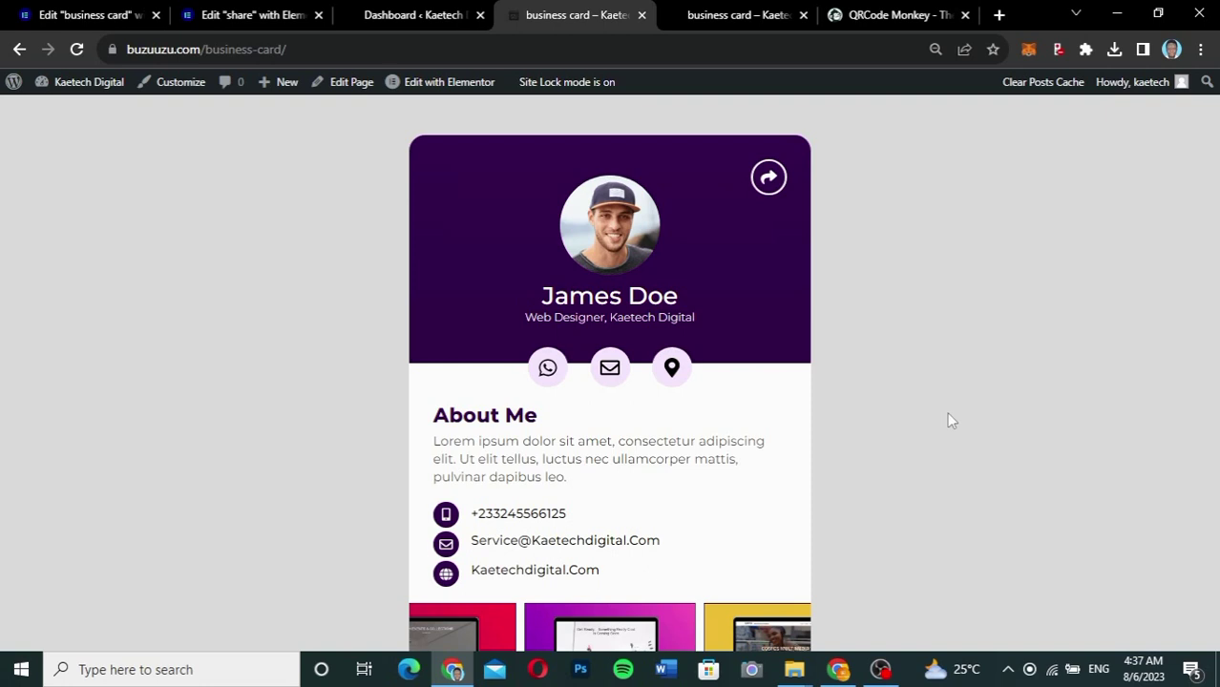
Step: Scroll through the live business card, then open its Share Contact popup with the QR code
scroll(948, 419, "down", 2)
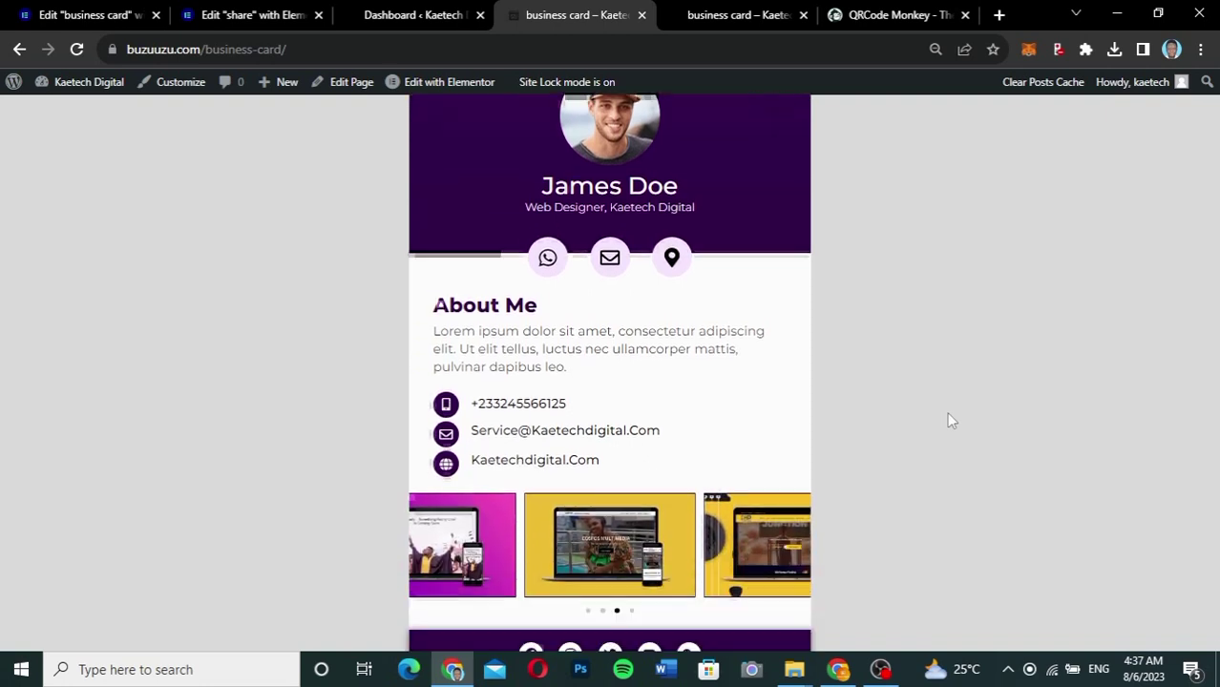
scroll(948, 420, "up", 2)
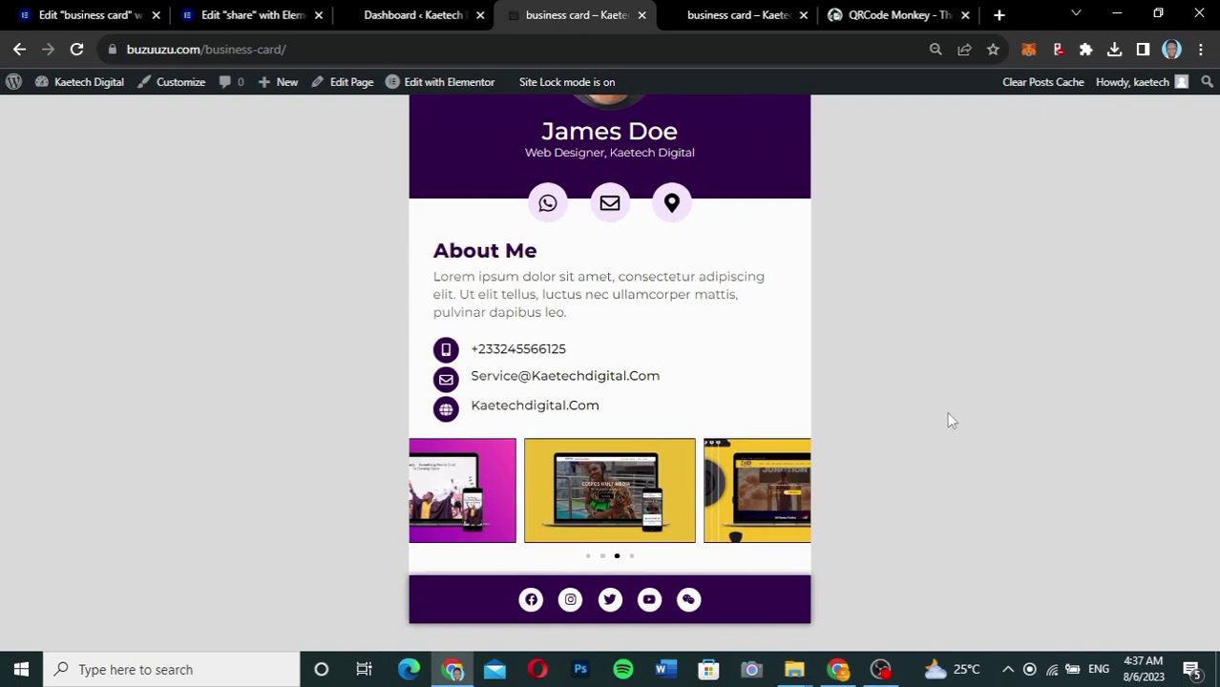
scroll(947, 419, "down", 1)
scroll(948, 419, "down", 1)
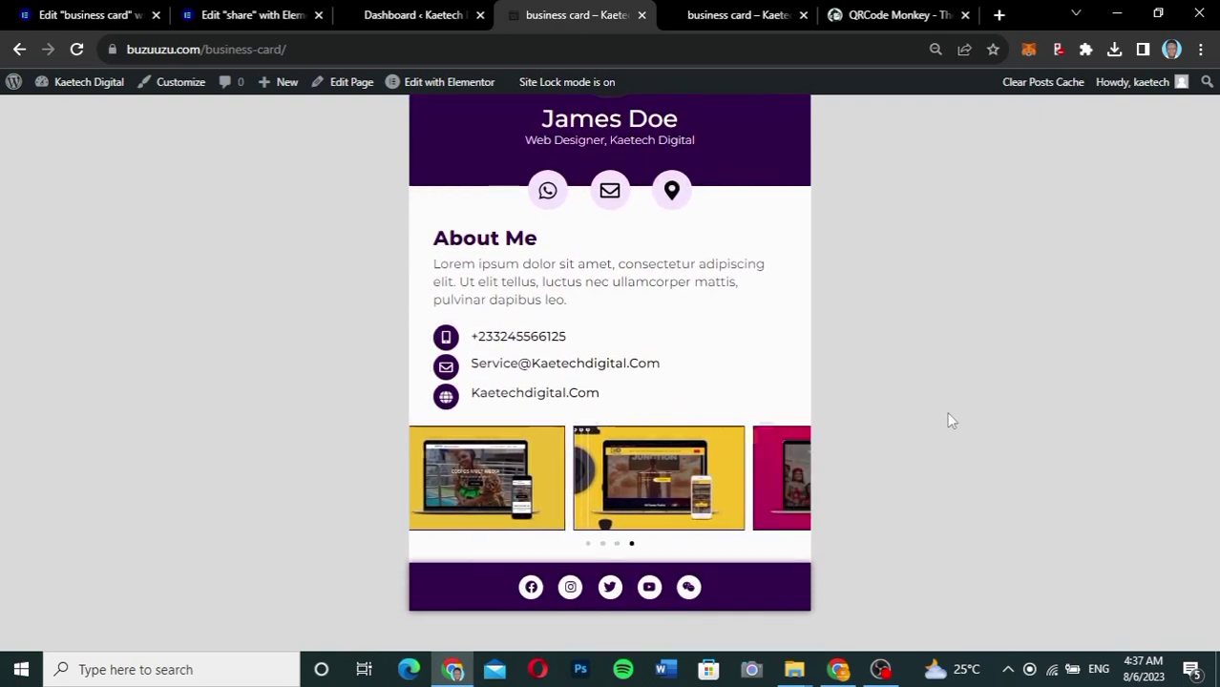
scroll(948, 419, "up", 2)
scroll(948, 419, "down", 2)
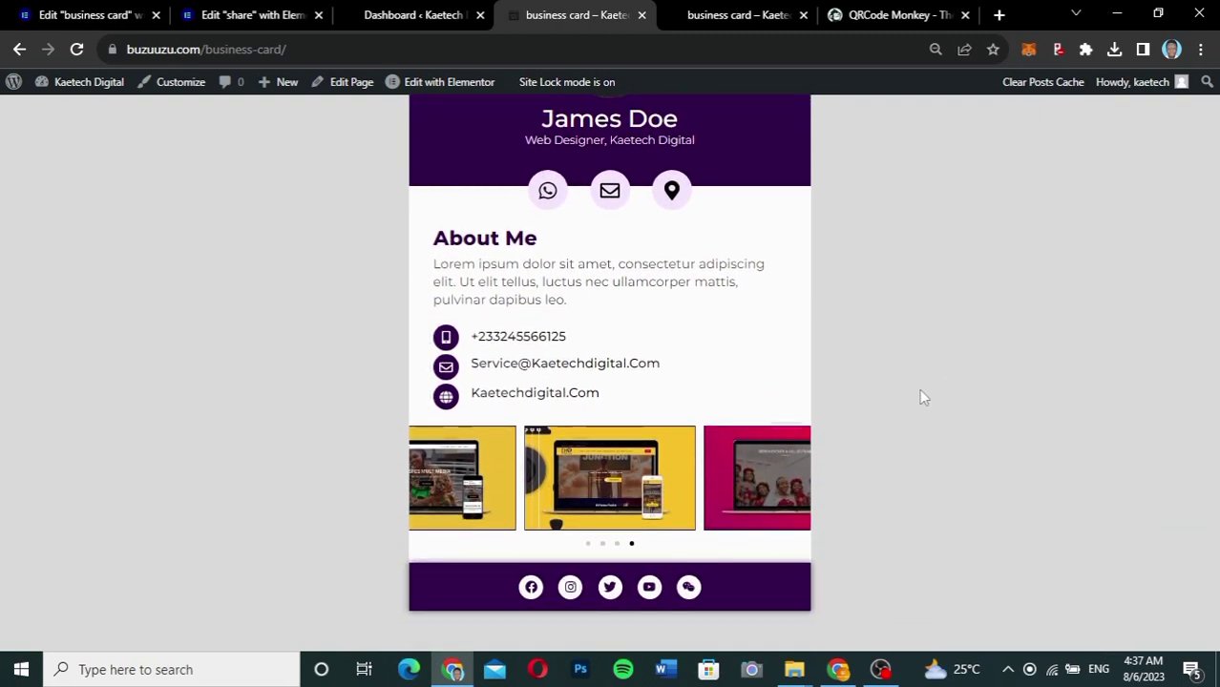
scroll(917, 344, "up", 2)
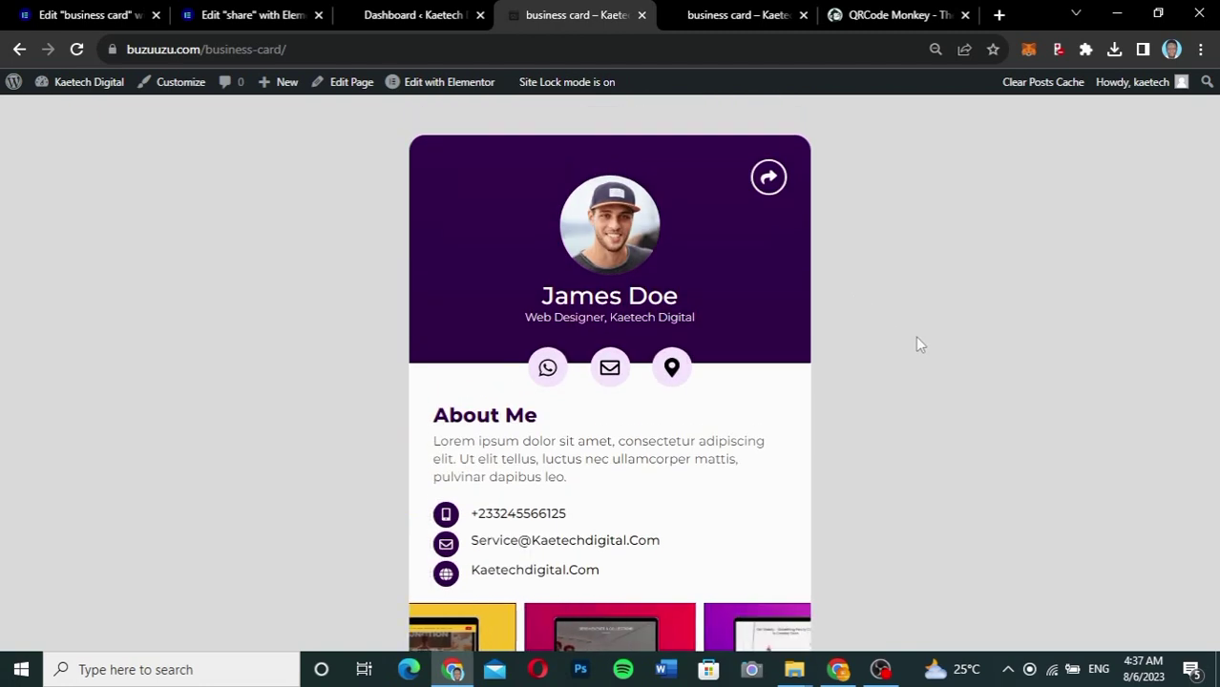
scroll(916, 338, "down", 1)
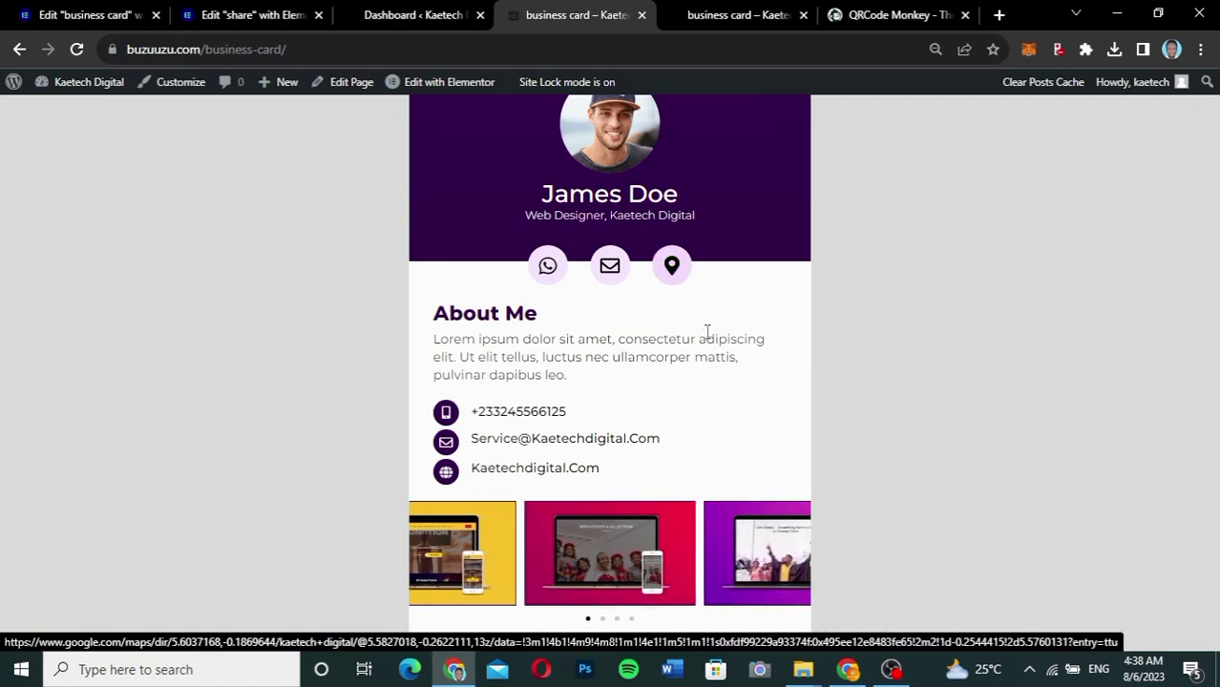
scroll(707, 332, "down", 1)
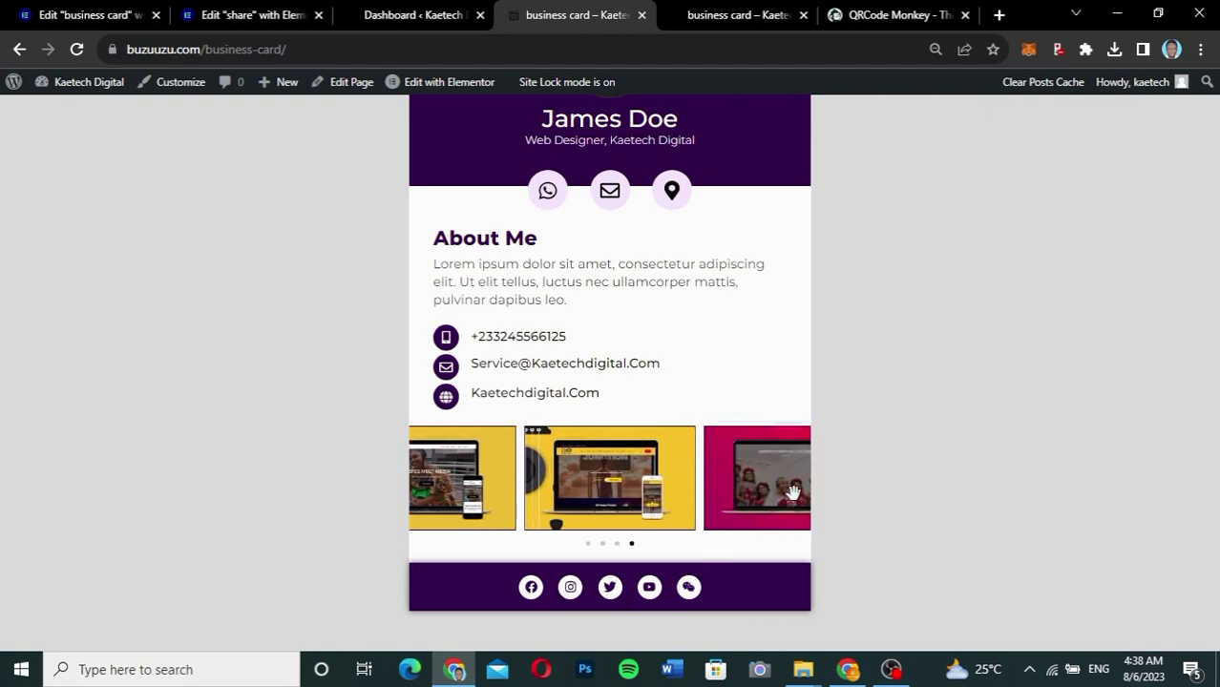
scroll(827, 382, "up", 1)
scroll(828, 385, "up", 1)
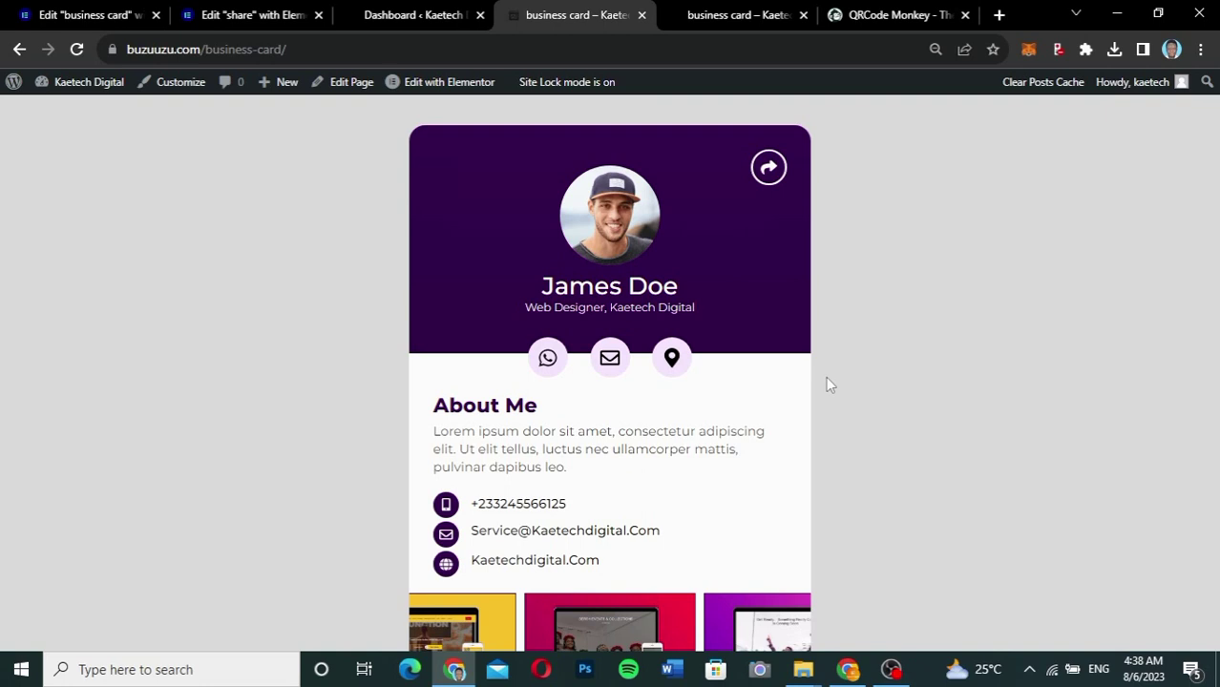
left_click(764, 172)
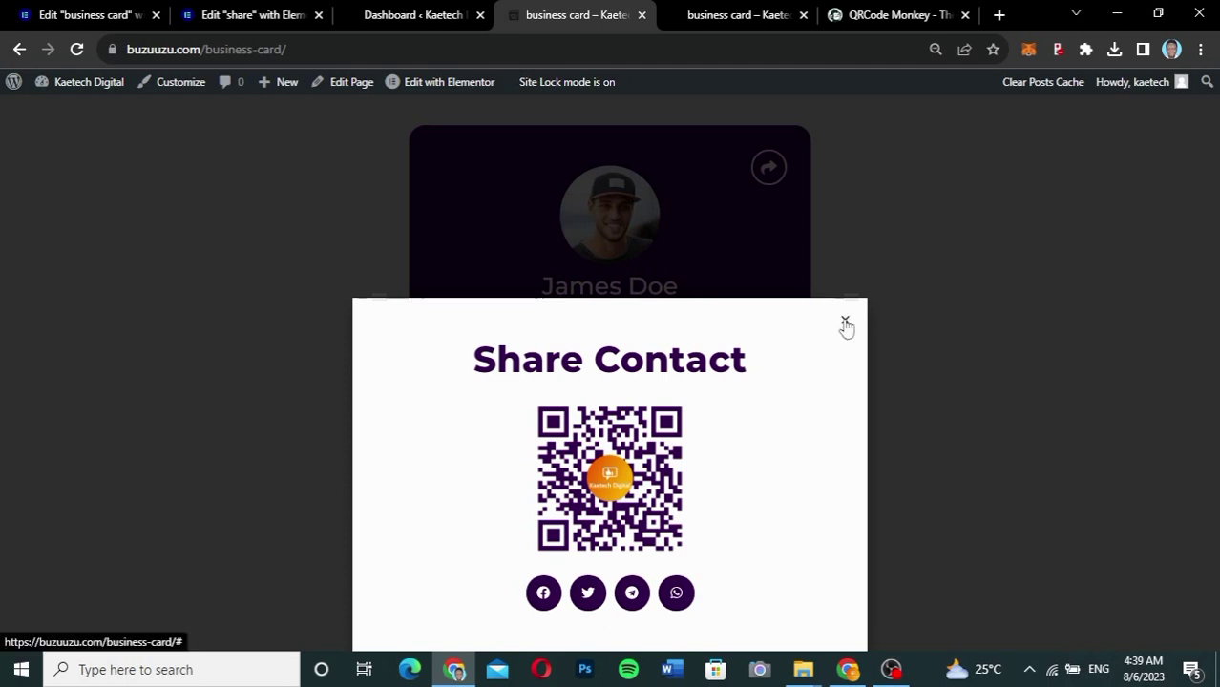
Step: Close the Share Contact popup and switch to the tab with the Pixel 5 mobile preview
left_click(844, 326)
scroll(828, 437, "down", 2)
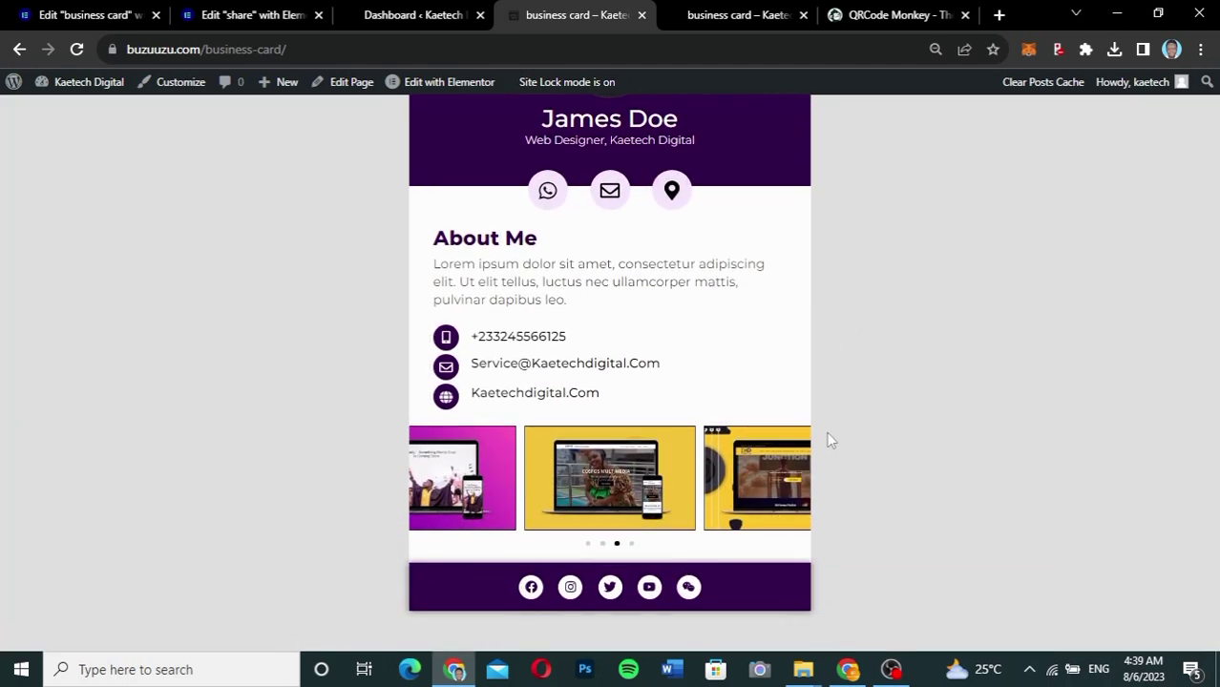
scroll(827, 431, "up", 2)
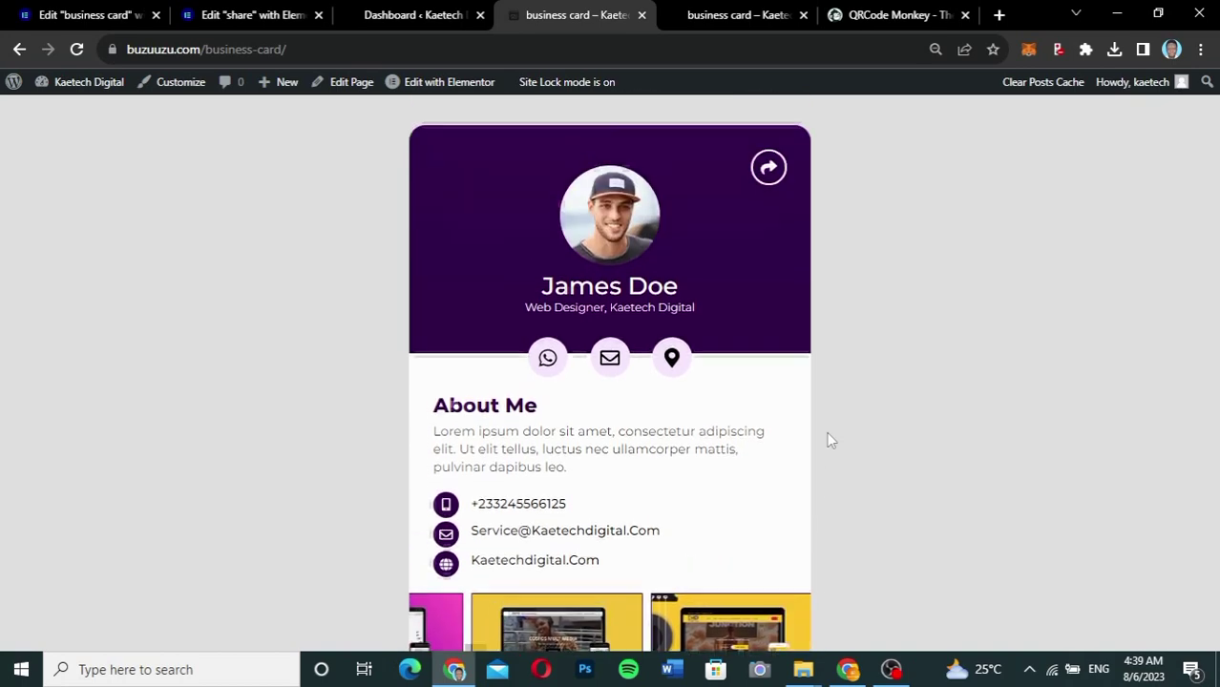
left_click(738, 15)
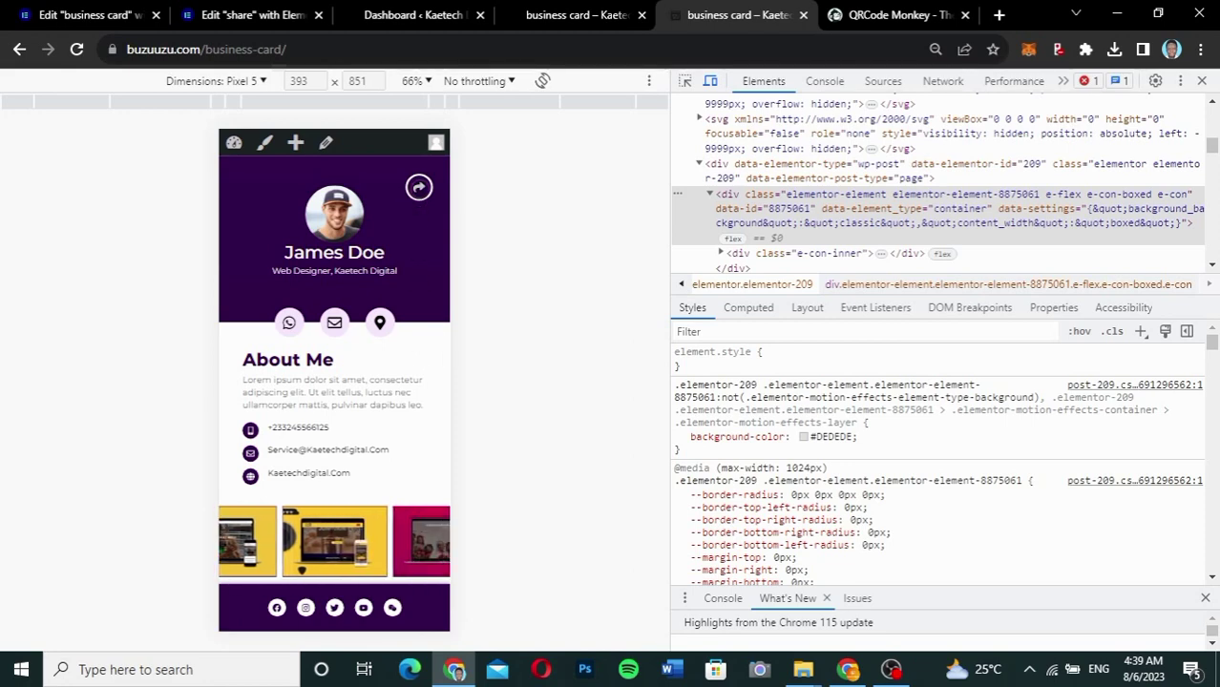
Step: On the phone preview, open and close the Share Contact popup, then return to the full-width tab
left_click(418, 187)
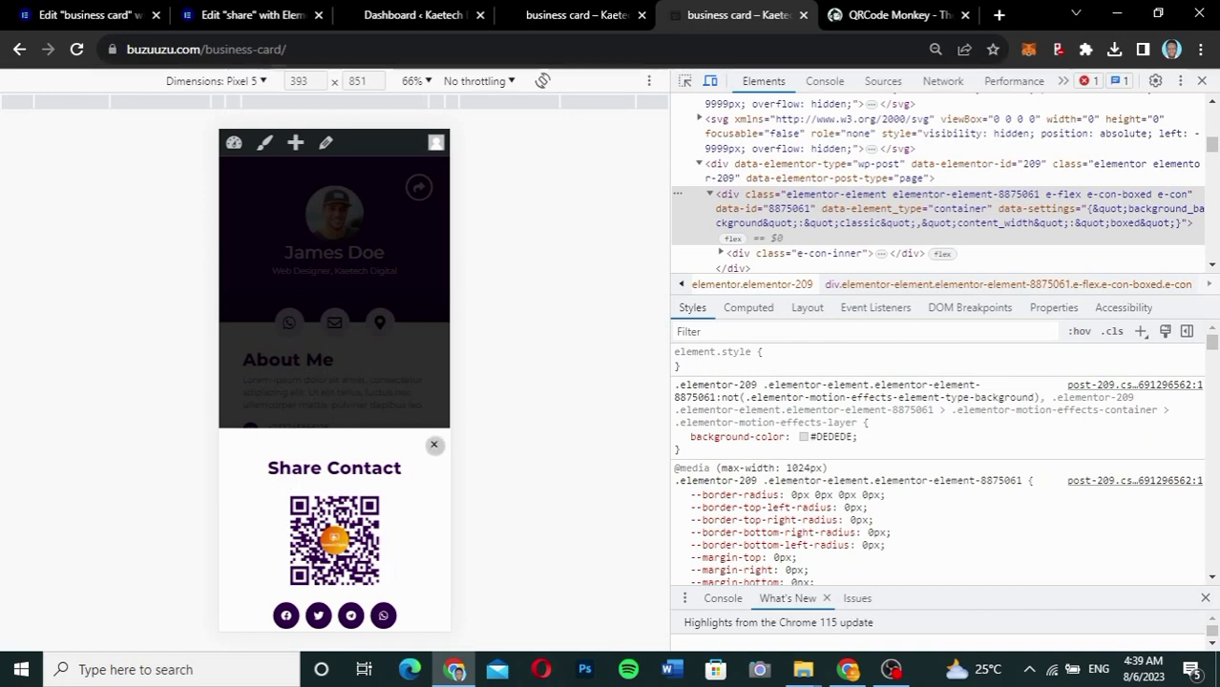
left_click(434, 445)
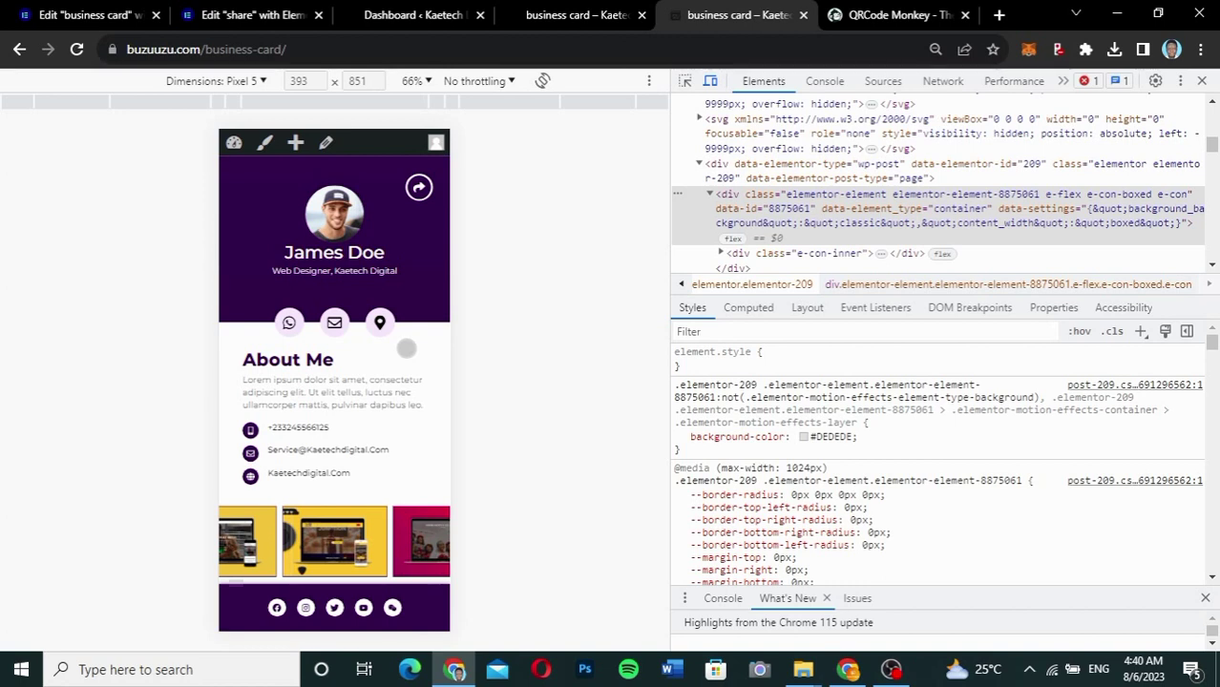
scroll(407, 348, "down", 1)
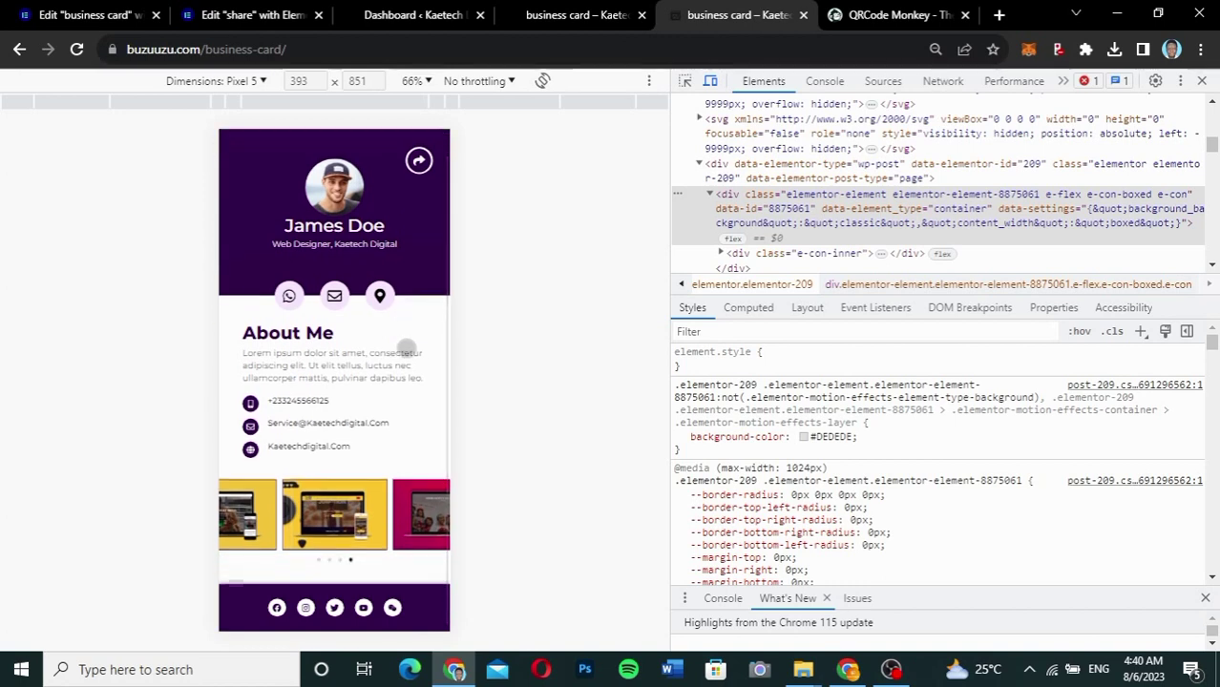
scroll(407, 349, "up", 1)
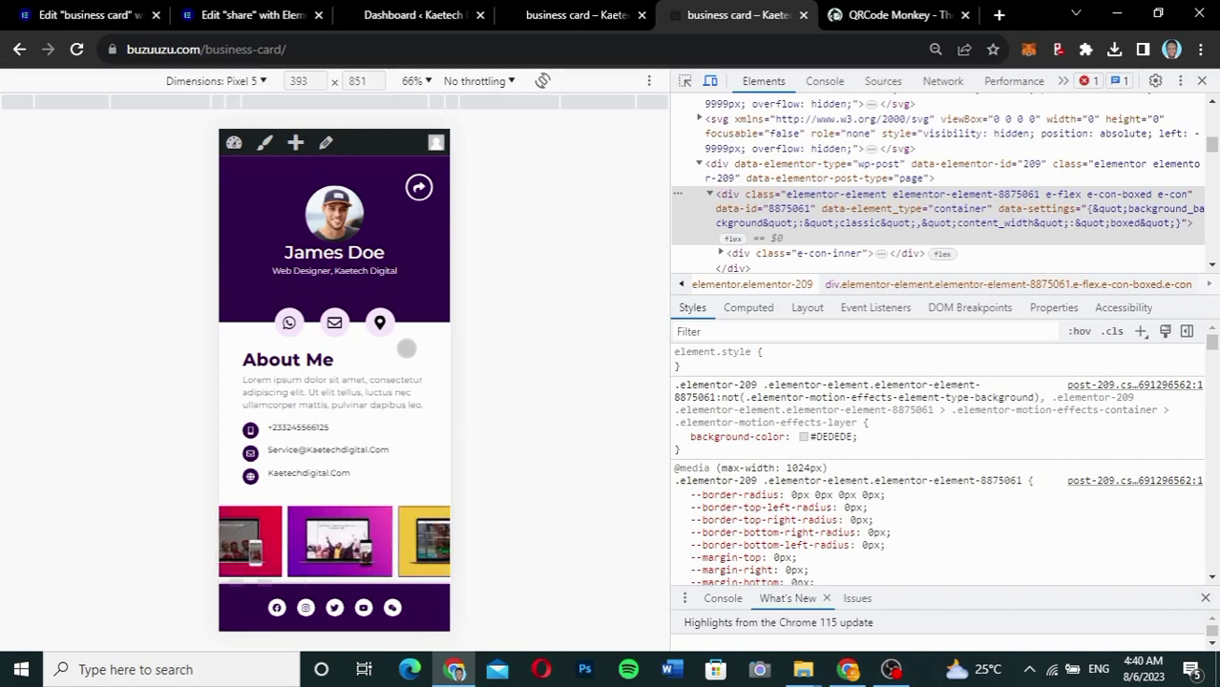
left_click(578, 16)
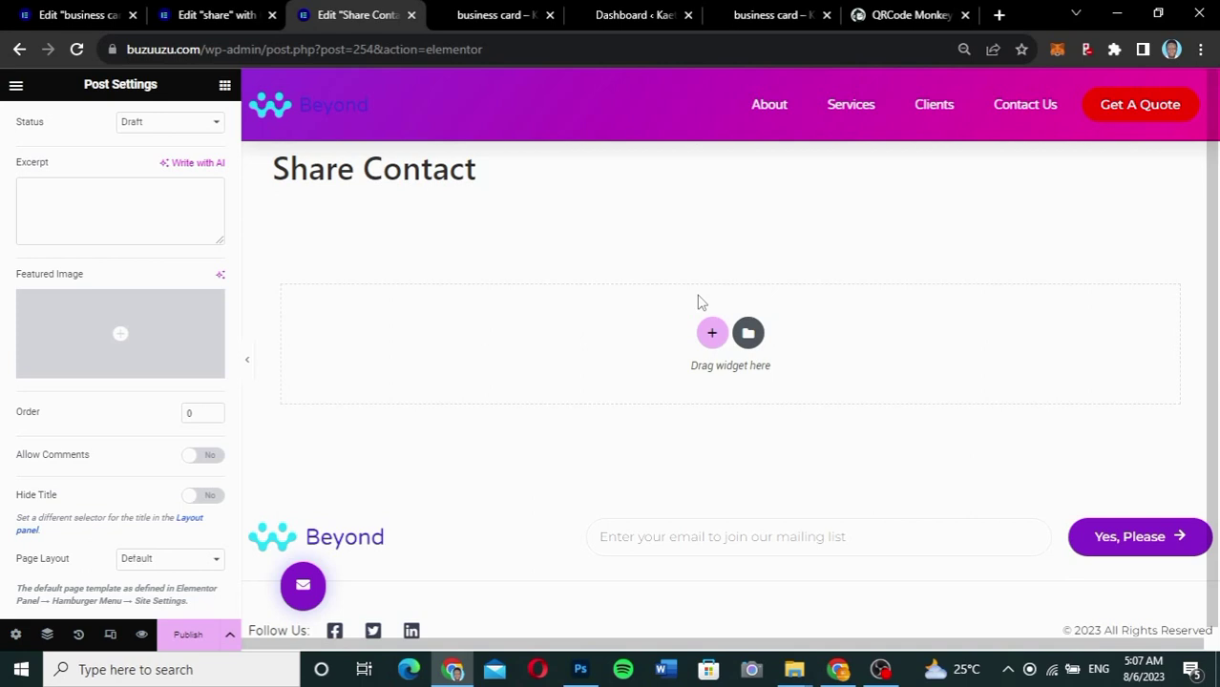
Step: Go to Elementor's Features settings in the WordPress admin
left_click(646, 18)
mouse_move(73, 364)
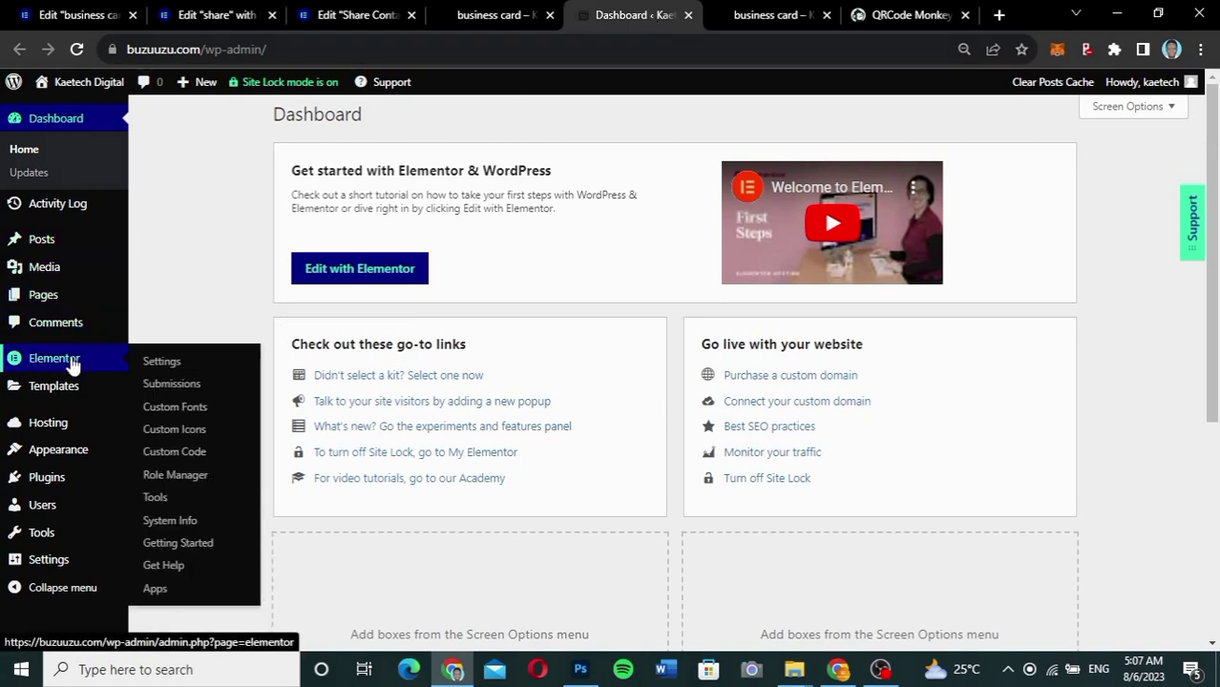
left_click(163, 363)
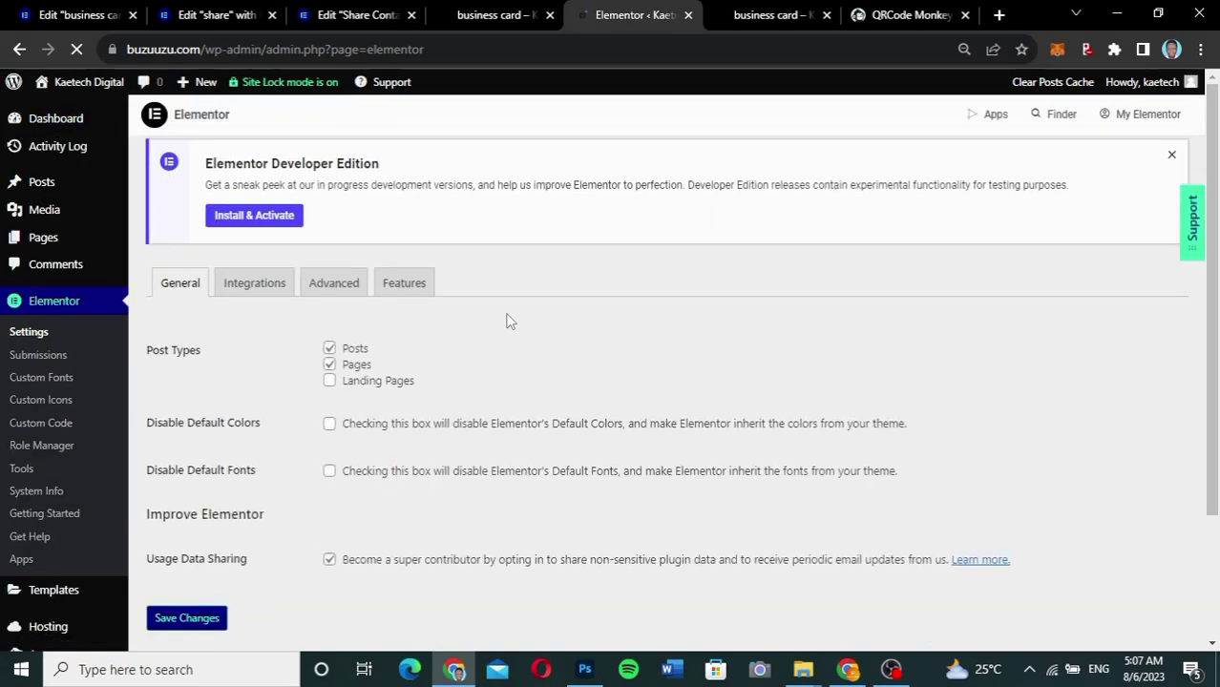
left_click(407, 301)
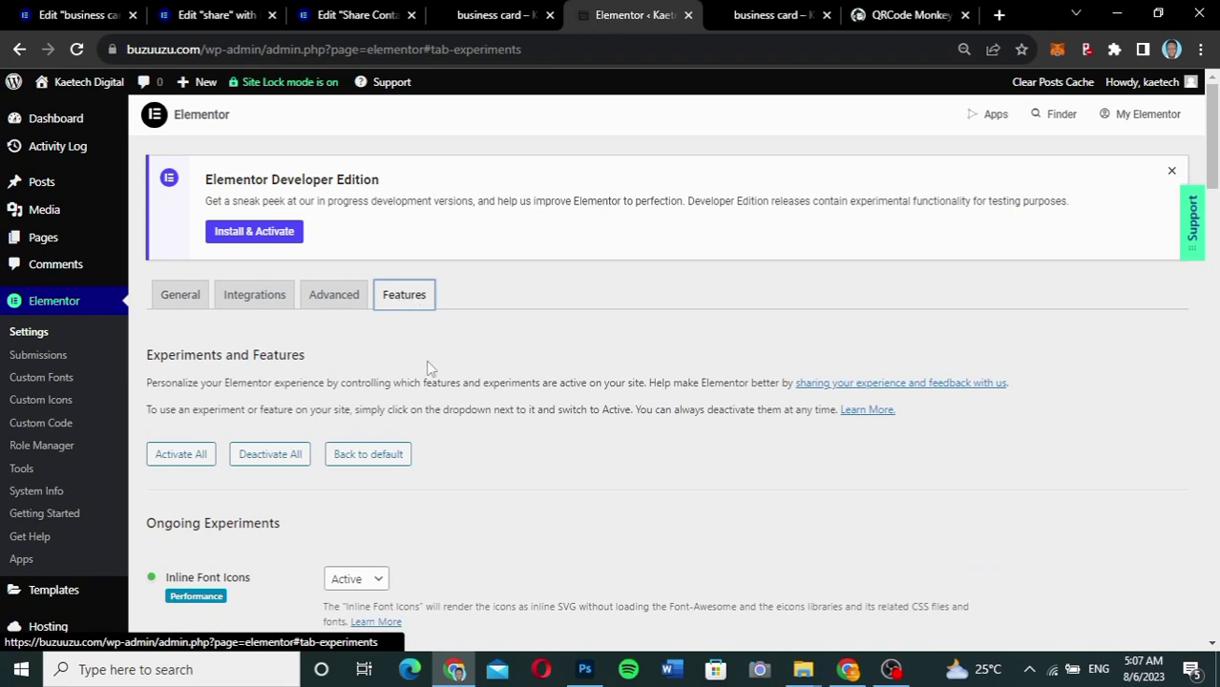
Step: Check that Flexbox Container is Active and save the experiments settings
scroll(426, 363, "down", 5)
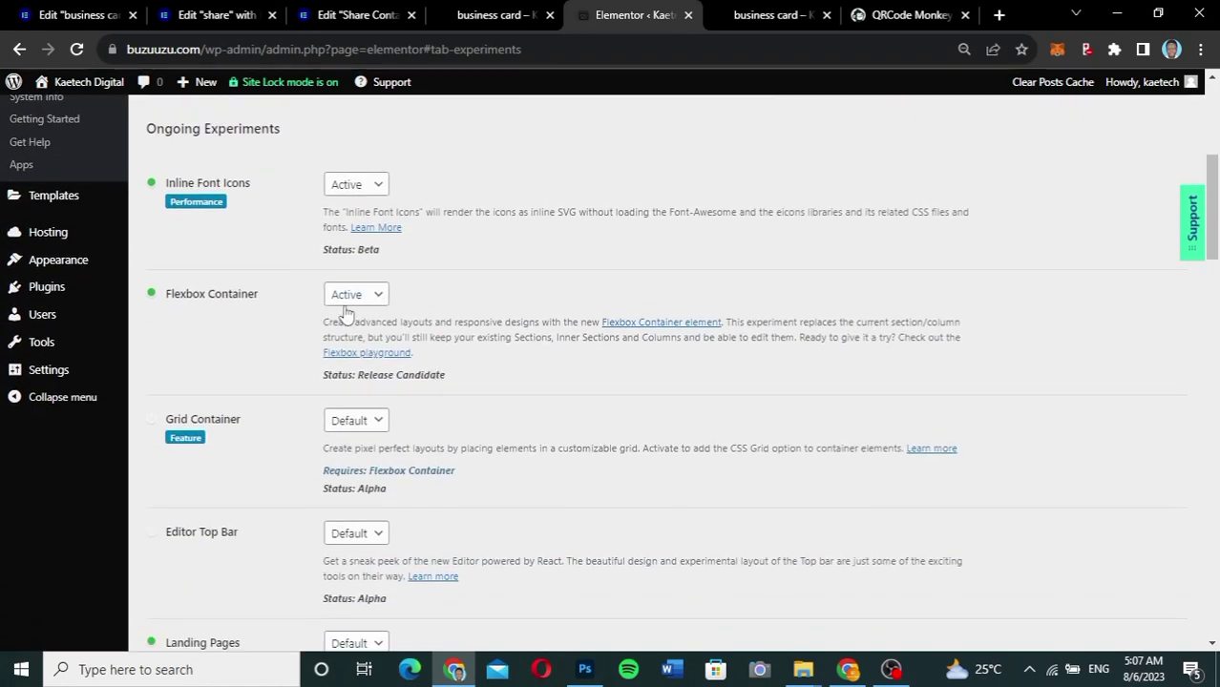
scroll(478, 375, "down", 3)
scroll(478, 375, "down", 1)
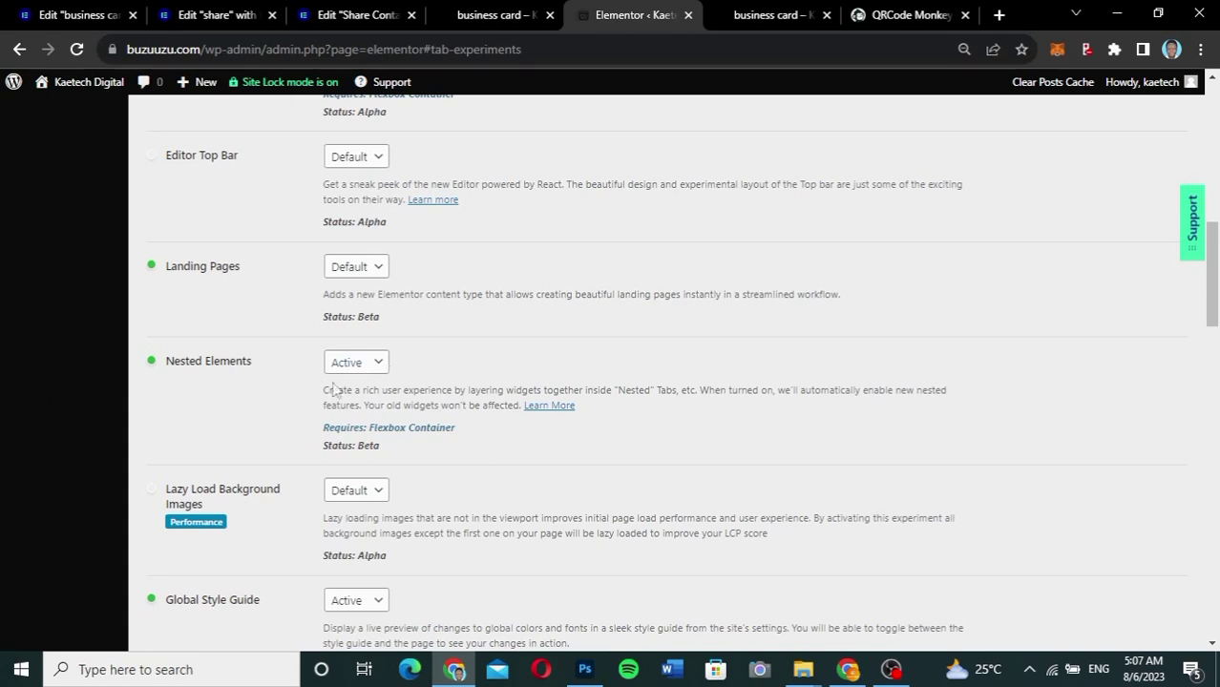
scroll(491, 445, "down", 10)
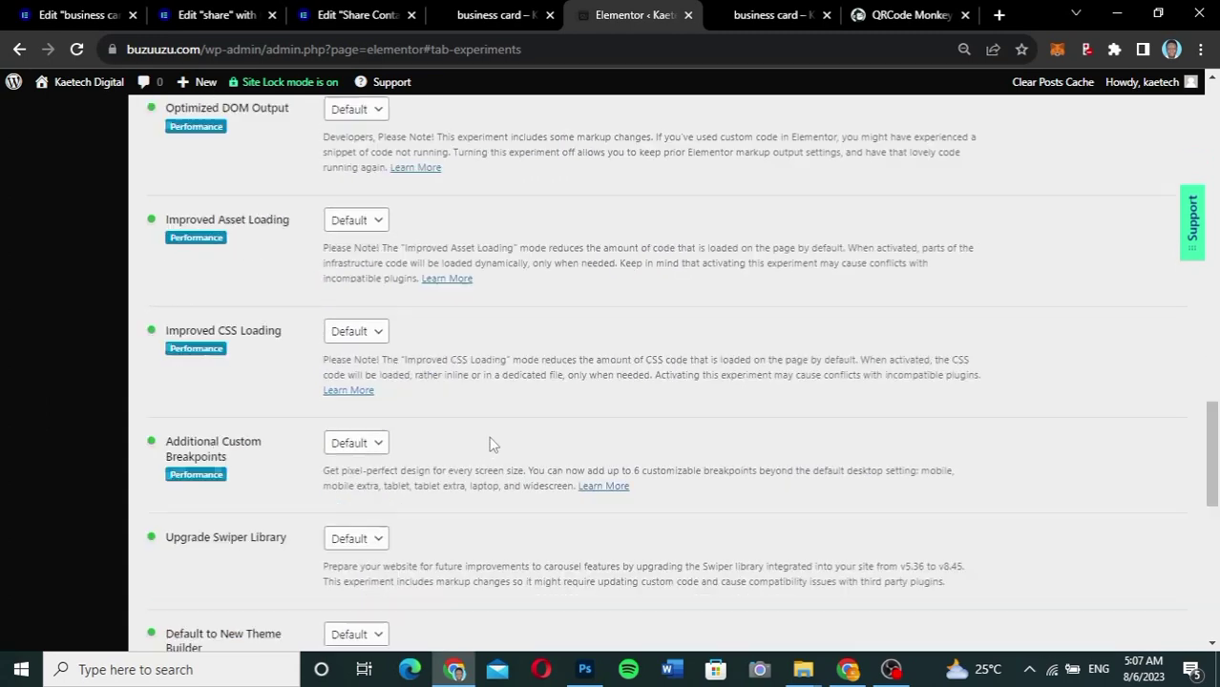
scroll(491, 445, "down", 3)
scroll(239, 535, "down", 5)
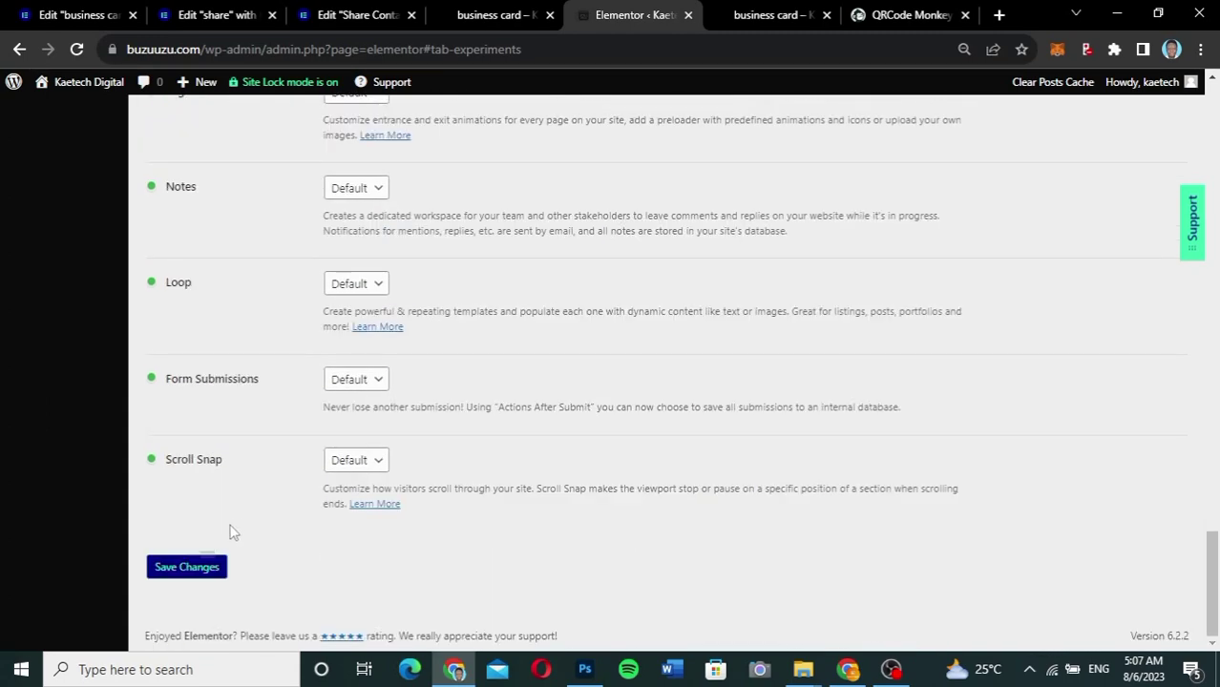
left_click(187, 569)
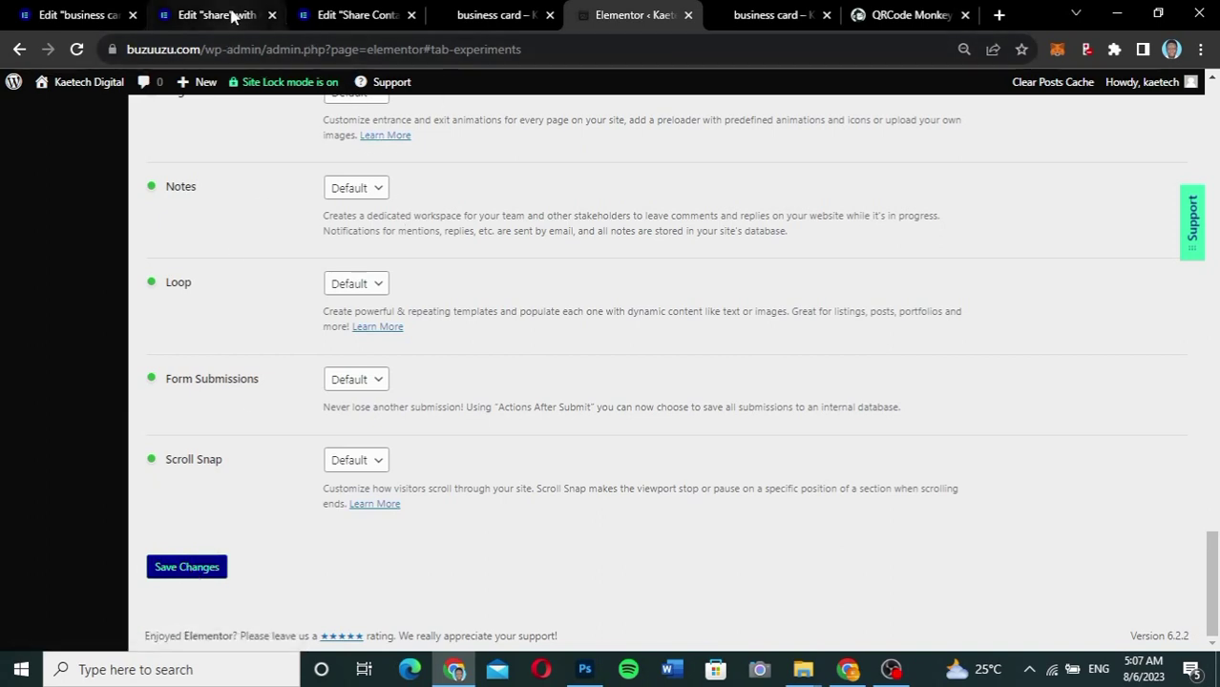
mouse_move(232, 17)
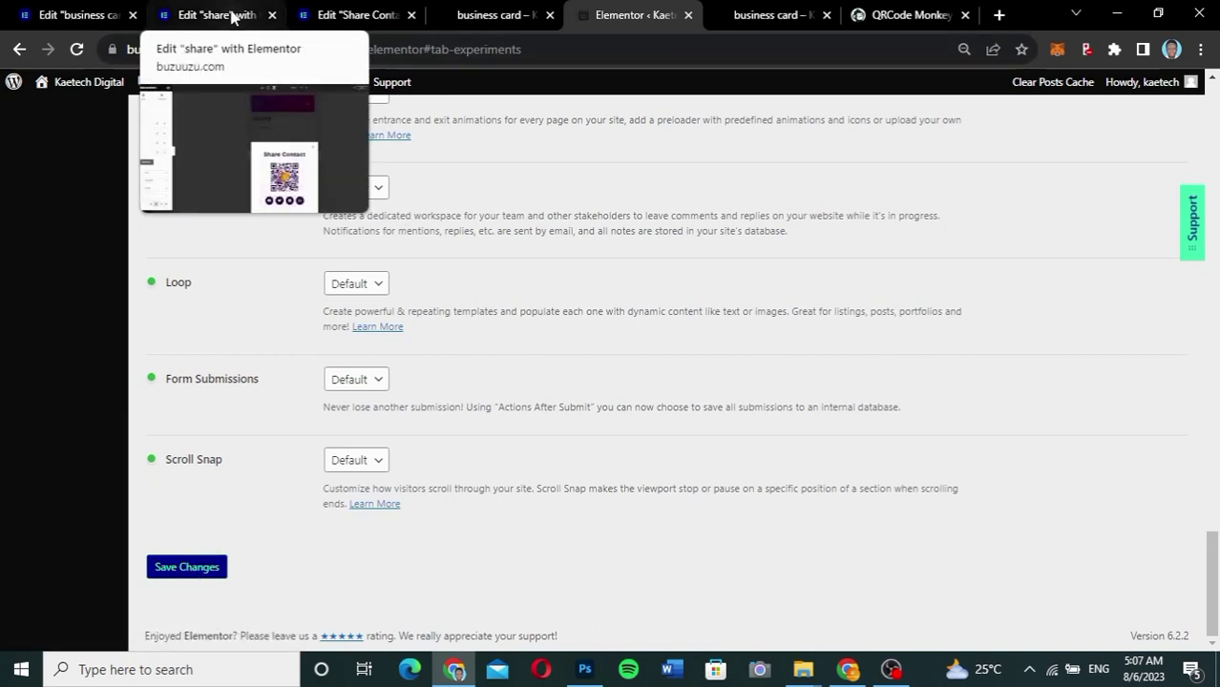
Step: In the Share Contact page settings, set Page Layout to Elementor Canvas
left_click(348, 26)
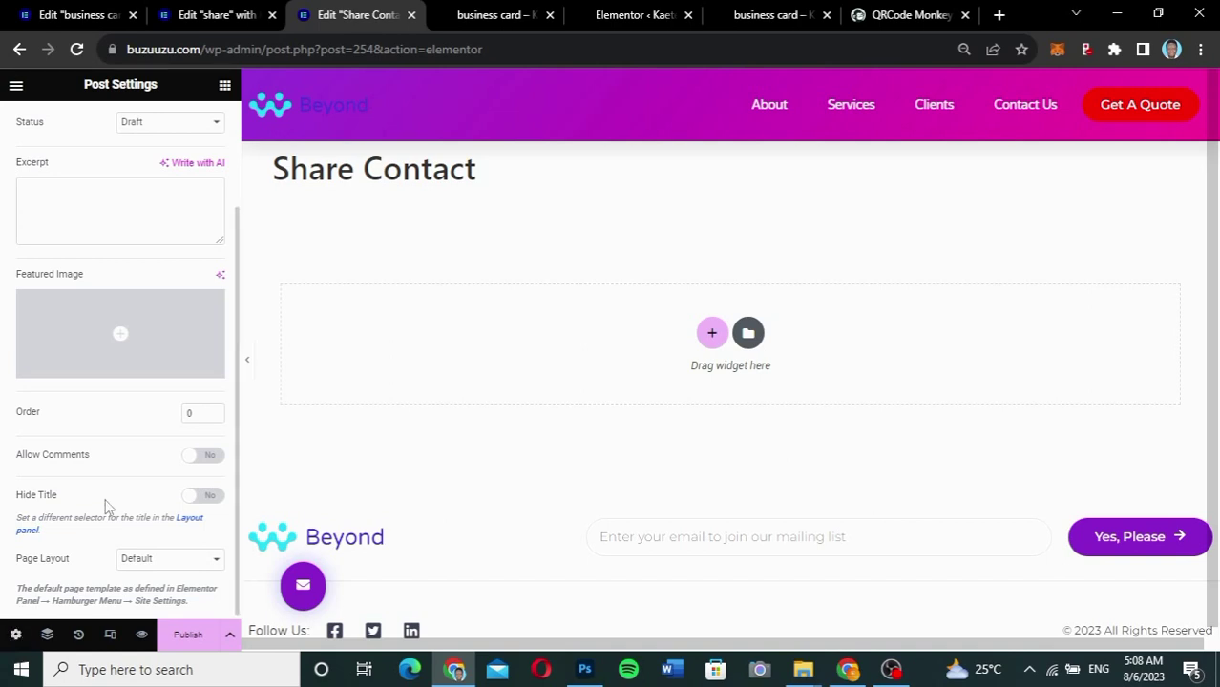
left_click(145, 570)
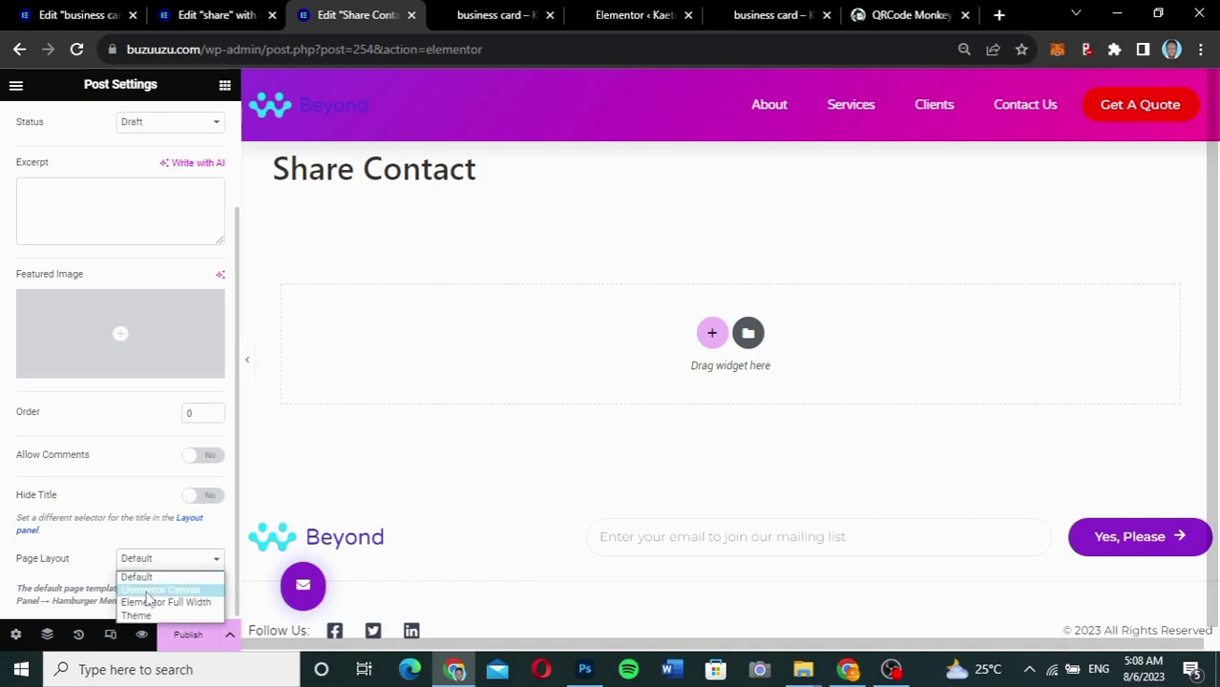
left_click(148, 592)
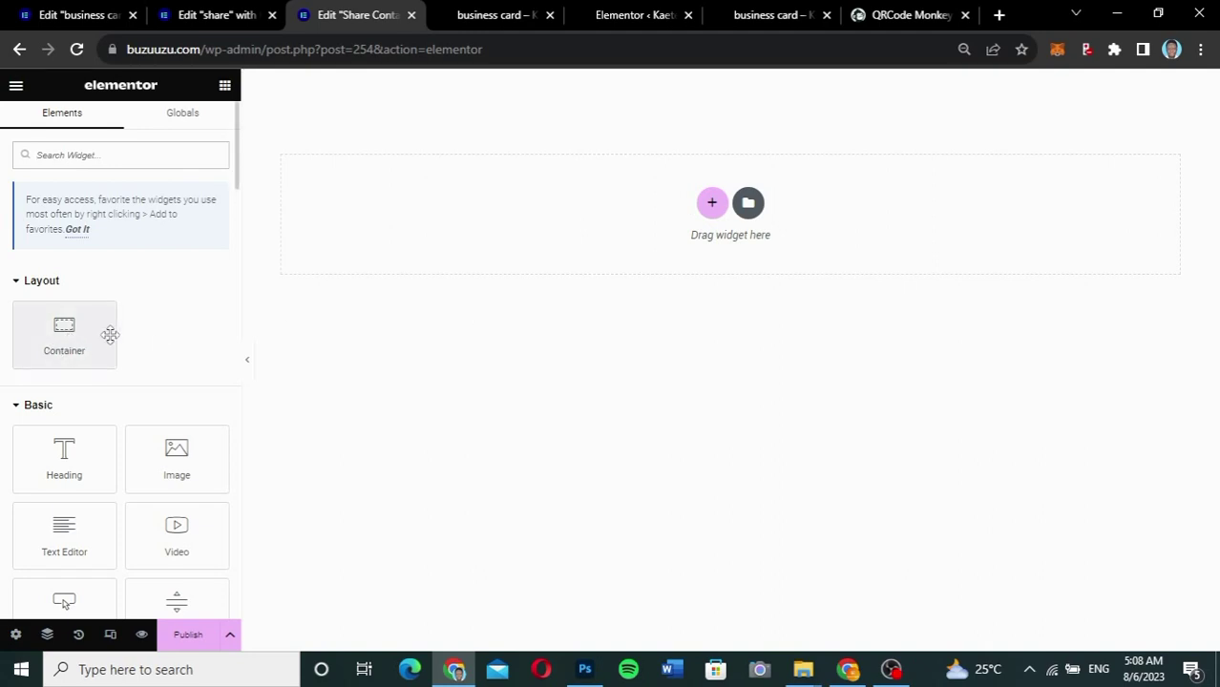
Step: Add a single-column container to the empty Share Contact page
left_click(713, 203)
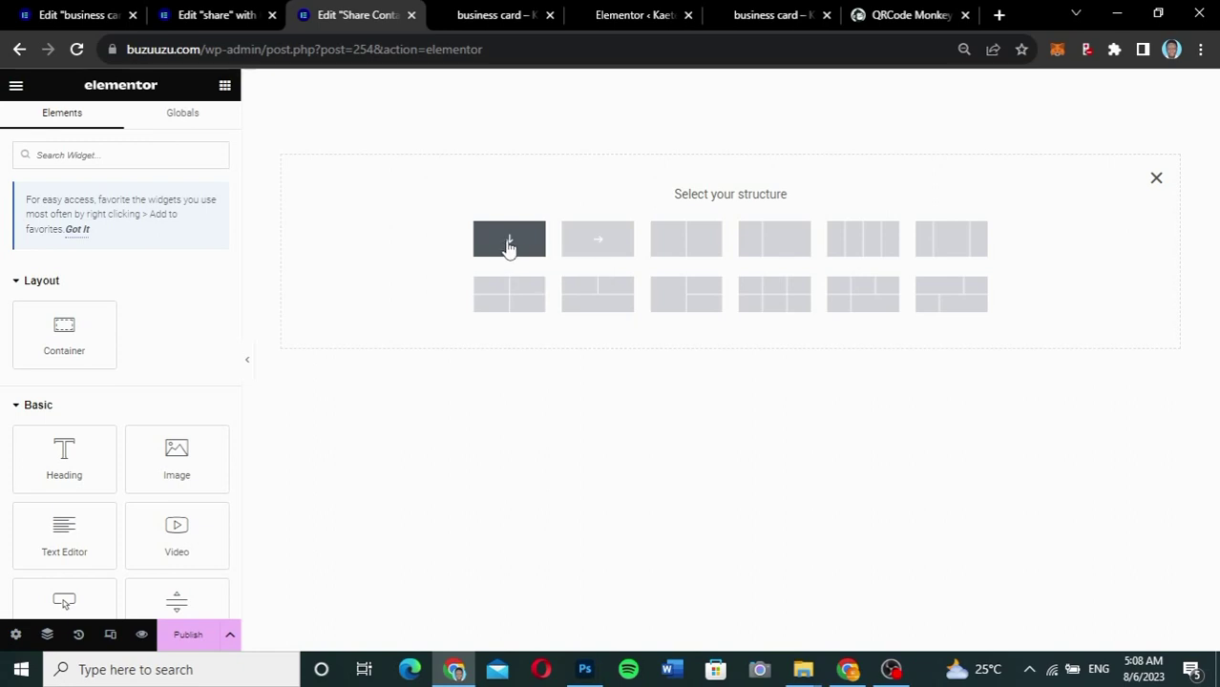
left_click(508, 239)
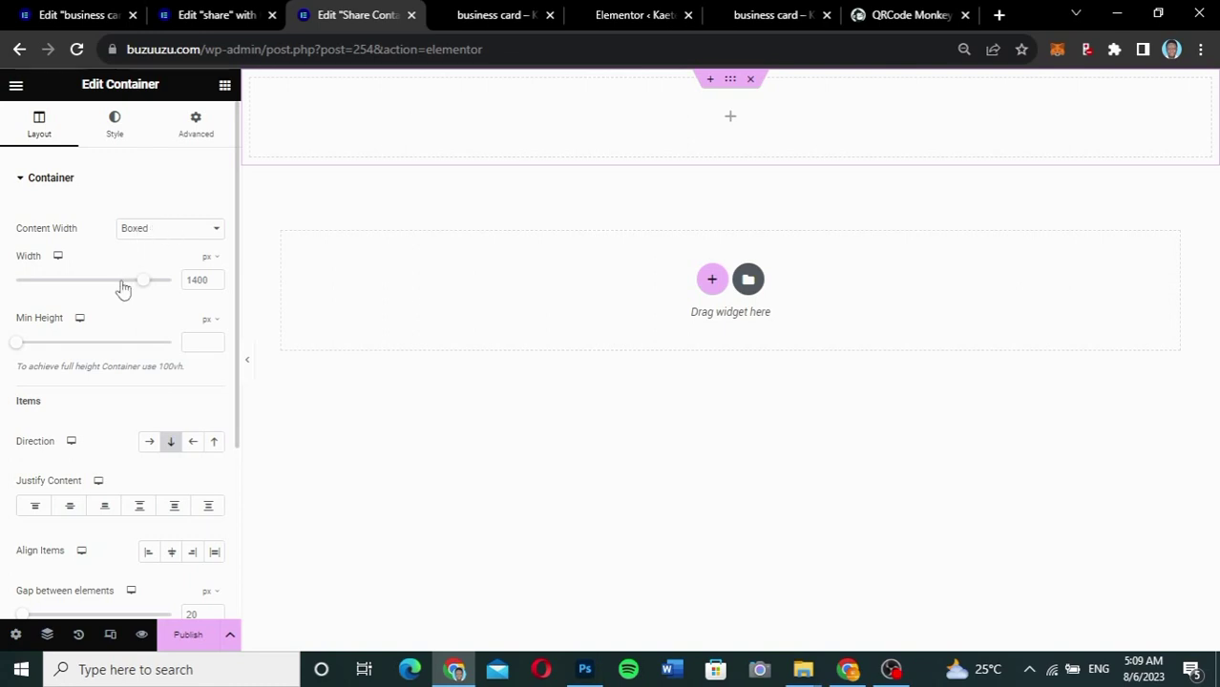
Step: Give the container a 100 vh minimum height and a width of 500 px
left_click(194, 337)
type("100")
left_click(217, 323)
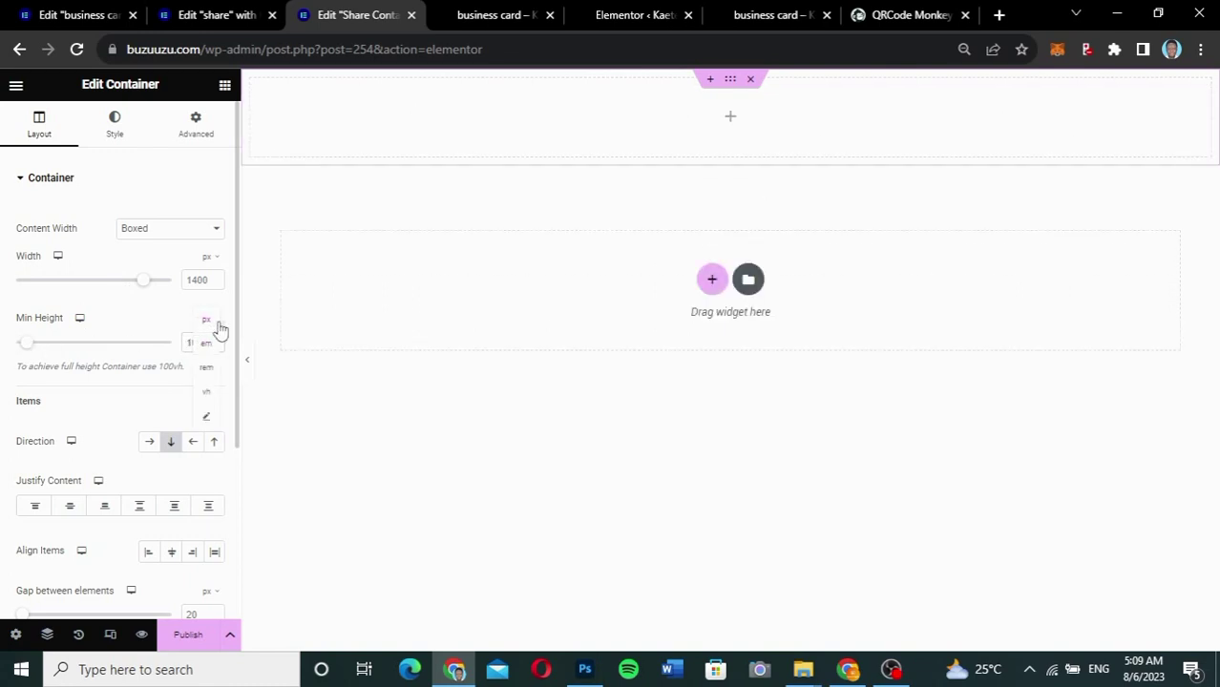
left_click(206, 396)
left_click_drag(16, 345, 189, 342)
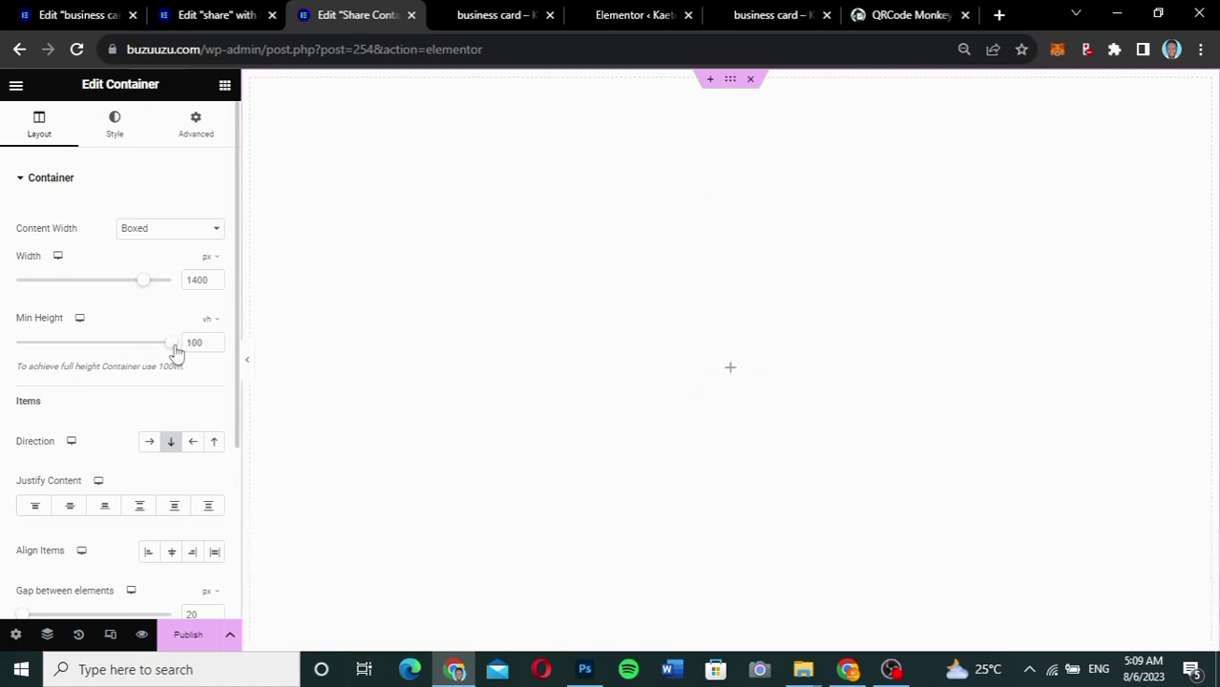
double_click(214, 280)
type("50")
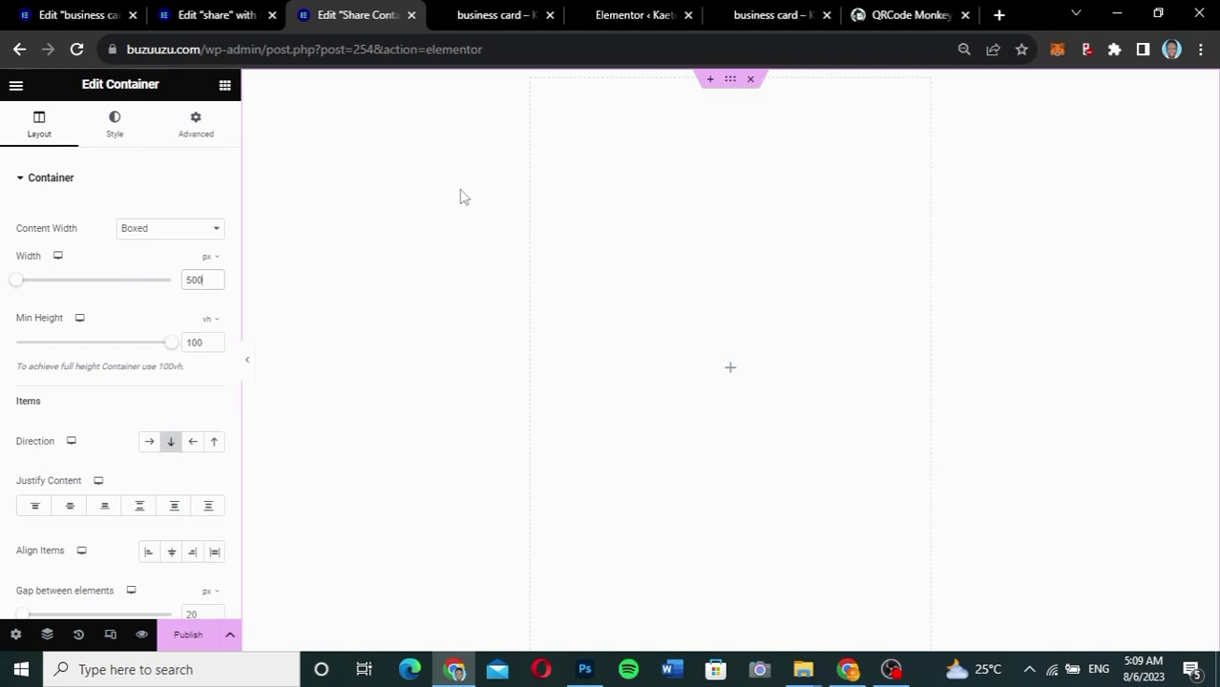
Step: Set the container's background to Classic with a pasted dark green colour
left_click(119, 132)
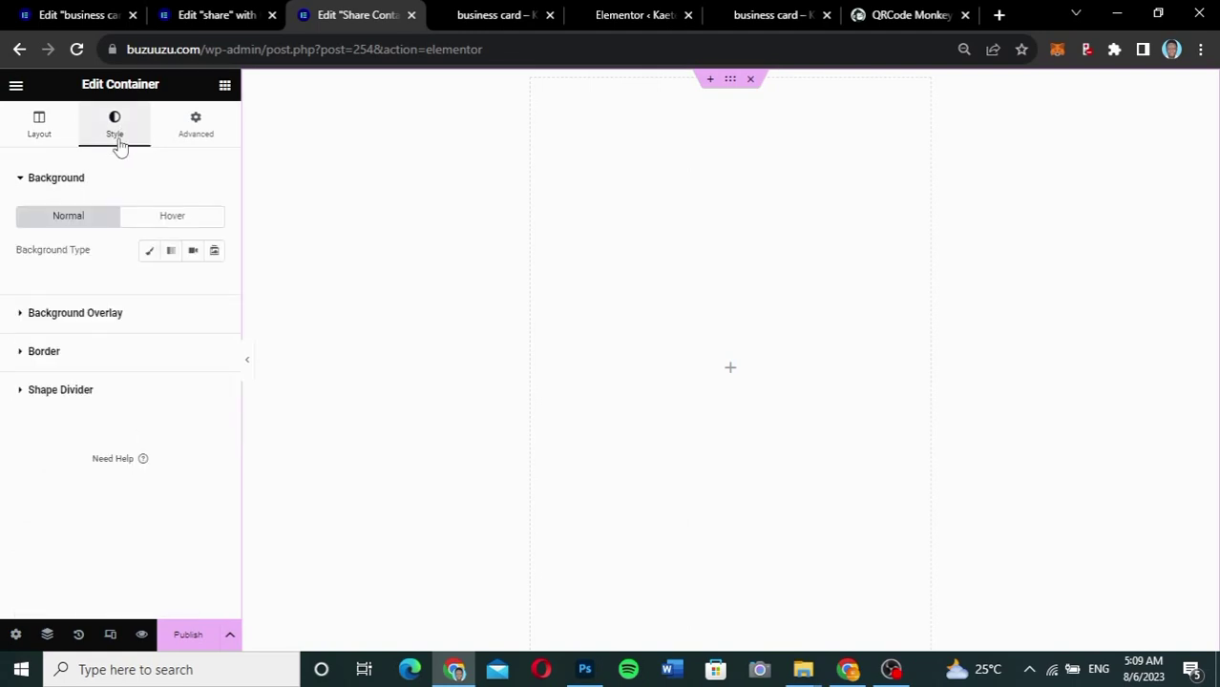
left_click(149, 256)
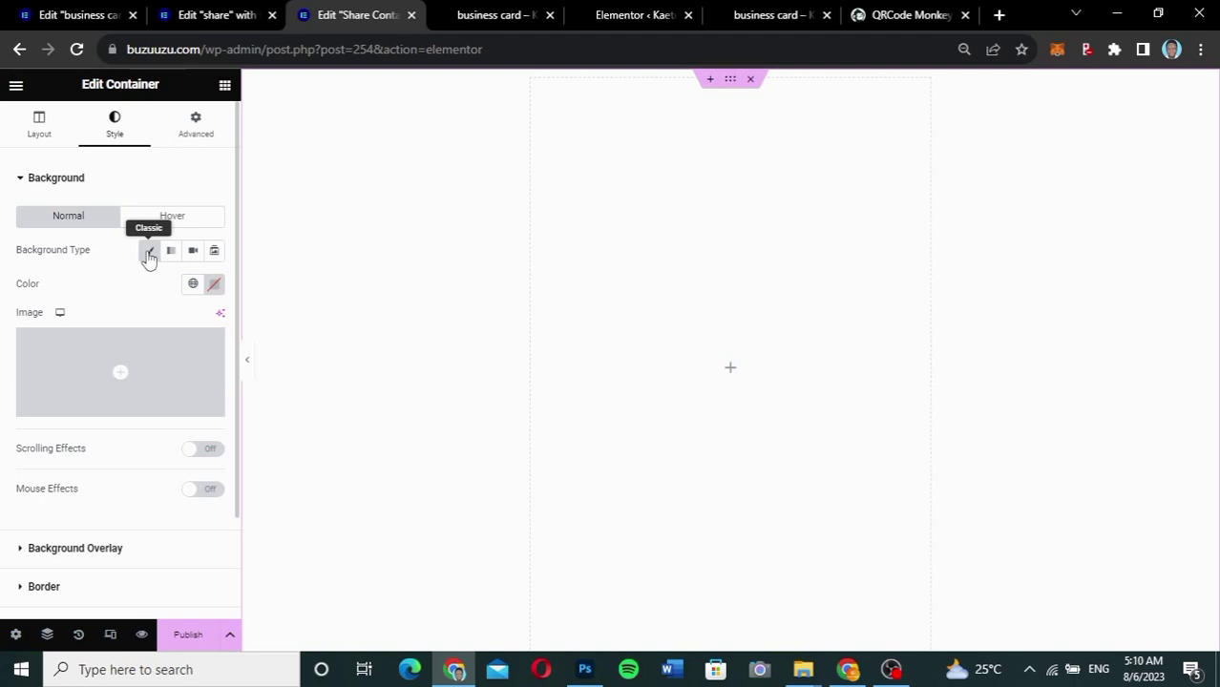
left_click(216, 285)
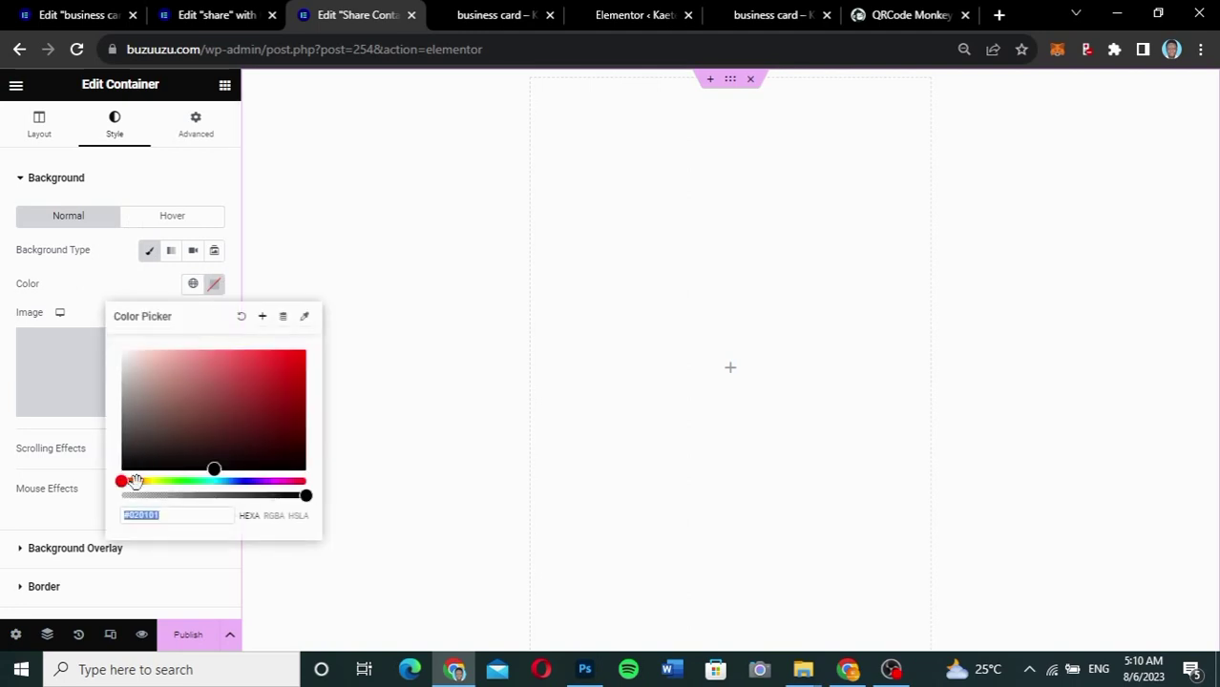
key("ctrl+v")
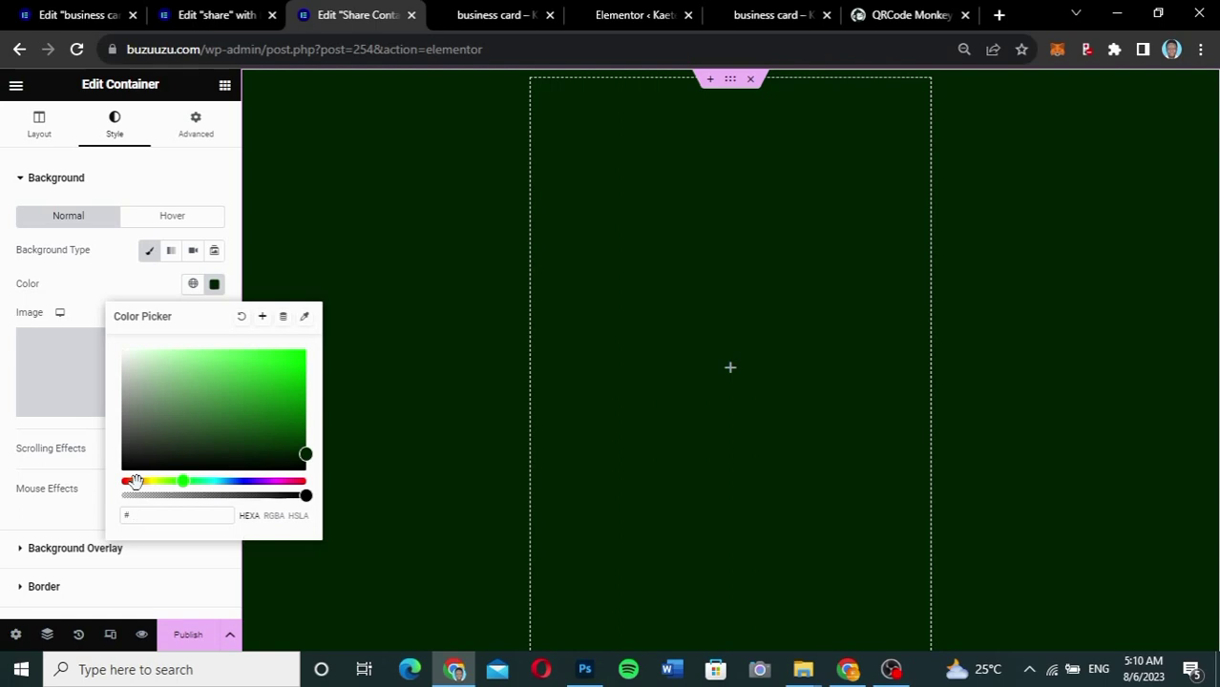
type("decd")
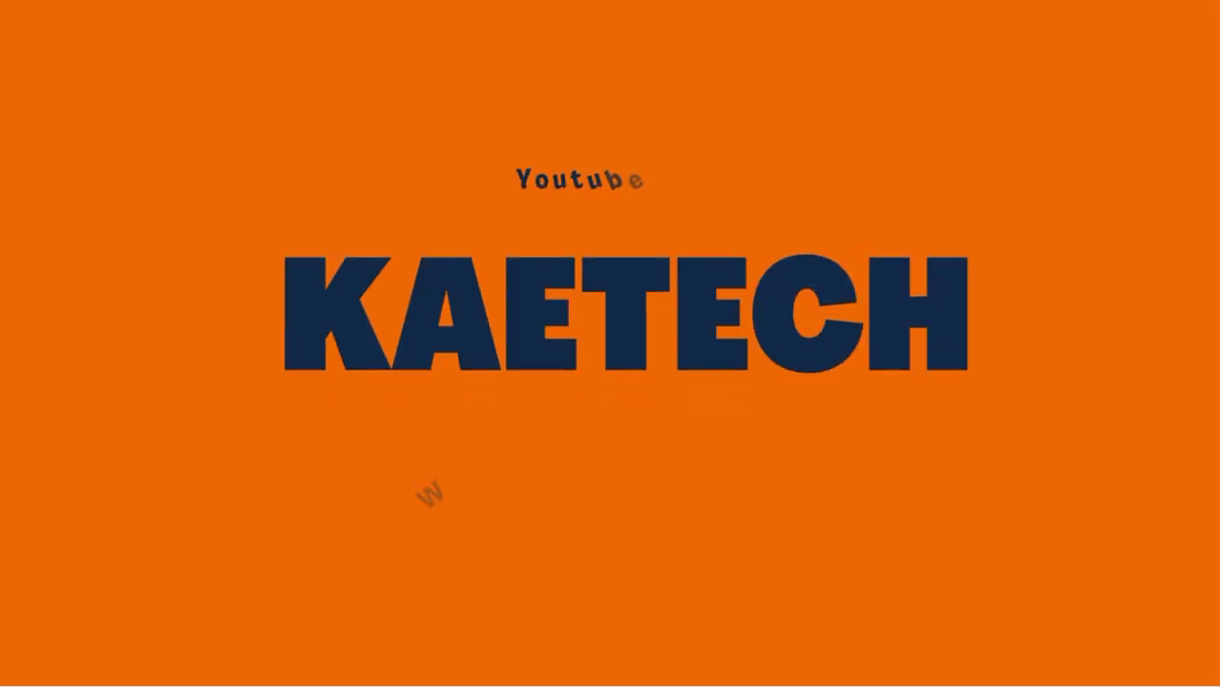
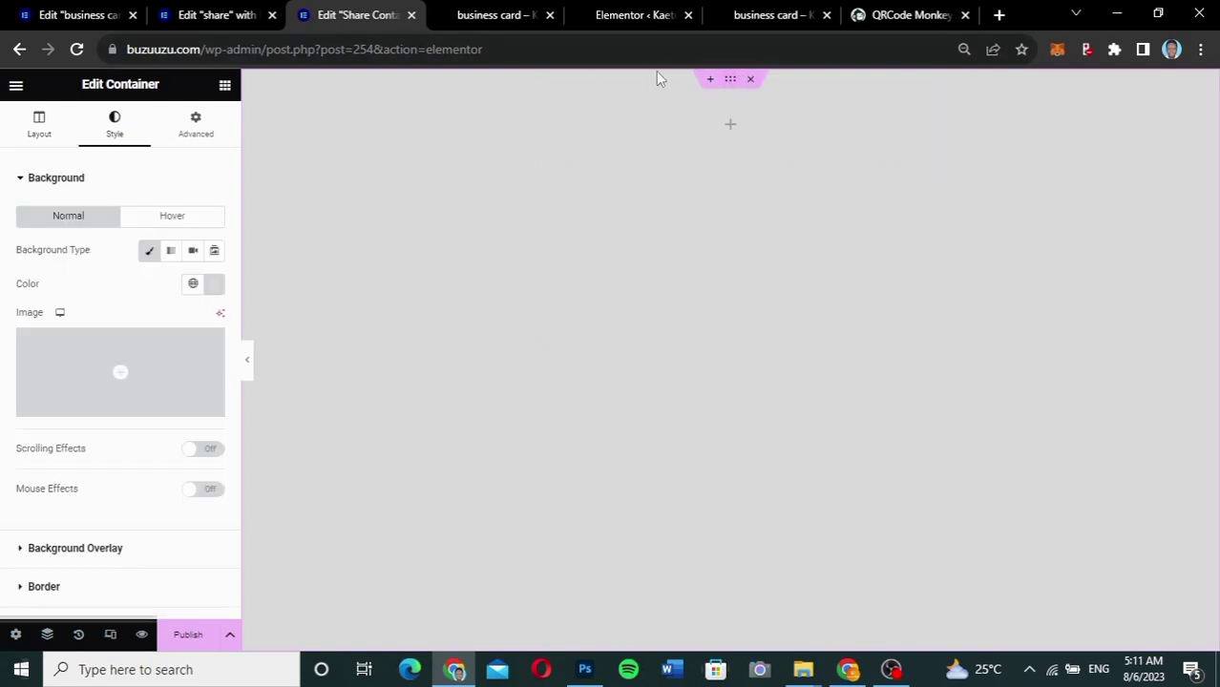
Step: Unlink the container's padding and set top and bottom padding to 50 px
left_click(195, 139)
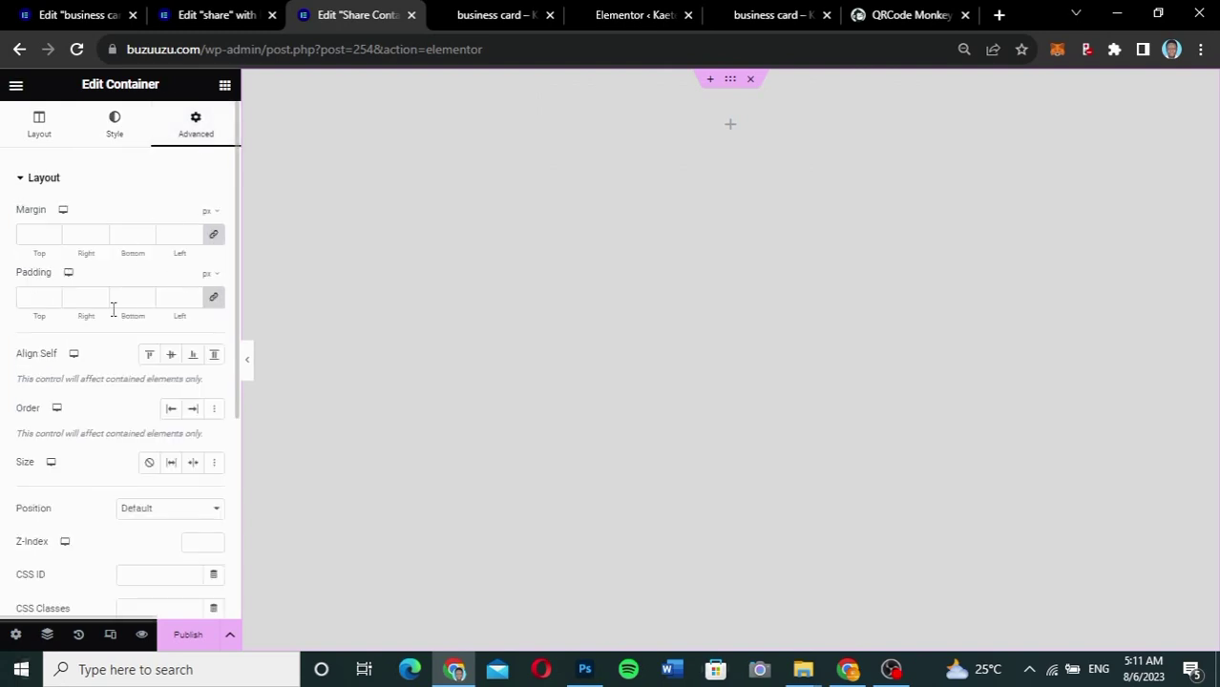
left_click(215, 301)
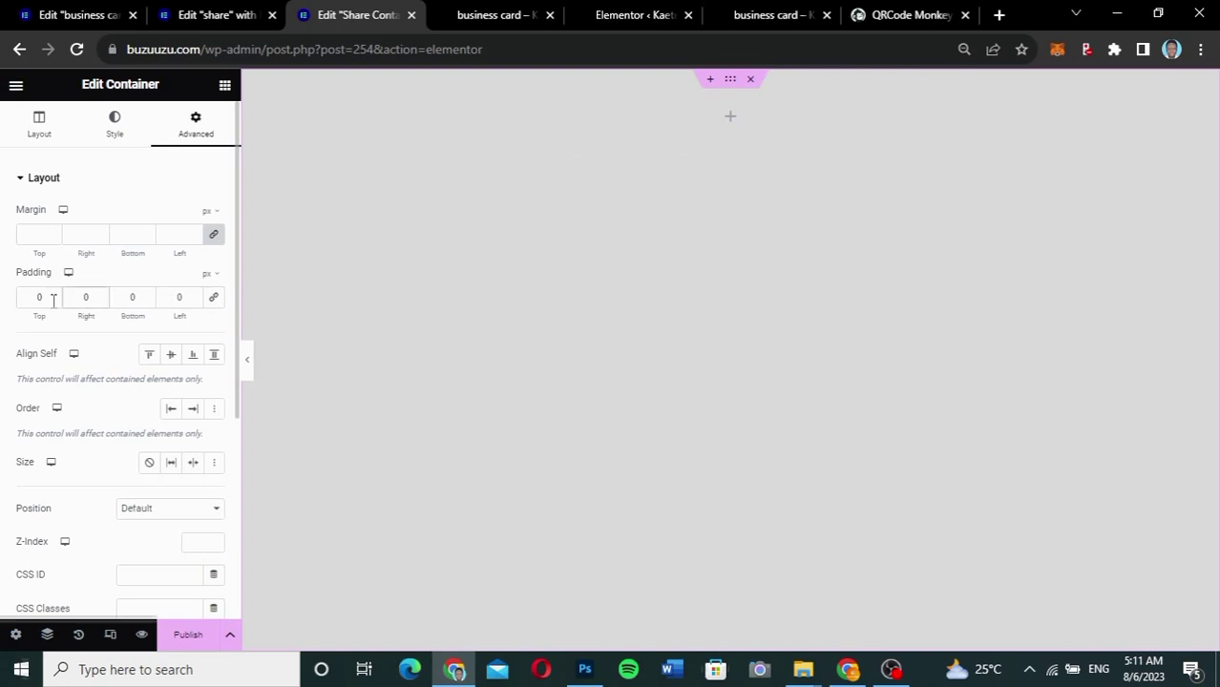
left_click(31, 299)
type("50")
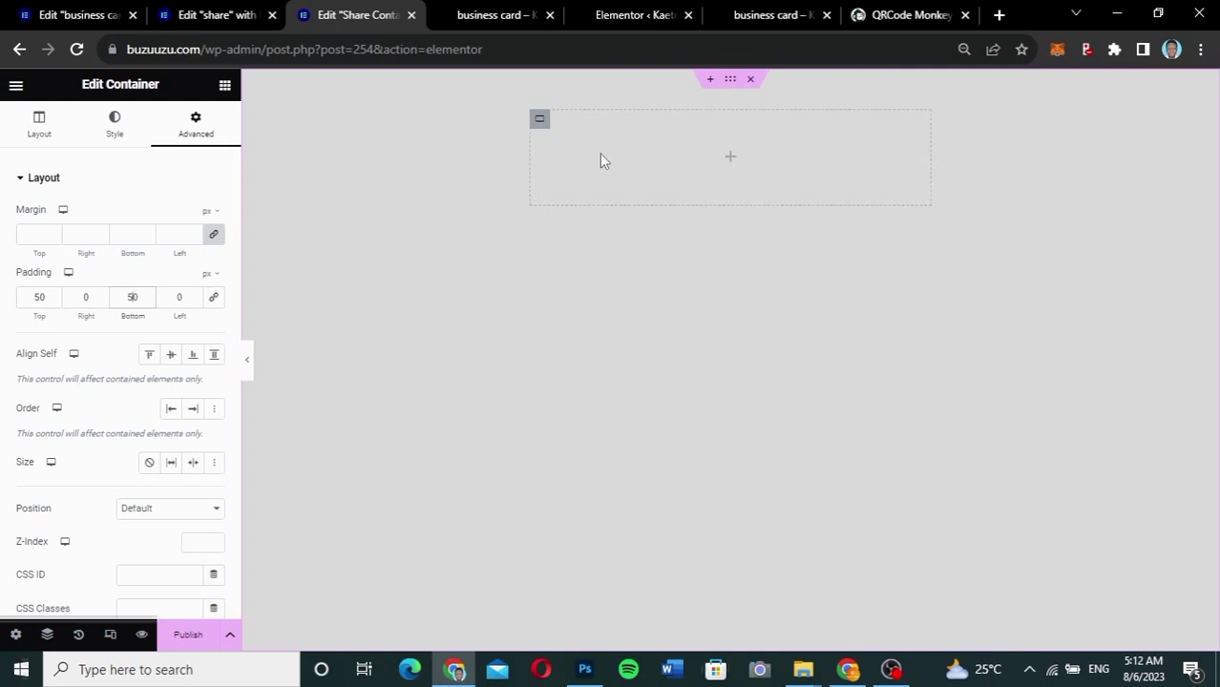
Step: Give the inner container a Classic background type
left_click(542, 129)
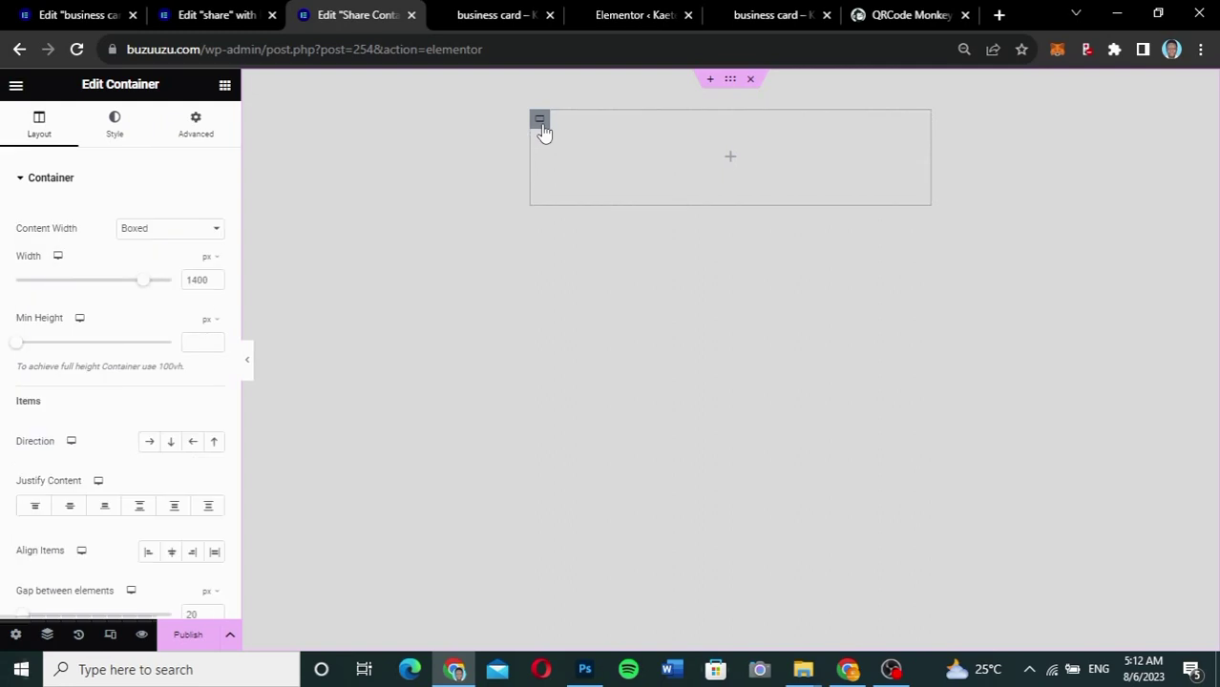
left_click(116, 126)
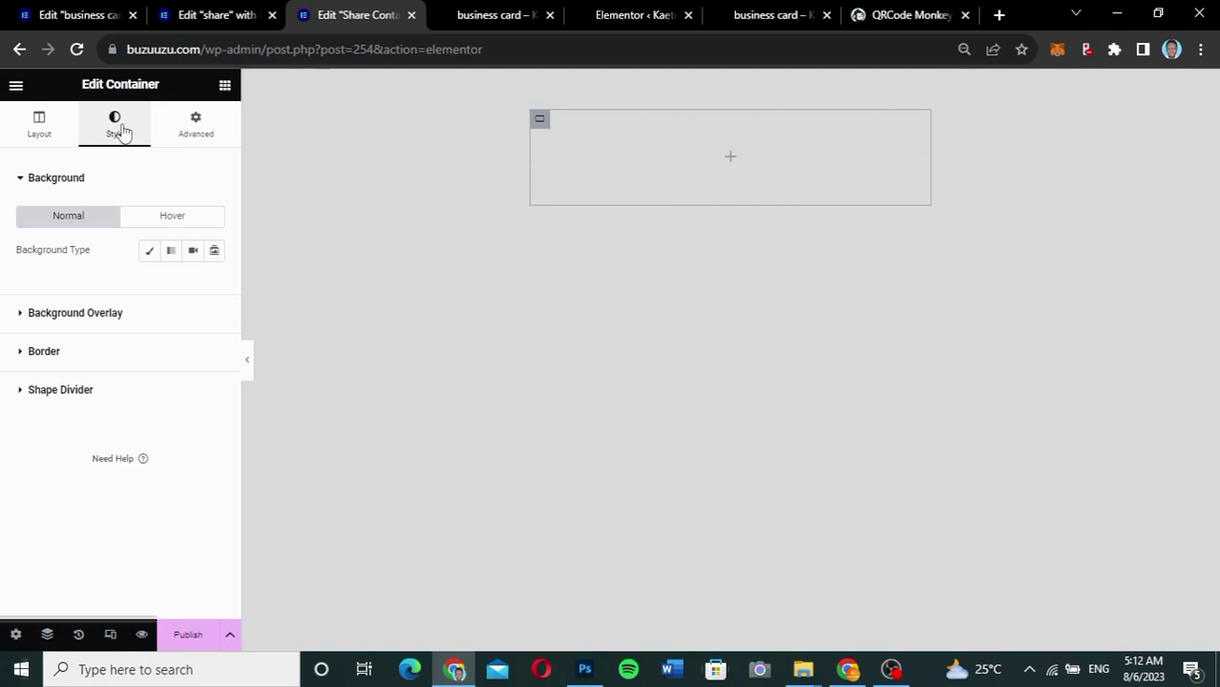
left_click(144, 254)
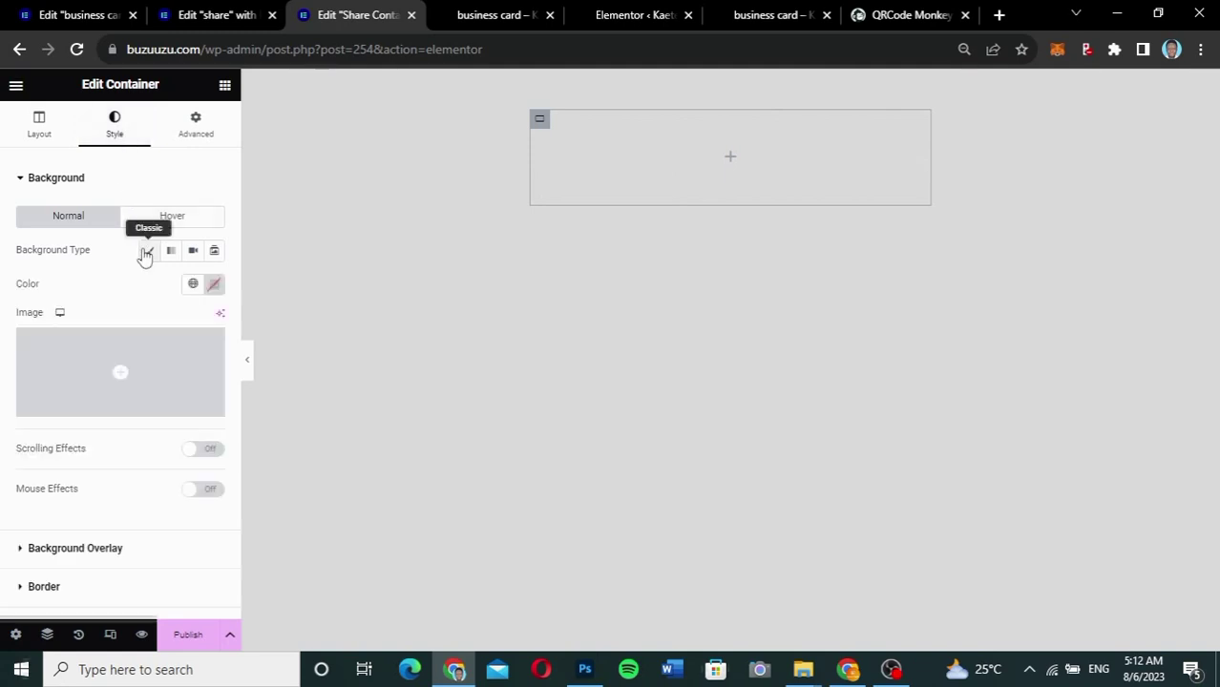
Step: Set the inner container's background colour to dark purple hex 2004d, then show the widget list
left_click(214, 284)
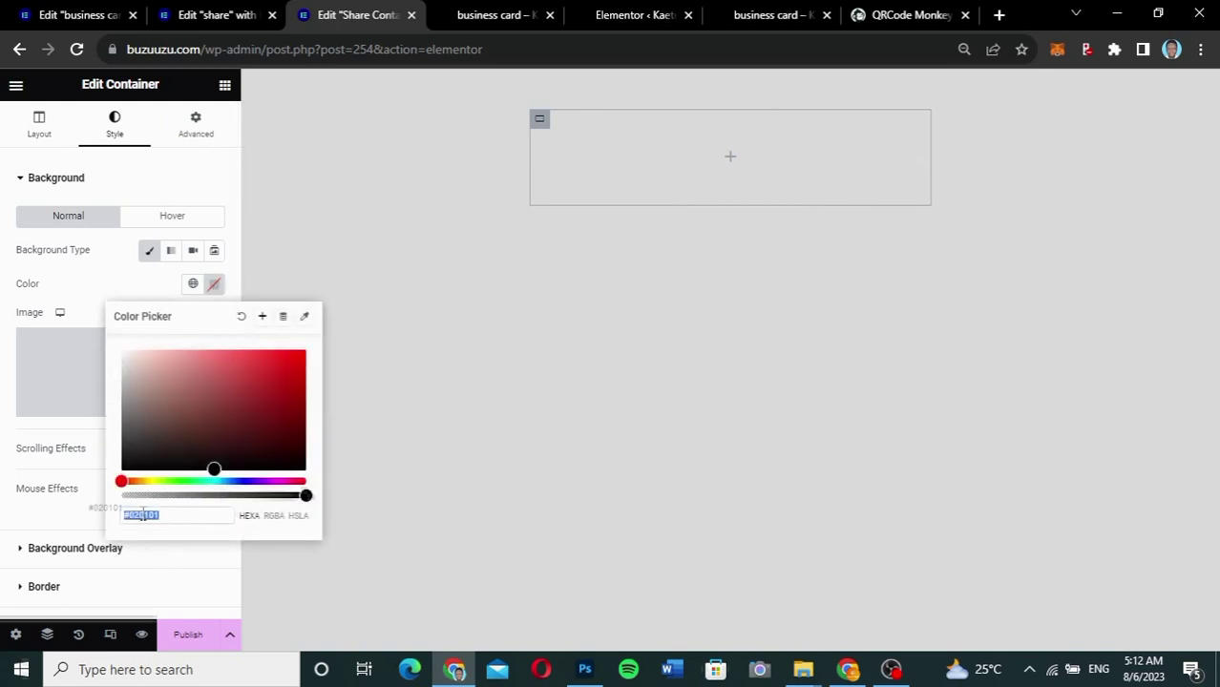
left_click(163, 514)
left_click_drag(162, 514, 130, 515)
key("BackSpace")
type("200")
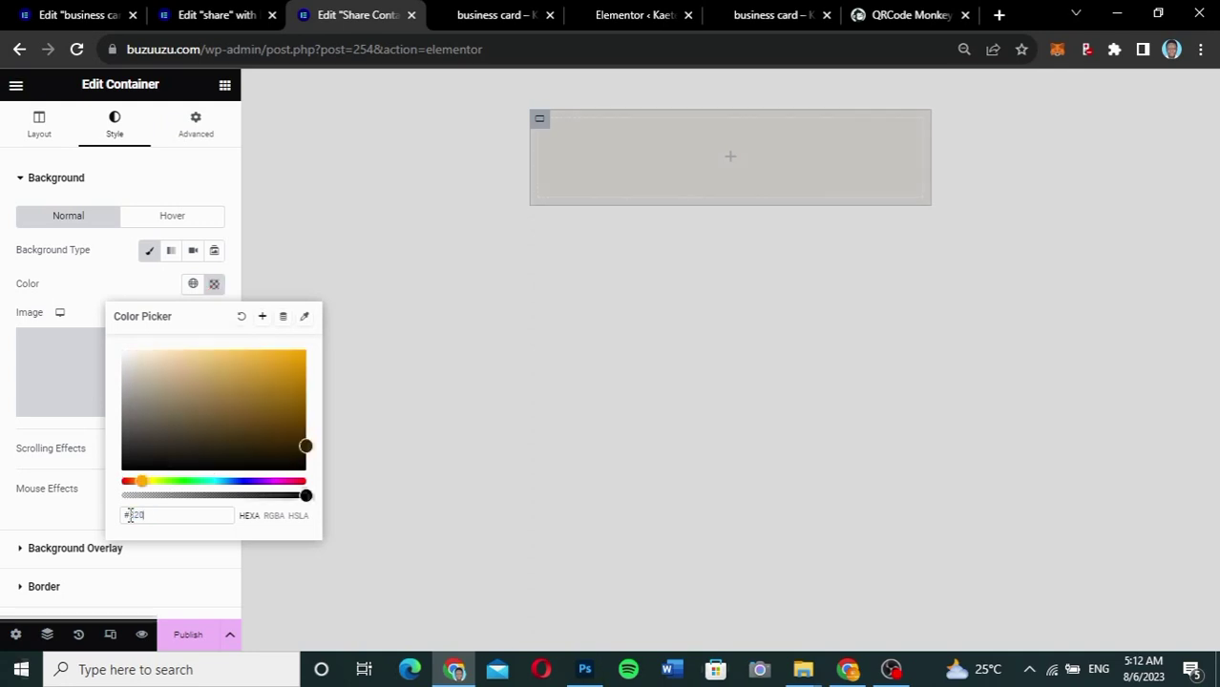
type("4d")
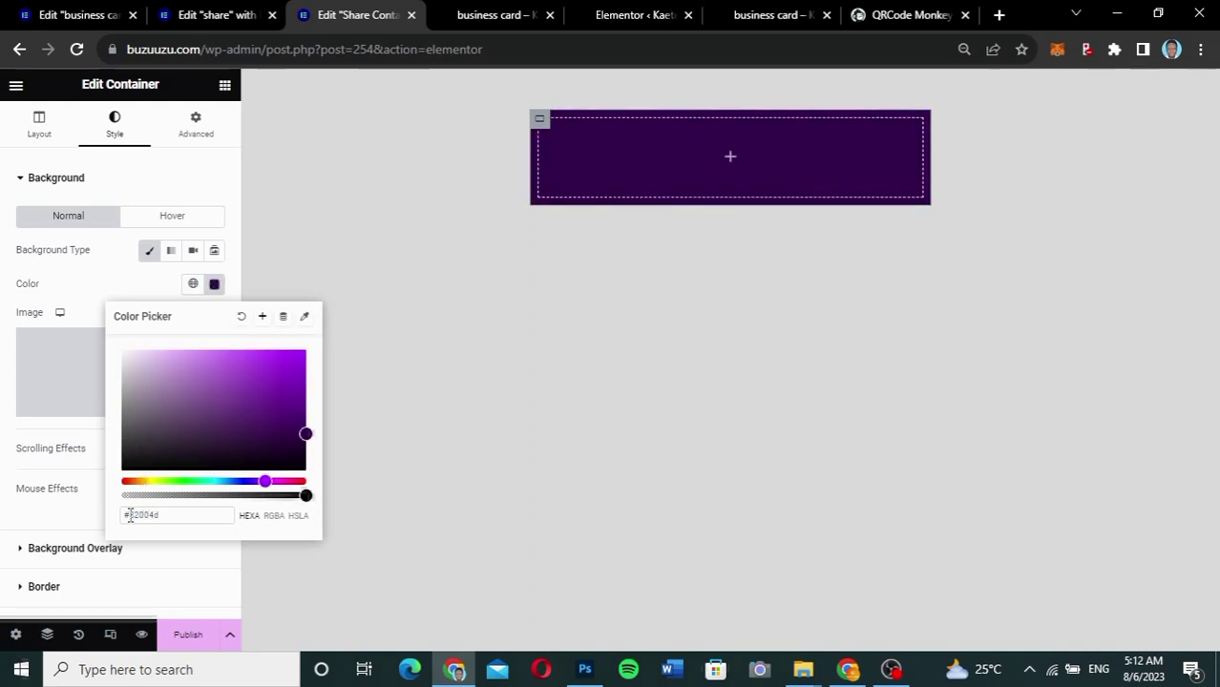
left_click(342, 250)
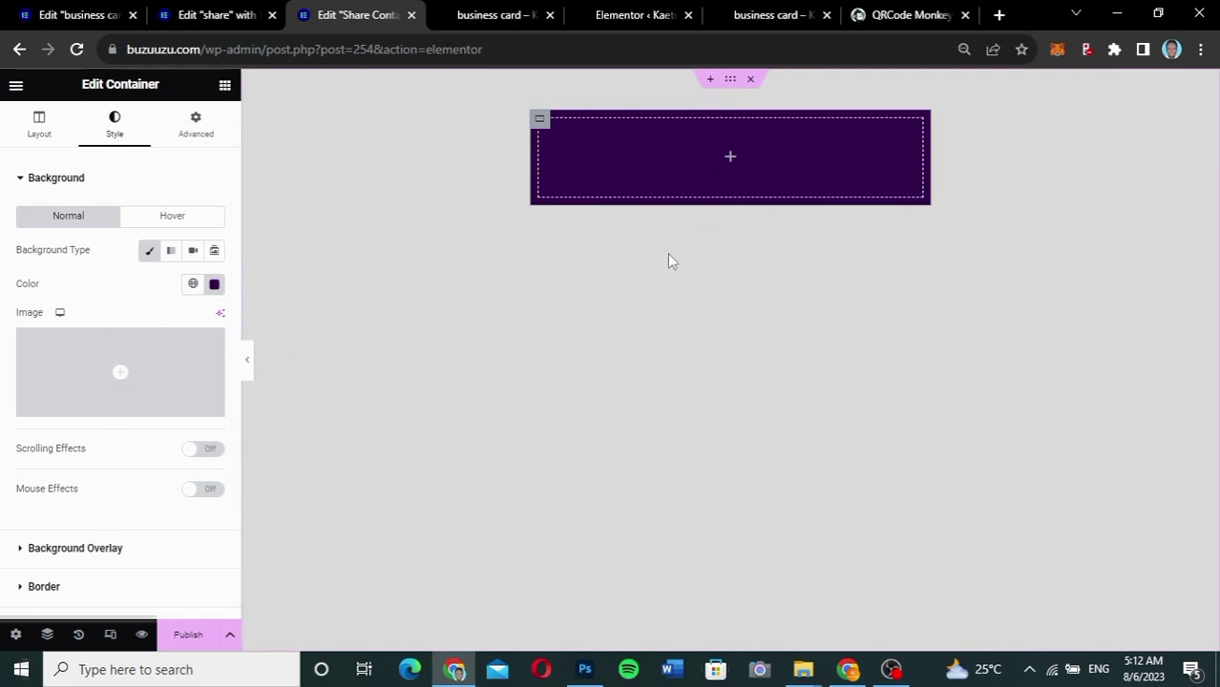
left_click(730, 161)
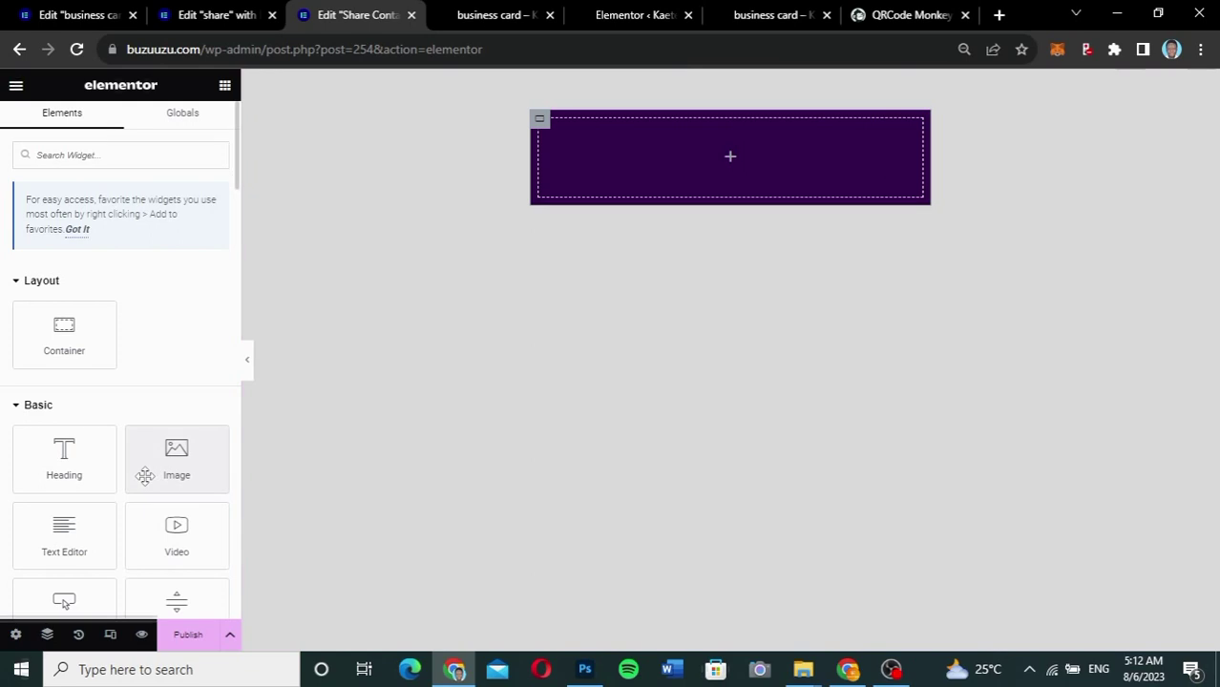
Step: Add an Image widget to the purple container showing Testimonial-1.png from the Media Library
left_click_drag(185, 460, 776, 145)
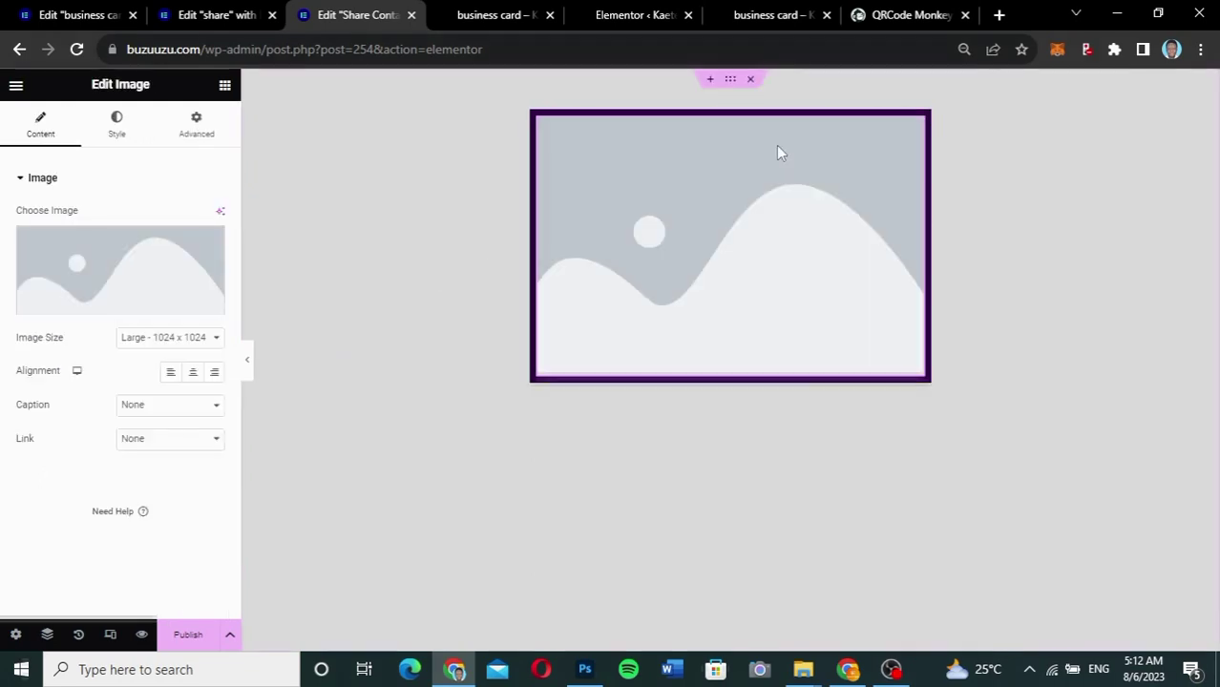
mouse_move(204, 283)
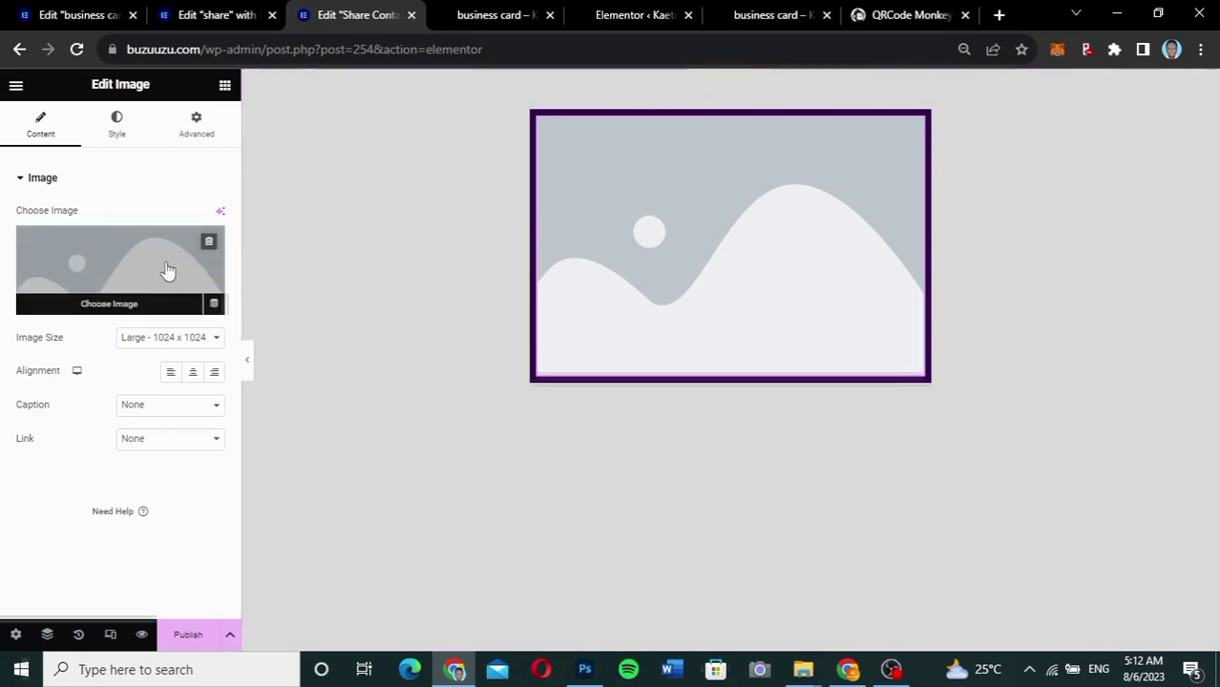
left_click(123, 273)
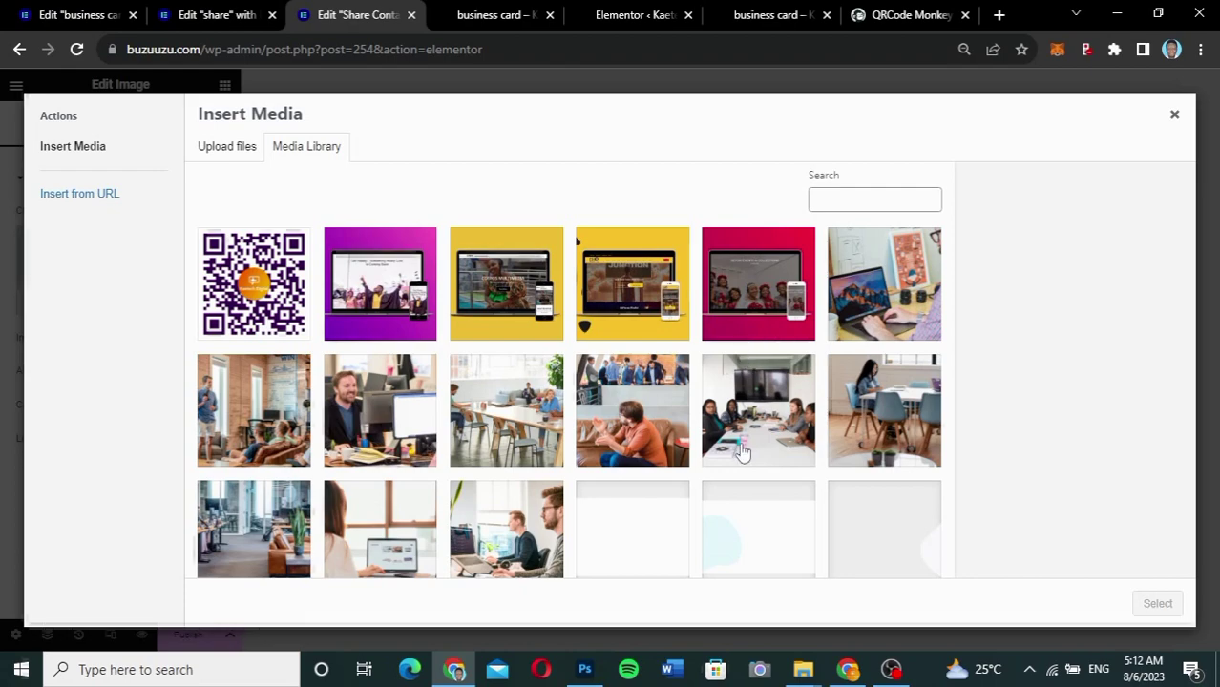
scroll(743, 451, "down", 2)
scroll(742, 452, "down", 10)
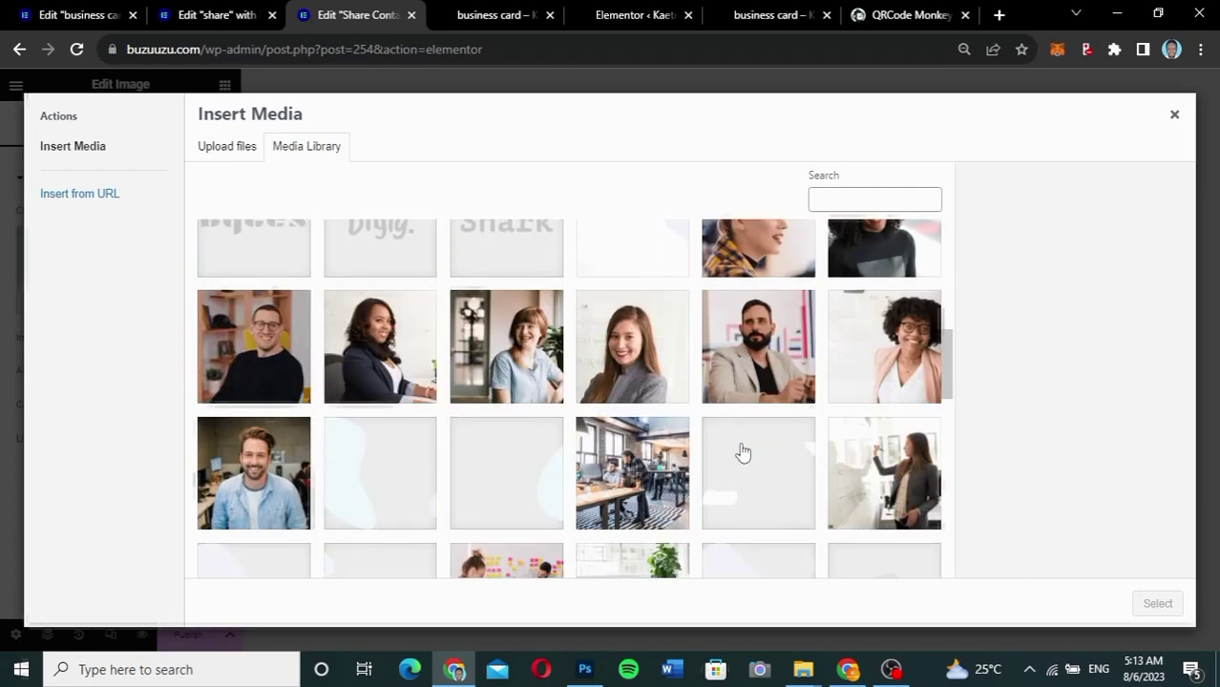
scroll(743, 452, "down", 5)
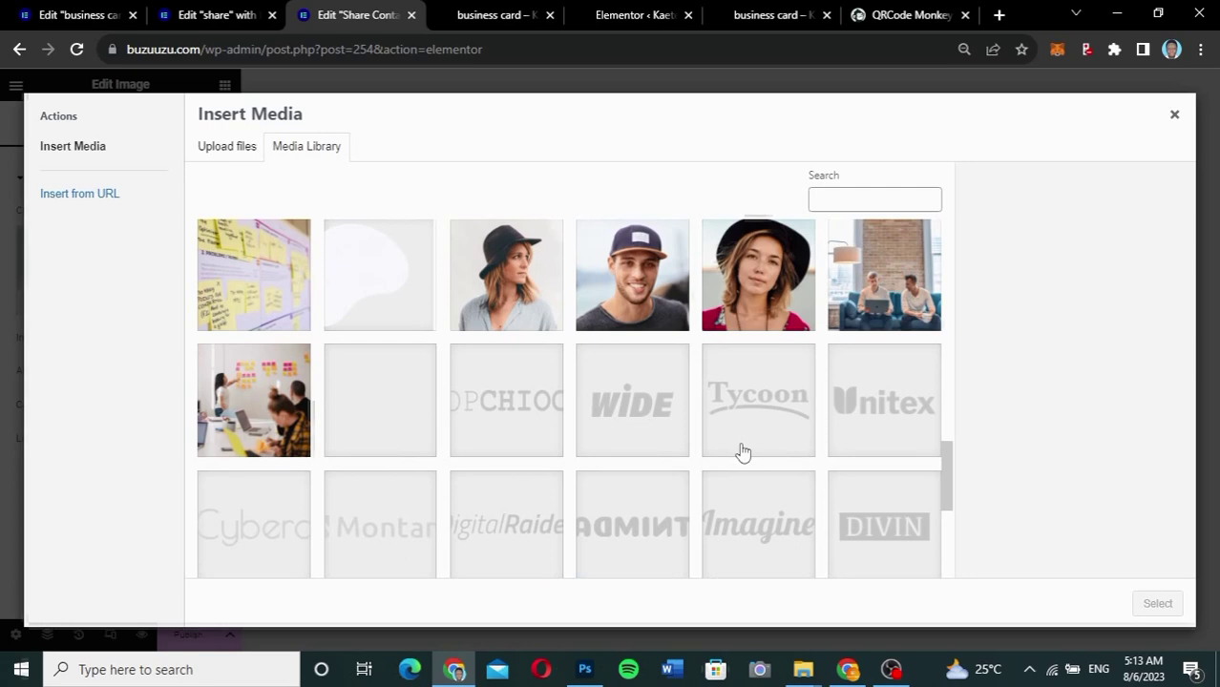
left_click(647, 305)
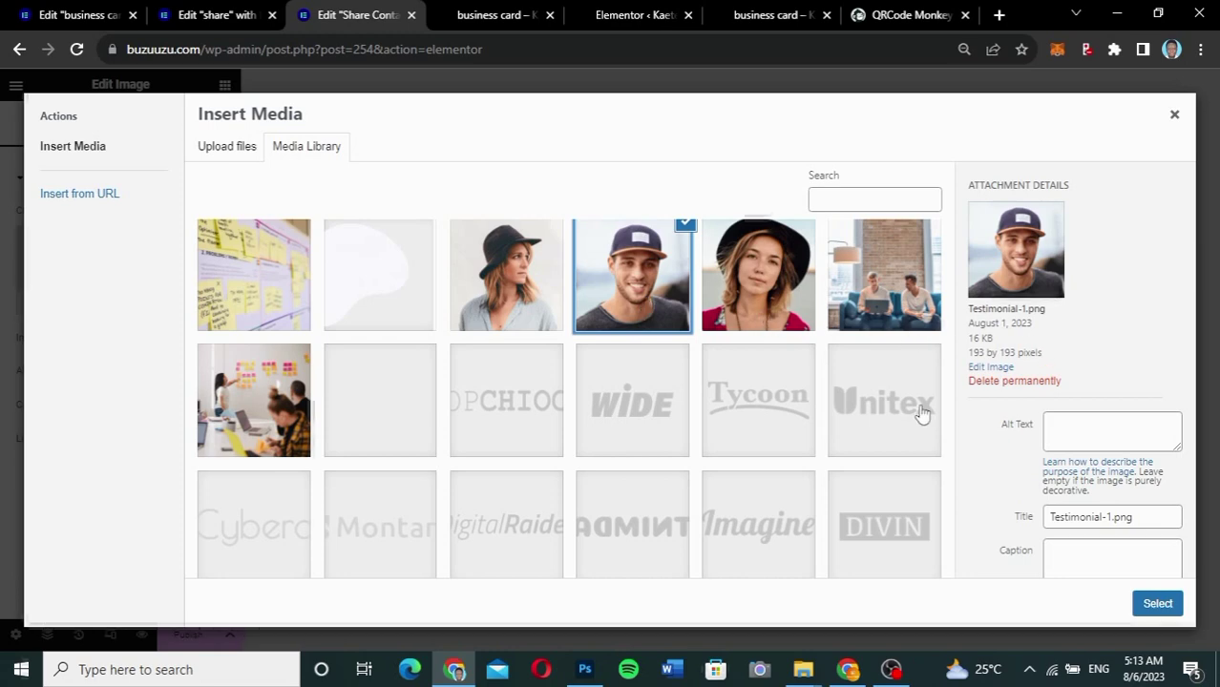
left_click(1157, 602)
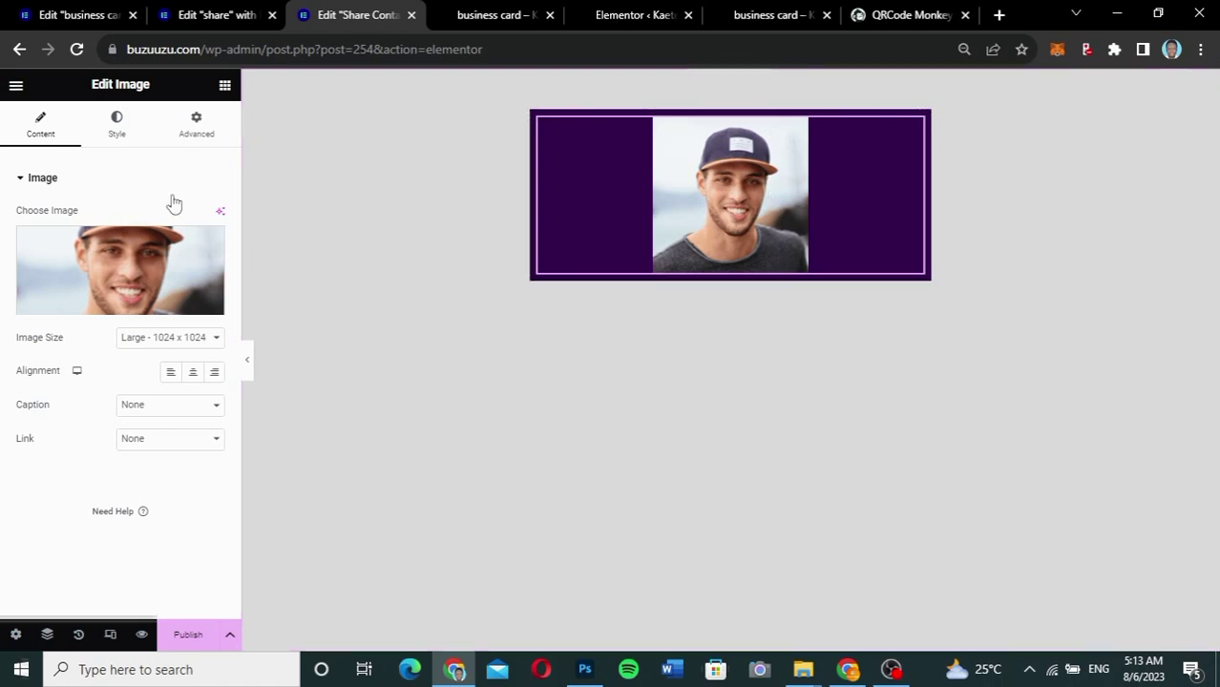
Step: Set the image's border radius to 100 on all corners
left_click(113, 128)
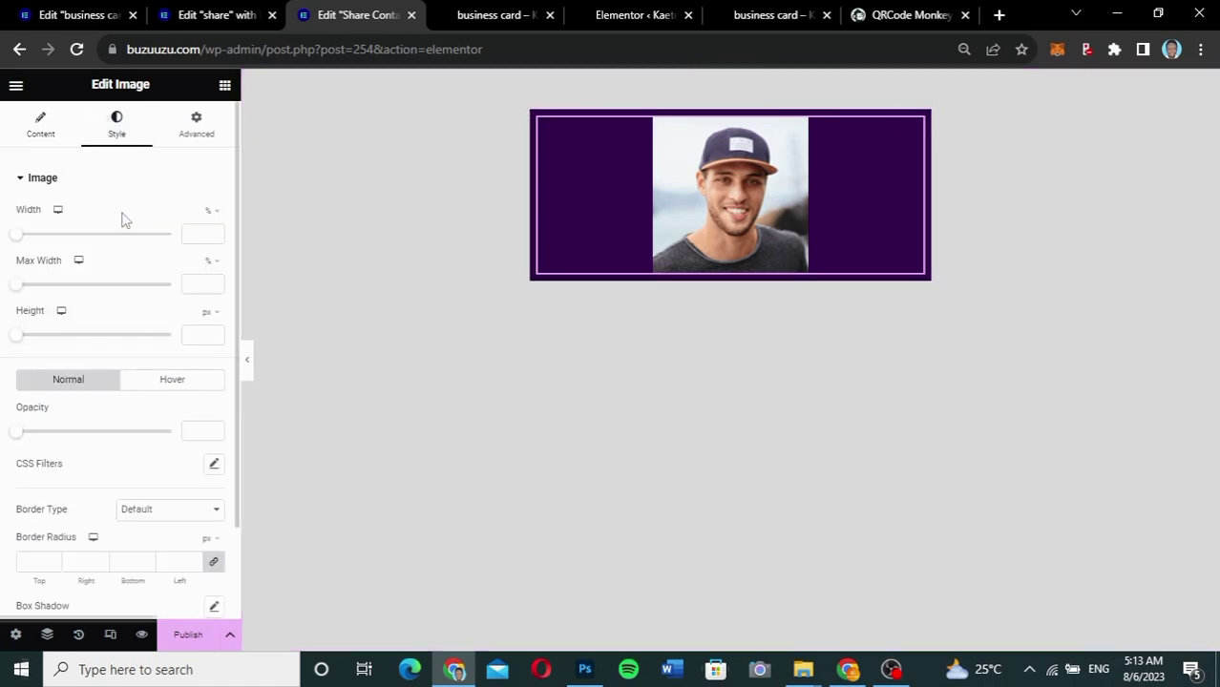
scroll(68, 488, "down", 2)
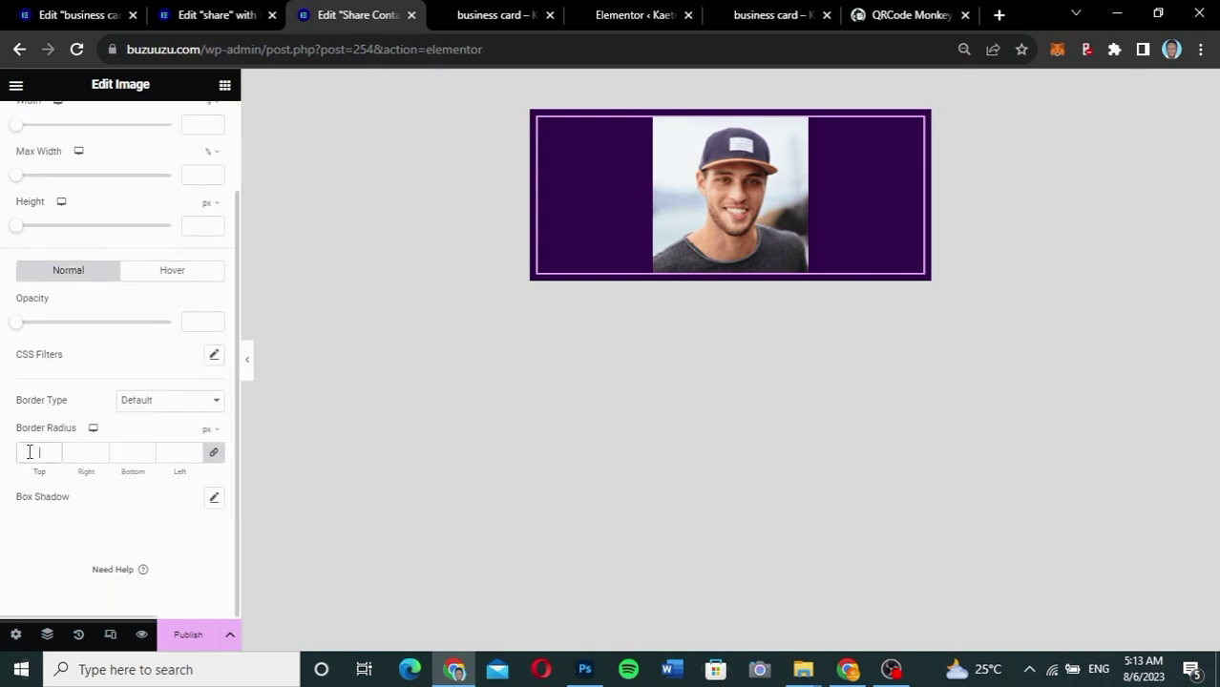
left_click(29, 452)
type("100")
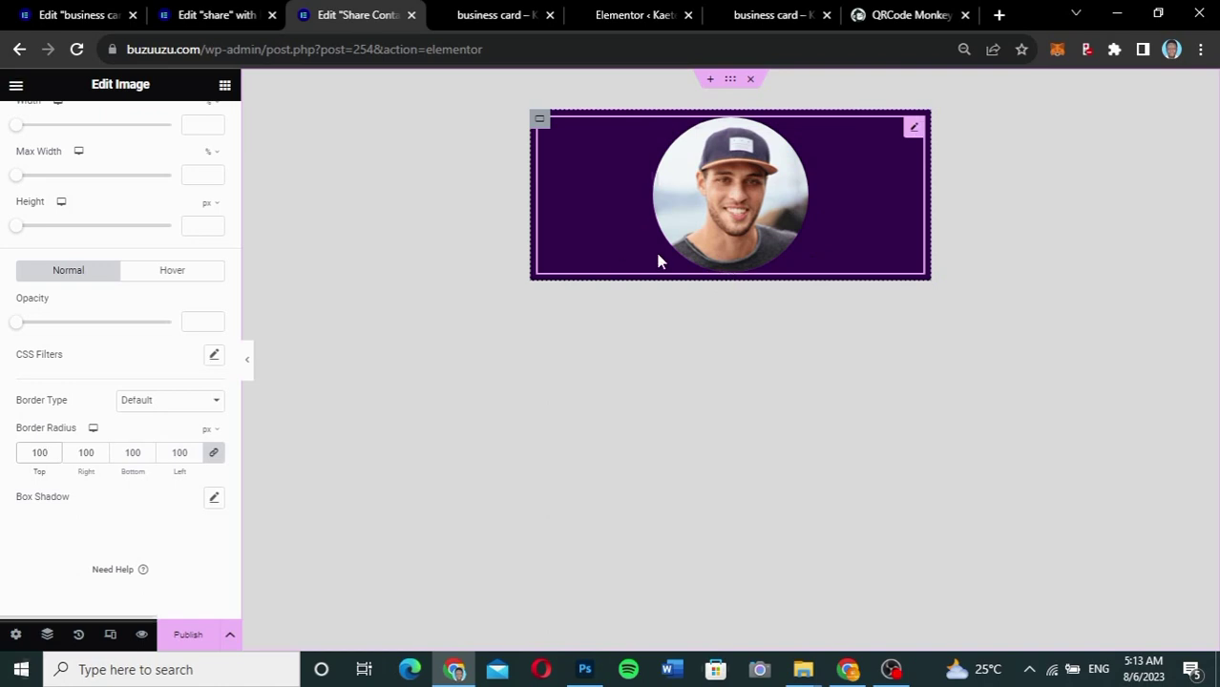
Step: Set the photo's width to 25%
scroll(95, 277, "up", 2)
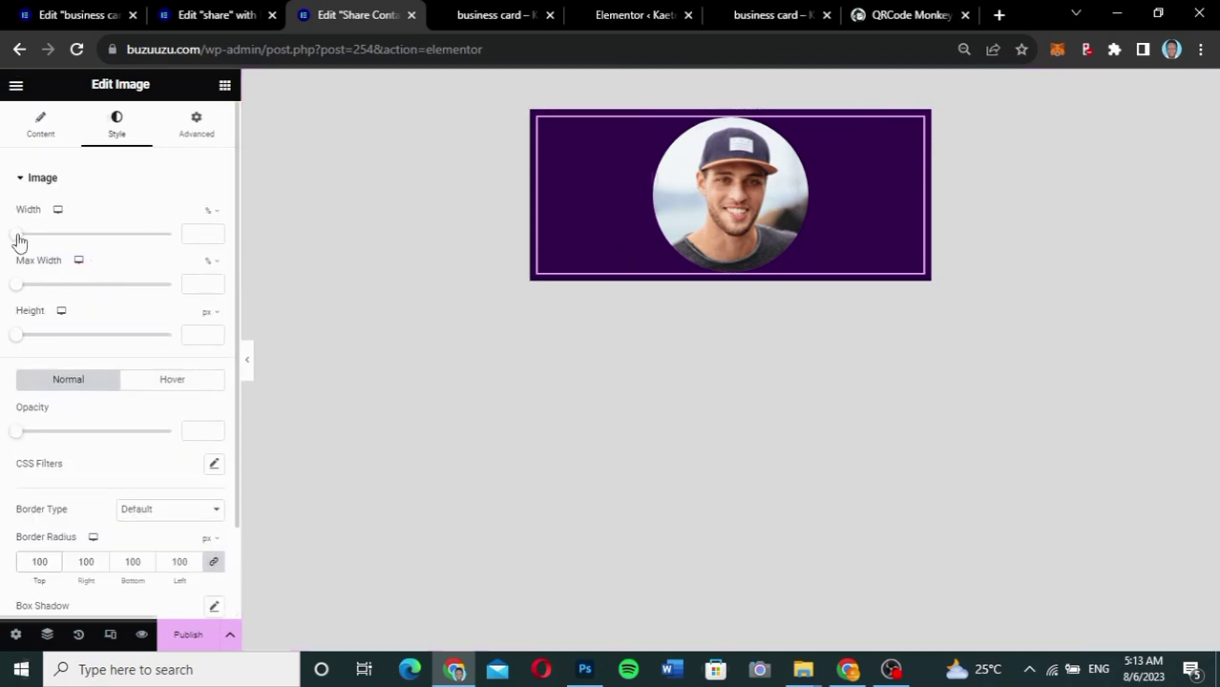
left_click_drag(19, 241, 44, 234)
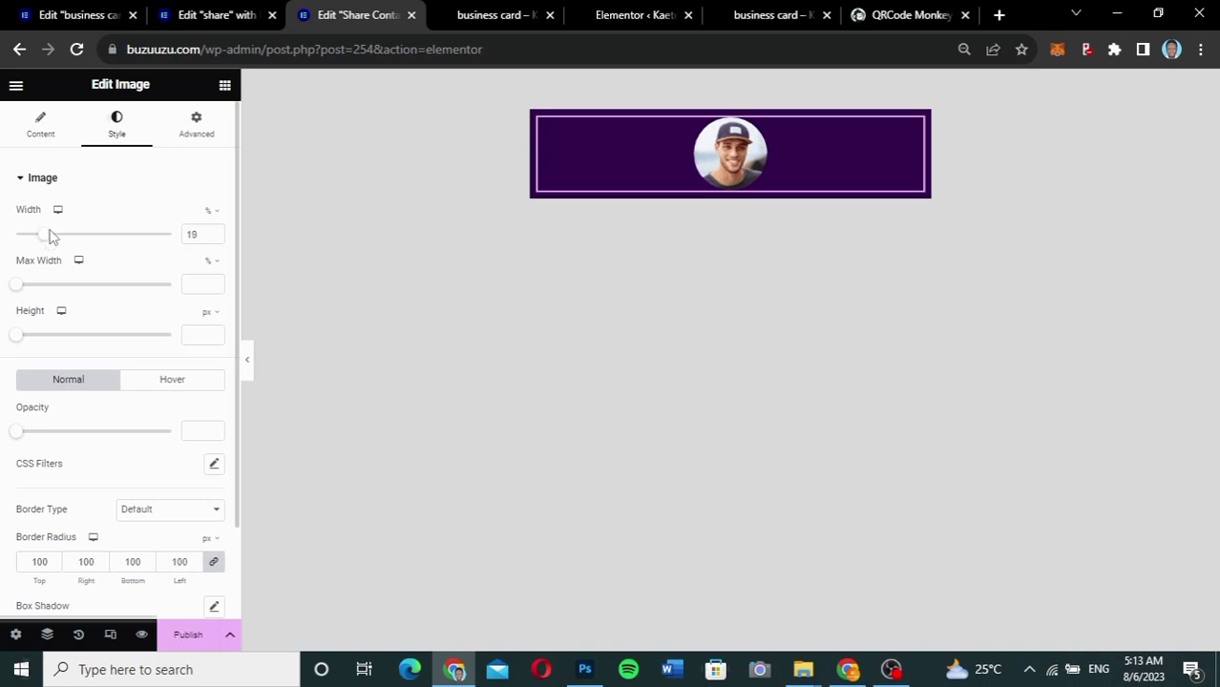
left_click_drag(200, 235, 165, 236)
type("20")
left_click_drag(197, 233, 174, 237)
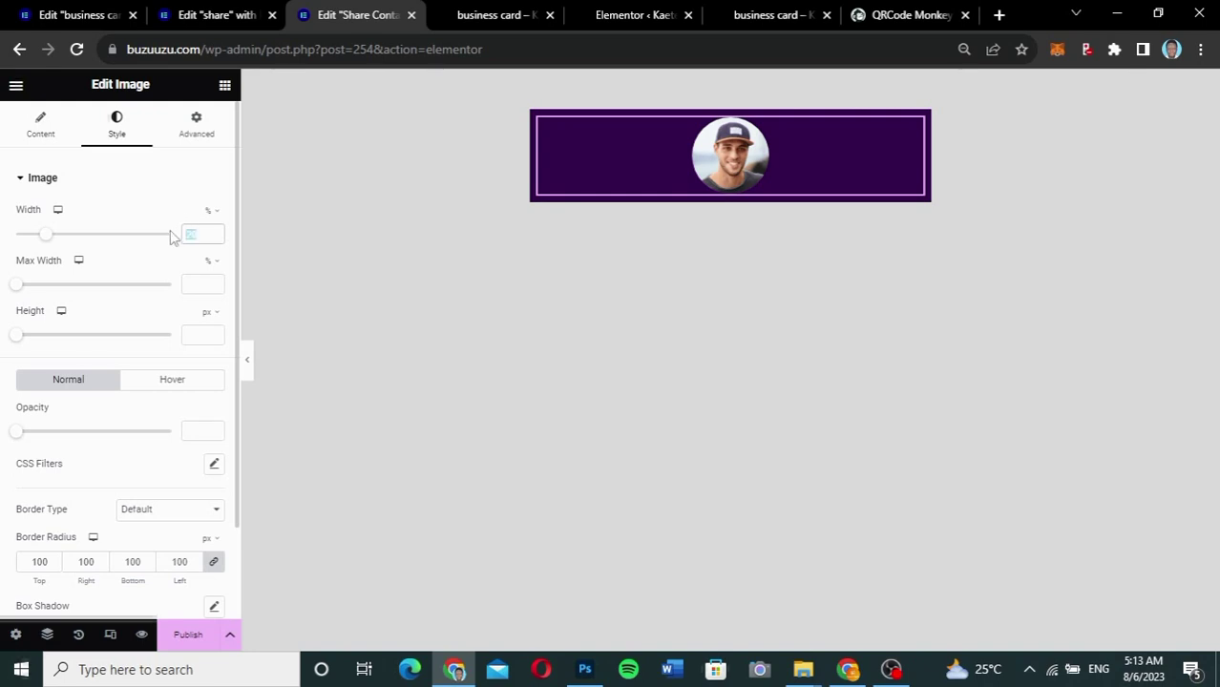
type("25")
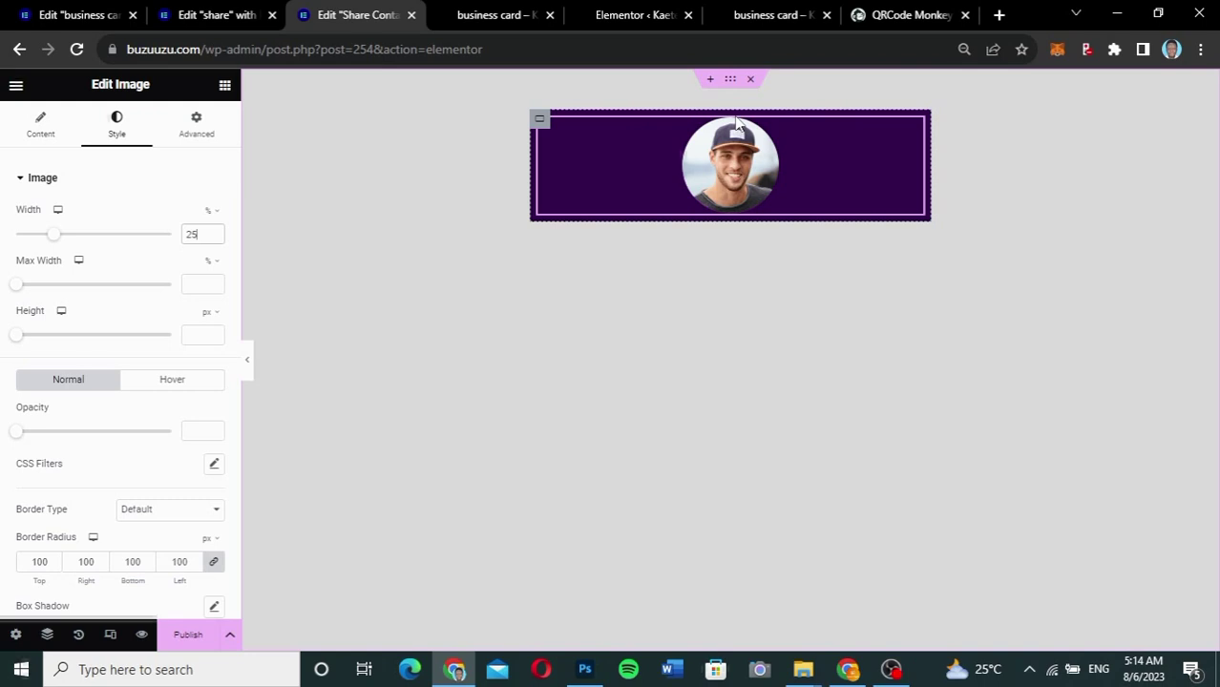
Step: Unlink the purple header's padding and set top and bottom to 50 px, then show the widgets
left_click(540, 120)
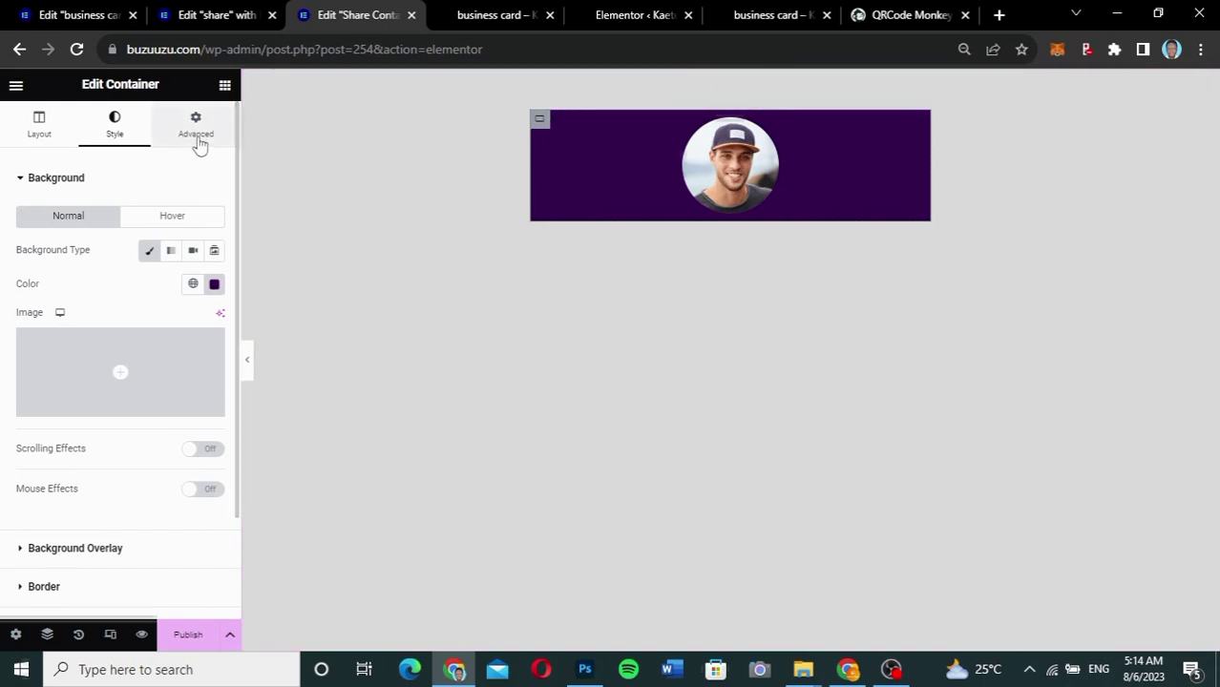
left_click(196, 126)
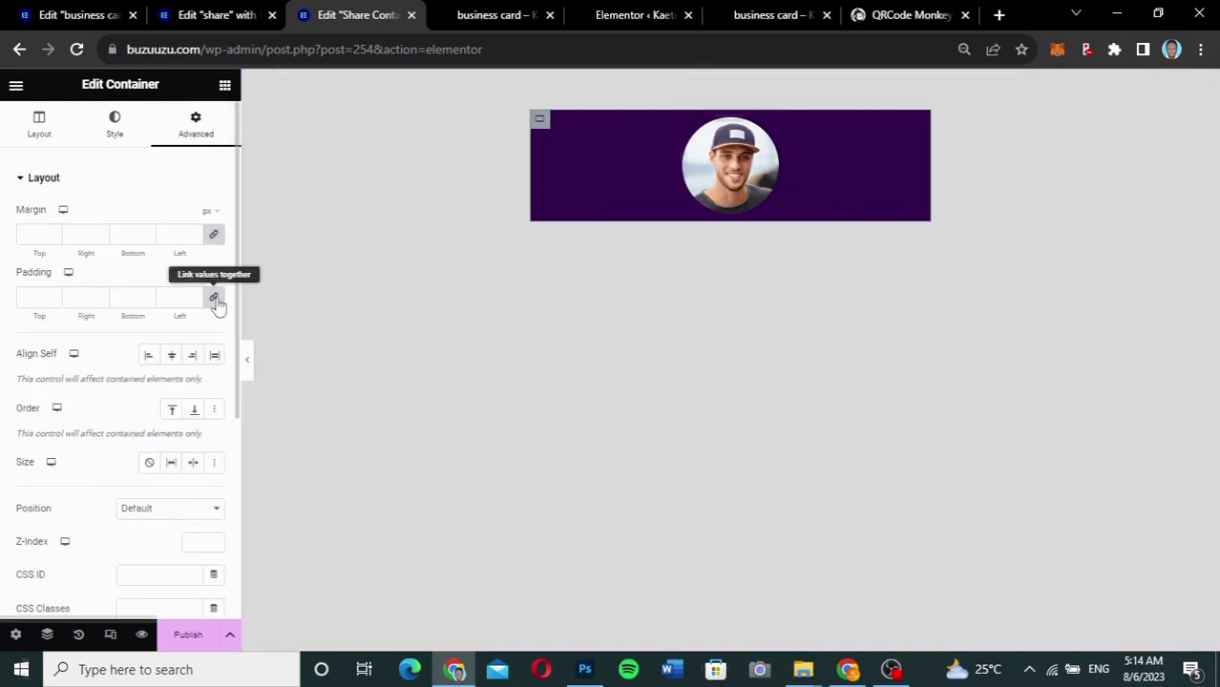
left_click(39, 298)
type("0")
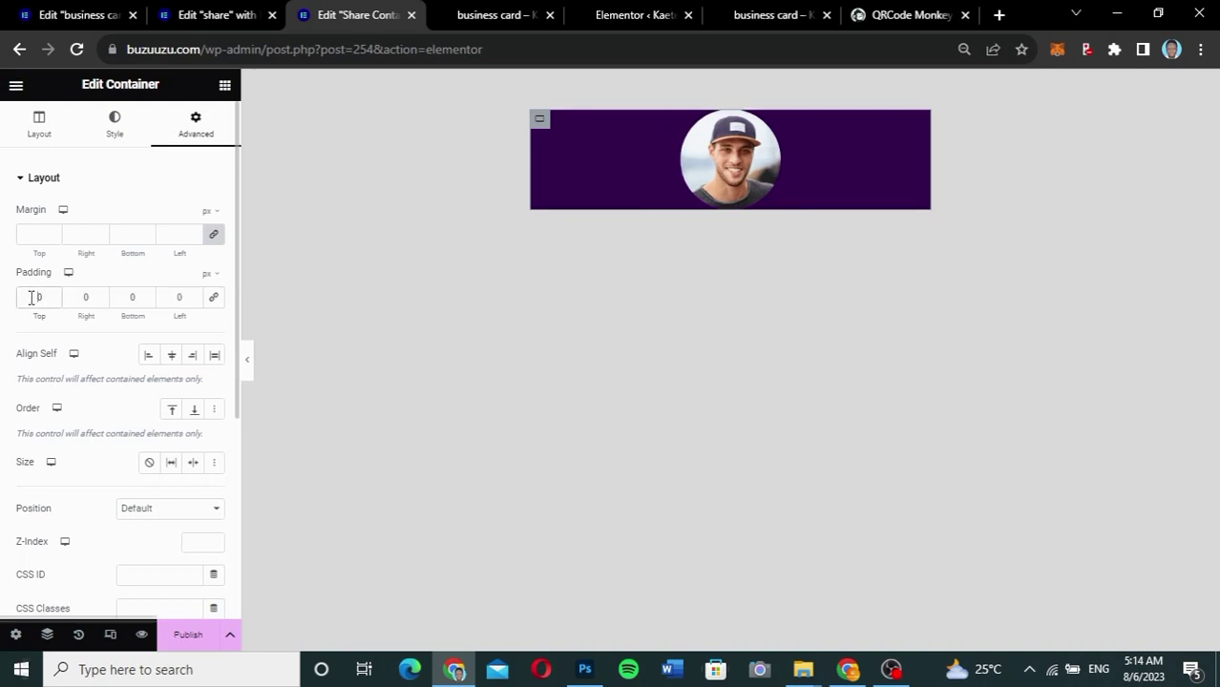
type("5")
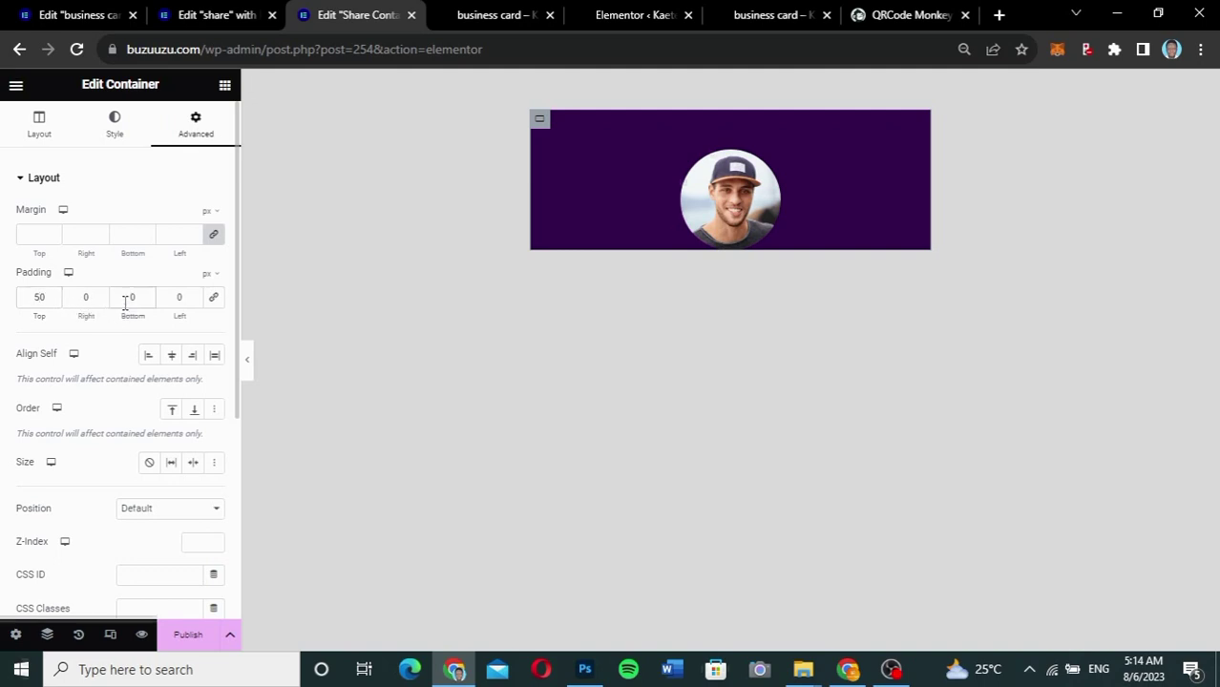
left_click(125, 302)
type("5")
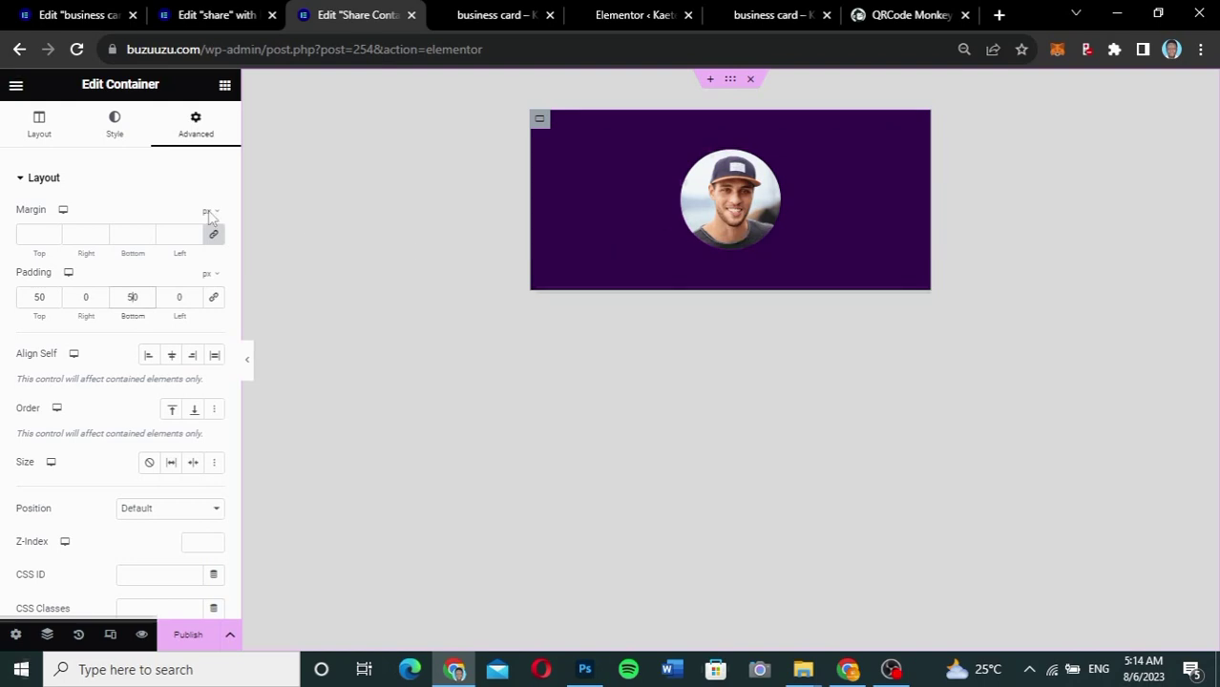
left_click(226, 86)
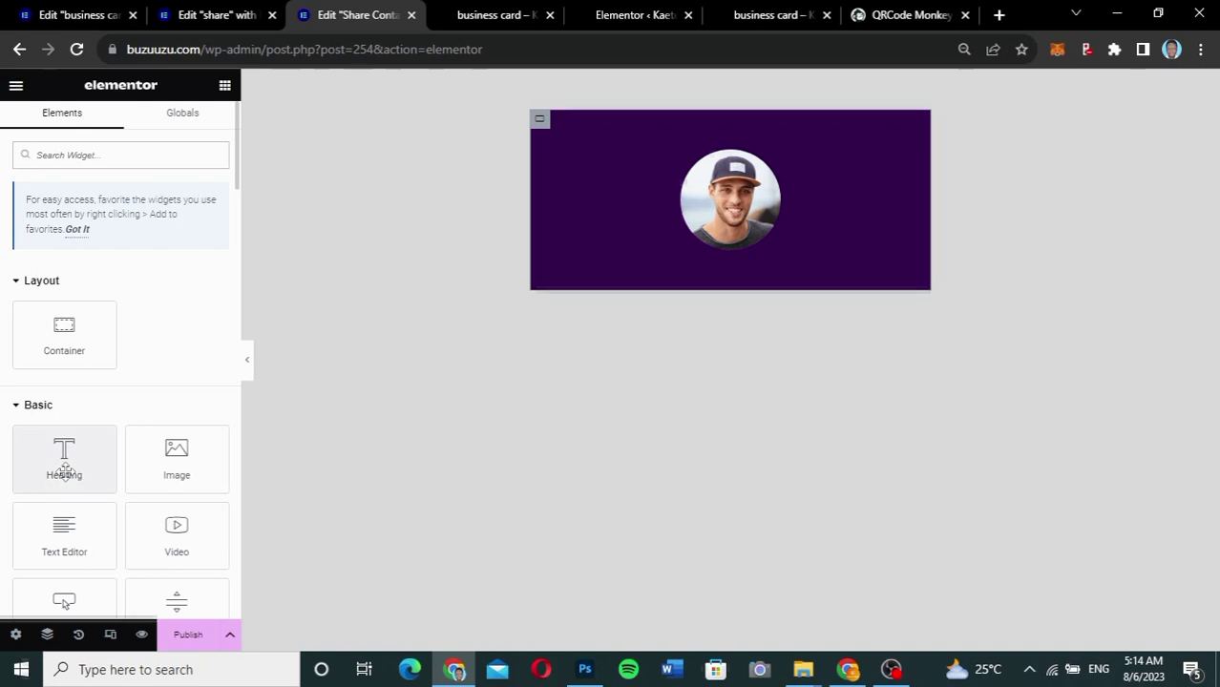
Step: Add a Heading below the photo containing the owner's name, centre-aligned
left_click_drag(64, 468, 738, 240)
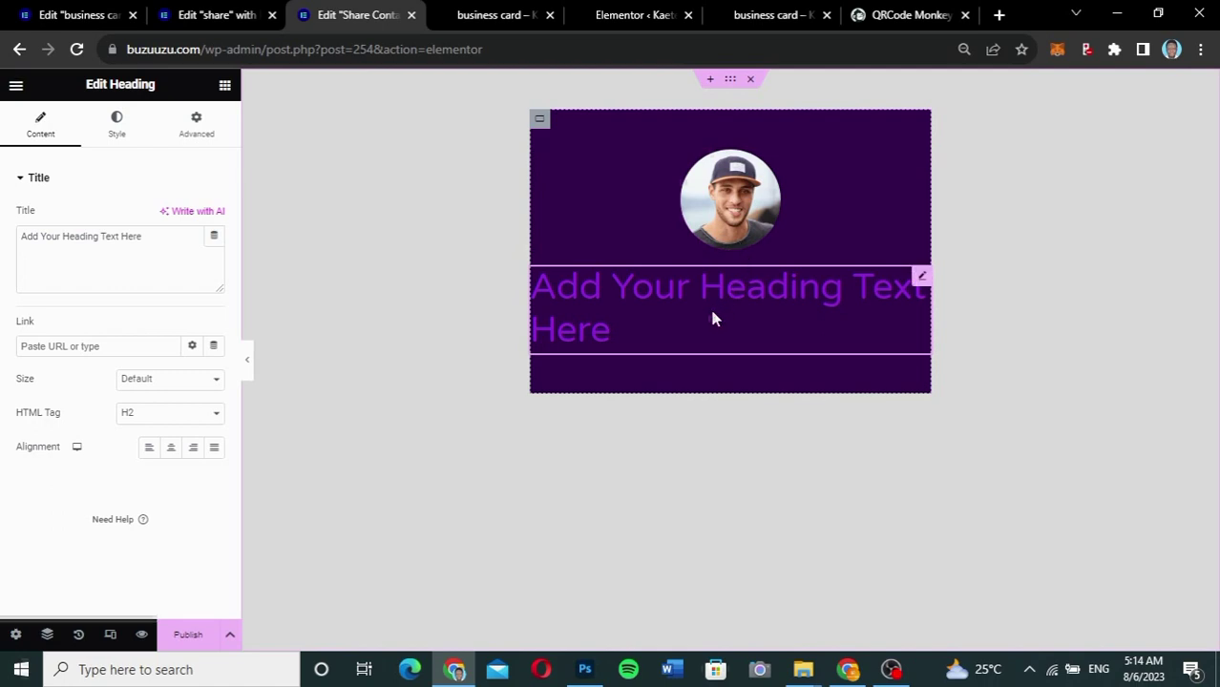
left_click_drag(169, 246, 5, 247)
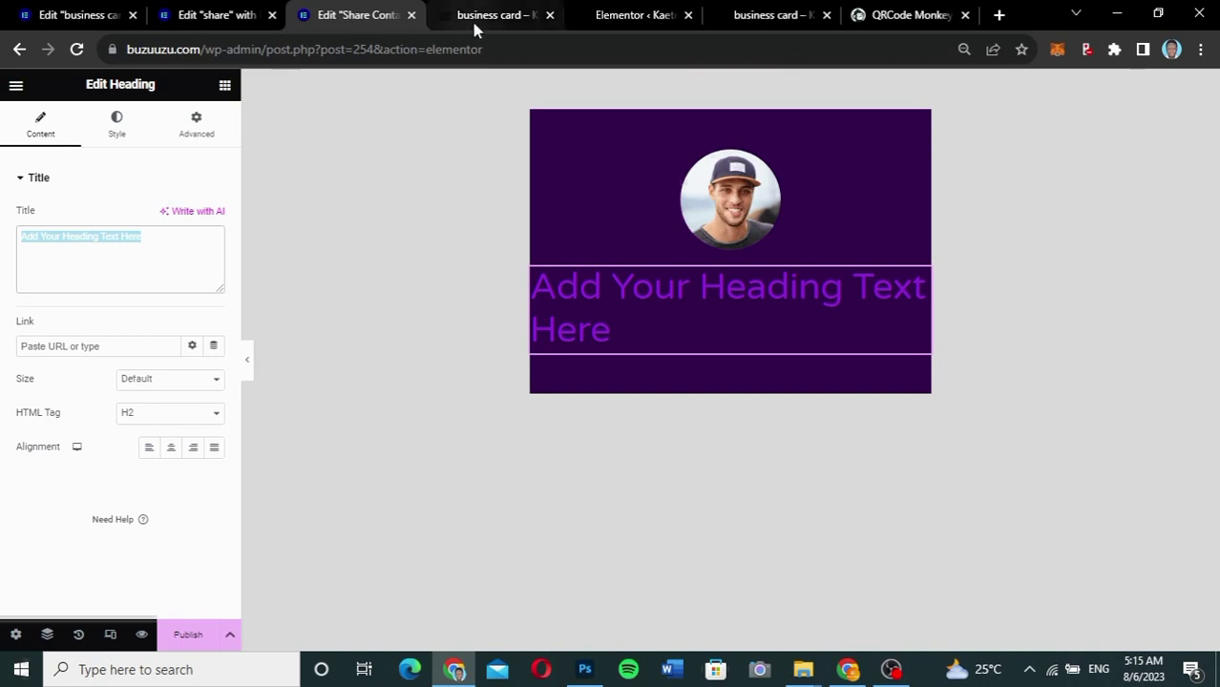
mouse_move(478, 23)
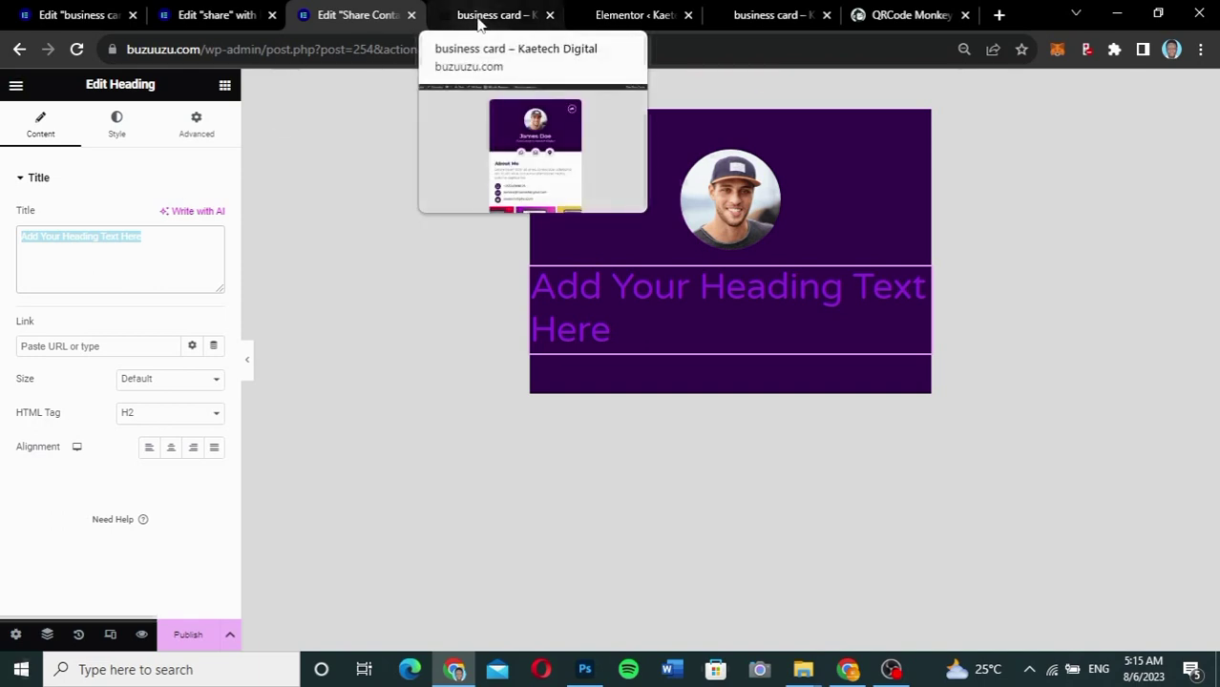
type("James Doe")
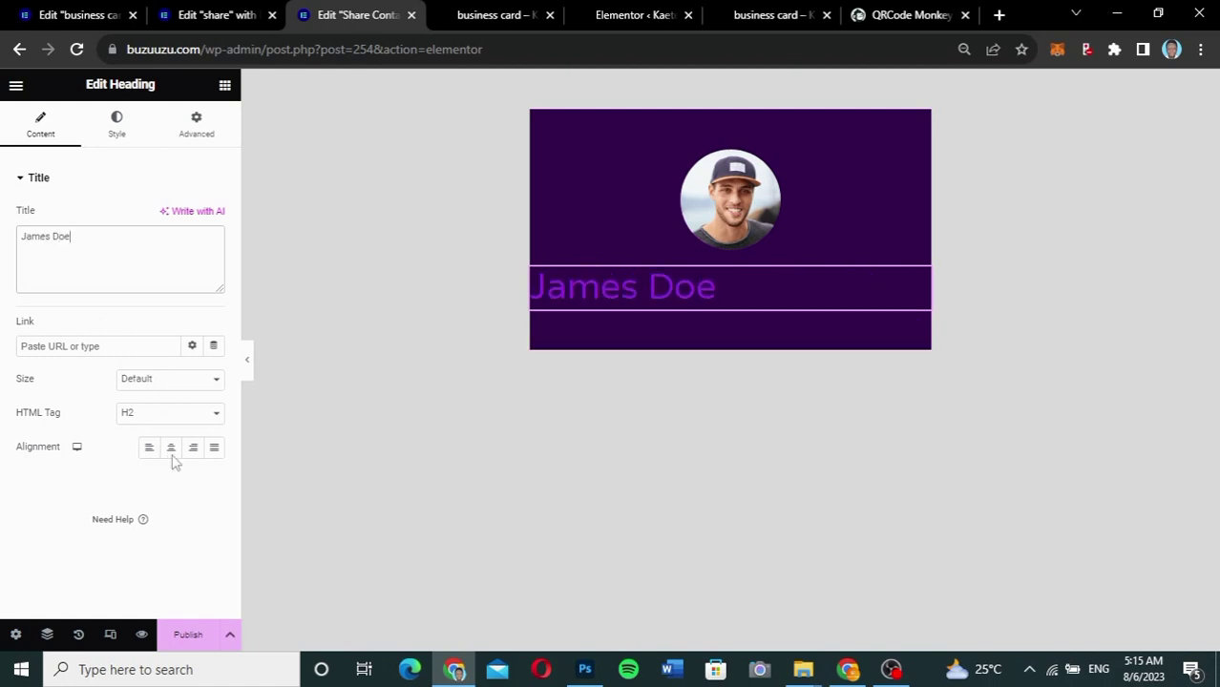
left_click(171, 449)
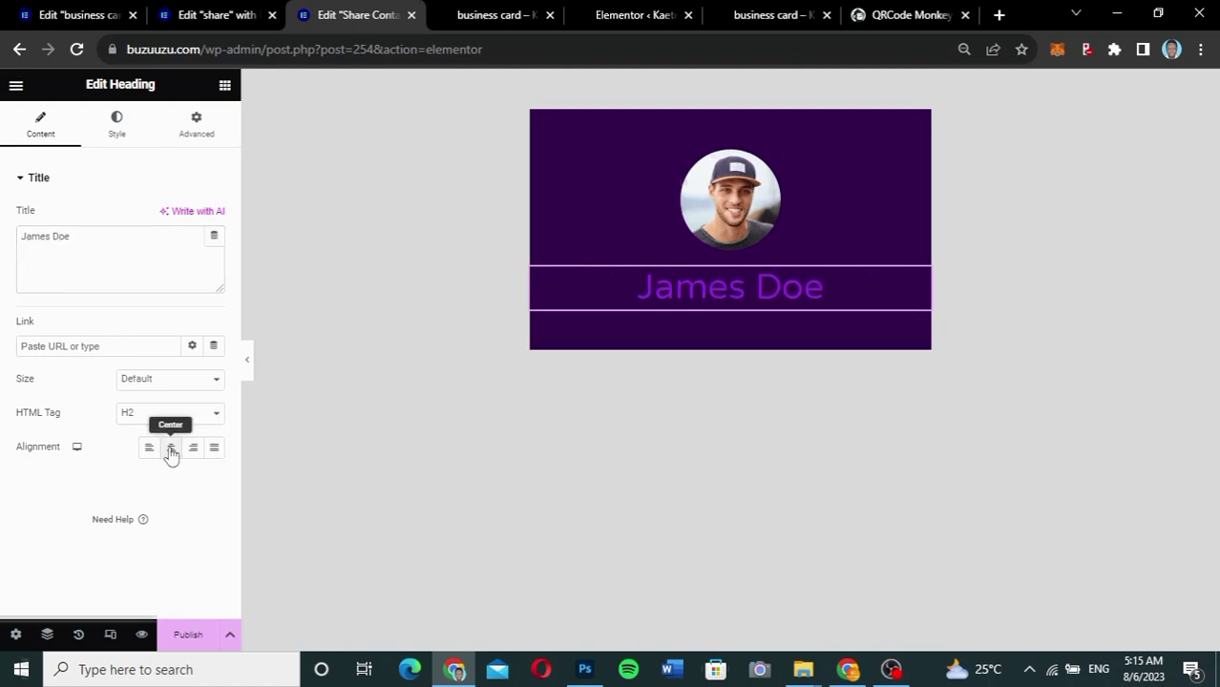
Step: Set the name heading's text colour to white
left_click(116, 134)
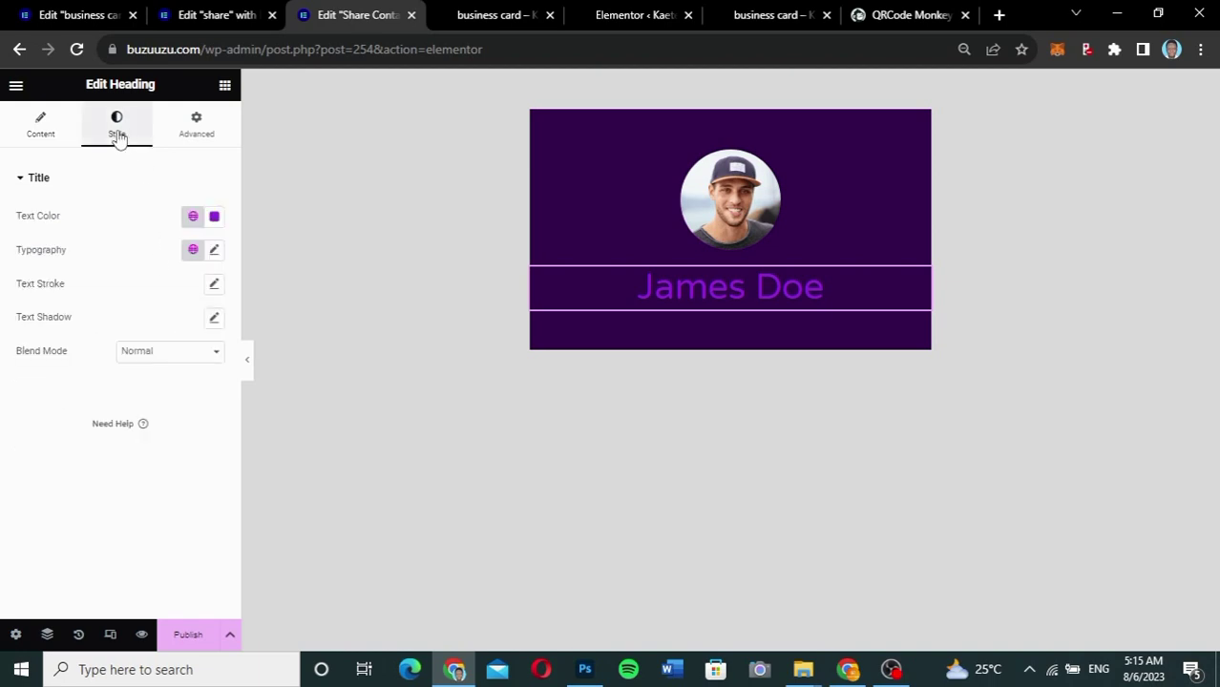
left_click(214, 218)
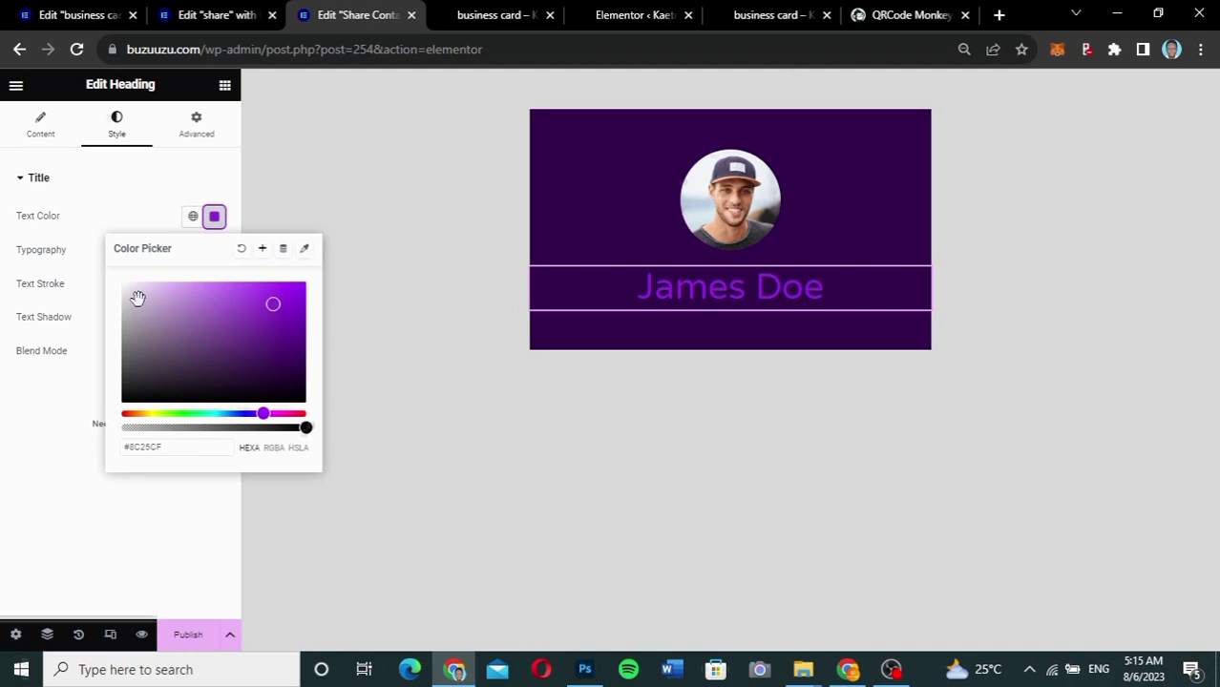
left_click_drag(137, 299, 103, 256)
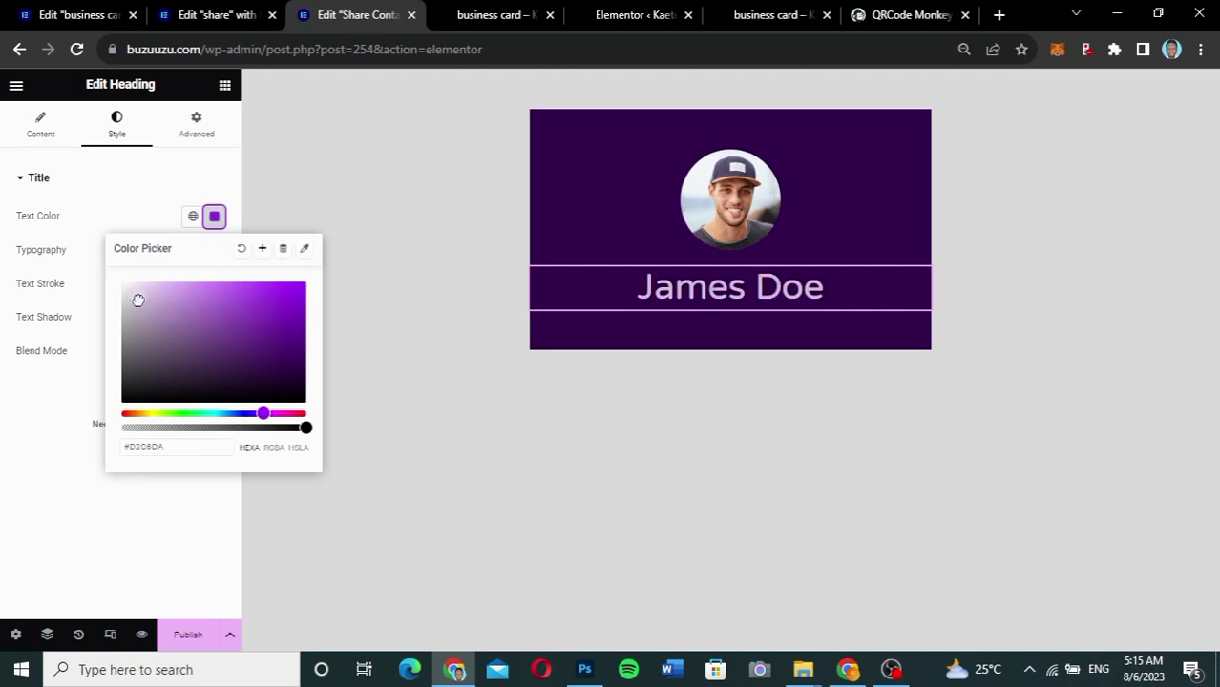
left_click(107, 226)
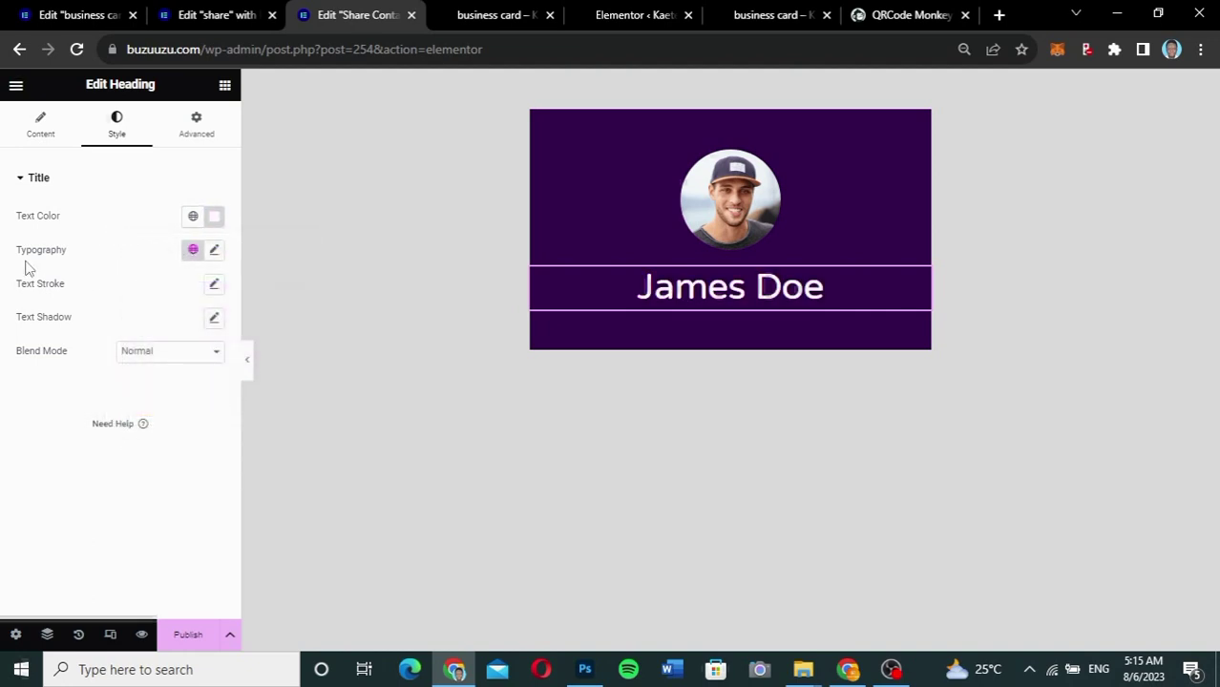
Step: Set the heading typography to Montserrat, weight 700 Bold, size 40
left_click(215, 251)
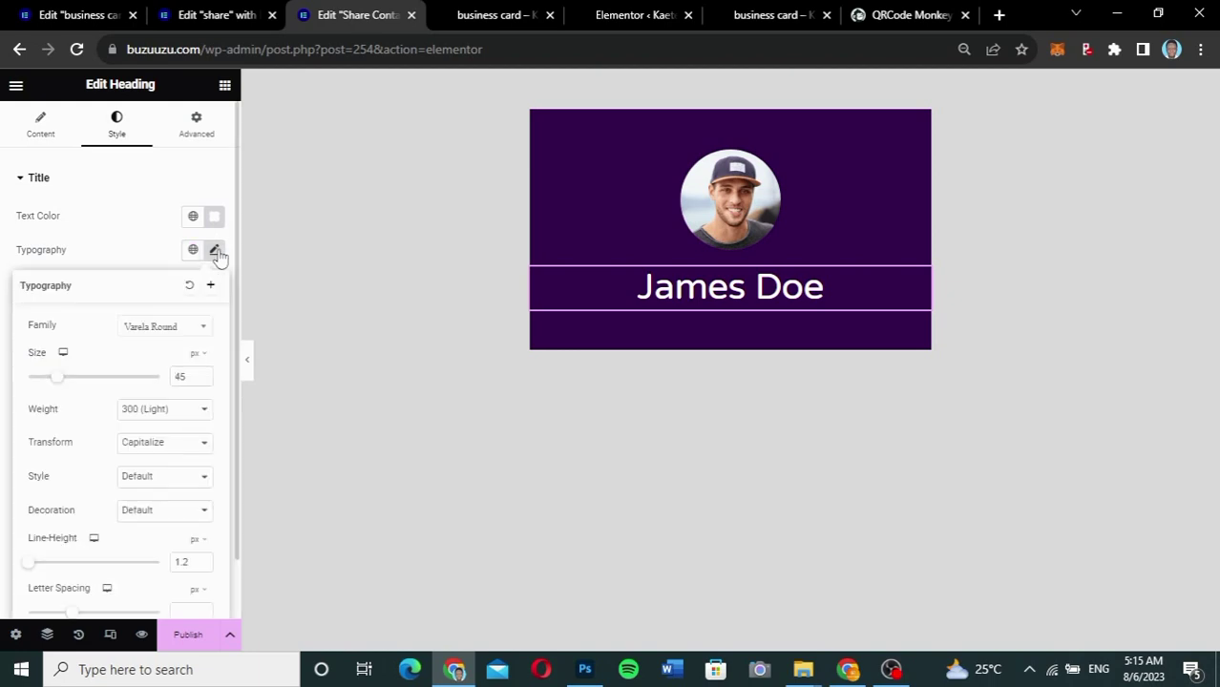
left_click(168, 330)
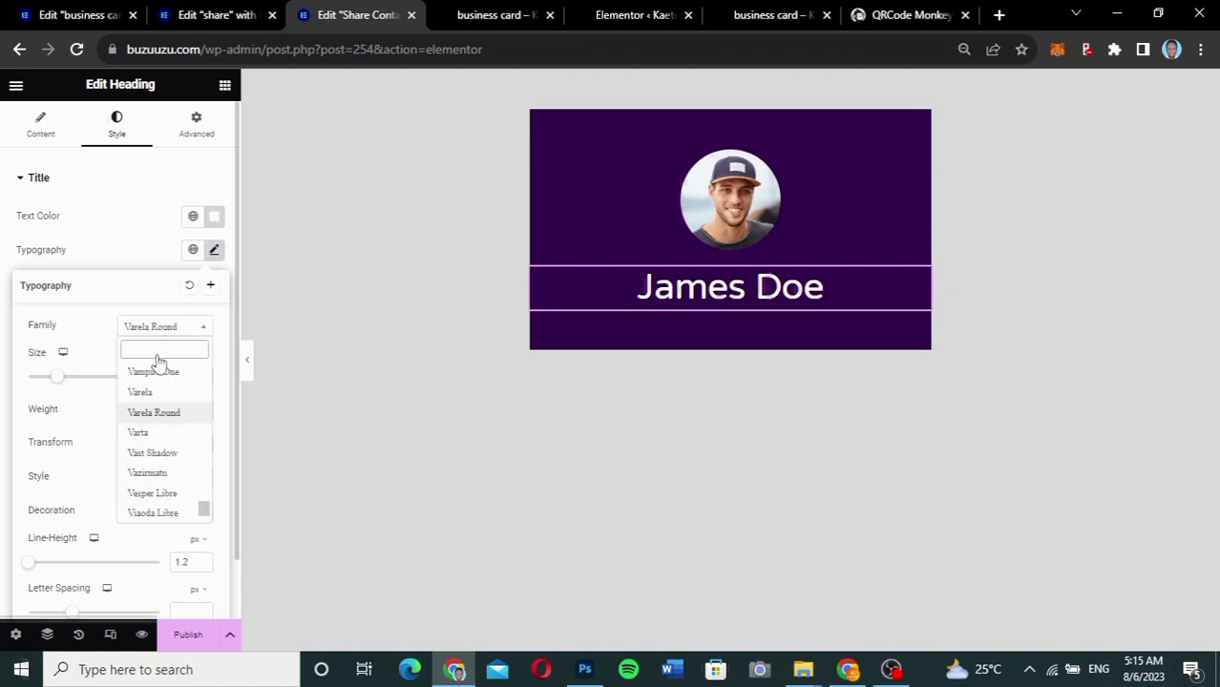
type("mon")
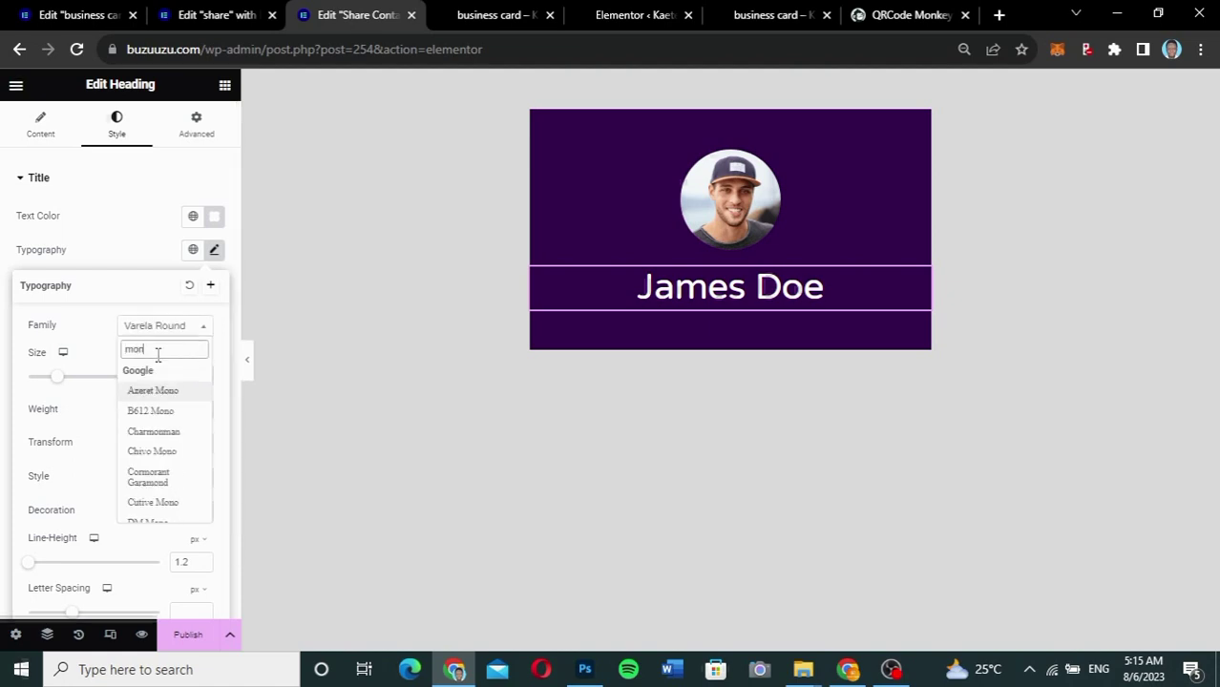
type("s")
key("BackSpace")
type("ts")
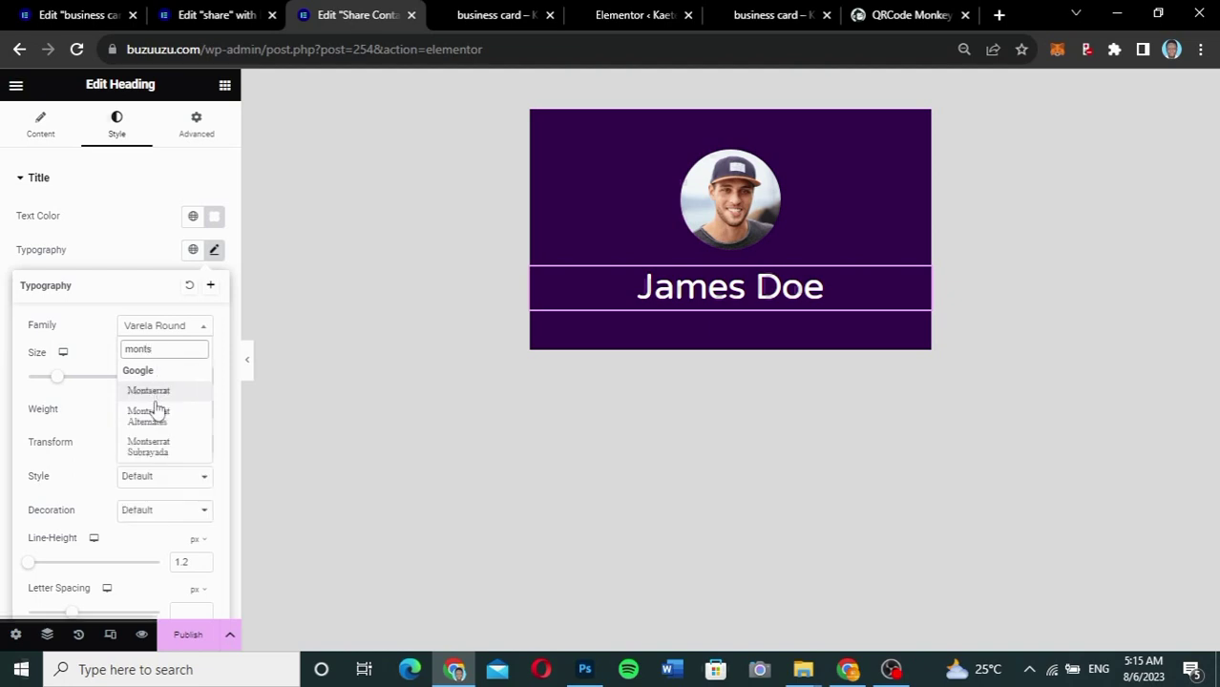
left_click(159, 395)
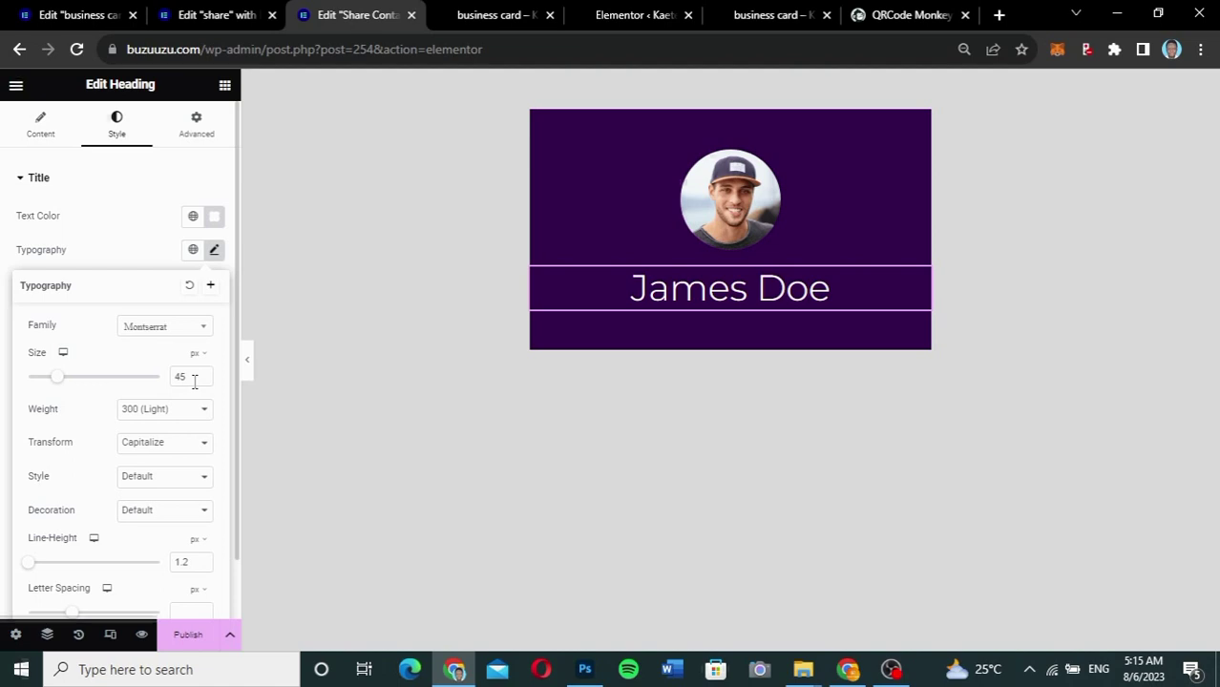
left_click(172, 411)
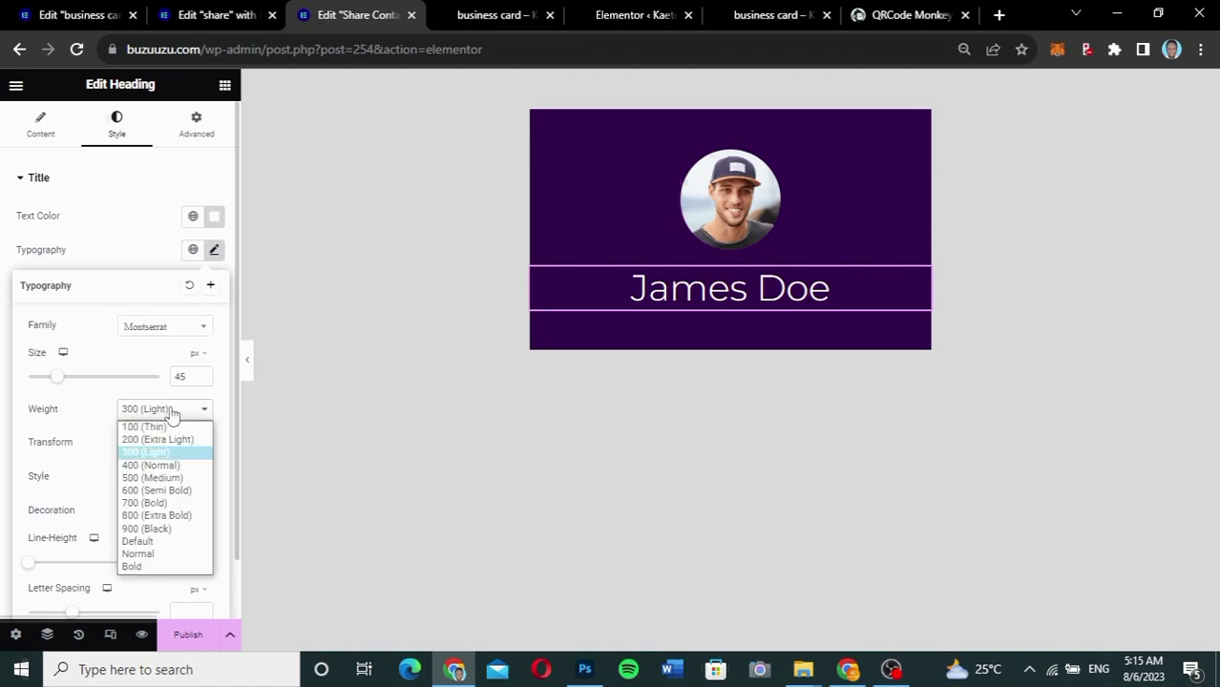
left_click(157, 503)
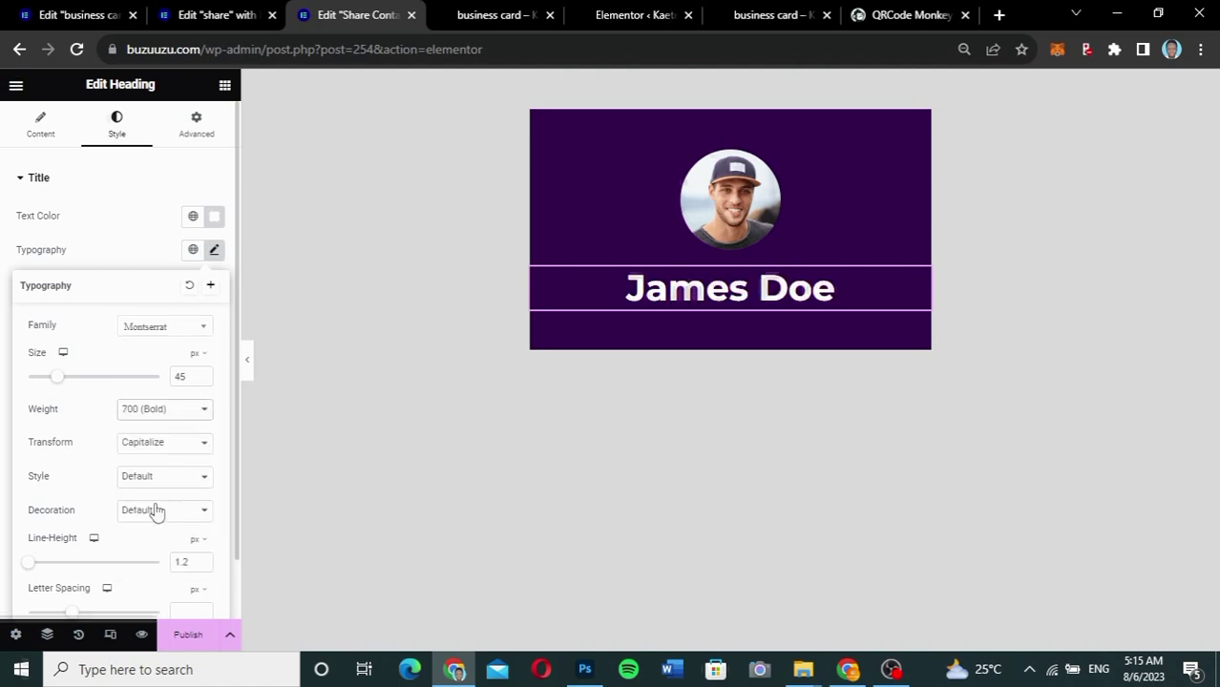
left_click_drag(193, 378, 166, 380)
type("40")
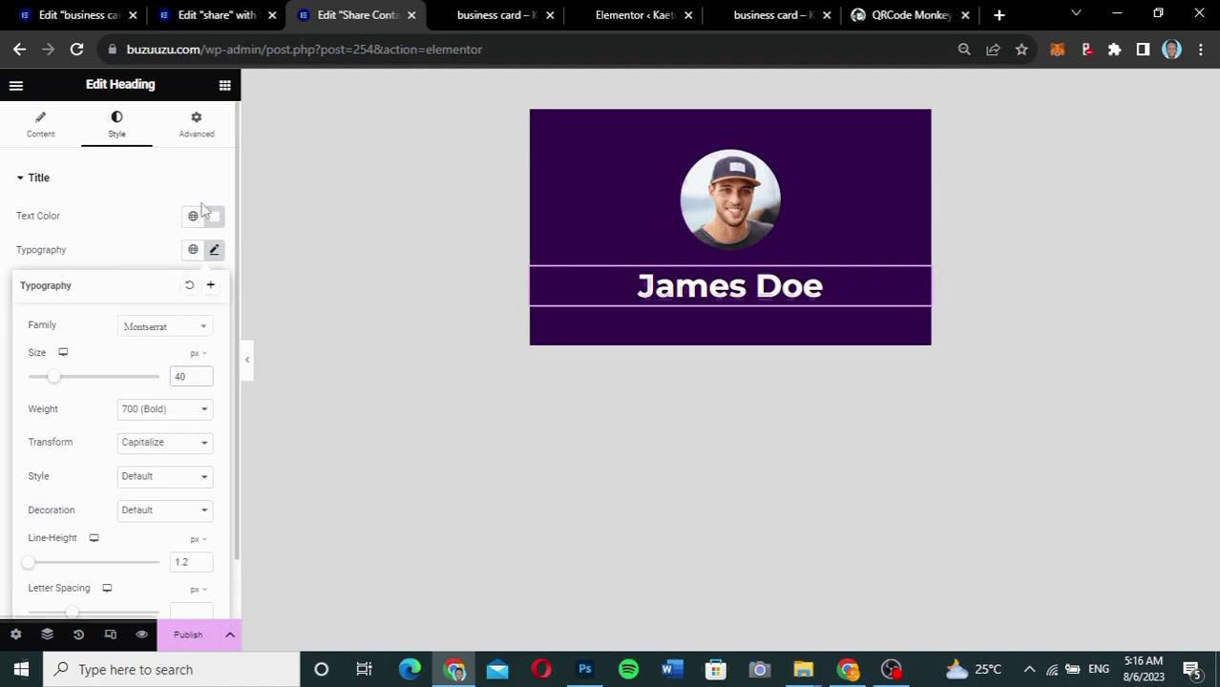
Step: Duplicate the name heading and retitle the copy 'Web Designer, Kaetech Digital'
right_click(916, 286)
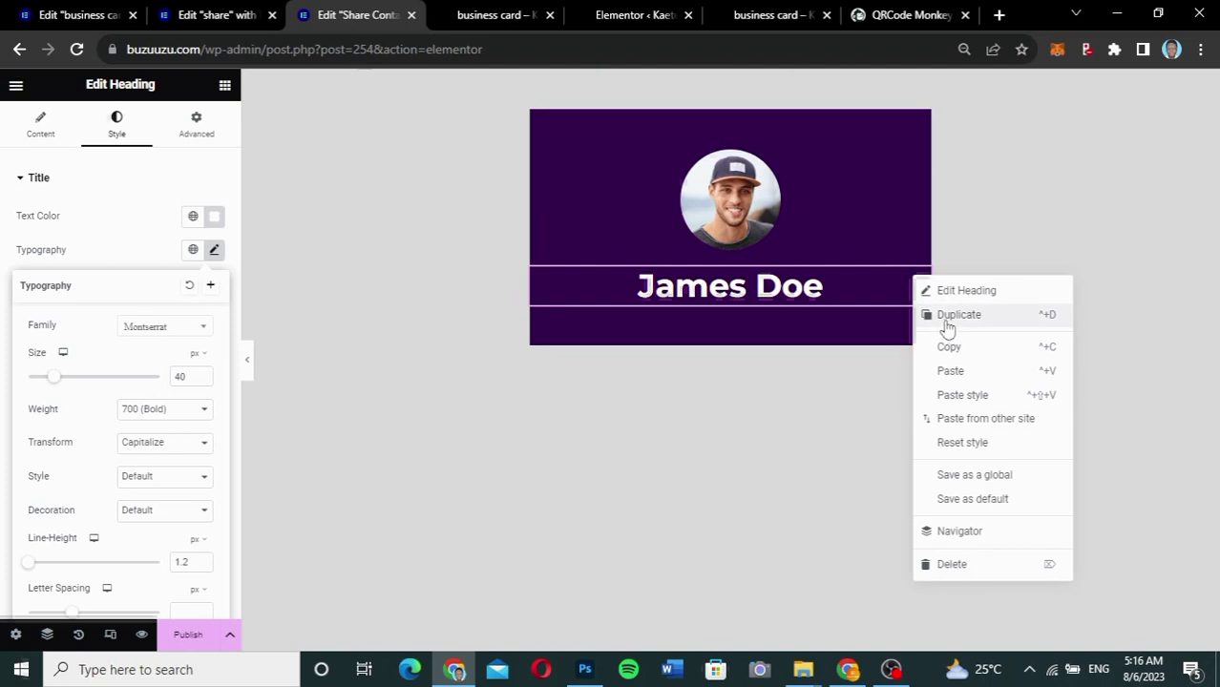
left_click(939, 318)
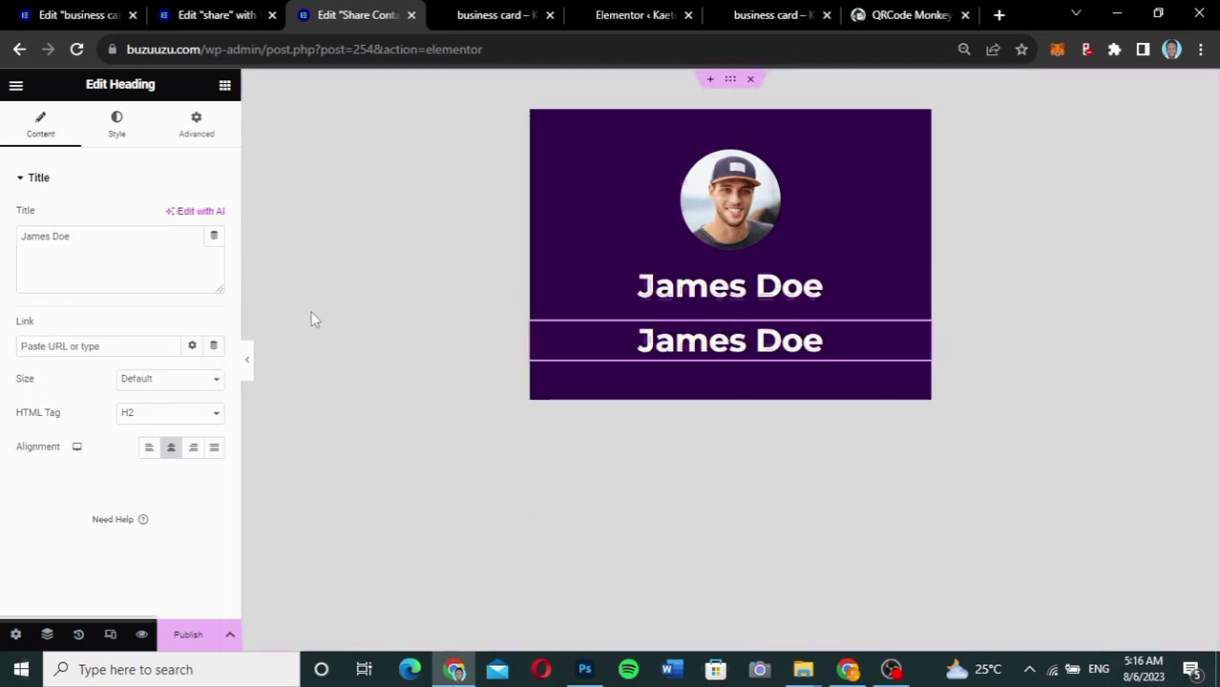
left_click(67, 246)
left_click_drag(68, 236, 2, 231)
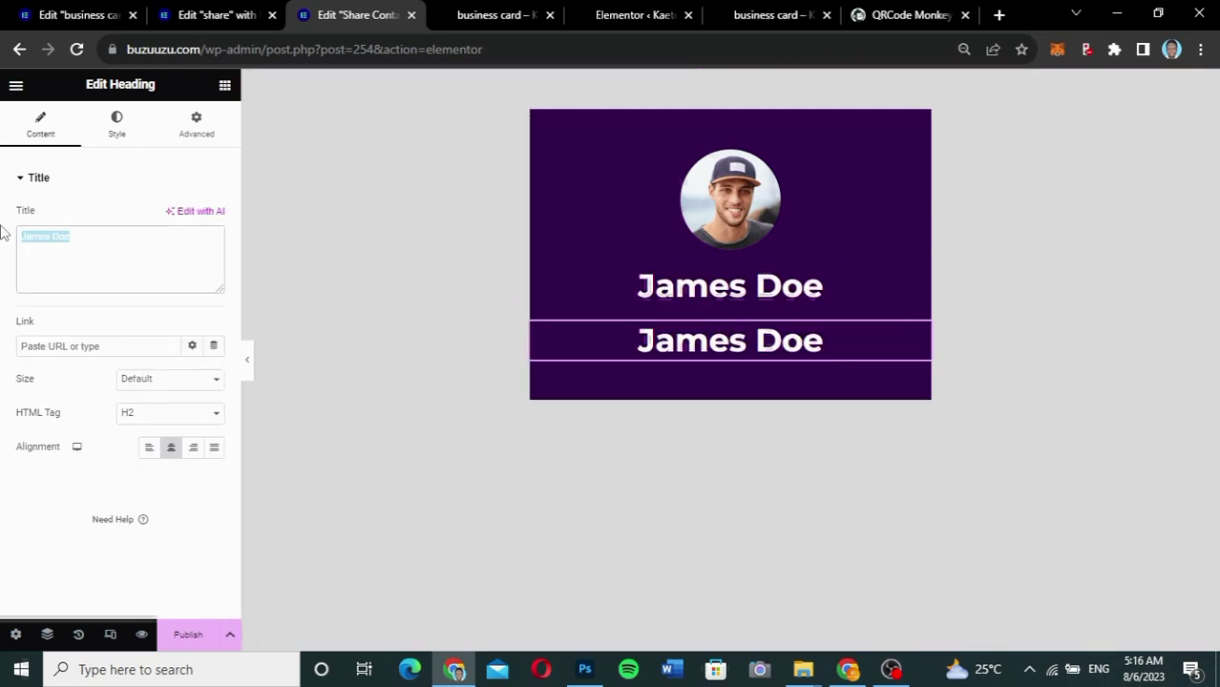
type("Web Designer")
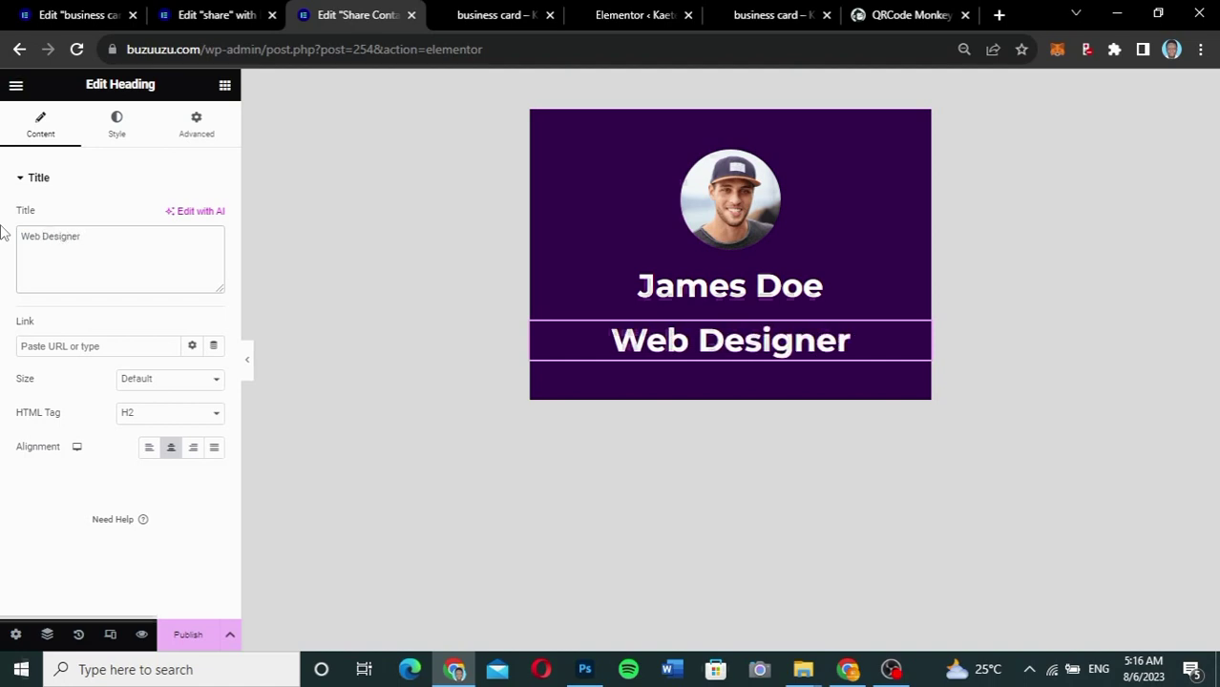
type(", Kaet")
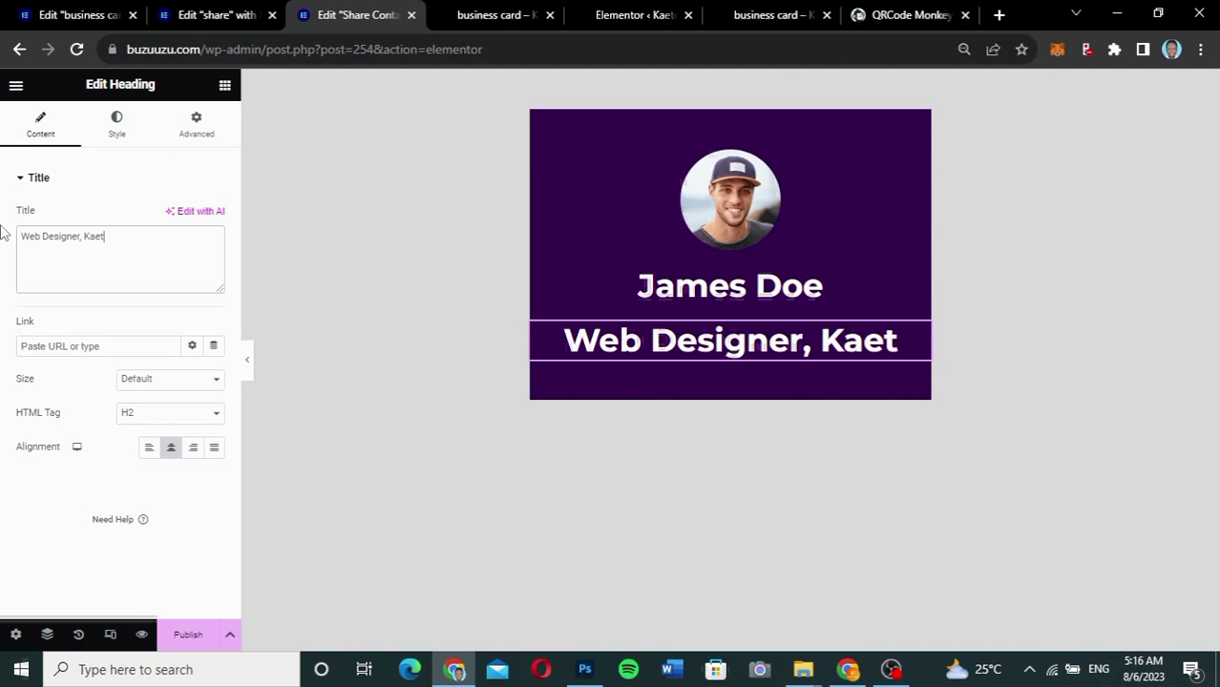
type("ech Digital")
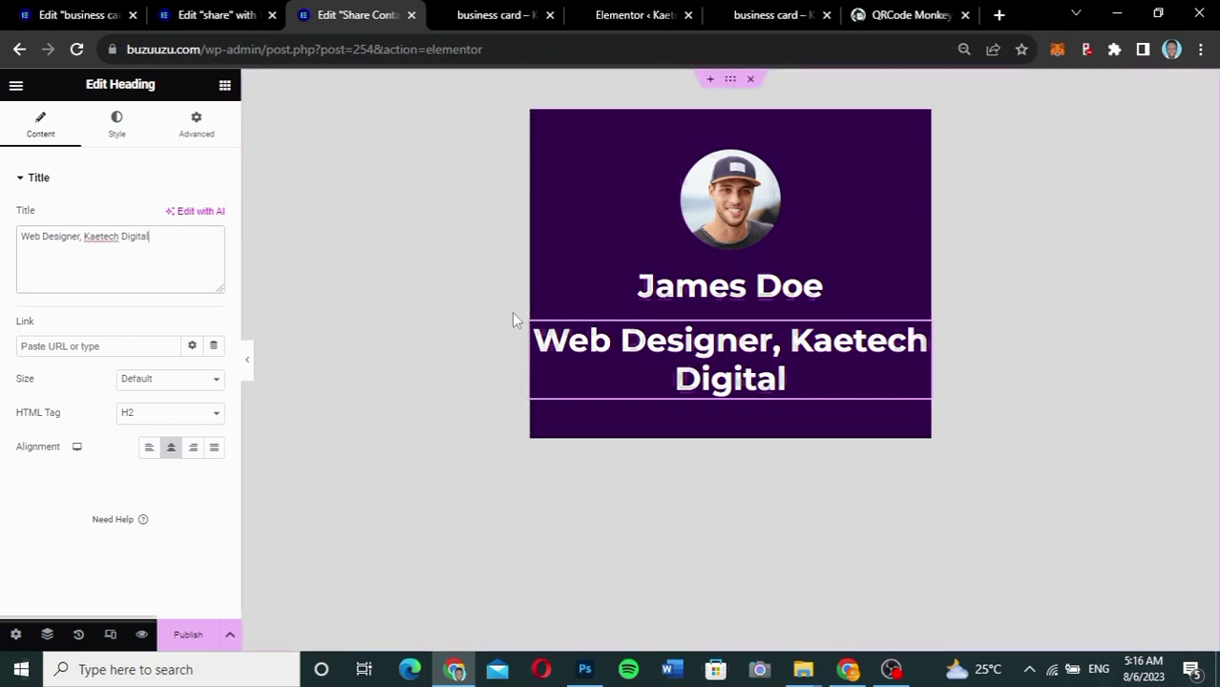
Step: Set the subtitle's typography to 18 px size and 300 Light weight
left_click(117, 124)
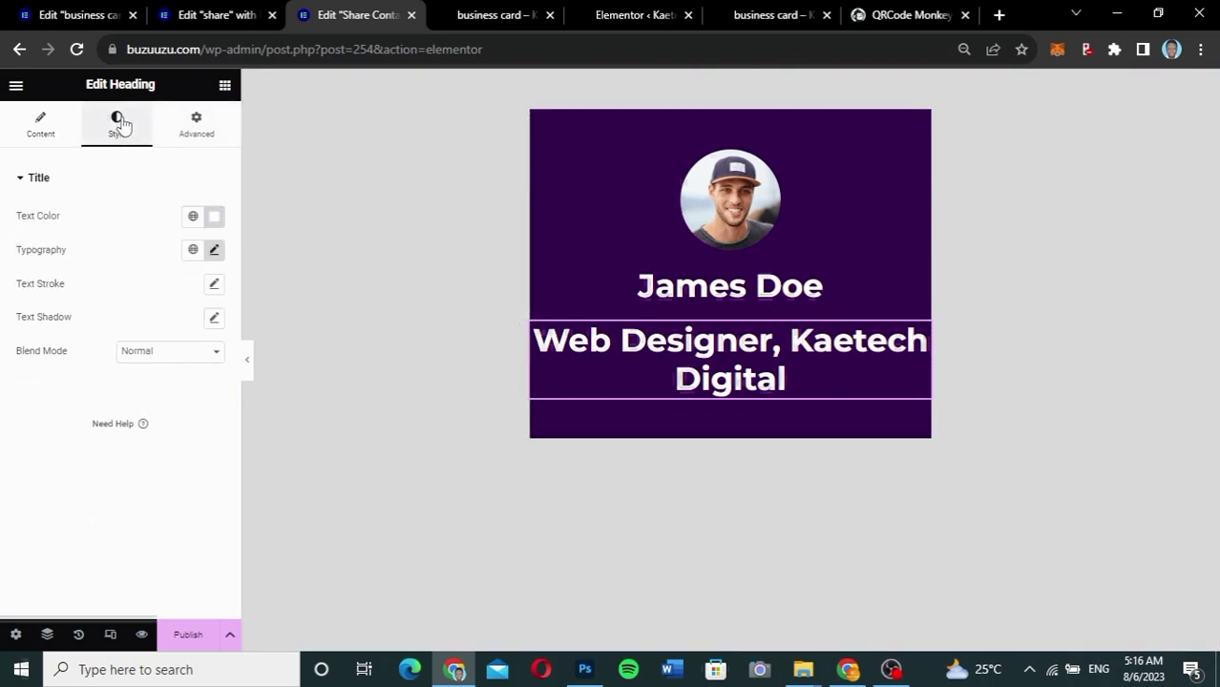
left_click(215, 251)
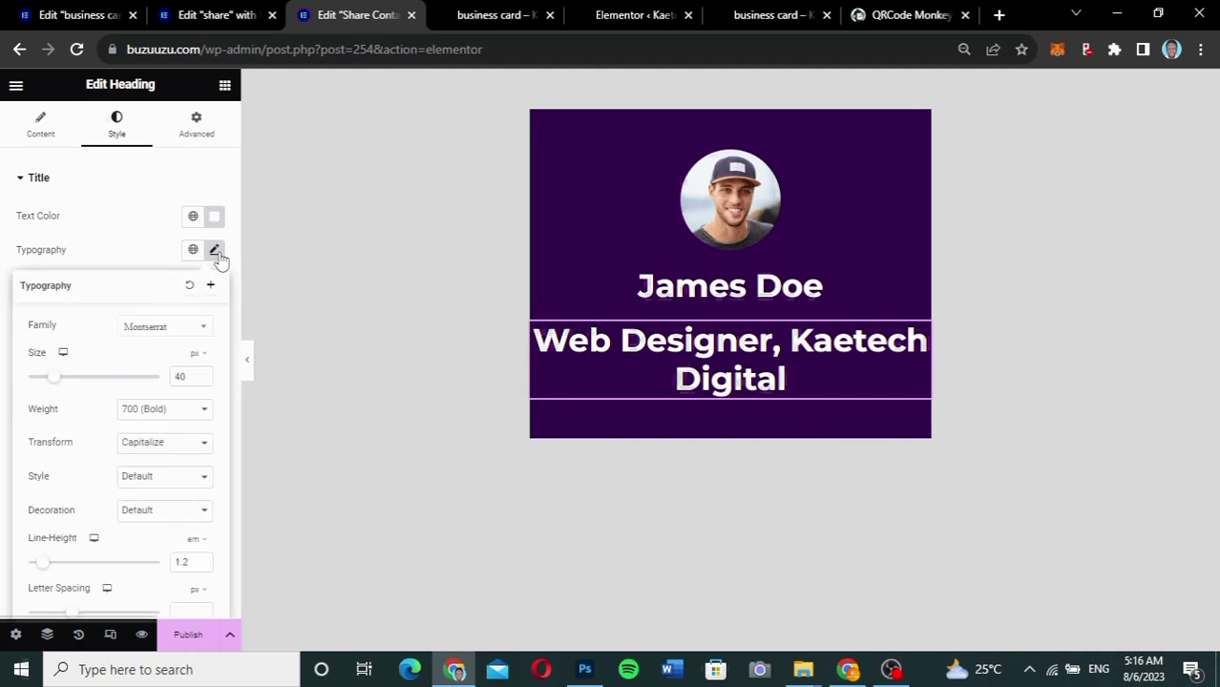
double_click(181, 377)
type("16")
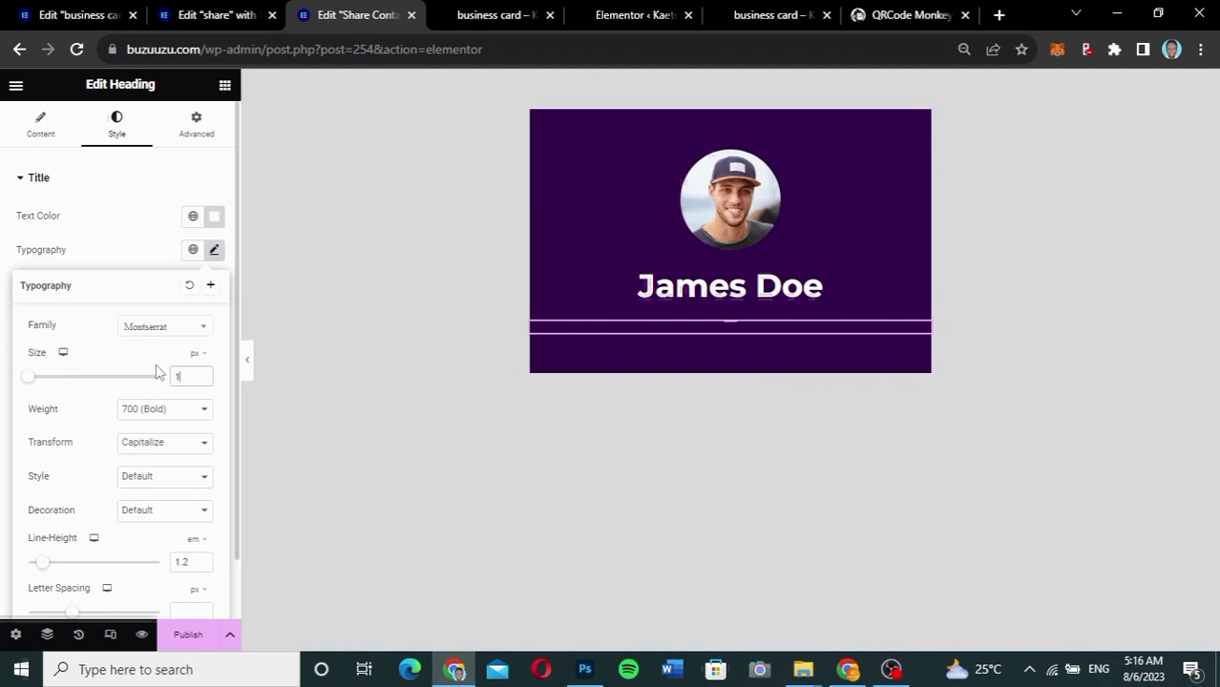
double_click(172, 374)
type("18")
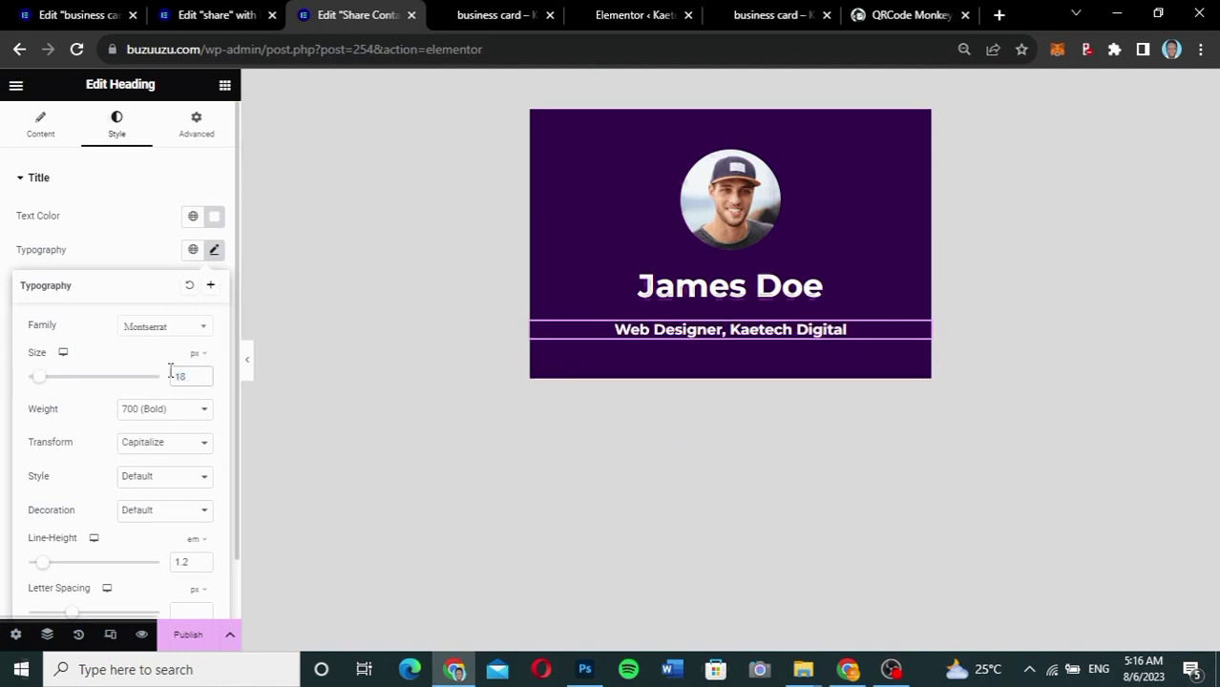
left_click(163, 410)
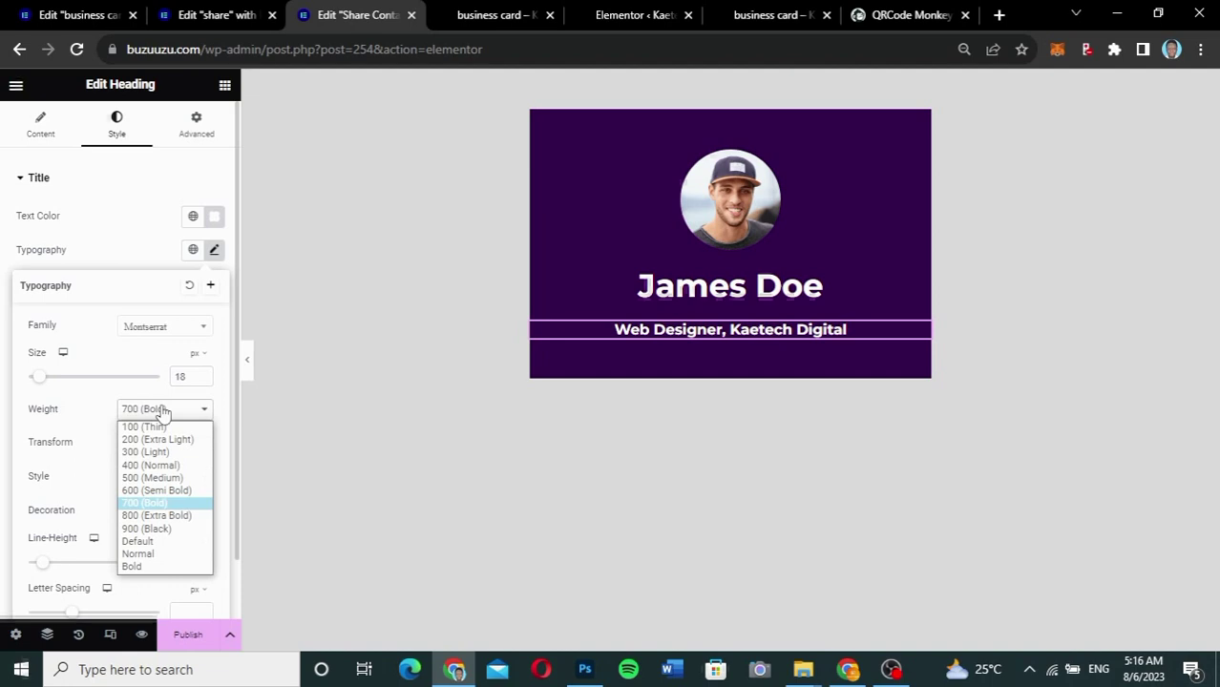
left_click(151, 453)
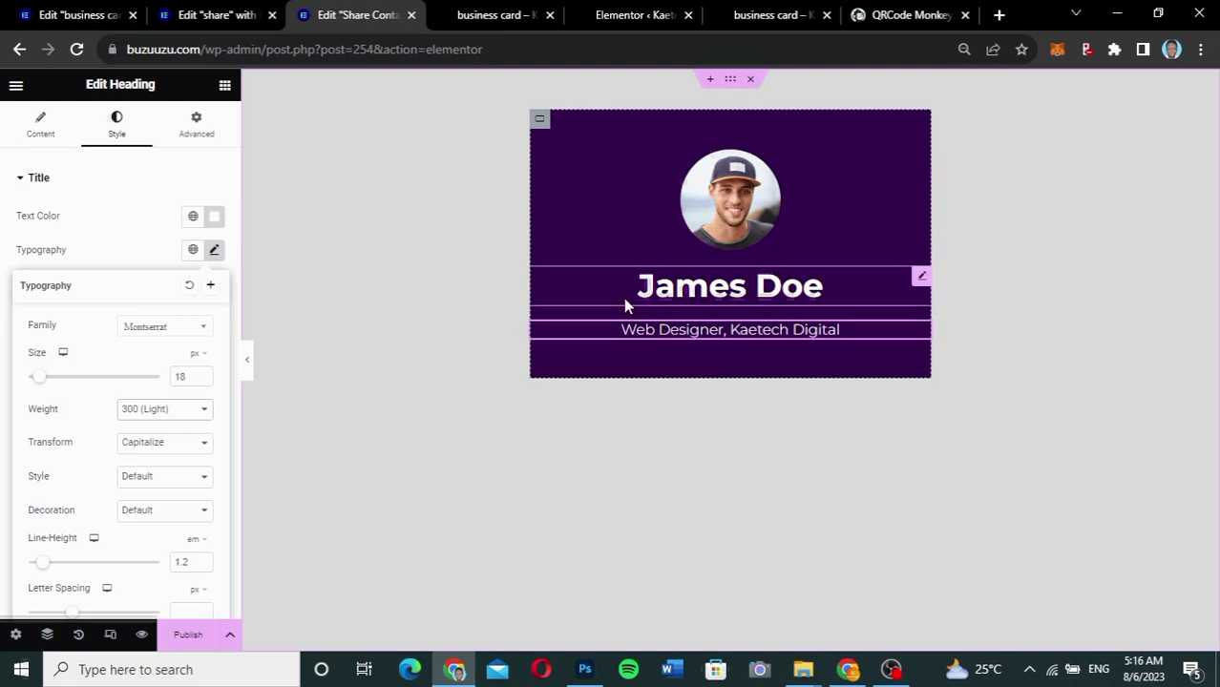
Step: Review the card container's layout, then unlink the subtitle's four margin fields in Advanced
left_click(540, 124)
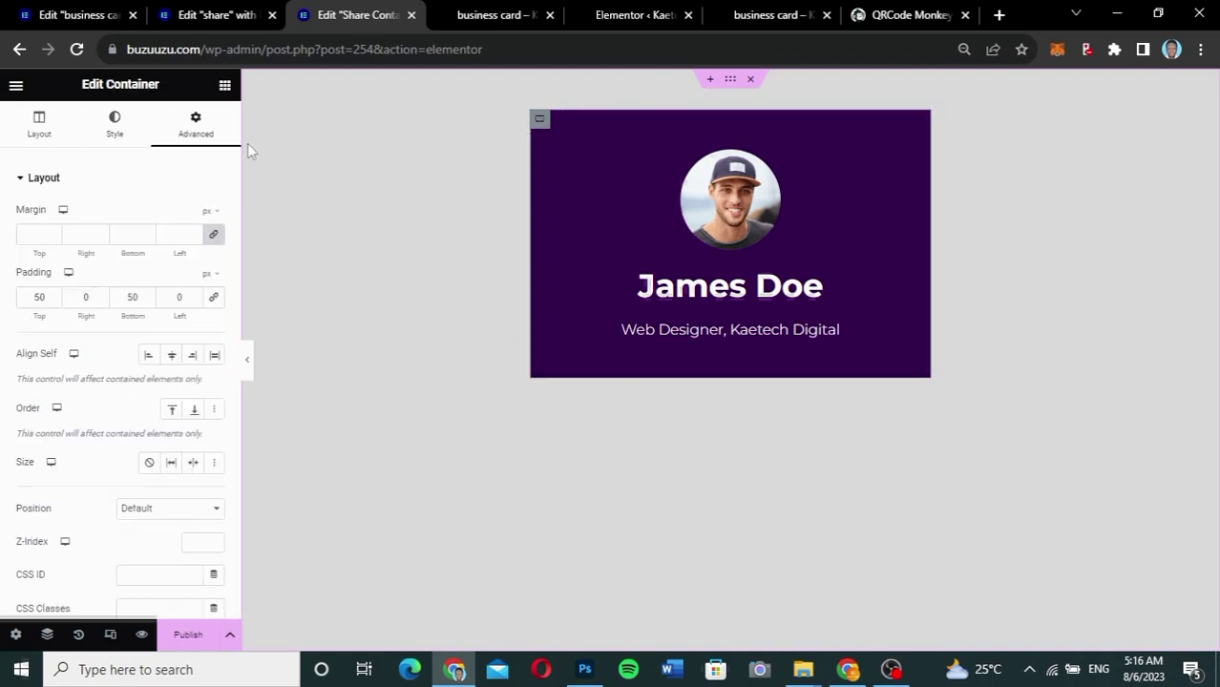
left_click(47, 132)
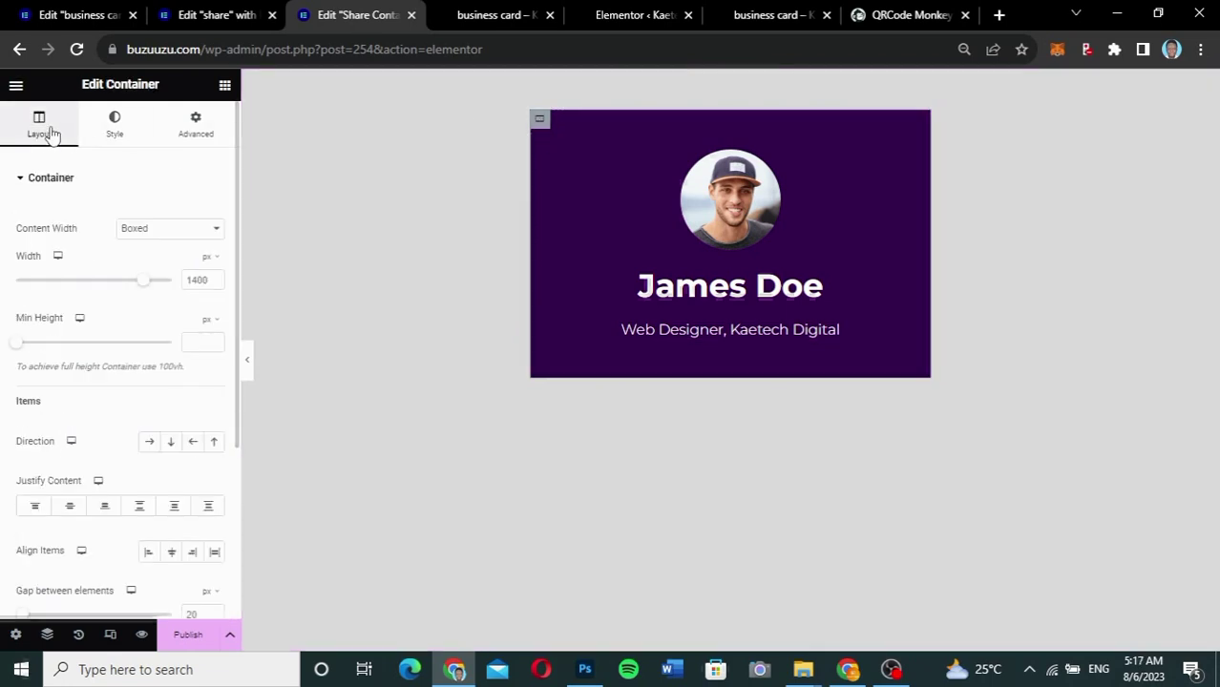
scroll(52, 496, "down", 3)
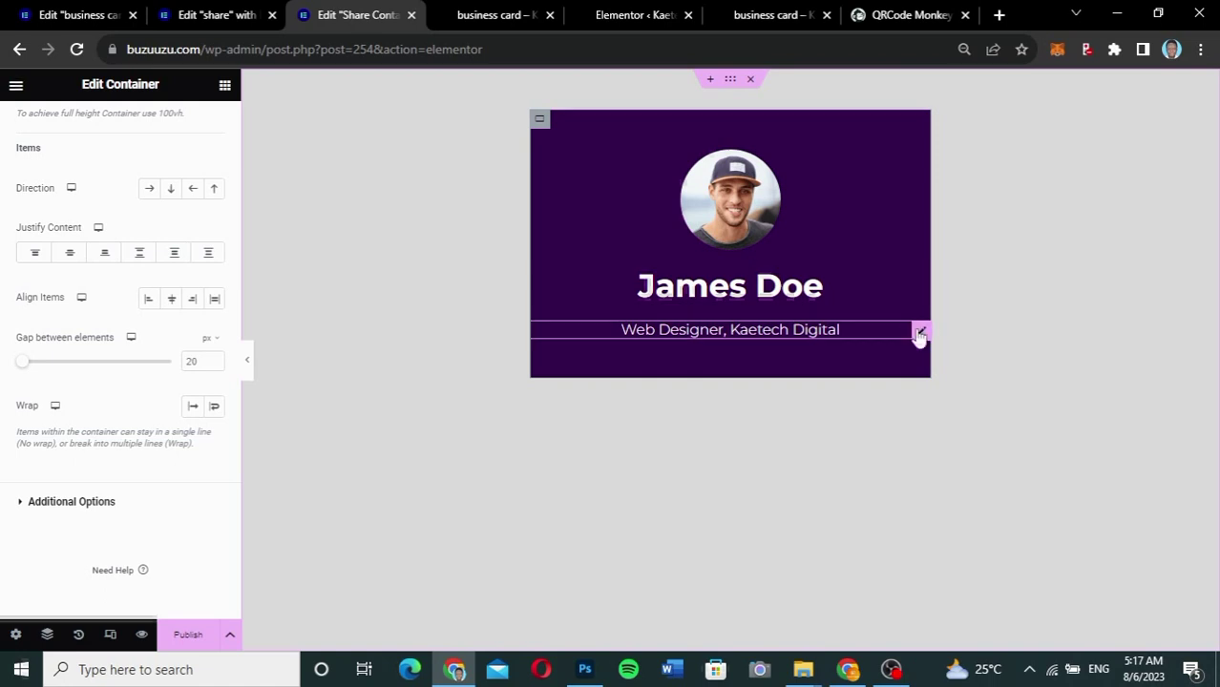
left_click(915, 331)
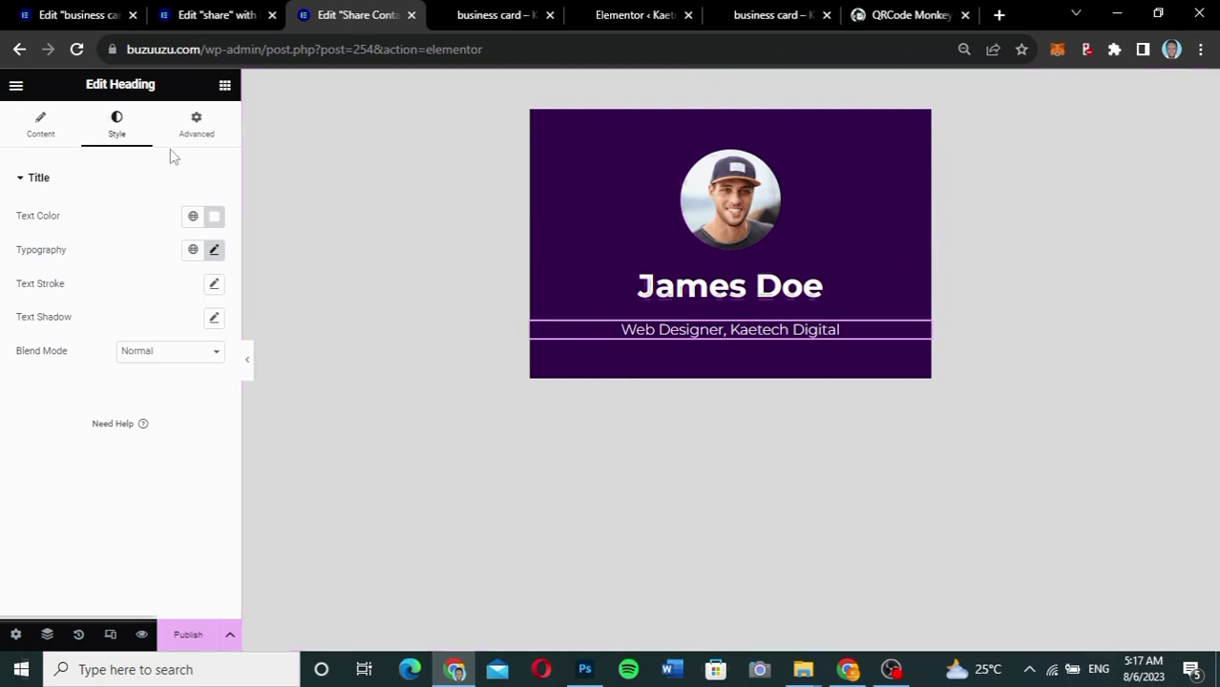
left_click(198, 135)
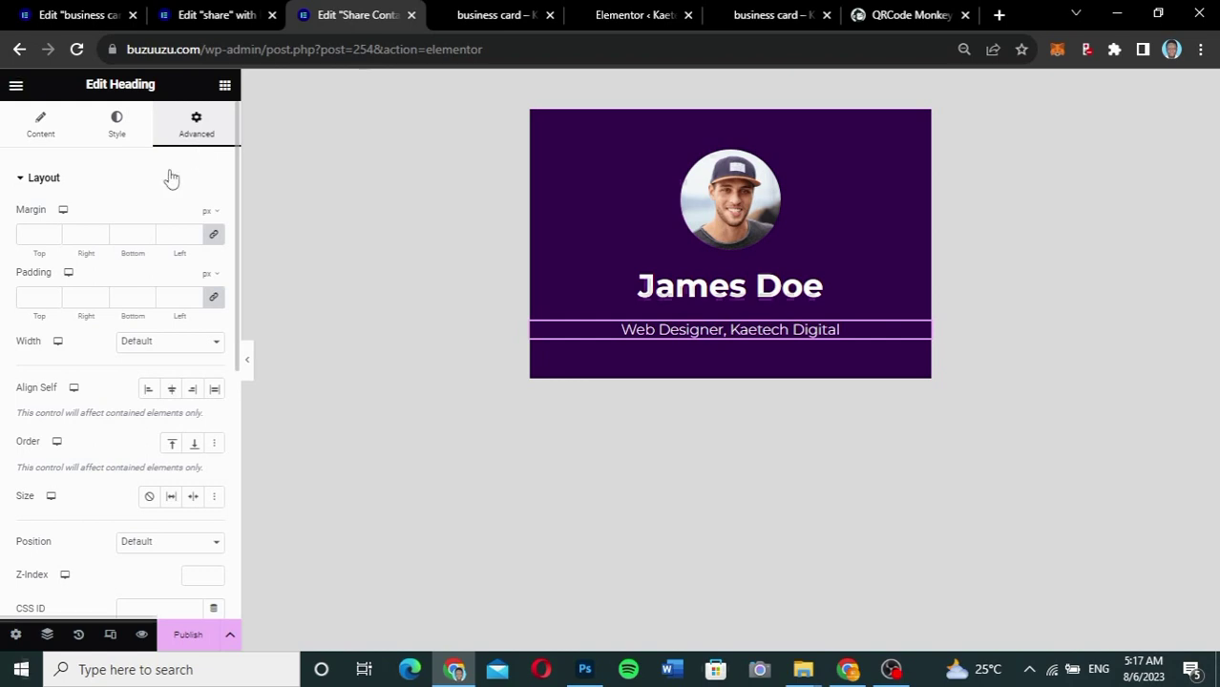
left_click(216, 237)
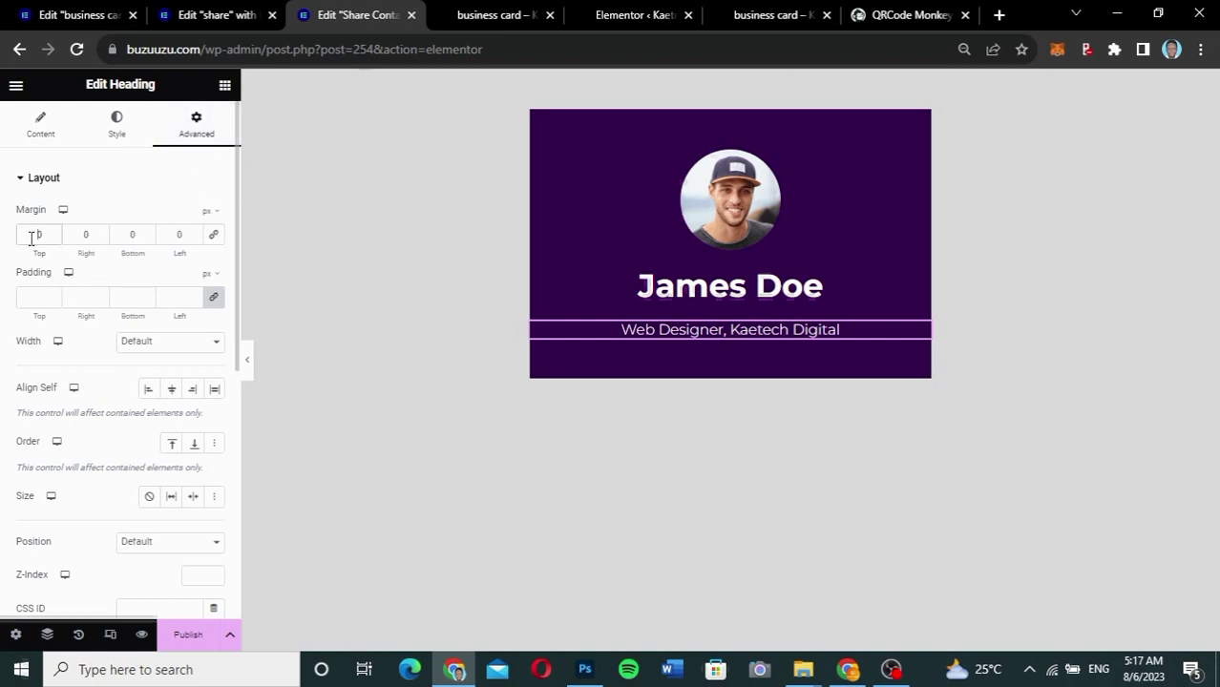
Step: Set the subtitle's top margin to -20 px, then view the published business card page
type("-20")
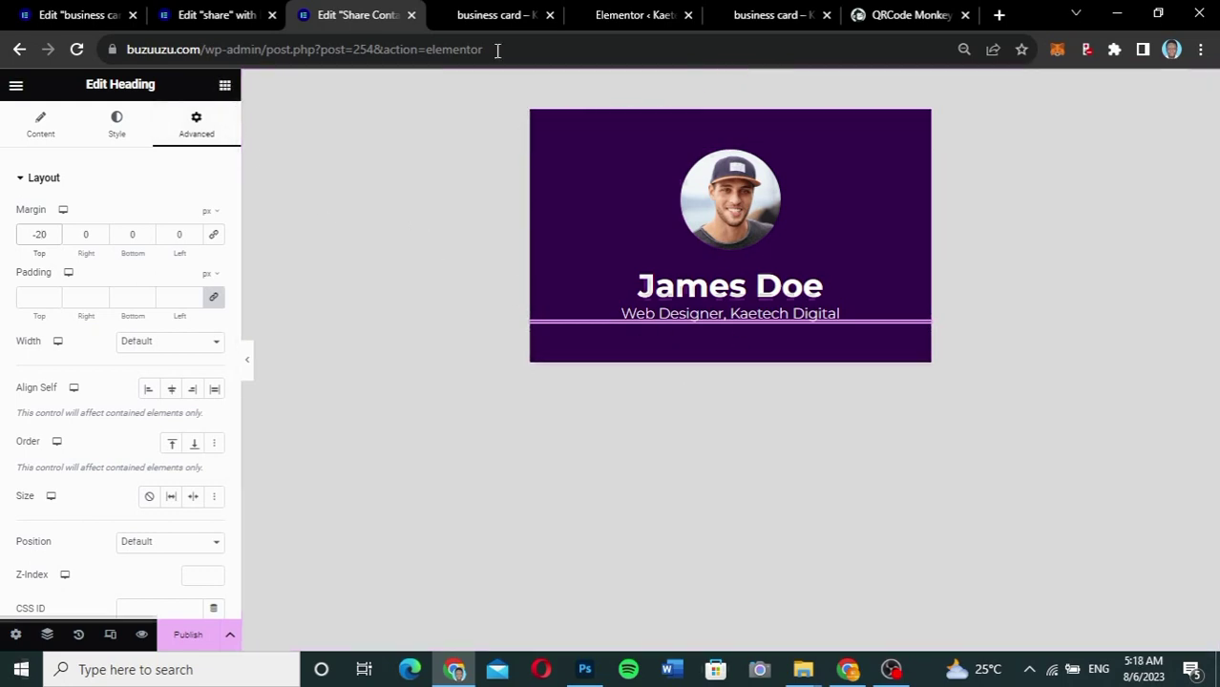
left_click(493, 16)
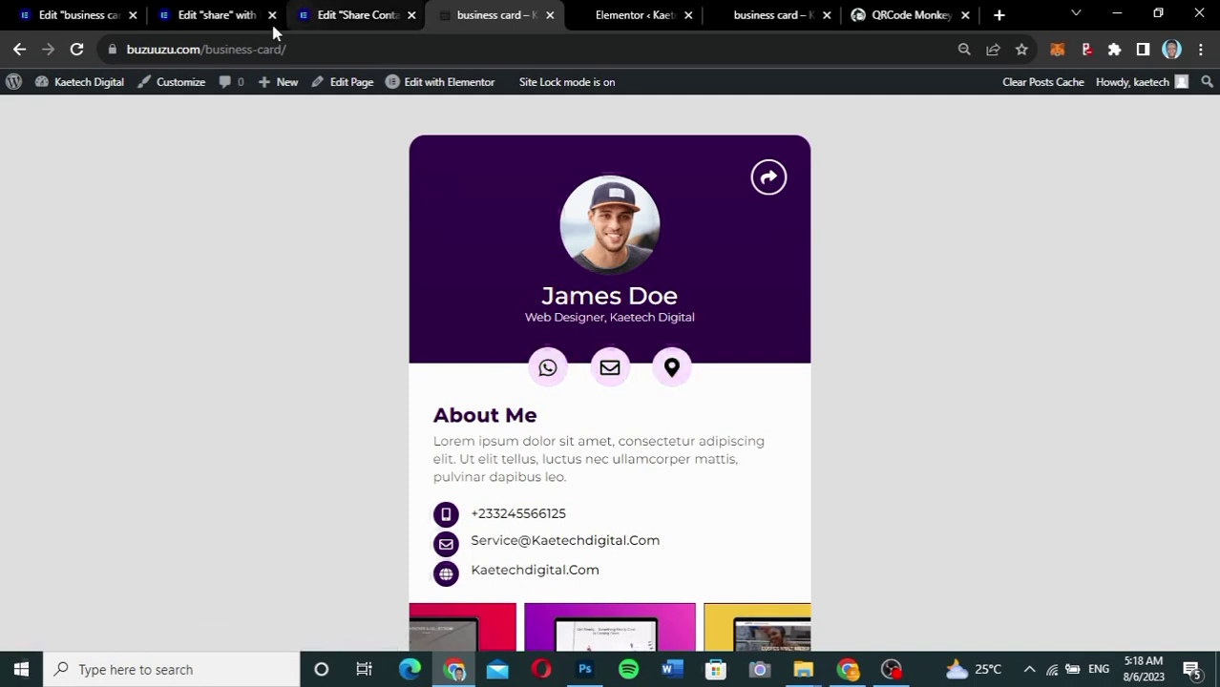
Step: Back in the editor, search the widget library for 'social' and try adding Social Icons below the card
left_click(335, 17)
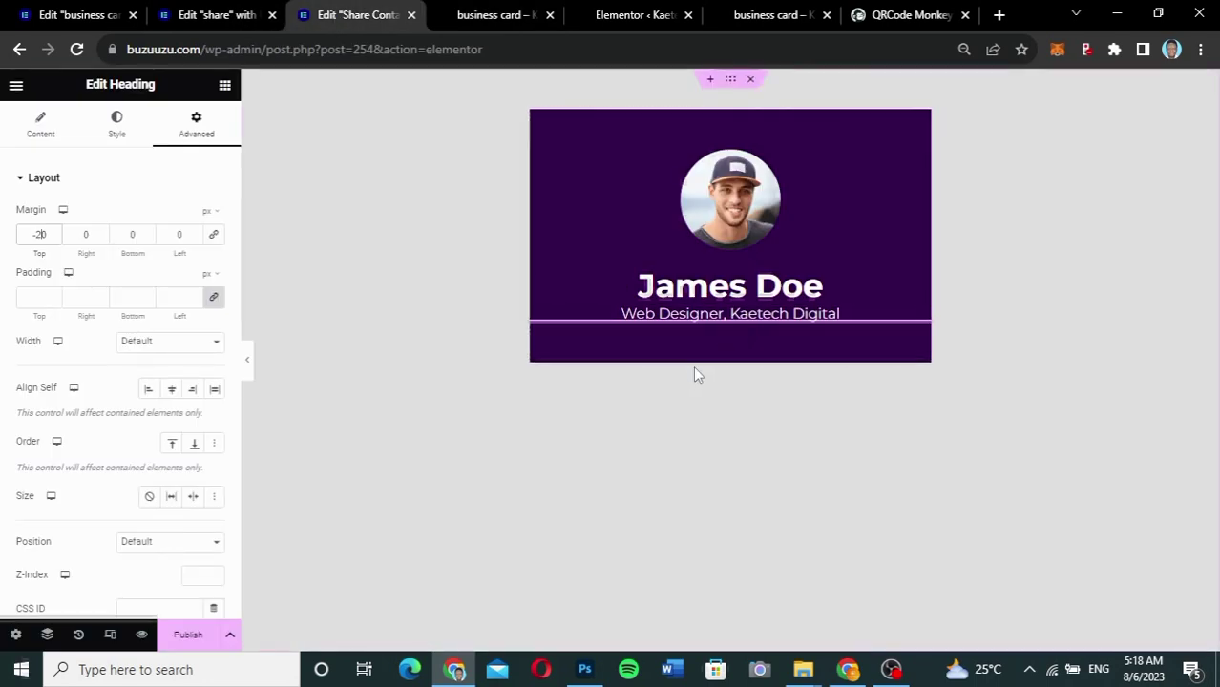
left_click(225, 89)
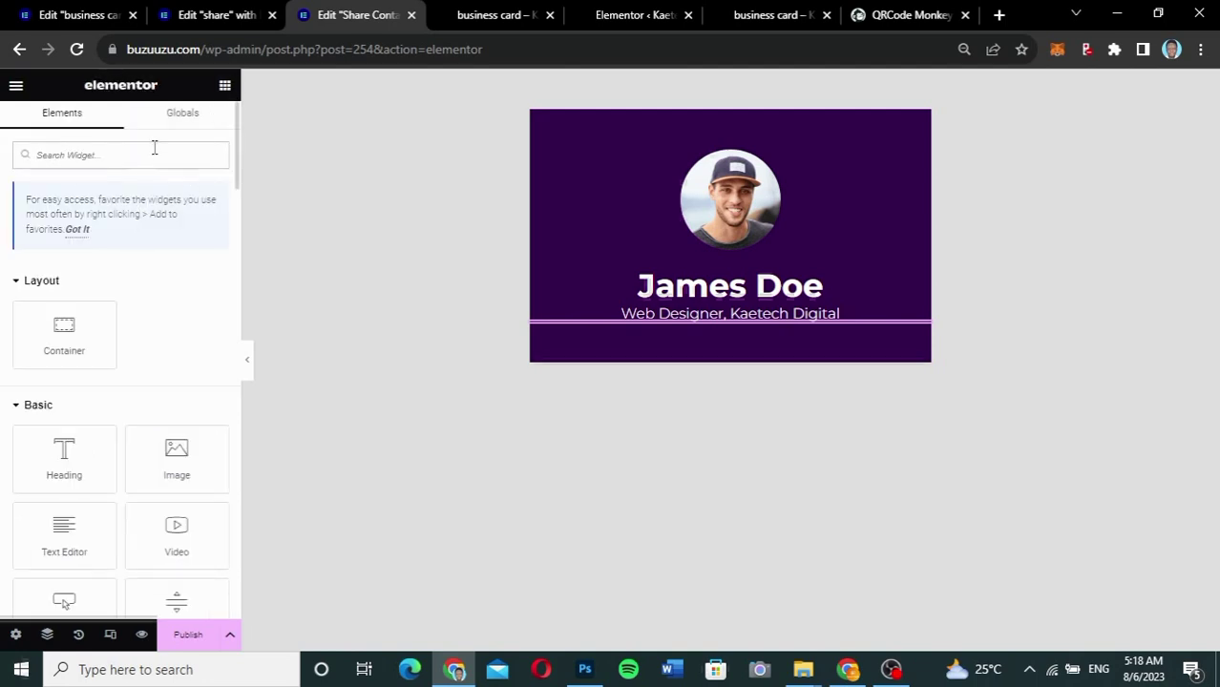
type("social")
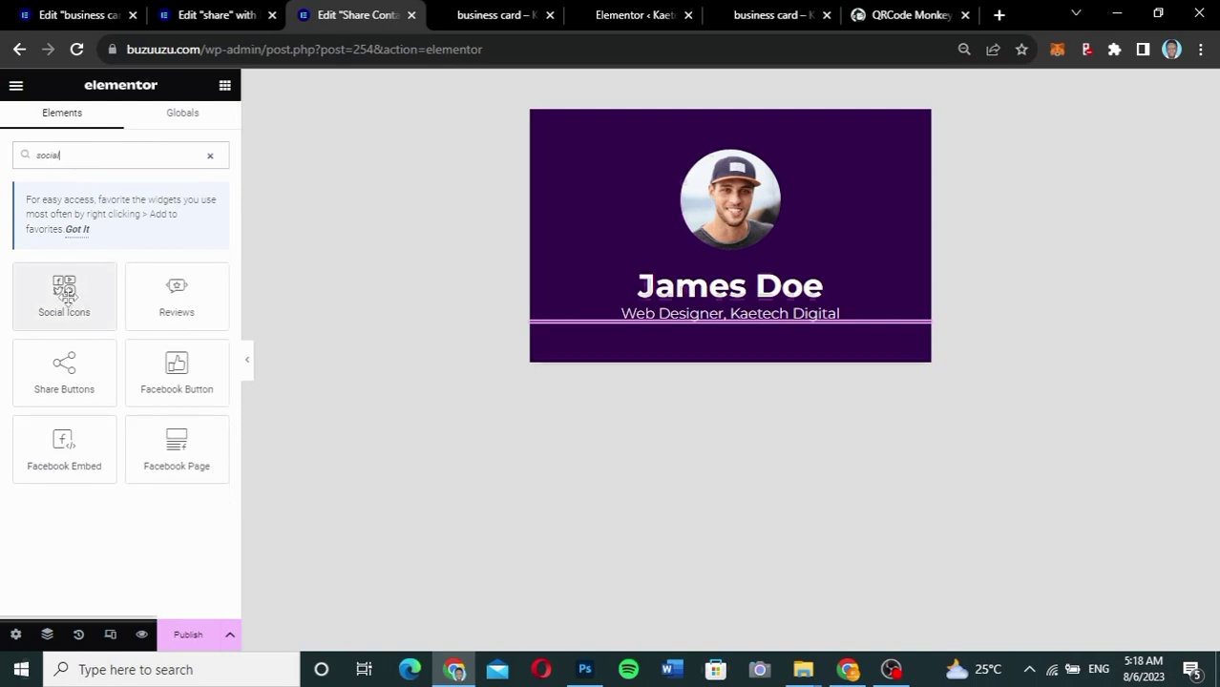
left_click_drag(65, 294, 136, 397)
left_click(106, 160)
double_click(106, 161)
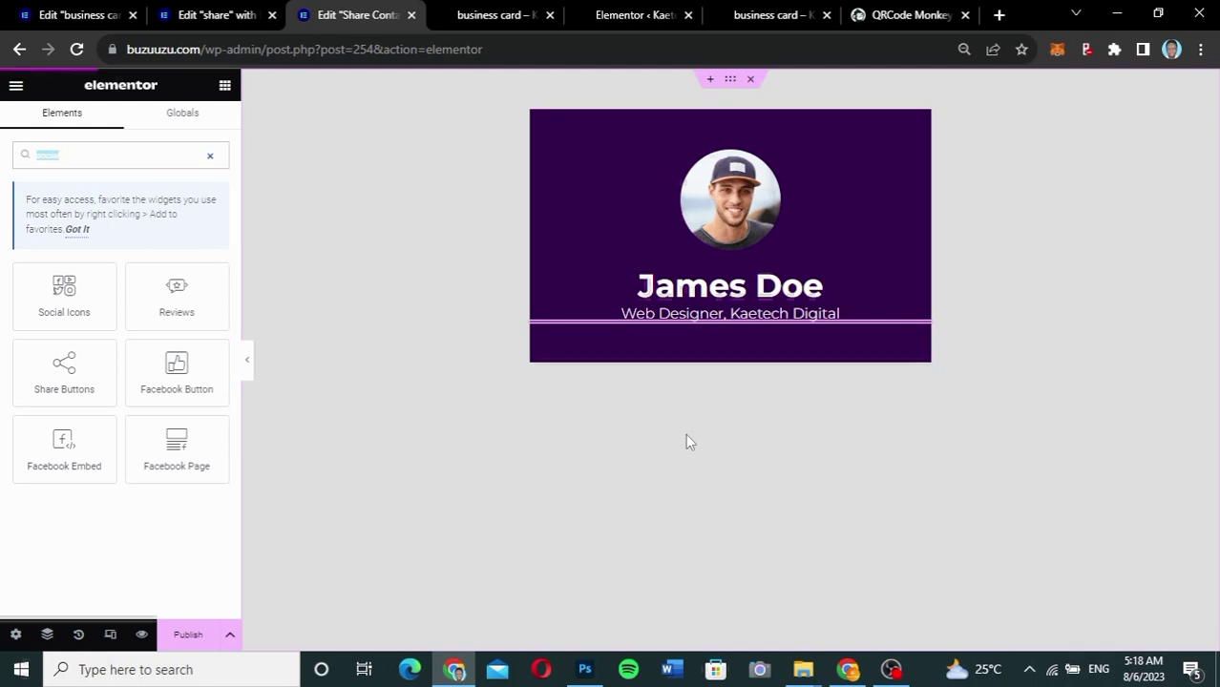
Step: Clear the widget search and drag a new Container below the card
left_click(225, 88)
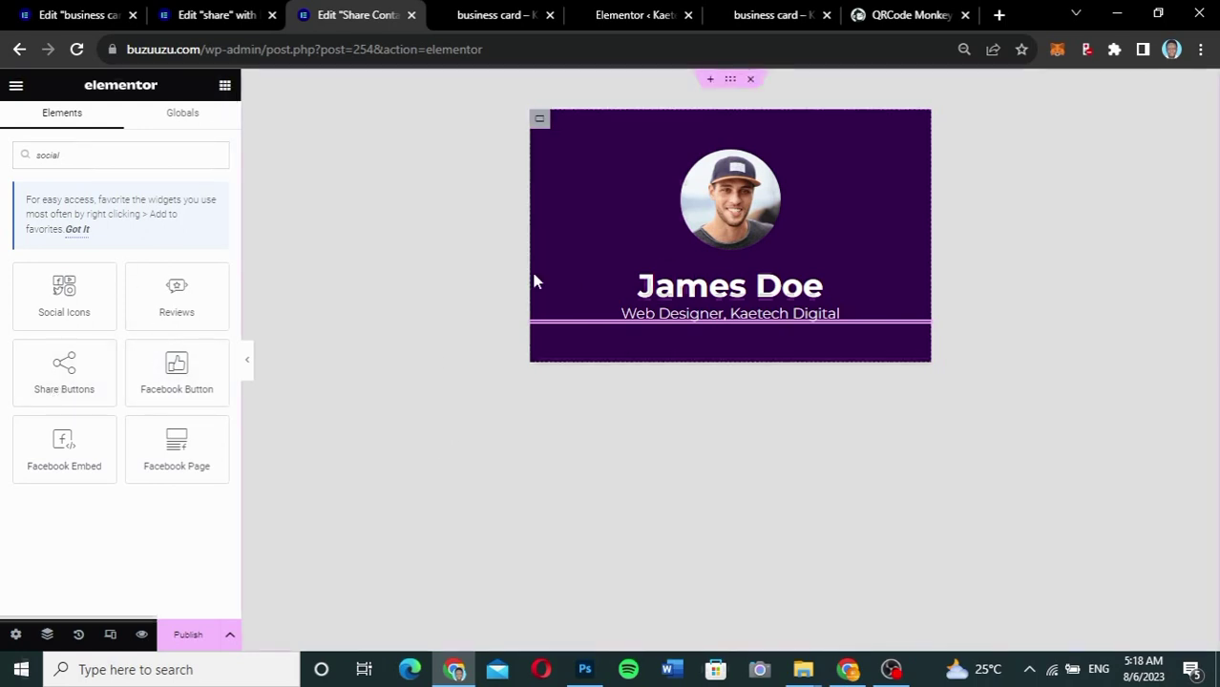
left_click(96, 153)
left_click(209, 157)
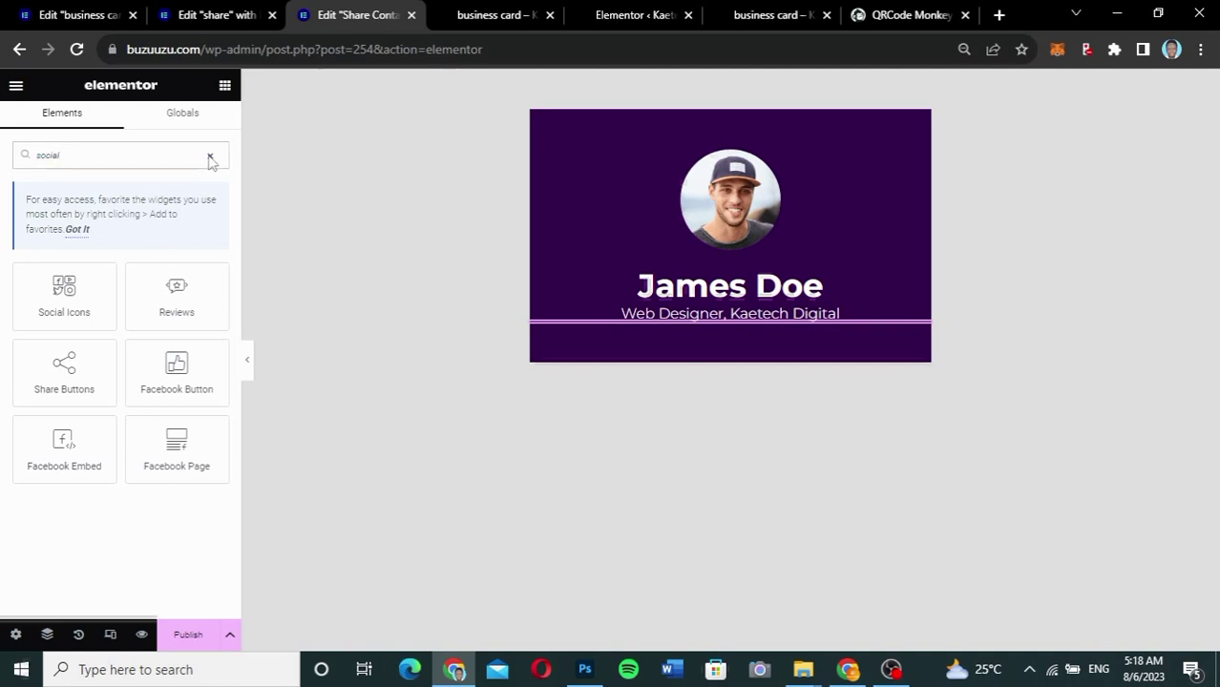
left_click(210, 156)
left_click_drag(52, 334, 792, 387)
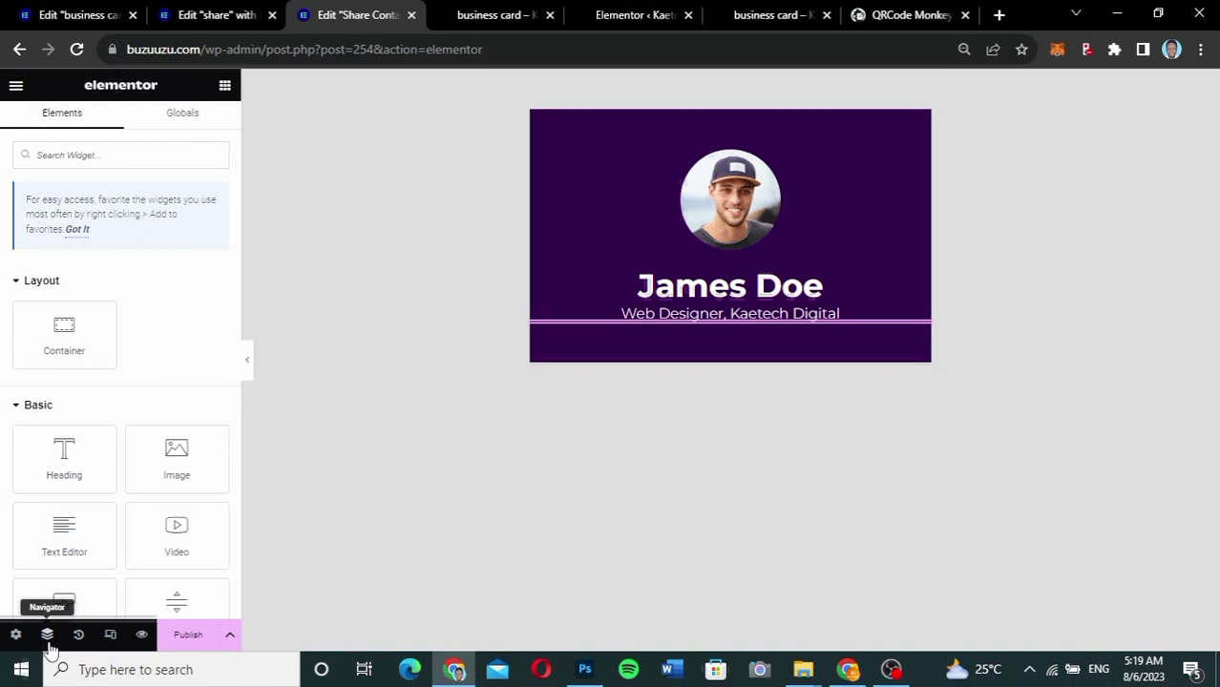
Step: Duplicate the business card container from the Navigator's element tree
left_click(48, 636)
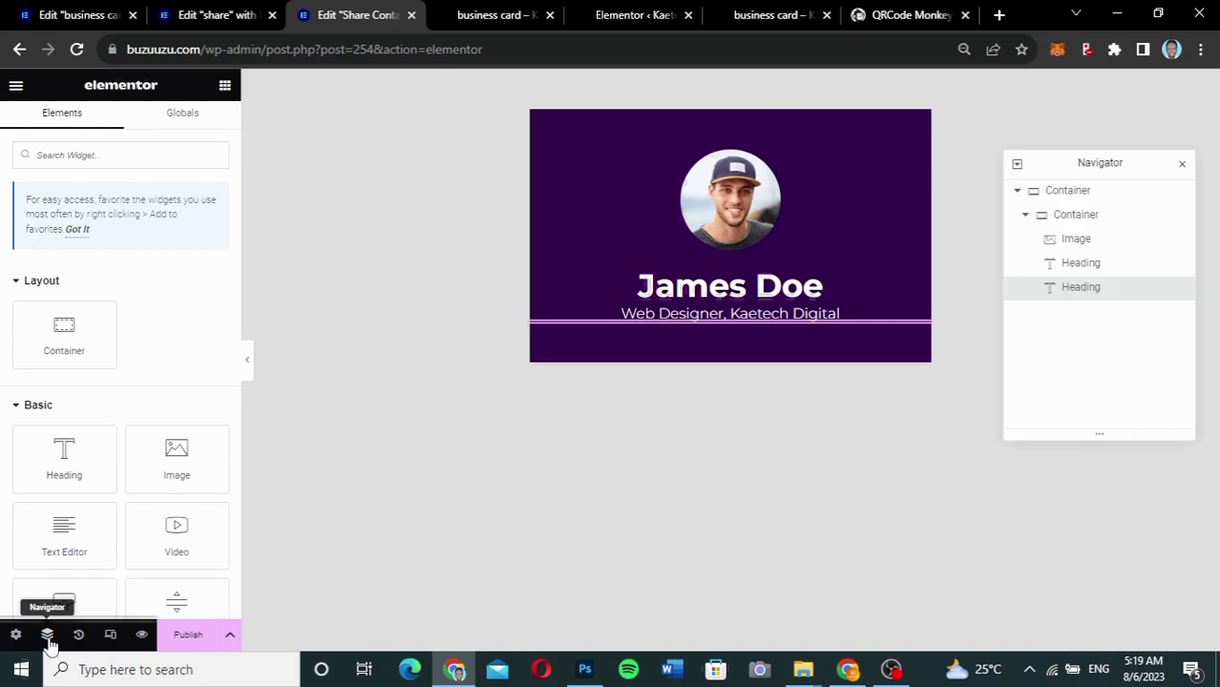
left_click(1025, 215)
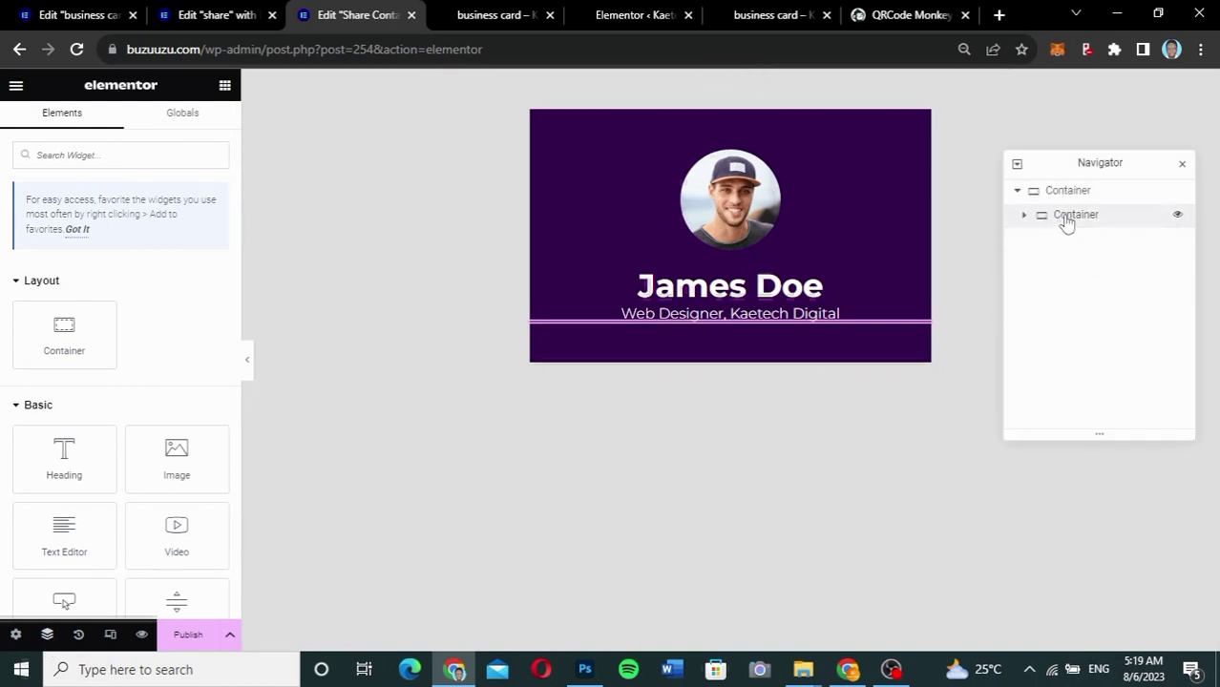
right_click(1067, 221)
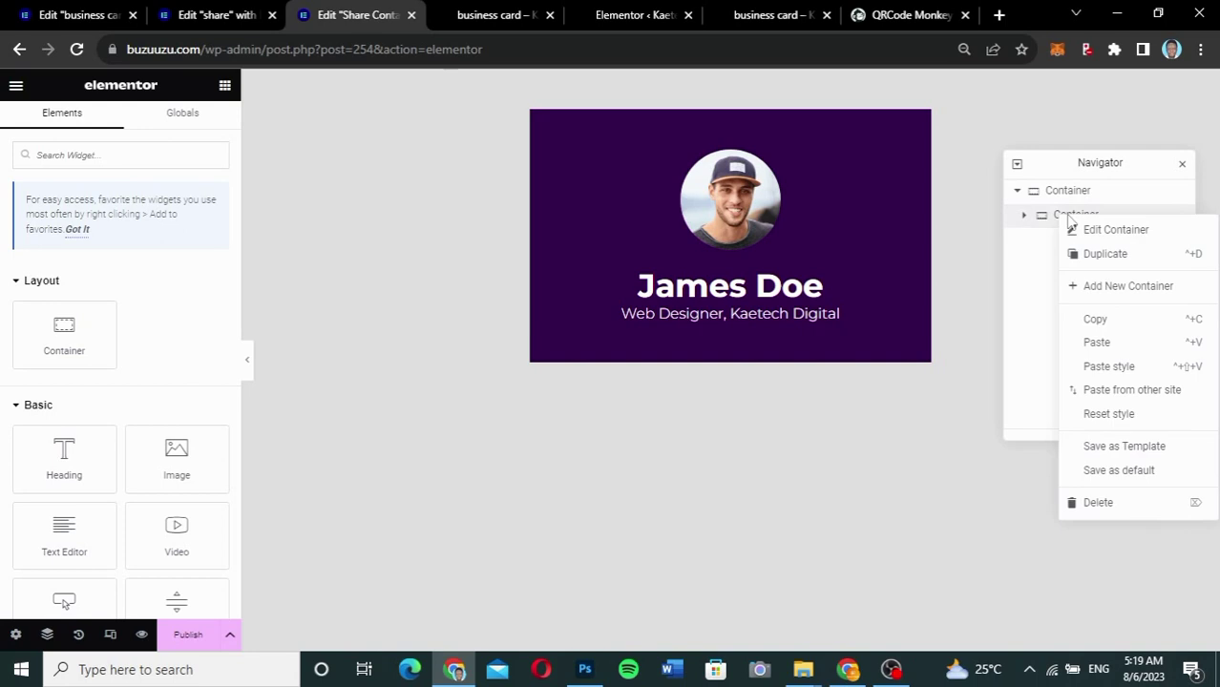
left_click(1091, 259)
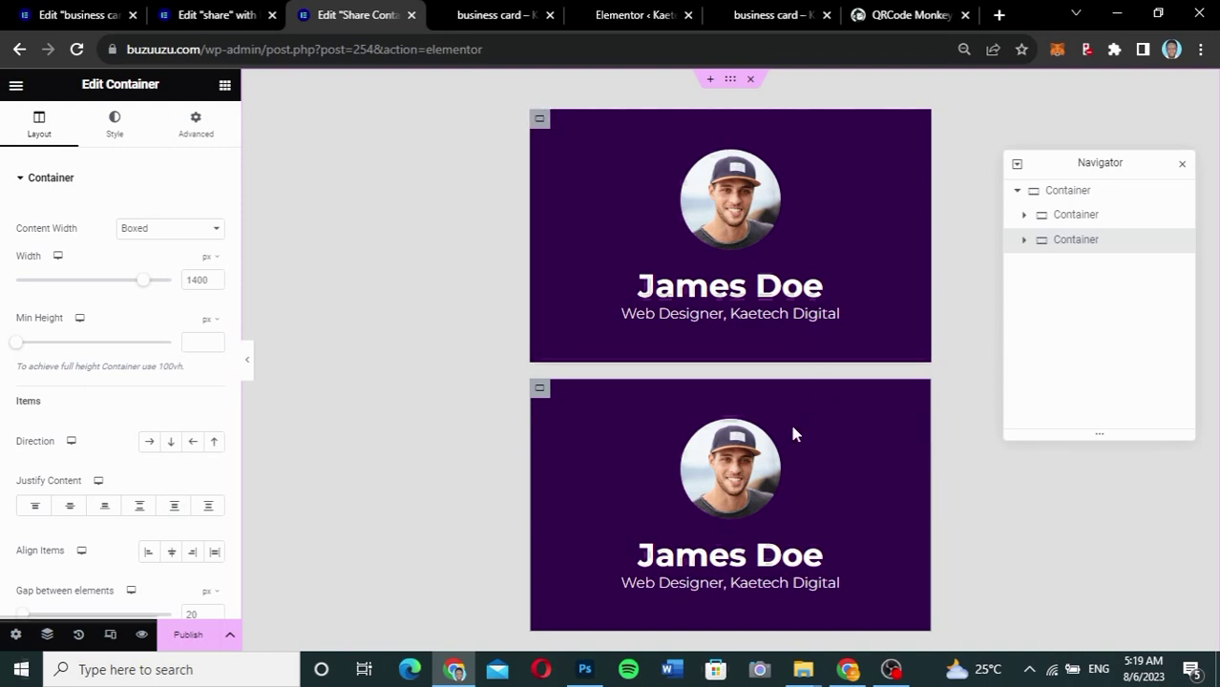
Step: Set the outer container's gap between elements to 0 so the two cards touch
left_click(1077, 195)
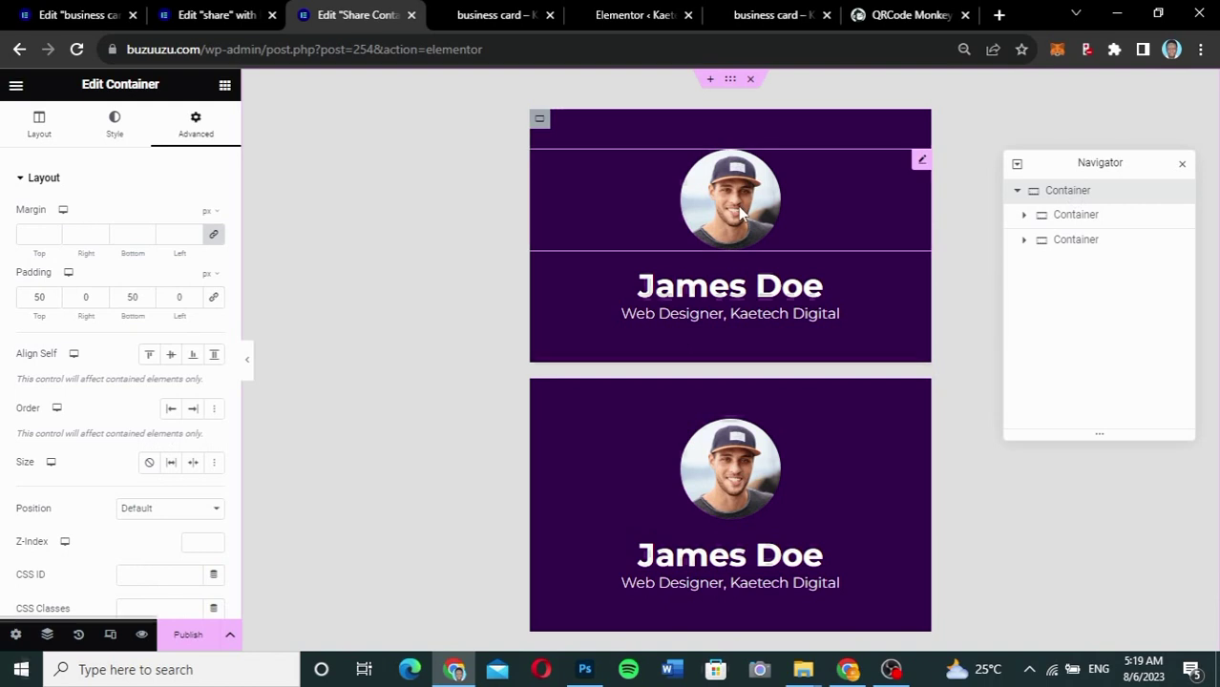
left_click(36, 124)
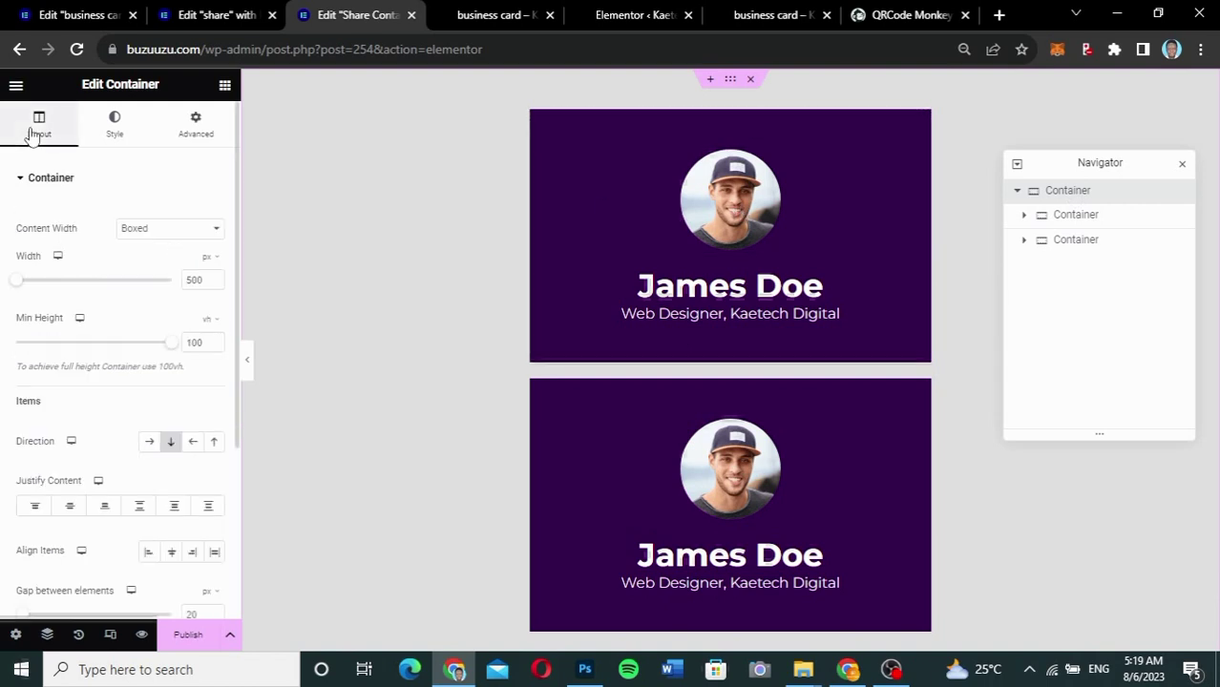
scroll(27, 354, "down", 3)
mouse_move(21, 361)
left_mouse_down()
mouse_move(33, 362)
mouse_move(3, 367)
left_mouse_up()
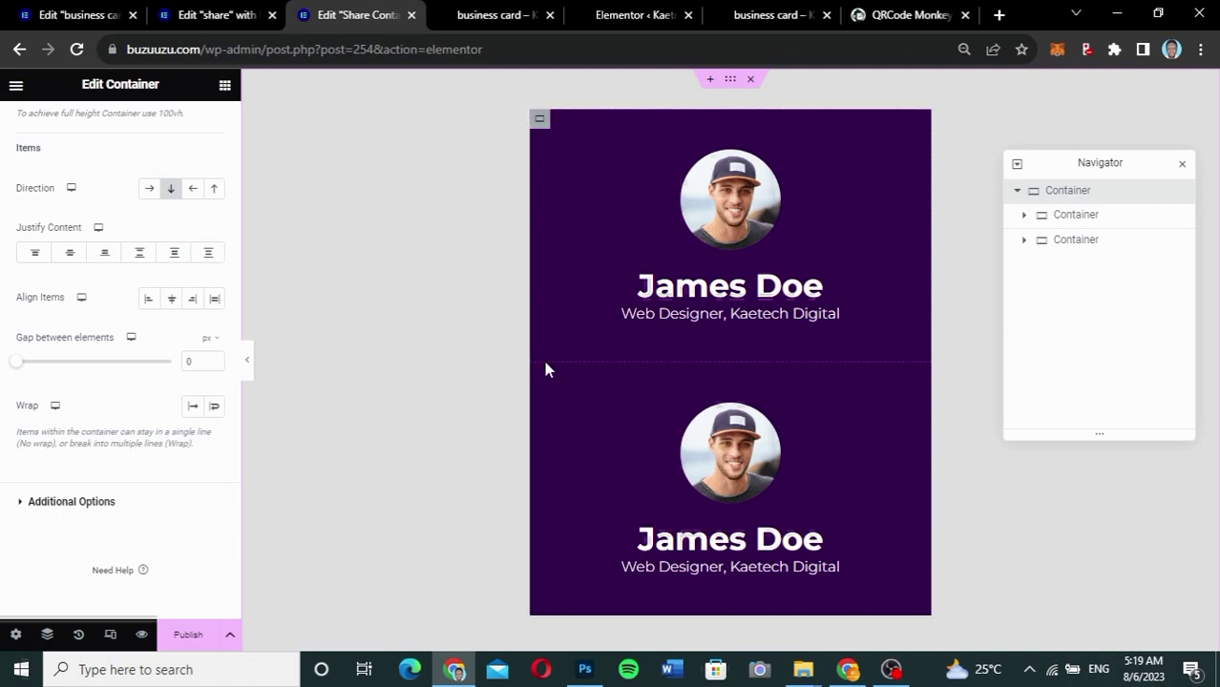
left_click(540, 374)
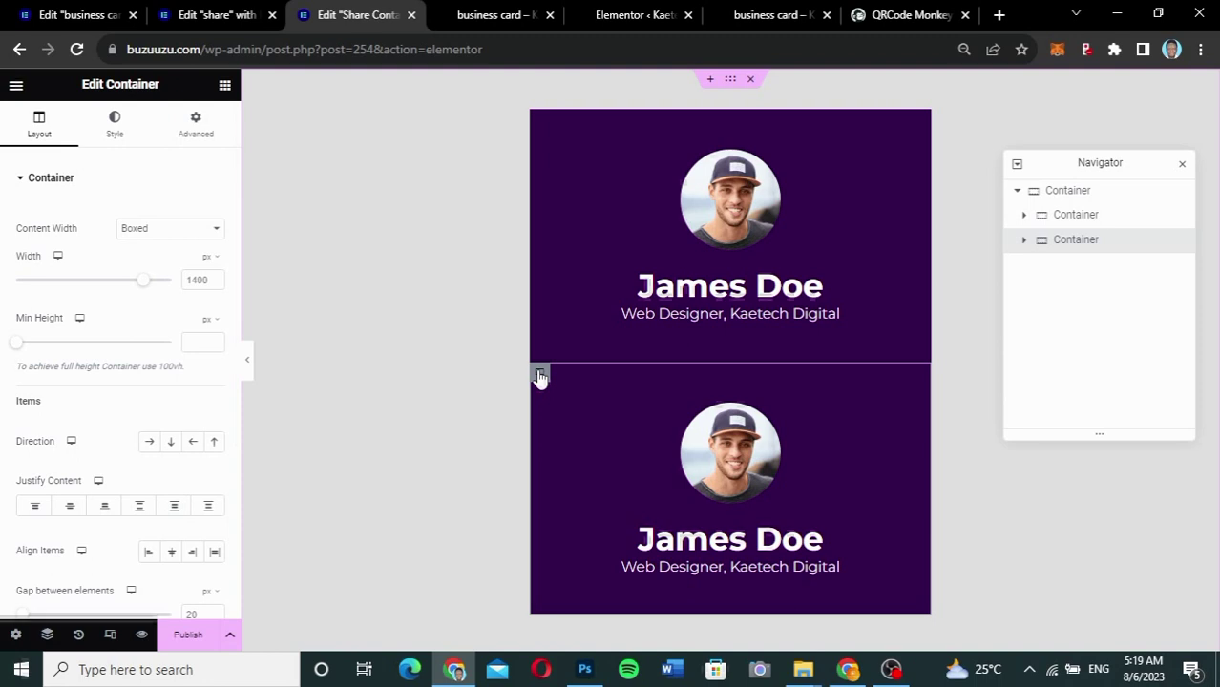
Step: Delete the lower card's subtitle, James Doe heading and photo
left_click(1024, 240)
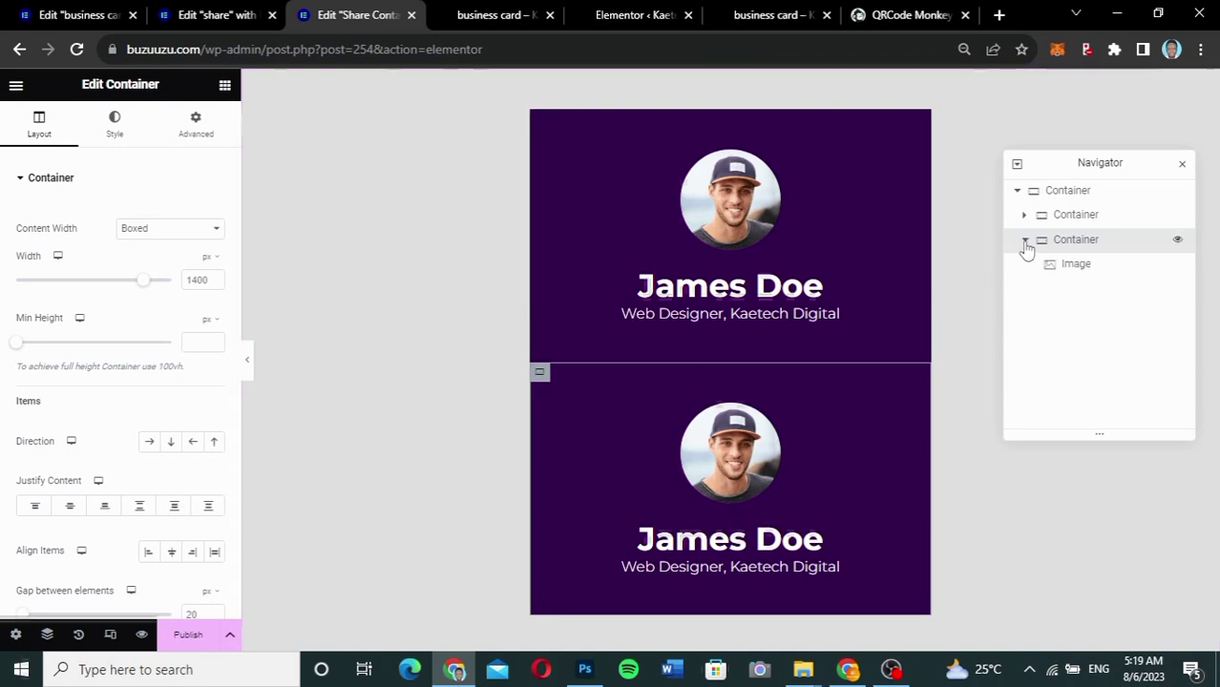
left_click(1106, 267)
left_click(1106, 314)
key("Delete")
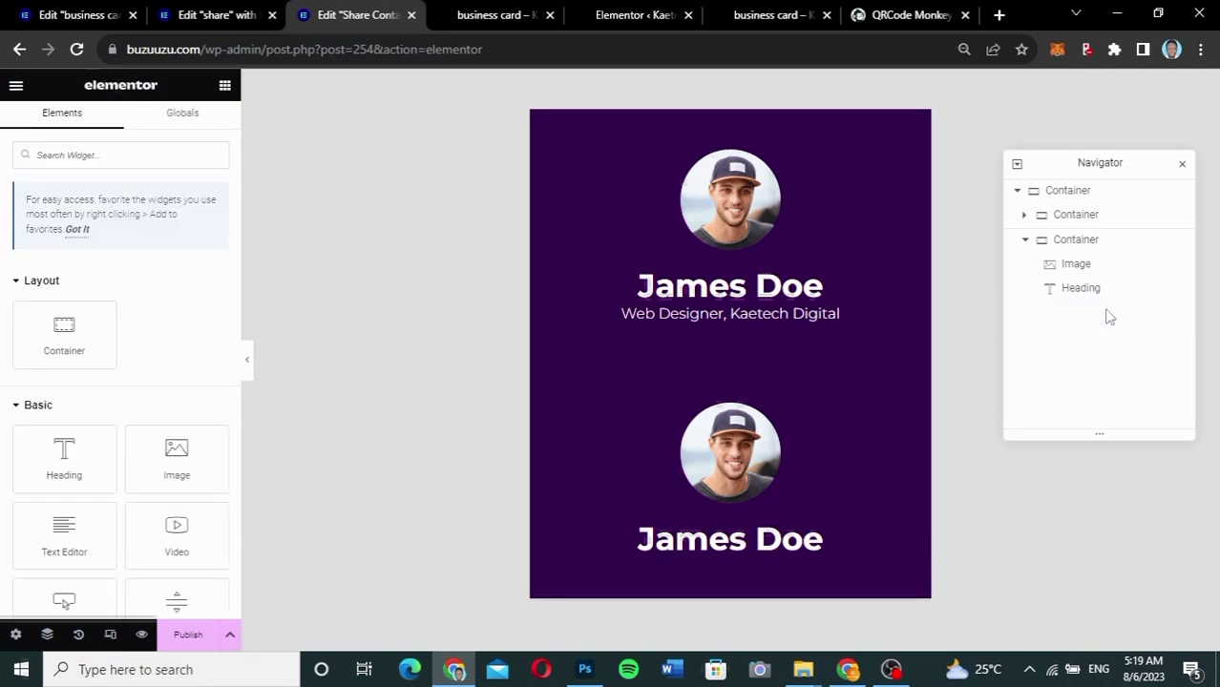
left_click(1107, 295)
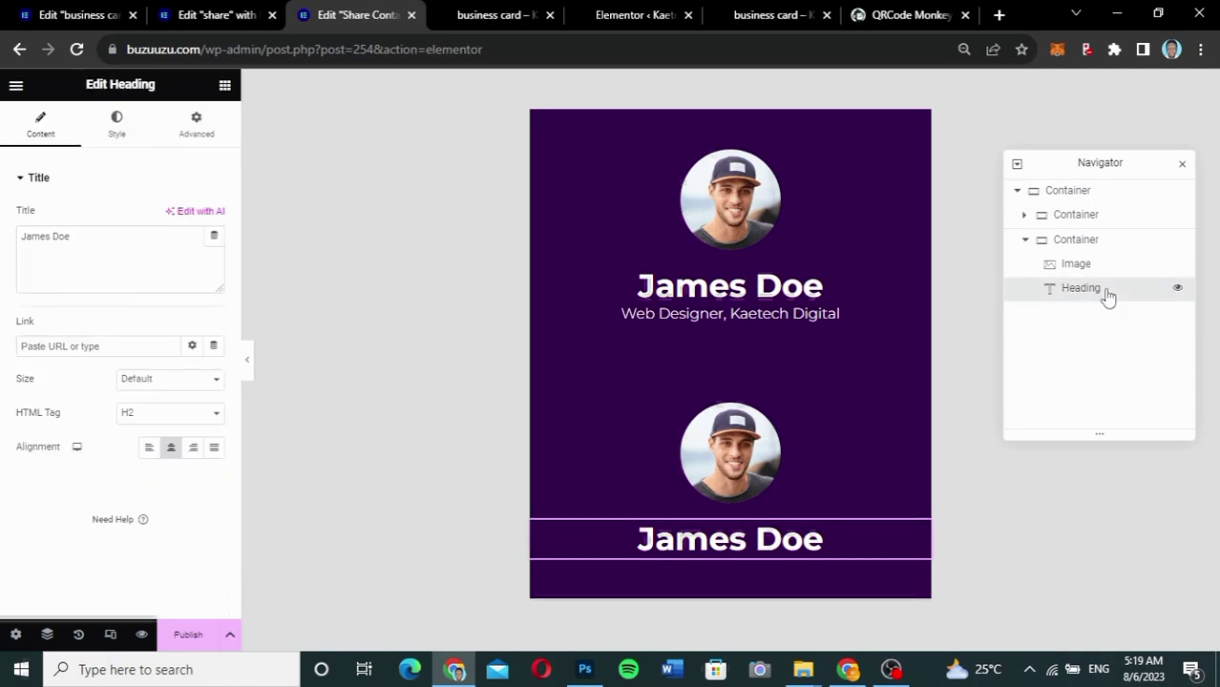
key("Delete")
left_click(1106, 268)
key("Delete")
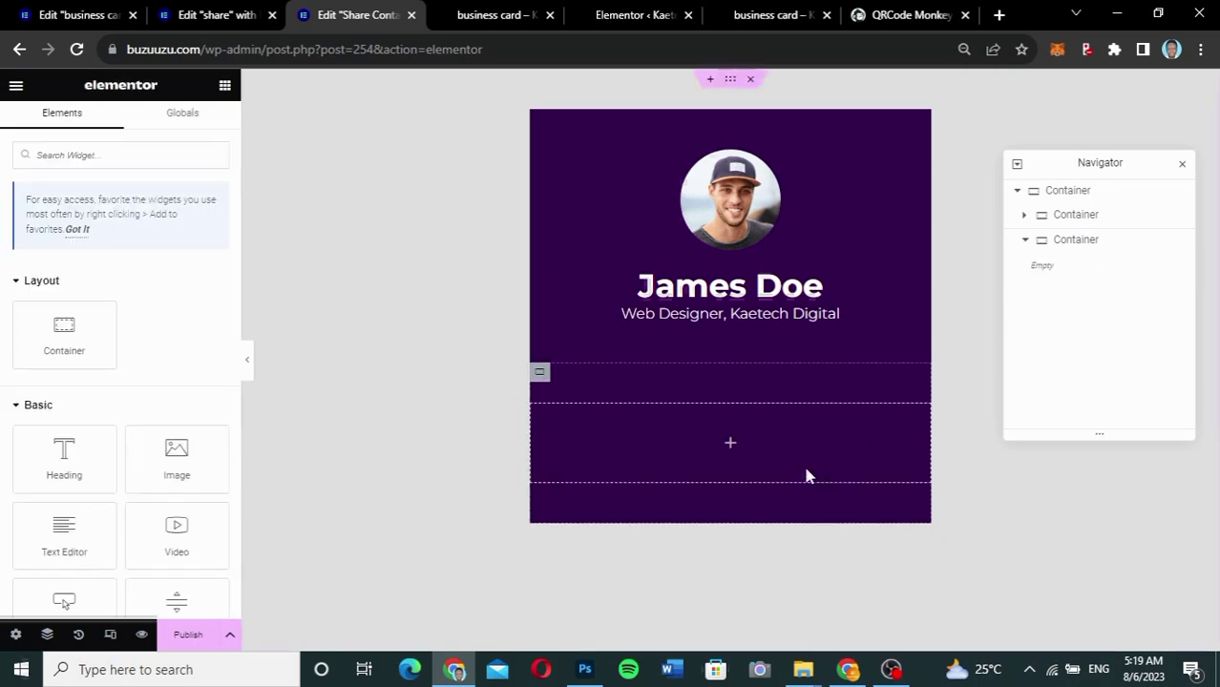
Step: Change the empty lower container's background colour from purple to white #FFFFFF
left_click(540, 374)
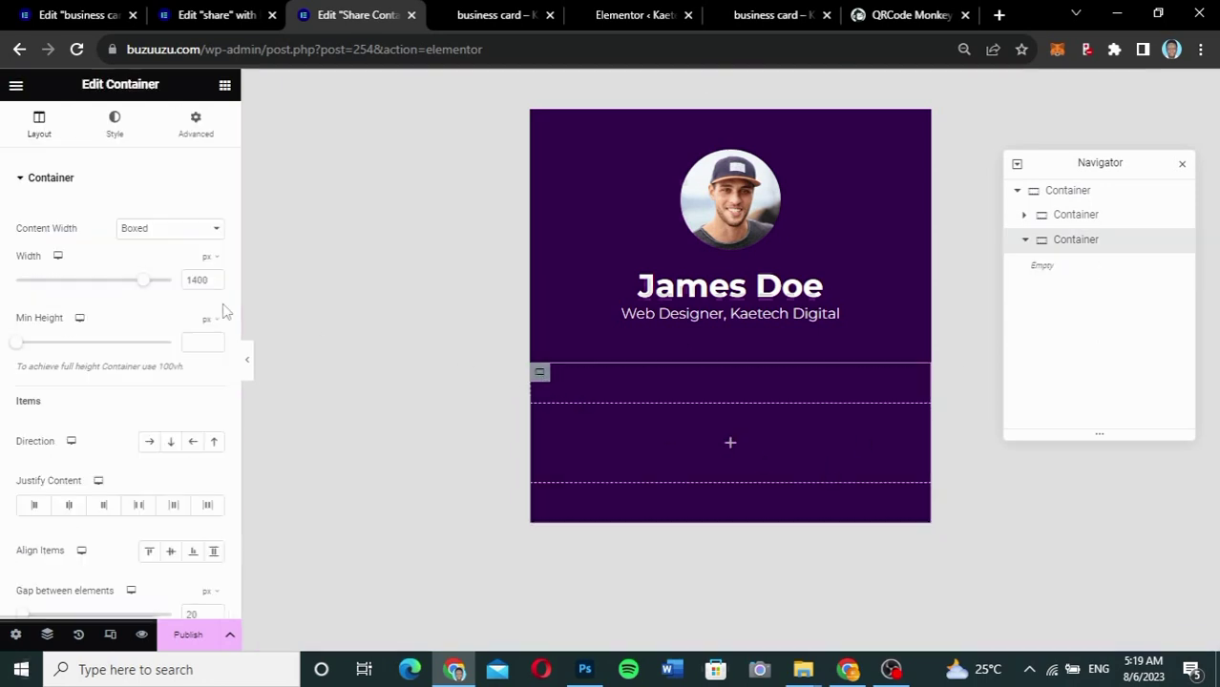
left_click(128, 135)
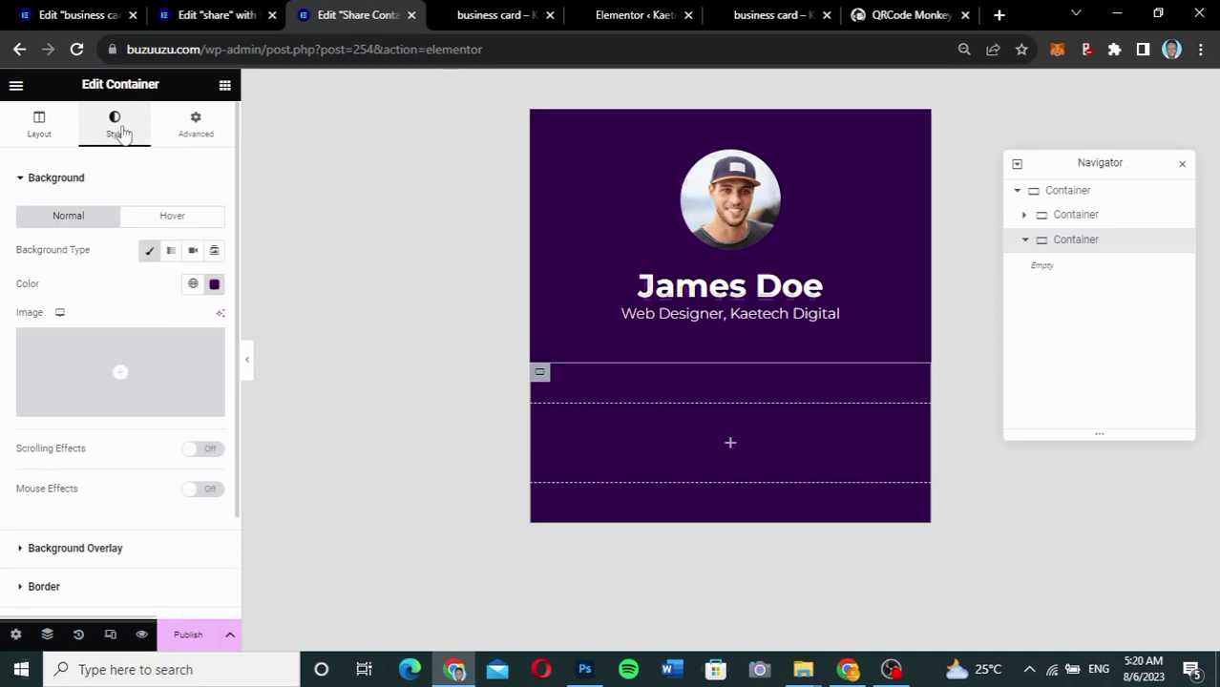
left_click(214, 283)
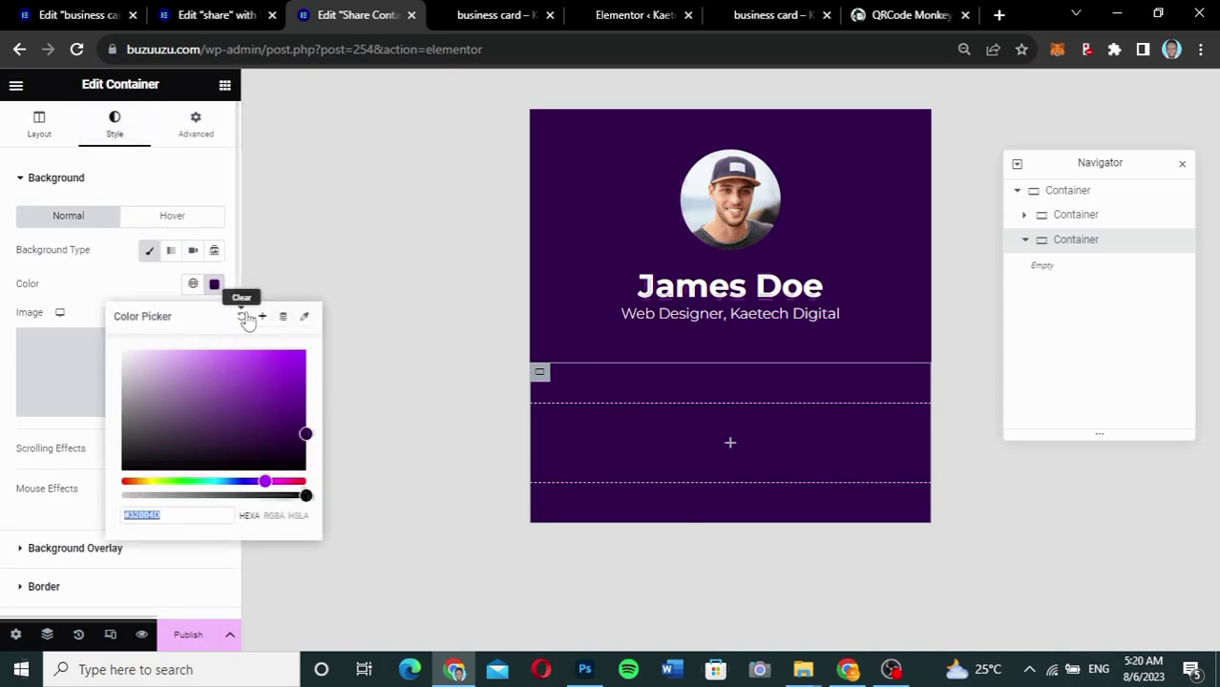
left_click(244, 317)
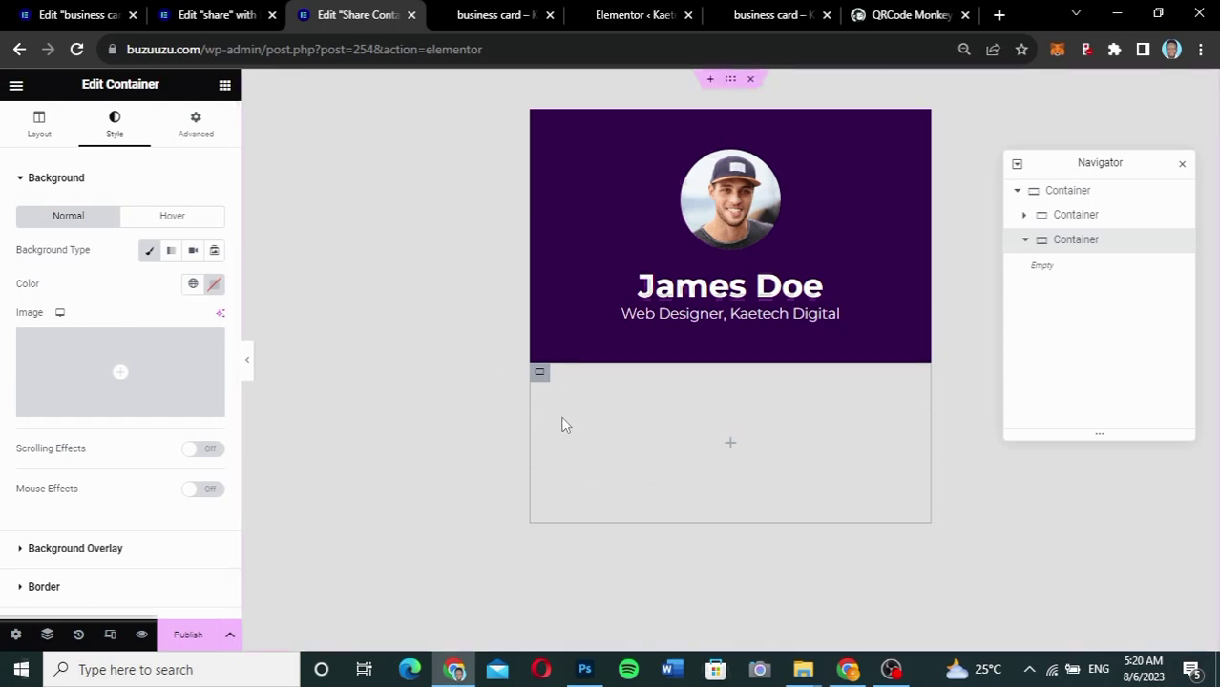
left_click(216, 286)
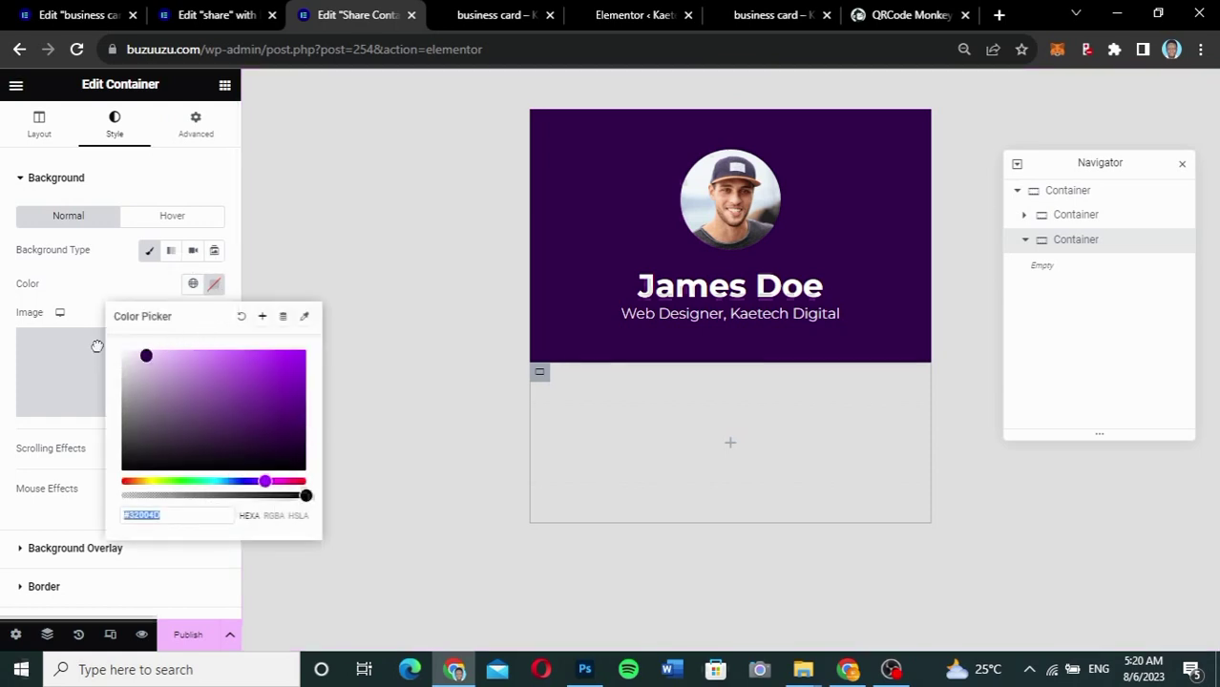
type("#FFFFFF")
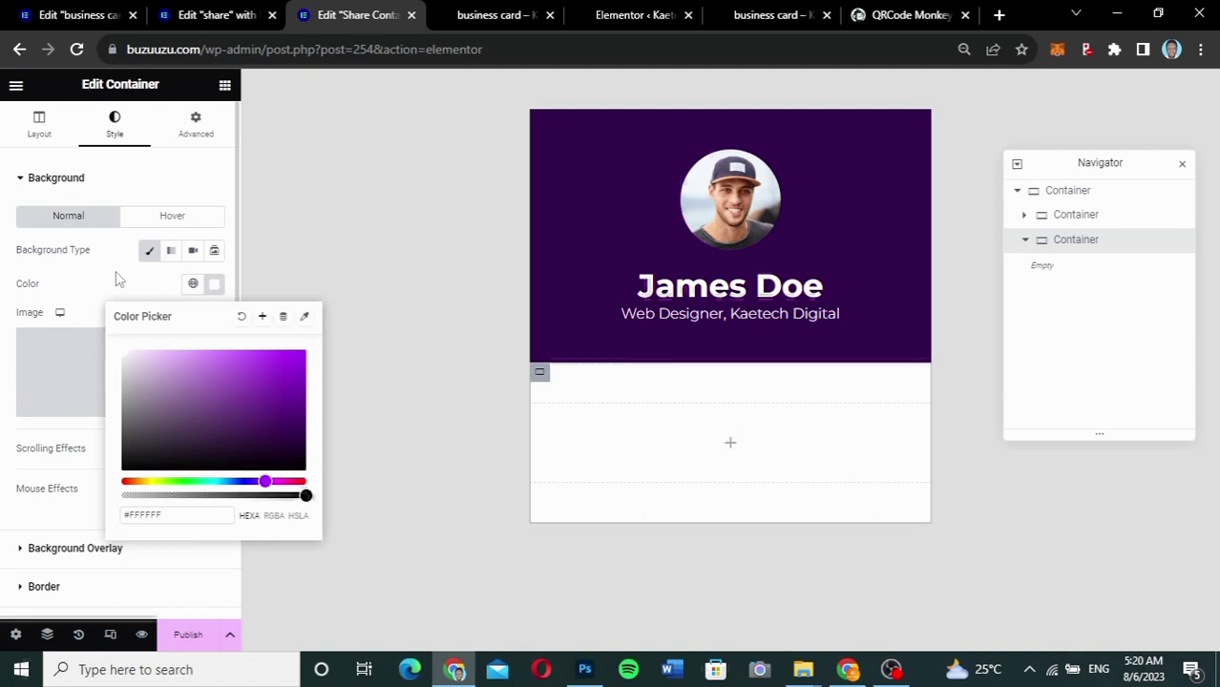
left_click(402, 354)
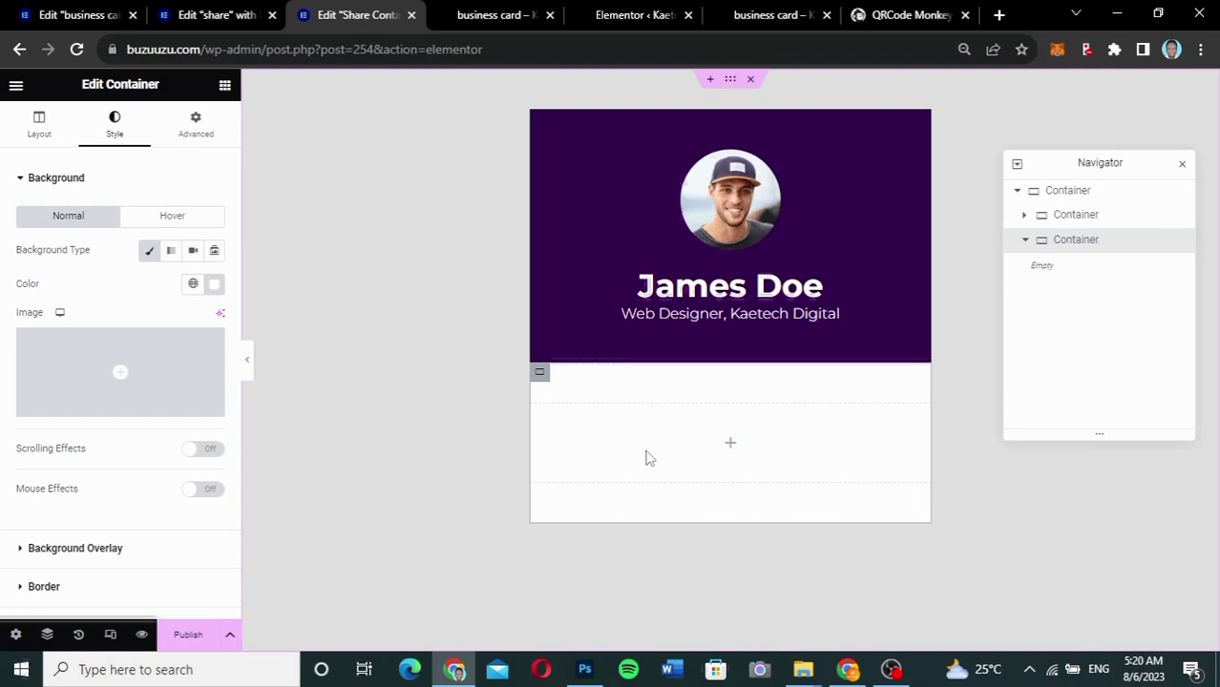
Step: Set the lower container's padding to 0 on all sides
left_click(199, 117)
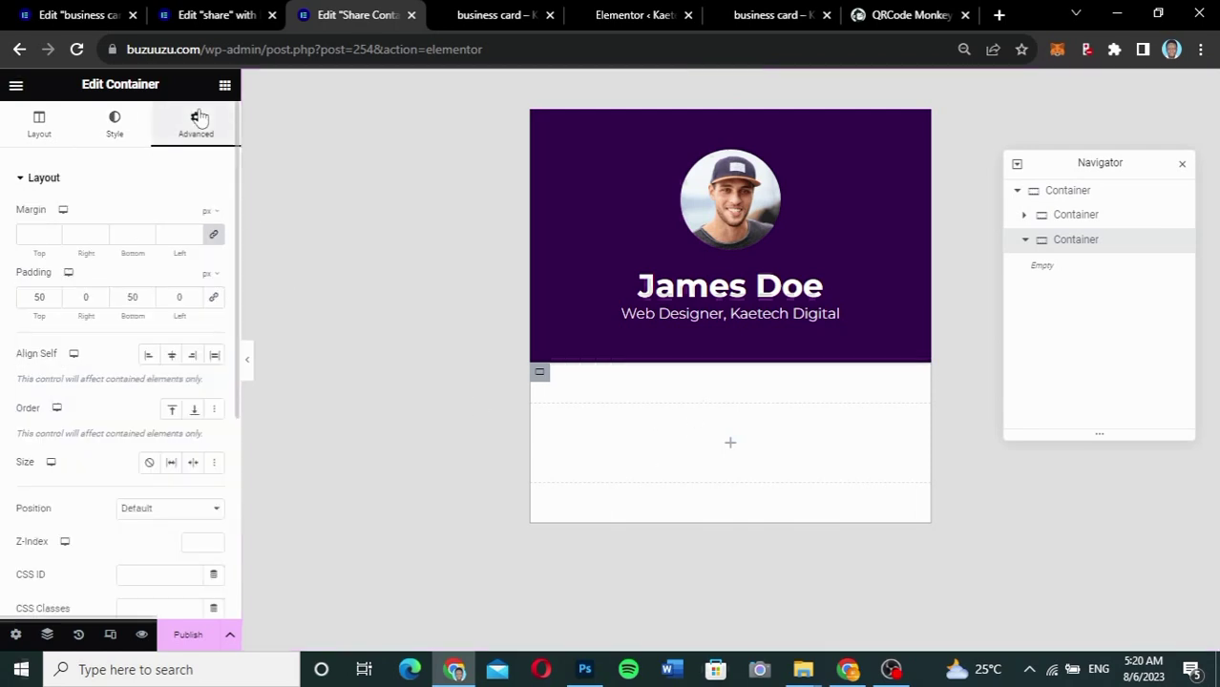
double_click(46, 297)
type("0")
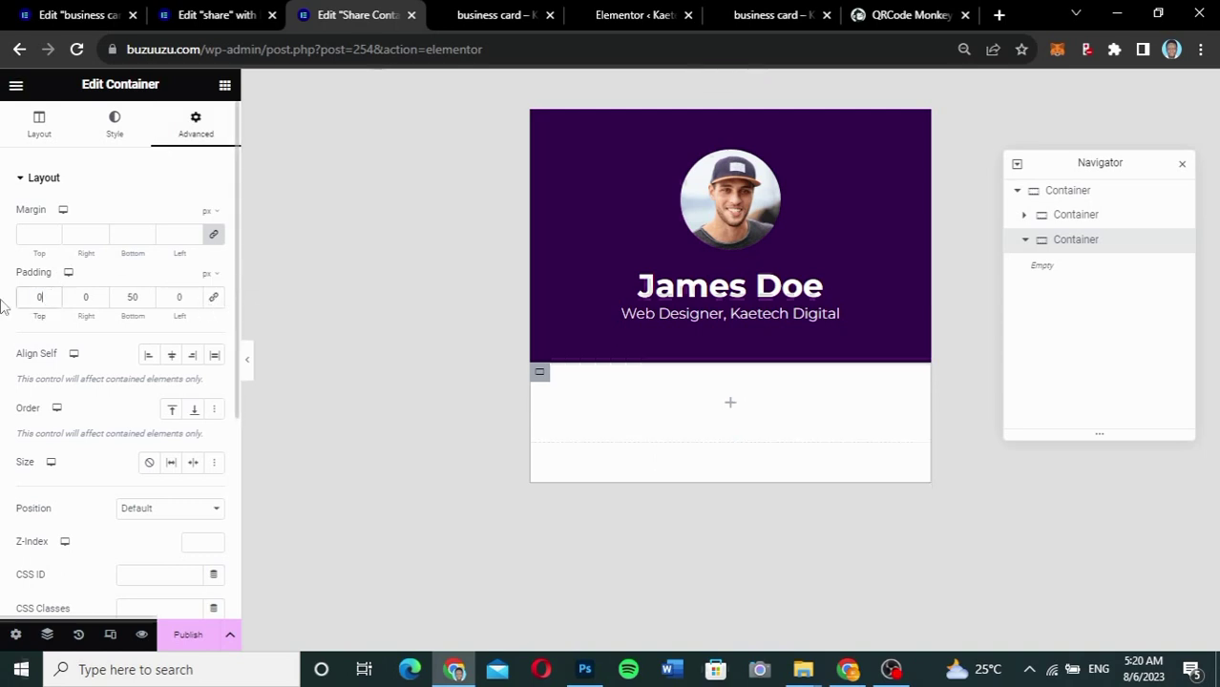
left_click(214, 298)
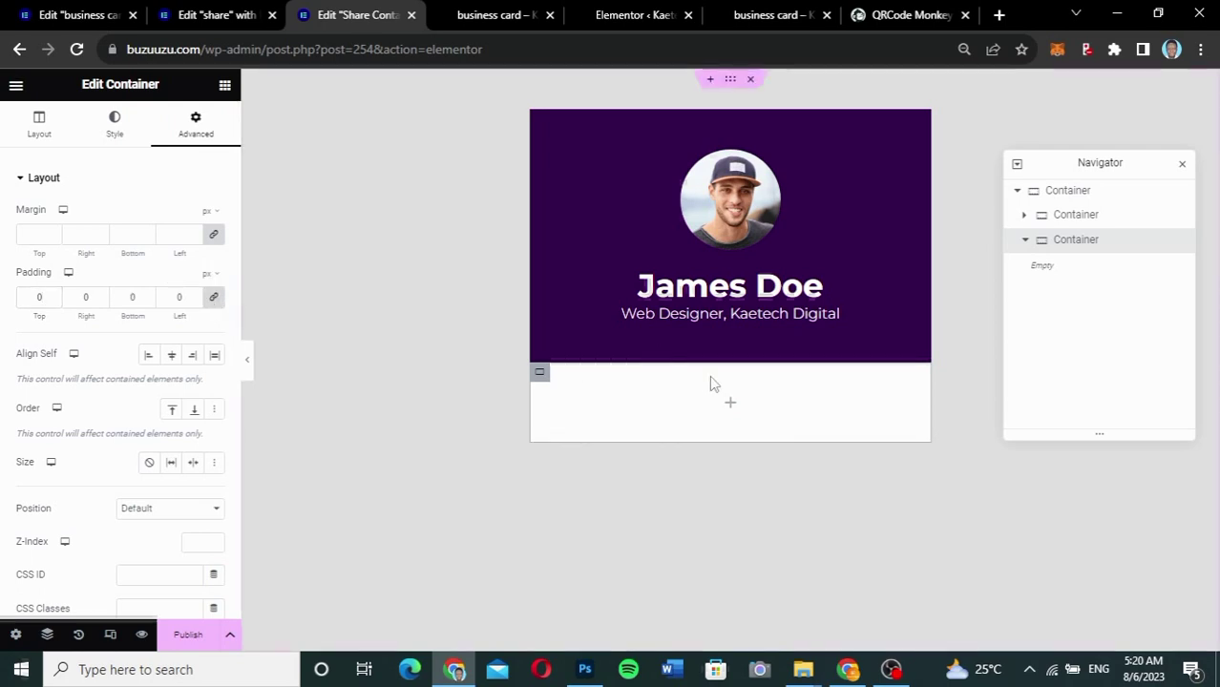
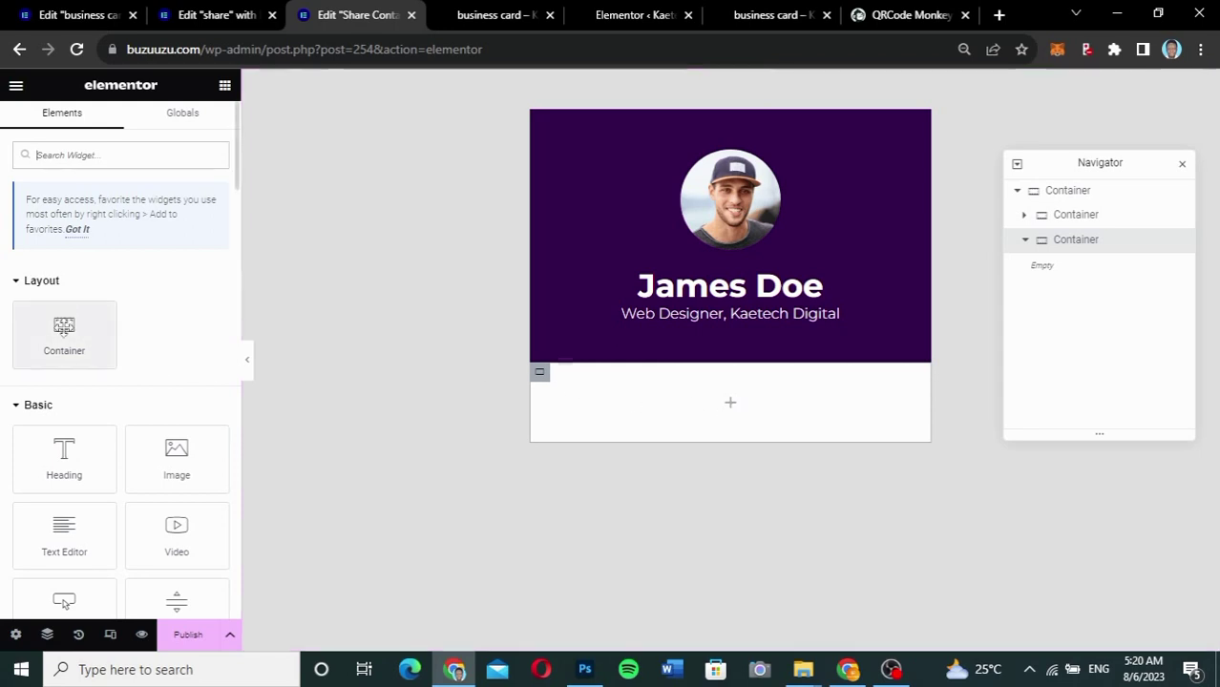
Step: Drop a nested inner container into the white section below the purple header and start a widget search
left_click_drag(64, 329, 745, 407)
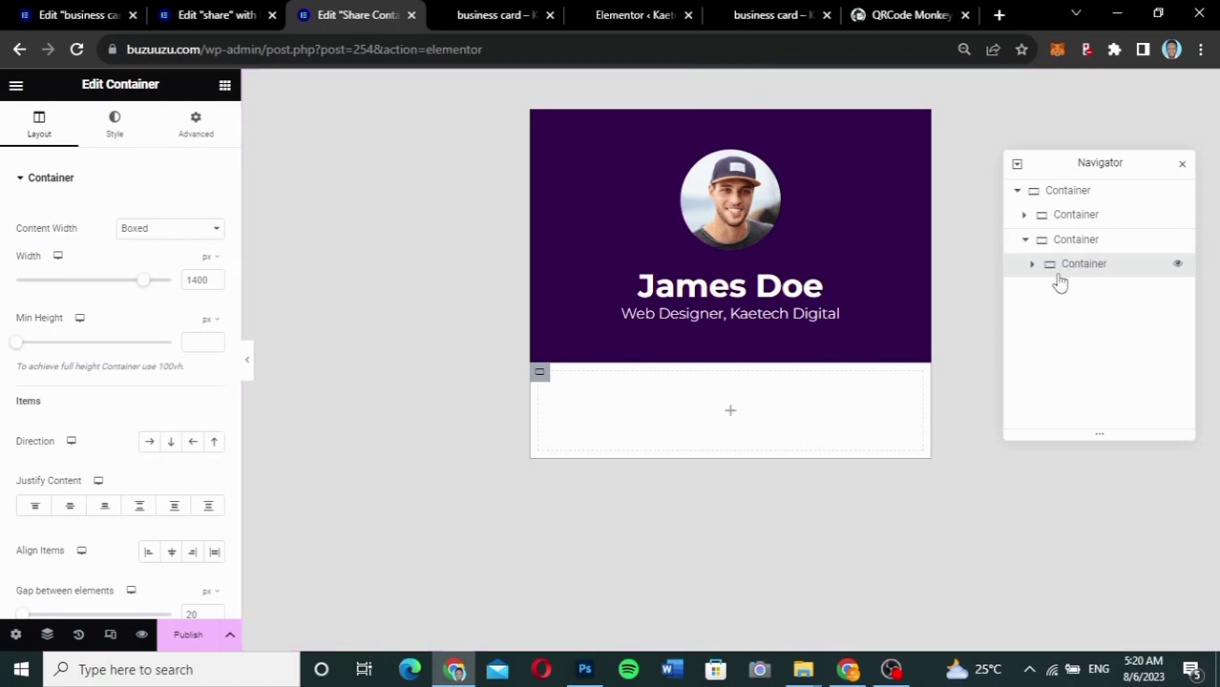
left_click(1179, 244)
left_click(1179, 244)
left_click(1033, 264)
left_click(734, 416)
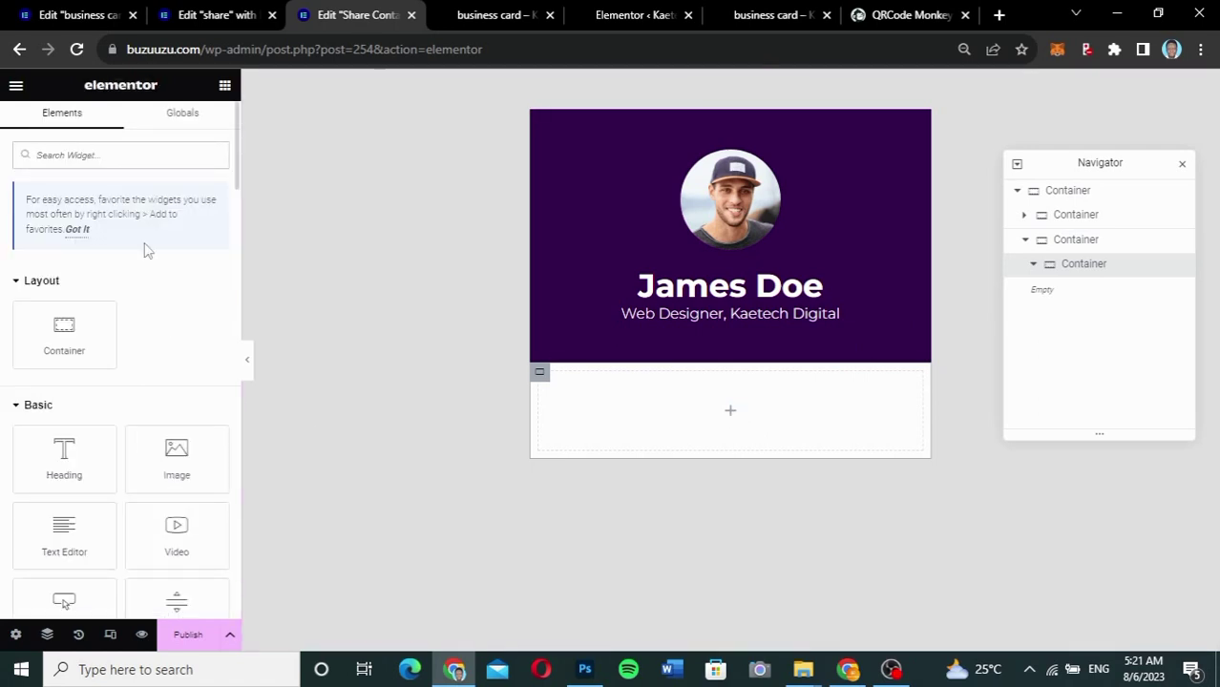
left_click(133, 159)
Step: Search 'soc' and add a Social Icons widget (Facebook, Twitter, YouTube) to the inner container
type("social")
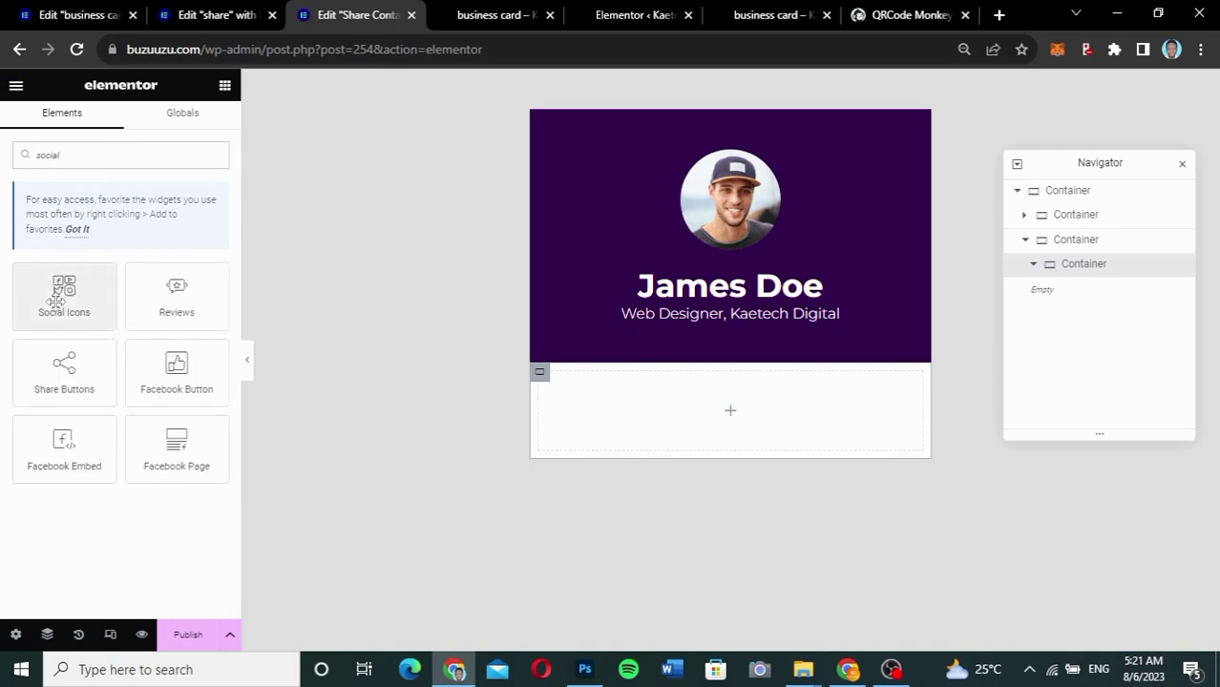
left_click_drag(61, 292, 737, 412)
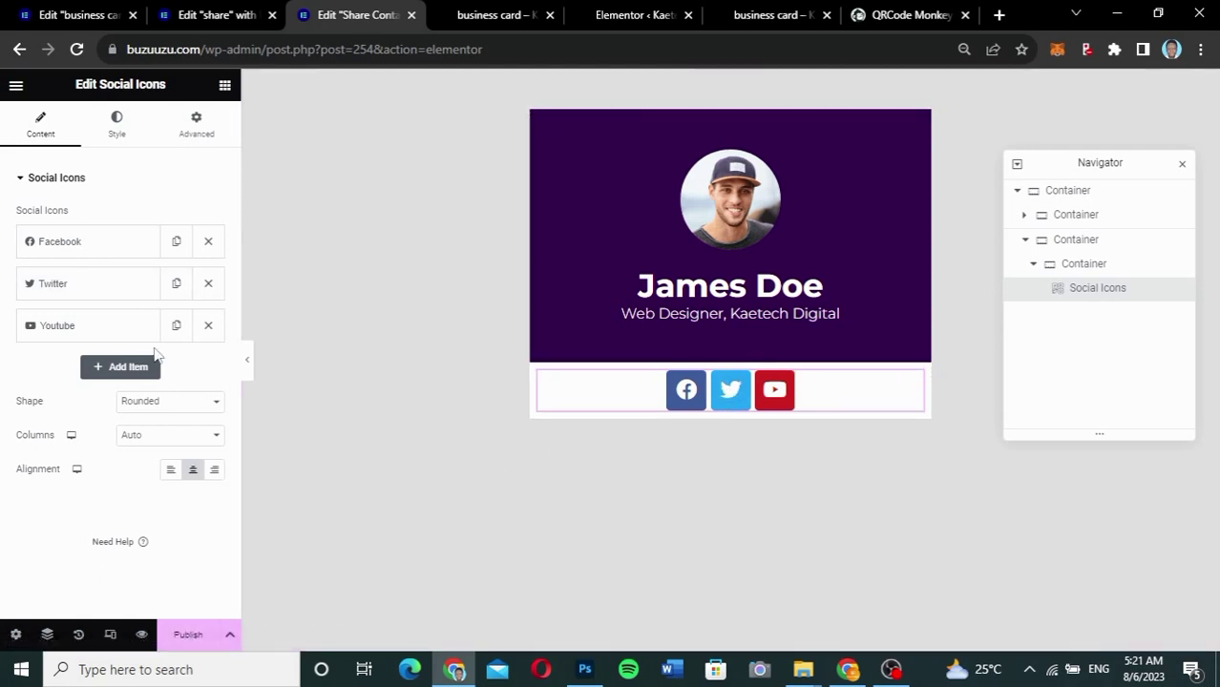
left_click(491, 15)
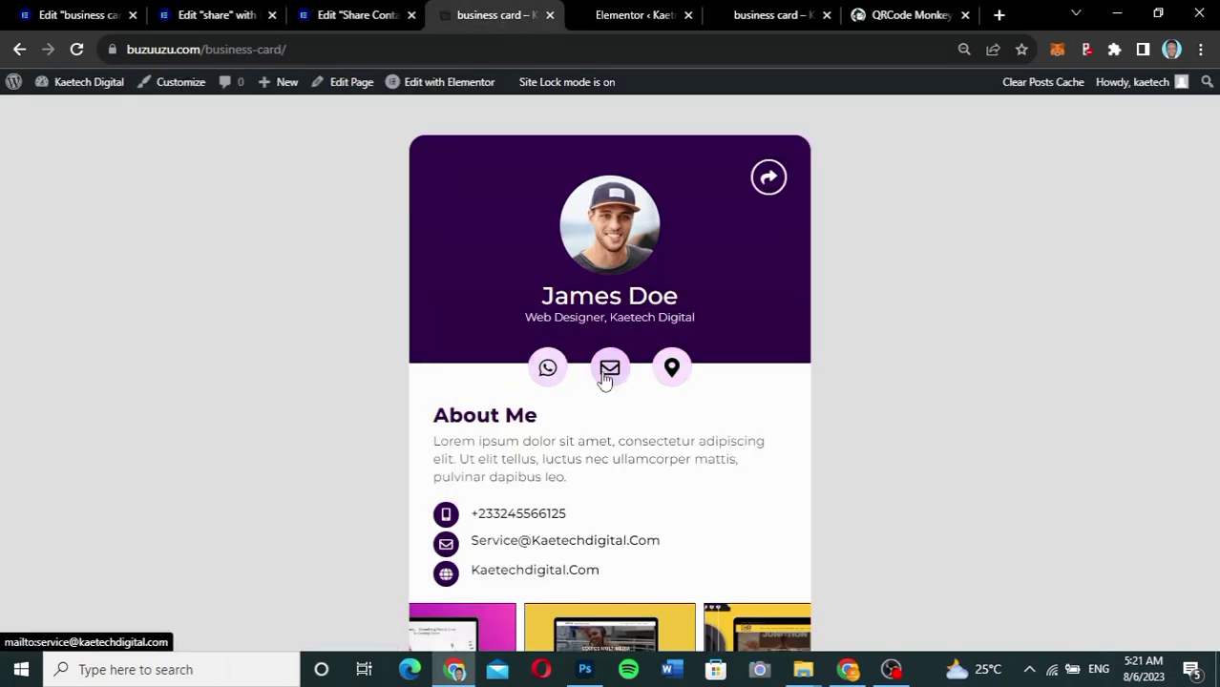
left_click(341, 16)
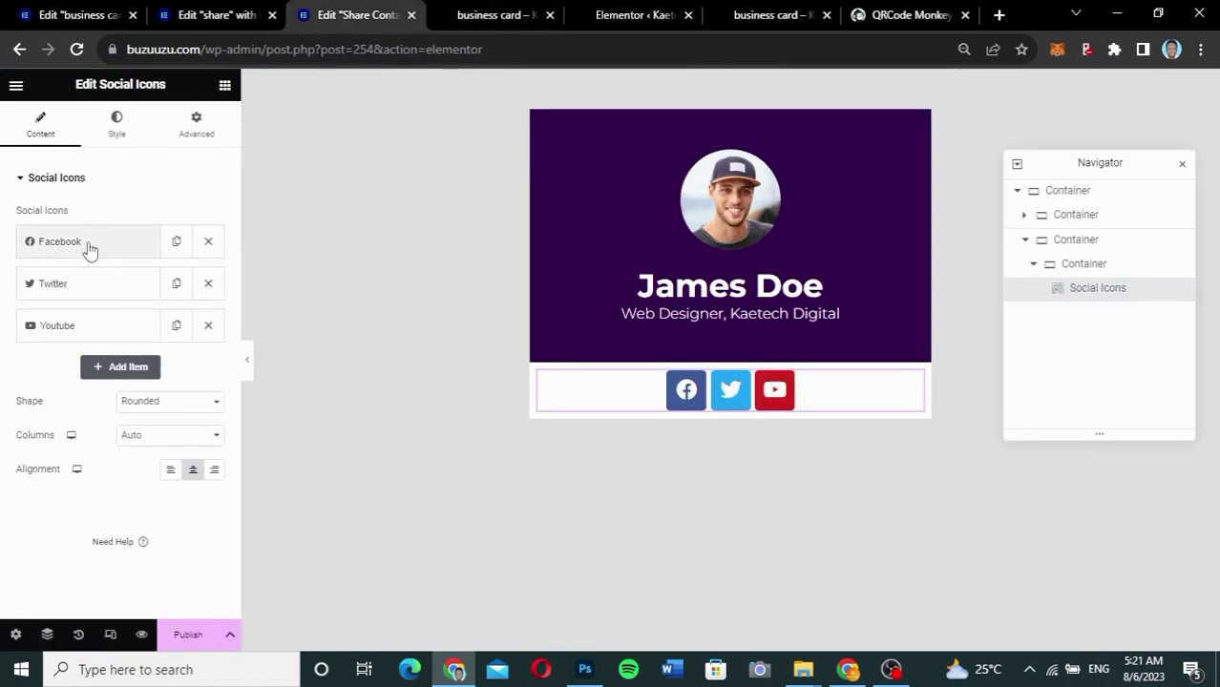
left_click(477, 16)
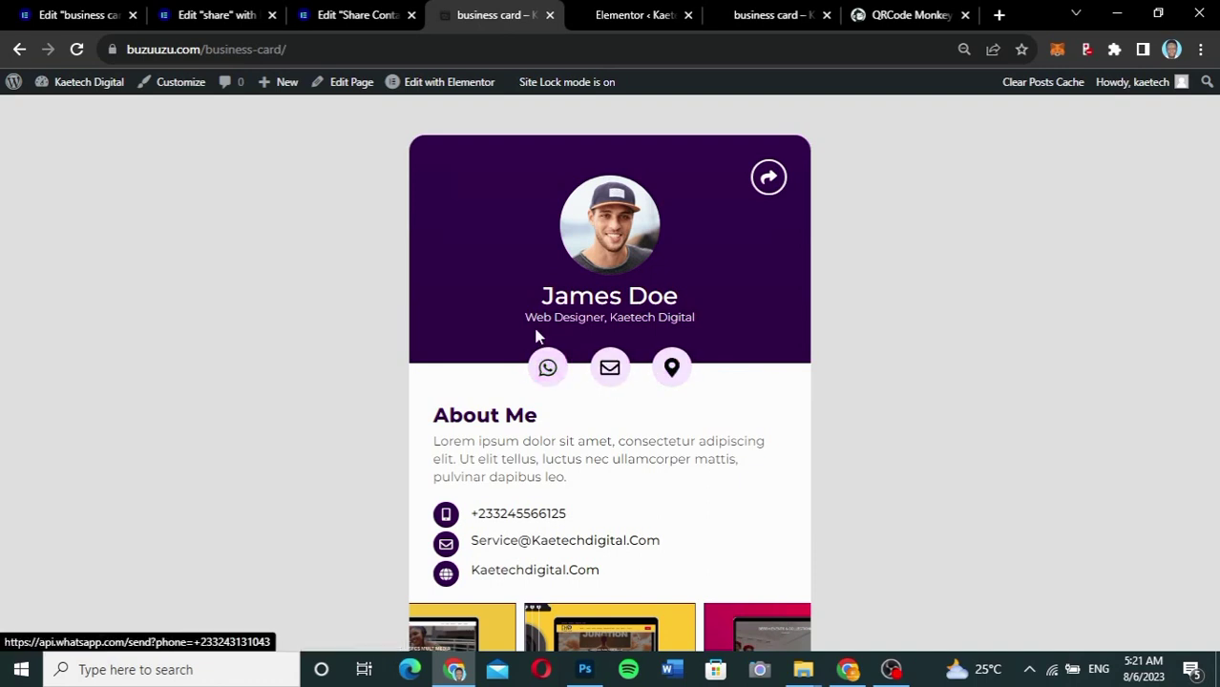
left_click(342, 18)
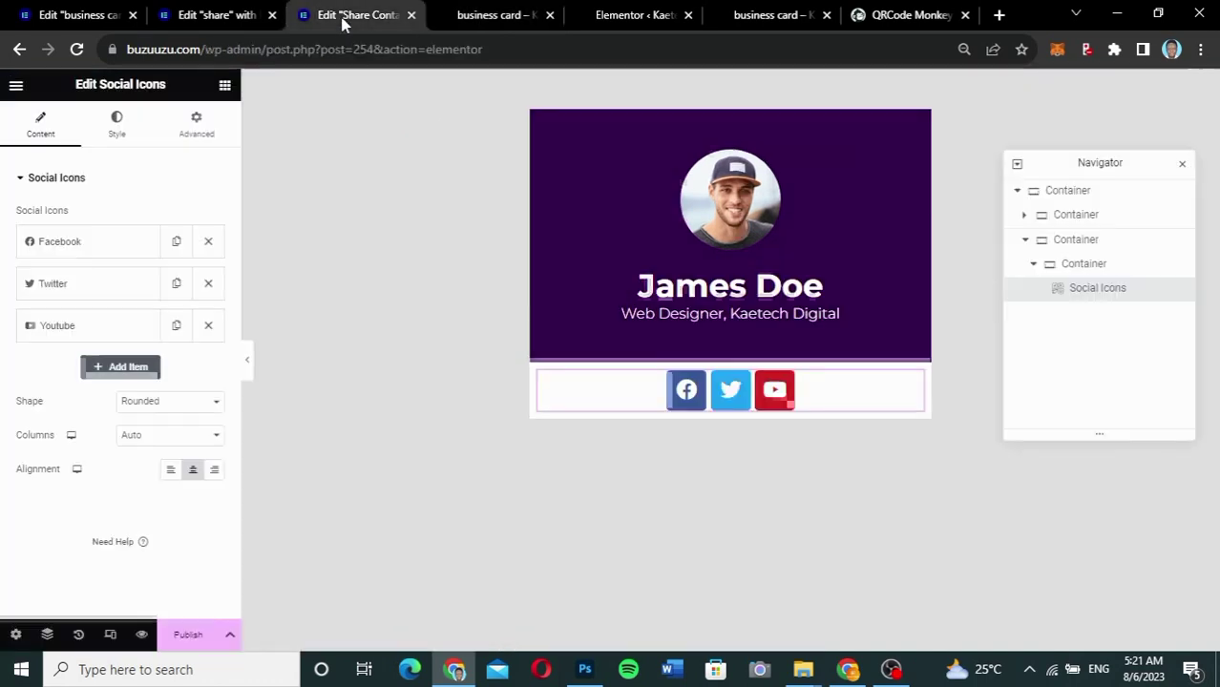
left_click(123, 253)
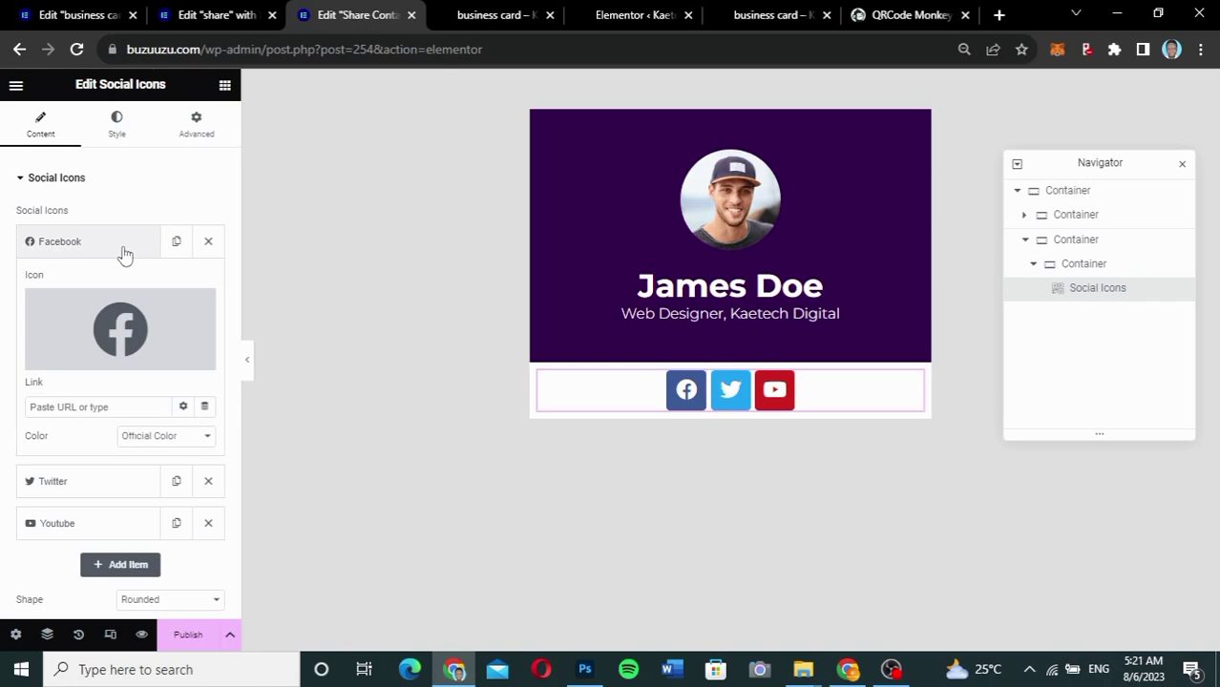
Step: Swap the Facebook icon for the WhatsApp icon found by filtering All Icons for 'whats'
left_click(136, 315)
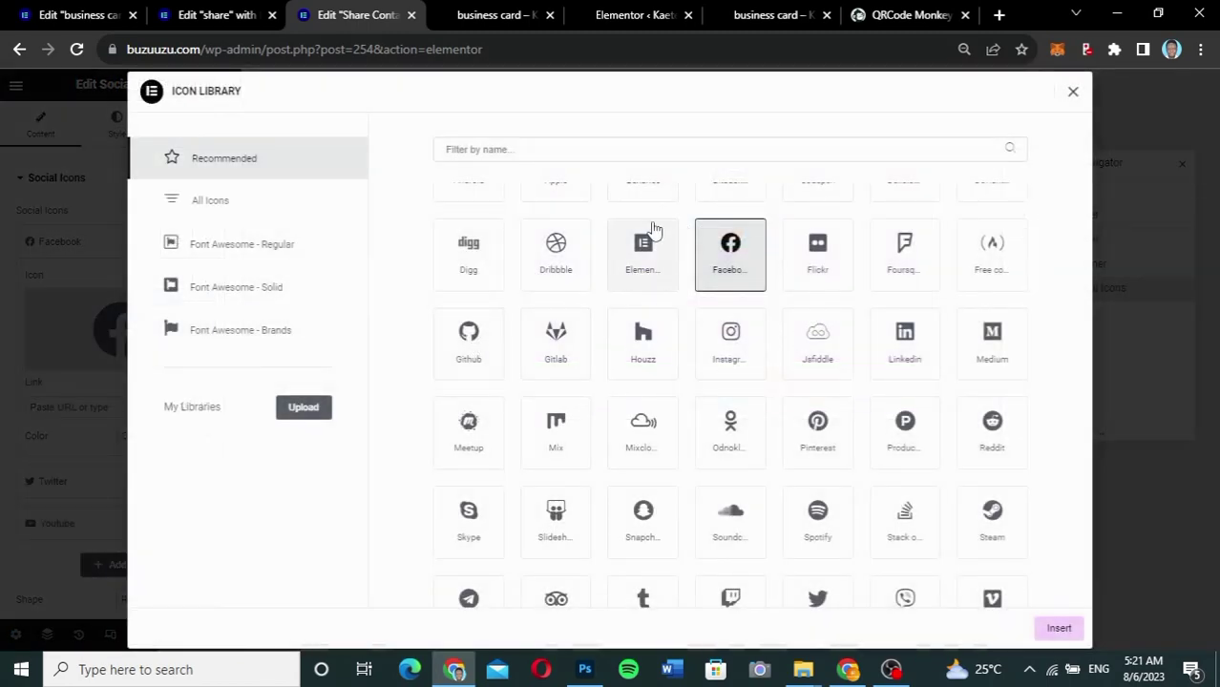
left_click(240, 212)
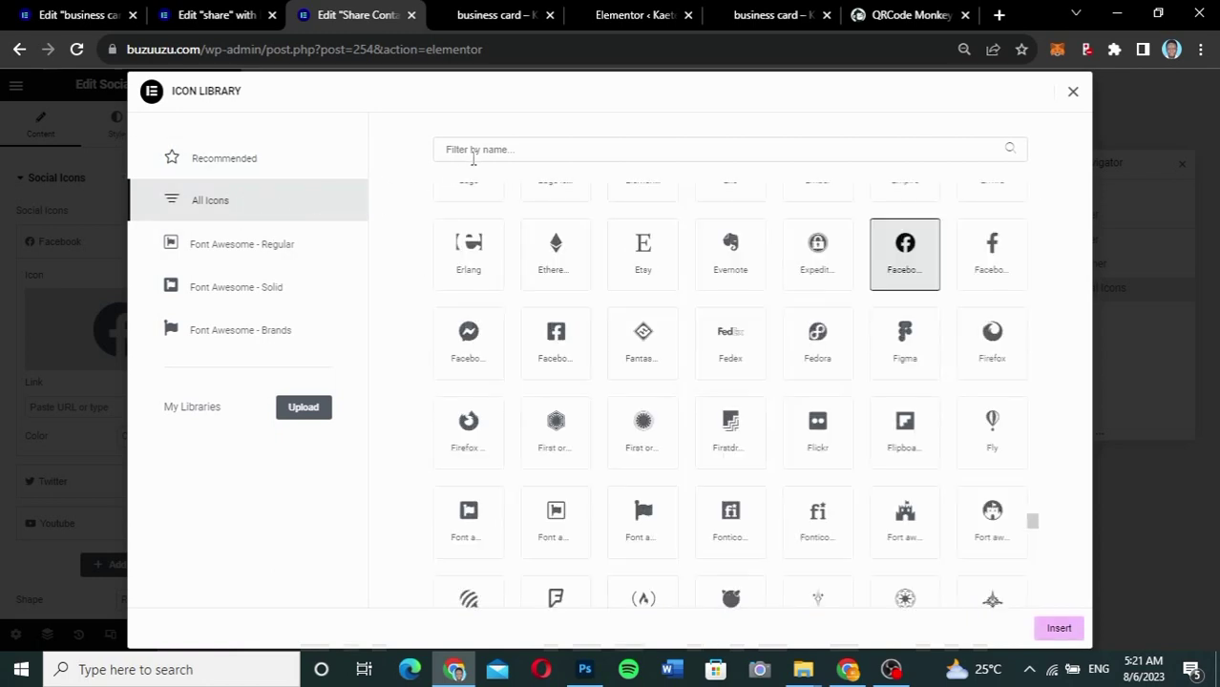
left_click(490, 154)
type("whats")
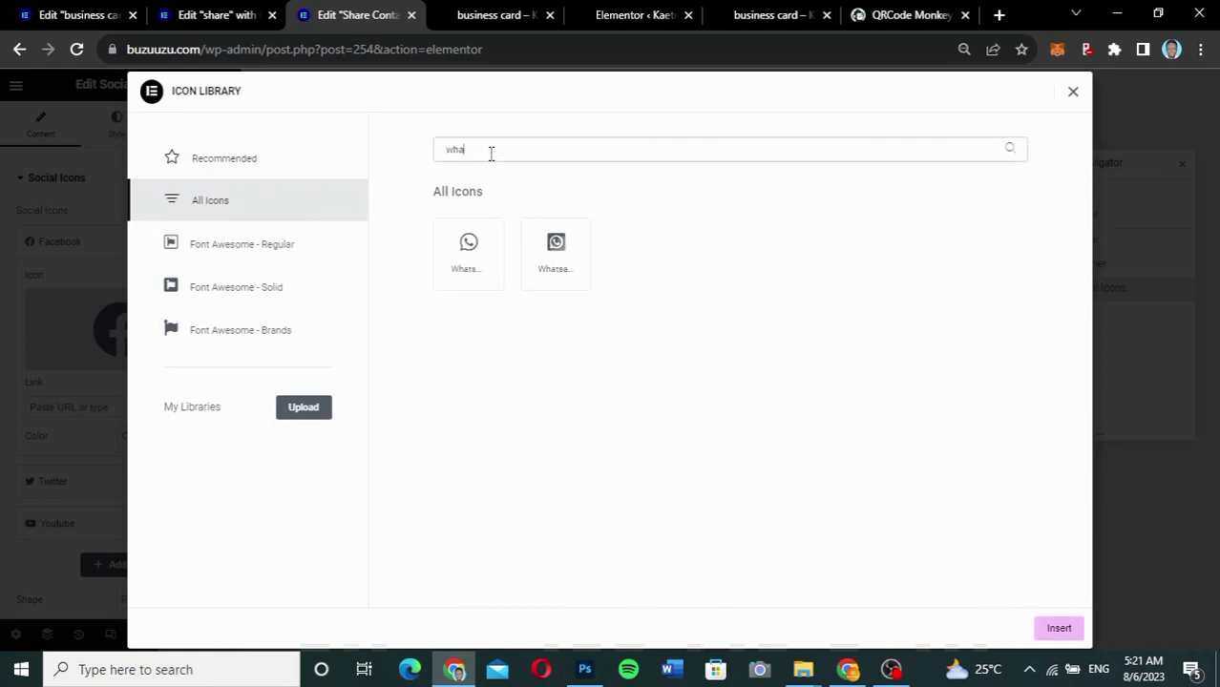
left_click(469, 246)
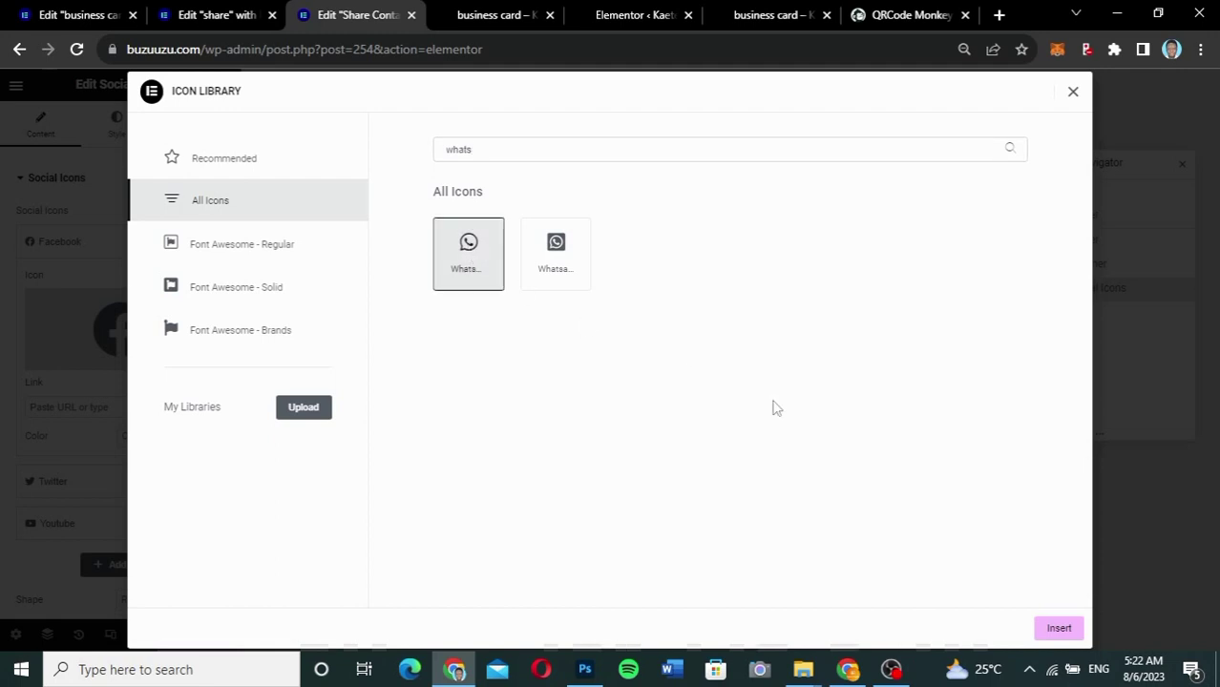
left_click(1059, 629)
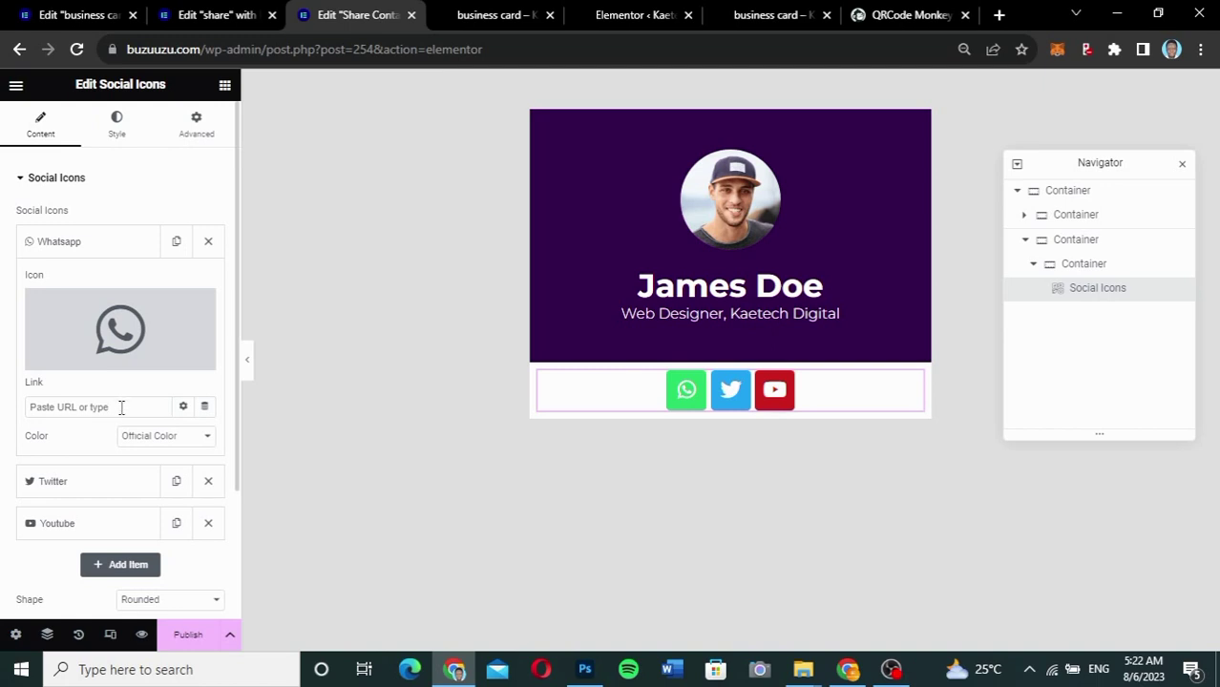
Step: Link the WhatsApp icon through the Contact URL dynamic tag, replacing a mistaken Author URL
left_click(93, 406)
left_click(205, 408)
mouse_move(207, 358)
left_mouse_down()
mouse_move(208, 291)
mouse_move(209, 374)
left_mouse_up()
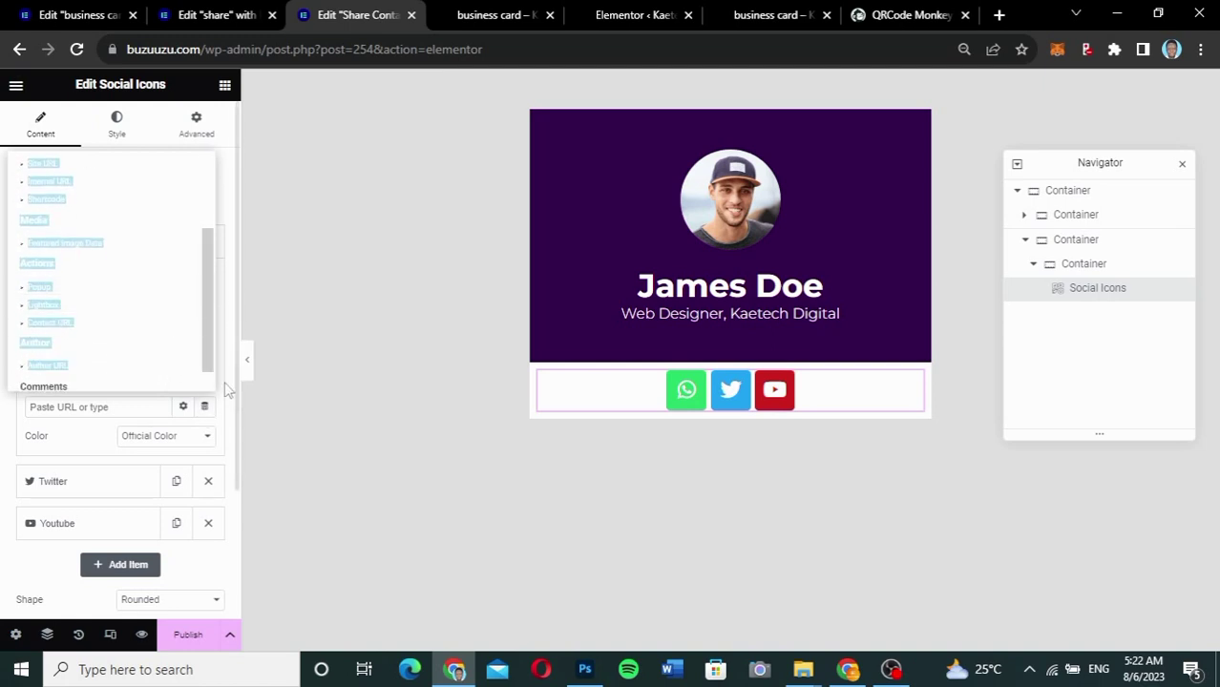
left_click(191, 366)
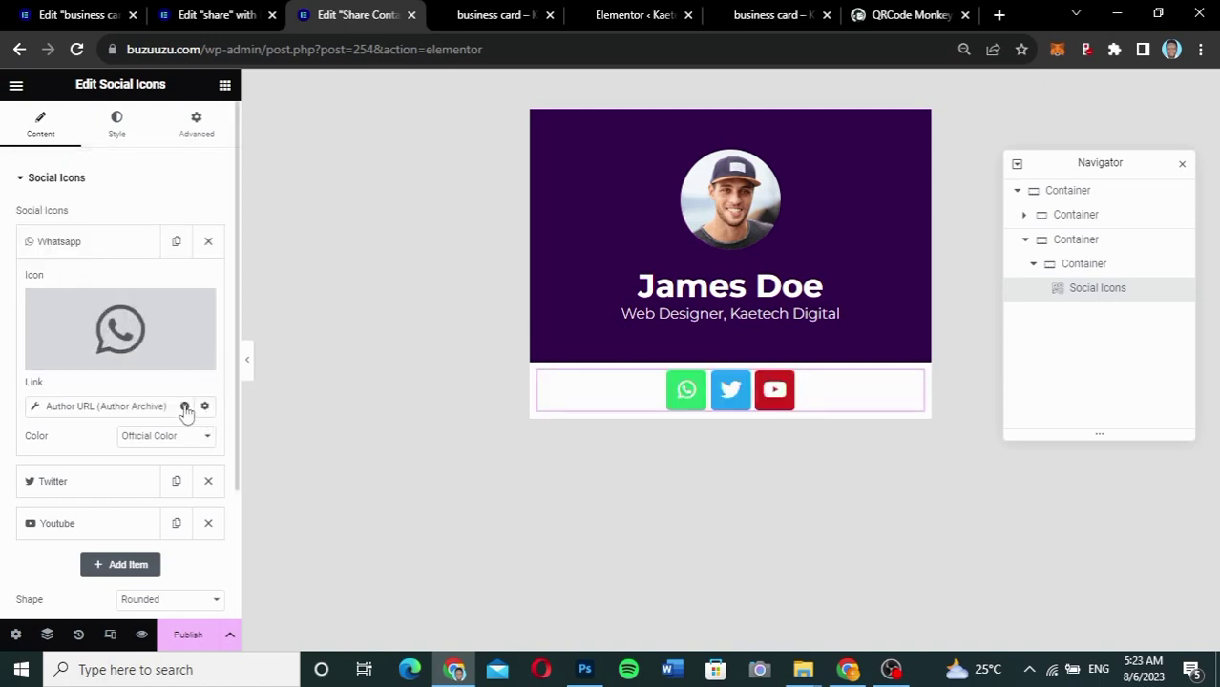
left_click(184, 407)
left_click(204, 408)
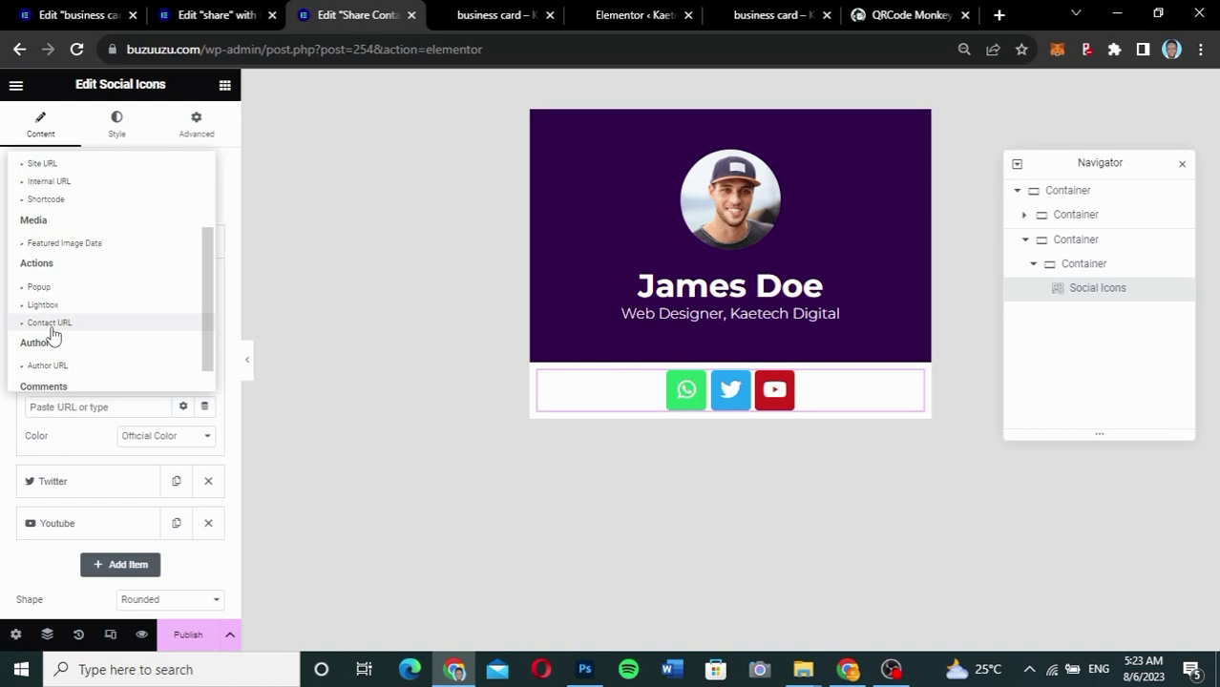
left_click(51, 325)
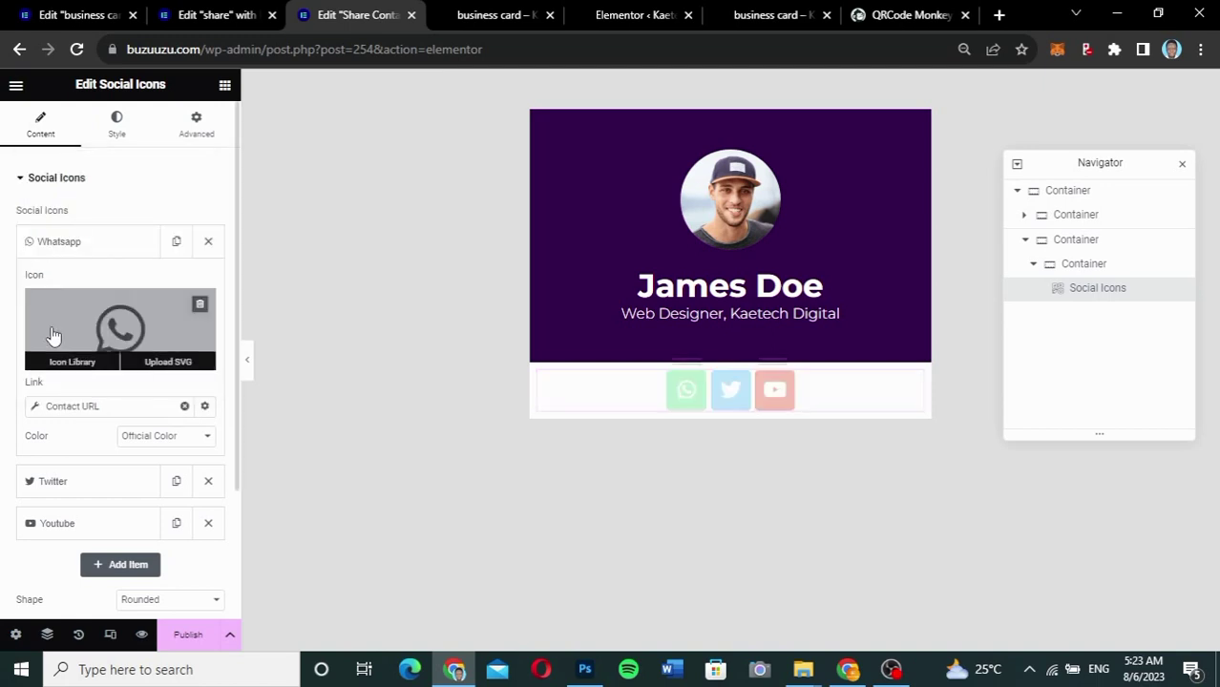
Step: Set the Contact URL type to WhatsApp and enter the contact's phone number
left_click(37, 408)
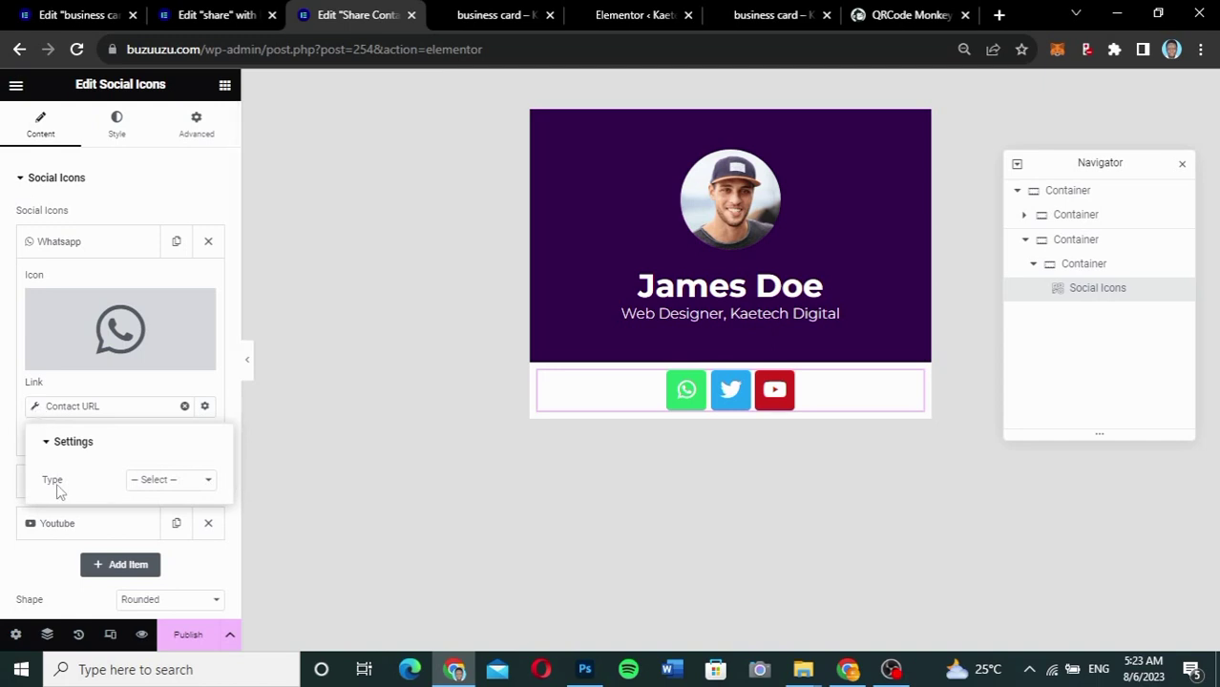
left_click(172, 483)
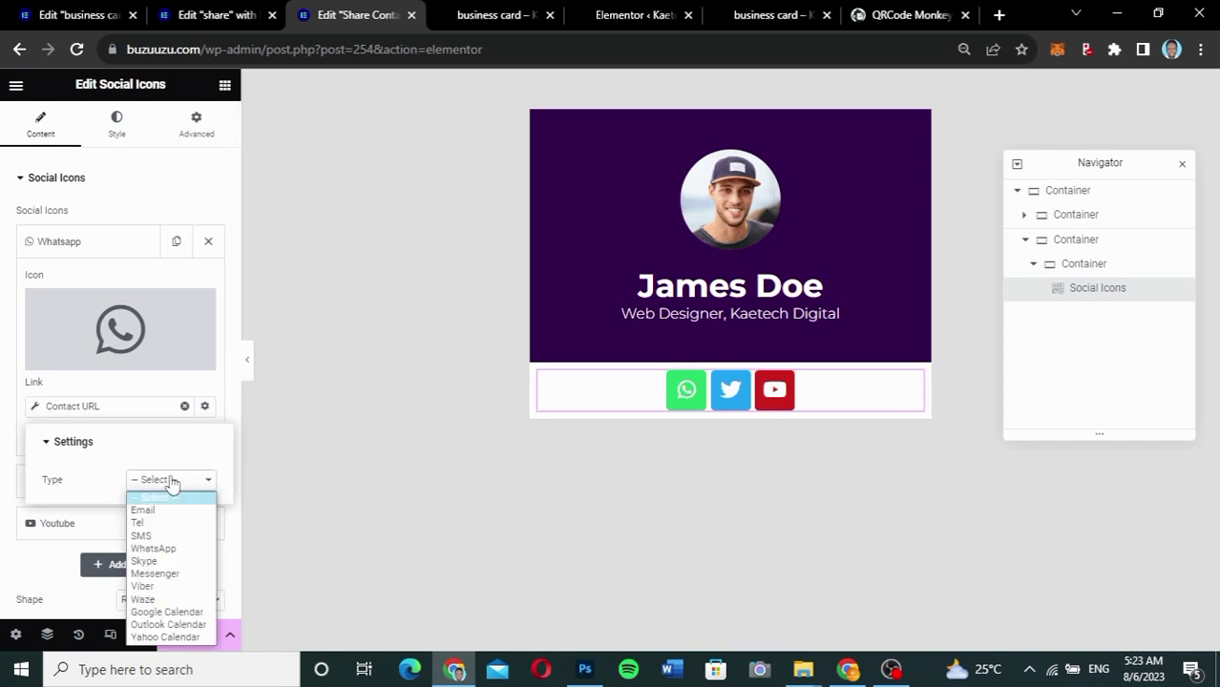
left_click(160, 550)
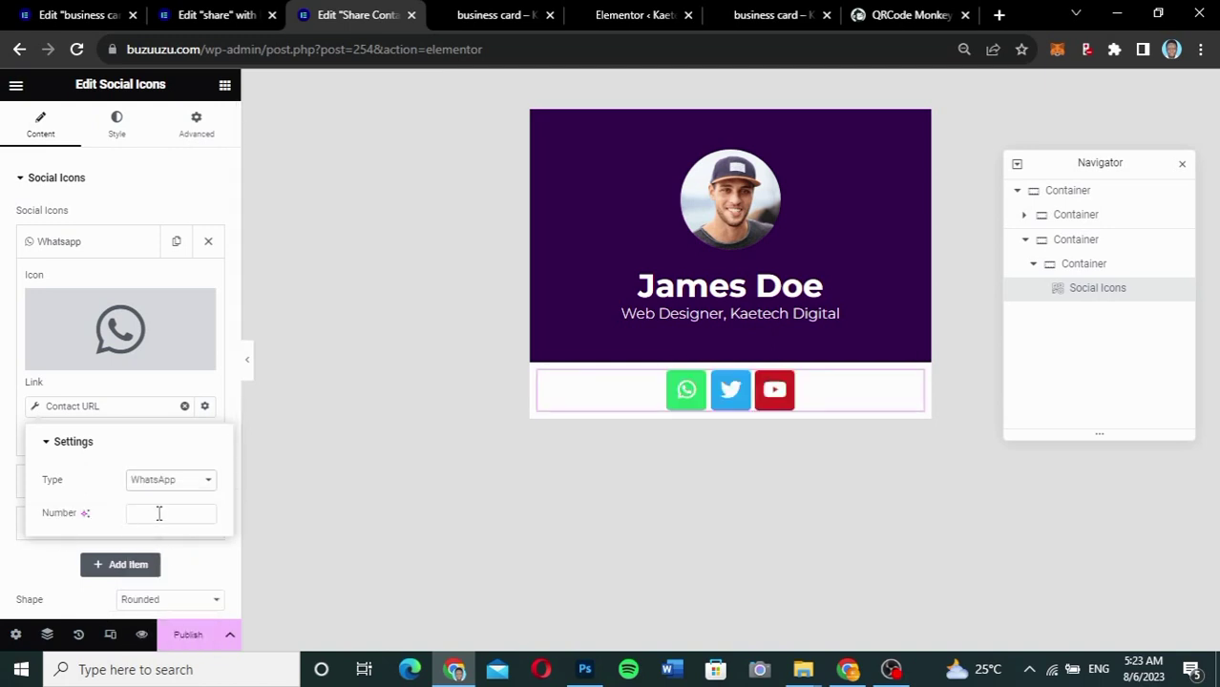
left_click(111, 245)
left_click(103, 291)
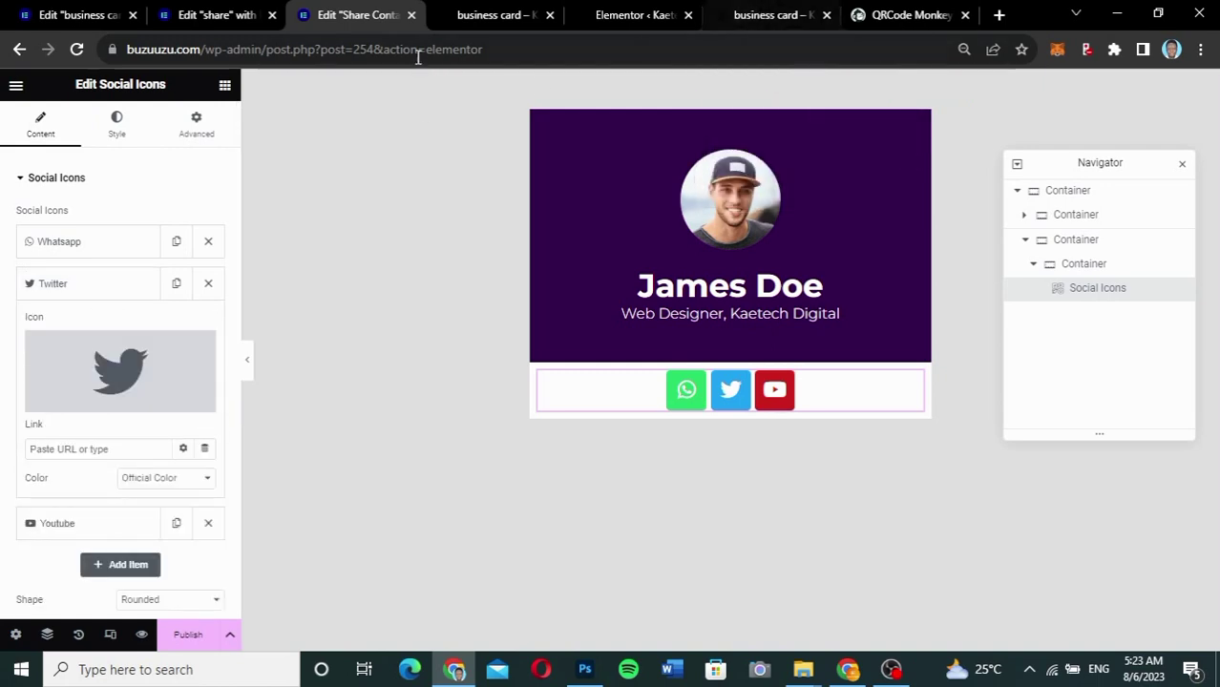
Step: Replace the Twitter icon with the Envelope icon found by filtering All Icons for 'env'
left_click(467, 15)
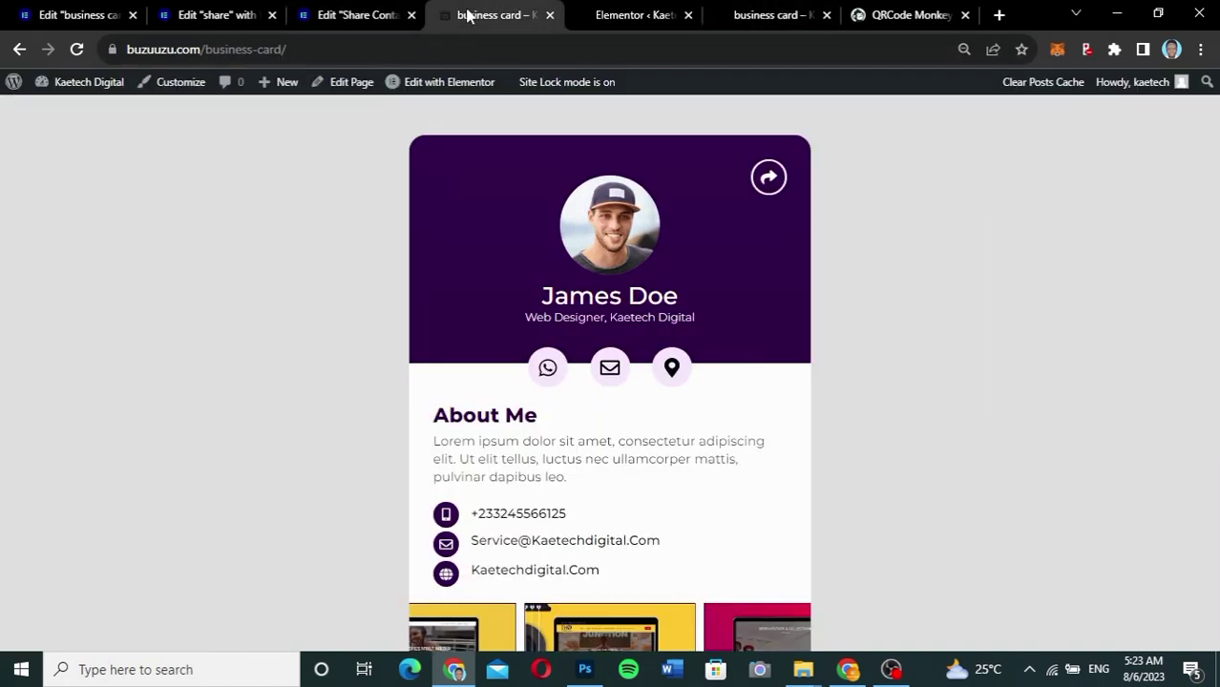
left_click(363, 14)
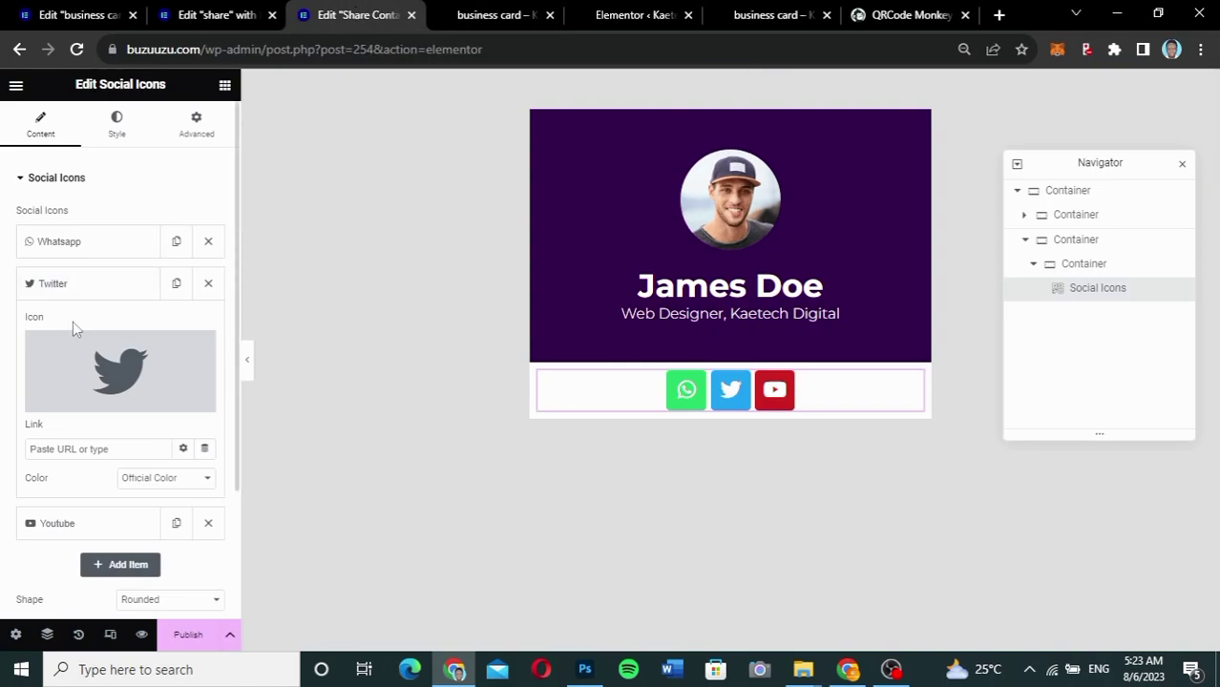
left_click(95, 399)
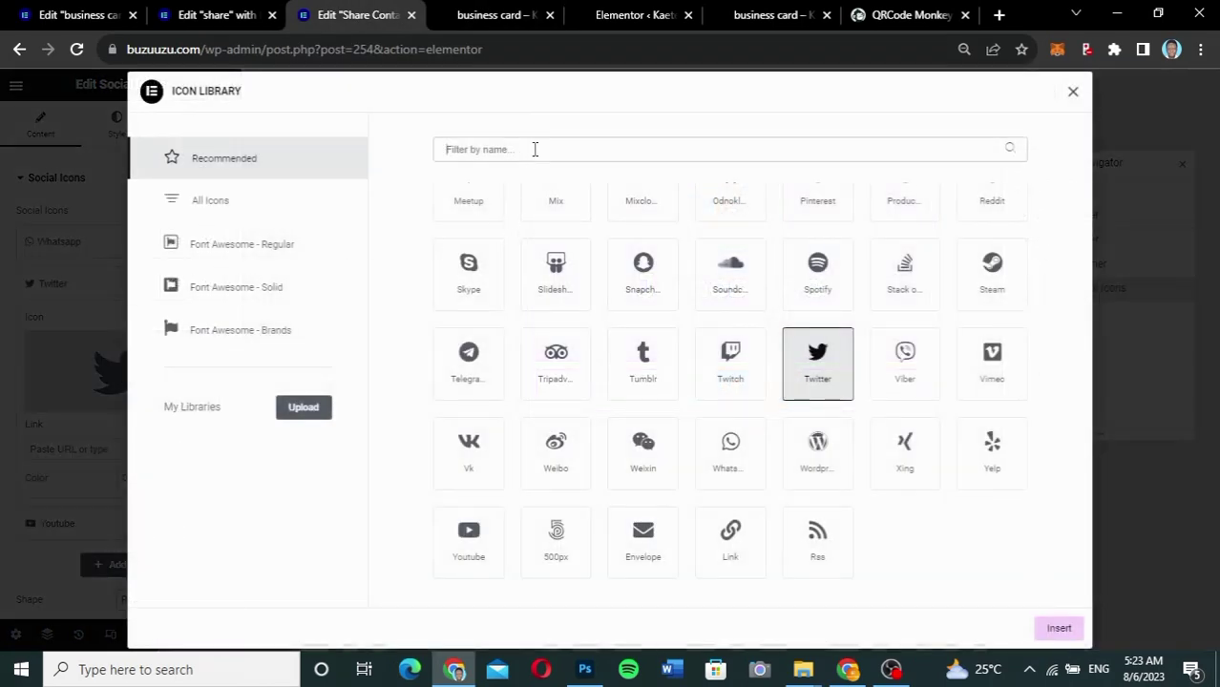
left_click(289, 216)
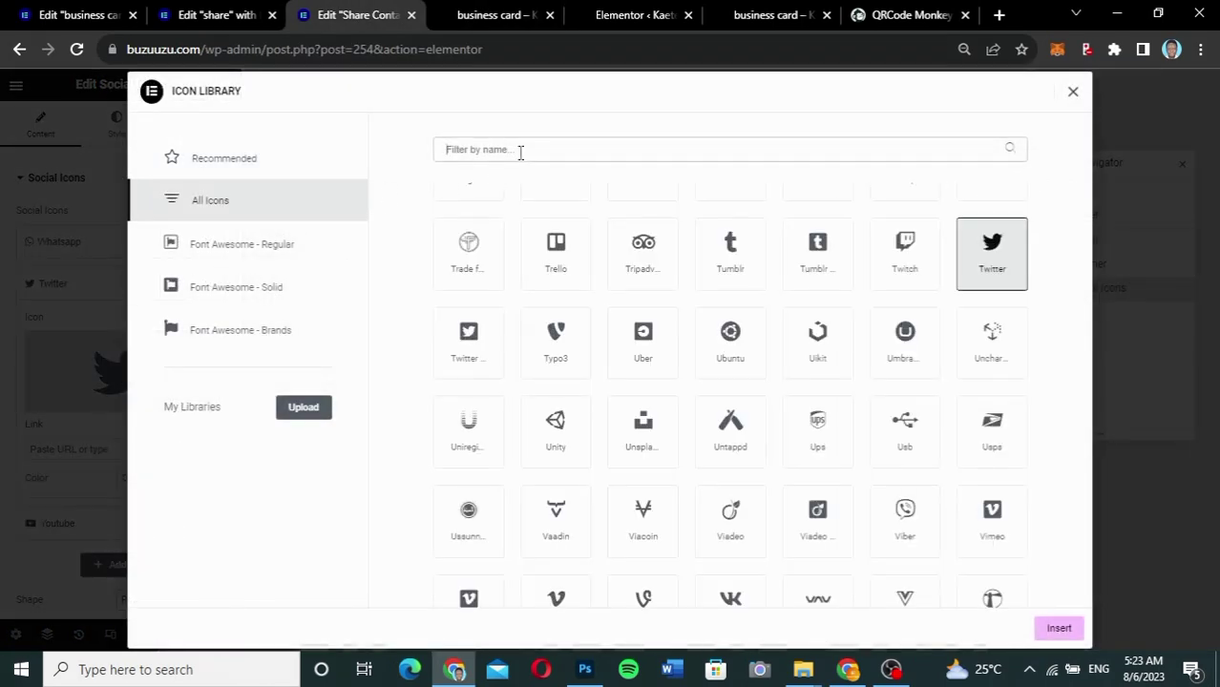
left_click(521, 153)
type("env")
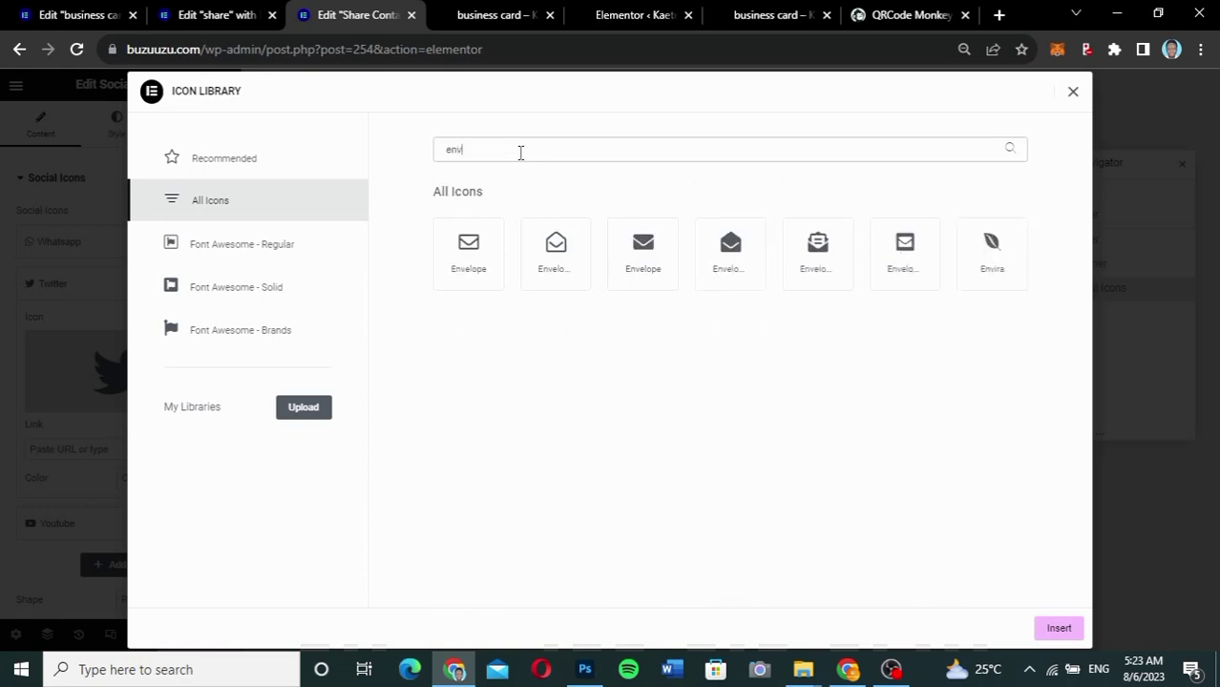
left_click(468, 250)
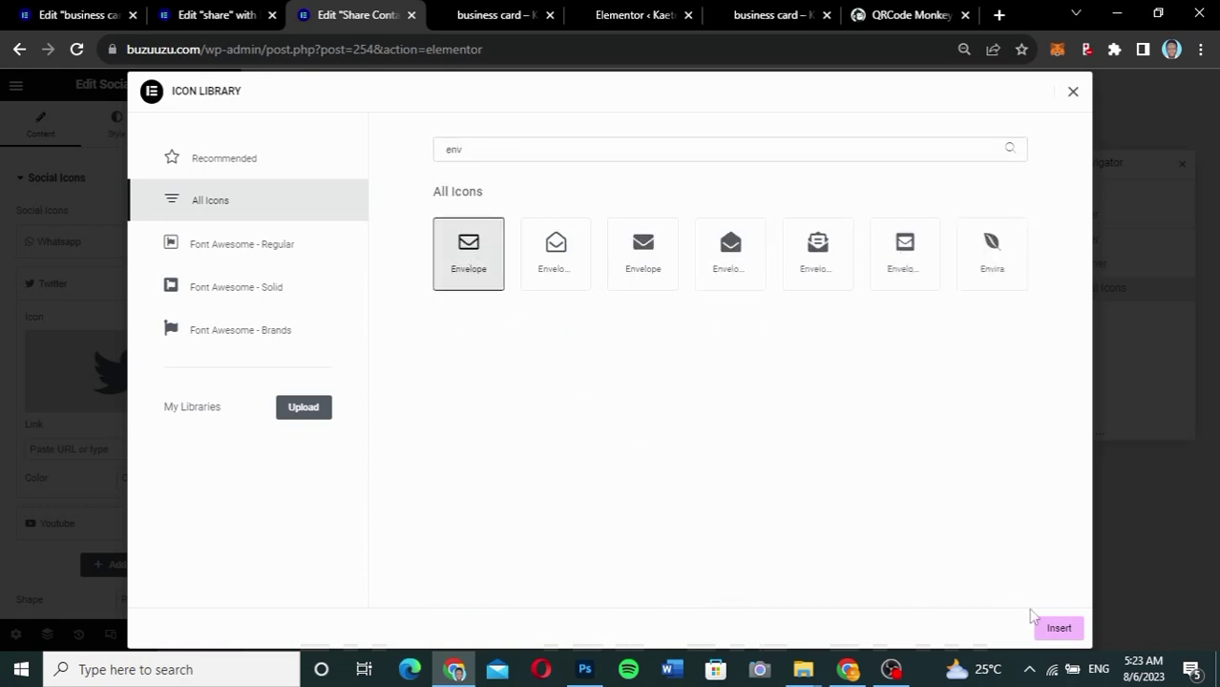
left_click(1053, 628)
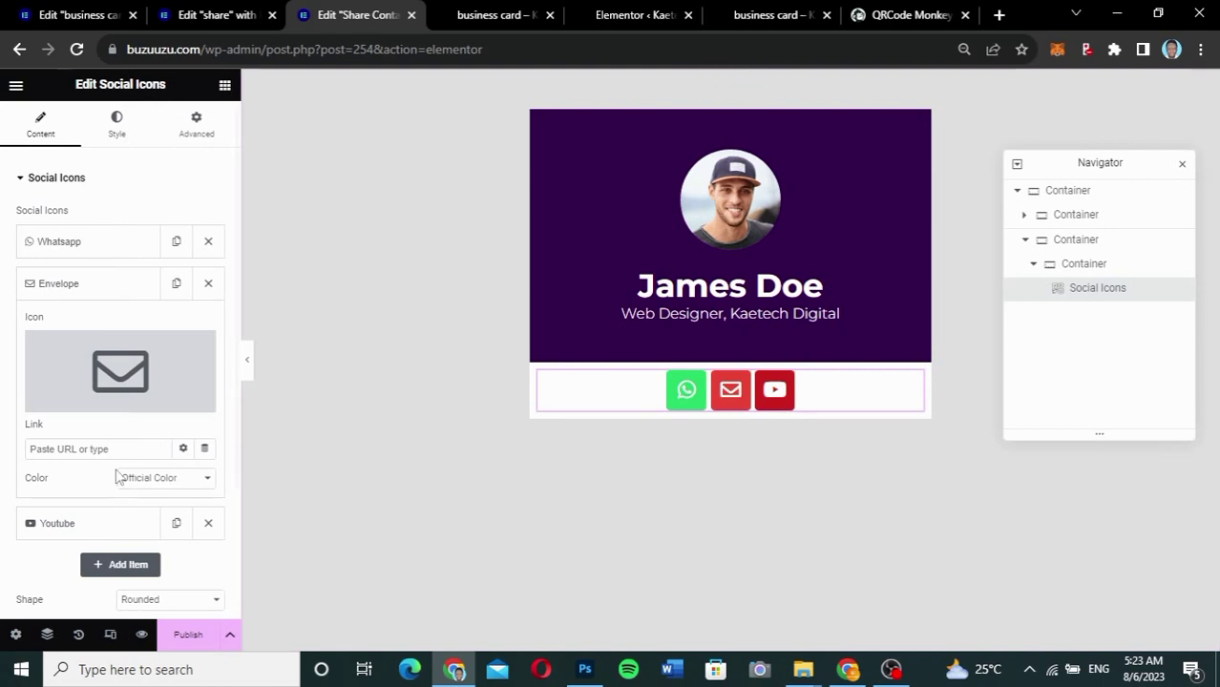
Step: Link the envelope through a Contact URL of type Email with the business email address
left_click(205, 450)
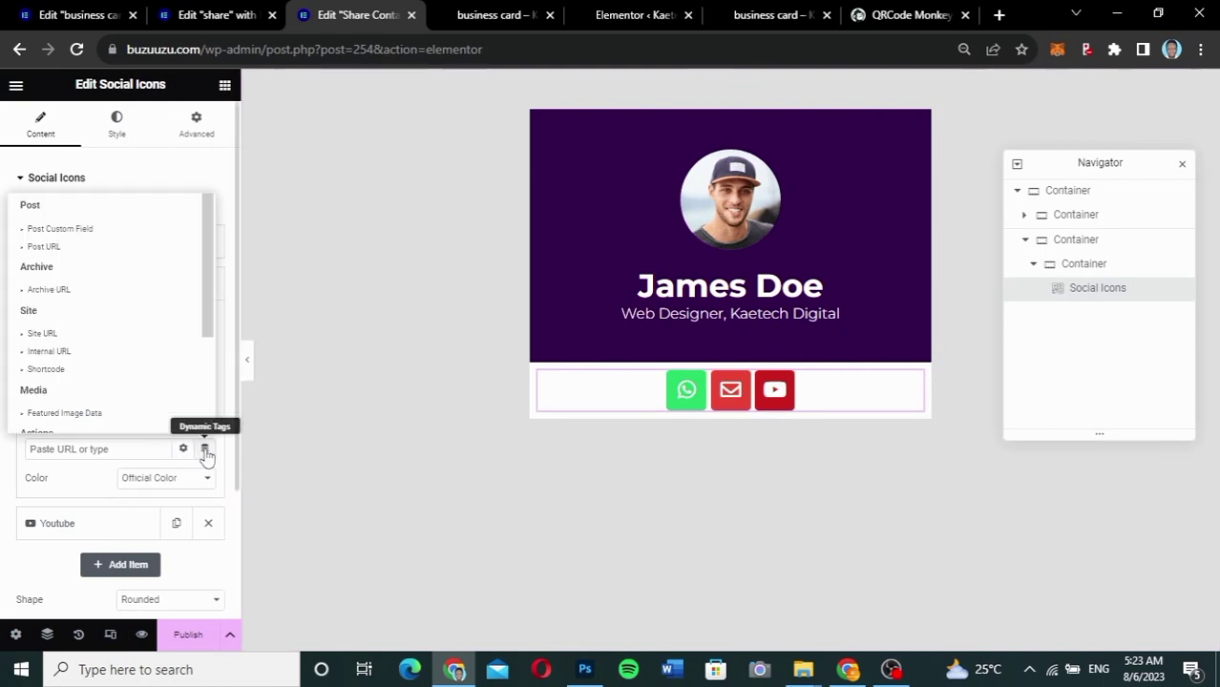
left_click_drag(206, 302, 208, 375)
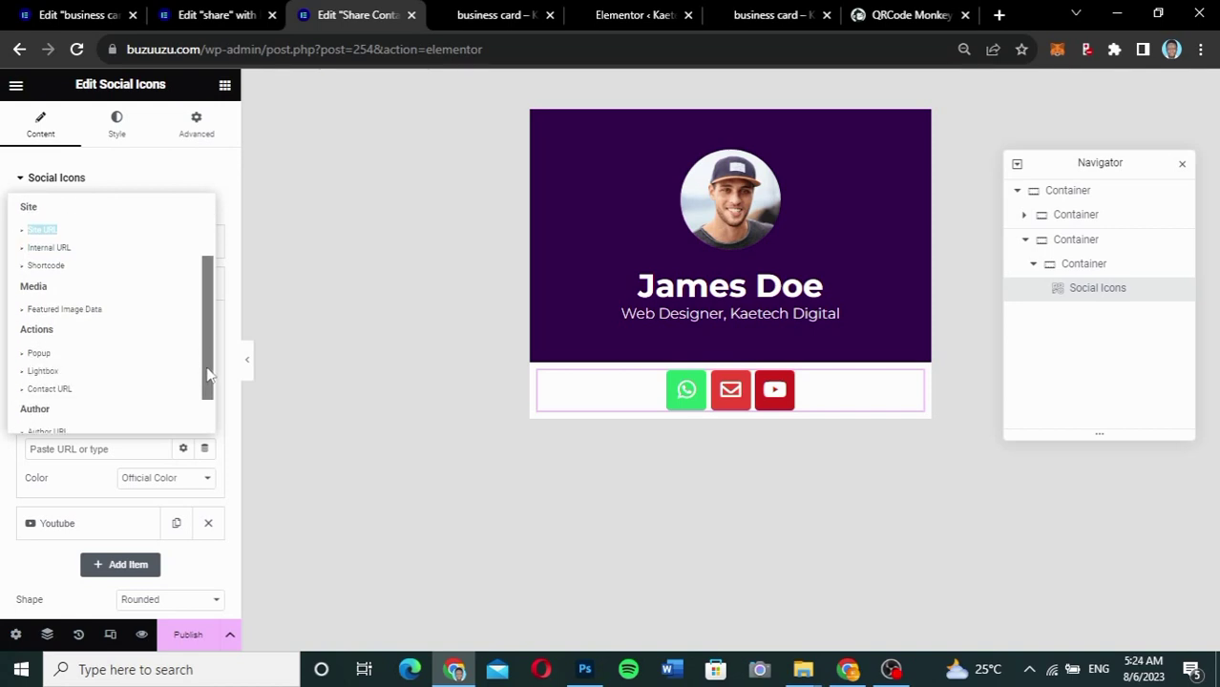
left_click(38, 390)
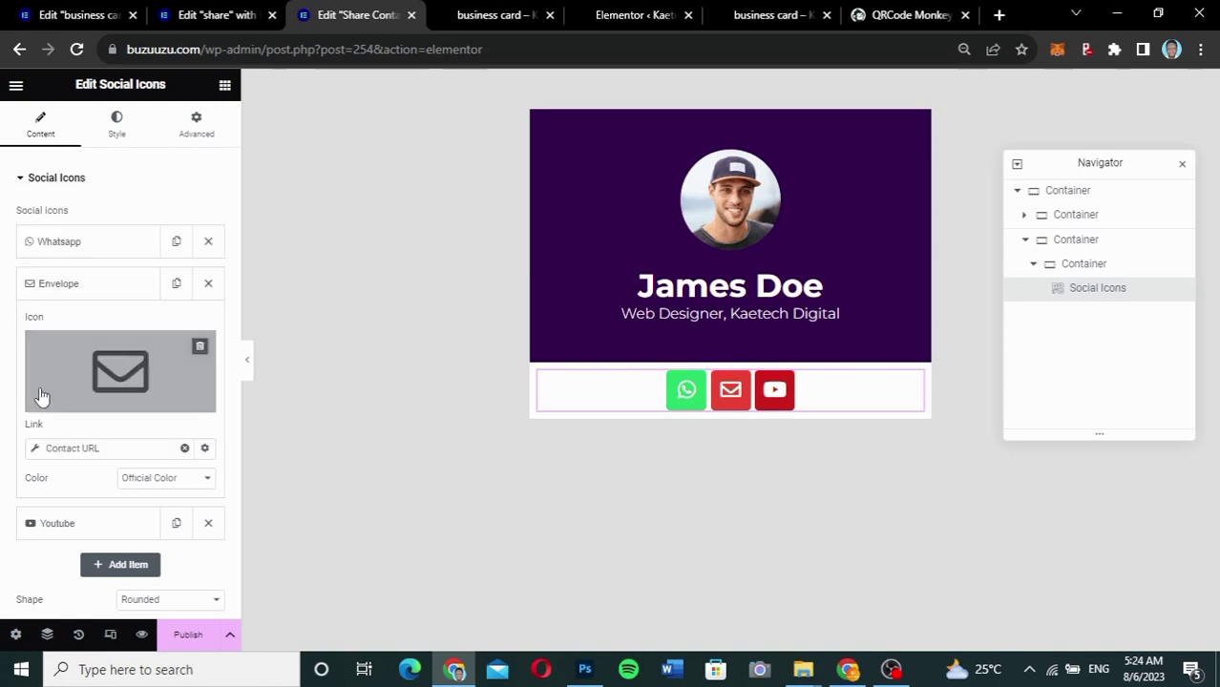
left_click(35, 448)
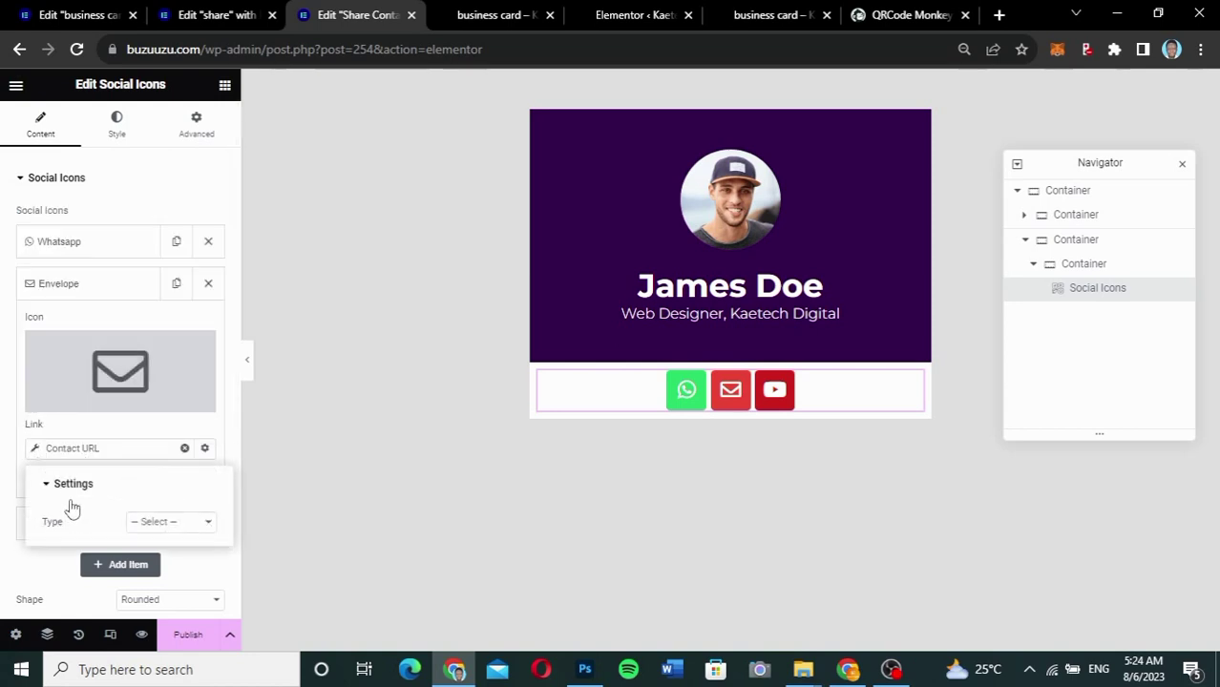
left_click(163, 523)
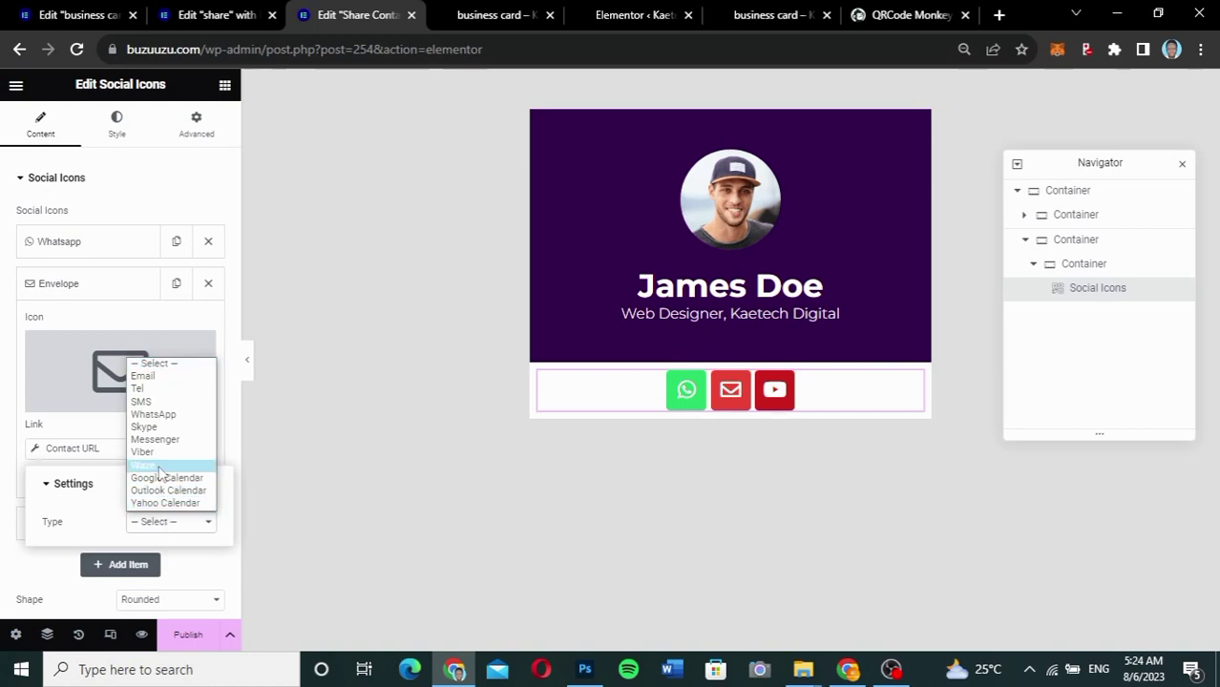
left_click(169, 381)
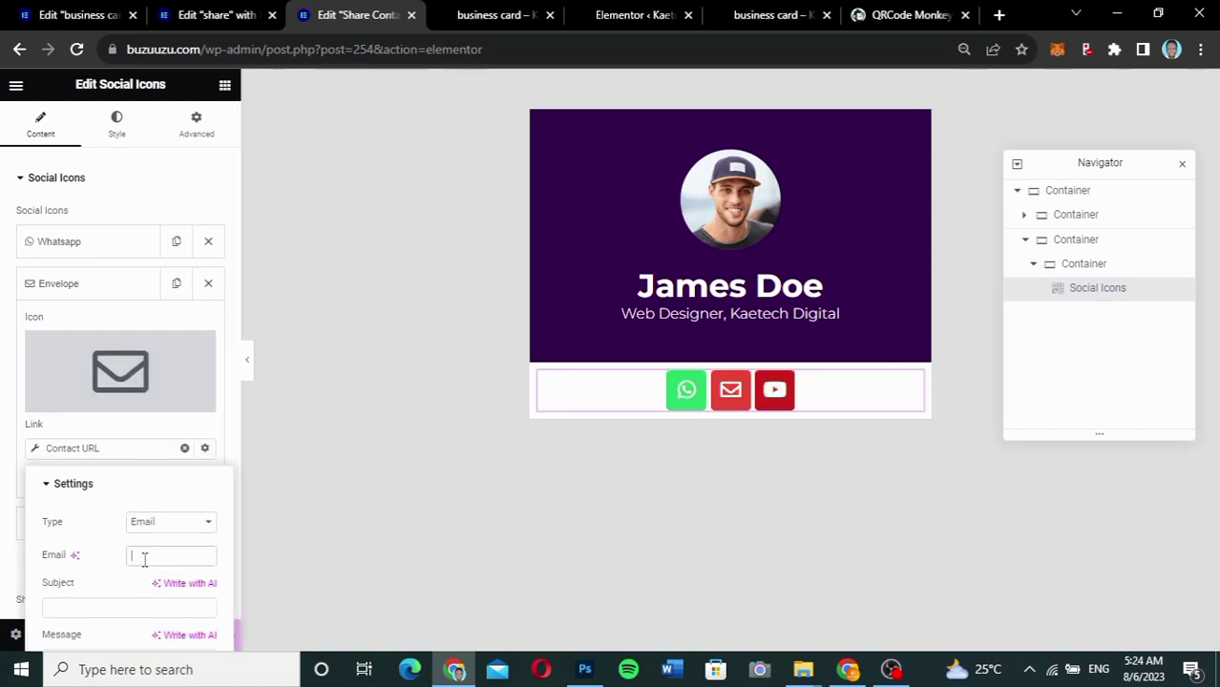
type("sef")
key("Down")
key("Return")
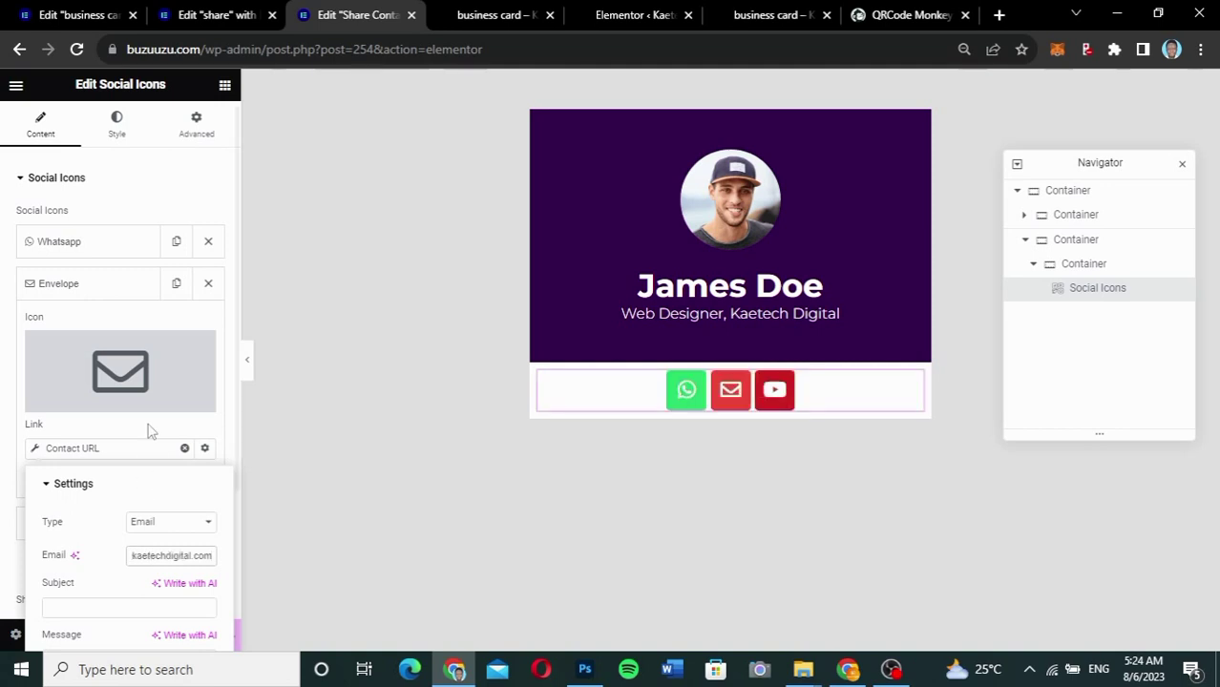
left_click(102, 287)
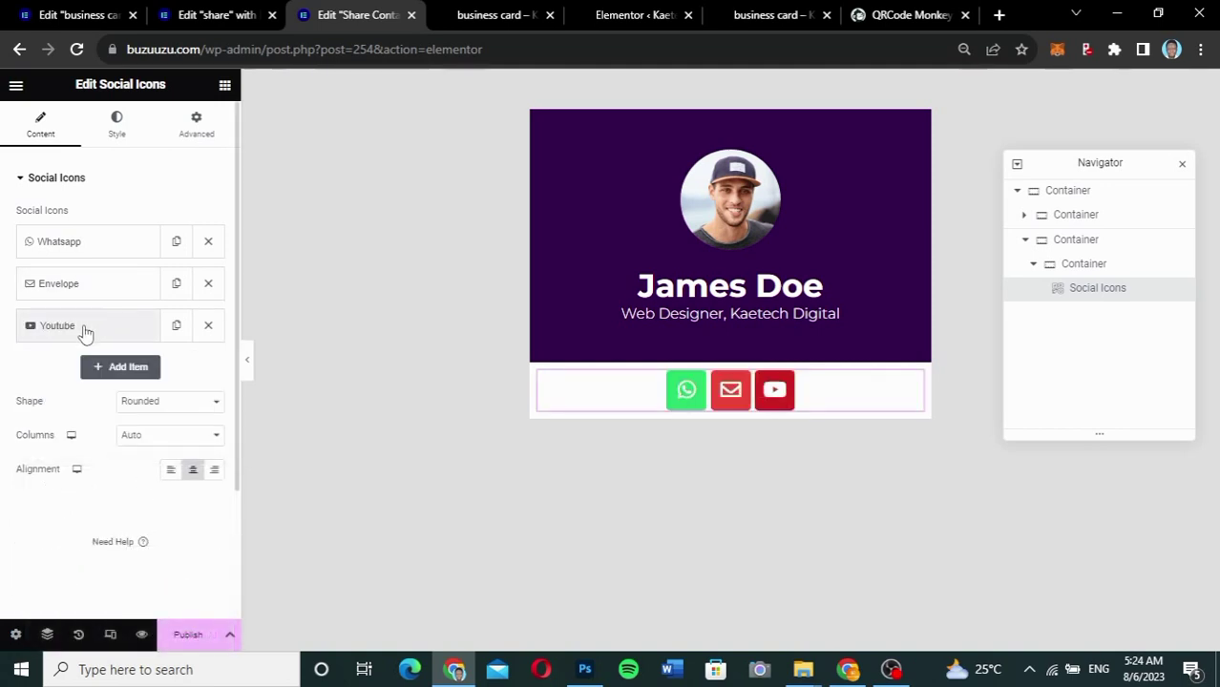
Step: Replace the YouTube icon with the Map Marker Alt icon from All Icons
left_click(84, 332)
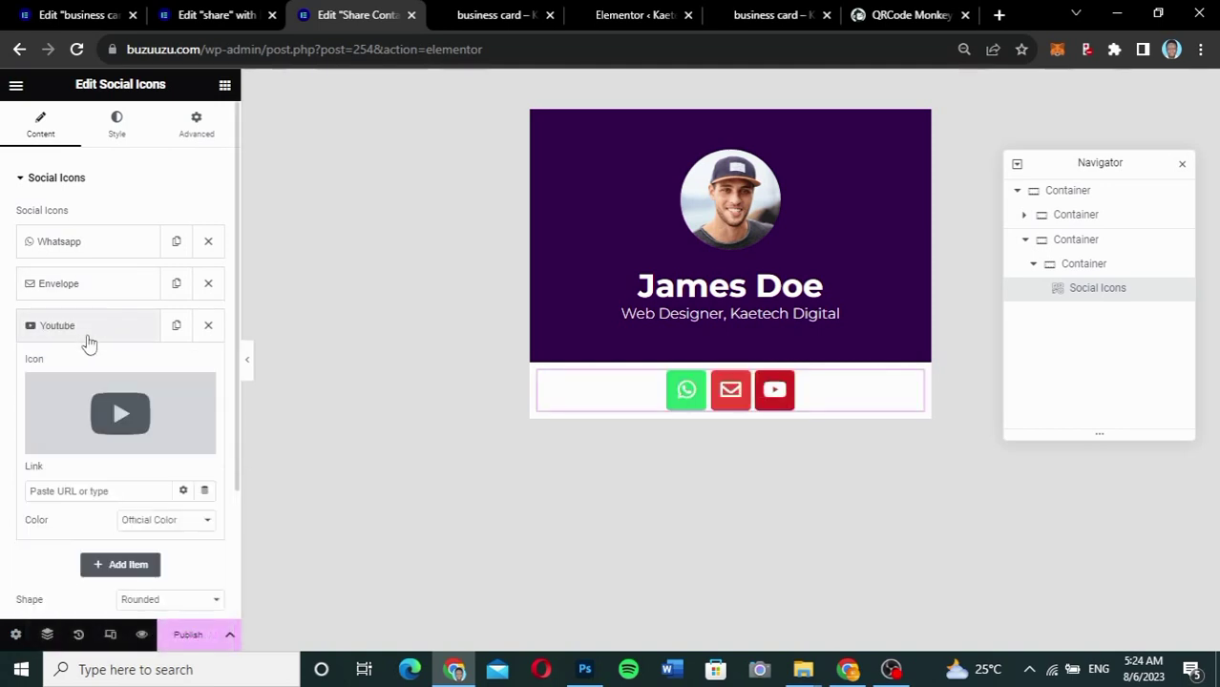
mouse_move(121, 409)
left_click(107, 443)
type("map")
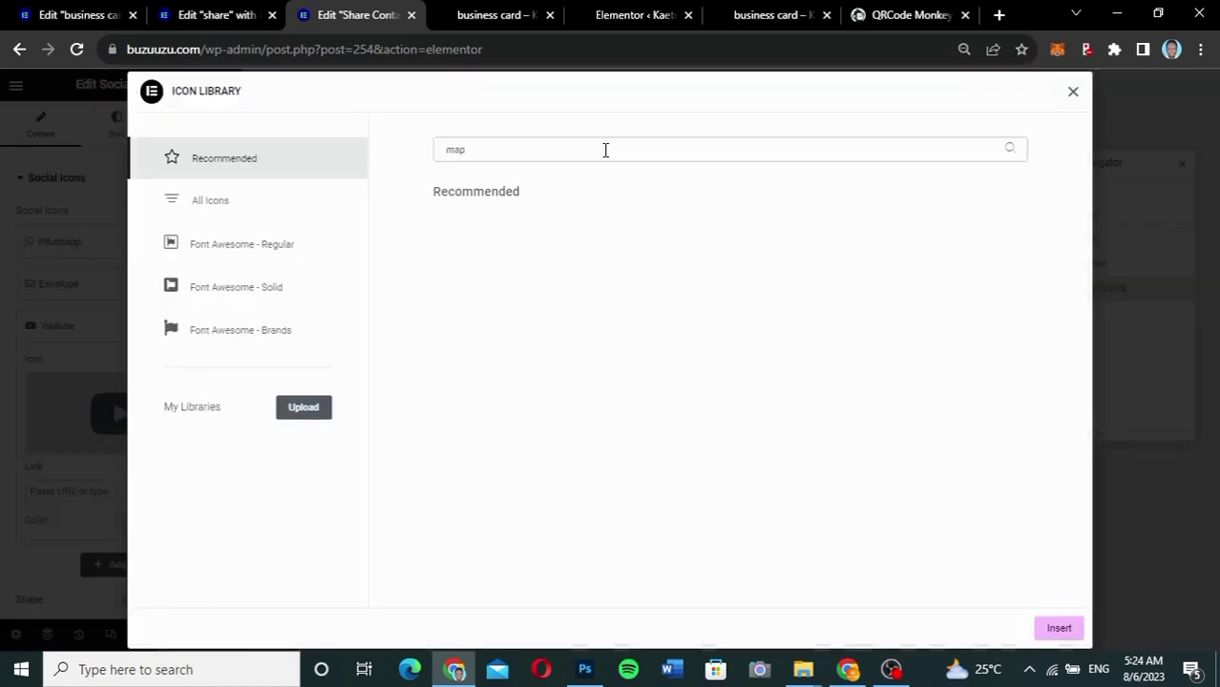
left_click(304, 198)
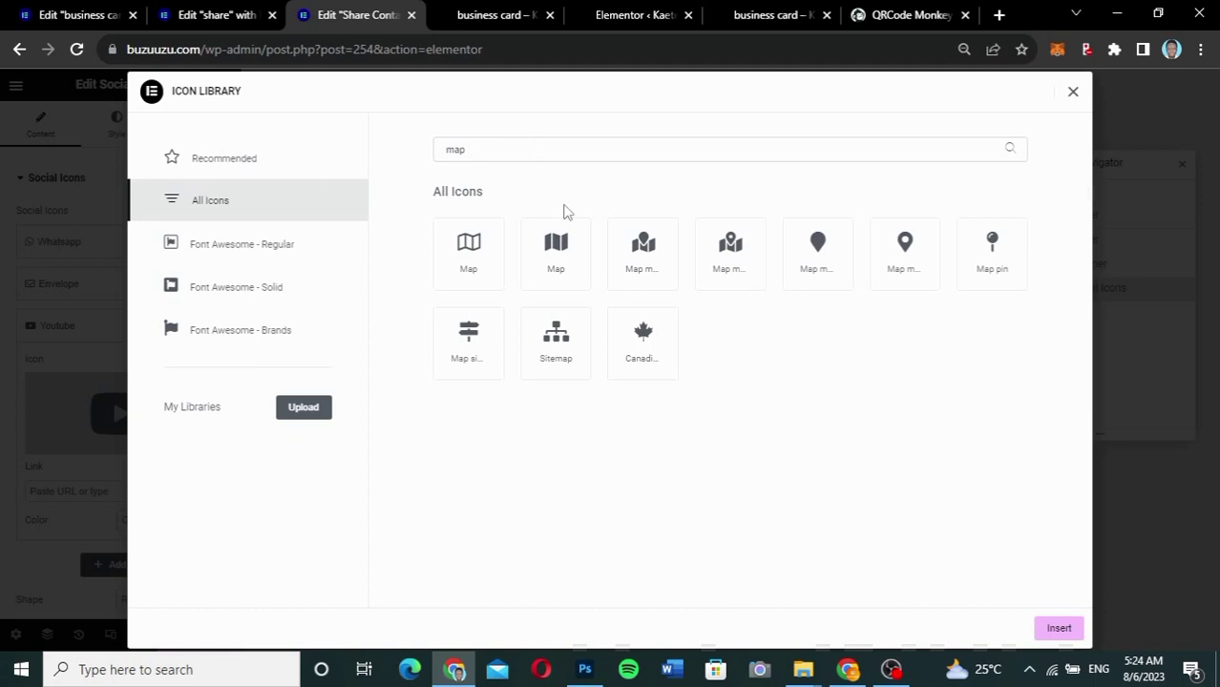
left_click(901, 264)
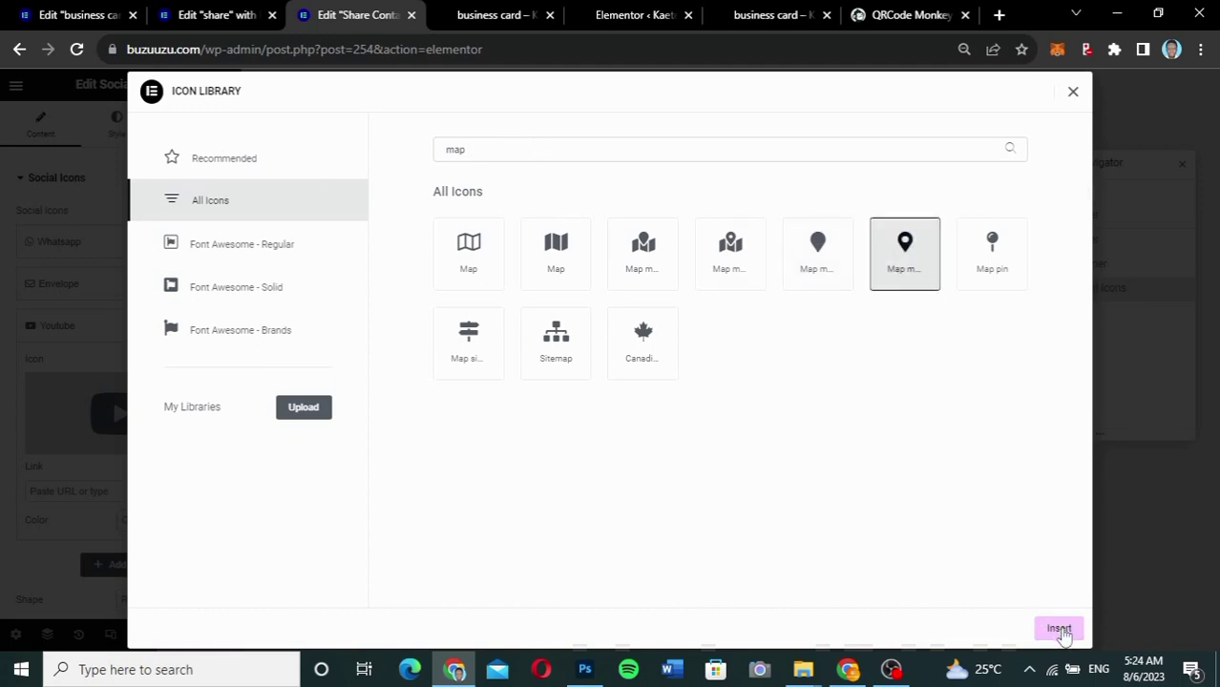
left_click(1060, 629)
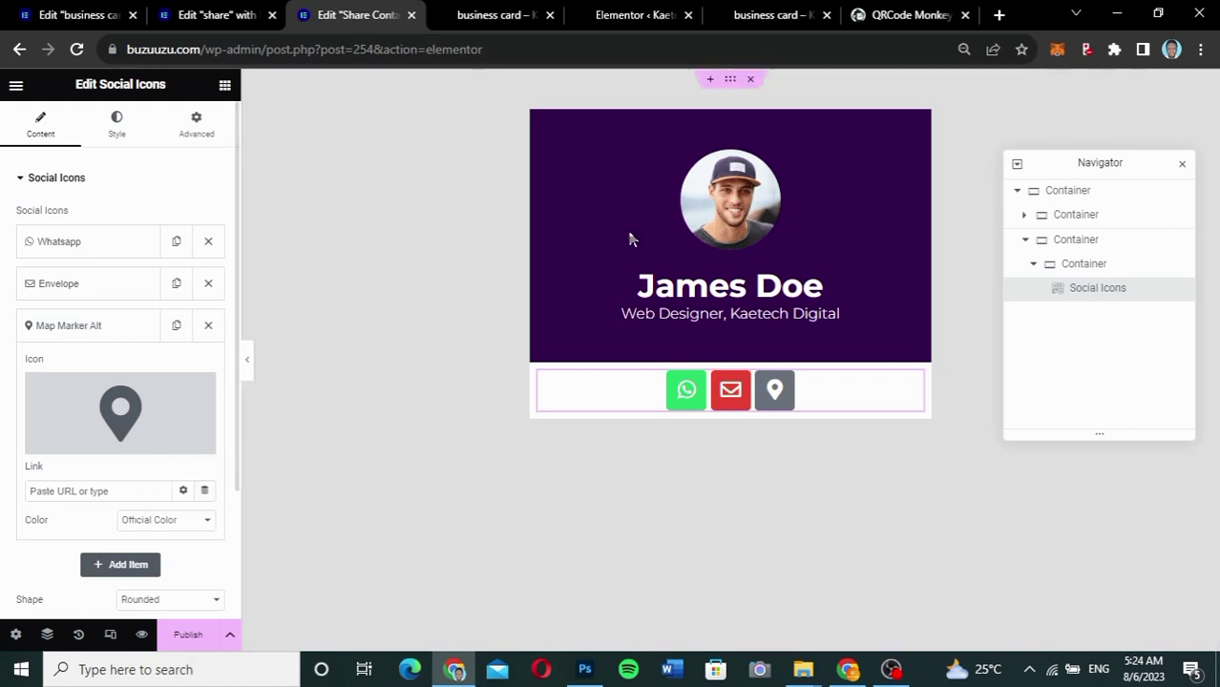
Step: Search 'kaetech digital' in a new tab, open its Google Maps directions and copy the URL
left_click(999, 14)
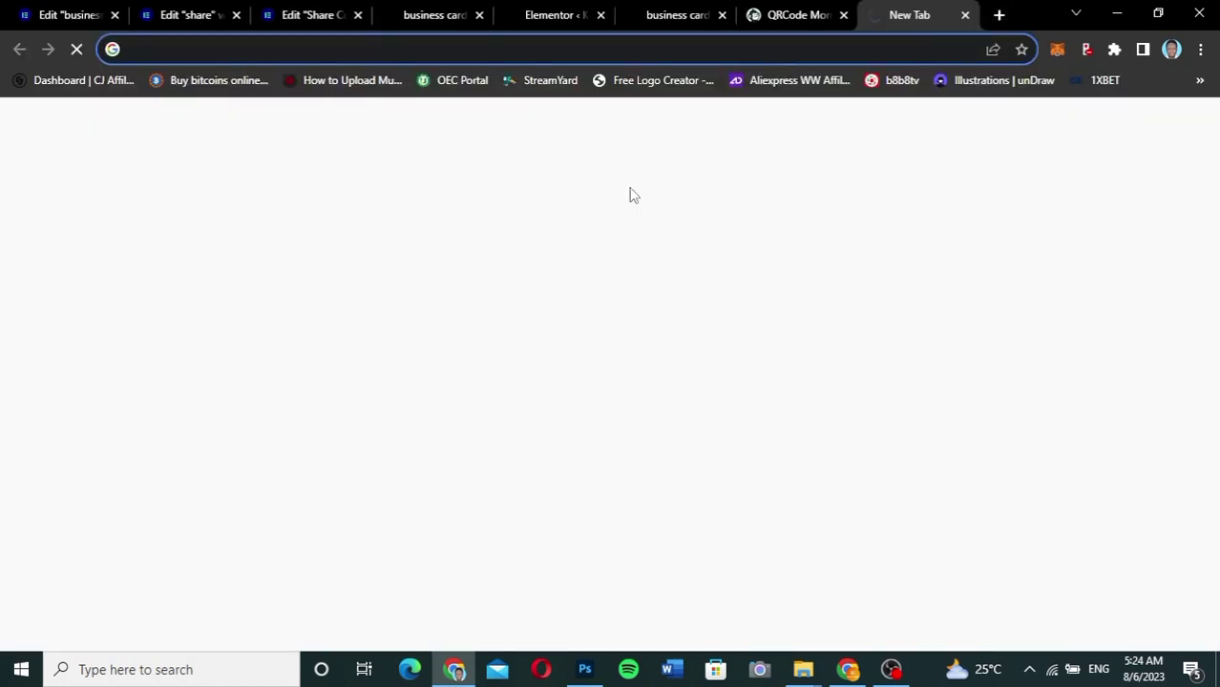
type("kaetec")
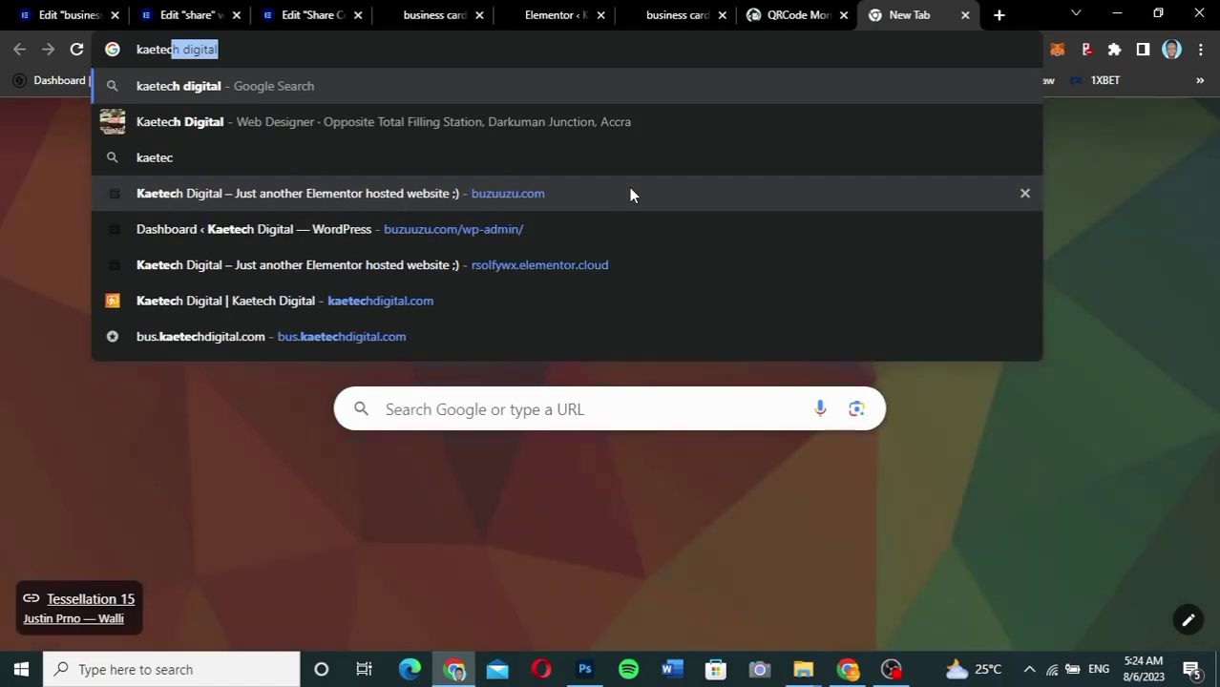
type("h digital")
key("Return")
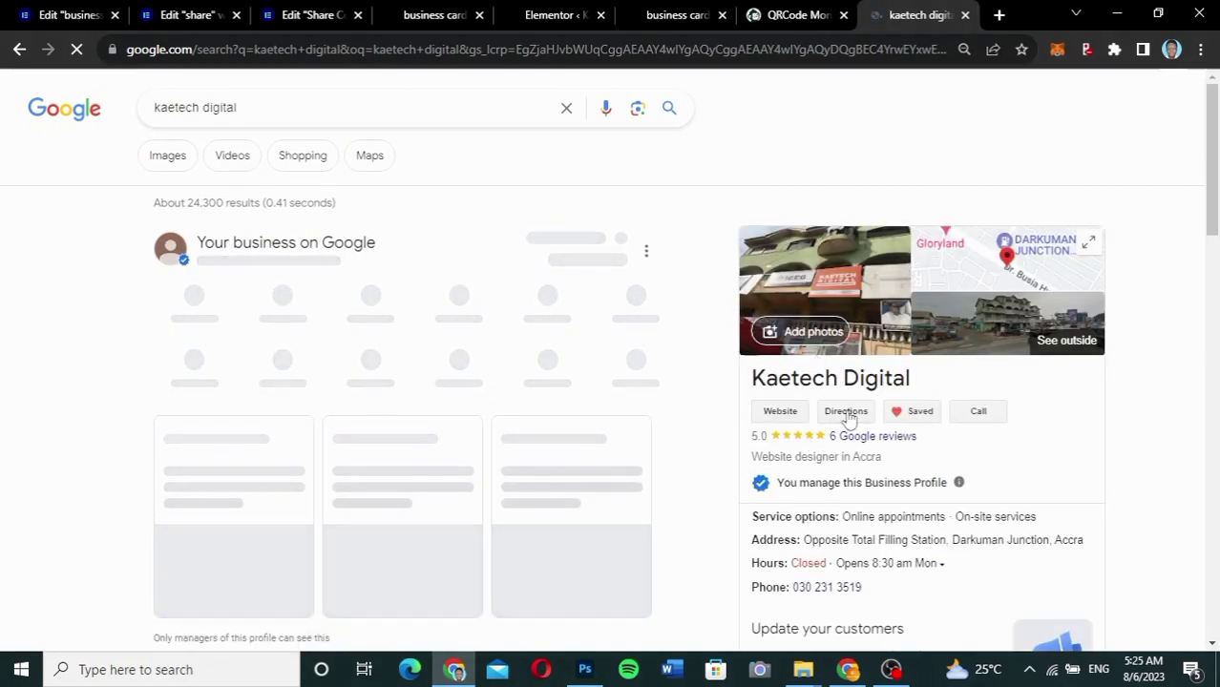
scroll(848, 417, "down", 2)
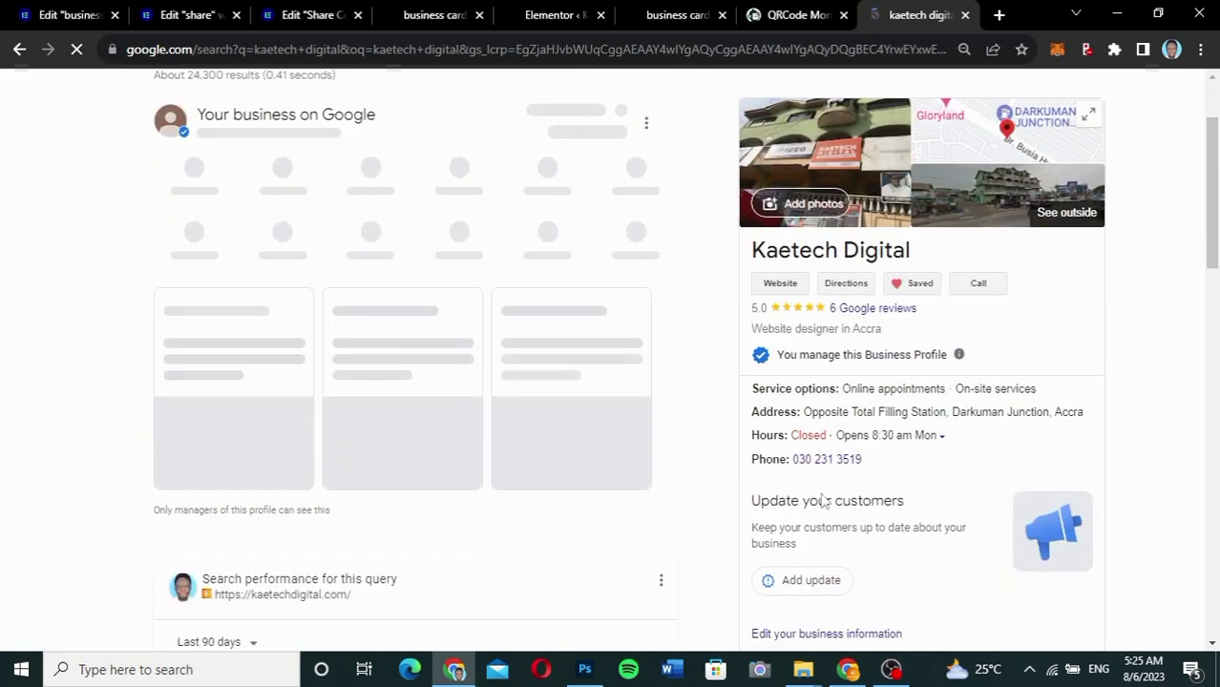
left_click(847, 283)
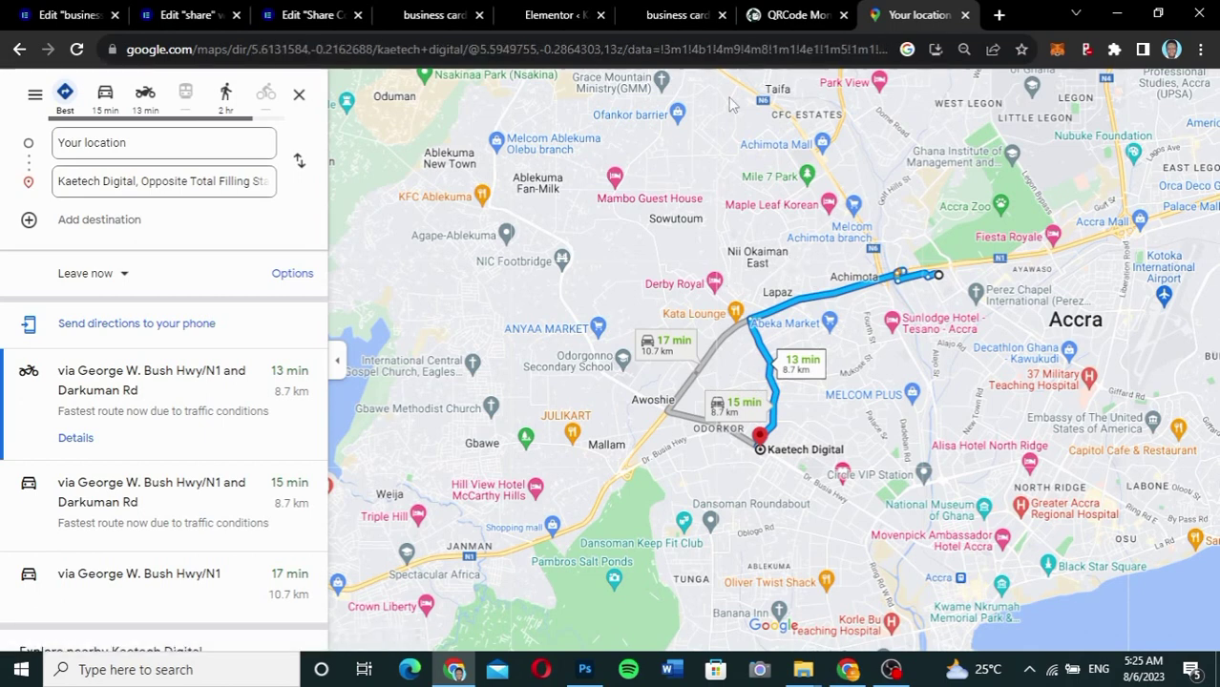
left_click(621, 48)
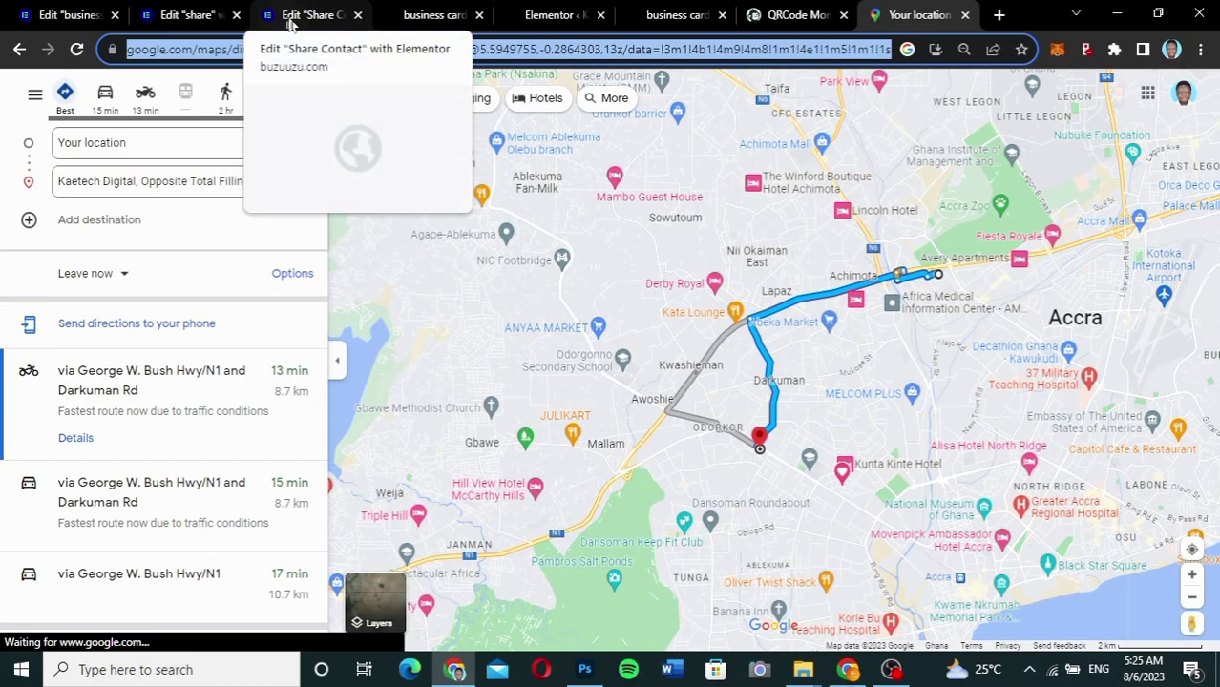
left_click(292, 17)
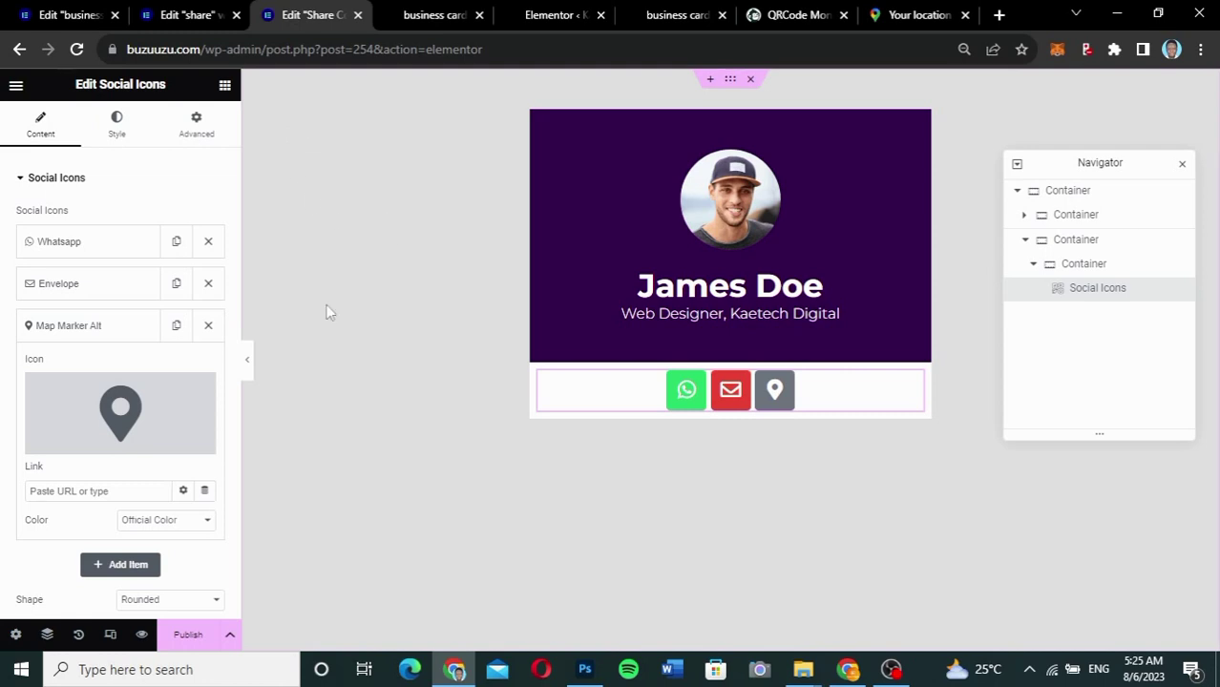
Step: Paste the Maps directions URL as the map marker's link and set the icon shape to Circle
left_click(98, 492)
key("ctrl+v")
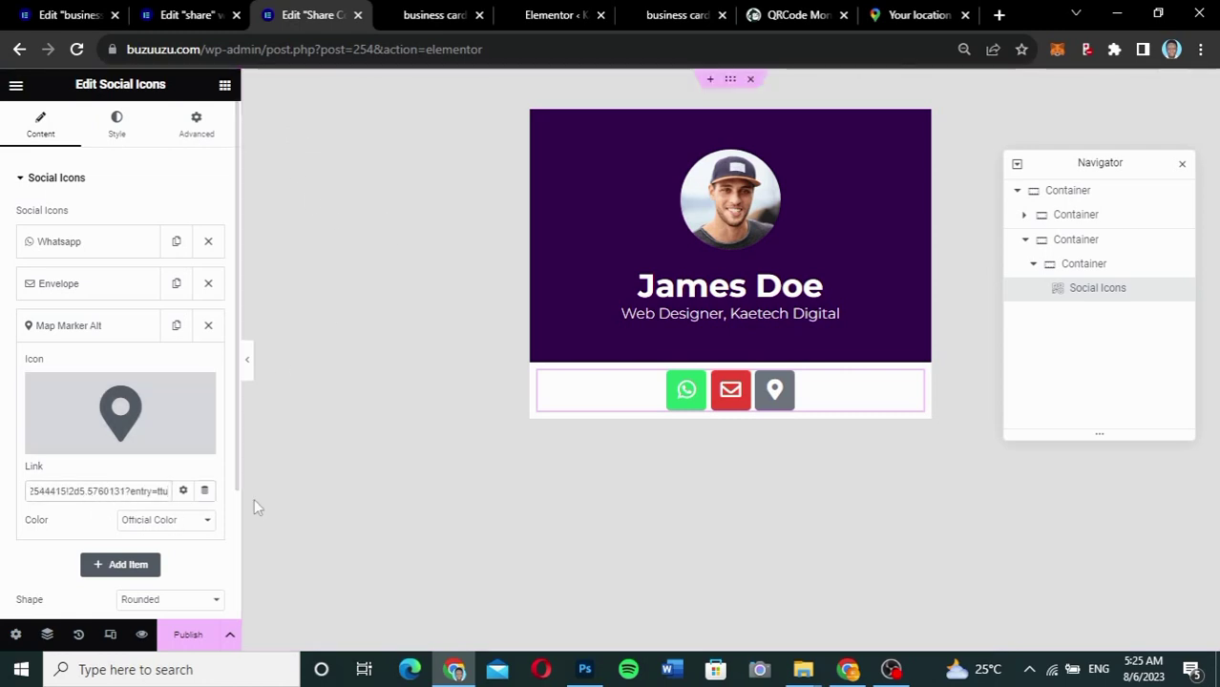
left_click(125, 336)
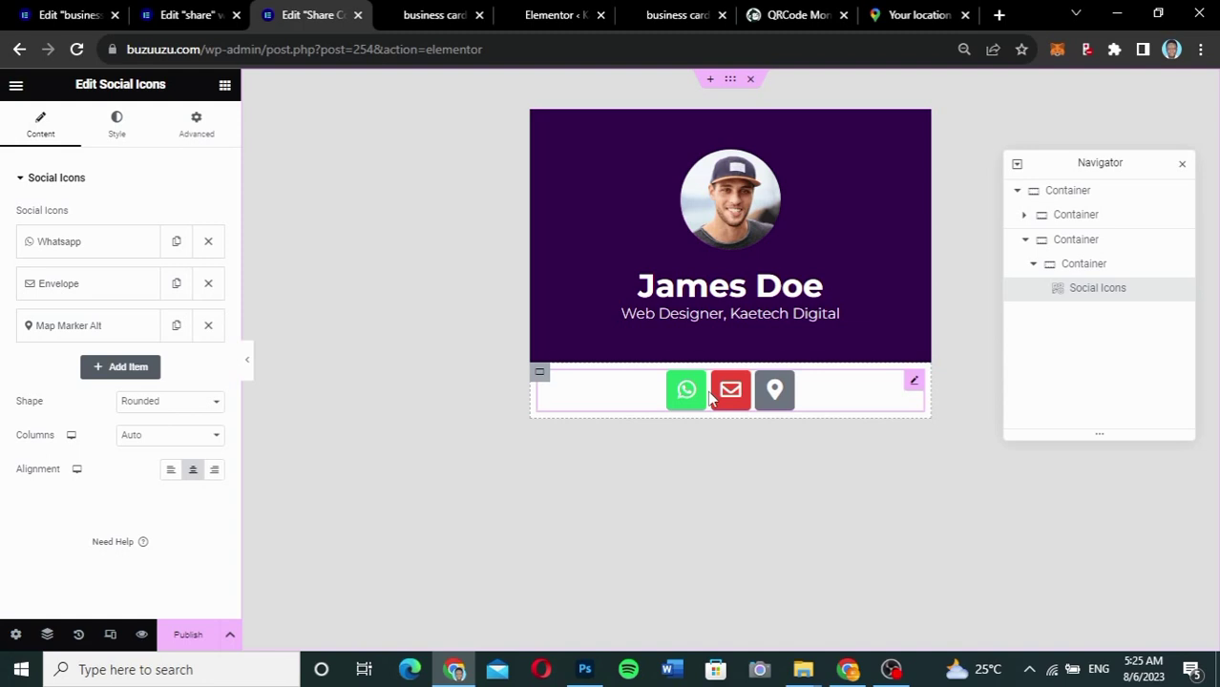
left_click(174, 404)
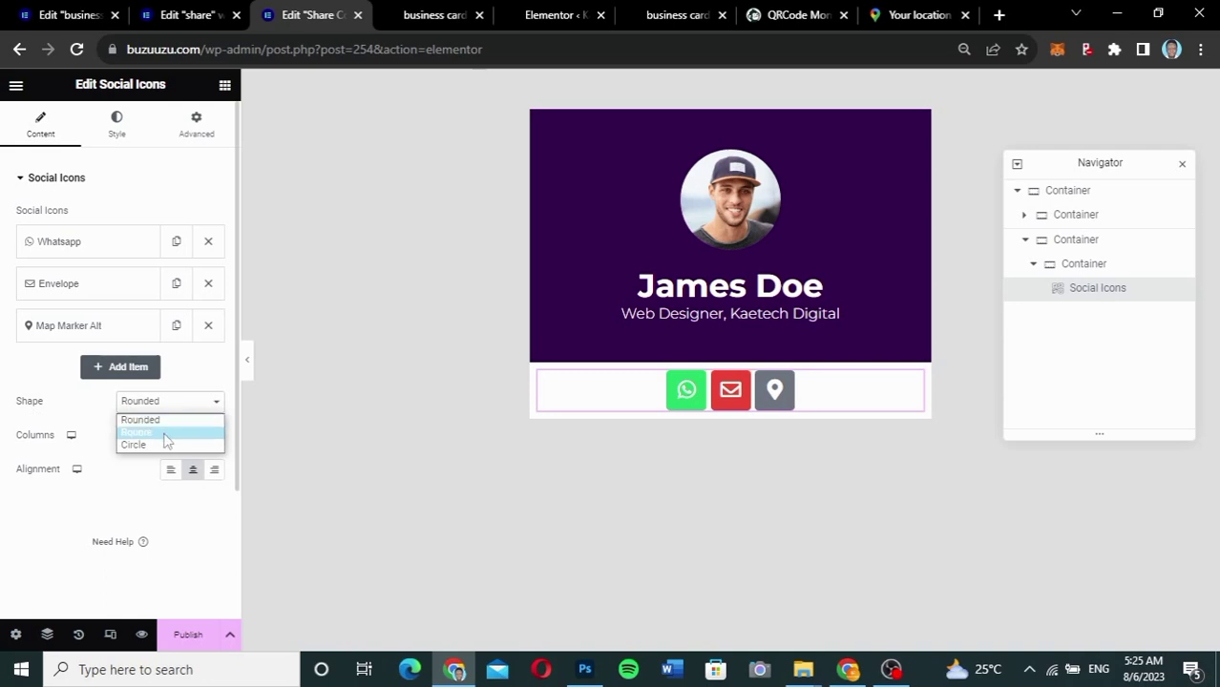
left_click(158, 444)
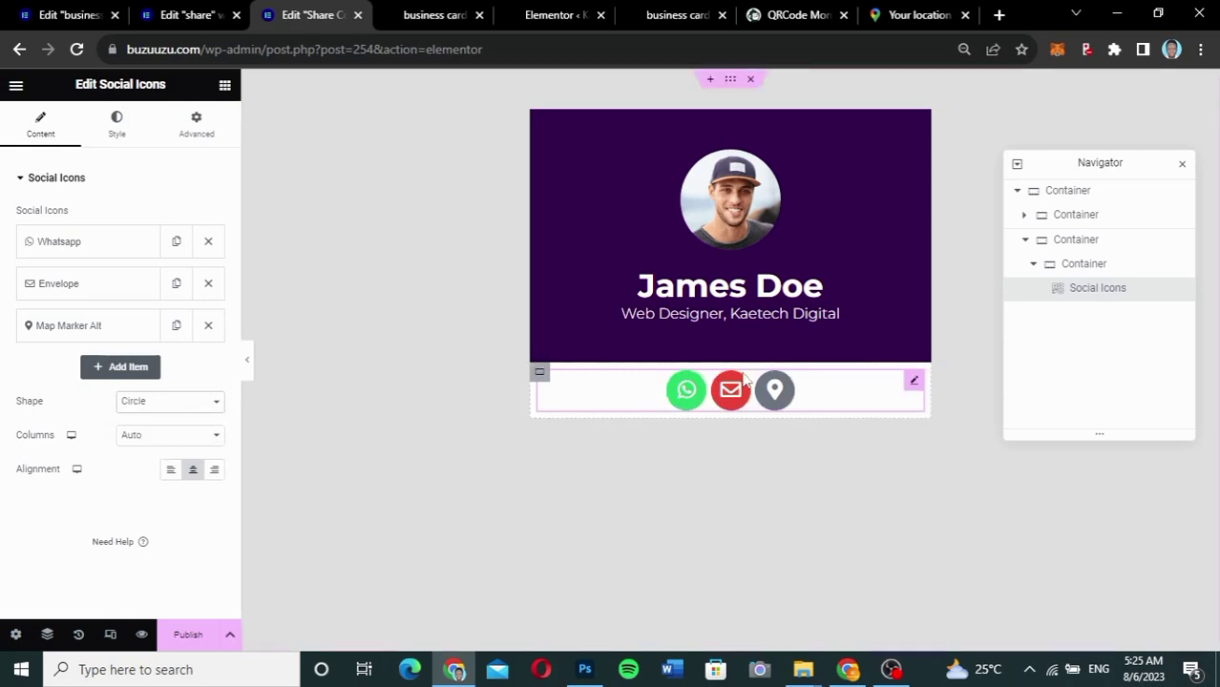
Step: Unlink the margins and set the Social Icons widget's top margin to -38 px
left_click(116, 130)
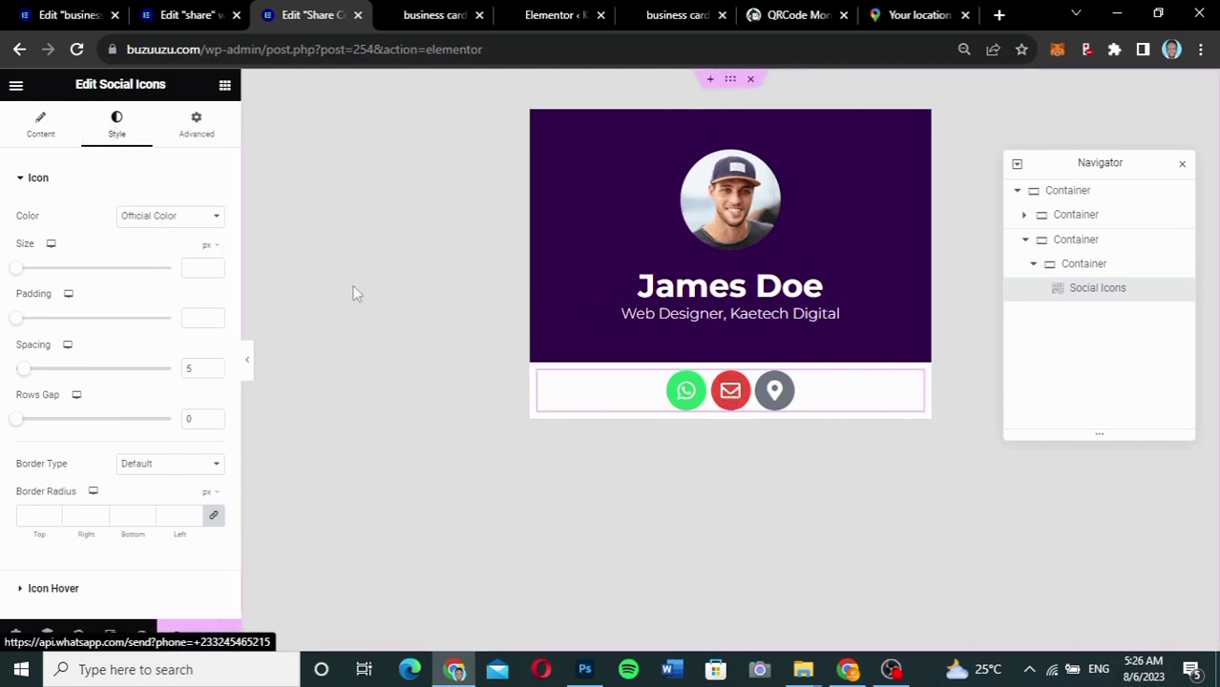
left_click(201, 131)
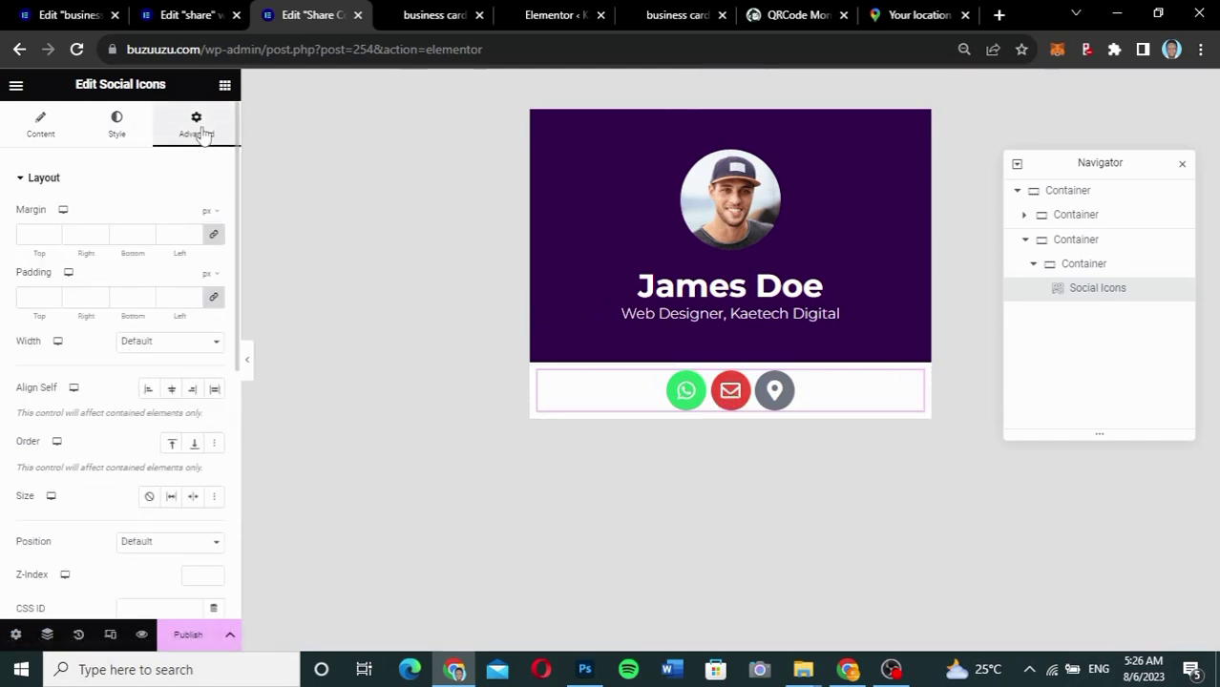
left_click(215, 239)
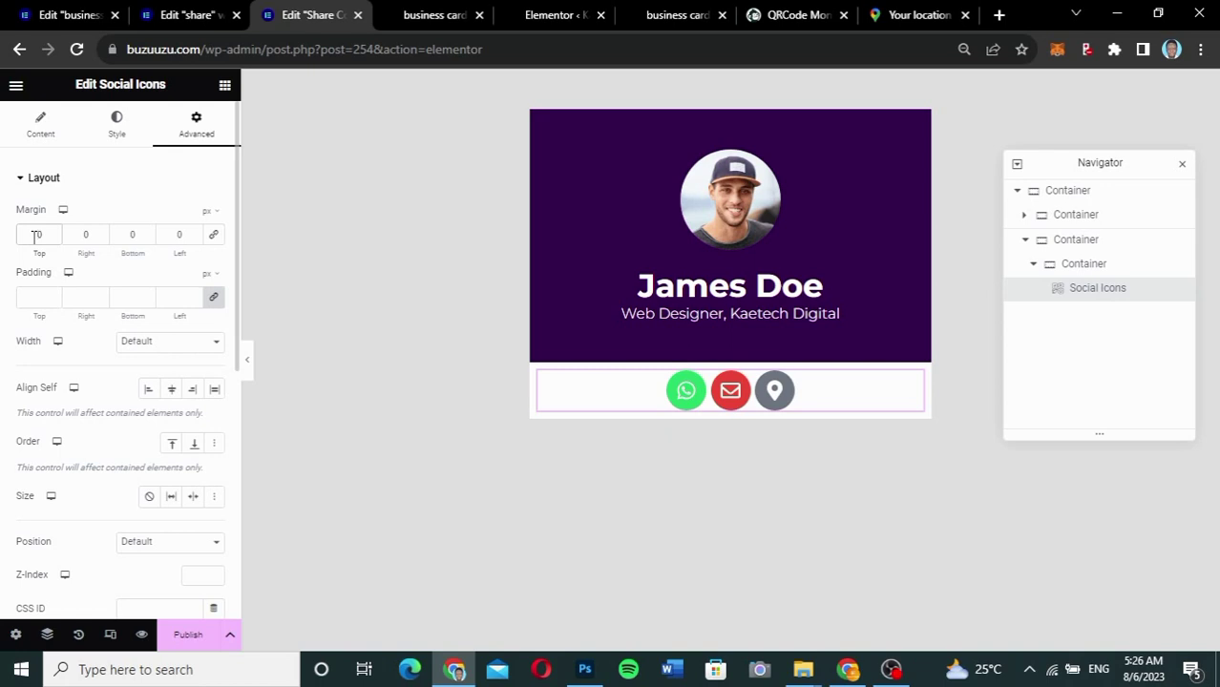
type("-50")
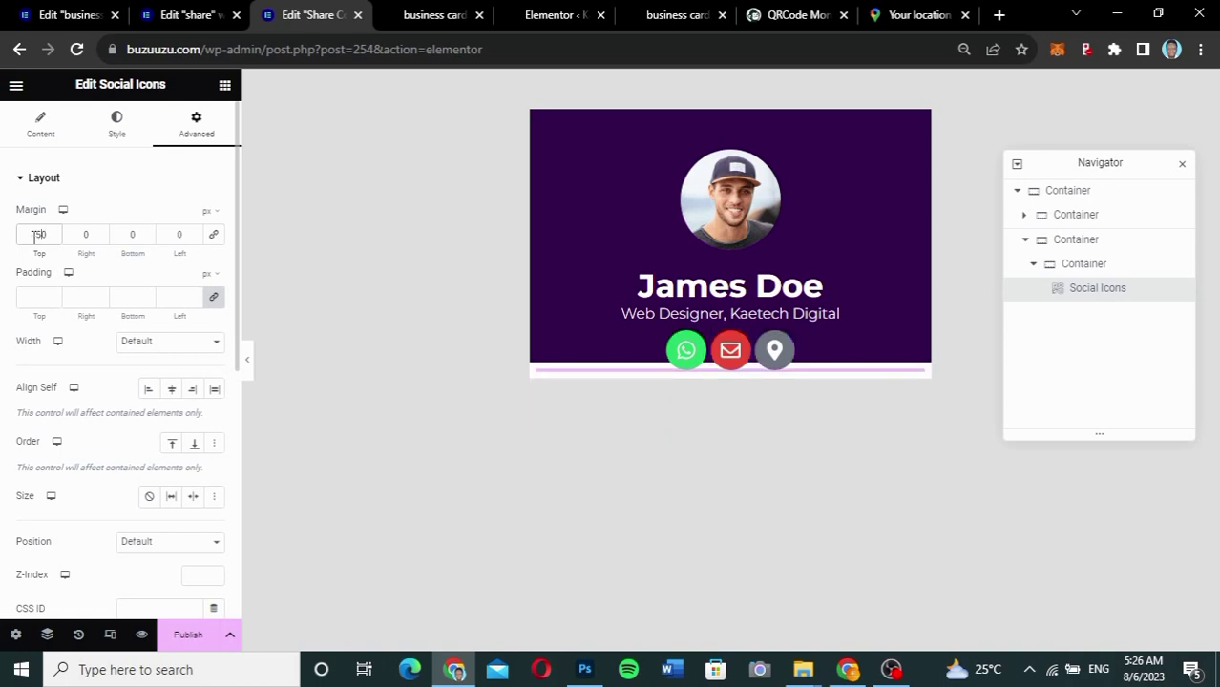
key("ctrl+z")
type("-20")
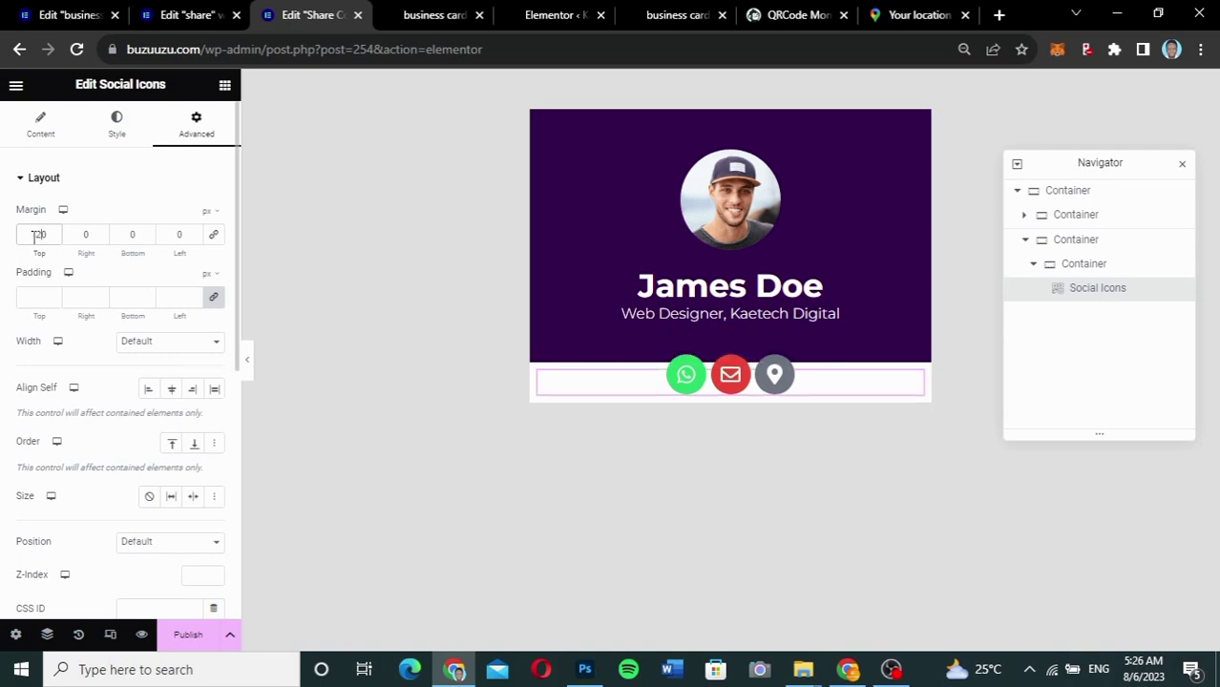
key("BackSpace")
key("BackSpace")
type("30")
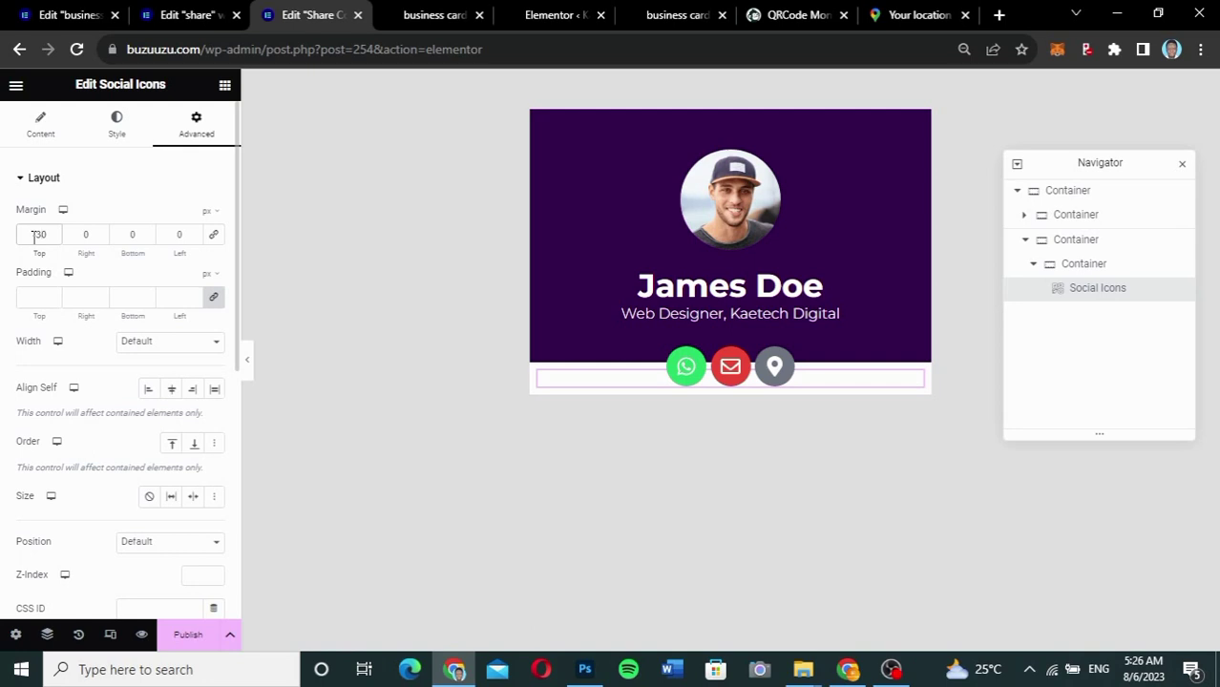
key("BackSpace")
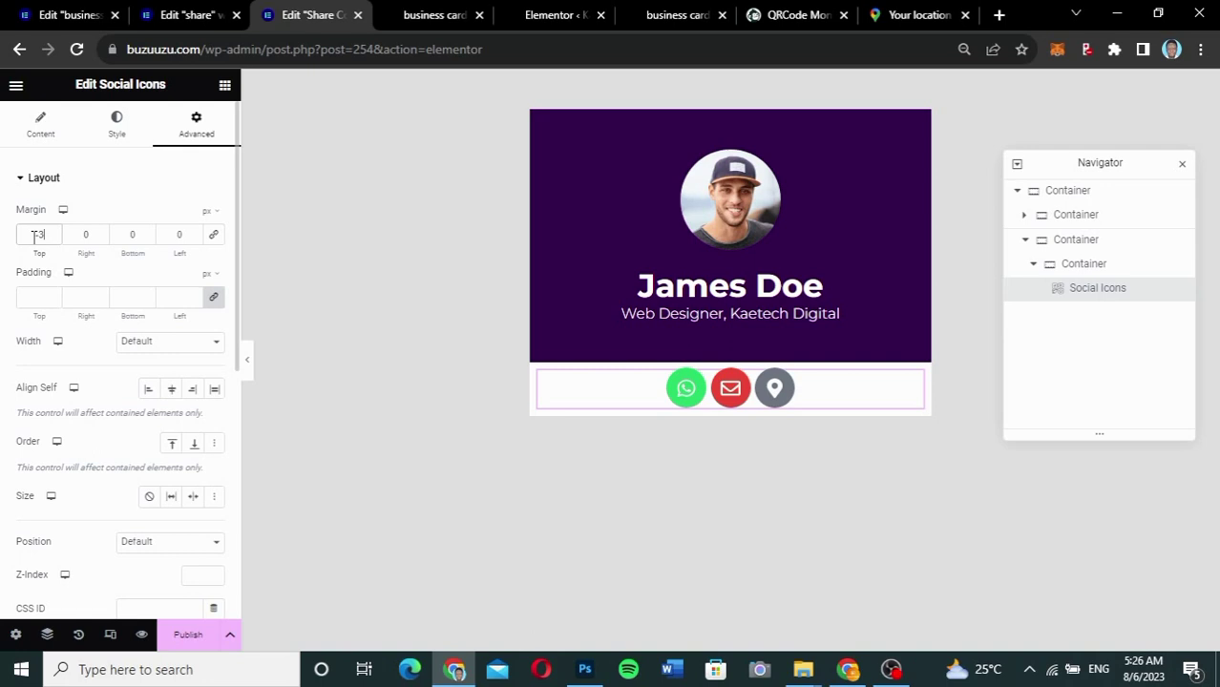
type("8")
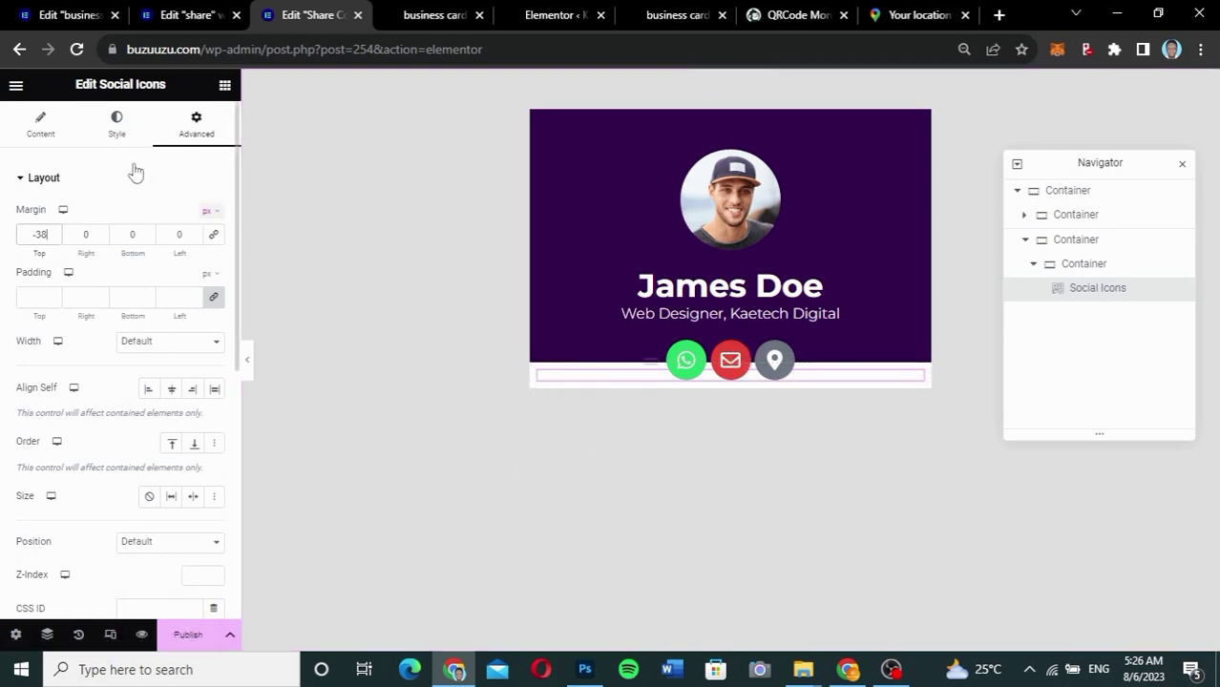
Step: Switch the icon colour to Custom with a light lavender primary colour
left_click(117, 125)
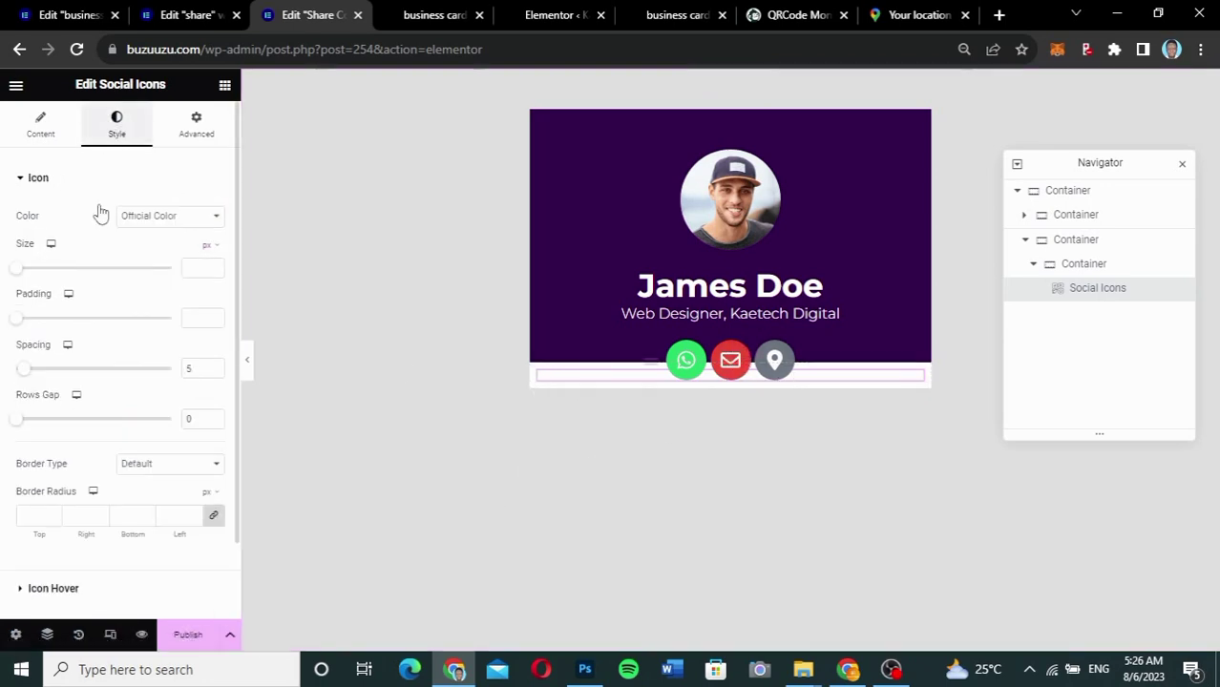
left_click(155, 218)
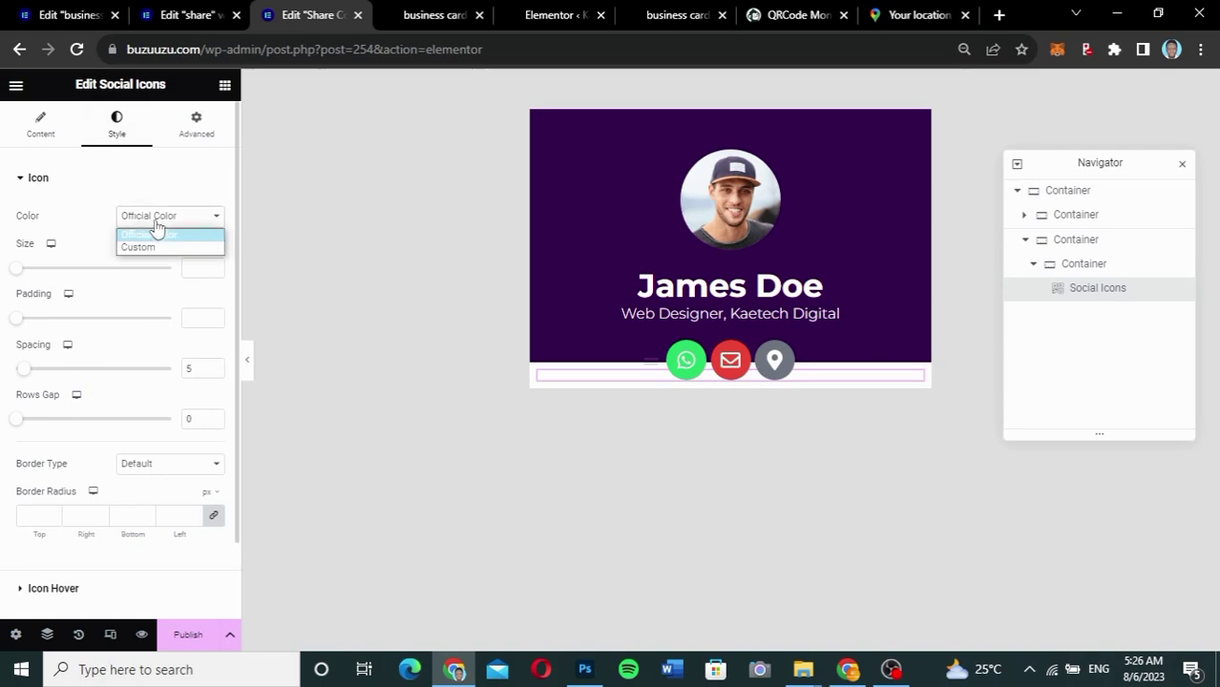
left_click(154, 249)
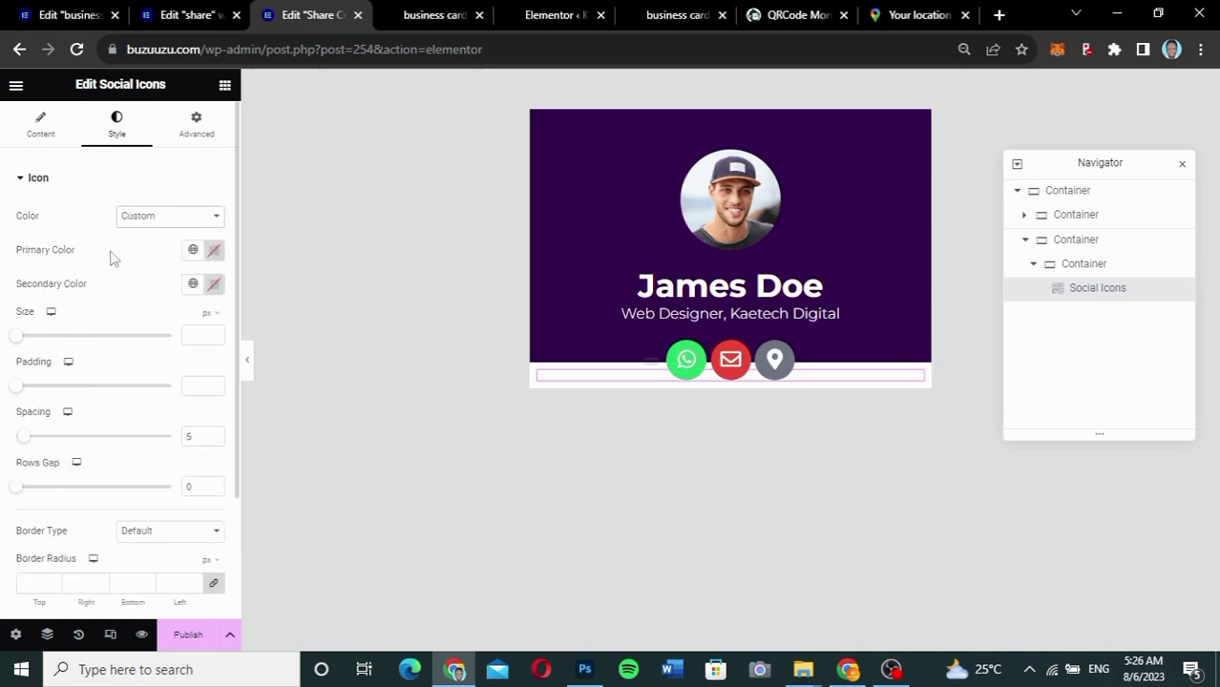
left_click(214, 251)
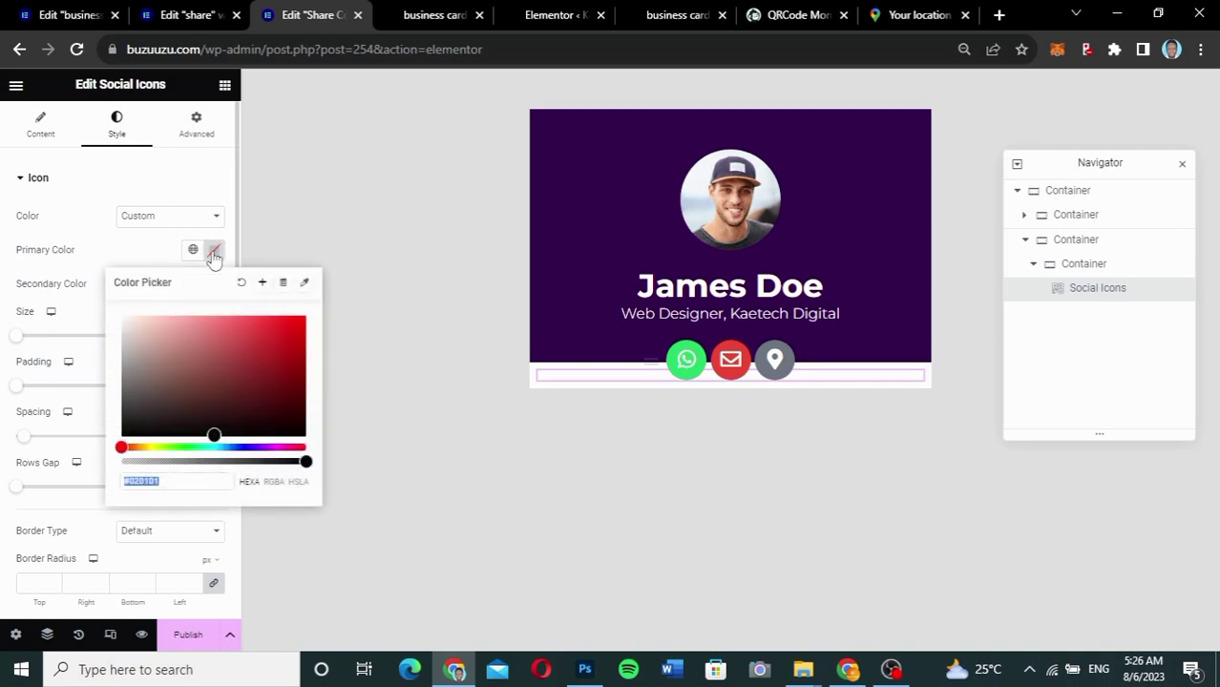
left_click(120, 321)
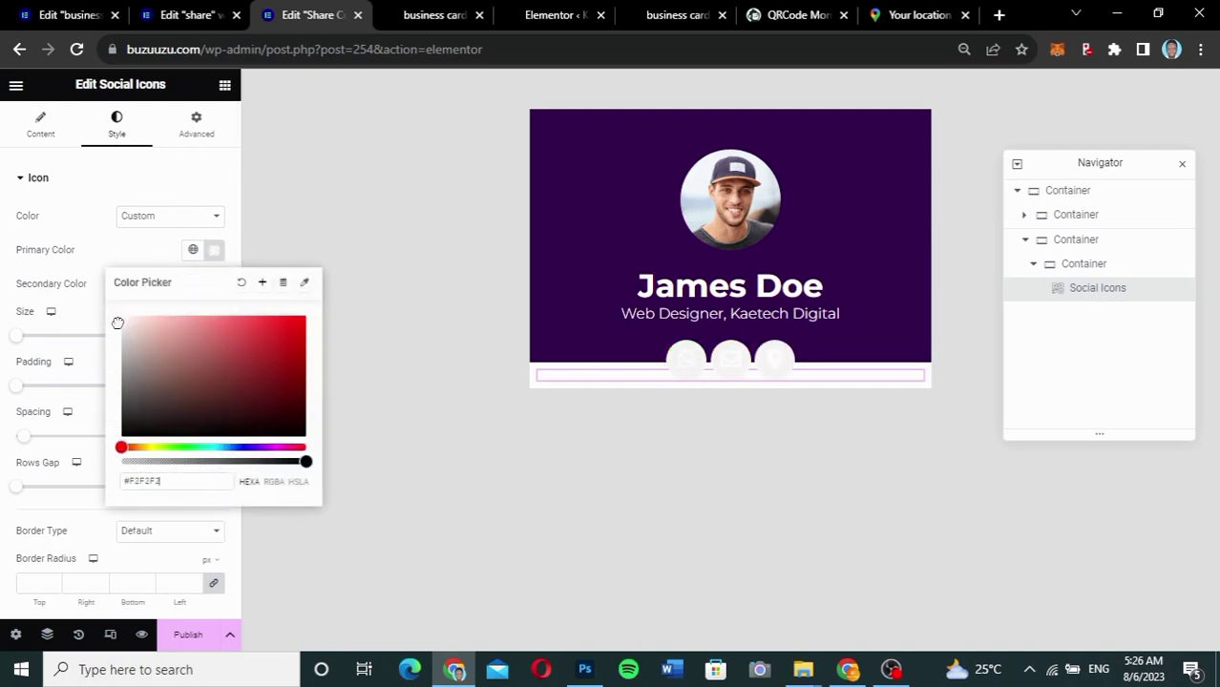
left_click(117, 322)
left_click(261, 447)
left_click(147, 321)
left_click_drag(147, 321, 146, 317)
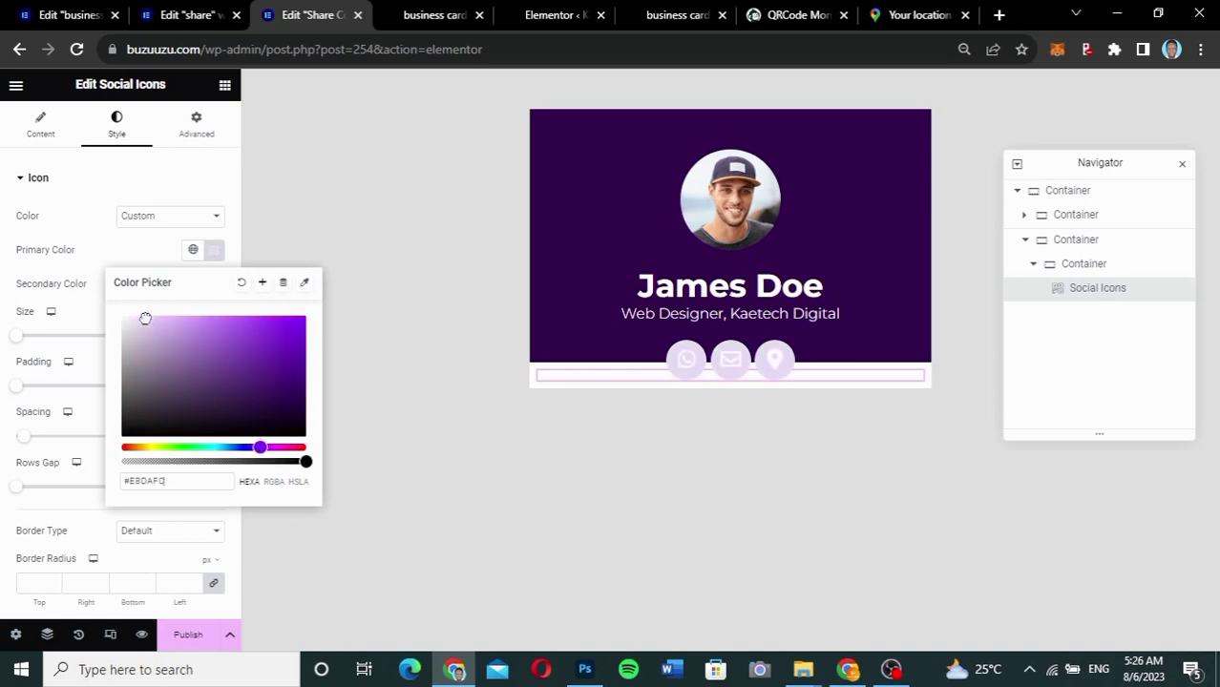
left_click(129, 253)
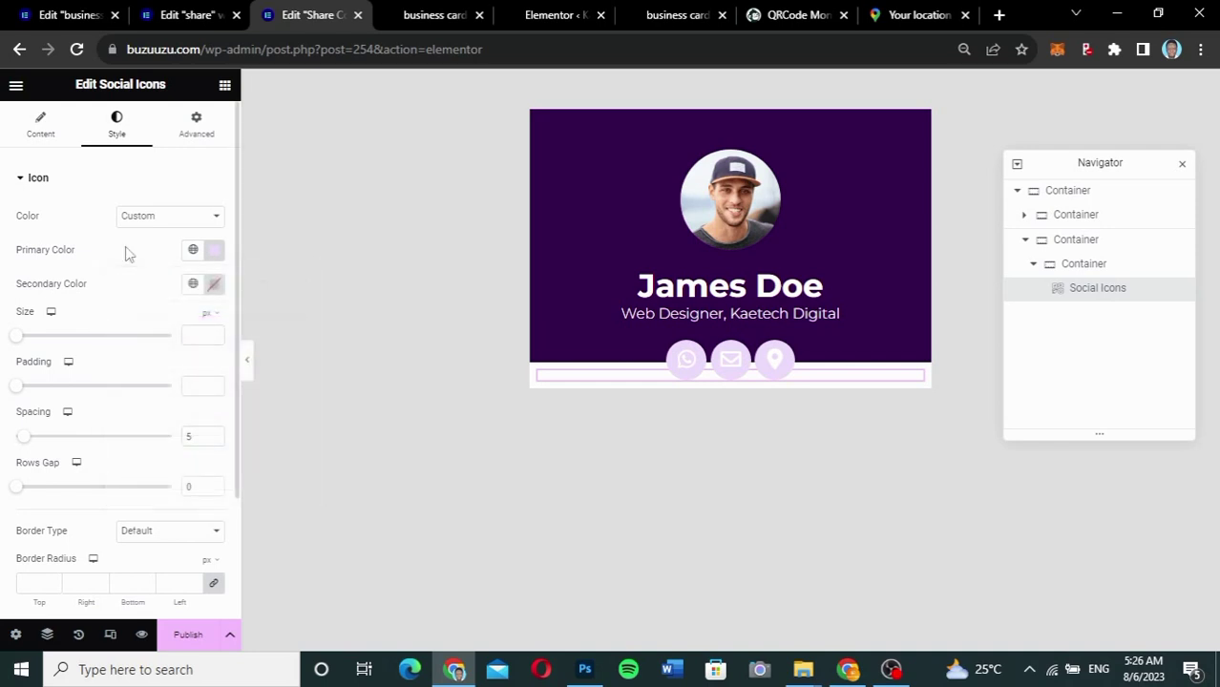
Step: Try secondary colour hex values, ending with #33220004
left_click(215, 286)
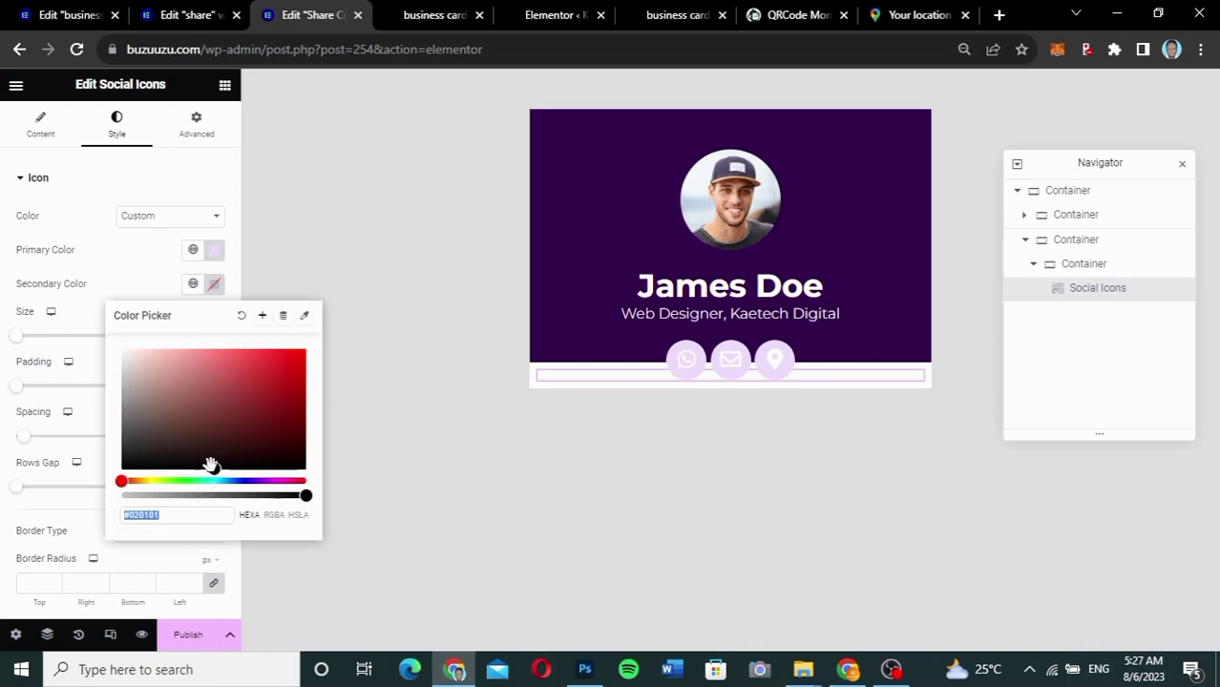
left_click_drag(204, 468, 119, 468)
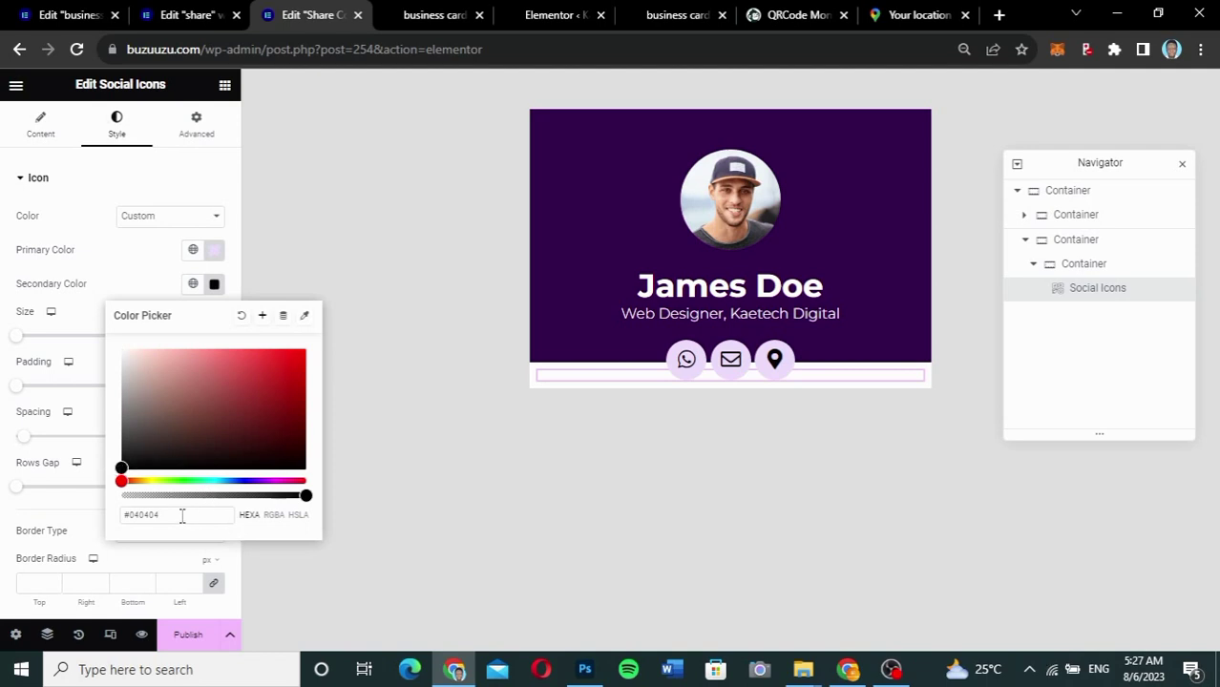
left_click_drag(156, 515, 131, 515)
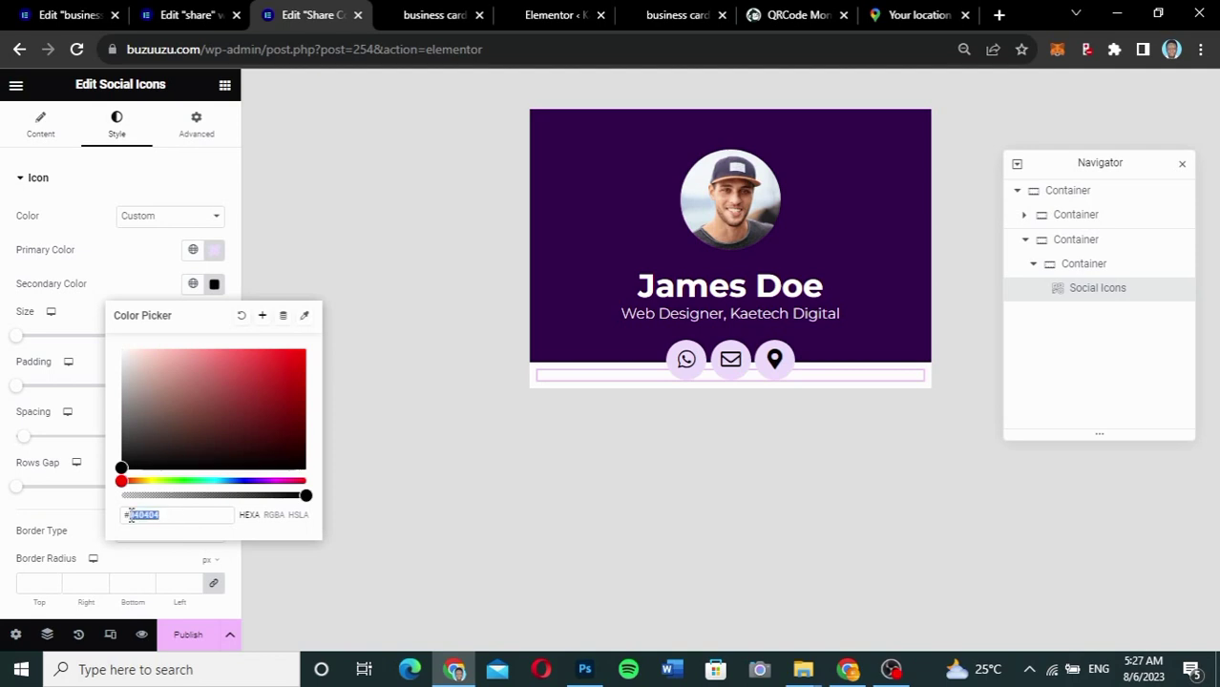
type("322000")
type("04")
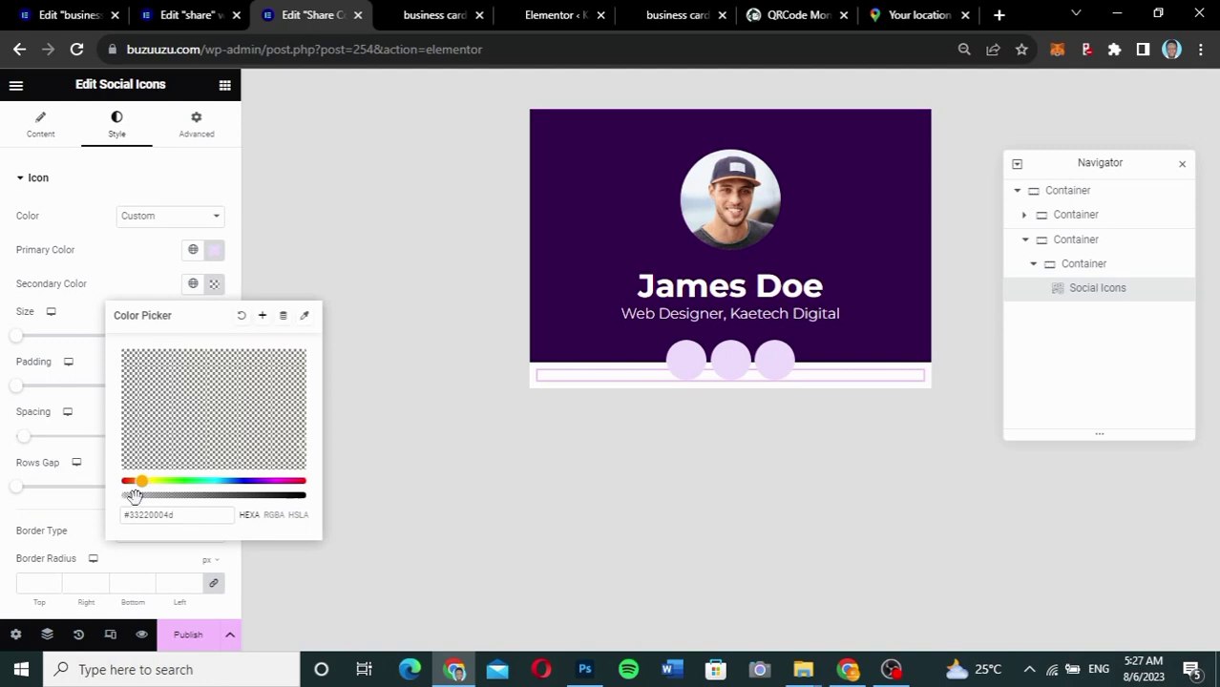
left_click_drag(129, 498, 150, 515)
type("3322000")
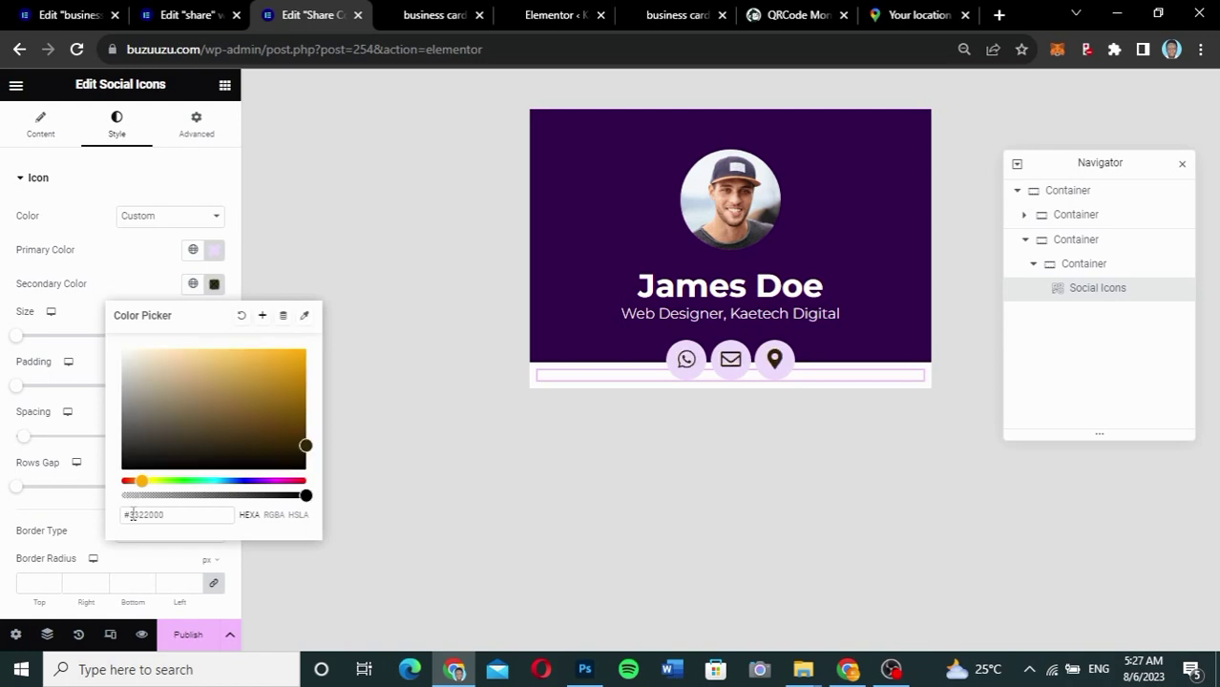
type("4d")
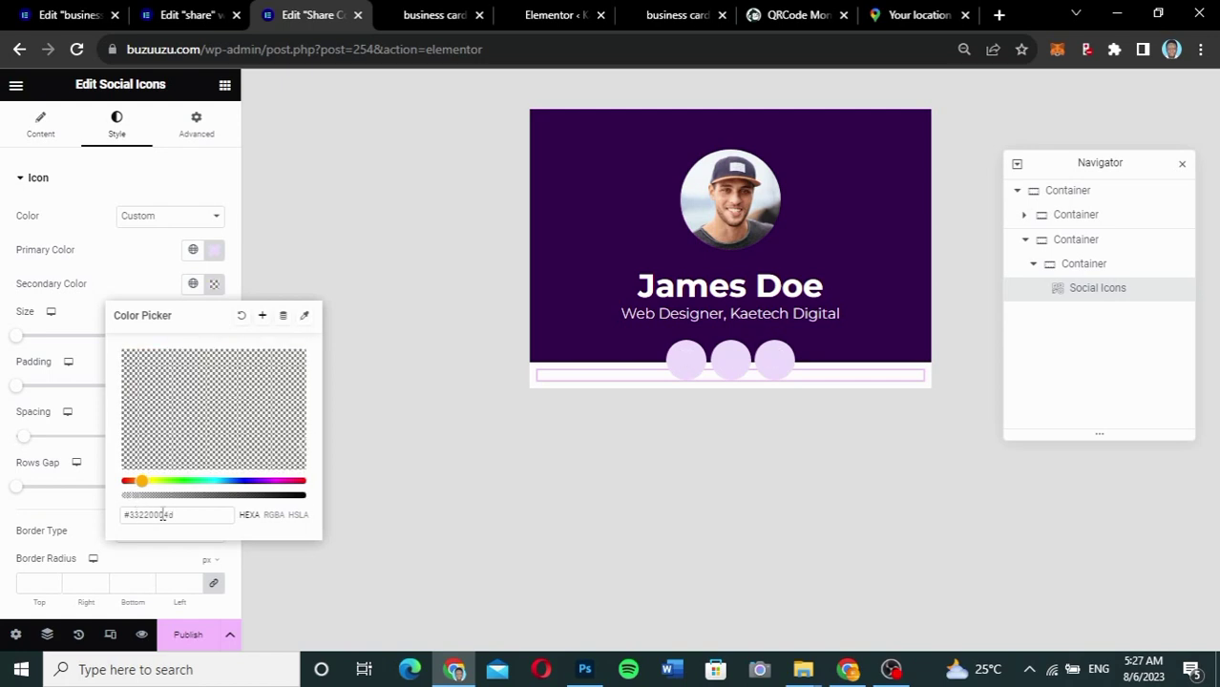
left_click_drag(173, 515, 132, 516)
type("33220004")
left_click_drag(177, 516, 145, 516)
key("BackSpace")
type("33220004")
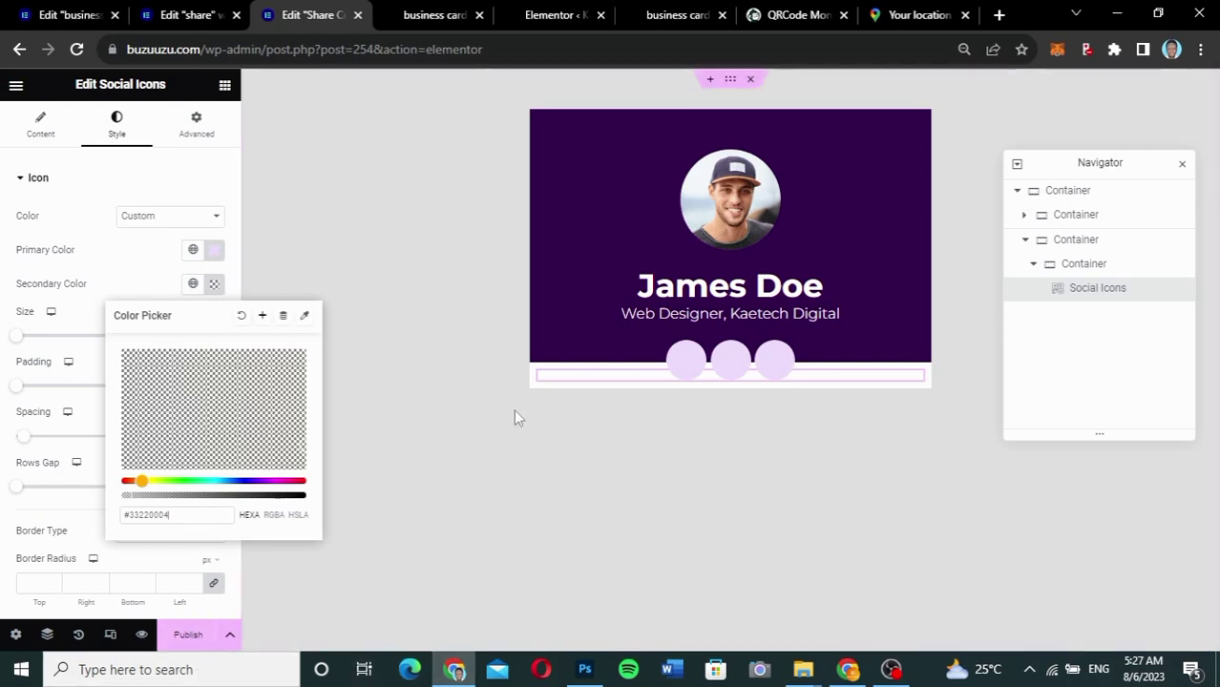
Step: Type the colour code #32004d into a new tab's address bar and select it for copying
left_click(999, 16)
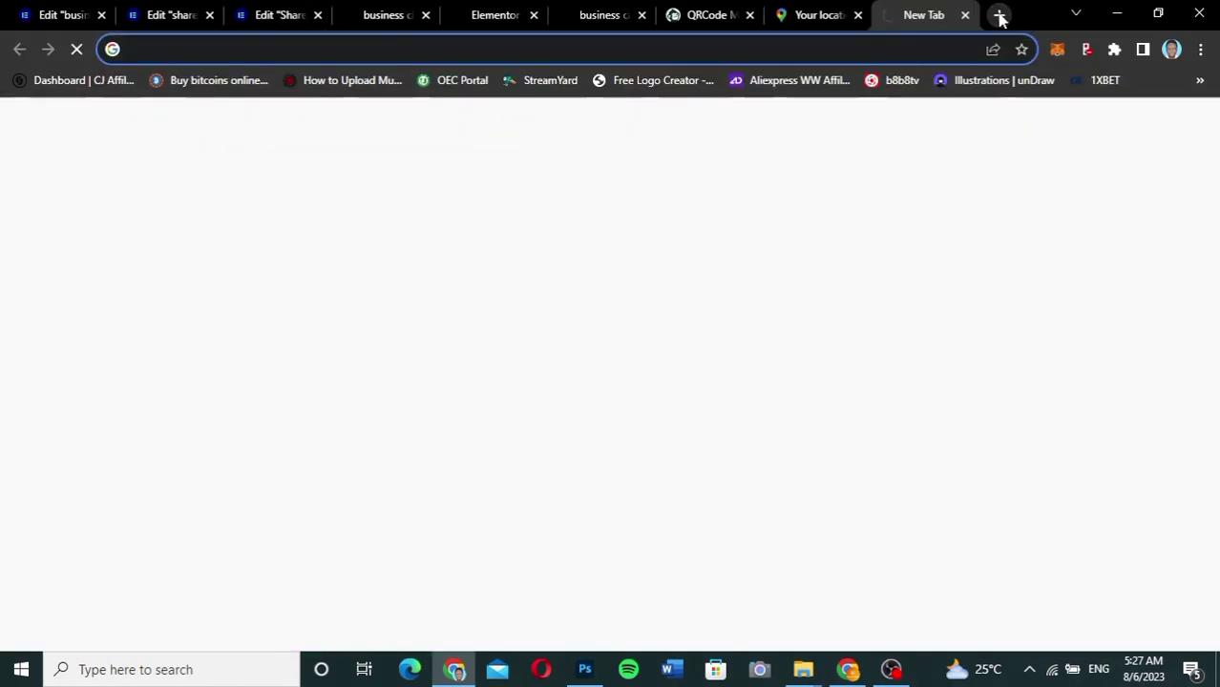
type("32004d")
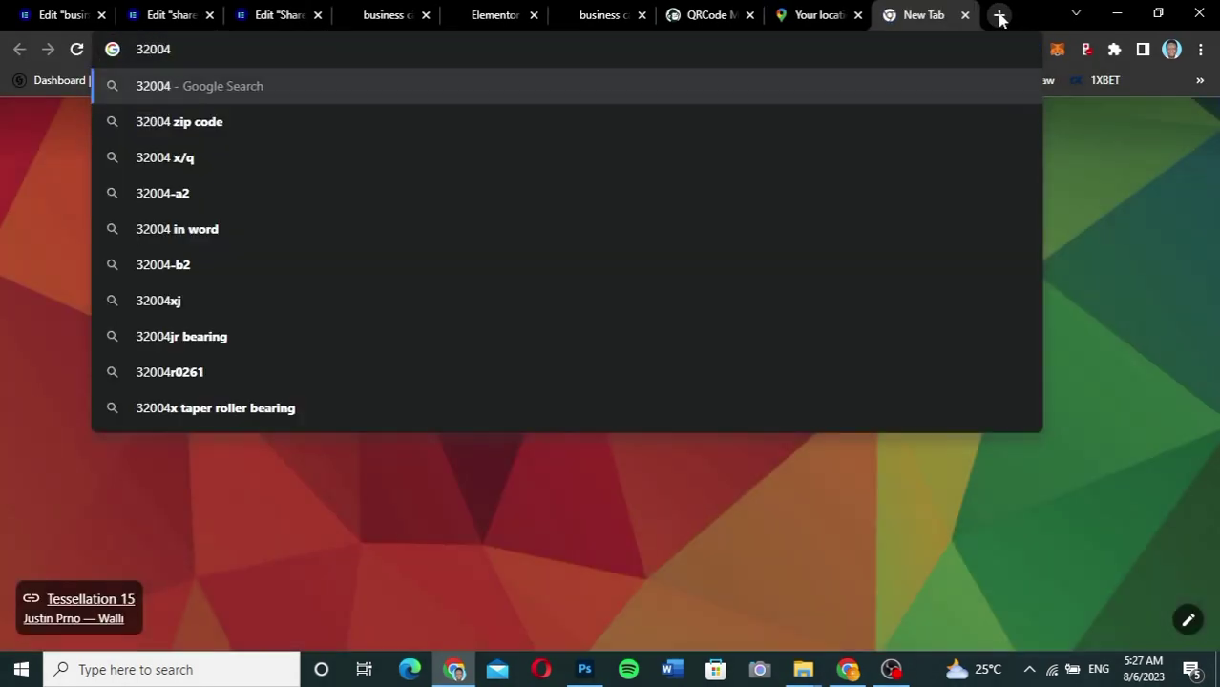
key("Left")
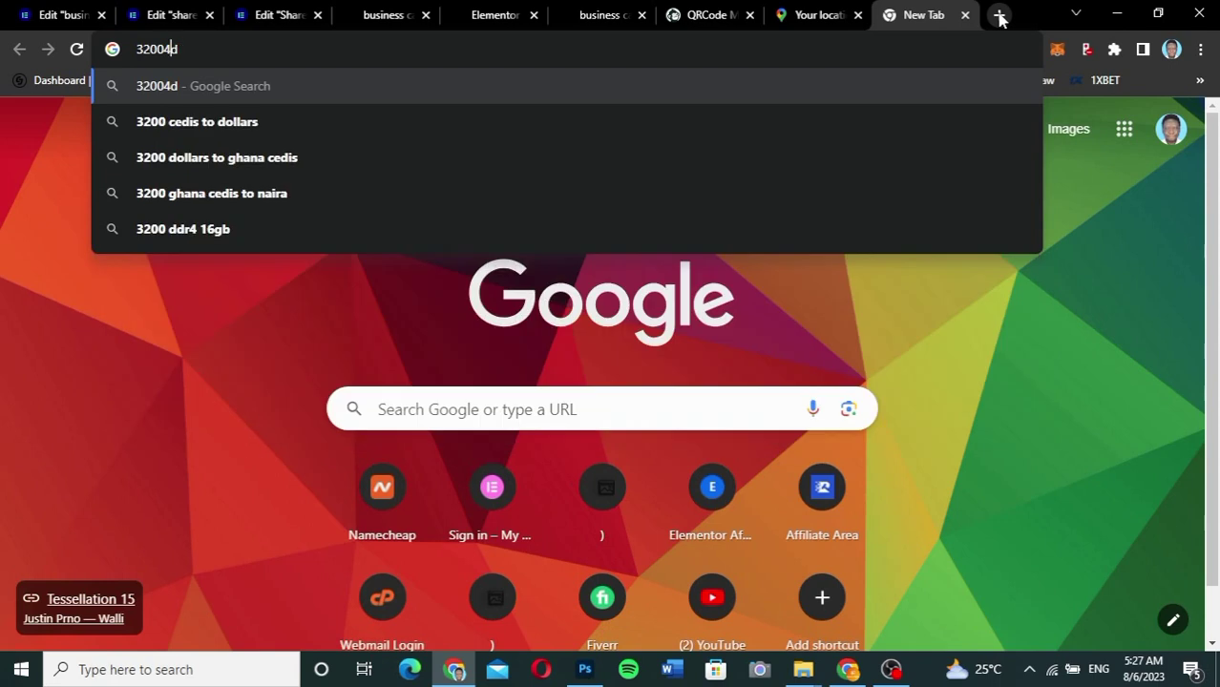
key("Home")
type("#")
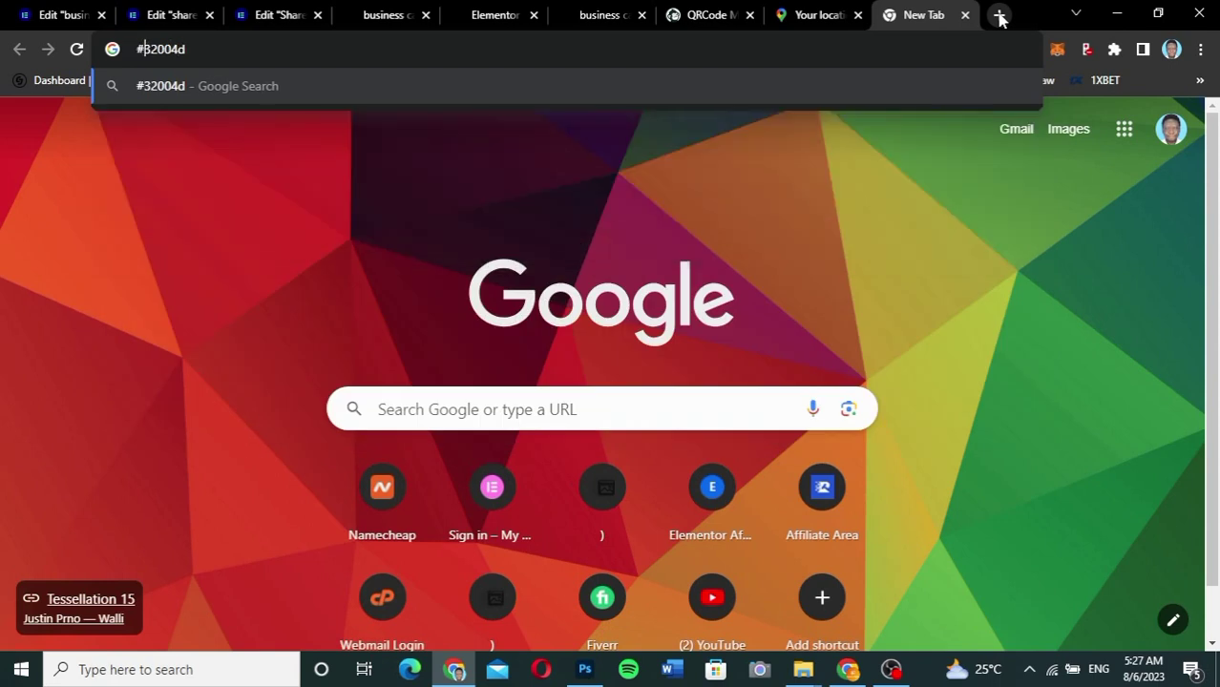
key("ctrl+a")
key("ctrl+c")
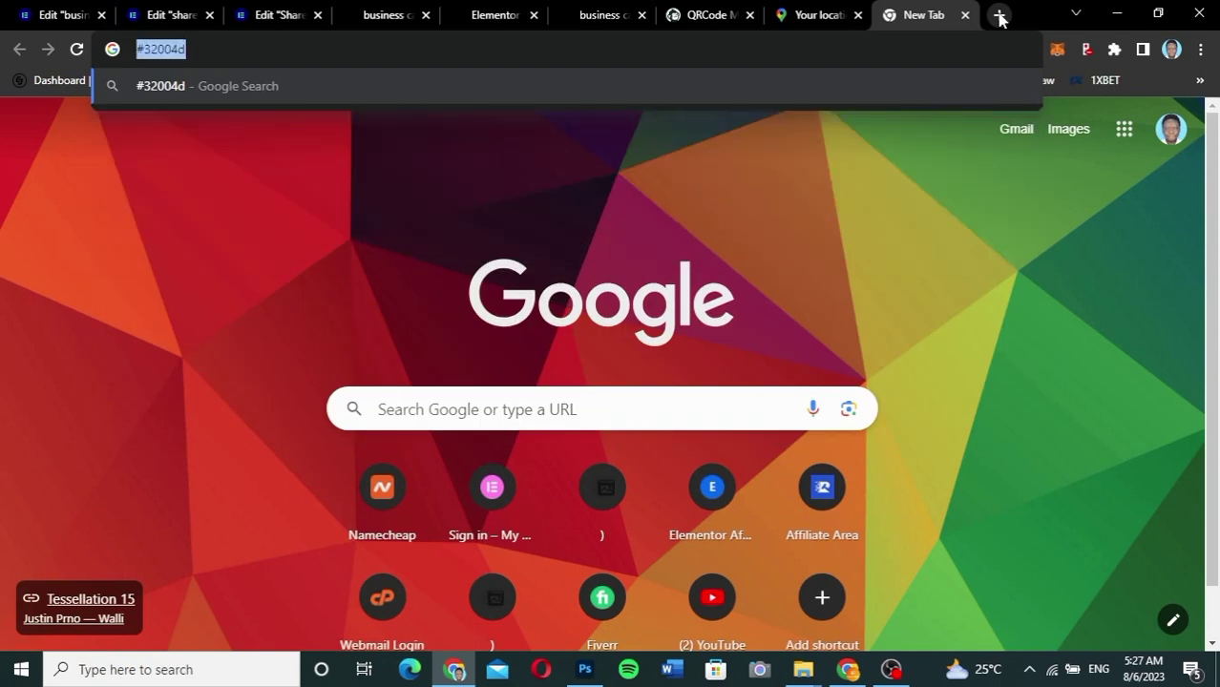
Step: Back in the Elementor editor, select the old Secondary Color hex value
left_click(247, 16)
left_click_drag(220, 481, 141, 481)
left_click_drag(185, 531, 114, 528)
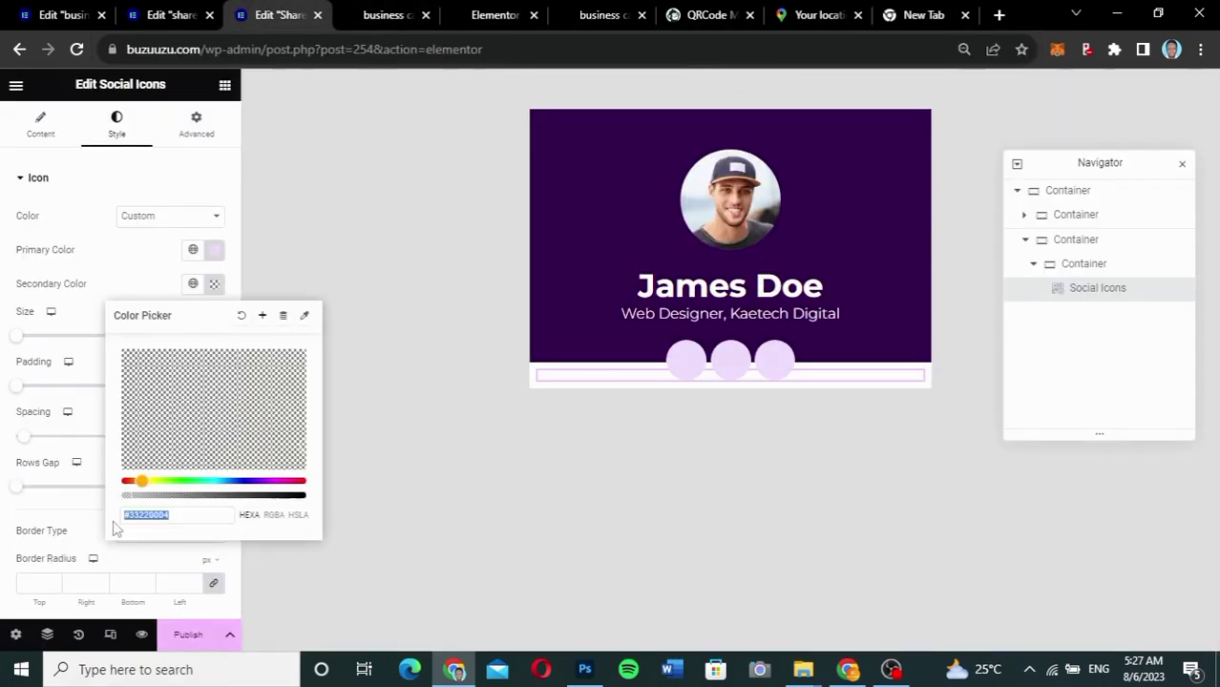
Step: Paste #32004d as the social icons' secondary colour and publish the page
key("ctrl+v")
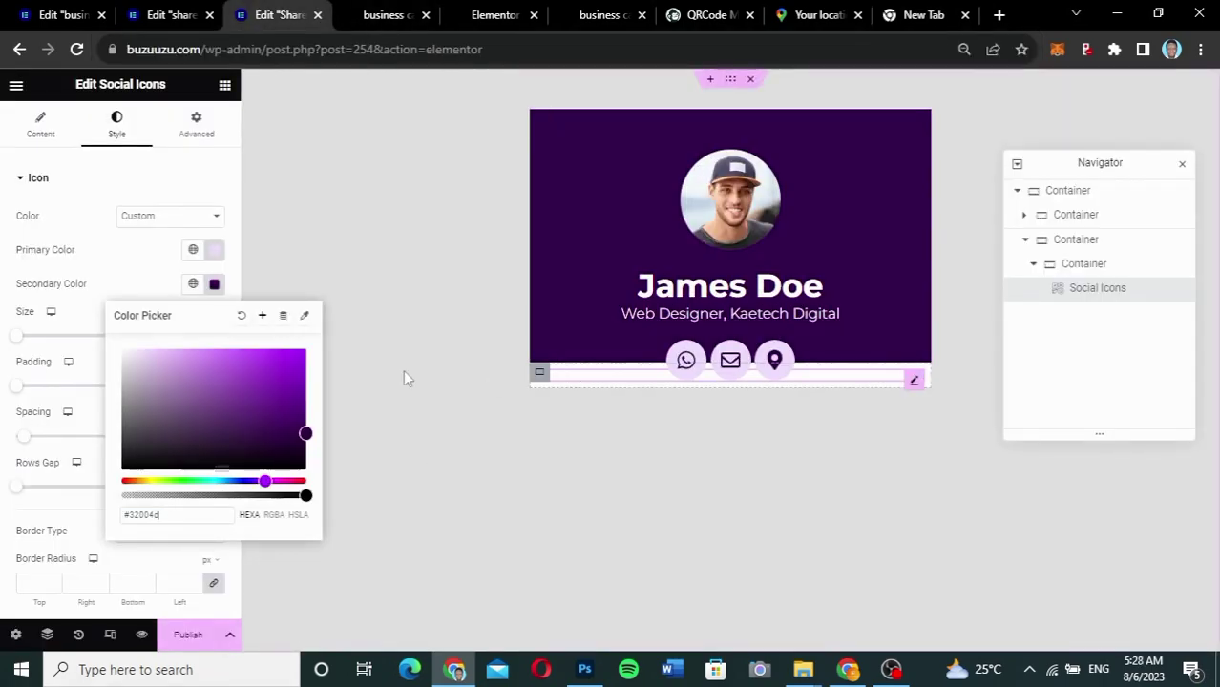
left_click(147, 300)
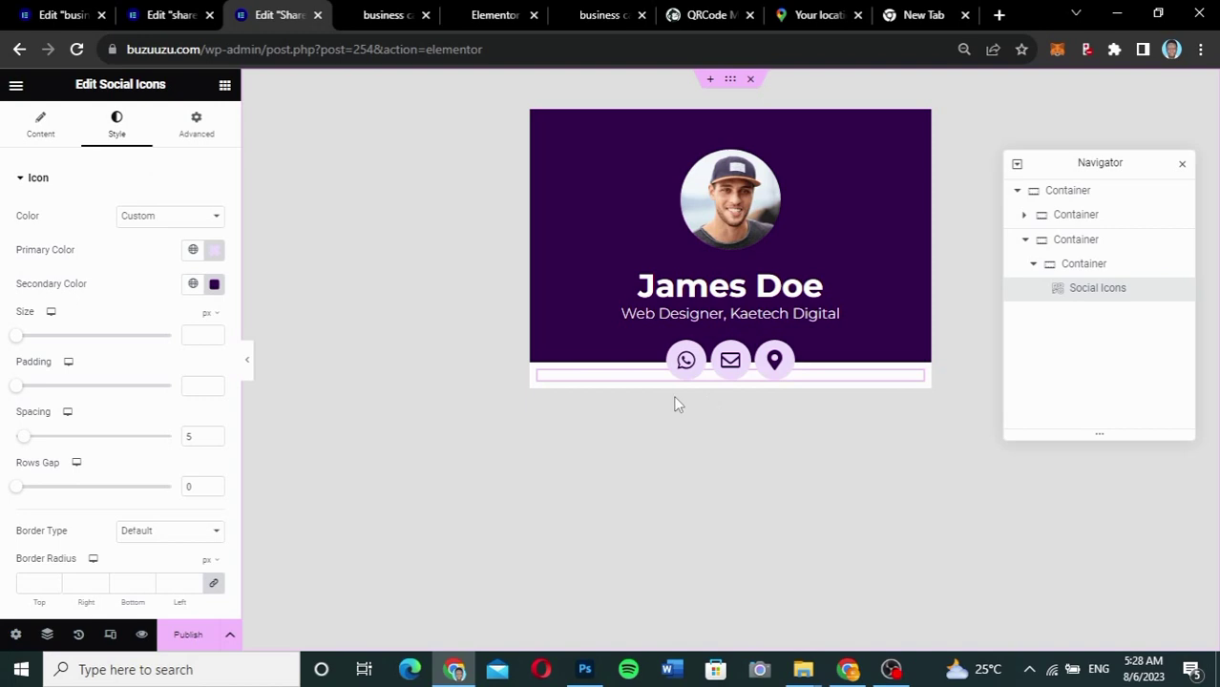
left_click(189, 636)
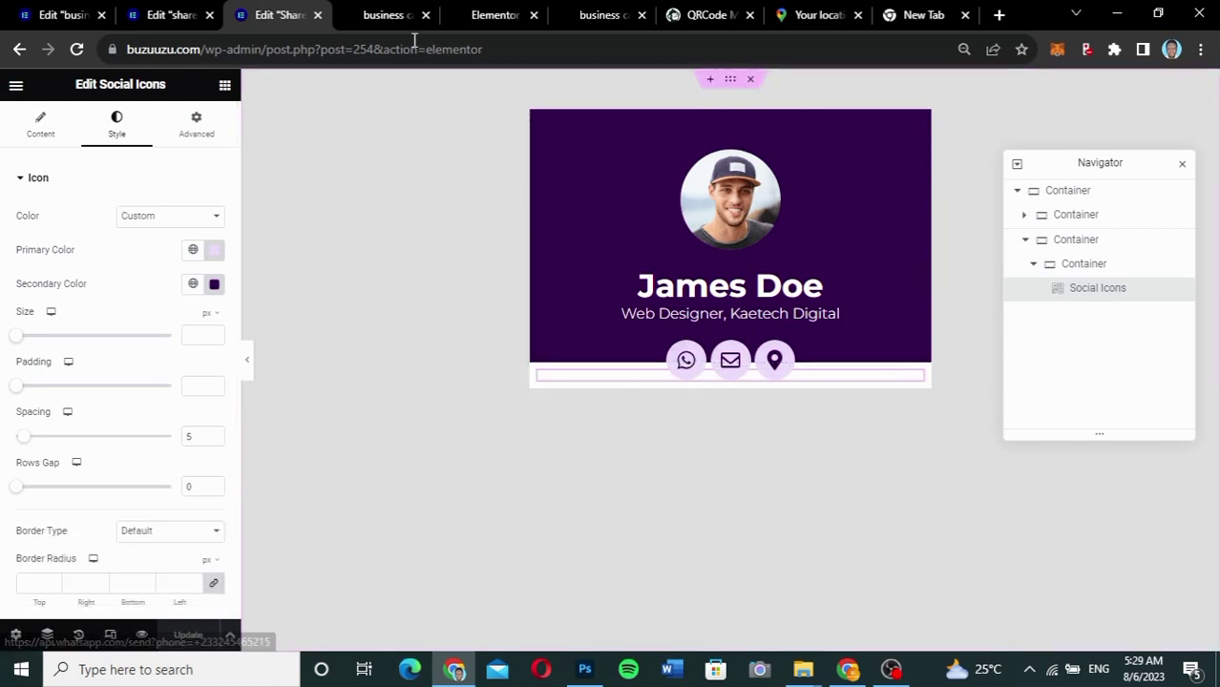
Step: Compare with the live card page and expand the social icons' Icon Hover colour settings
left_click(382, 15)
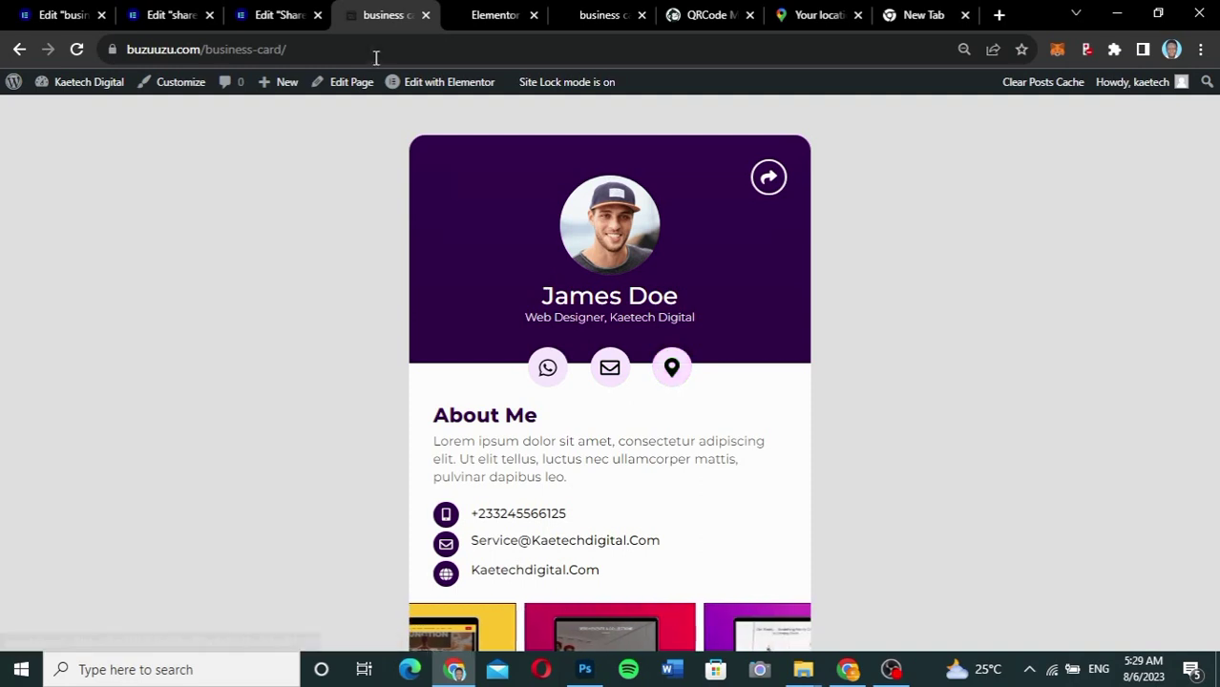
left_click(259, 14)
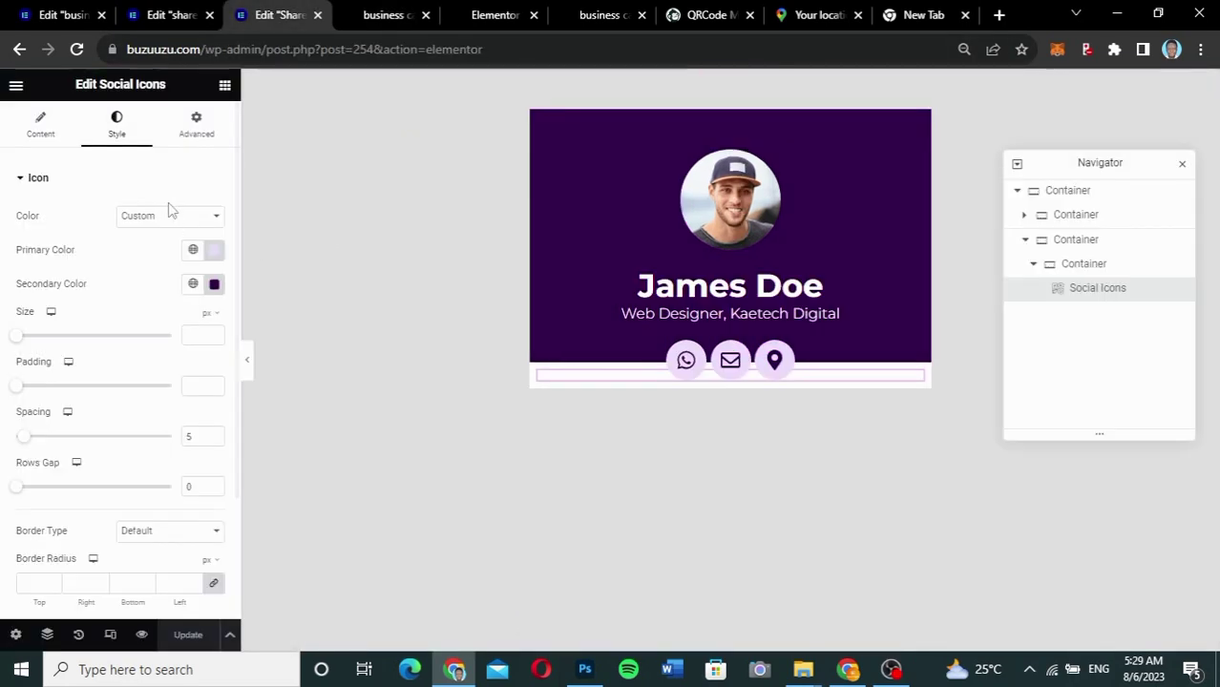
scroll(131, 276, "down", 2)
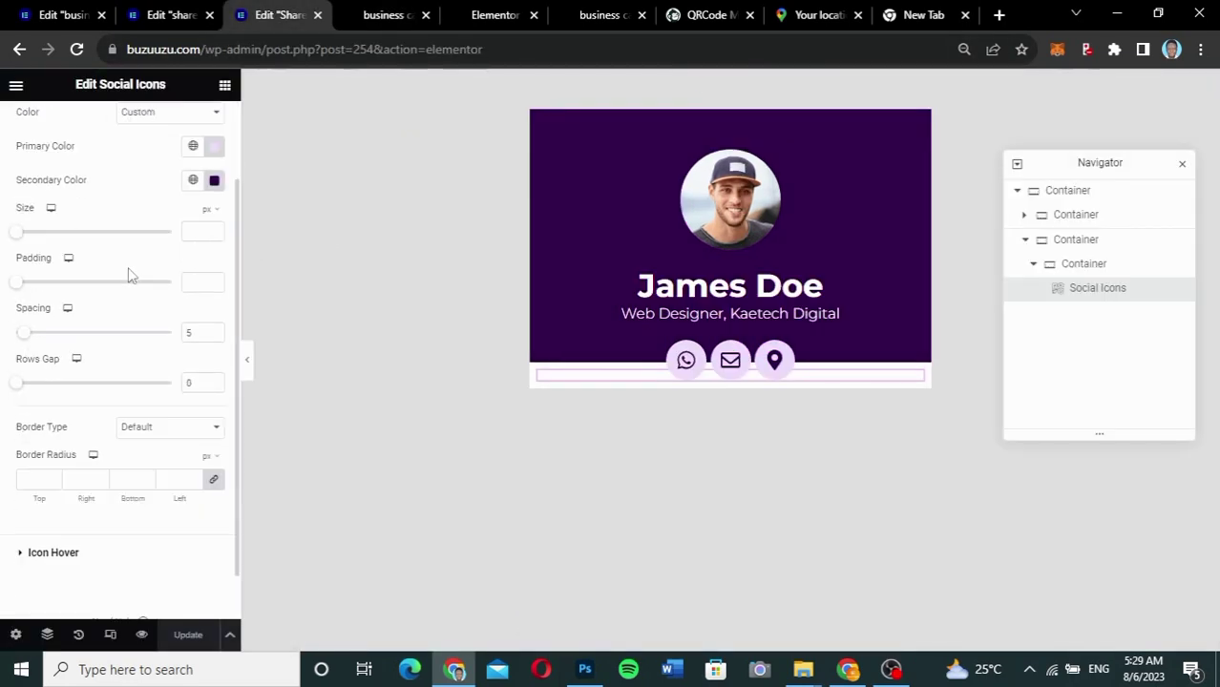
left_click(85, 559)
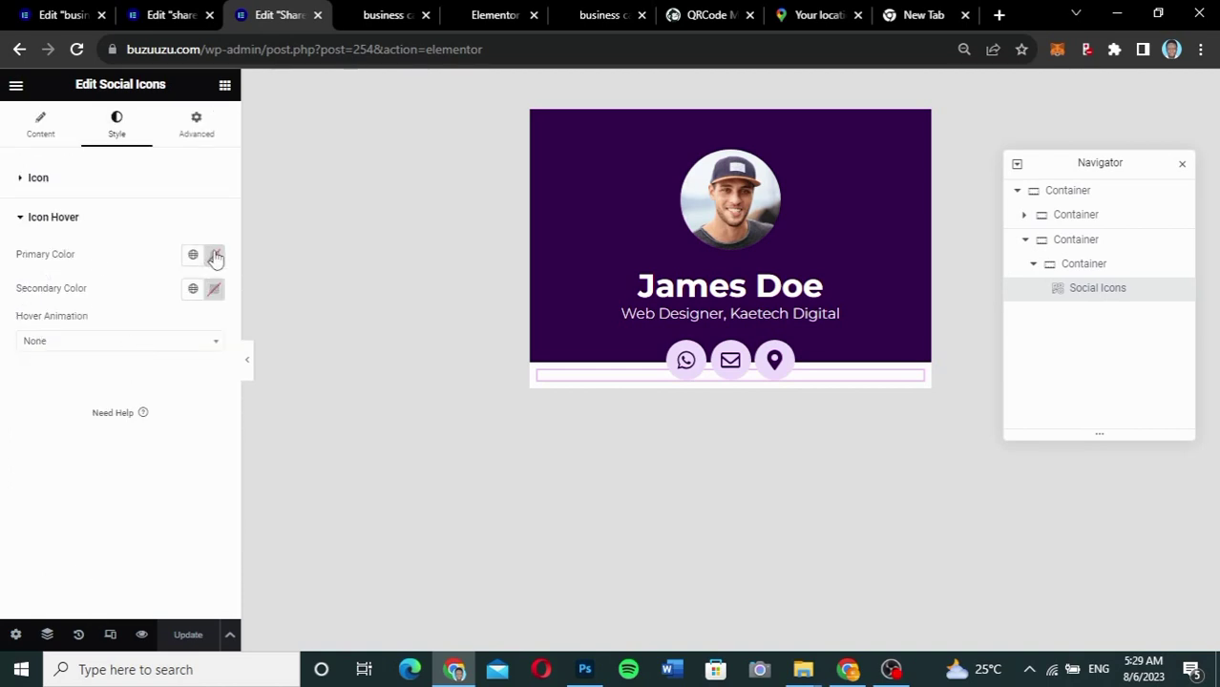
left_click(387, 19)
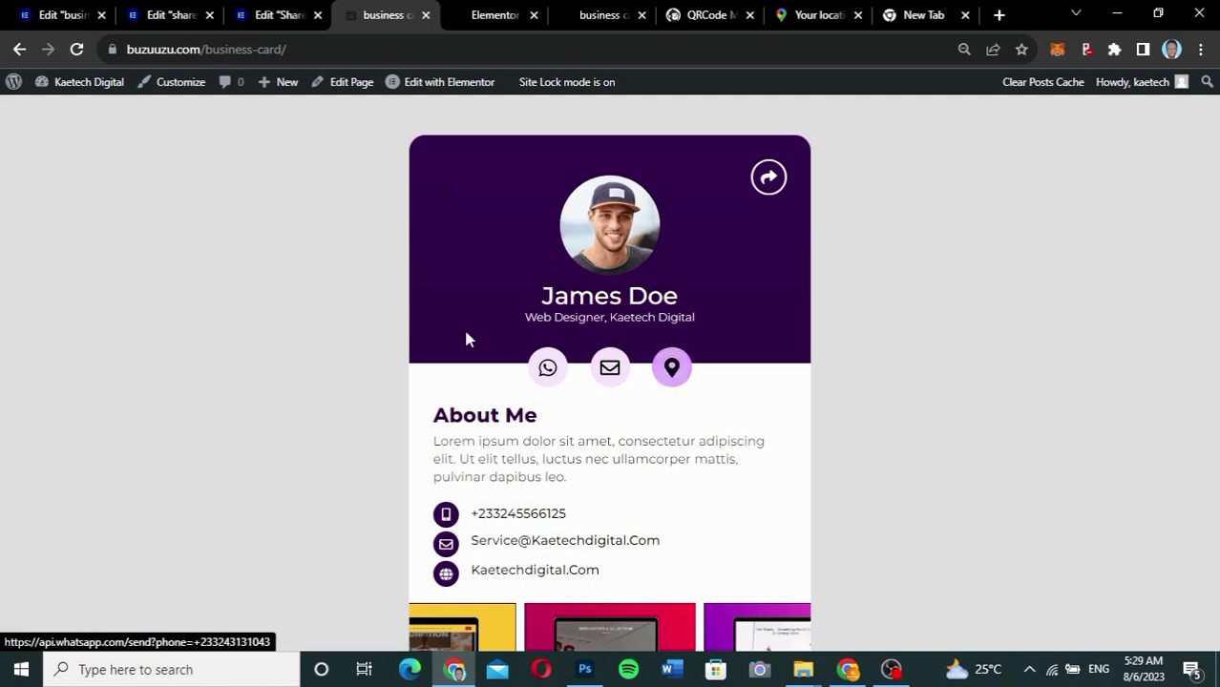
left_click(274, 17)
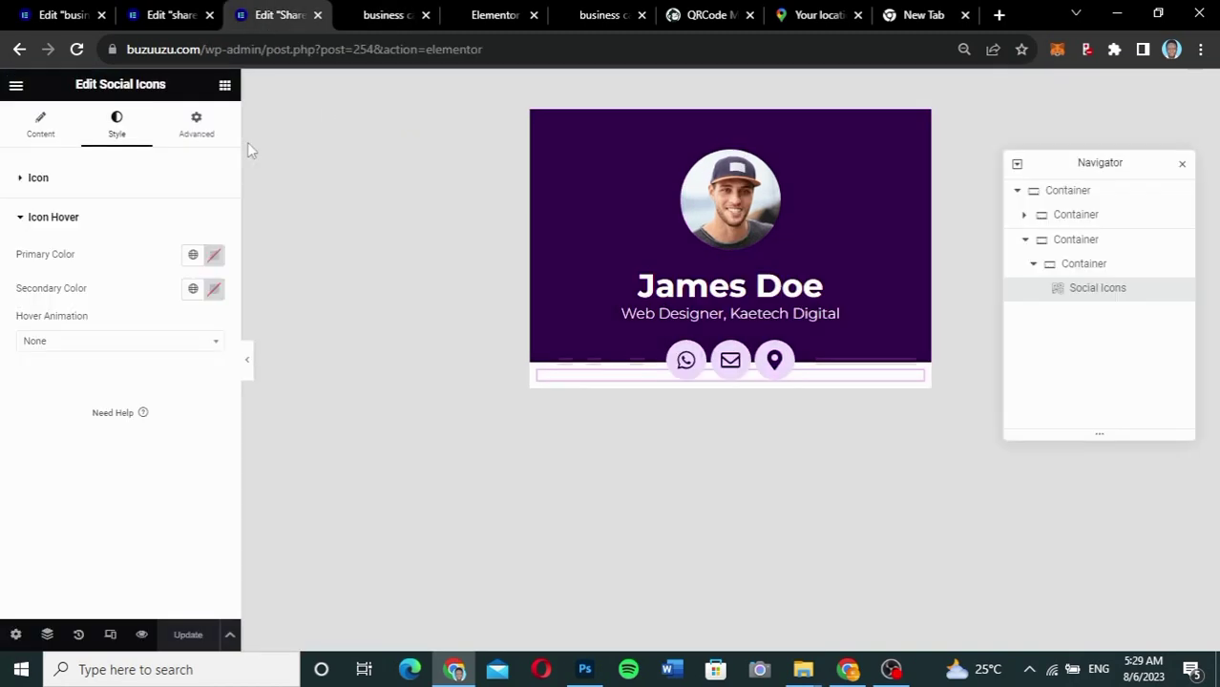
Step: Set the hover primary colour to a bright purple, #BB3BFE
left_click(214, 258)
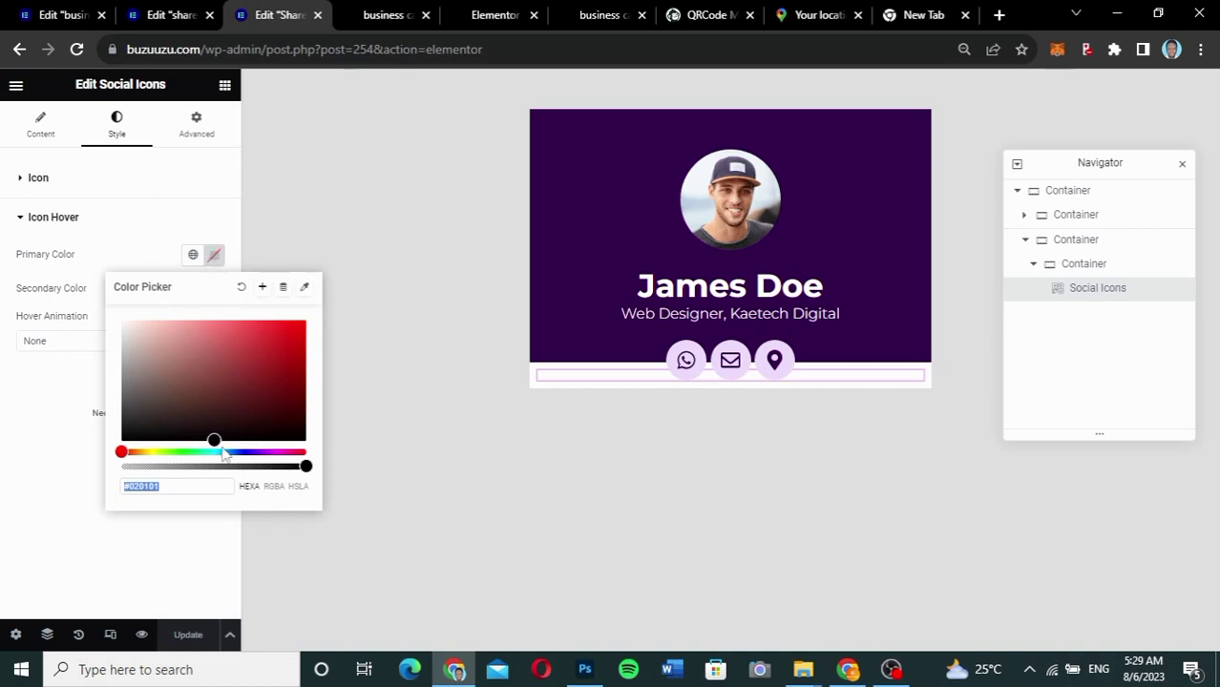
left_click(260, 452)
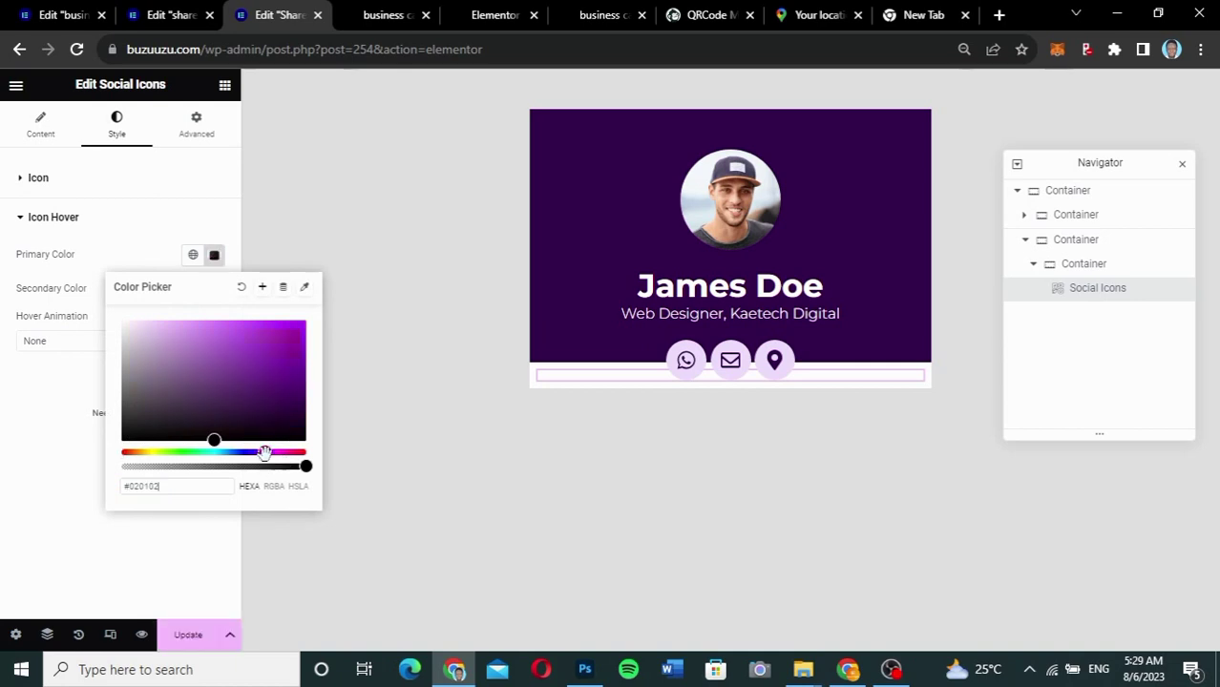
left_click(263, 328)
left_click_drag(263, 328, 263, 322)
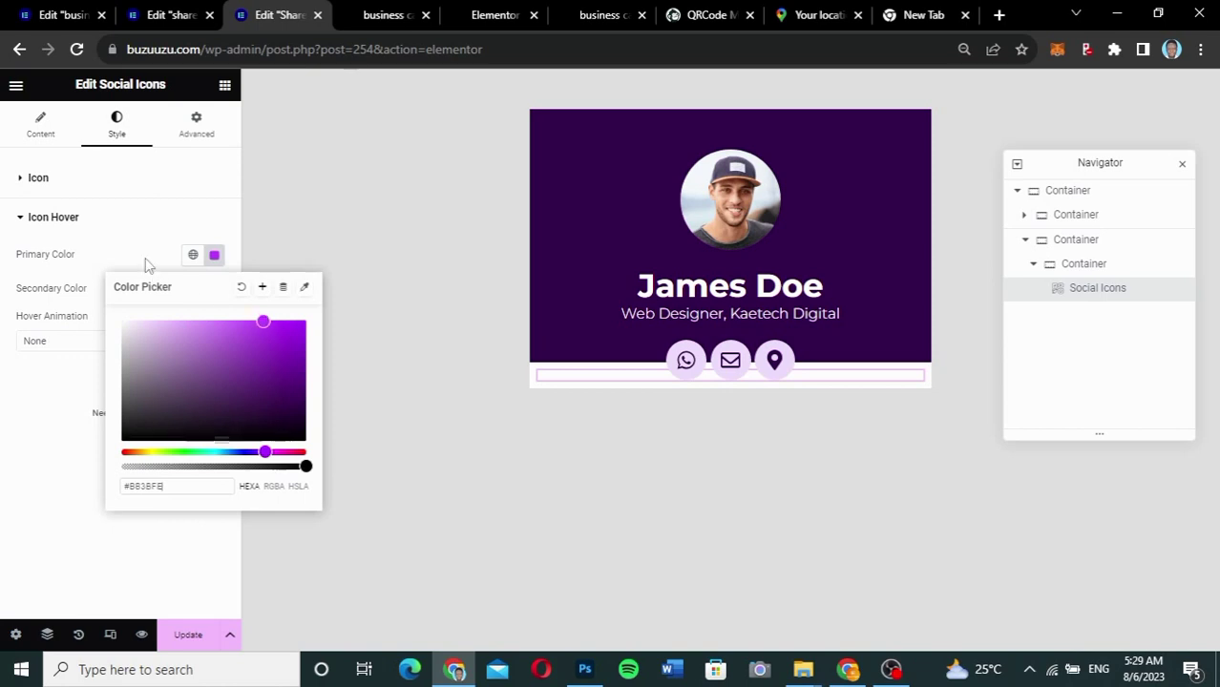
left_click_drag(169, 490, 113, 489)
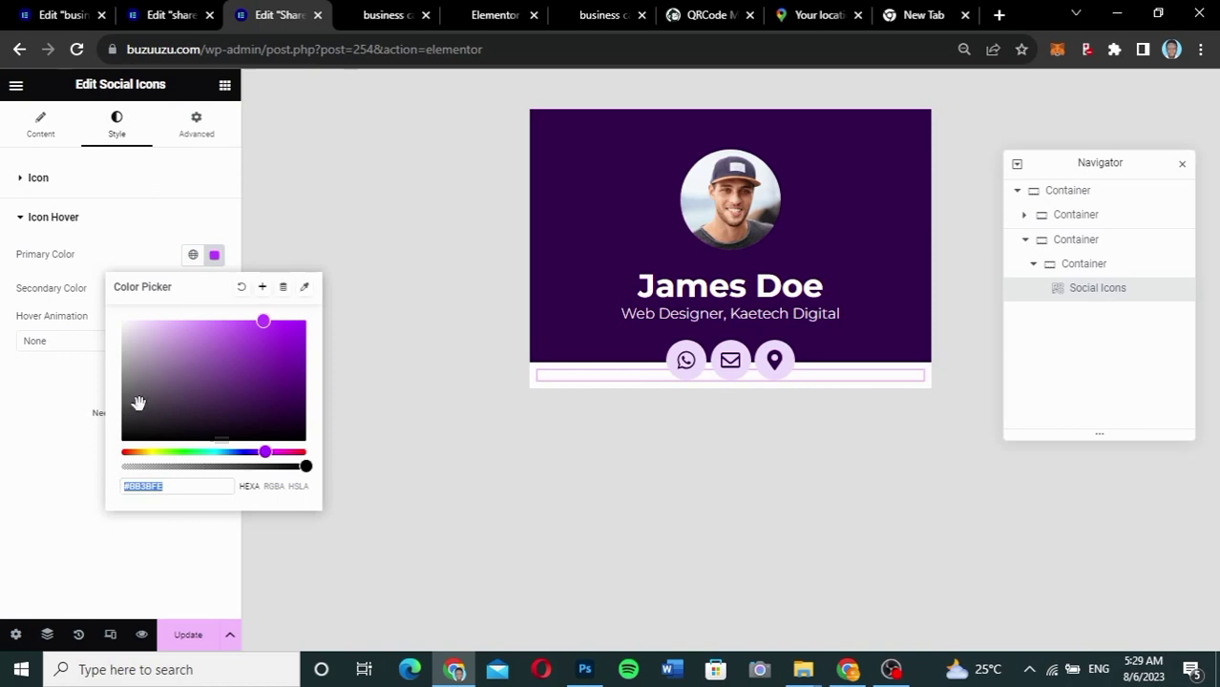
left_click(150, 265)
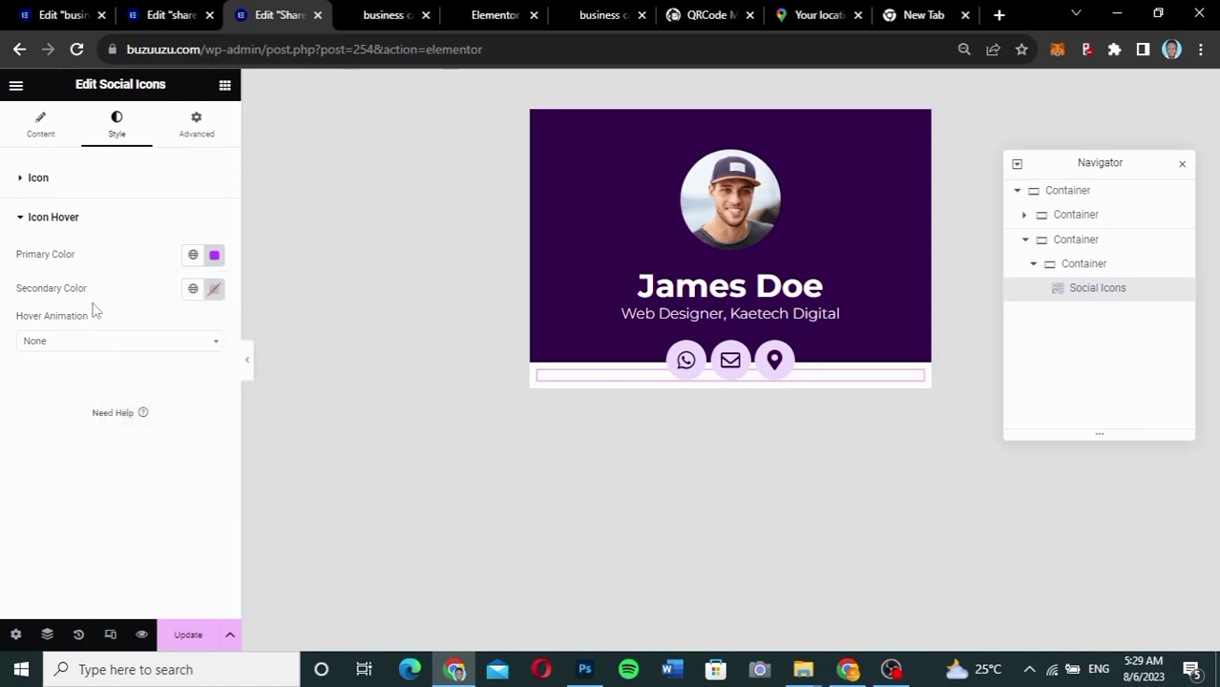
Step: Set the hover secondary colour to white #FFFFFF
left_click(215, 290)
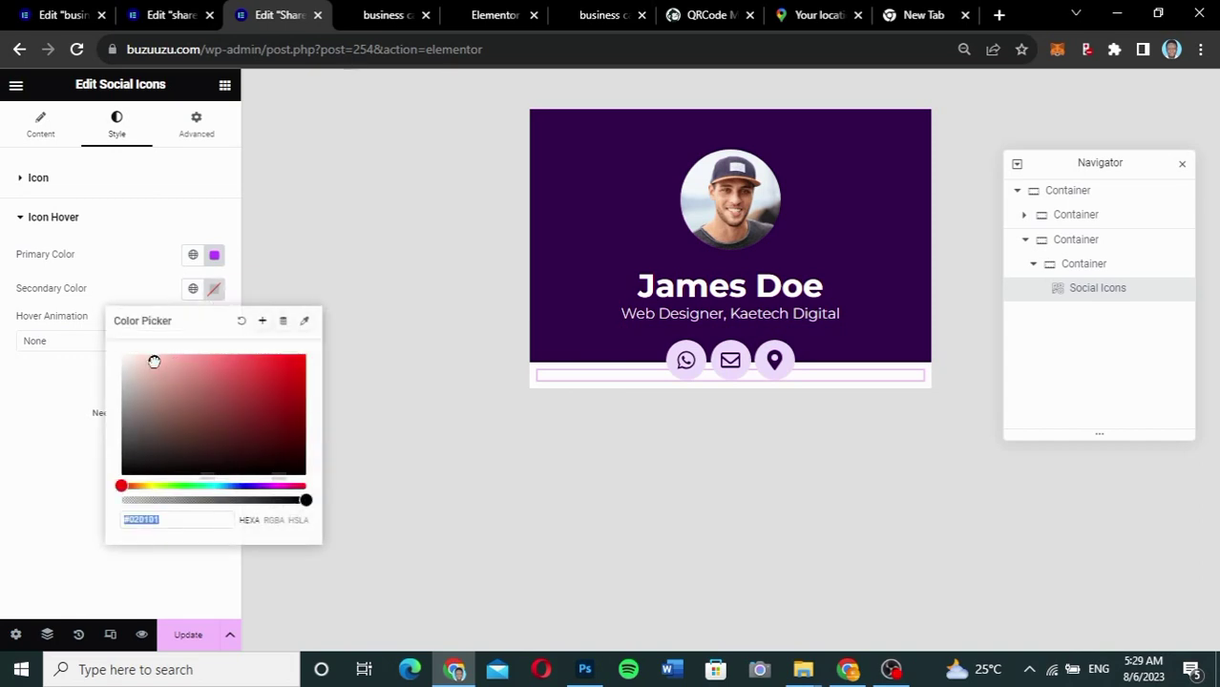
type("#FFFFFF")
left_click(27, 449)
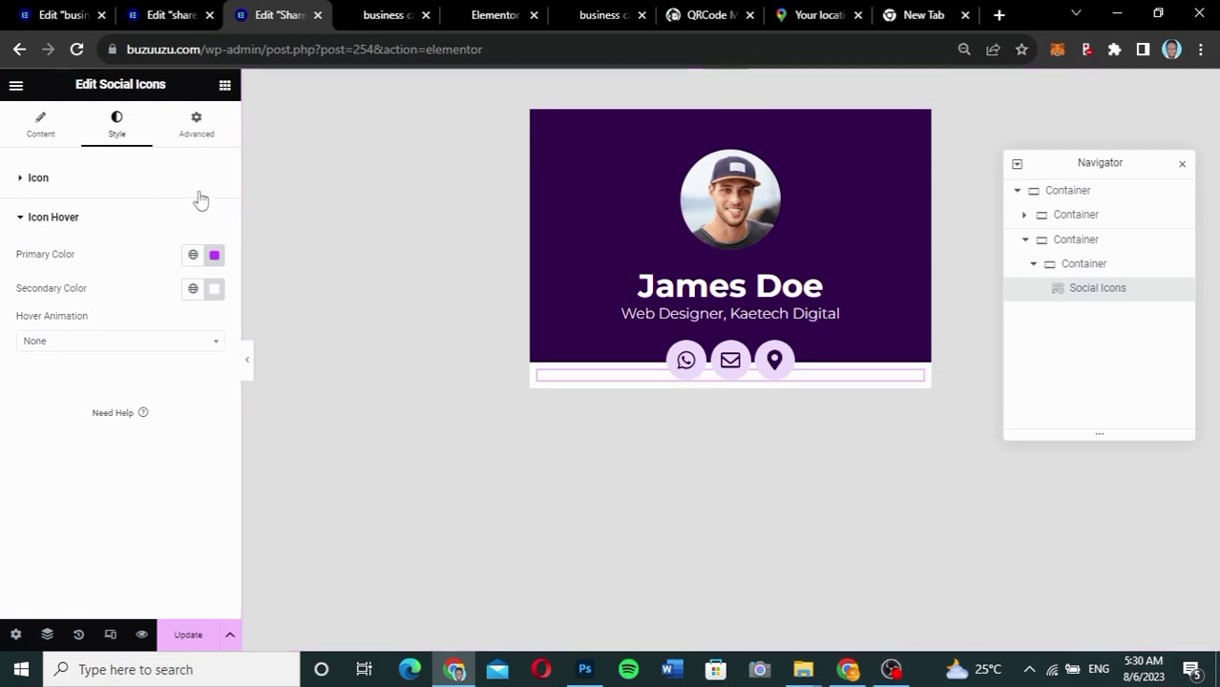
Step: Look up the About Me heading on the live business-card page
left_click(382, 16)
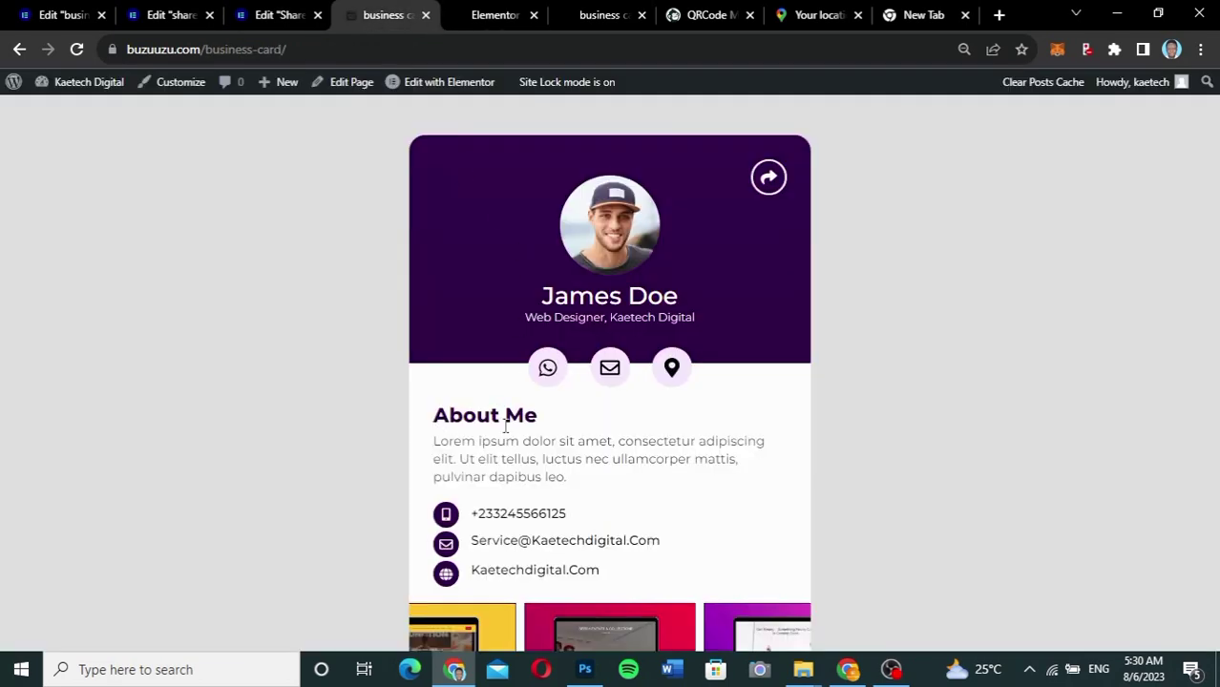
left_click_drag(538, 427, 438, 414)
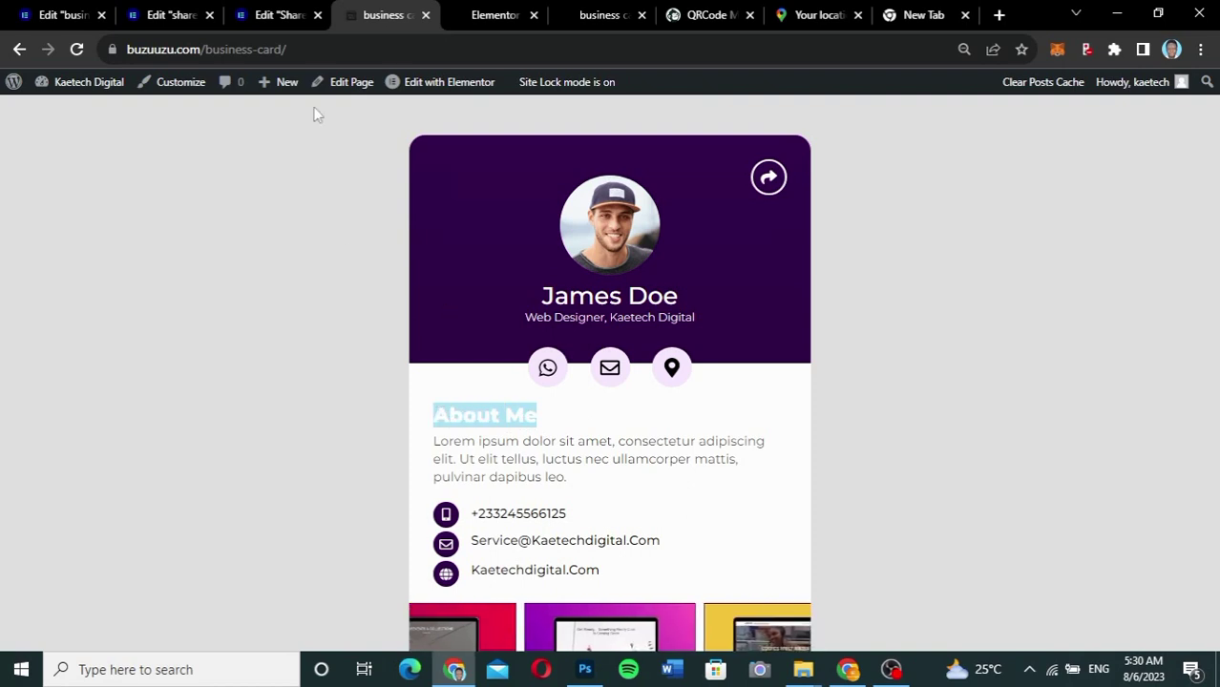
left_click(272, 14)
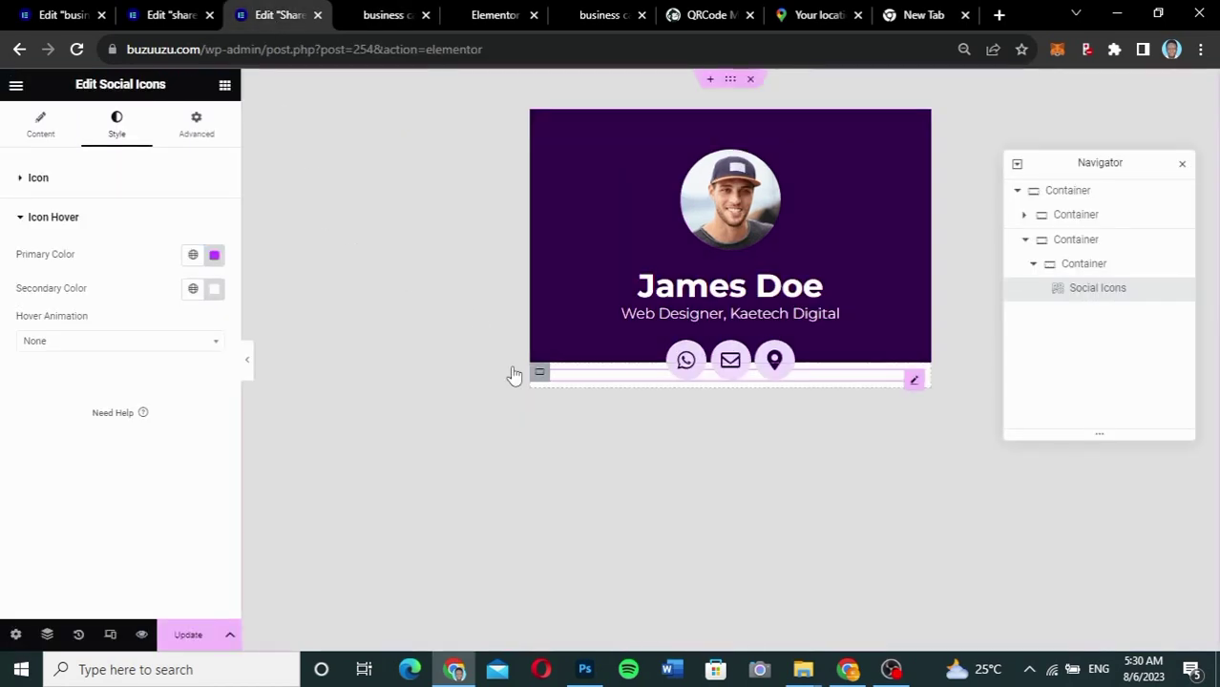
Step: Drop a Heading widget below the social icons and retitle it 'About Me'
left_click(225, 88)
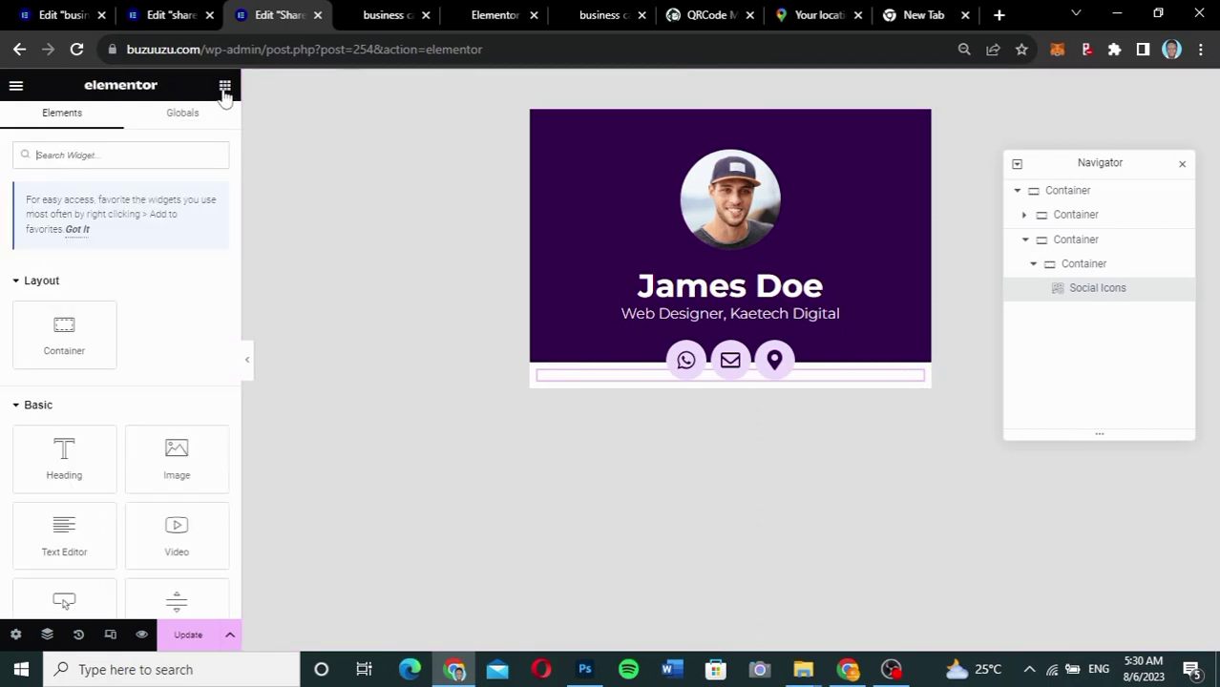
left_click_drag(60, 460, 744, 383)
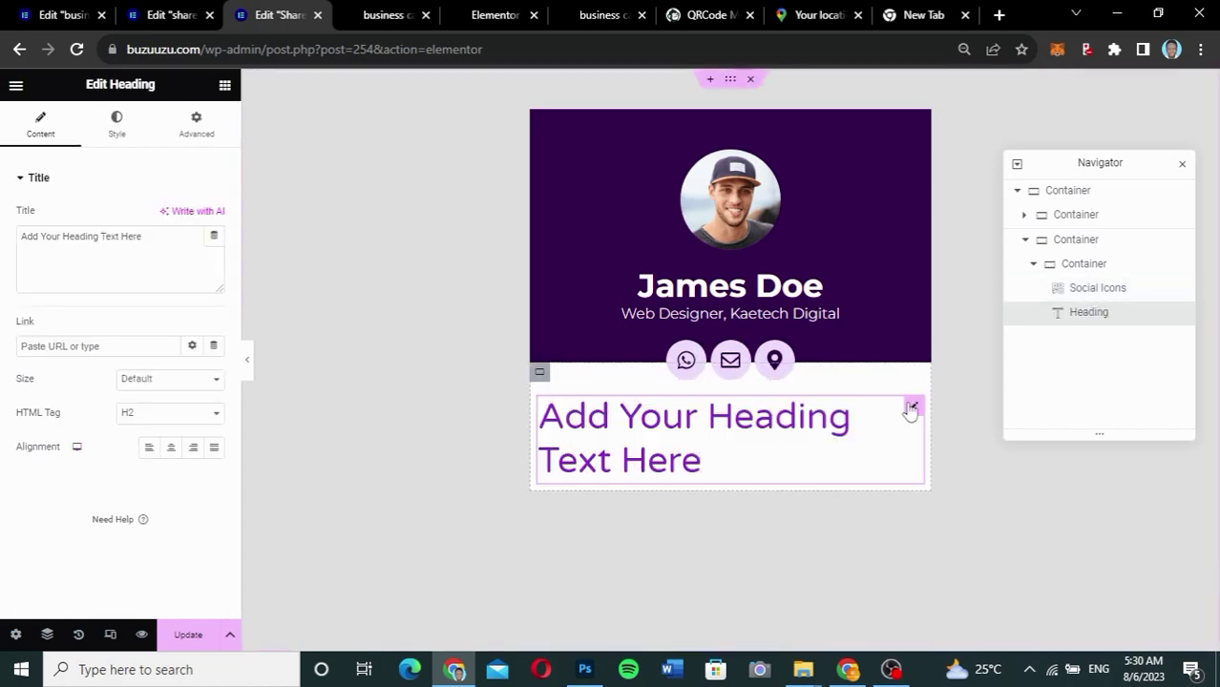
left_click(158, 232)
left_click_drag(158, 232, 0, 274)
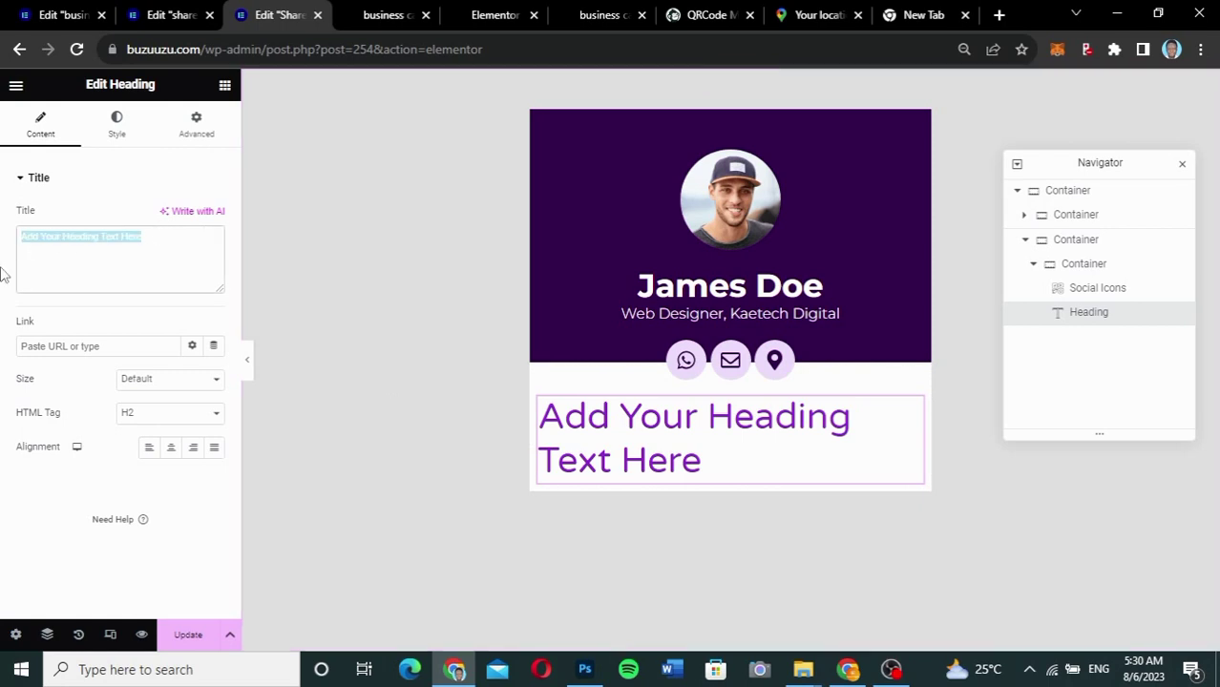
type("About Me")
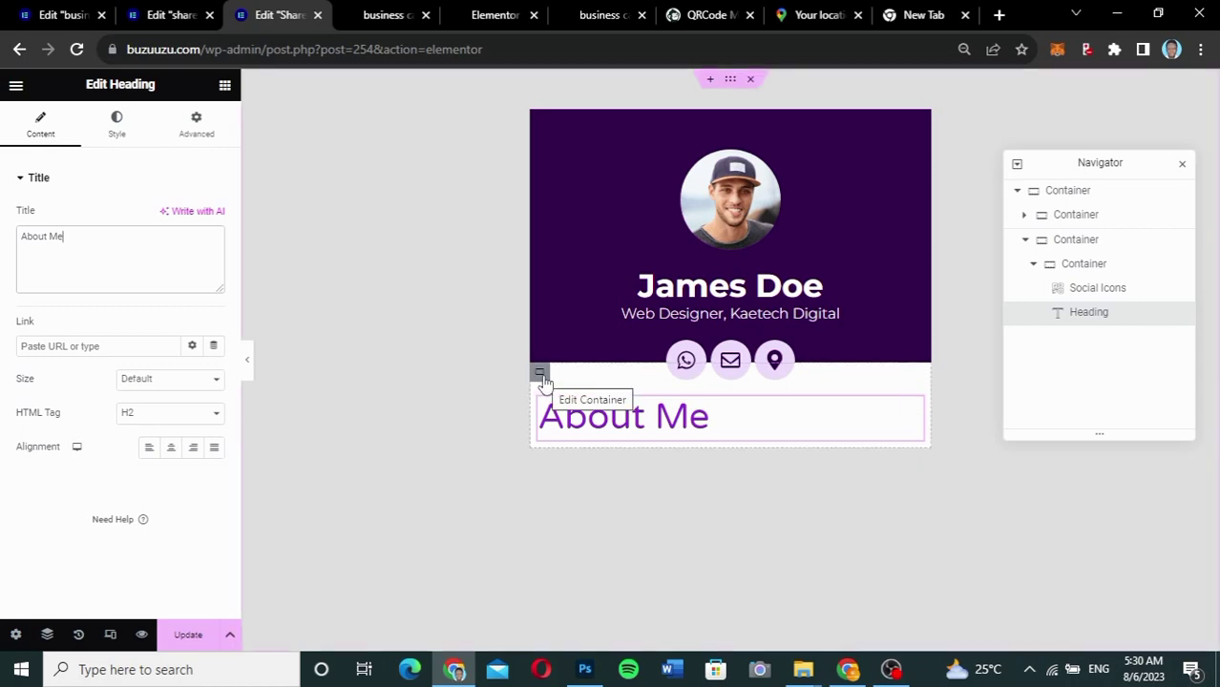
Step: Unlink the icons container's padding and set top 15 px, left and right 50 px
left_click(541, 376)
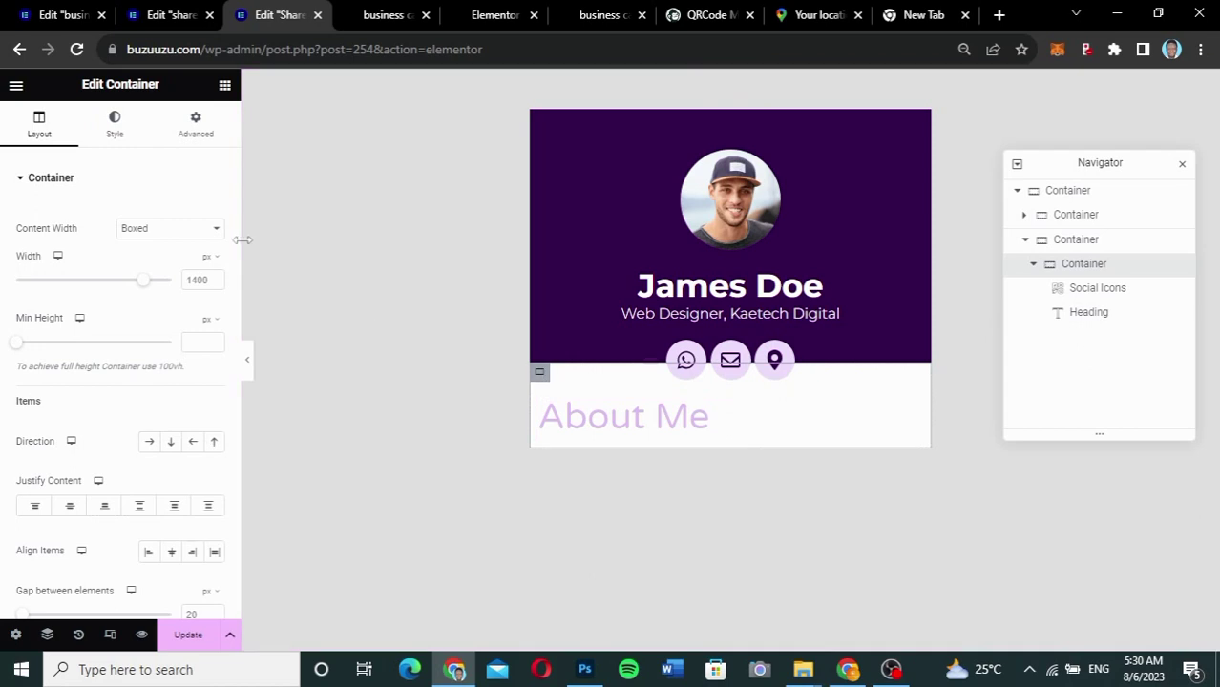
left_click(196, 129)
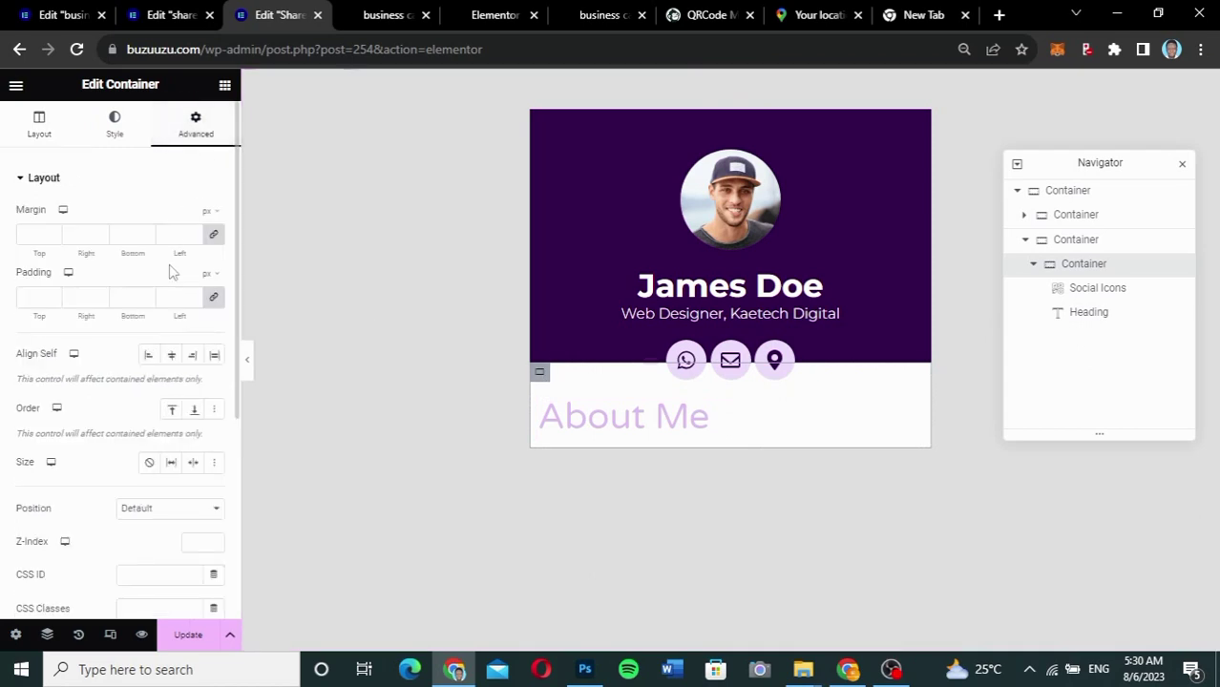
left_click(214, 301)
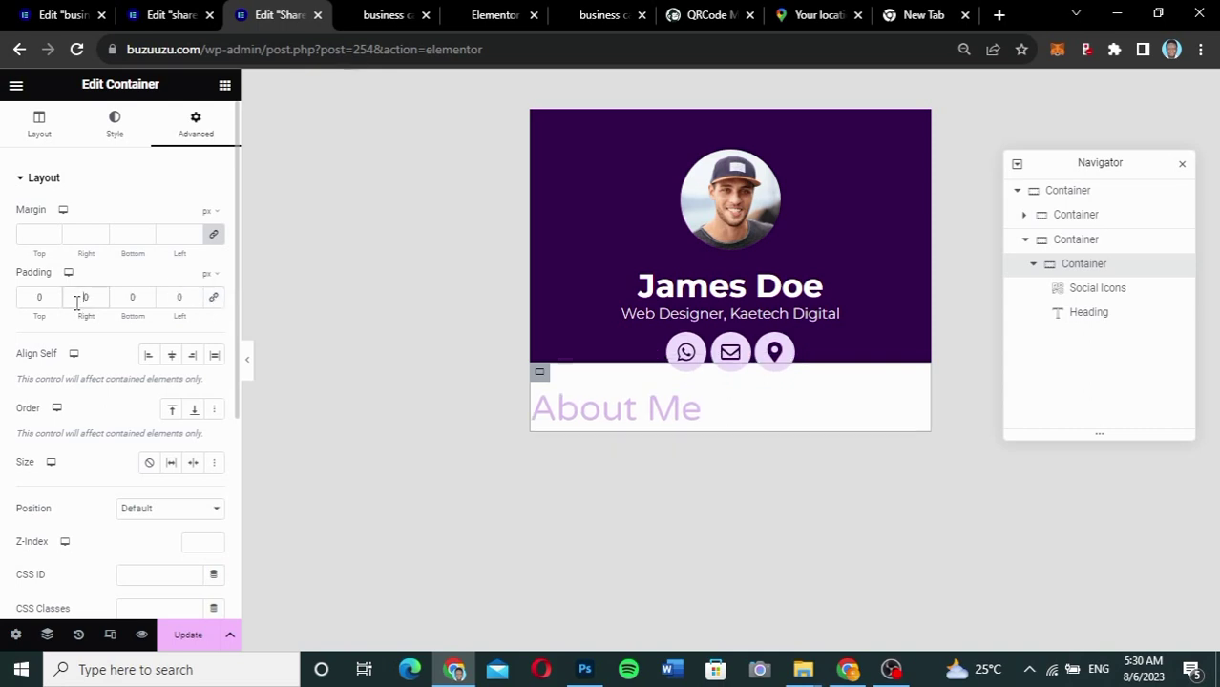
type("5")
left_click(167, 299)
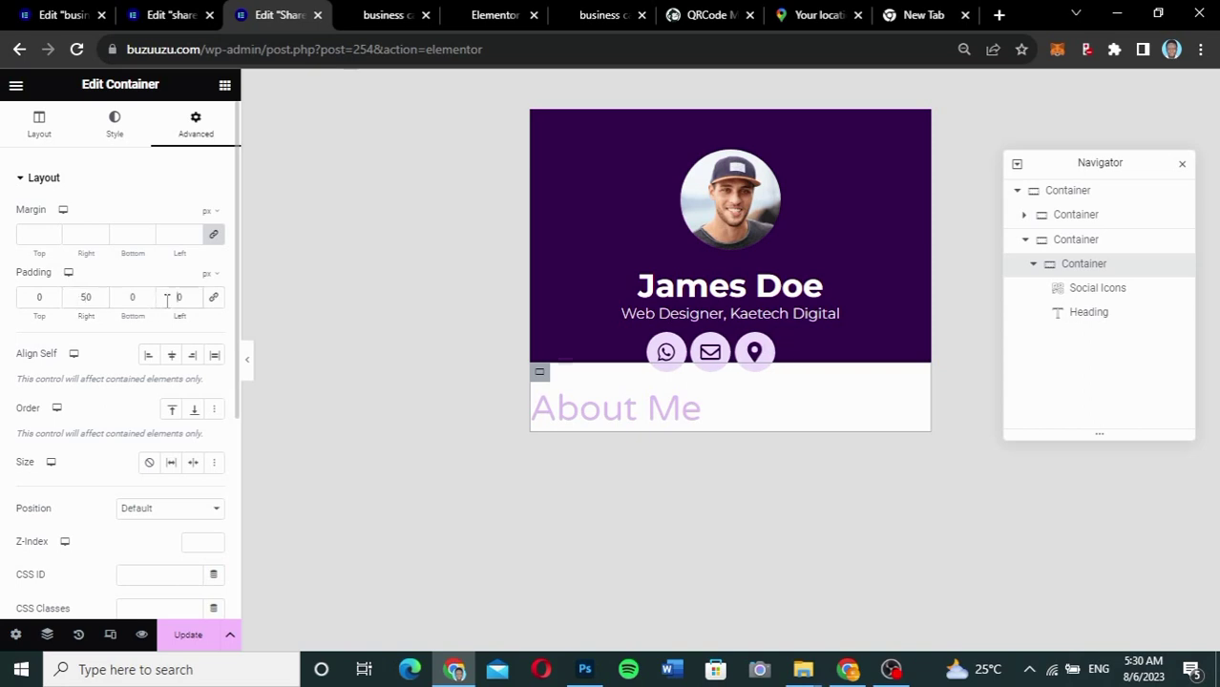
type("5")
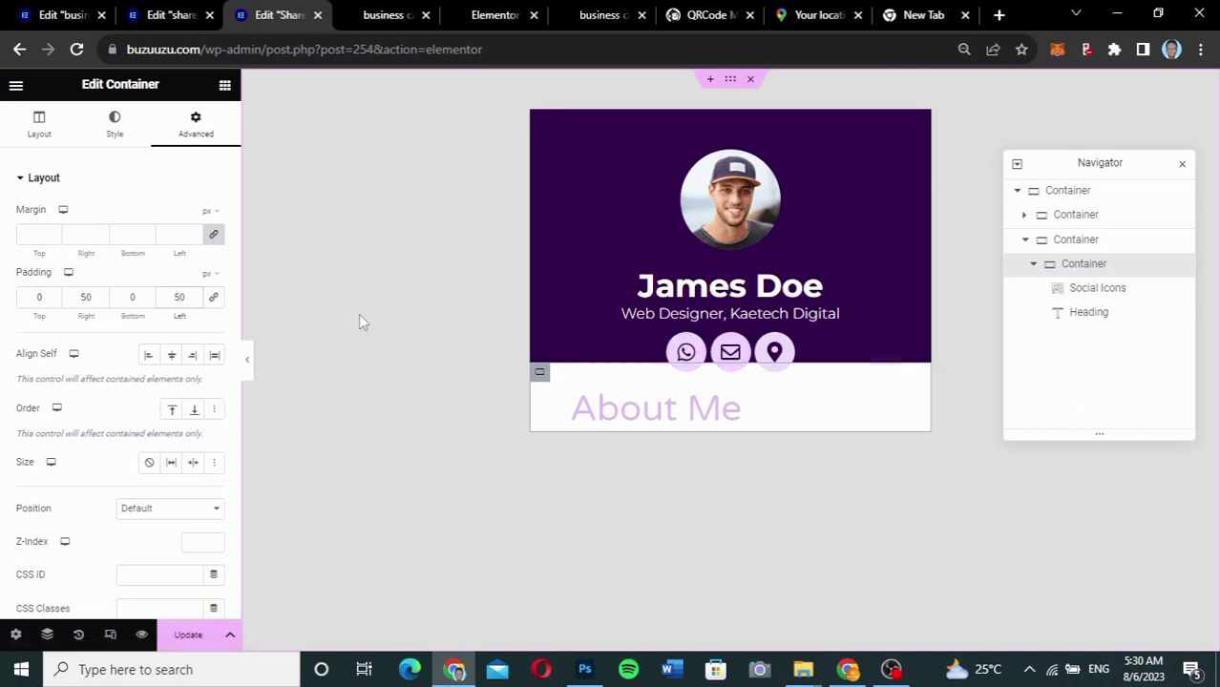
left_click(35, 297)
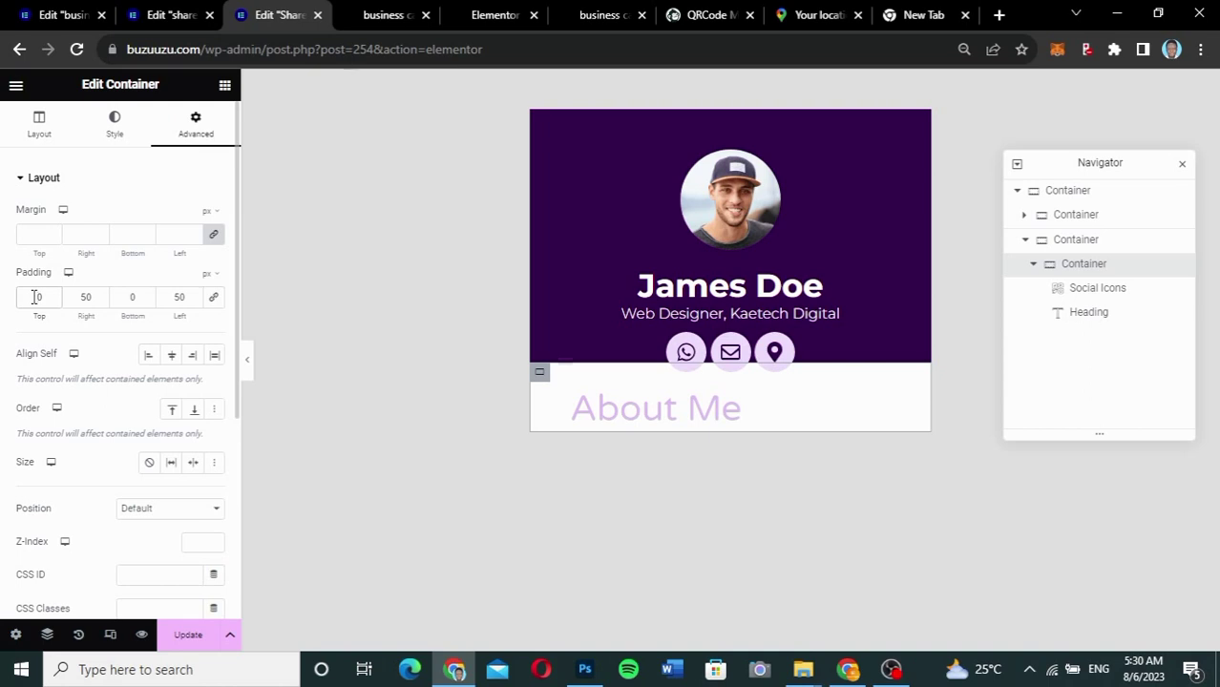
type("2")
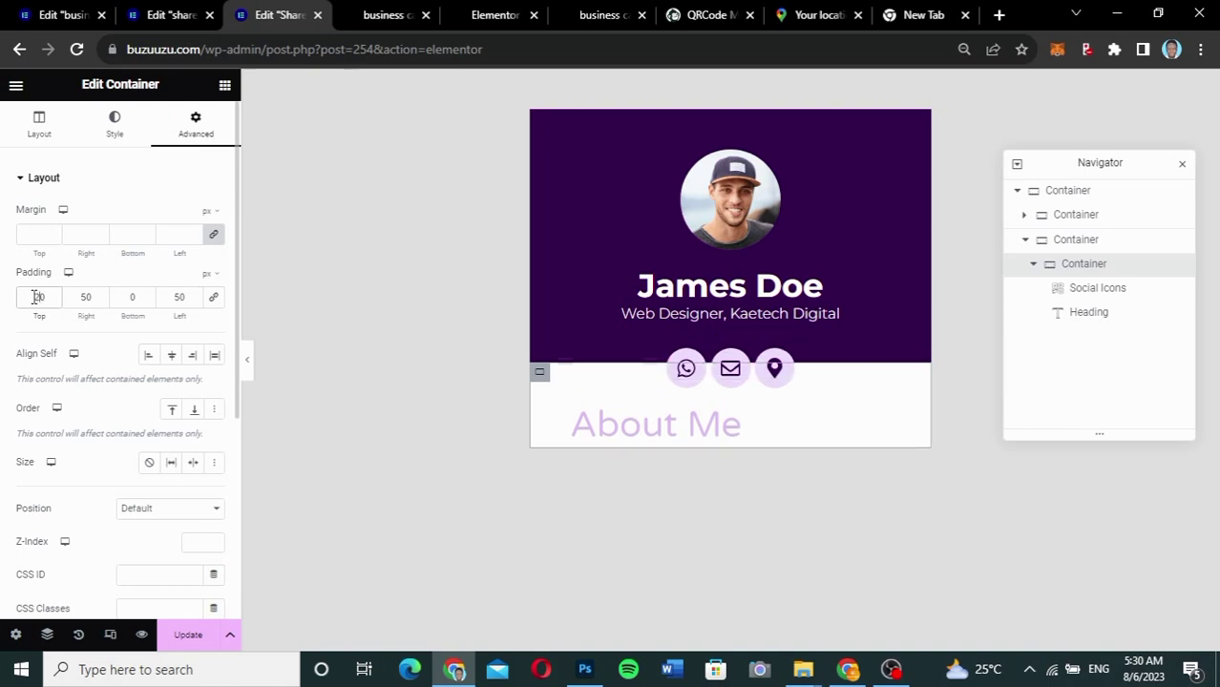
key("BackSpace")
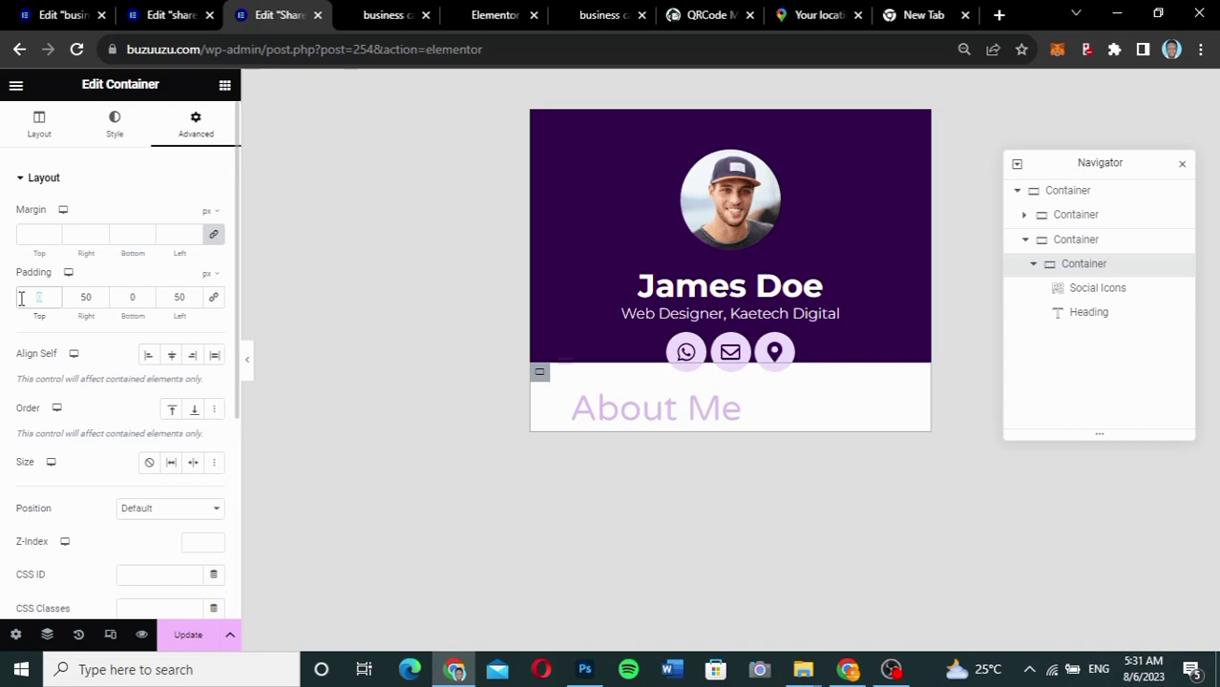
type("15")
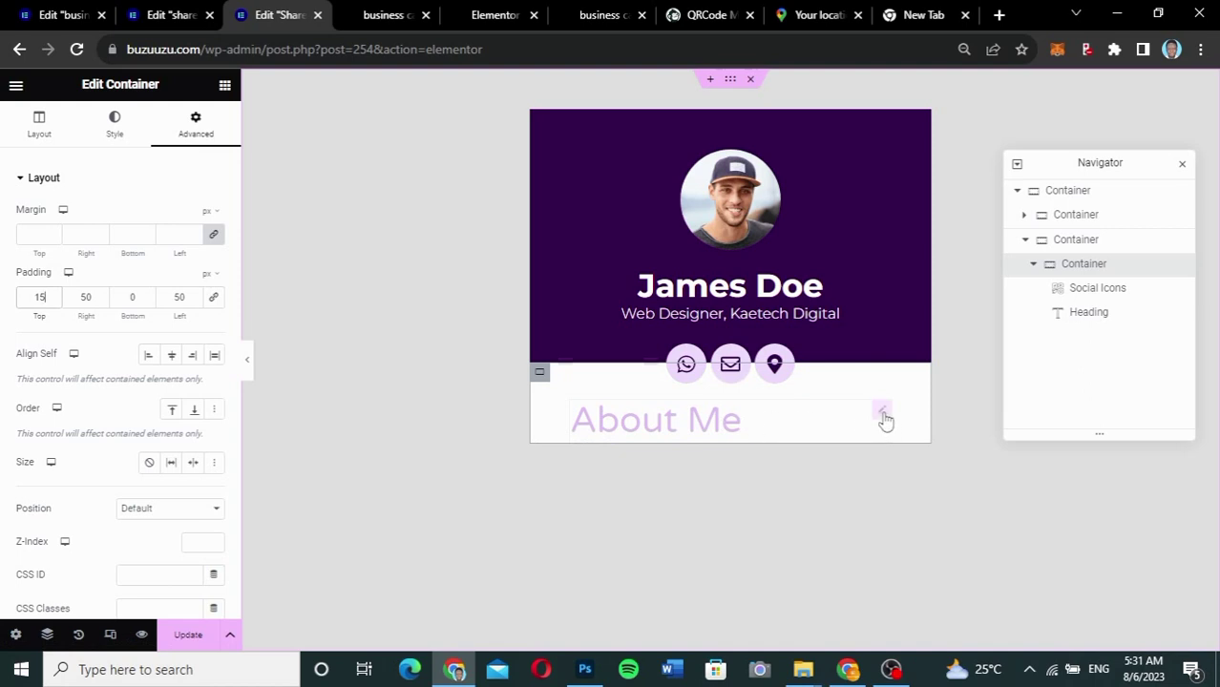
left_click(885, 421)
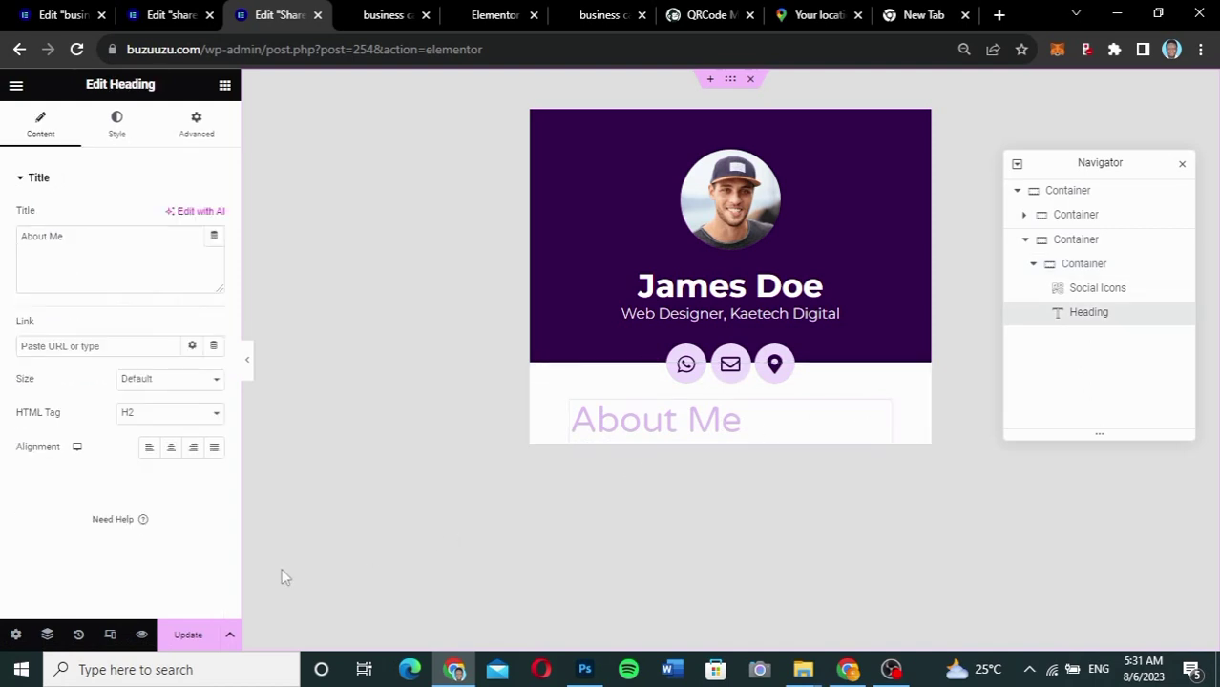
Step: Colour the About Me heading dark purple #32004d
left_click(191, 636)
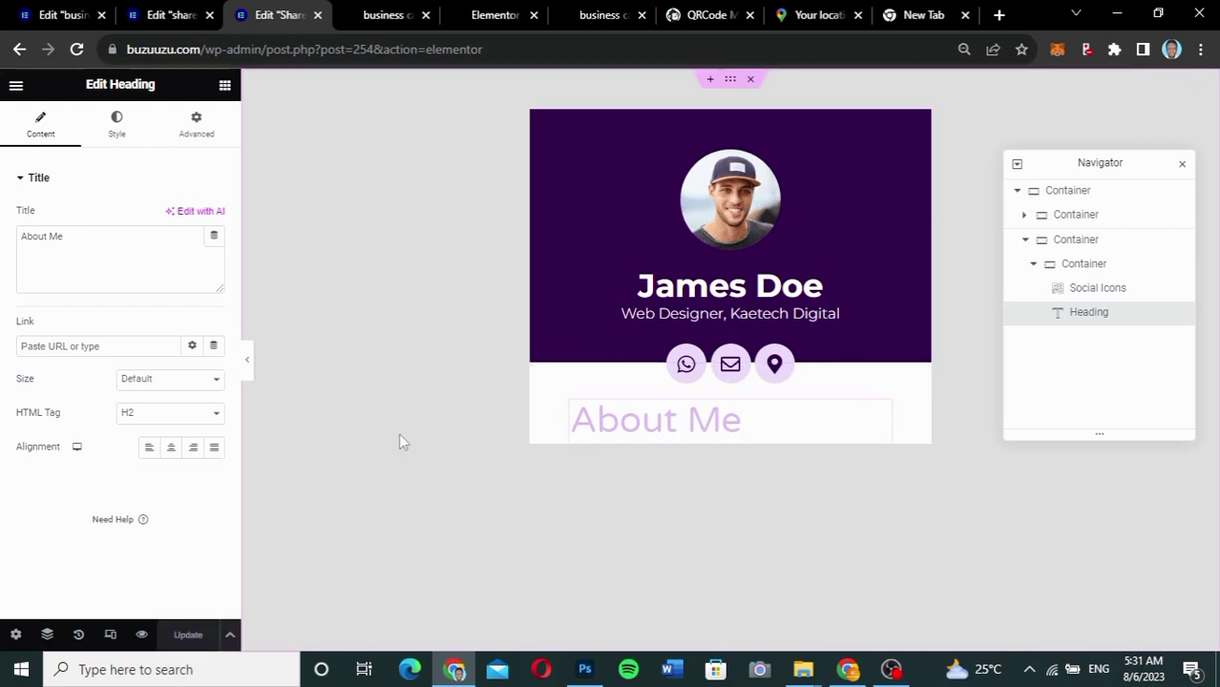
left_click(119, 140)
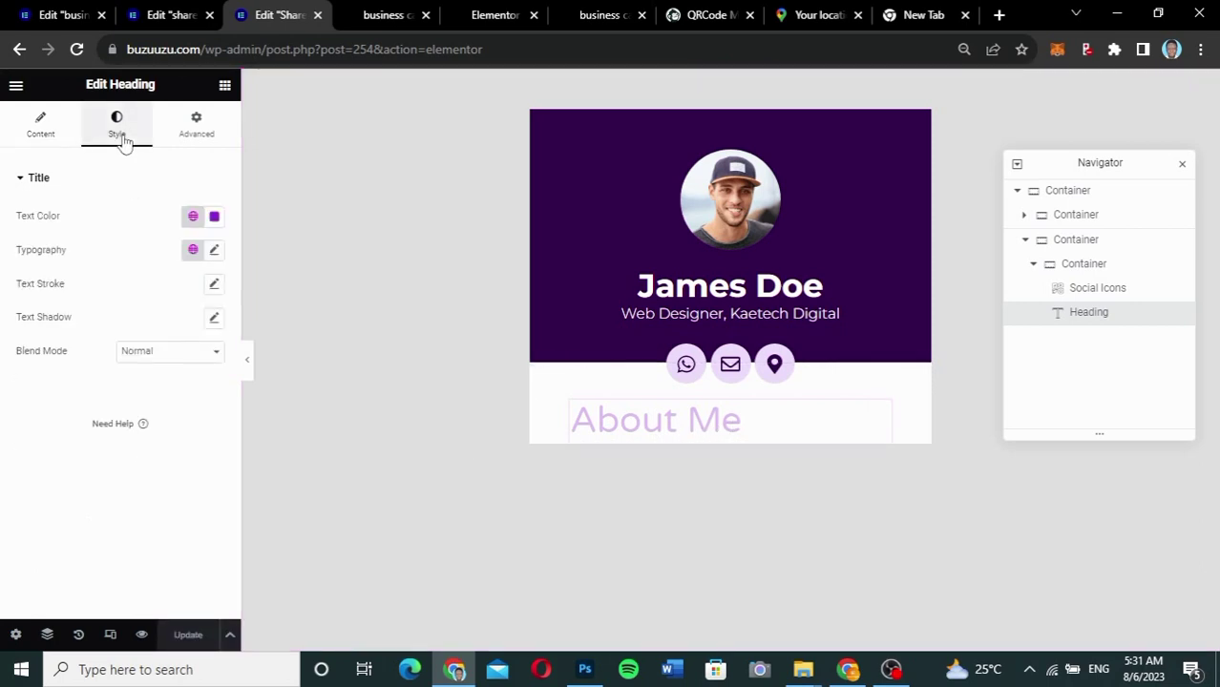
left_click(214, 217)
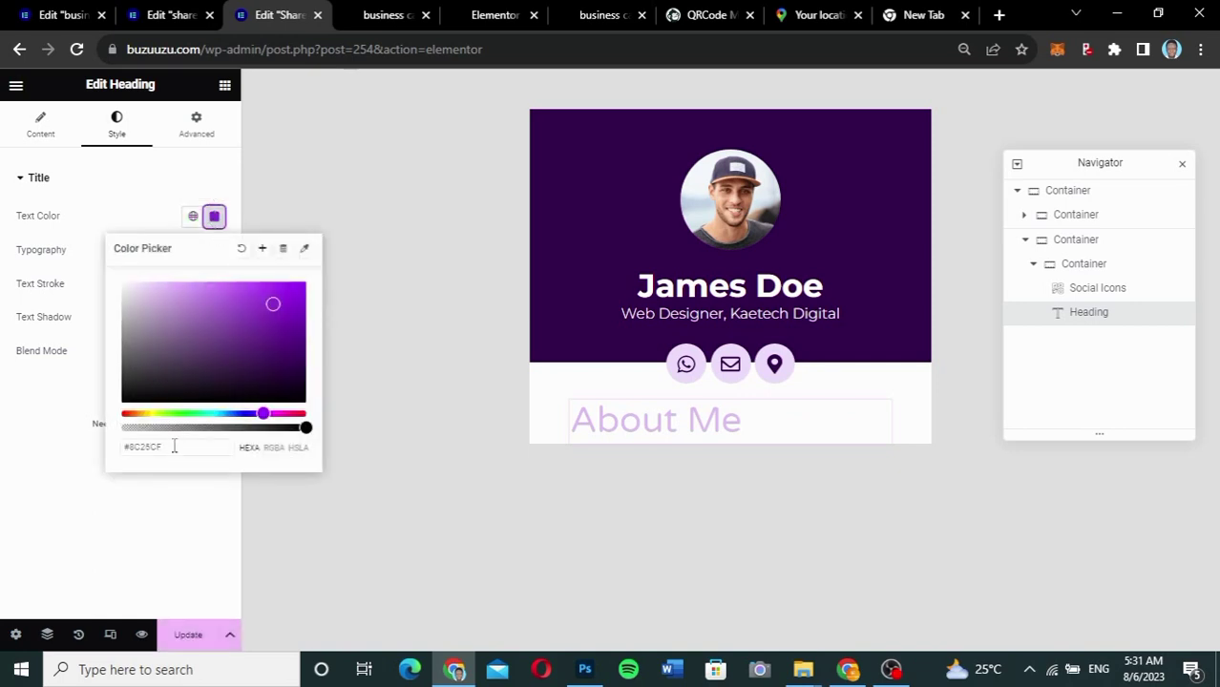
left_click(893, 12)
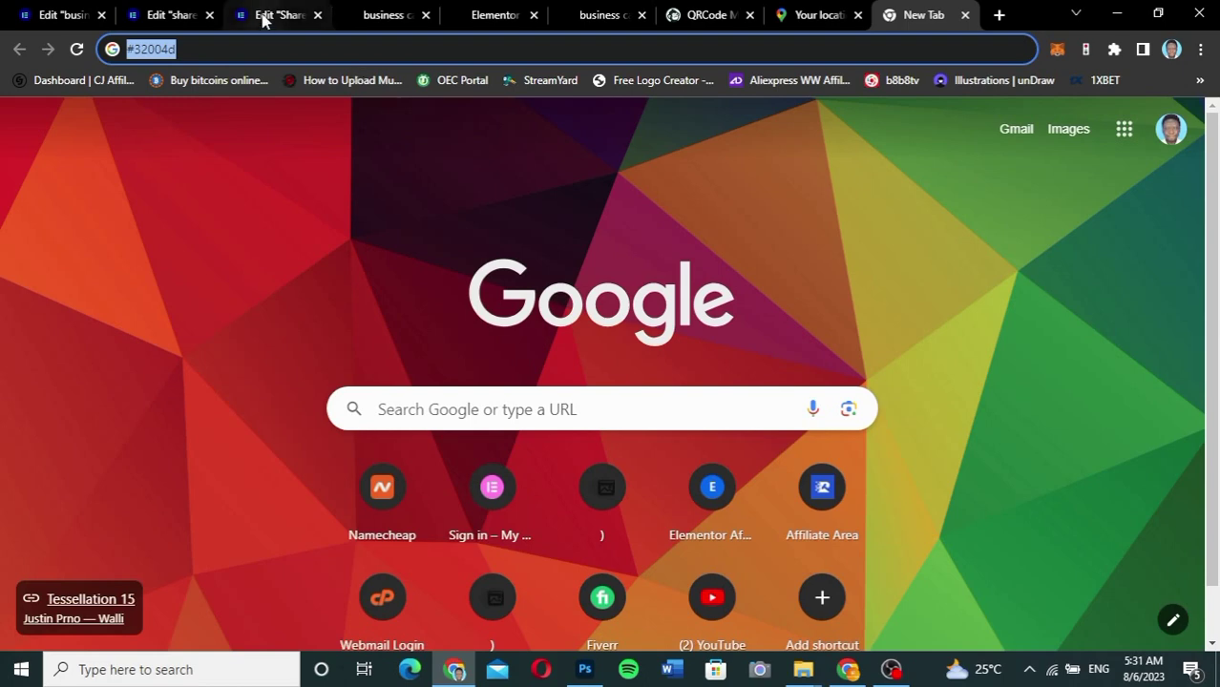
left_click(267, 17)
left_click_drag(187, 449, 107, 456)
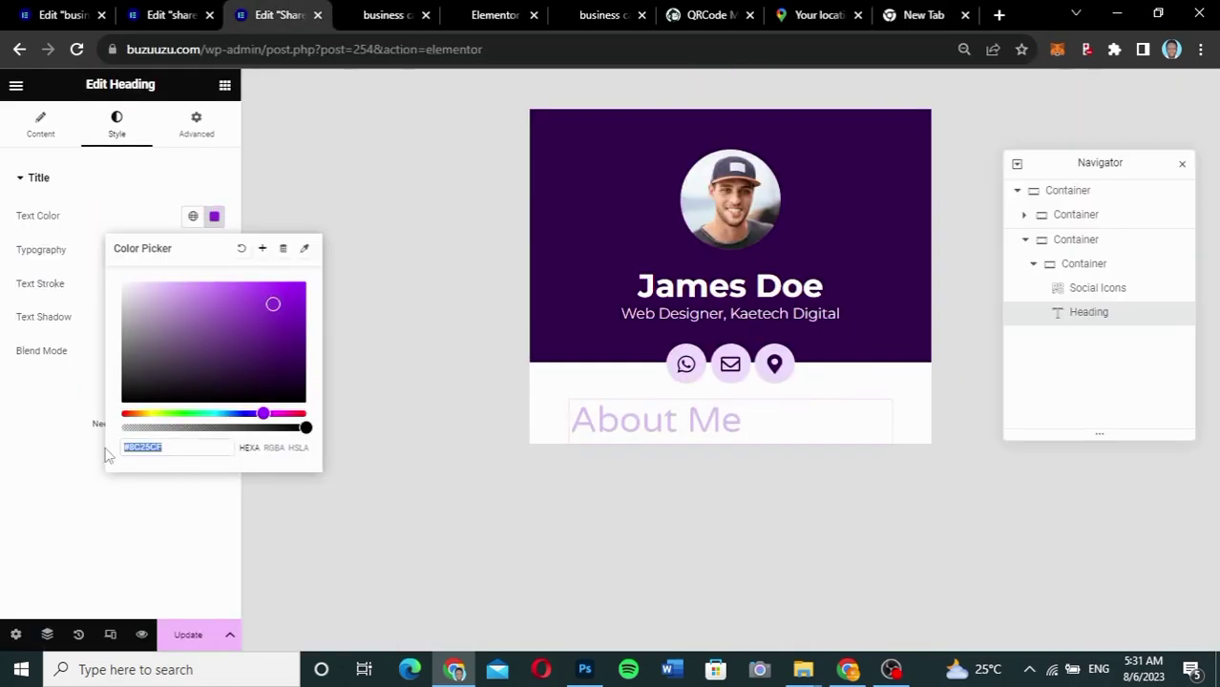
type("#32004d")
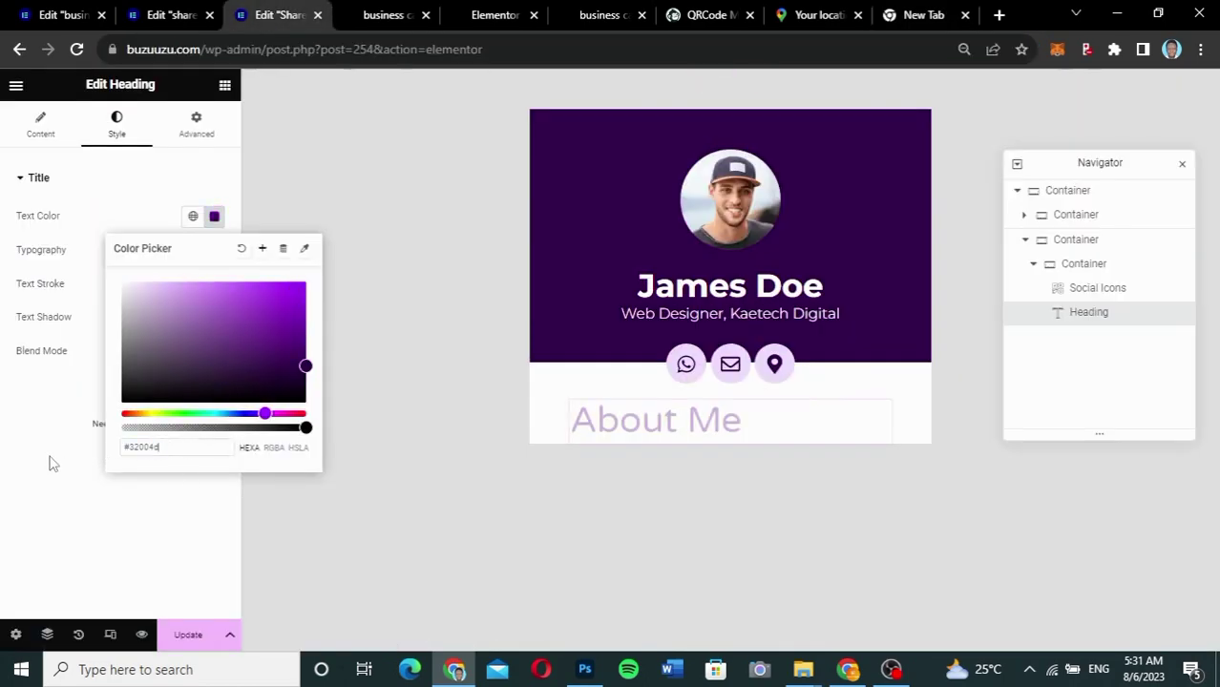
left_click(53, 464)
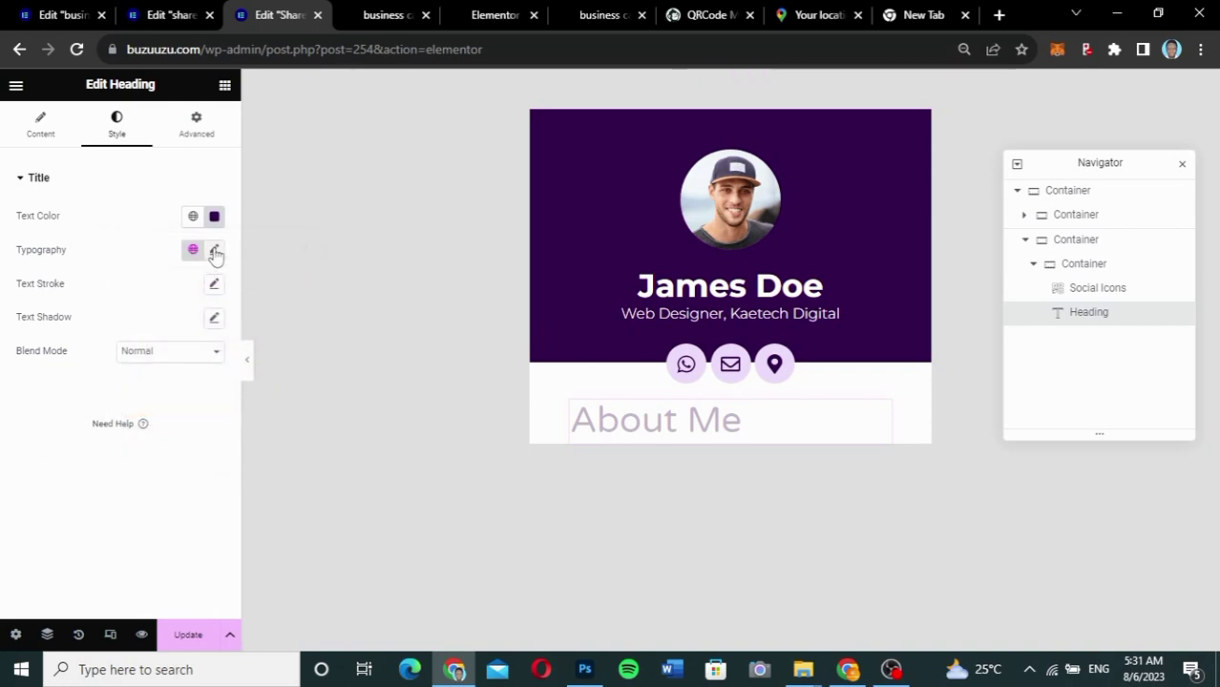
Step: Set the heading's typography to 35 px size and 600 Semi Bold weight
left_click(214, 251)
left_click_drag(188, 380, 167, 381)
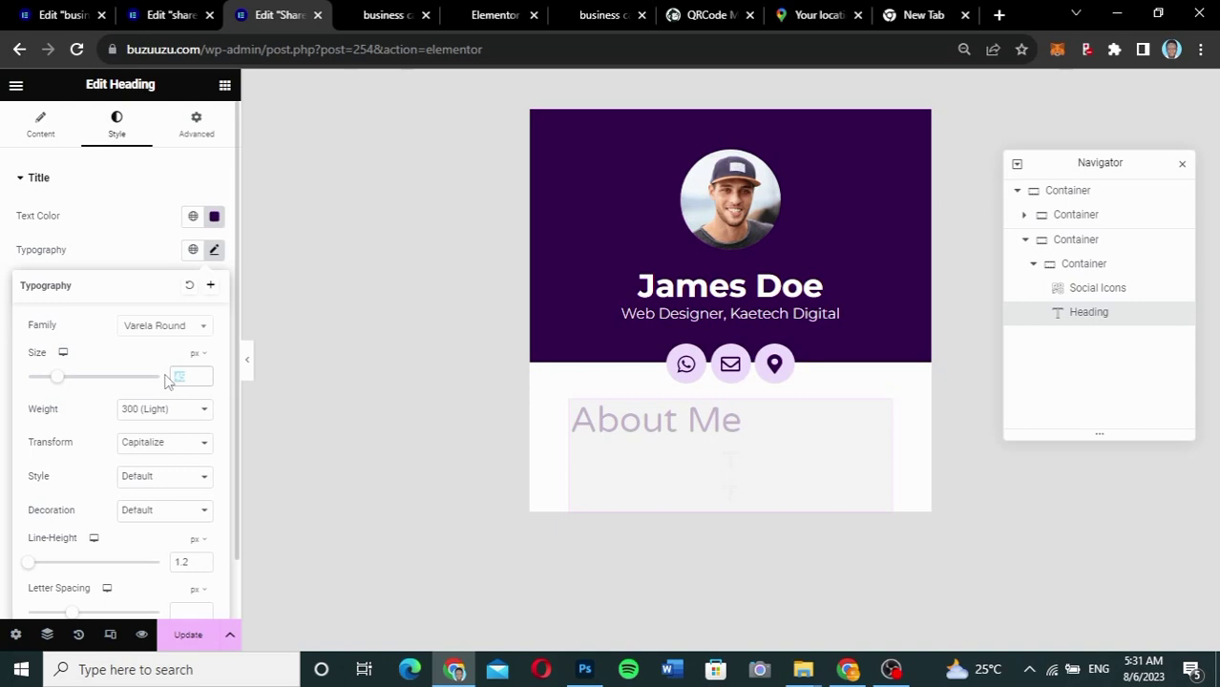
type("35")
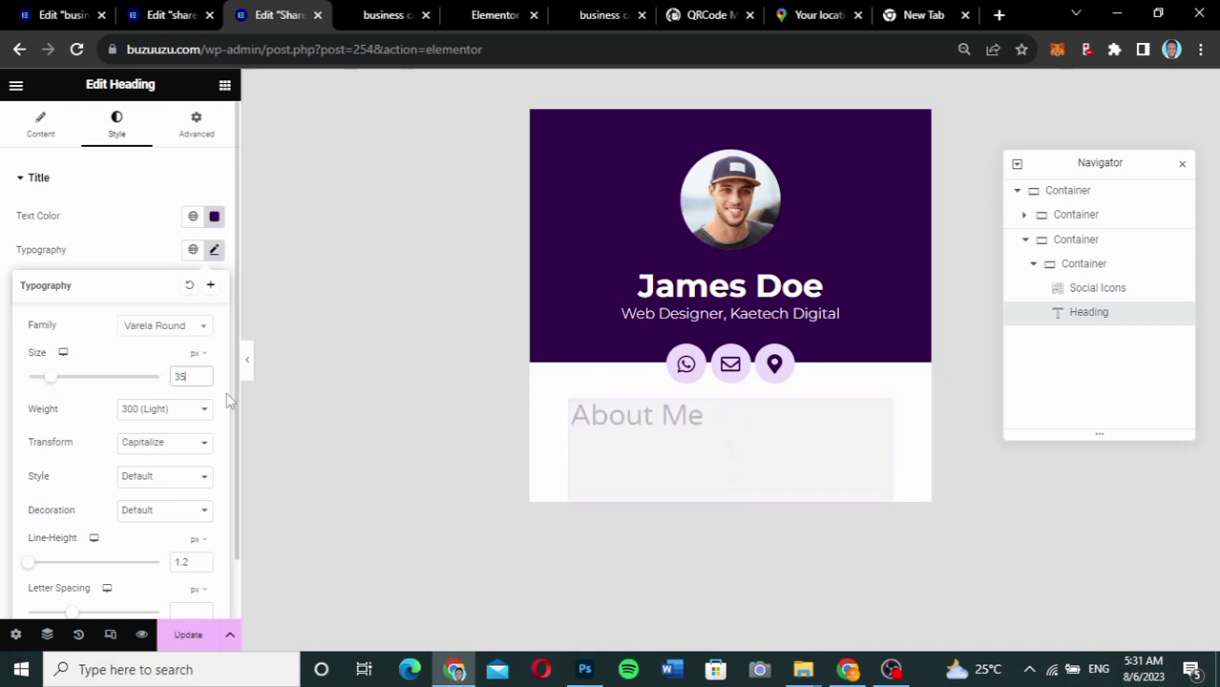
left_click(172, 413)
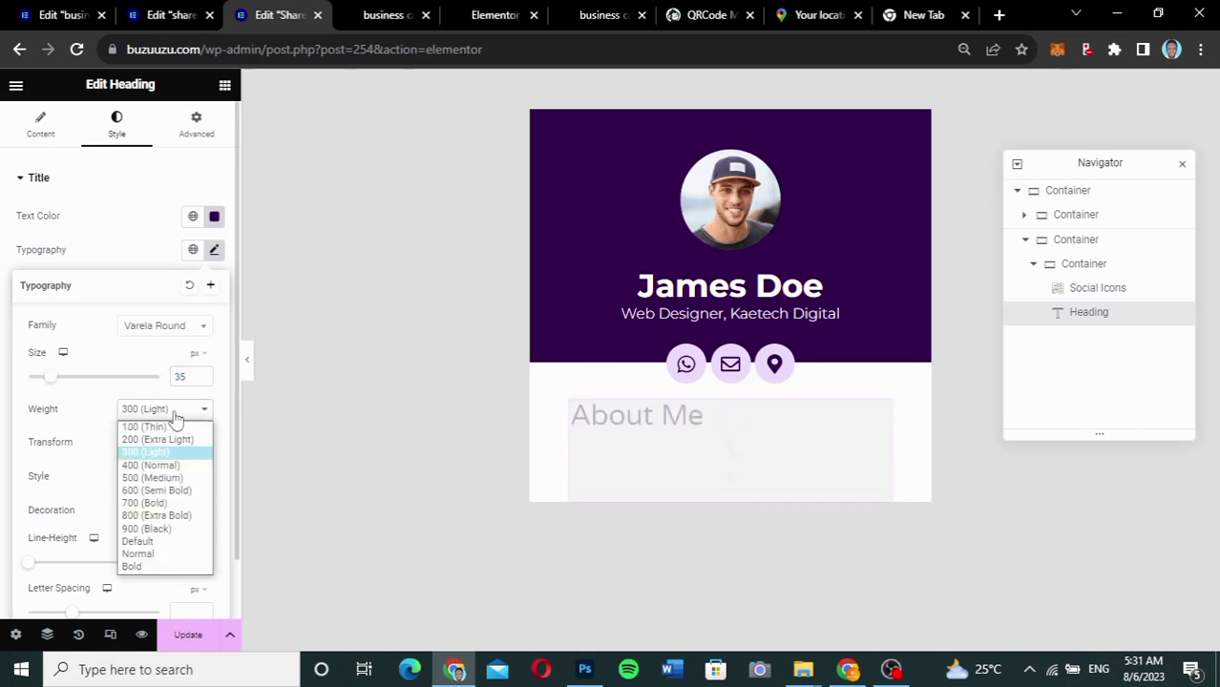
left_click(166, 491)
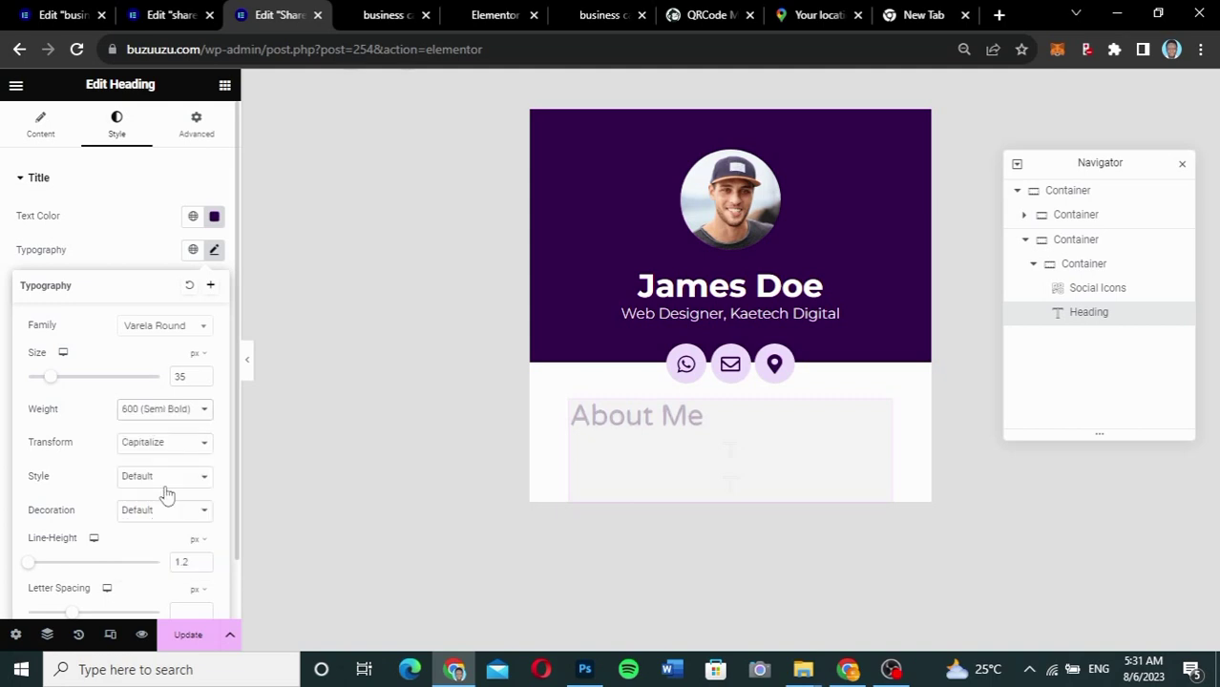
left_click(134, 262)
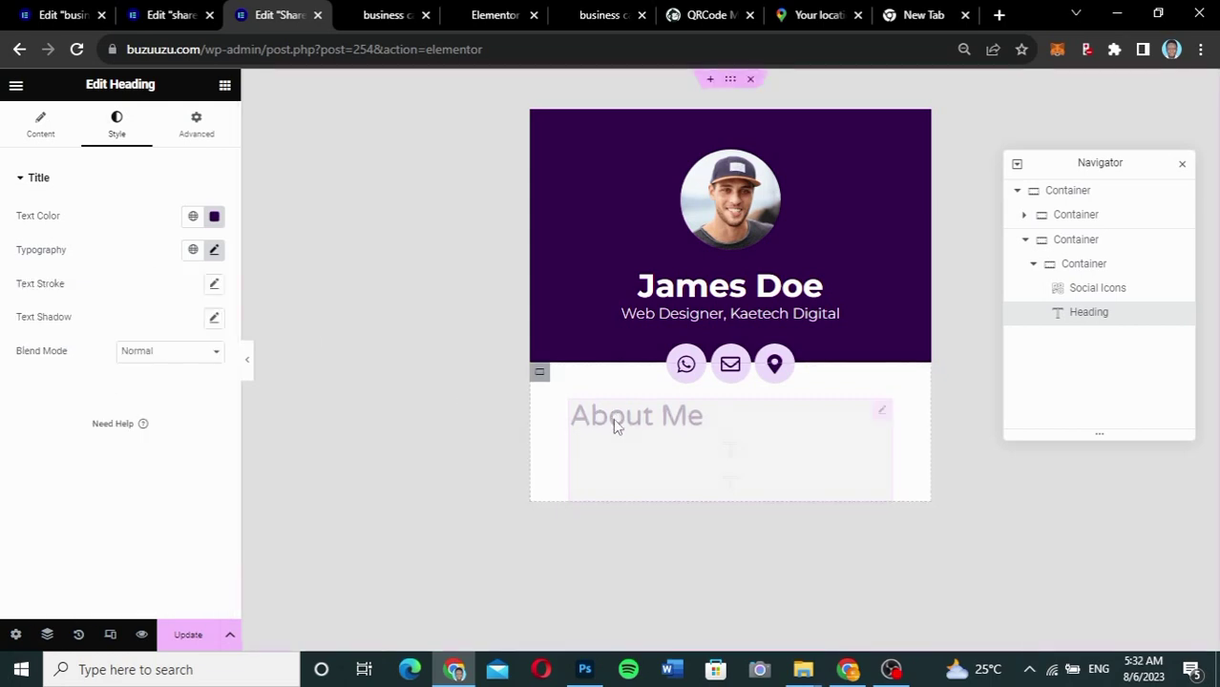
left_click(226, 87)
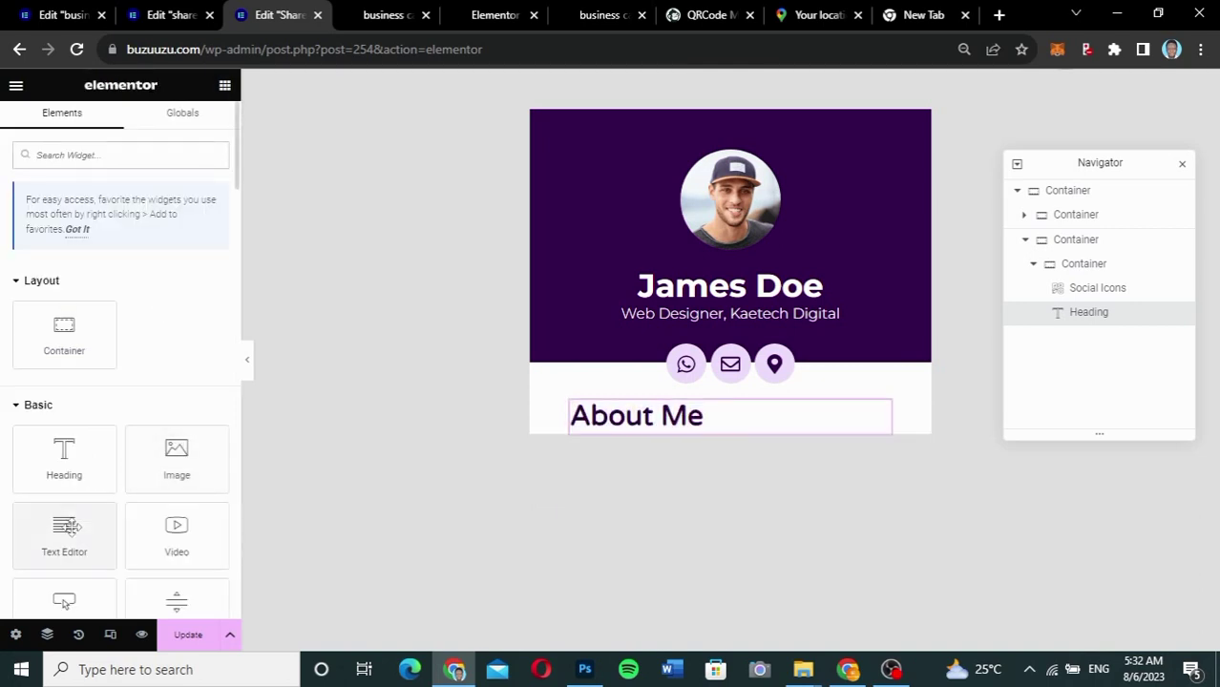
Step: Add a Text Editor paragraph below About Me with 400 Normal font weight
left_click_drag(64, 533, 677, 431)
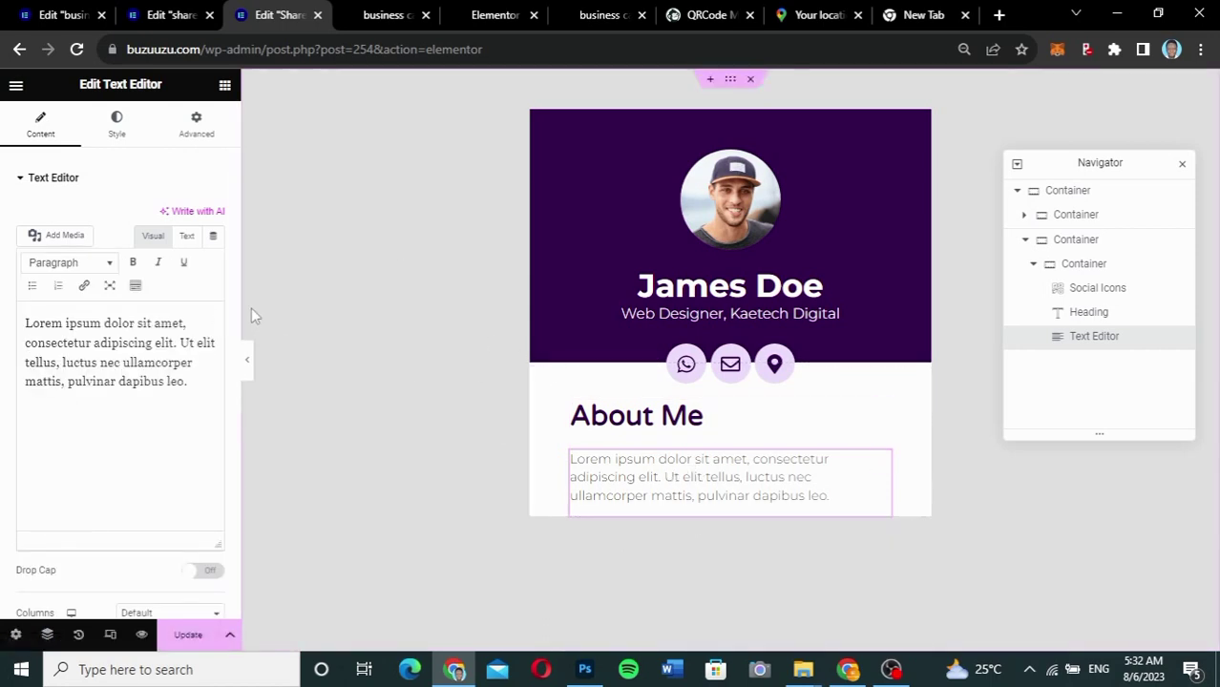
left_click(125, 138)
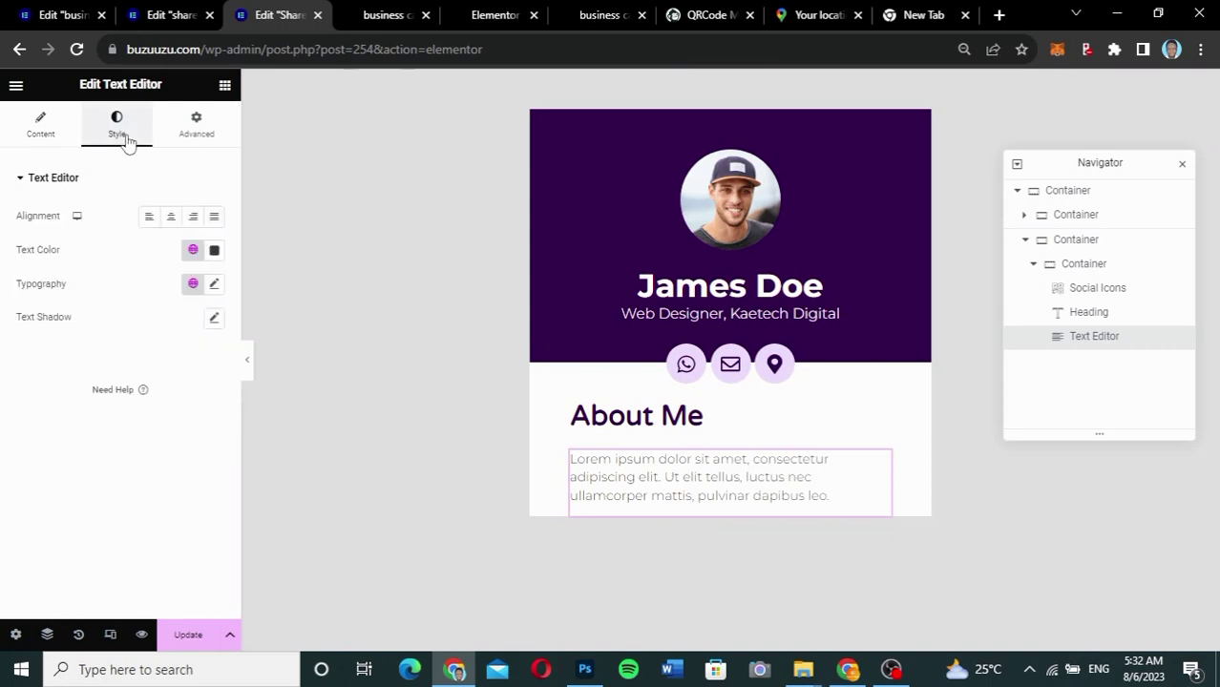
left_click(215, 285)
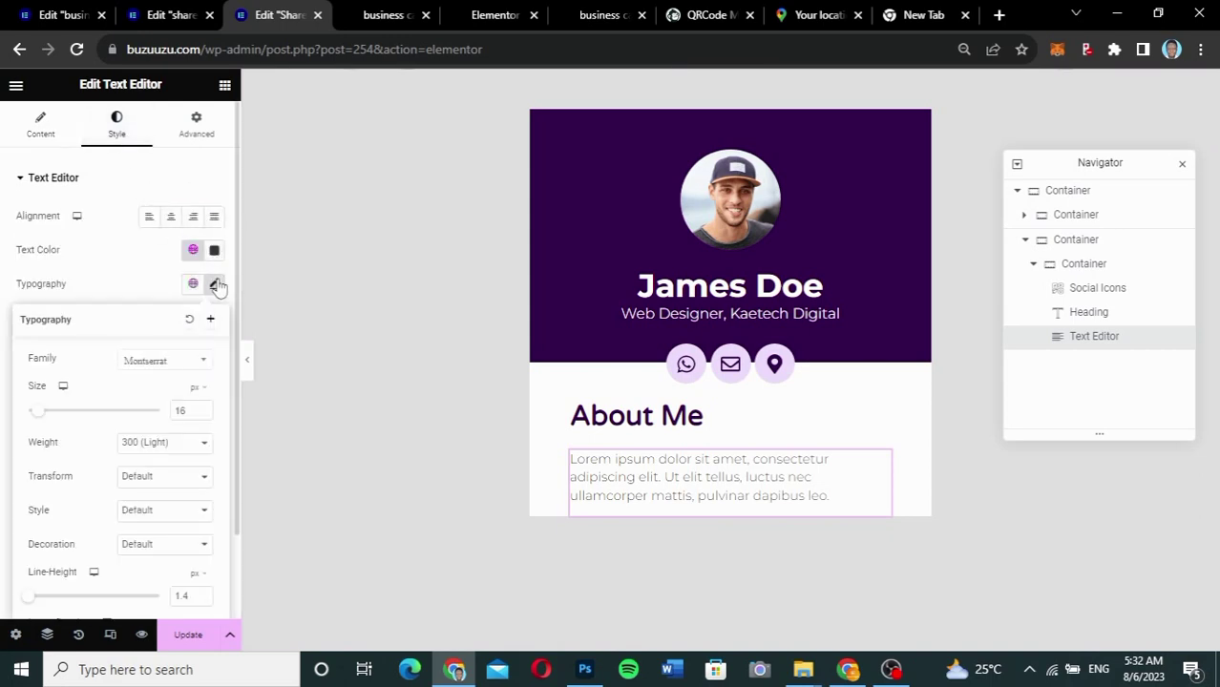
left_click(167, 444)
left_click(160, 504)
left_click(148, 269)
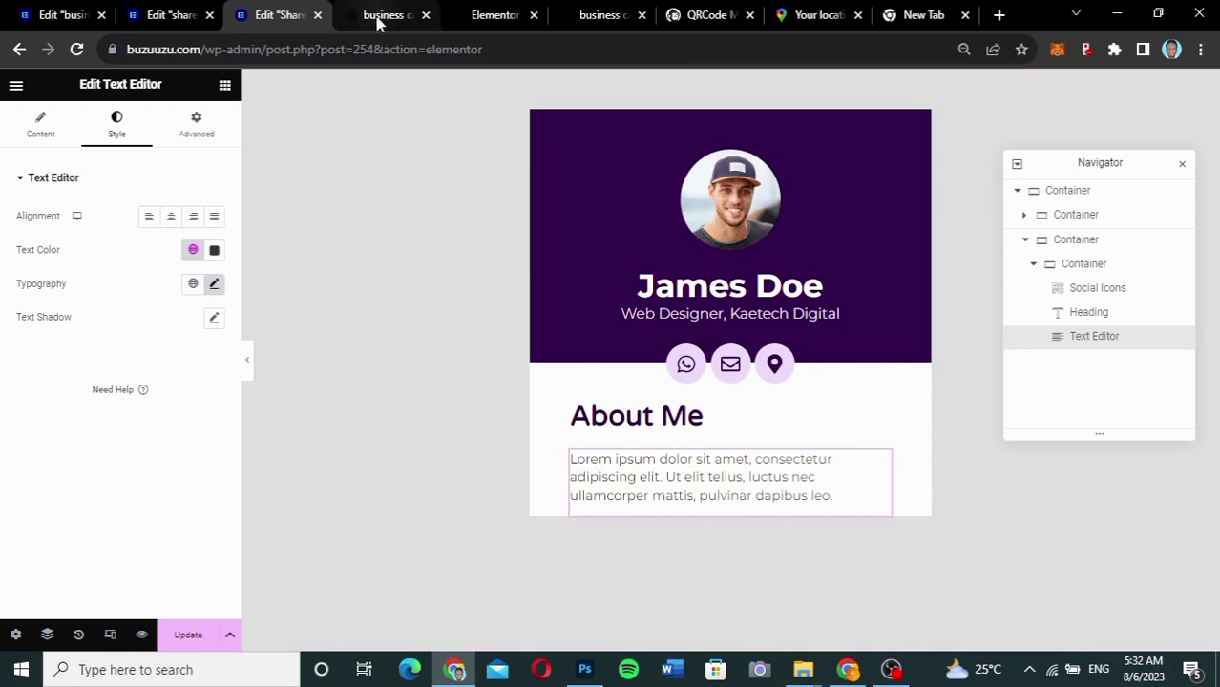
Step: Check the phone number on the live business-card page for reference
left_click(378, 19)
scroll(520, 348, "down", 3)
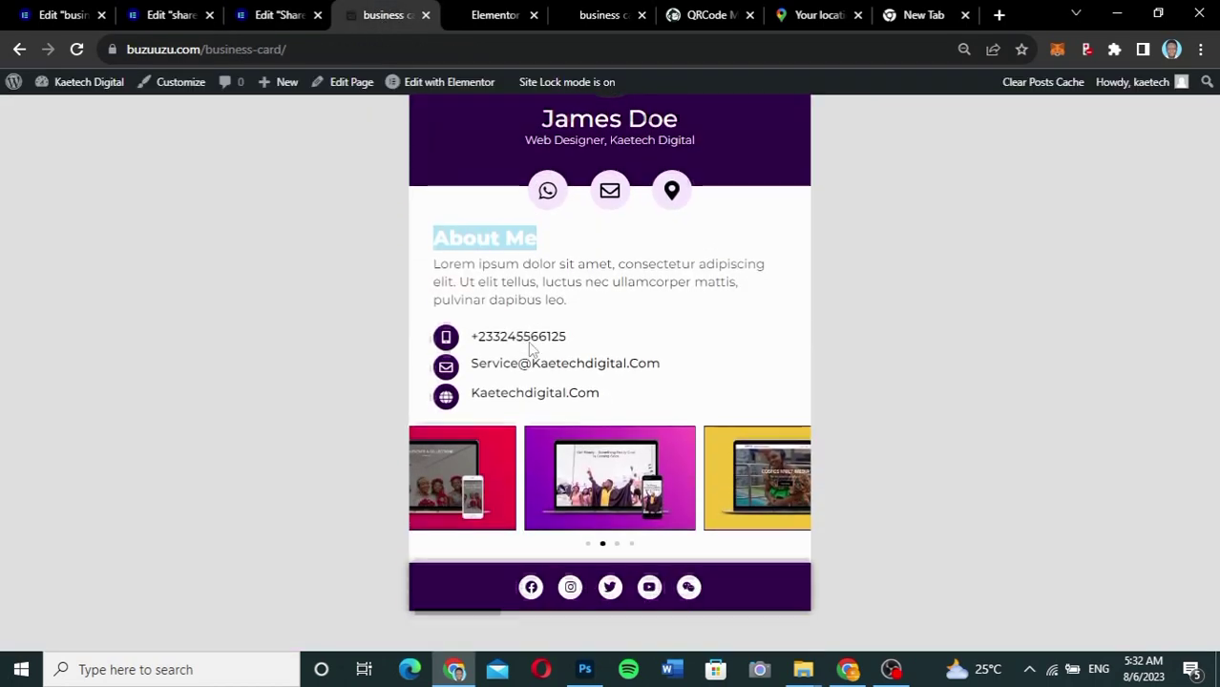
double_click(479, 350)
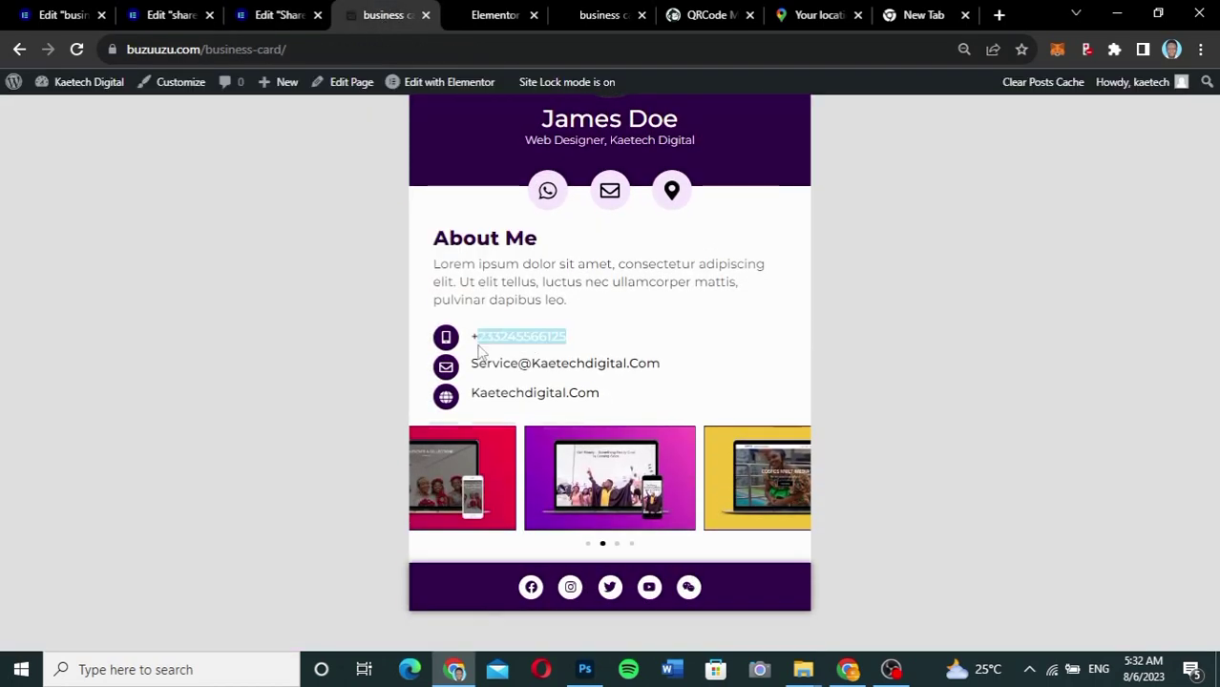
left_click(582, 327)
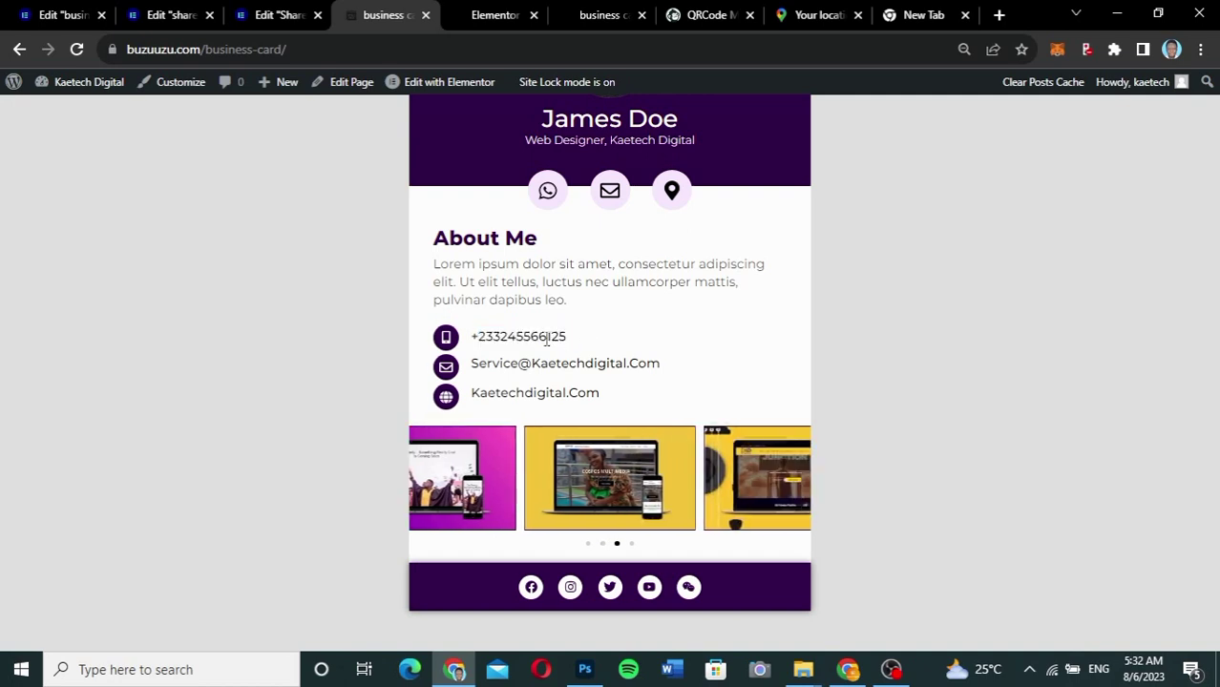
left_click(250, 15)
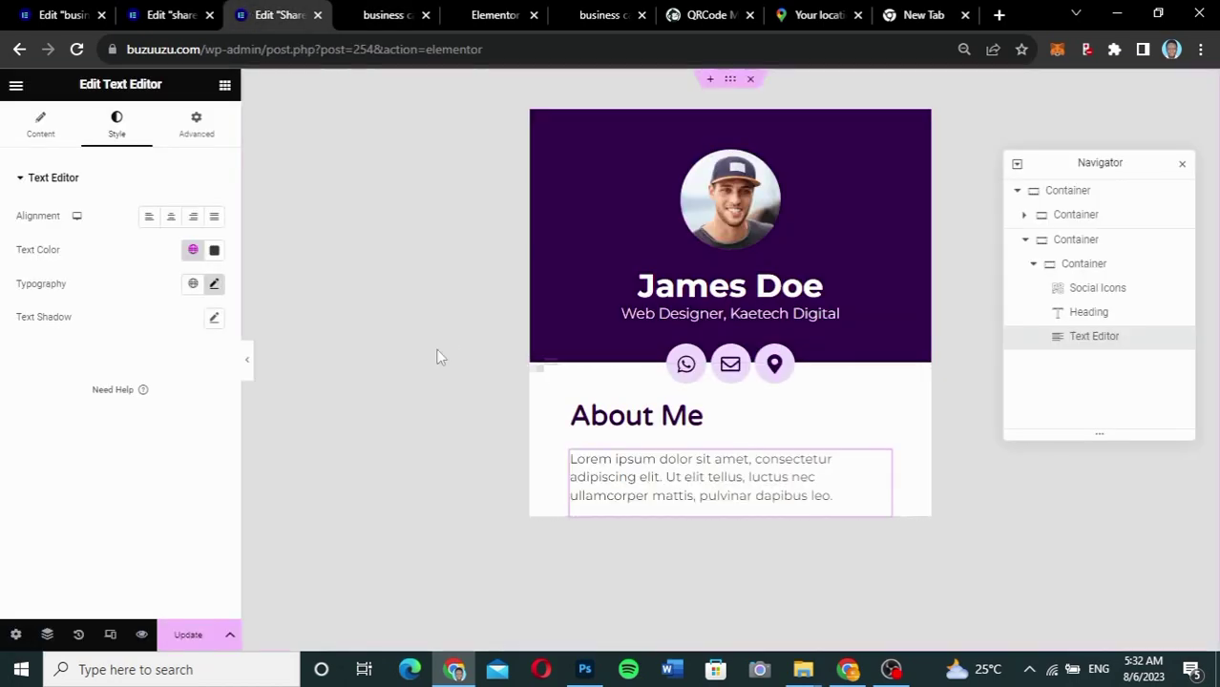
Step: Search the widgets for 'icon' and drag an Icon Box below the About Me paragraph
left_click(225, 88)
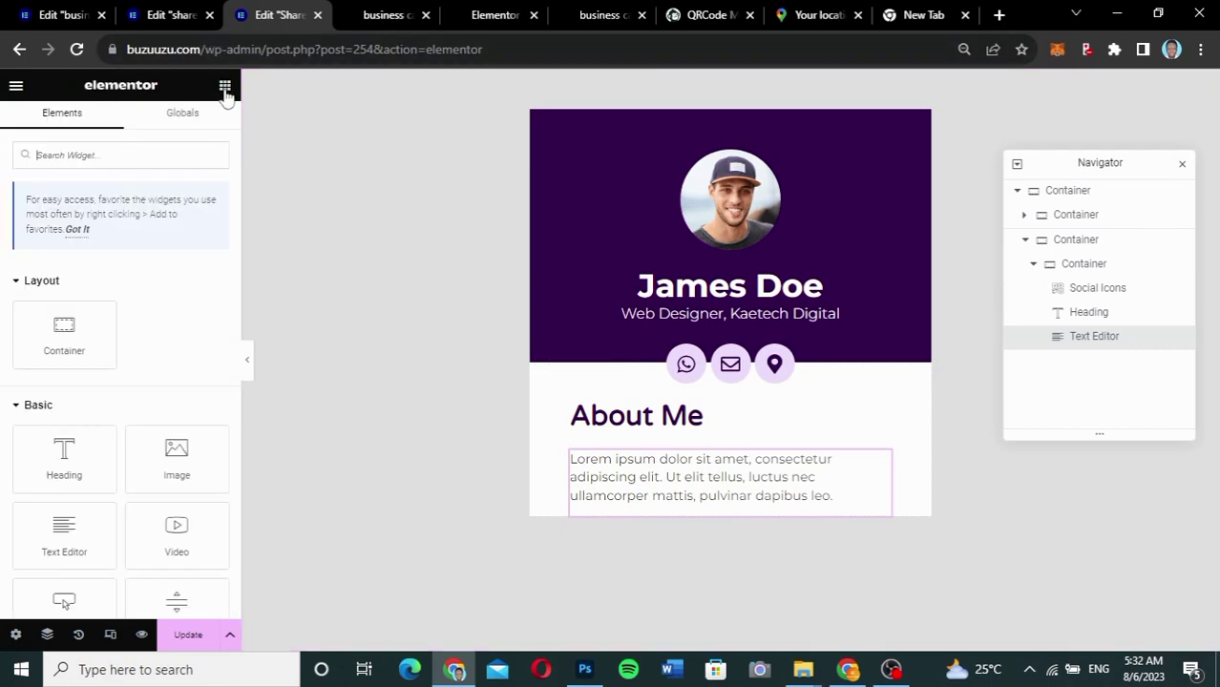
left_click(151, 158)
type("icons")
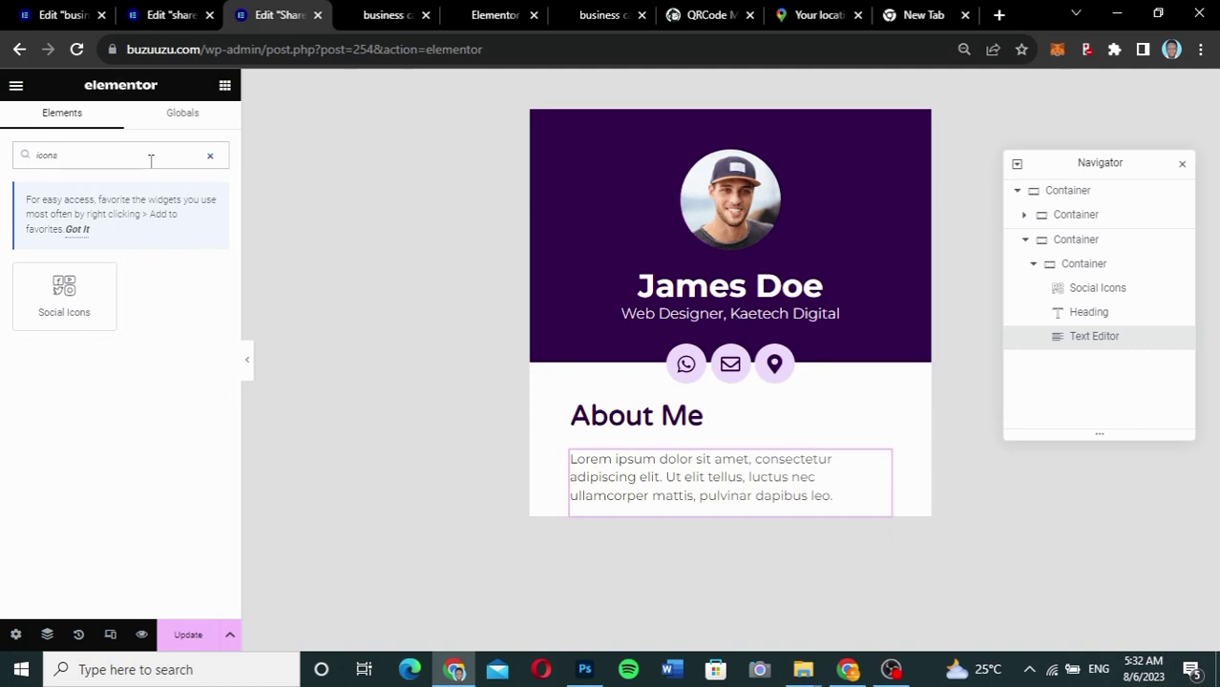
key("BackSpace")
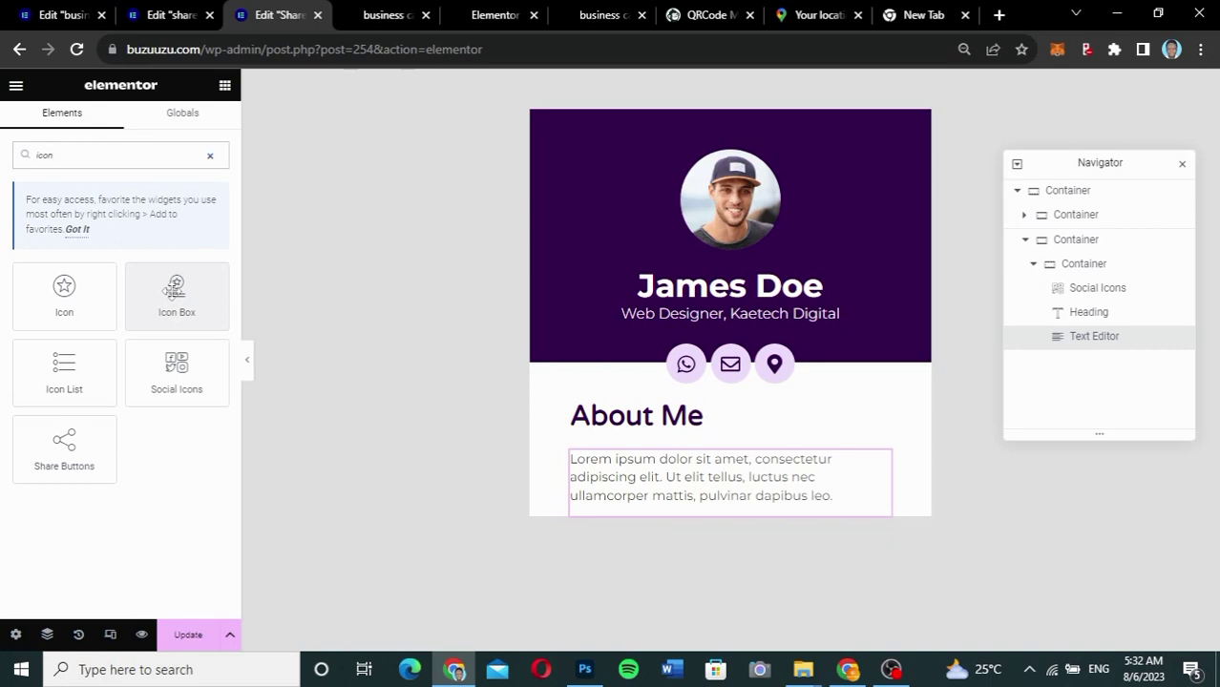
left_click_drag(173, 289, 673, 499)
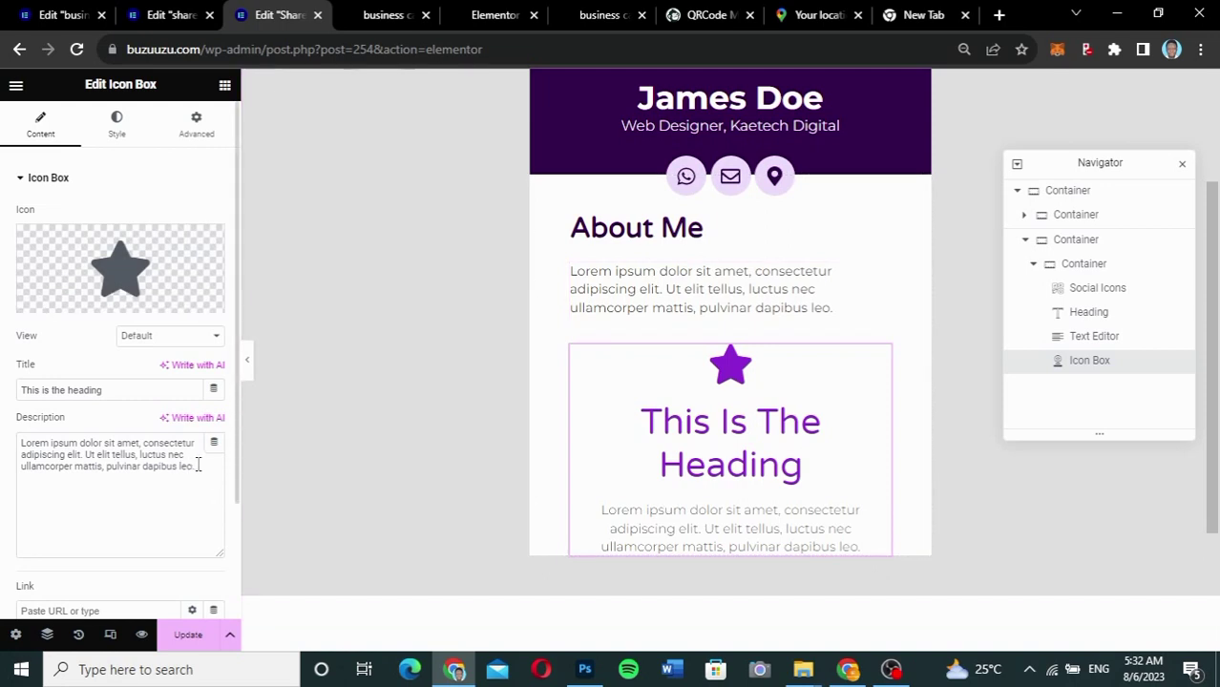
Step: Delete the icon box's placeholder description and replace its title with the phone number
left_click_drag(199, 467, 3, 448)
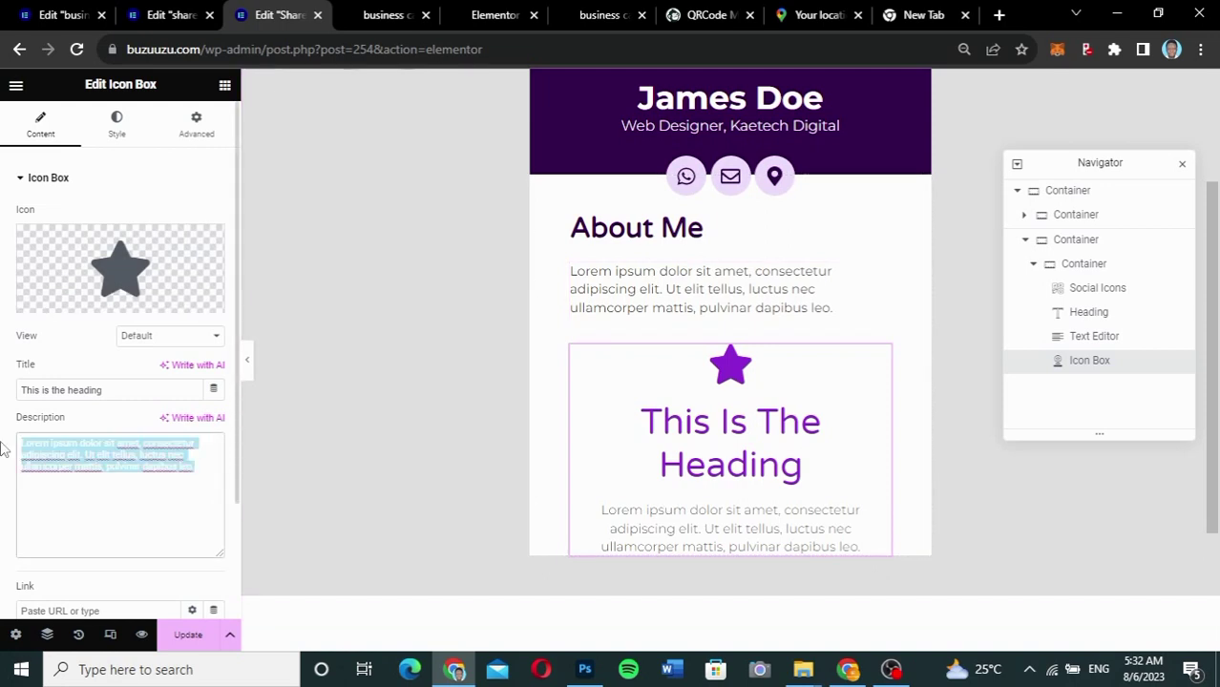
key("BackSpace")
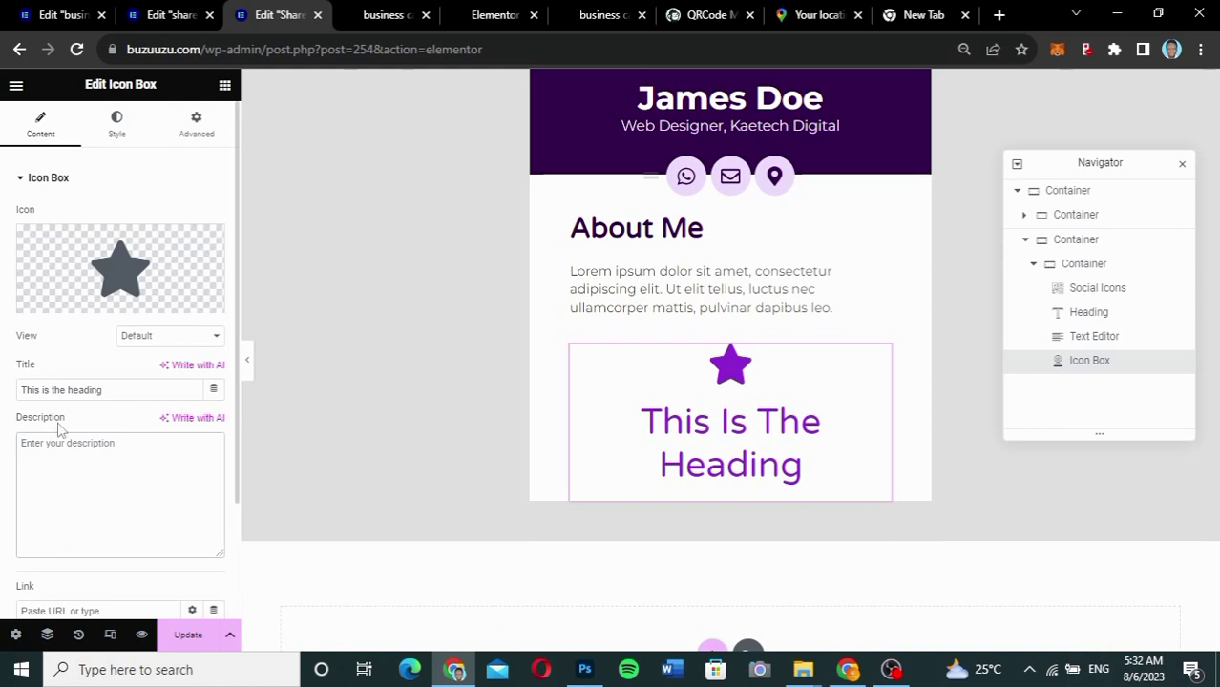
left_click_drag(119, 390, 21, 390)
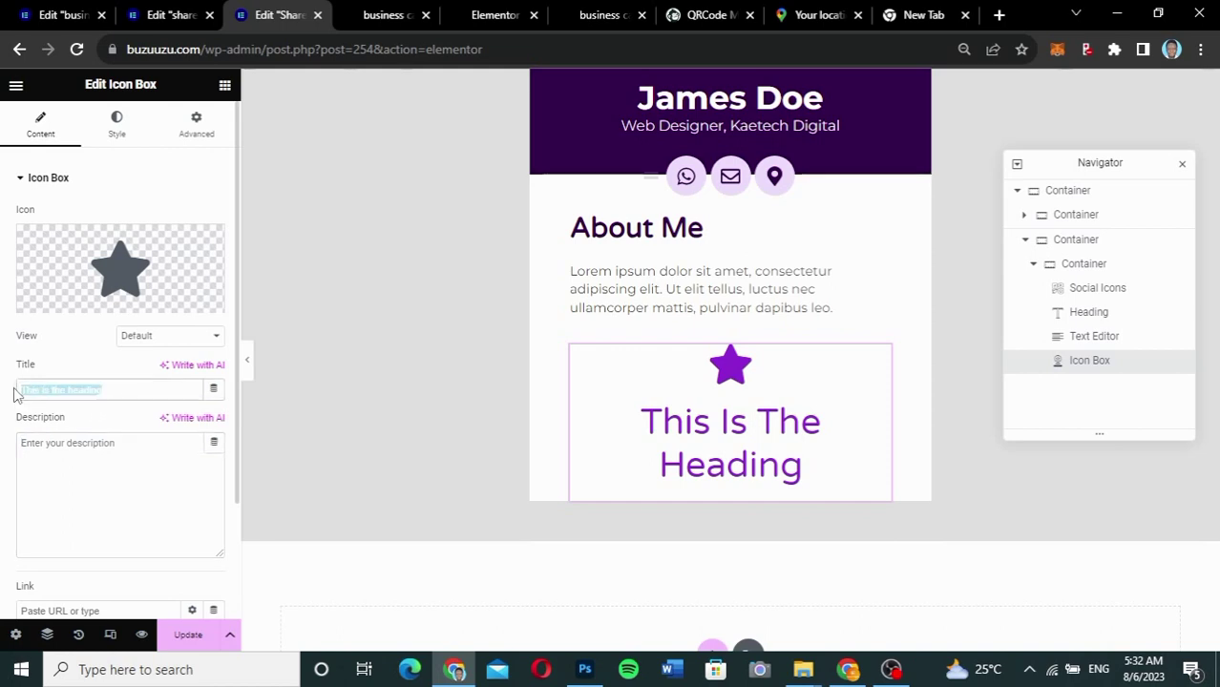
key("BackSpace")
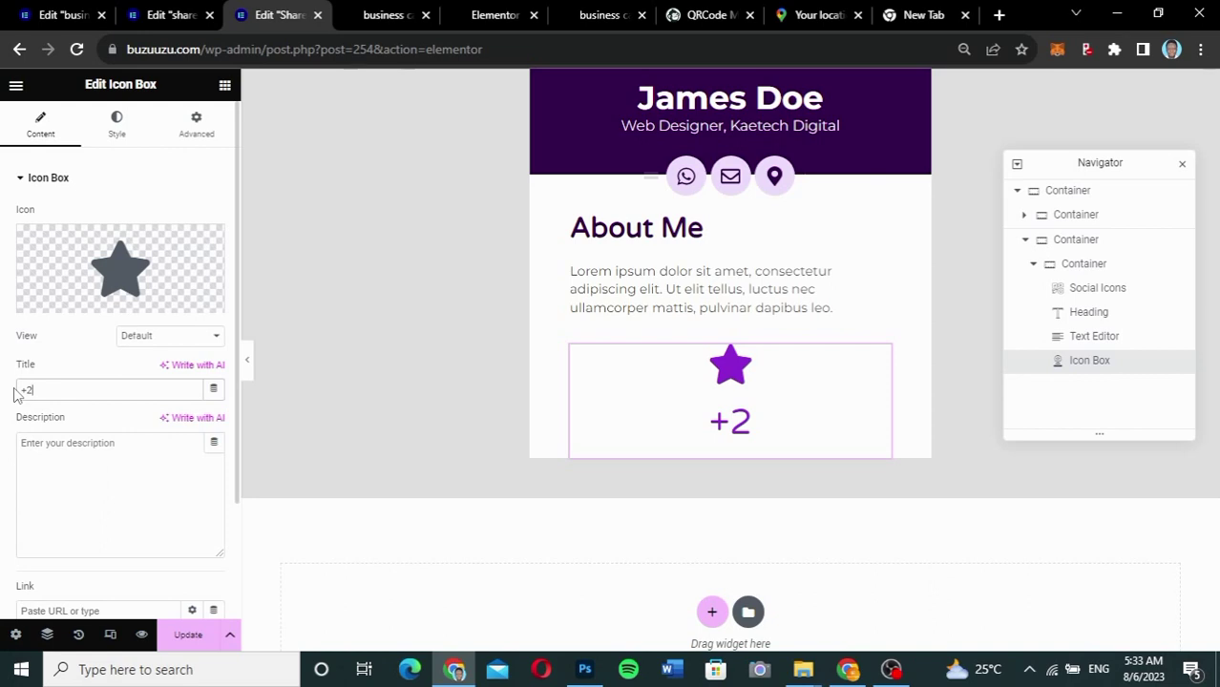
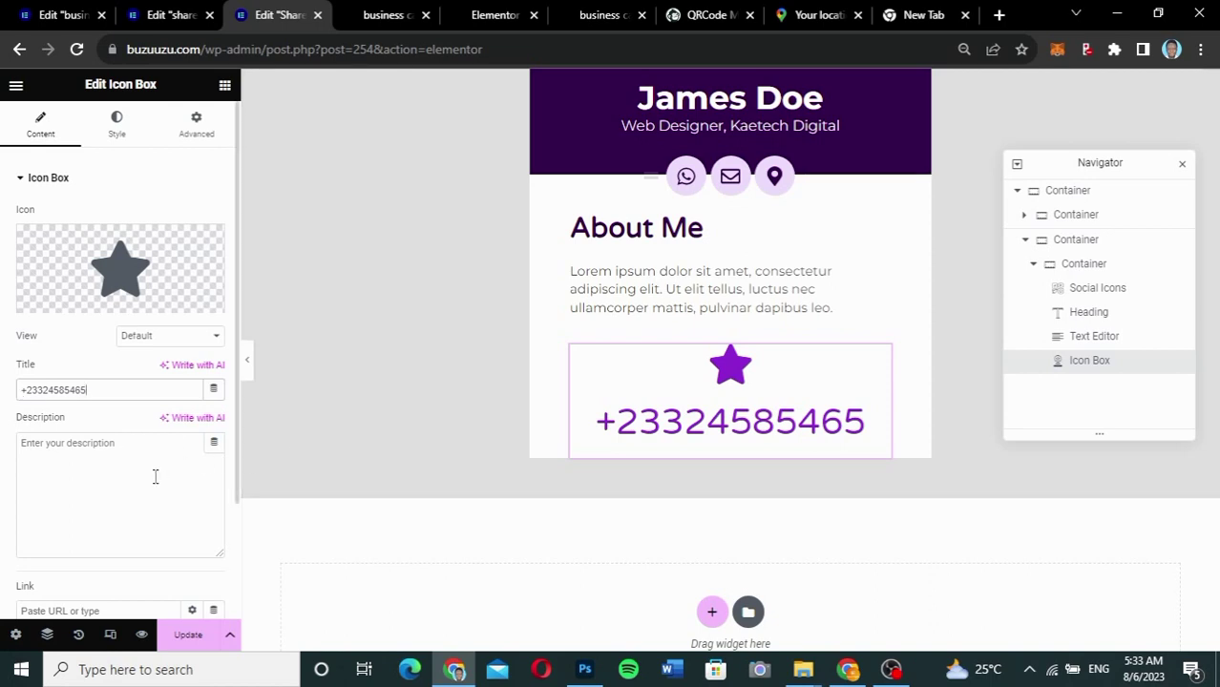
Step: Set the icon box's Icon Position to Left of the text
left_click(117, 135)
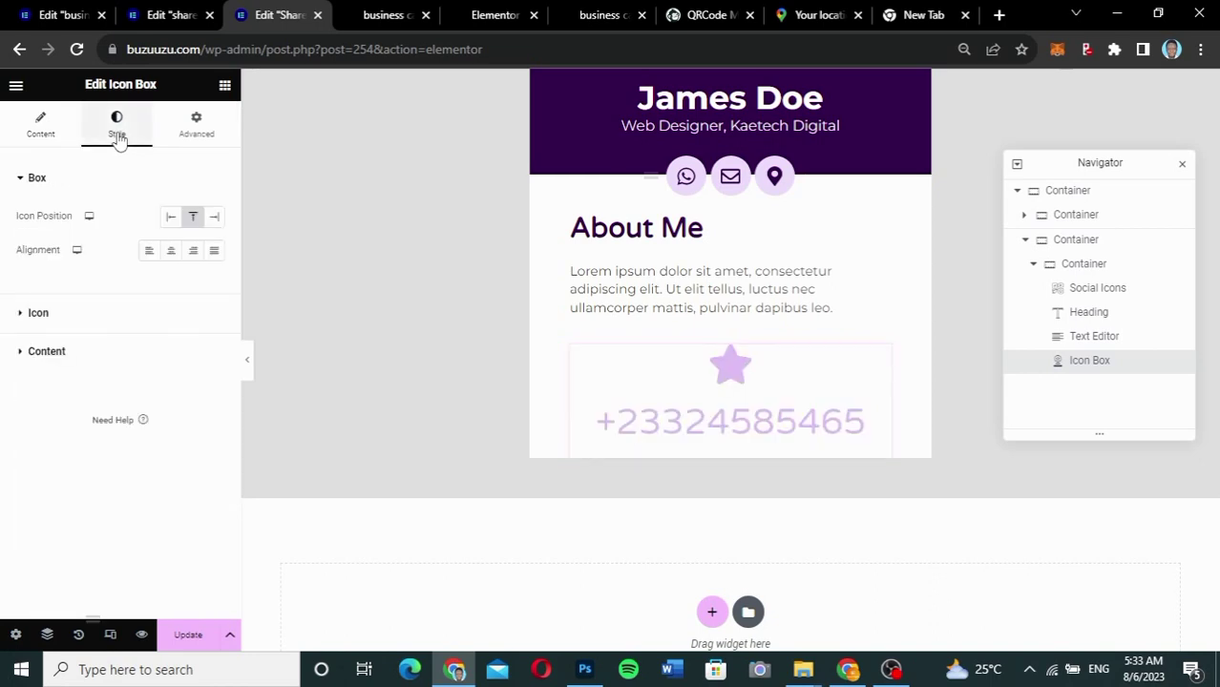
left_click(172, 219)
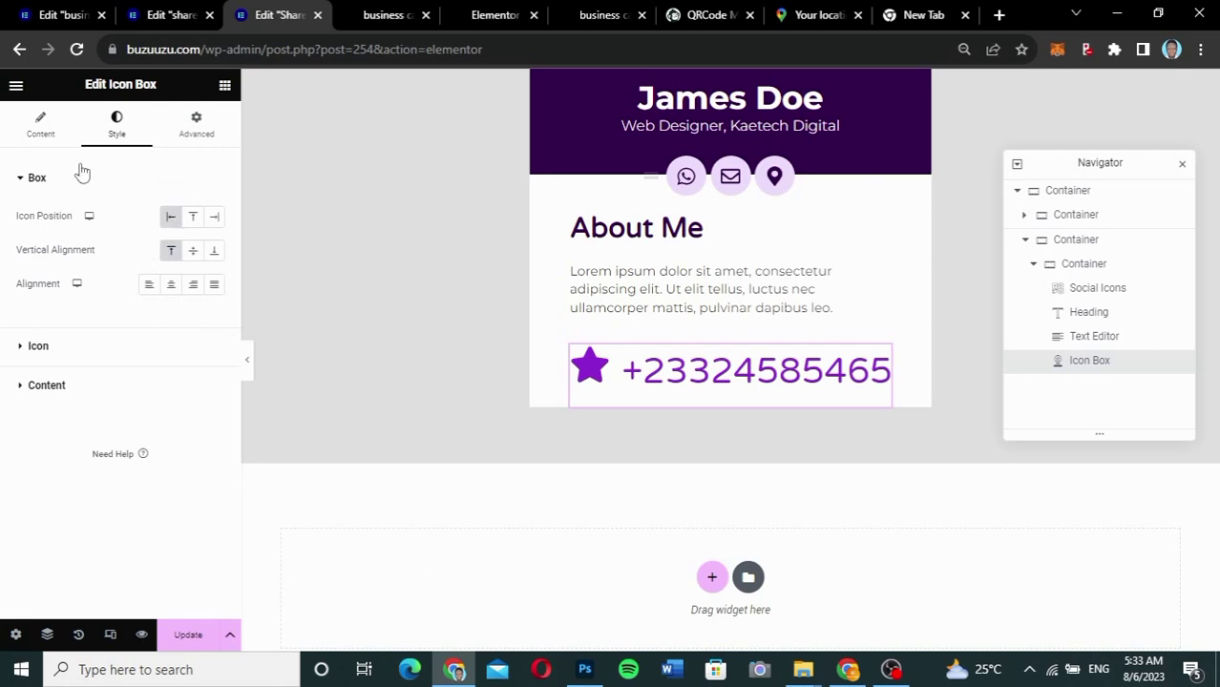
left_click(108, 344)
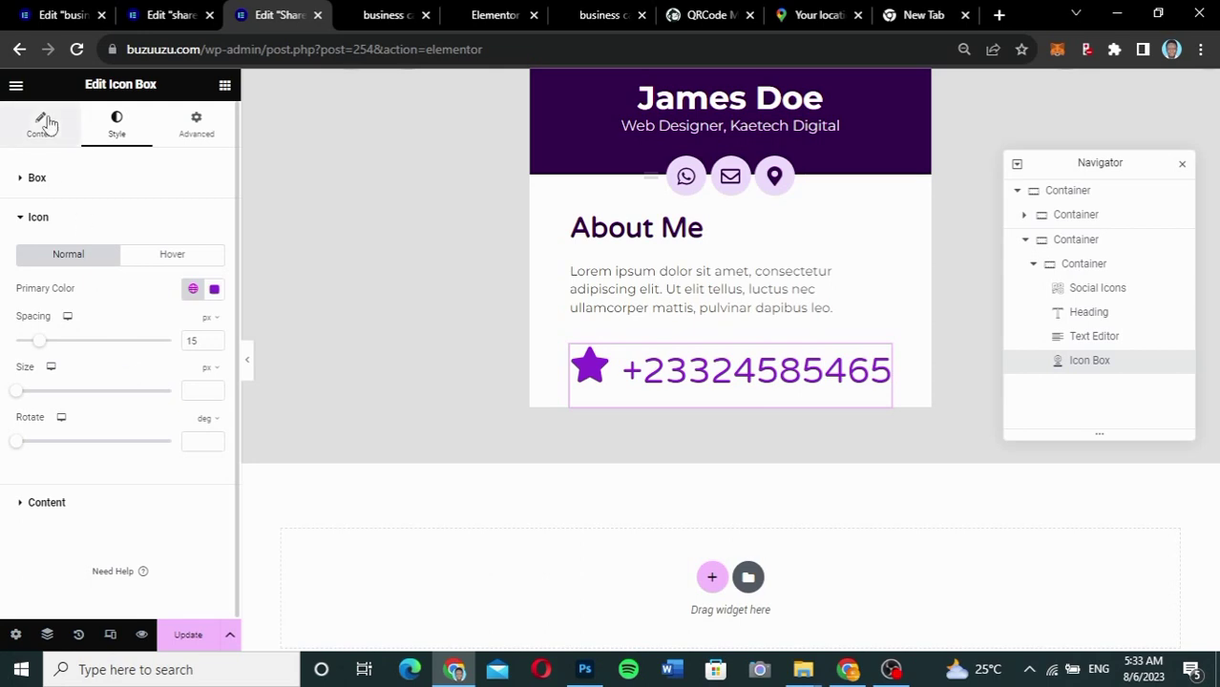
Step: Set the icon View to Stacked, giving the star a filled circle background
left_click(41, 124)
left_click(141, 338)
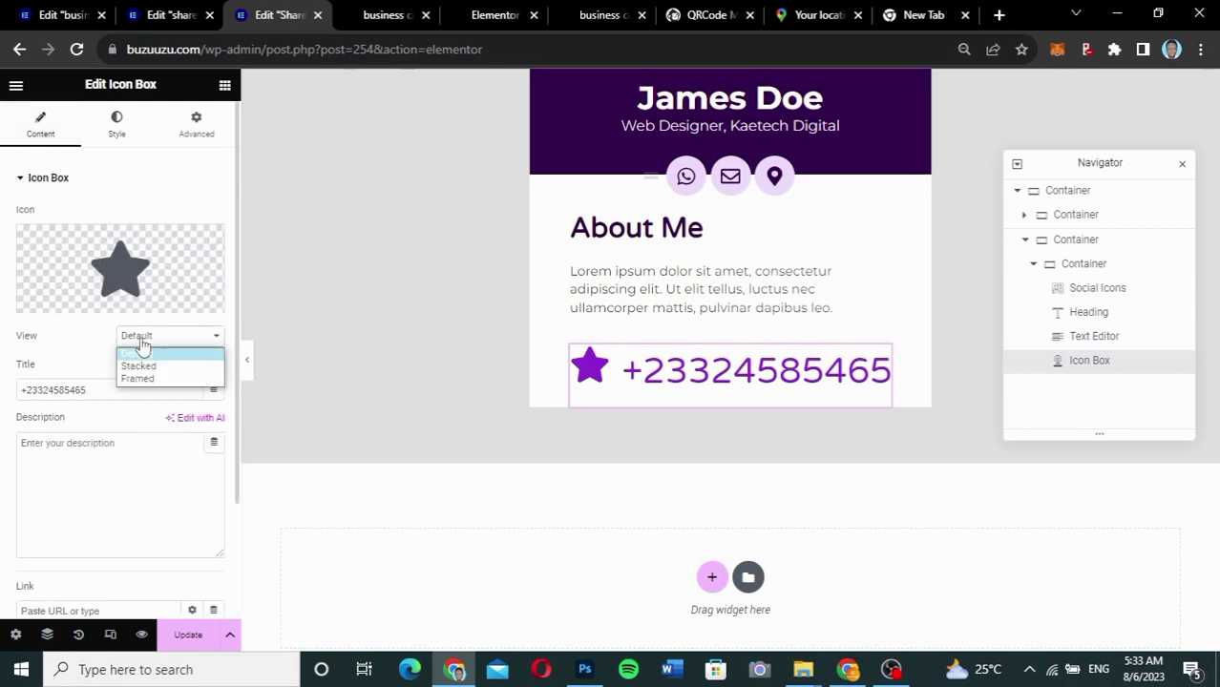
left_click(386, 16)
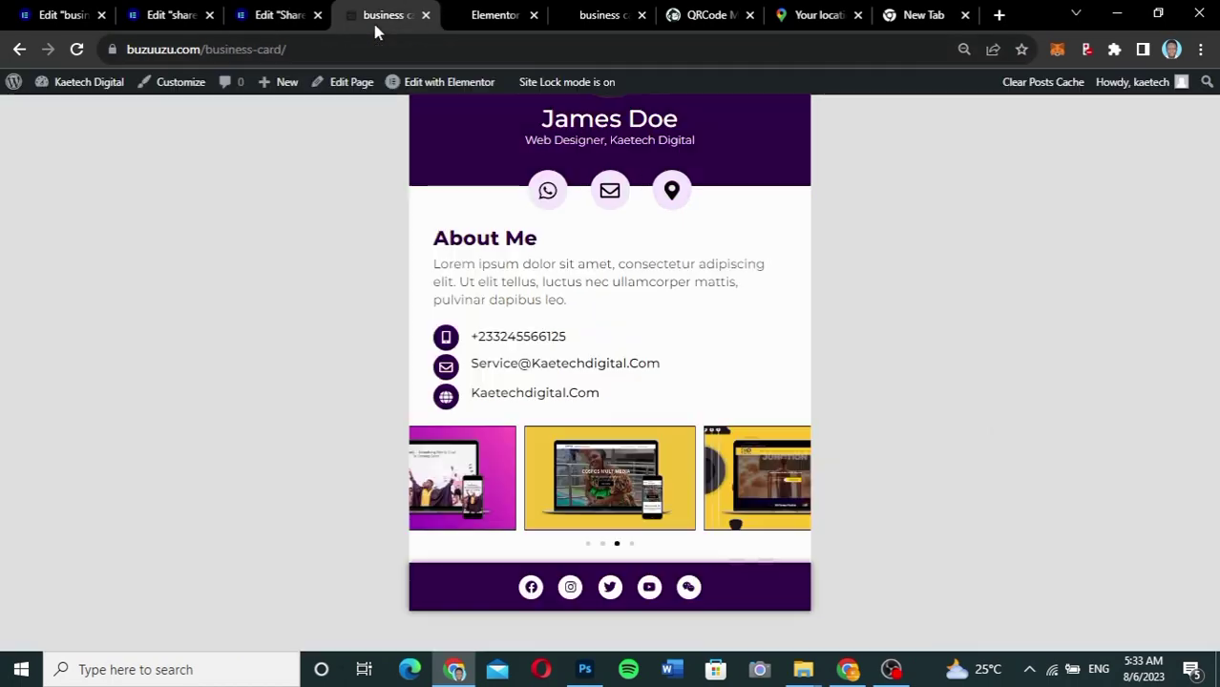
left_click(269, 17)
left_click(141, 338)
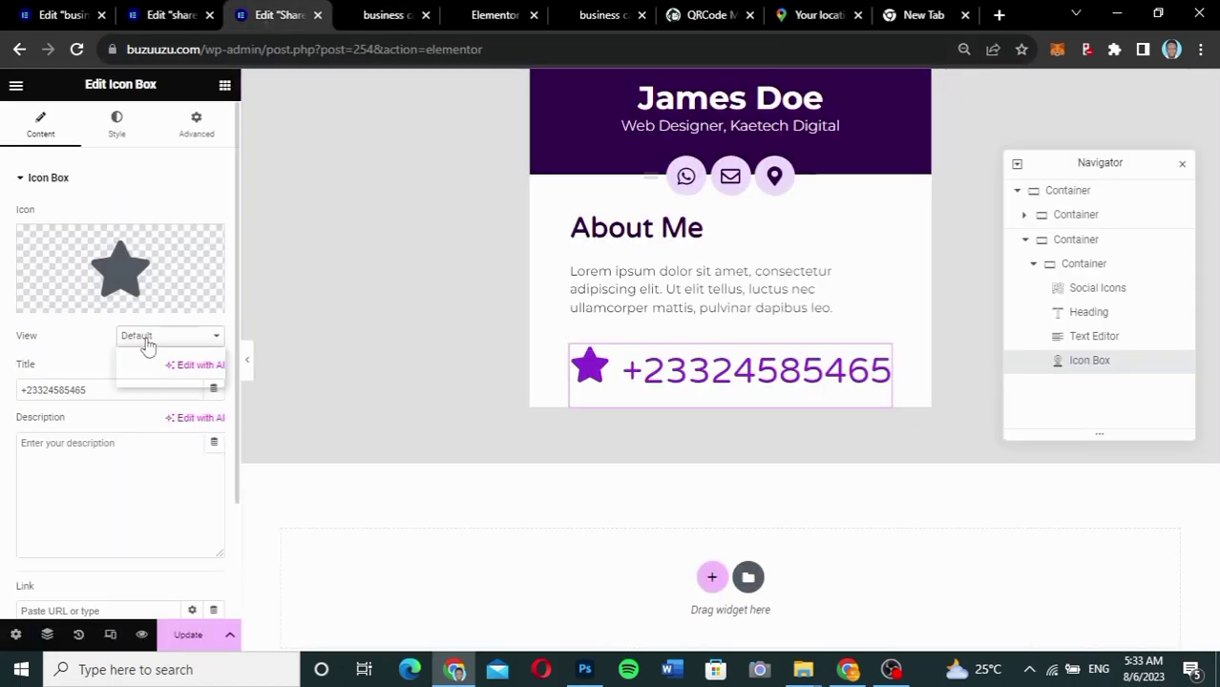
left_click(139, 368)
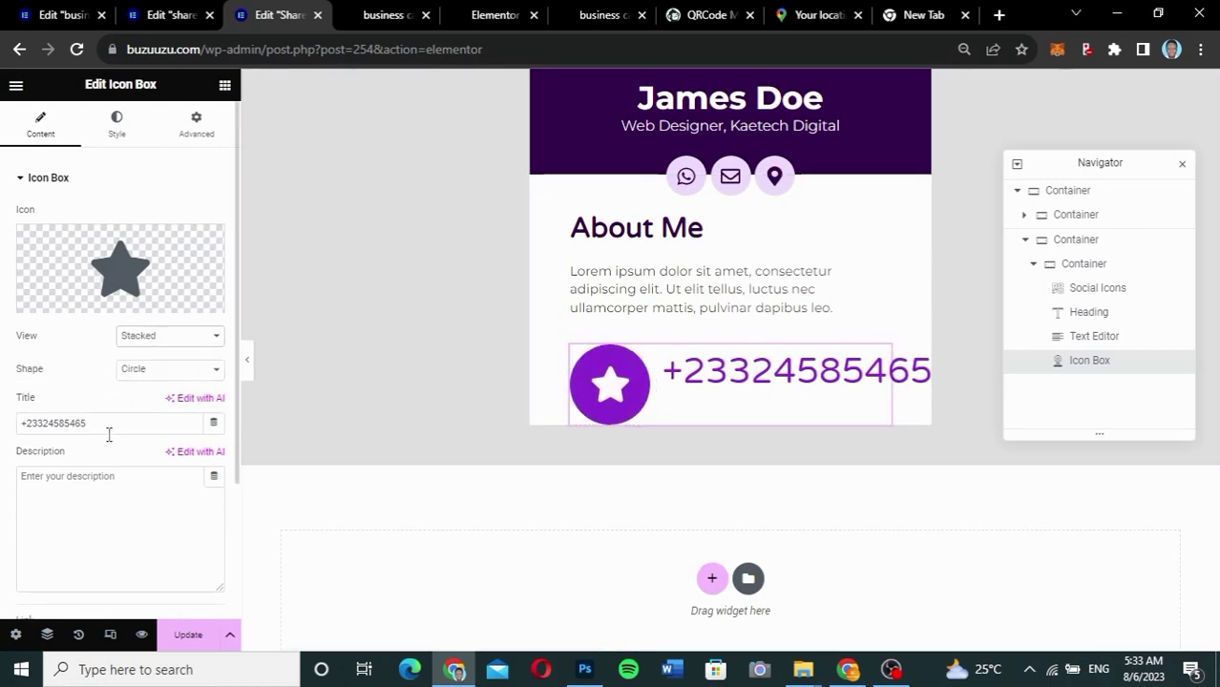
scroll(109, 434, "down", 2)
scroll(109, 434, "up", 2)
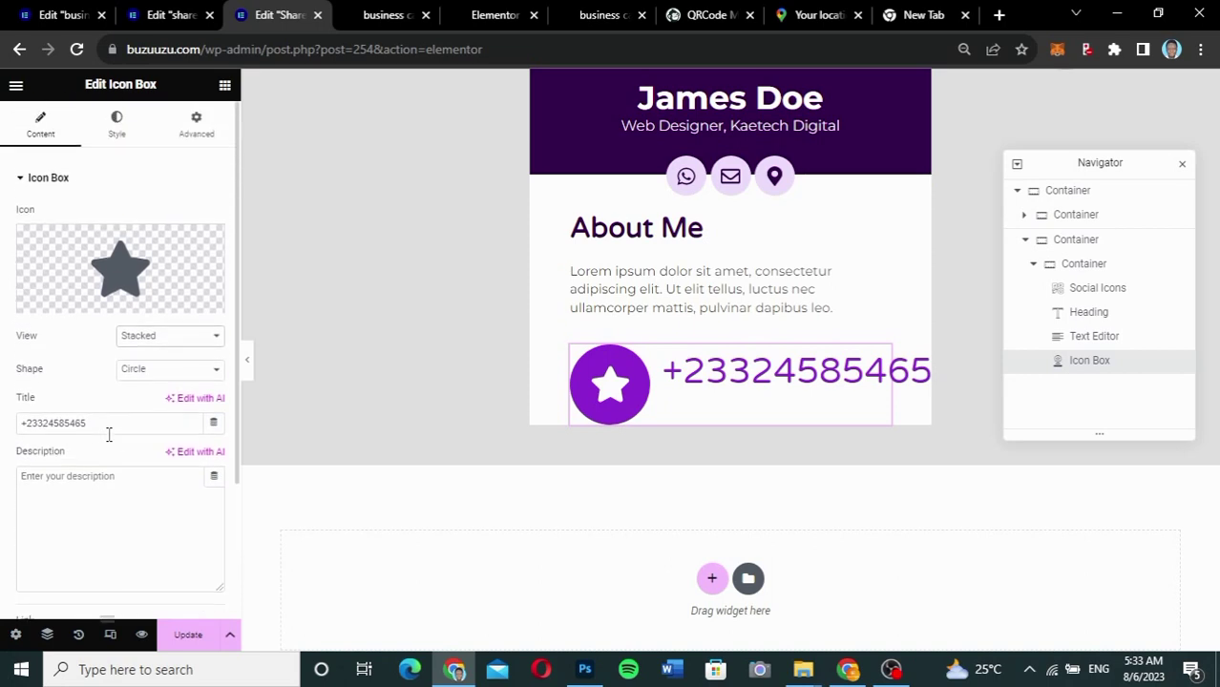
Step: In the icon box Style settings, set the star icon's size to 20 px
left_click(118, 131)
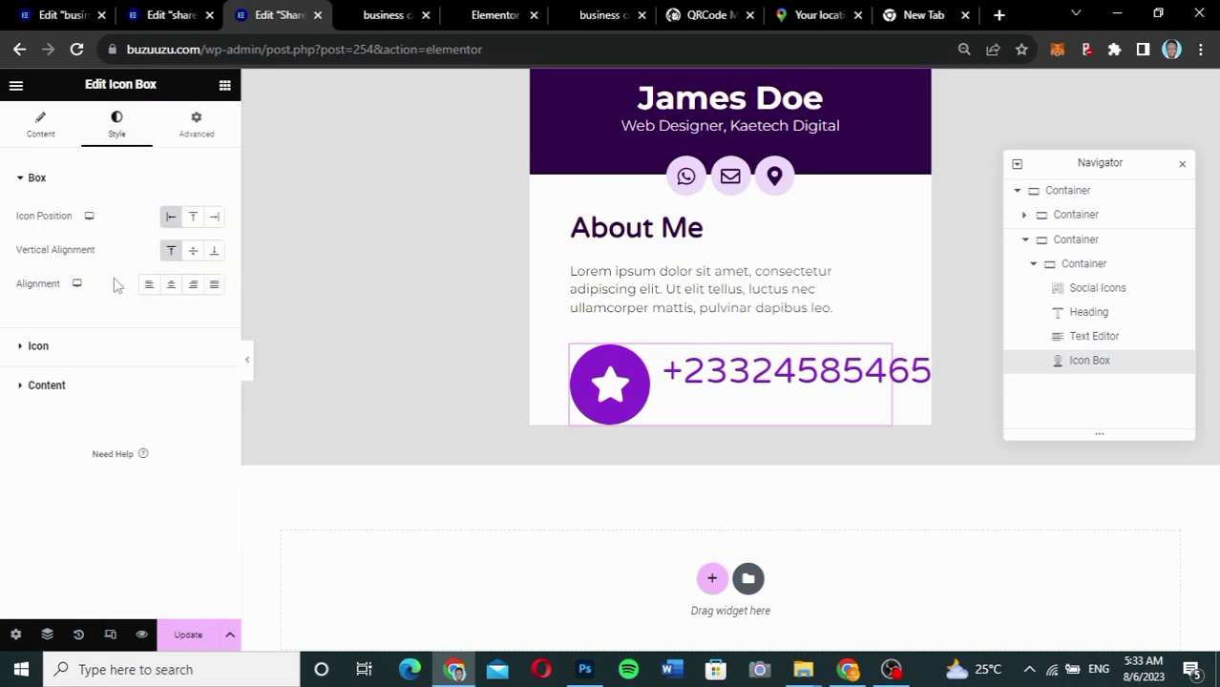
left_click(213, 254)
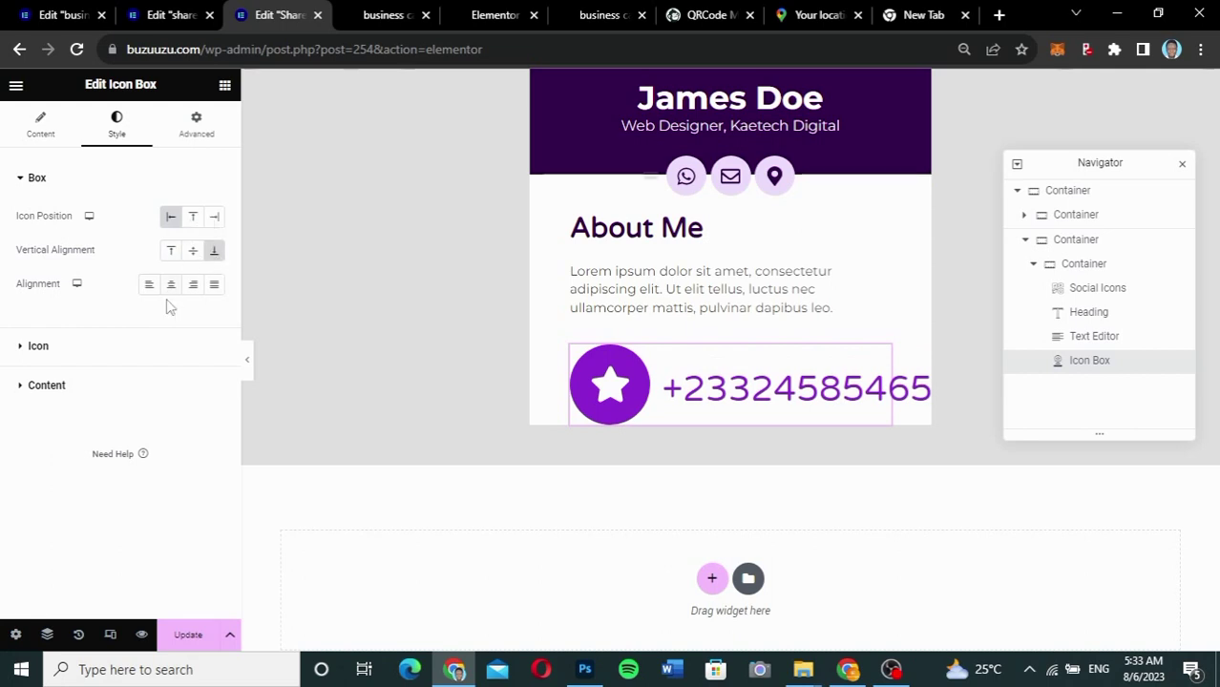
left_click(94, 355)
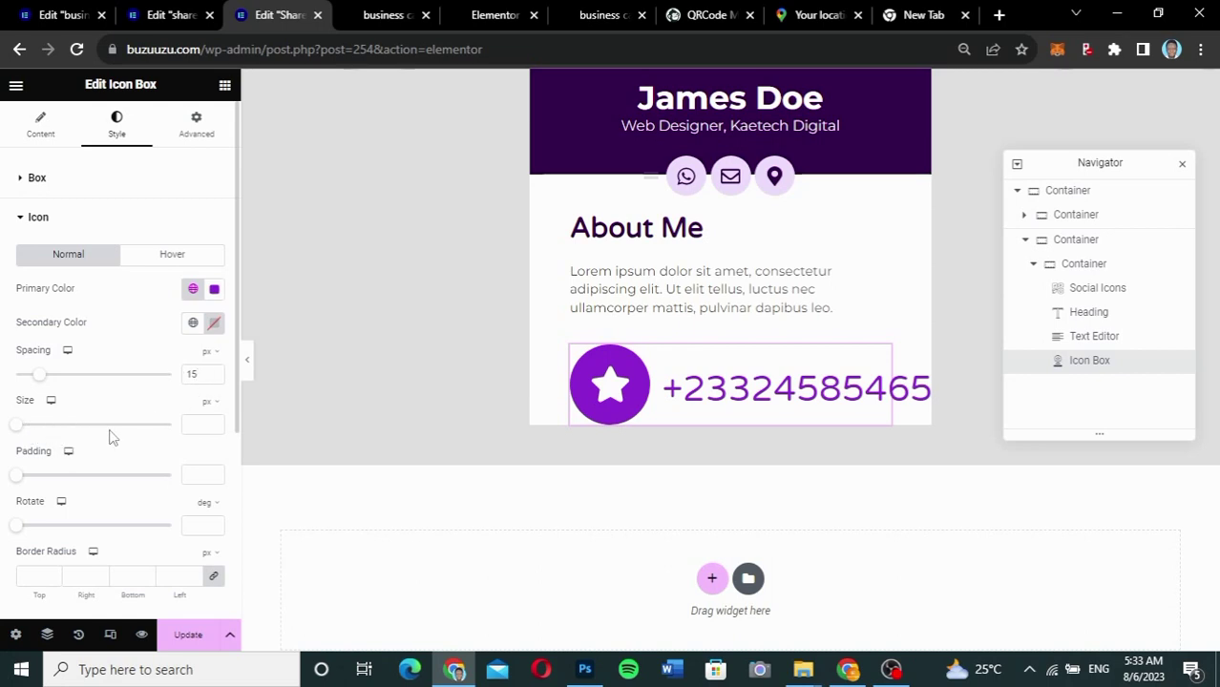
left_click(195, 425)
type("15")
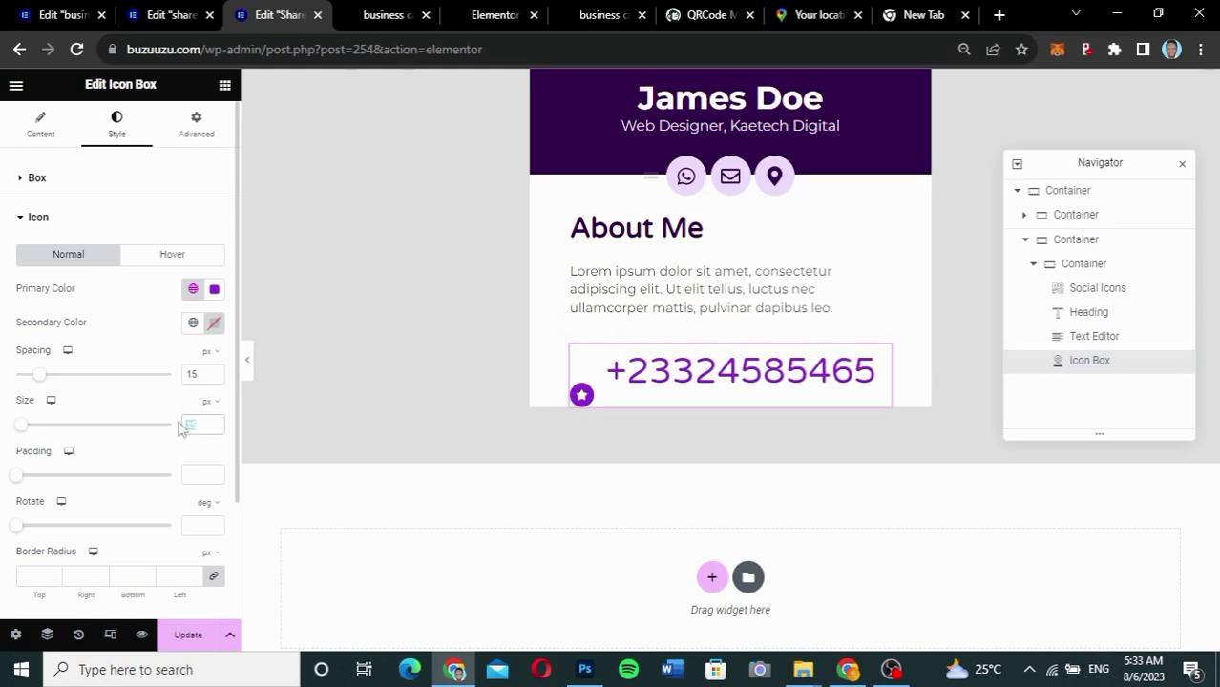
type("20")
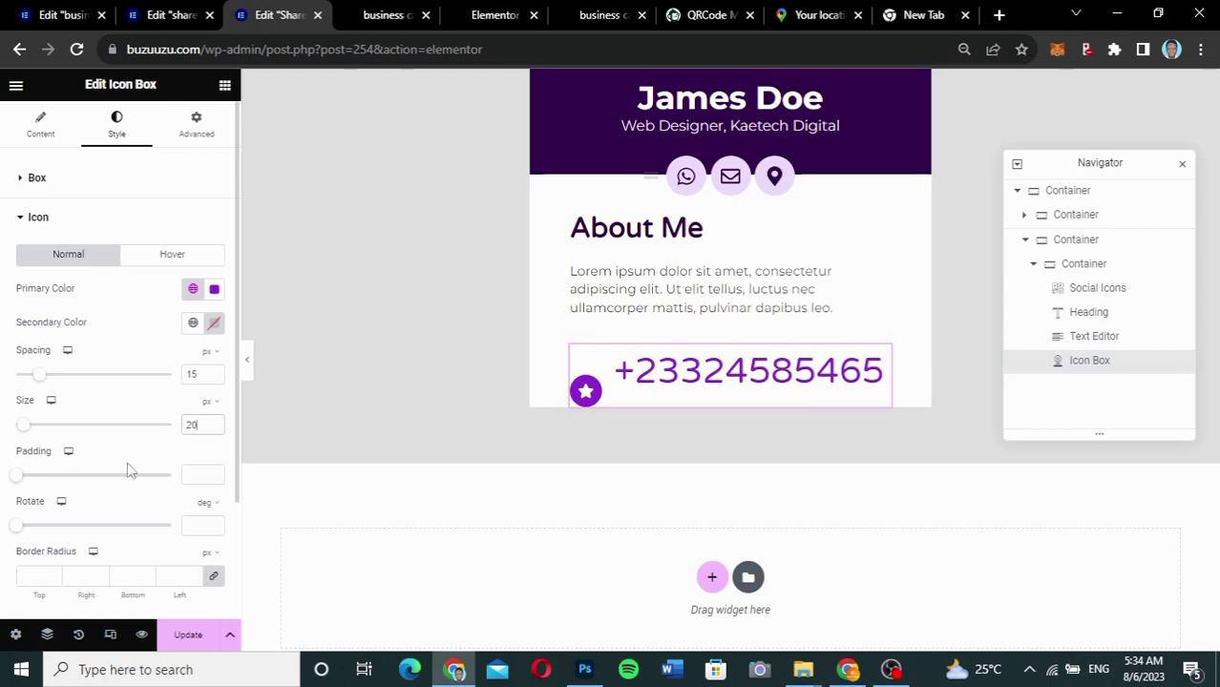
scroll(131, 471, "down", 2)
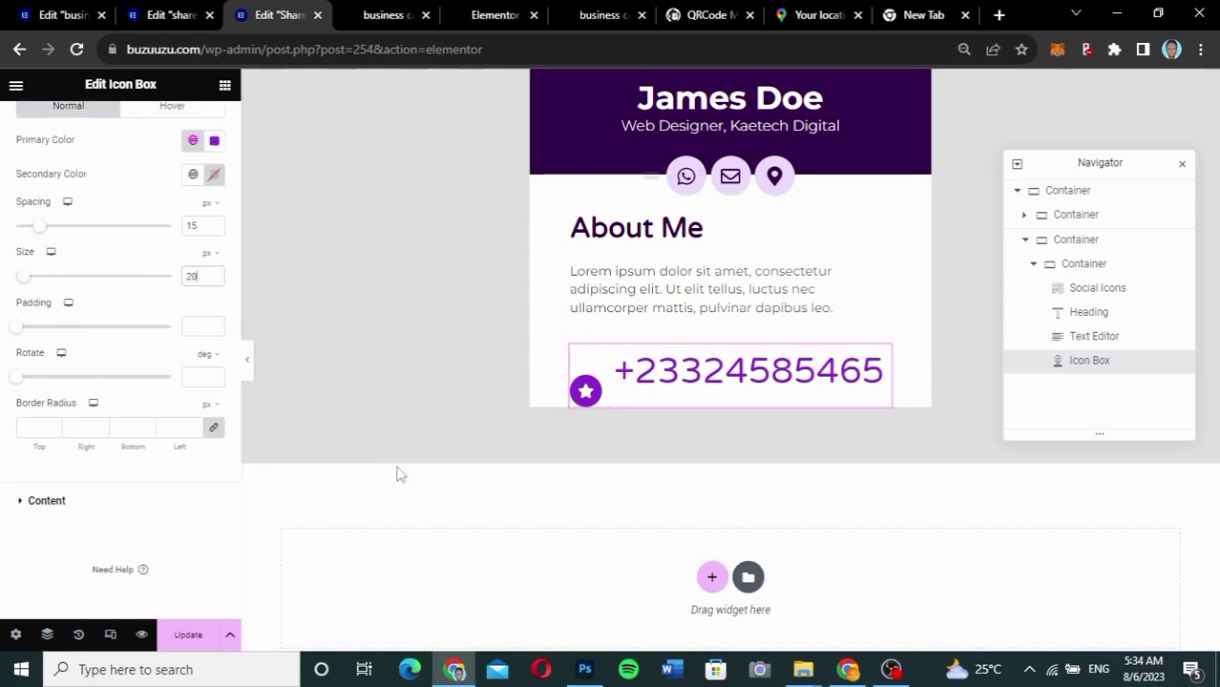
left_click(95, 497)
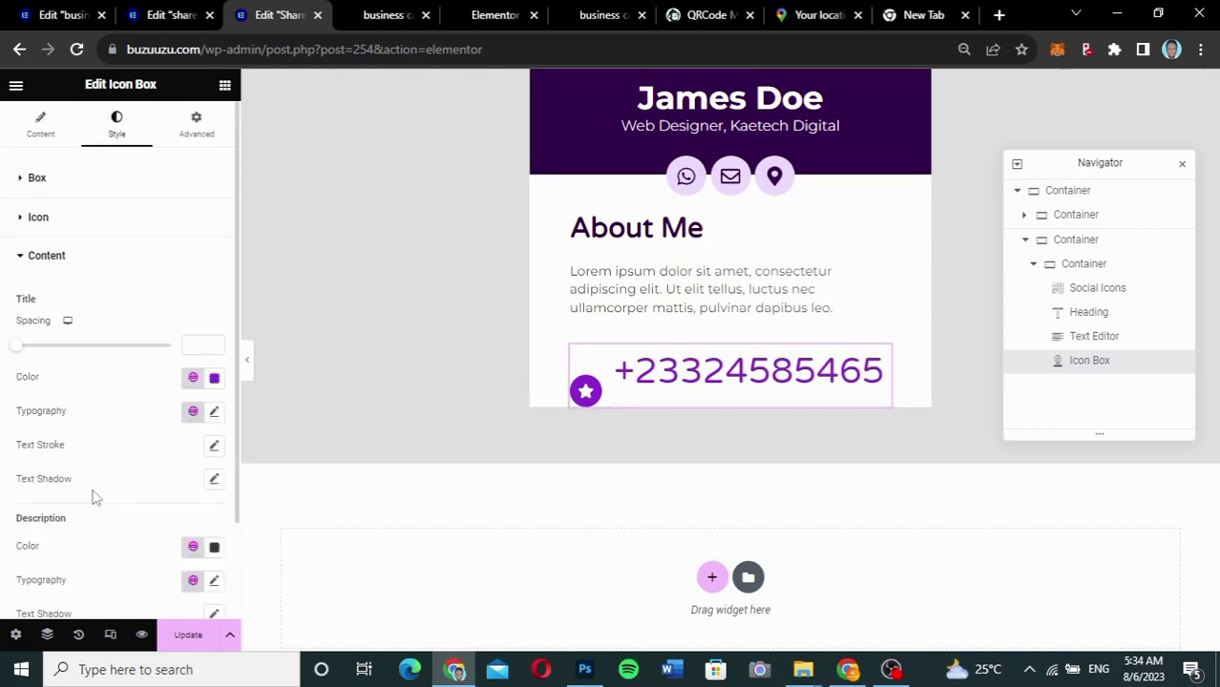
Step: Set the phone number title colour to black (#000000)
left_click(214, 378)
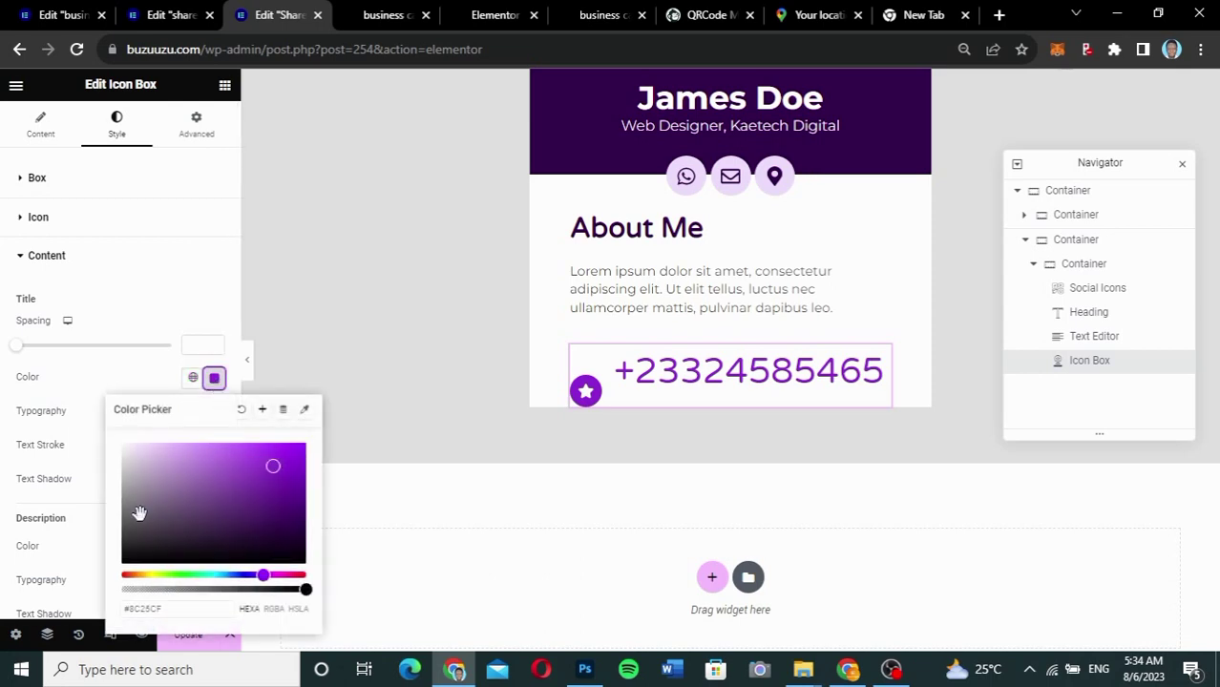
left_click_drag(138, 514, 78, 632)
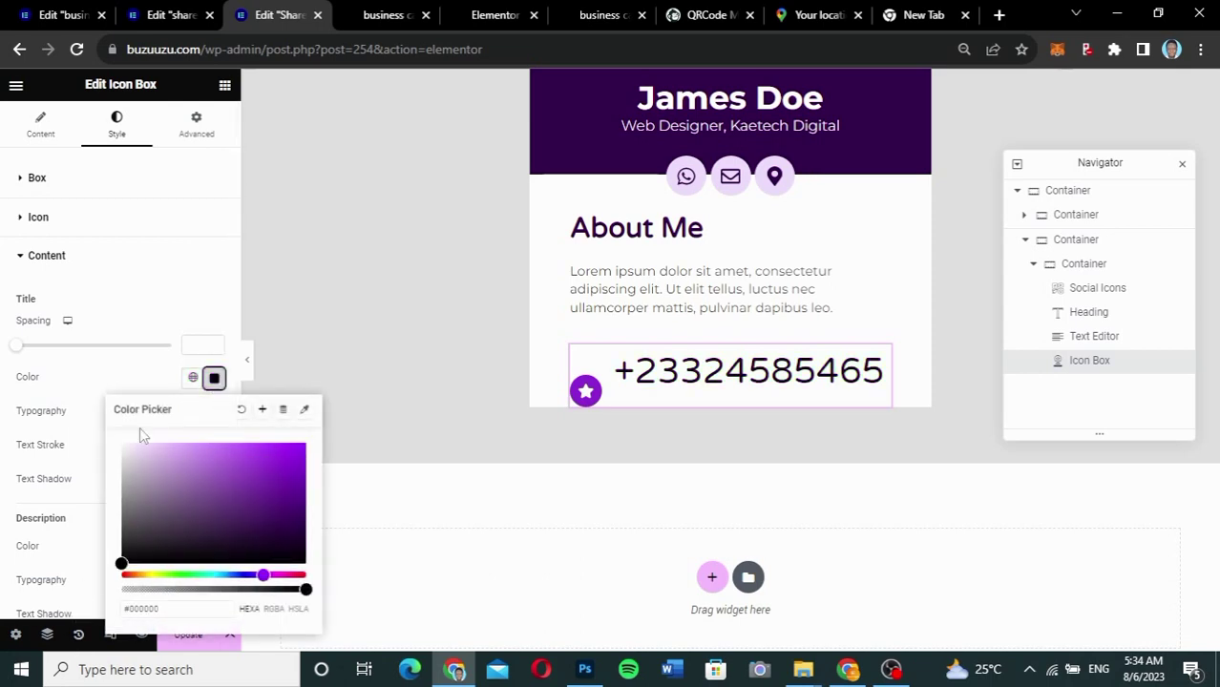
left_click(138, 375)
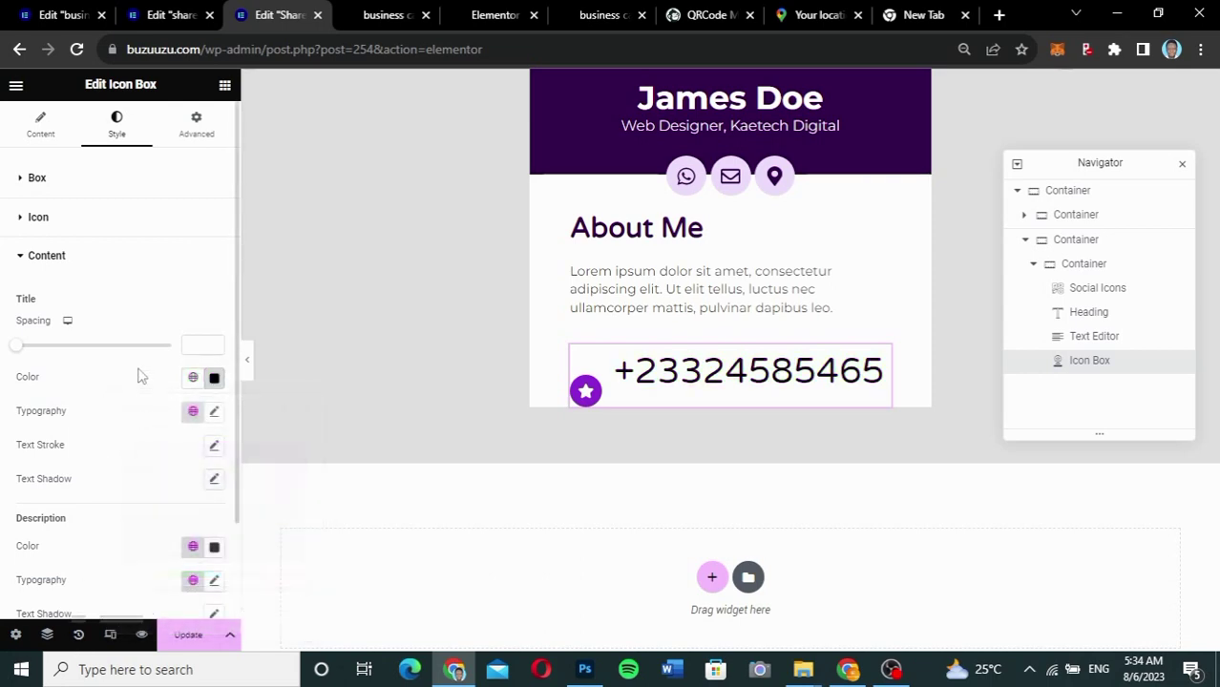
Step: Set the phone number typography to Montserrat, weight 400 (Normal), size 18 px
left_click(214, 411)
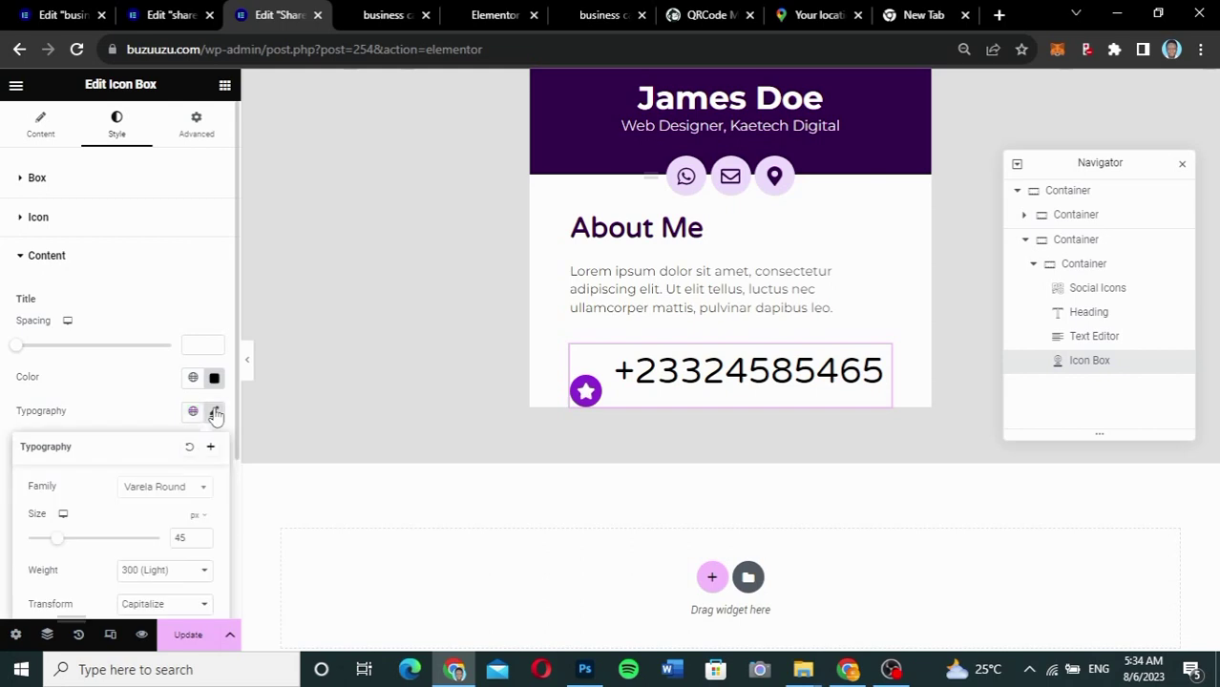
left_click(171, 496)
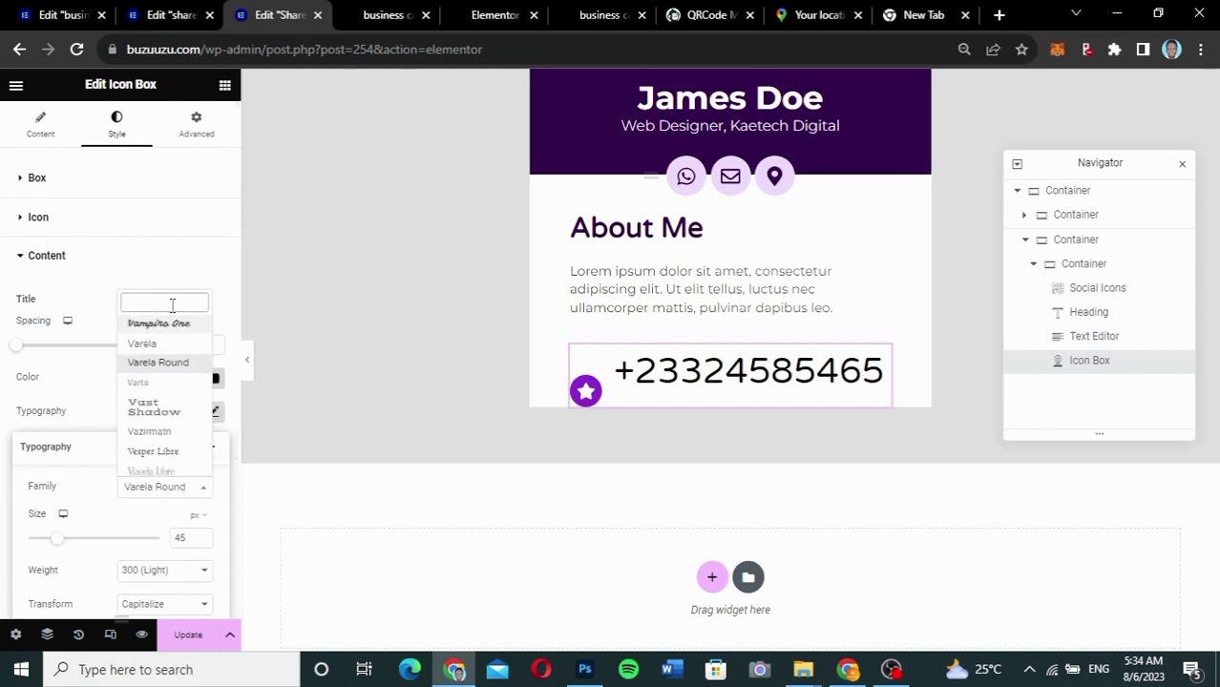
type("monts")
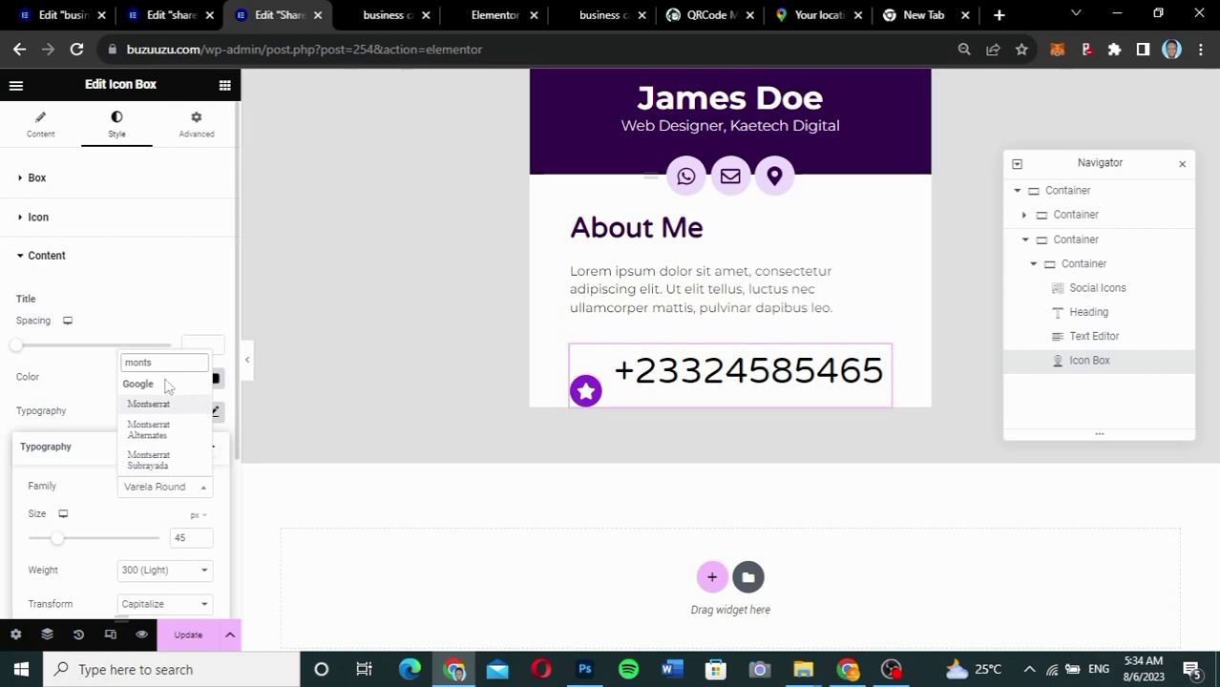
left_click(164, 404)
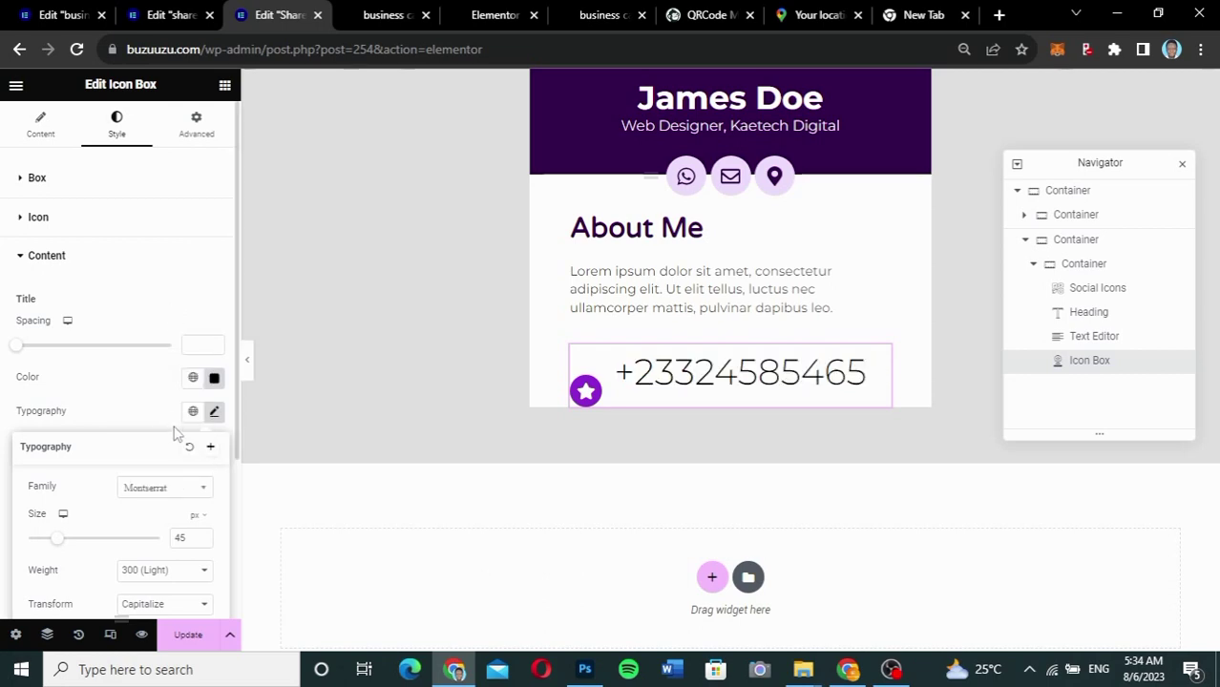
scroll(175, 469, "down", 1)
left_click(185, 516)
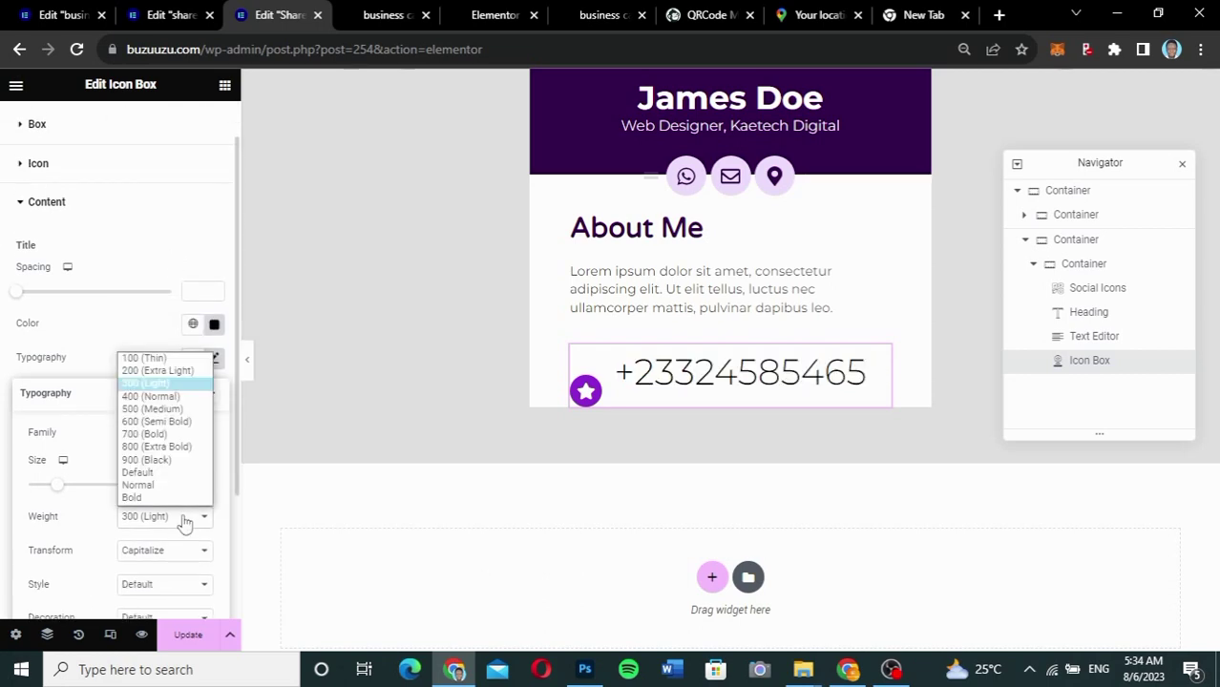
left_click(152, 397)
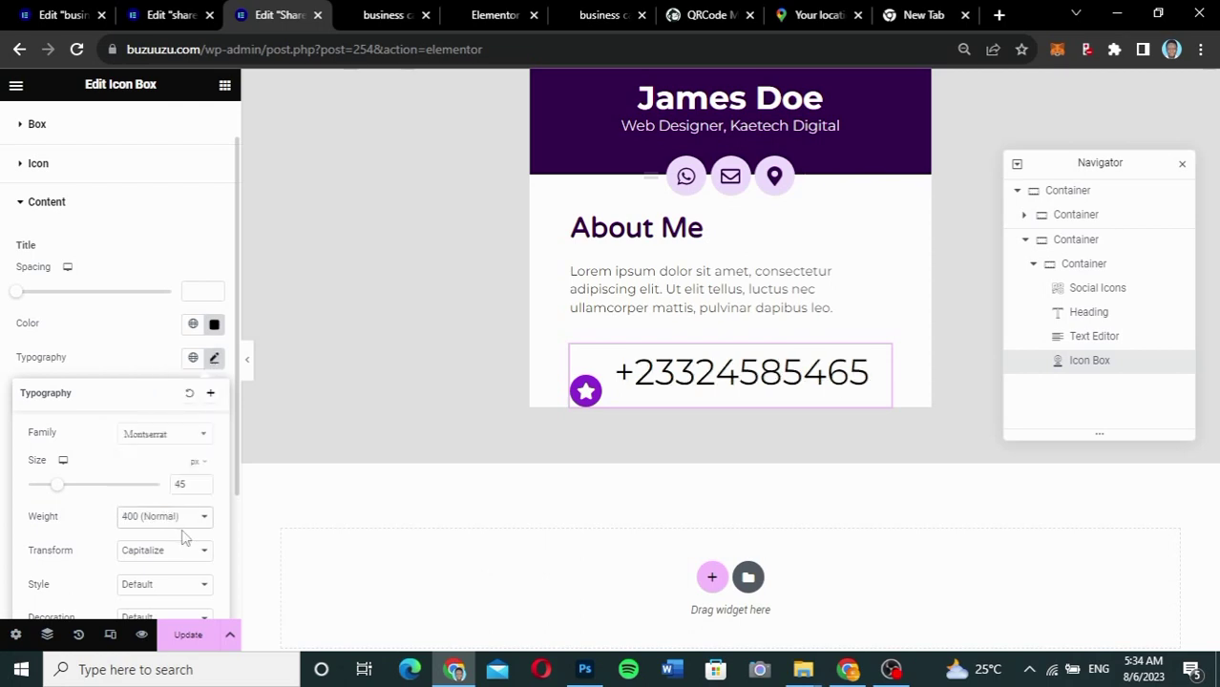
left_click_drag(194, 487, 164, 491)
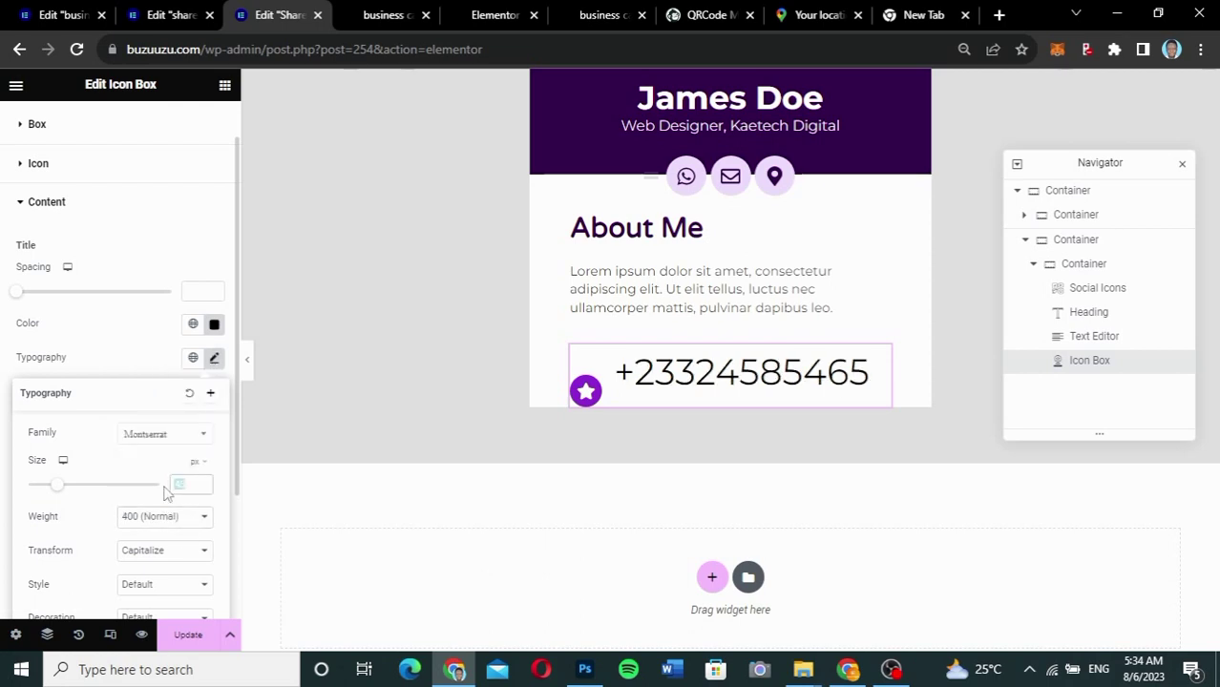
type("18")
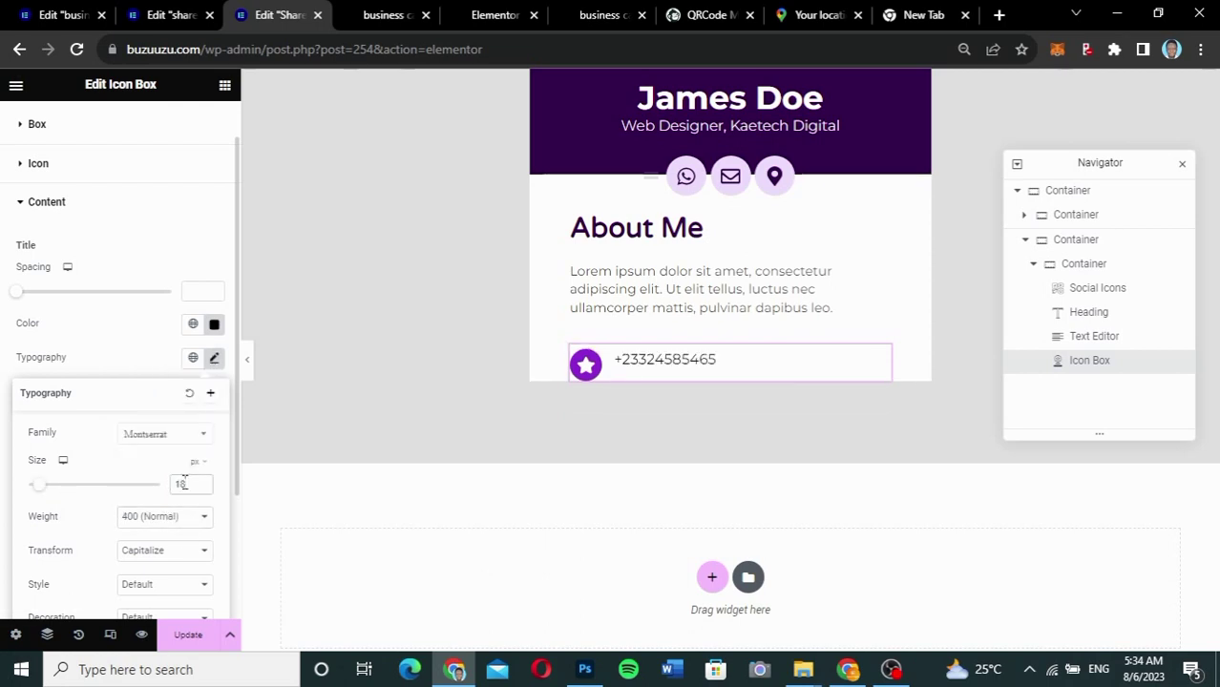
left_click(136, 364)
scroll(131, 359, "down", 1)
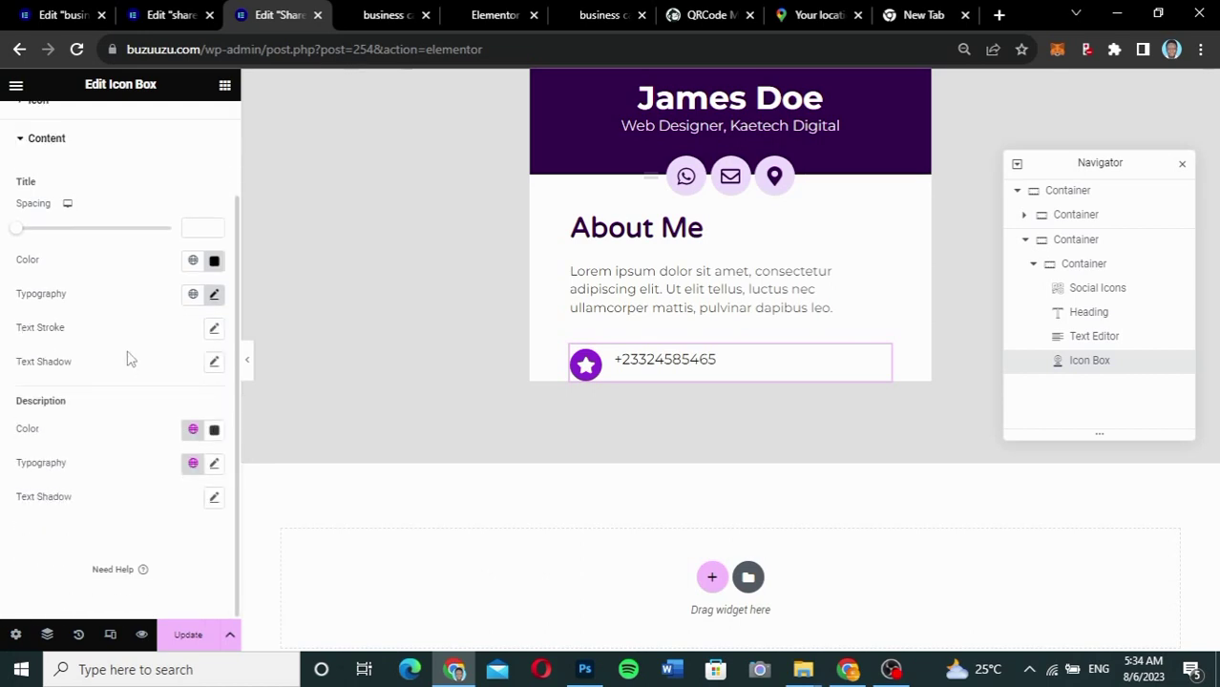
scroll(131, 359, "up", 2)
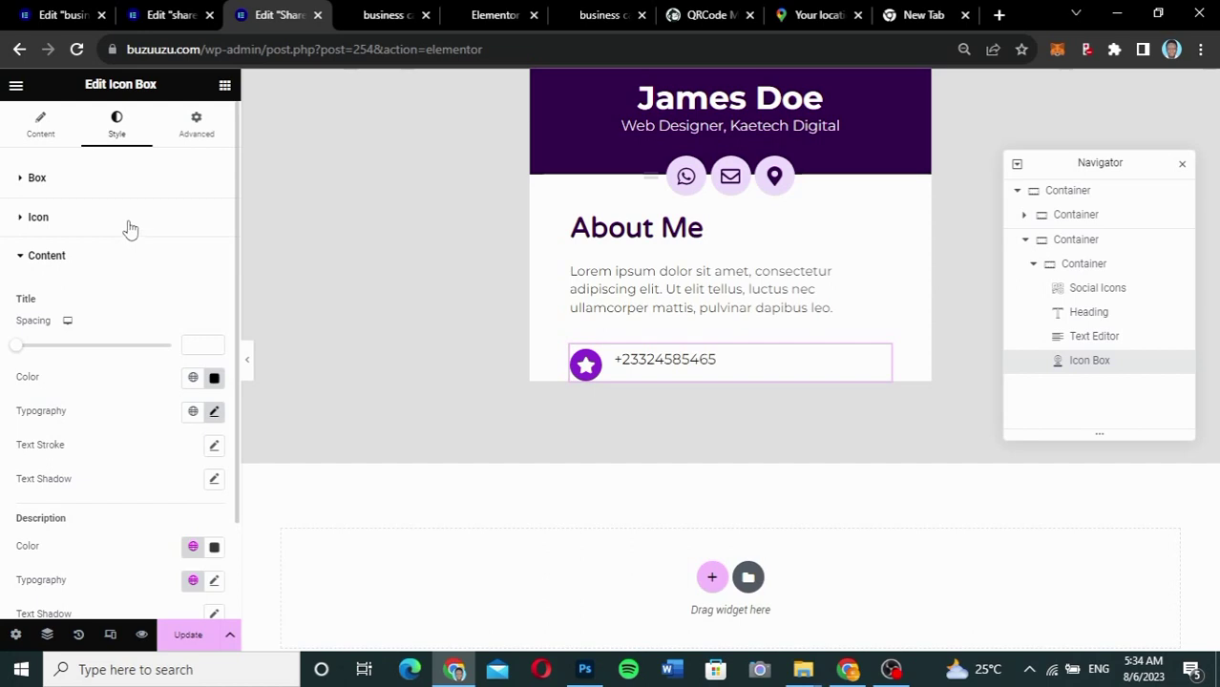
Step: Try centre alignment, revert to left, and set the icon box vertical alignment to Middle
left_click(128, 189)
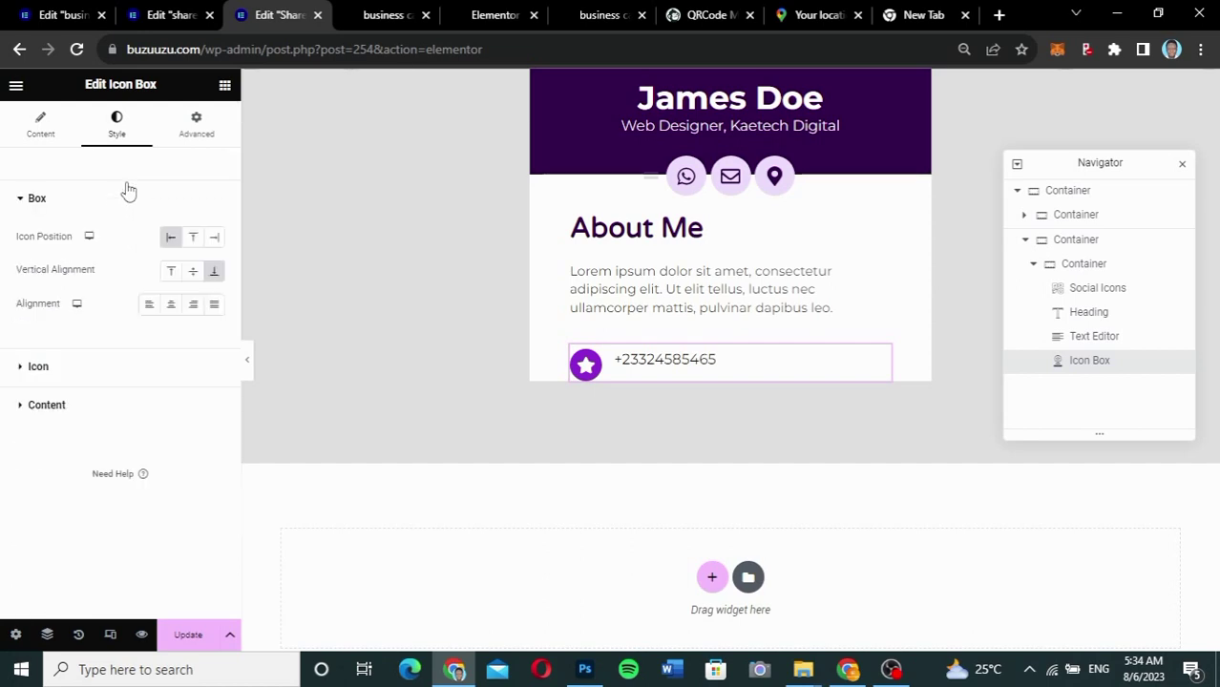
left_click(171, 305)
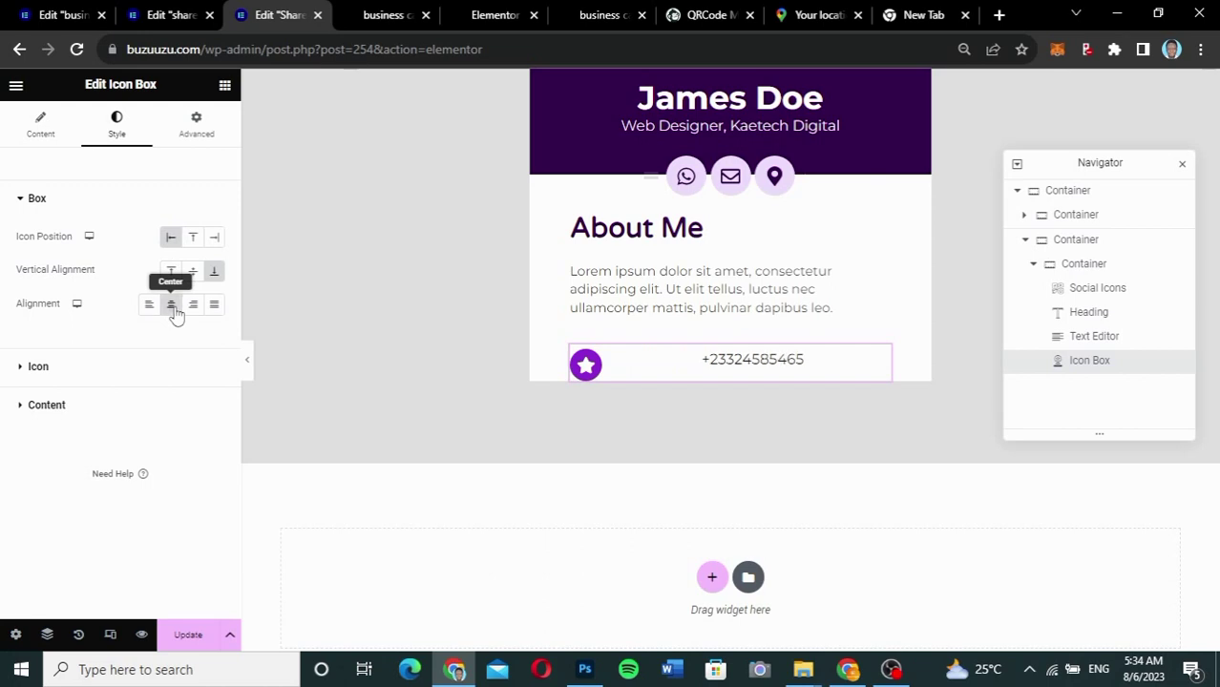
left_click(149, 305)
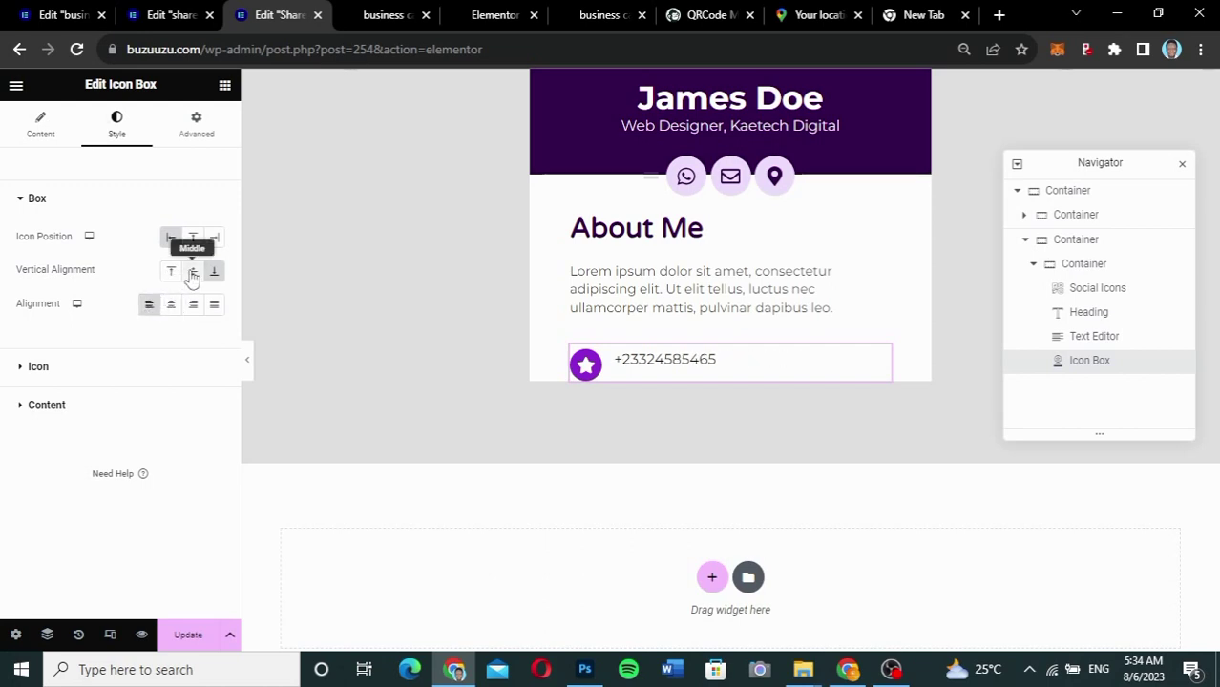
left_click(192, 273)
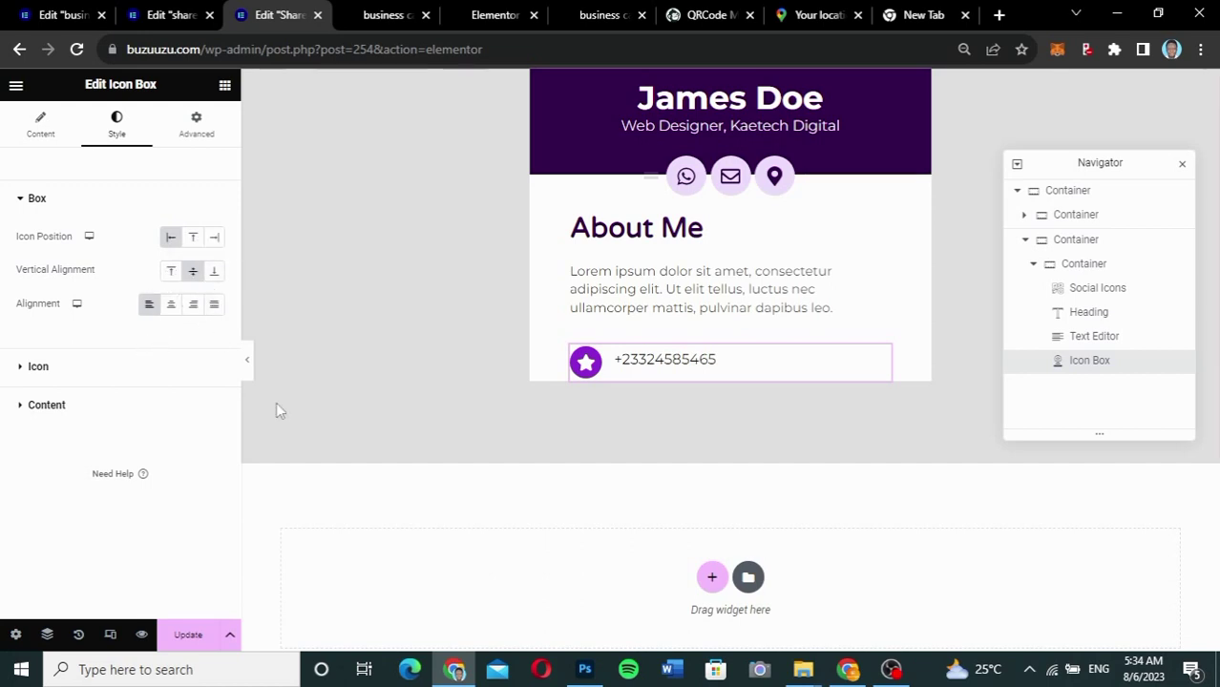
left_click(57, 141)
Step: Search the Icon Library for 'mo' and insert the Mobile icon in place of the star
left_click(116, 277)
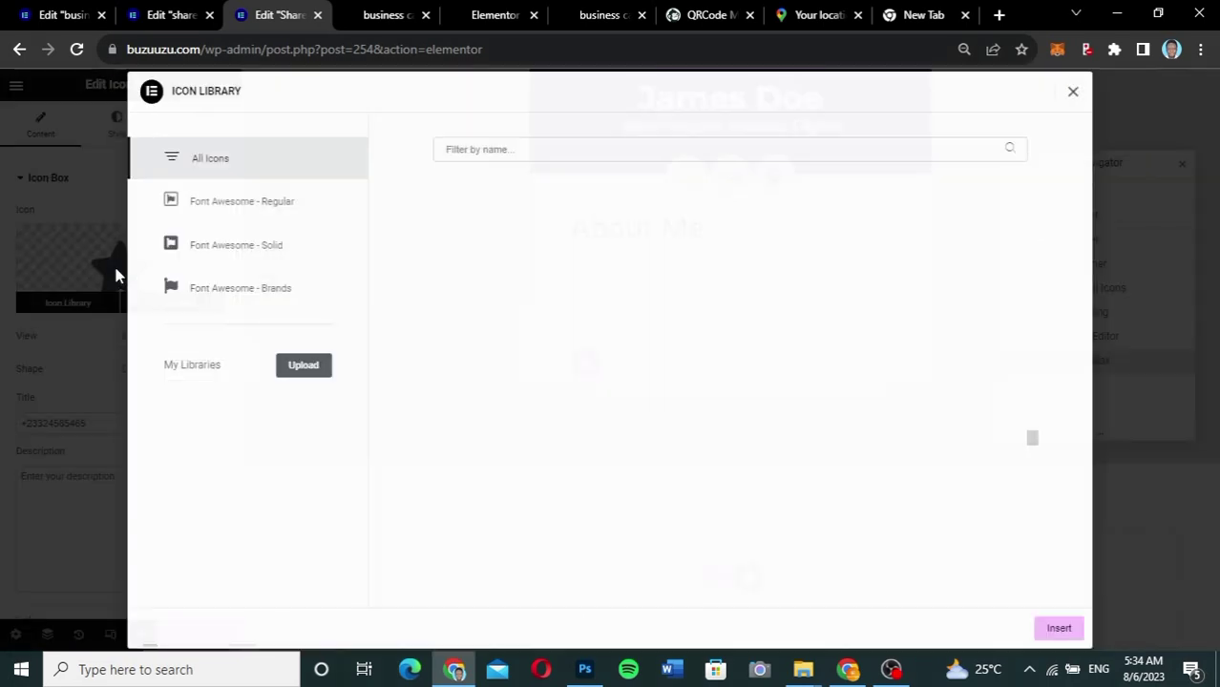
left_click(506, 150)
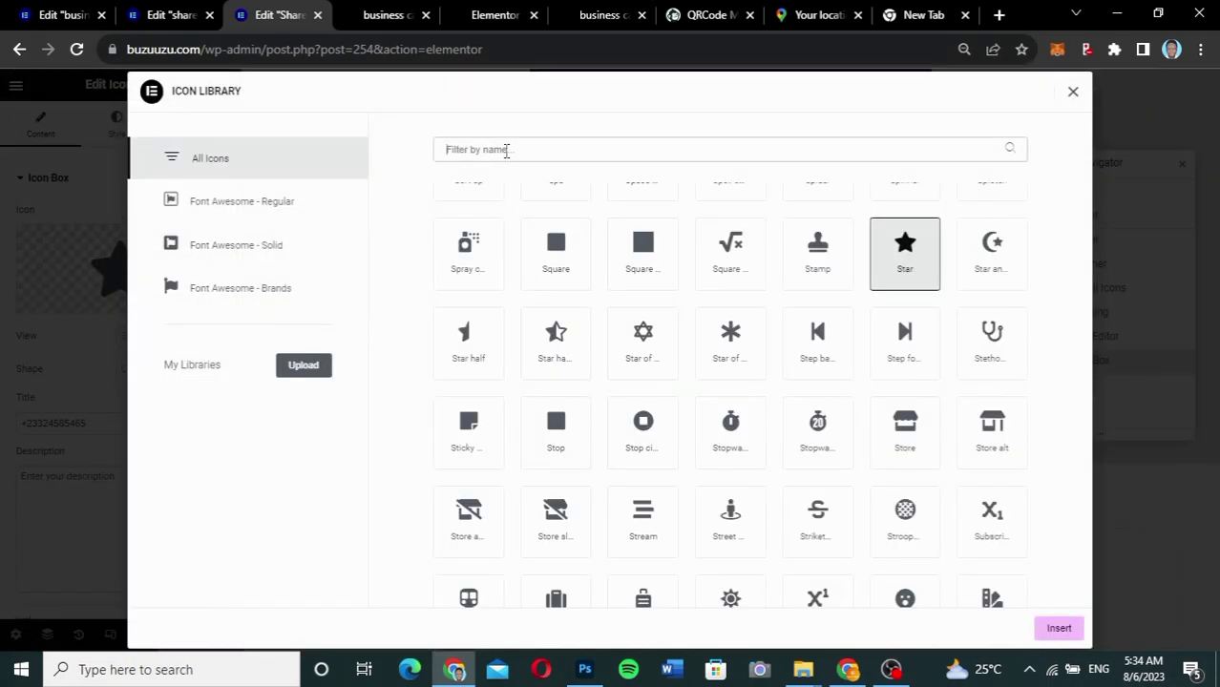
type("mon")
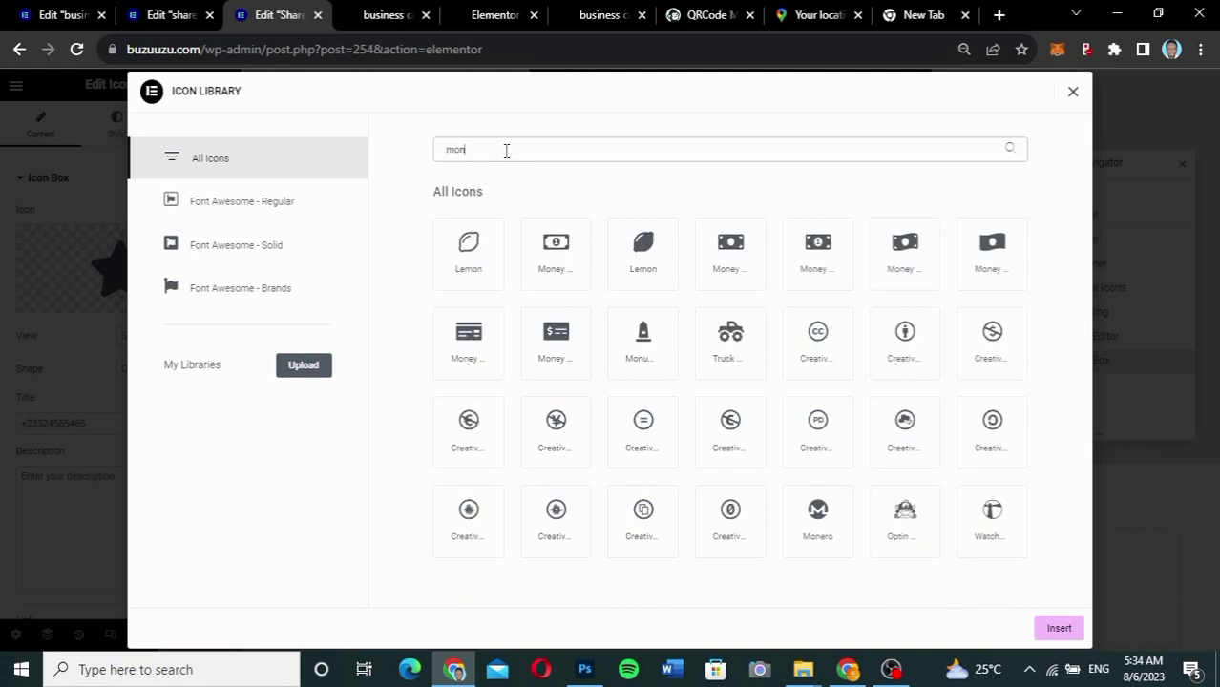
key("BackSpace")
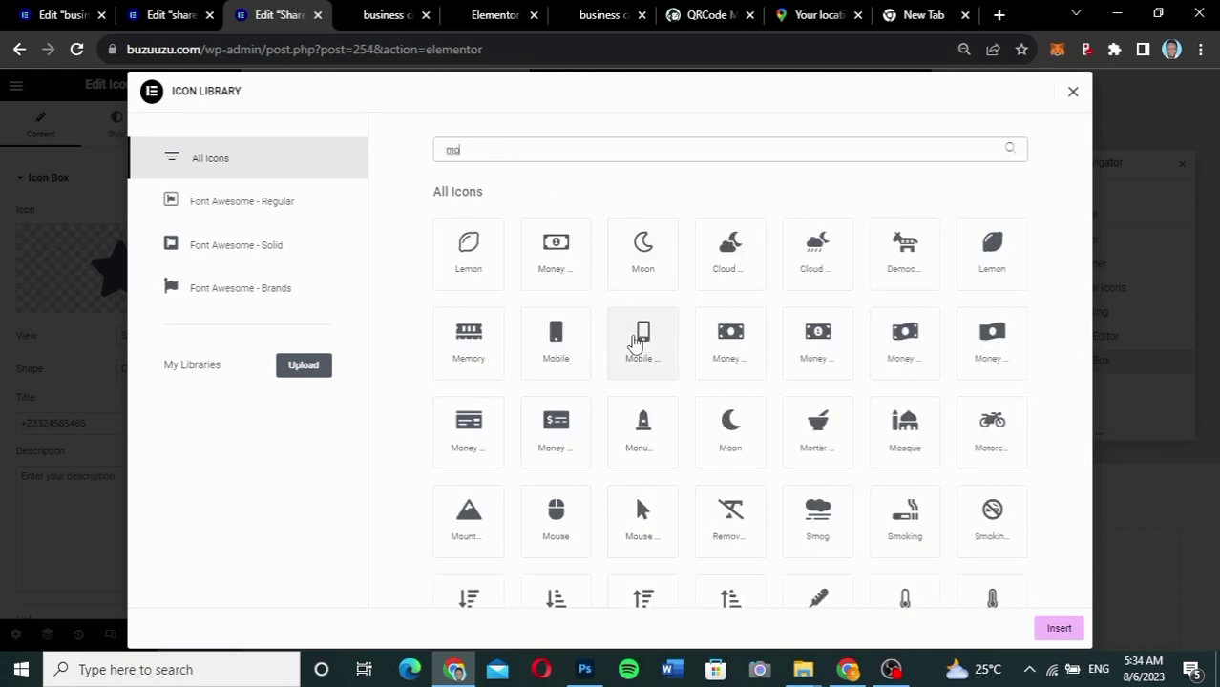
left_click(645, 351)
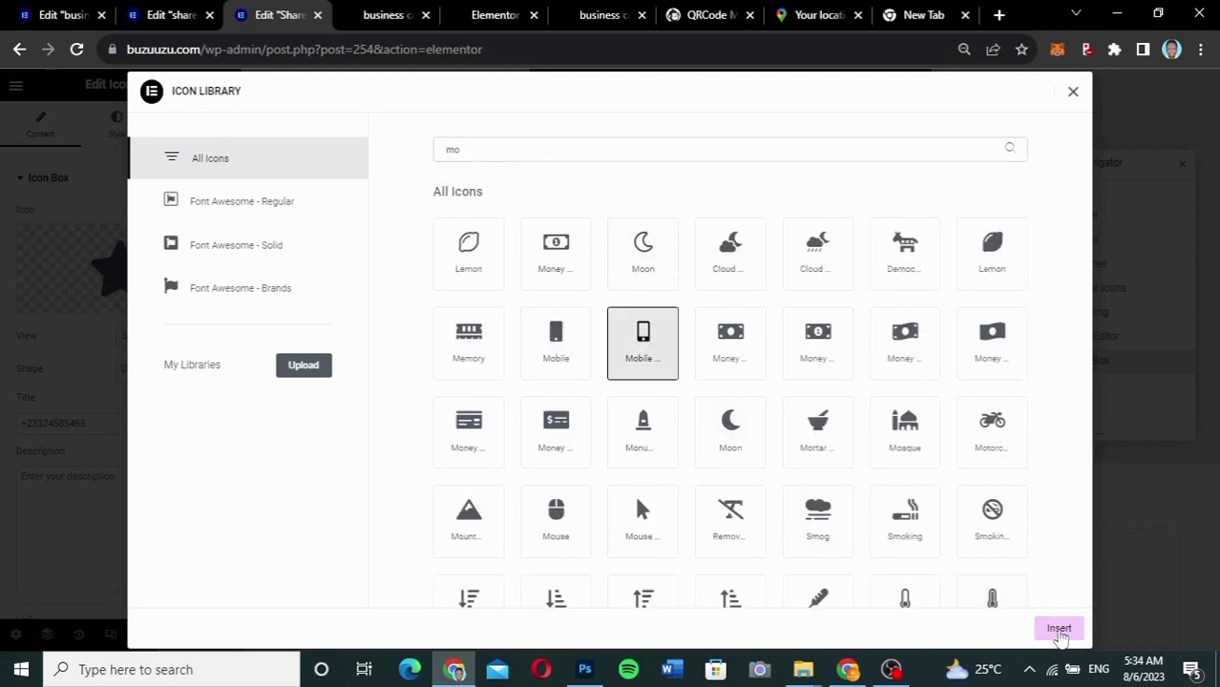
left_click(1056, 630)
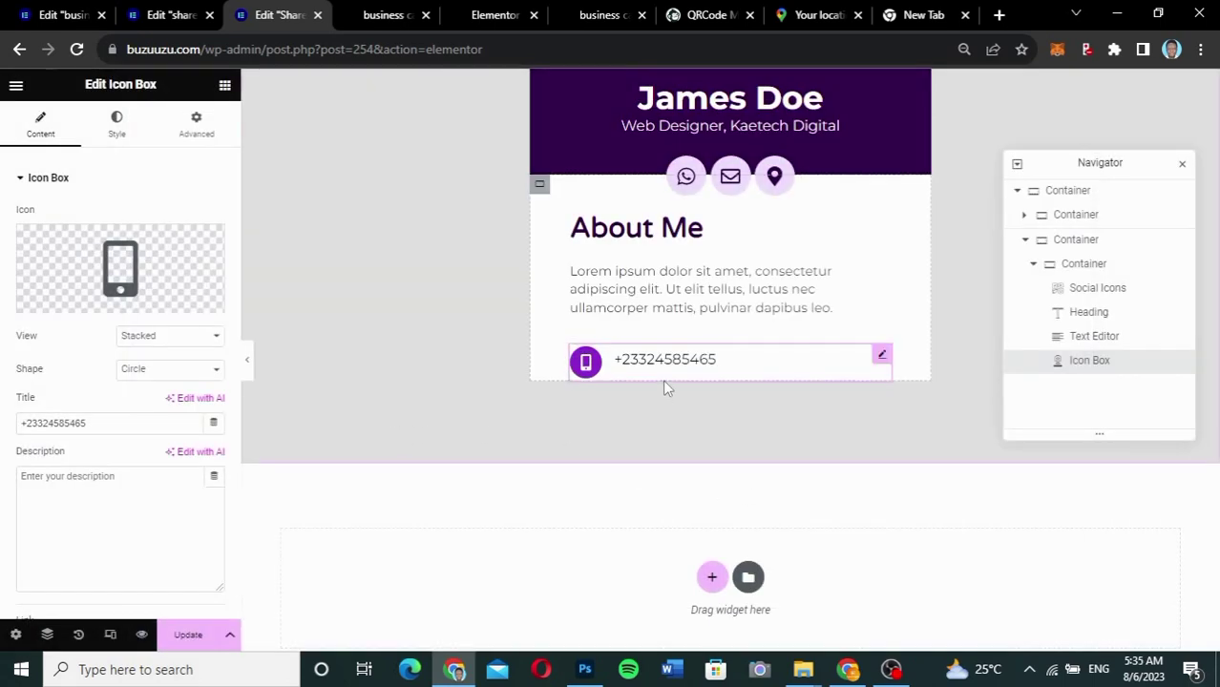
Step: Set the phone number title's font weight to 500 (Medium)
left_click(112, 137)
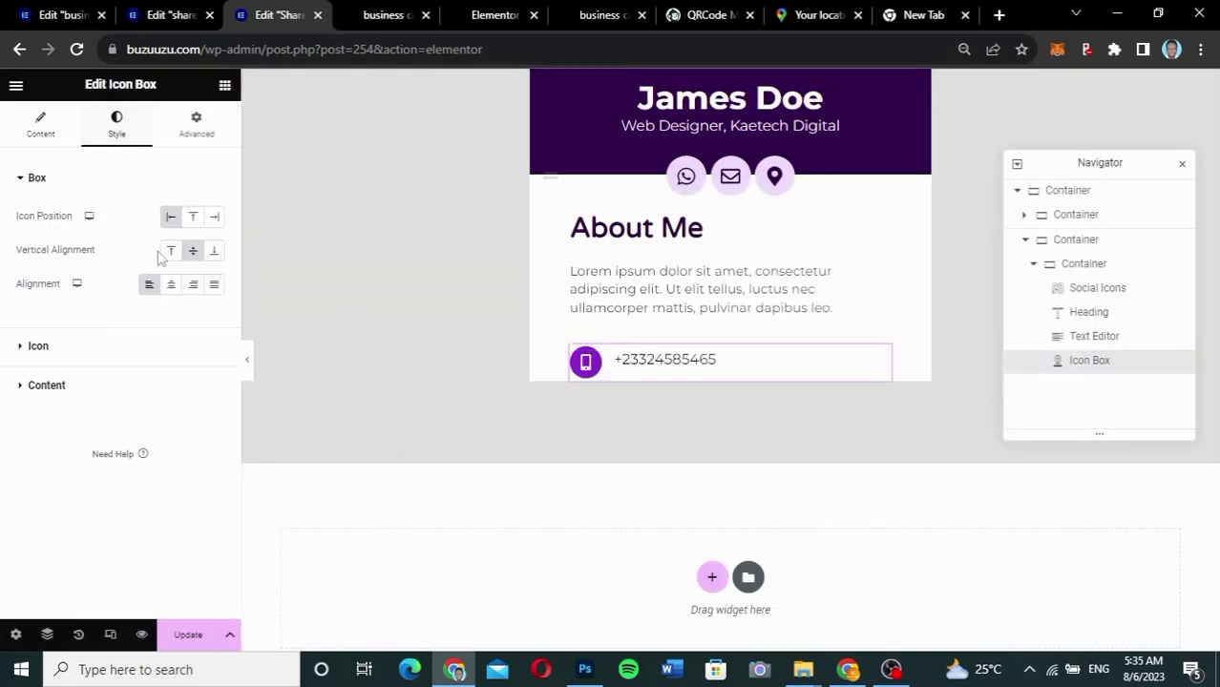
left_click(139, 381)
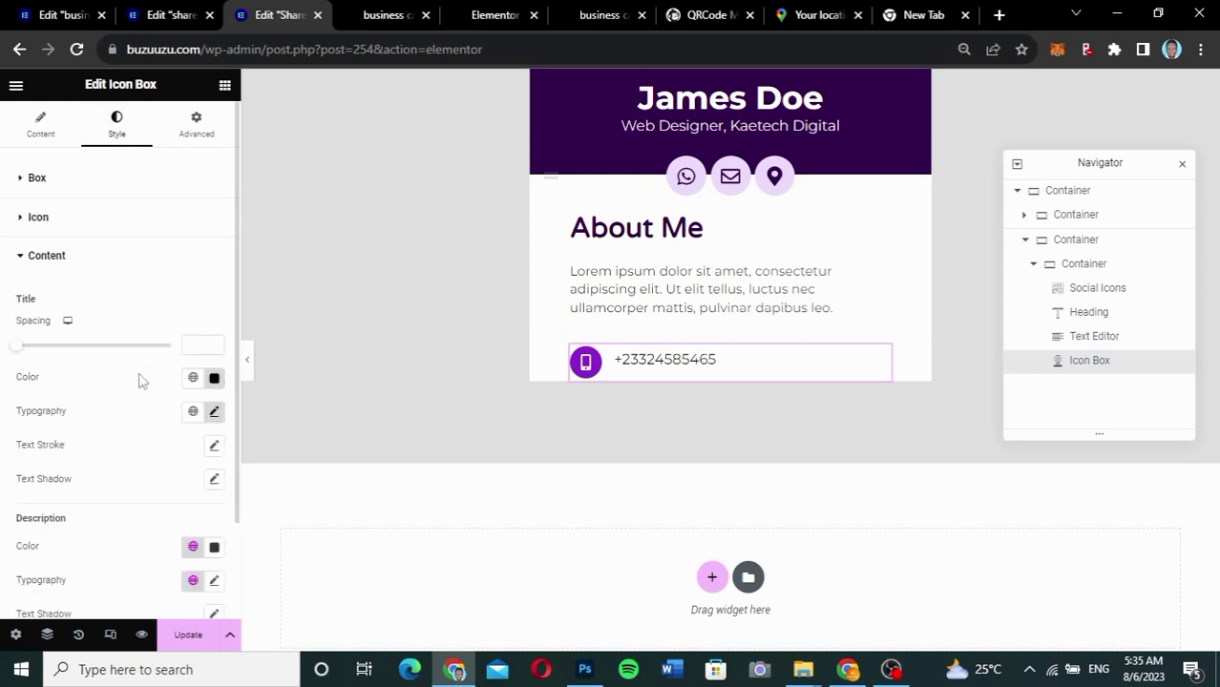
left_click(215, 413)
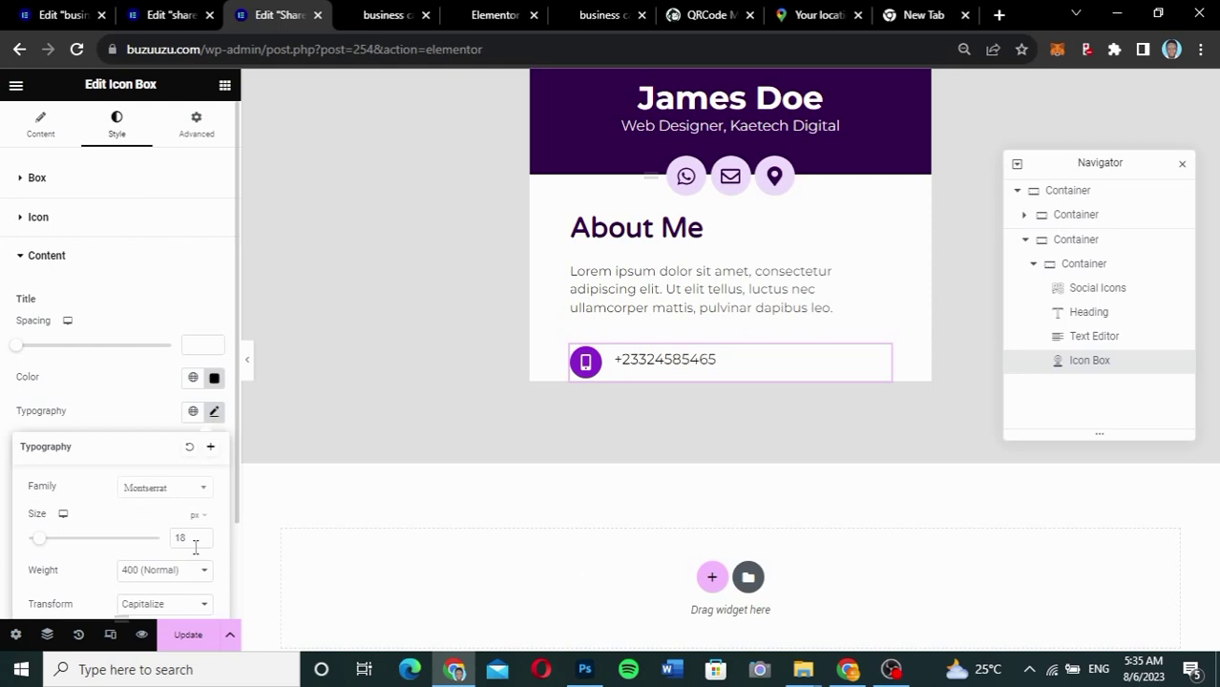
left_click(143, 570)
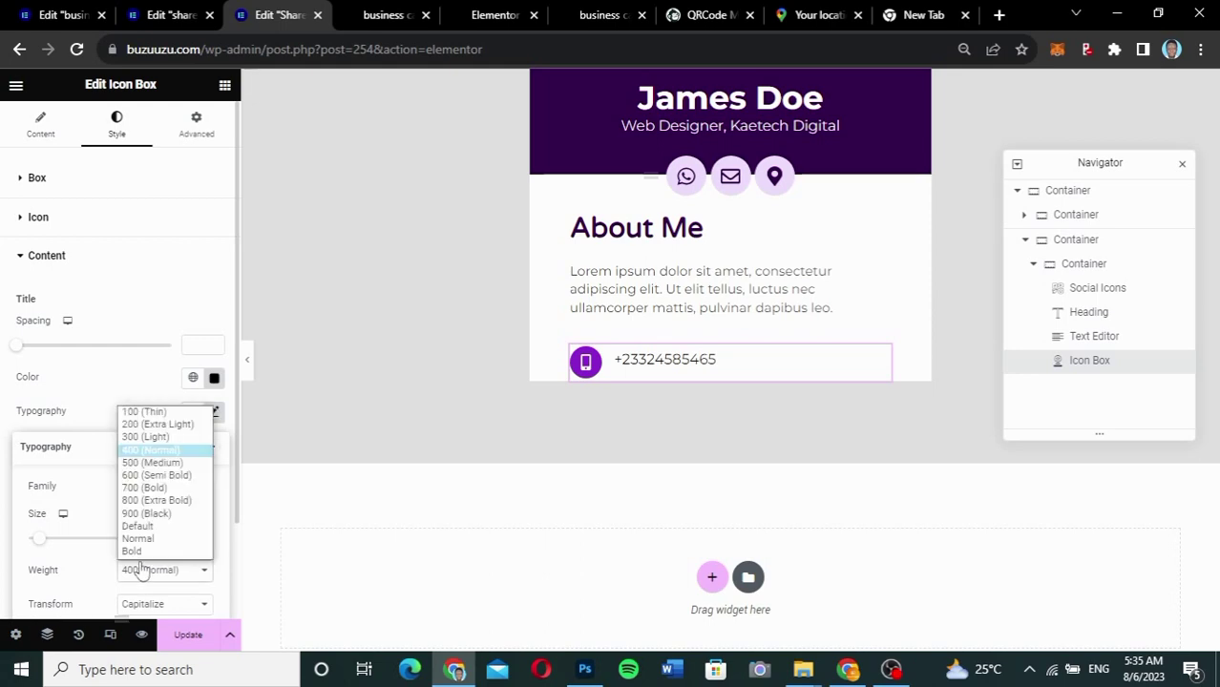
left_click(149, 468)
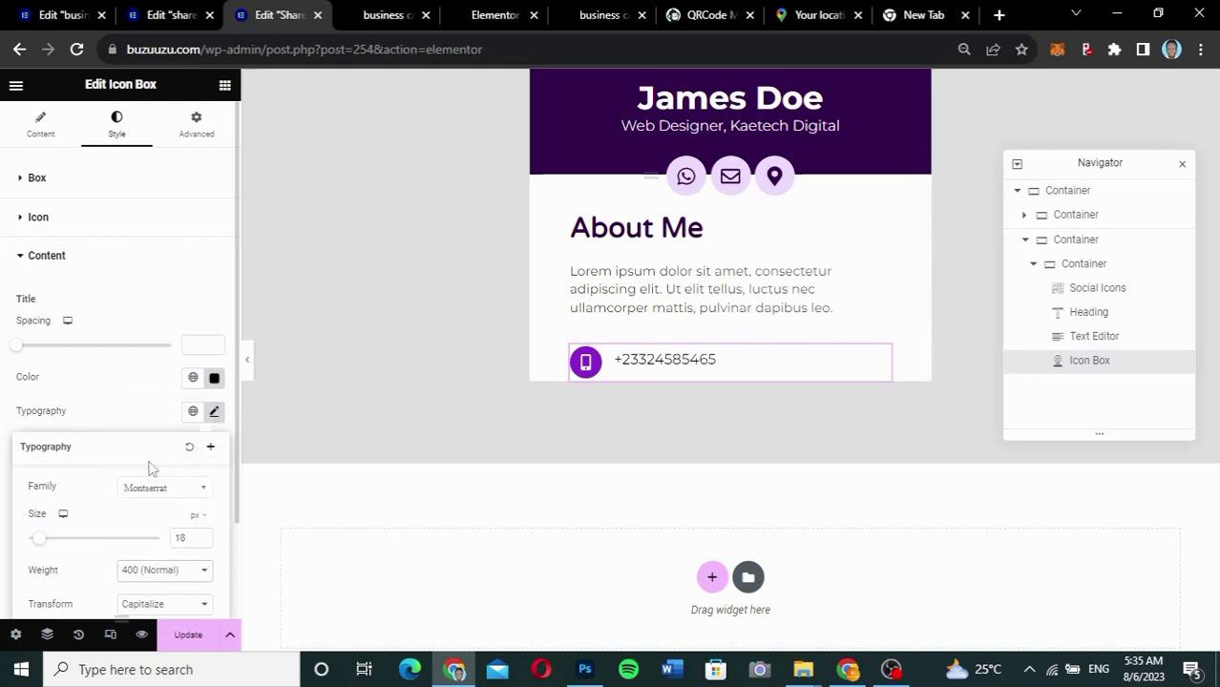
left_click(133, 412)
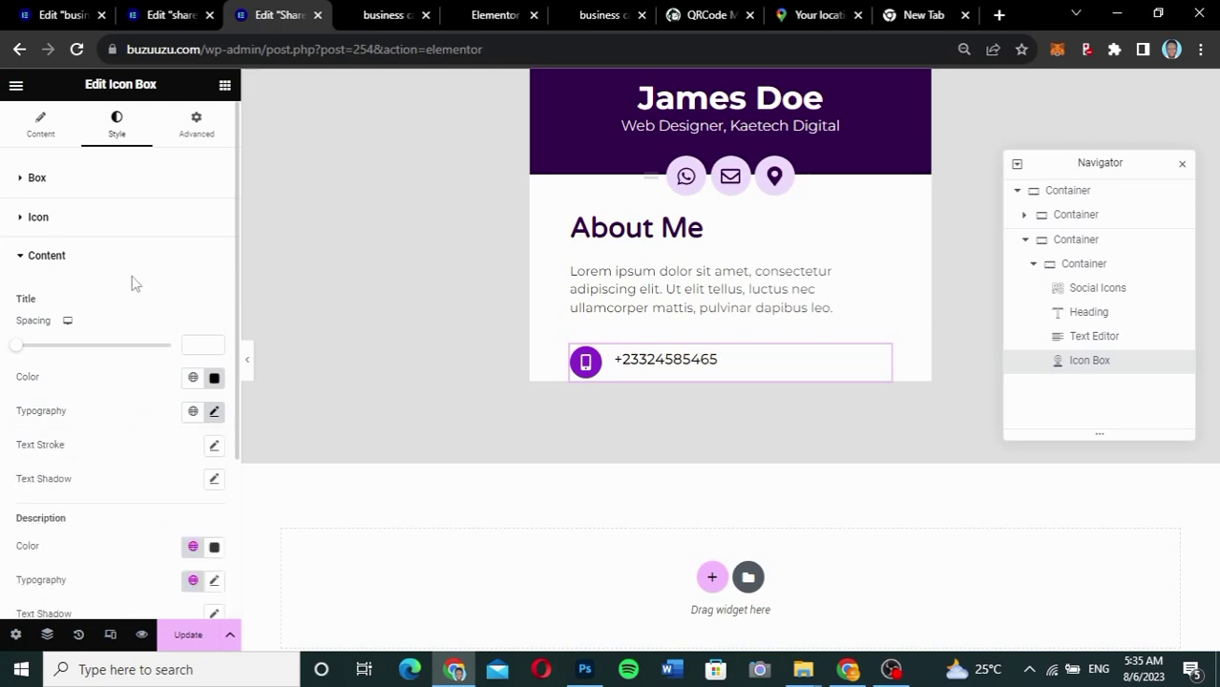
Step: Change the phone icon size from 20 to 18 px
left_click(38, 139)
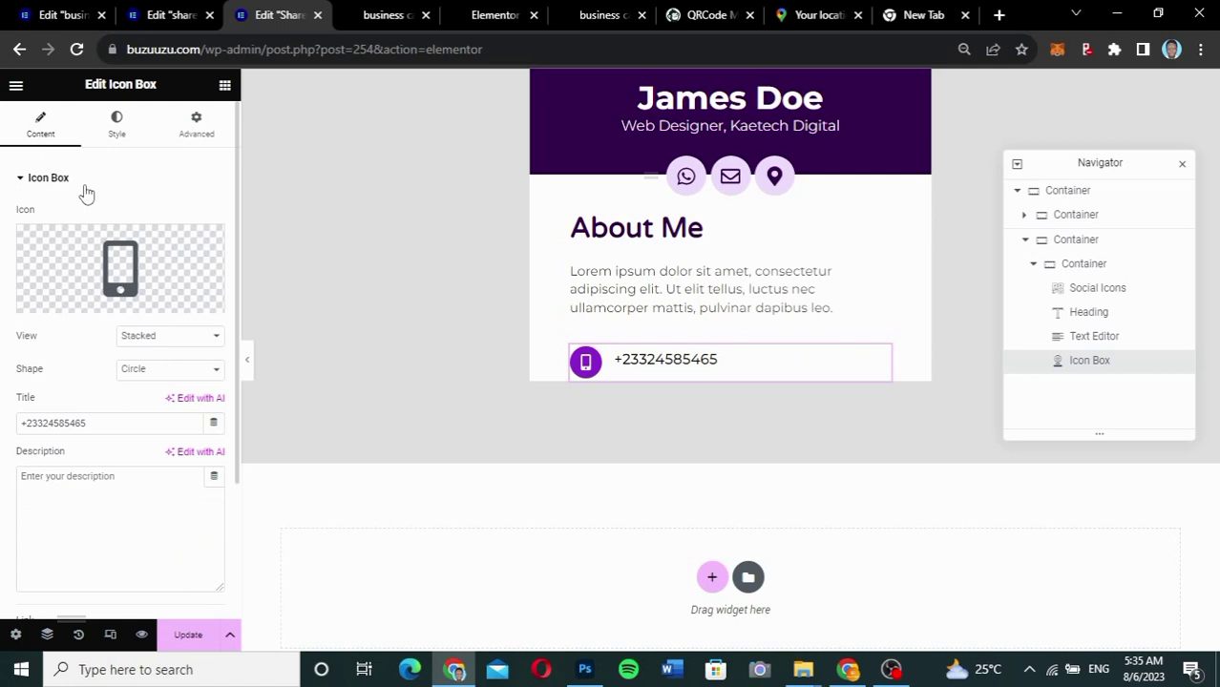
left_click(112, 137)
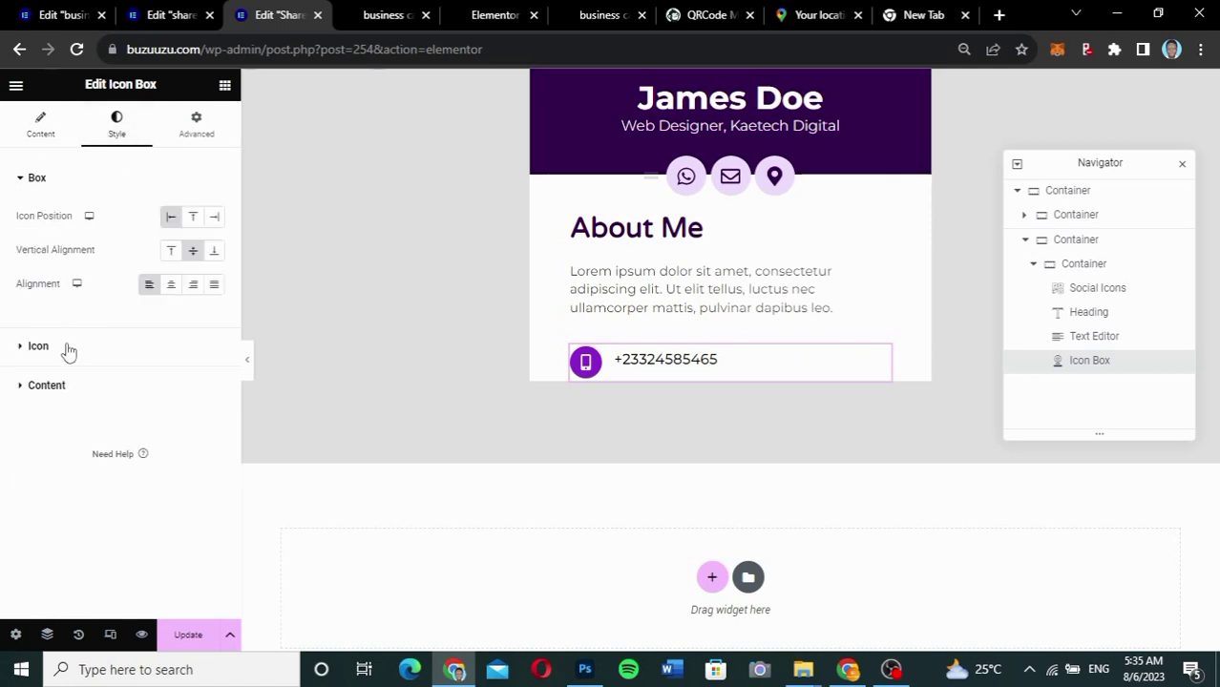
left_click(38, 346)
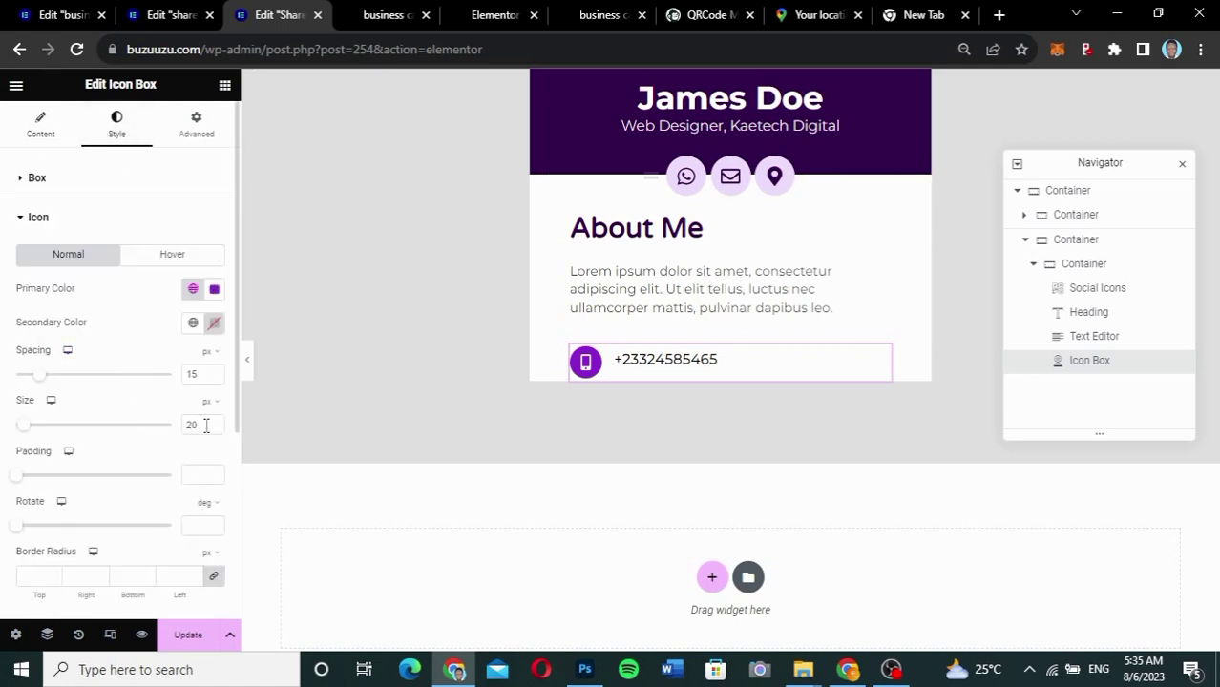
left_click_drag(205, 425, 150, 429)
type("15")
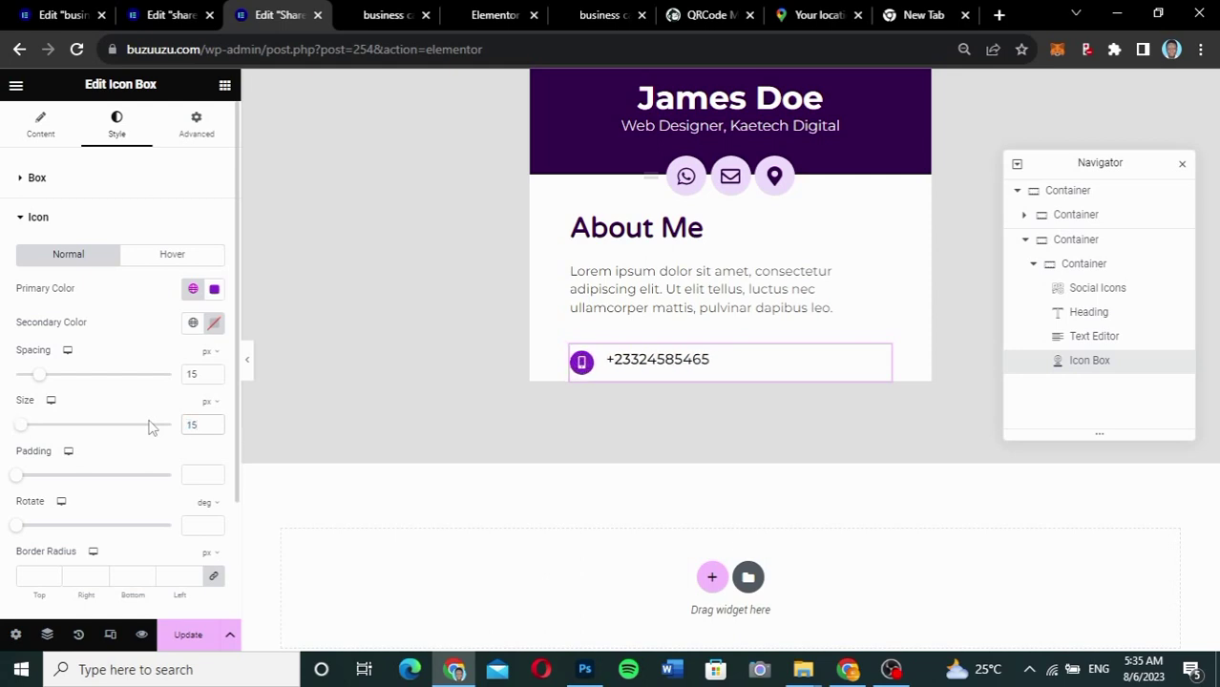
left_click_drag(212, 426, 175, 429)
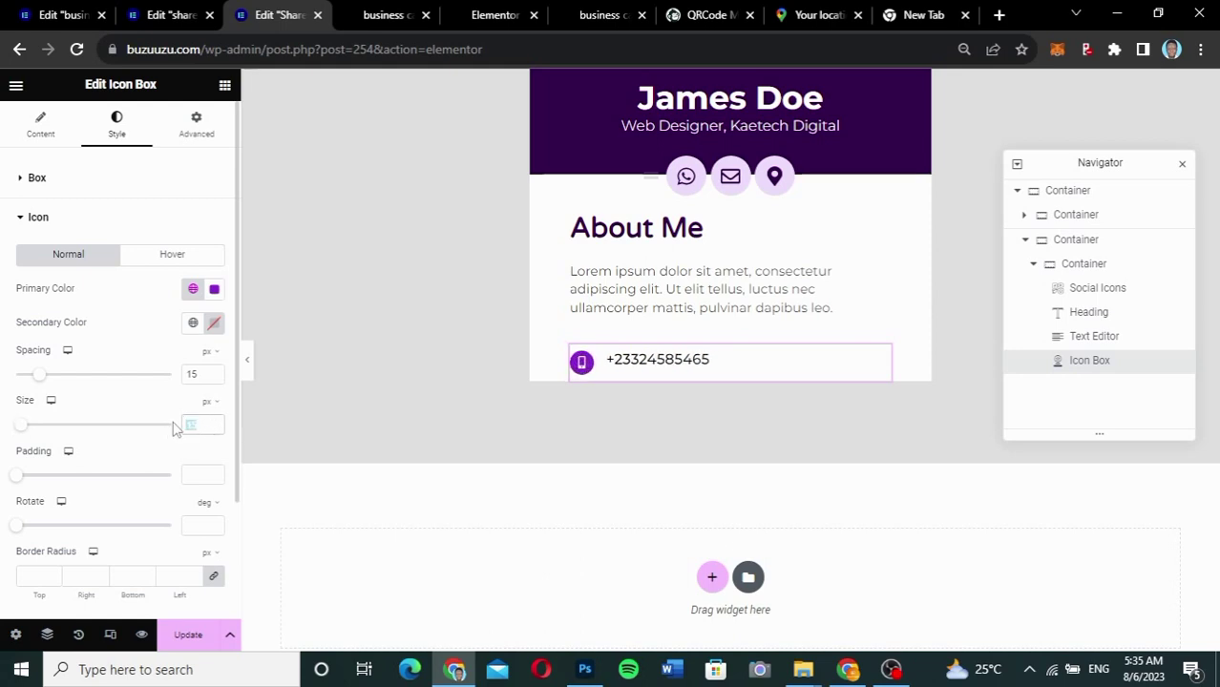
type("18")
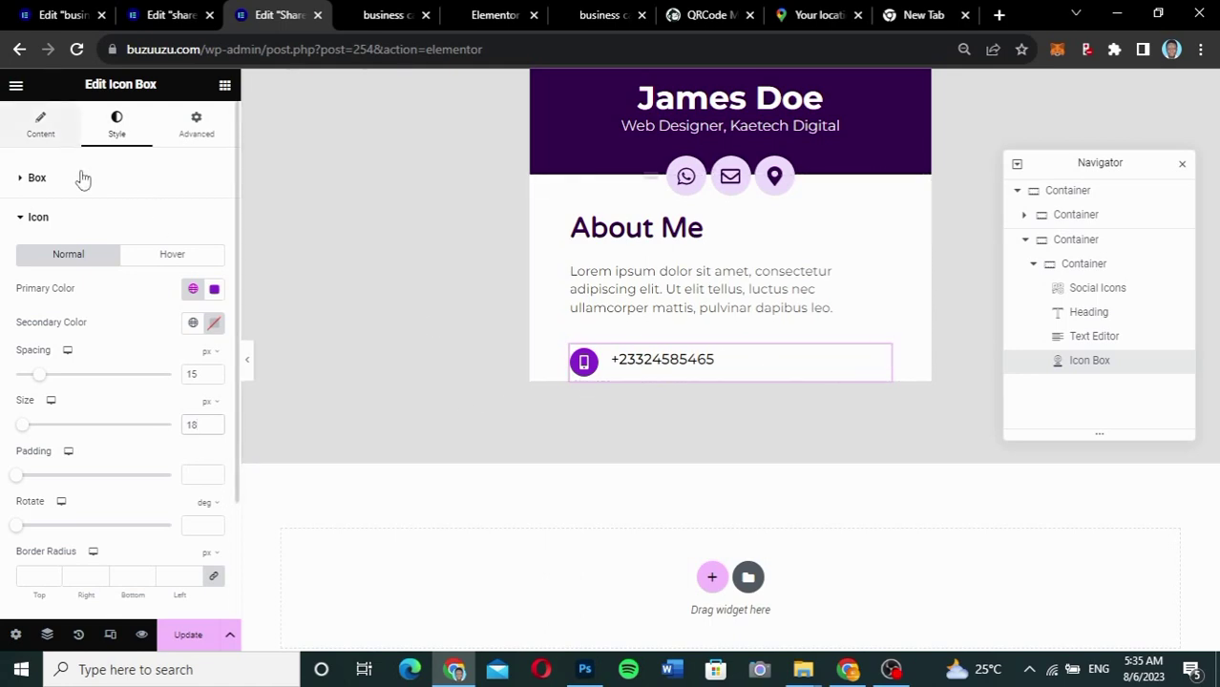
left_click(126, 218)
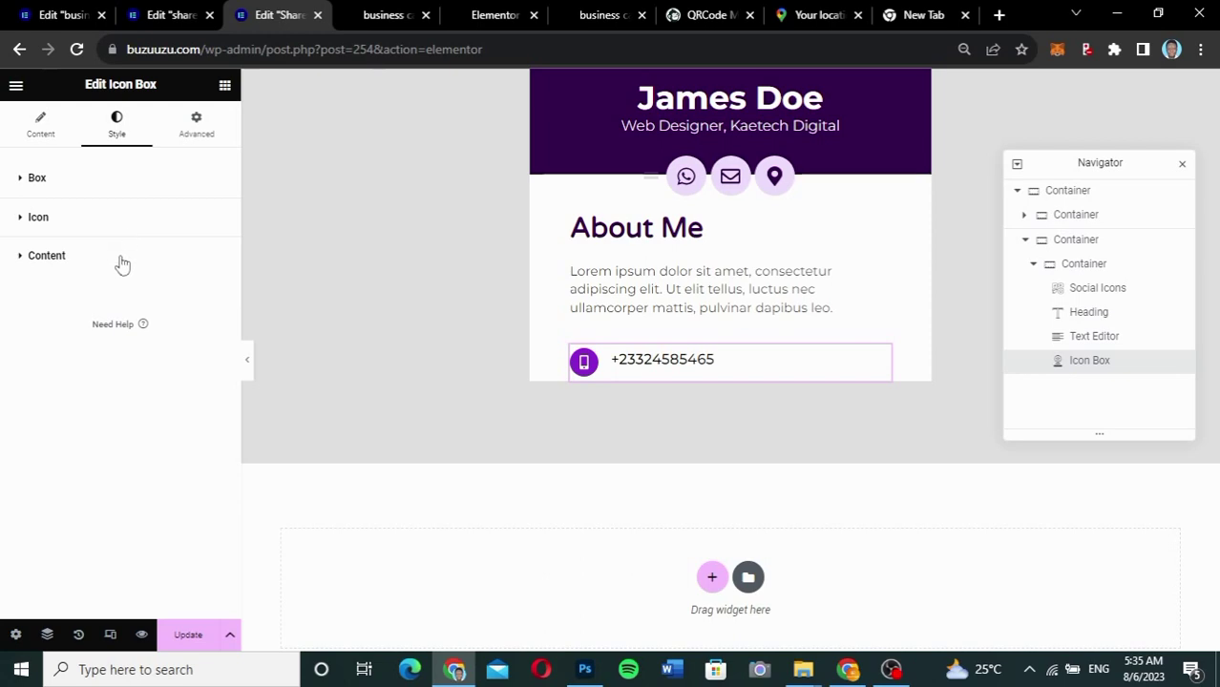
left_click(121, 259)
scroll(107, 372, "down", 2)
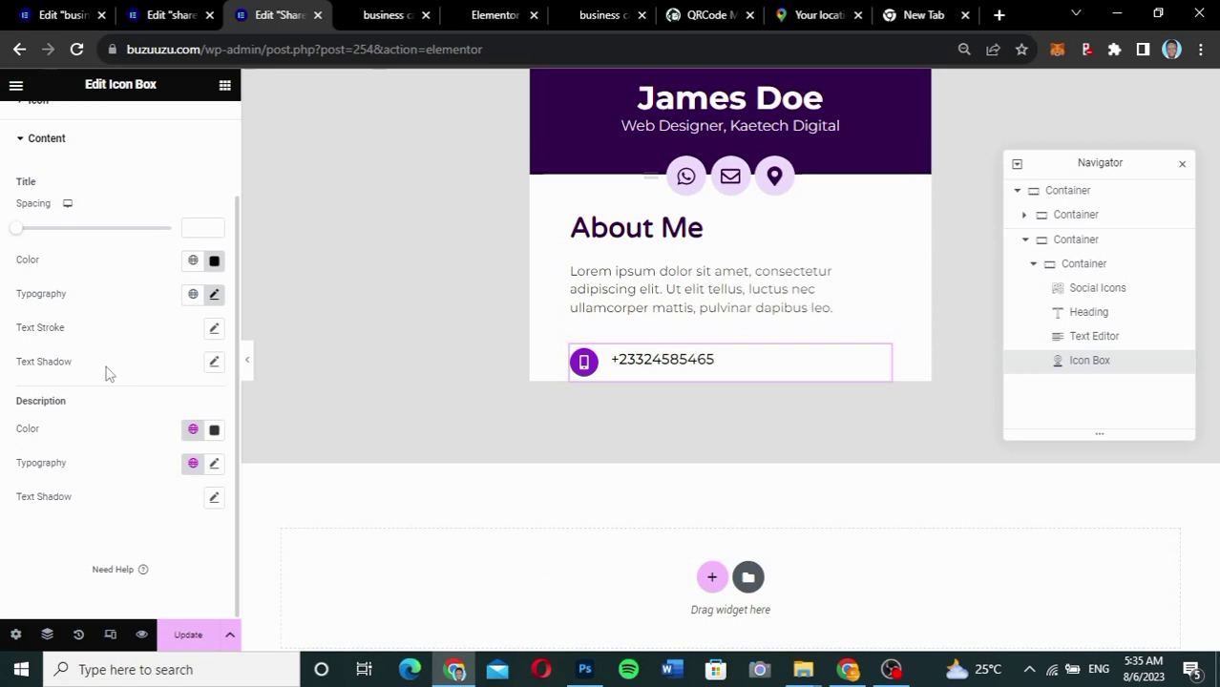
scroll(107, 373, "up", 2)
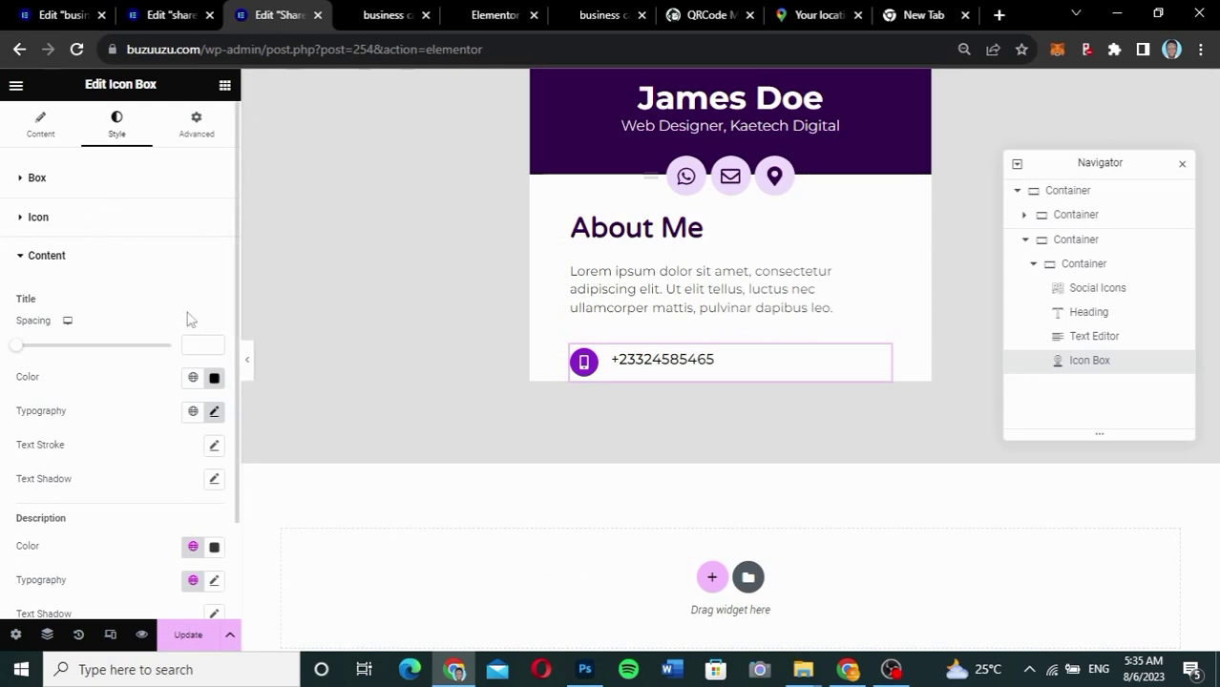
Step: Duplicate the phone icon box twice and select the second copy
right_click(882, 358)
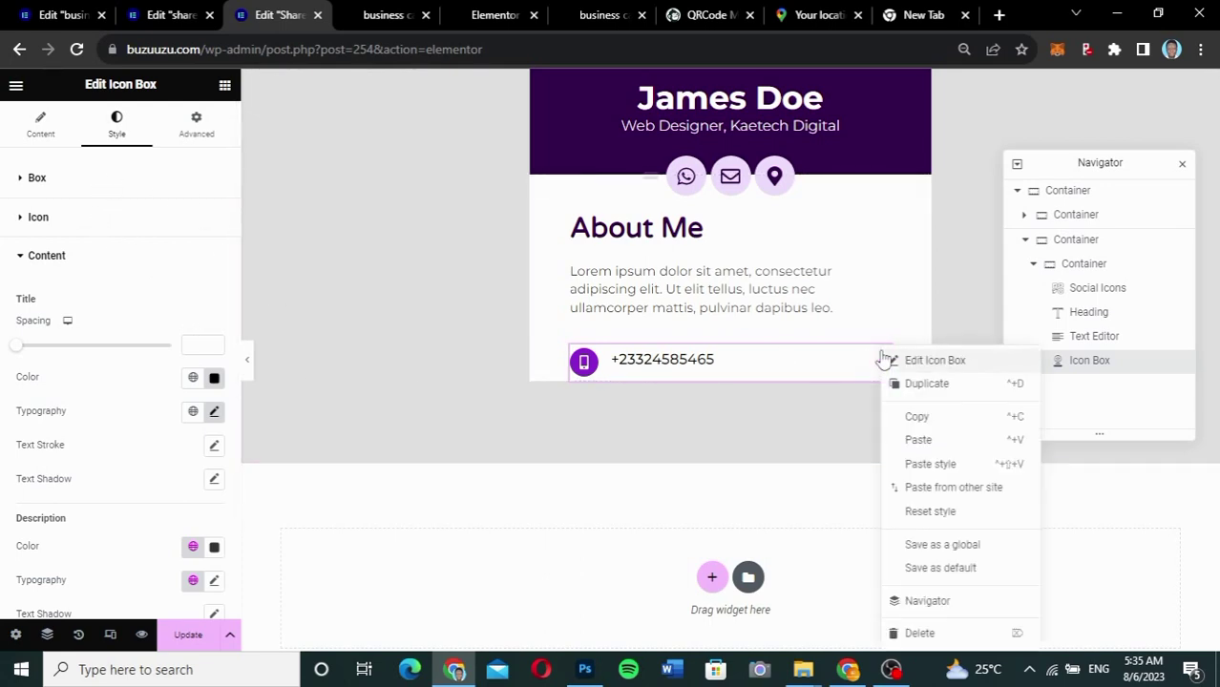
left_click(916, 385)
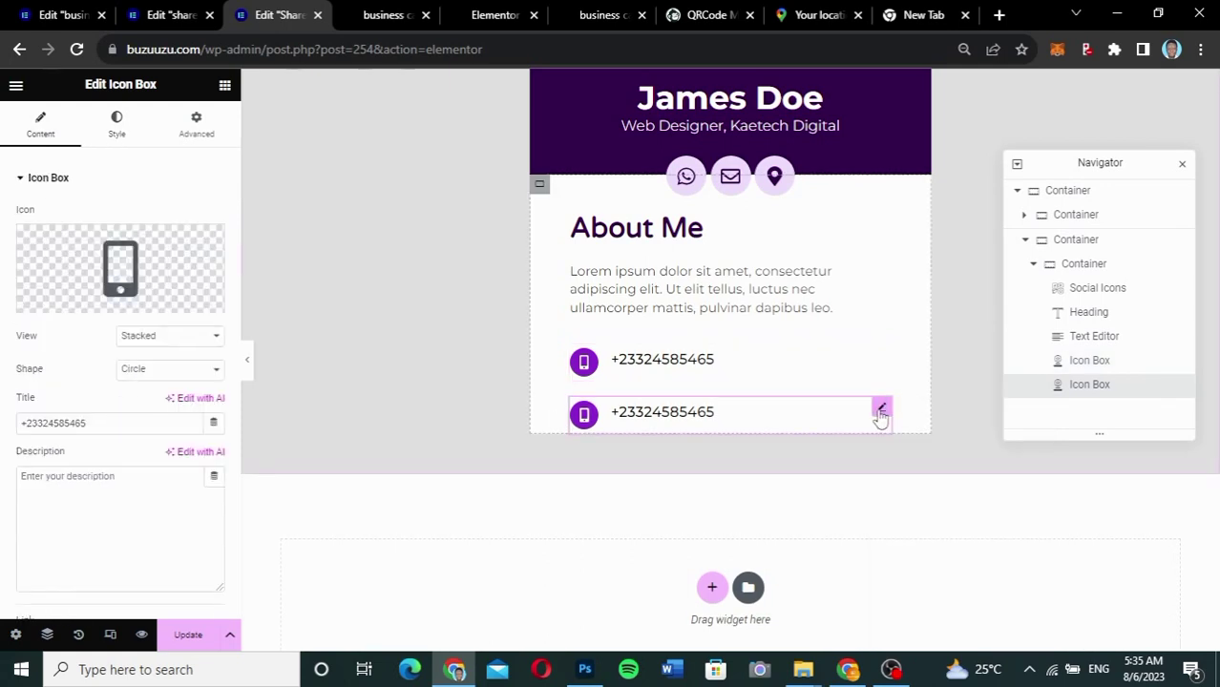
right_click(880, 415)
left_click(924, 385)
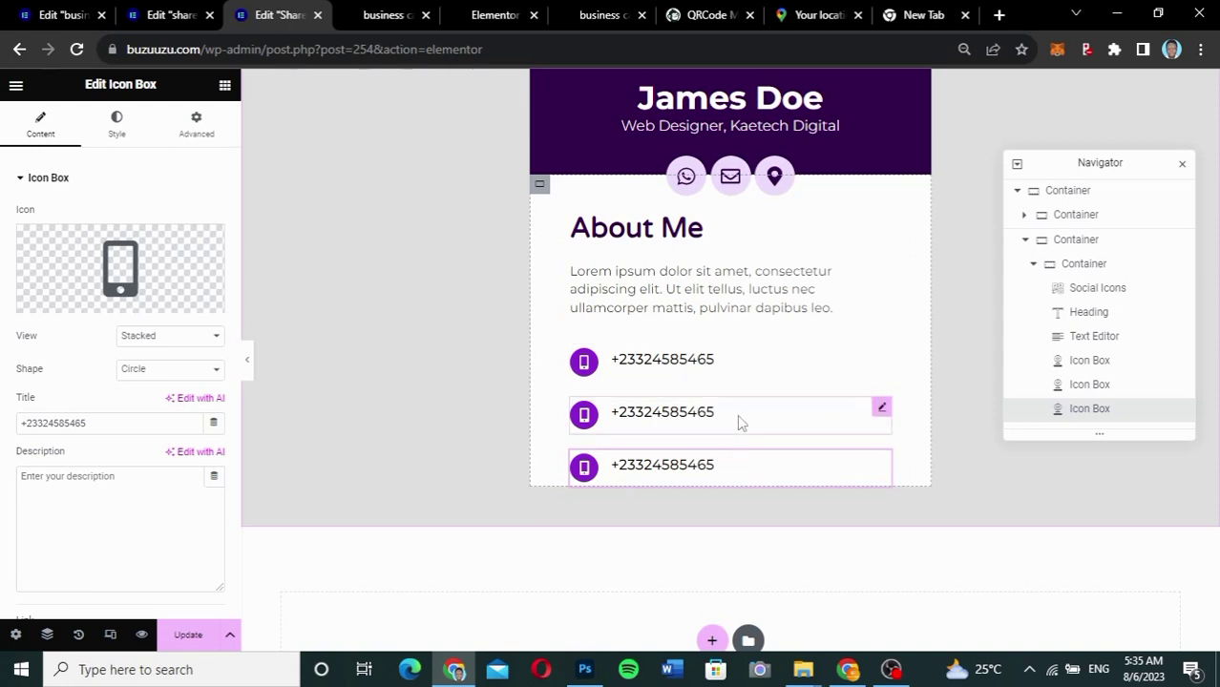
left_click(882, 411)
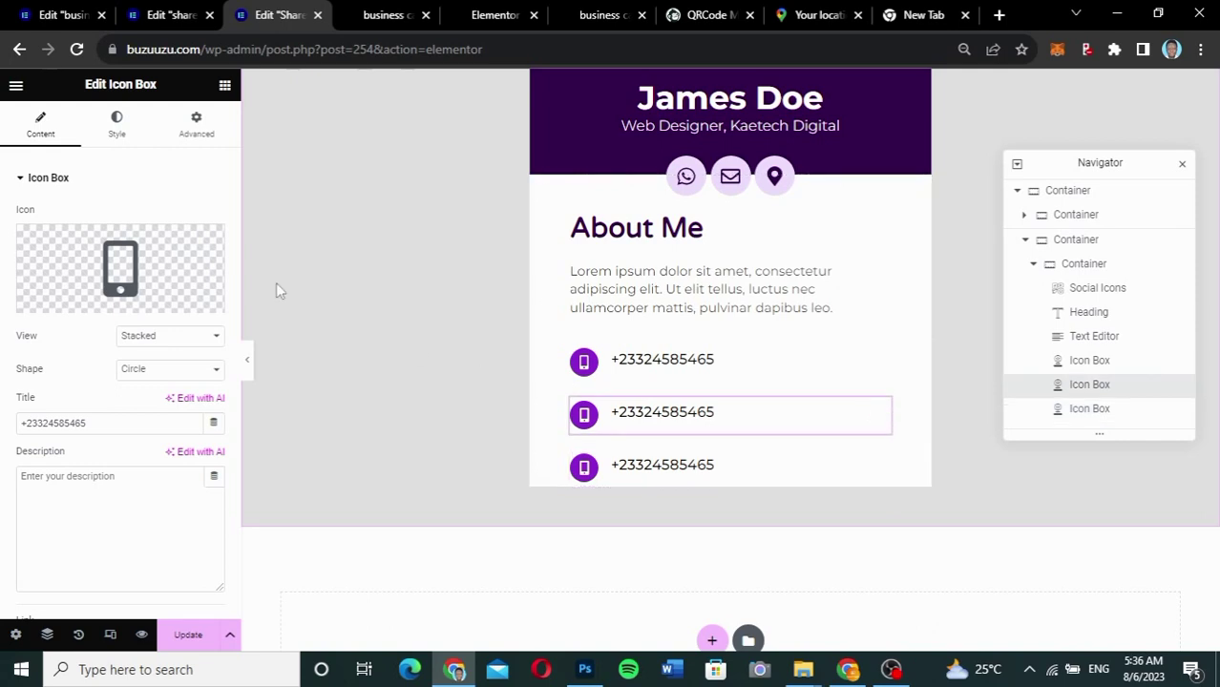
mouse_move(148, 274)
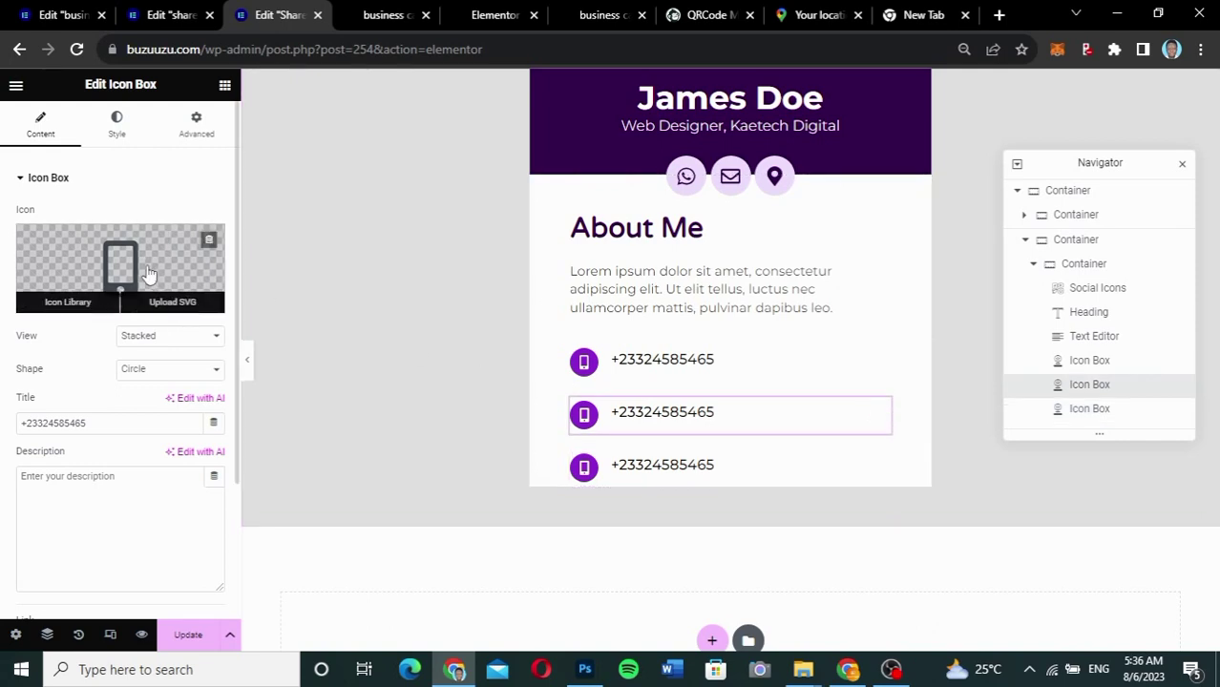
Step: Copy the business e-mail from the live page and give the second box an Envelope icon
left_click(353, 16)
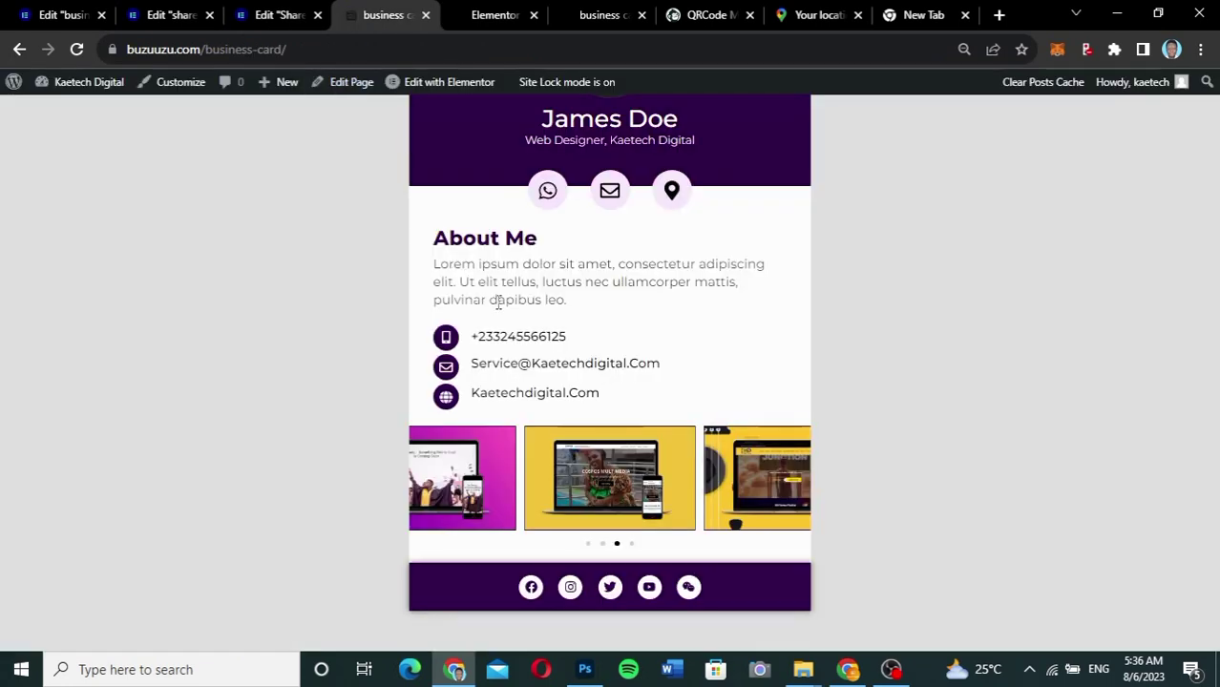
left_click_drag(471, 363, 658, 365)
key("ctrl+c")
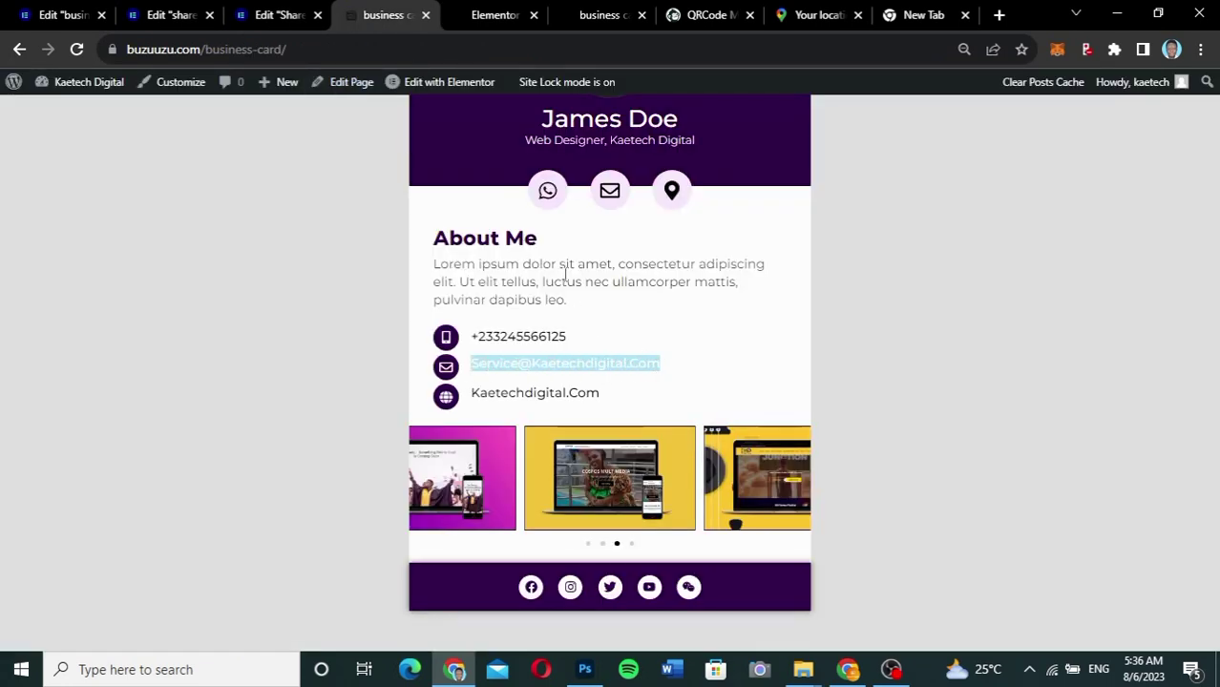
left_click(268, 27)
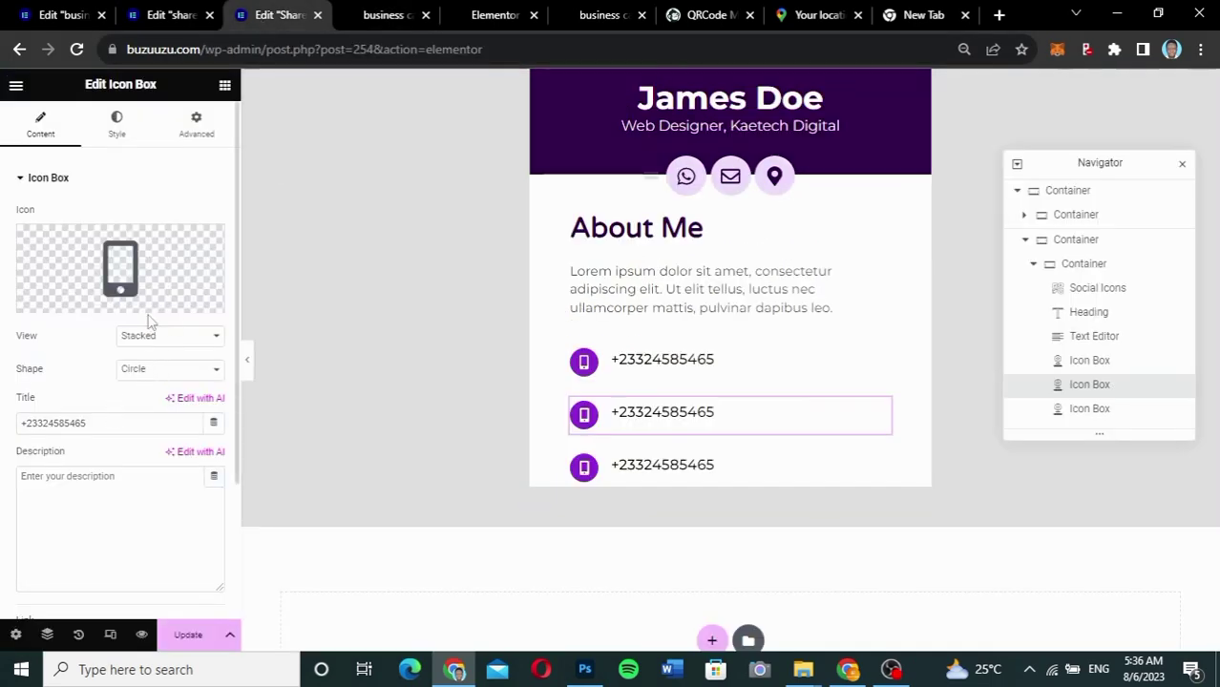
left_click(124, 286)
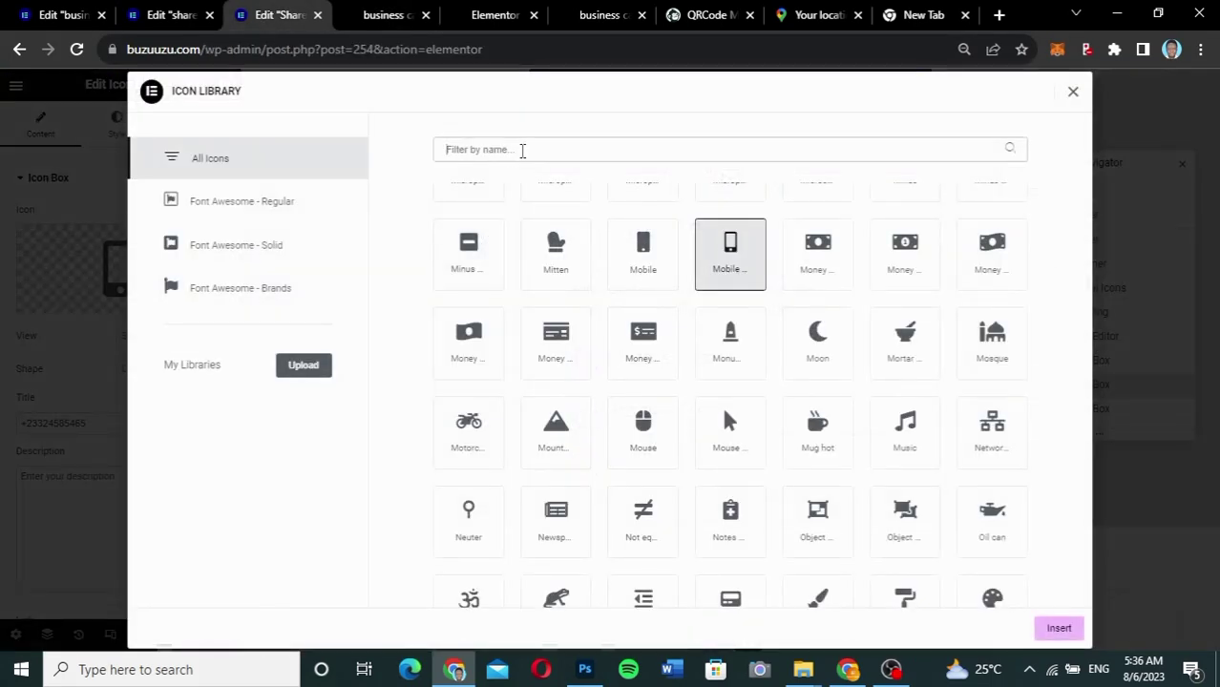
type("ev")
key("BackSpace")
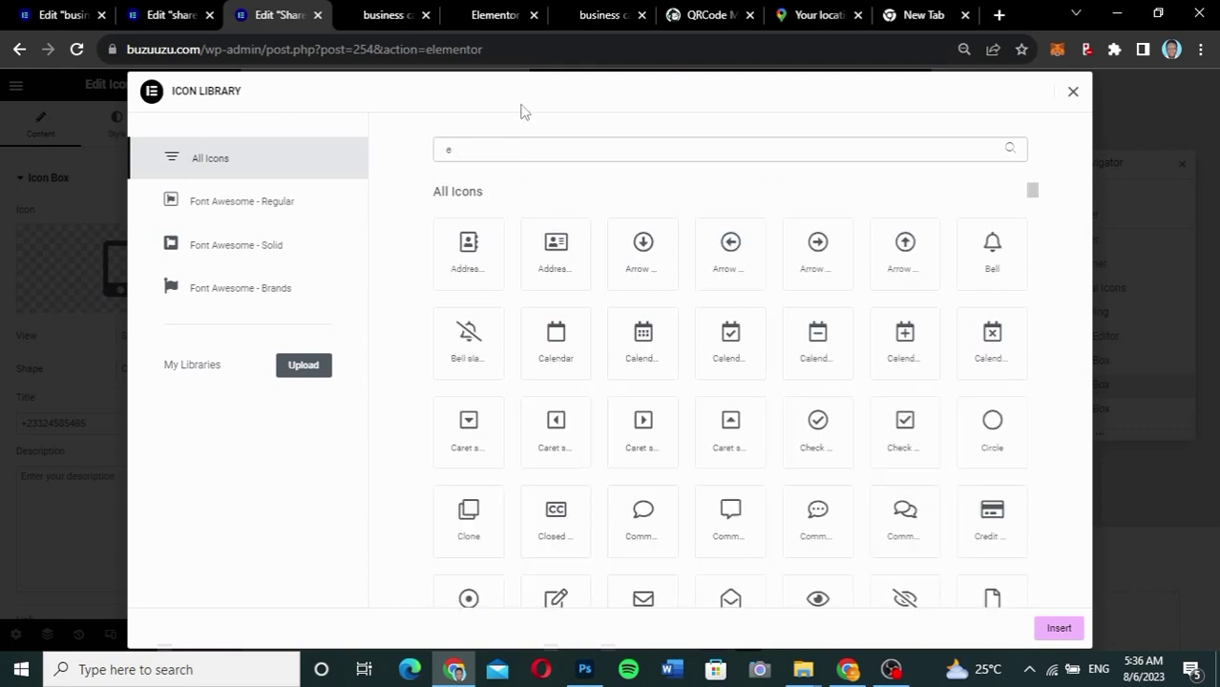
type("nv")
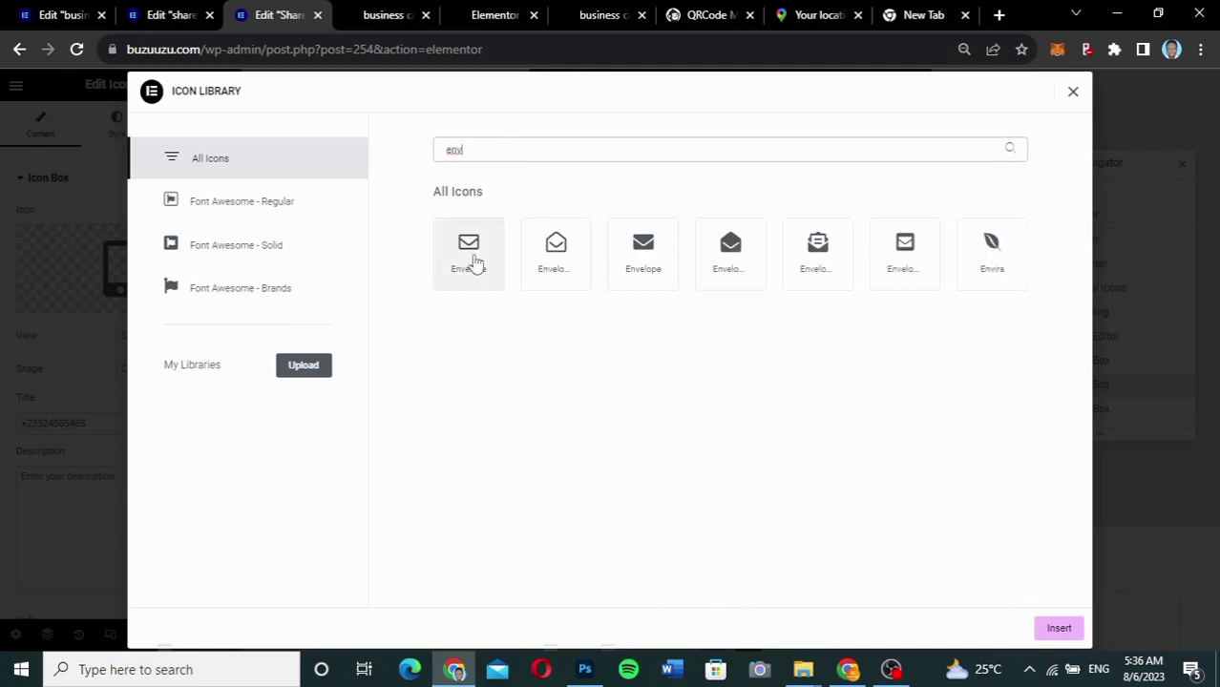
left_click(470, 262)
left_click(1057, 630)
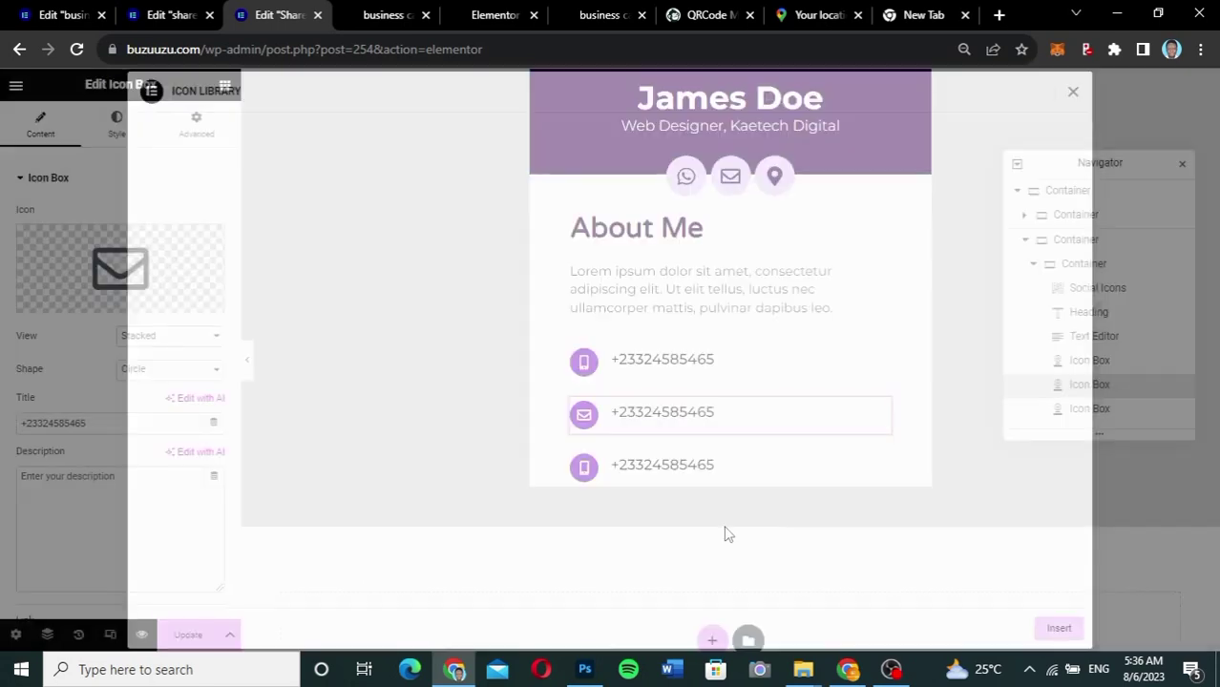
Step: Paste the e-mail address as the title and fix its capitalised domain ending
triple_click(95, 424)
key("ctrl+v")
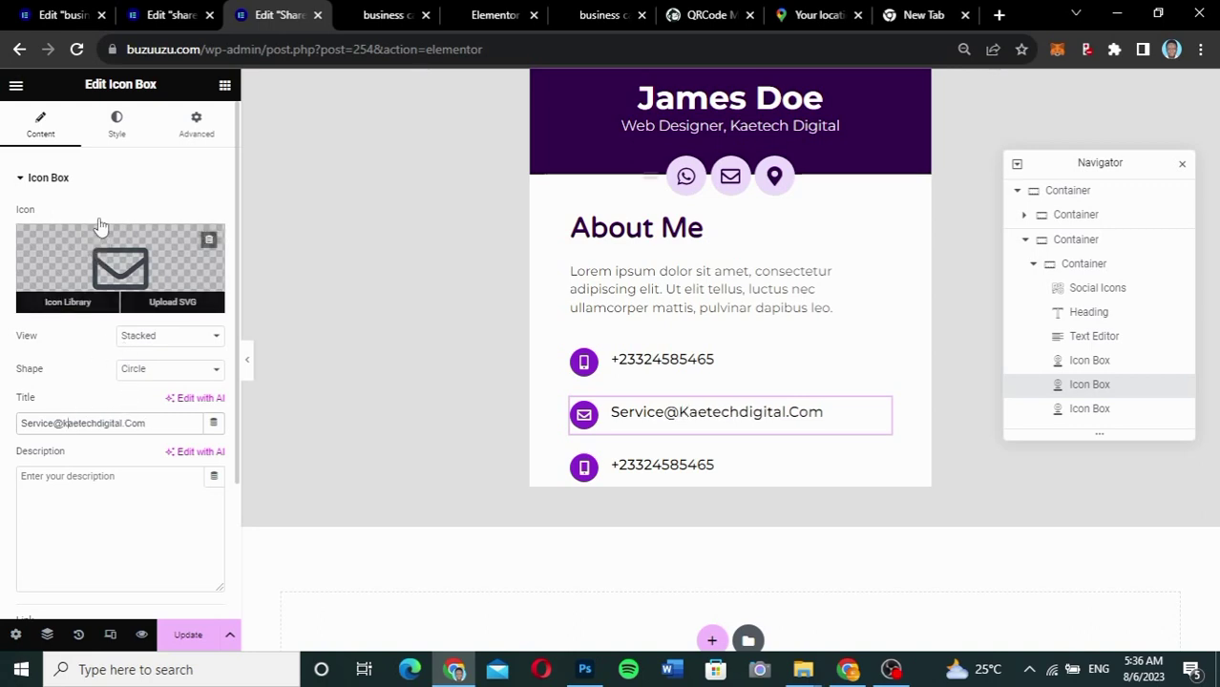
left_click(131, 423)
key("BackSpace")
type("c")
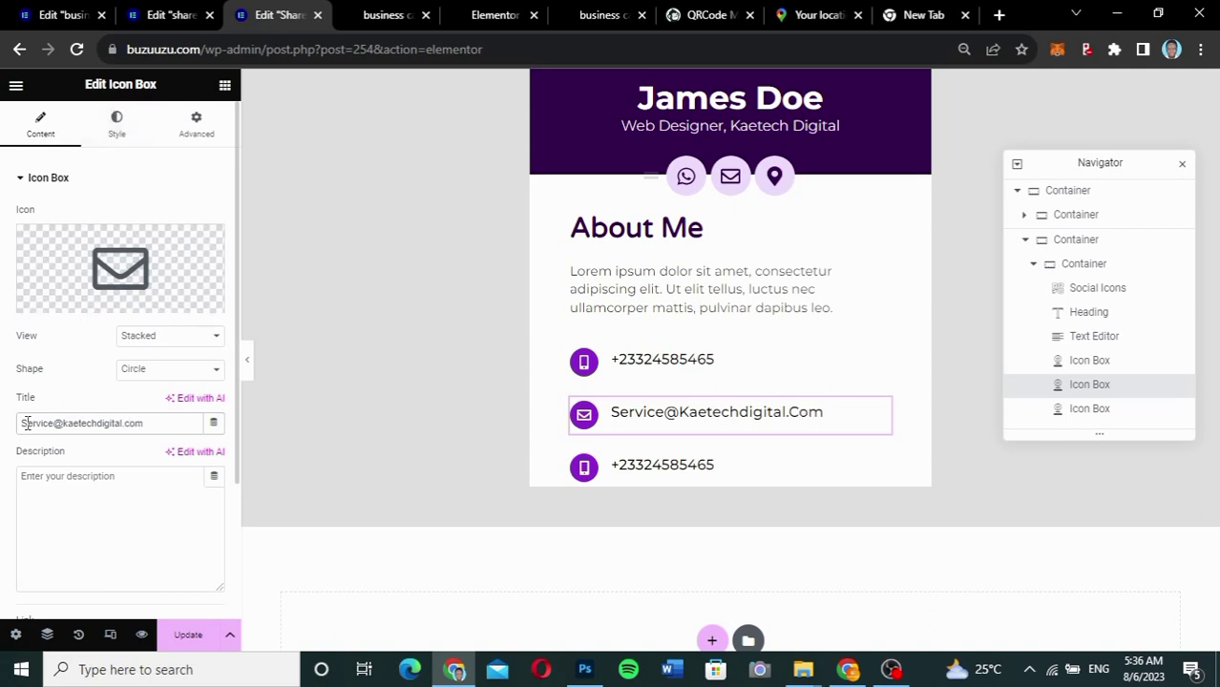
type("s")
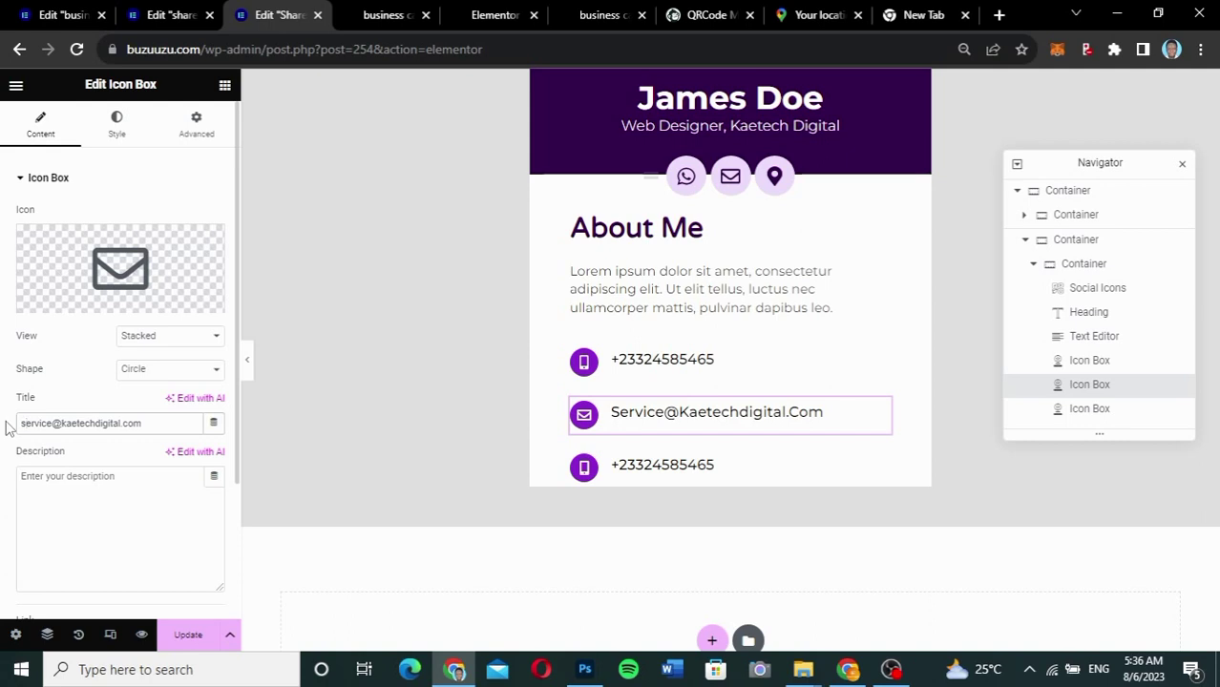
Step: Set the e-mail title's typography Transform to Lowercase
left_click(117, 134)
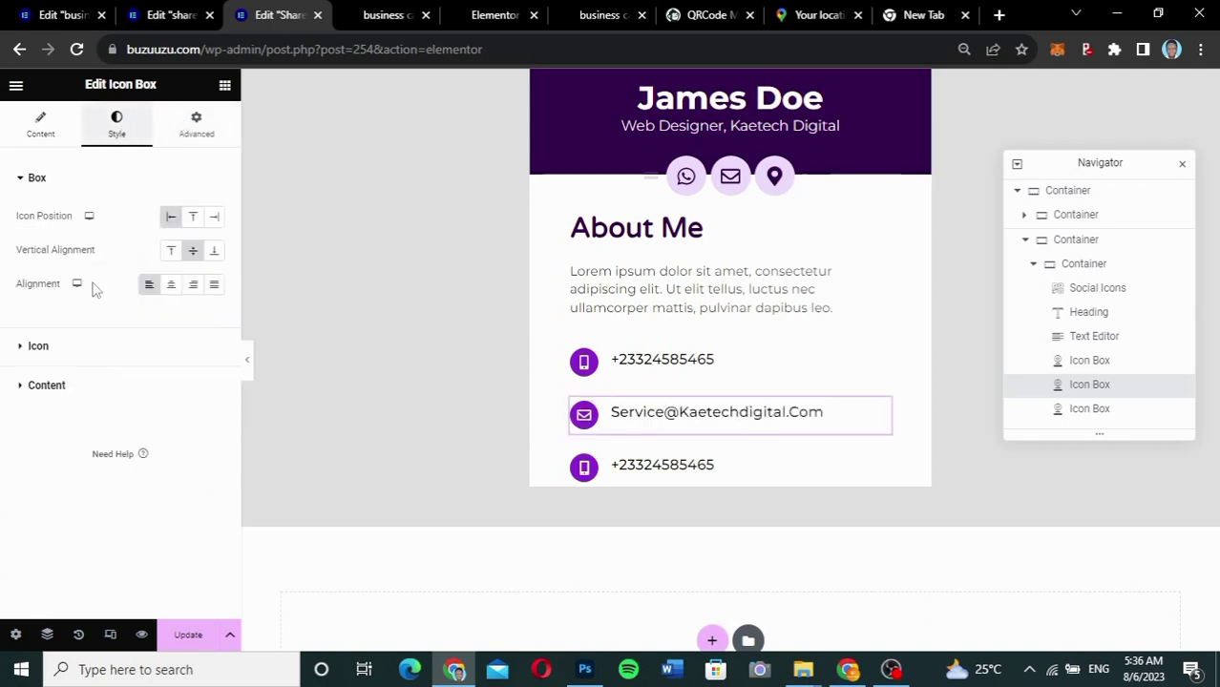
left_click(69, 389)
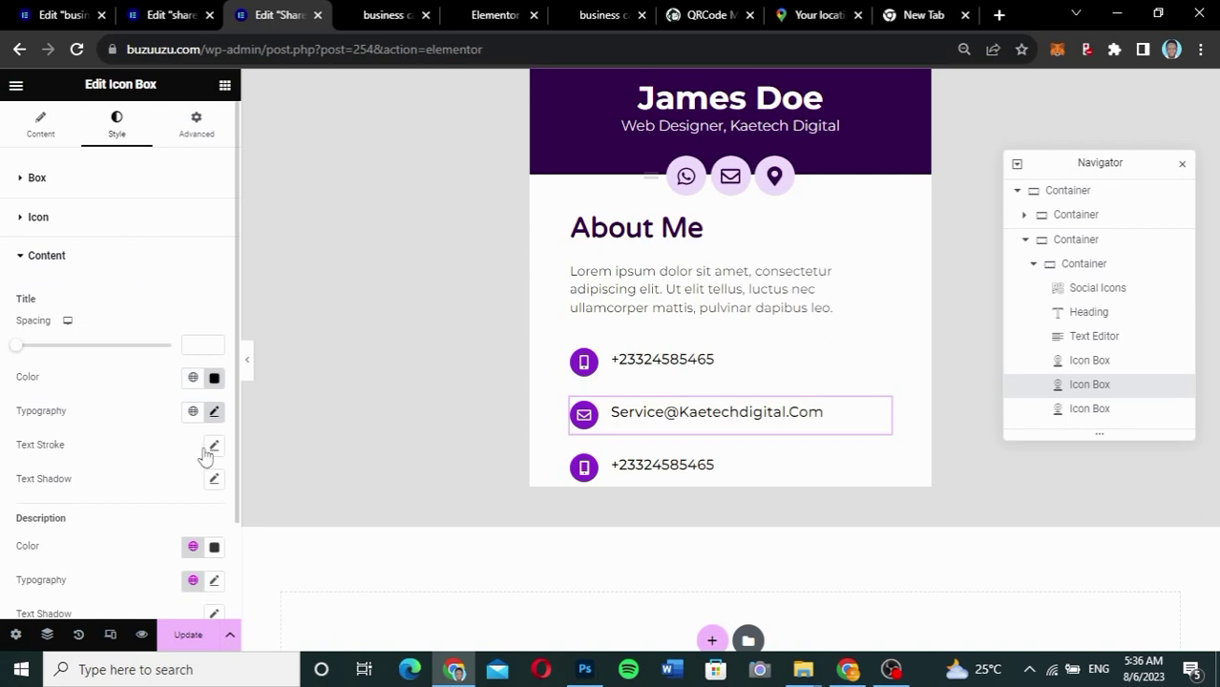
left_click(214, 413)
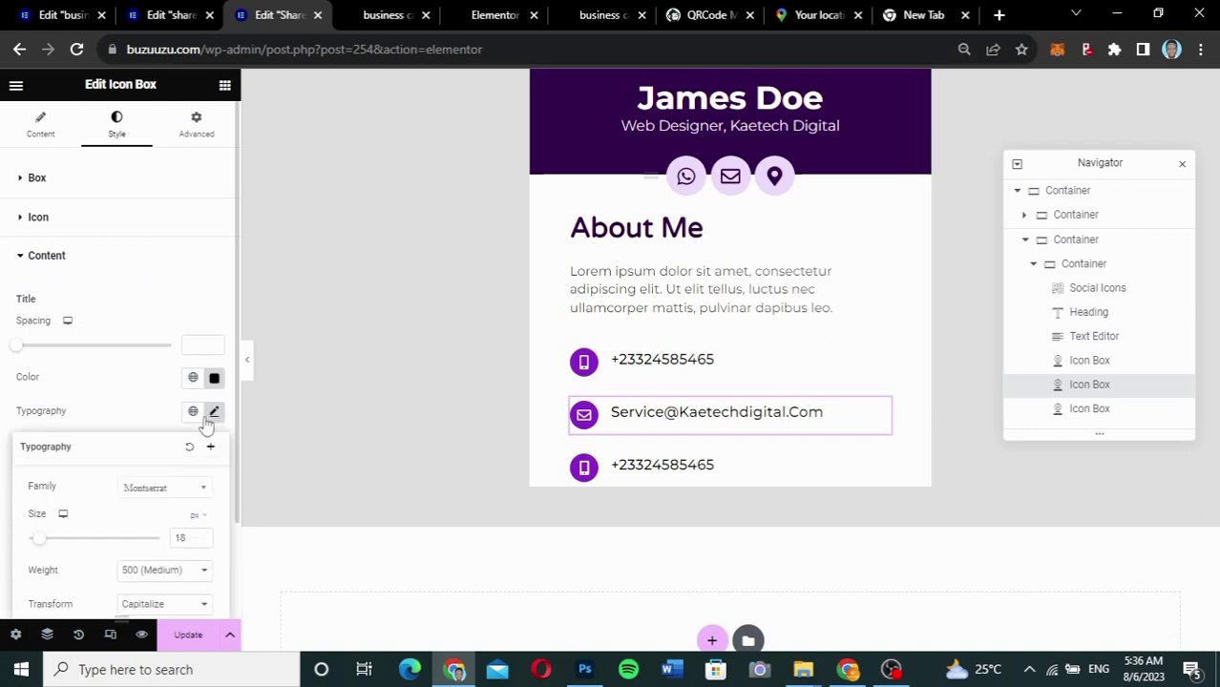
scroll(107, 515, "down", 2)
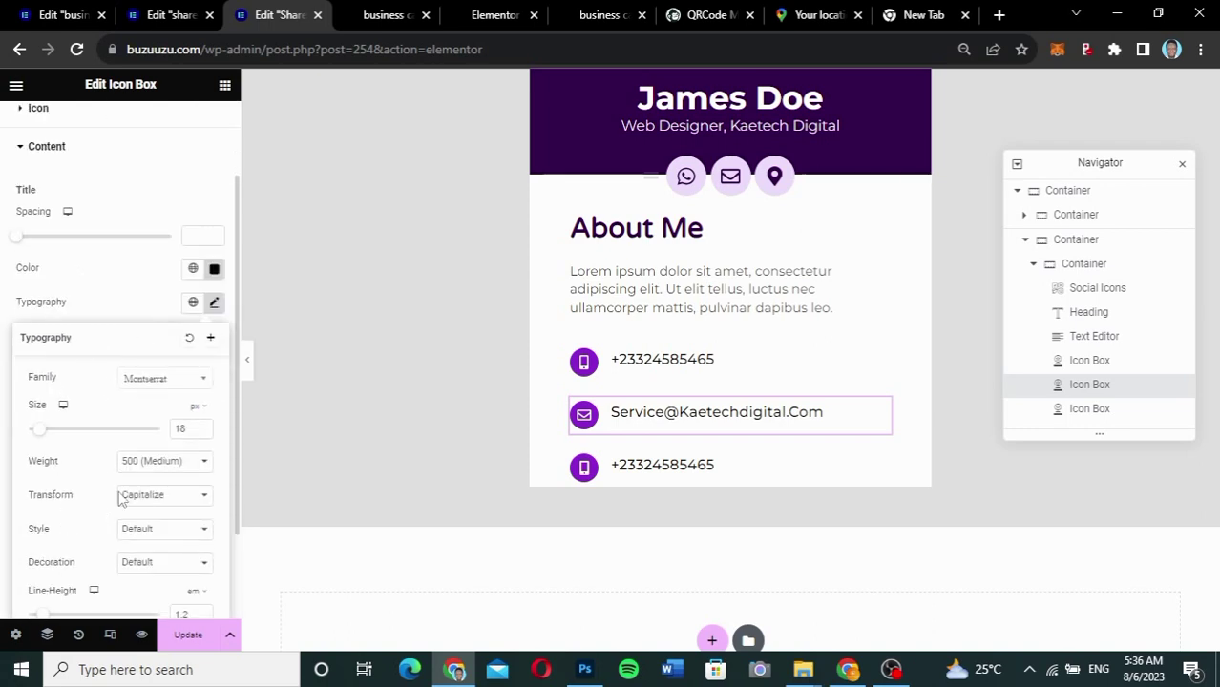
left_click(158, 497)
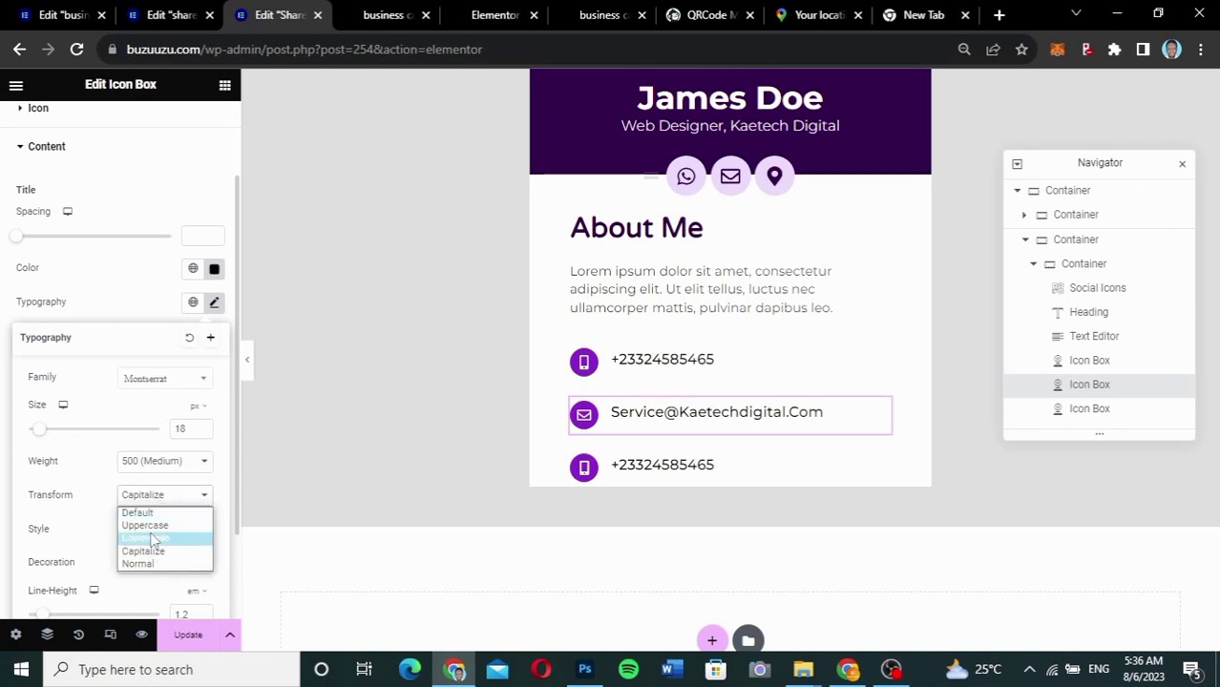
left_click(151, 539)
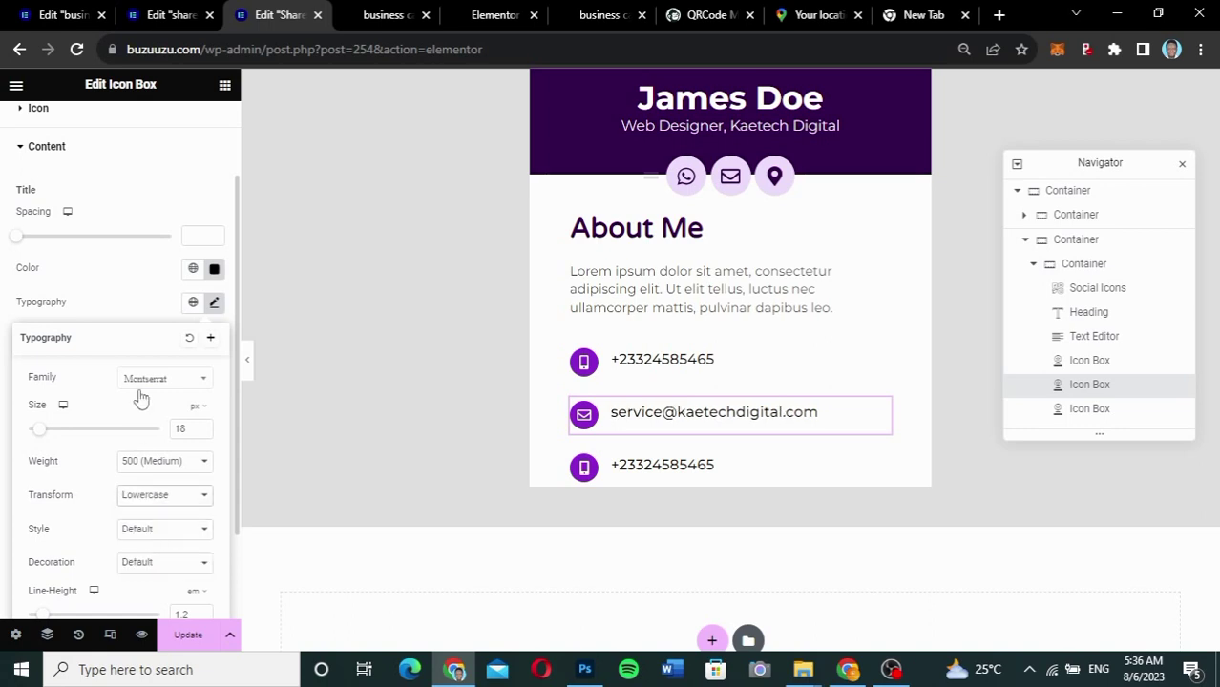
left_click(144, 296)
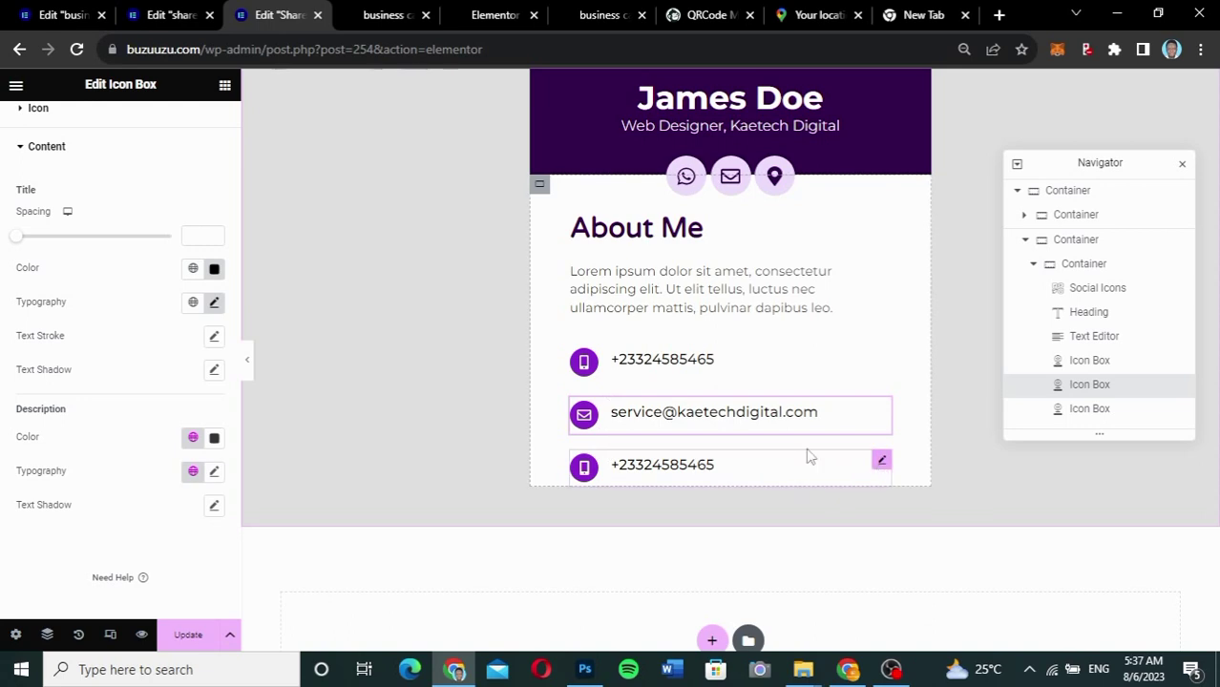
Step: Give the third contact box the plain Globe icon from the Icon Library
left_click(880, 463)
left_click(372, 14)
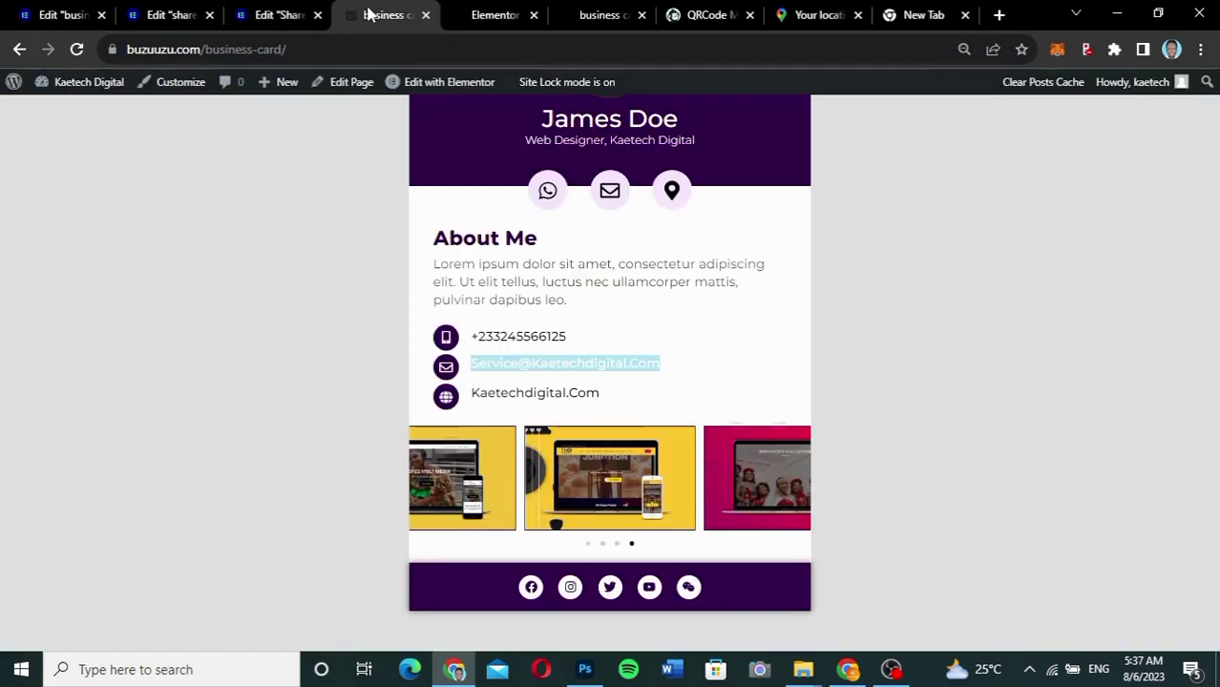
left_click(603, 404)
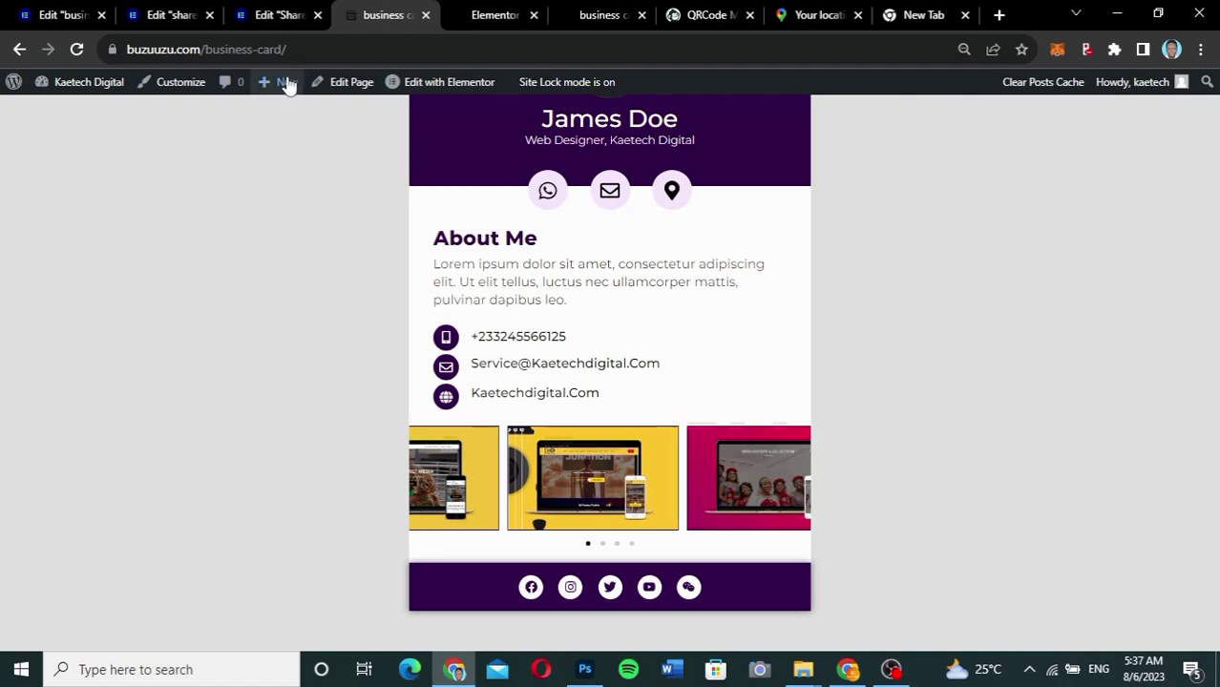
left_click(279, 19)
mouse_move(109, 268)
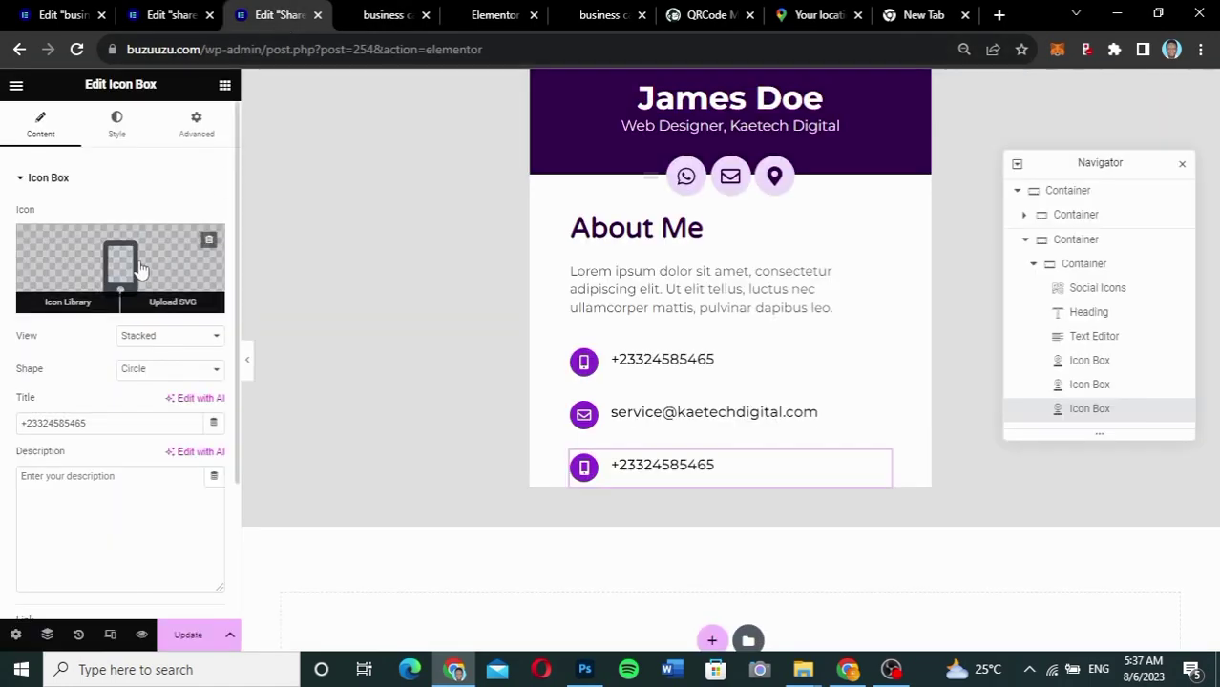
left_click(70, 302)
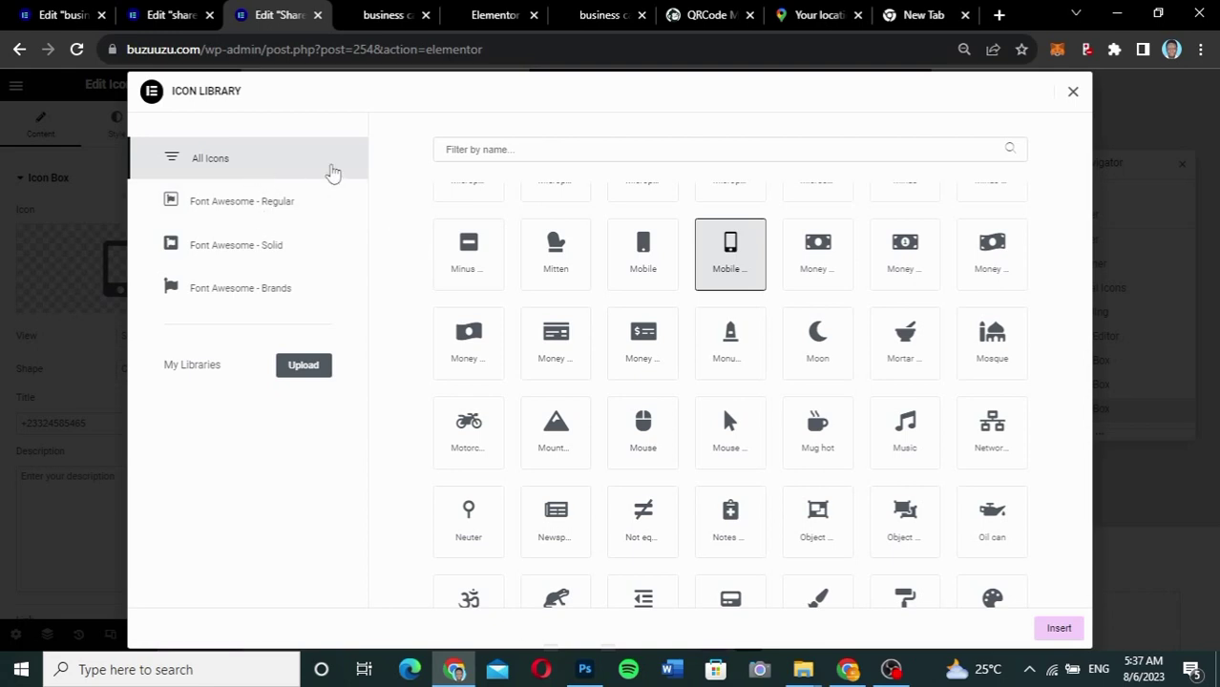
left_click(470, 153)
type("glob")
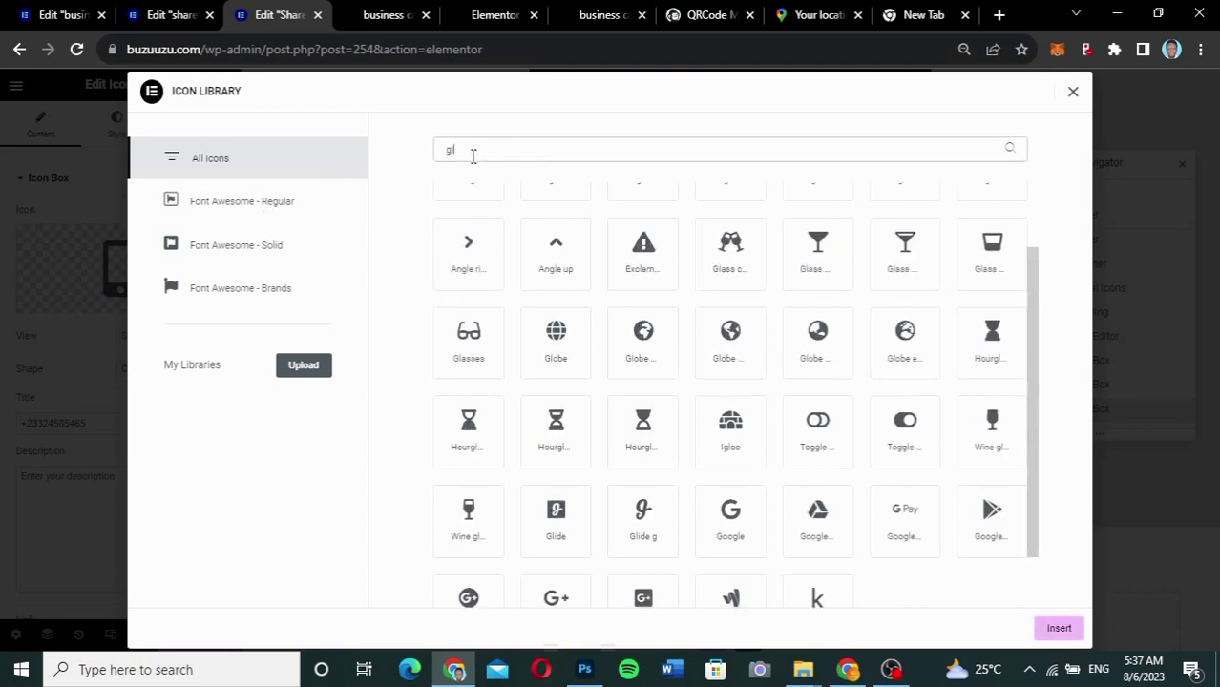
left_click(456, 250)
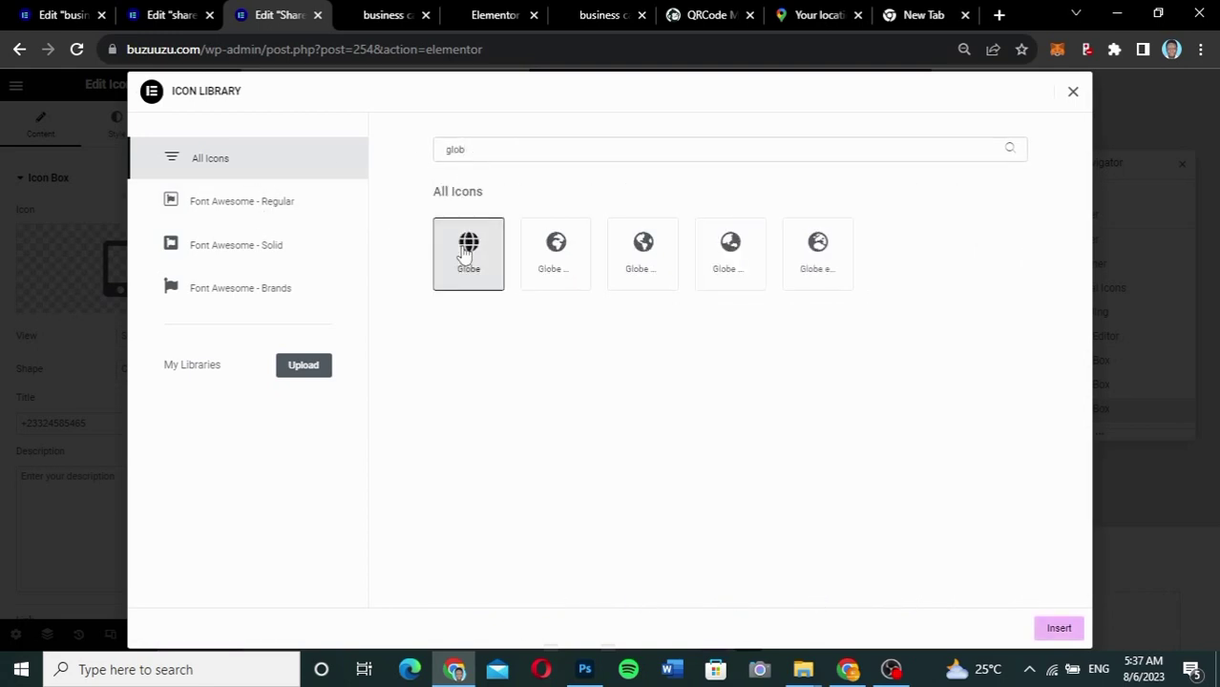
left_click(1060, 630)
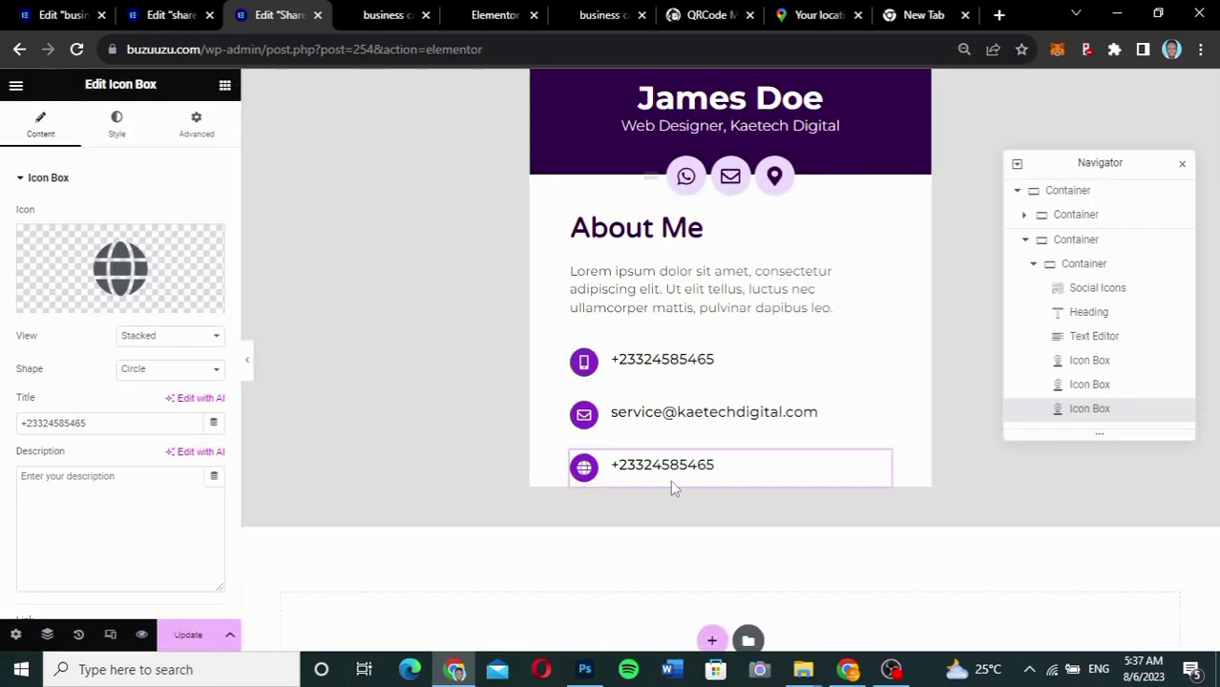
Step: Set the third box's title to kaetechdigital.com
triple_click(112, 425)
key("ctrl+v")
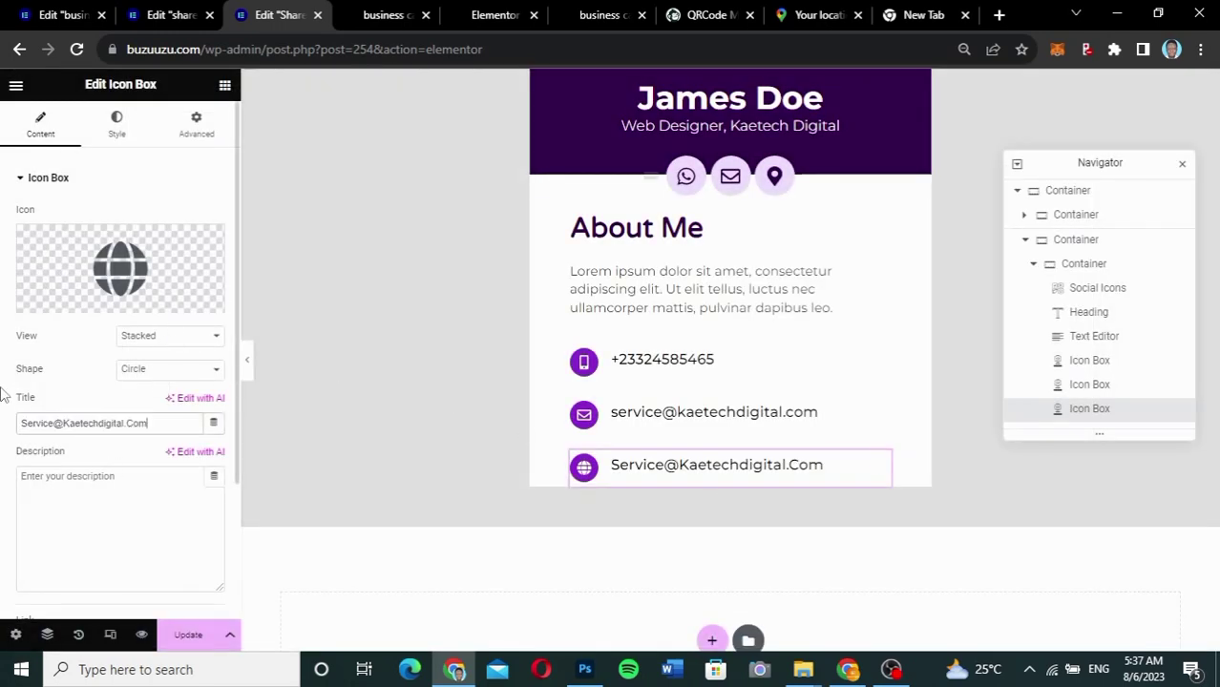
left_click_drag(69, 421, 3, 428)
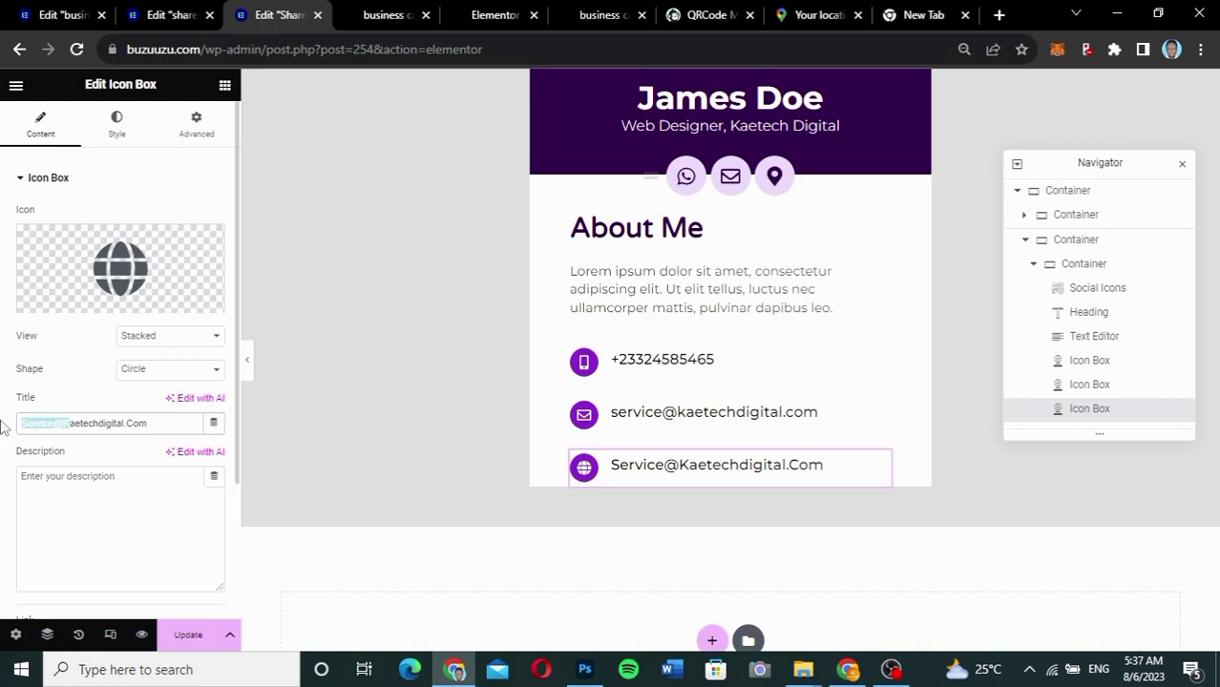
type("K")
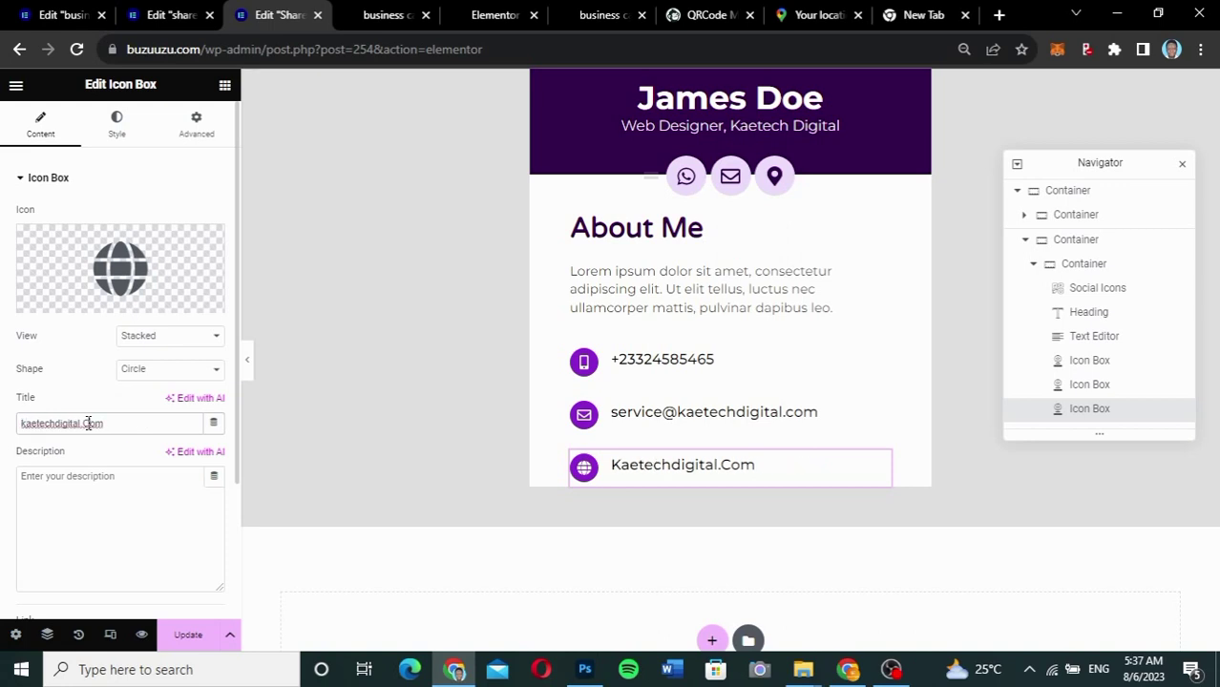
left_click(88, 423)
key("BackSpace")
type("c")
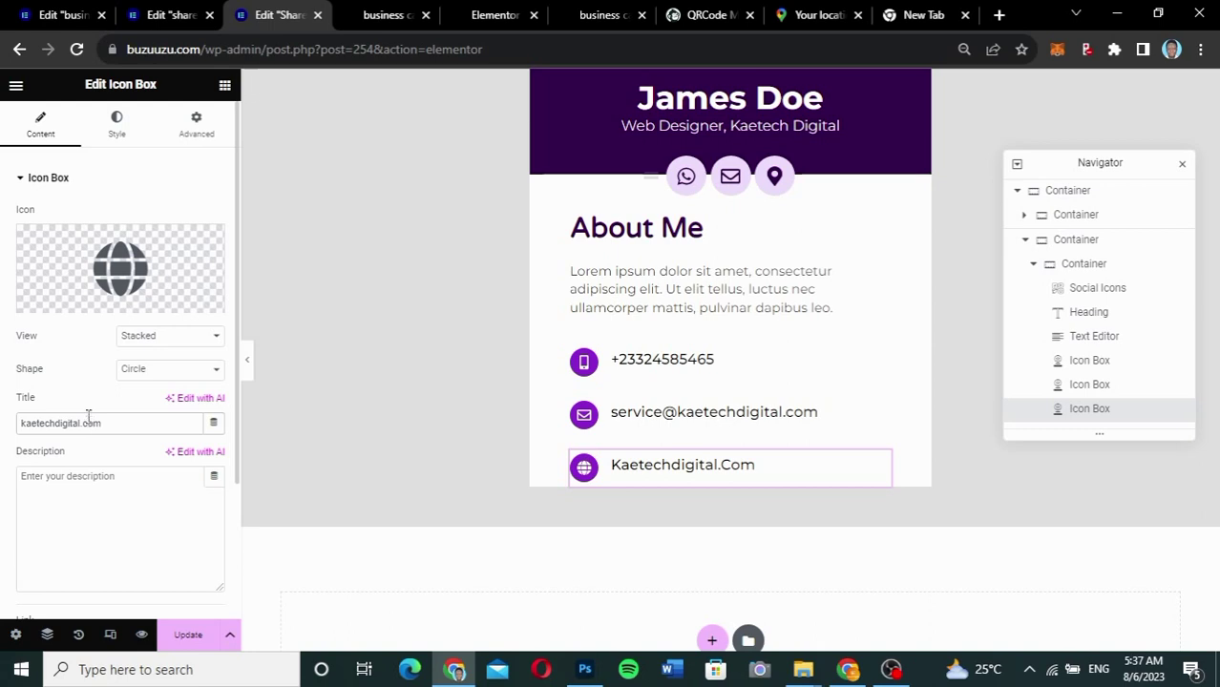
Step: Set the website title's typography Transform to Lowercase
left_click(122, 133)
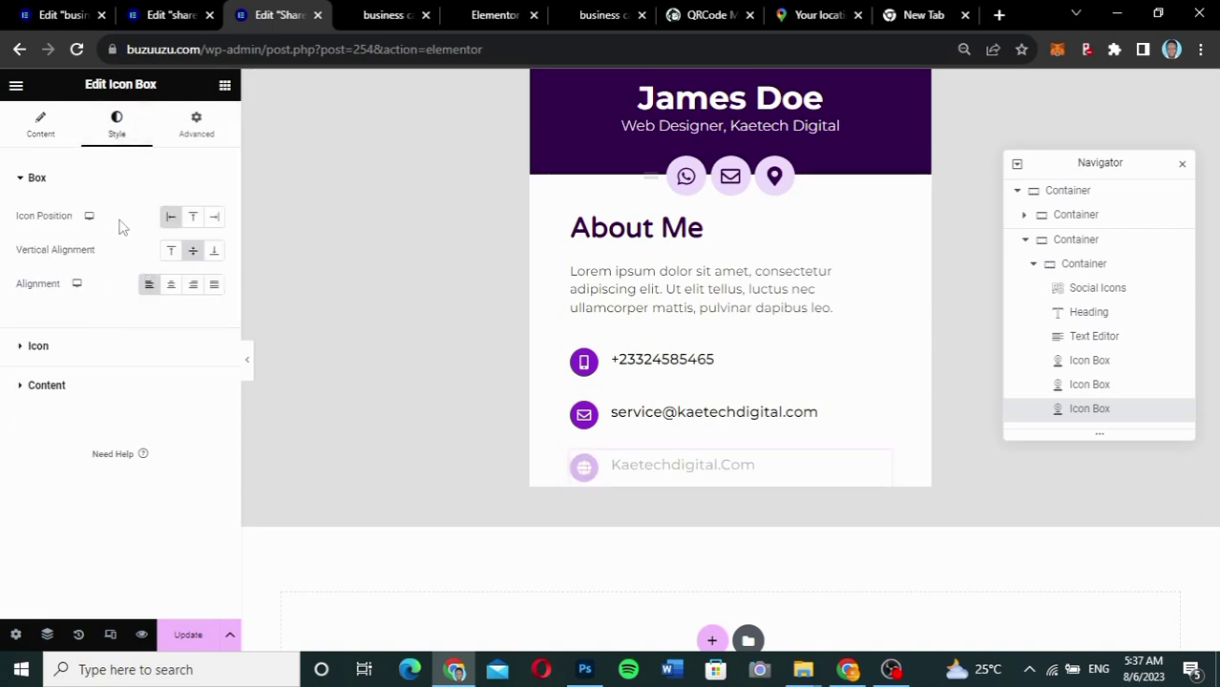
left_click(119, 384)
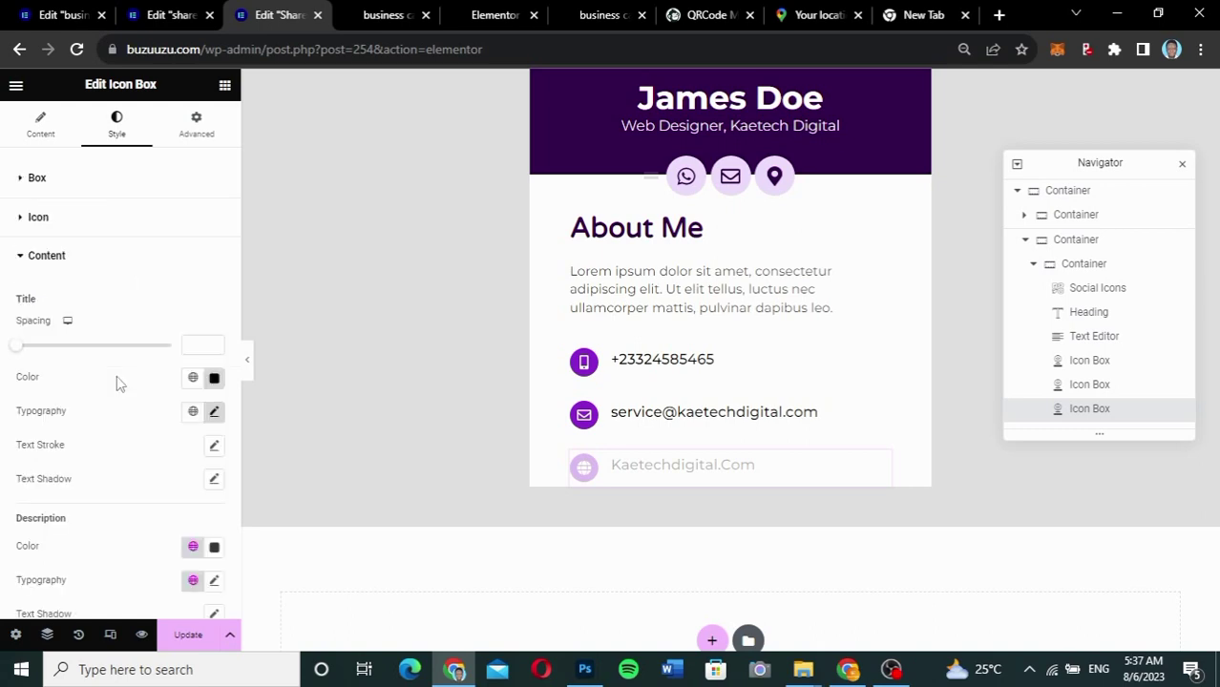
left_click(214, 412)
scroll(133, 458, "down", 3)
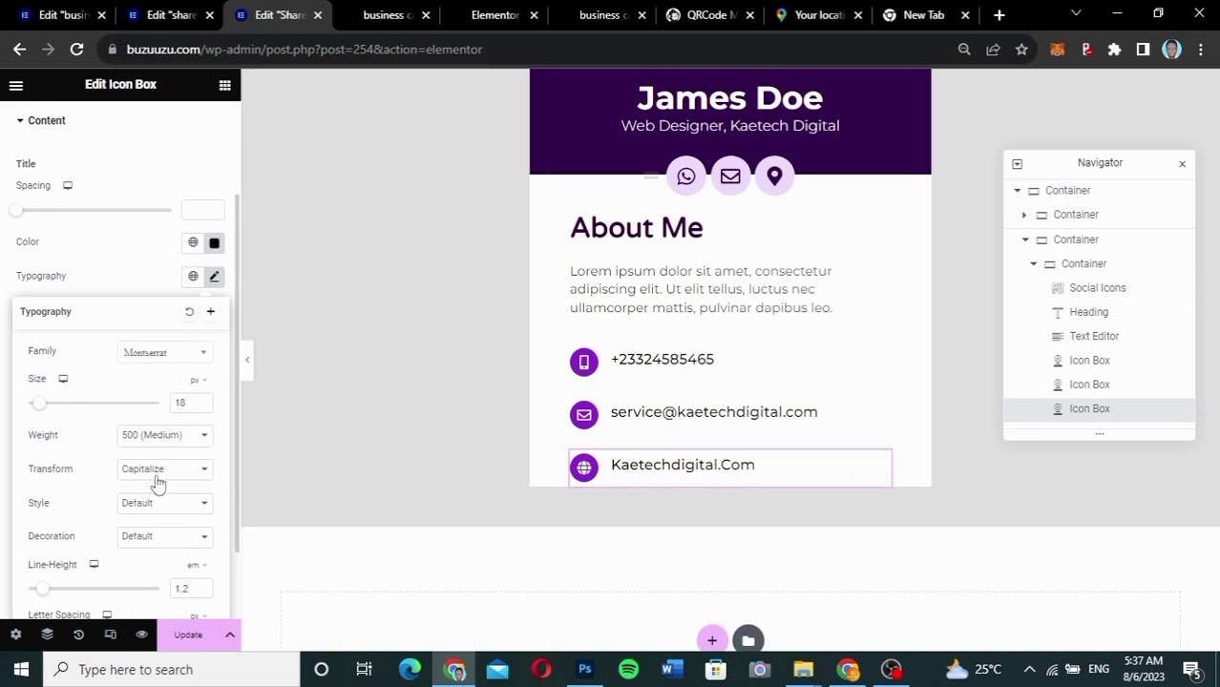
left_click(153, 474)
left_click(151, 513)
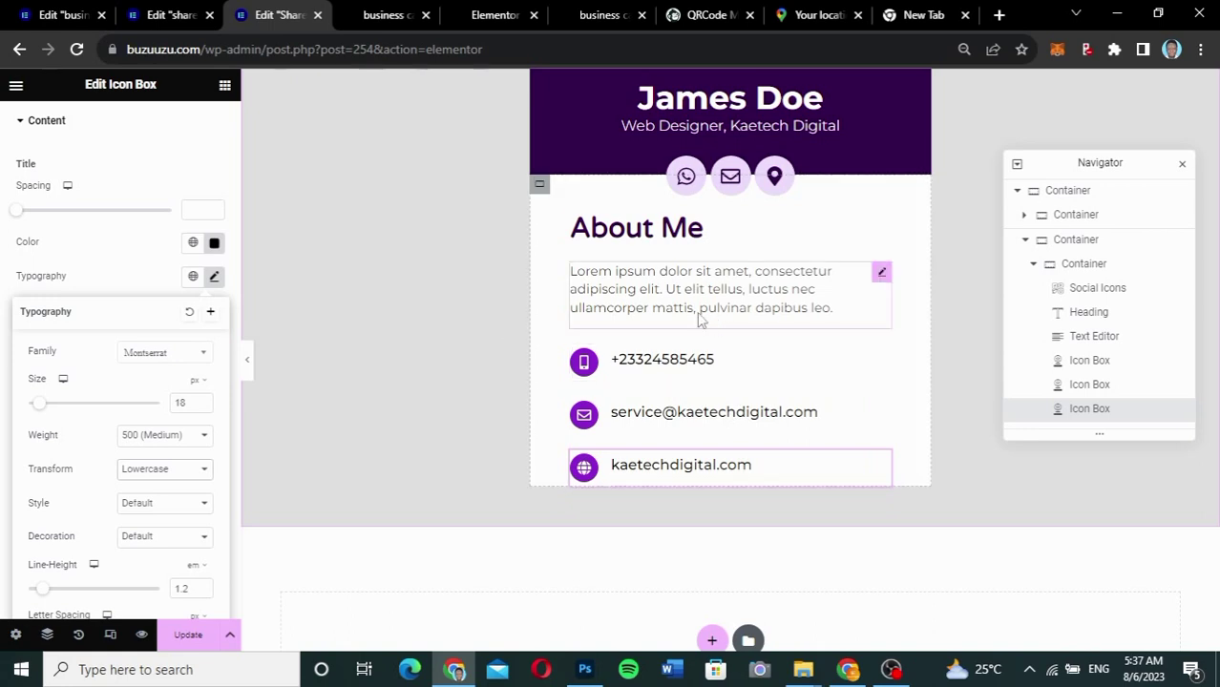
left_click(540, 188)
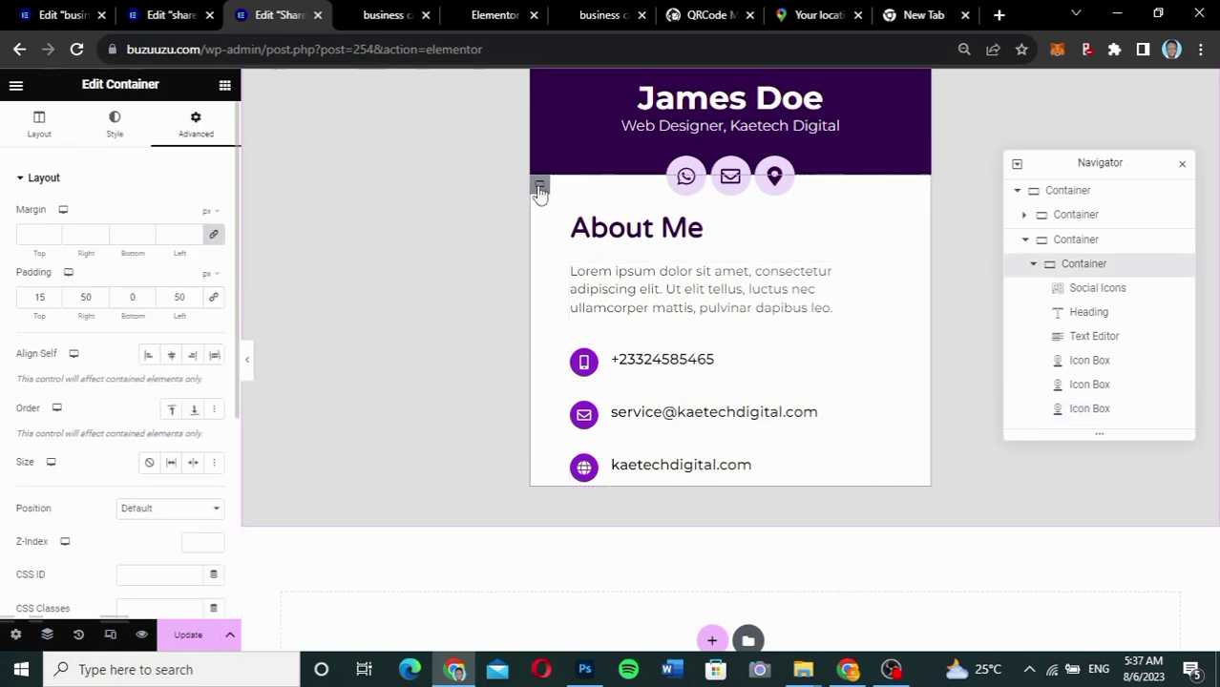
Step: Drag the About Me container's Gap between elements from 20 to 0 px
left_click(38, 134)
scroll(66, 401, "down", 3)
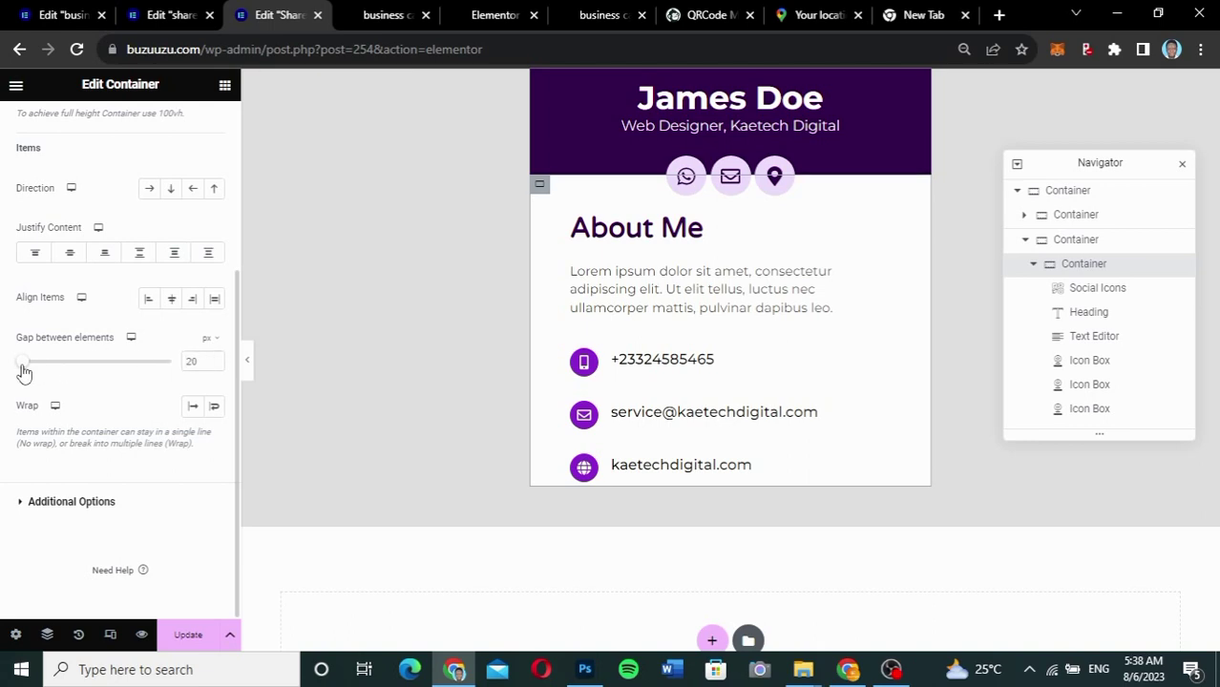
left_click_drag(24, 371, 3, 370)
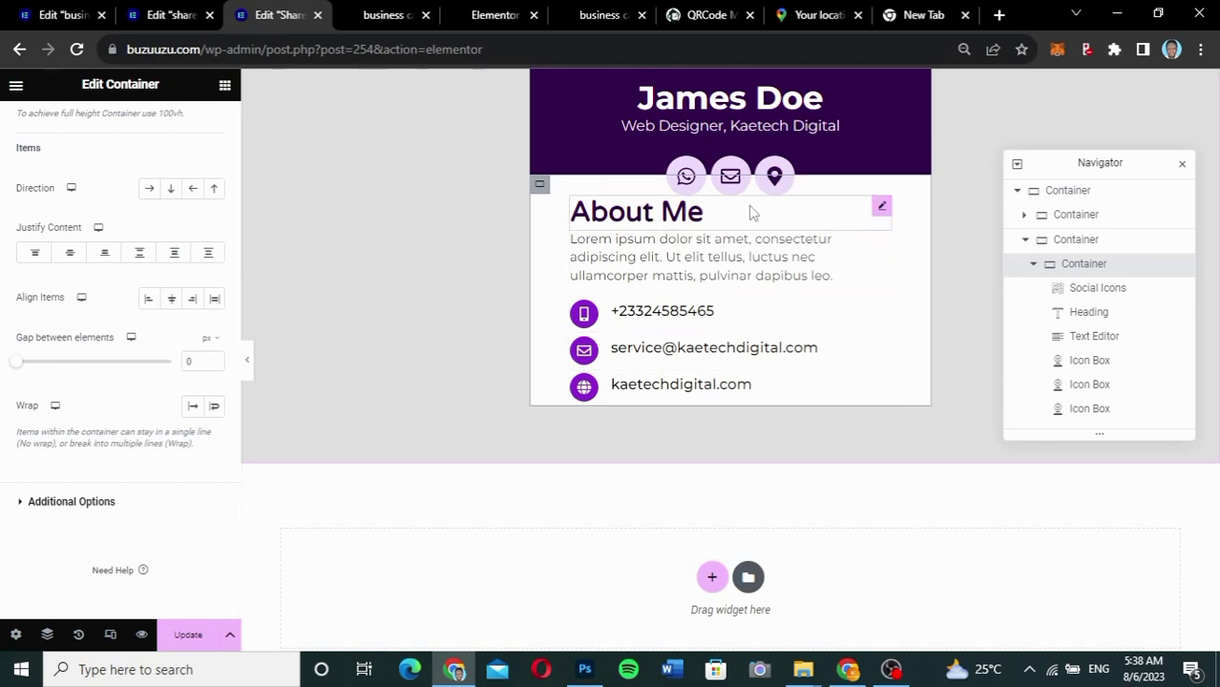
left_click(883, 209)
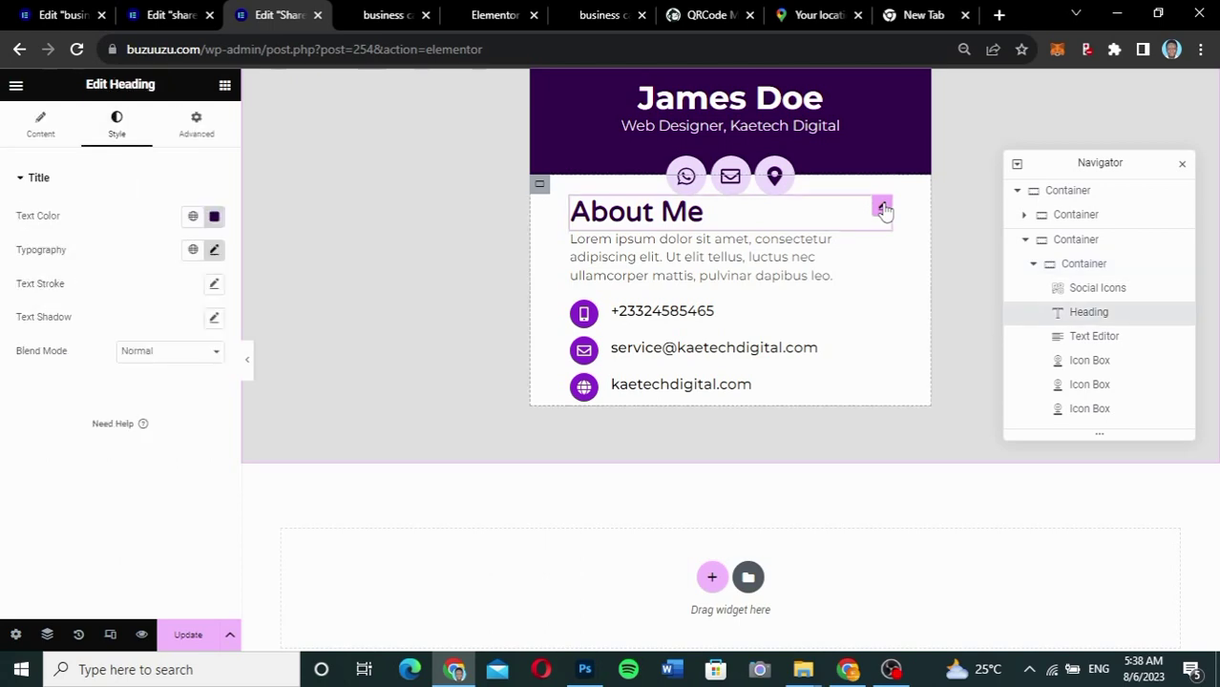
Step: Set the About Me heading's margins to 0 except a 40 px top margin
left_click(202, 138)
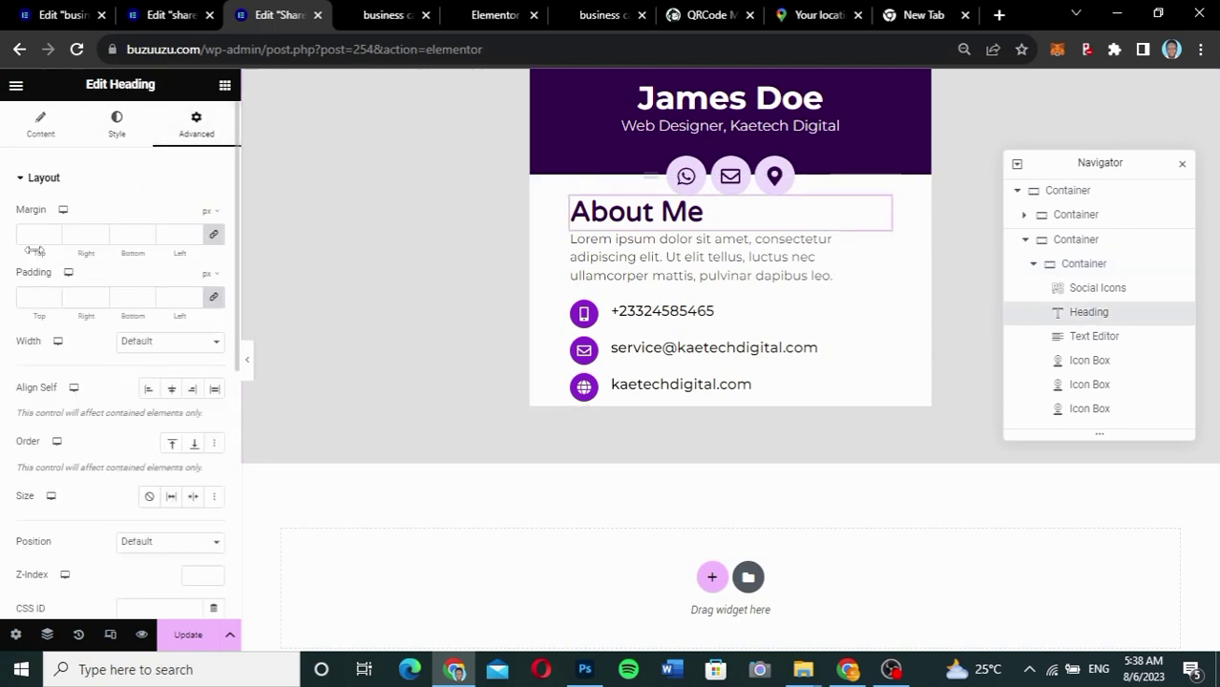
left_click_drag(35, 250, 33, 246)
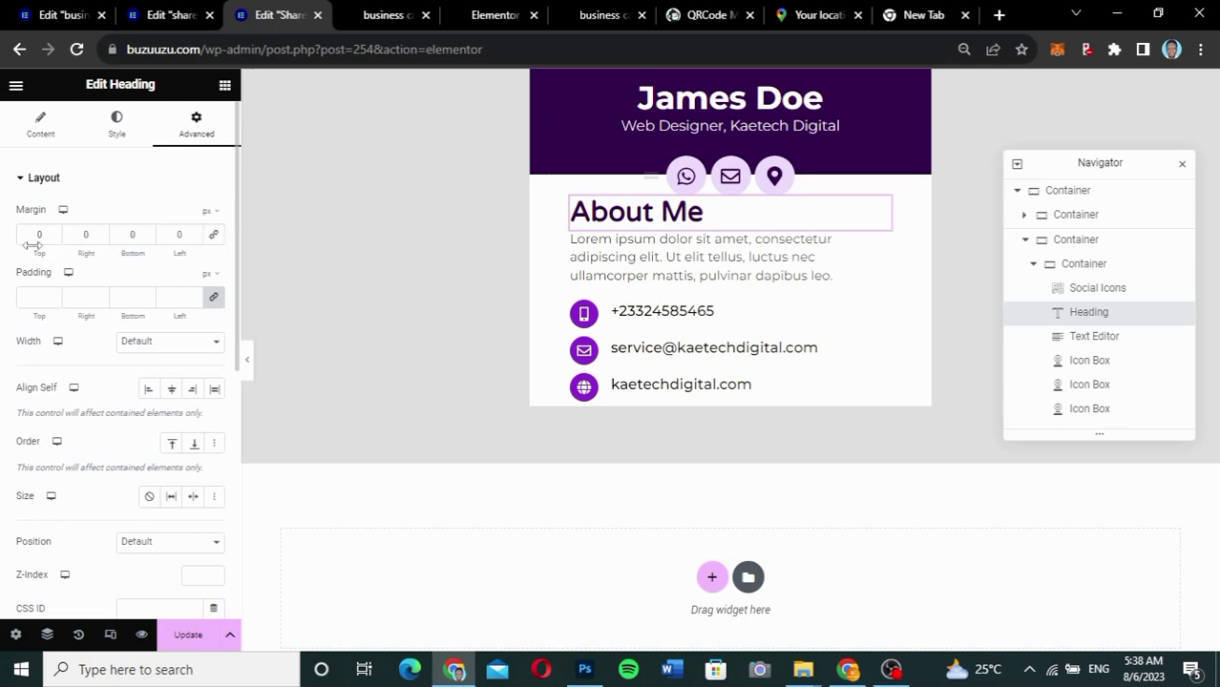
type("120")
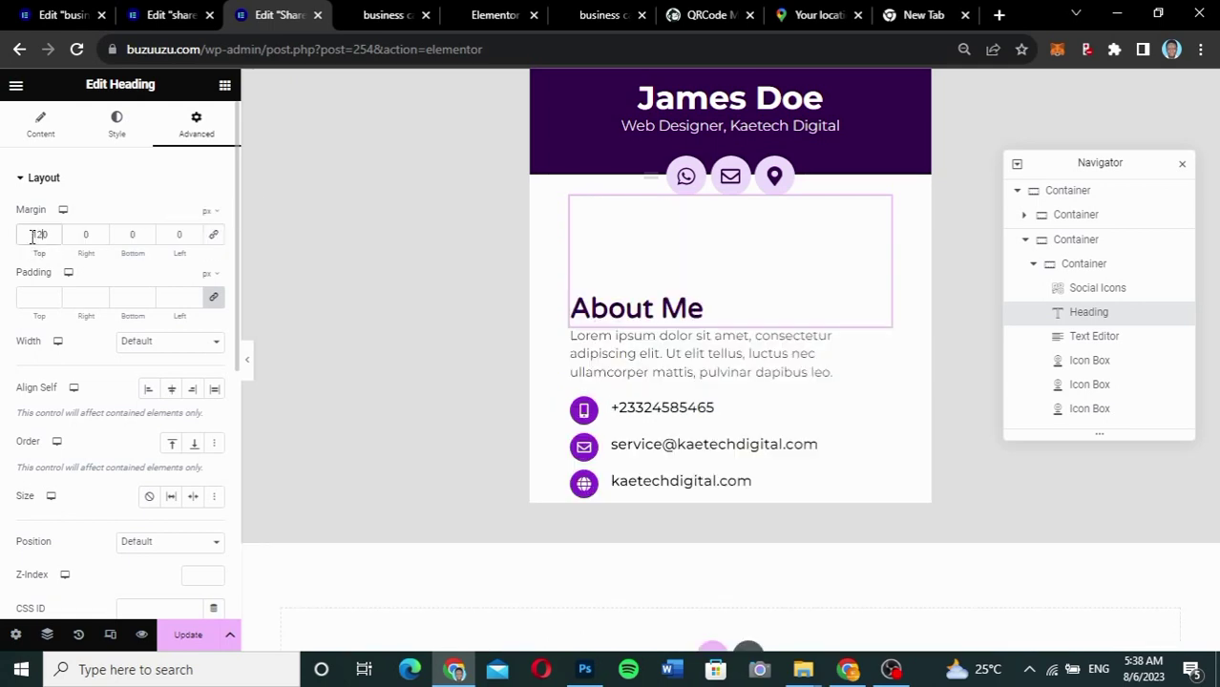
key("BackSpace")
key("BackSpace")
key("BackSpace")
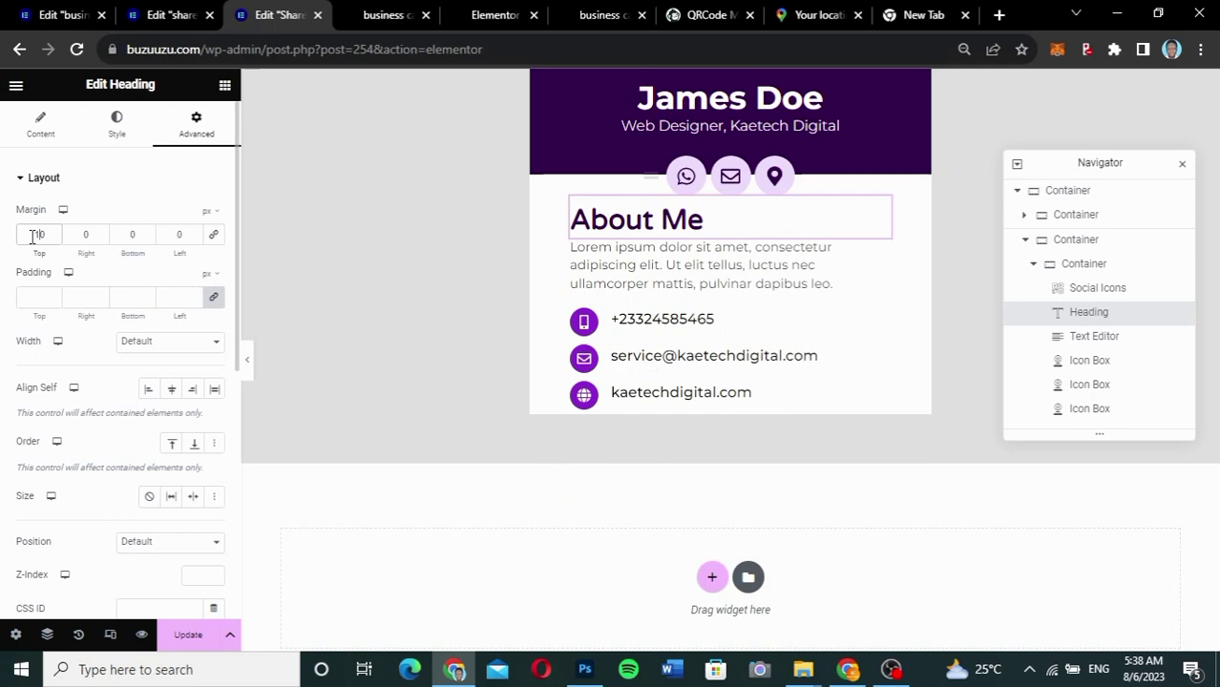
type("20")
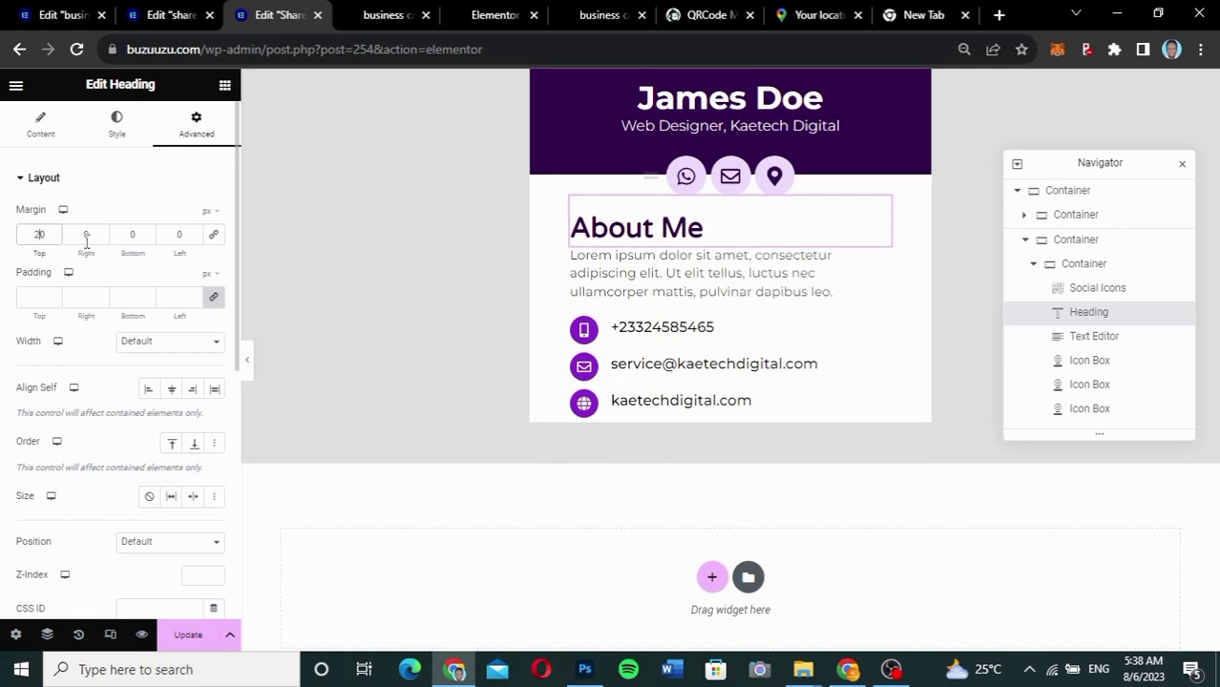
key("BackSpace")
key("BackSpace")
type("40")
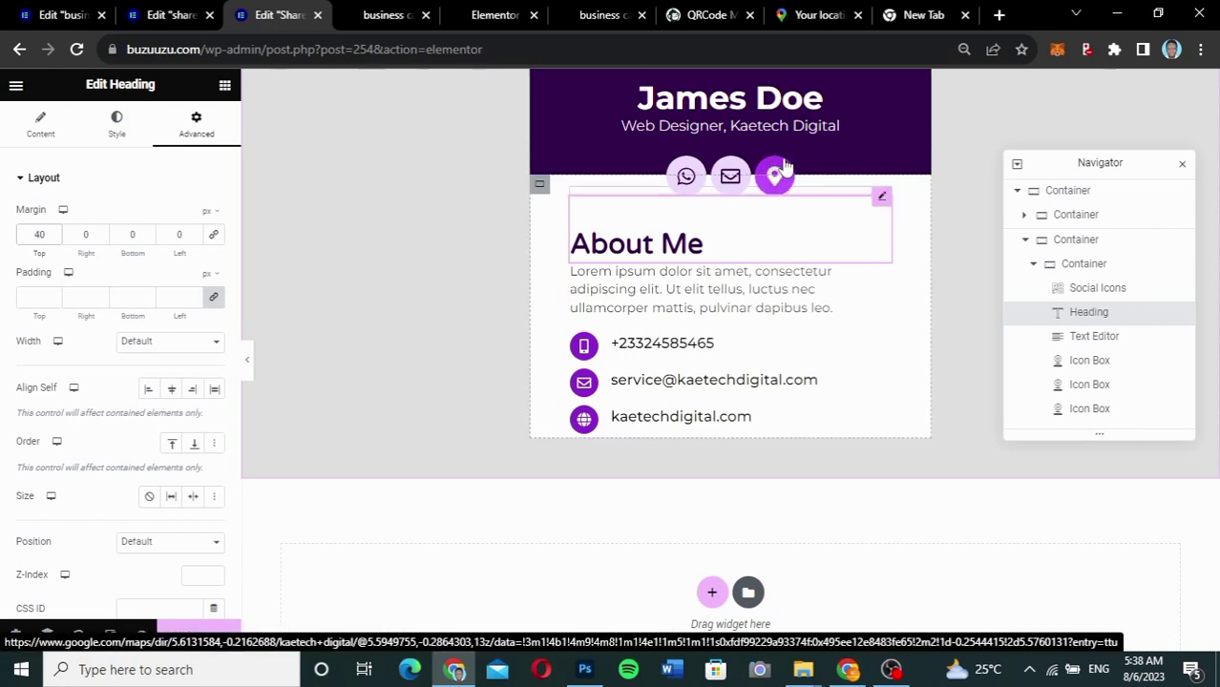
Step: Set the header social icons' spacing to 35
left_click(1115, 291)
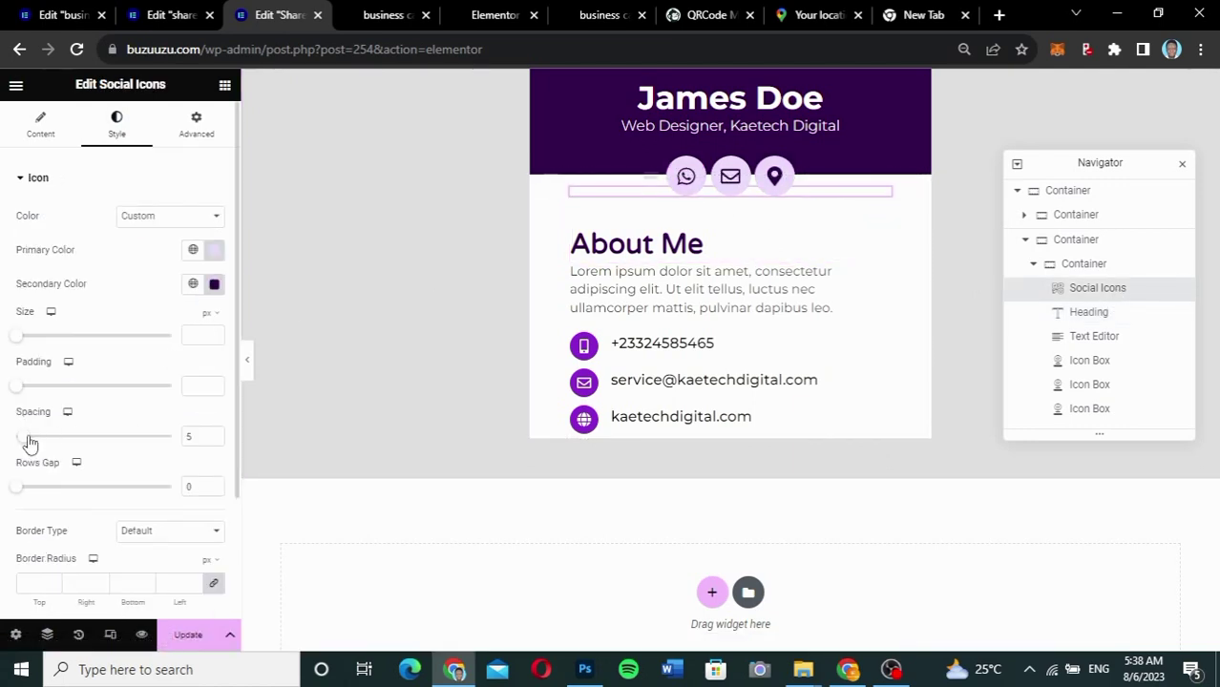
left_click_drag(26, 443, 68, 440)
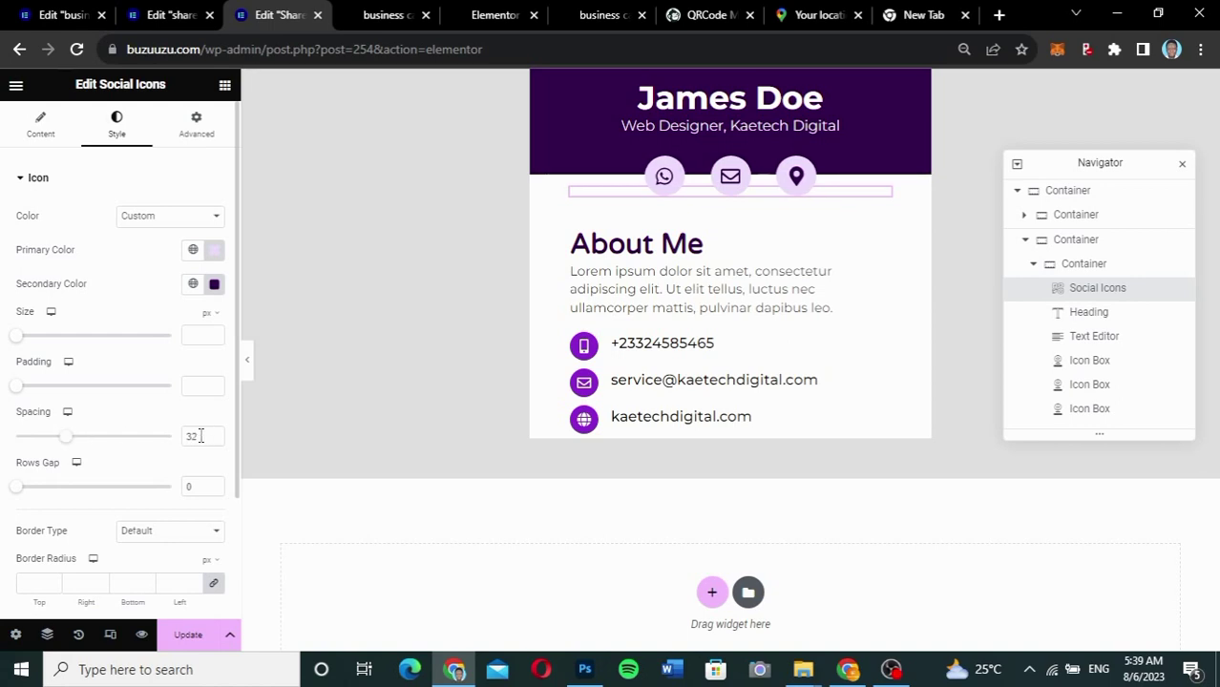
left_click_drag(200, 436, 174, 437)
type("35")
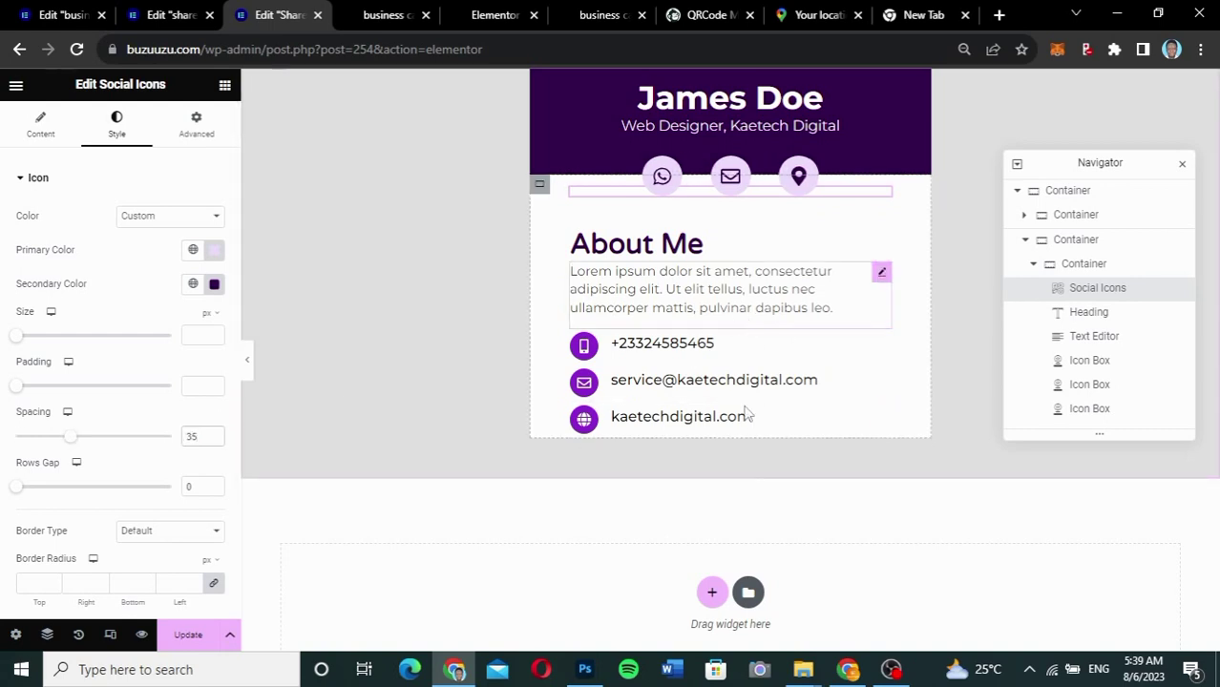
Step: Select the About Me paragraph, then view the live business-card page for comparison
left_click(743, 296)
scroll(732, 182, "up", 3)
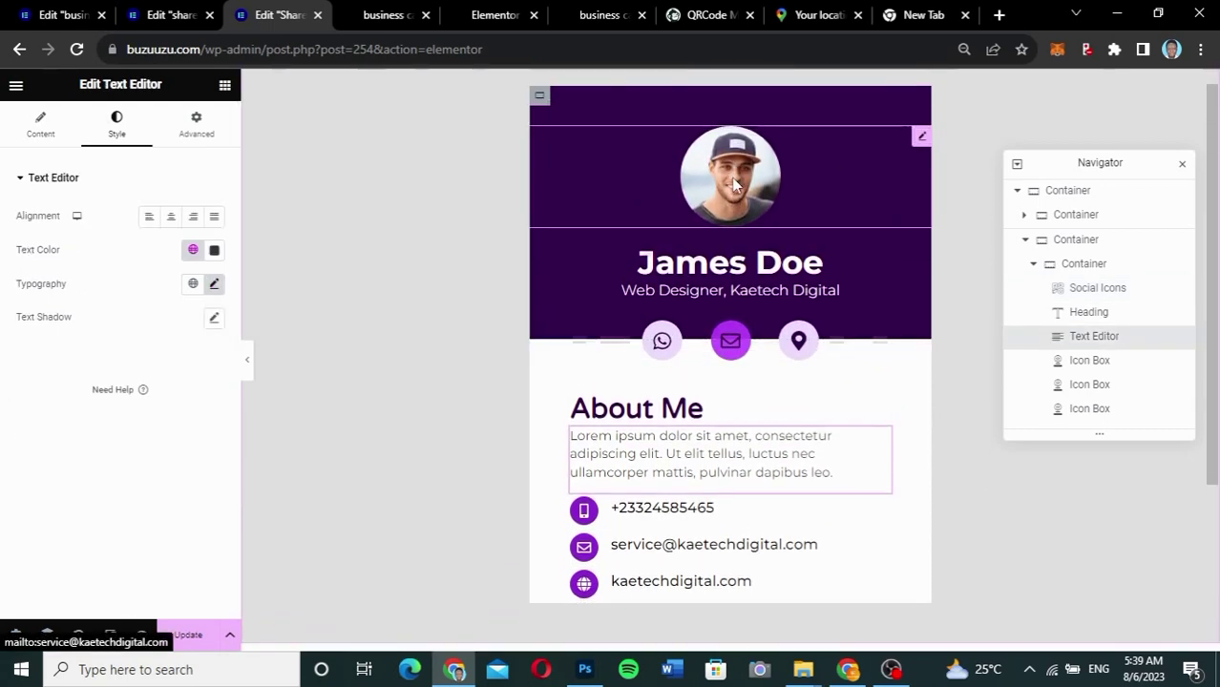
scroll(733, 184, "down", 1)
left_click(382, 15)
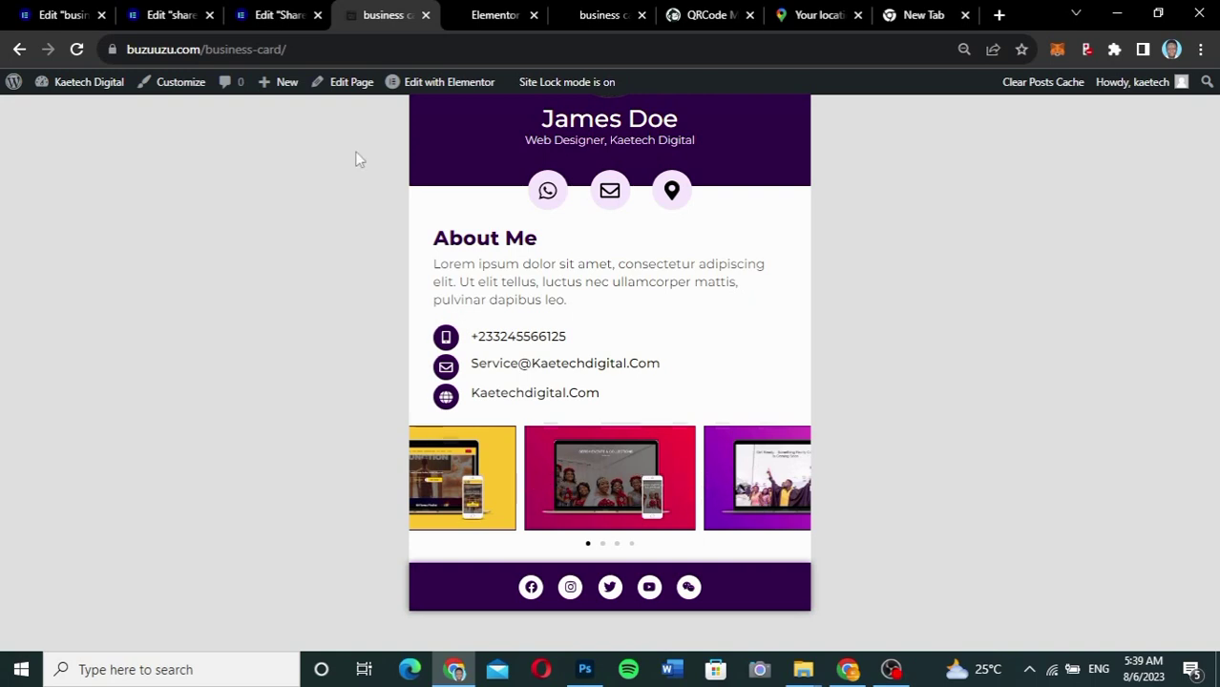
Step: Return to the Elementor editor and bring up the widget library
left_click(282, 16)
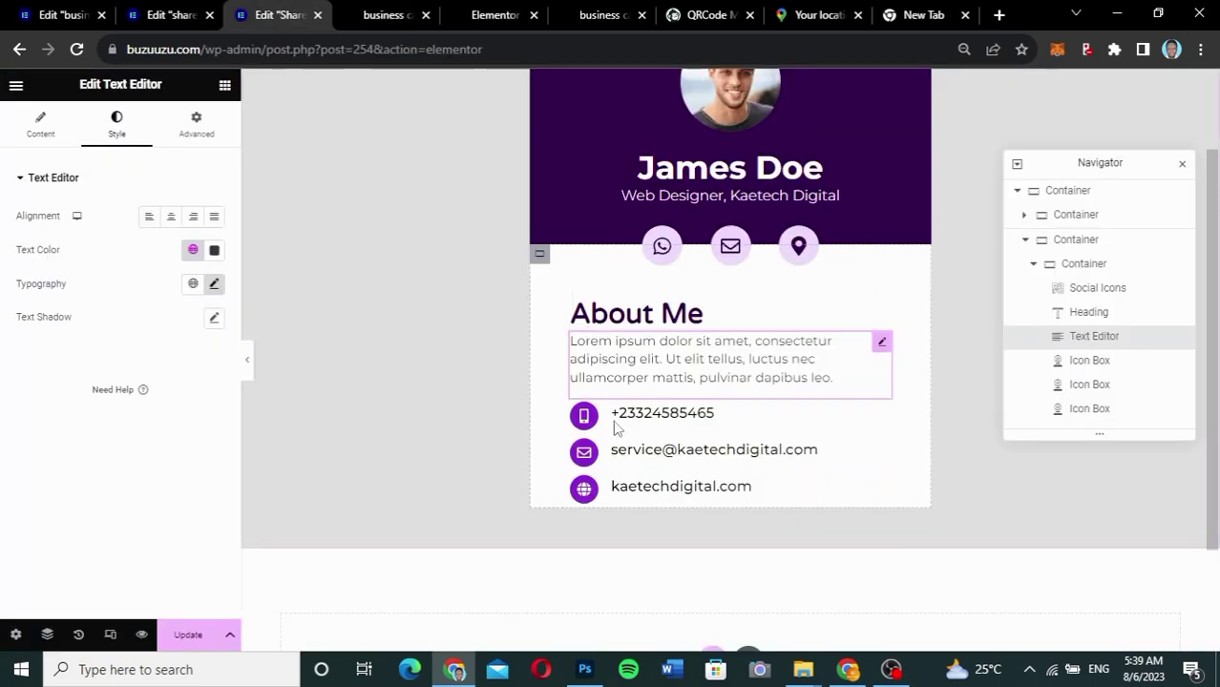
left_click(225, 88)
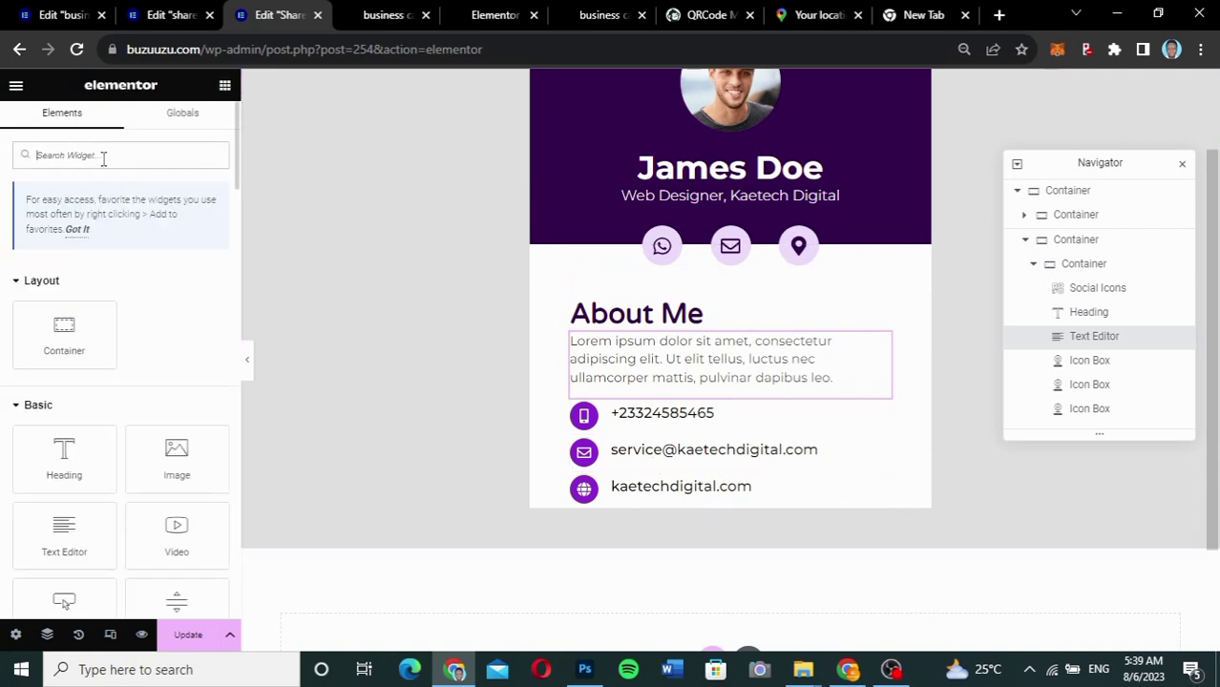
type("media")
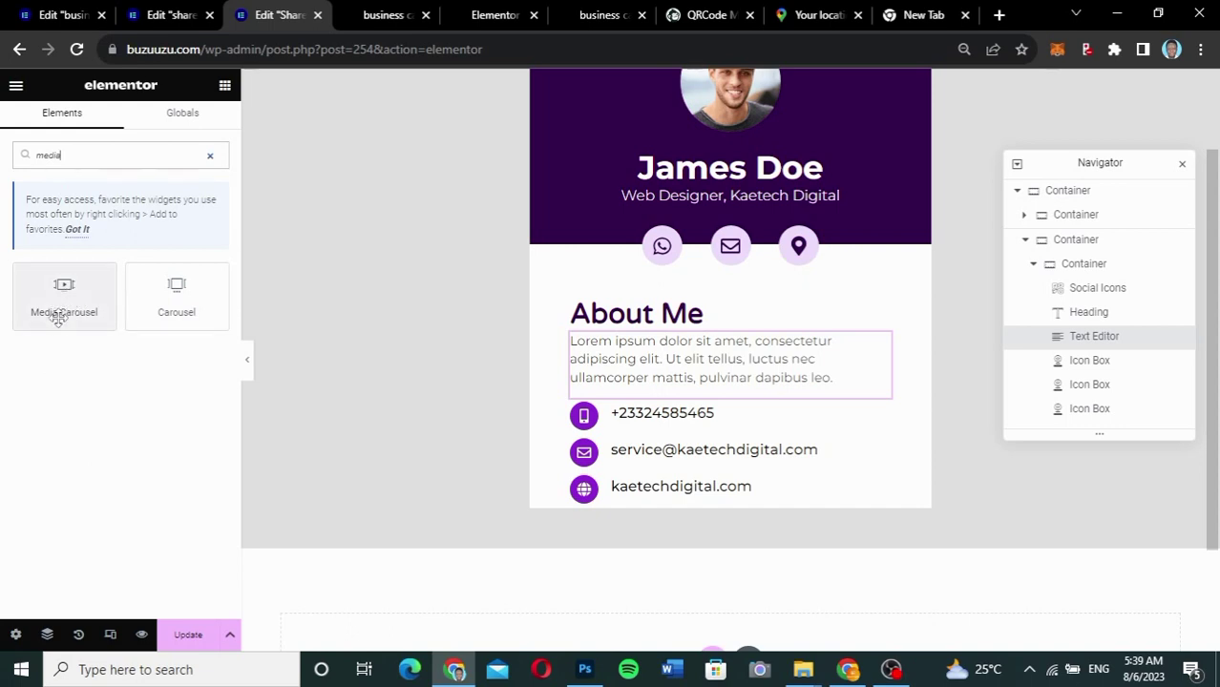
left_click_drag(59, 301, 676, 498)
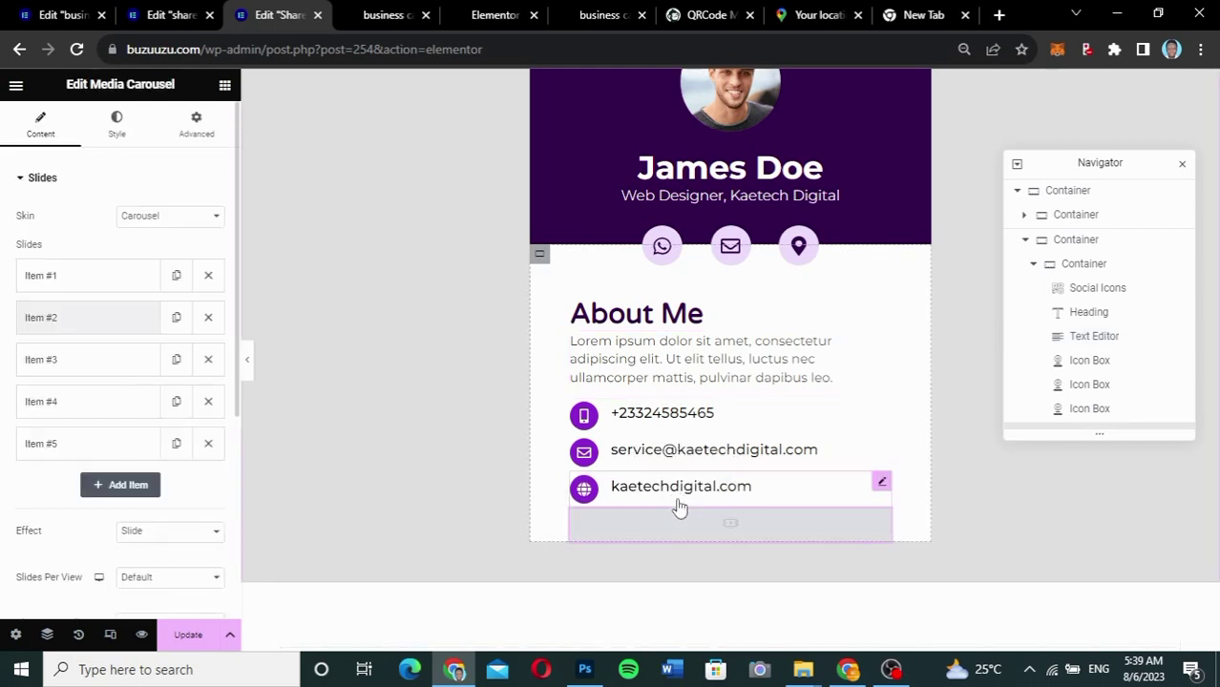
scroll(809, 523, "down", 2)
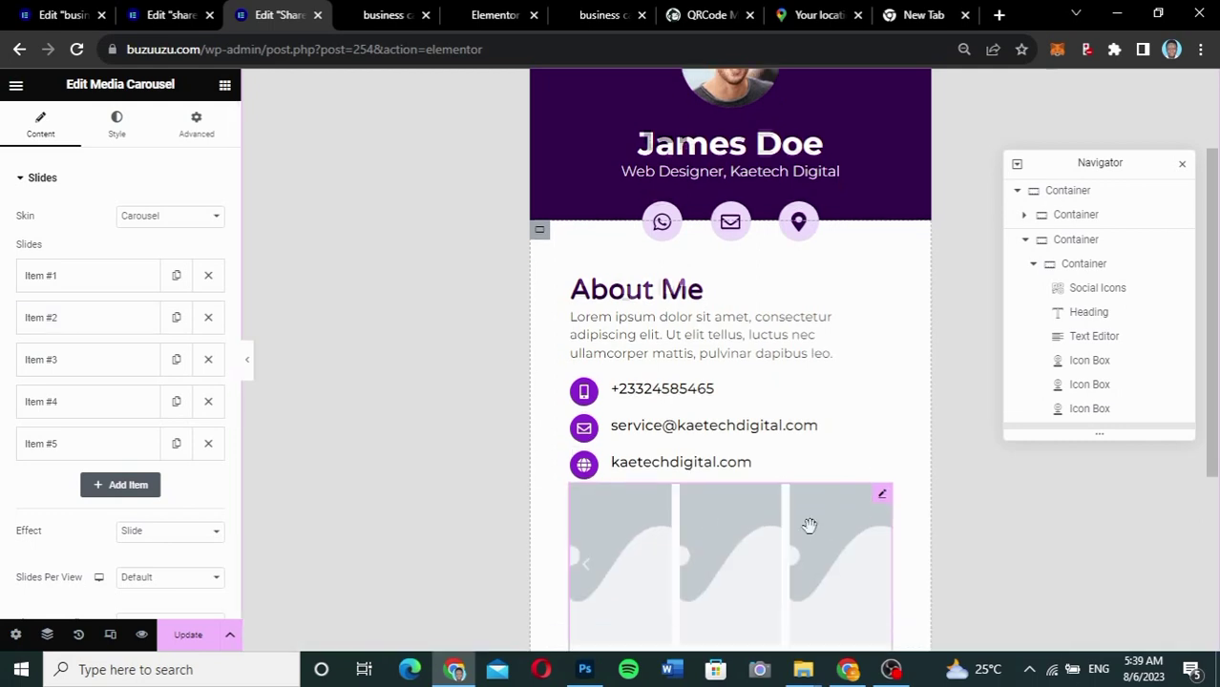
scroll(808, 523, "down", 1)
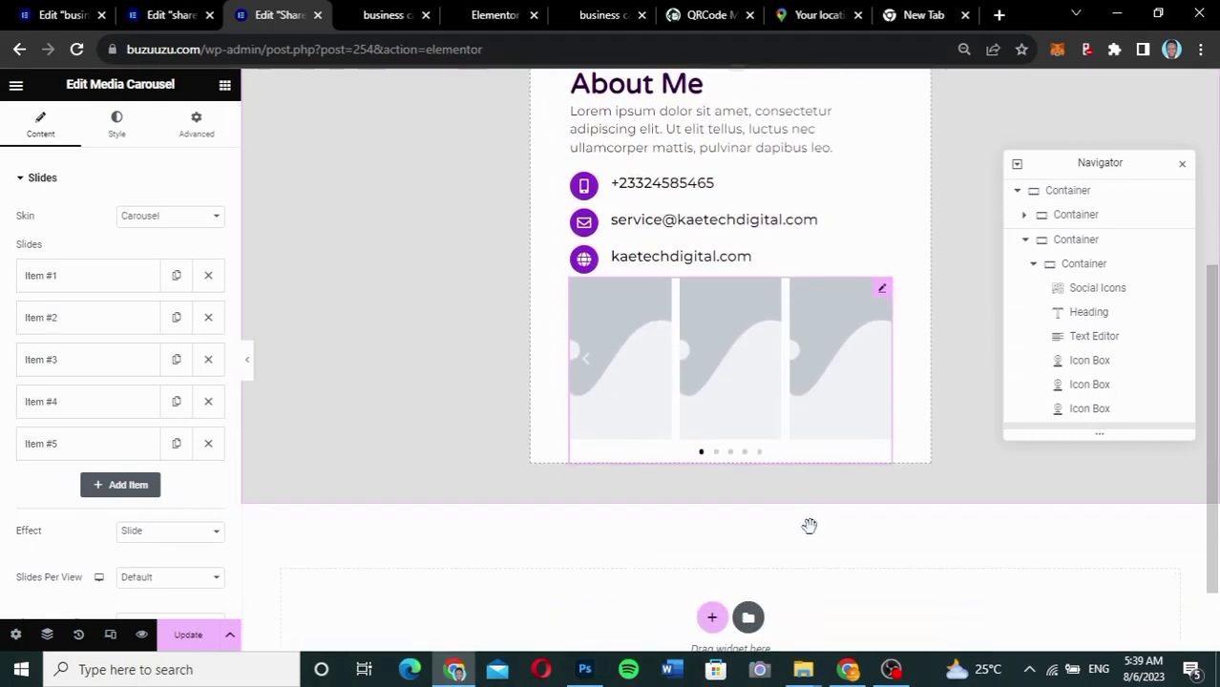
right_click(880, 299)
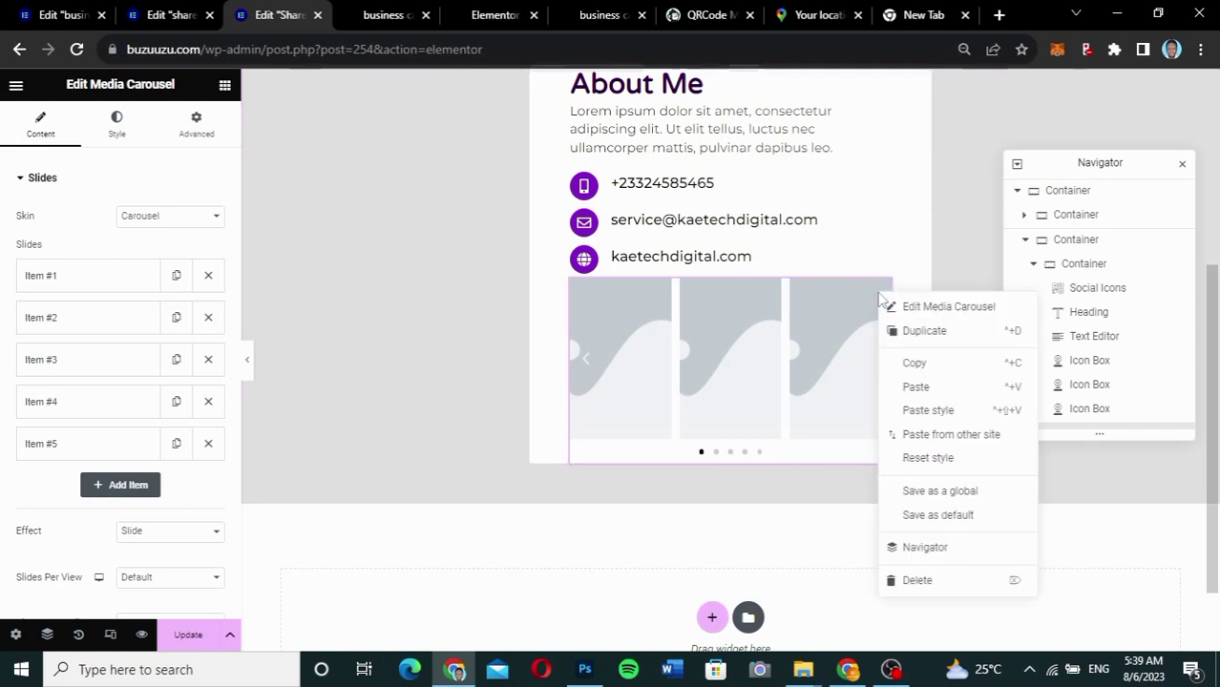
left_click(918, 581)
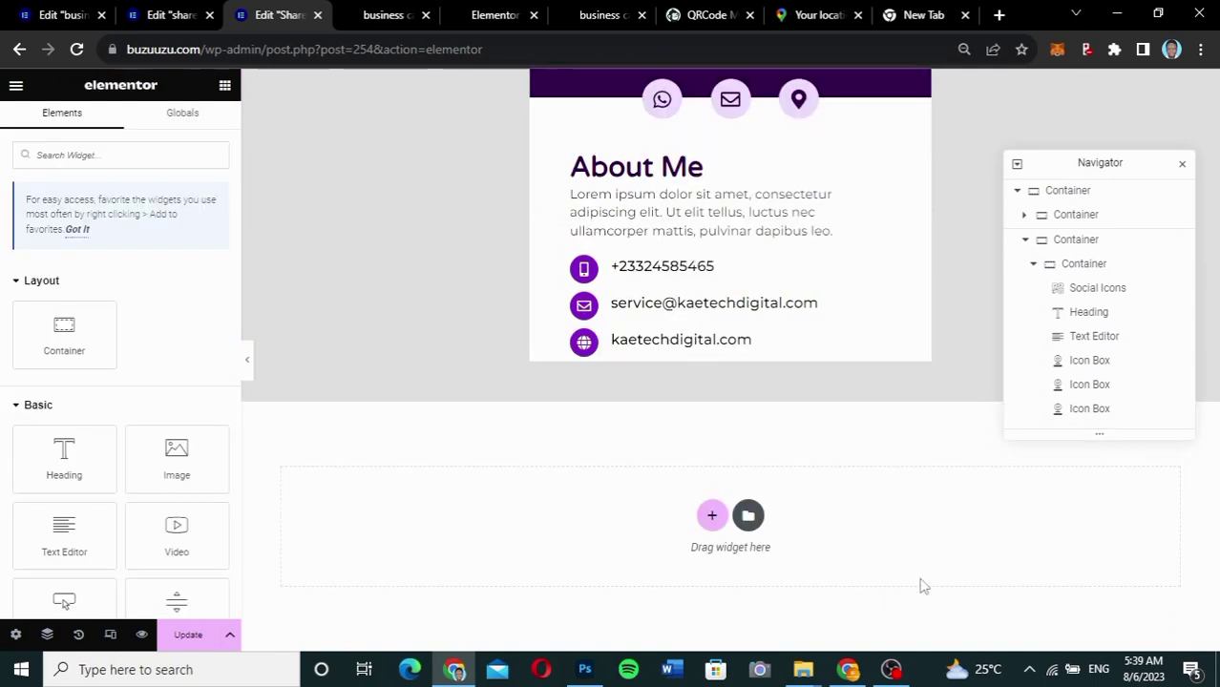
left_click_drag(70, 328, 703, 352)
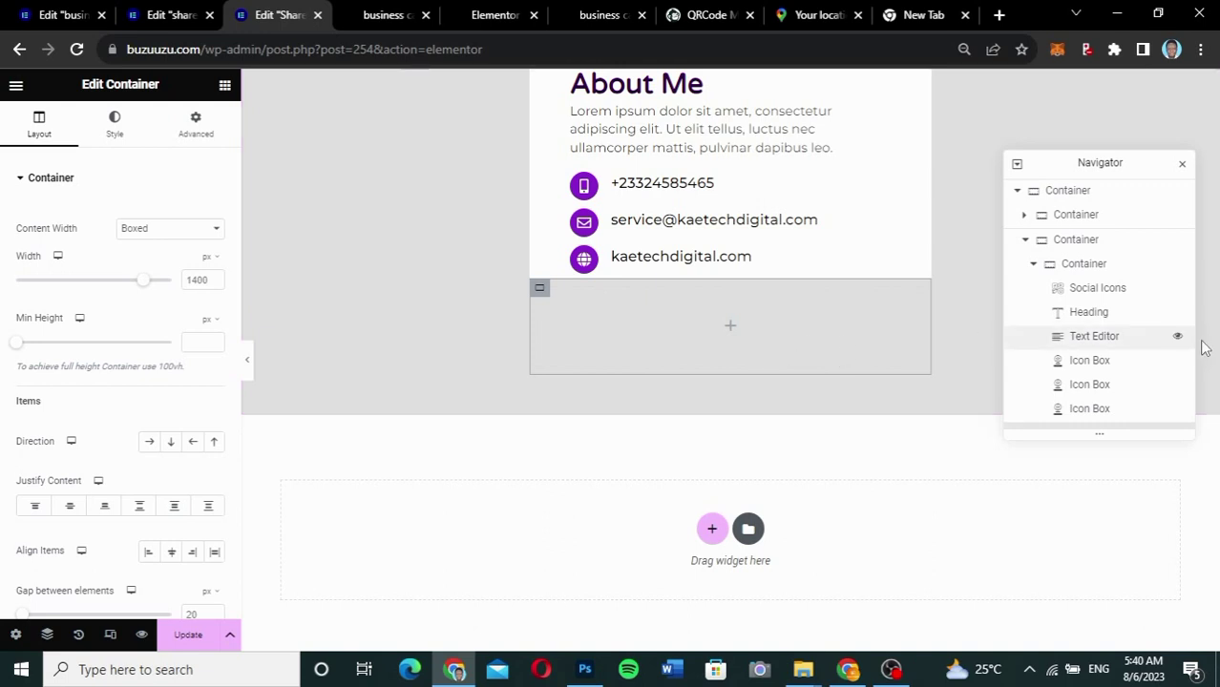
scroll(1114, 350, "down", 1)
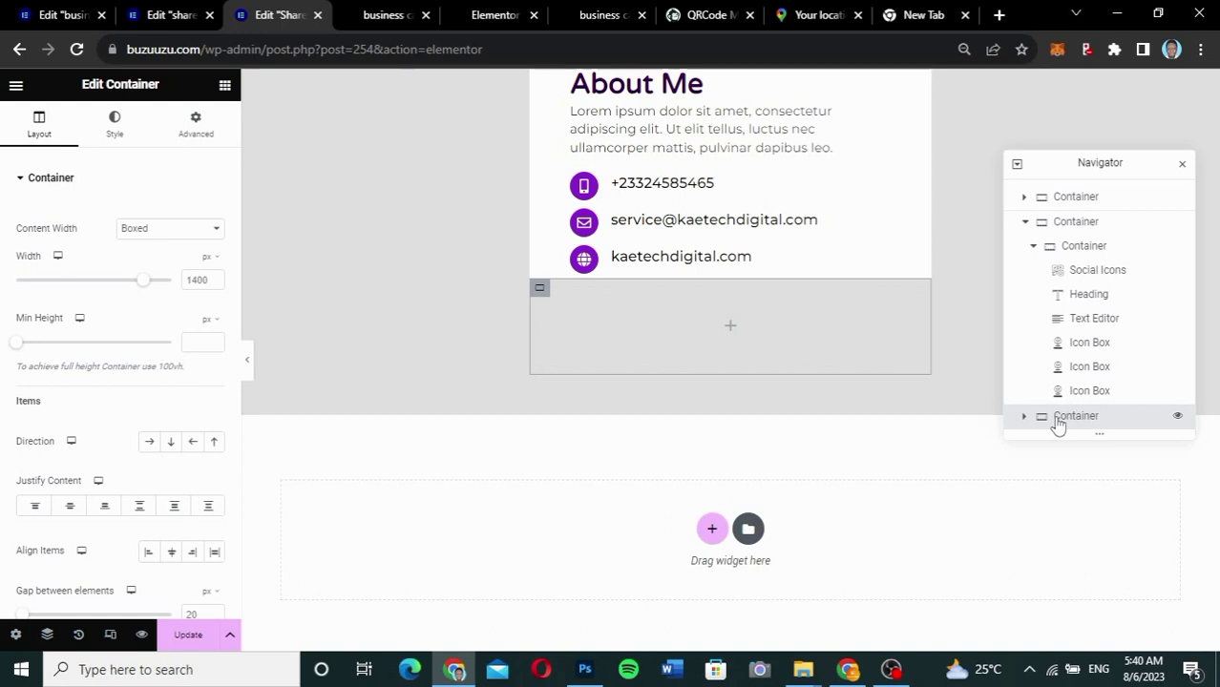
left_click_drag(1058, 426, 1123, 273)
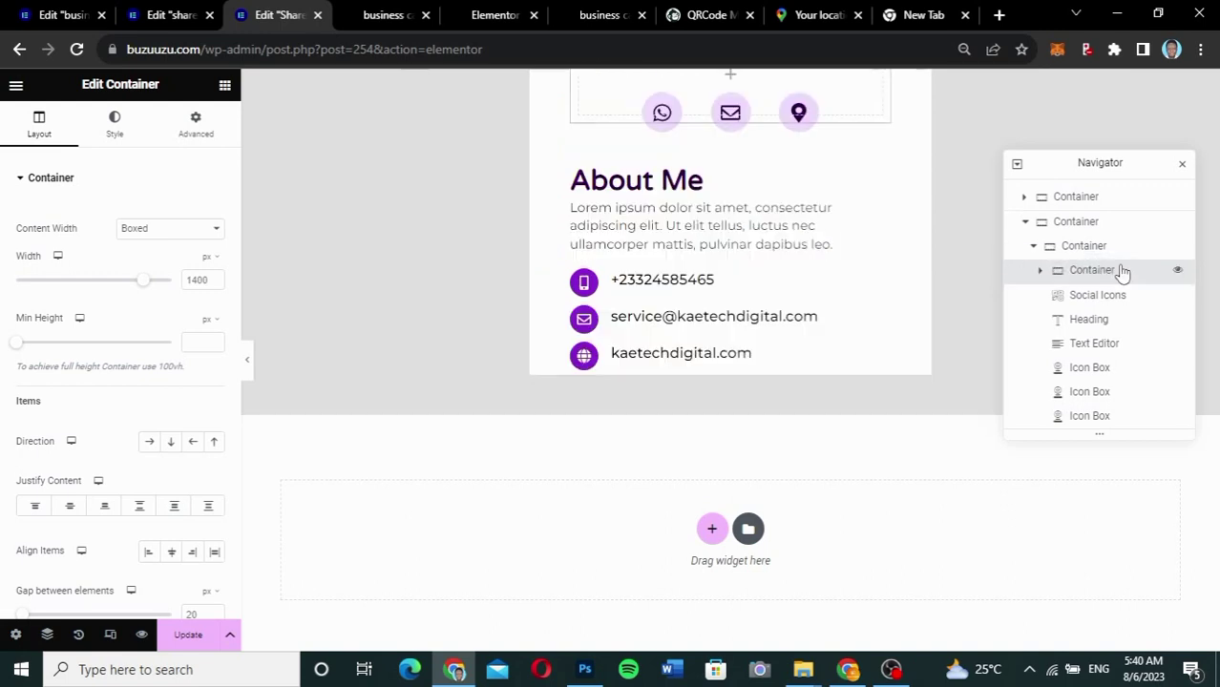
scroll(814, 239, "up", 2)
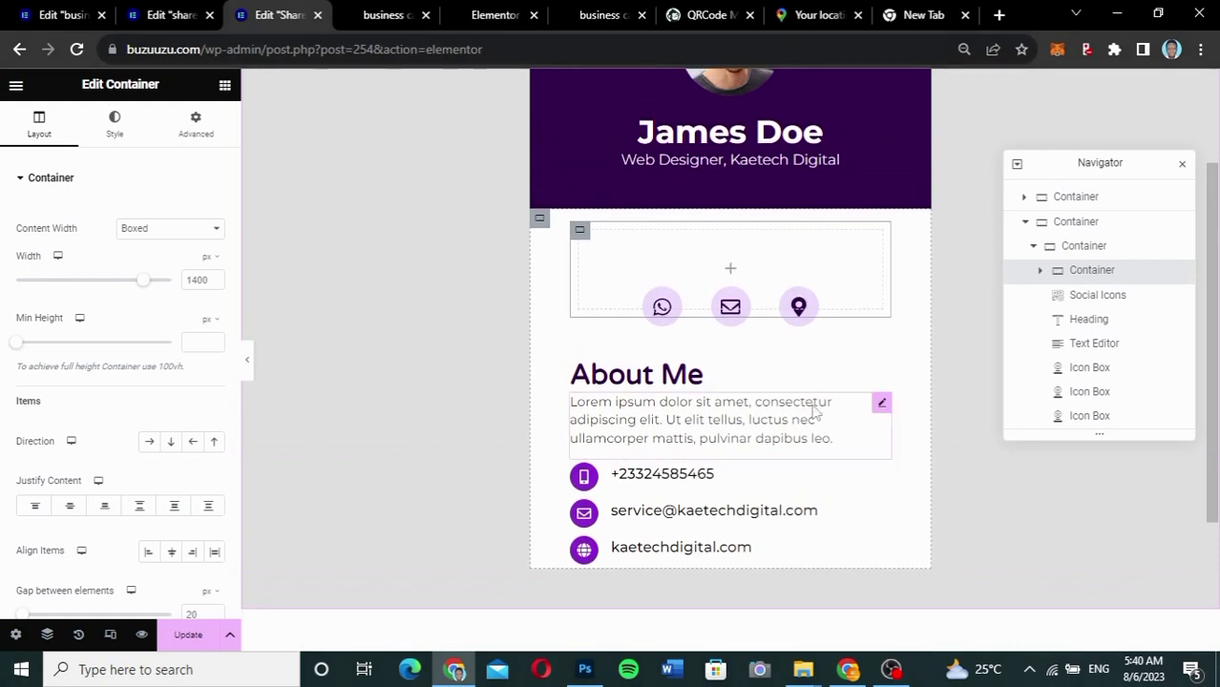
scroll(813, 412, "down", 1)
scroll(813, 412, "down", 1)
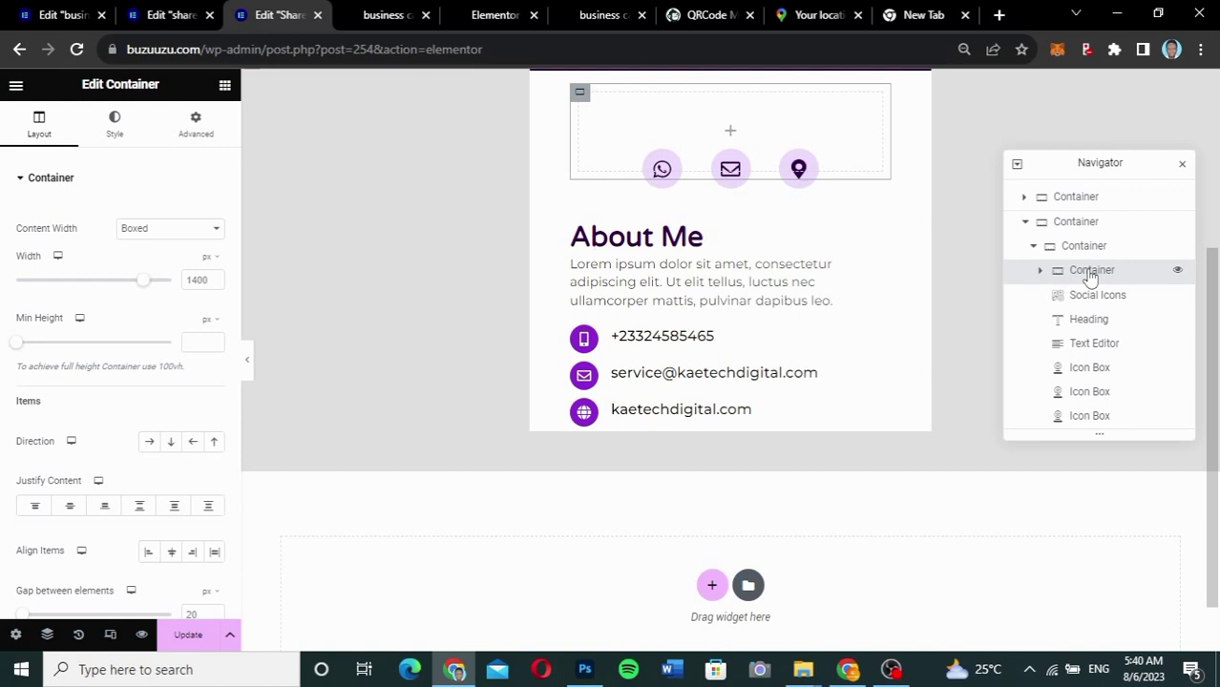
left_click_drag(1090, 275, 1096, 417)
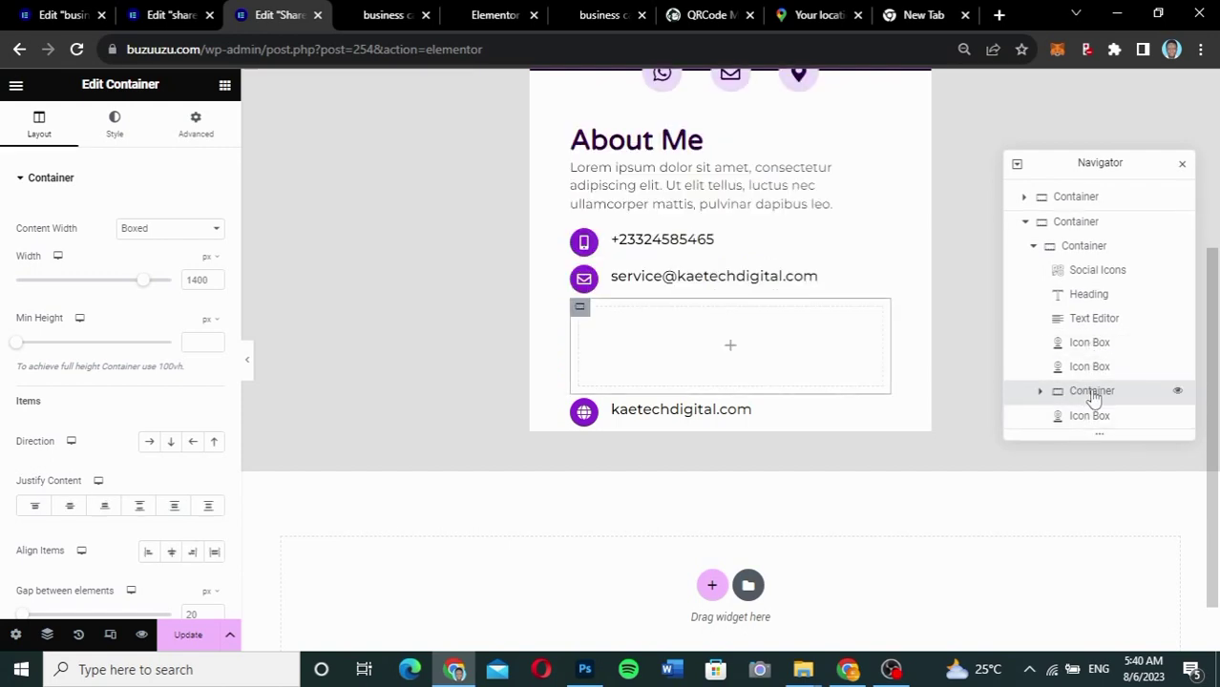
left_click(1090, 427)
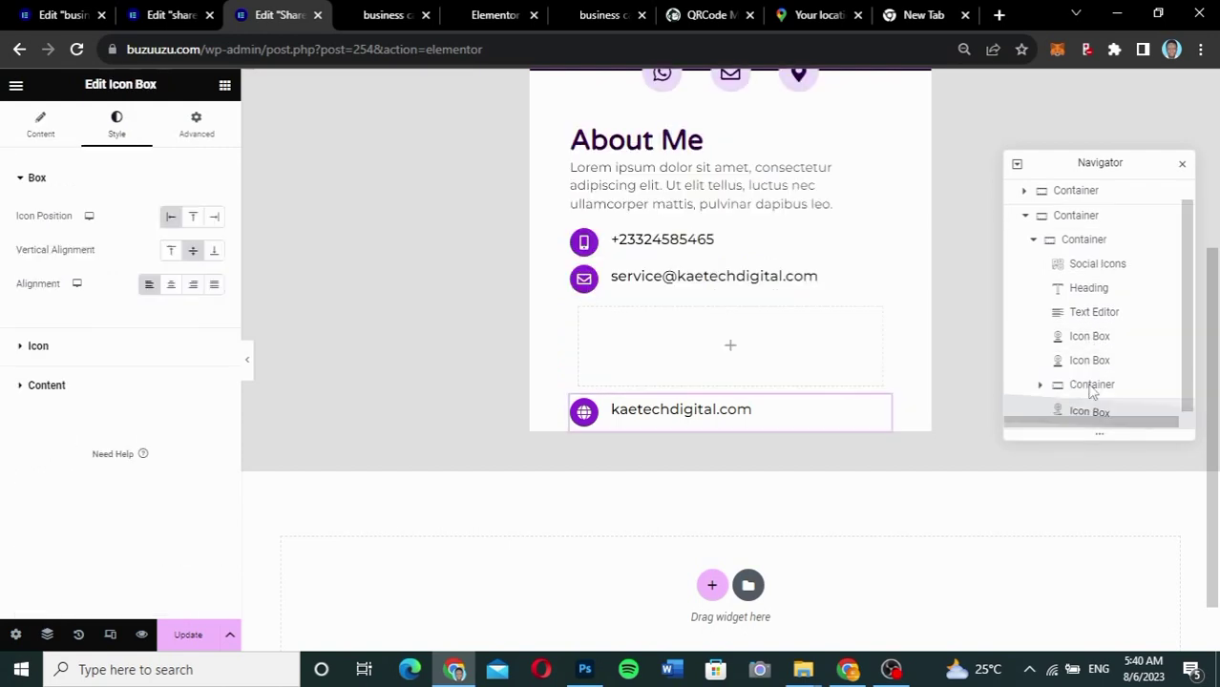
mouse_move(1090, 420)
left_mouse_down()
mouse_move(1086, 393)
mouse_move(1091, 408)
left_mouse_up()
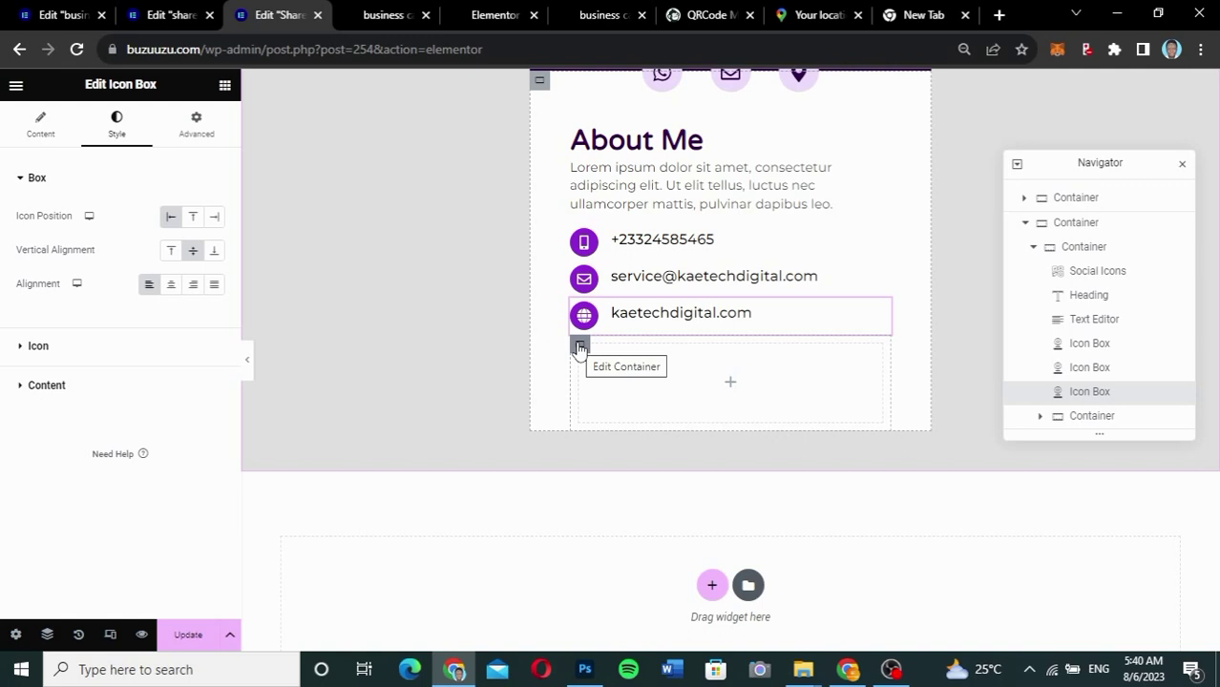
left_click(1141, 420)
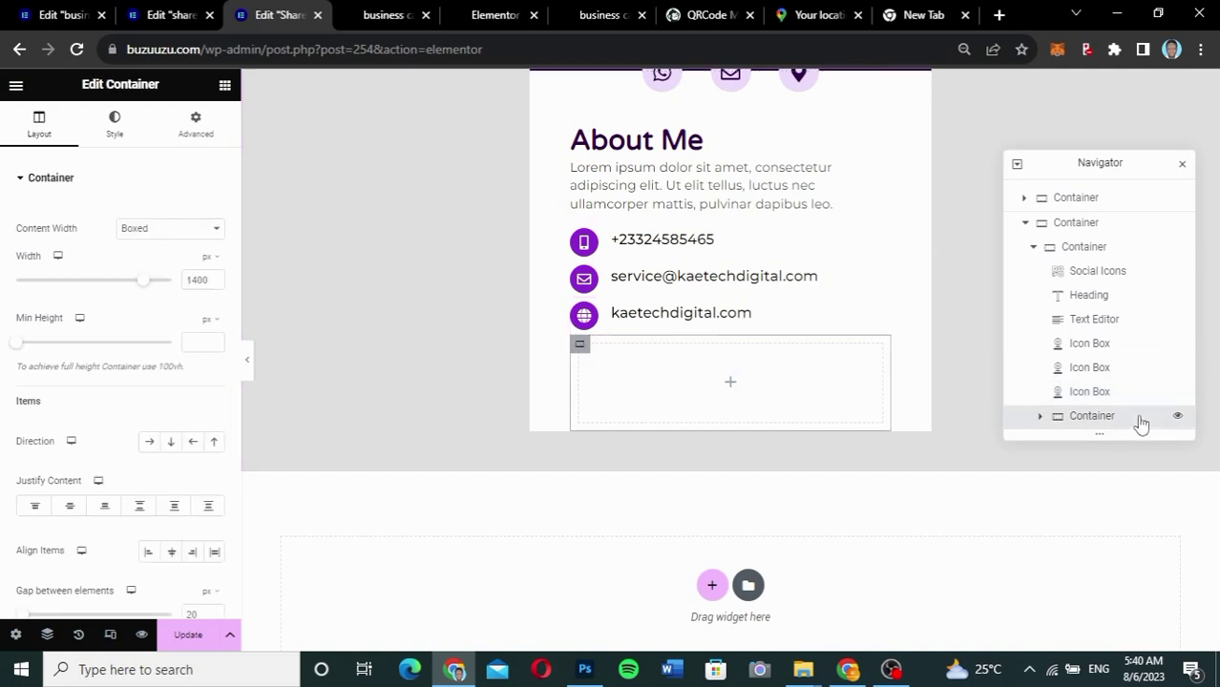
right_click(1141, 422)
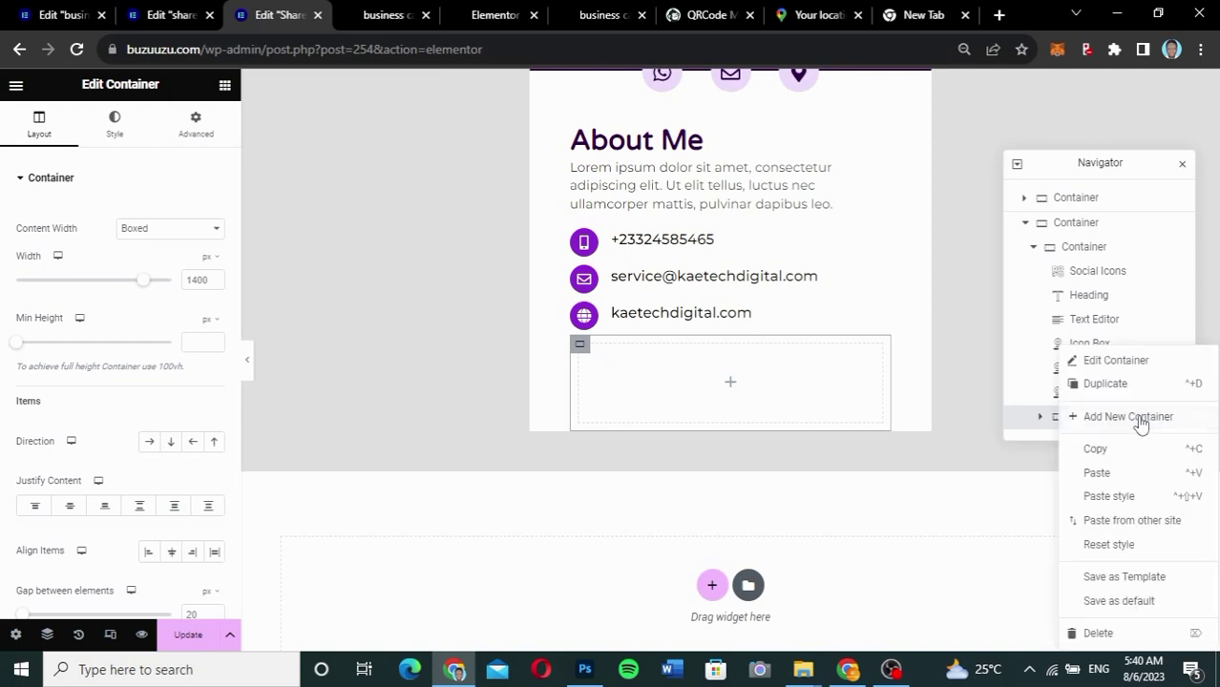
left_click(1096, 634)
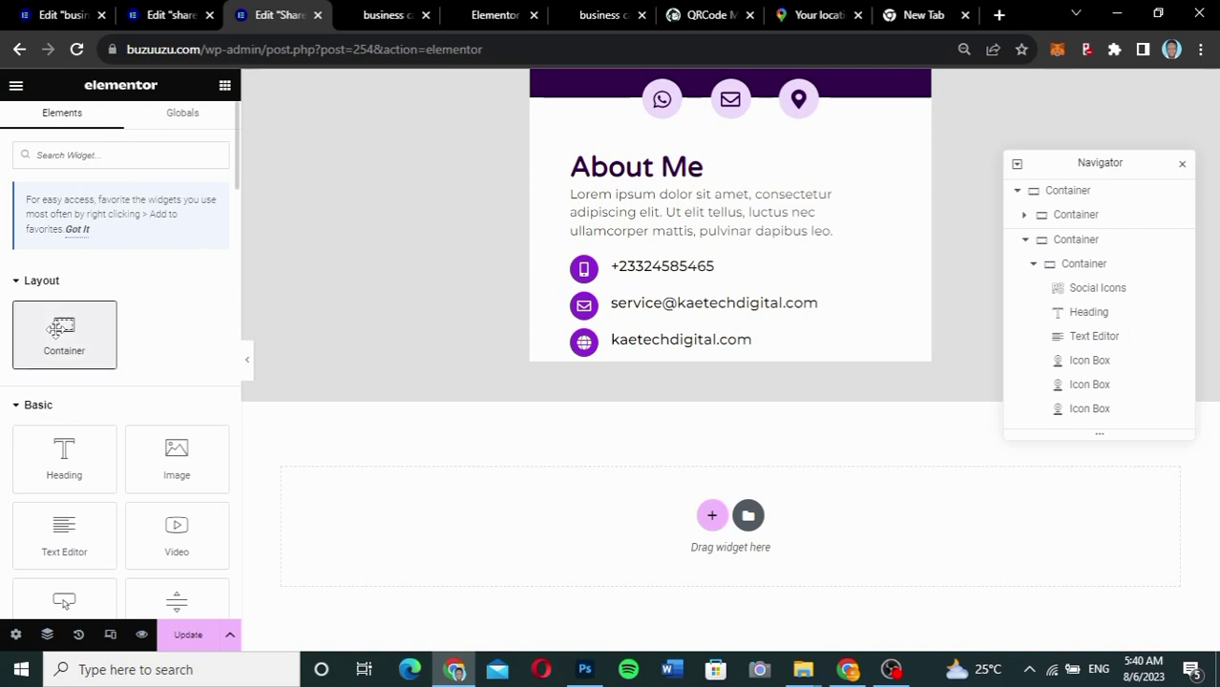
Step: Add a new container below the card and place a Media Carousel in it
left_click_drag(55, 330, 551, 356)
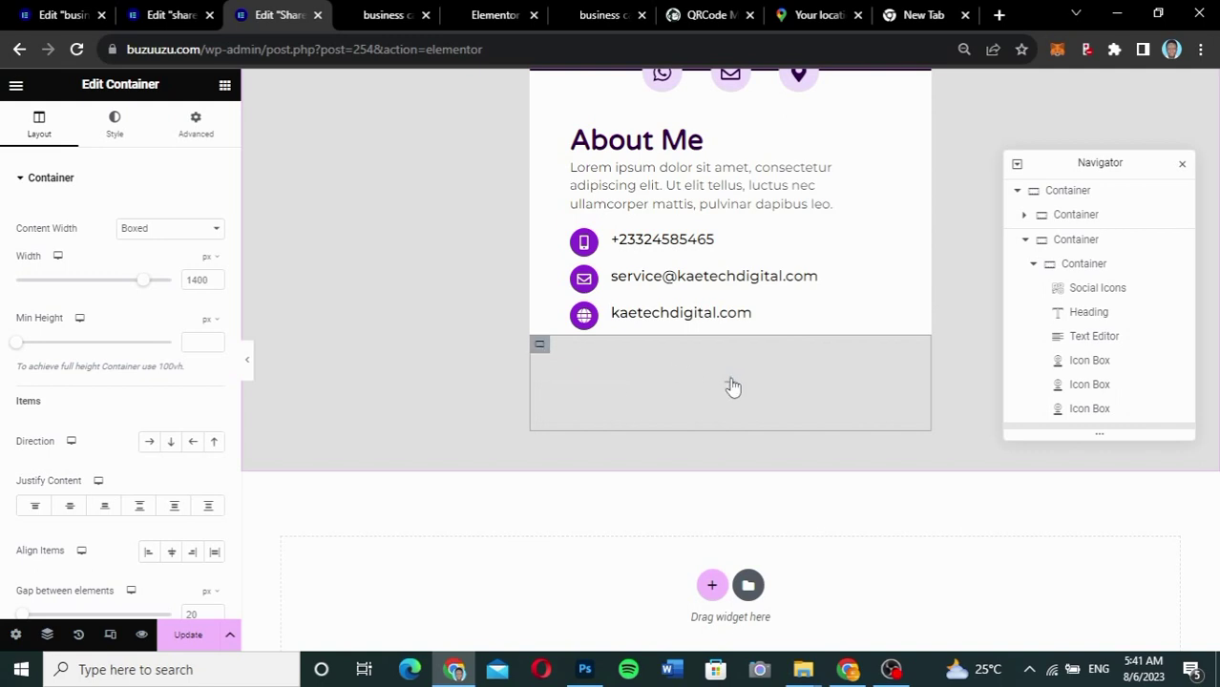
left_click(730, 382)
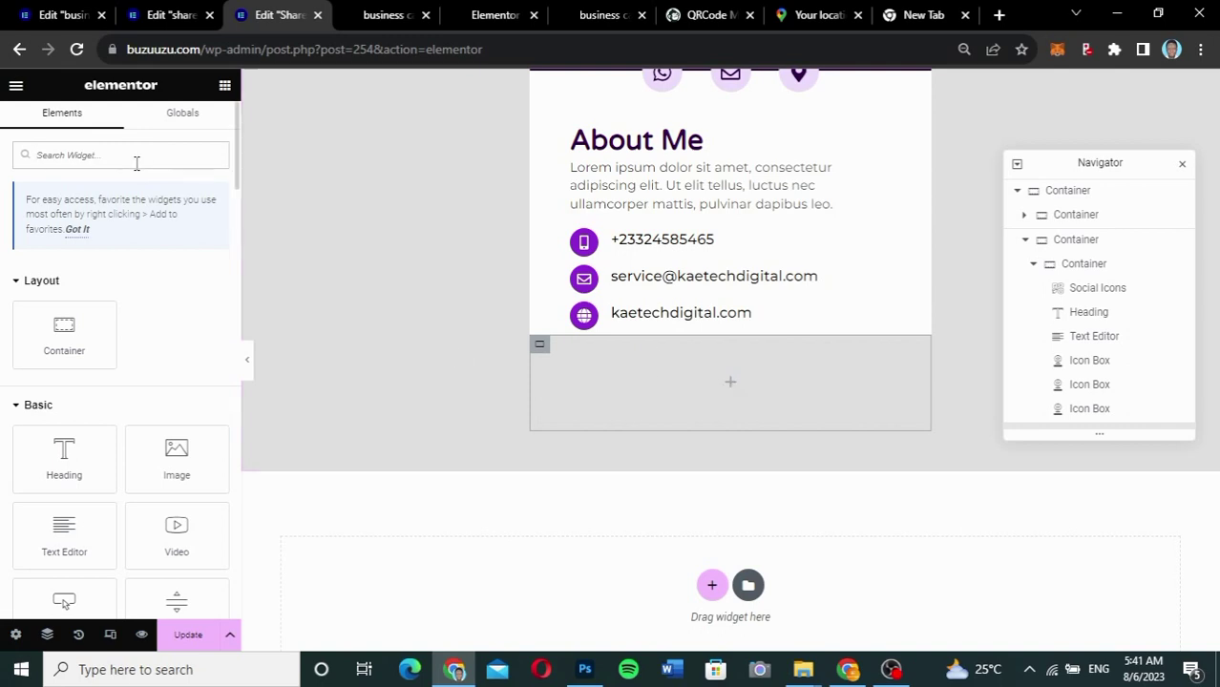
type("media")
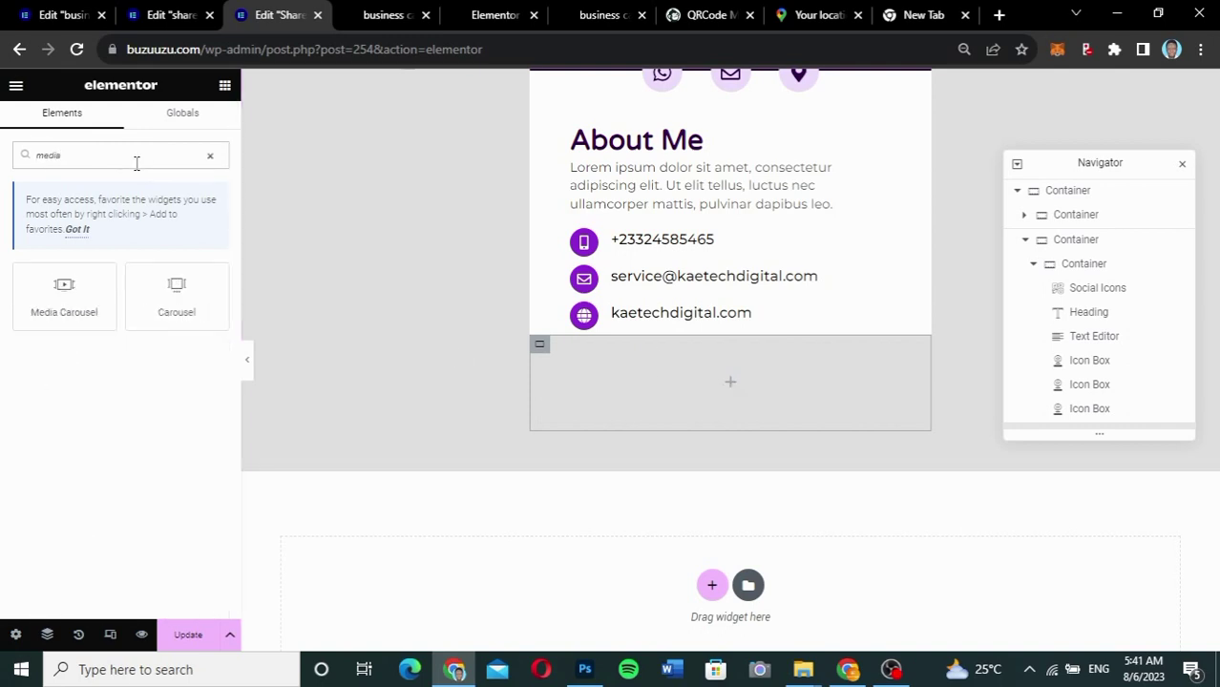
left_click_drag(67, 287, 750, 379)
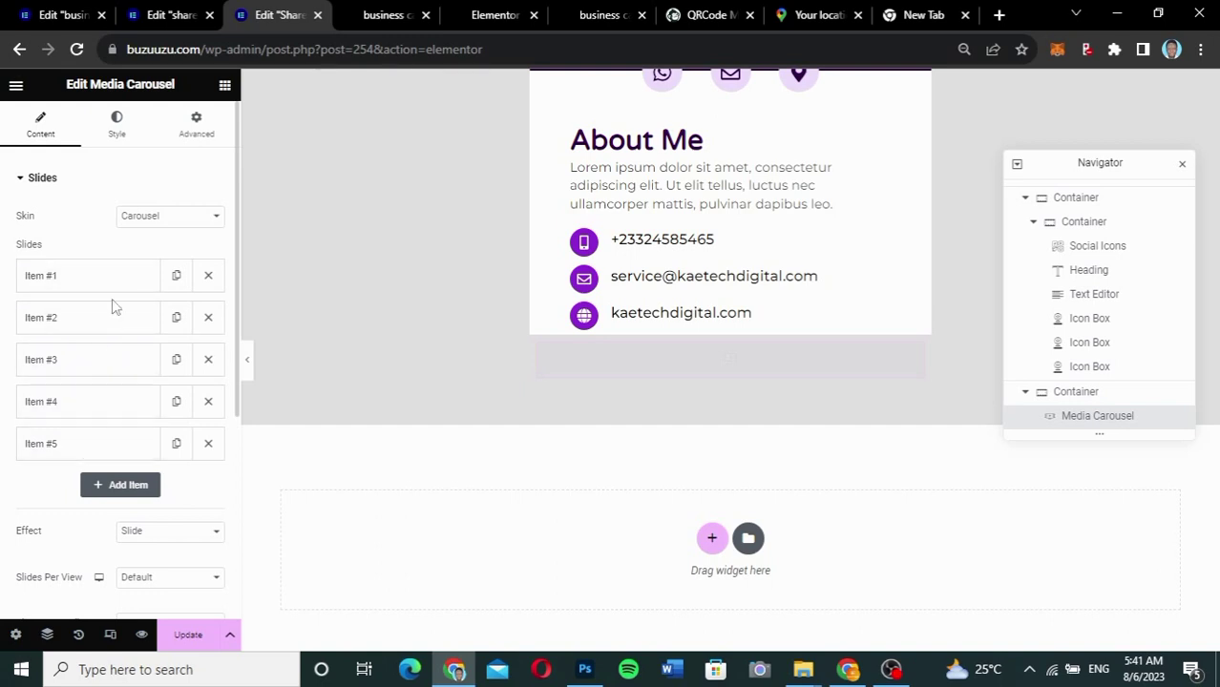
Step: Delete carousel Item #5 and open the media library for Item #1's image
left_click(209, 444)
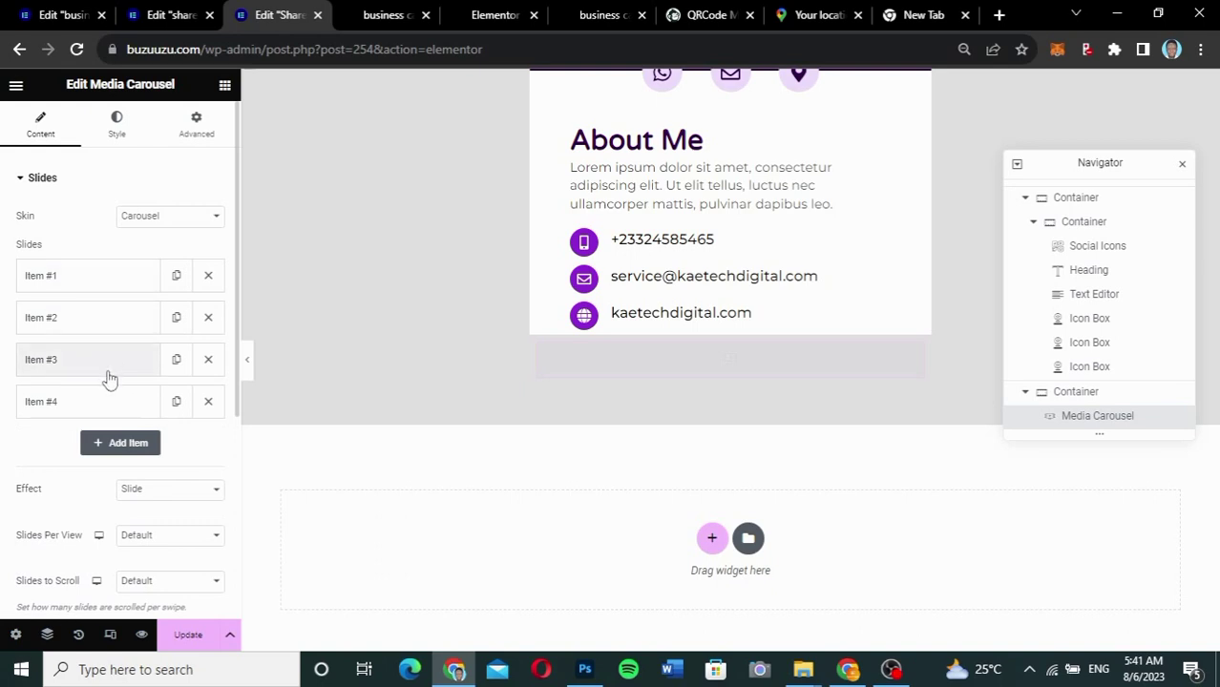
left_click(115, 286)
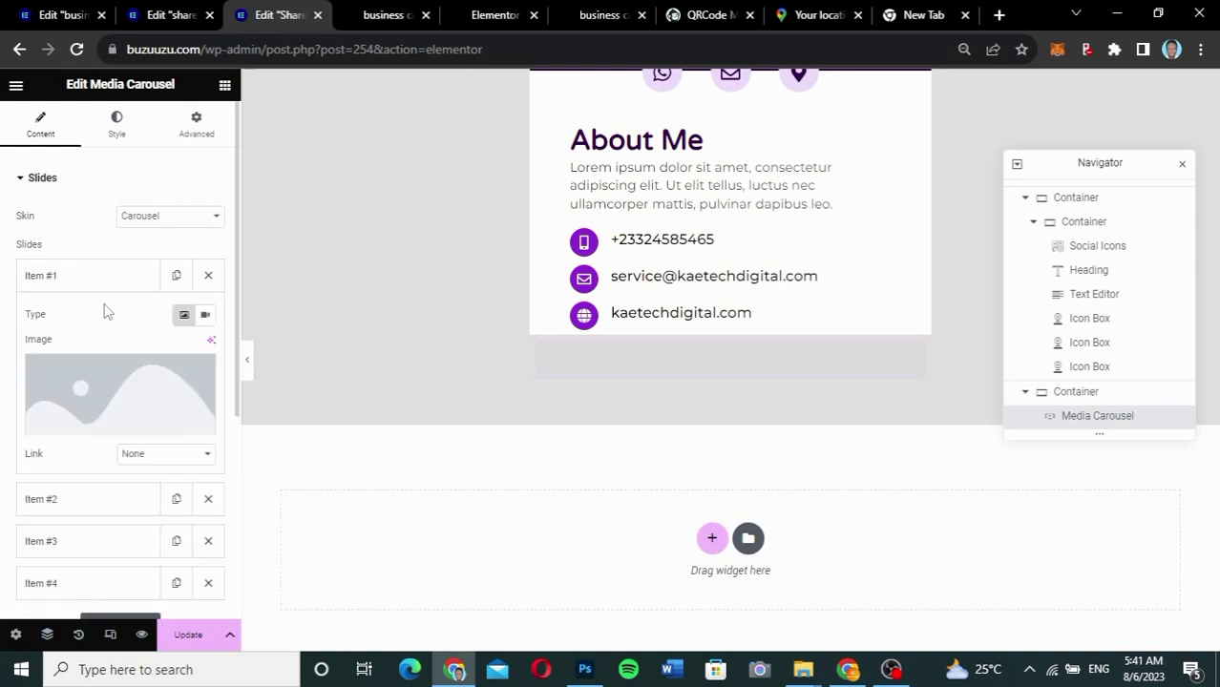
left_click(91, 387)
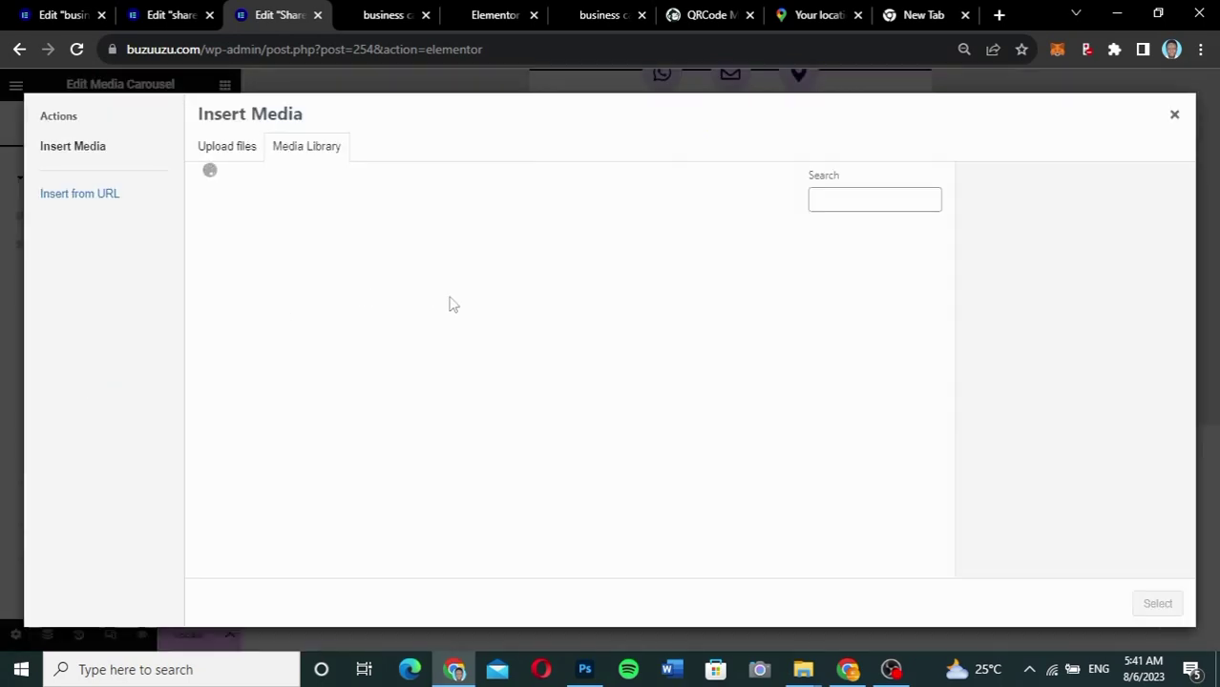
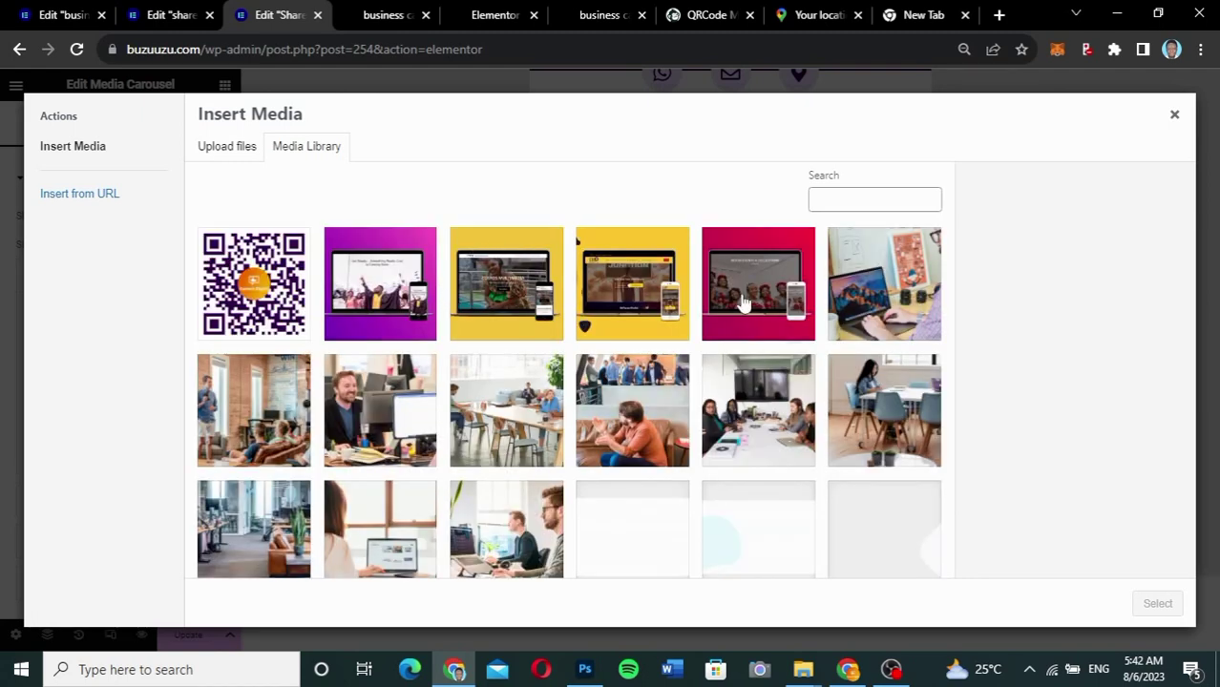
Step: Give the first slide the pink laptop image, linked to custom URL kaetechdigital.com/our-portfolio
left_click(771, 304)
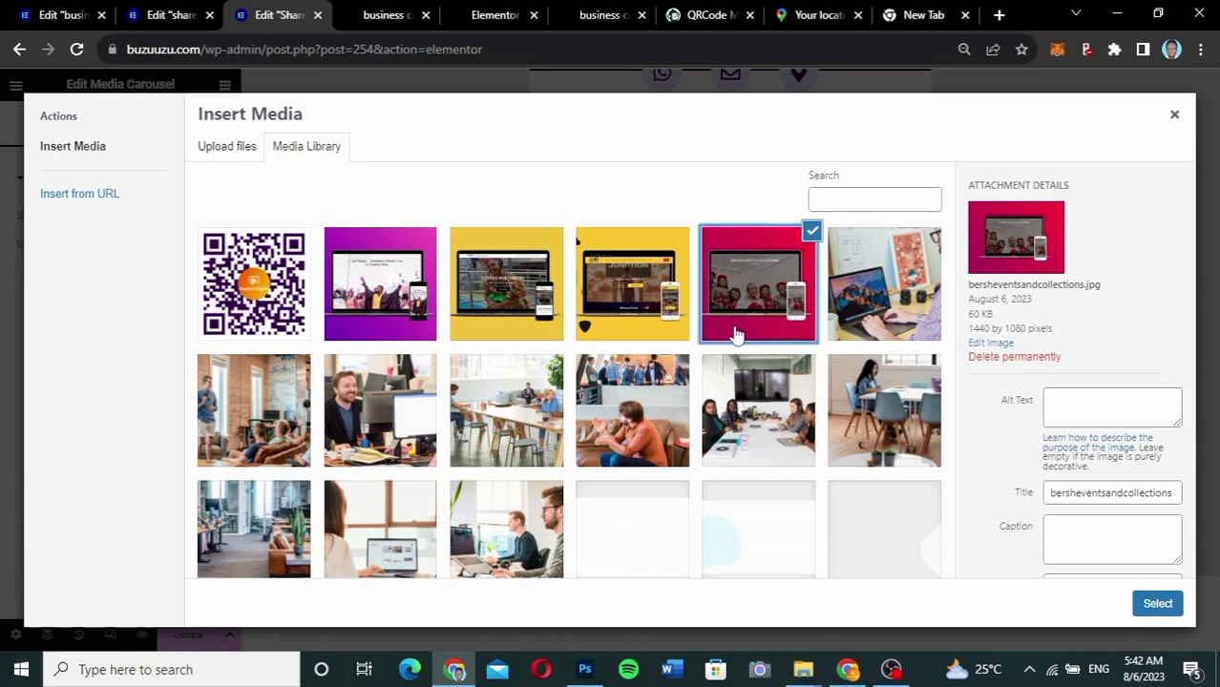
left_click(1156, 603)
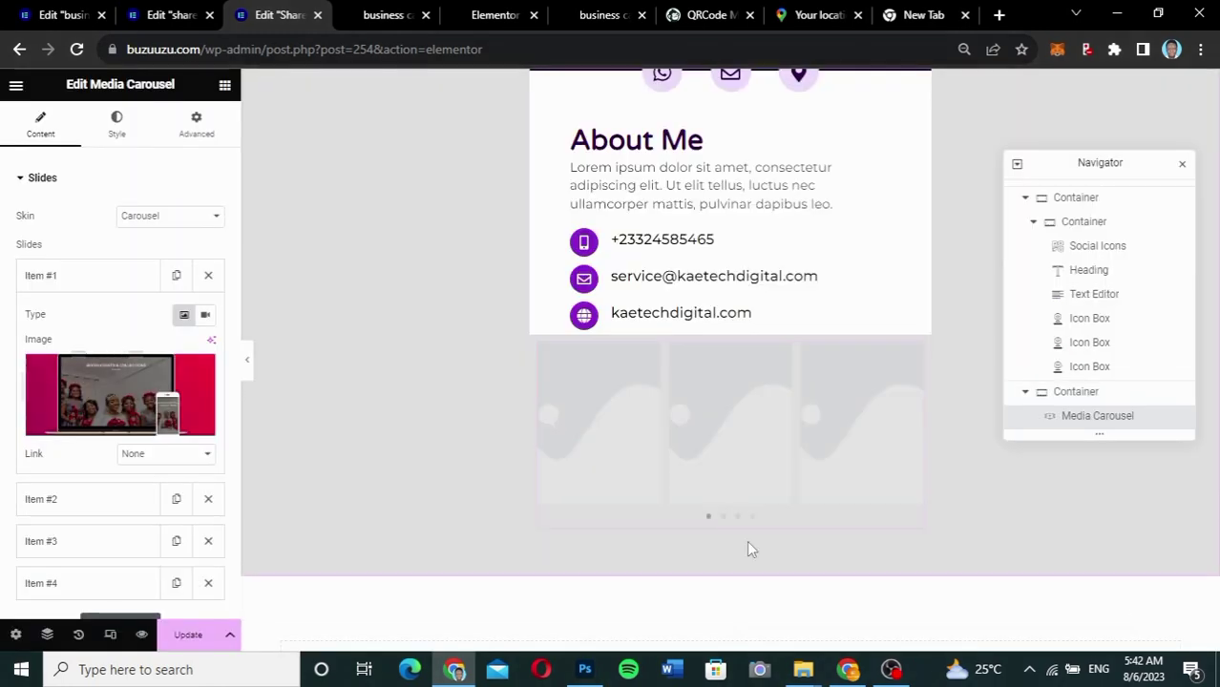
left_click(187, 455)
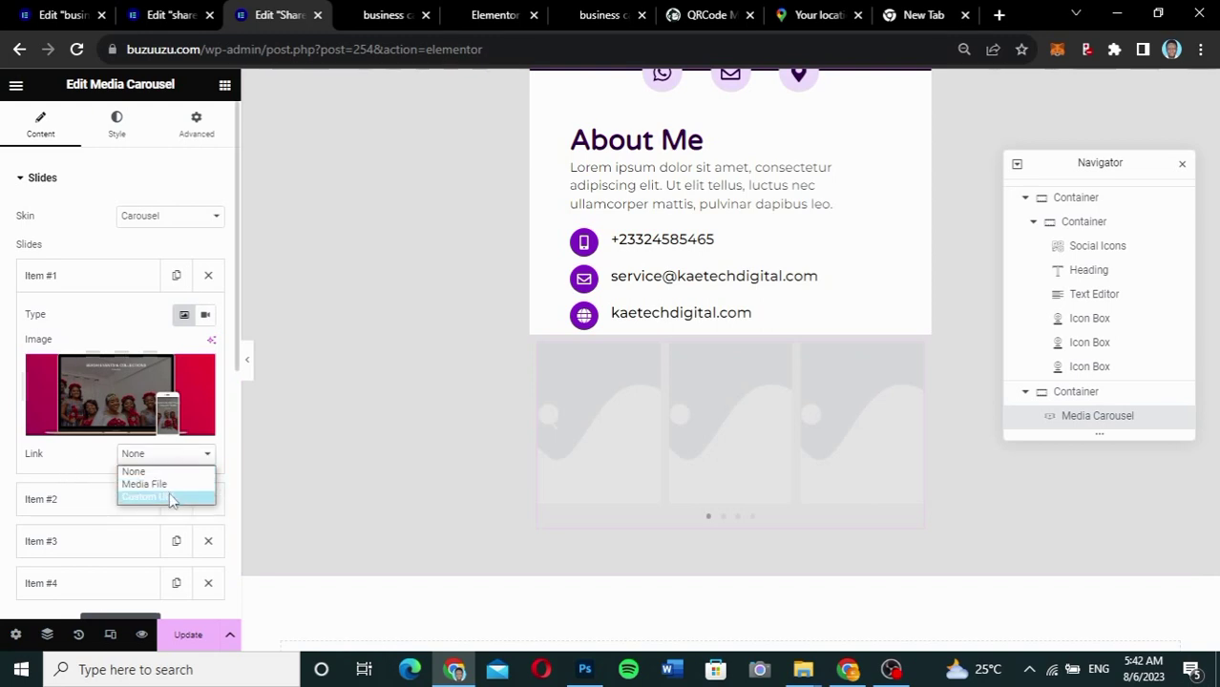
left_click(171, 498)
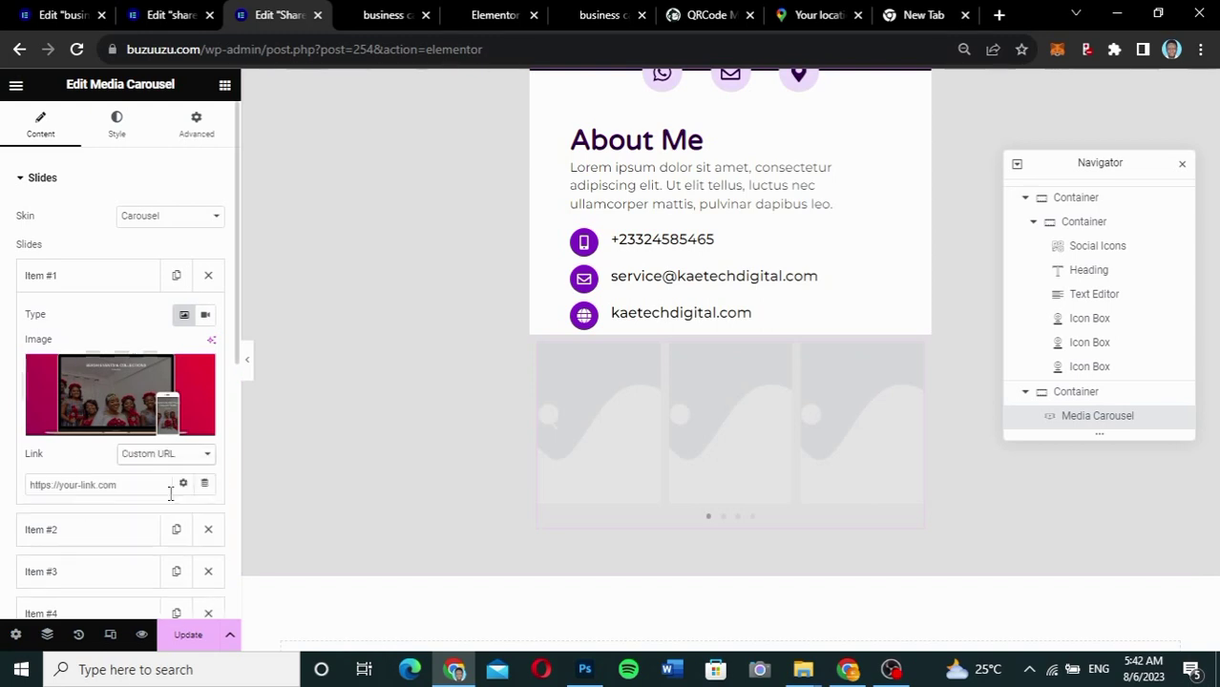
mouse_move(122, 431)
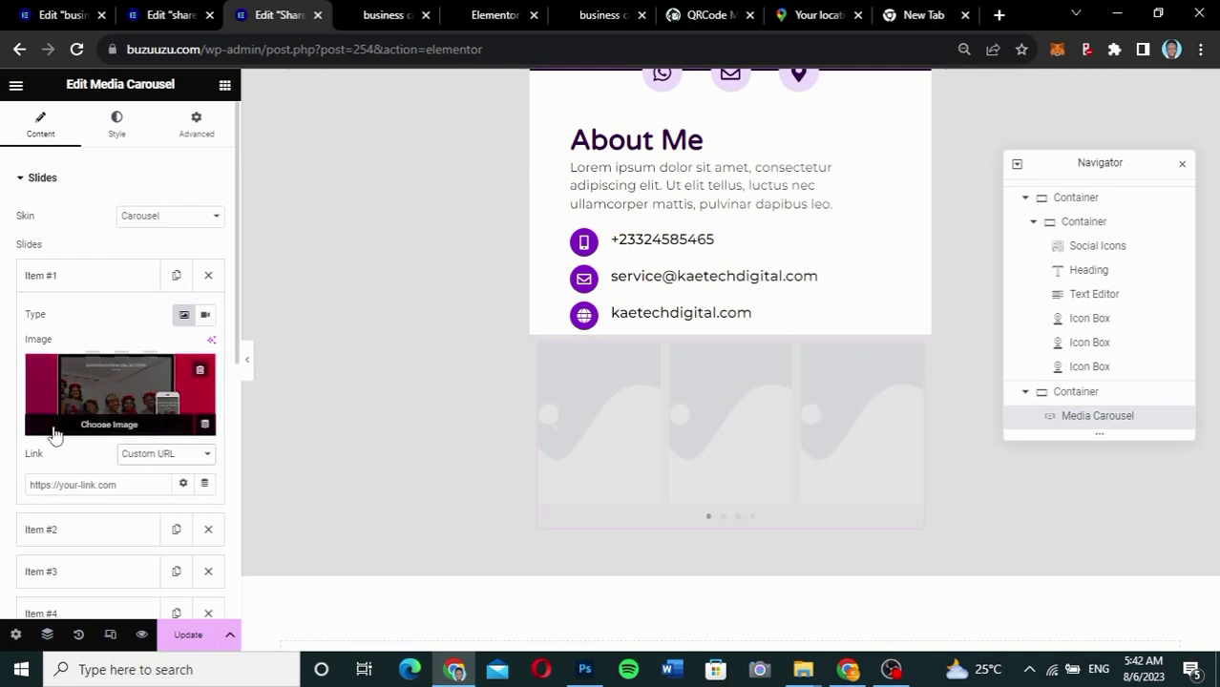
mouse_move(118, 398)
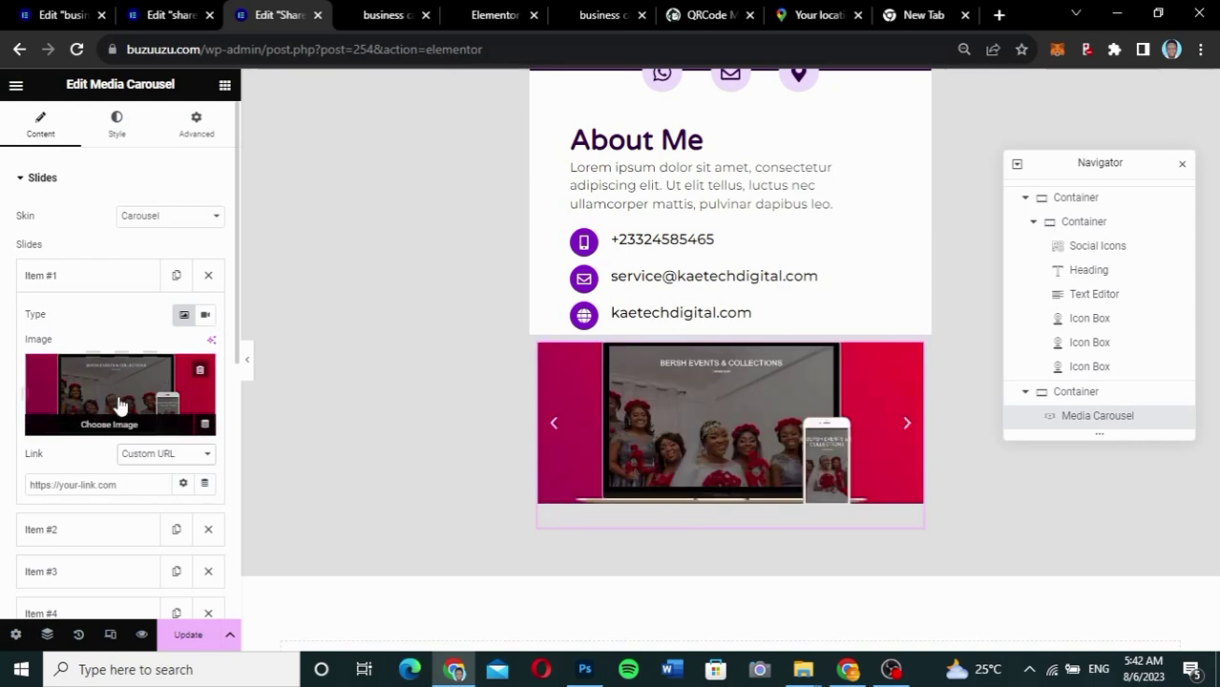
left_click(85, 485)
type("kae")
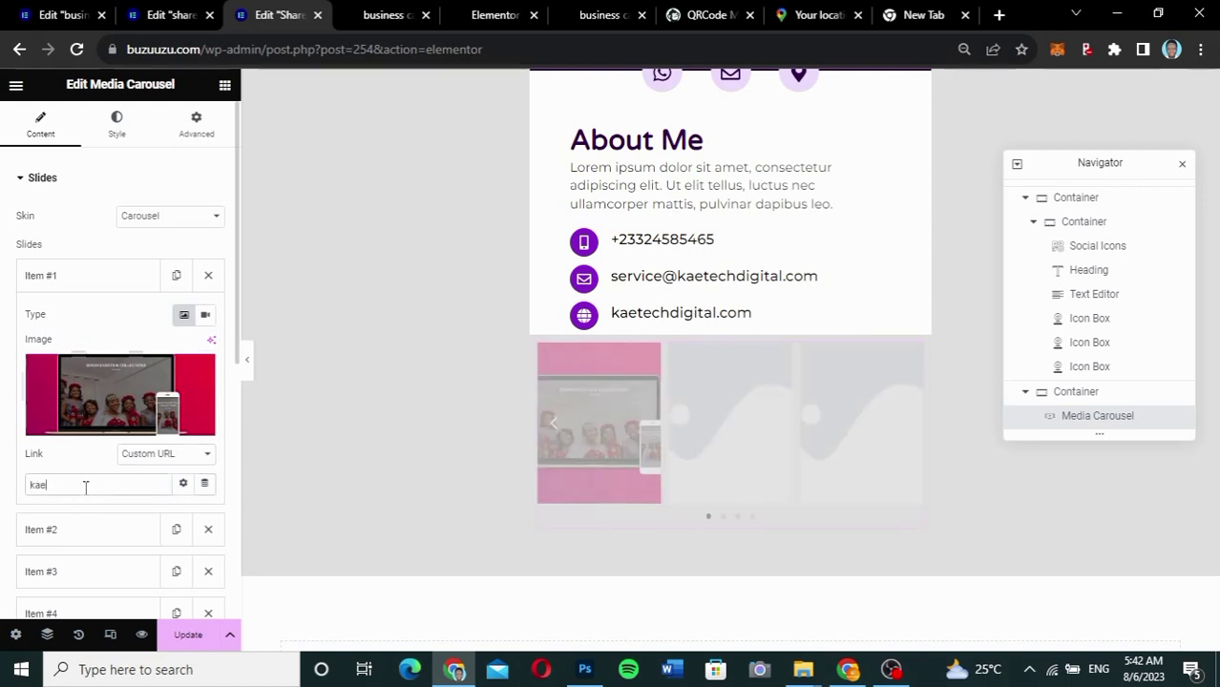
type("techdigita")
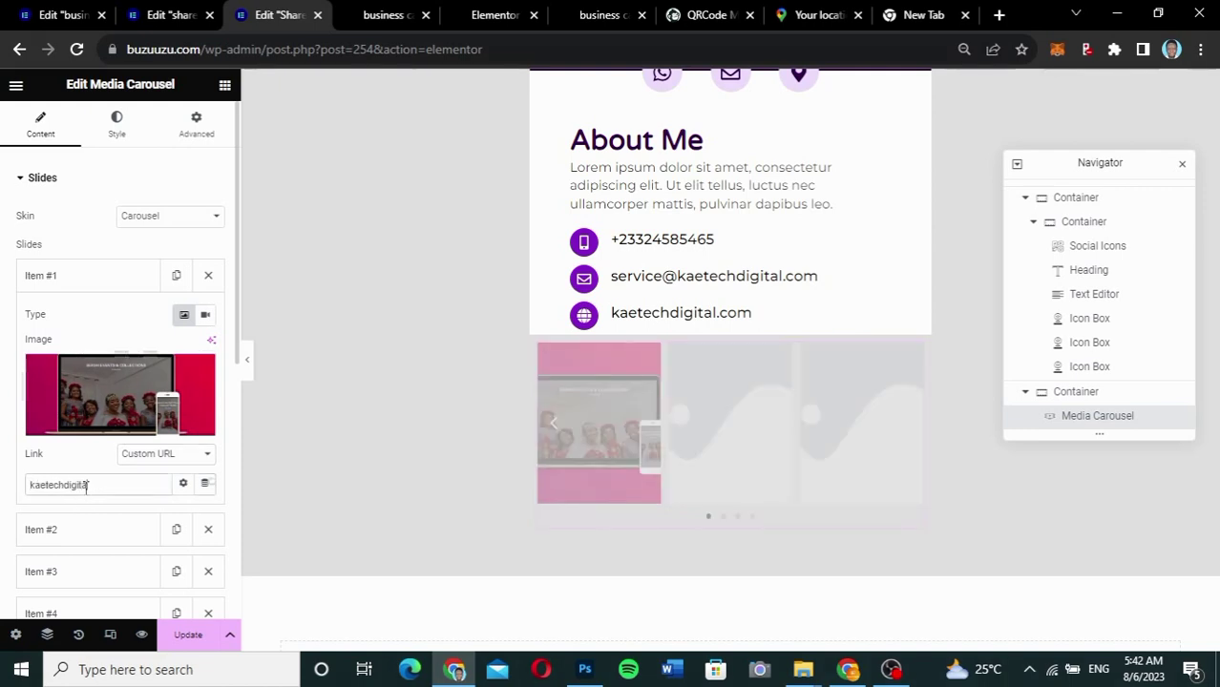
type("l.com/our-portfolio")
key("ctrl+a")
key("ctrl+c")
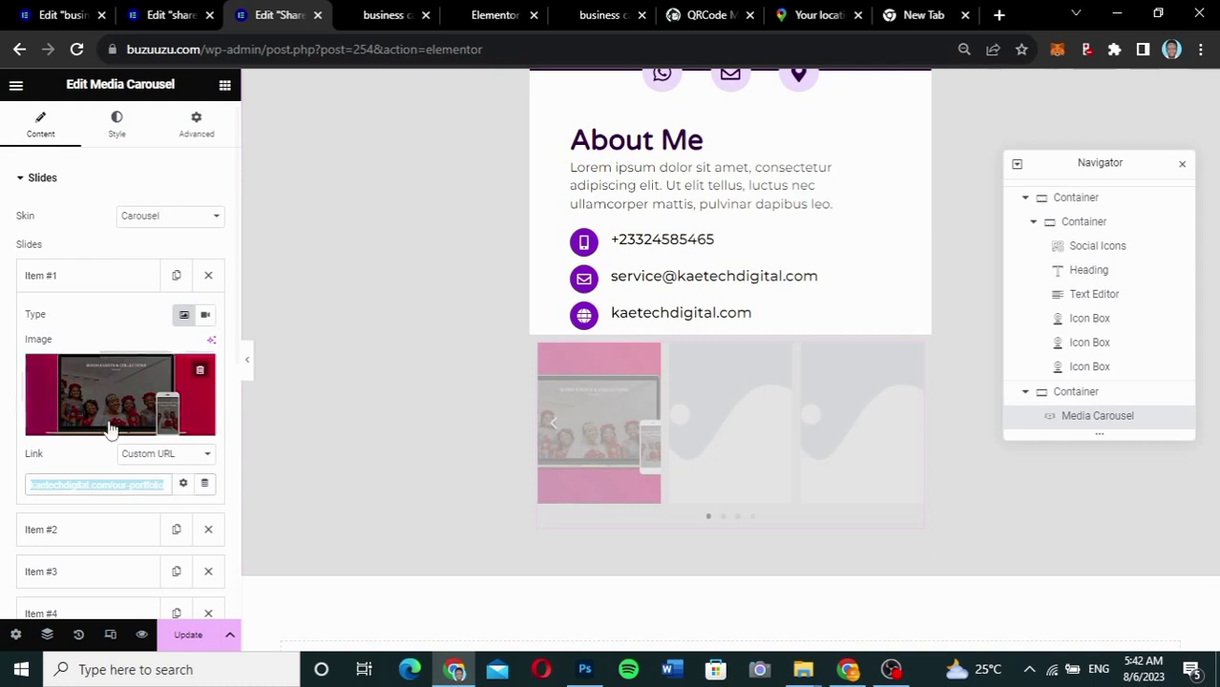
left_click(93, 277)
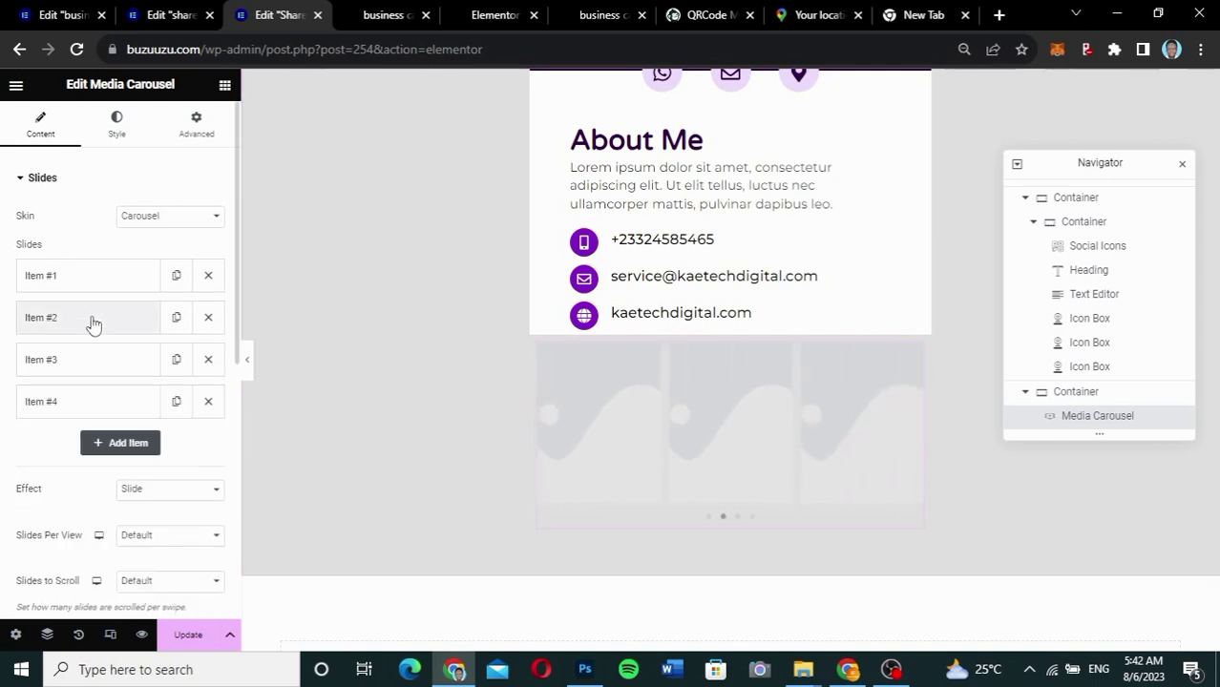
Step: Set the second slide's image to the yellow laptop screenshot
left_click(91, 318)
left_click(93, 426)
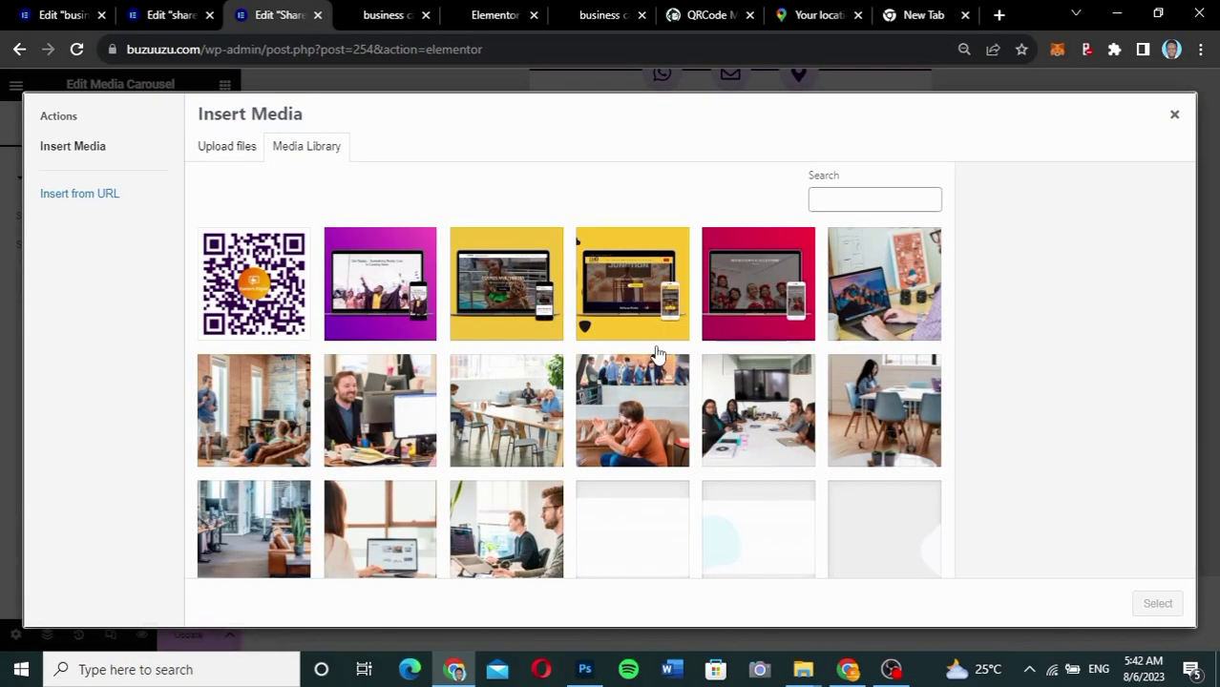
left_click(638, 305)
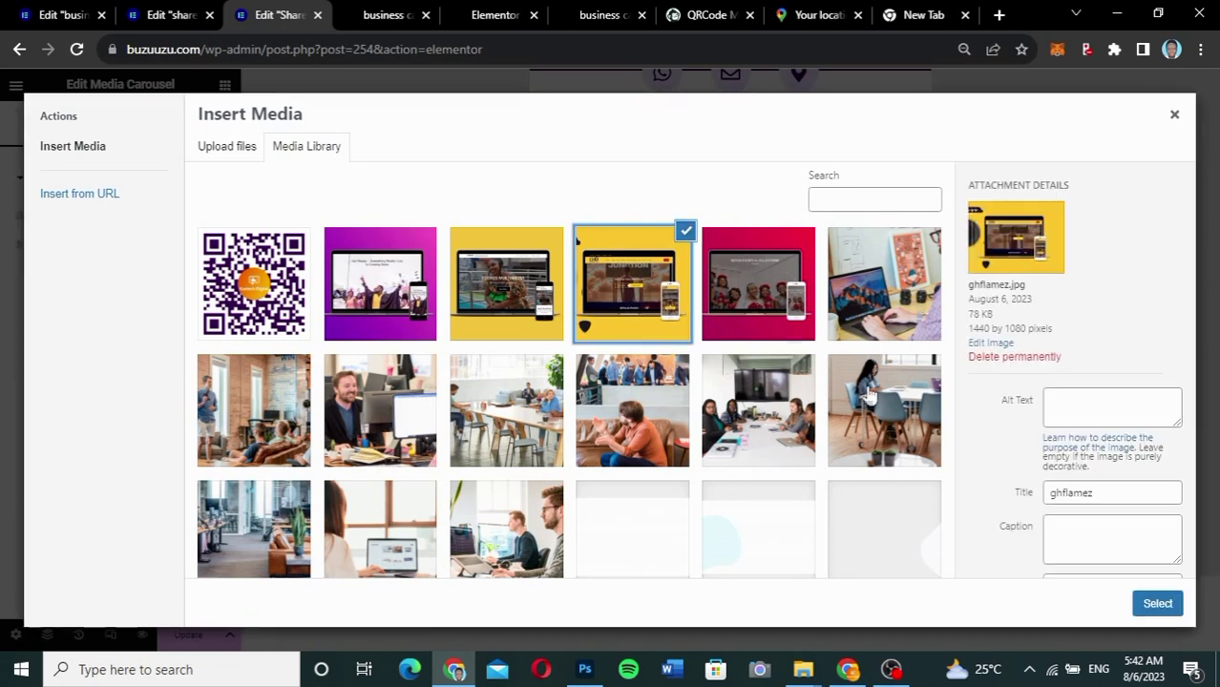
left_click(1146, 600)
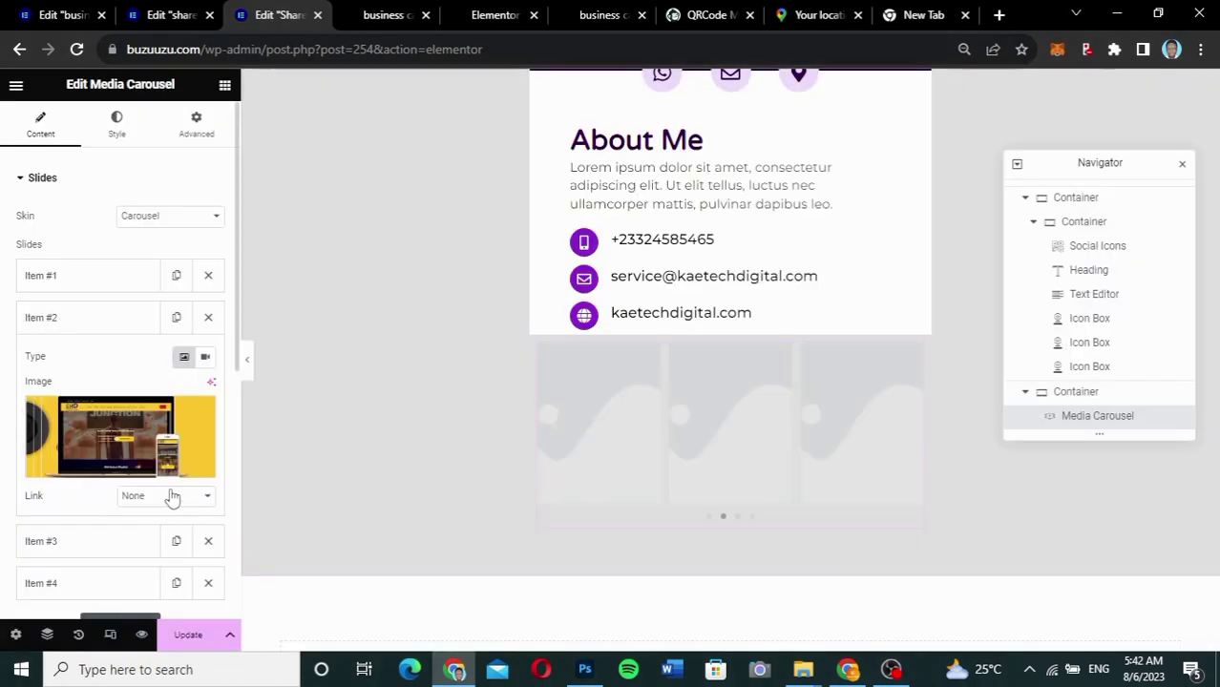
Step: Link the second slide to the pasted portfolio URL, then start choosing the third slide's image
left_click(172, 498)
left_click(162, 540)
left_click(138, 533)
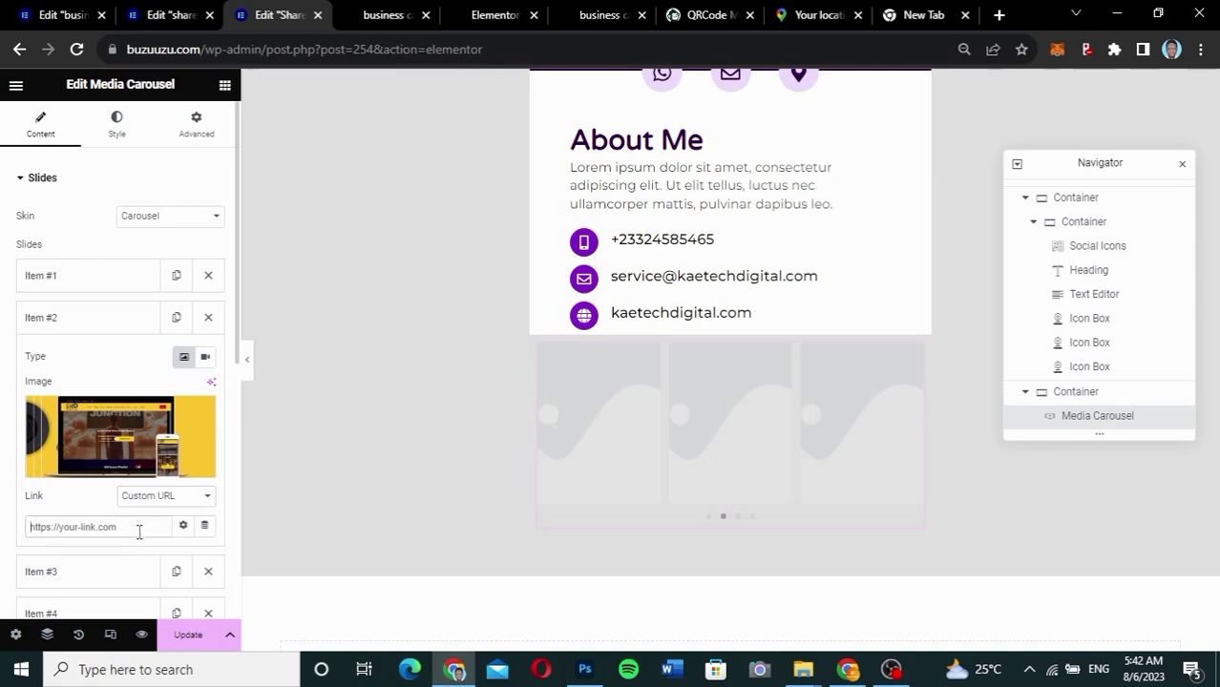
key("ctrl+v")
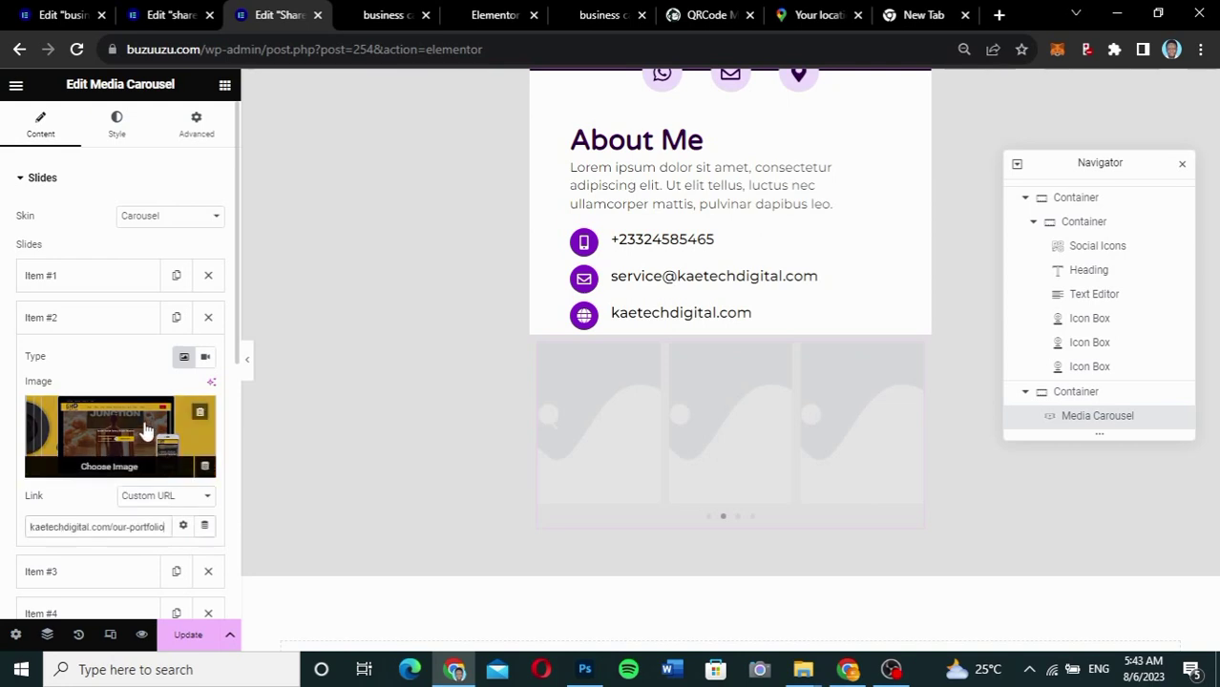
left_click(107, 329)
left_click(112, 372)
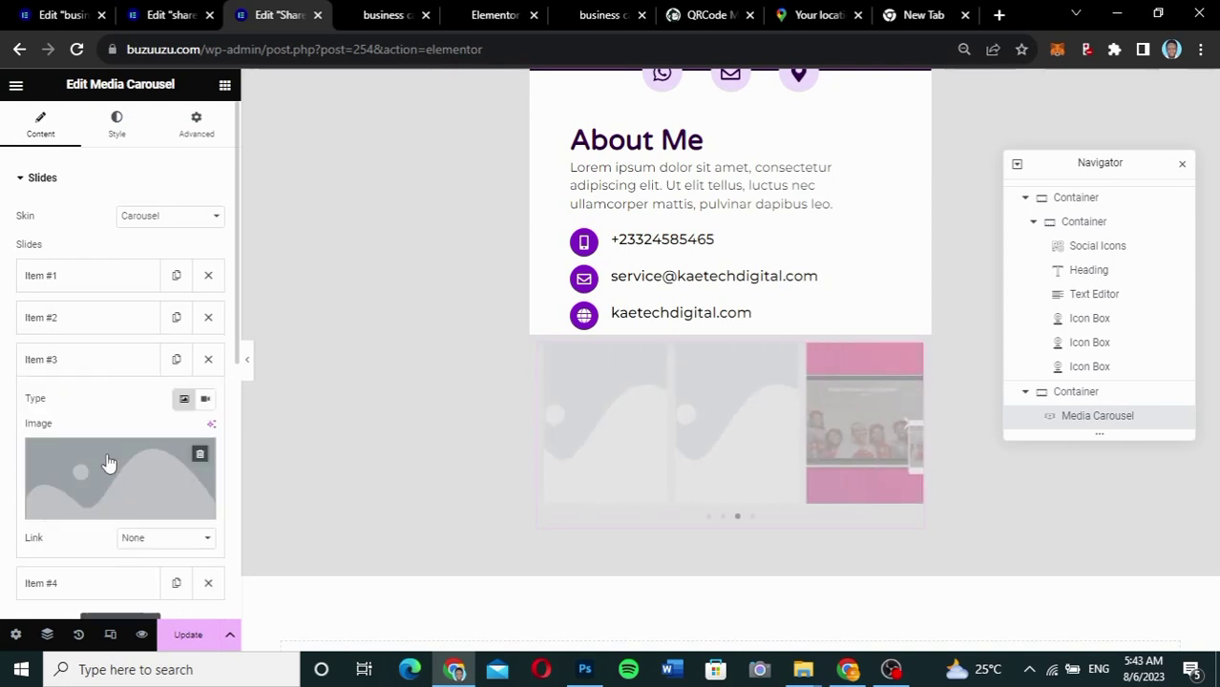
left_click(109, 472)
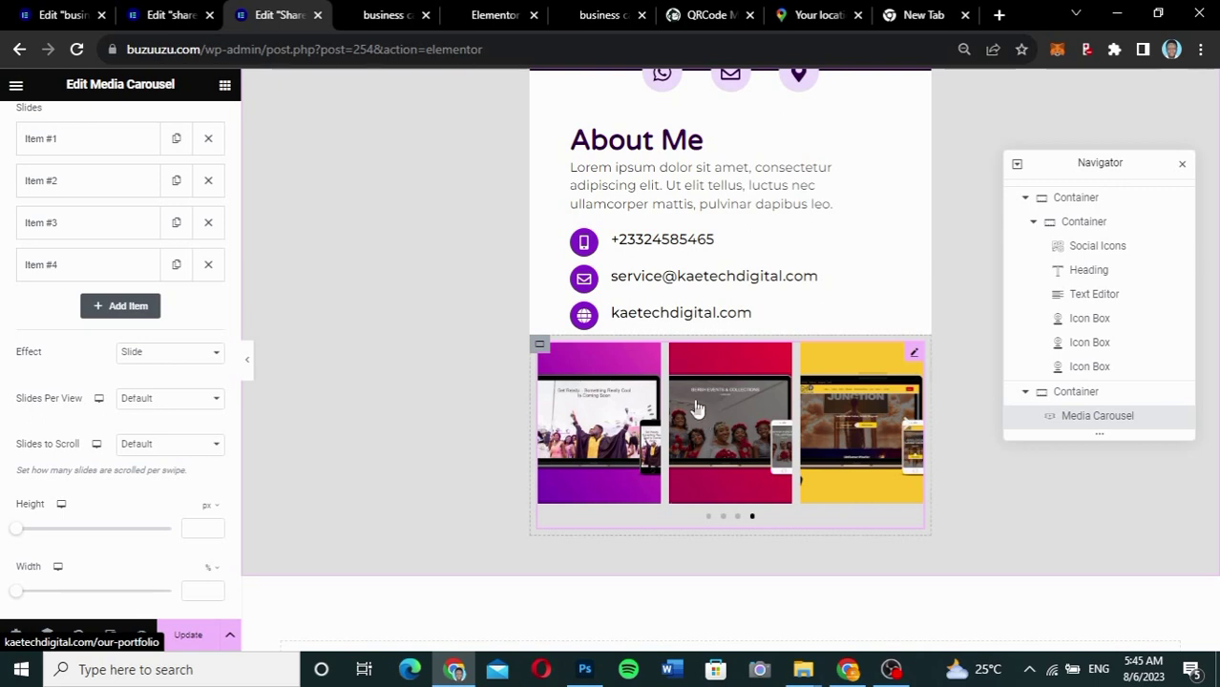
Step: Set the carousel's parent container padding to 0 on all sides
left_click(540, 349)
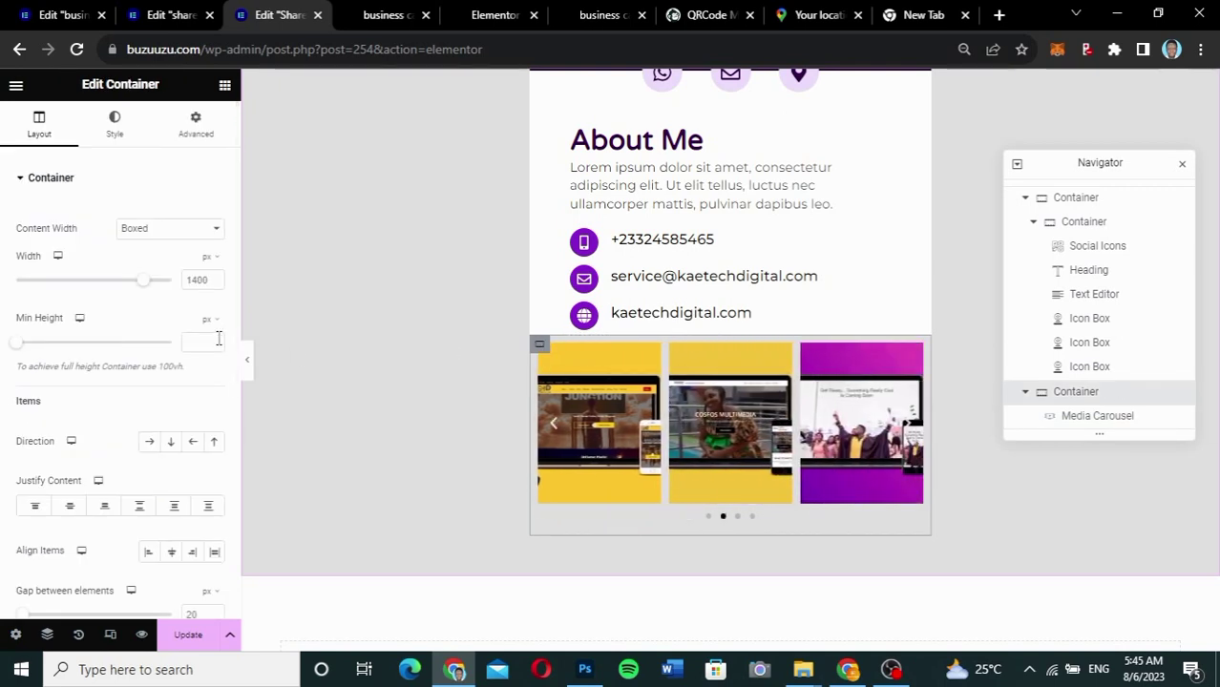
left_click(211, 149)
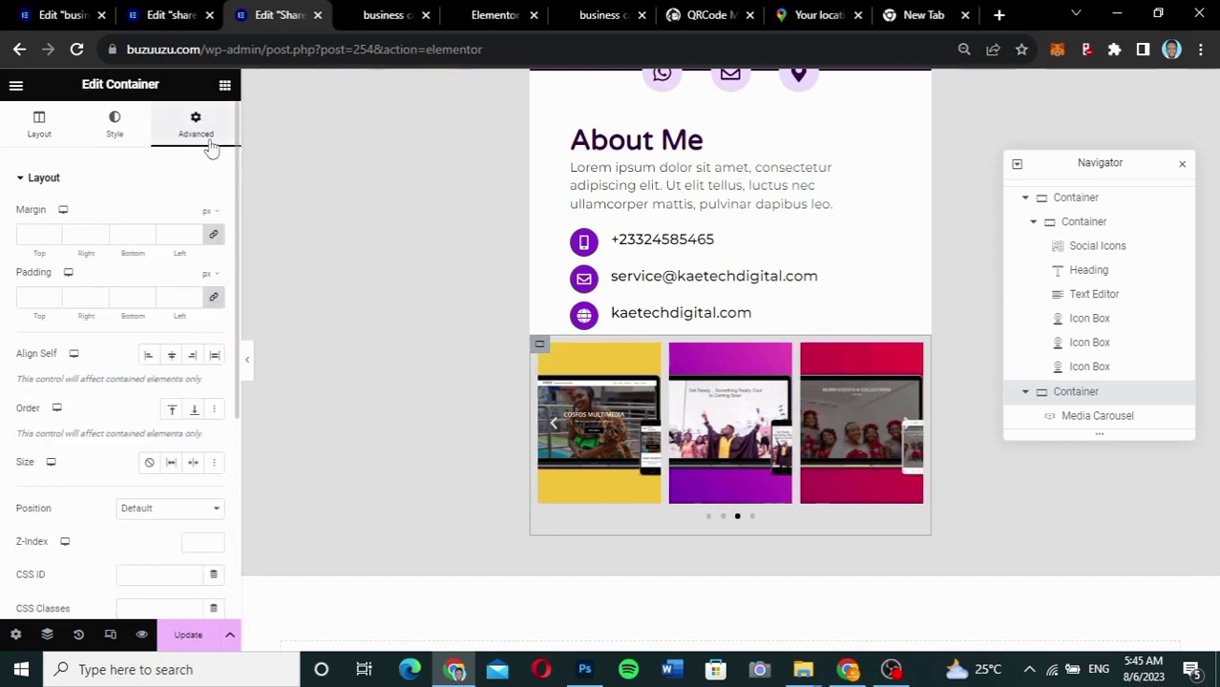
left_click(48, 136)
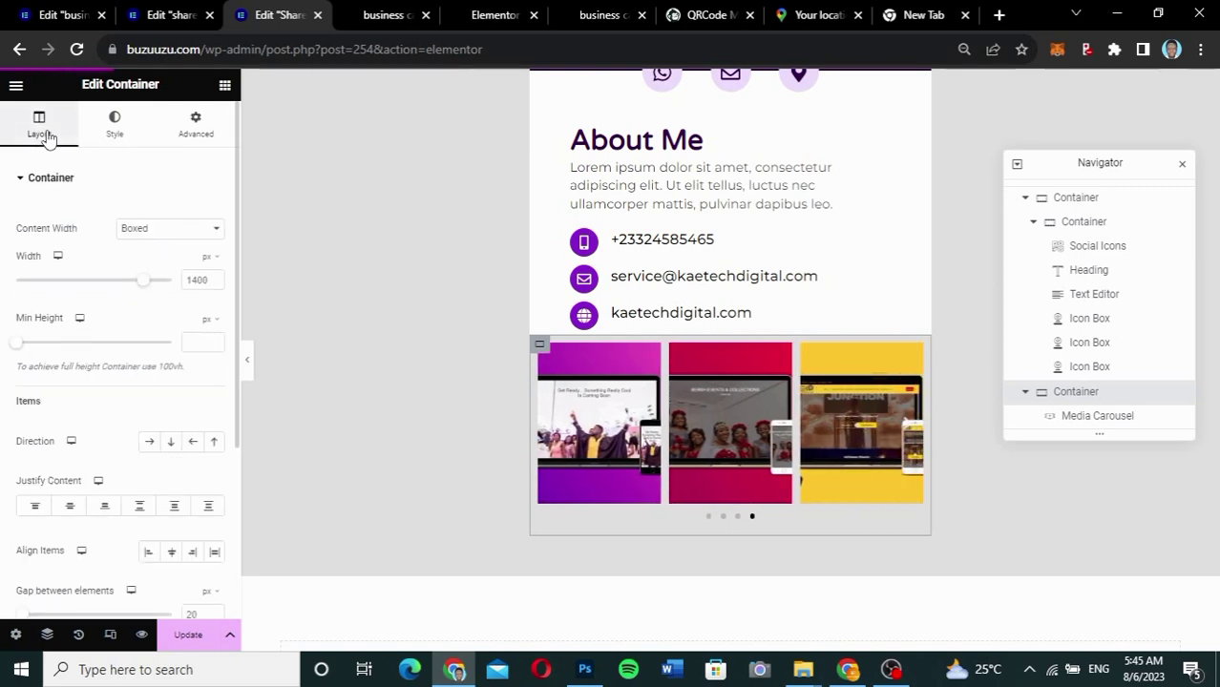
left_click(193, 133)
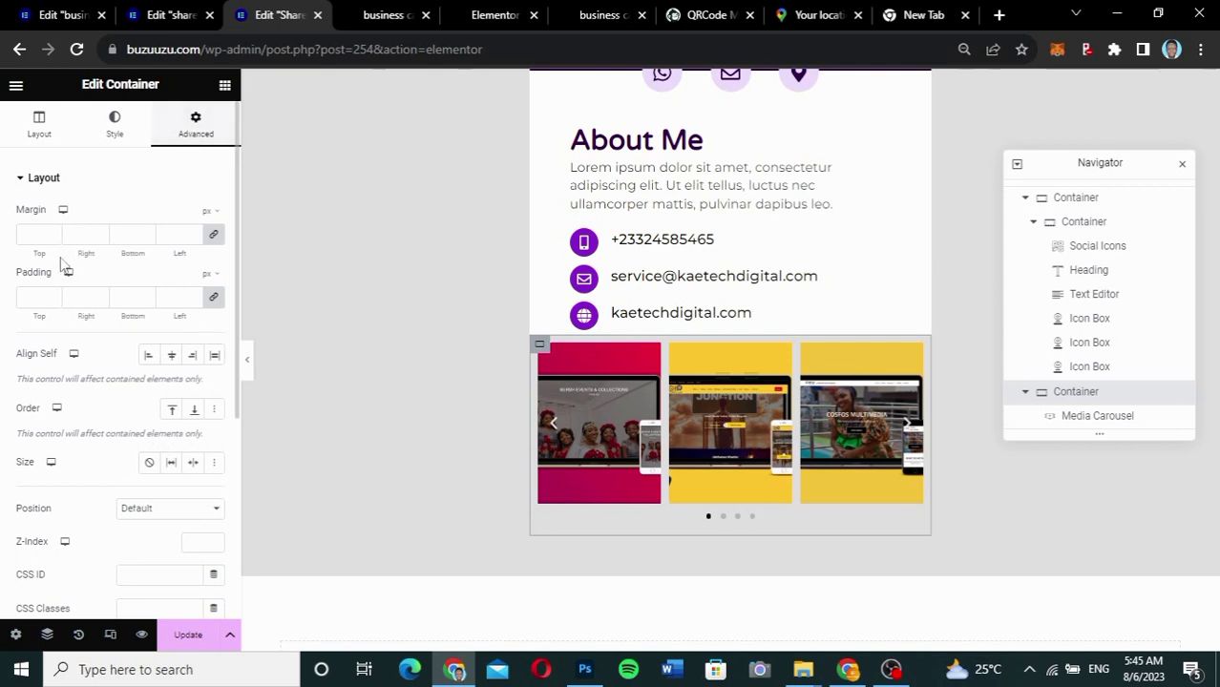
left_click(214, 298)
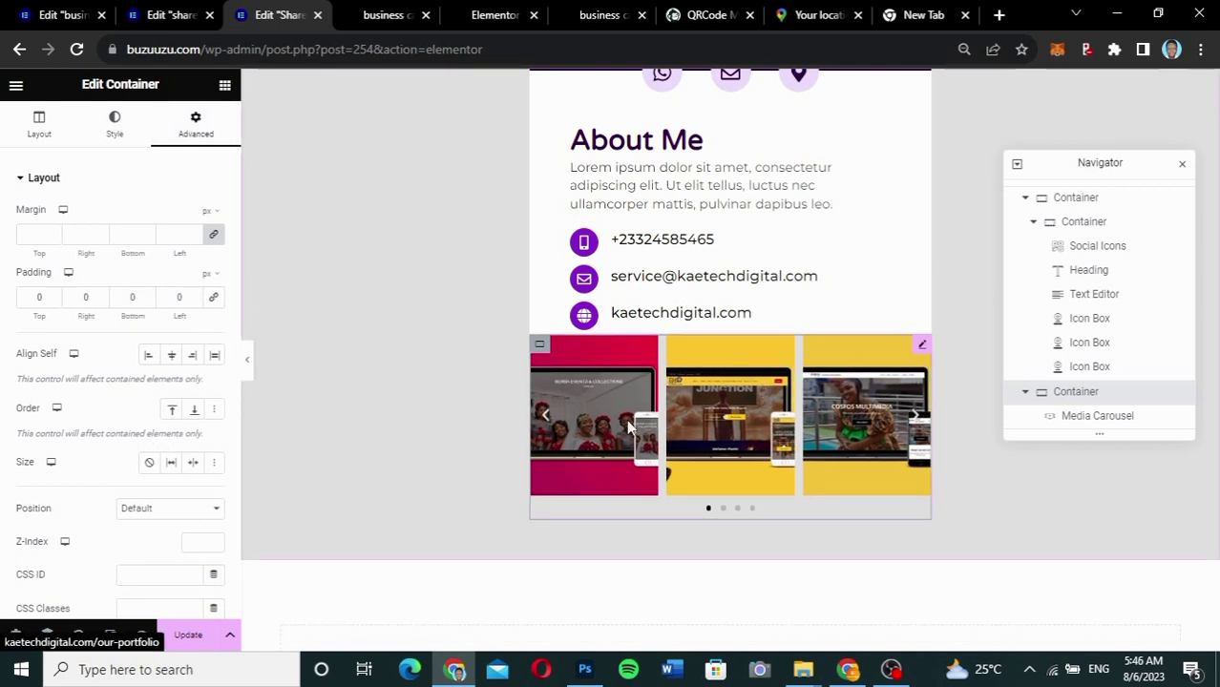
Step: Give the container a classic white background
left_click(119, 141)
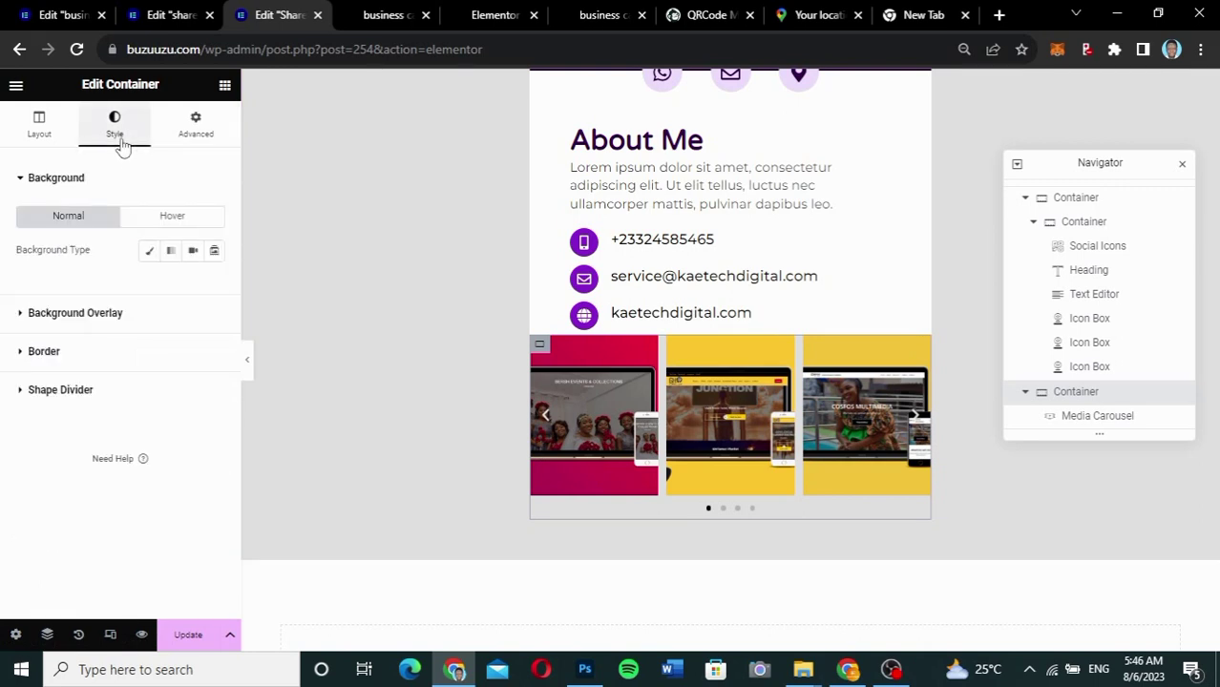
left_click(149, 254)
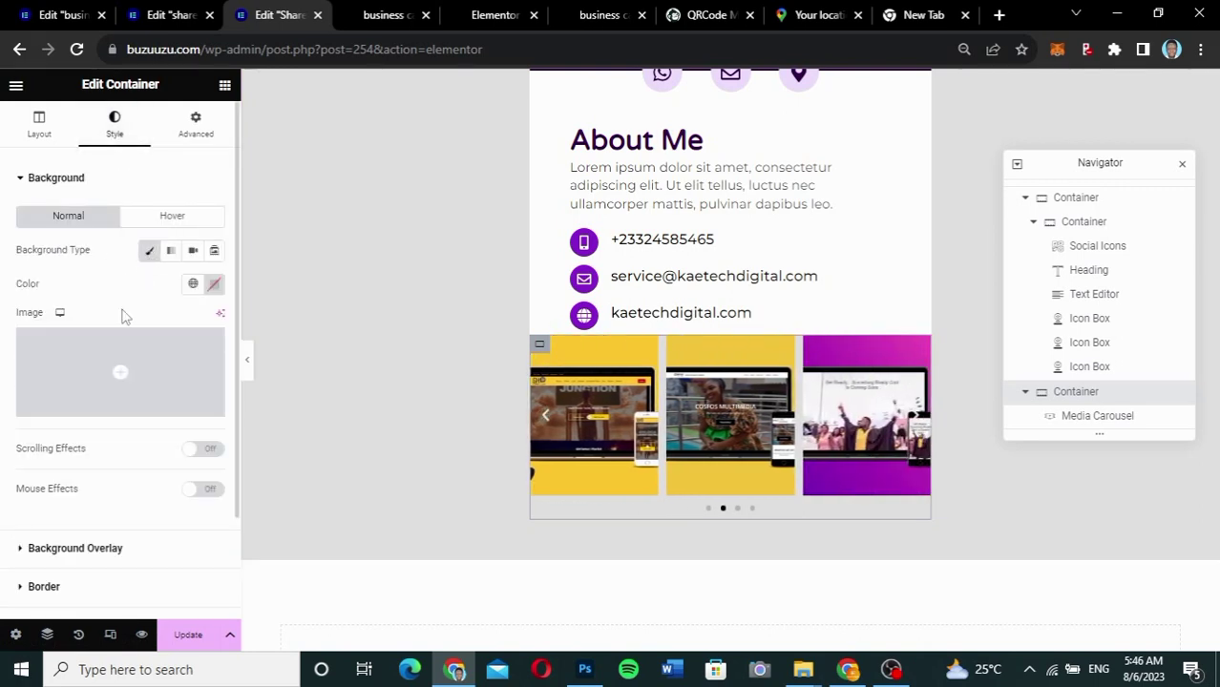
left_click(215, 286)
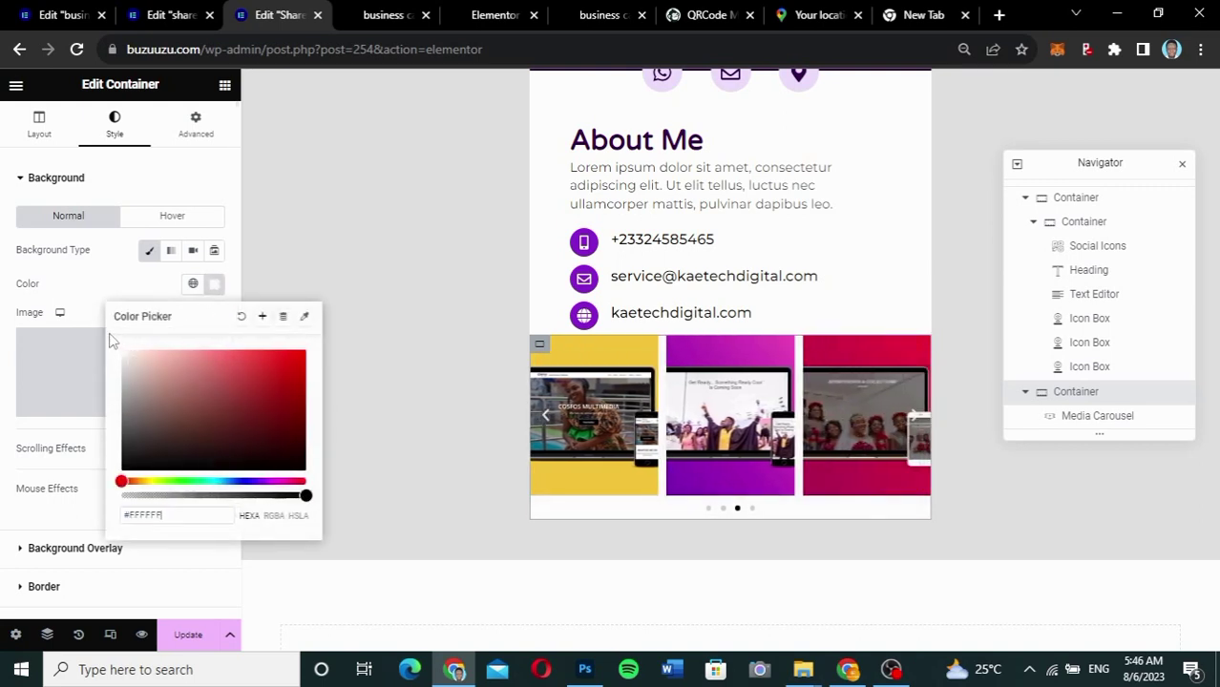
left_click(97, 303)
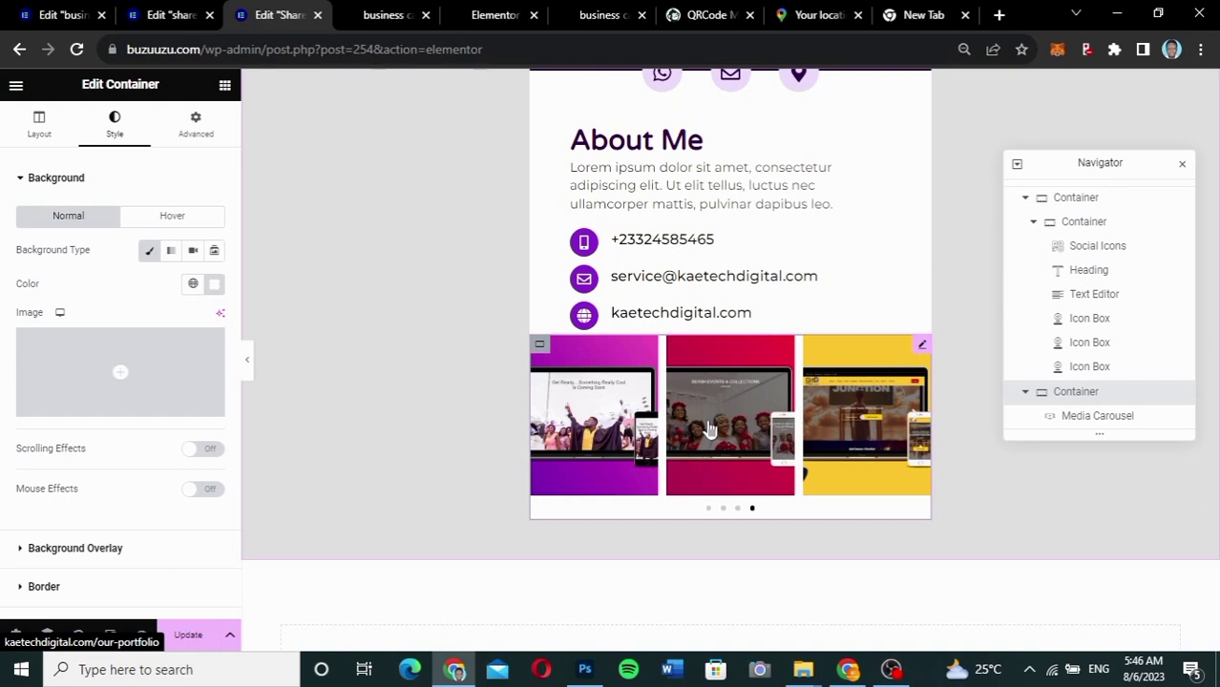
left_click(923, 348)
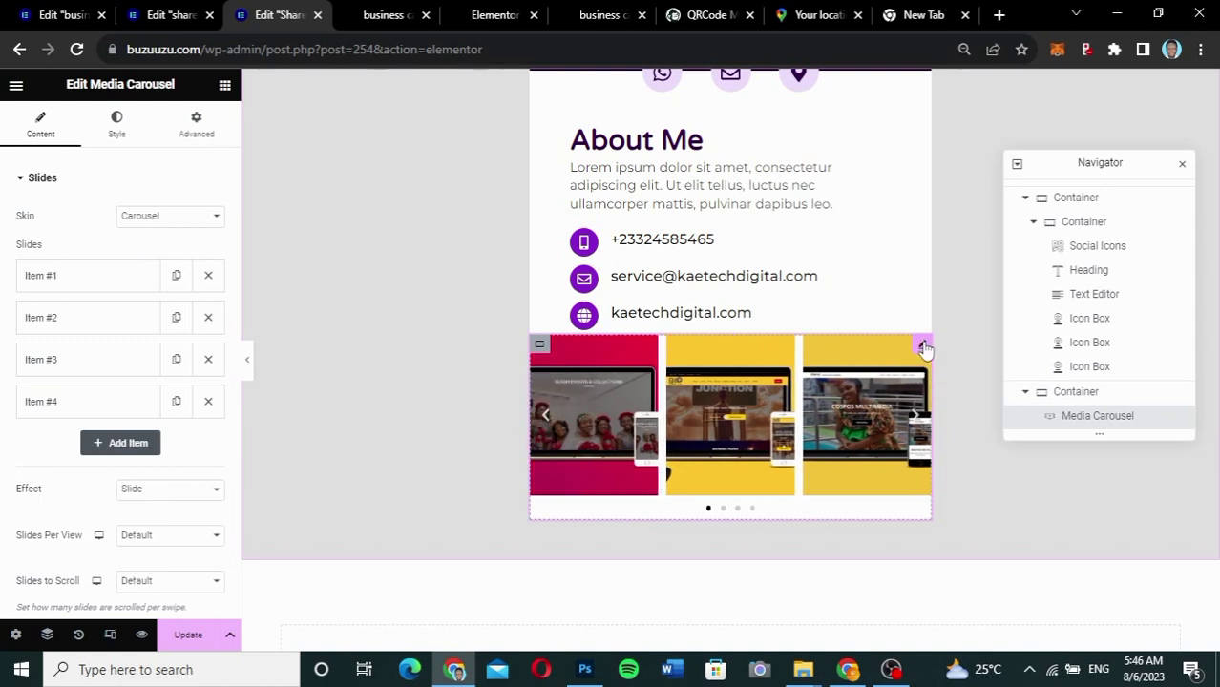
Step: Set the media carousel's right and left margins to -80 px
left_click(202, 136)
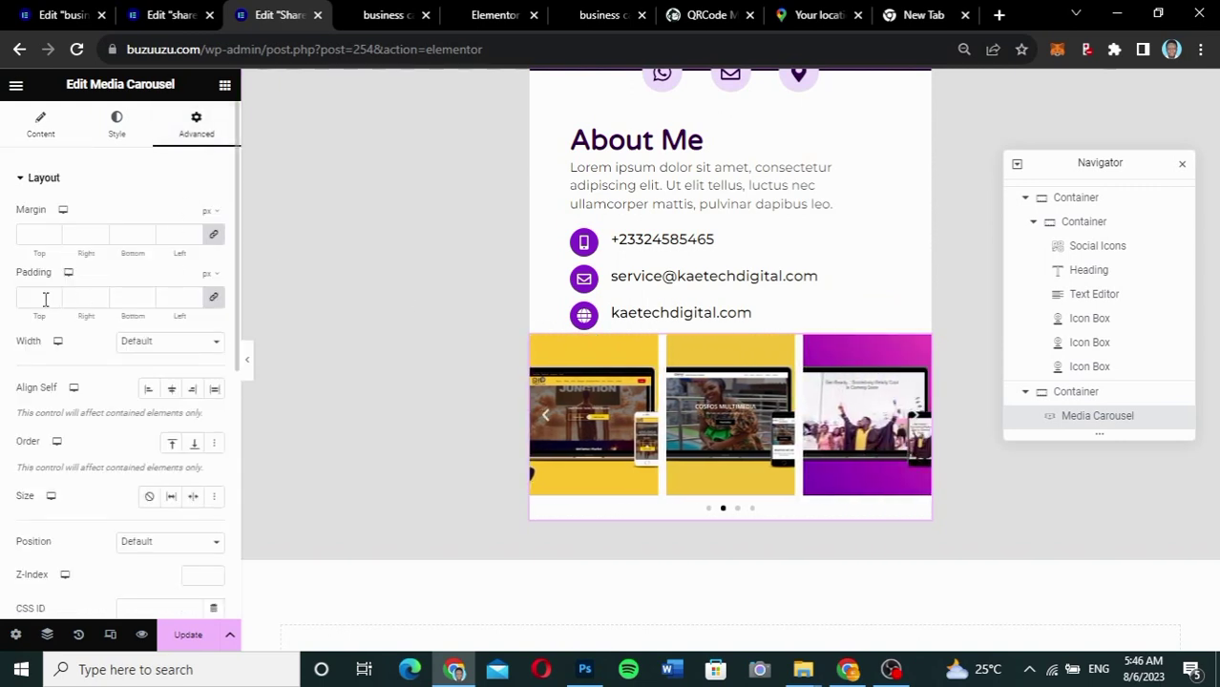
left_click(215, 236)
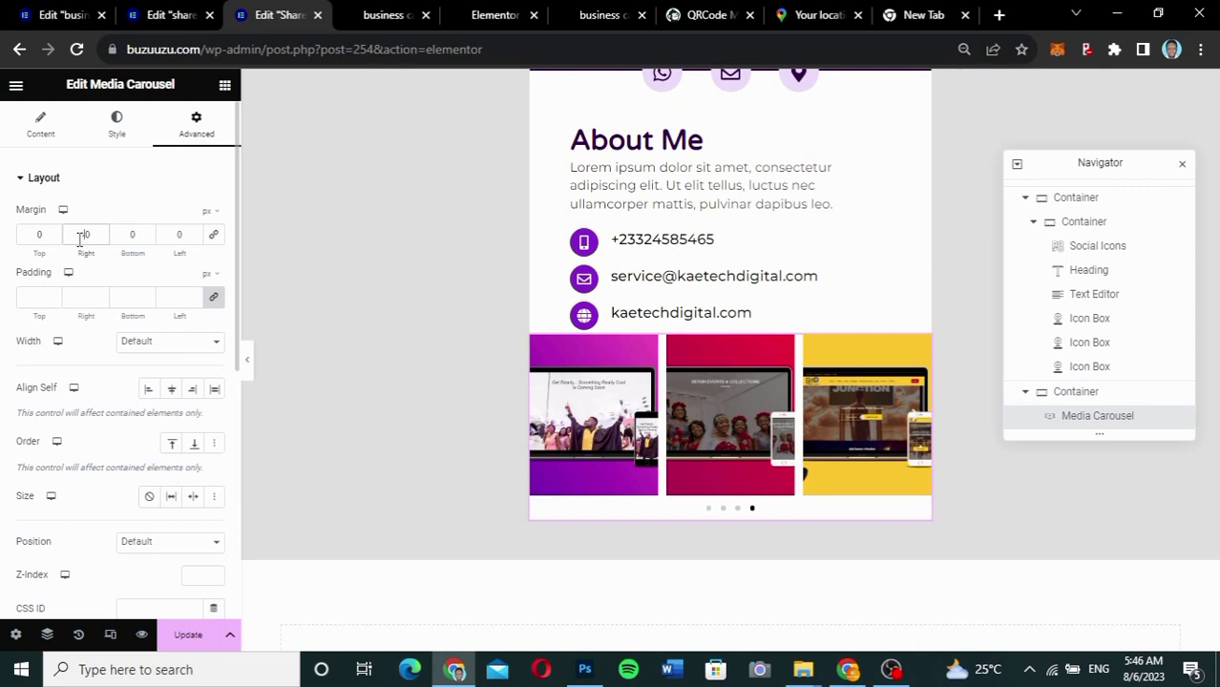
type("-80")
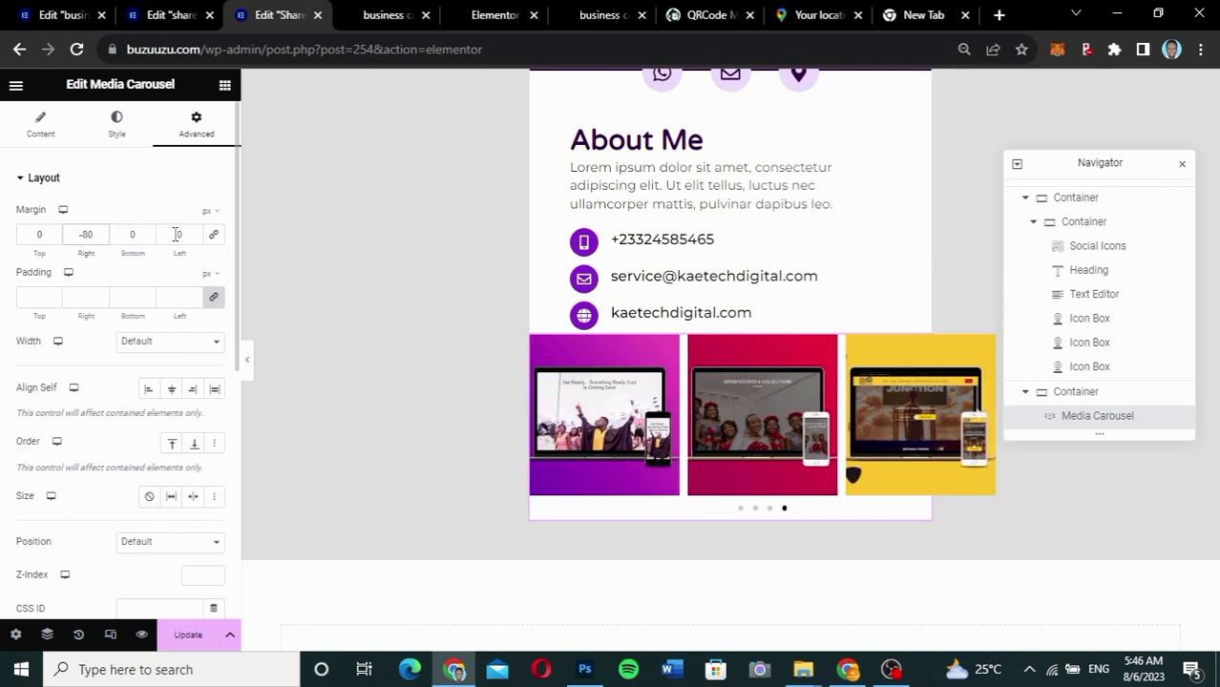
type("-80")
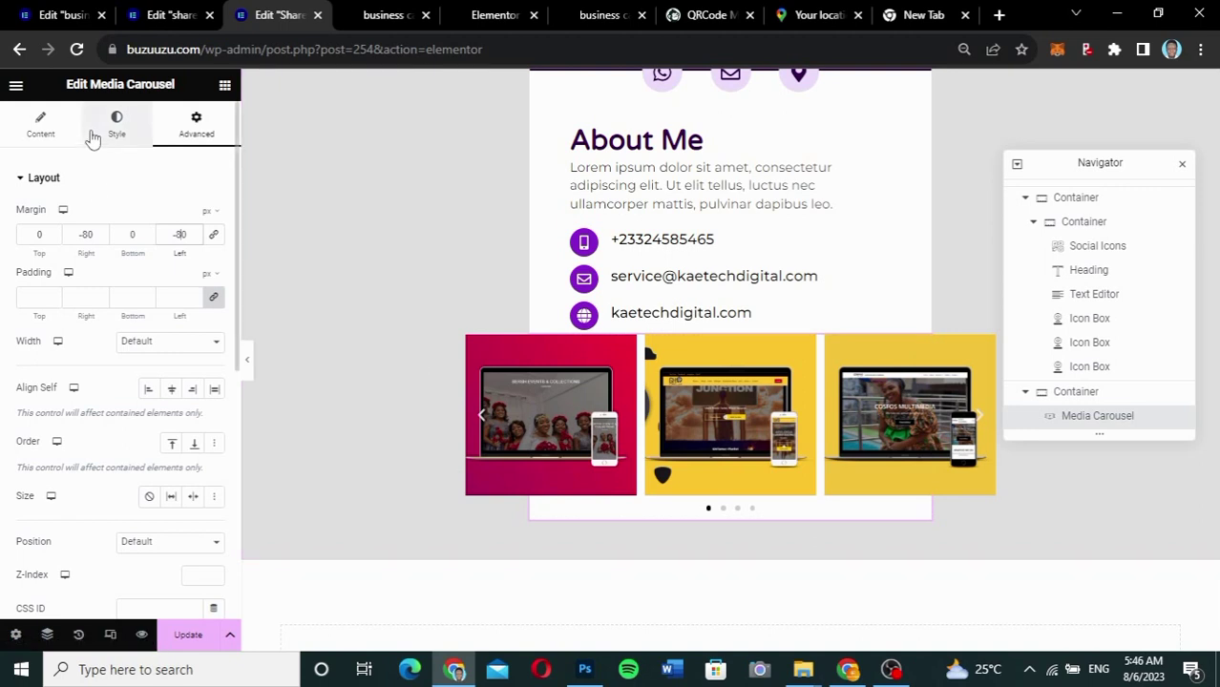
left_click(40, 132)
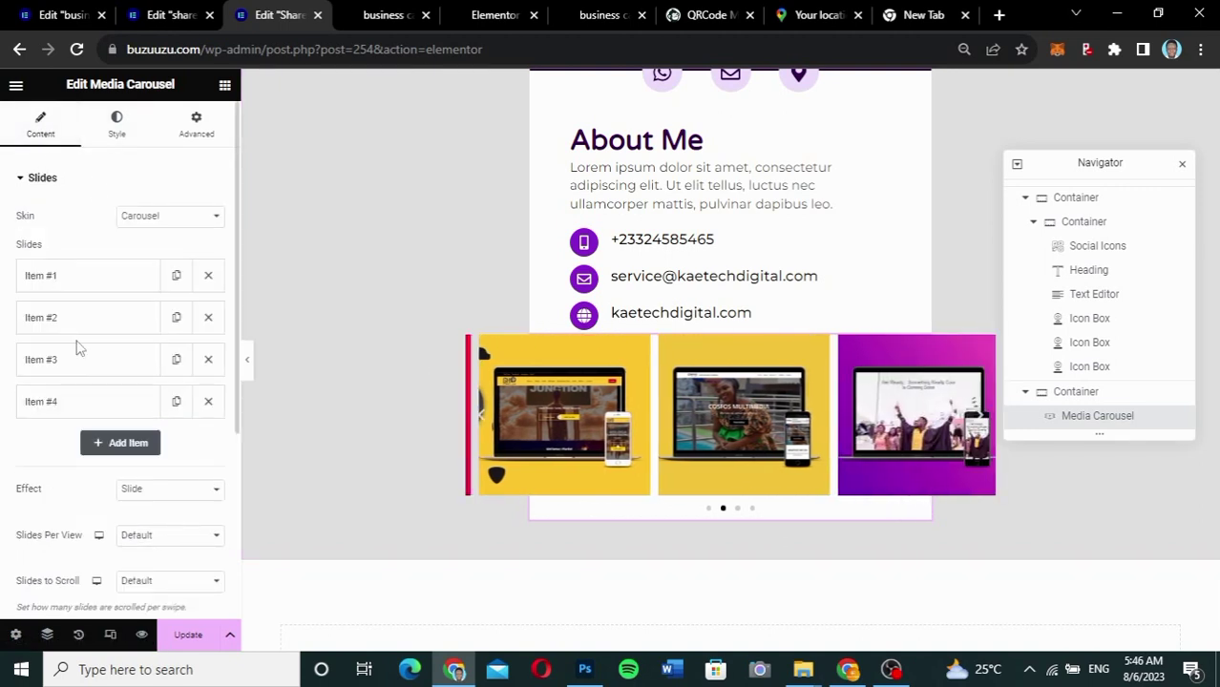
Step: Set the carousel's slide Height to 160 px
scroll(44, 429, "down", 2)
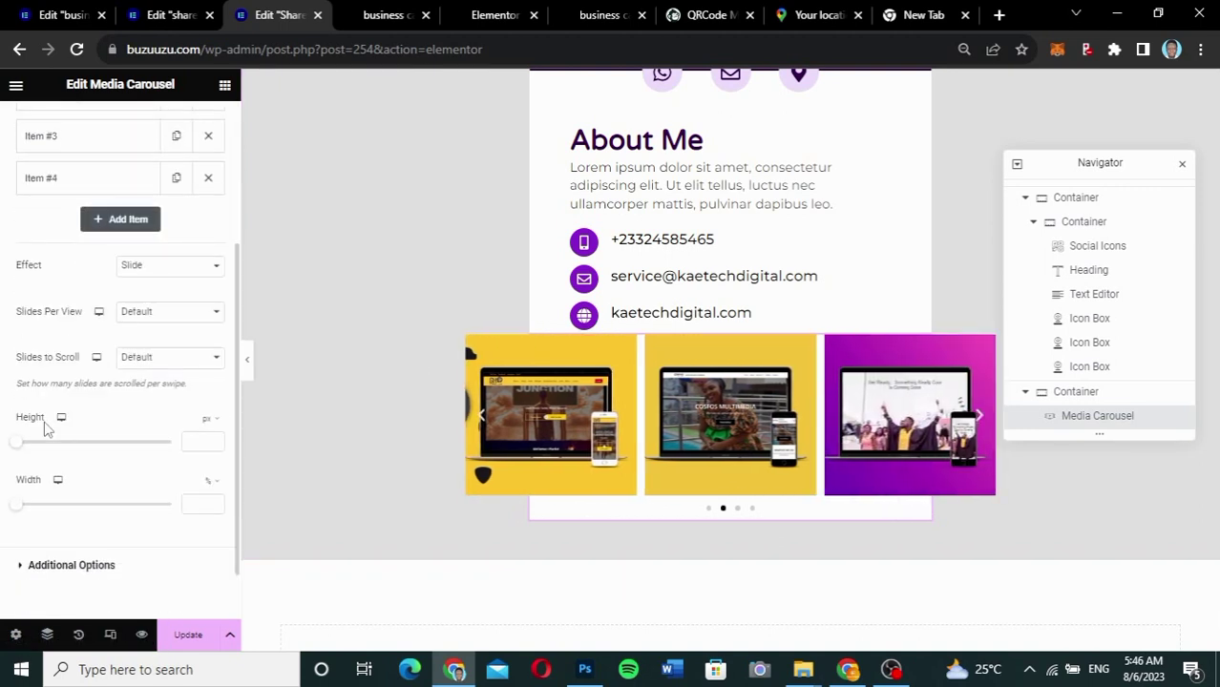
left_click(195, 443)
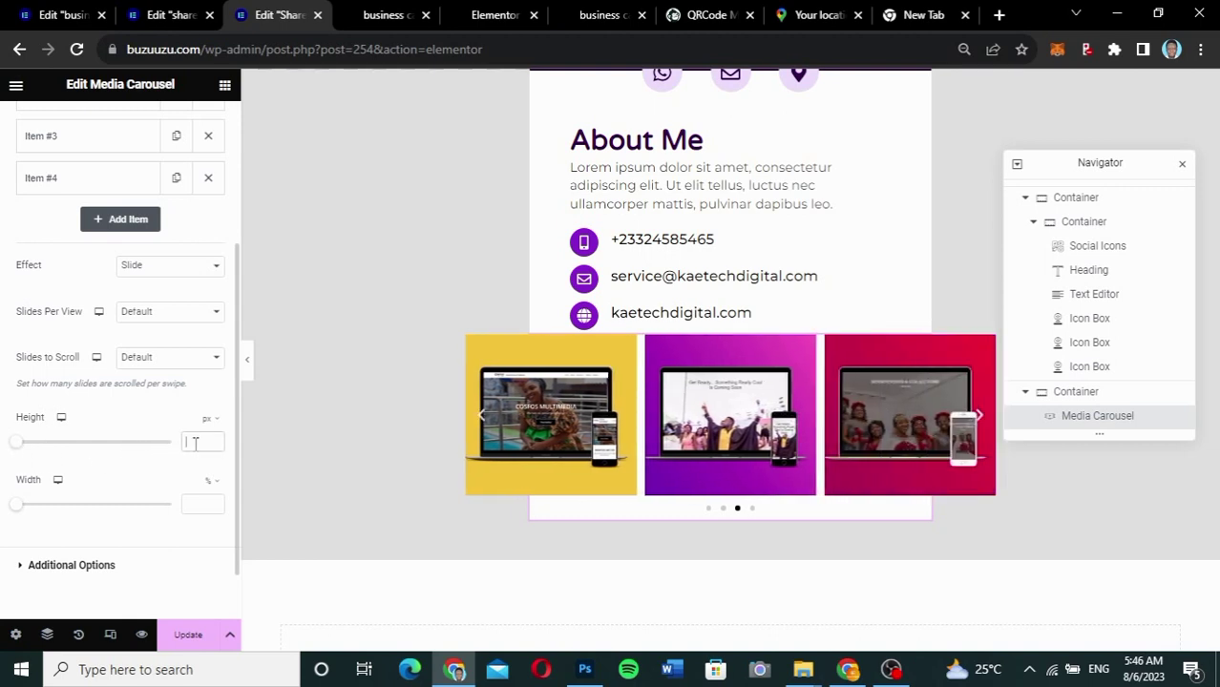
type("25")
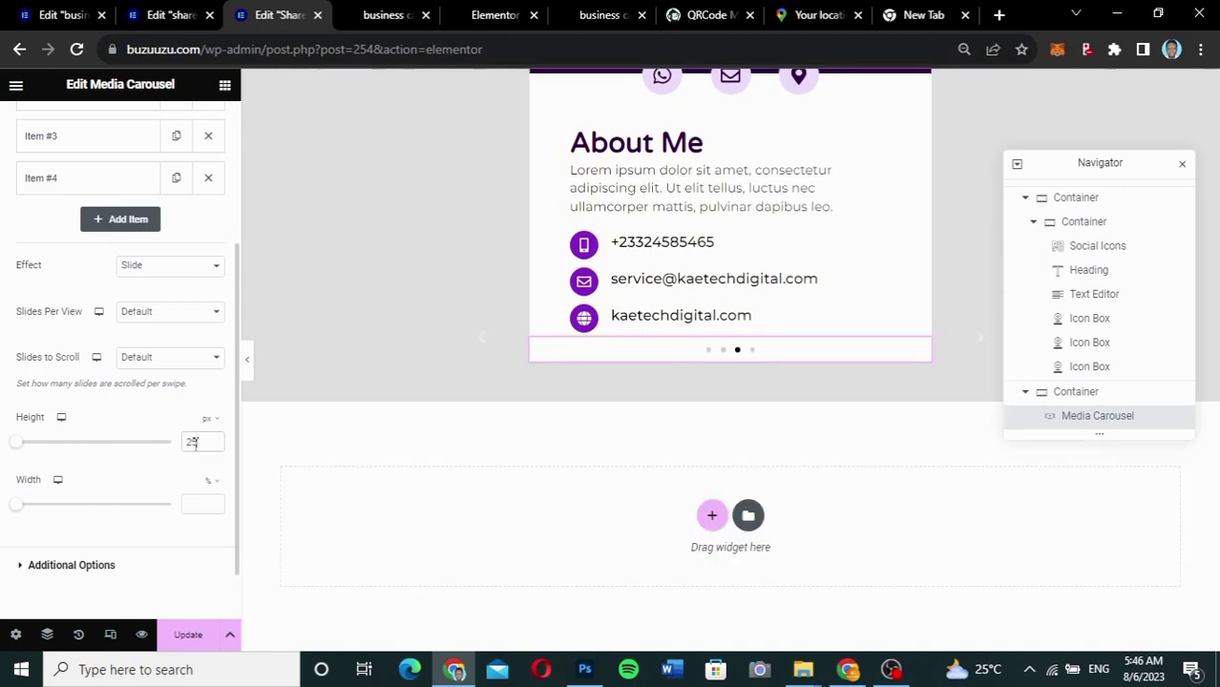
type("0")
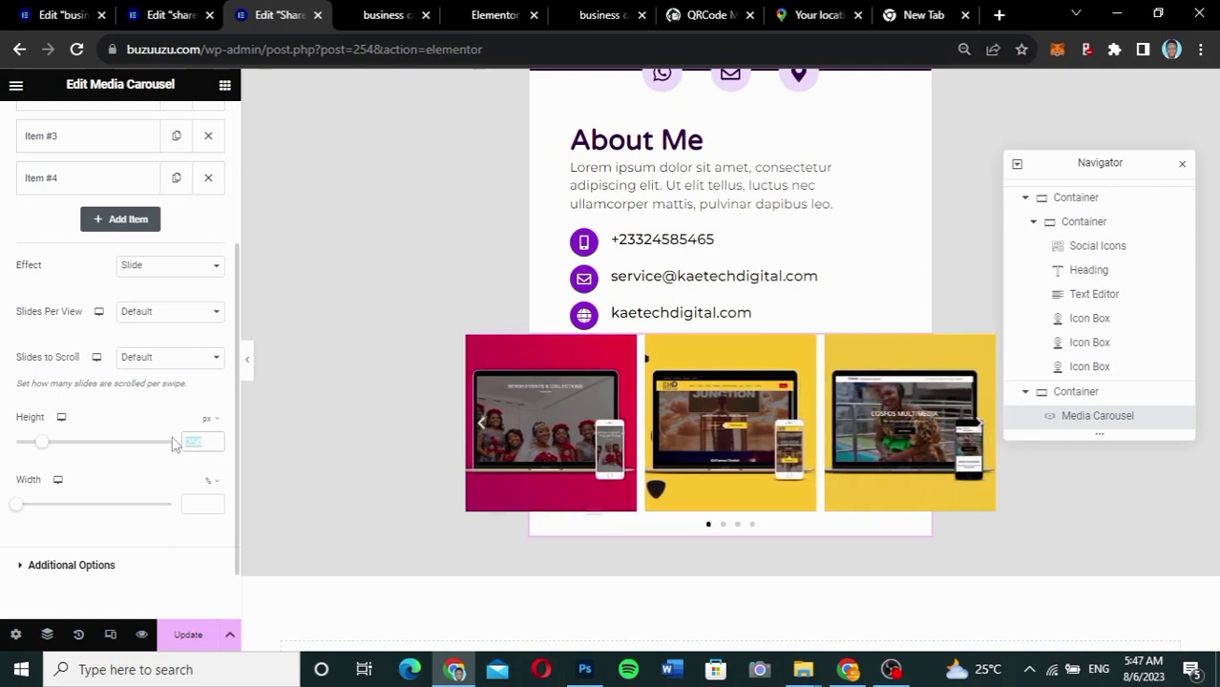
type("160")
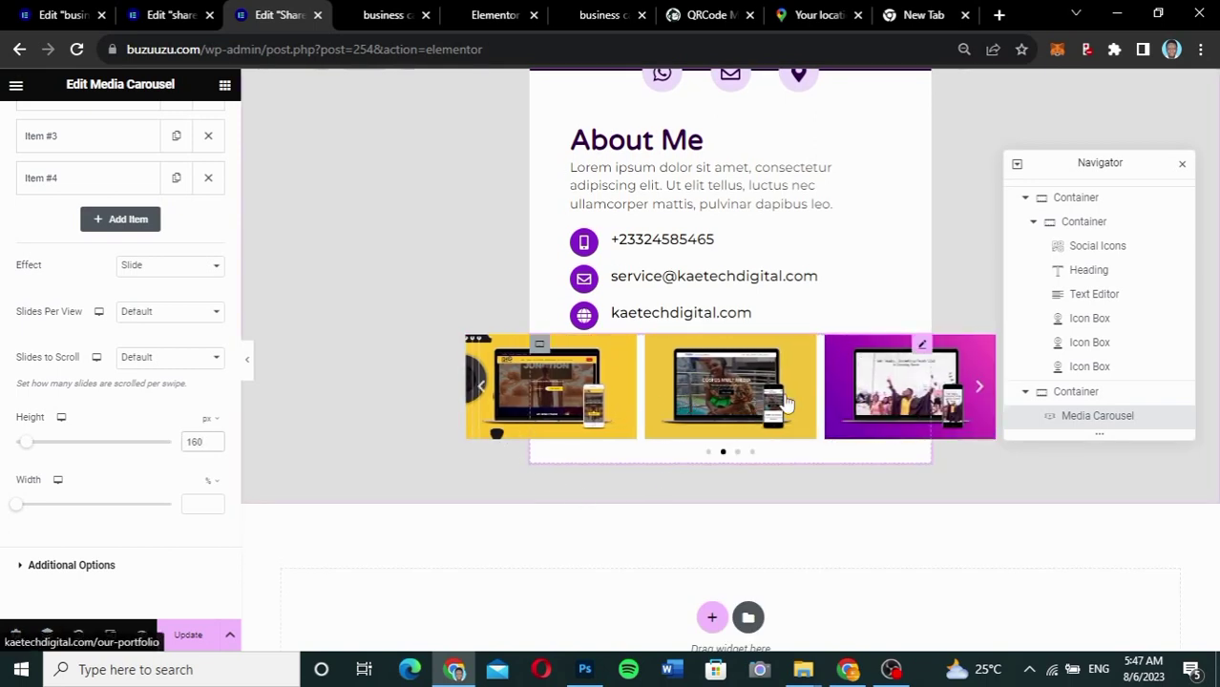
Step: Set the carousel container's top and bottom padding to 20 px each
left_click(541, 345)
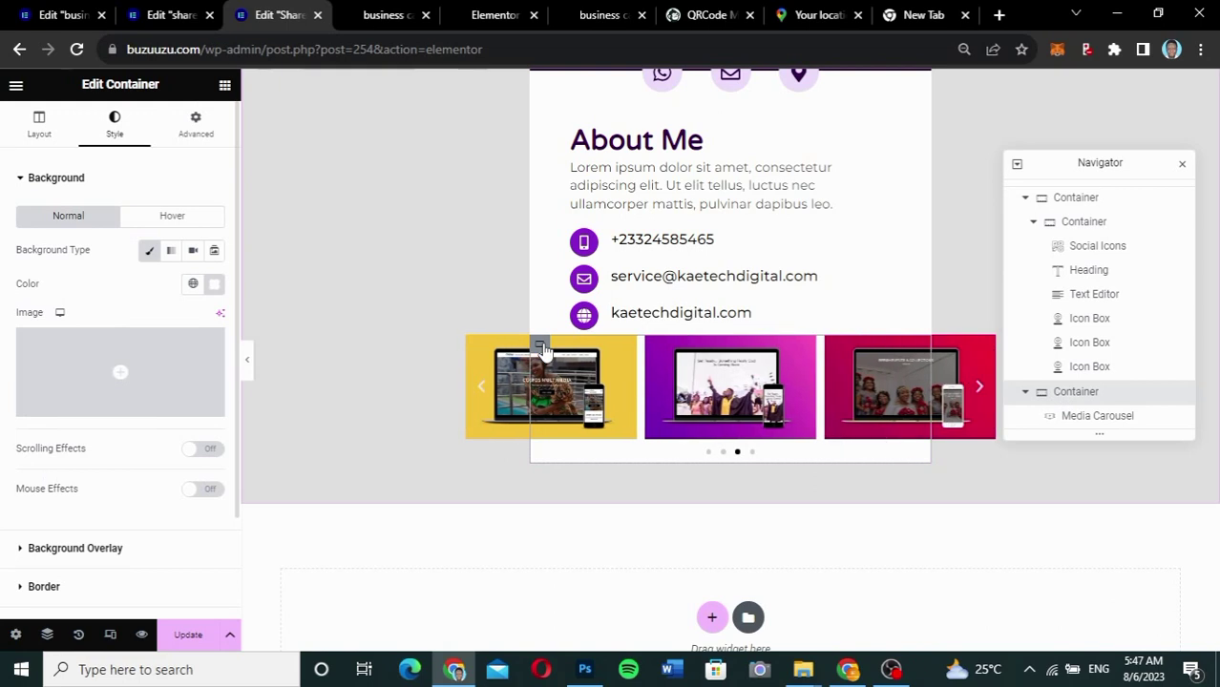
left_click(198, 149)
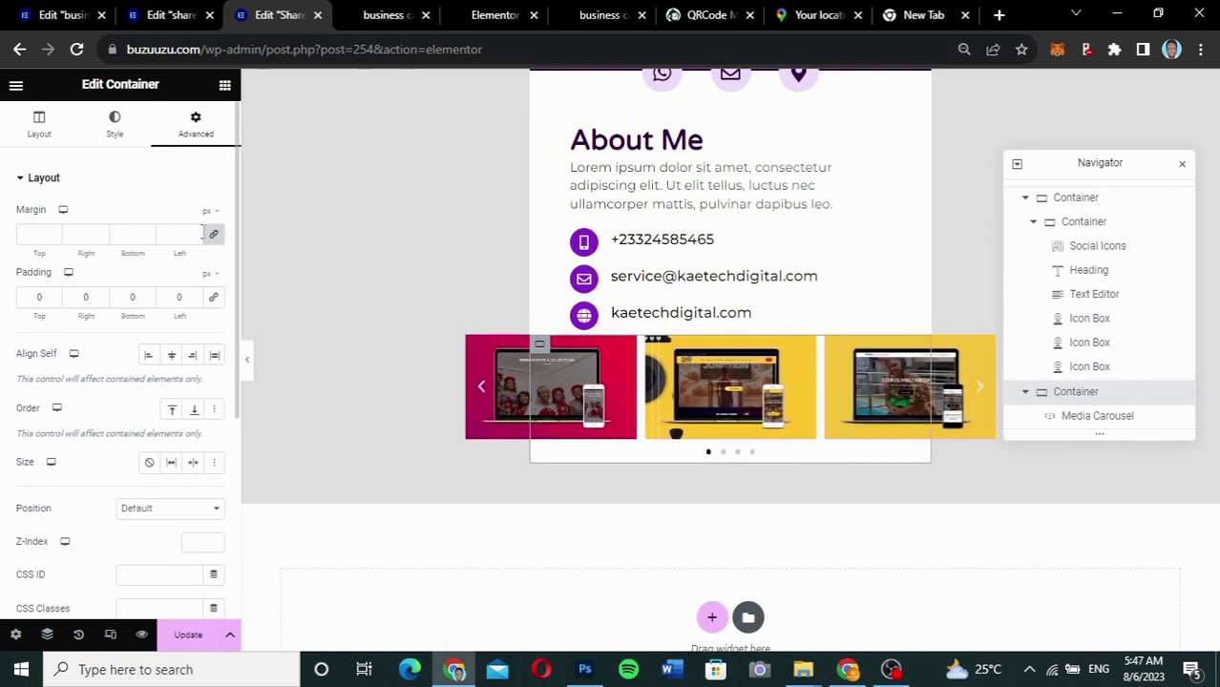
left_click(213, 234)
left_click(26, 236)
type("20")
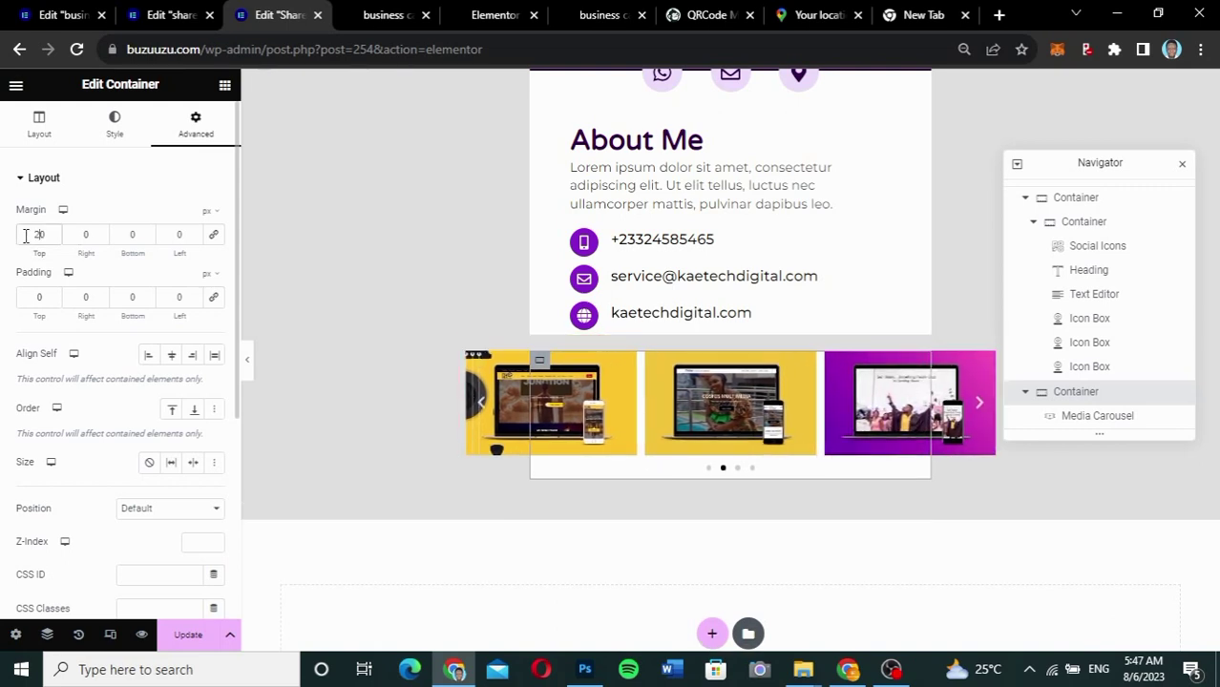
key("BackSpace")
key("BackSpace")
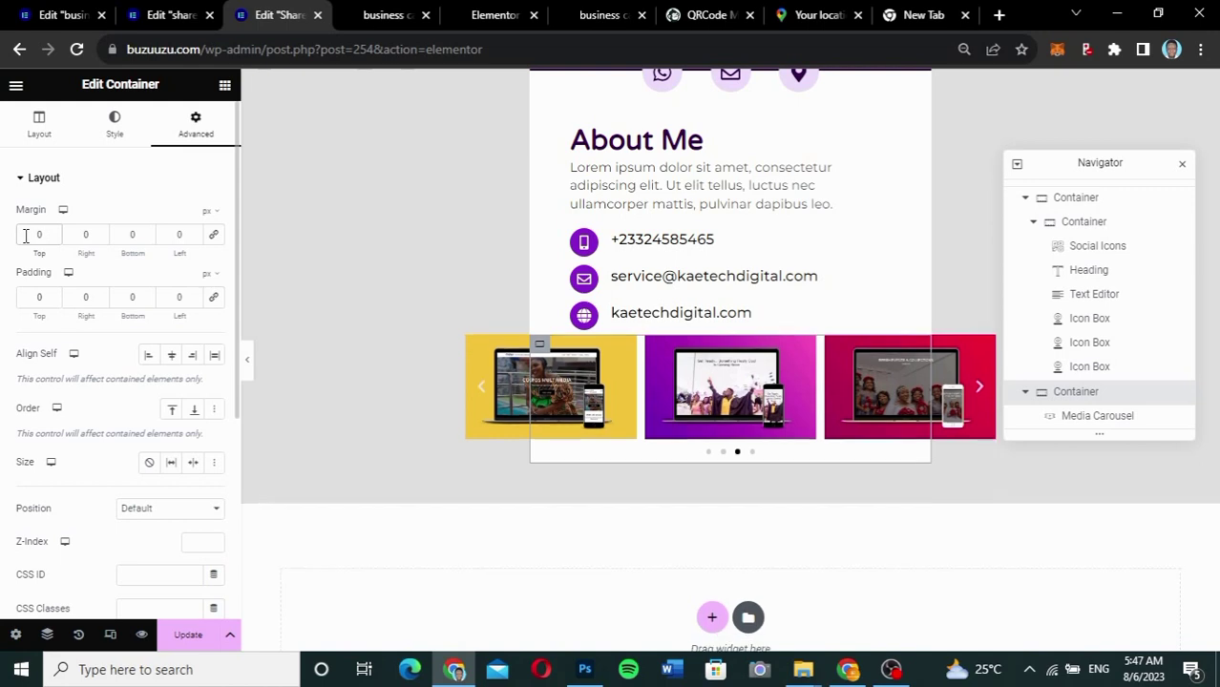
left_click(35, 296)
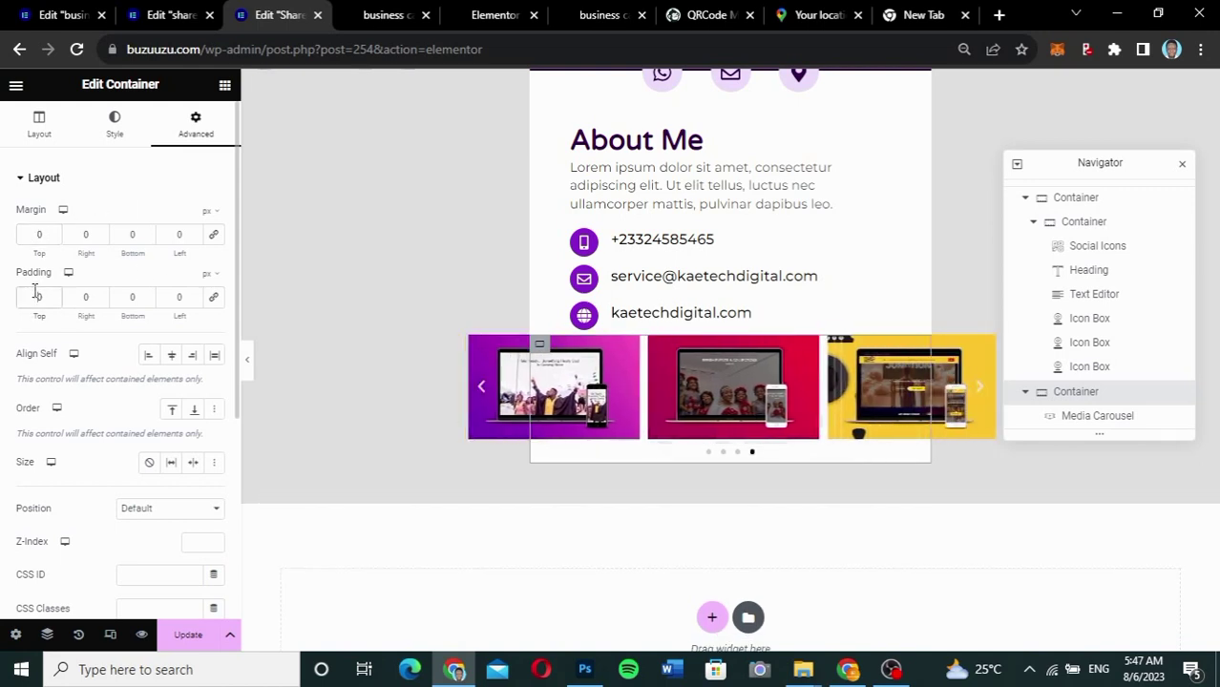
type("20")
left_click(130, 299)
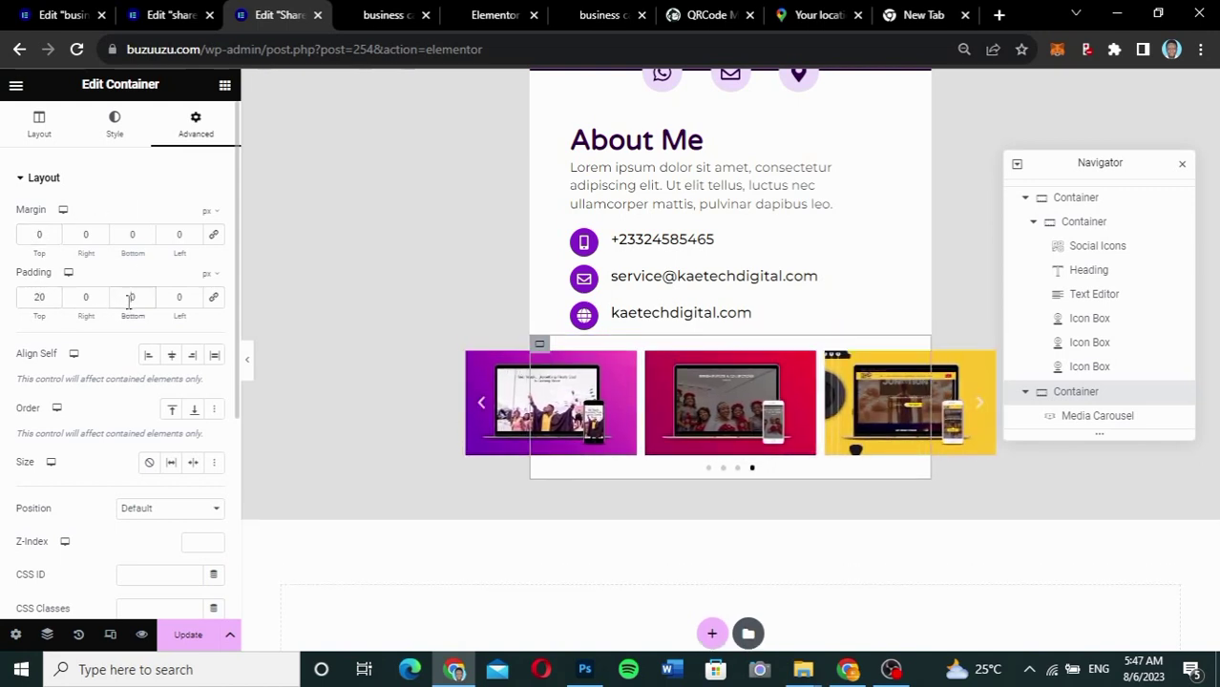
type("20")
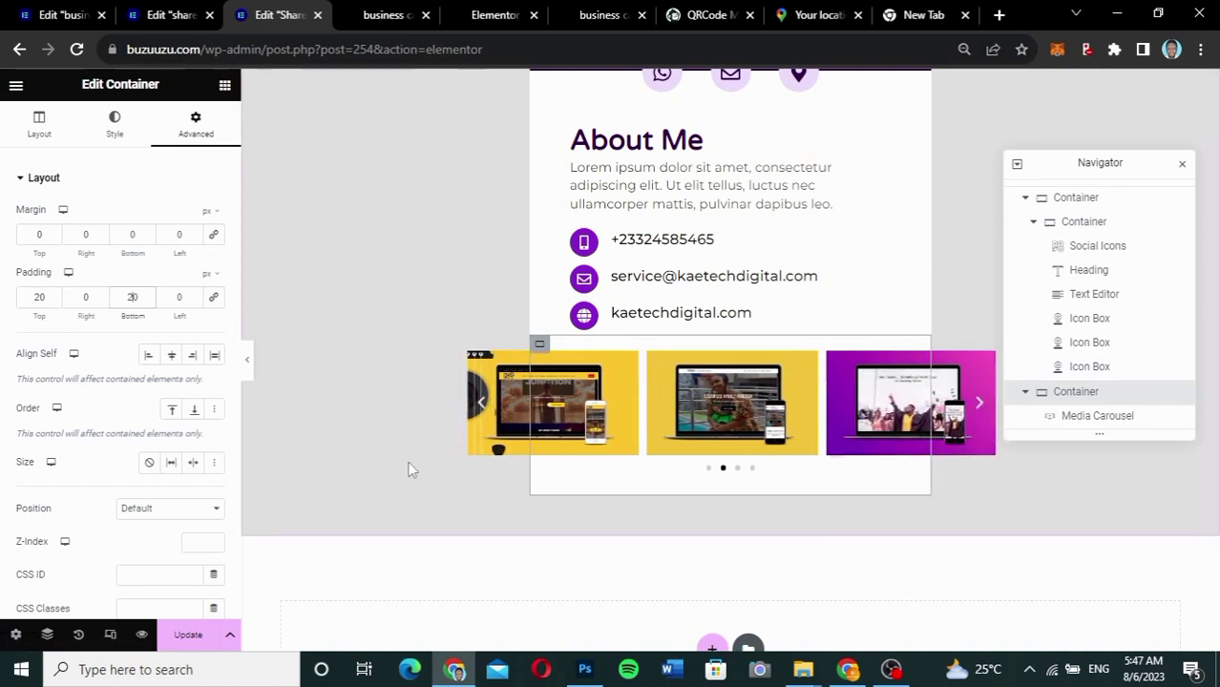
scroll(84, 491, "down", 5)
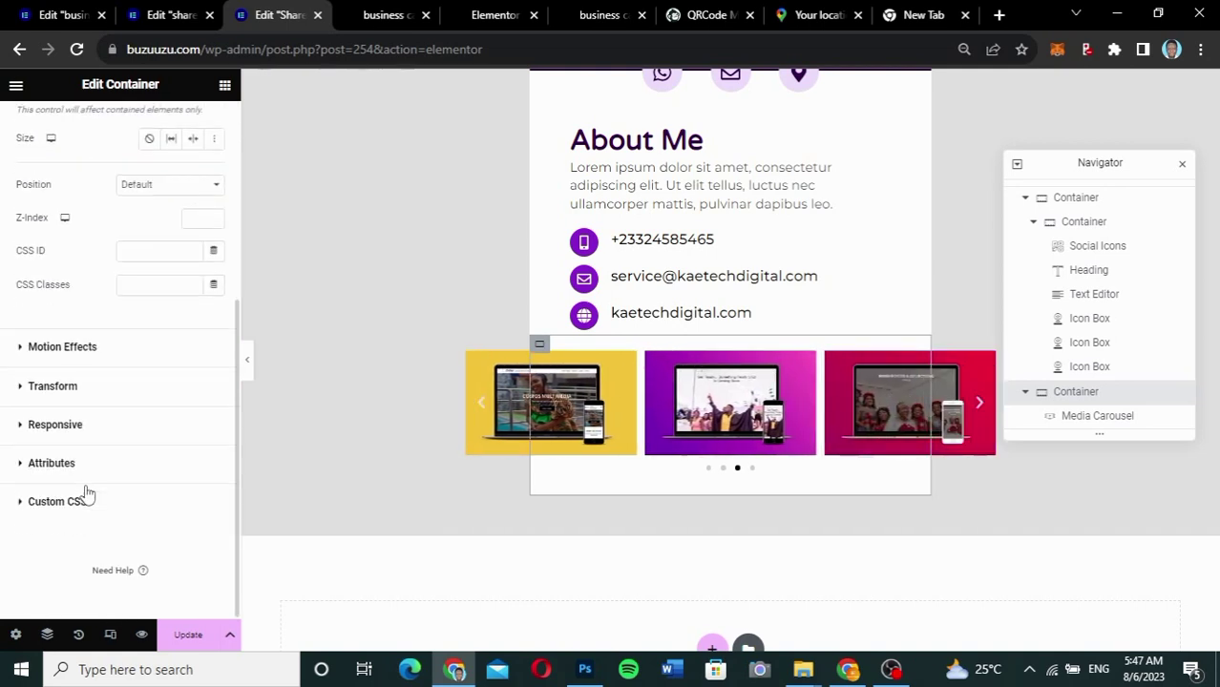
Step: Set the container's Overflow to Hidden under Layout's Additional Options
scroll(85, 494, "up", 5)
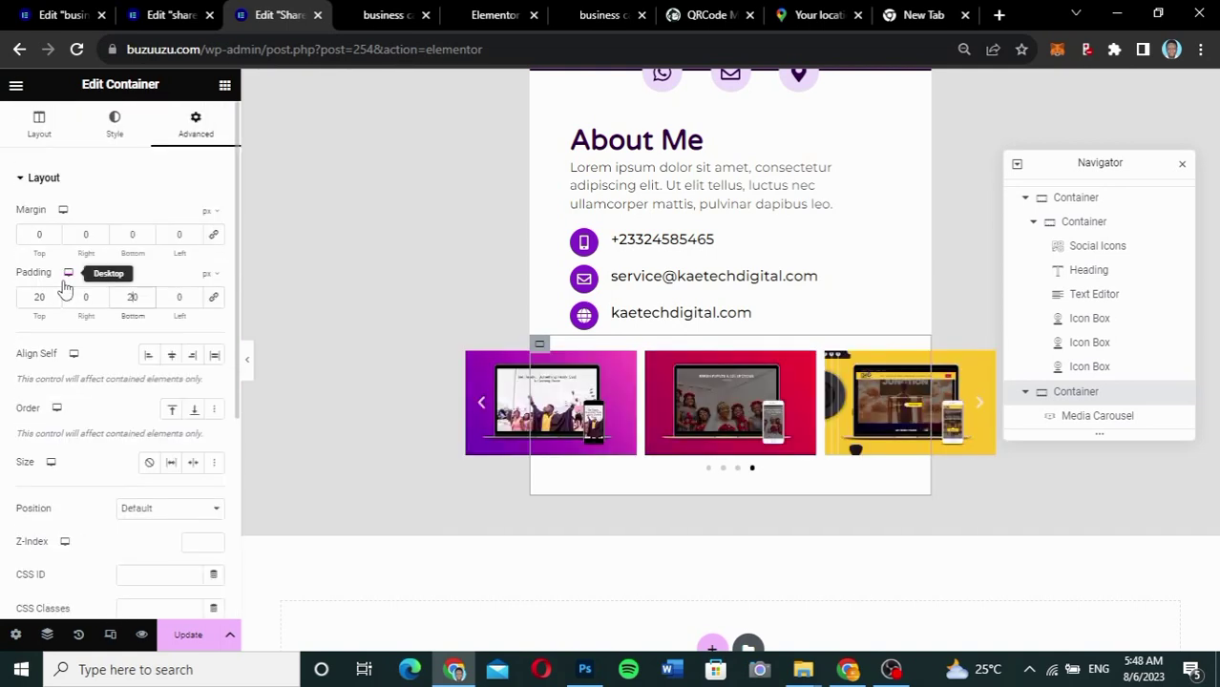
left_click(32, 122)
scroll(56, 462, "down", 3)
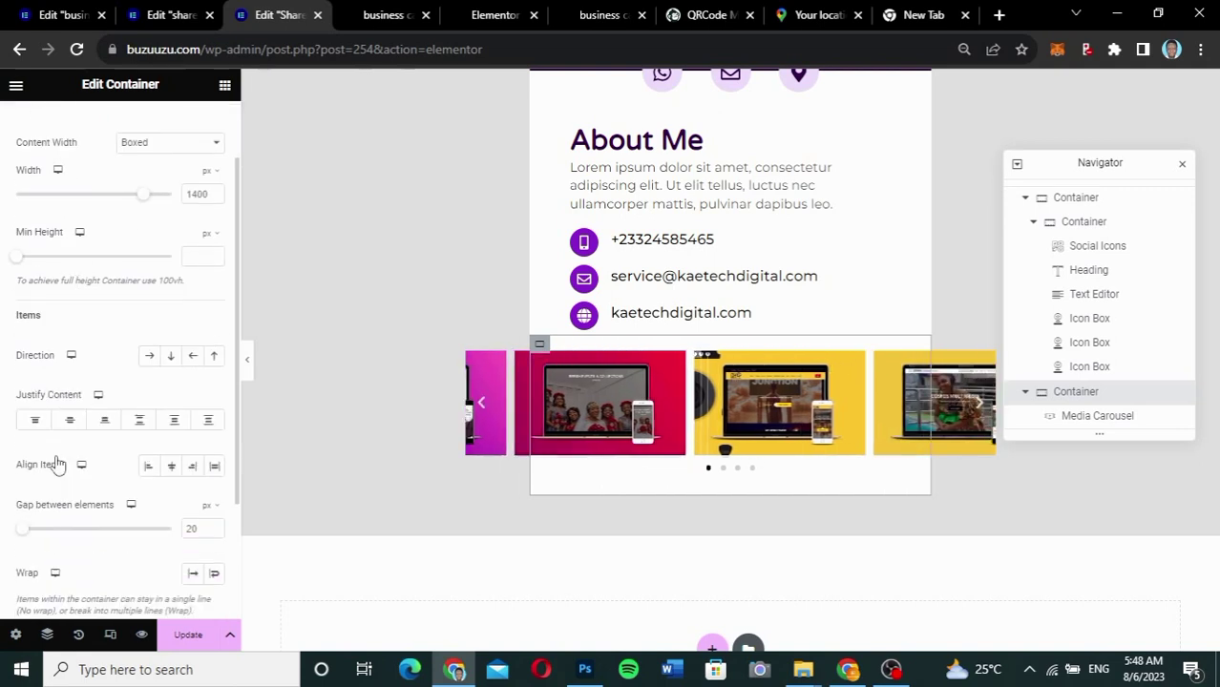
scroll(57, 458, "down", 1)
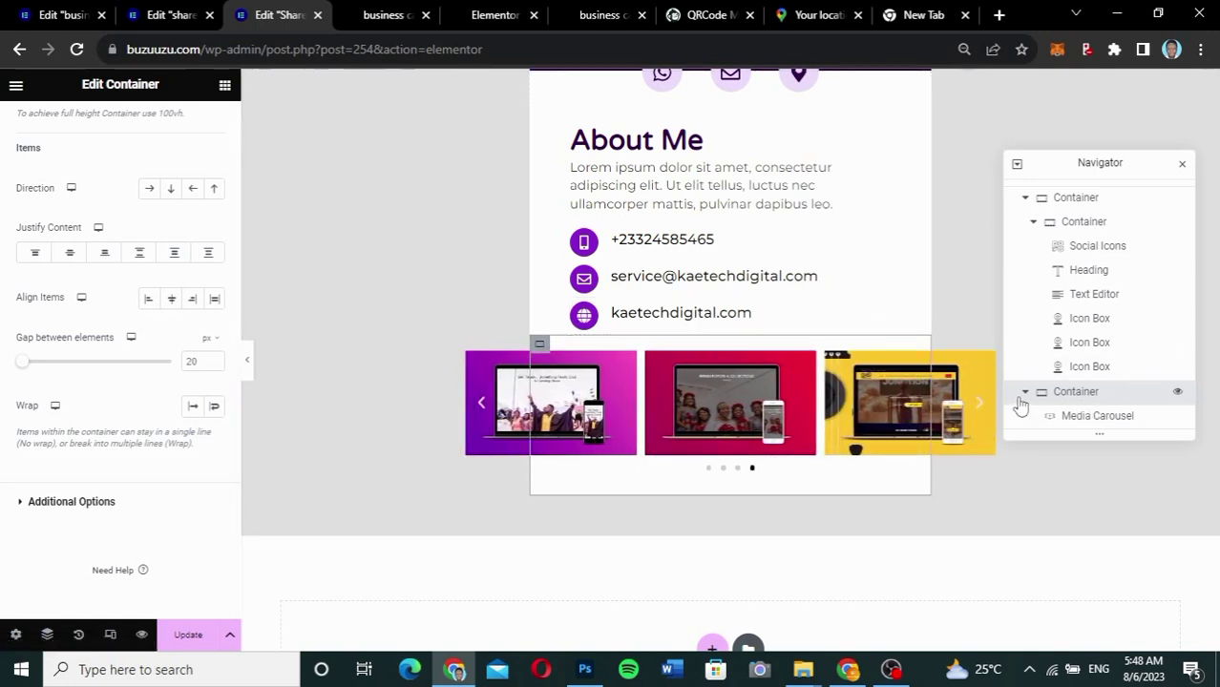
scroll(122, 395, "up", 3)
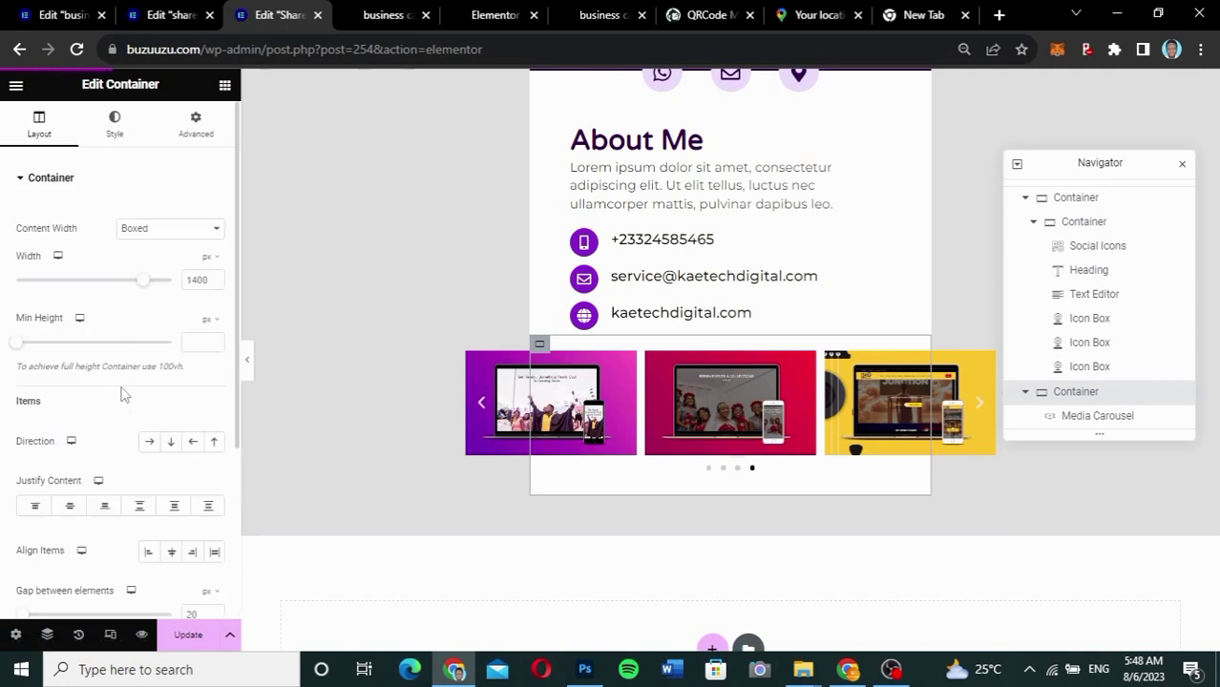
scroll(95, 482, "down", 3)
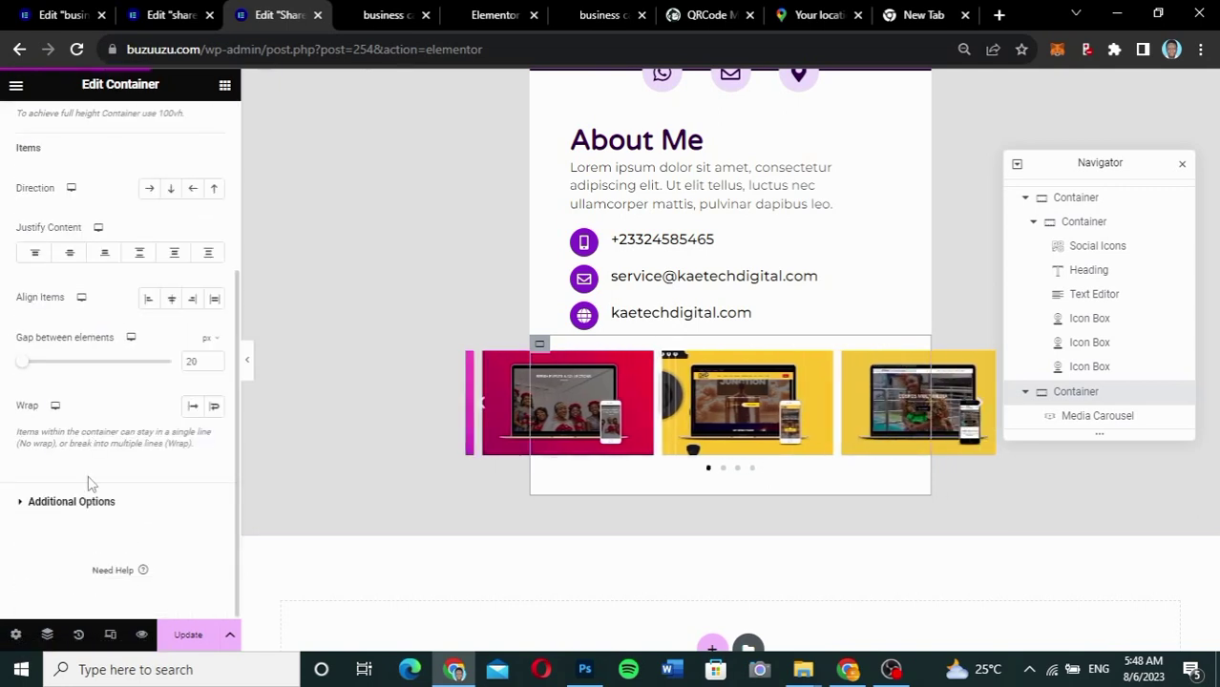
left_click(70, 503)
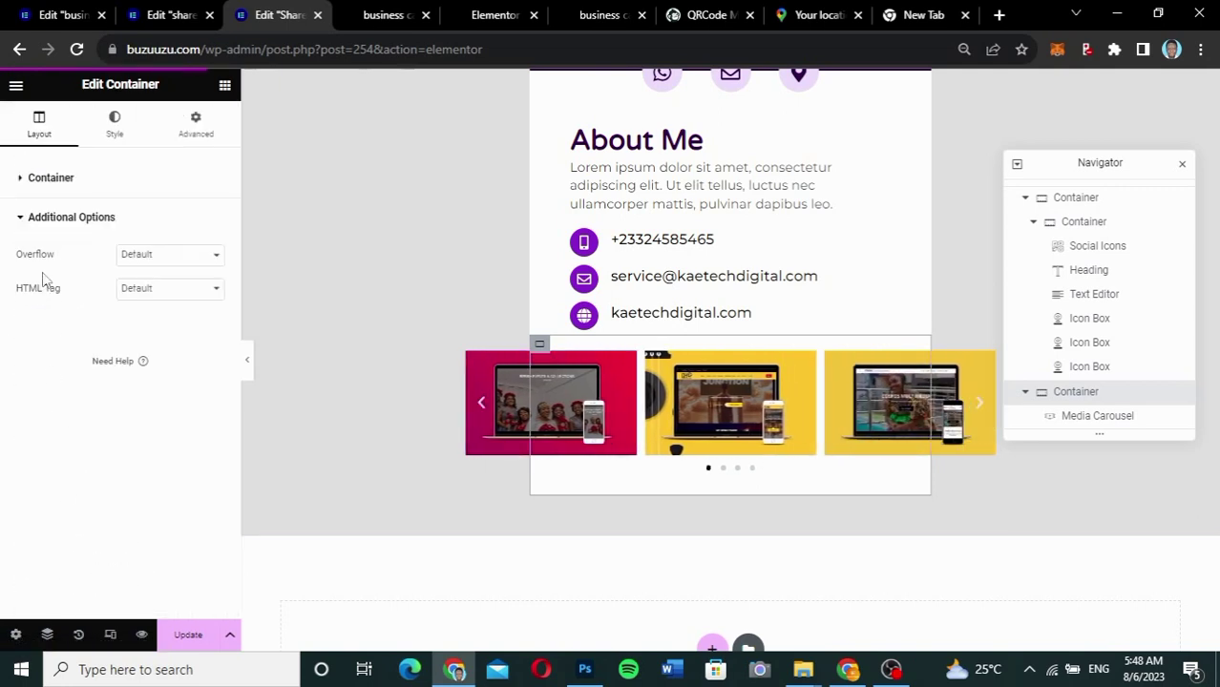
left_click(167, 256)
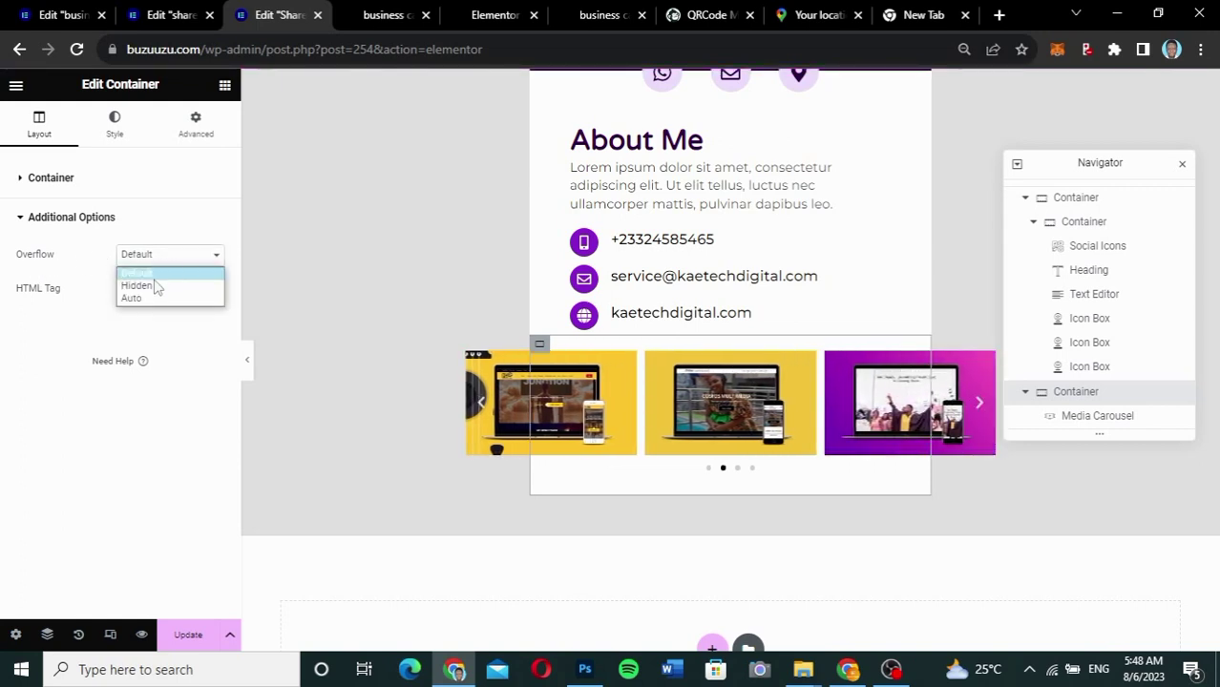
left_click(155, 286)
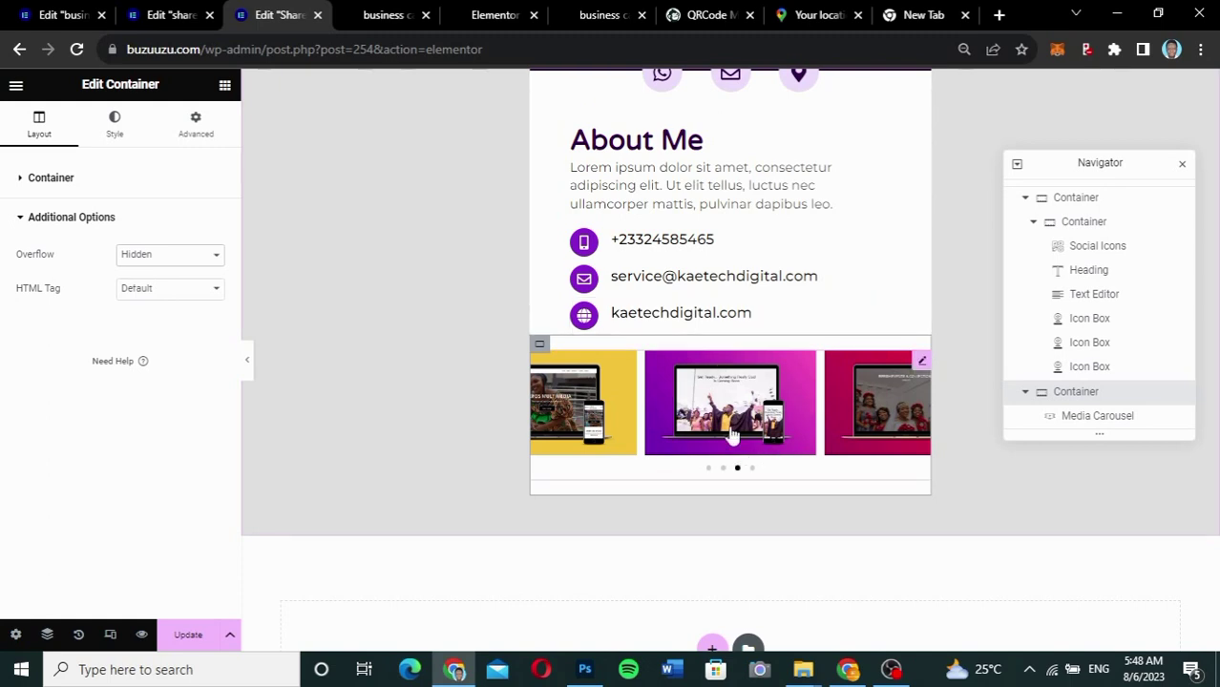
scroll(745, 399, "up", 2)
scroll(743, 400, "down", 3)
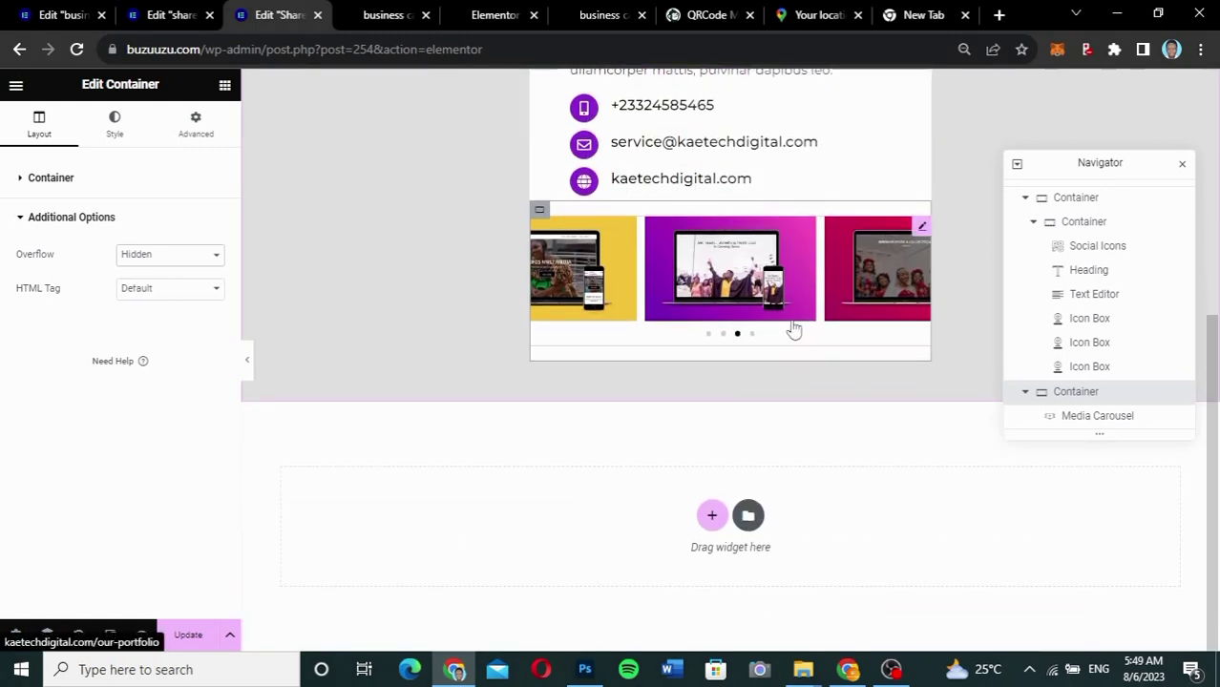
Step: After checking the live business card, drag a new Container in below the carousel
left_click(385, 15)
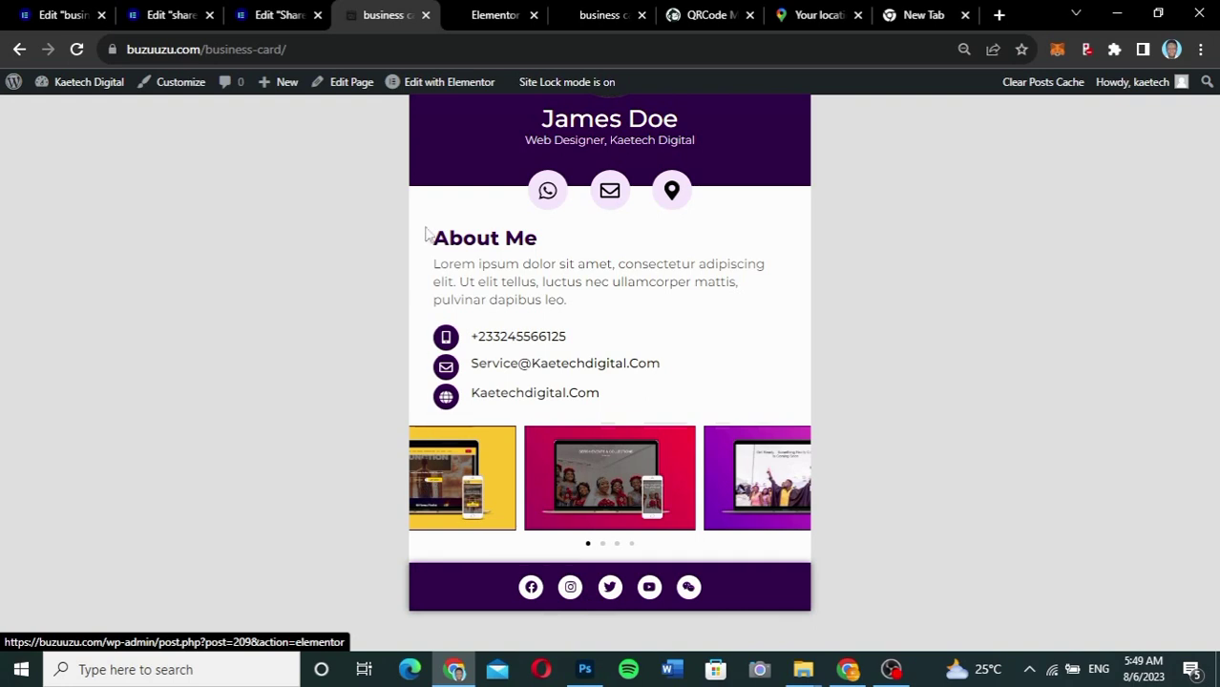
left_click(264, 17)
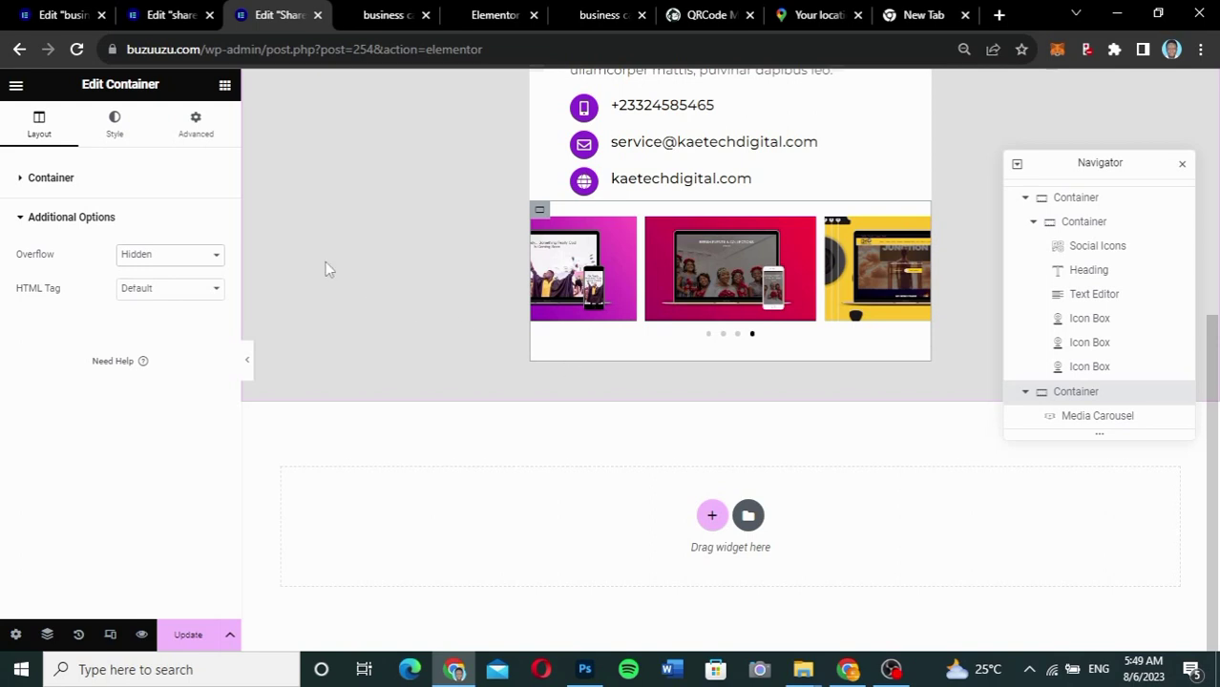
left_click(225, 88)
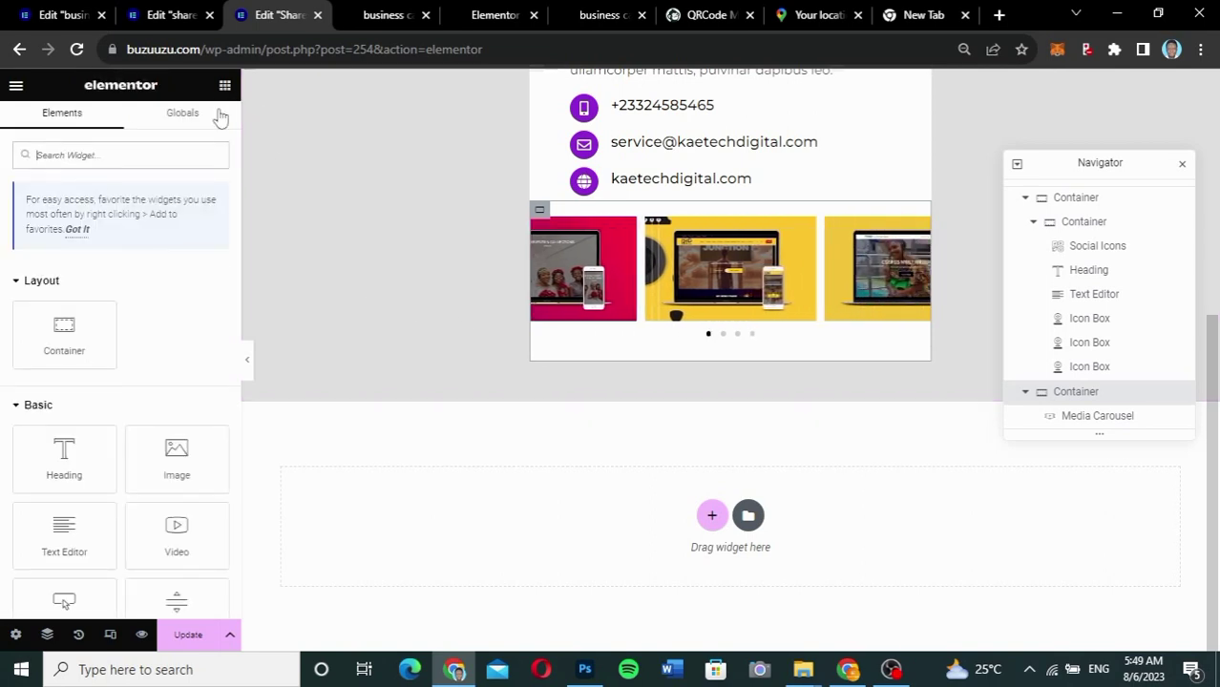
left_click_drag(59, 334, 642, 350)
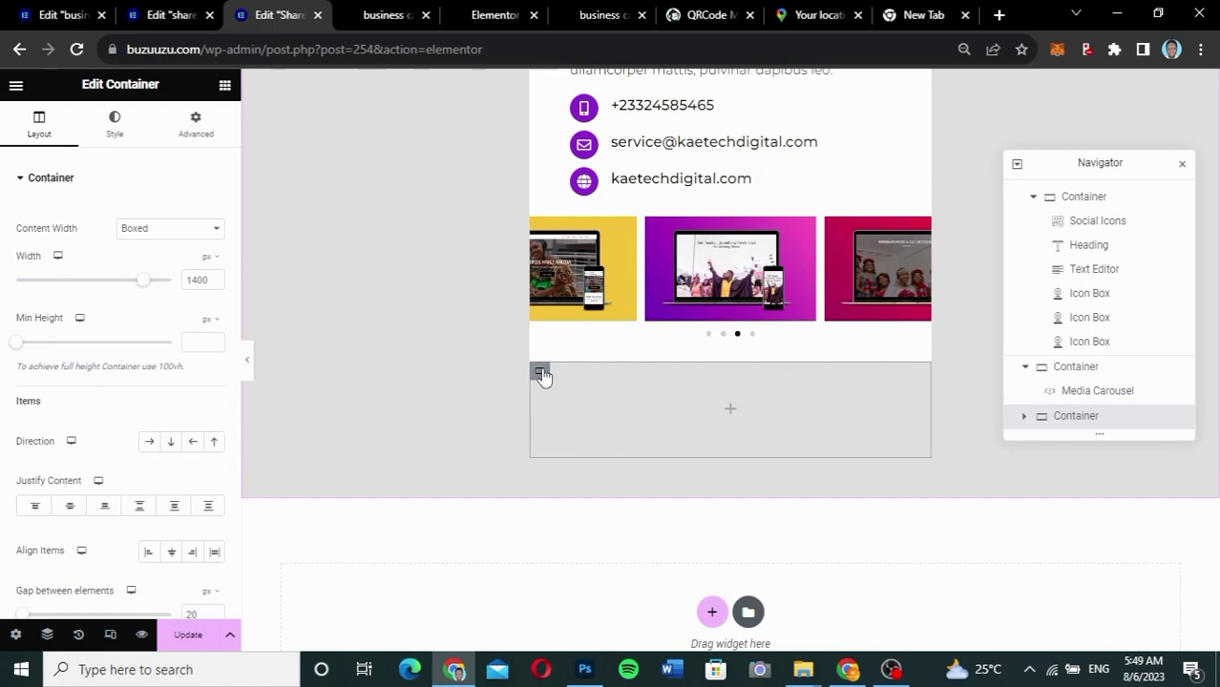
Step: Give the new container a classic background colour of dark purple #32004d
left_click(115, 134)
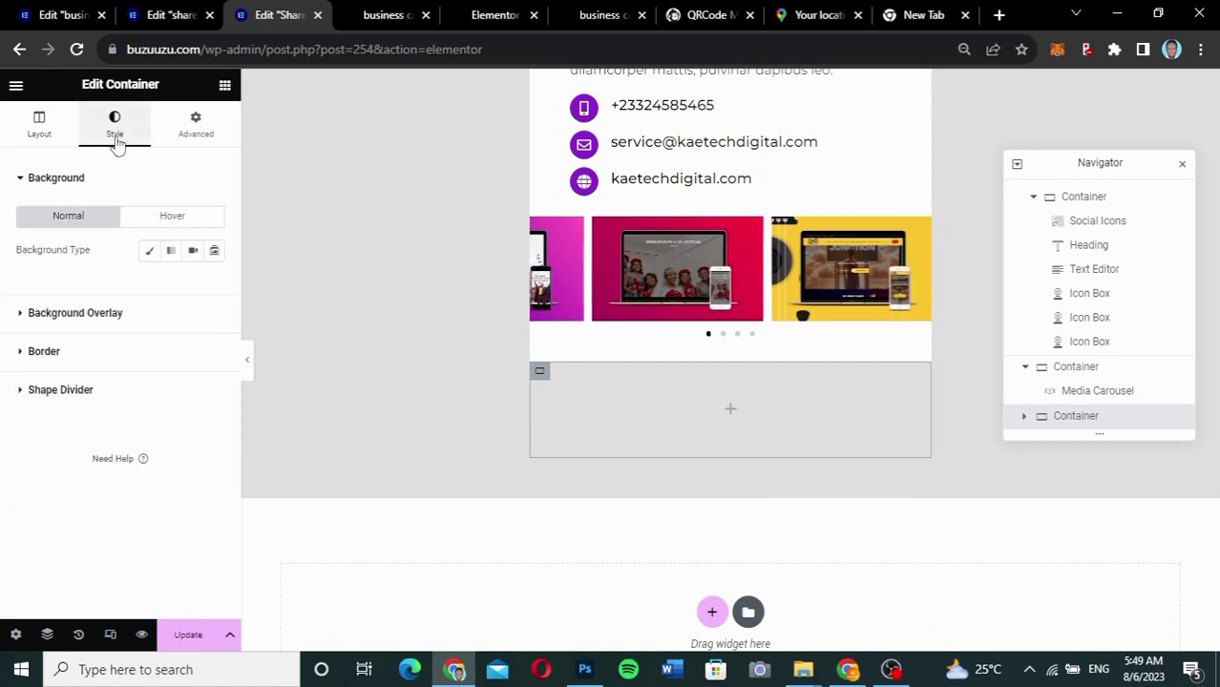
left_click(149, 251)
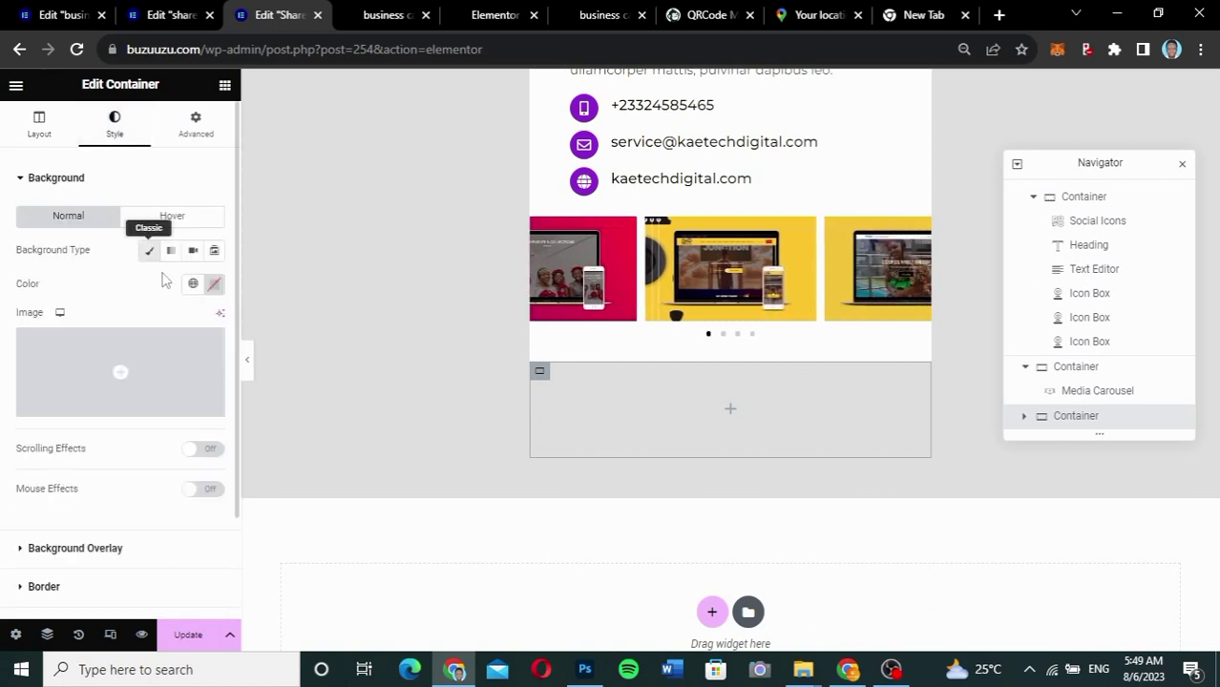
left_click(214, 283)
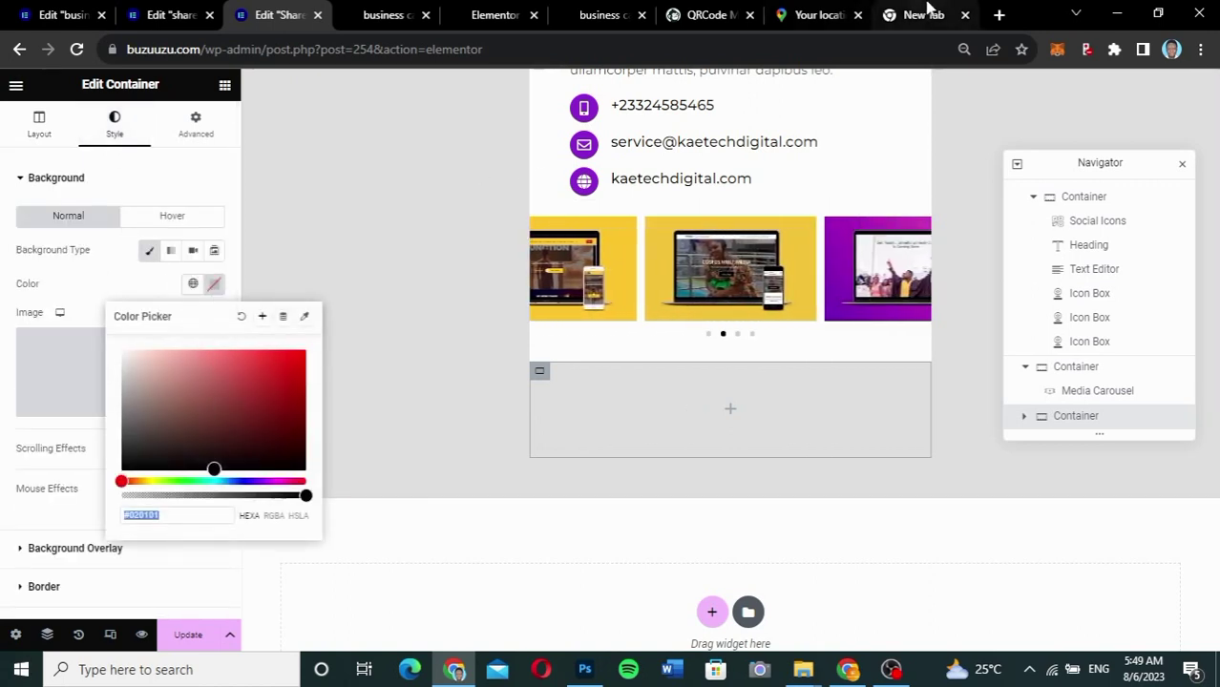
scroll(735, 191, "up", 4)
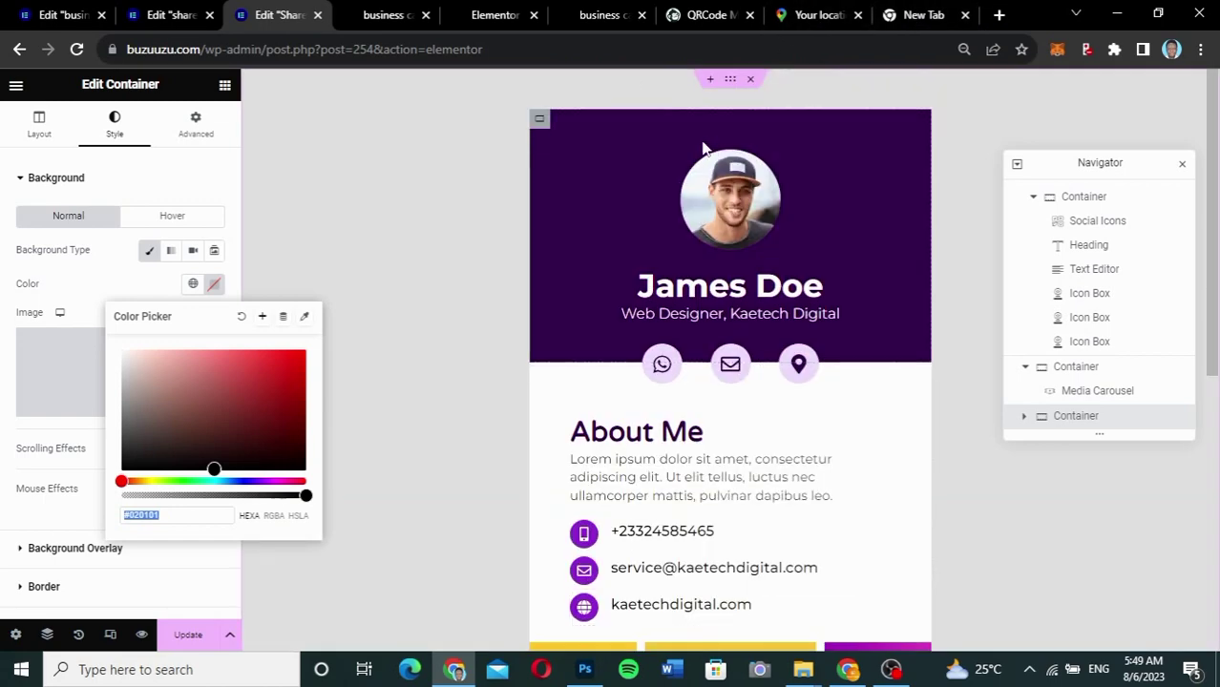
left_click(907, 21)
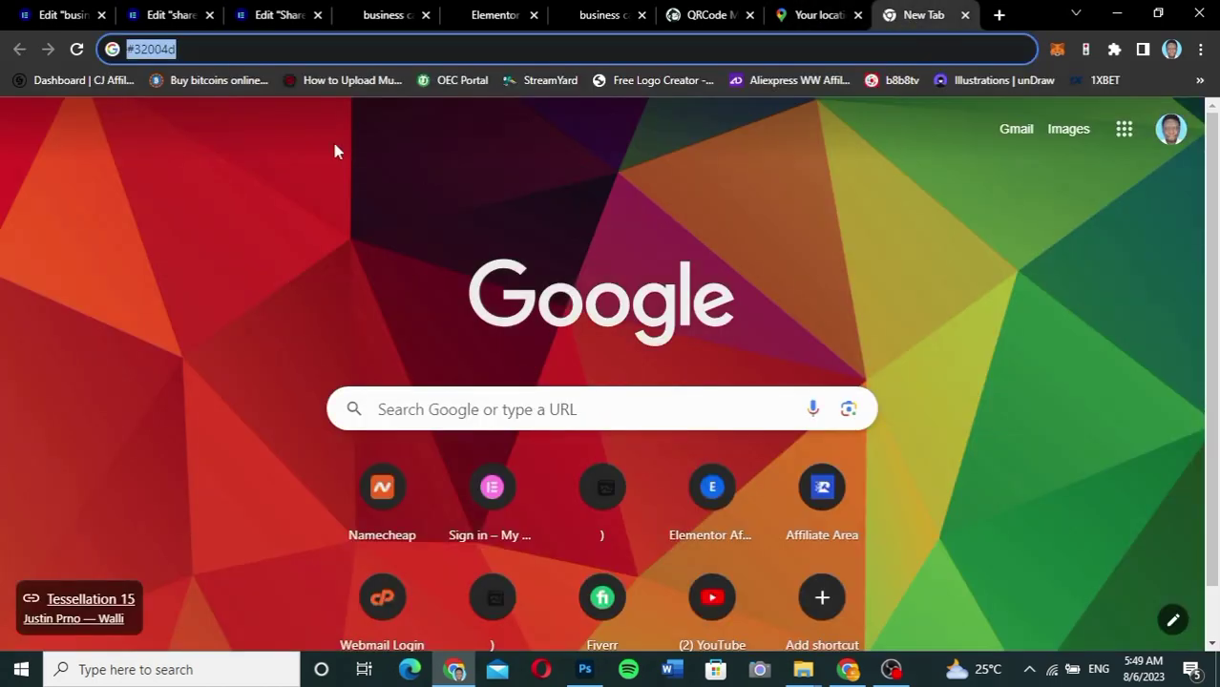
left_click(259, 14)
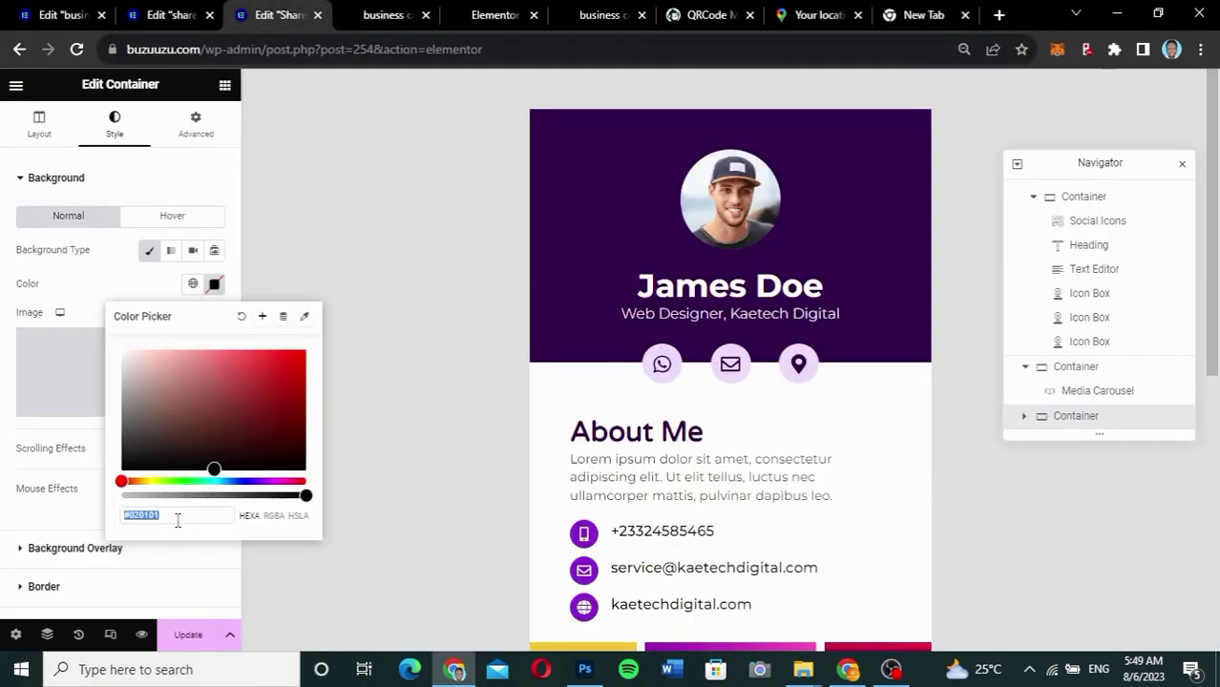
type("#32004d")
scroll(556, 516, "down", 4)
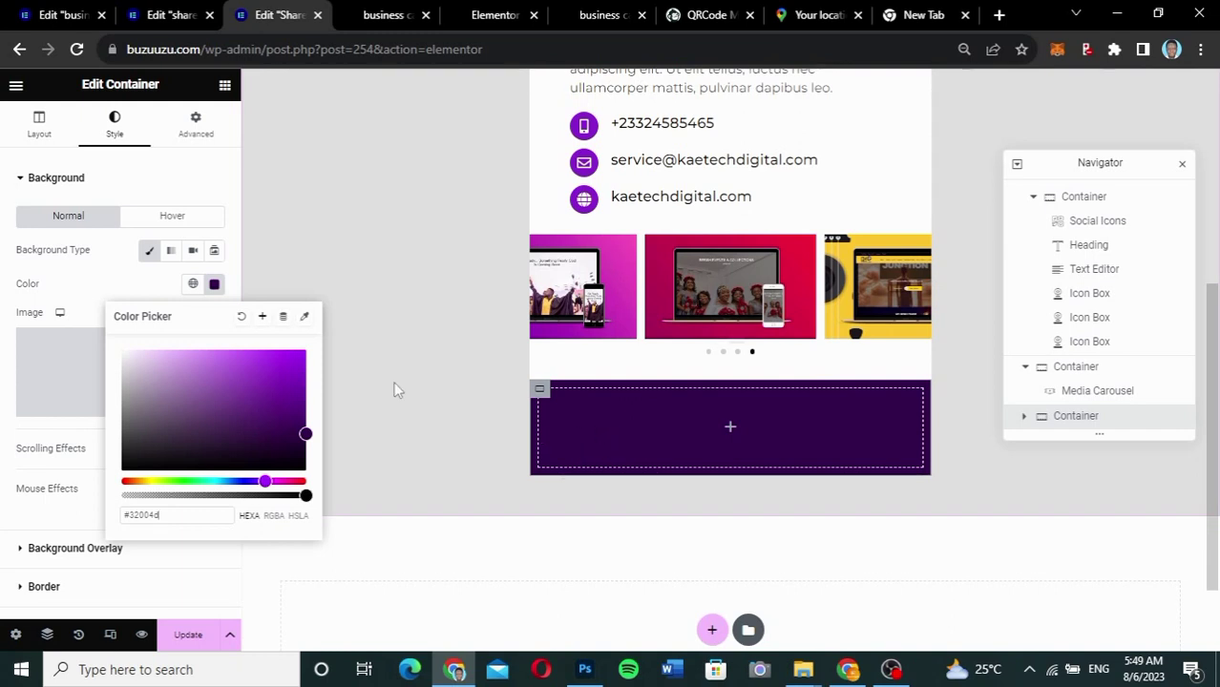
left_click(87, 296)
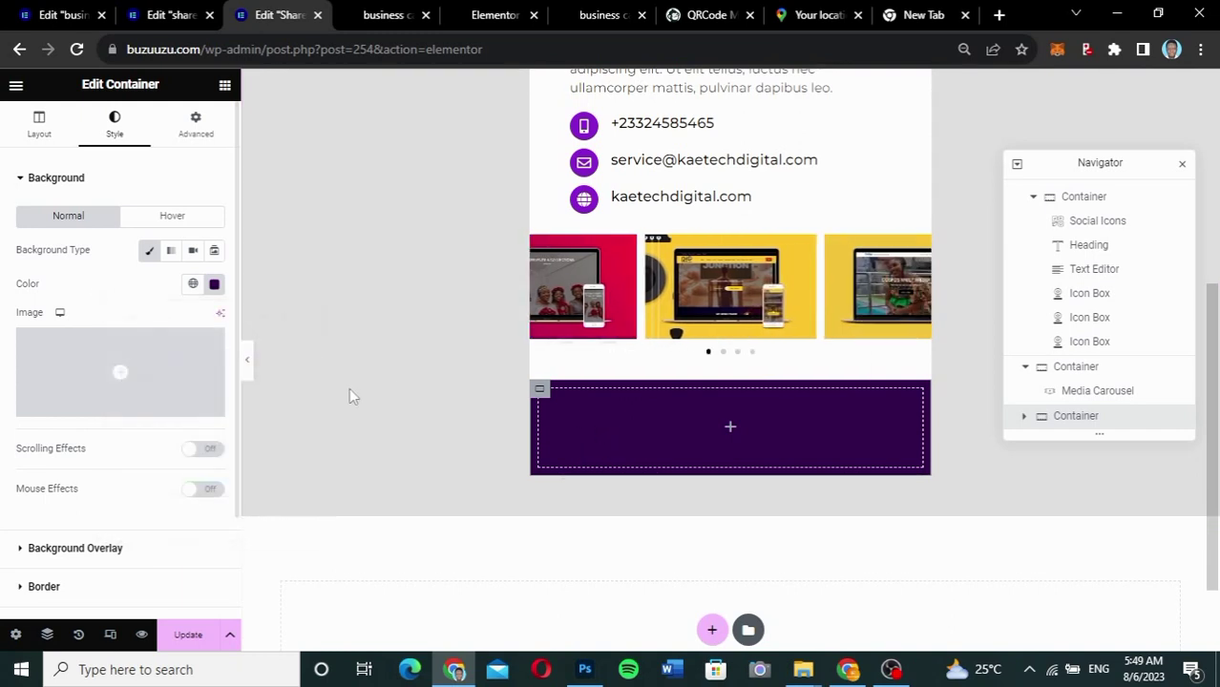
left_click(731, 429)
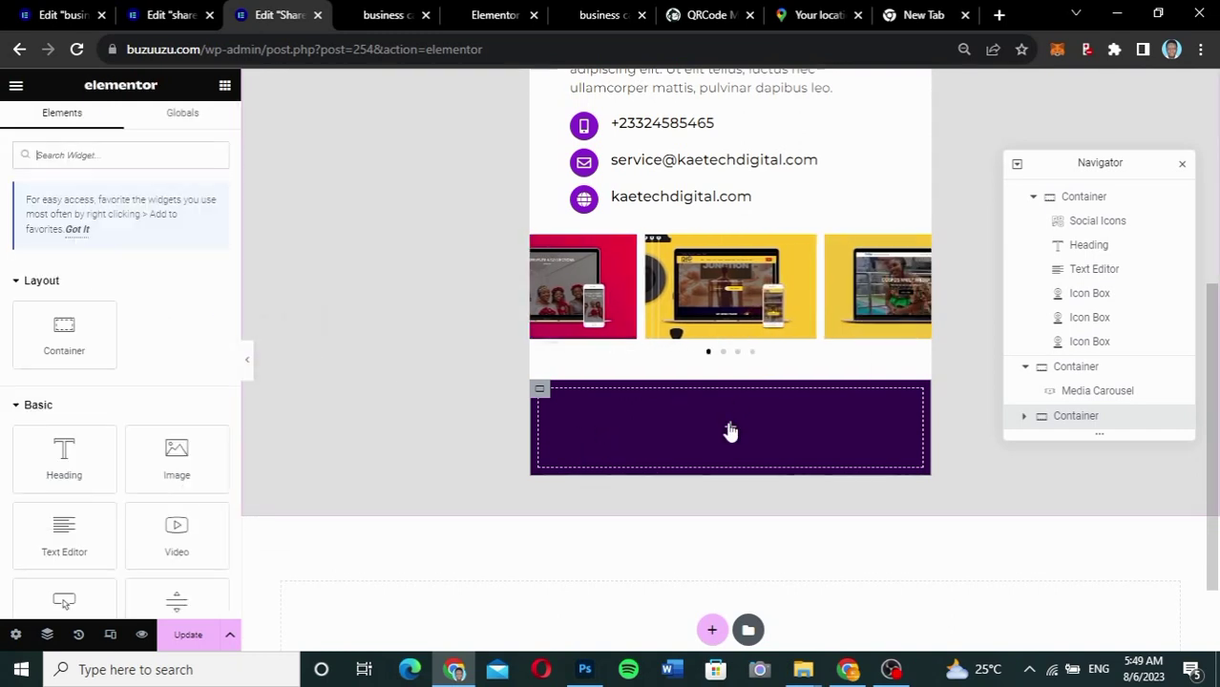
Step: Search 'social' and drop a Social Icons widget into the purple container
left_click(72, 158)
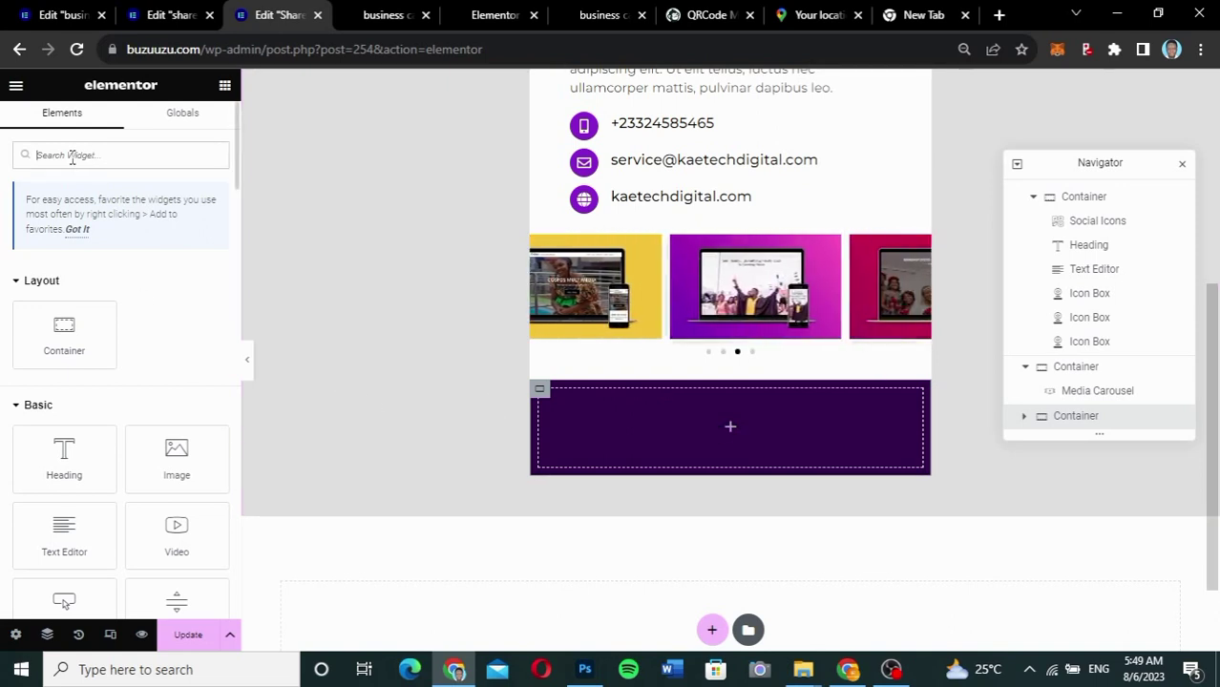
type("social")
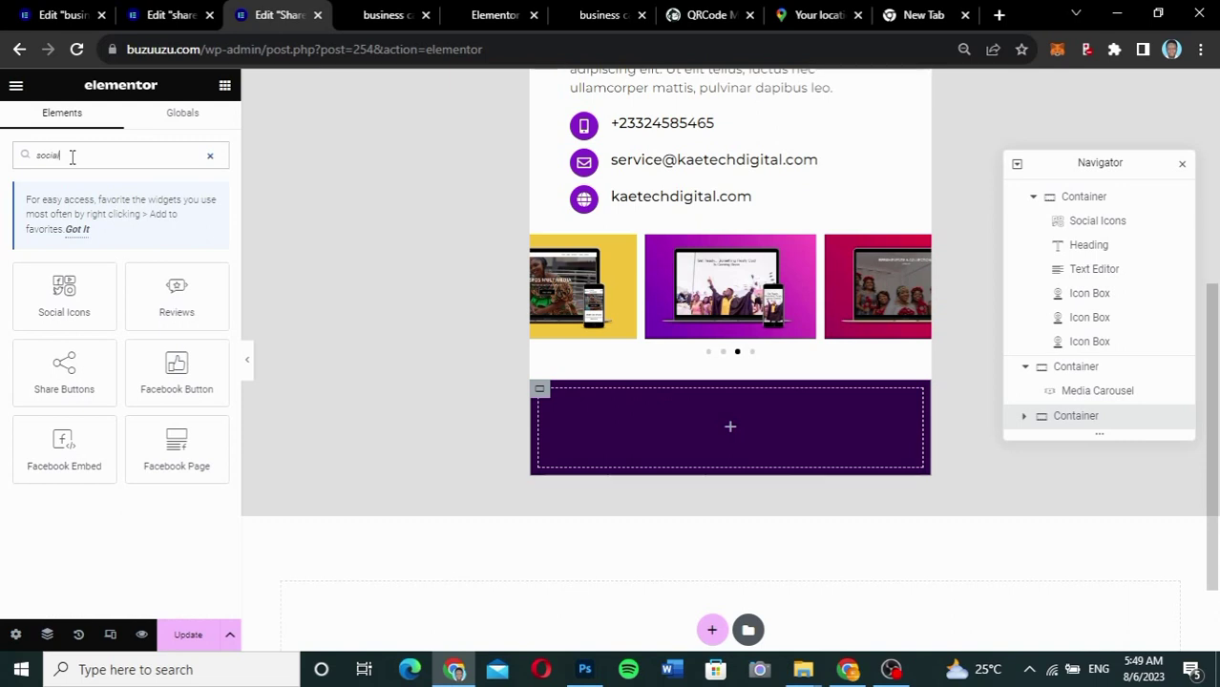
left_click_drag(58, 294, 738, 437)
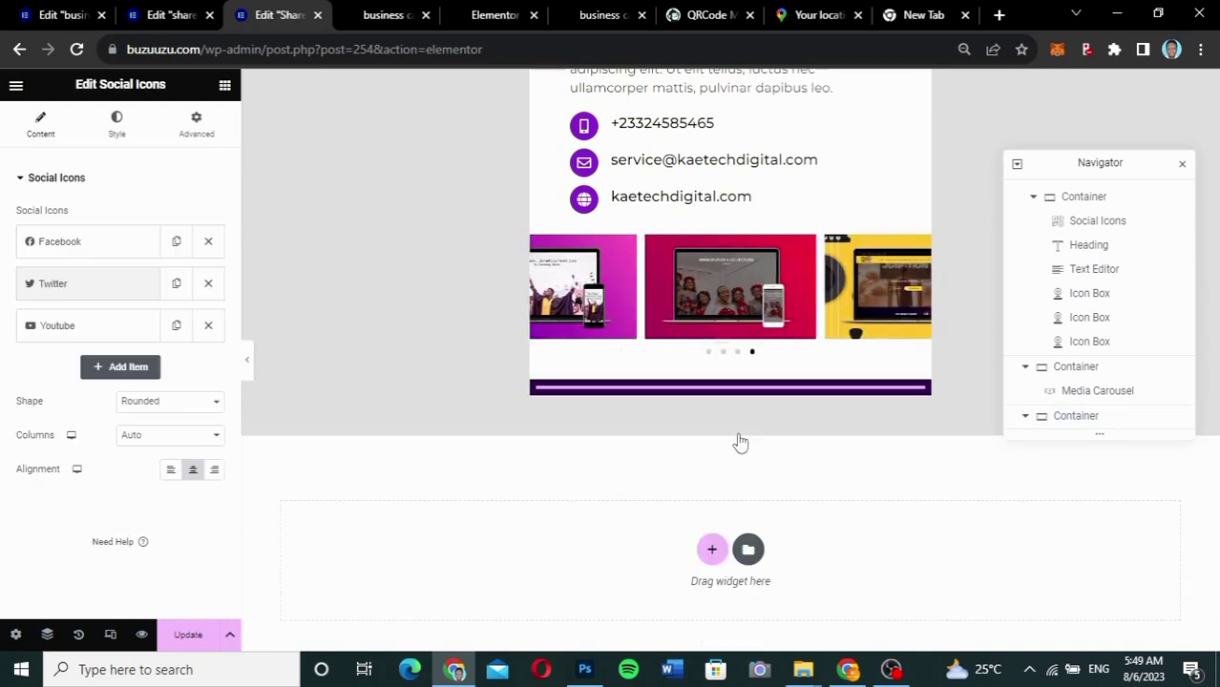
left_click(378, 15)
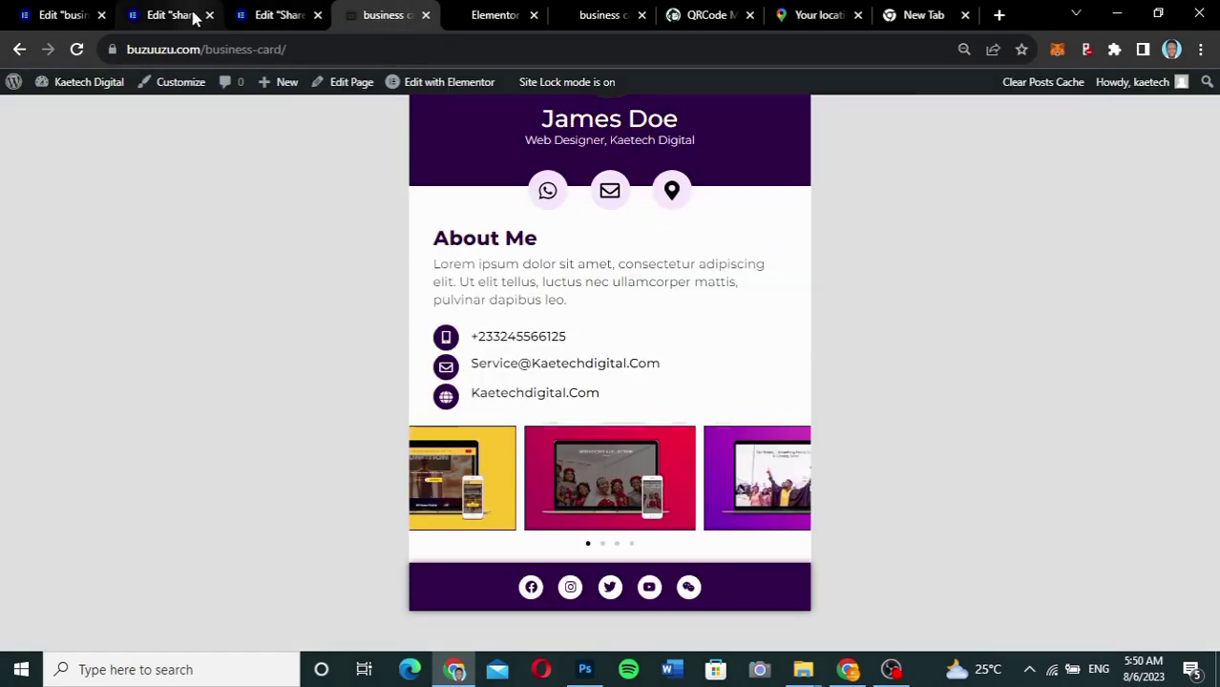
left_click(266, 17)
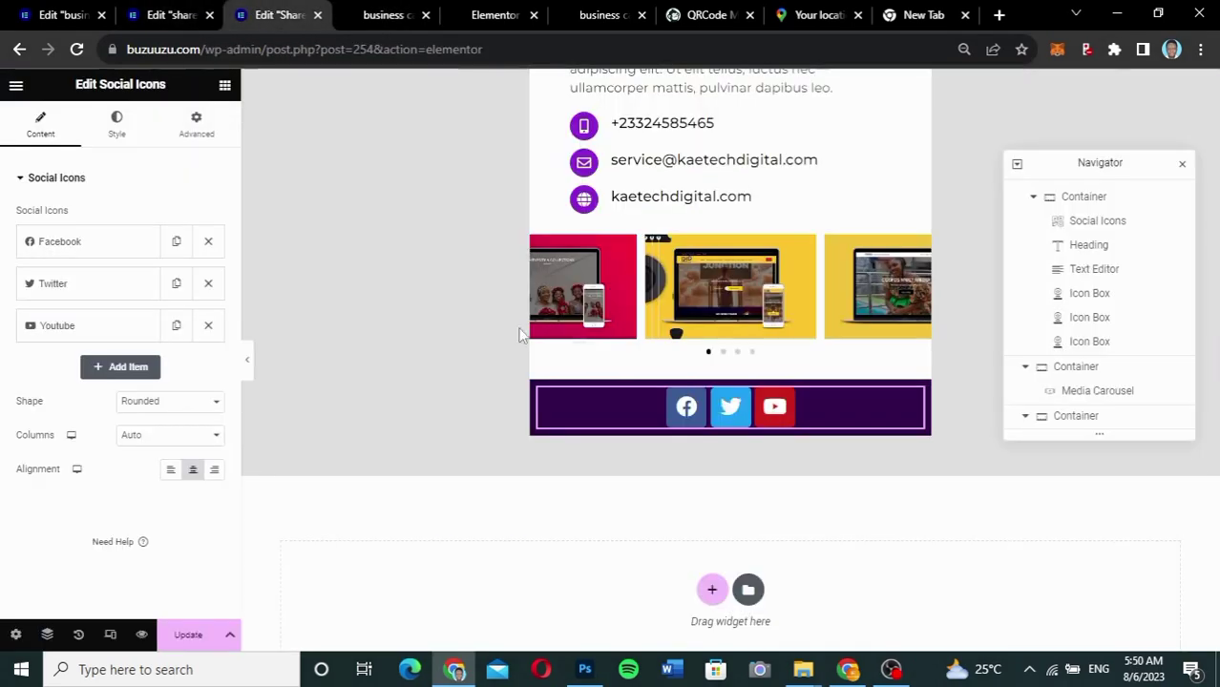
Step: Add an Instagram icon to the social icons list
left_click(134, 367)
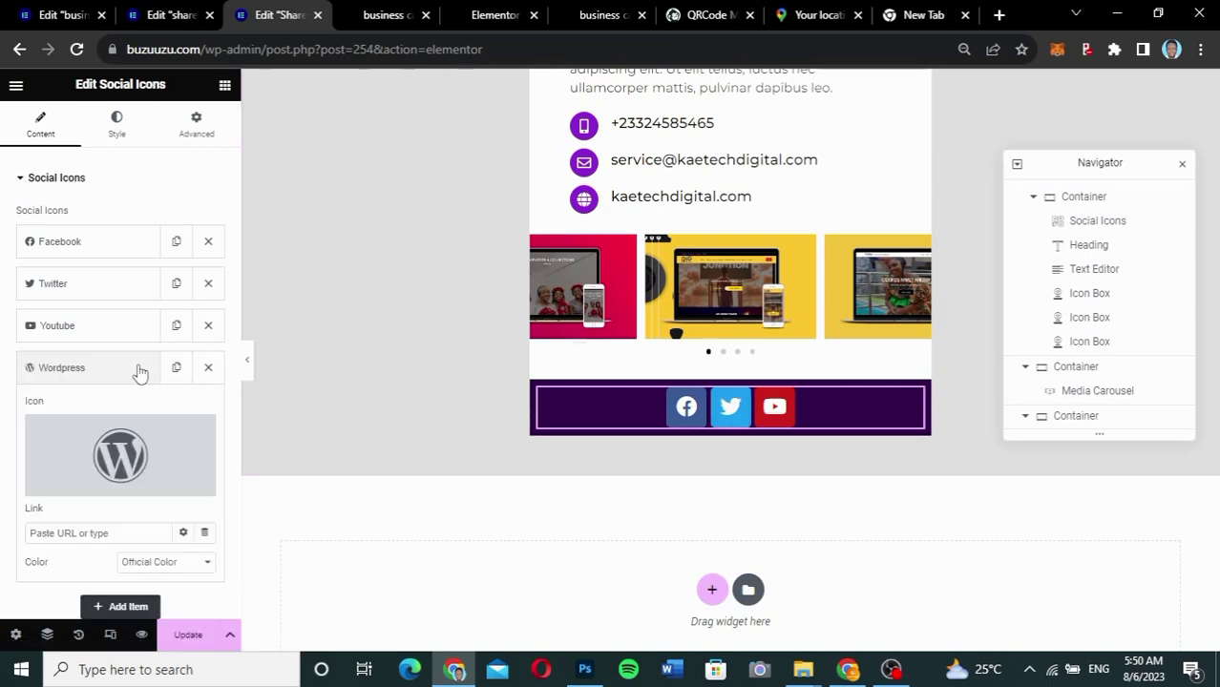
left_click(112, 454)
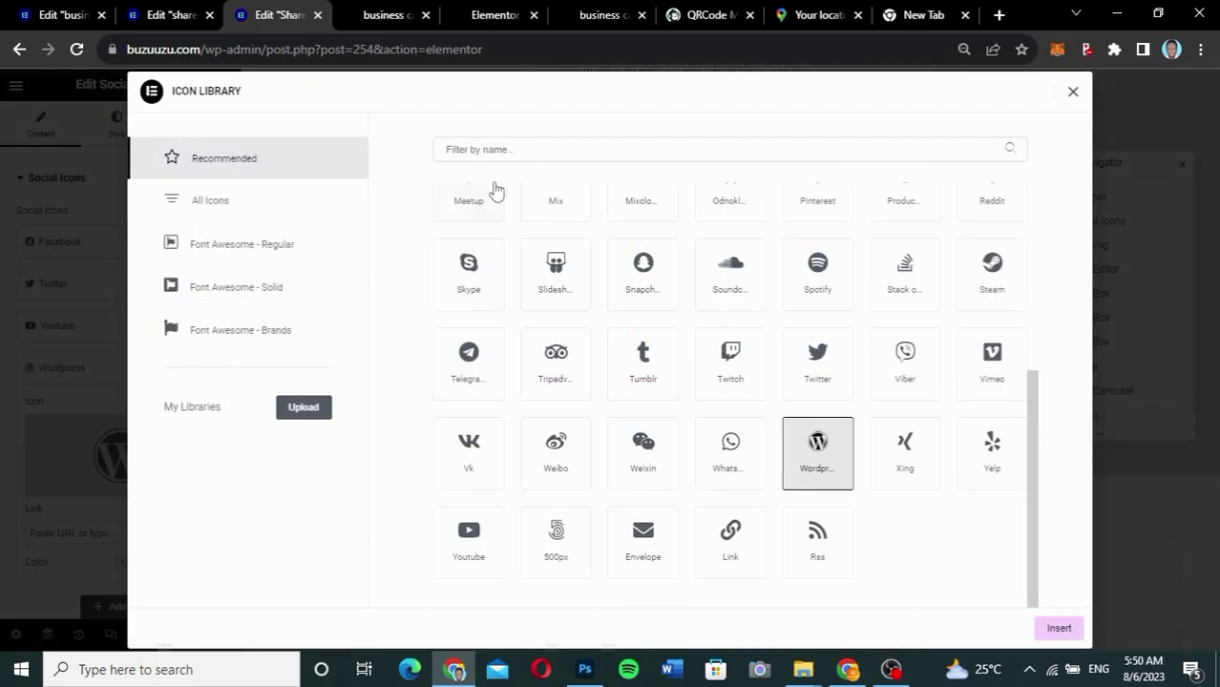
left_click(532, 147)
type("instagram")
left_click(1056, 625)
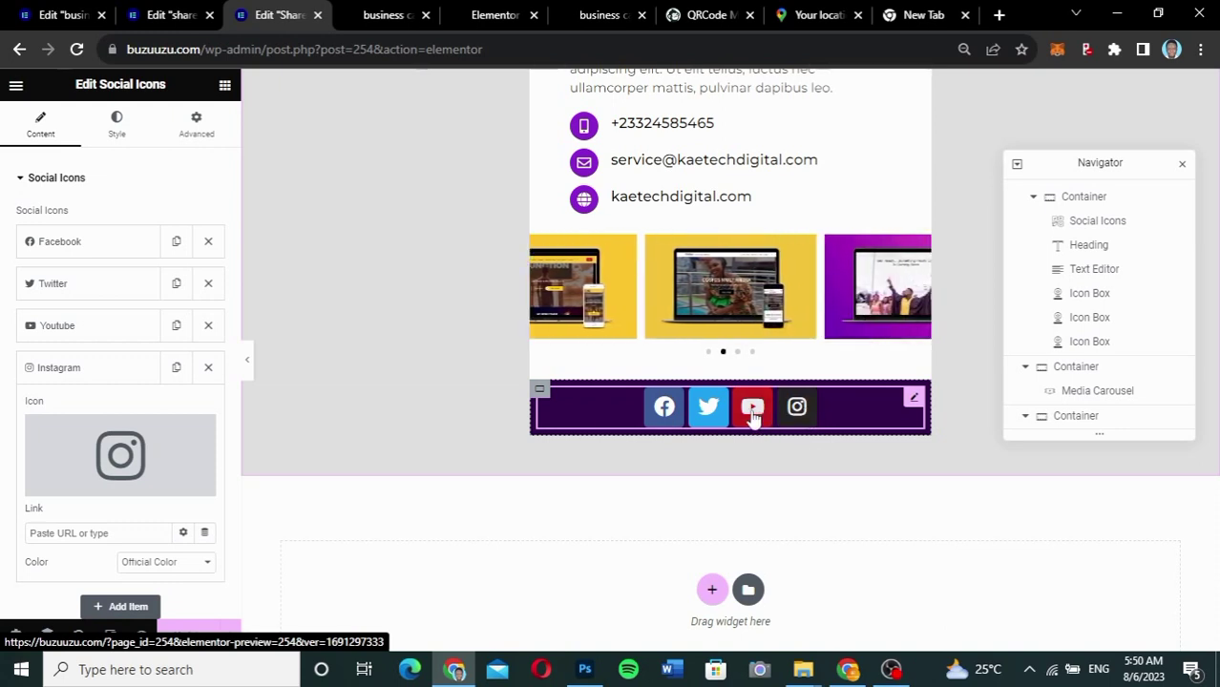
left_click(126, 371)
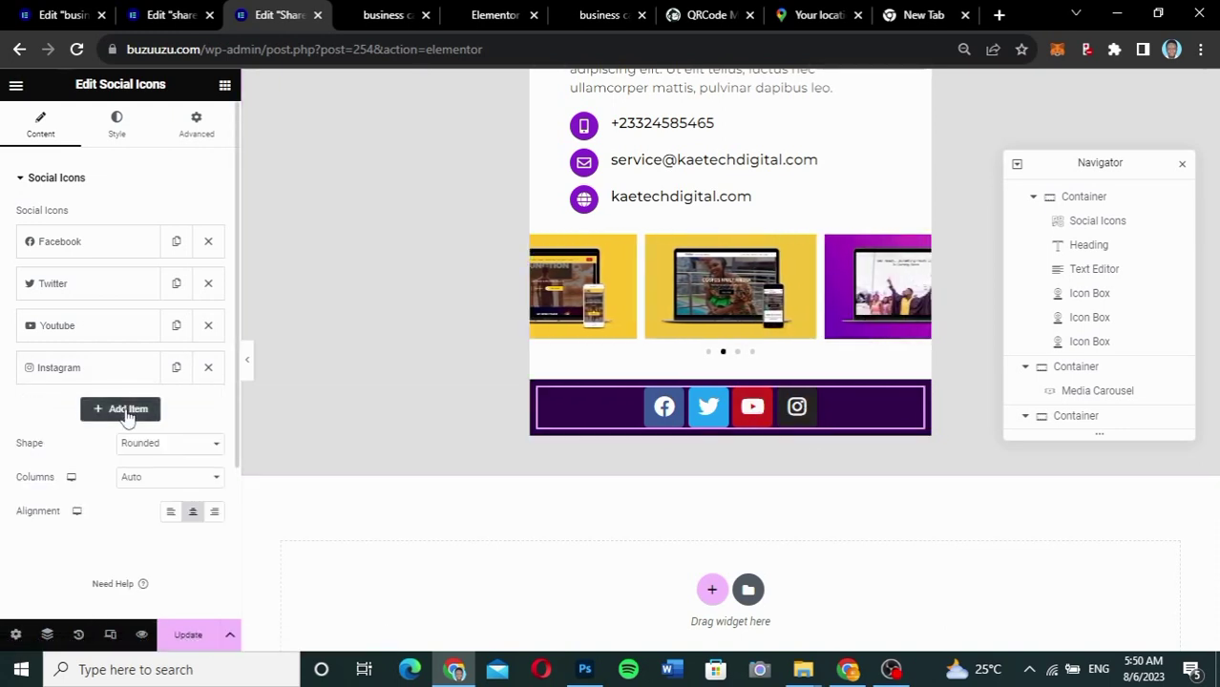
Step: Add a LinkedIn icon as the fifth social icon, checking the live card
left_click(127, 410)
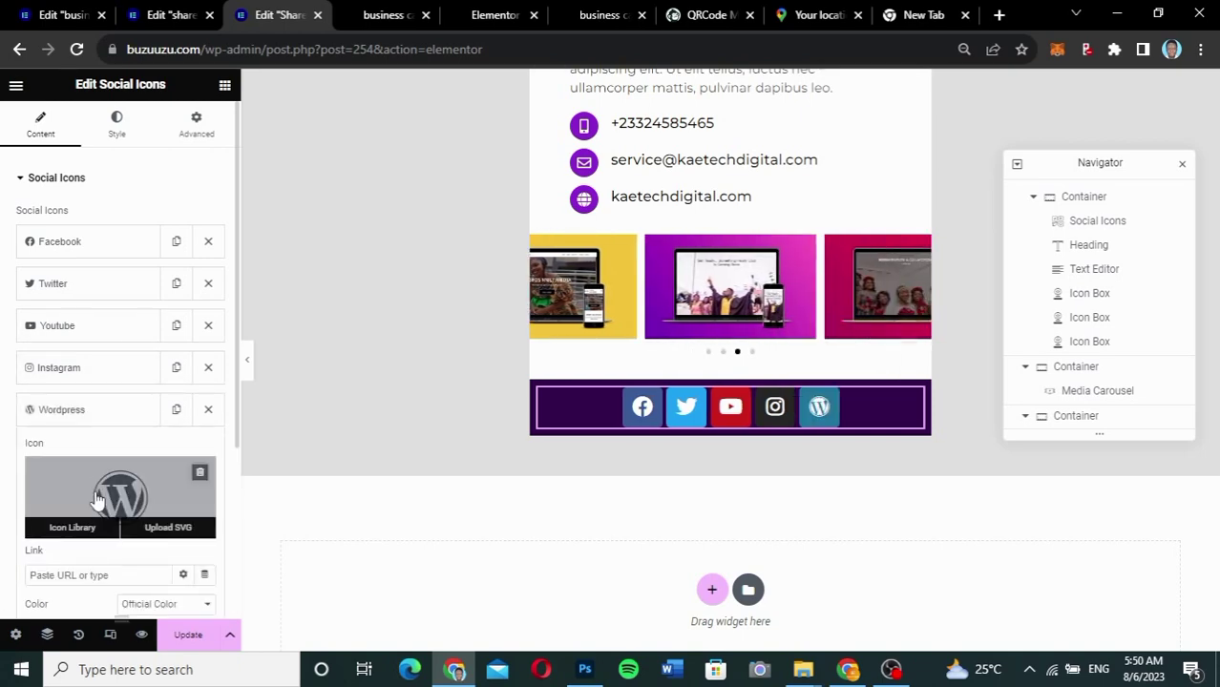
left_click(96, 500)
left_click(499, 143)
type("l")
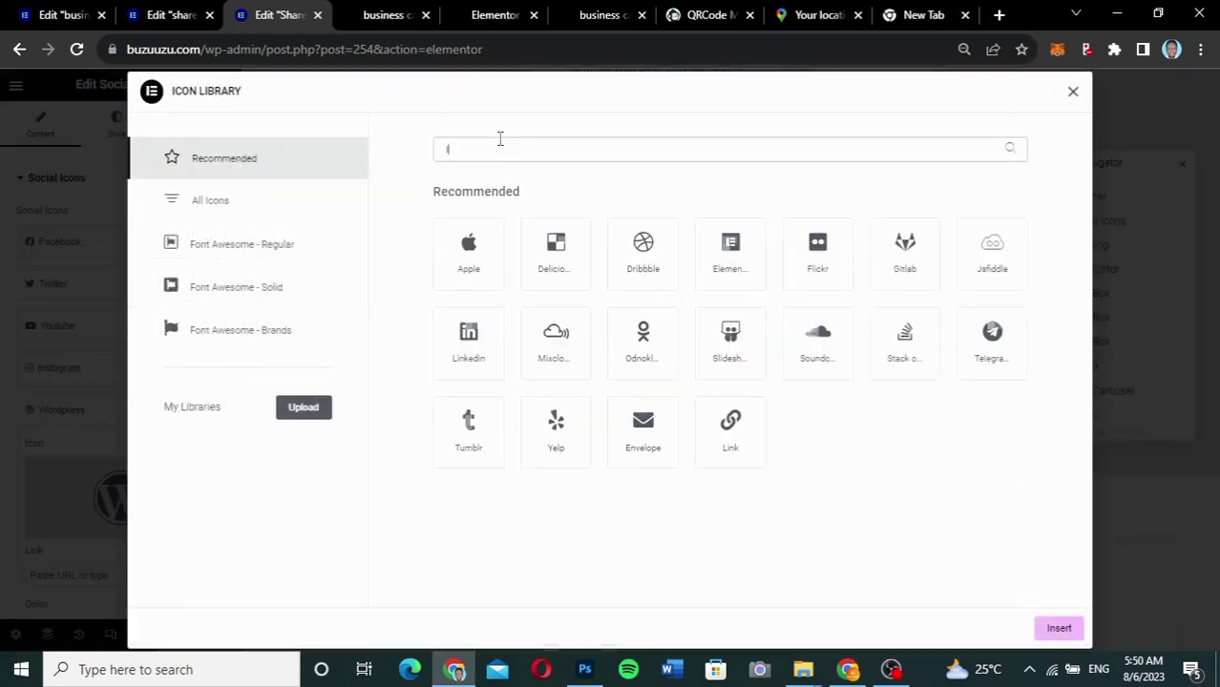
type("ink")
left_click(468, 260)
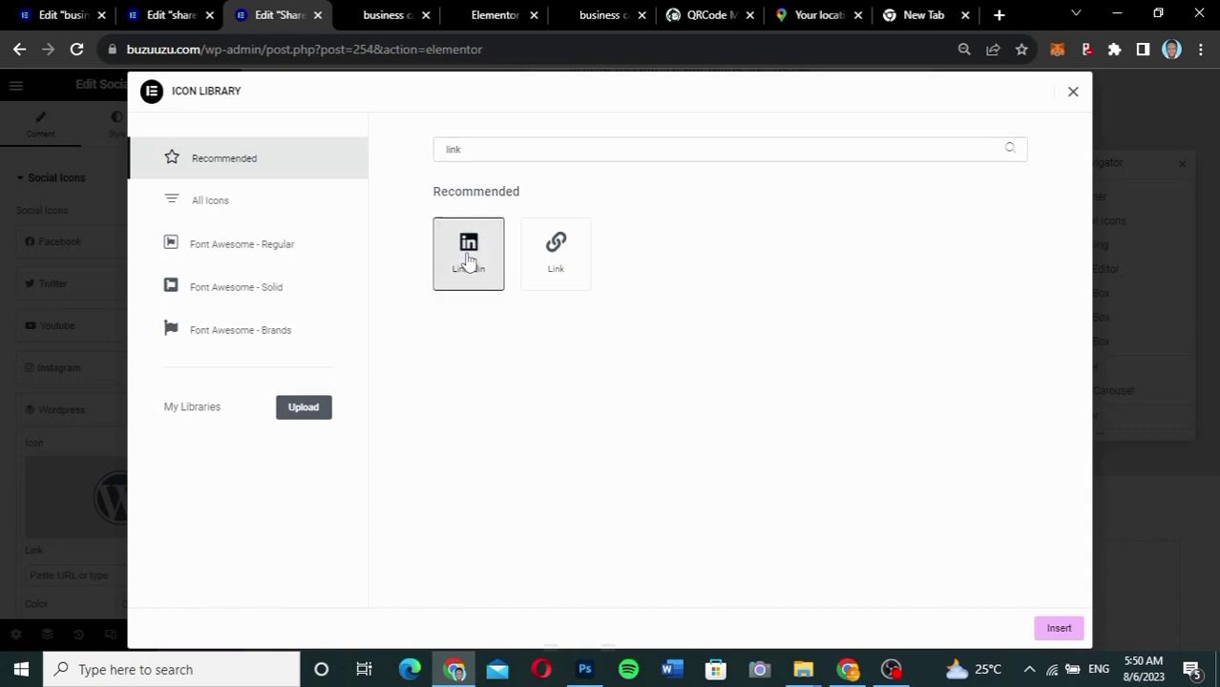
left_click(1054, 632)
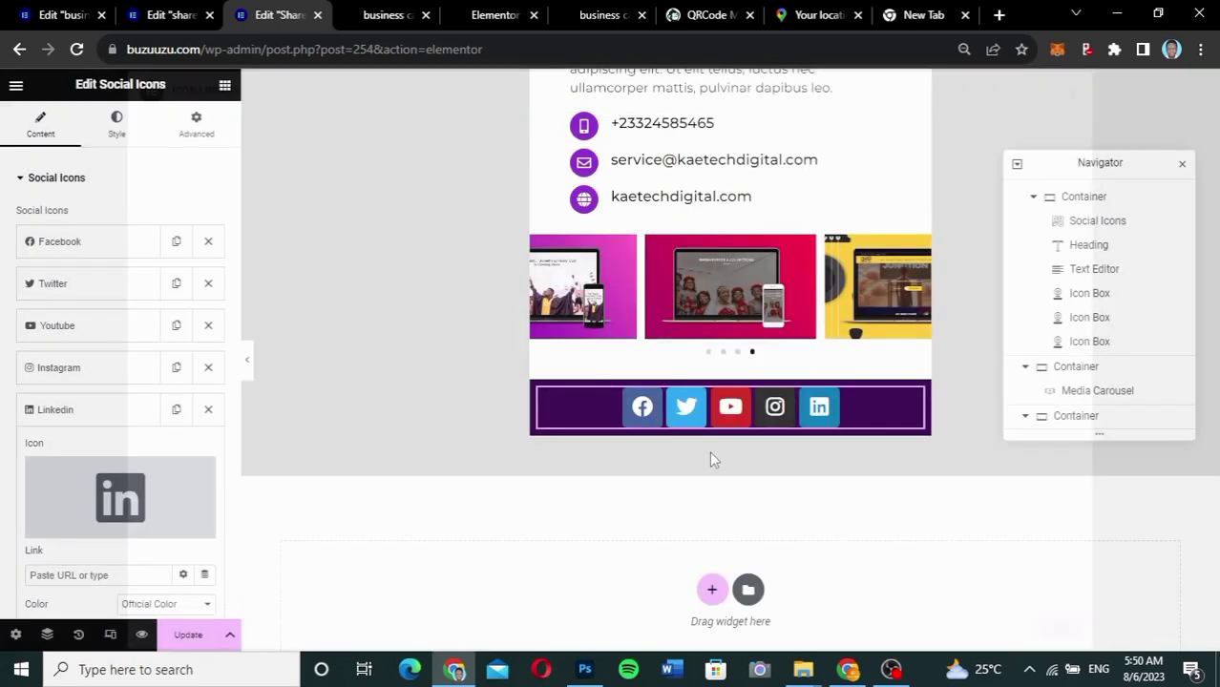
left_click(372, 17)
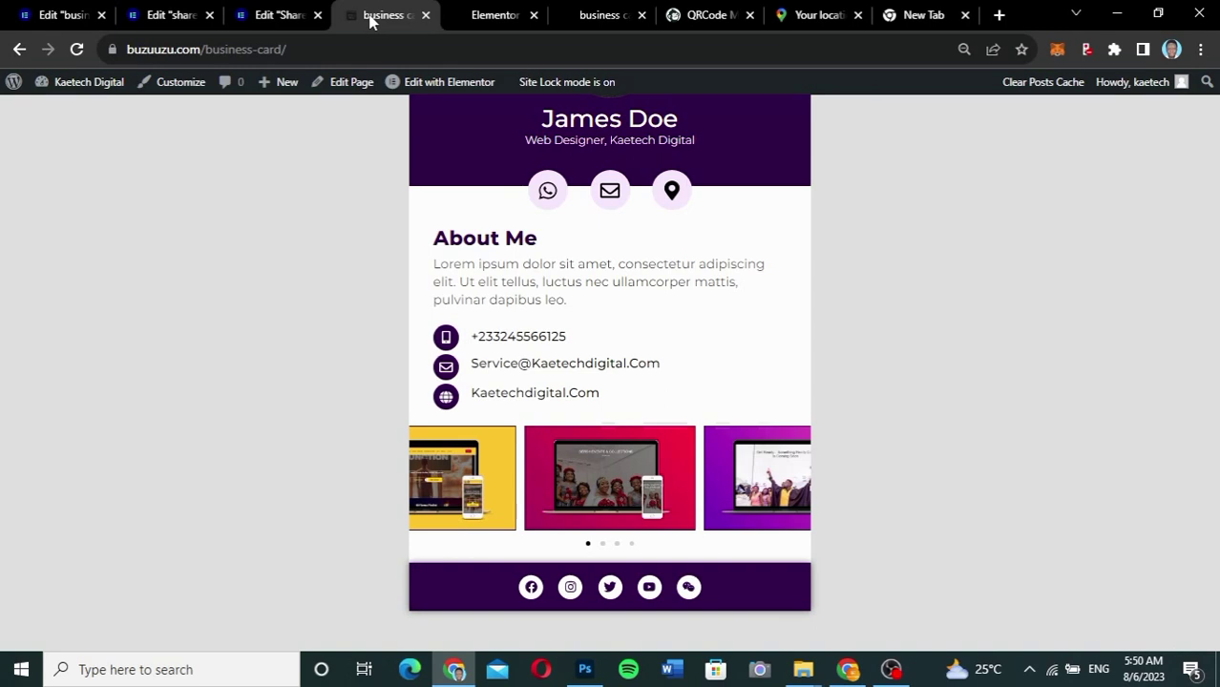
left_click(275, 16)
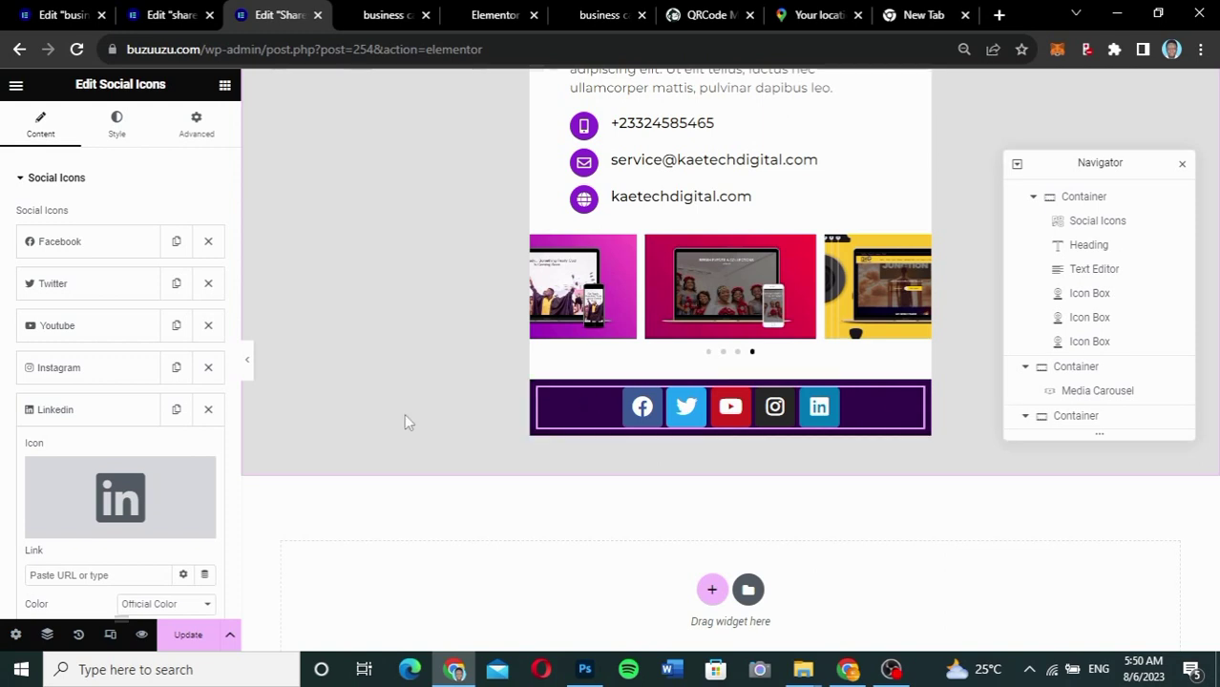
Step: Switch the social icons' Color option to Custom
left_click(118, 124)
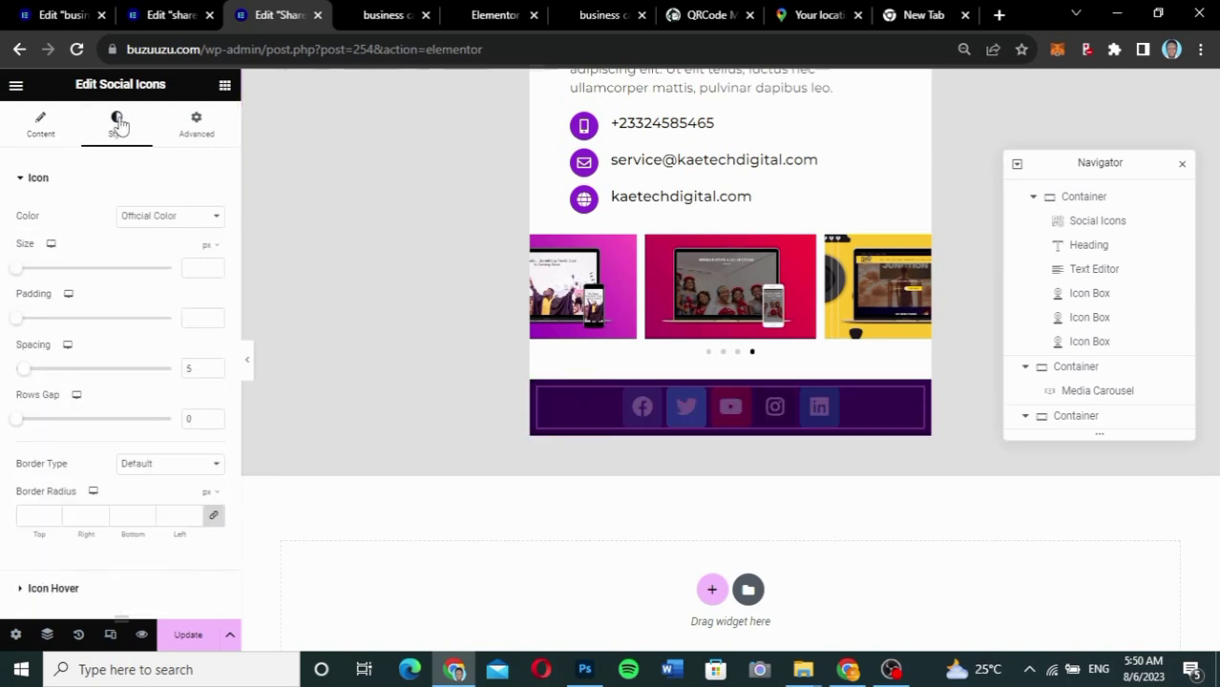
left_click(167, 218)
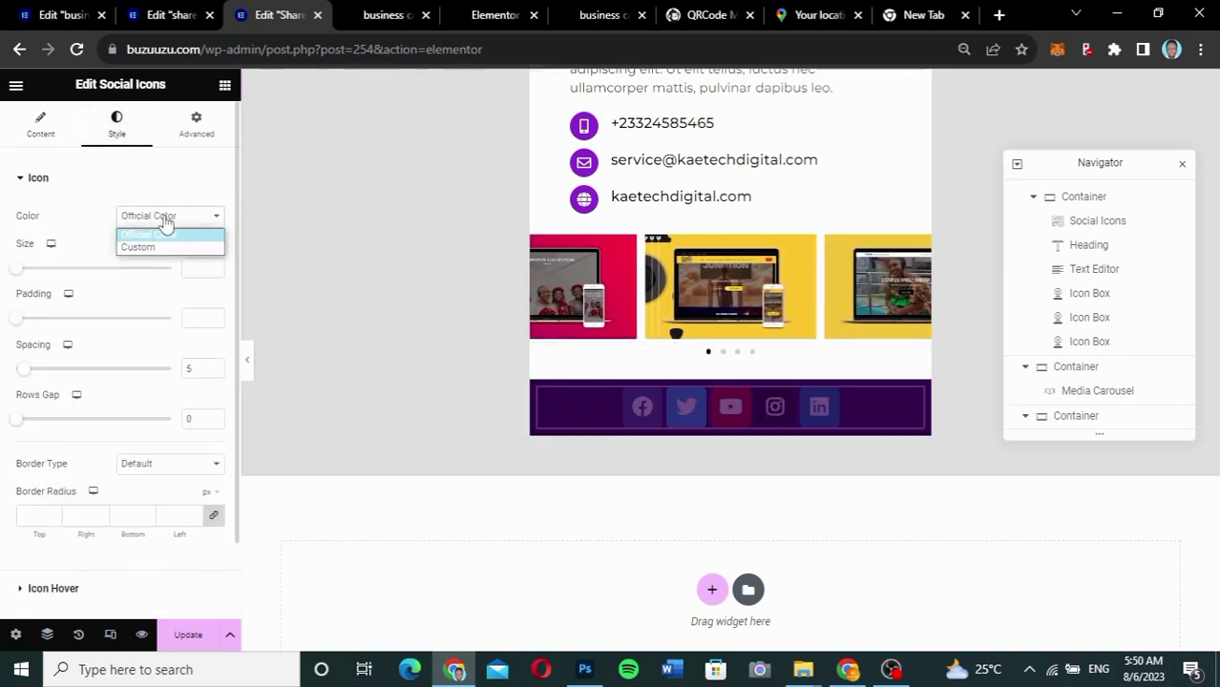
left_click(156, 245)
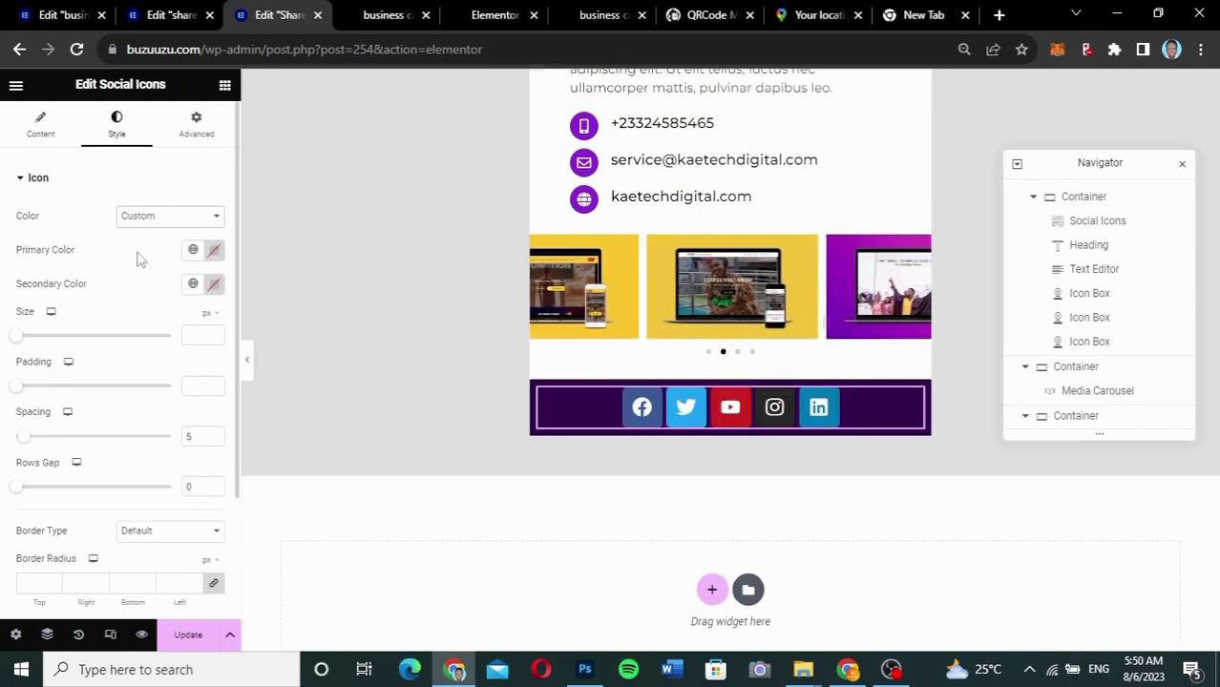
left_click(384, 19)
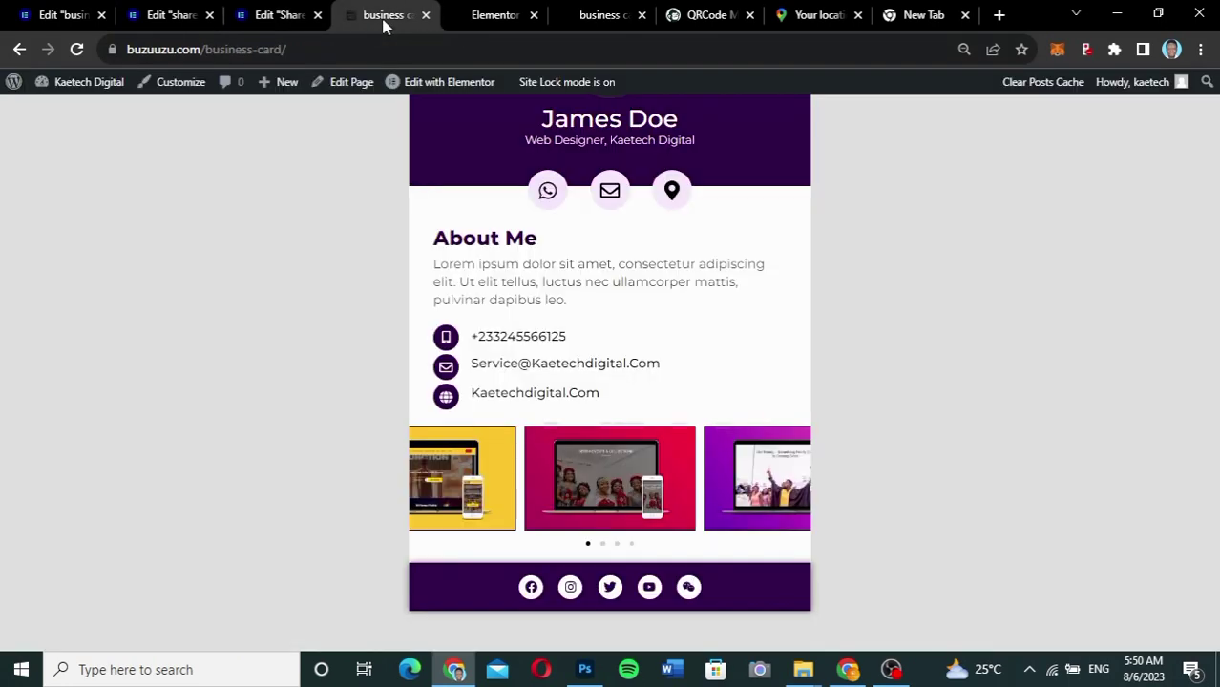
left_click(267, 15)
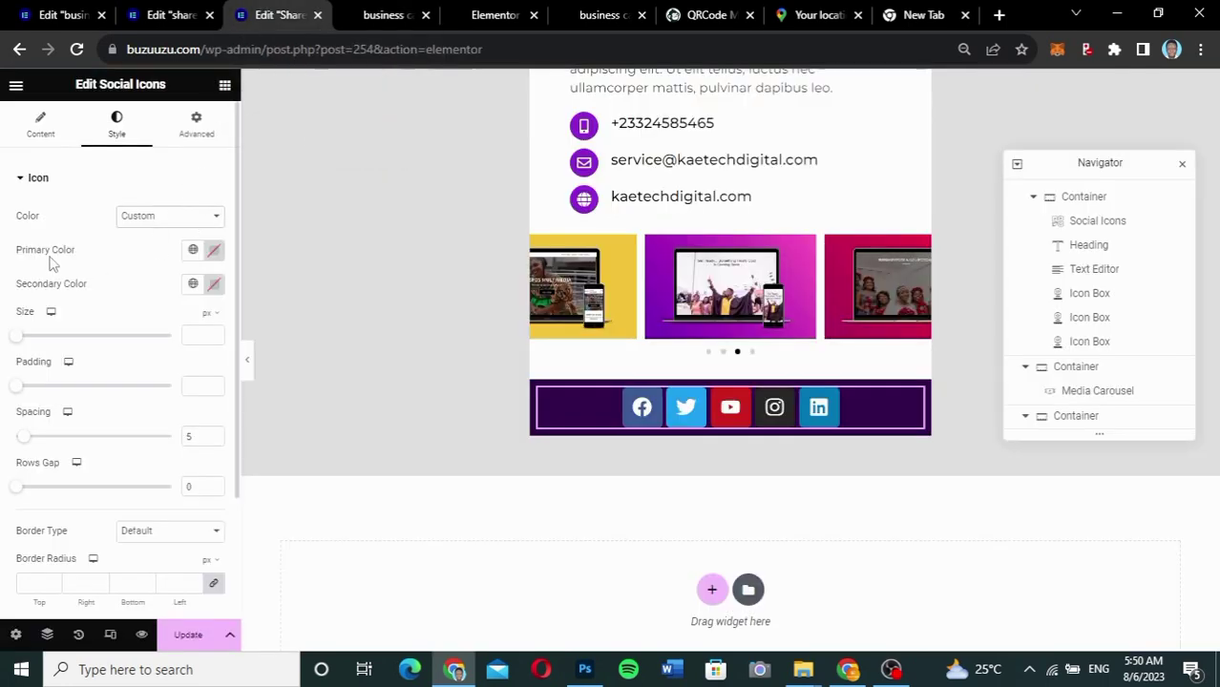
Step: Set the icons' primary colour to white #FFFFFF and secondary colour to dark purple #32004d
left_click(216, 250)
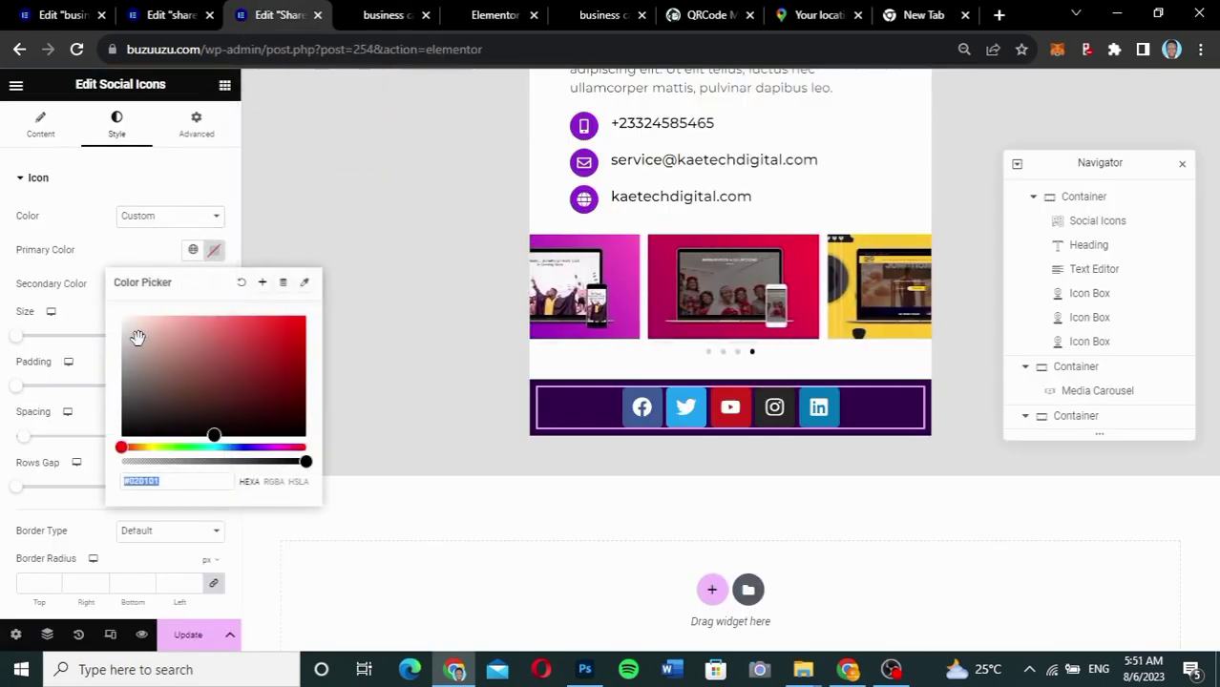
type("#FFFFFF")
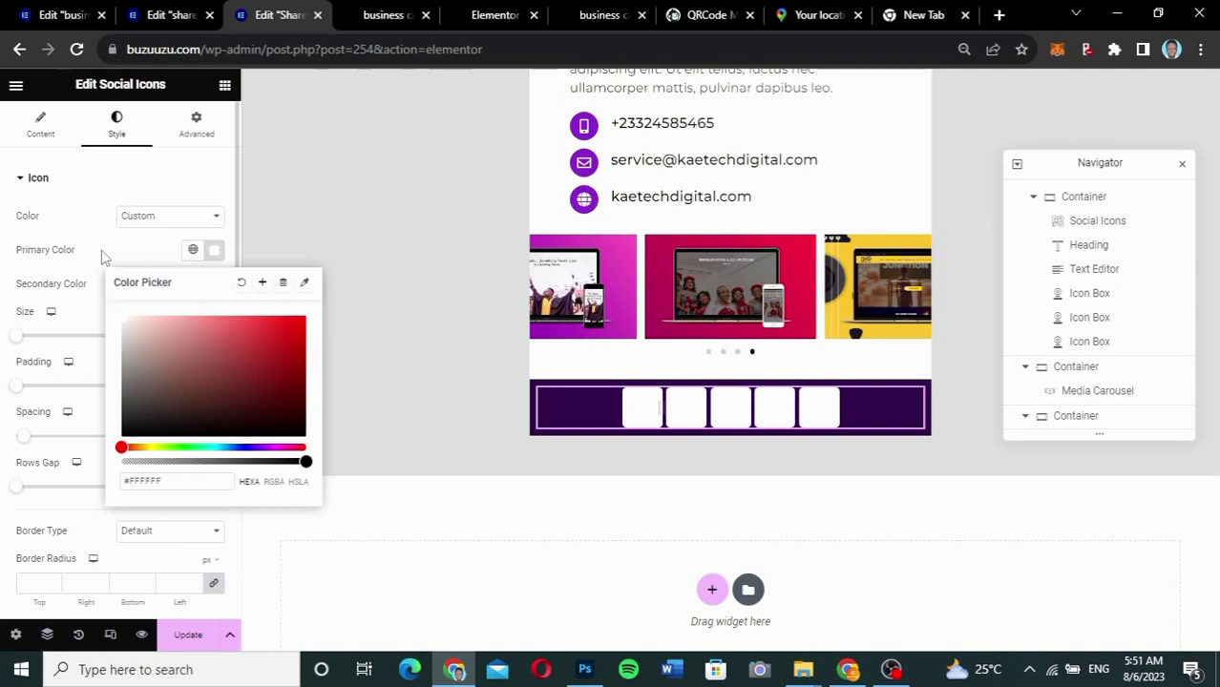
left_click(103, 258)
left_click(215, 284)
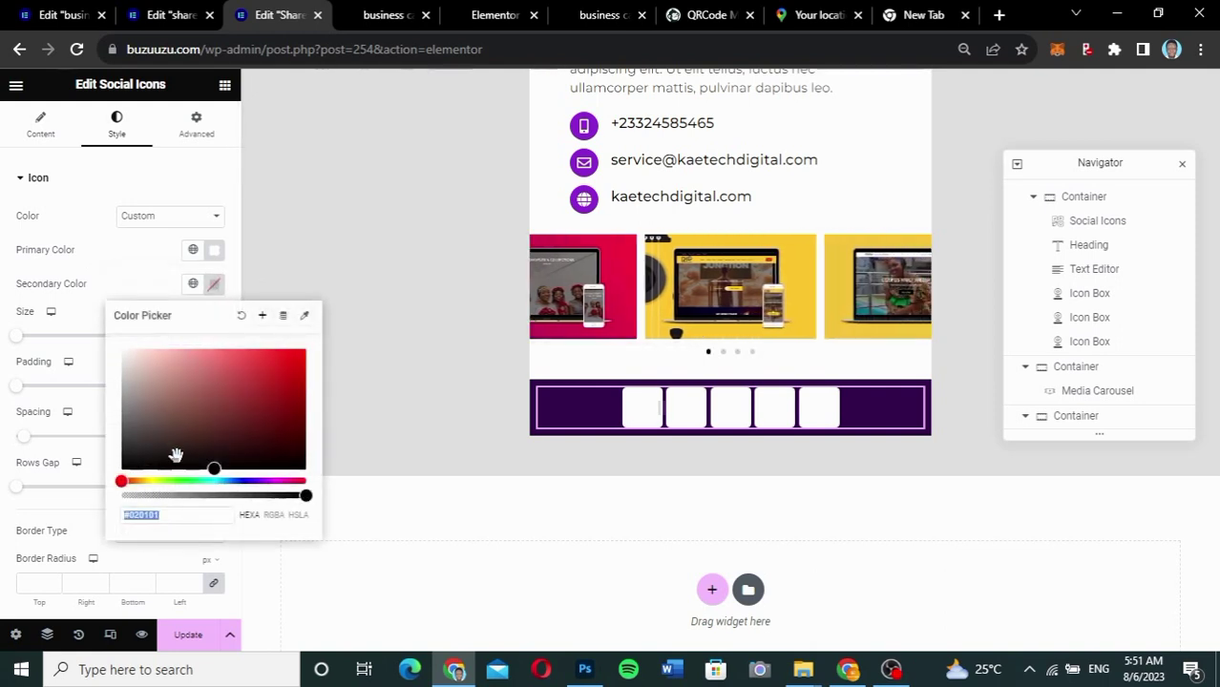
type("#32004d")
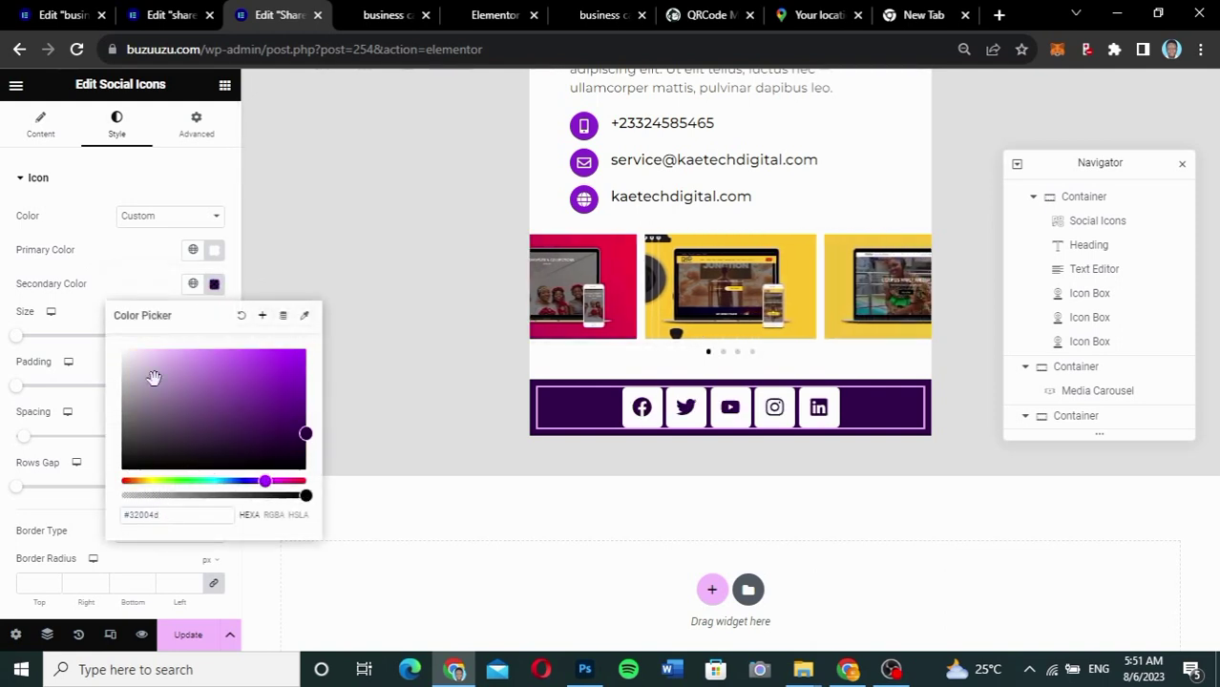
left_click(133, 279)
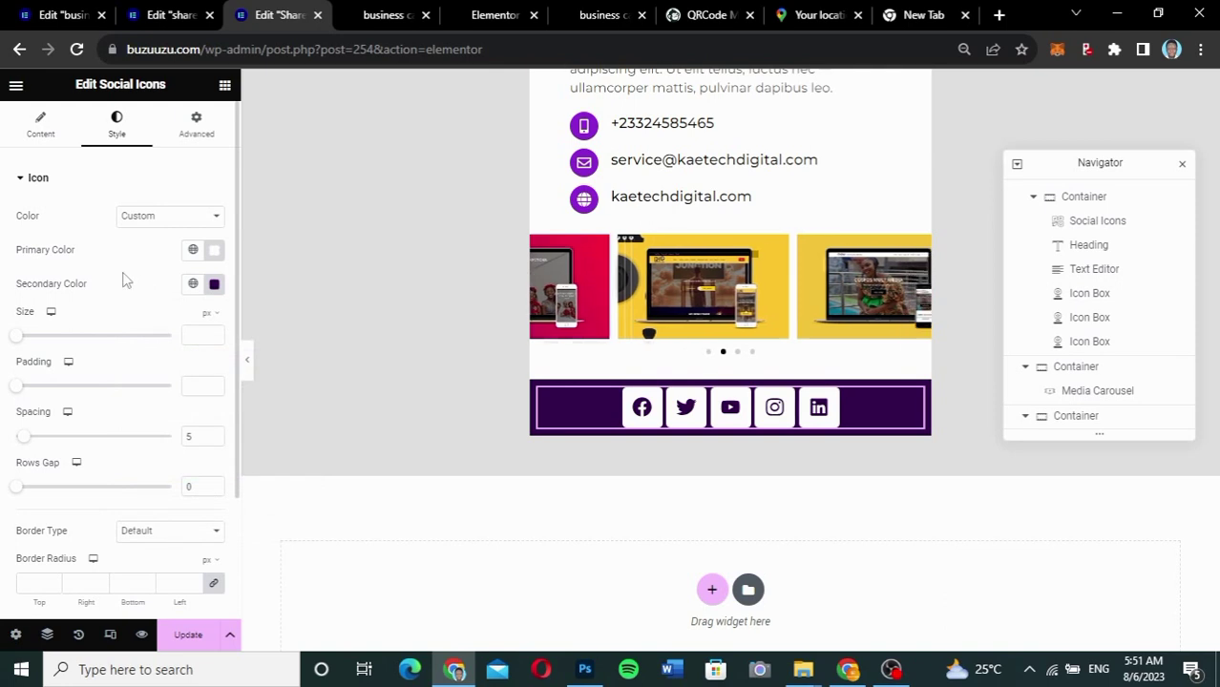
Step: Set the social icons' shape to Circle
left_click(50, 139)
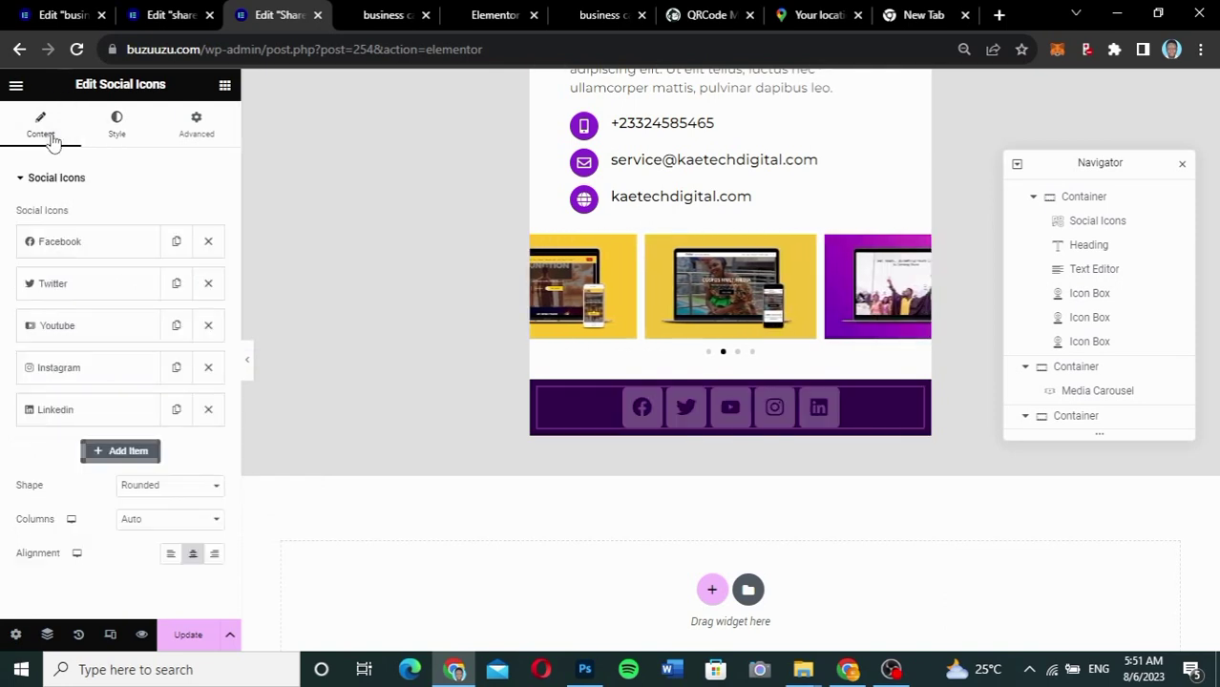
scroll(60, 443, "down", 1)
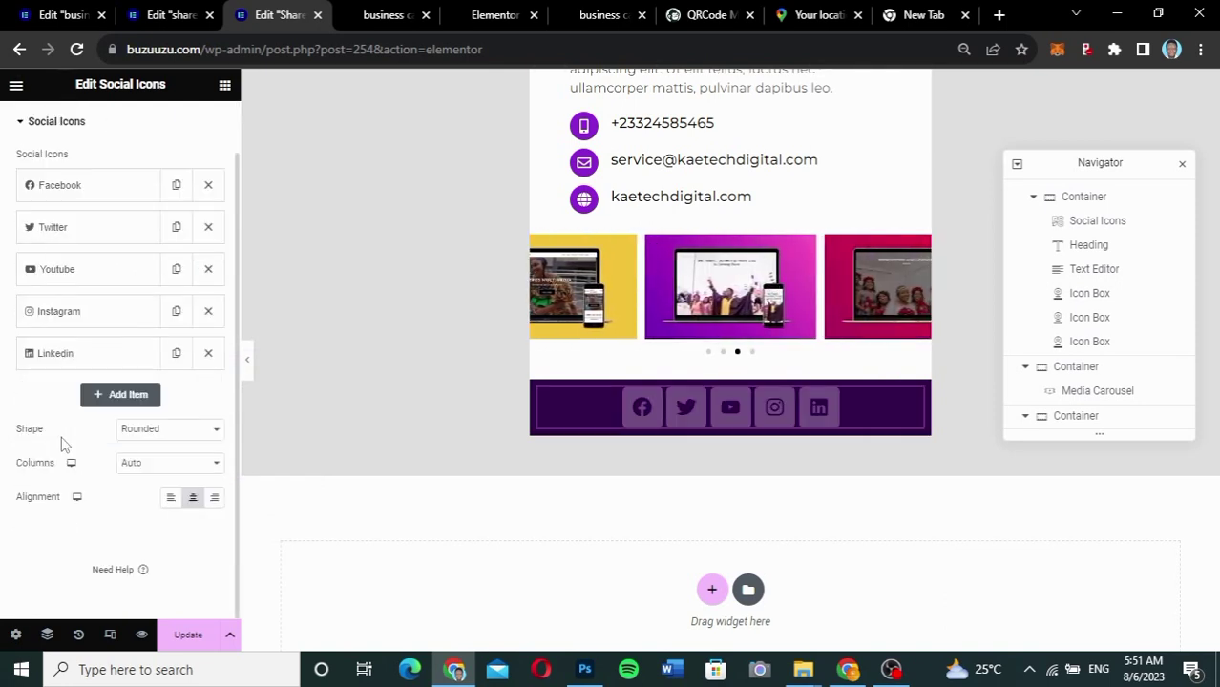
left_click(198, 437)
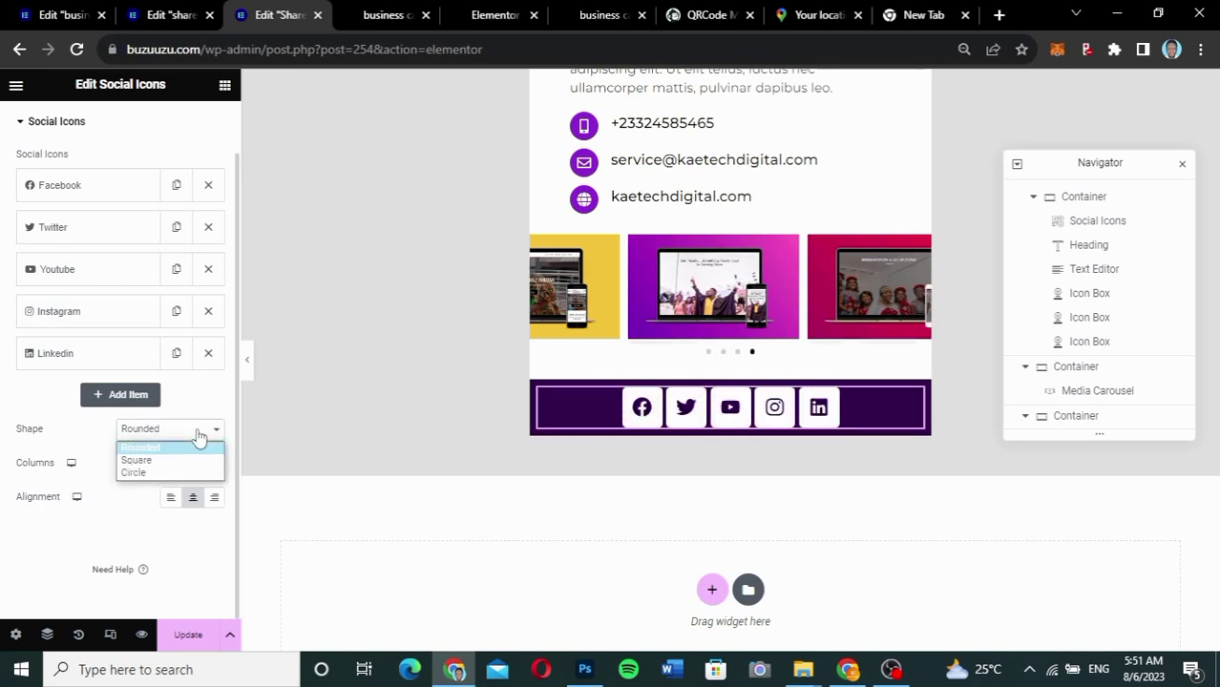
left_click(173, 473)
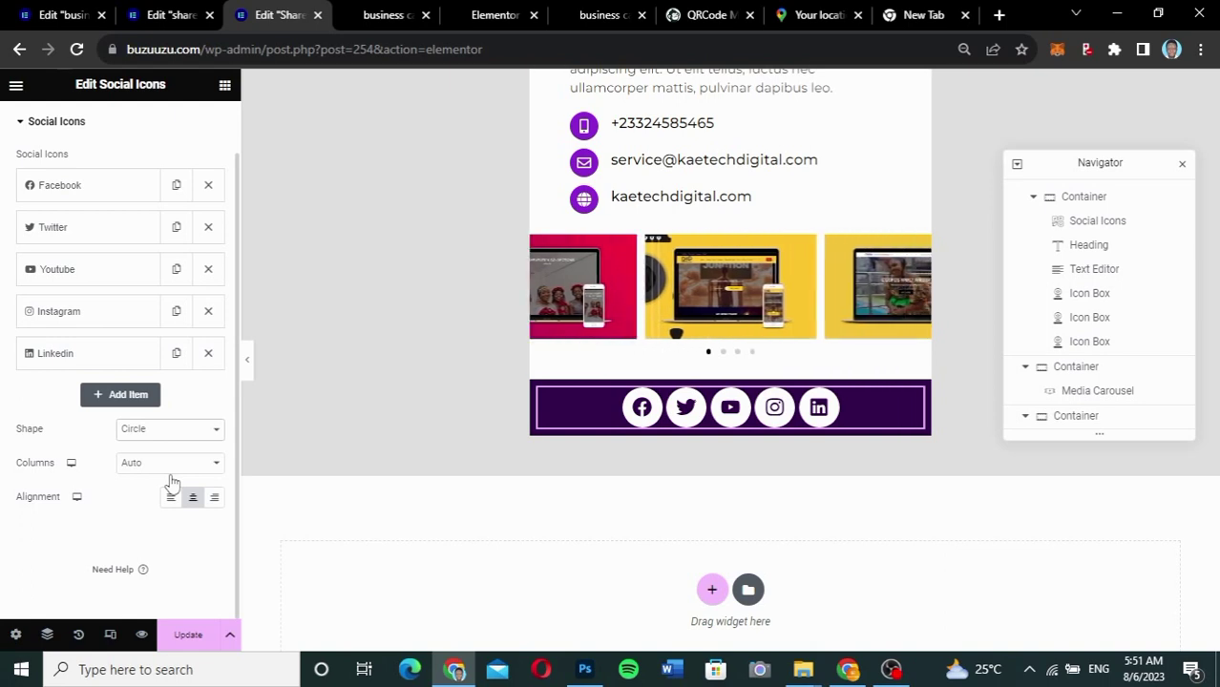
scroll(101, 213, "up", 1)
Step: Set the social icon size to 15 and spacing to 17 px
double_click(101, 213)
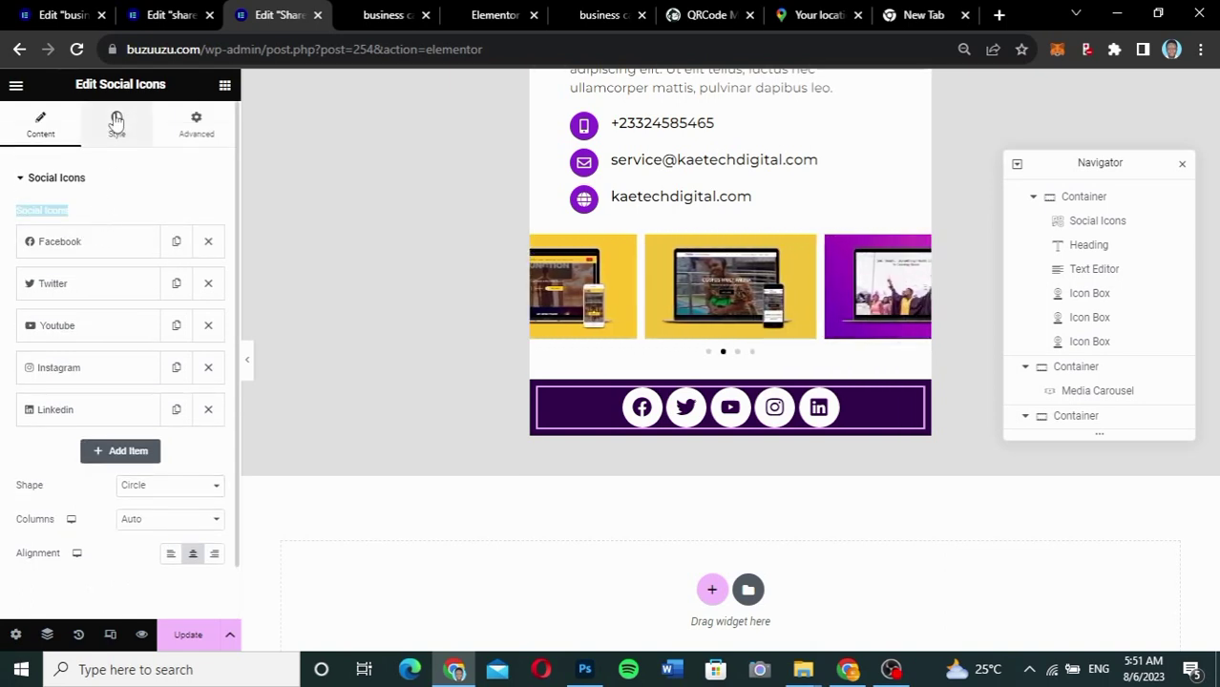
left_click(117, 123)
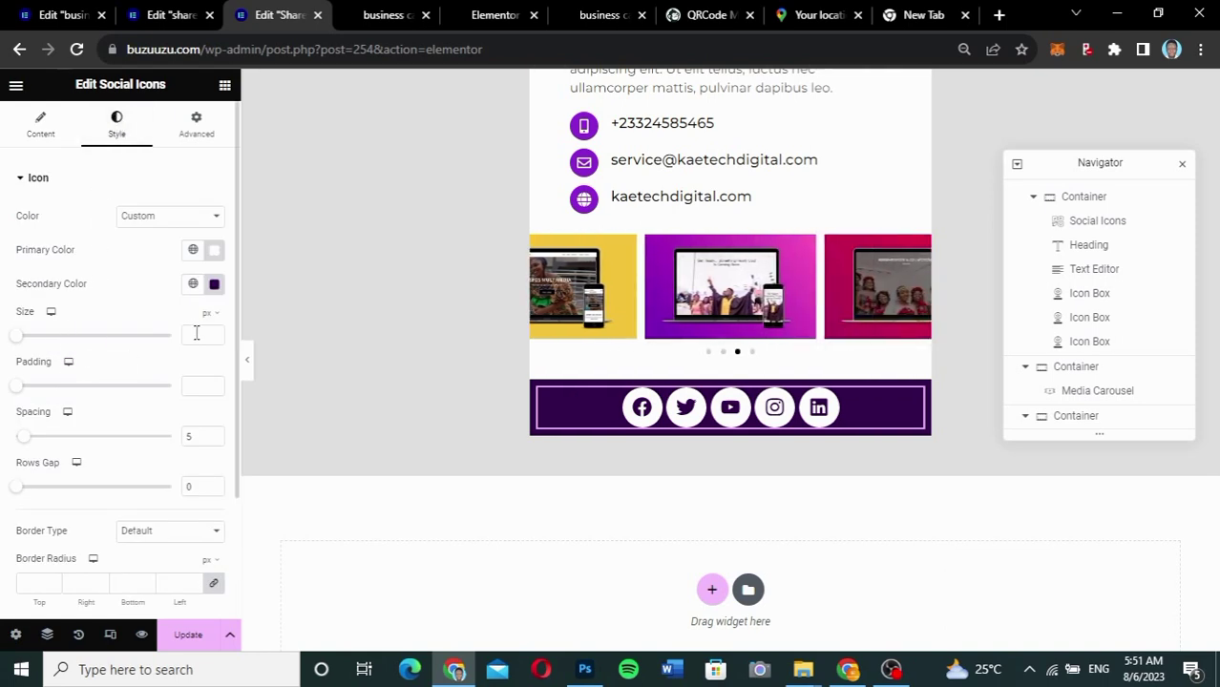
type("15")
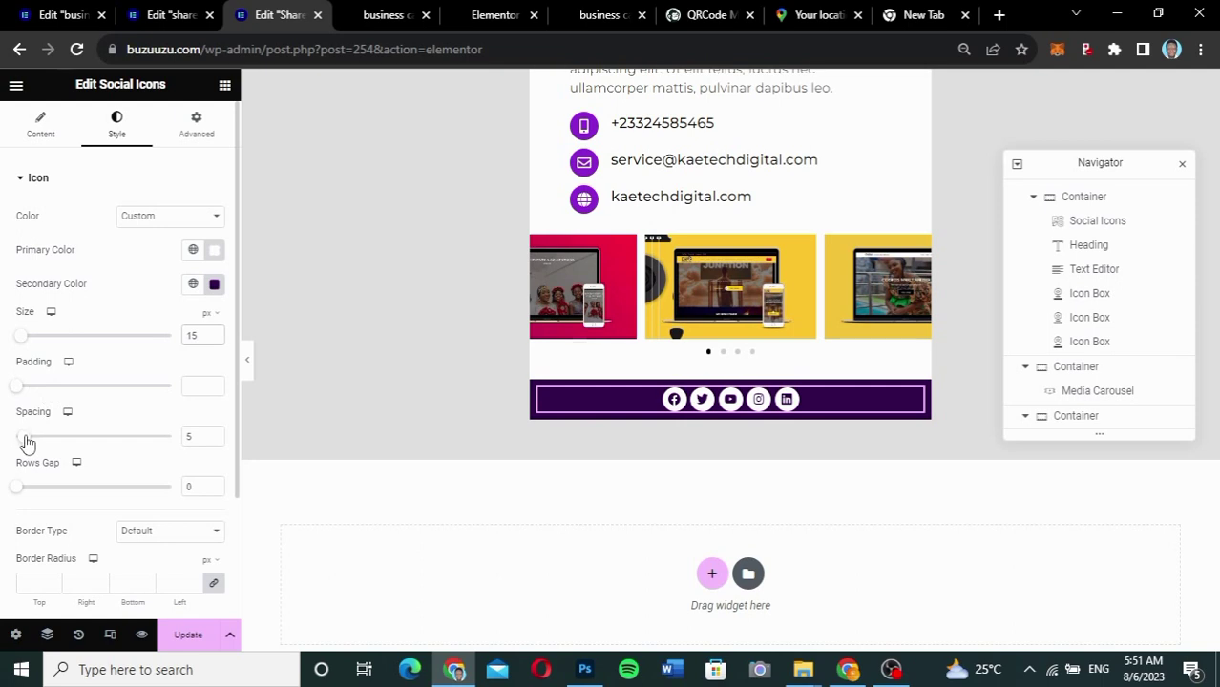
left_click_drag(26, 442, 46, 442)
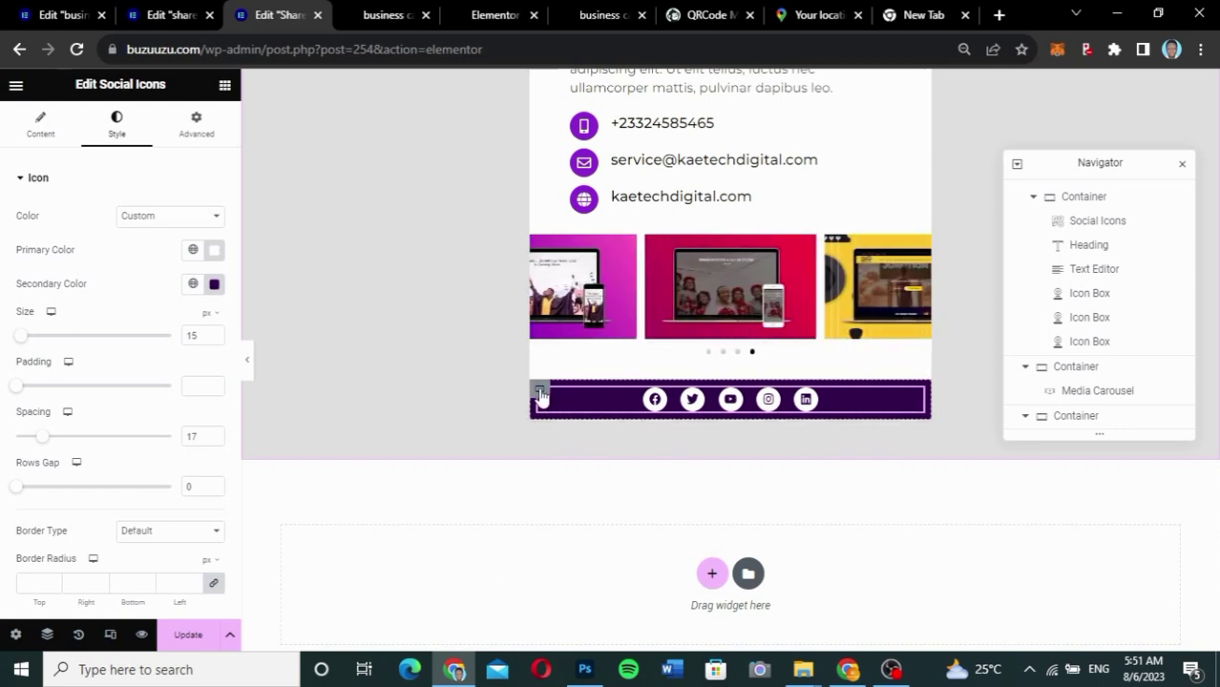
Step: Give the purple footer container 20 px top and bottom padding with 0 on the sides
left_click(540, 392)
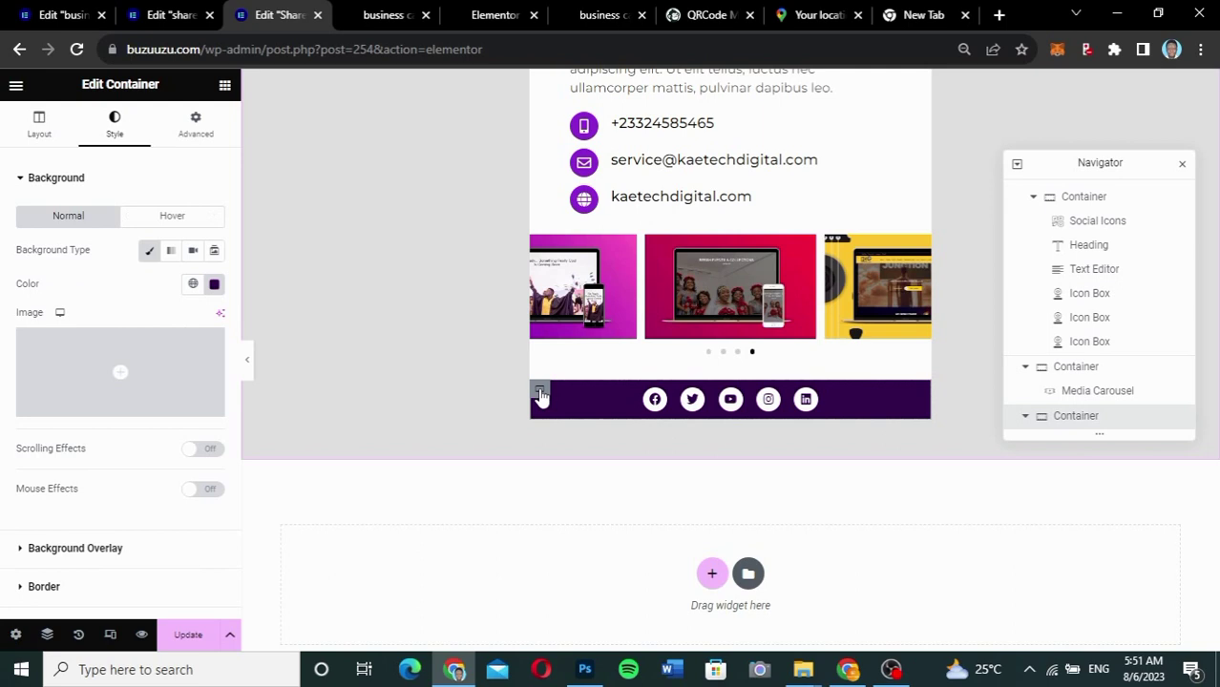
left_click(195, 131)
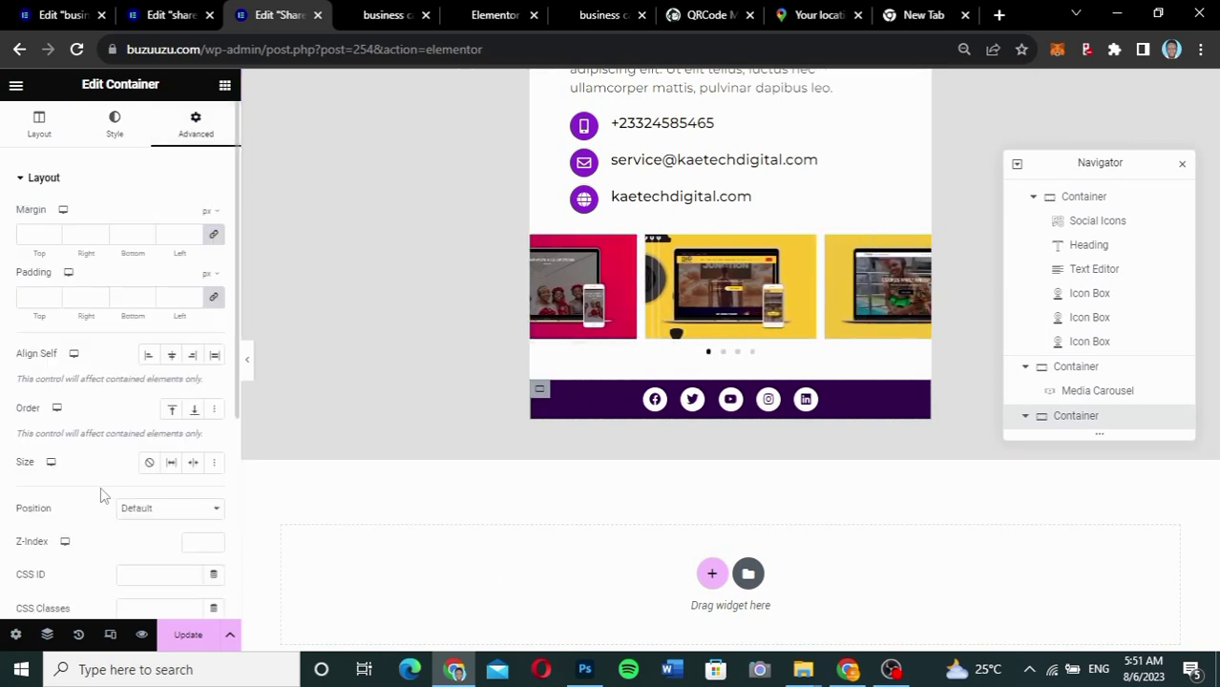
scroll(102, 496, "down", 2)
scroll(102, 496, "up", 2)
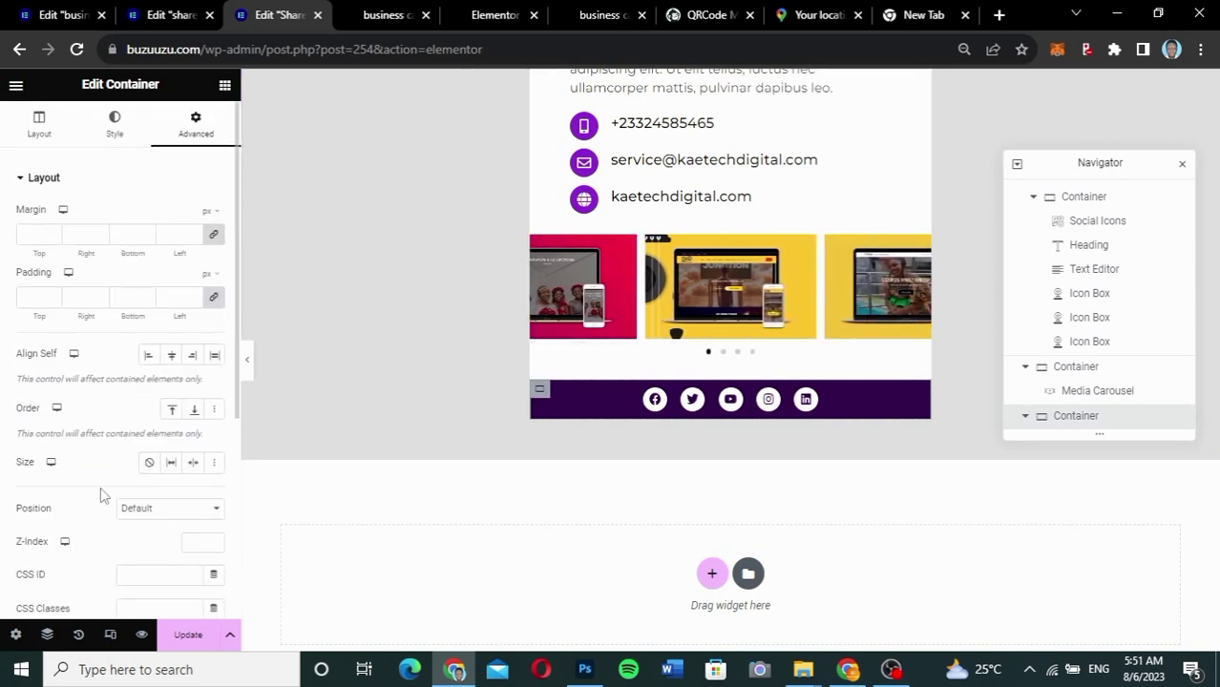
left_click(213, 297)
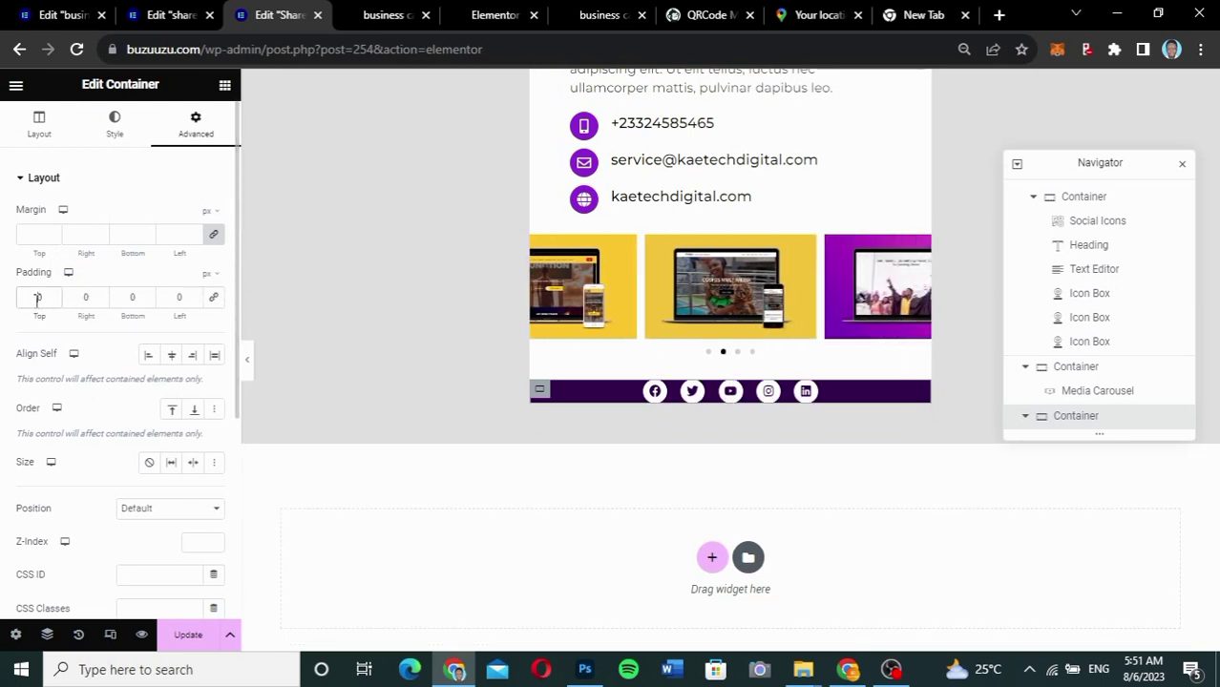
type("20")
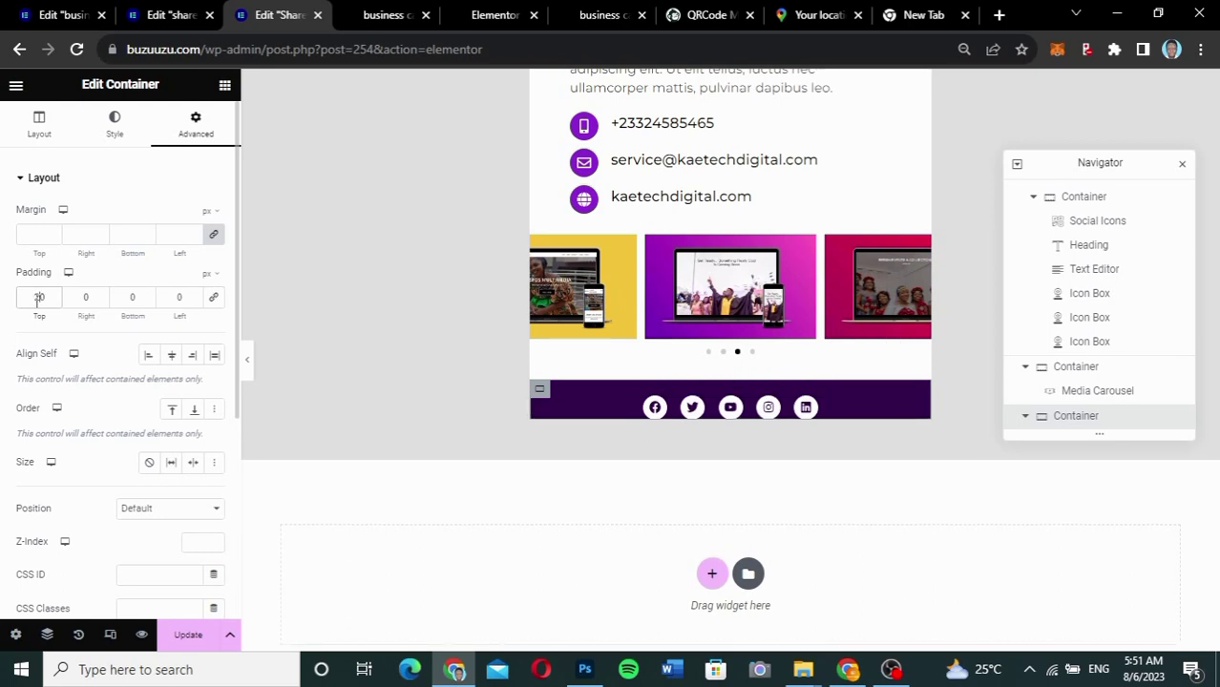
left_click(123, 296)
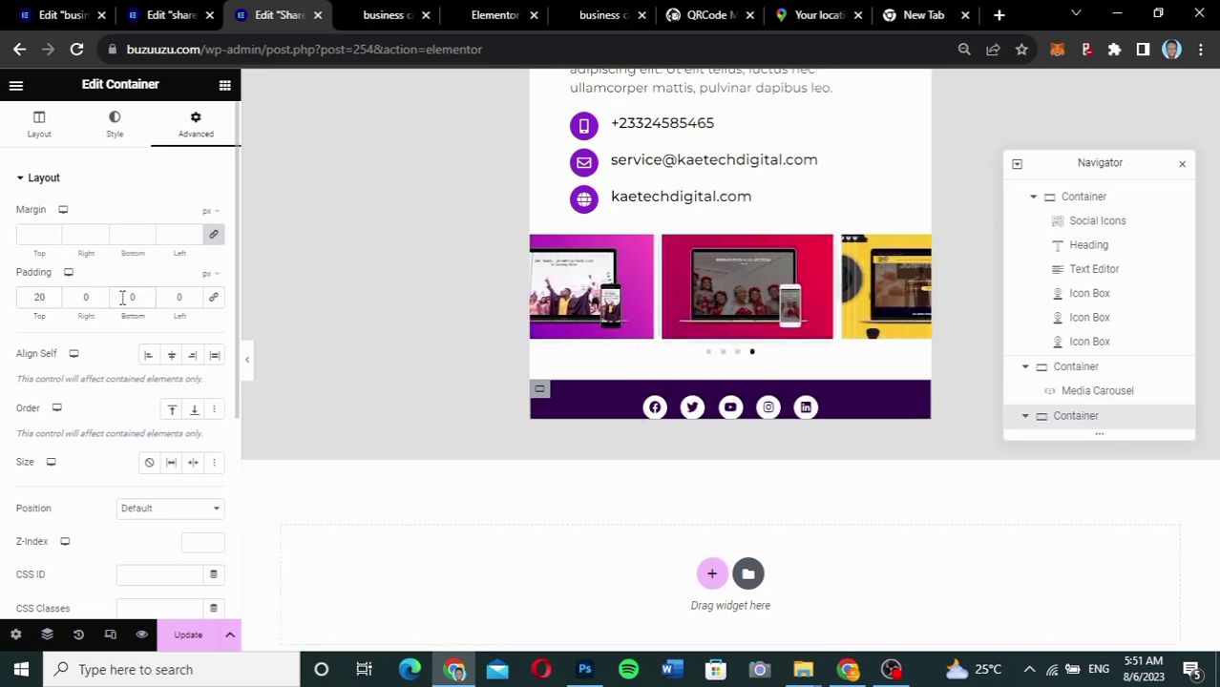
type("20")
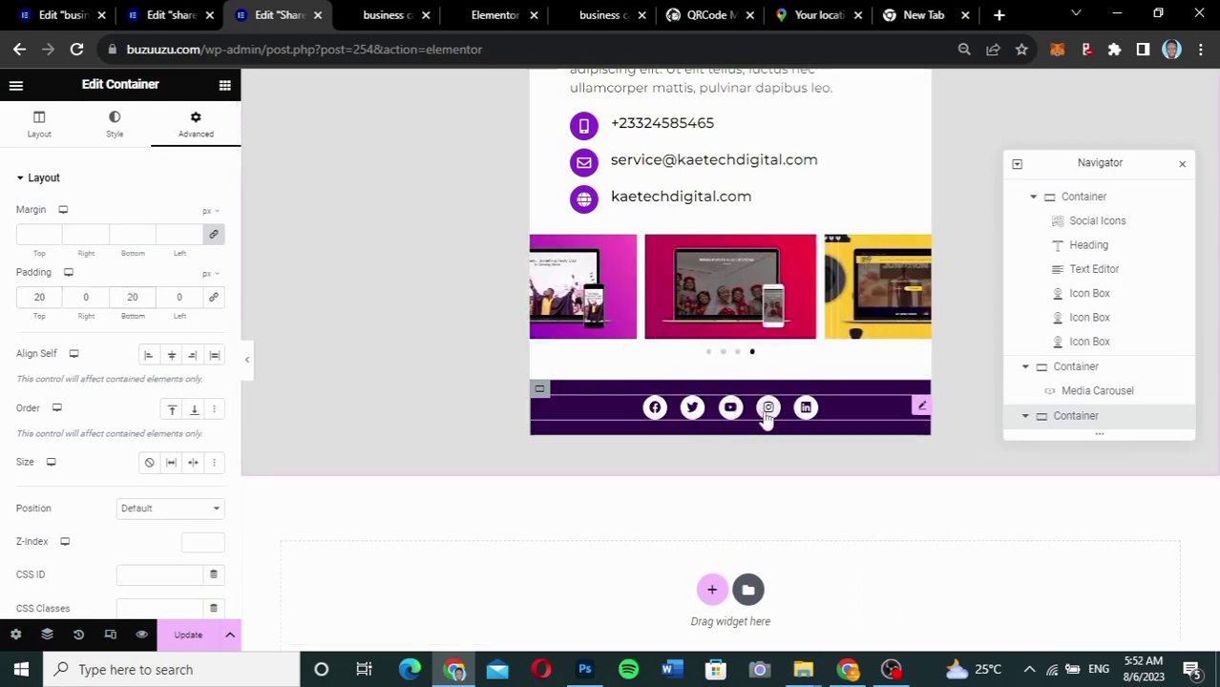
Step: Review the footer and save the page with Update
scroll(852, 349, "up", 3)
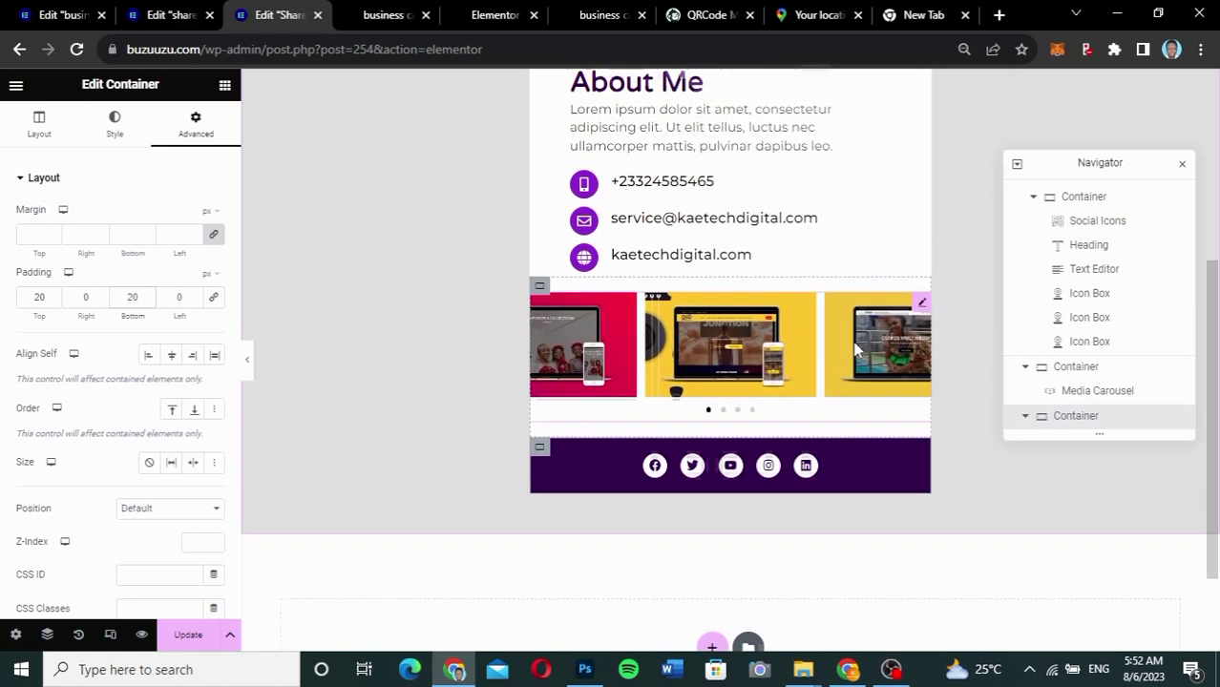
scroll(857, 350, "down", 2)
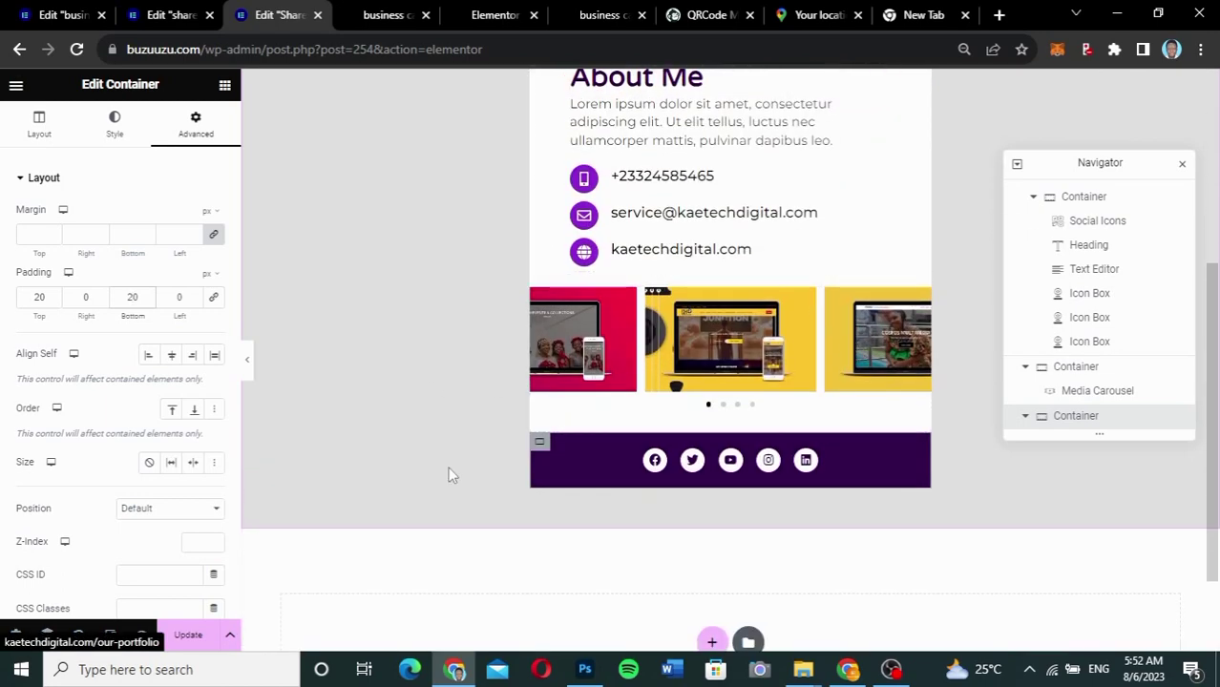
scroll(453, 474, "up", 4)
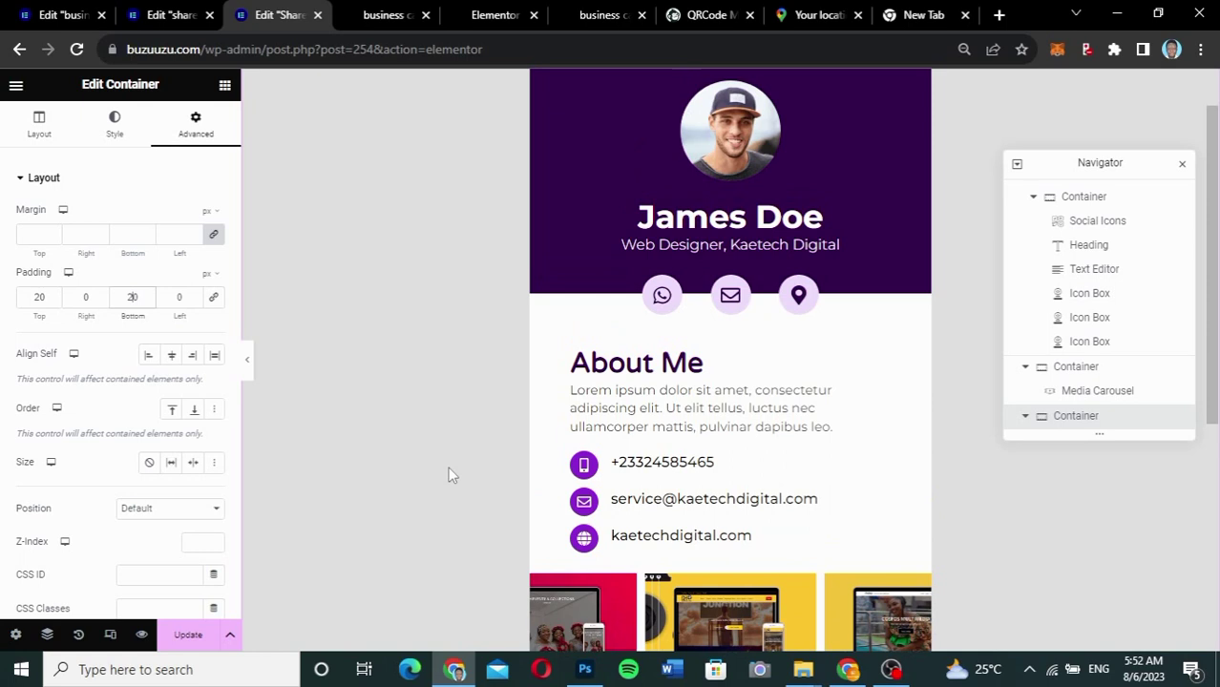
scroll(452, 474, "down", 2)
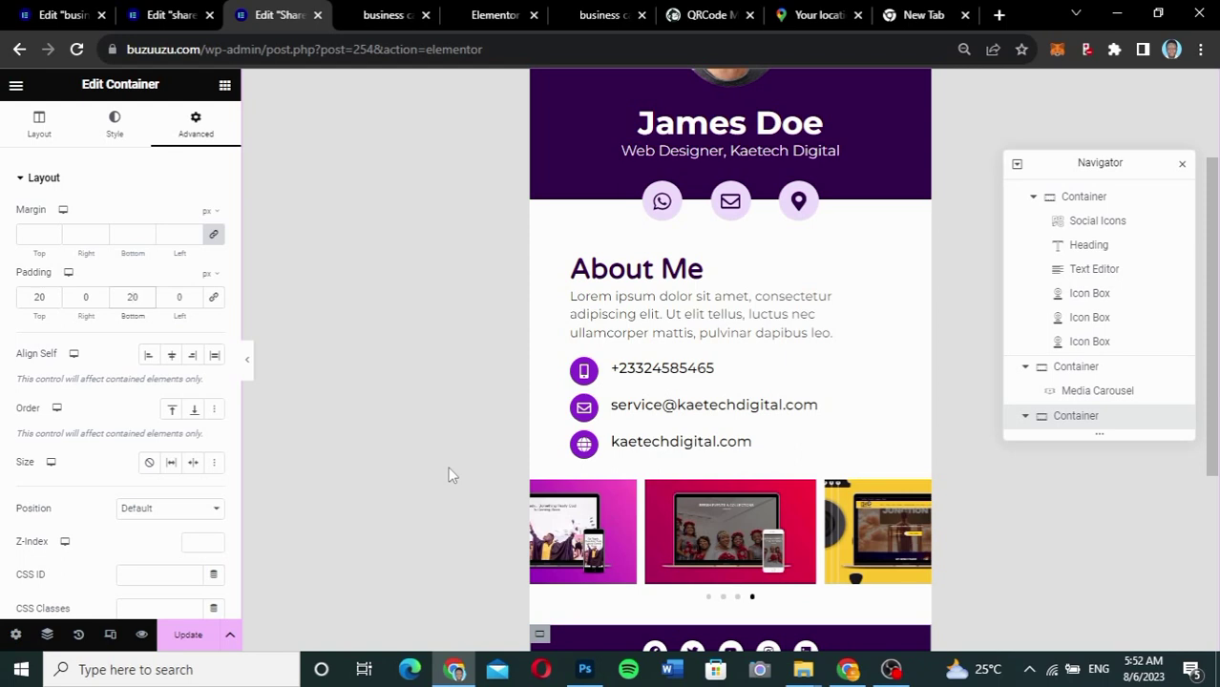
scroll(452, 475, "up", 3)
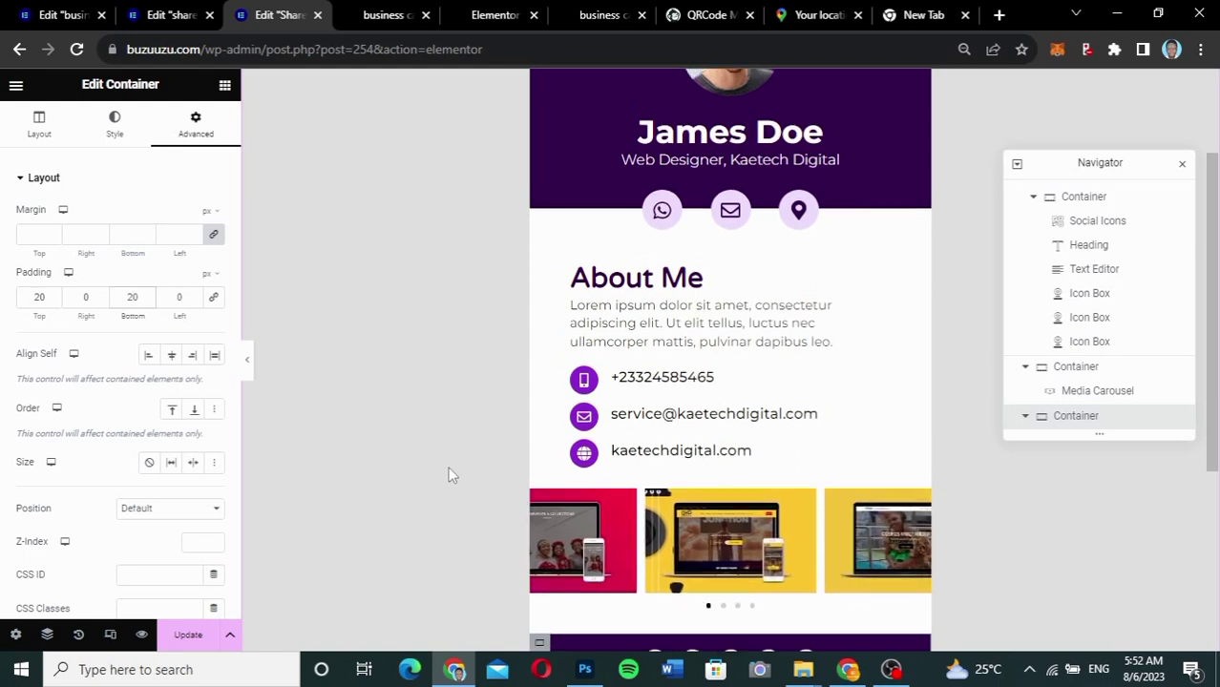
scroll(452, 474, "down", 2)
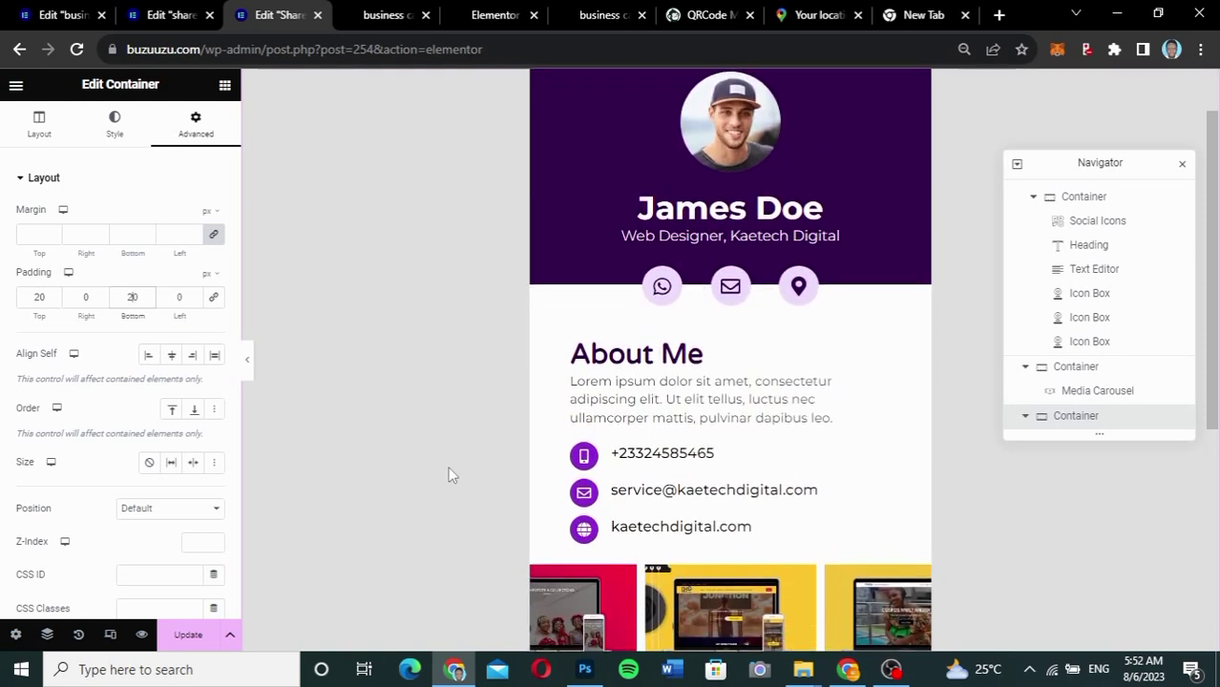
scroll(450, 473, "up", 1)
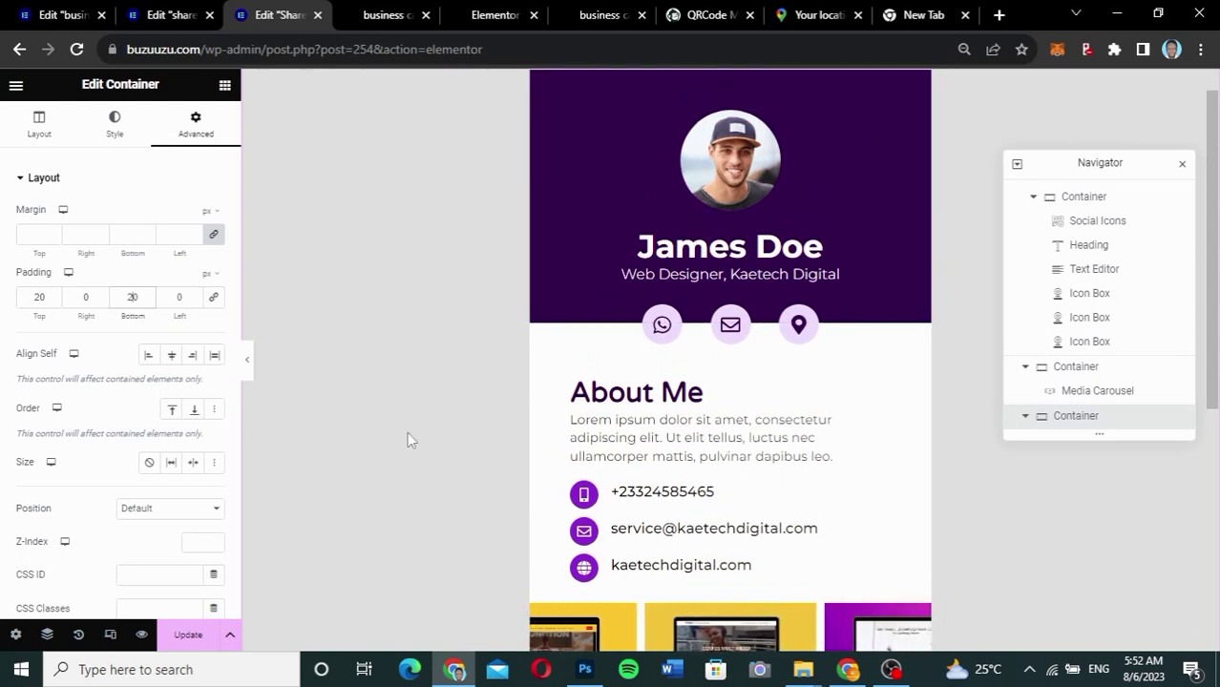
left_click(182, 637)
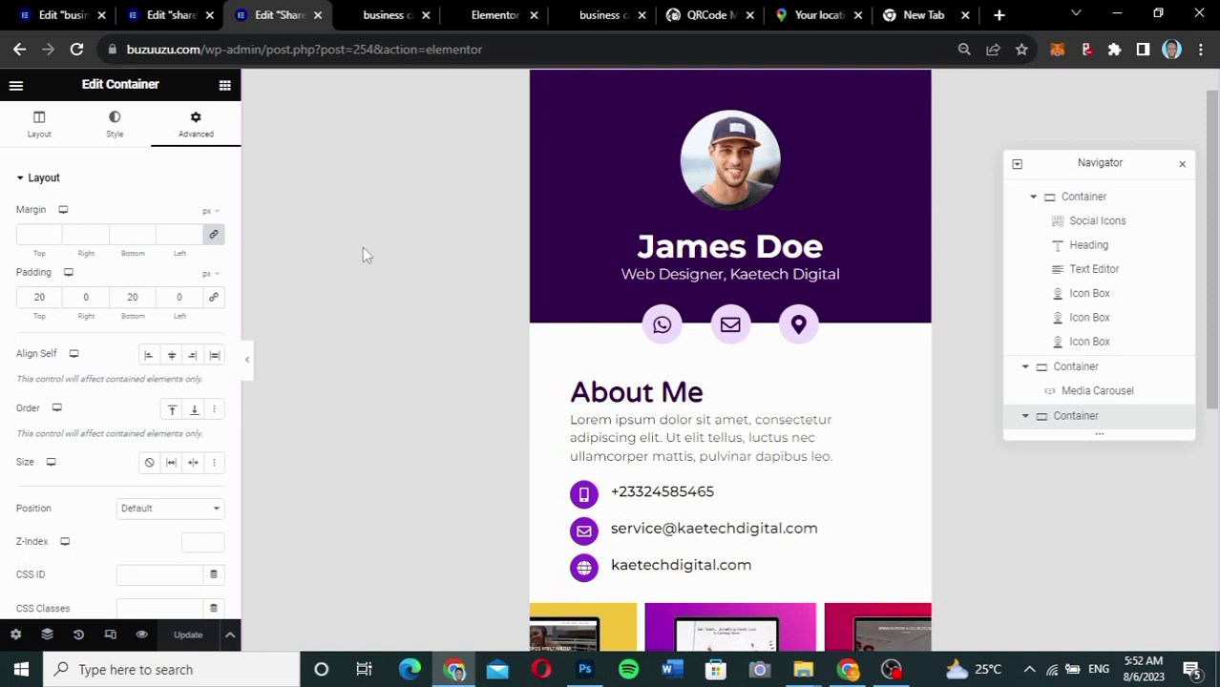
Step: Go to the WordPress admin and open Templates > Popups
left_click(362, 19)
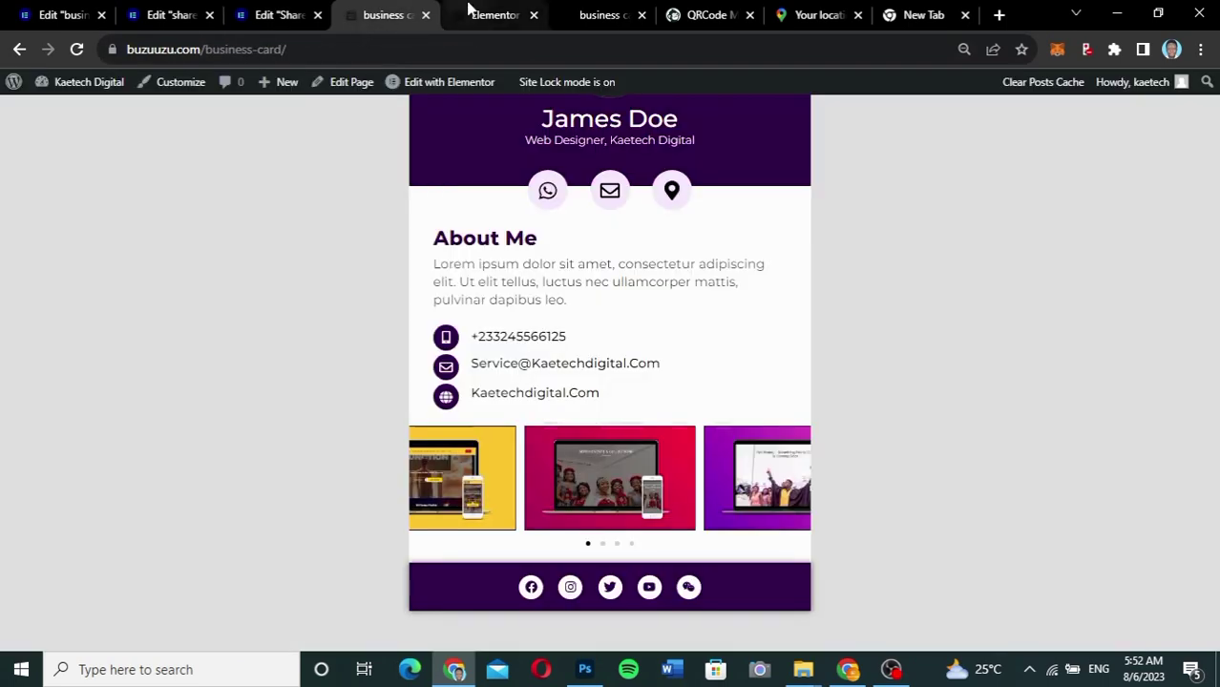
left_click(466, 17)
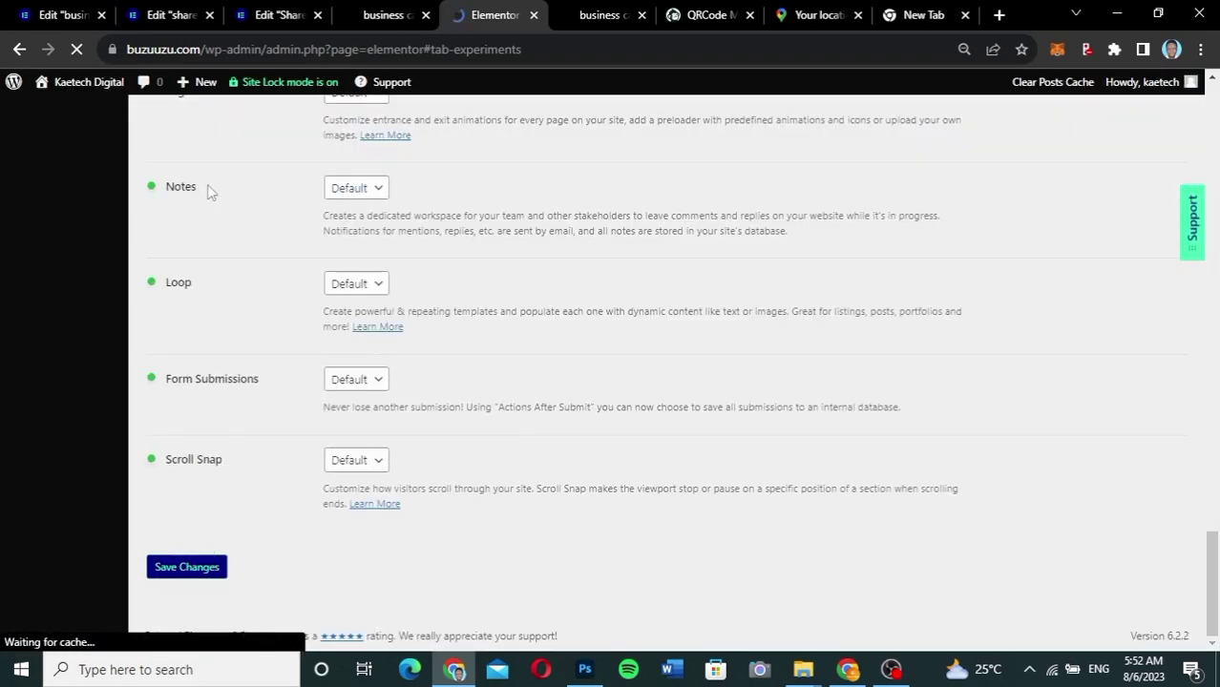
scroll(207, 184, "up", 15)
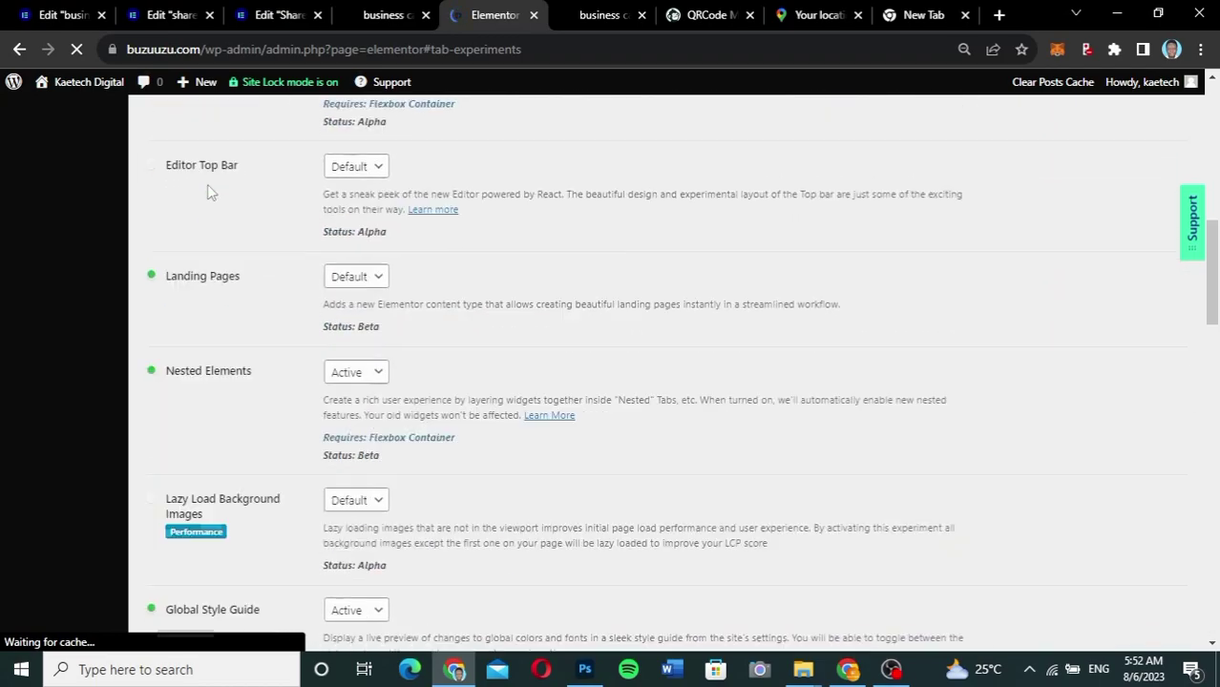
scroll(210, 191, "up", 5)
scroll(207, 187, "up", 2)
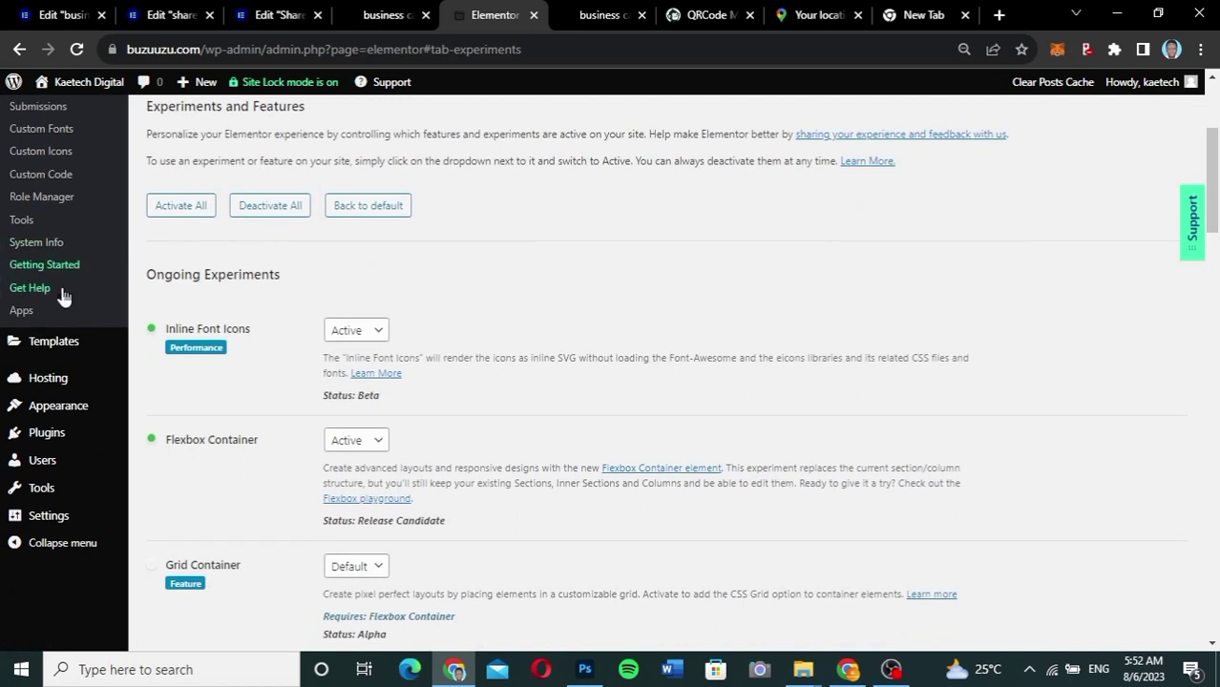
mouse_move(38, 349)
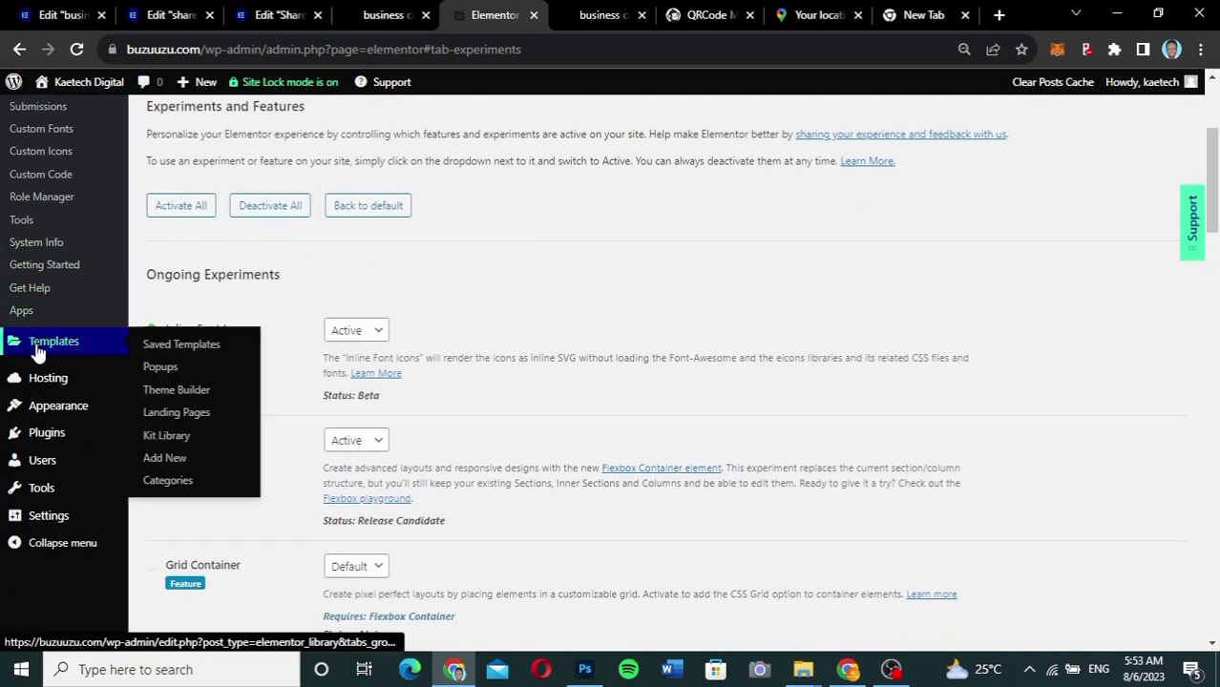
left_click(161, 368)
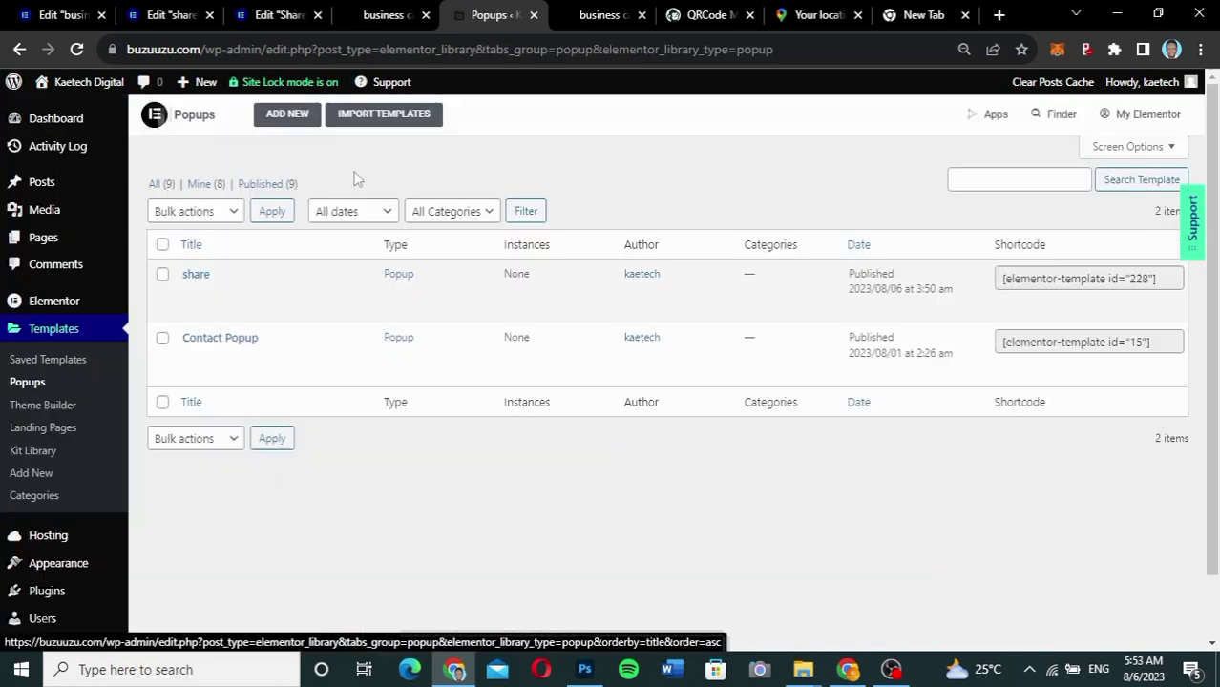
Step: Add a new Popup template named 'contact share' and create it
left_click(298, 123)
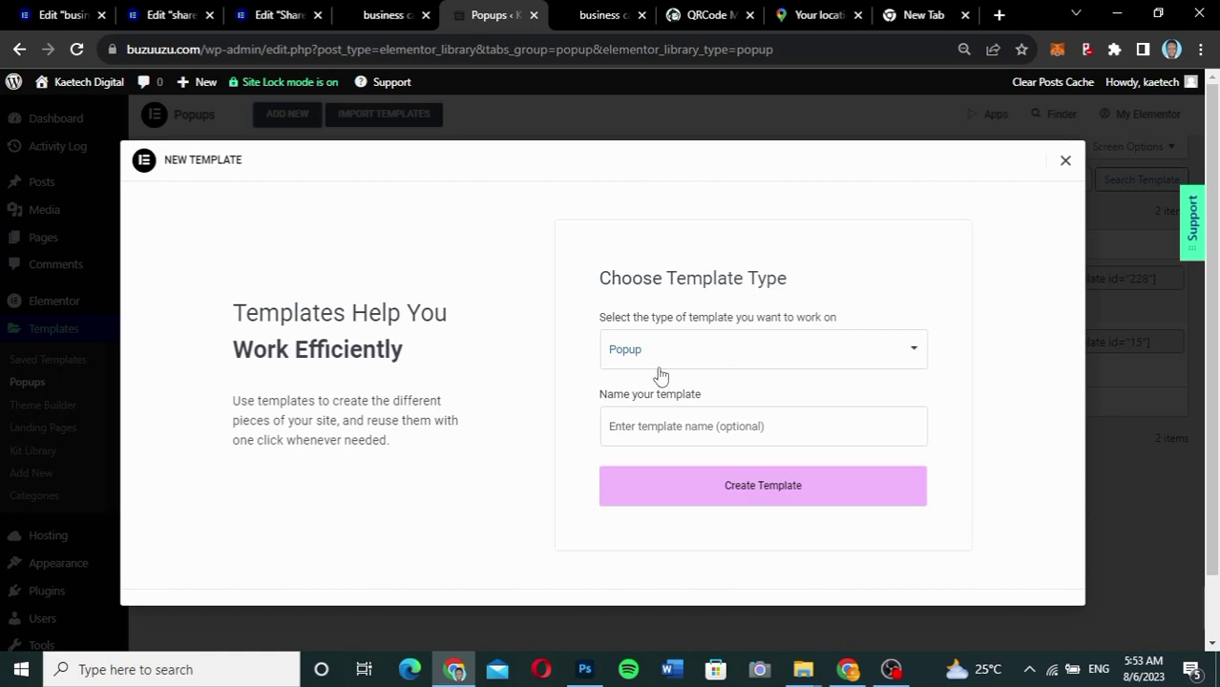
left_click(683, 425)
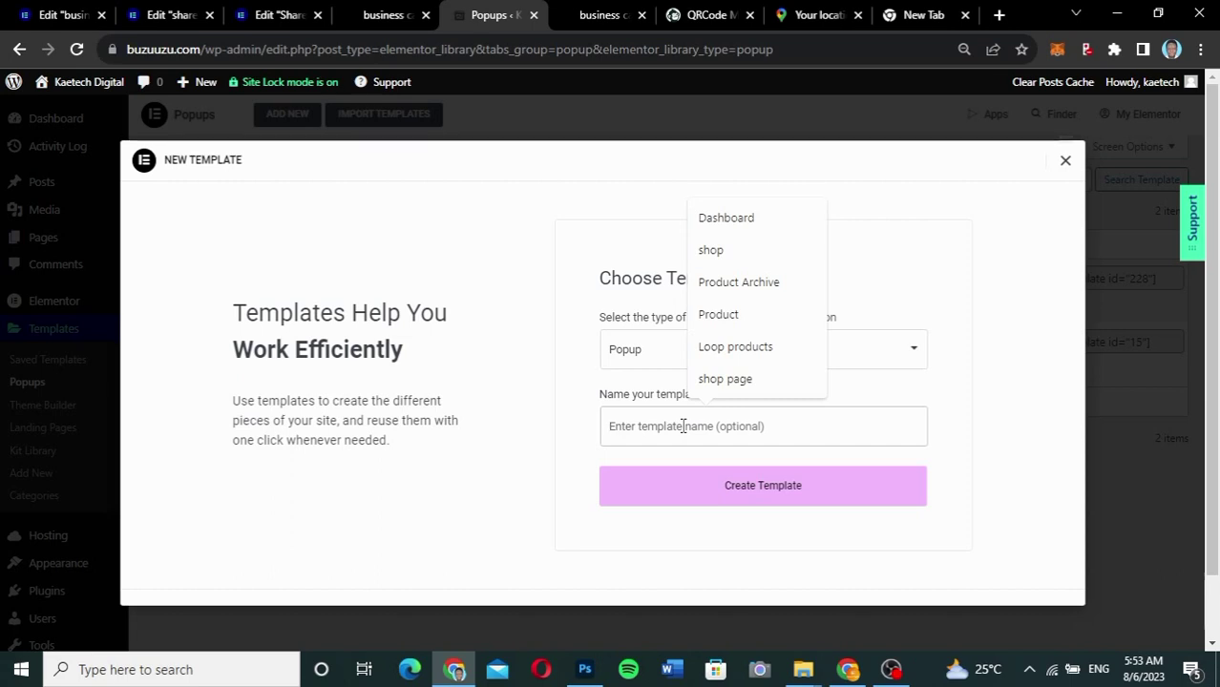
type("conatc")
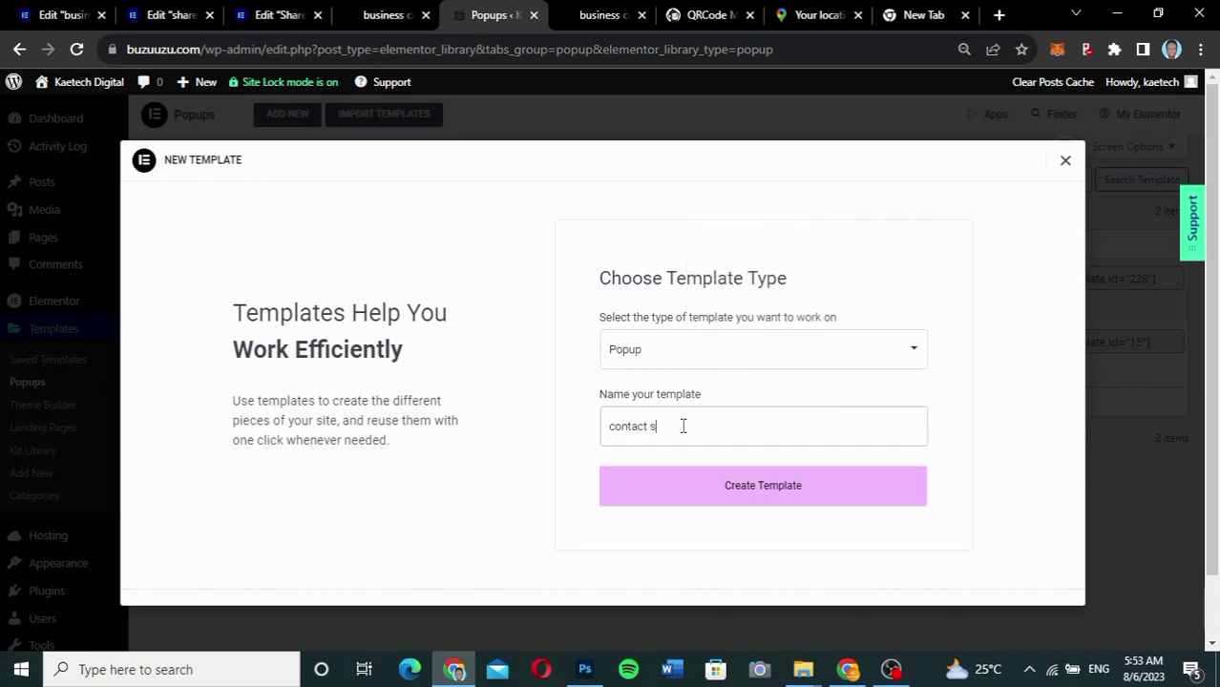
left_click(740, 493)
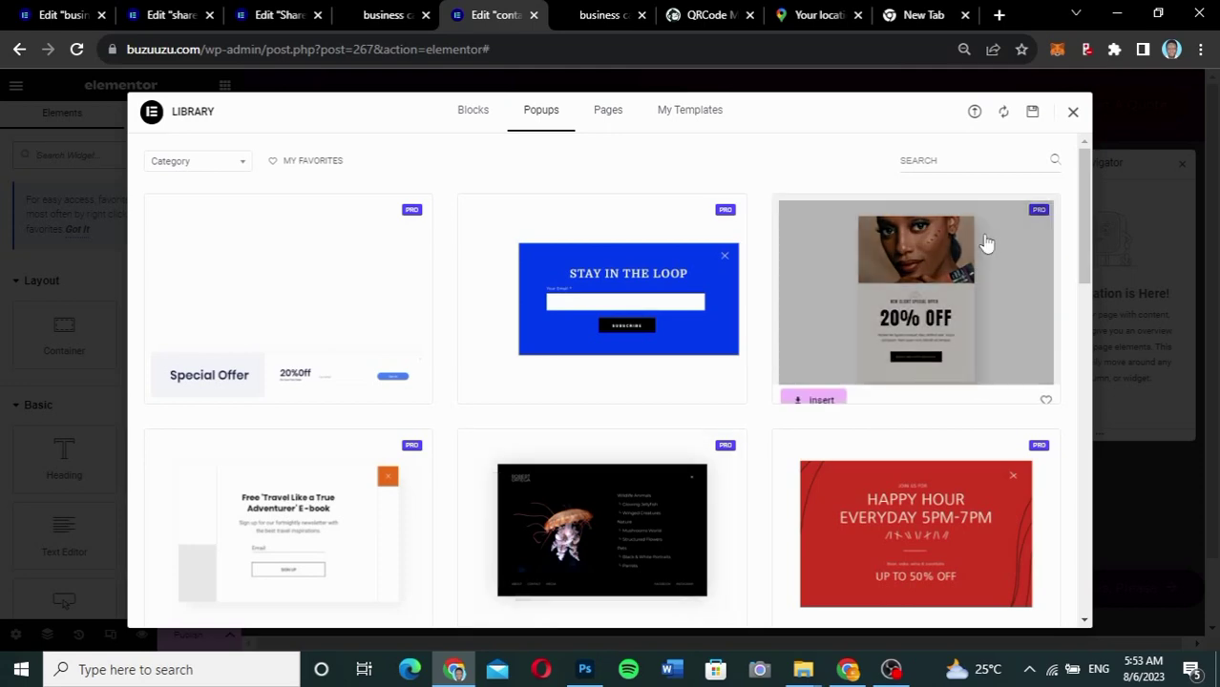
Step: Close the template library and set the popup's vertical position to Bottom
left_click(1072, 113)
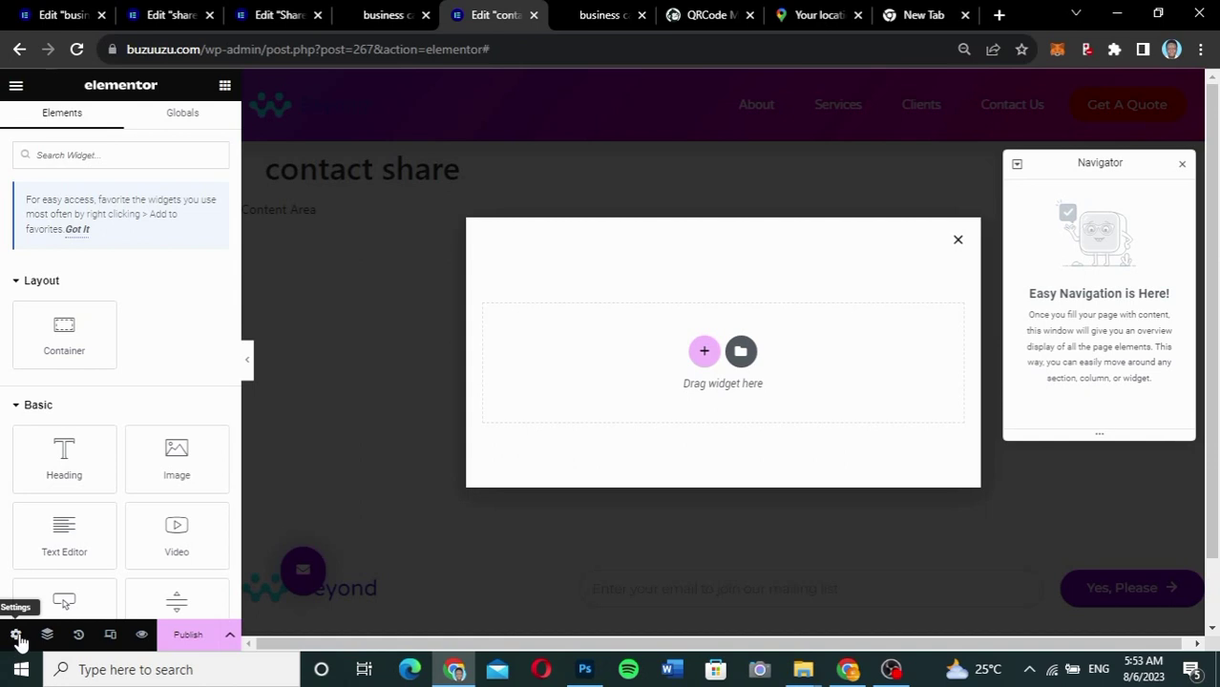
left_click(16, 635)
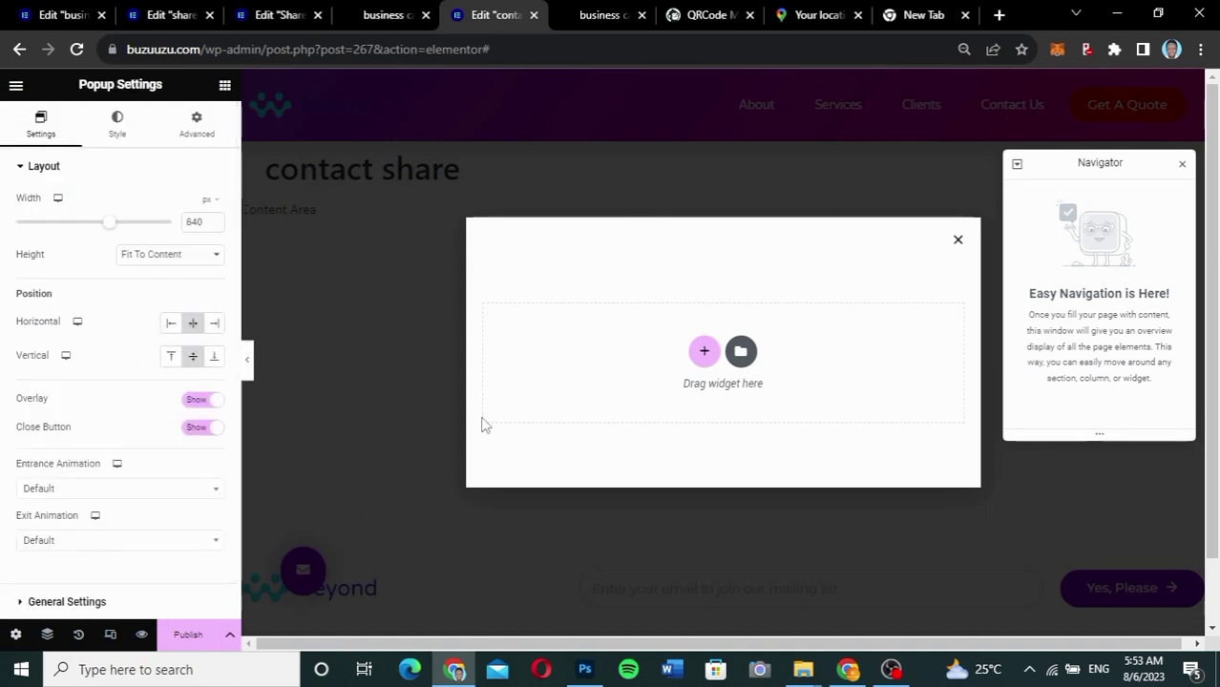
left_click(215, 359)
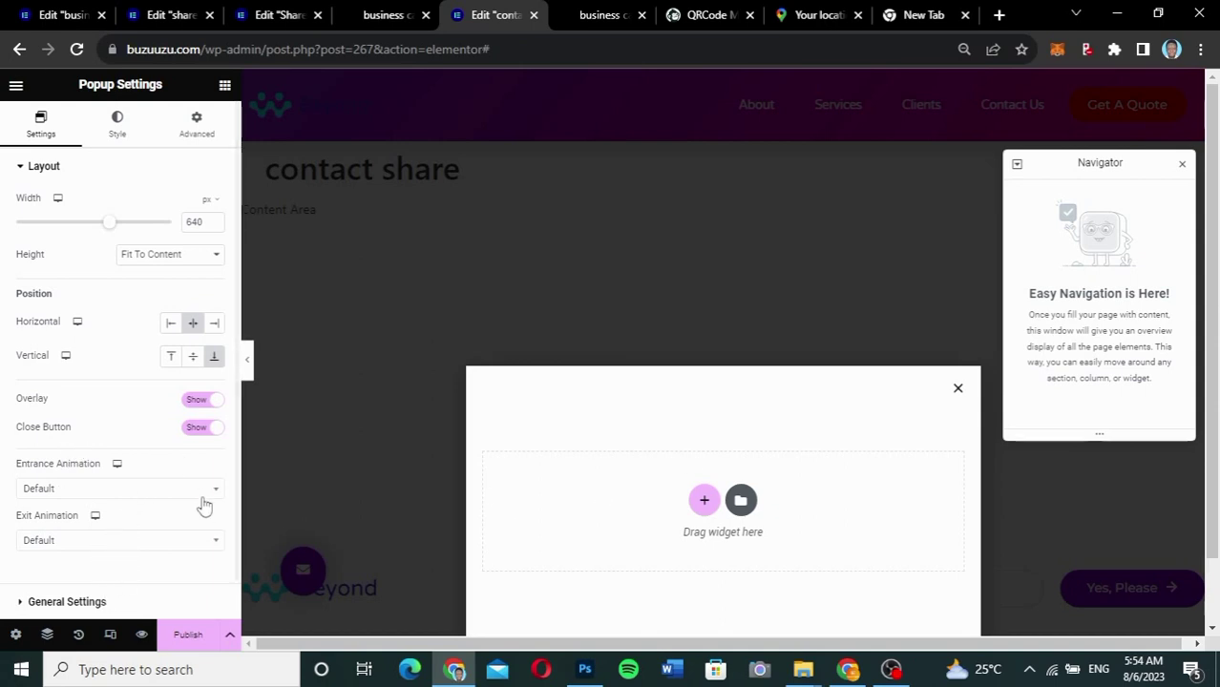
Step: Set the popup's entrance animation to Slide In Up
left_click(170, 500)
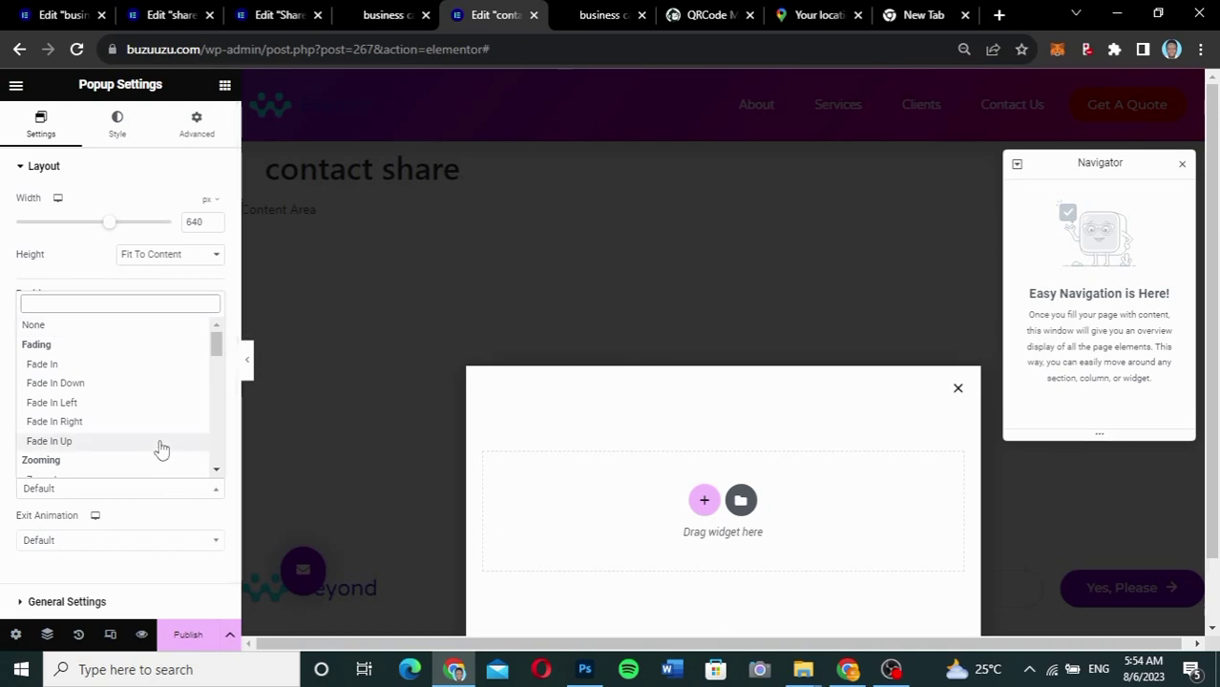
scroll(161, 448, "down", 1)
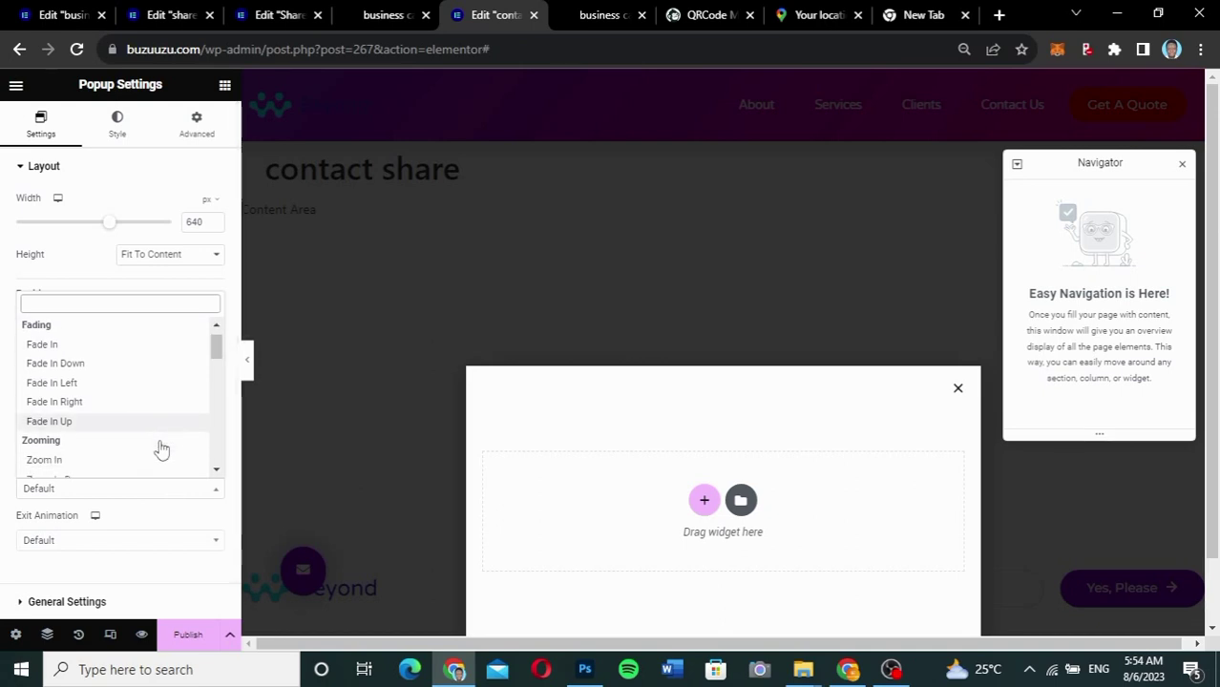
left_click(160, 431)
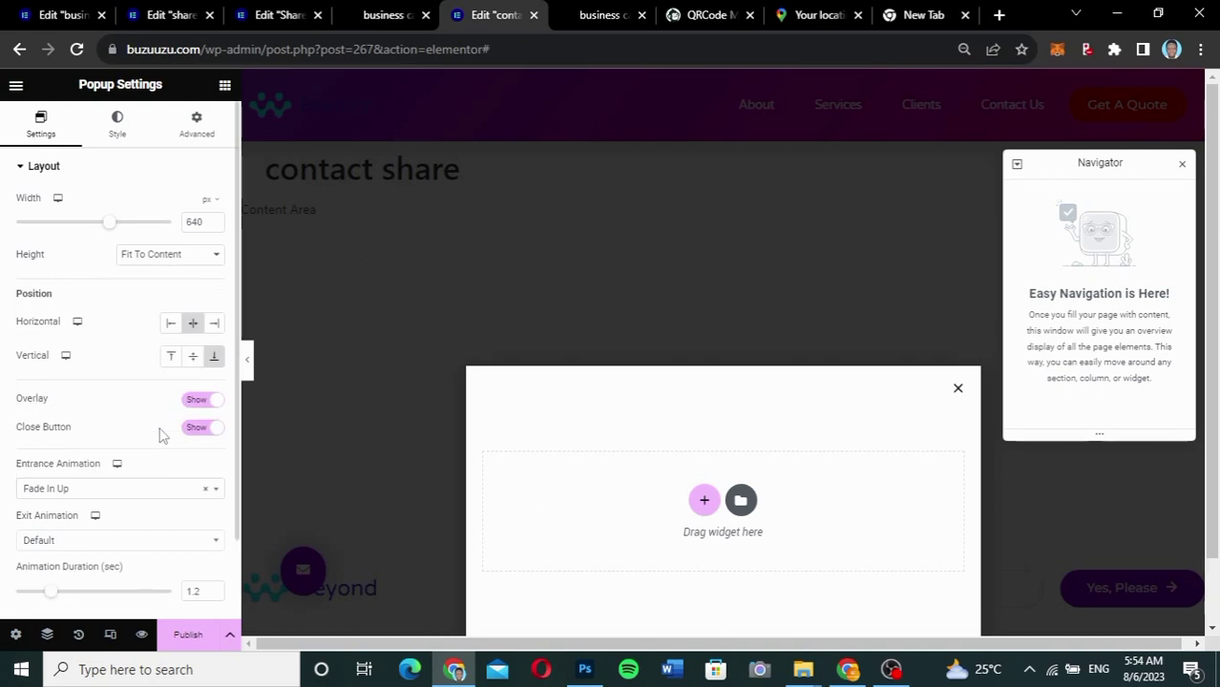
left_click(137, 491)
scroll(136, 446, "down", 5)
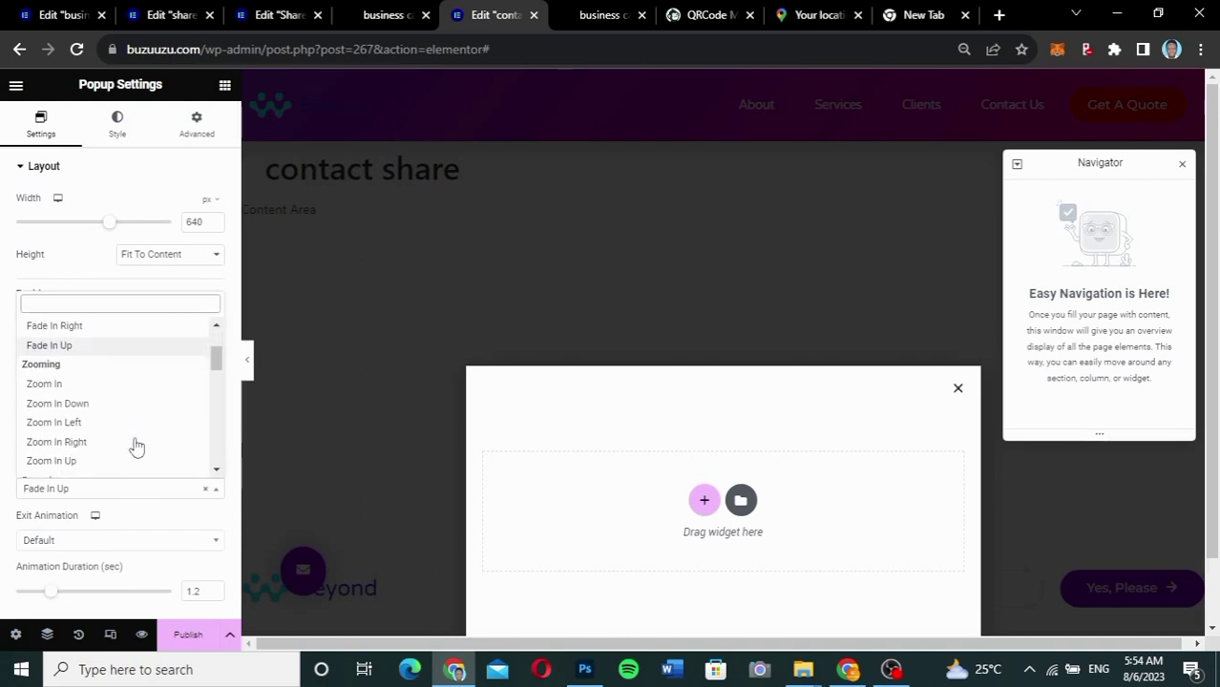
scroll(137, 446, "down", 4)
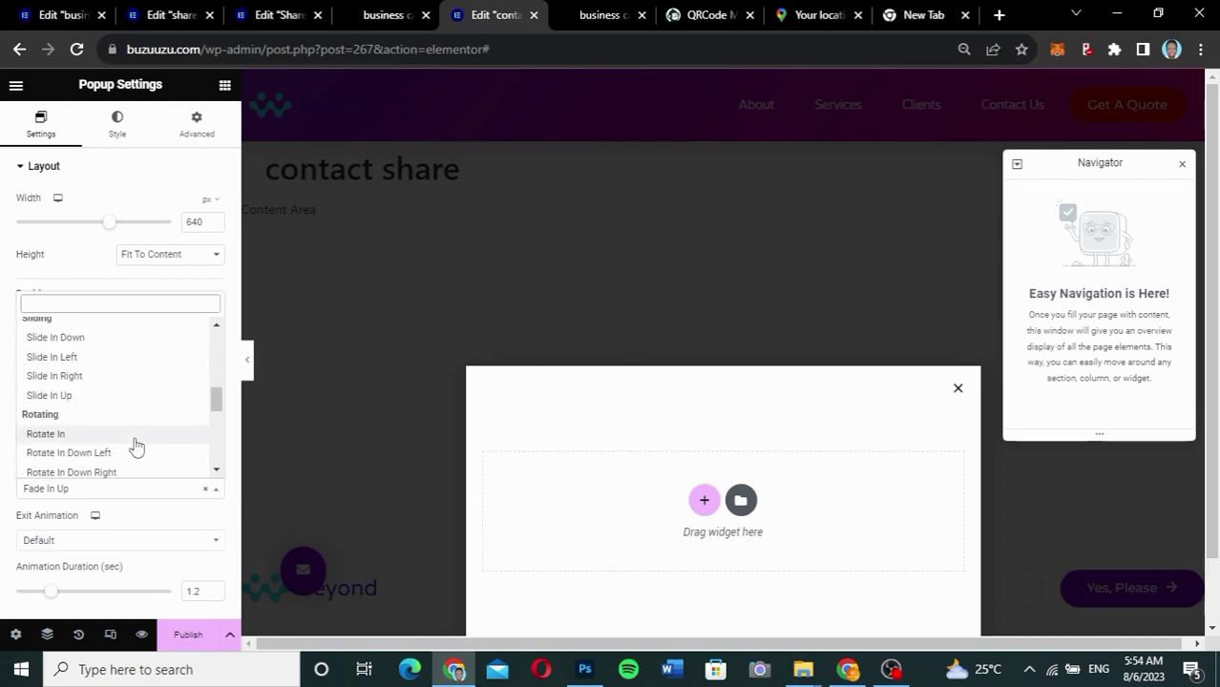
scroll(137, 446, "down", 3)
scroll(136, 445, "down", 4)
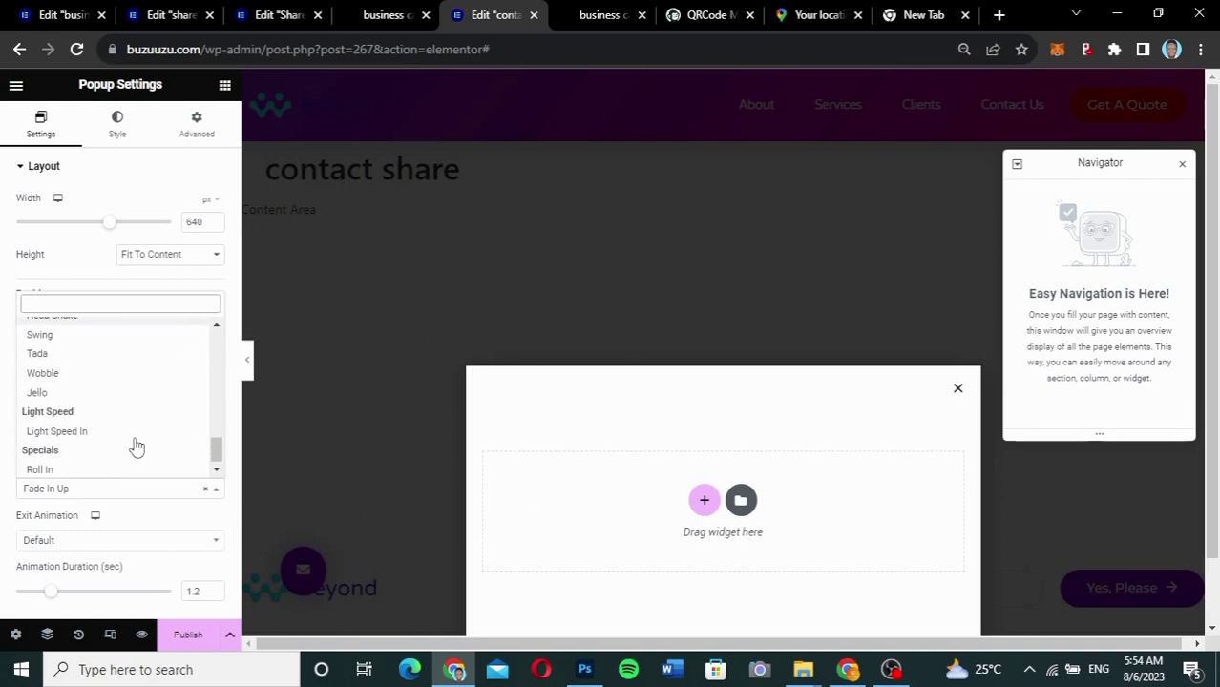
scroll(137, 446, "up", 4)
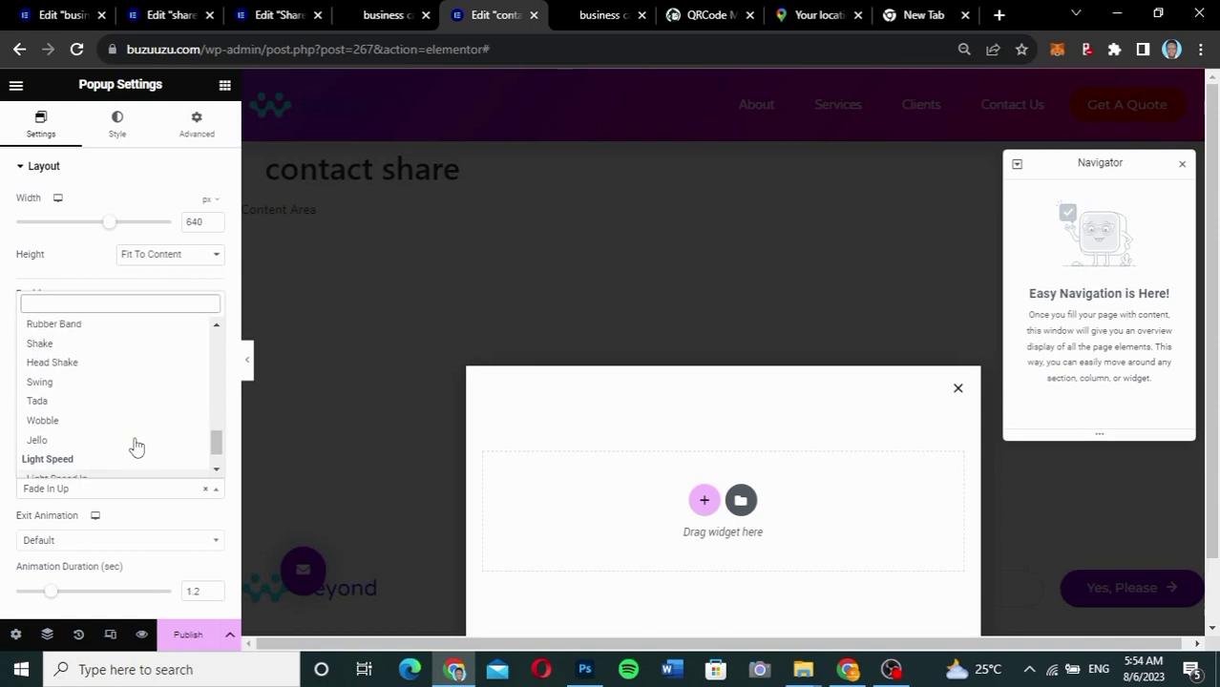
scroll(137, 446, "up", 3)
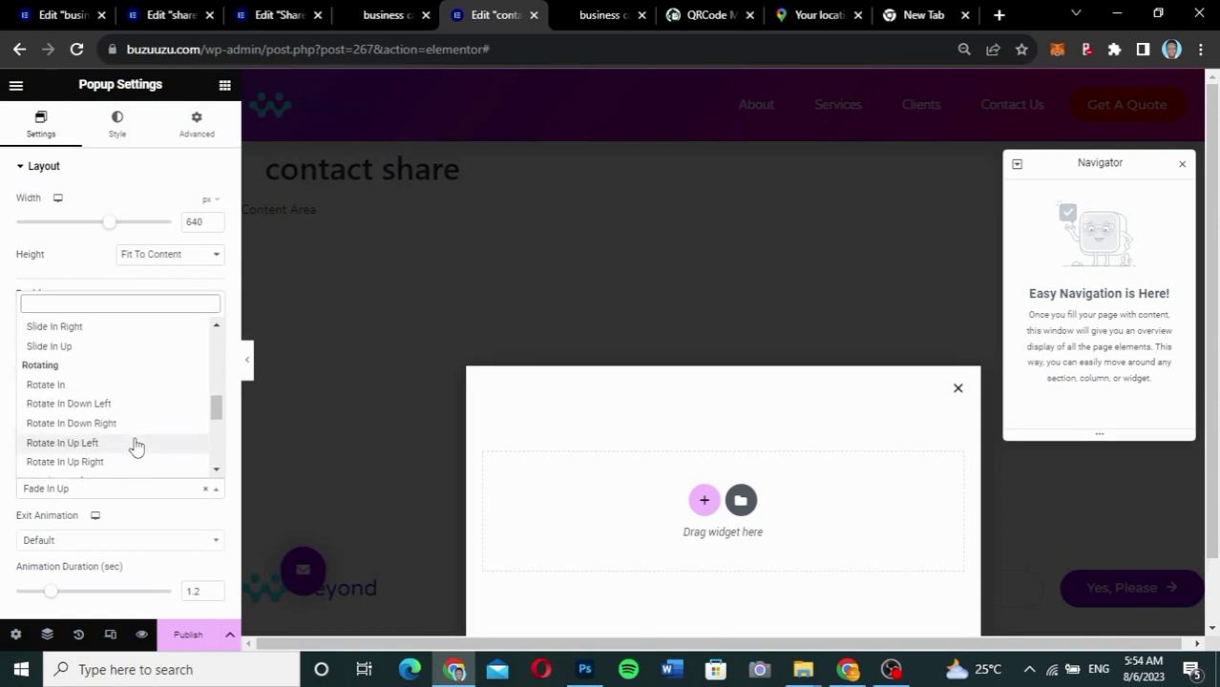
scroll(137, 446, "up", 3)
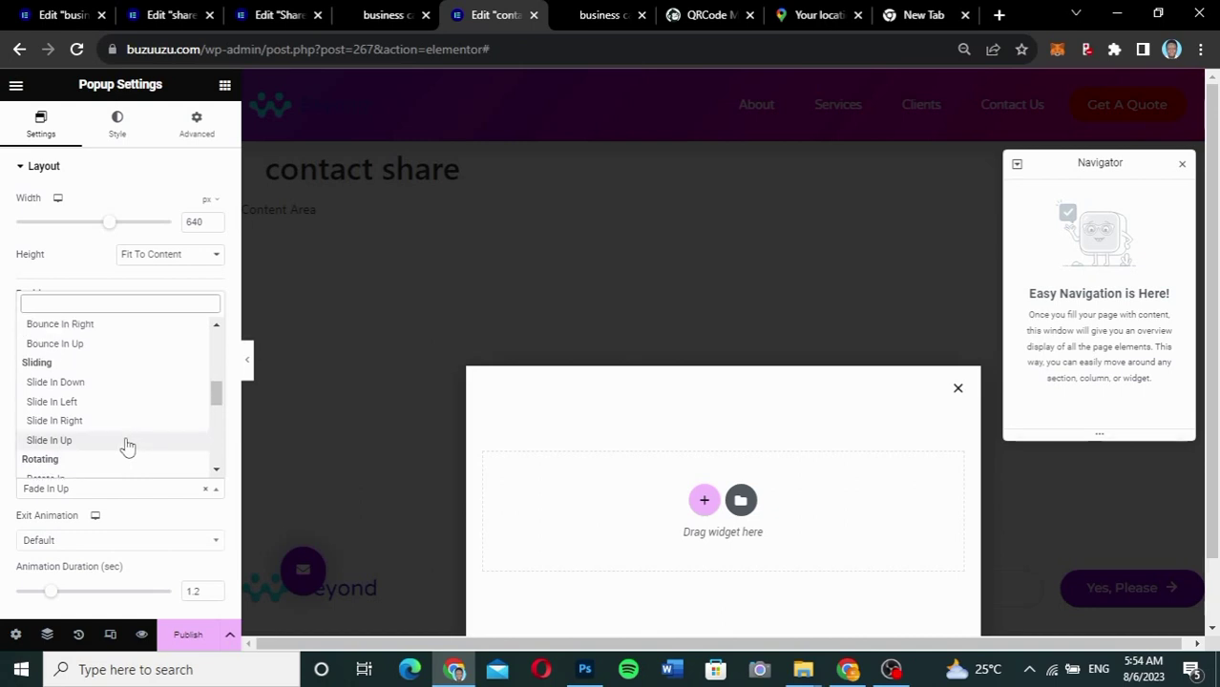
left_click(127, 441)
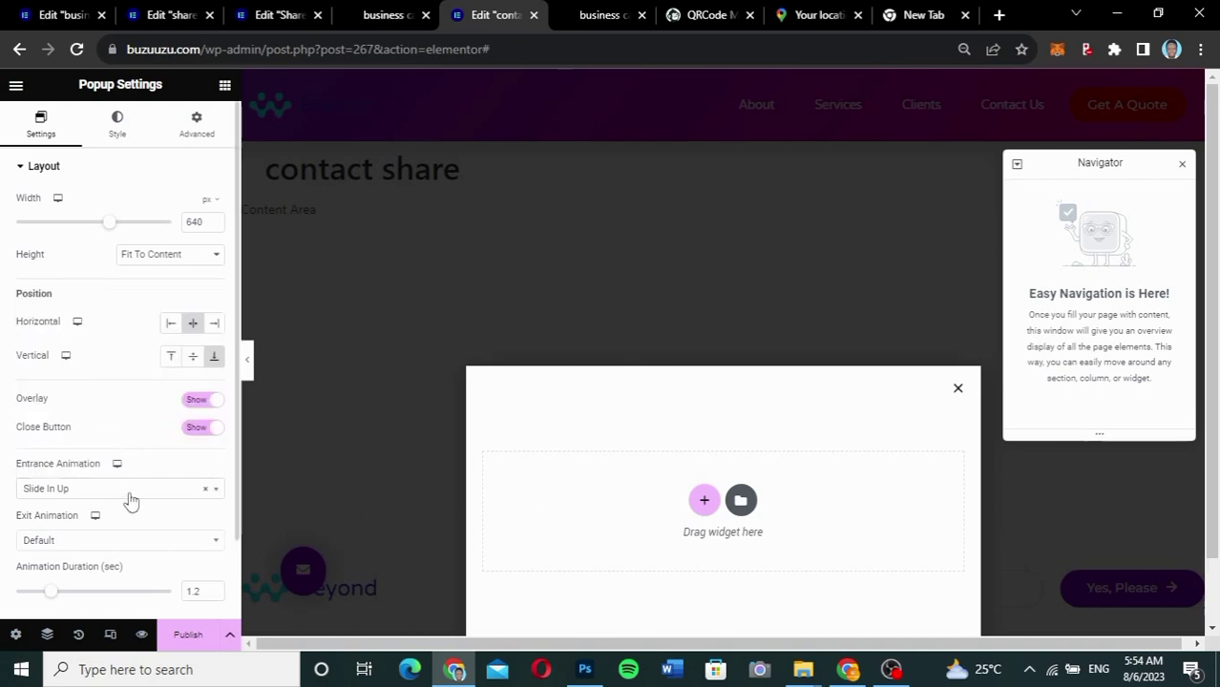
Step: Set the popup's exit animation to Slide Out Down
left_click(117, 544)
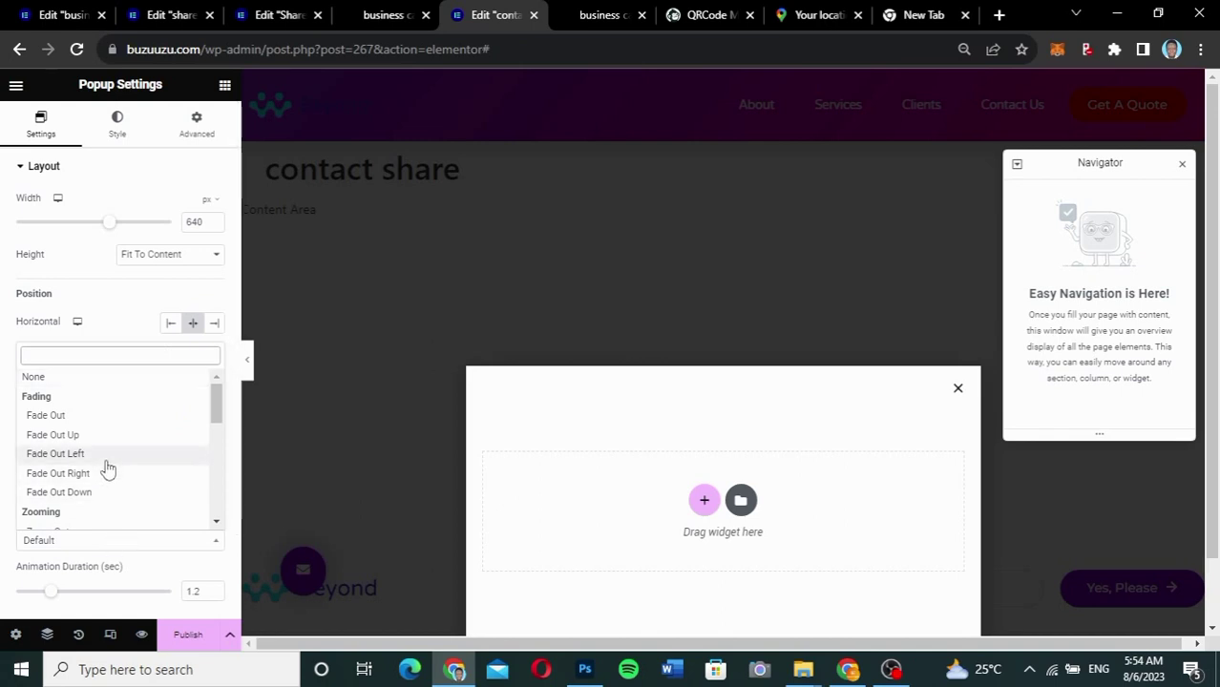
scroll(108, 467, "down", 2)
scroll(105, 468, "down", 3)
scroll(103, 466, "up", 1)
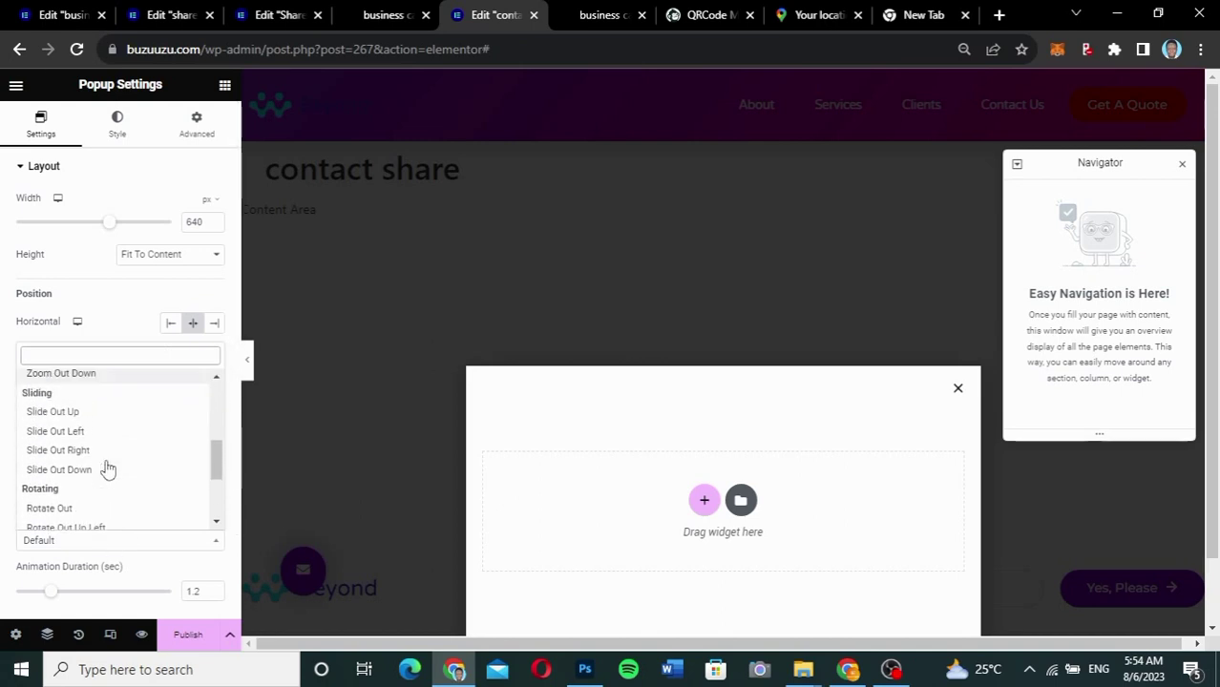
scroll(99, 448, "down", 3)
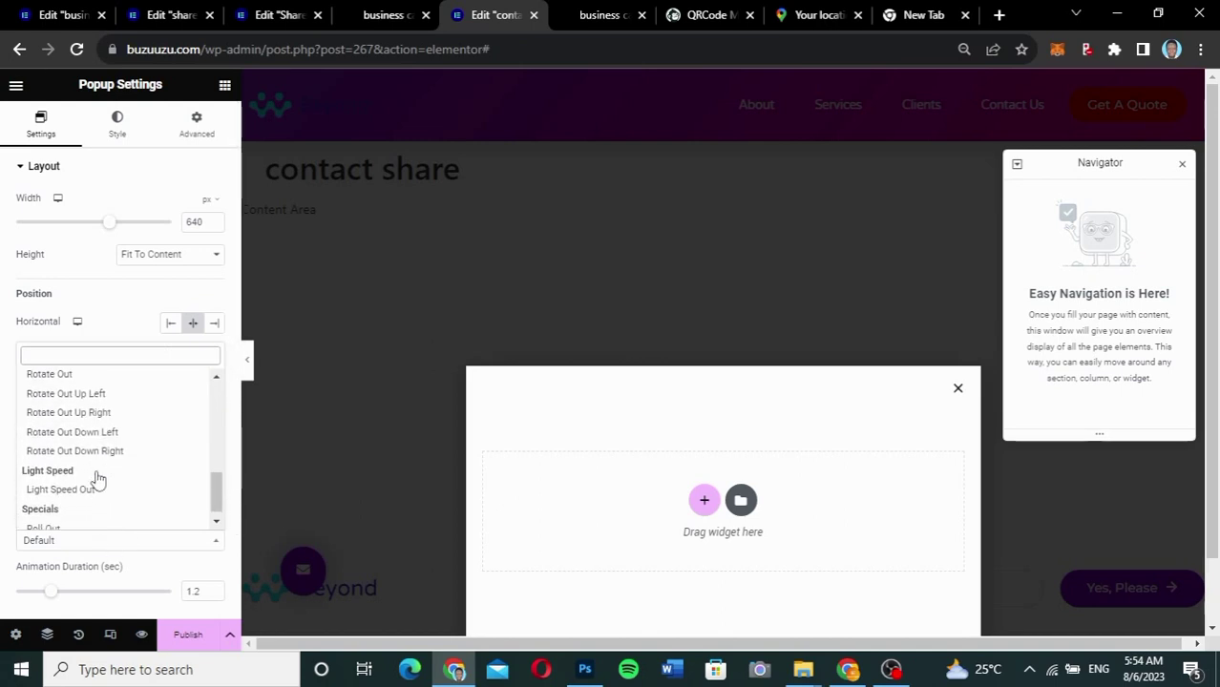
scroll(96, 479, "up", 3)
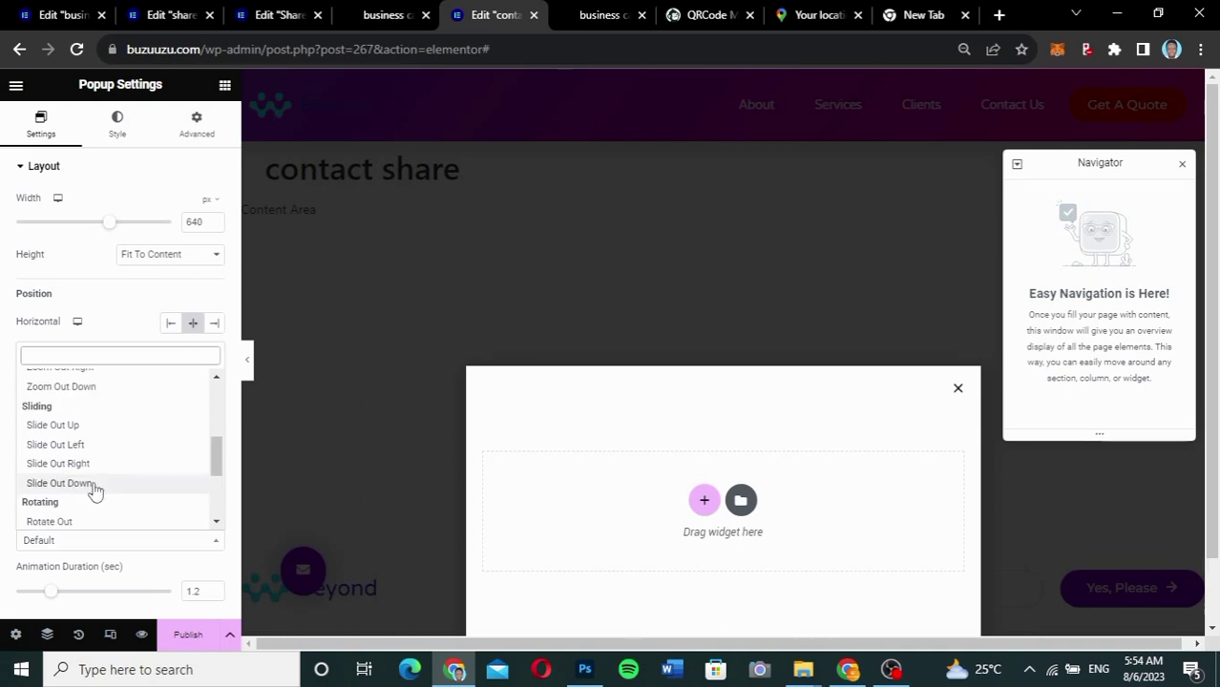
left_click(93, 485)
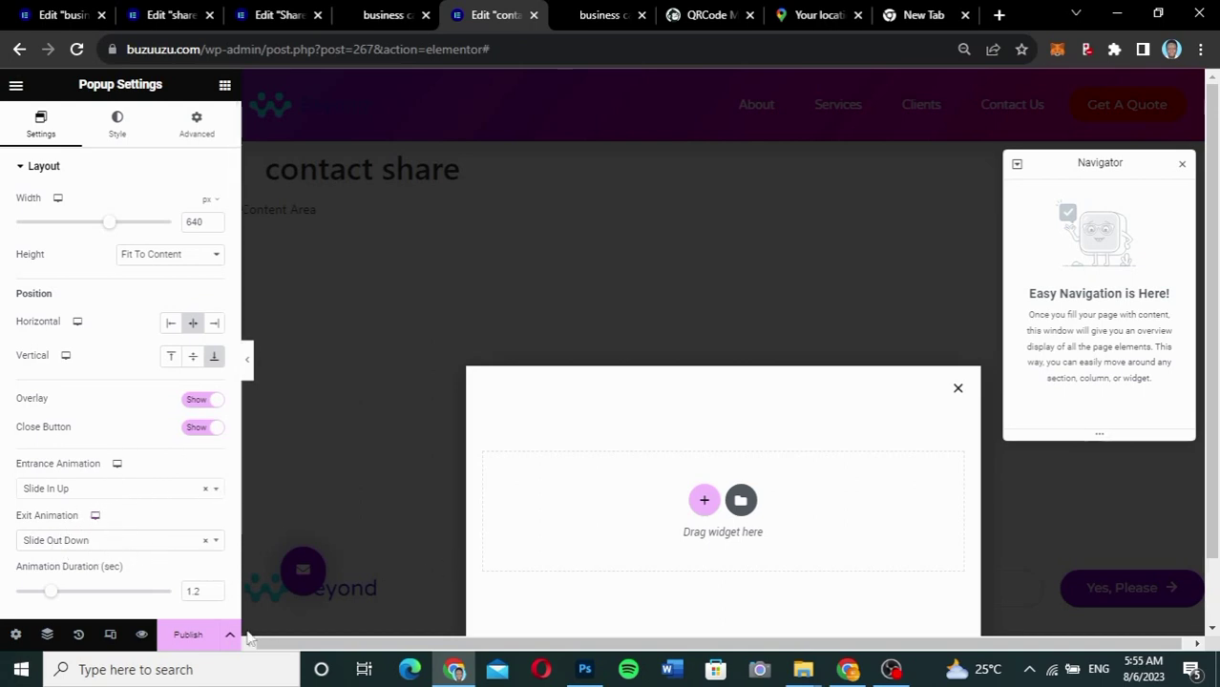
scroll(612, 549, "down", 2)
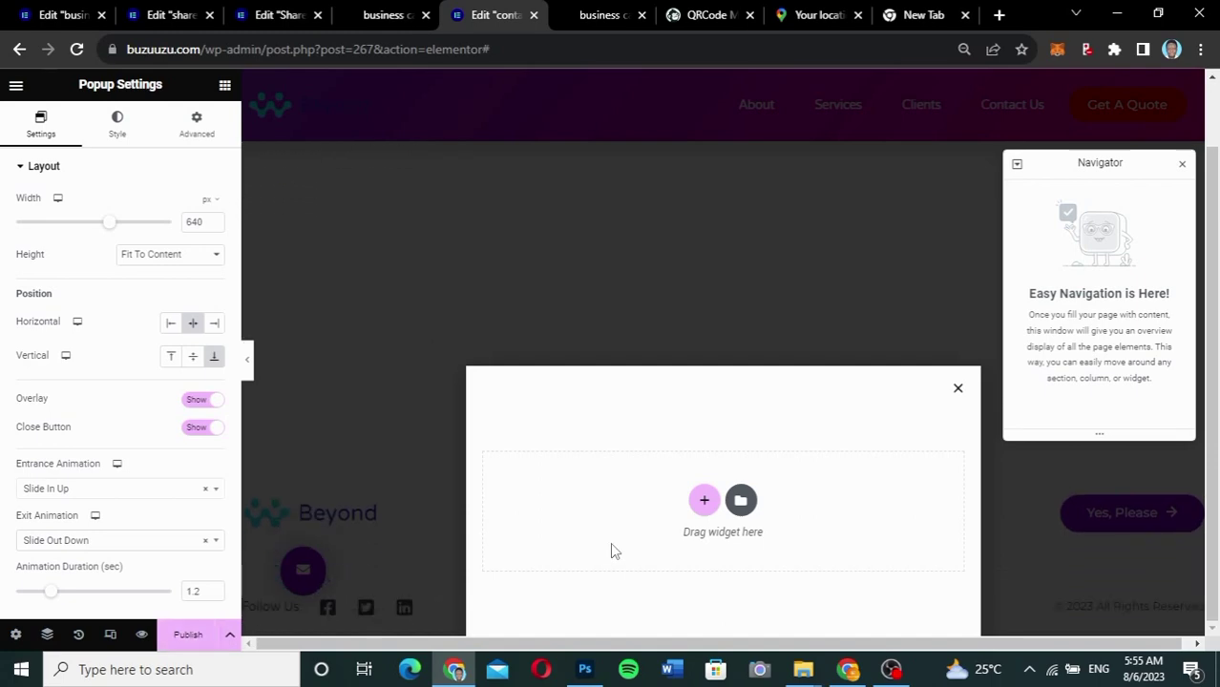
Step: Publish the contact share popup via Save & Close, then return to the widget list
left_click(191, 633)
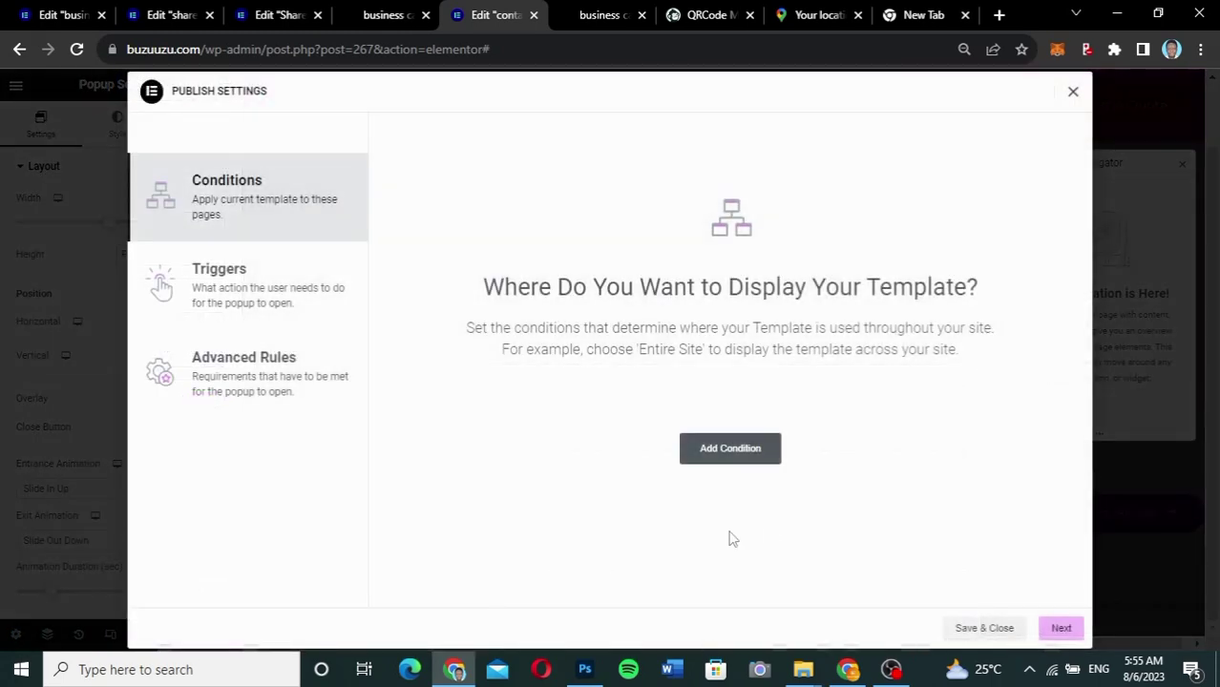
left_click(982, 630)
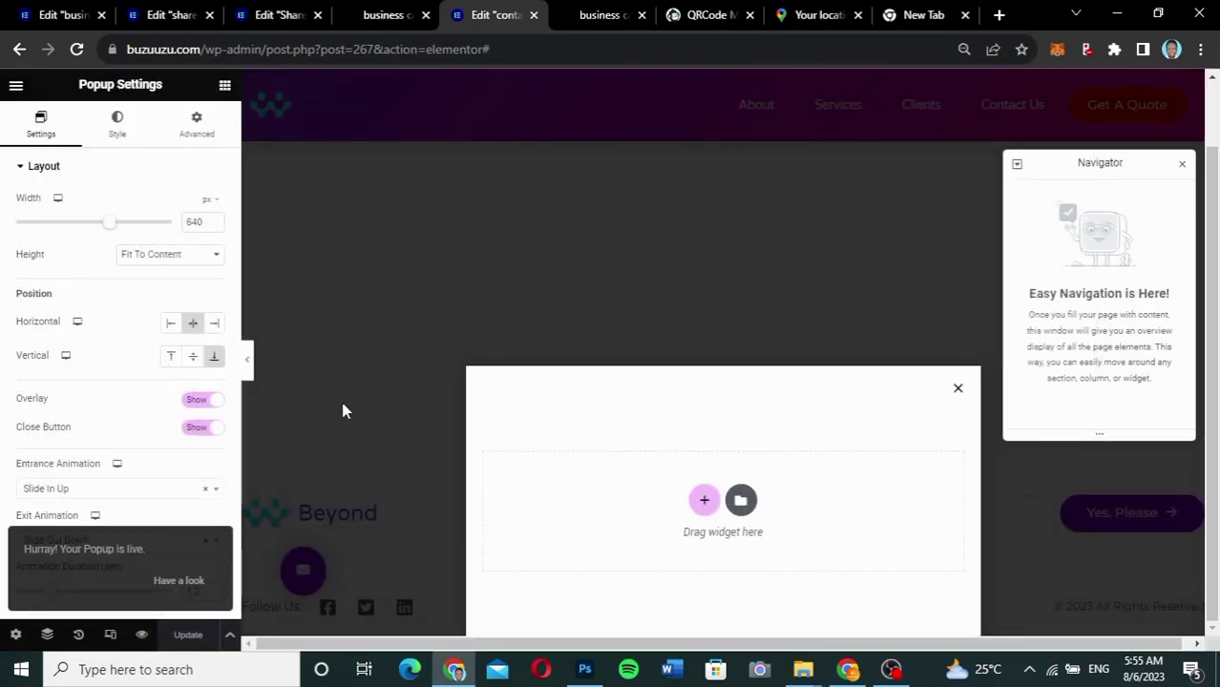
left_click_drag(27, 305, 227, 100)
left_click(225, 86)
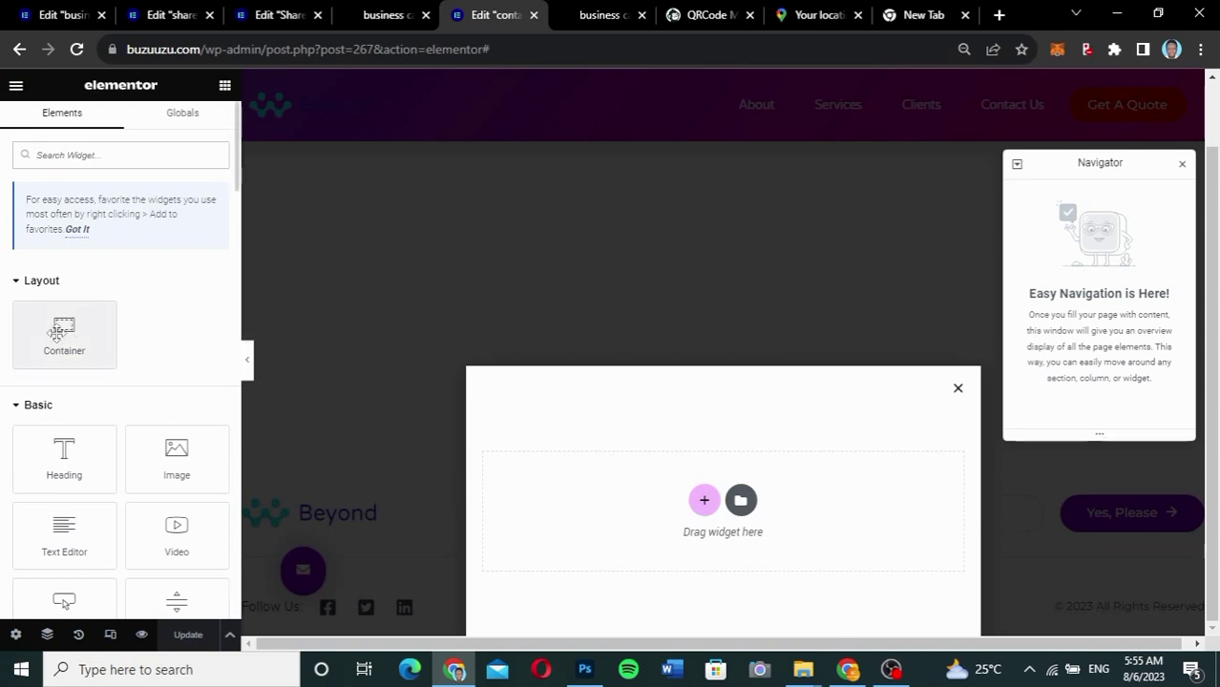
Step: Drag a container into the popup and add a Heading widget inside it
left_click_drag(63, 346, 748, 511)
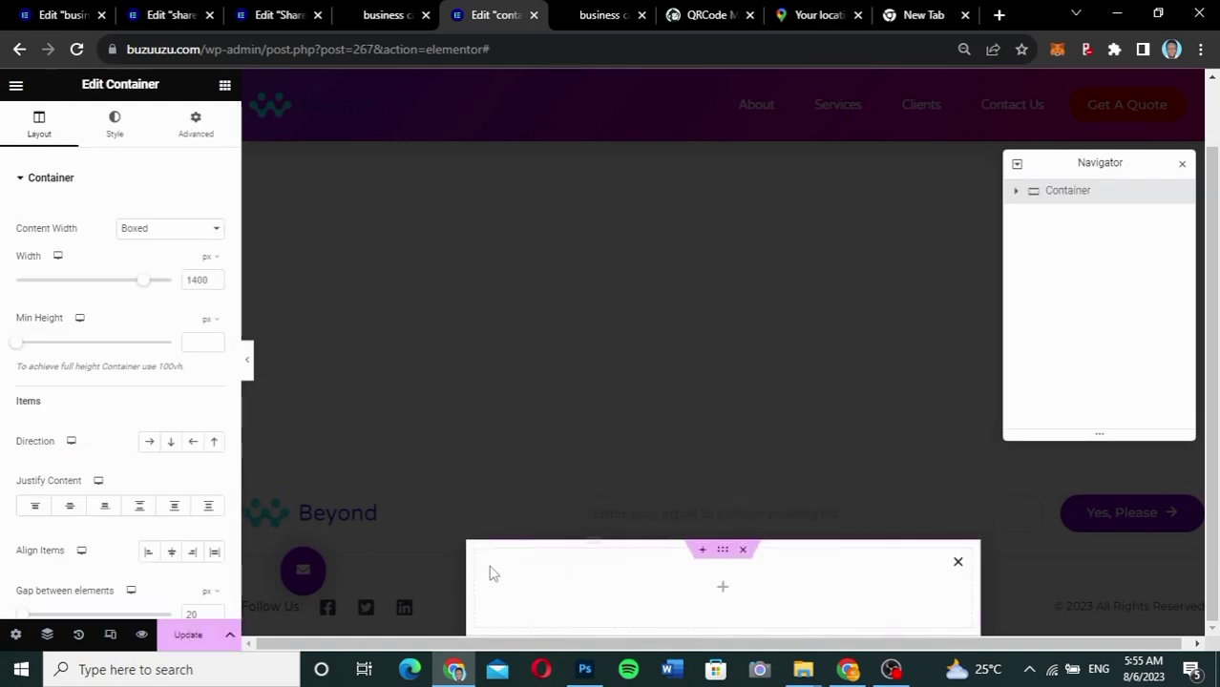
left_click(721, 589)
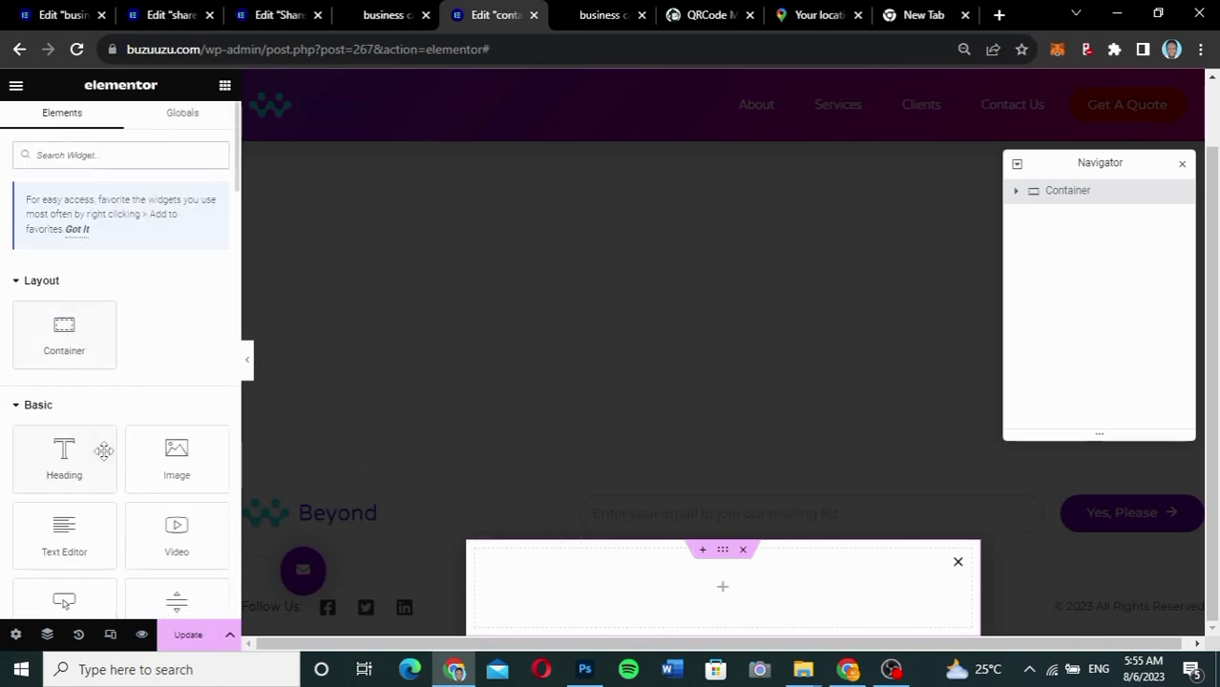
left_click_drag(49, 469, 678, 590)
Step: Retitle the heading 'Share Contact' and center-align it
left_click(162, 242)
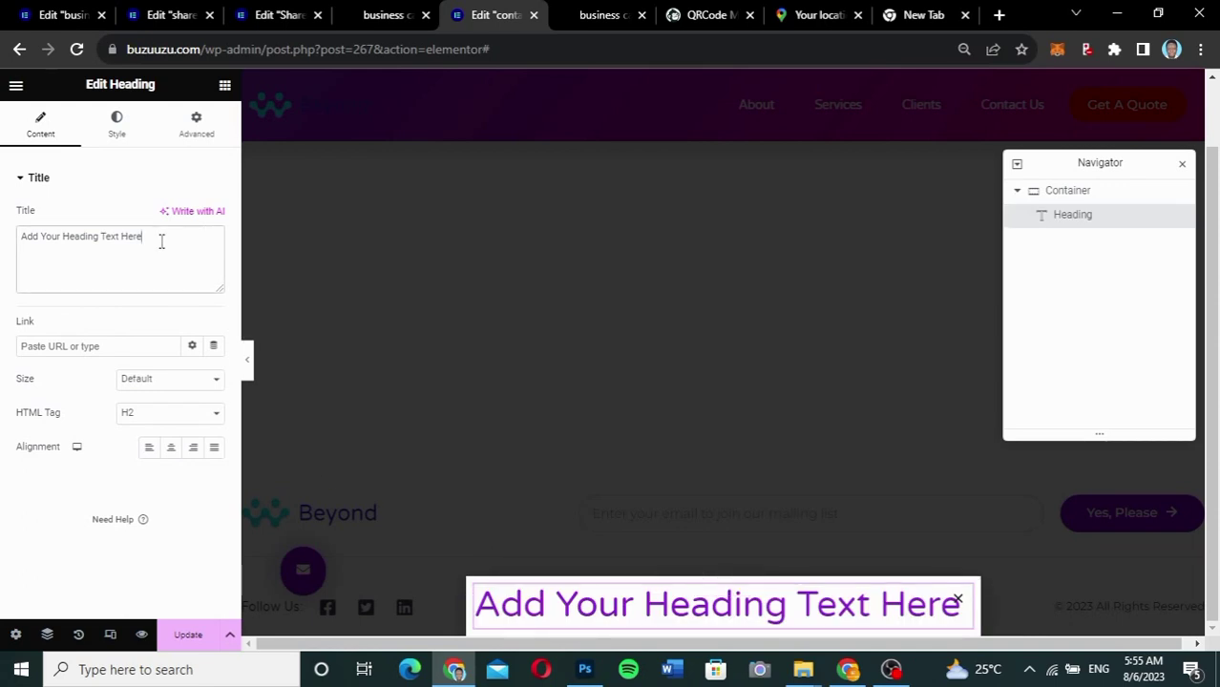
left_click_drag(162, 241, 3, 219)
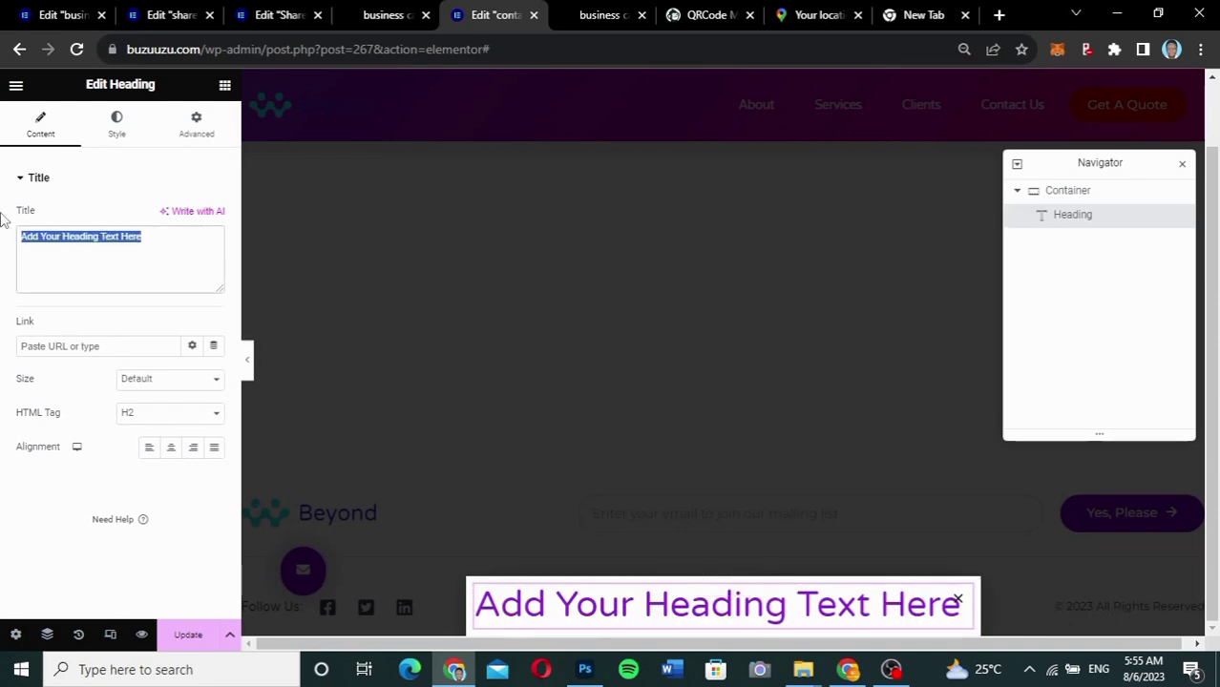
type("Shar")
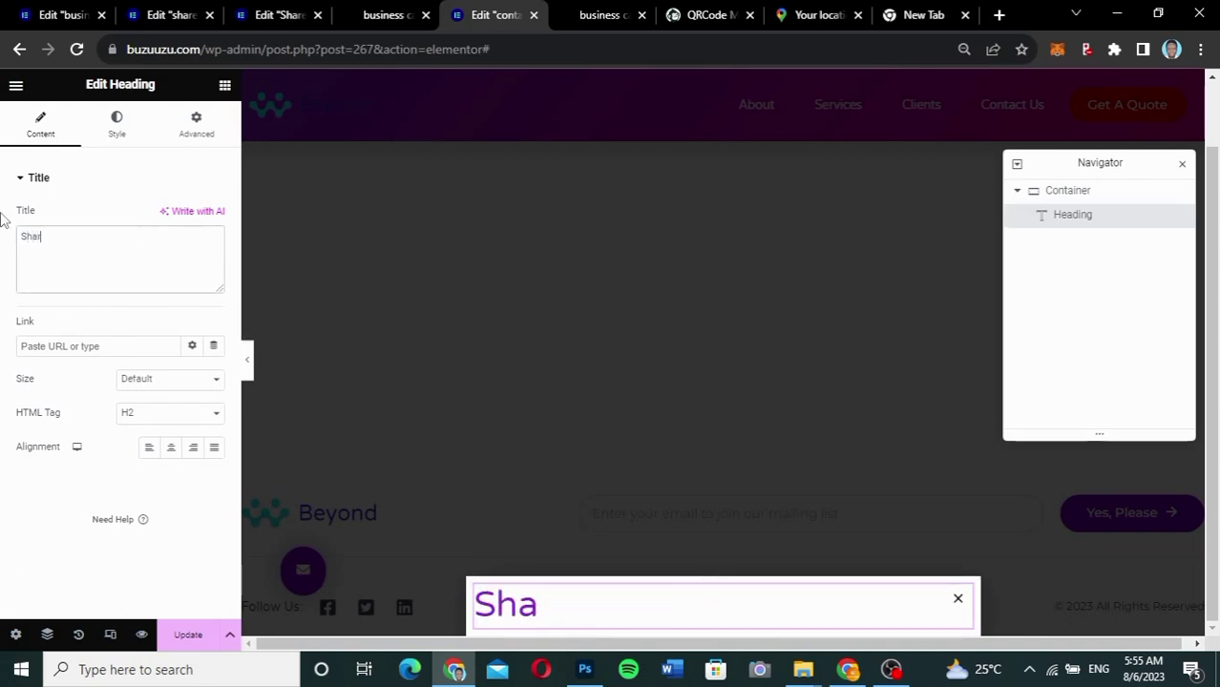
type("e Contacy")
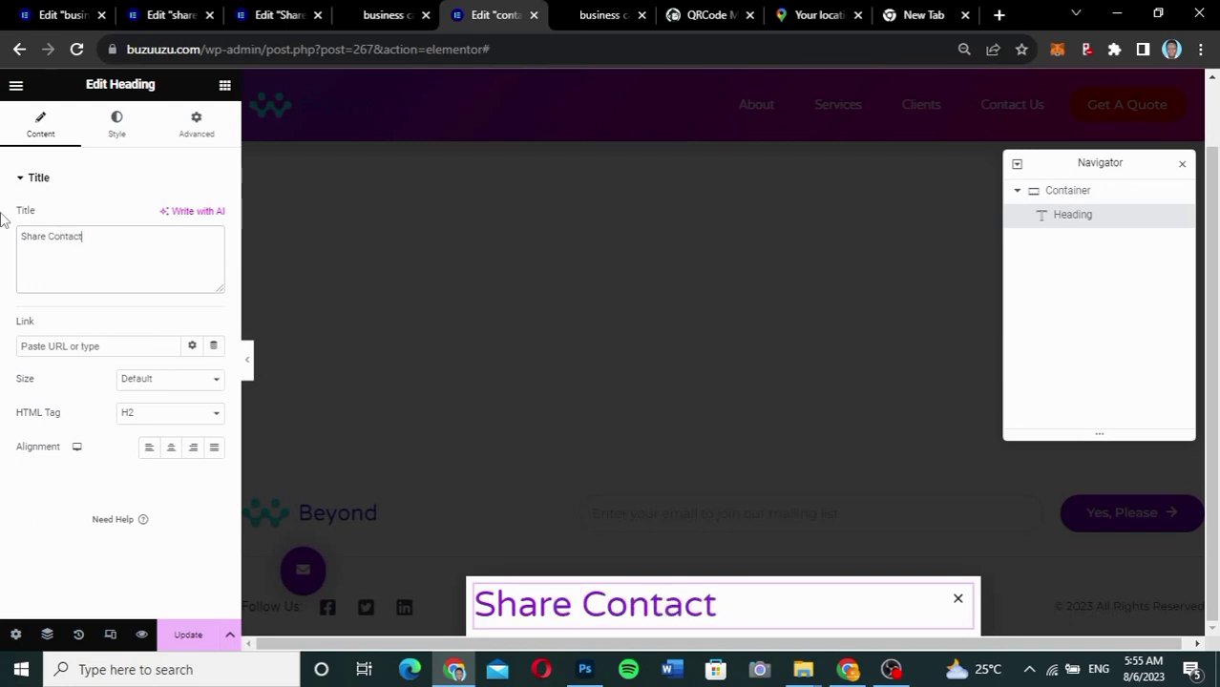
left_click(170, 447)
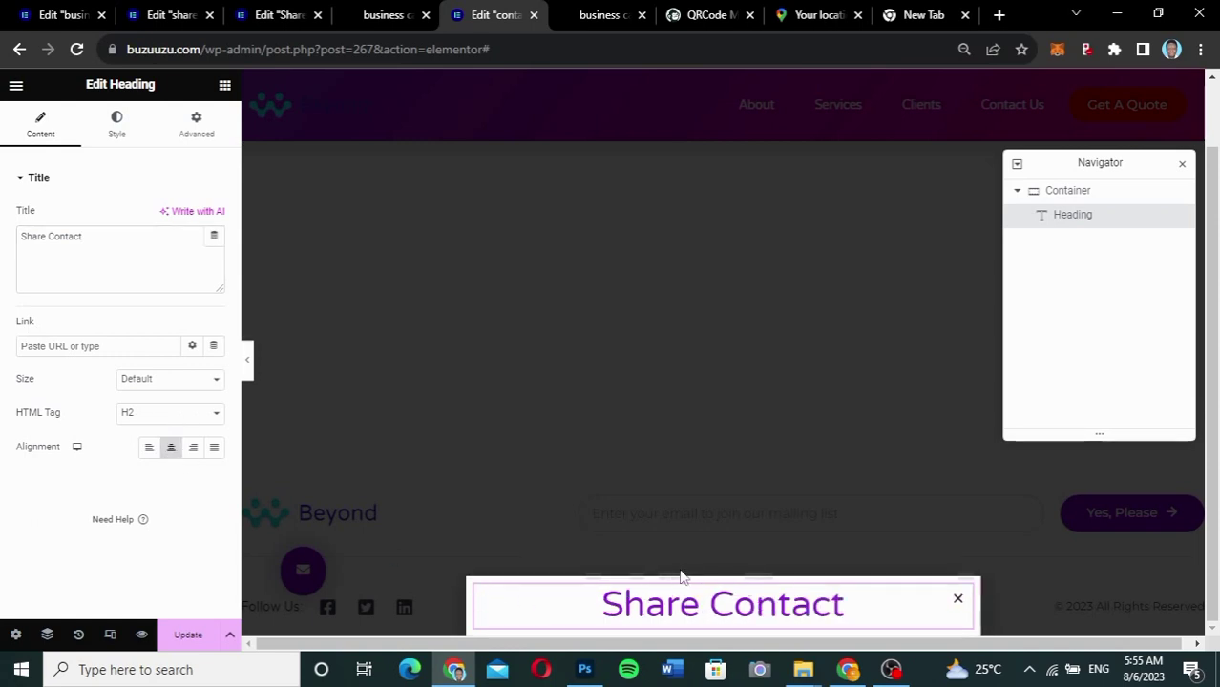
left_click(653, 286)
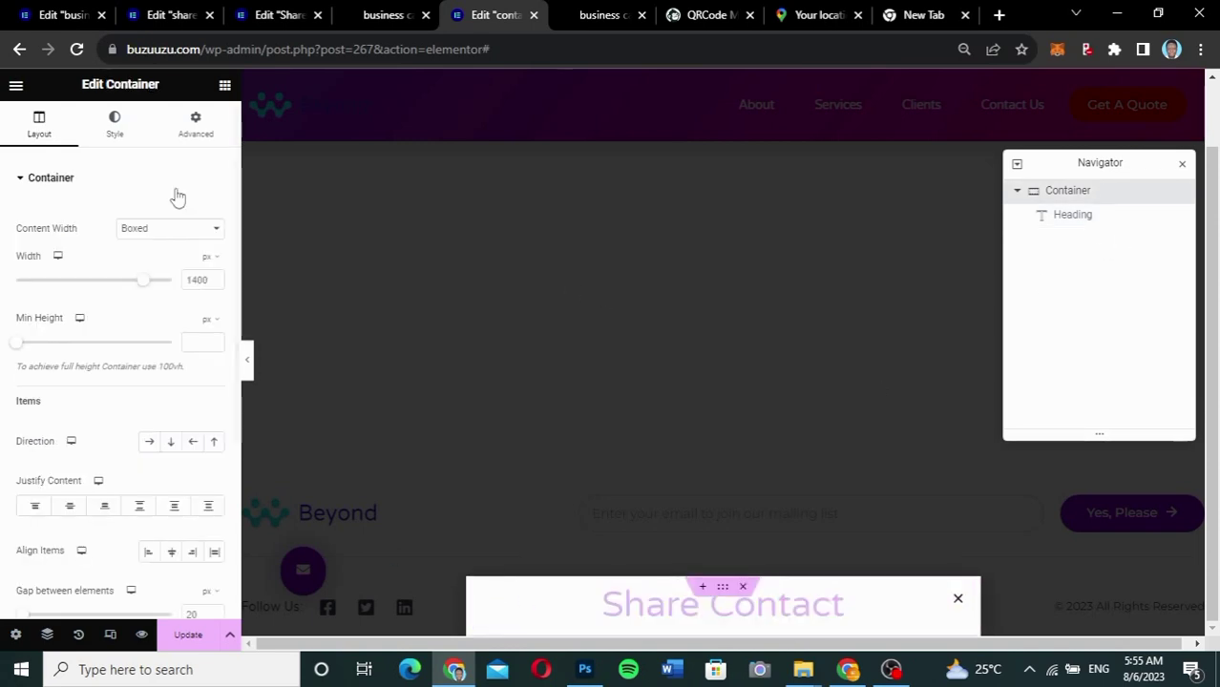
Step: Set the popup container's linked margin to 0 and linked padding to 50 px
left_click(191, 143)
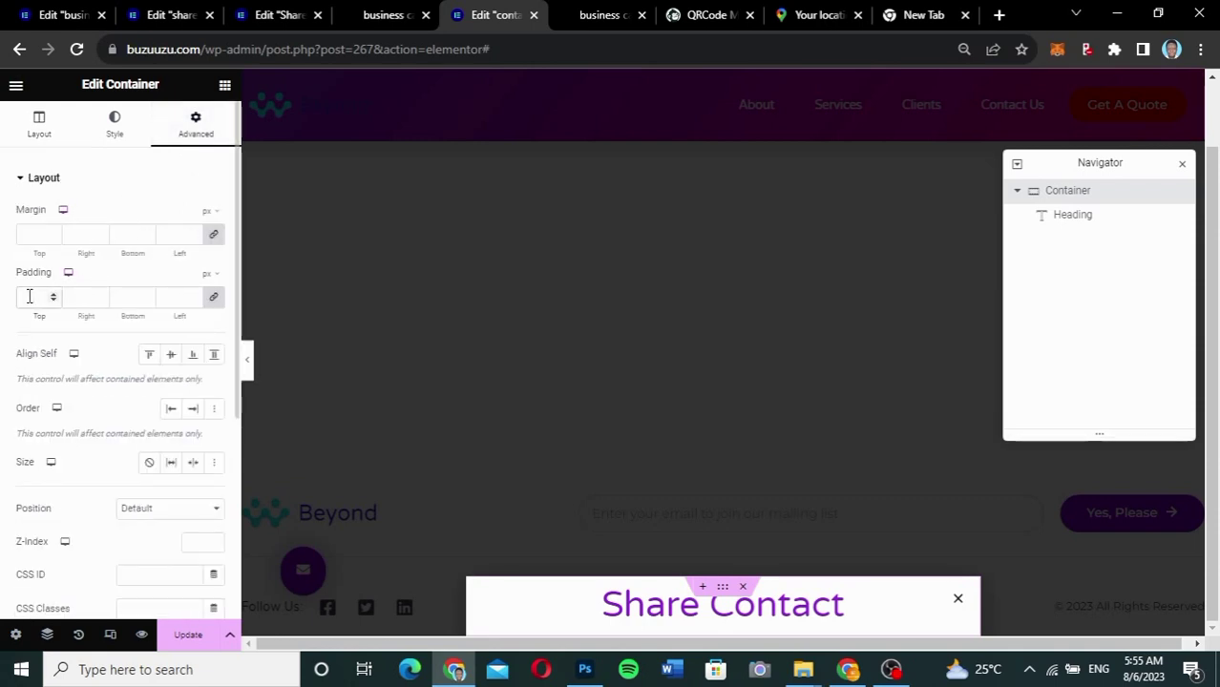
left_click(30, 297)
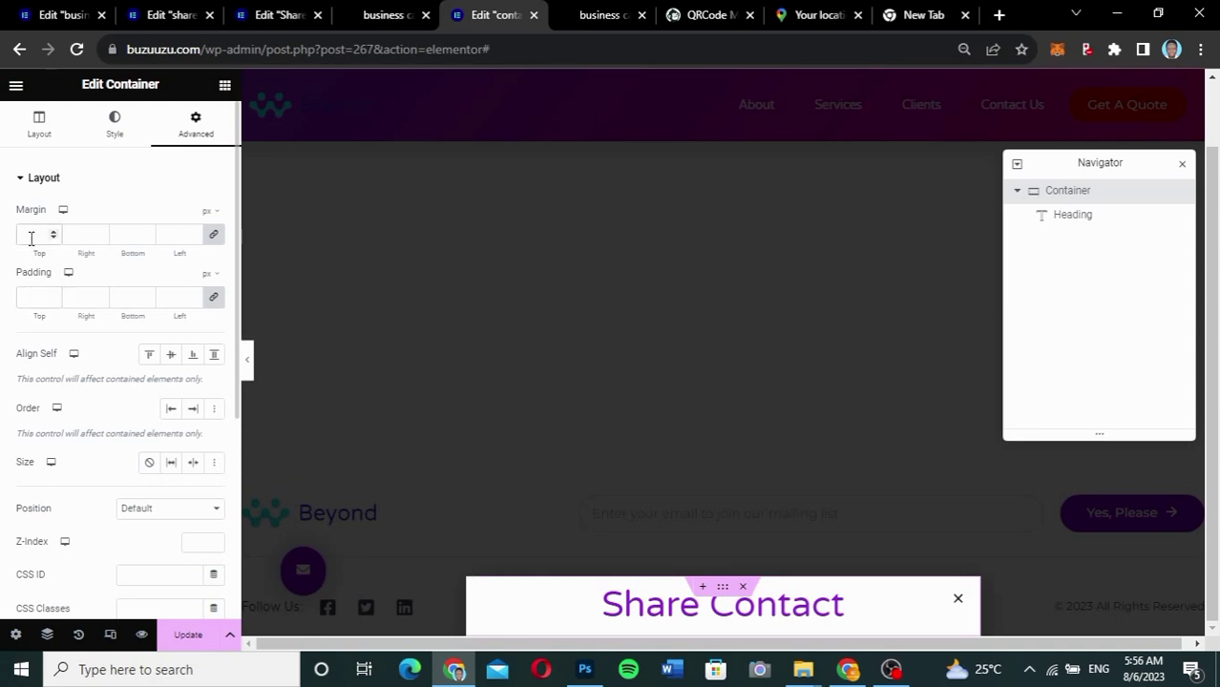
left_click(31, 239)
type("50")
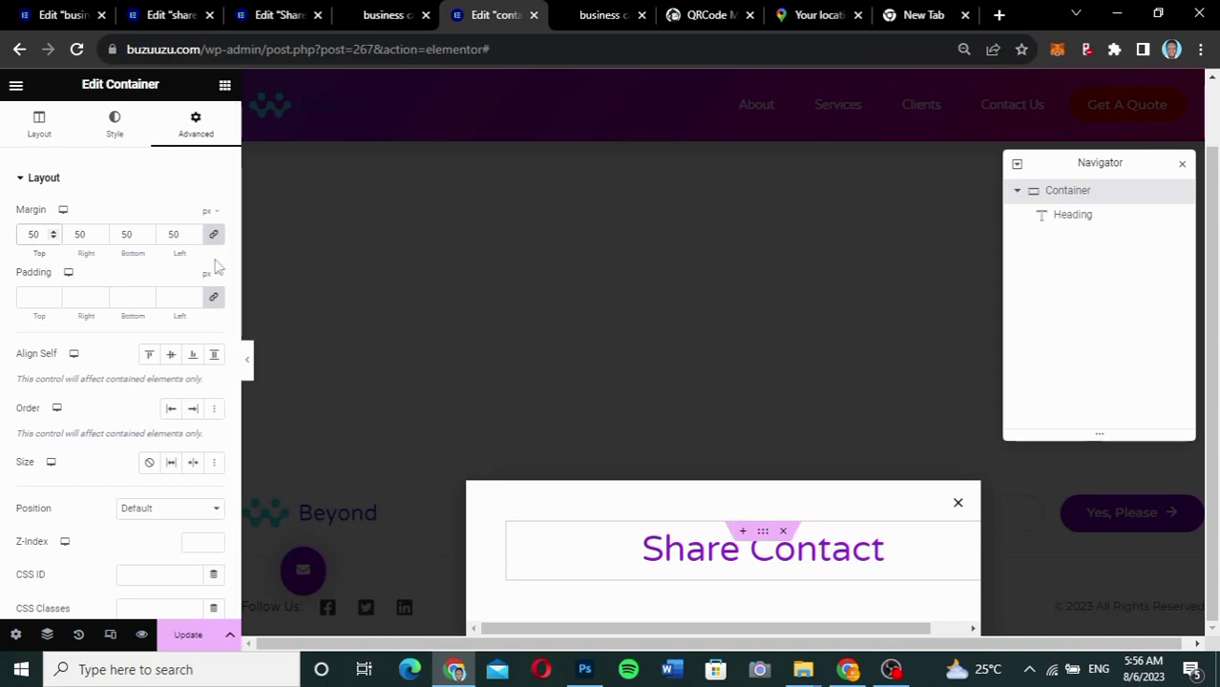
key("BackSpace")
key("BackSpace")
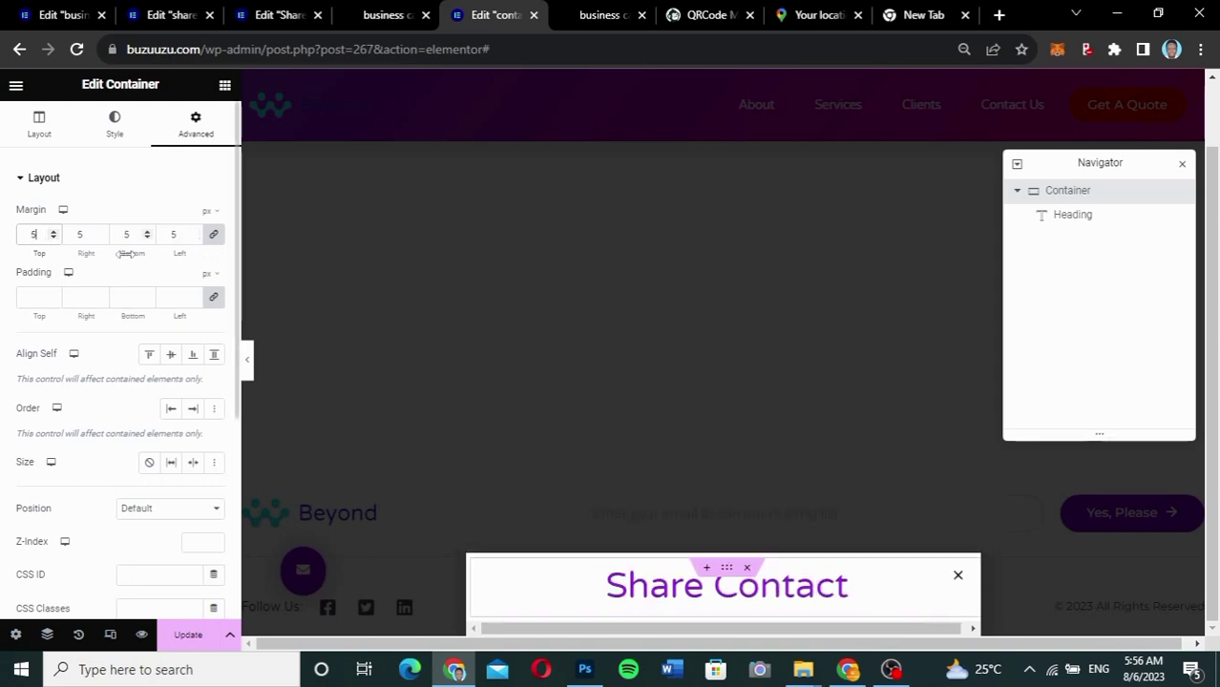
type("0")
left_click(28, 298)
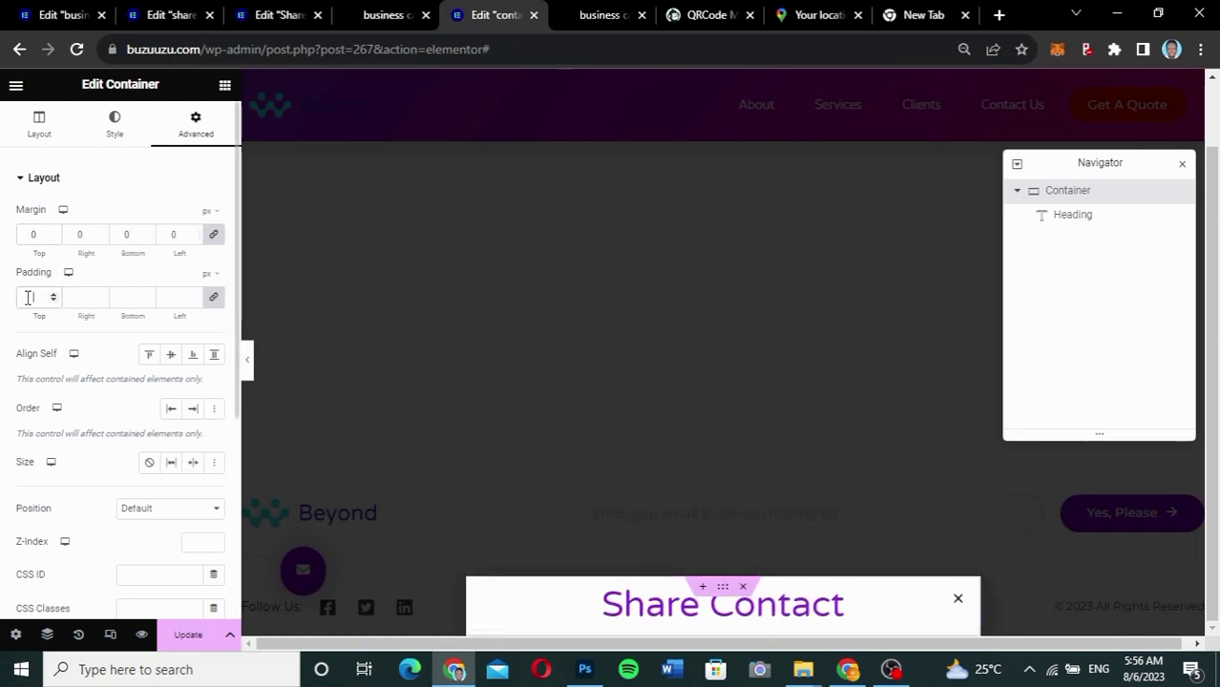
type("50")
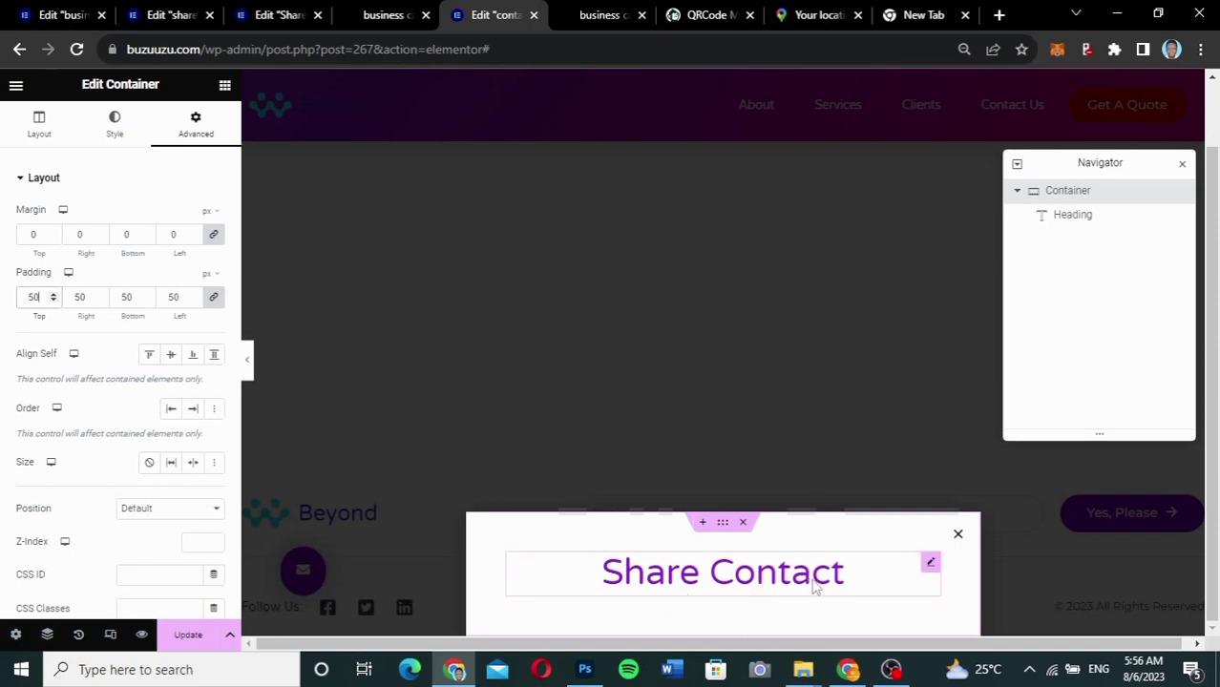
left_click(931, 564)
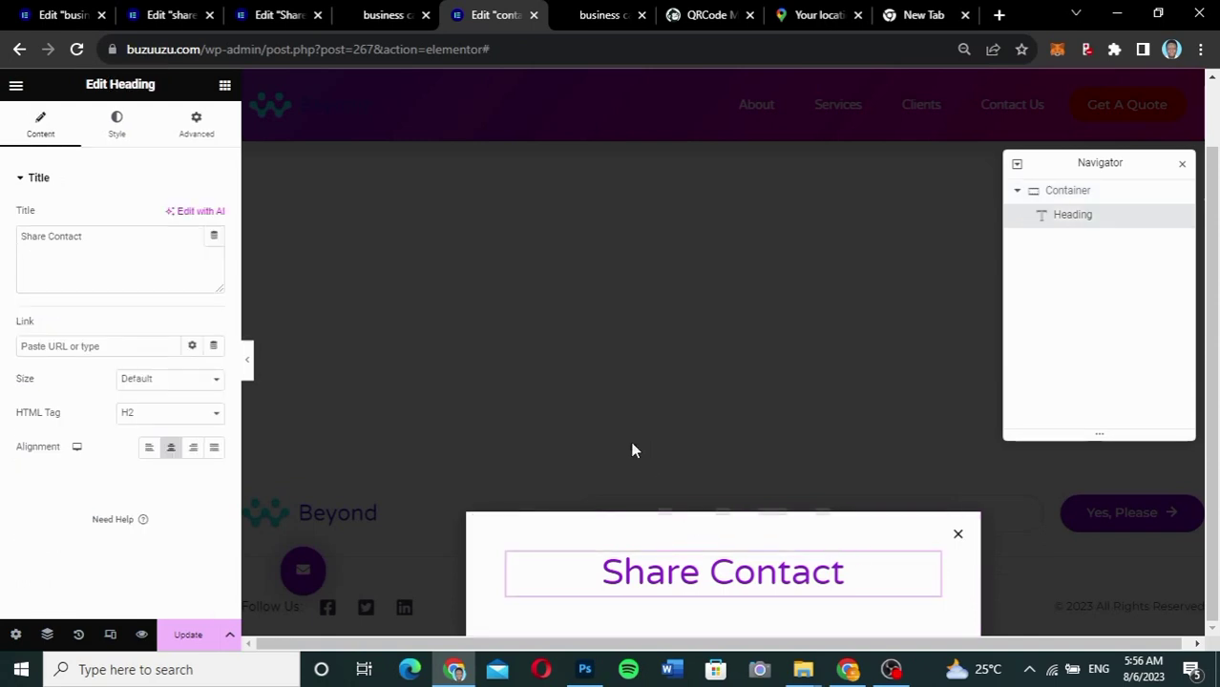
Step: Set the Share Contact heading's text colour to dark purple #32004d
left_click(113, 133)
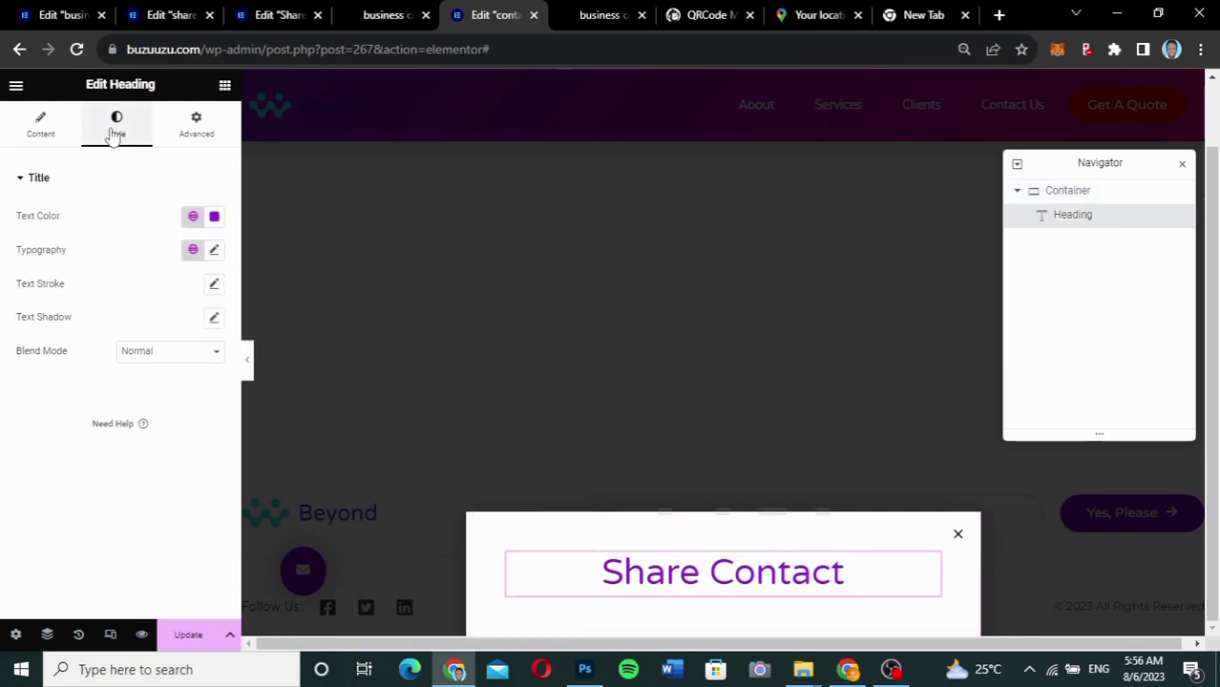
left_click(215, 219)
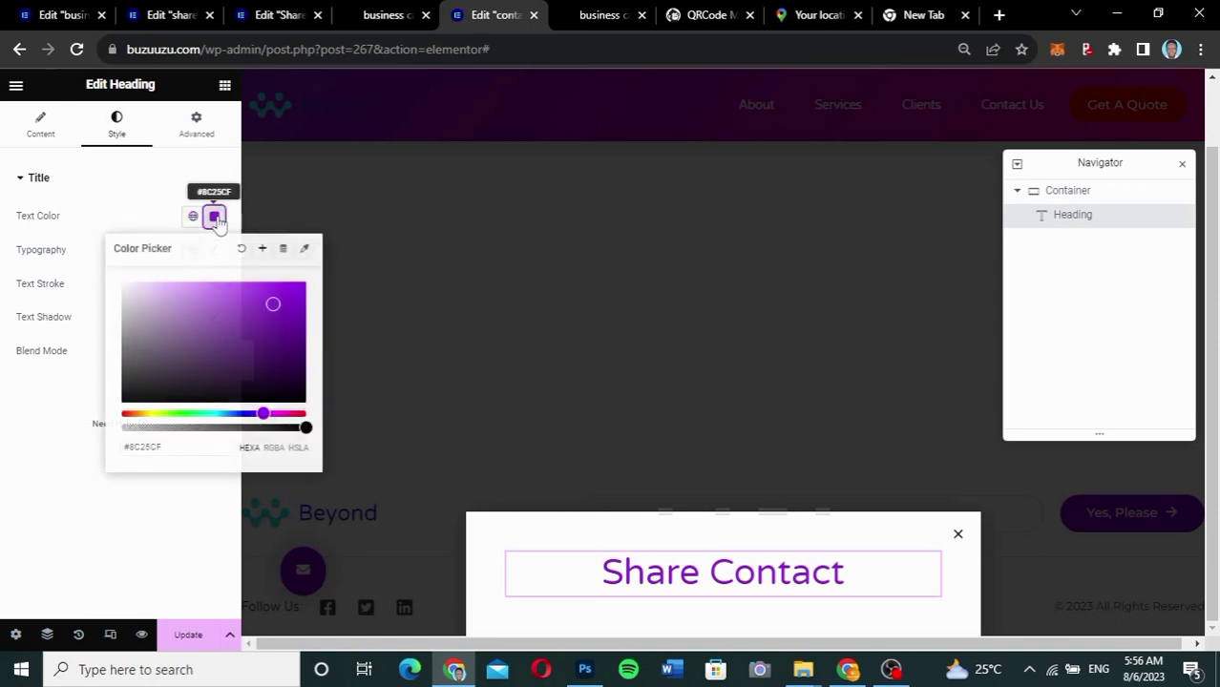
left_click_drag(169, 452, 109, 447)
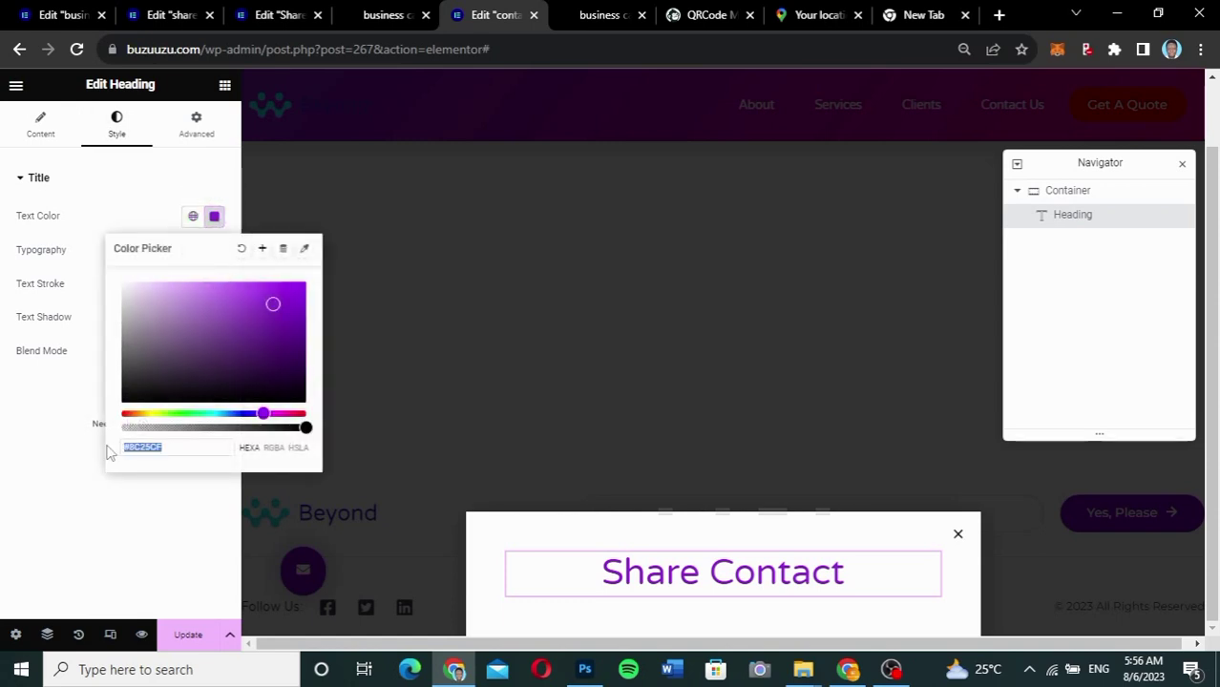
type("#32004d")
left_click(56, 411)
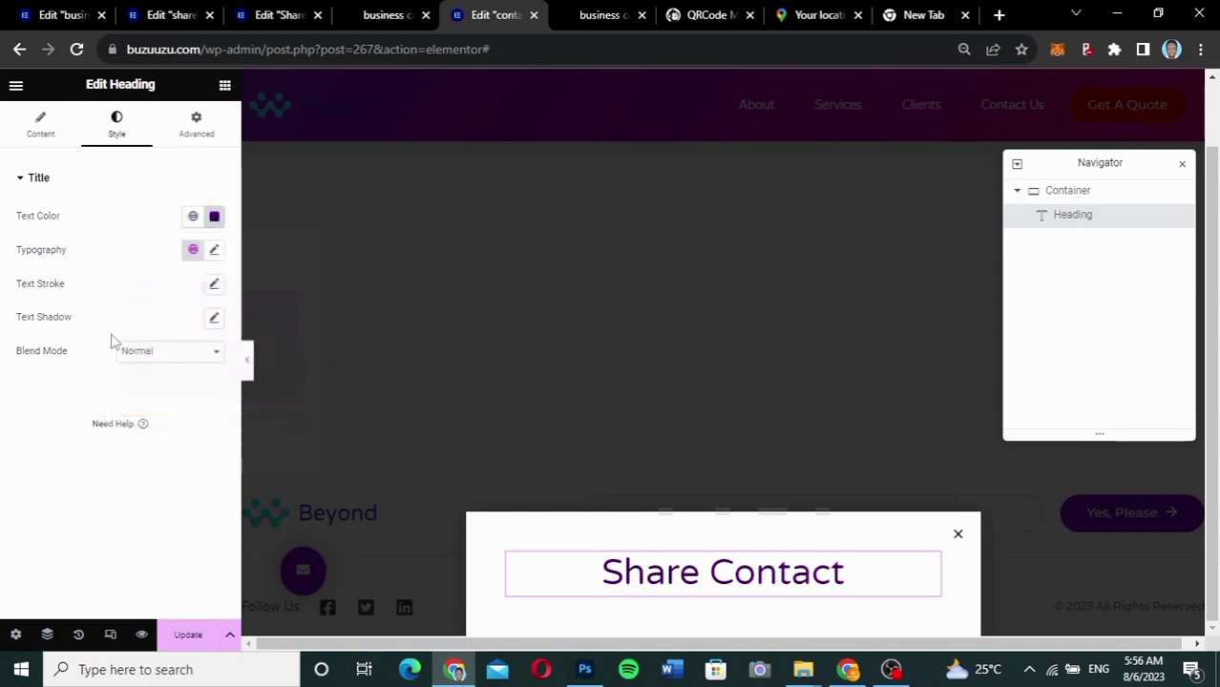
Step: Set the heading typography to Montserrat, weight 700, size 40 px
left_click(216, 251)
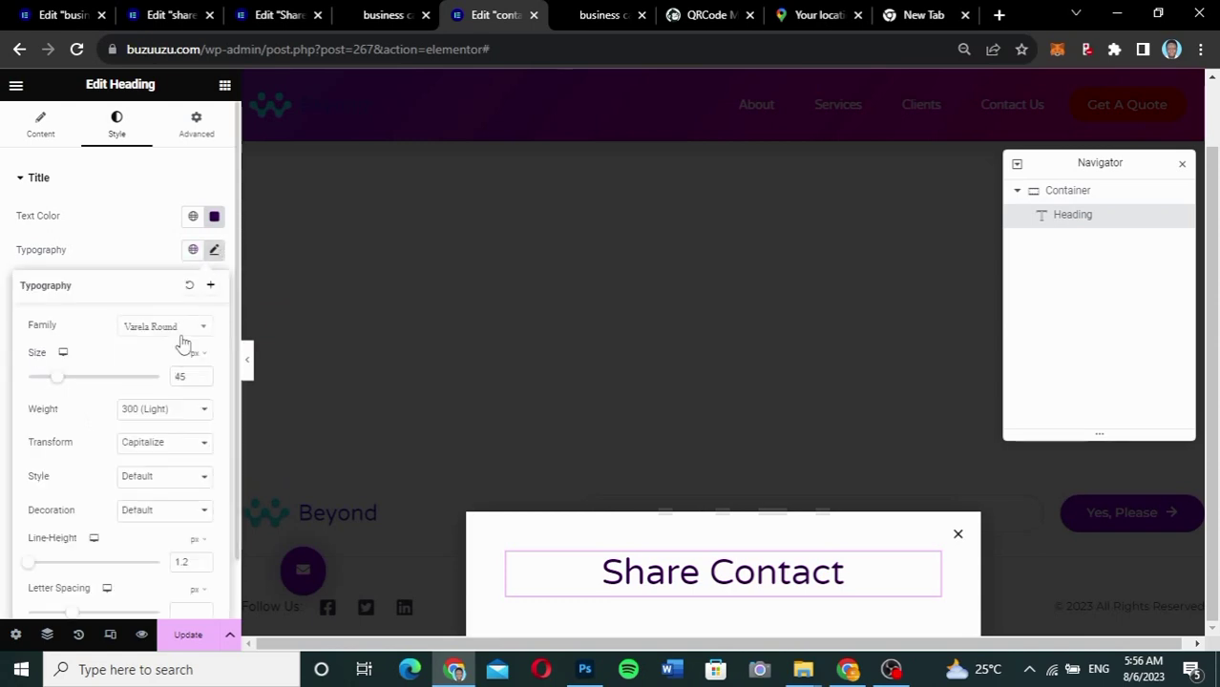
left_click(181, 336)
type("monts")
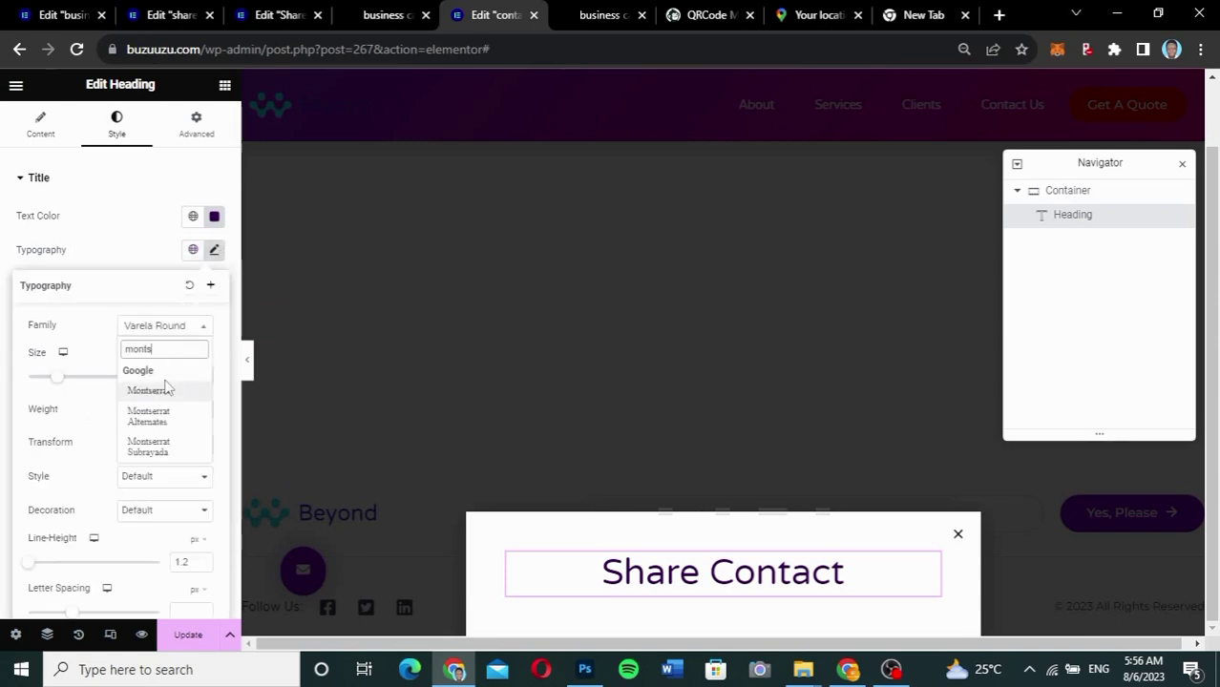
left_click(157, 389)
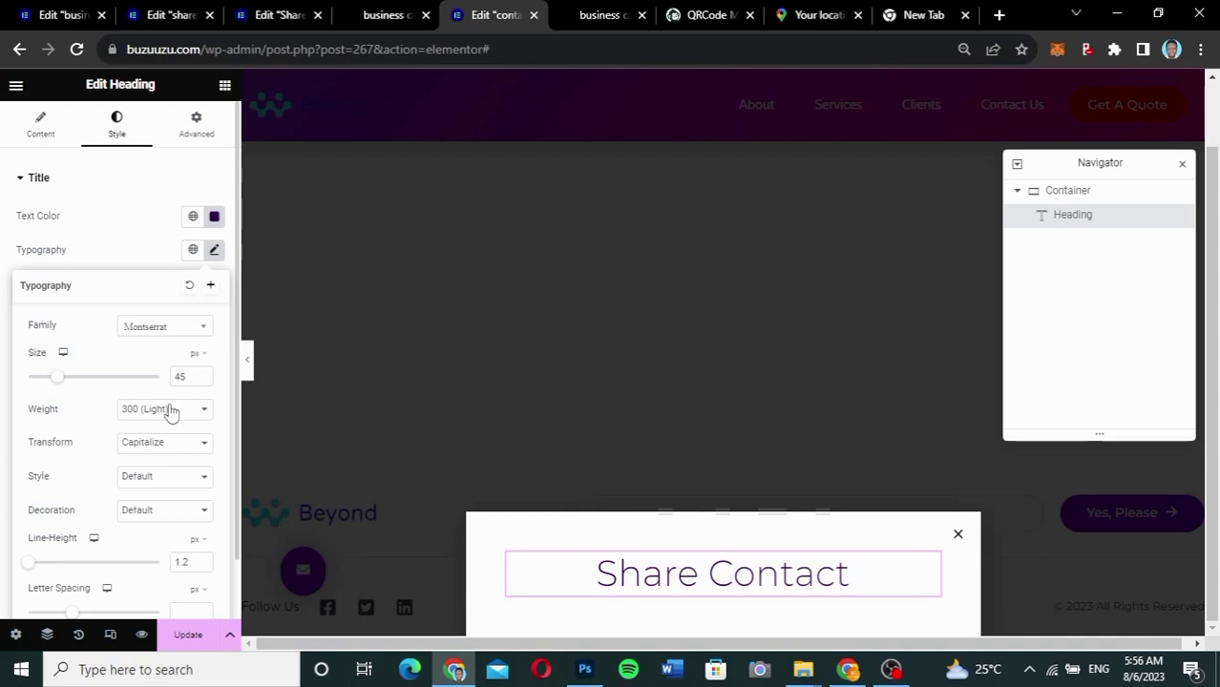
left_click(170, 409)
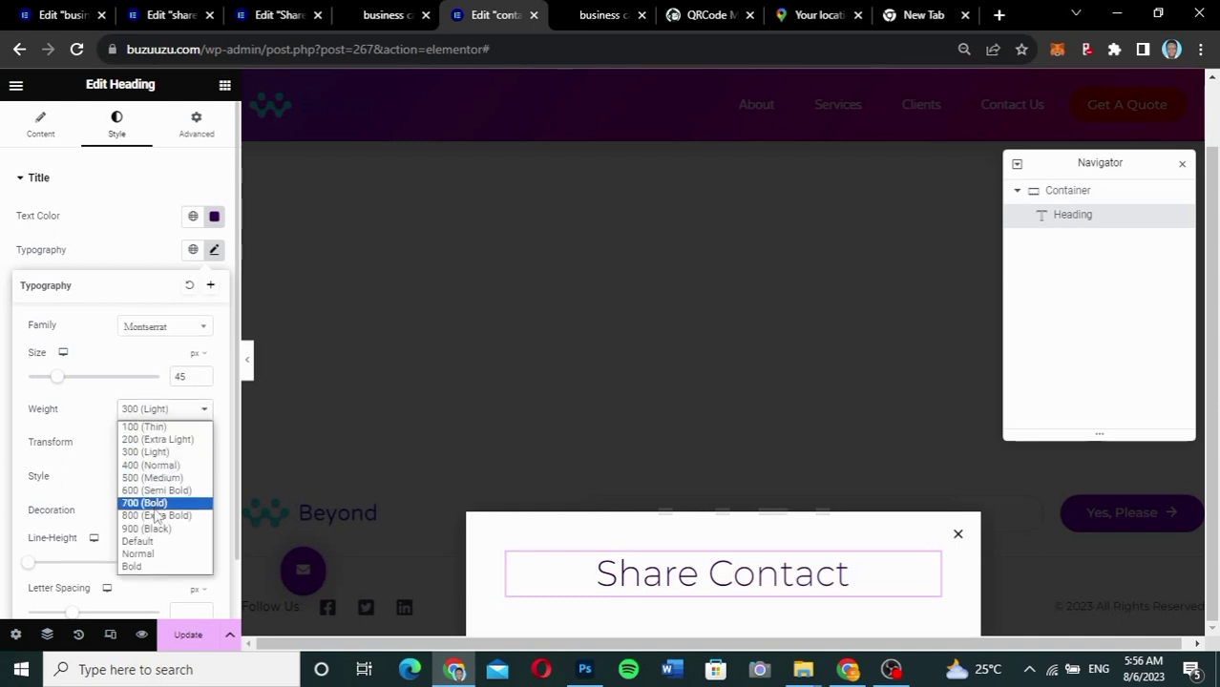
left_click(155, 516)
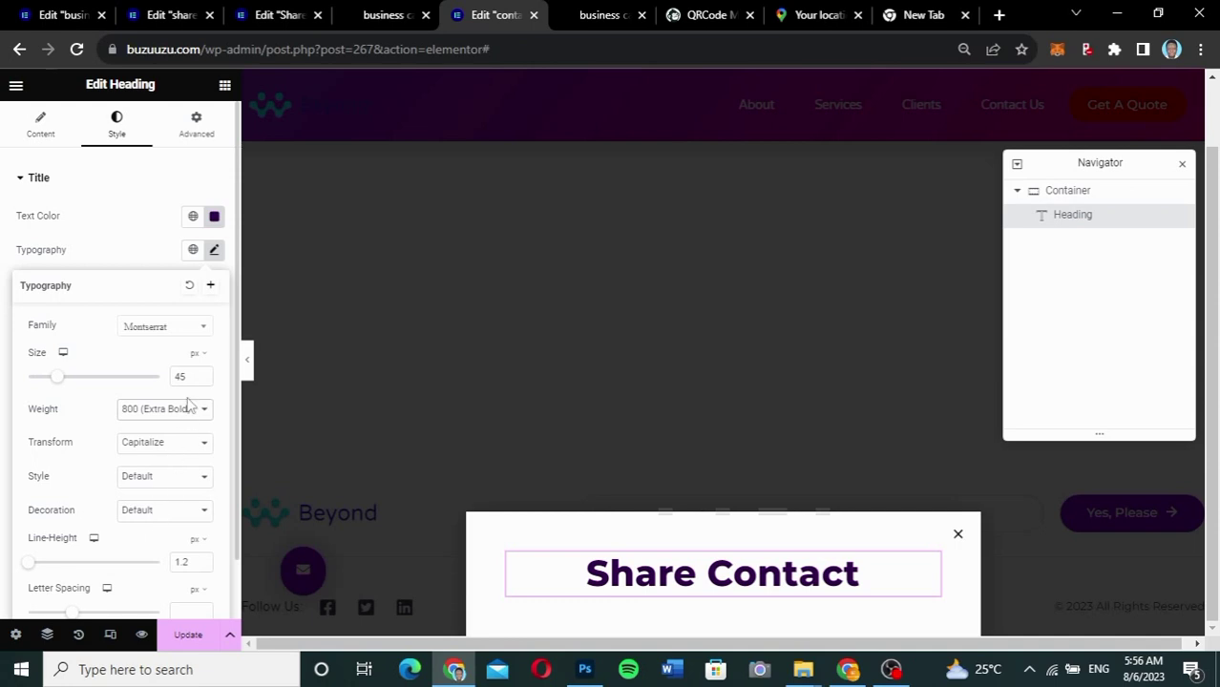
left_click(181, 420)
left_click(154, 502)
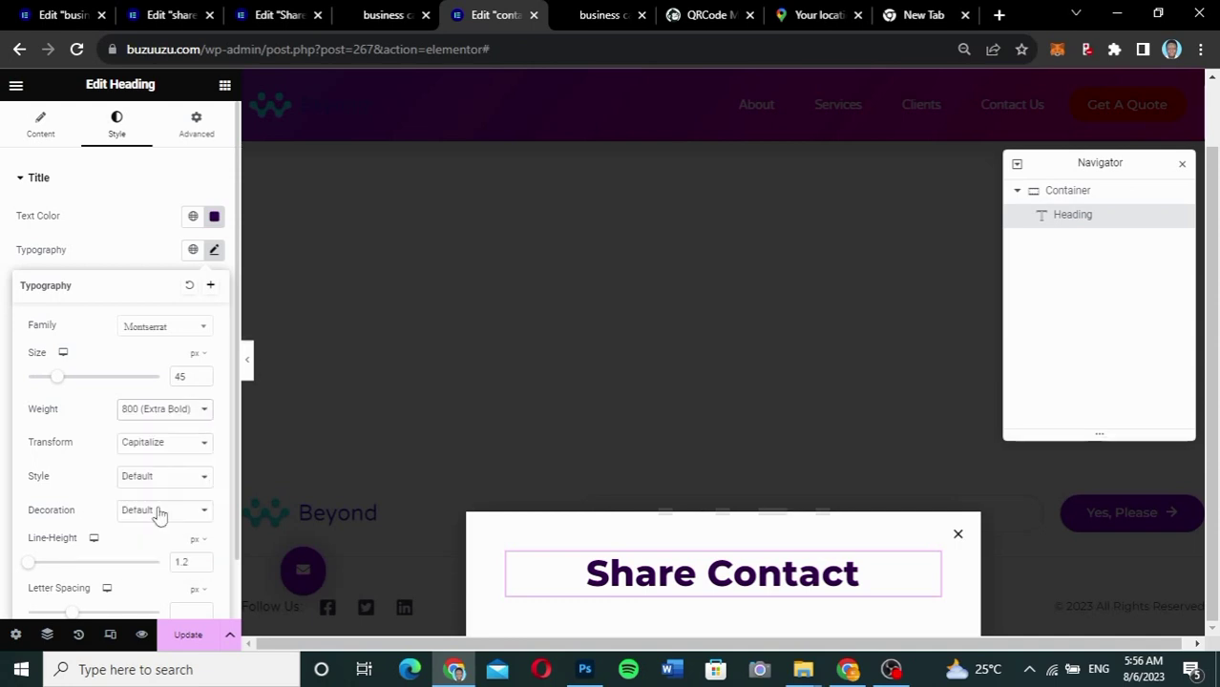
left_click_drag(189, 376, 159, 381)
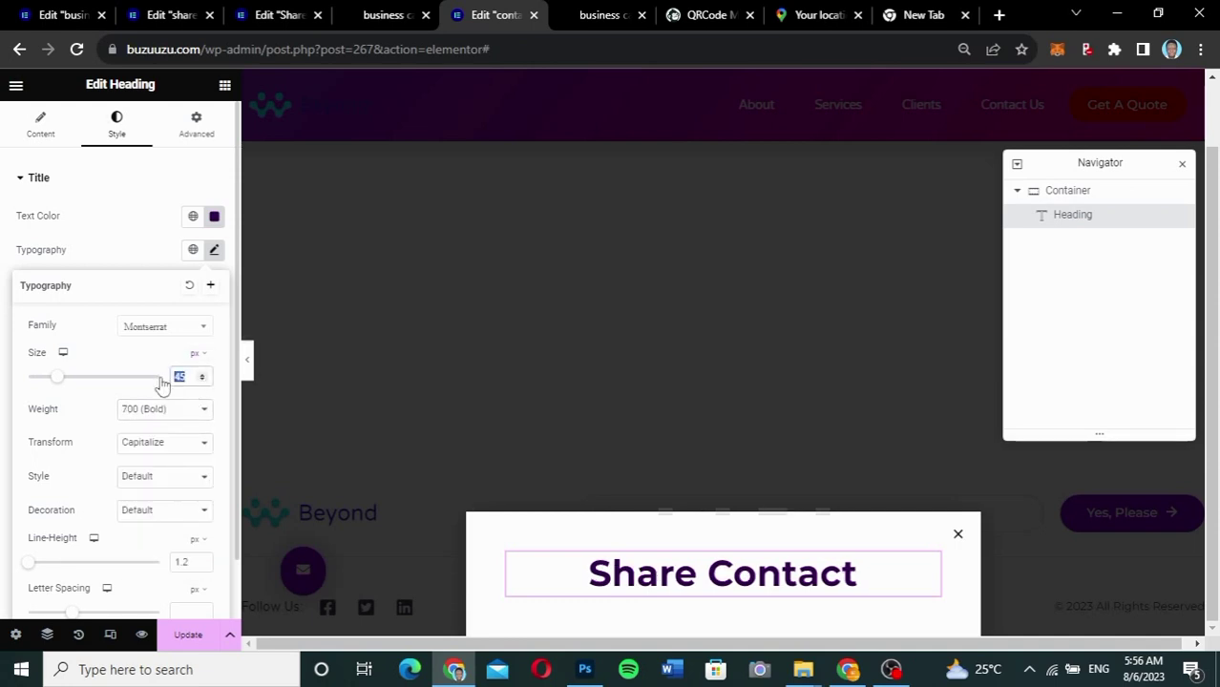
type("40")
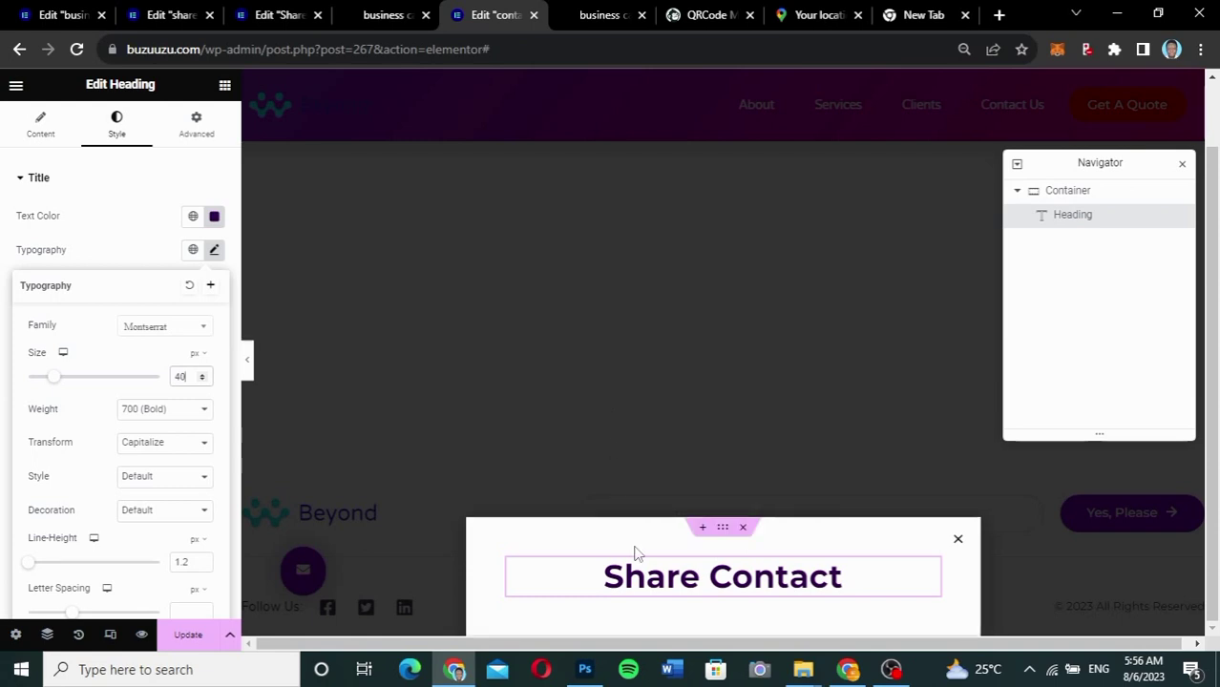
left_click(224, 86)
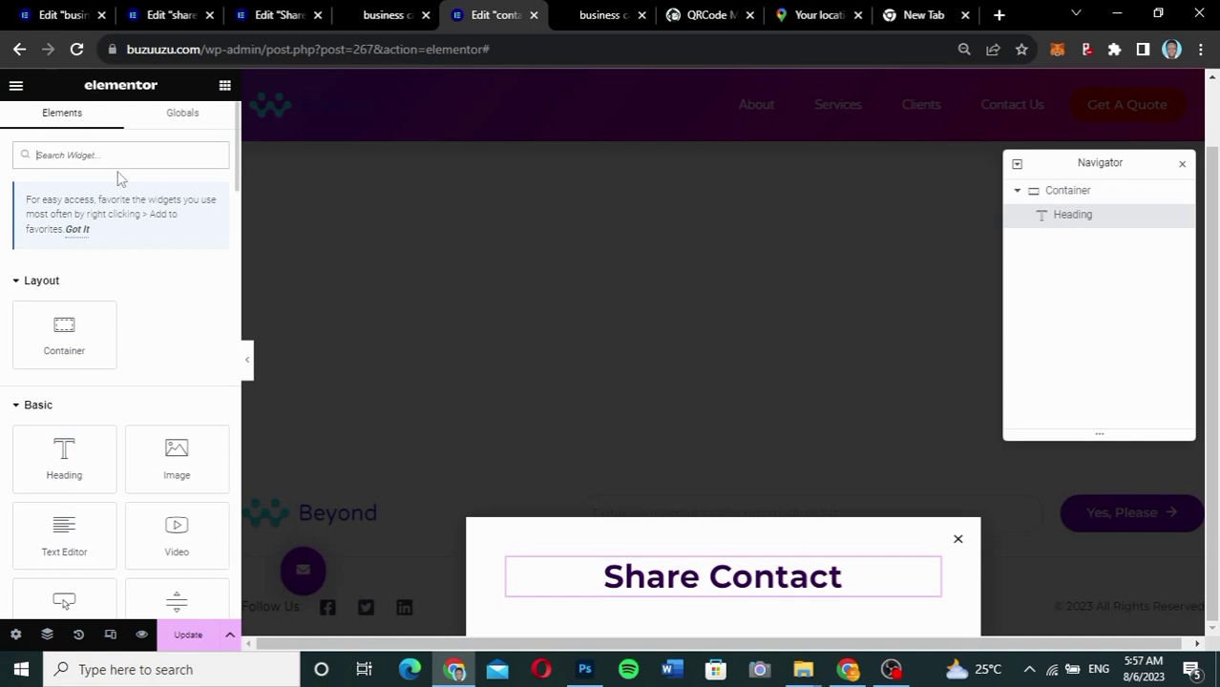
Step: Add a Share Buttons widget under the Share Contact heading, then switch to the live card page
type("share")
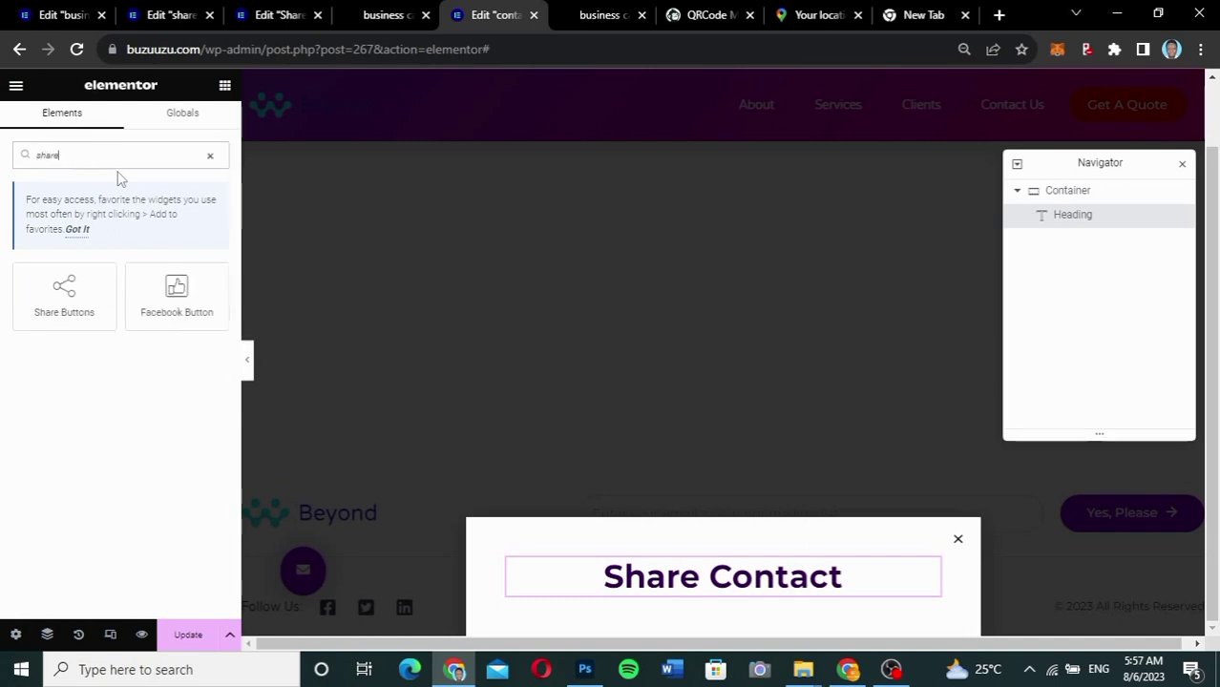
left_click_drag(61, 287, 730, 587)
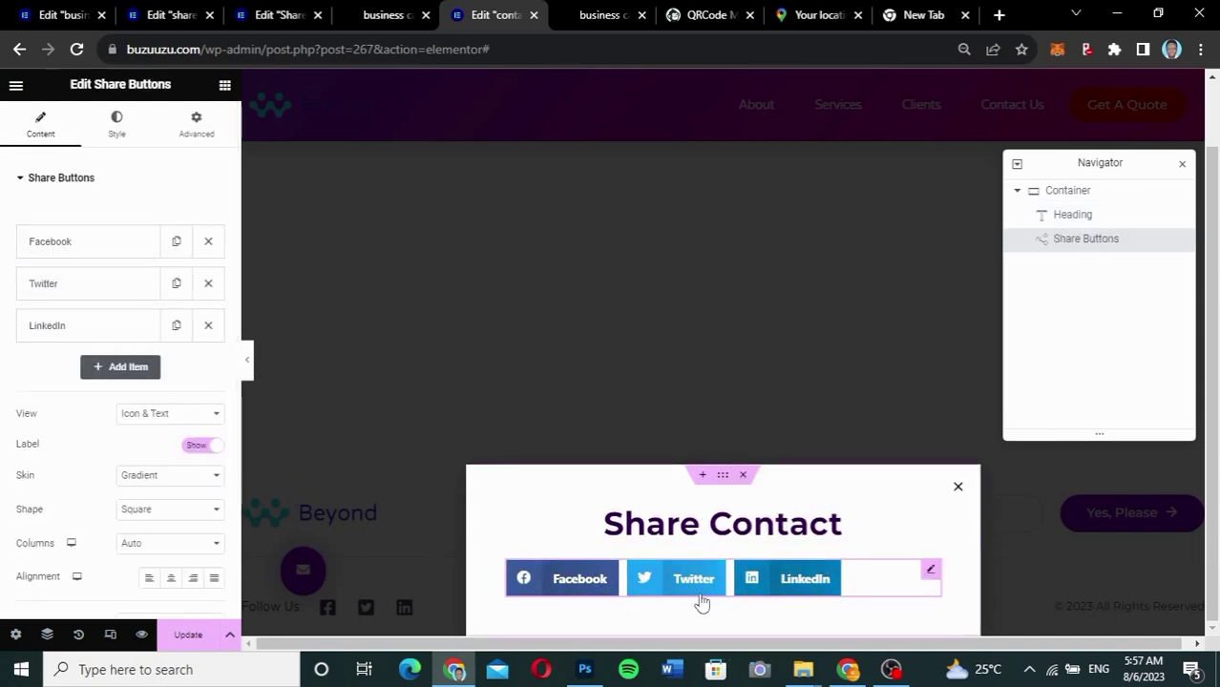
left_click(591, 23)
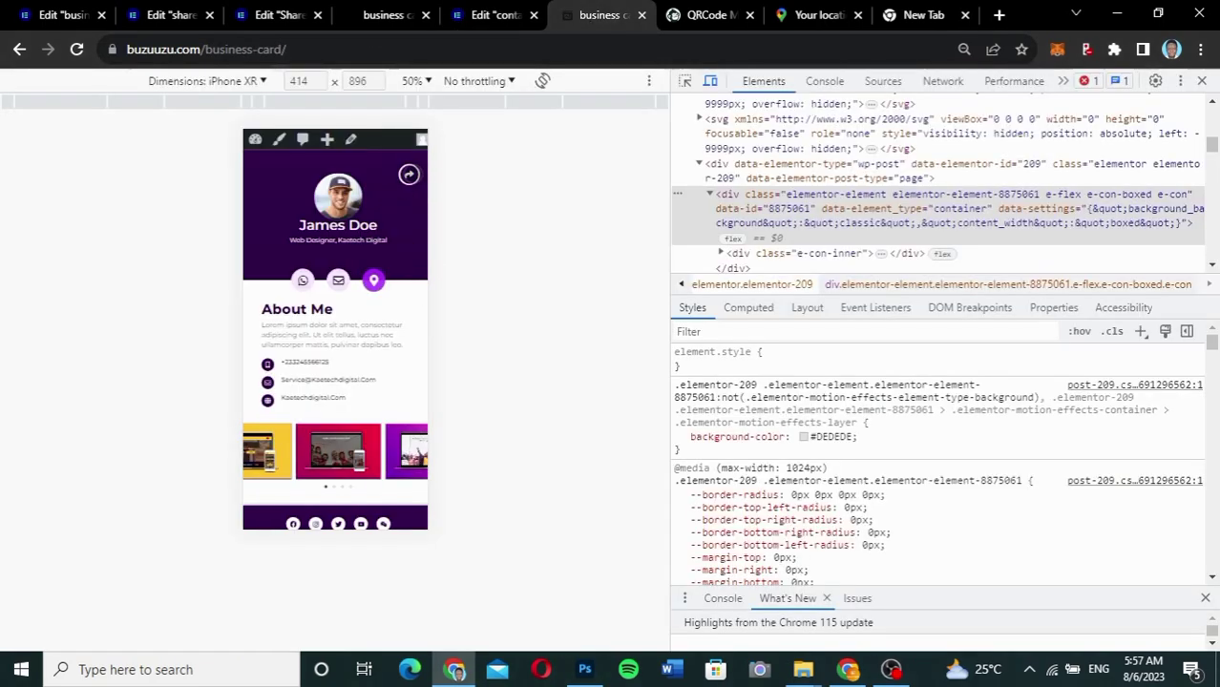
Step: Open the card's Share Contact popup to check its QR code, then return to the popup editor
left_click(408, 174)
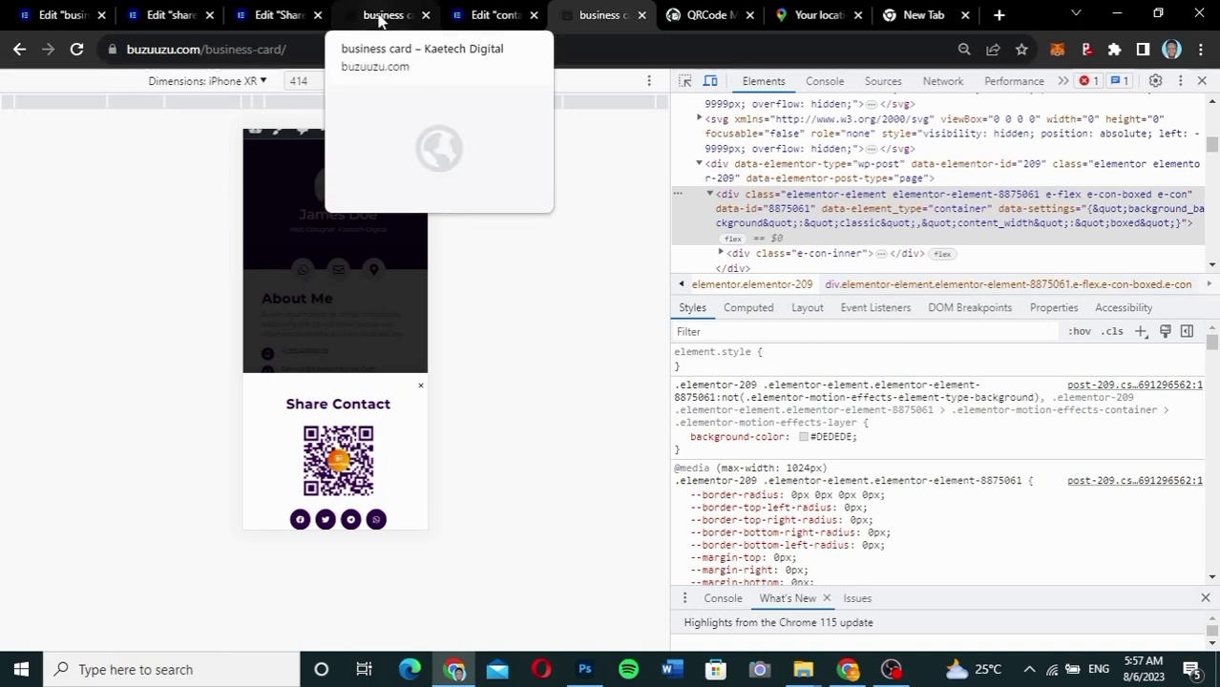
left_click(277, 15)
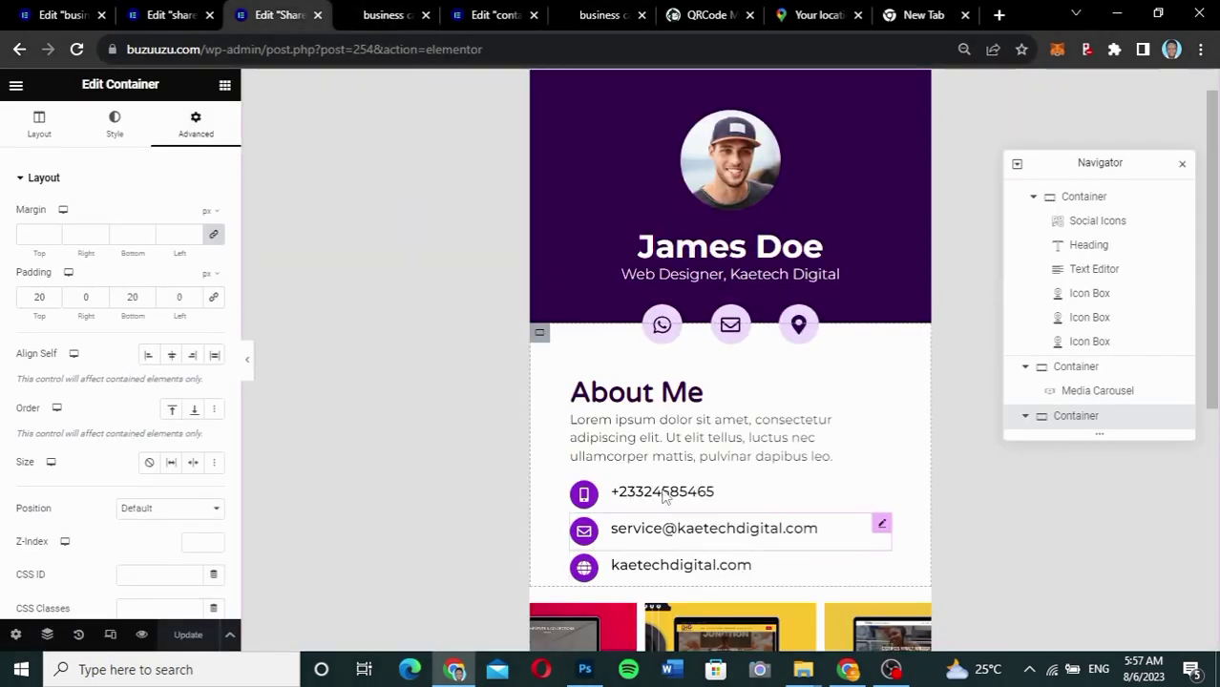
left_click(485, 17)
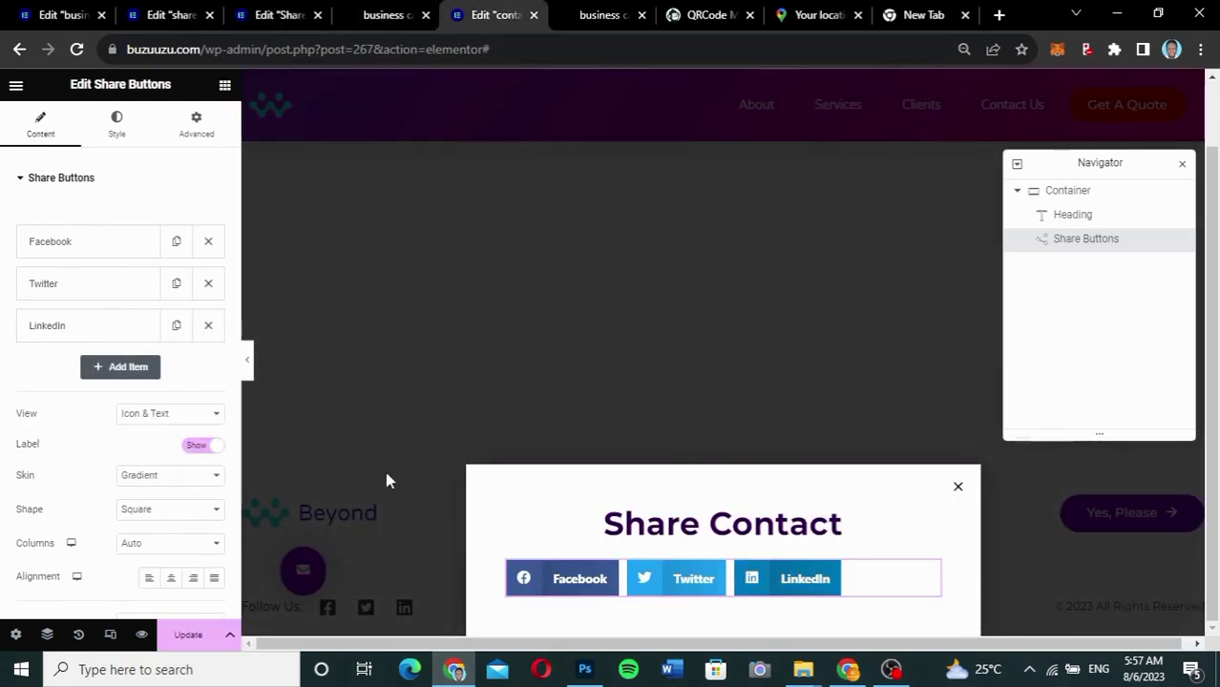
Step: Set the share buttons to icons only, centred, with Circle shape
left_click(81, 255)
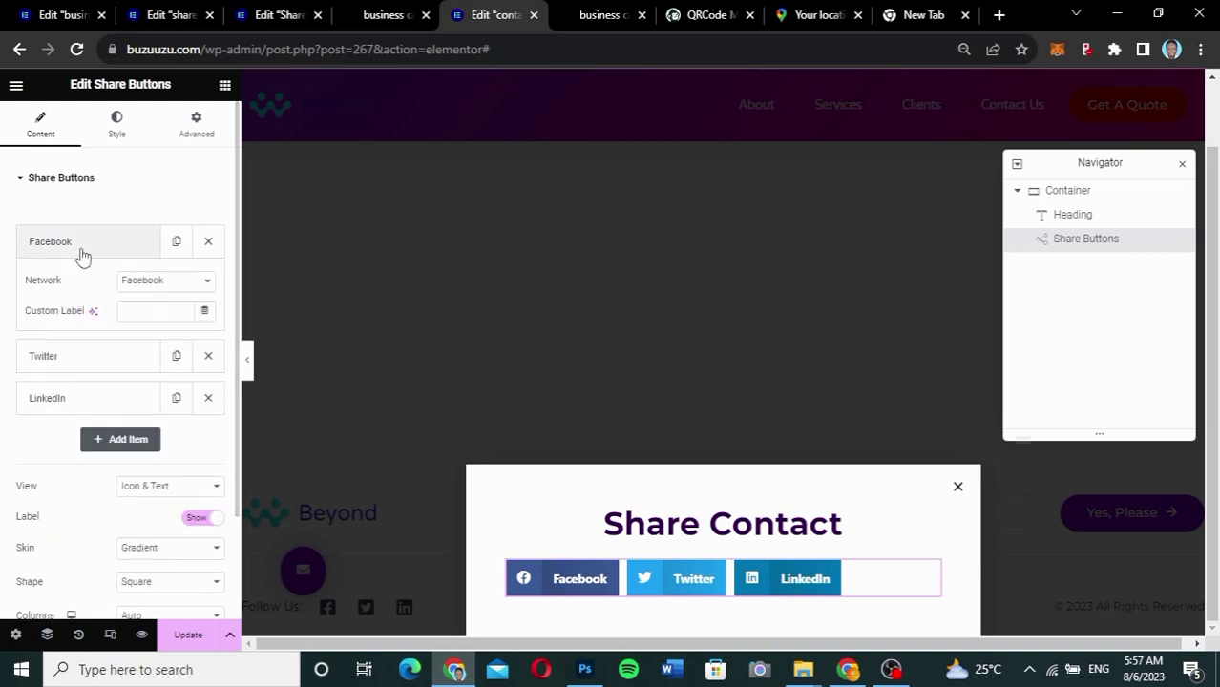
left_click(81, 255)
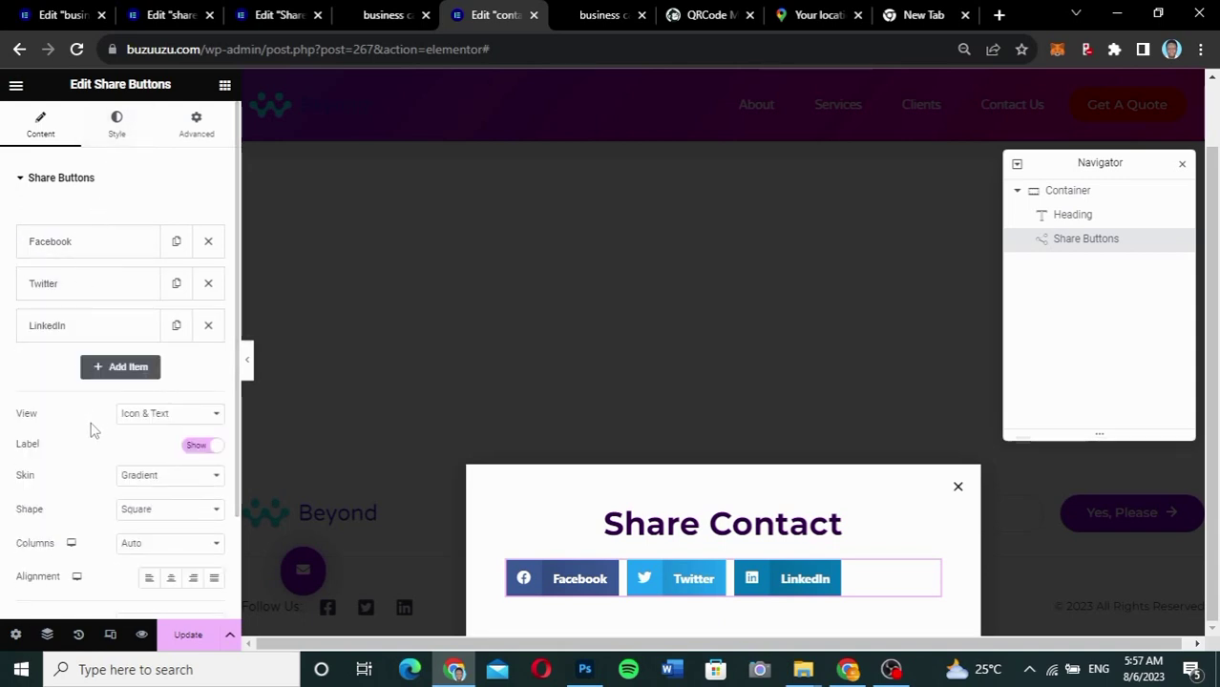
left_click(162, 420)
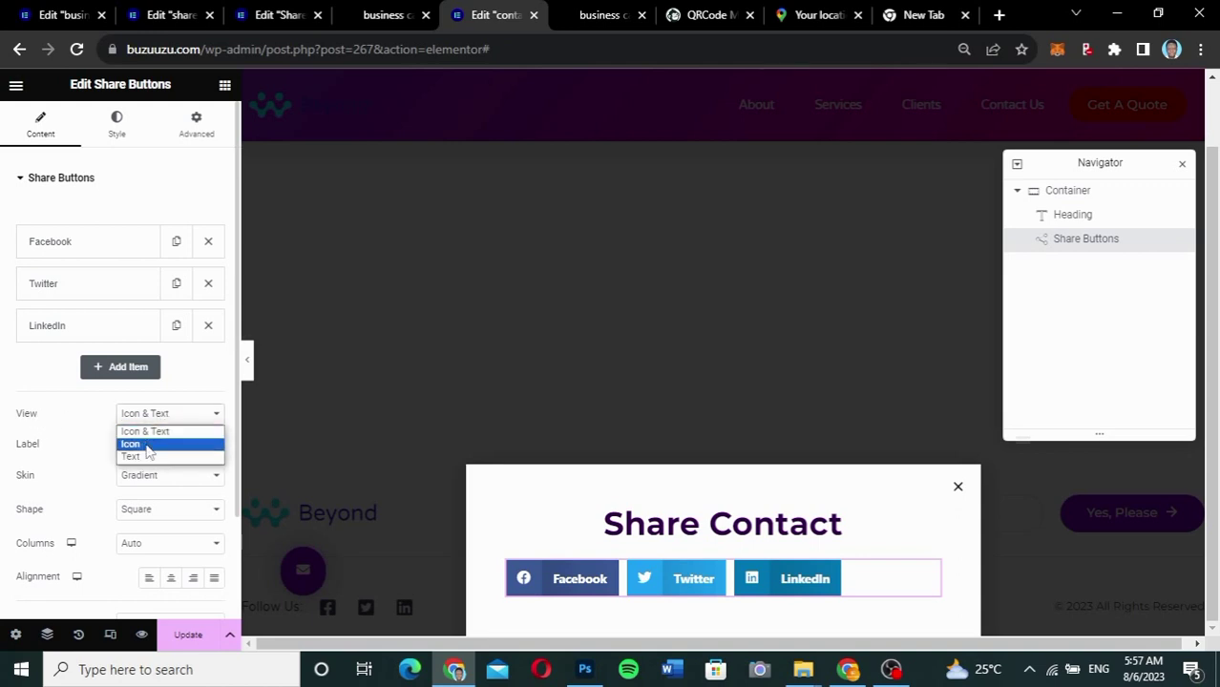
left_click(149, 445)
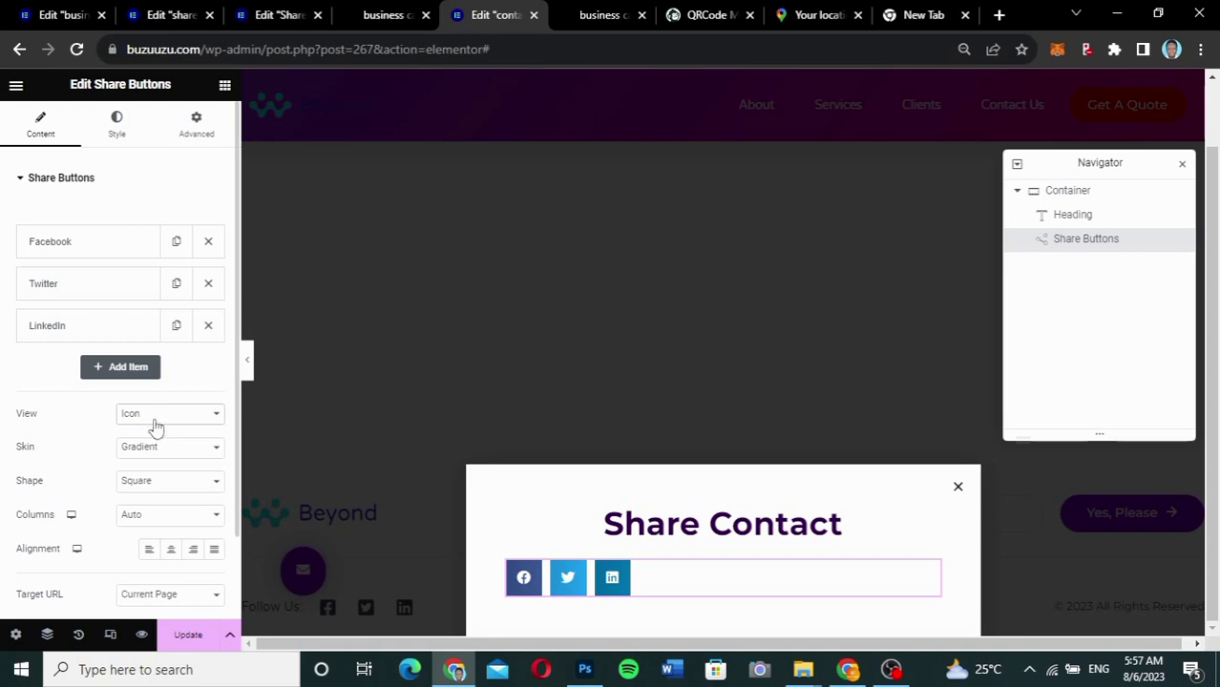
left_click(172, 552)
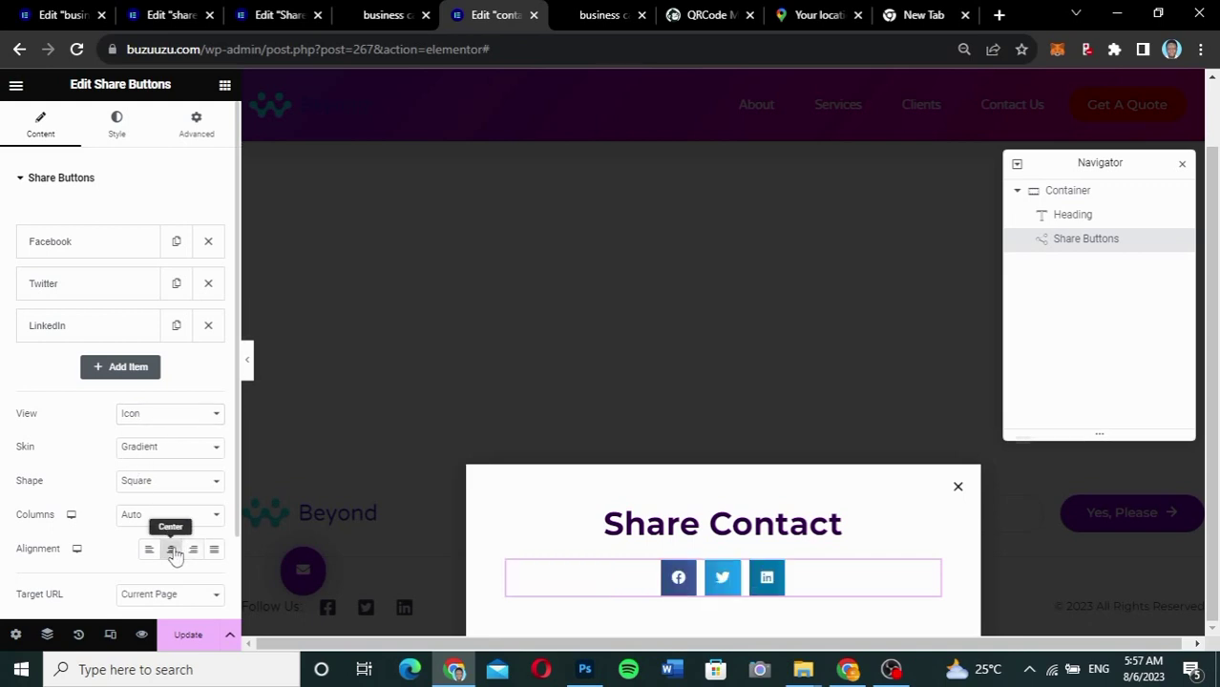
left_click(145, 489)
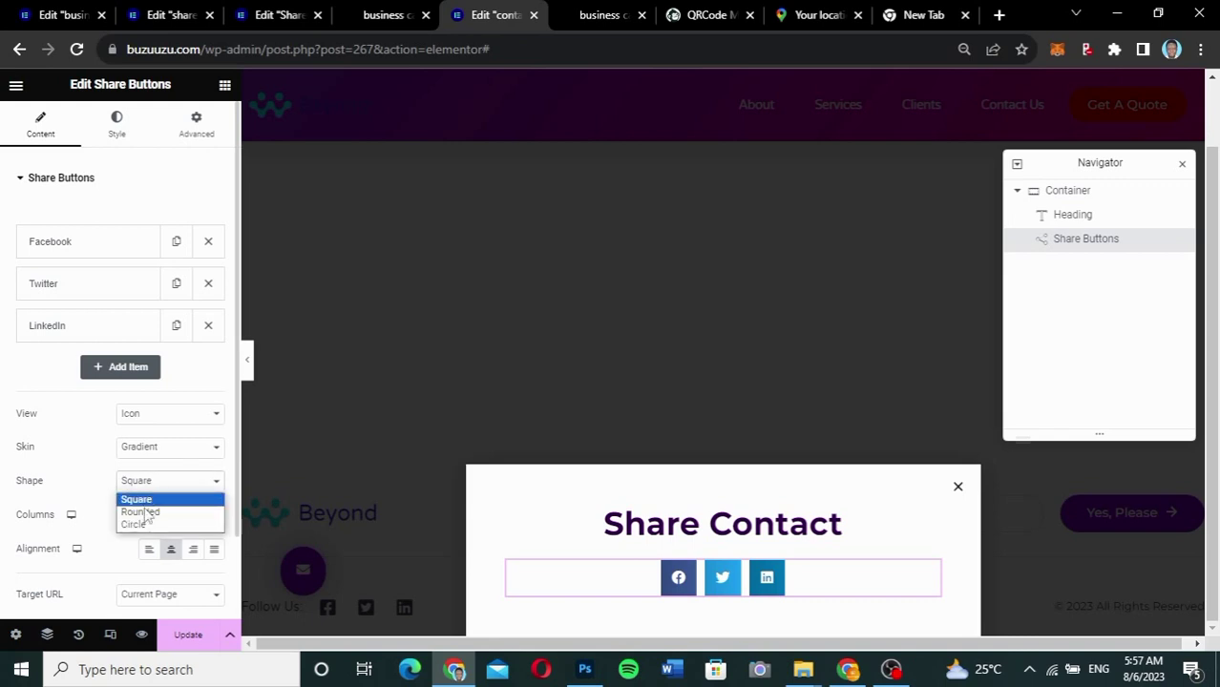
left_click(143, 526)
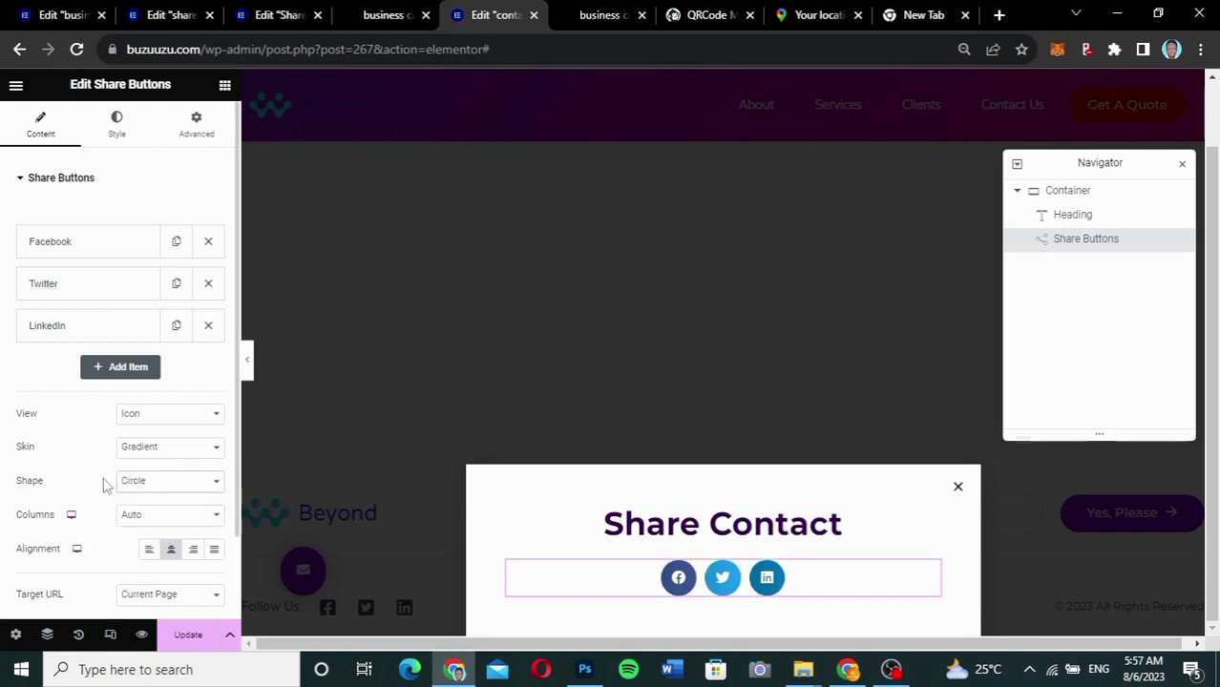
scroll(101, 506, "down", 1)
scroll(105, 487, "up", 1)
Step: Give the share buttons custom colours: primary #32004d and secondary white #FFFFFF
left_click(119, 139)
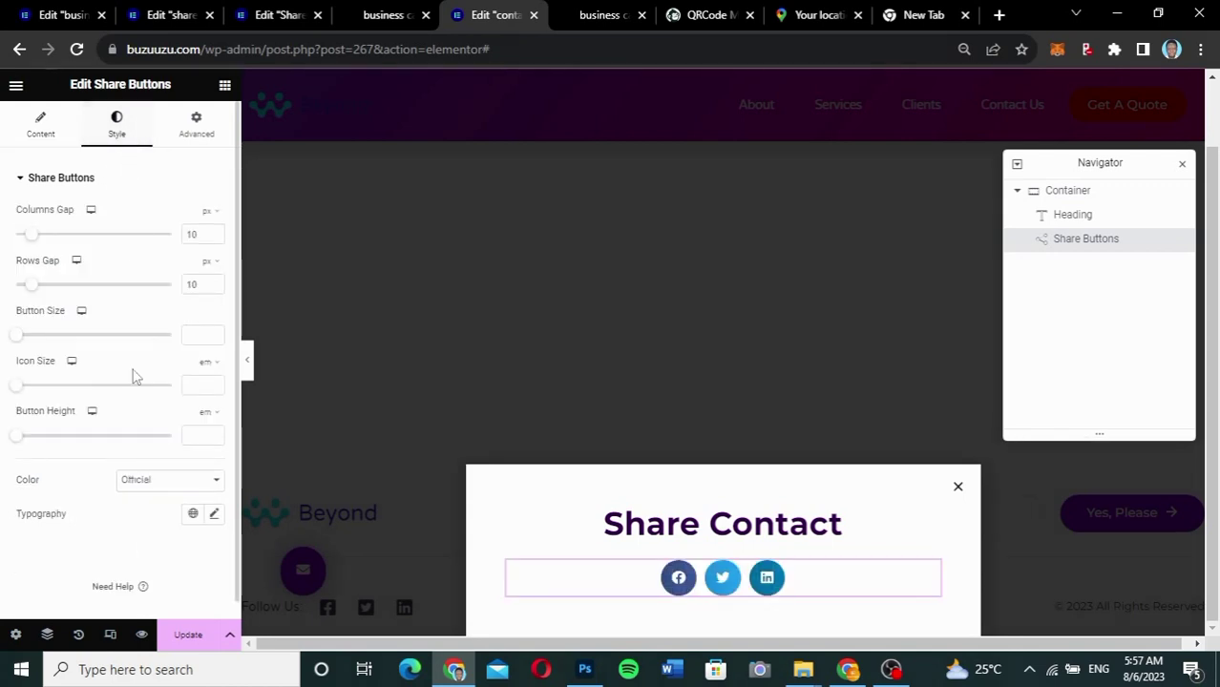
left_click(148, 485)
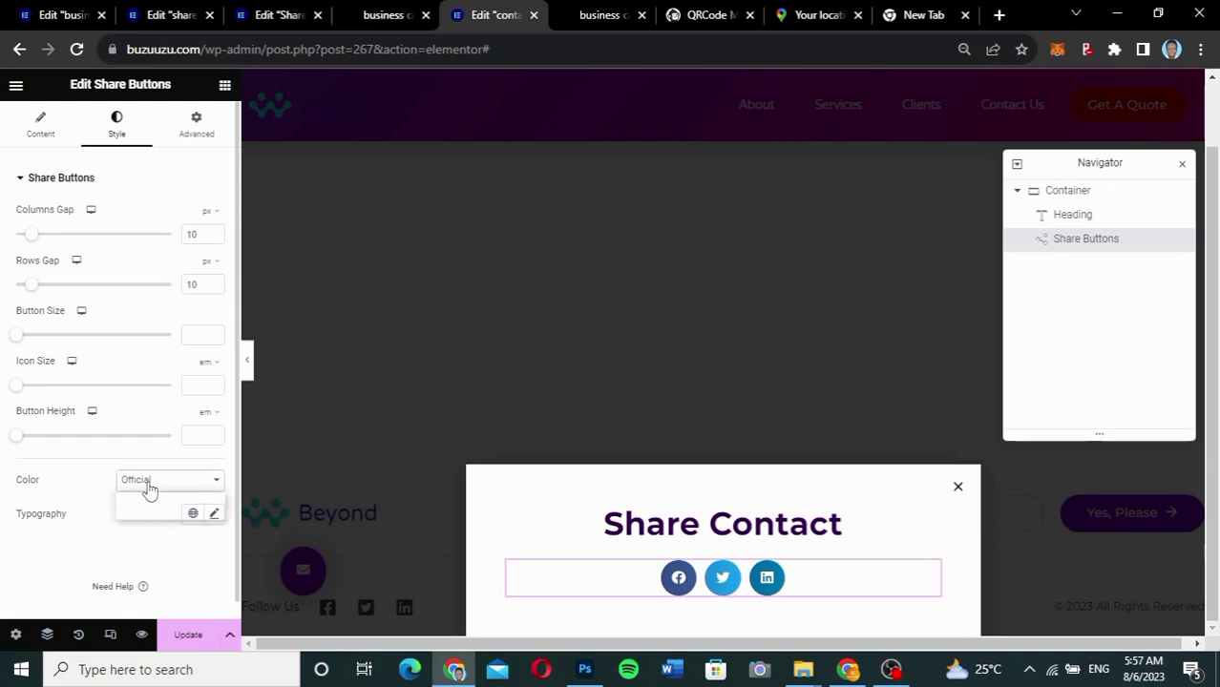
left_click(140, 511)
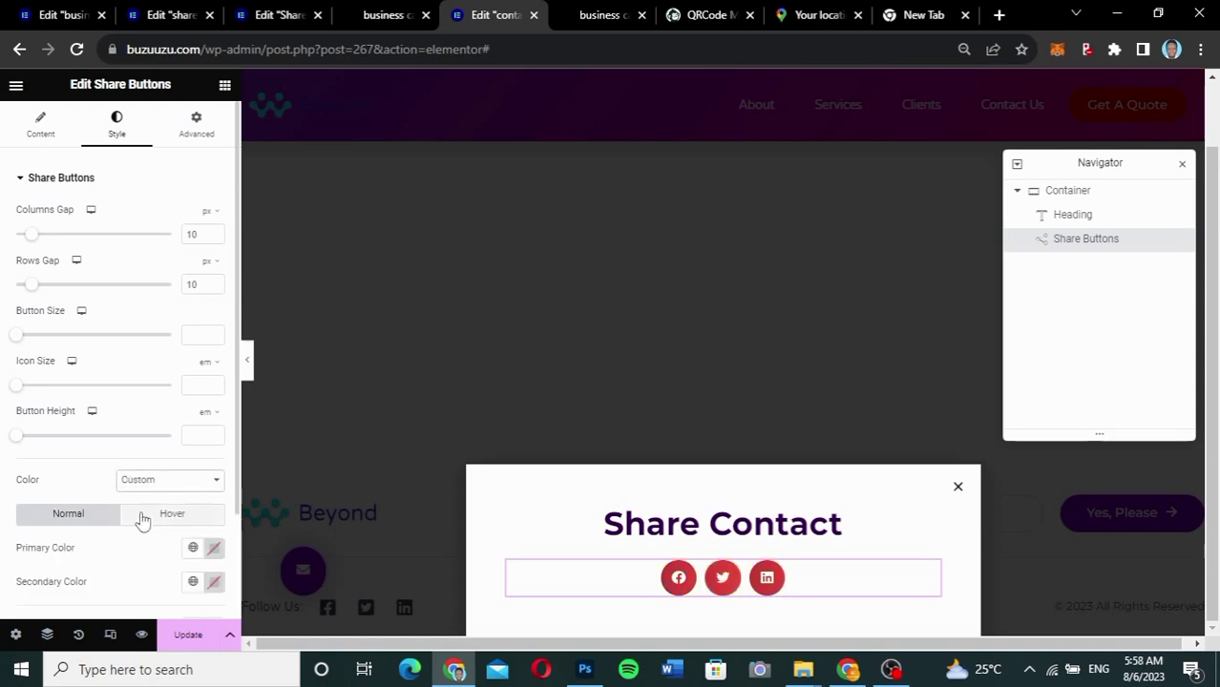
scroll(144, 511, "down", 3)
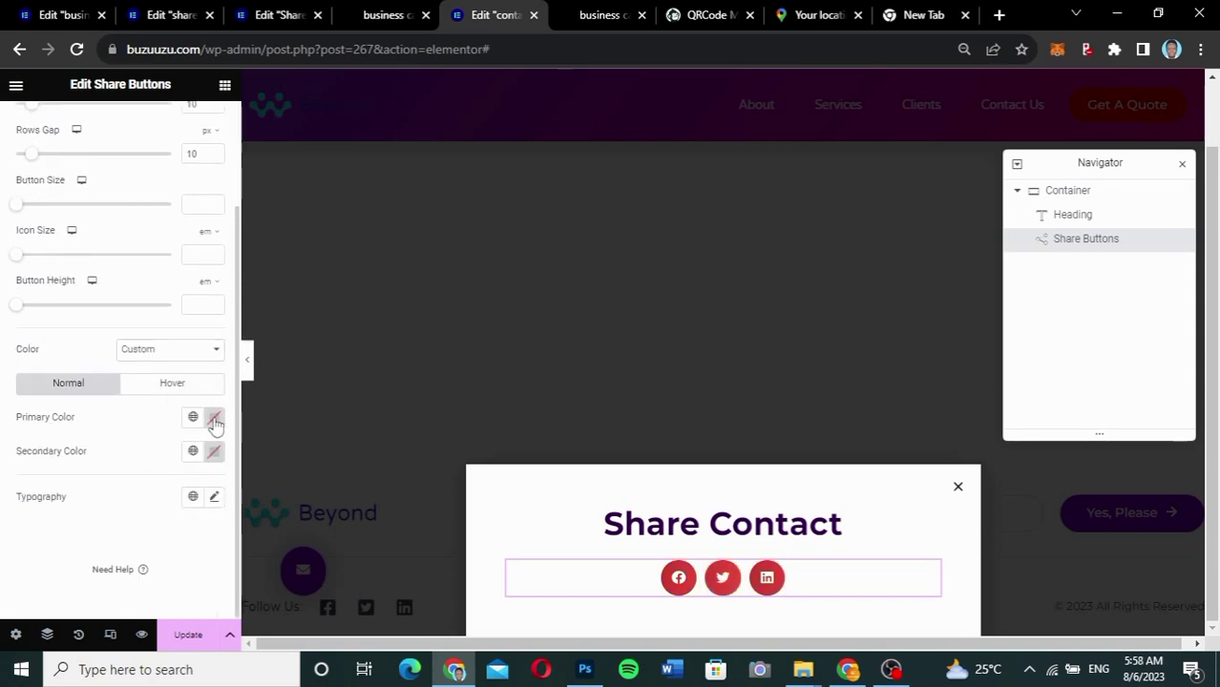
left_click(213, 418)
type("#32004d")
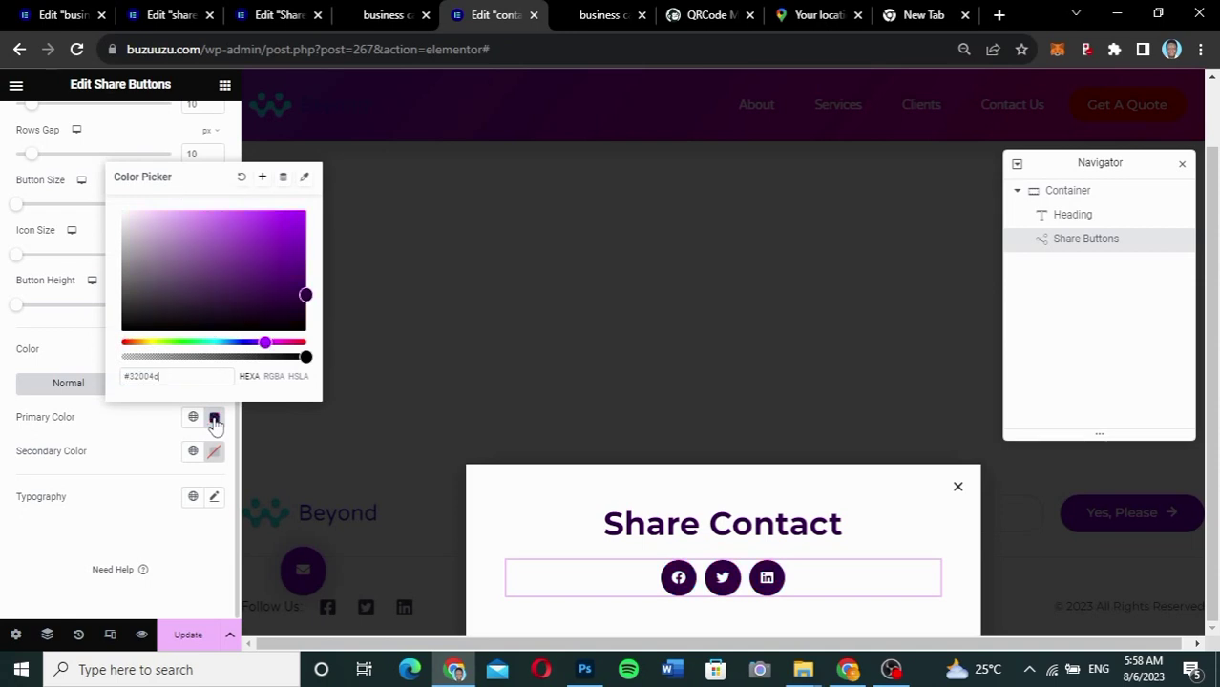
left_click(214, 451)
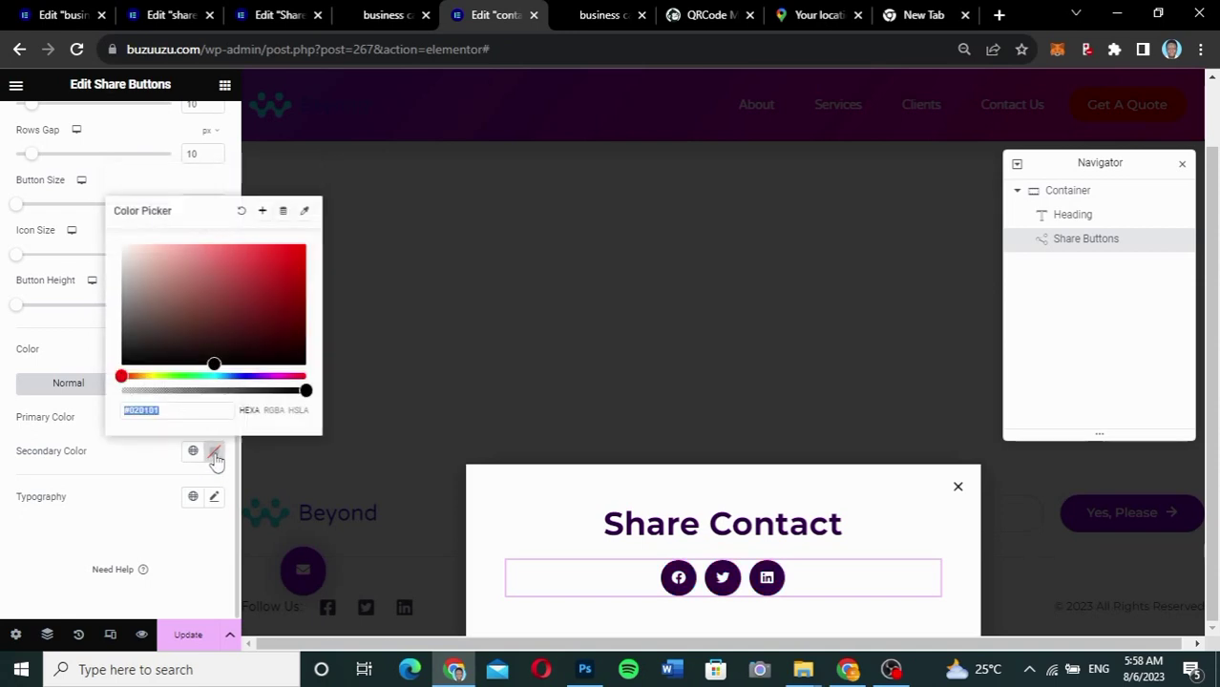
left_click_drag(212, 364, 100, 232)
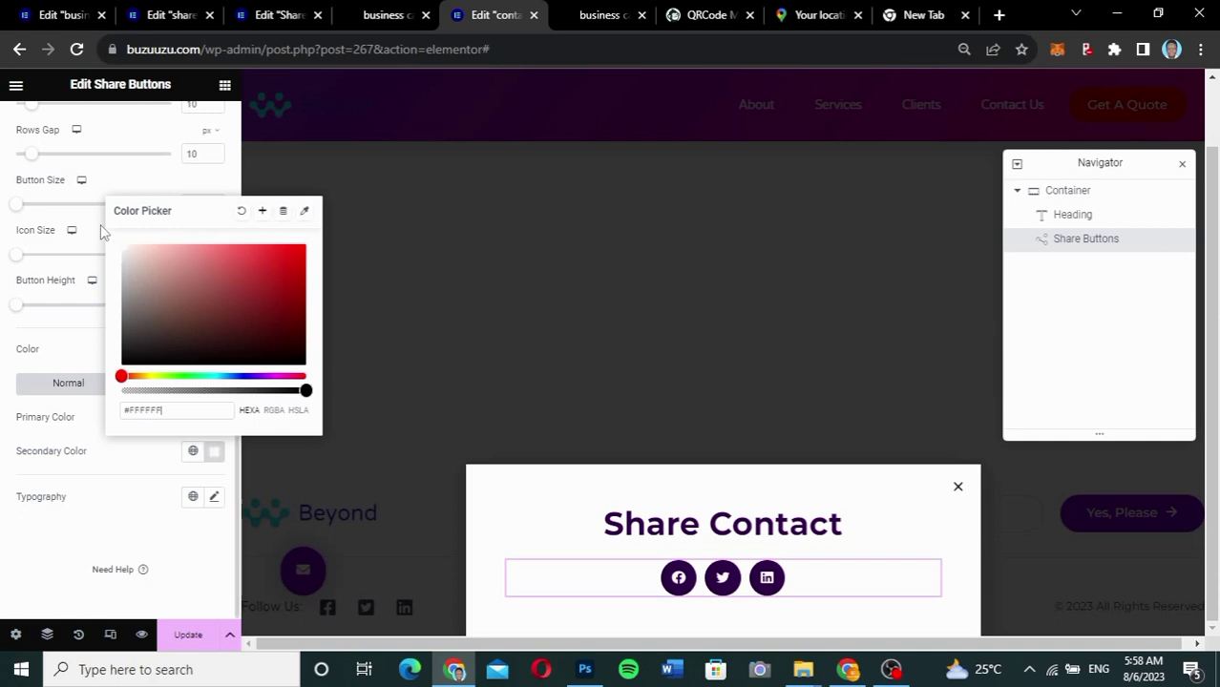
left_click(140, 462)
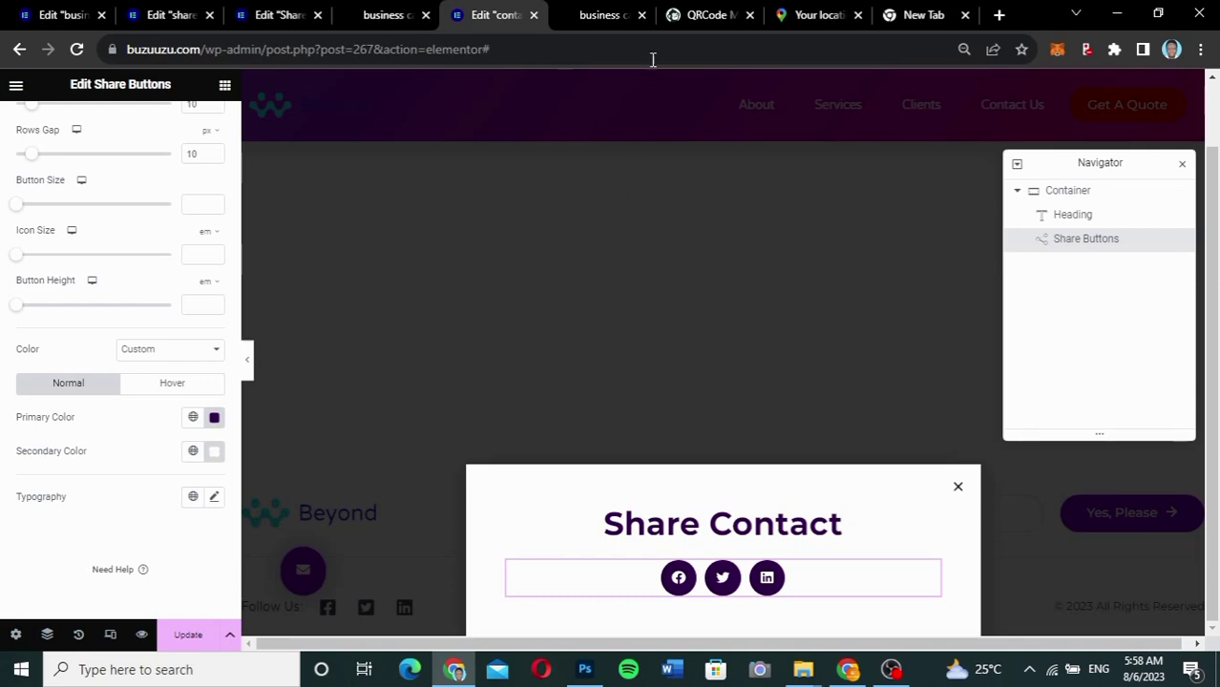
Step: On QRCode Monkey, check the URL the business-card QR code encodes
left_click(702, 12)
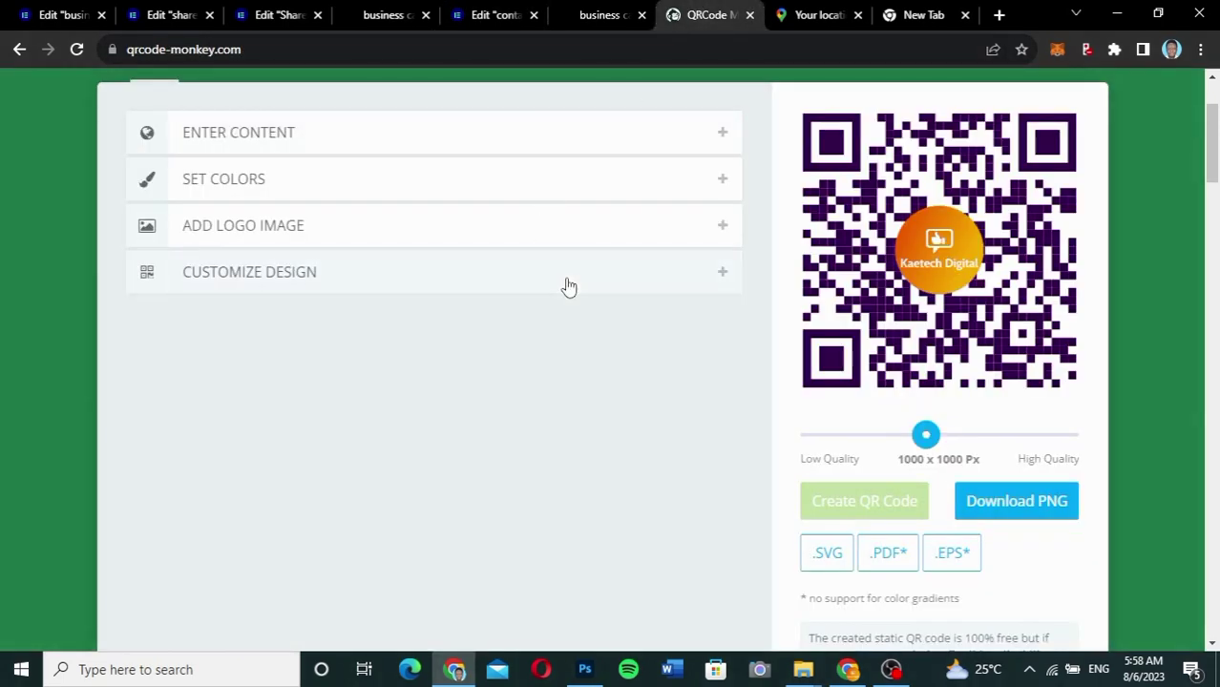
scroll(567, 283, "up", 2)
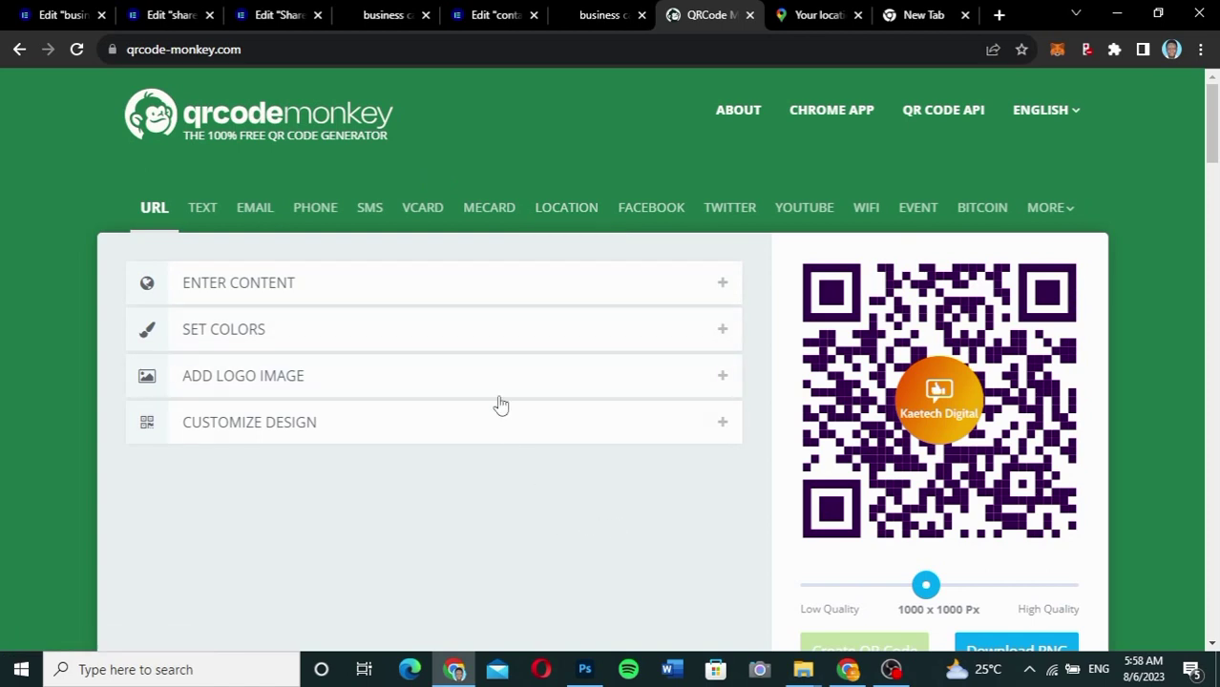
left_click(501, 290)
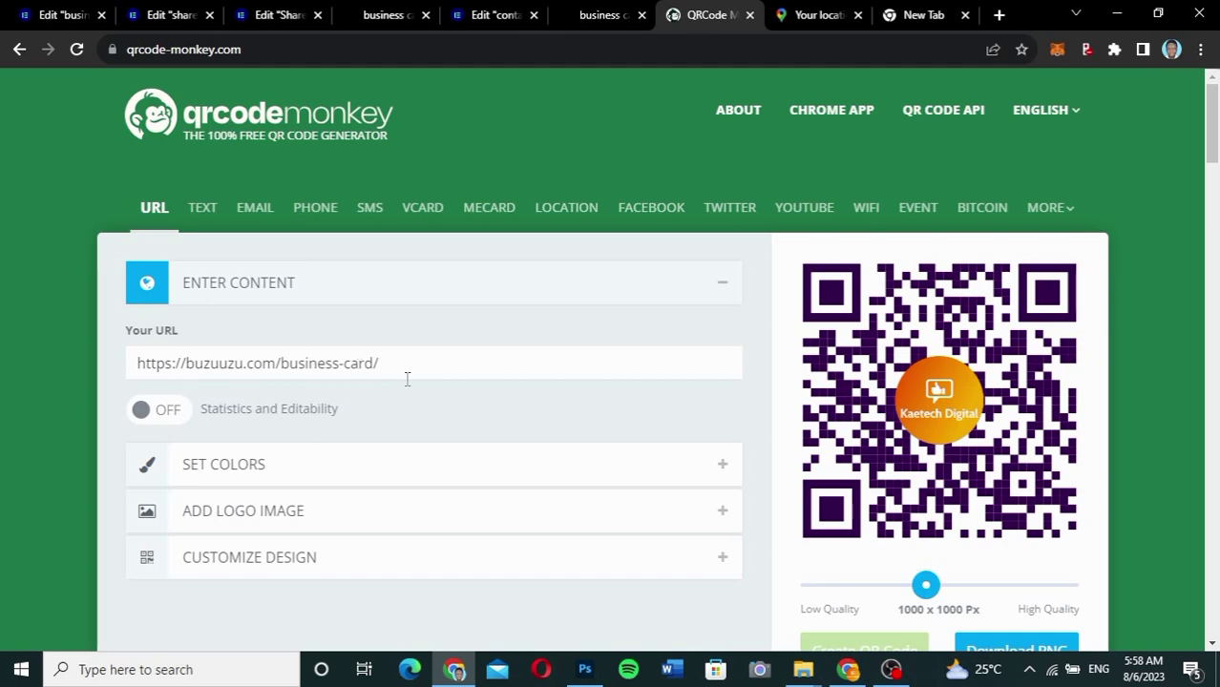
scroll(406, 379, "down", 2)
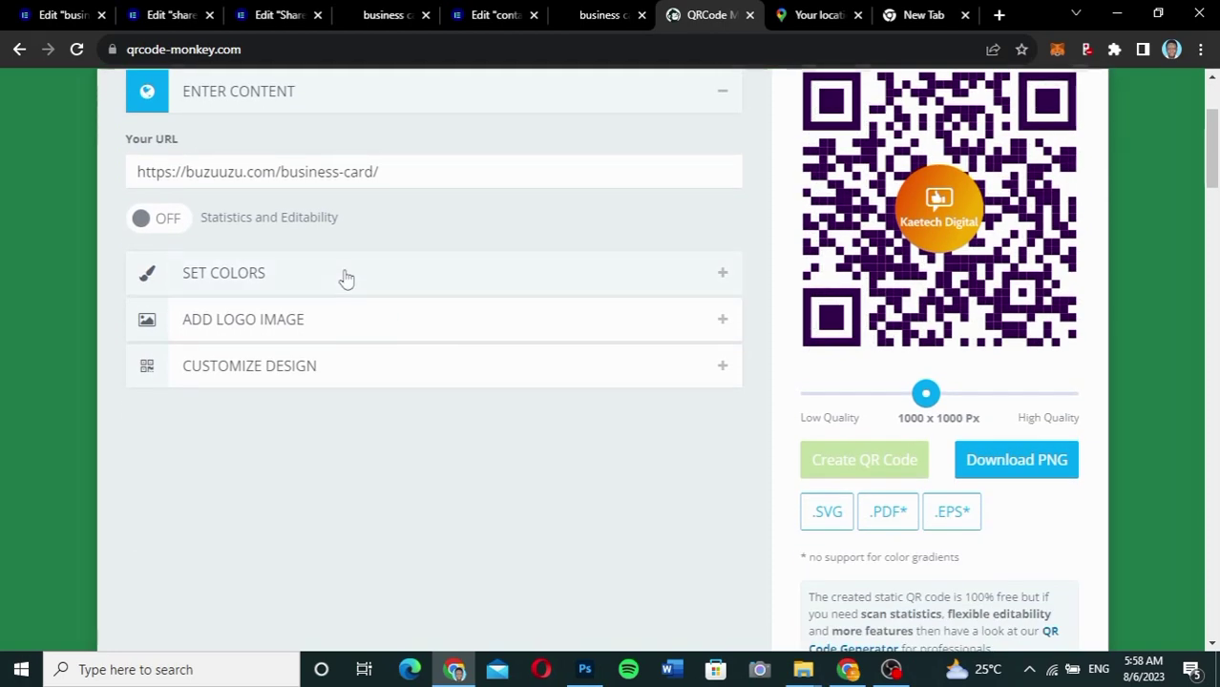
Step: Set the QR foreground to a single black #000000 colour
left_click(346, 278)
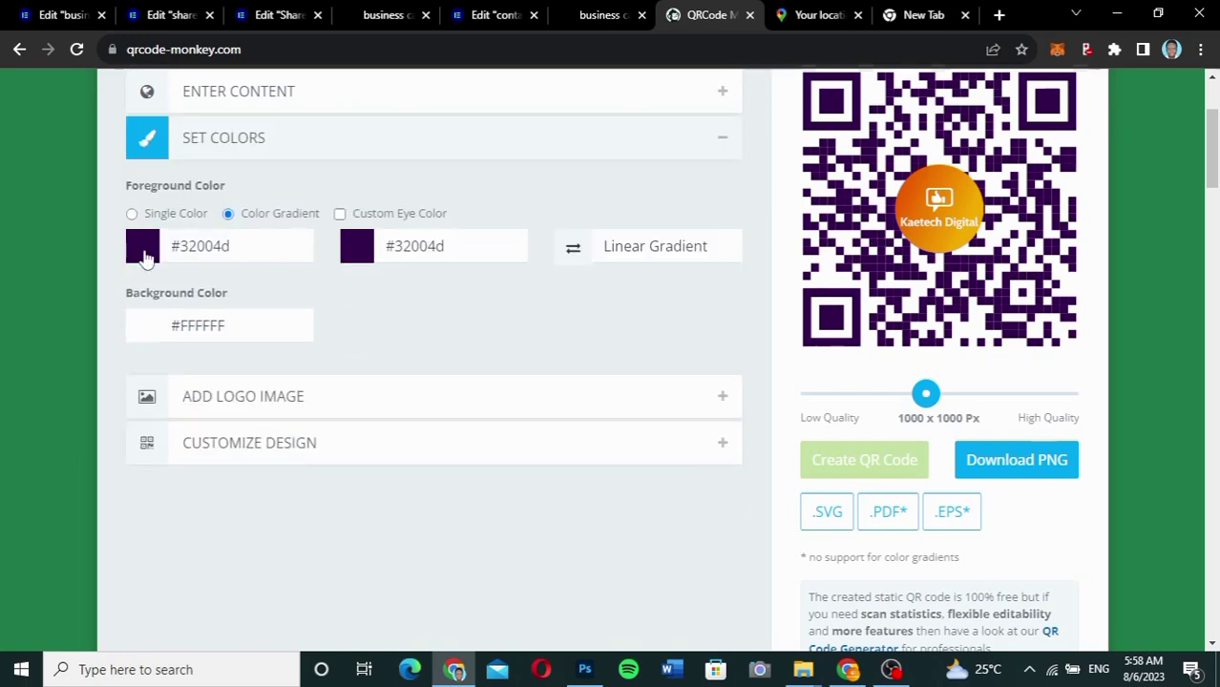
left_click(143, 249)
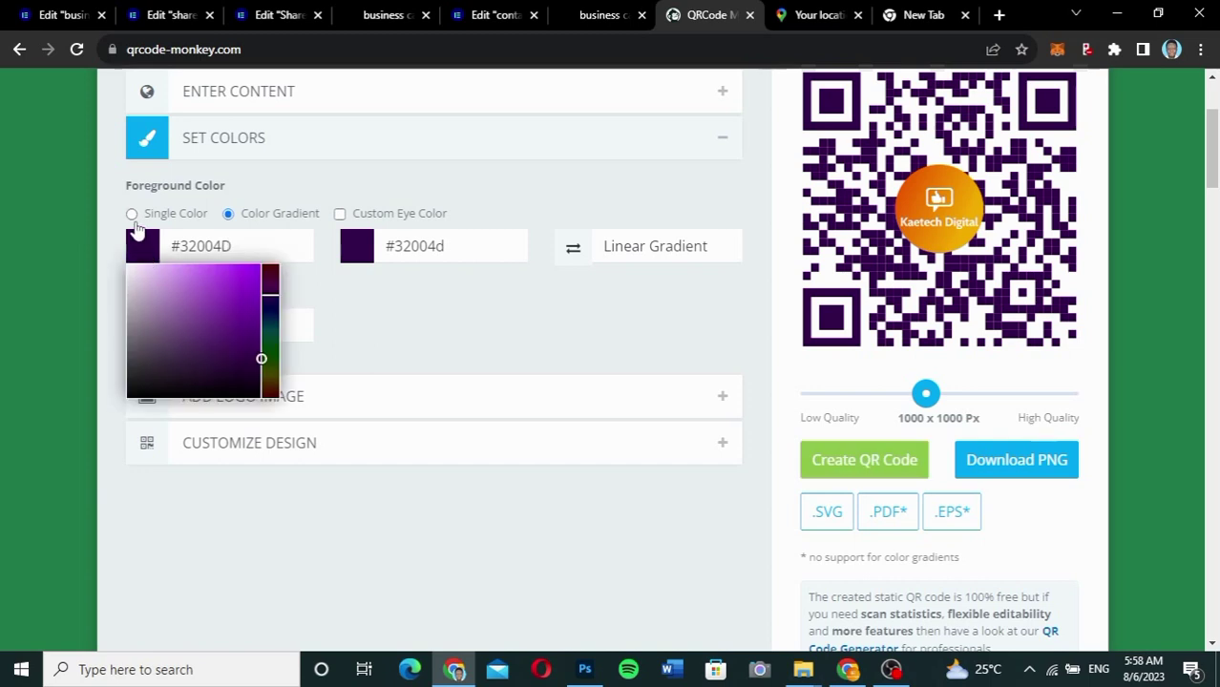
left_click(132, 215)
left_click(143, 248)
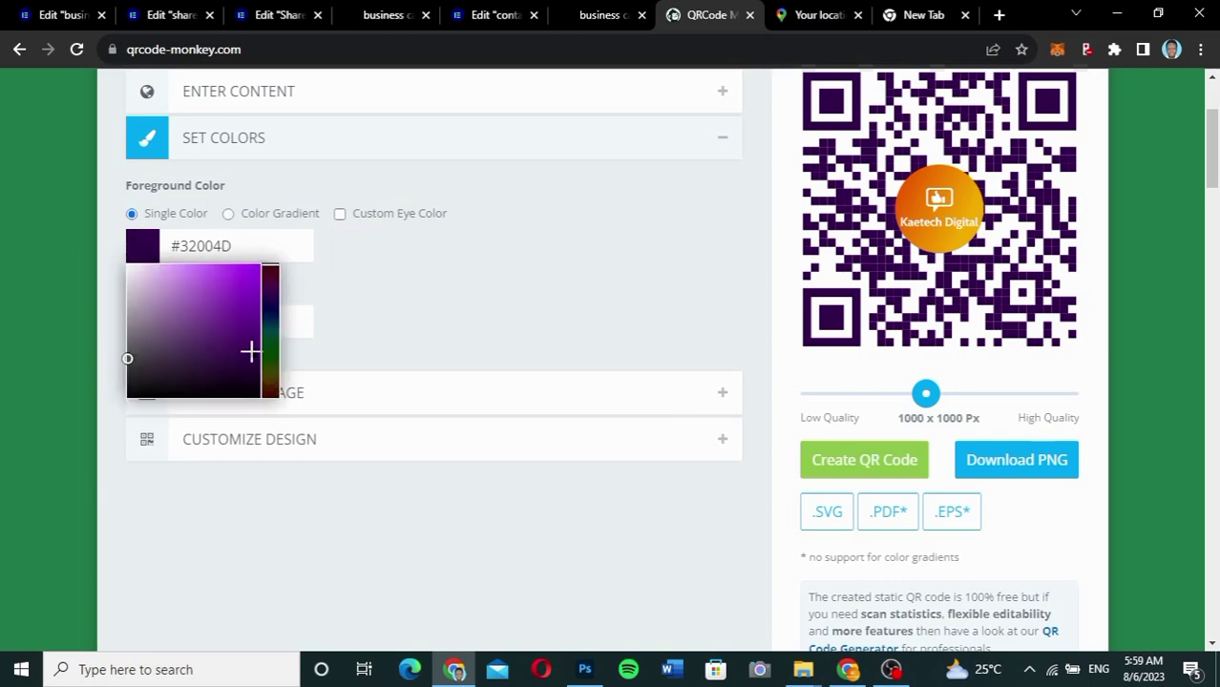
left_click_drag(127, 360, 116, 425)
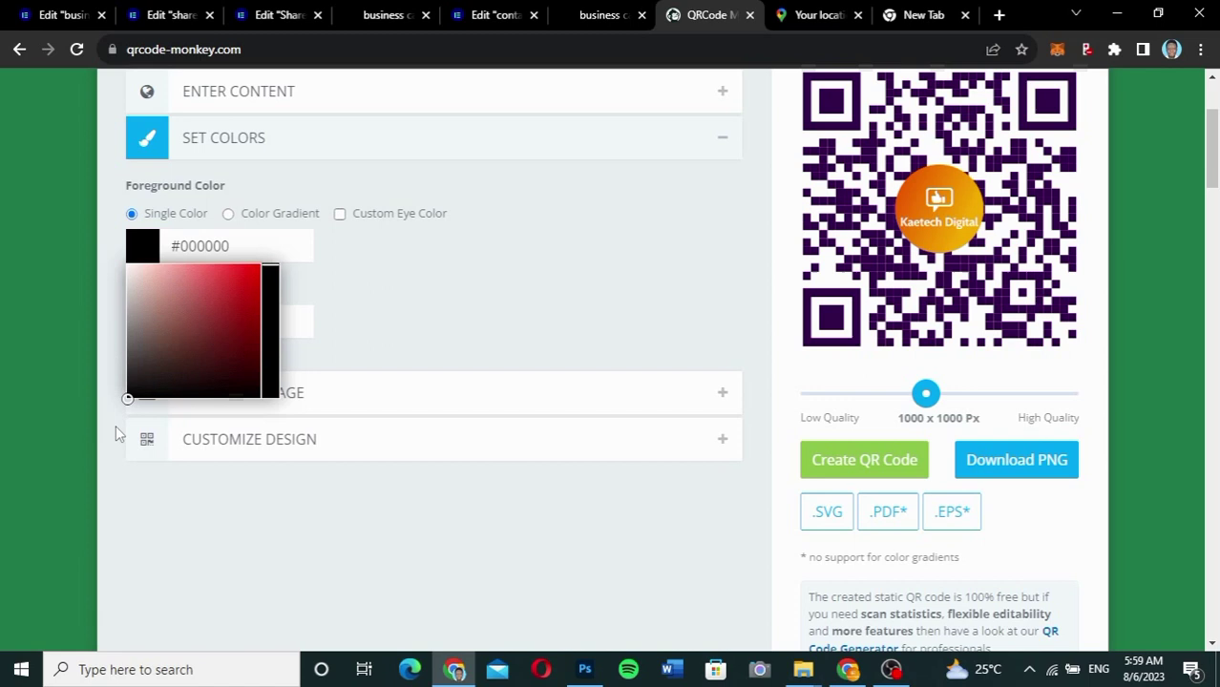
left_click(146, 517)
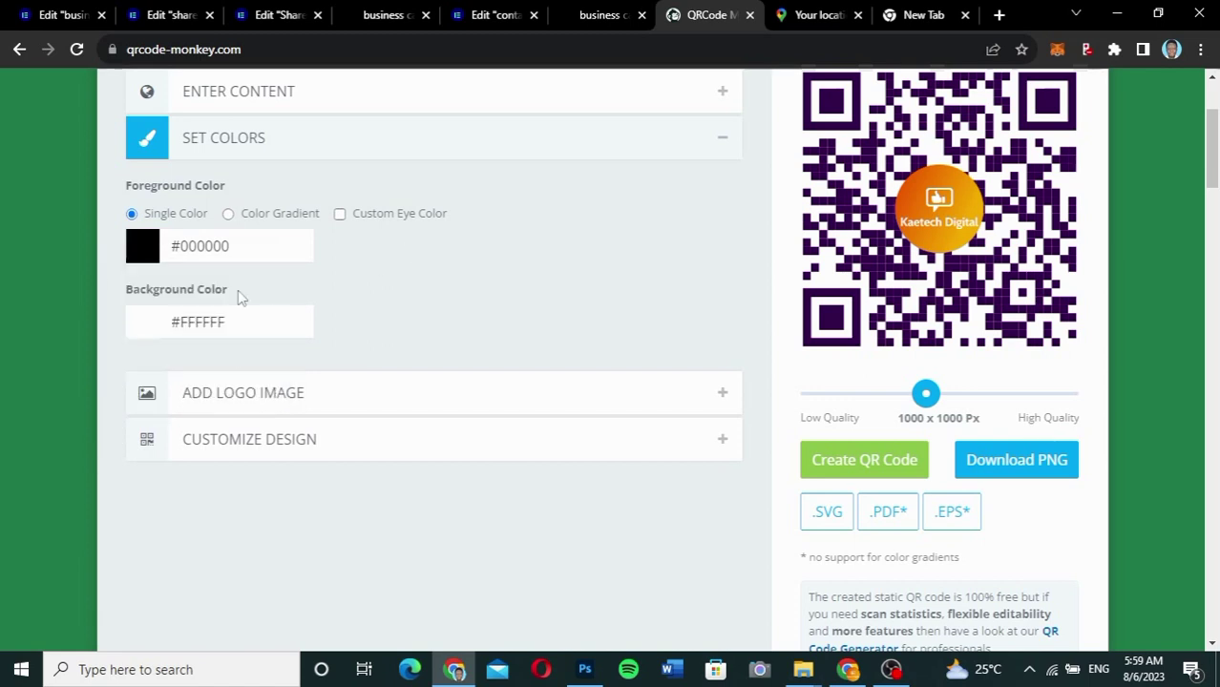
Step: Remove the centre logo and regenerate the QR code
left_click(321, 393)
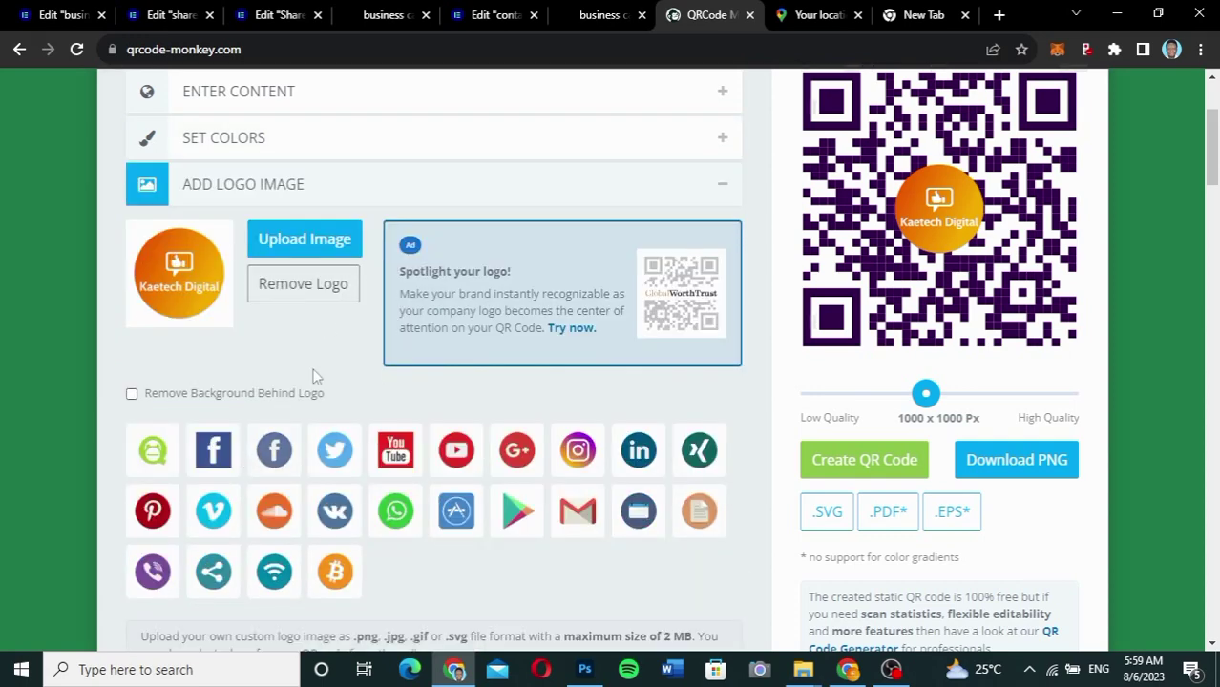
left_click(328, 303)
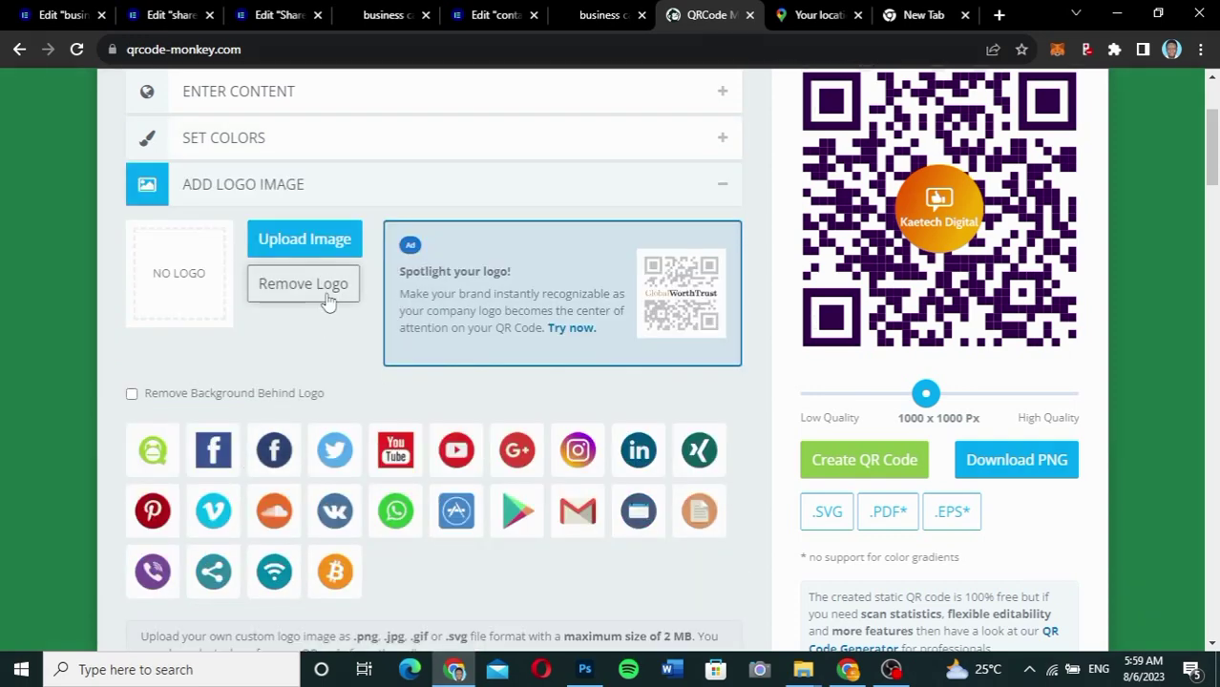
left_click(351, 190)
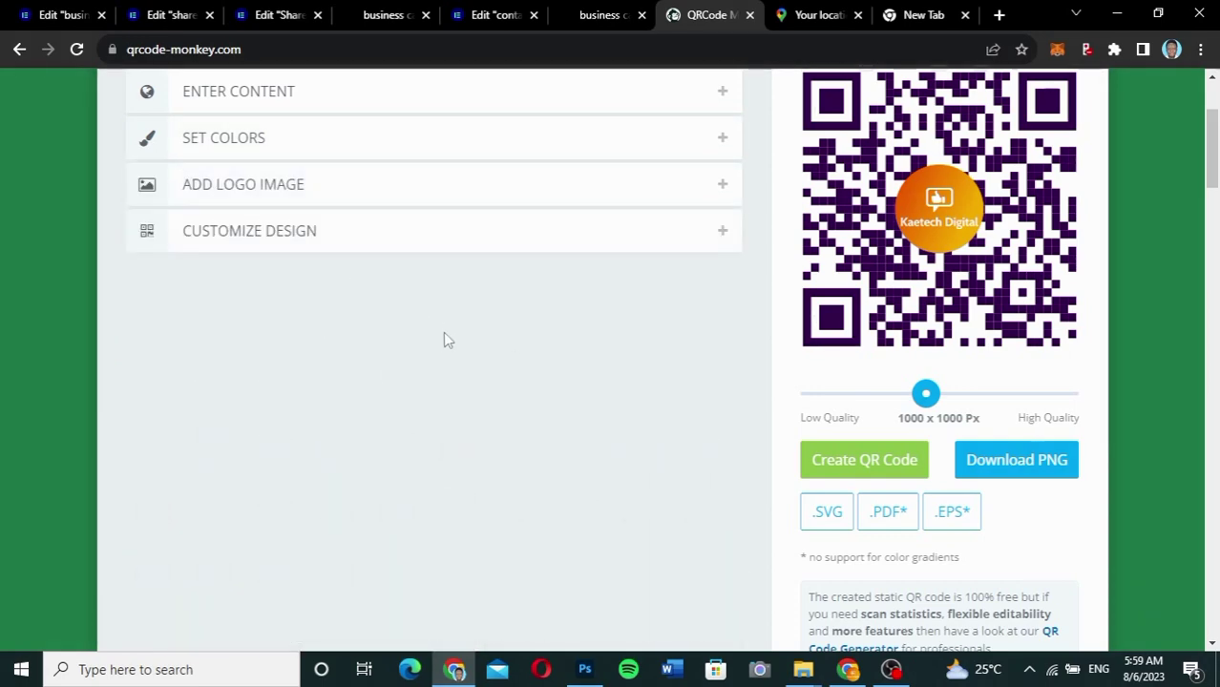
left_click(871, 464)
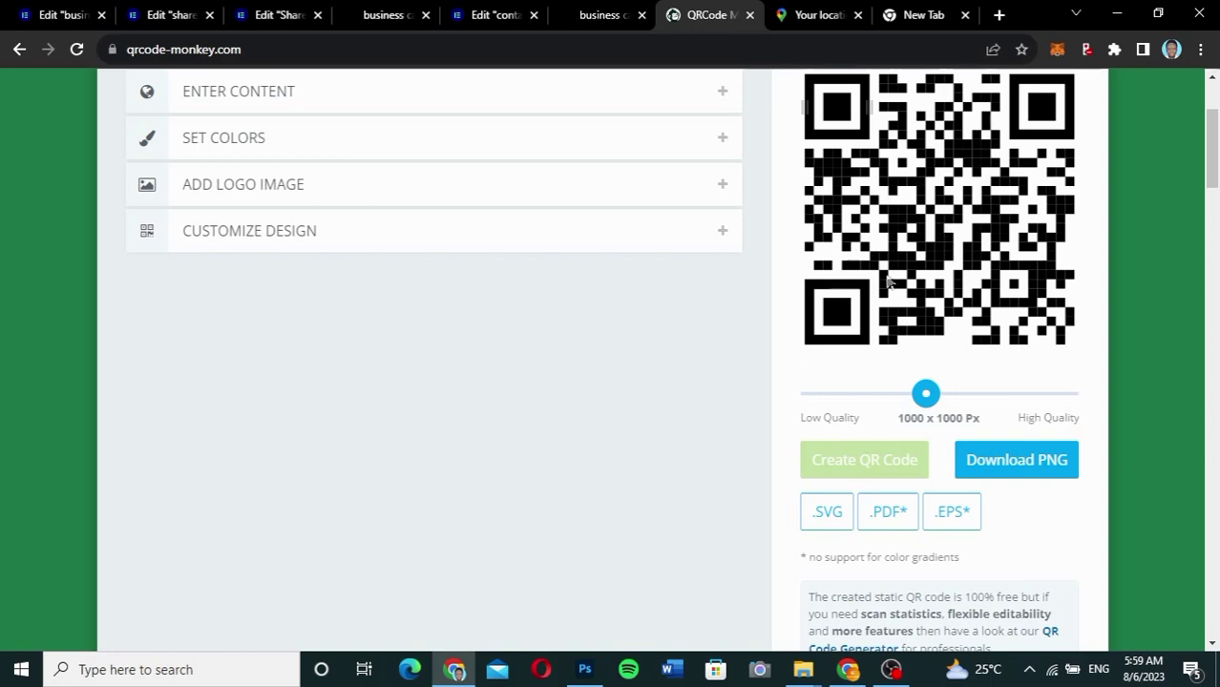
scroll(879, 277, "up", 1)
scroll(859, 269, "down", 1)
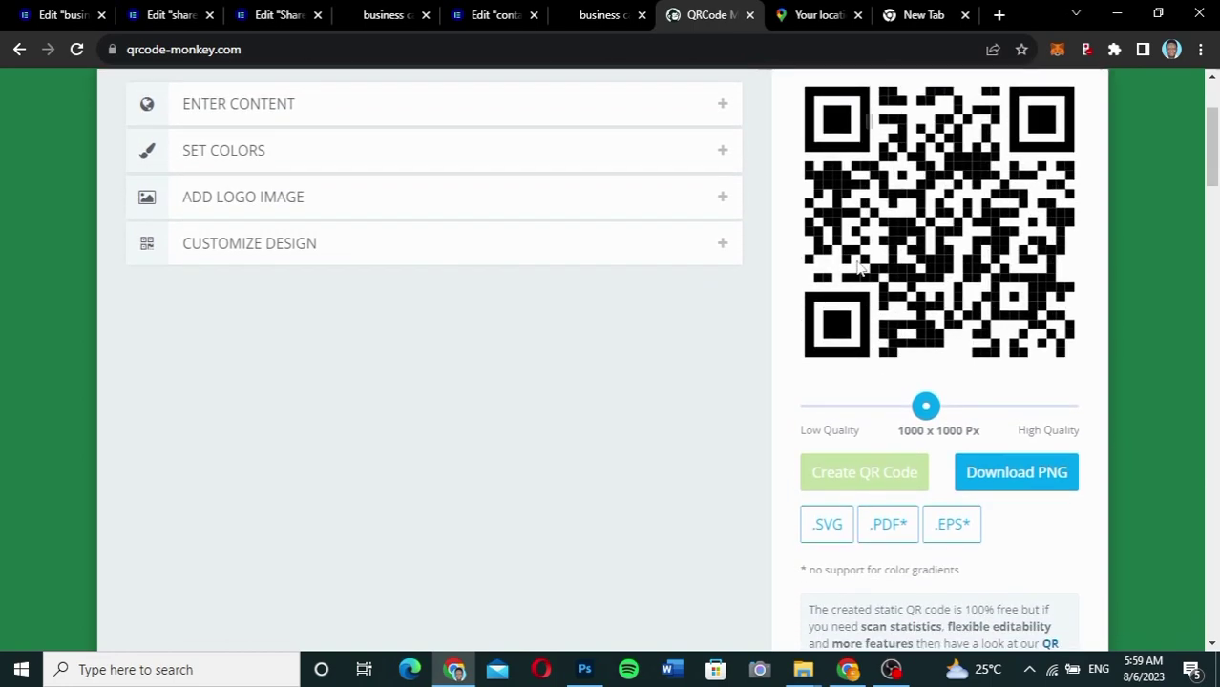
Step: Download the plain black QR code as qr-code.png and reveal it in the Downloads folder
left_click(986, 476)
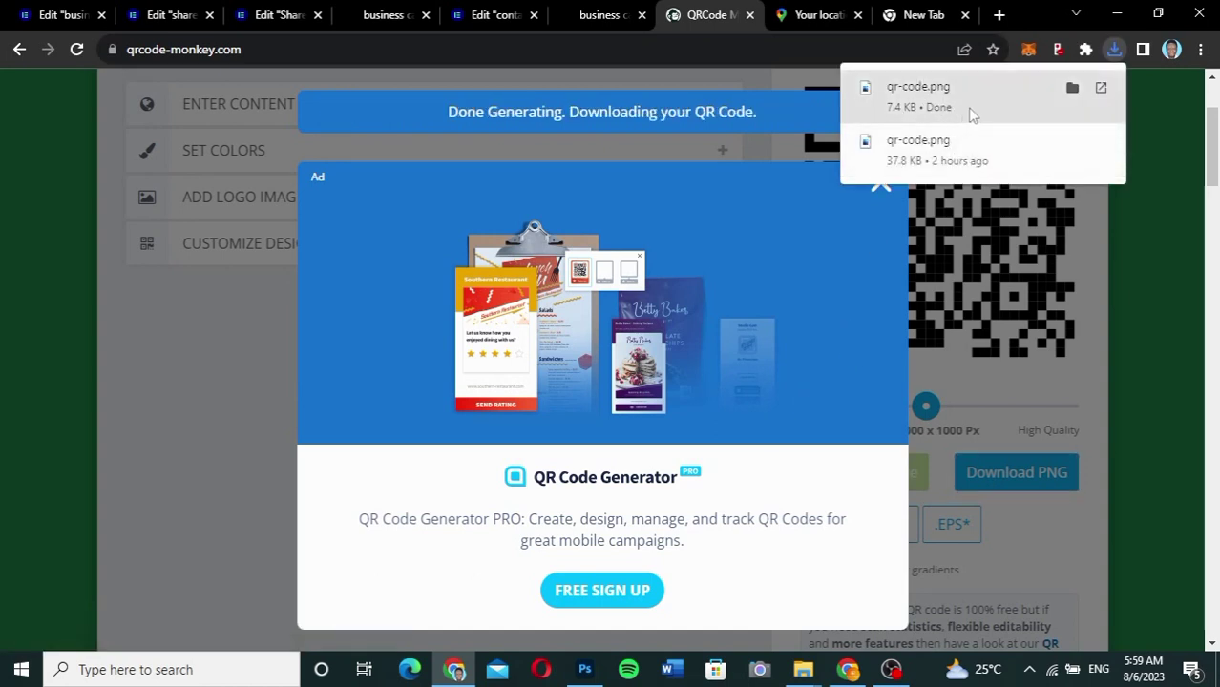
left_click(1073, 88)
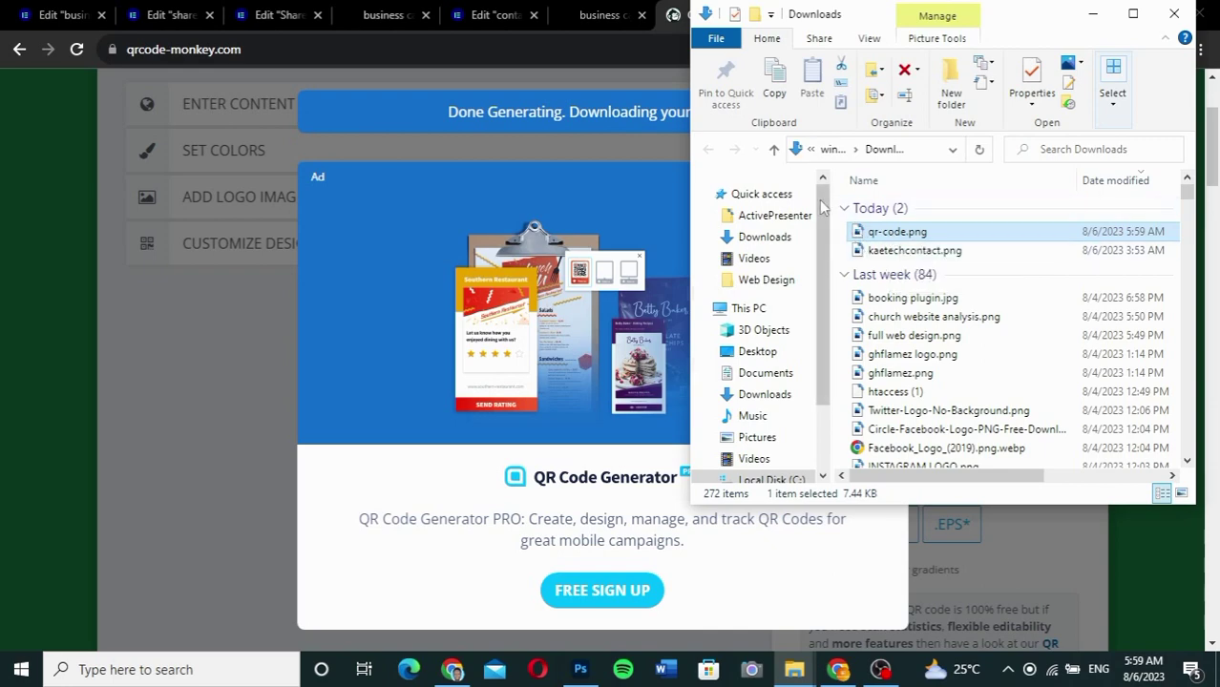
Step: Place an Image widget in the Share Contact popup above the share buttons
left_click(473, 15)
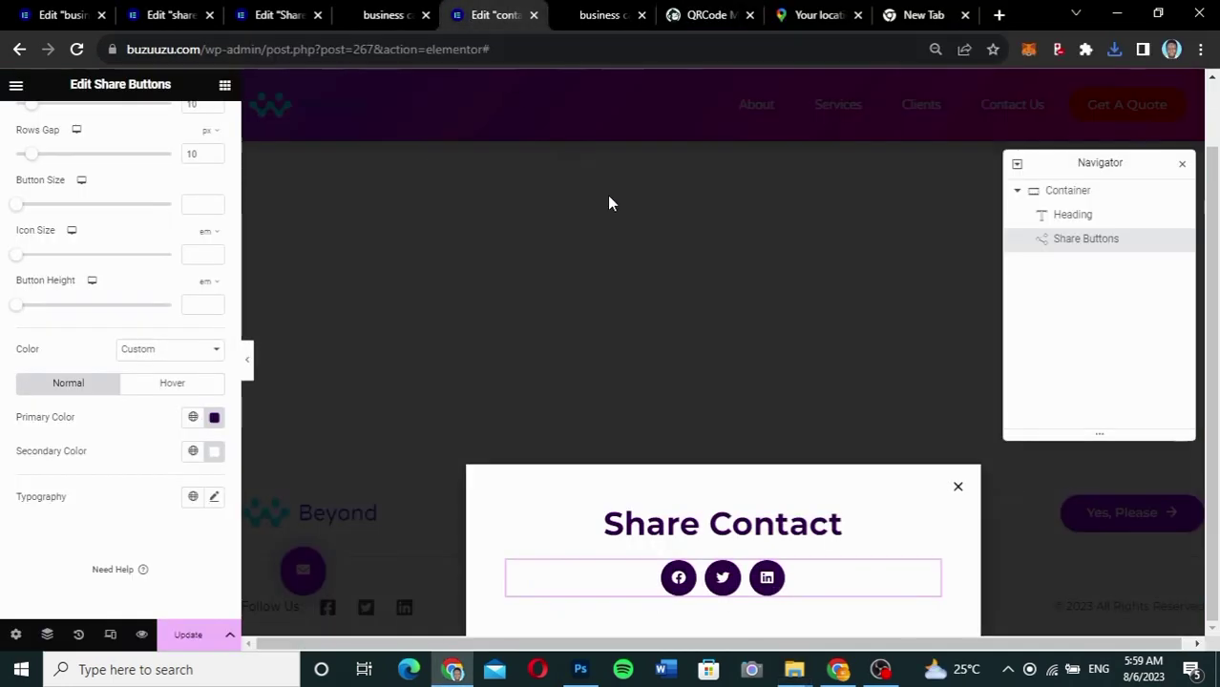
mouse_move(794, 668)
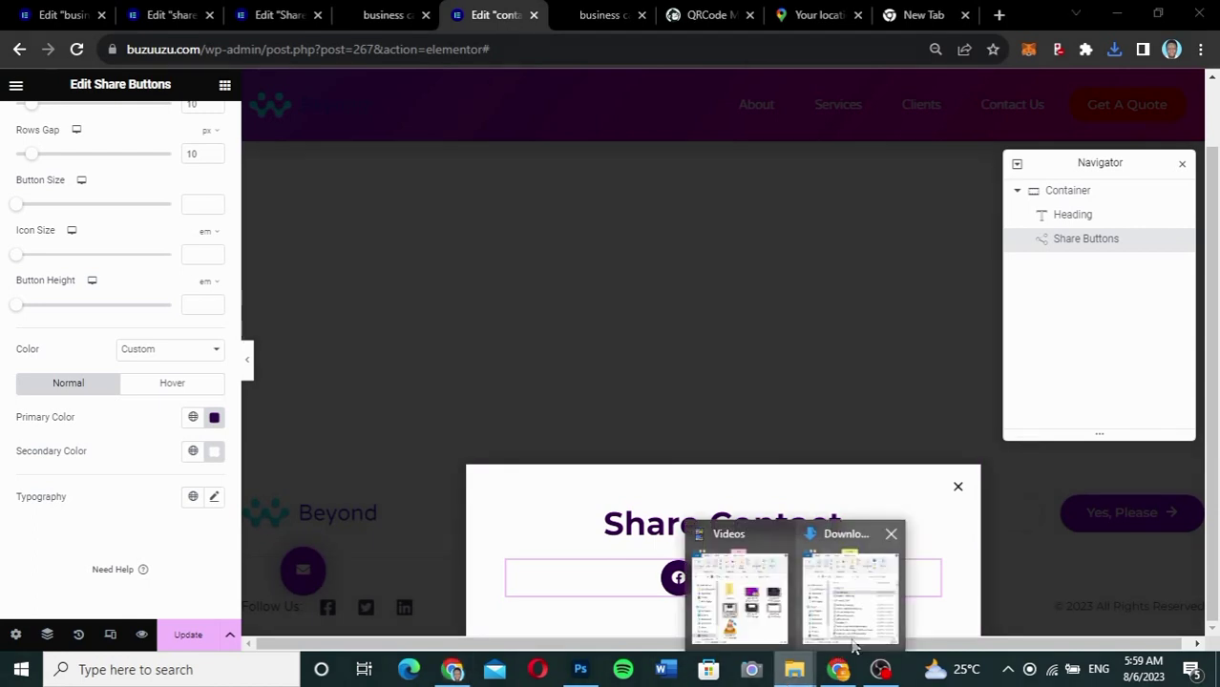
left_click(857, 613)
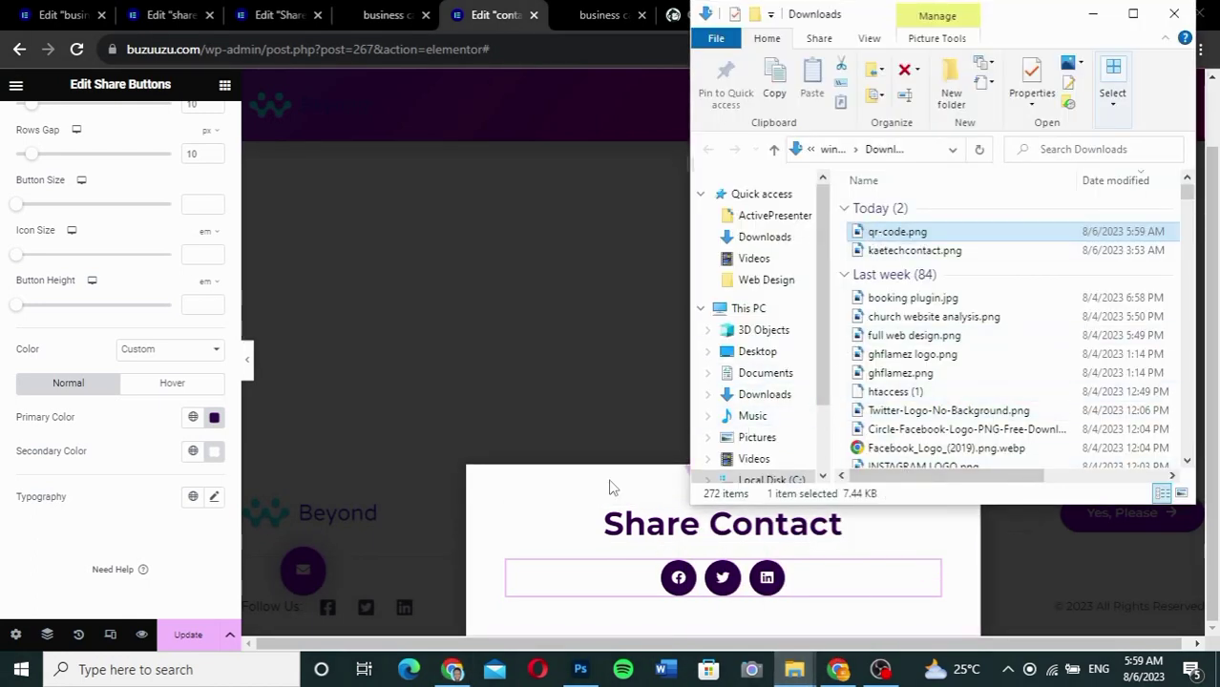
scroll(127, 319, "up", 3)
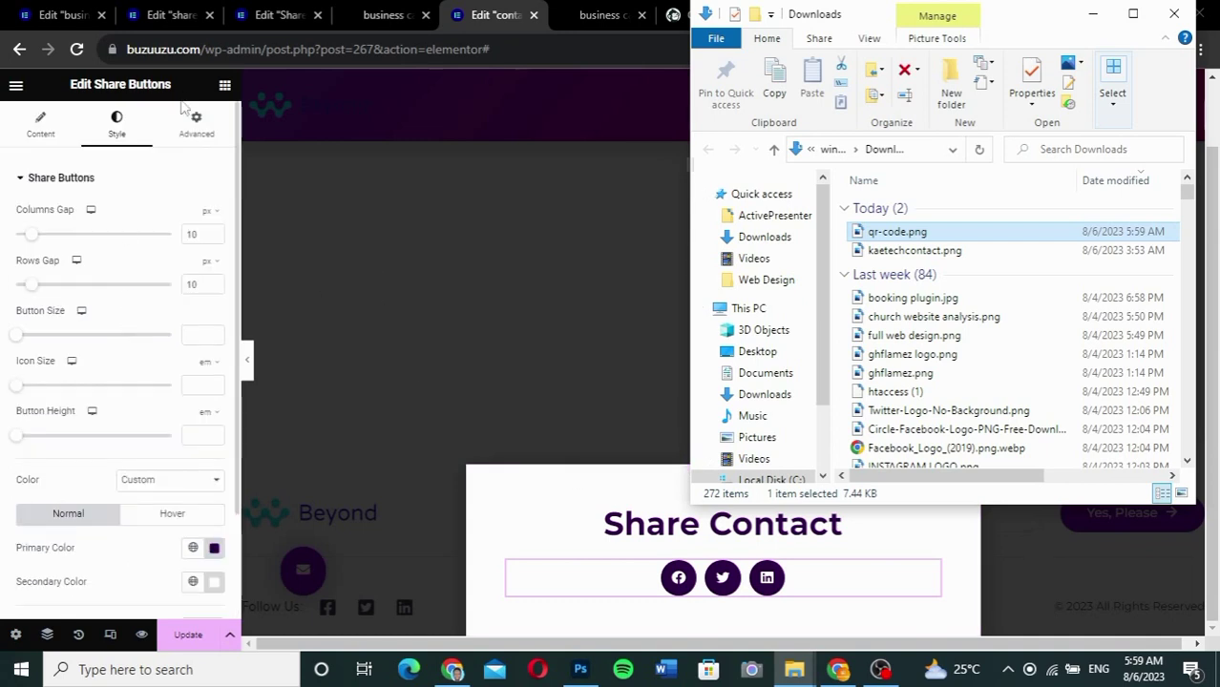
left_click(224, 88)
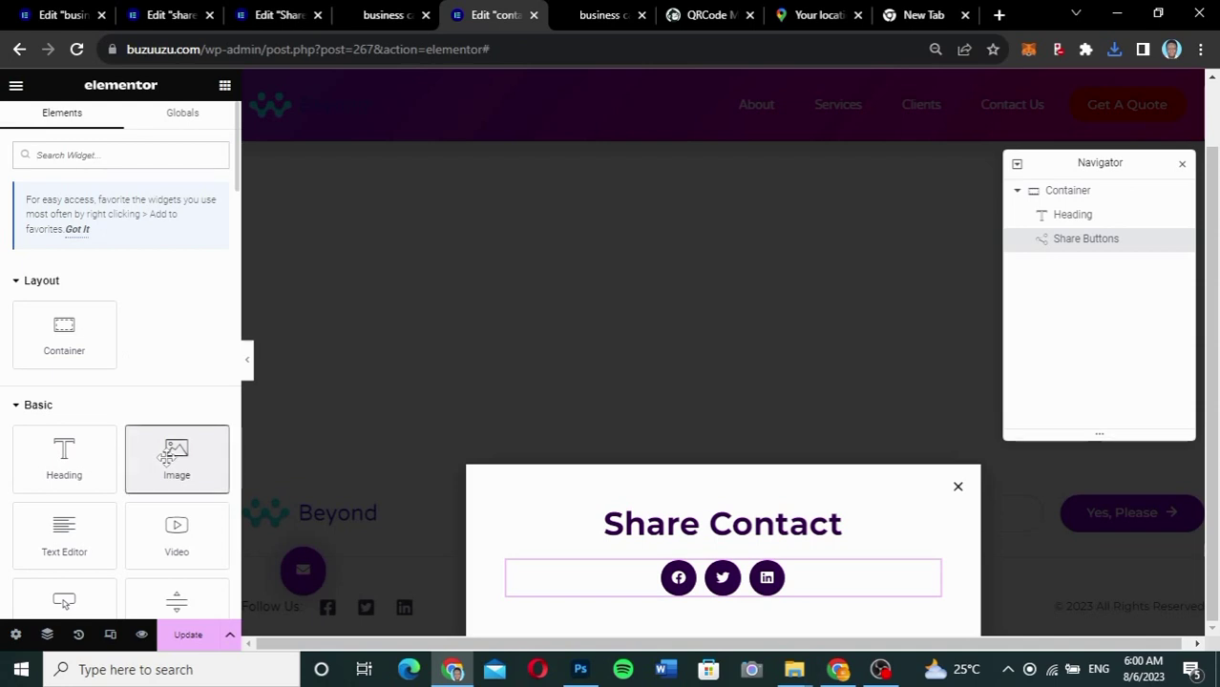
left_click_drag(172, 446, 754, 542)
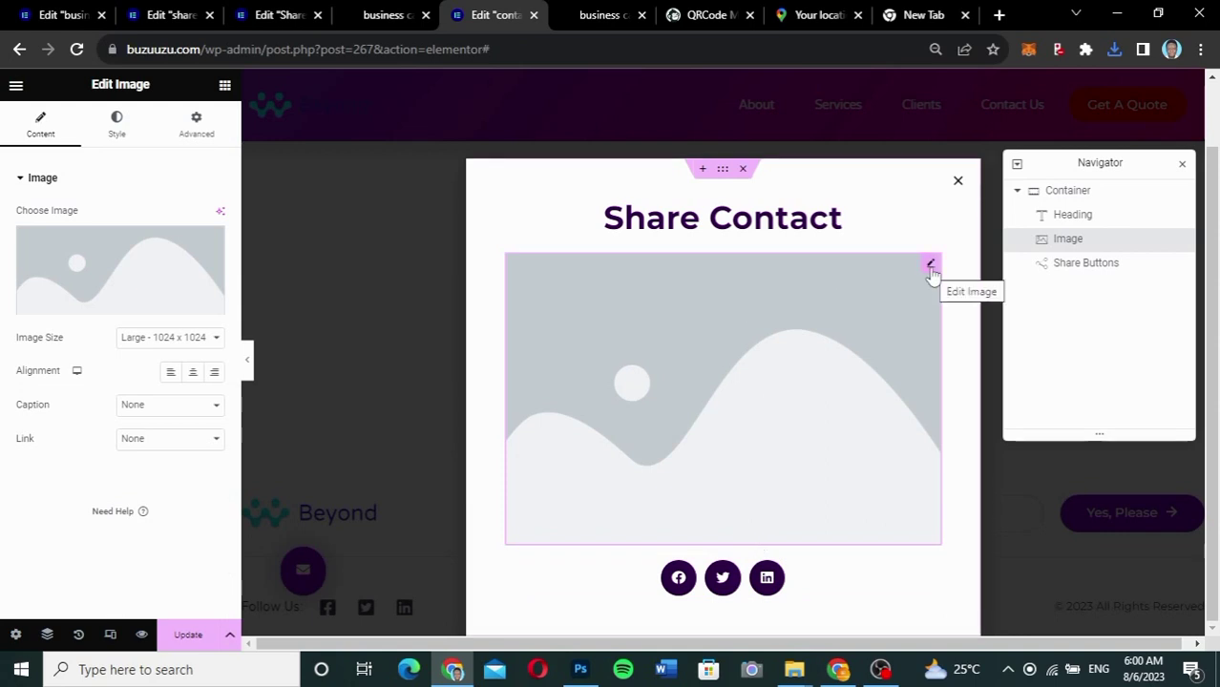
Step: Upload qr-code.png from the Downloads folder to the Media Library and insert it
left_click(161, 268)
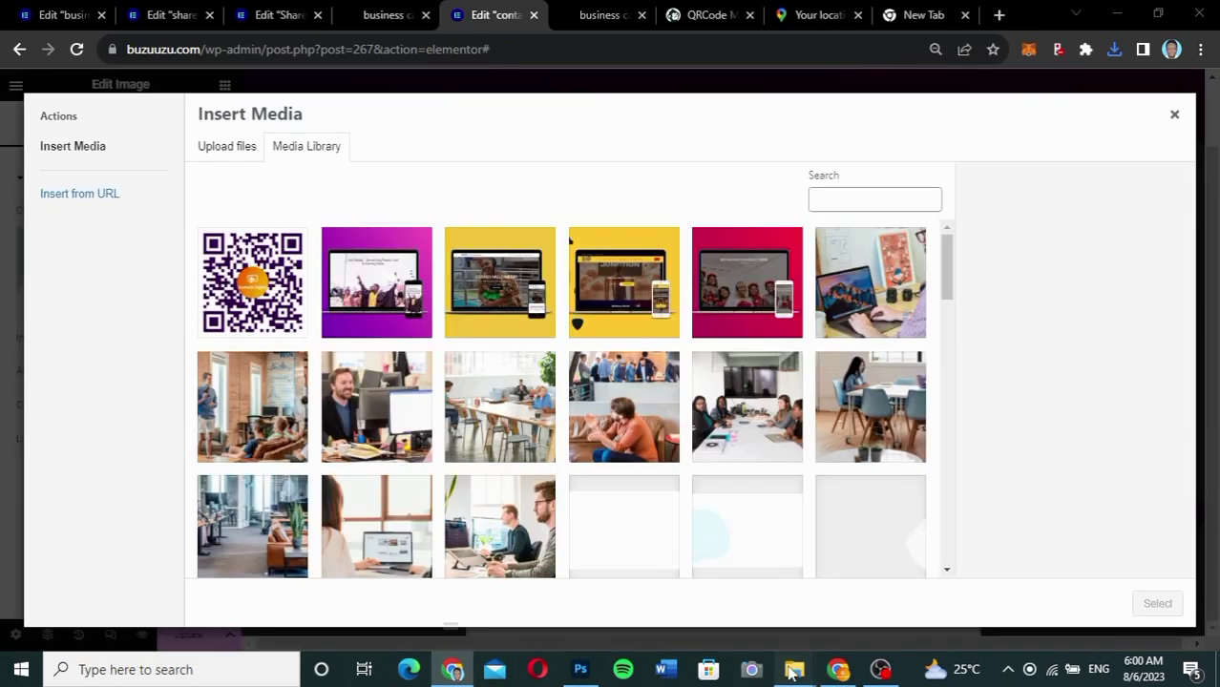
mouse_move(794, 669)
left_click(829, 532)
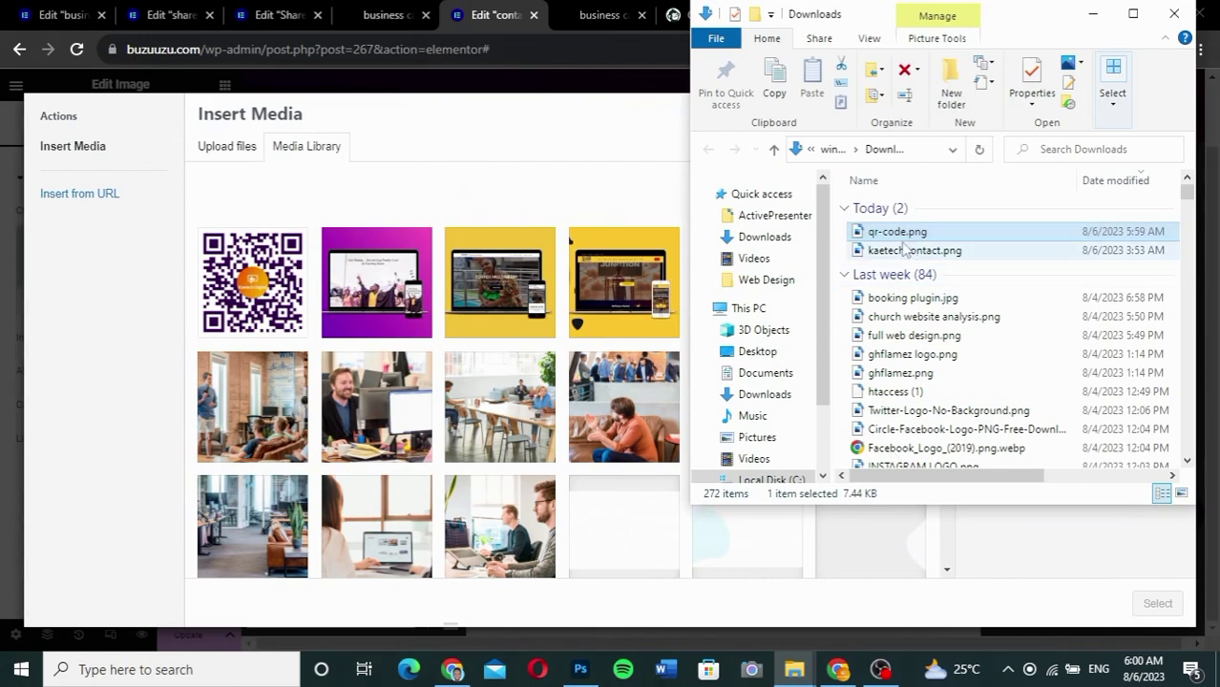
left_click_drag(897, 239, 573, 358)
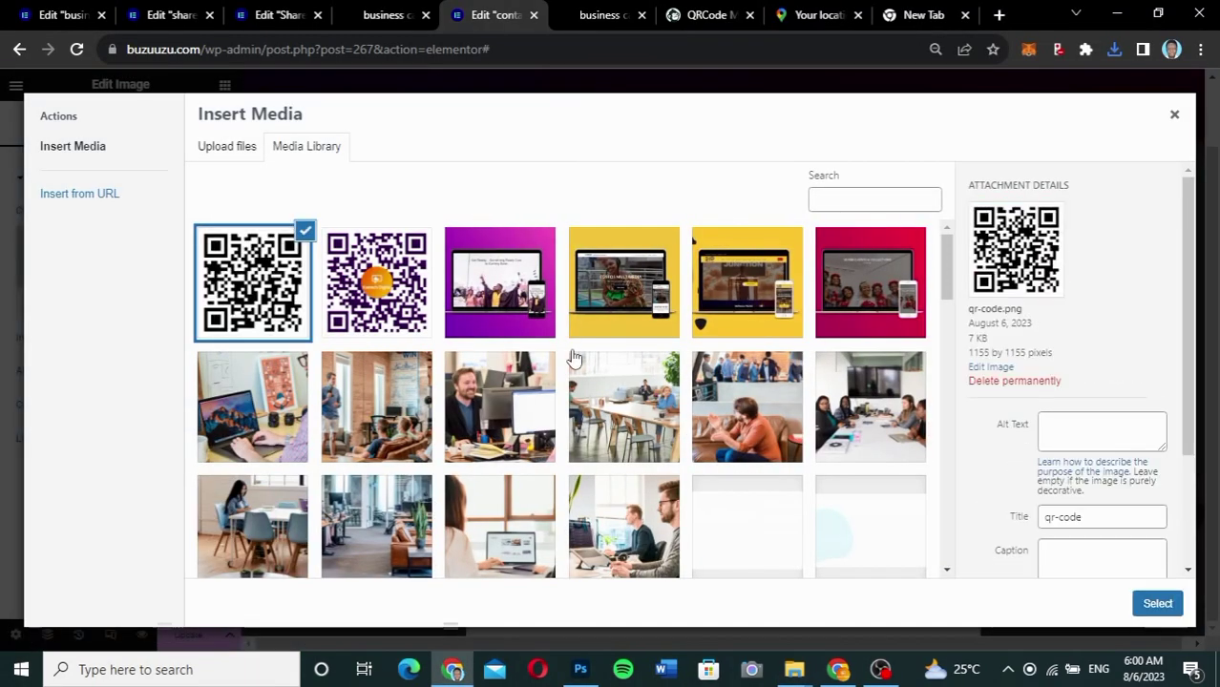
left_click(1158, 604)
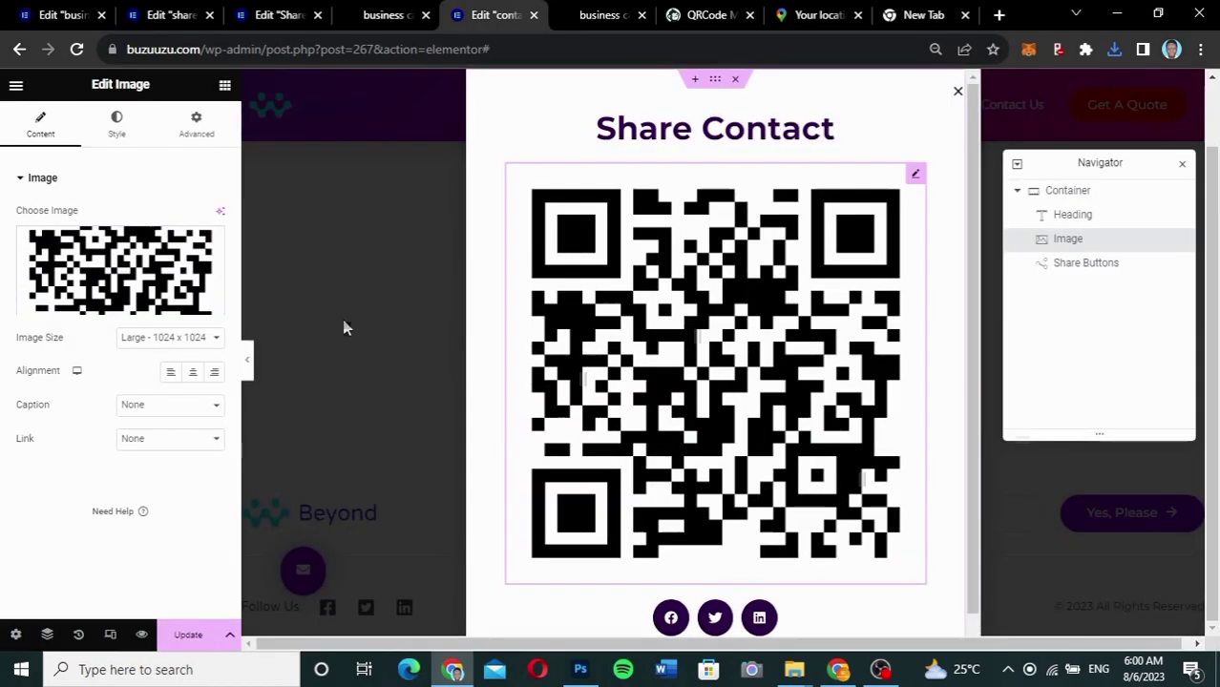
Step: Set the QR image's Style width to 250 px
left_click(117, 129)
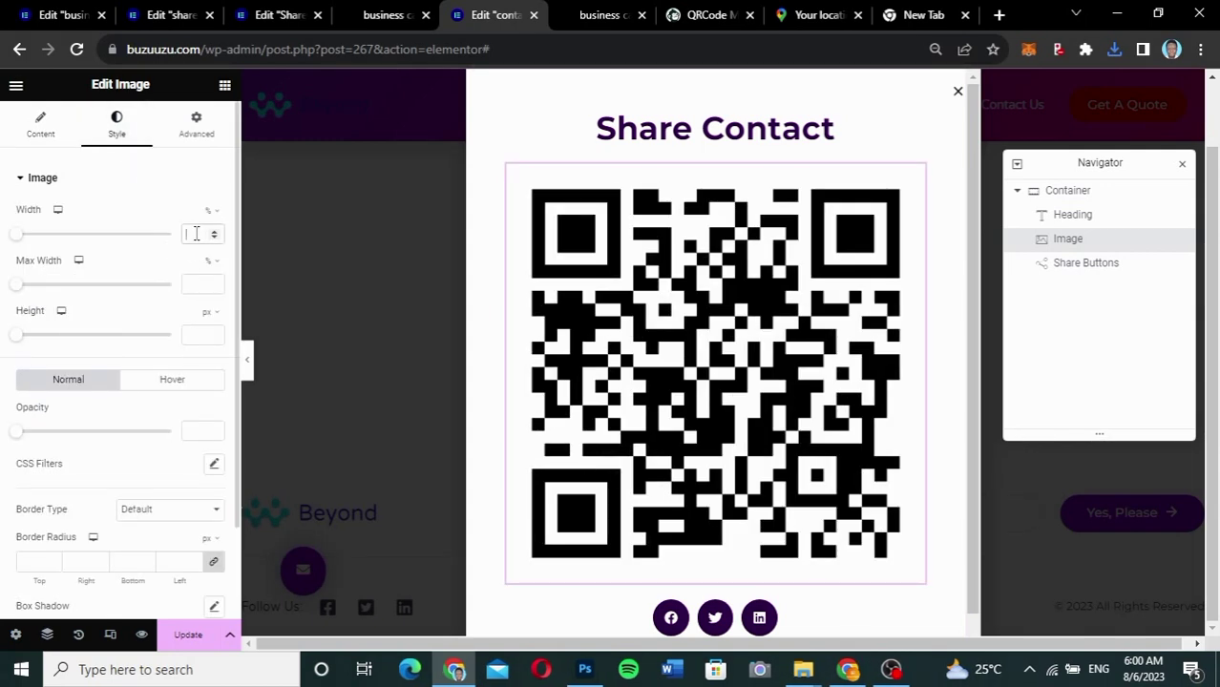
left_click(195, 233)
type("250")
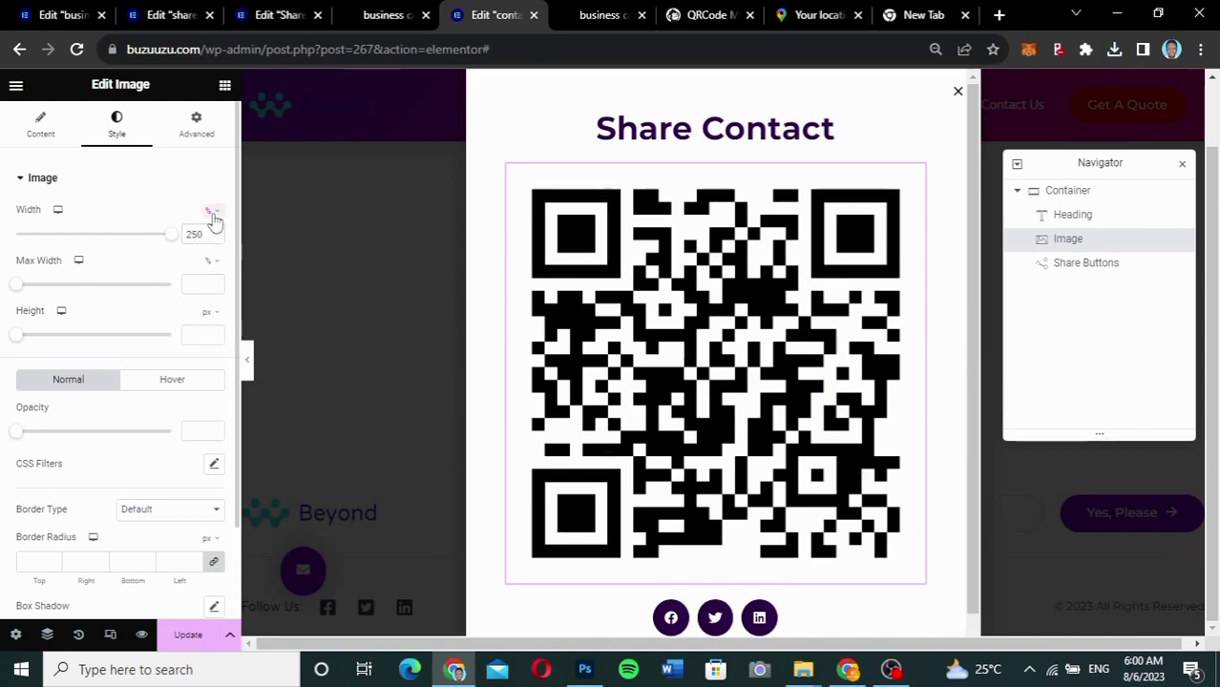
mouse_move(210, 213)
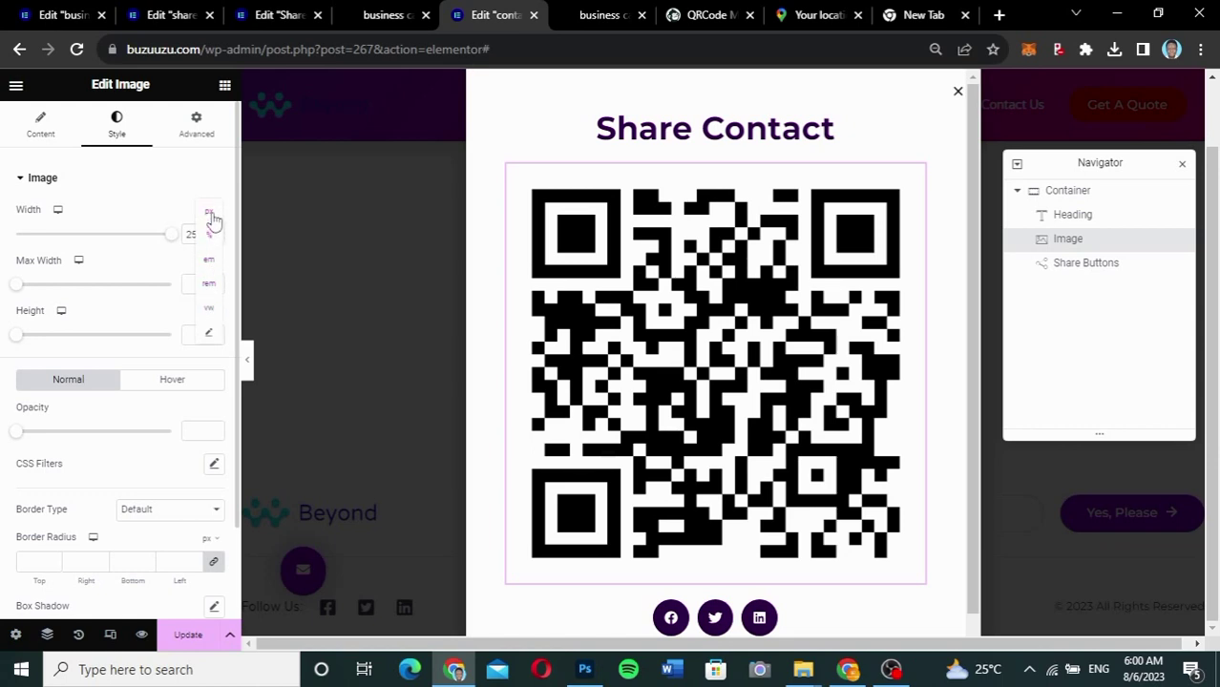
left_click(210, 214)
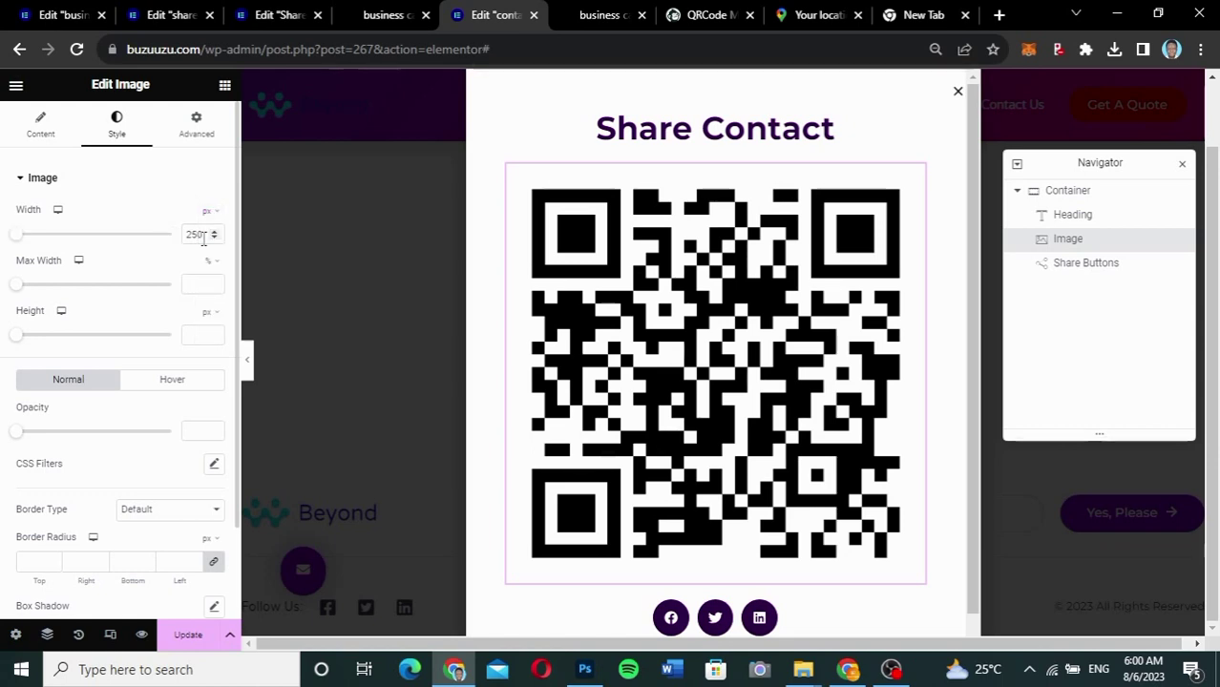
left_click(204, 235)
key("BackSpace")
type("0")
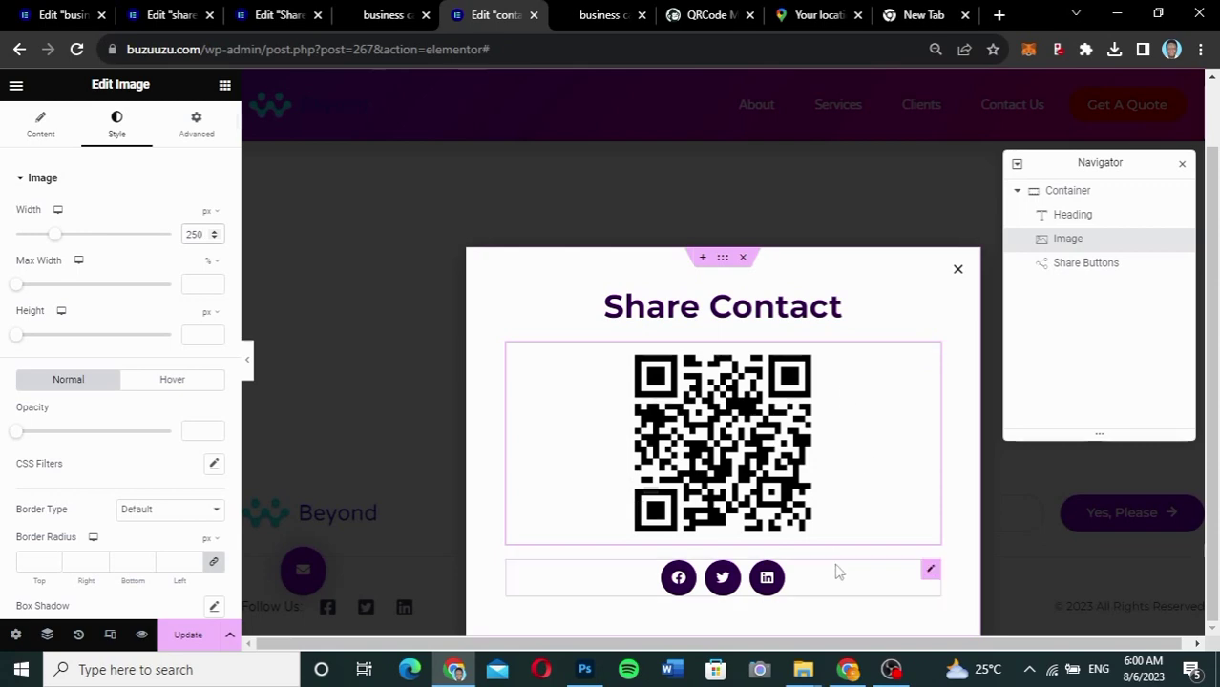
Step: Update the popup with Save & Close, then switch to the business card page editor
left_click(216, 635)
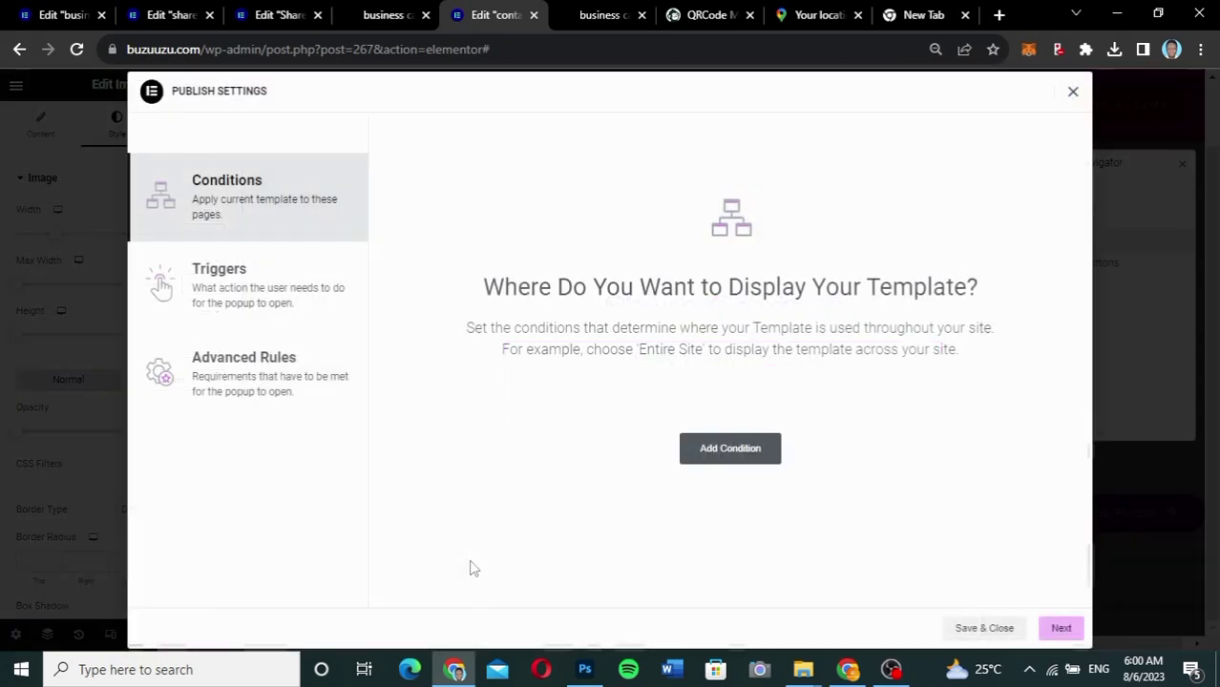
left_click(987, 632)
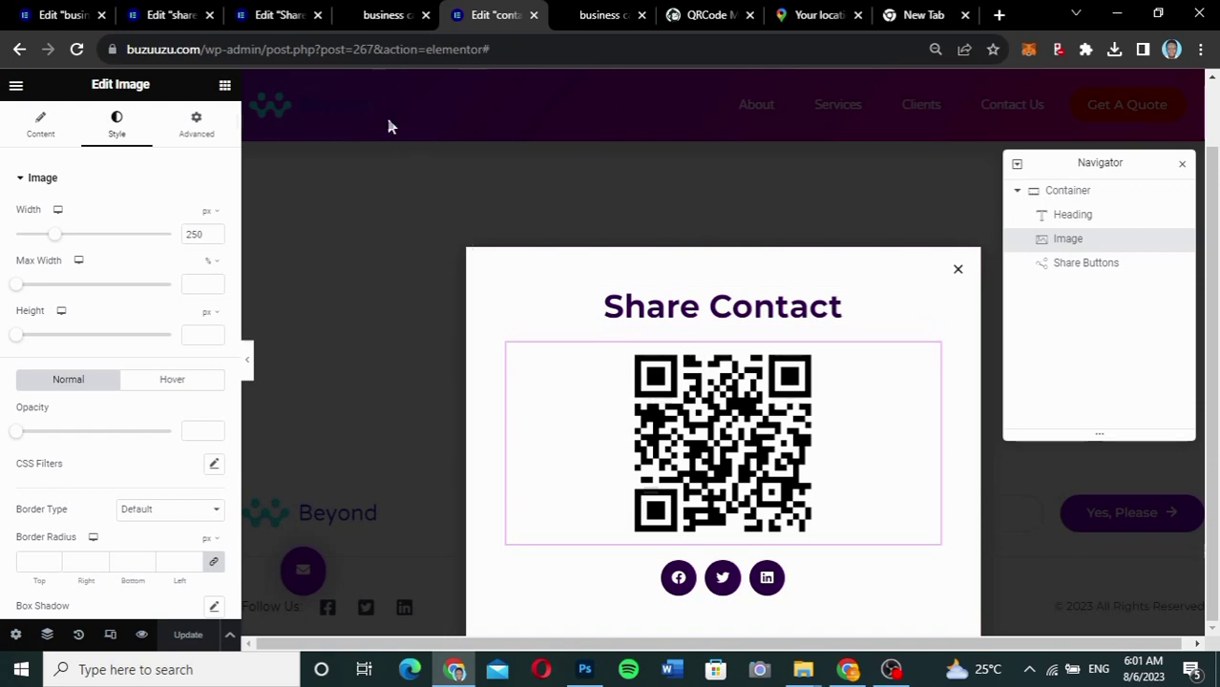
left_click(267, 17)
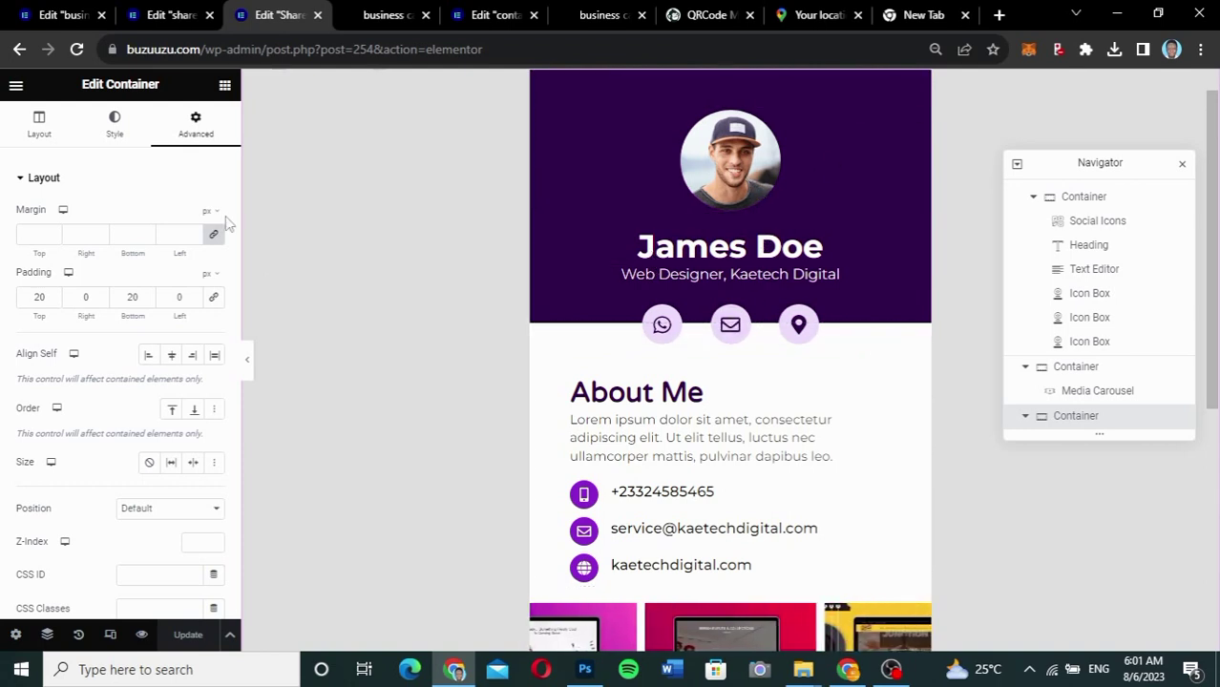
Step: Search widgets for 'icon' and drop an Icon widget into the purple header below the photo
left_click(224, 88)
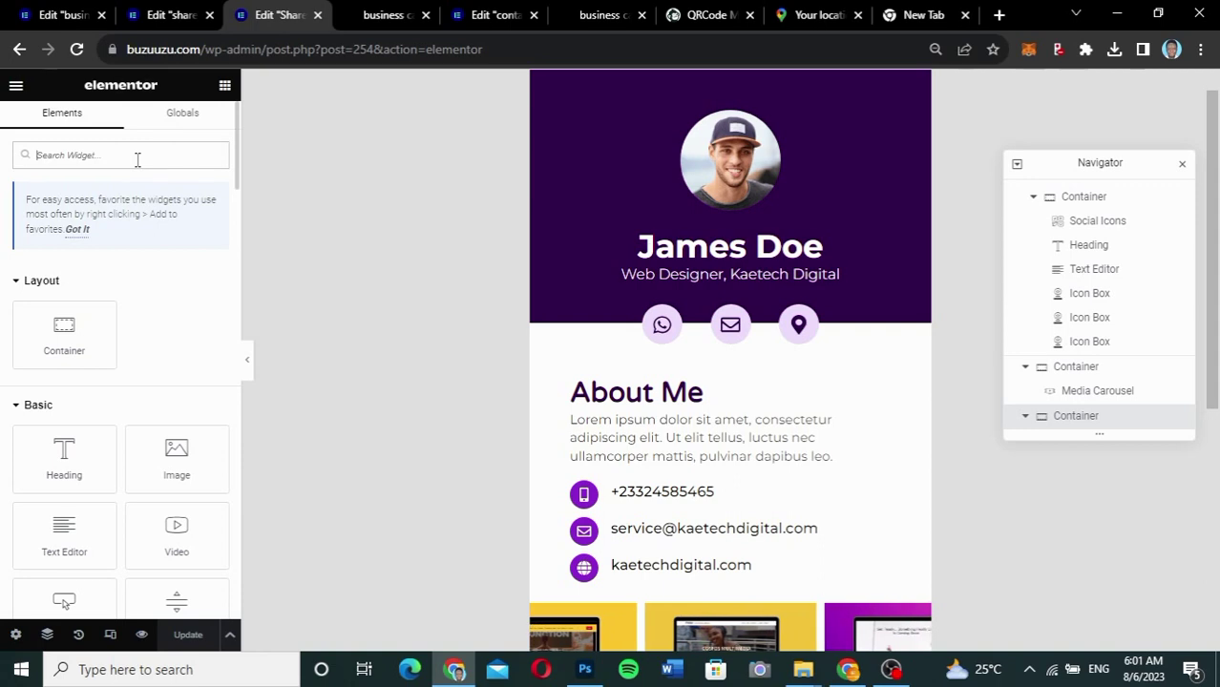
type("share")
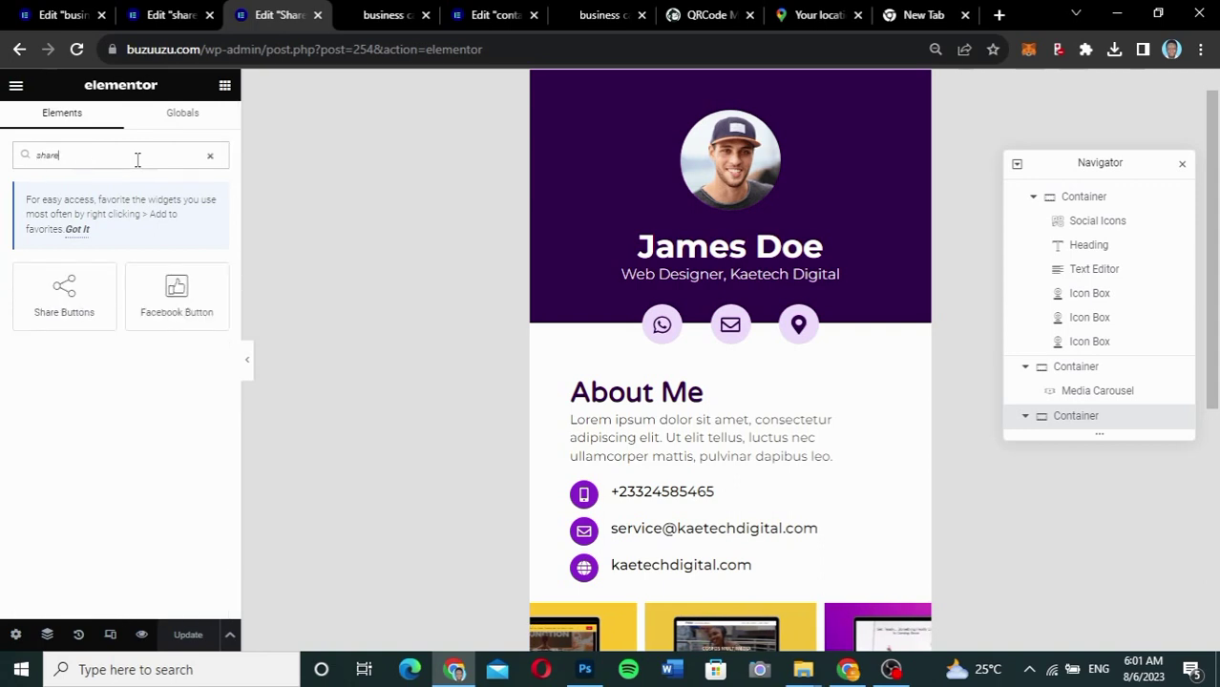
key("BackSpace")
key("BackSpace")
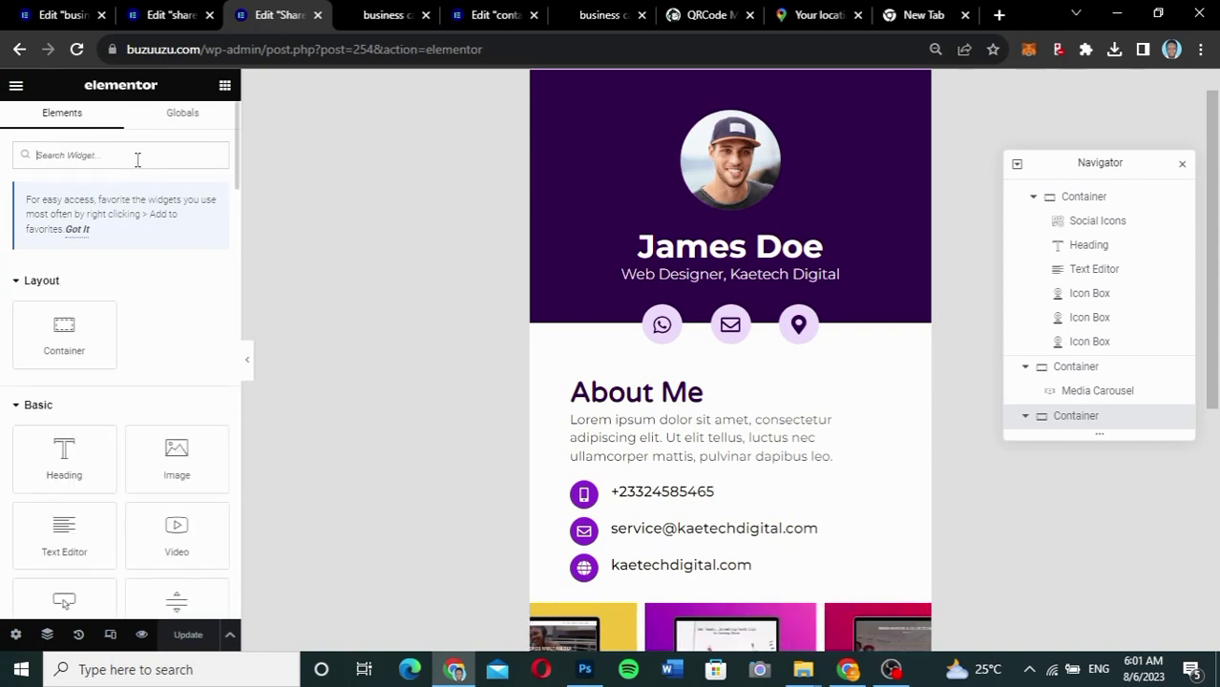
type("icon")
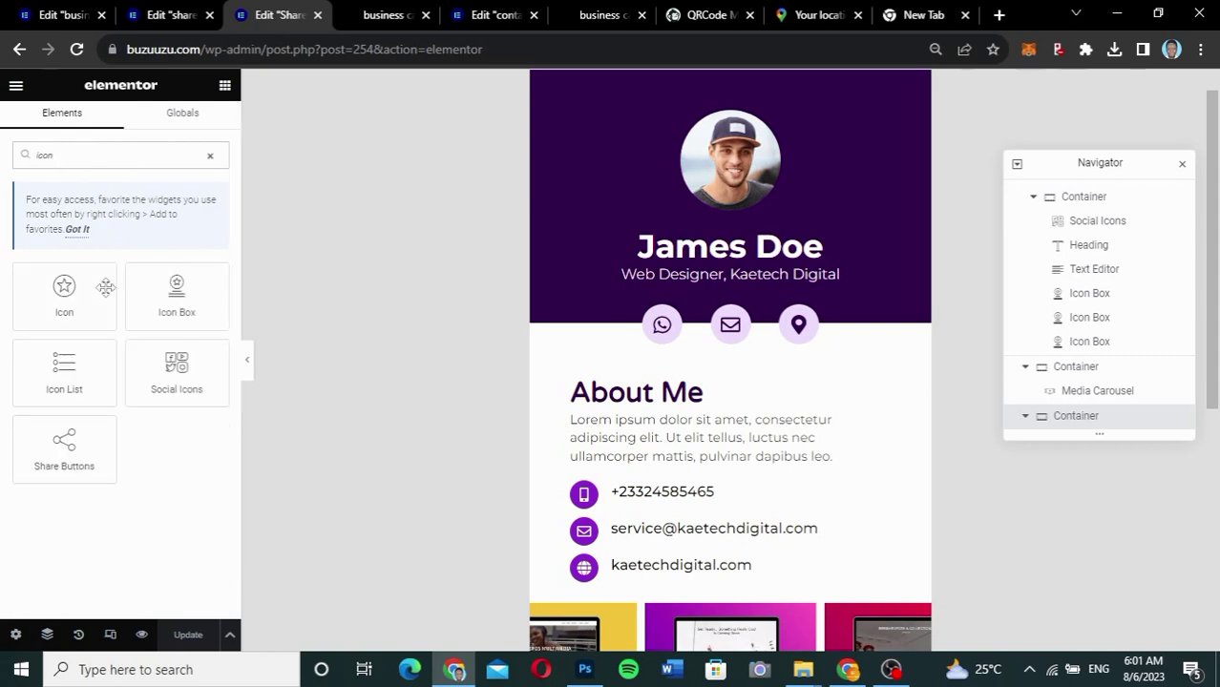
left_click_drag(105, 288, 669, 234)
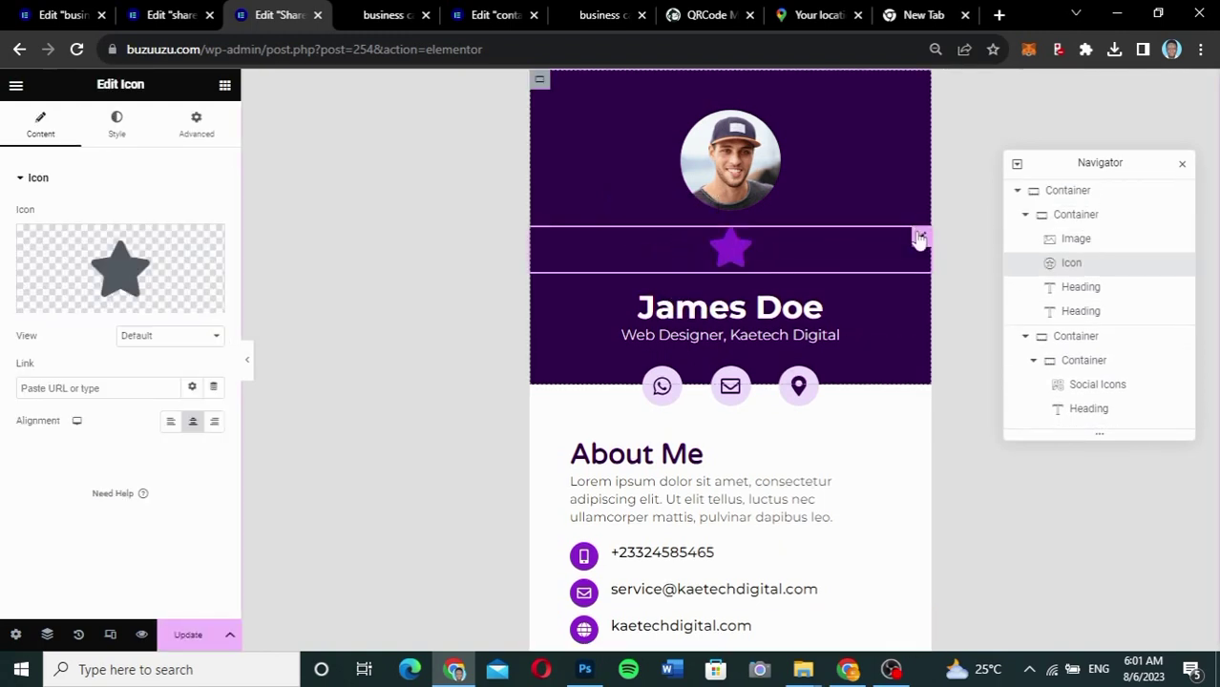
Step: Move the header icon above the profile photo and swap its star for the Share arrow icon
left_click_drag(918, 240, 758, 123)
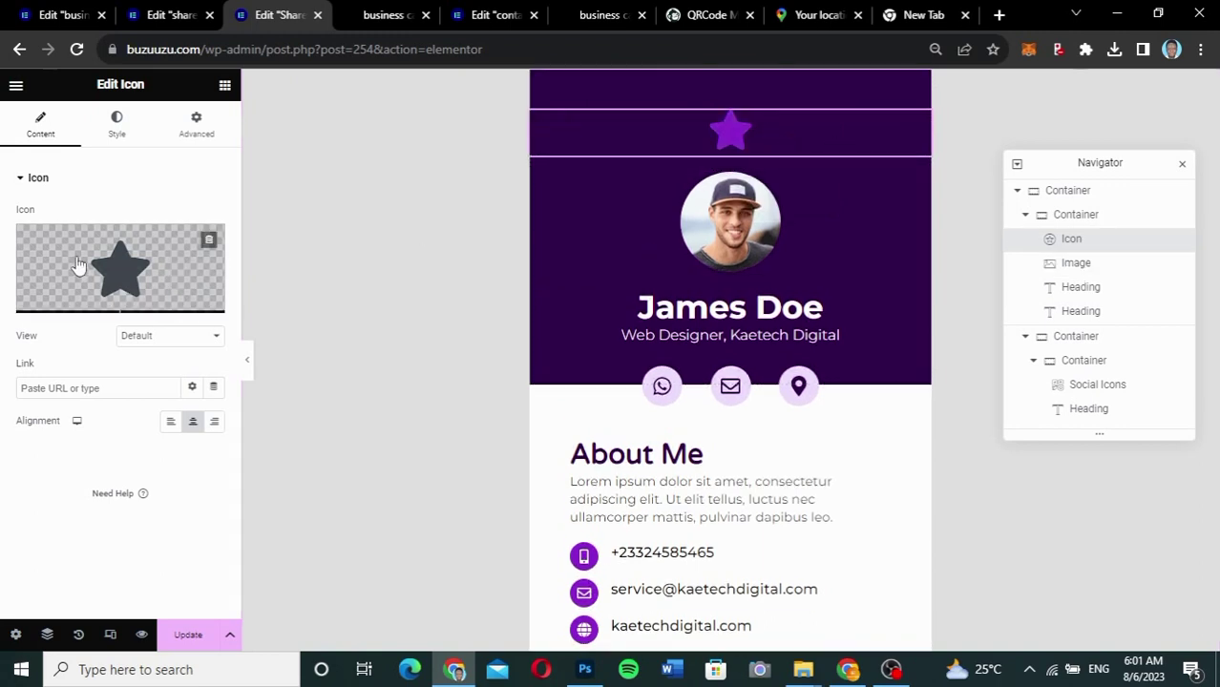
left_click(100, 254)
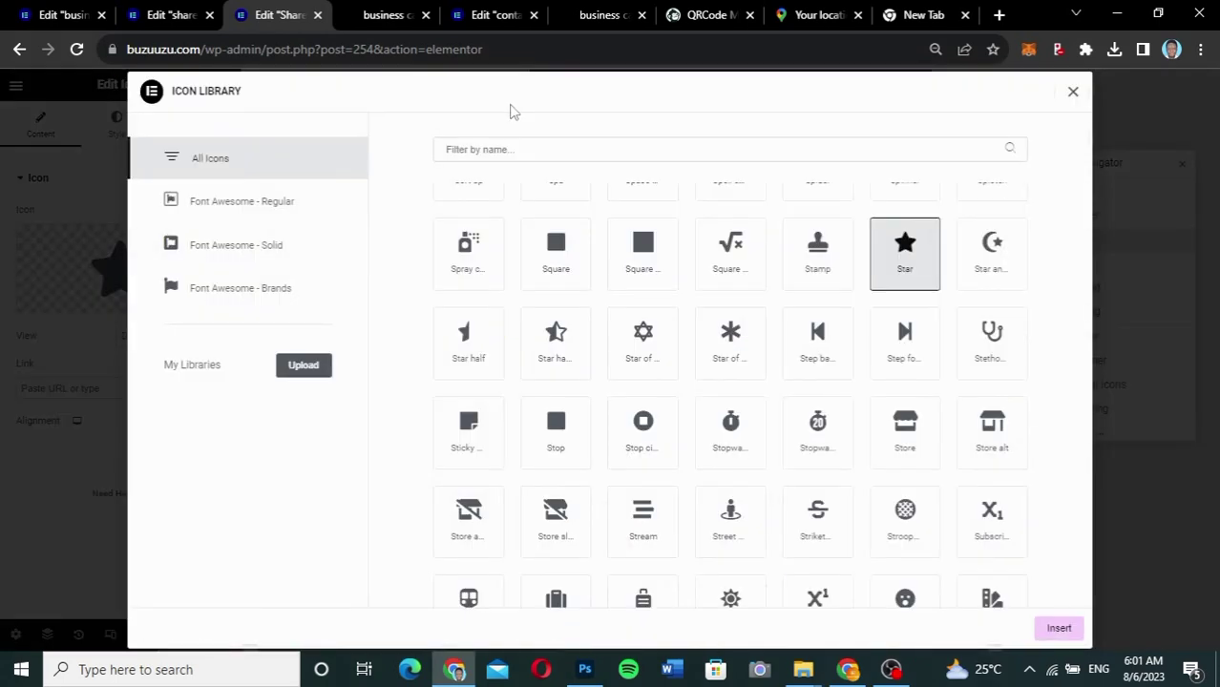
left_click(530, 148)
type("share")
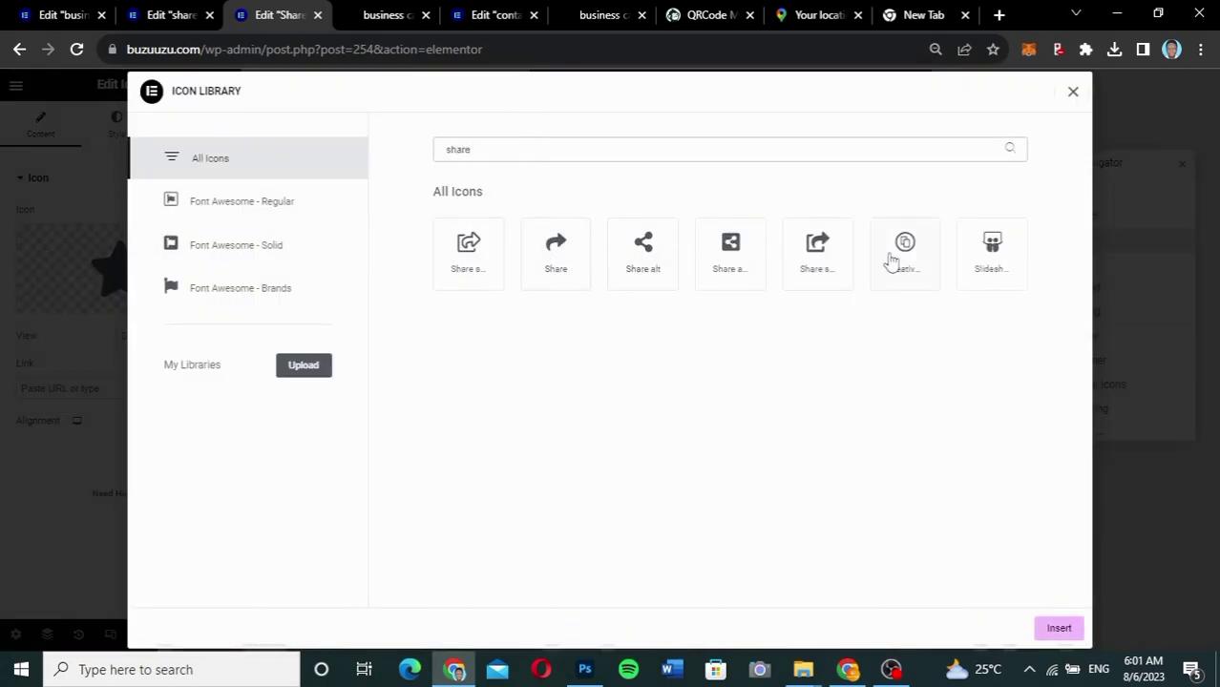
left_click(546, 258)
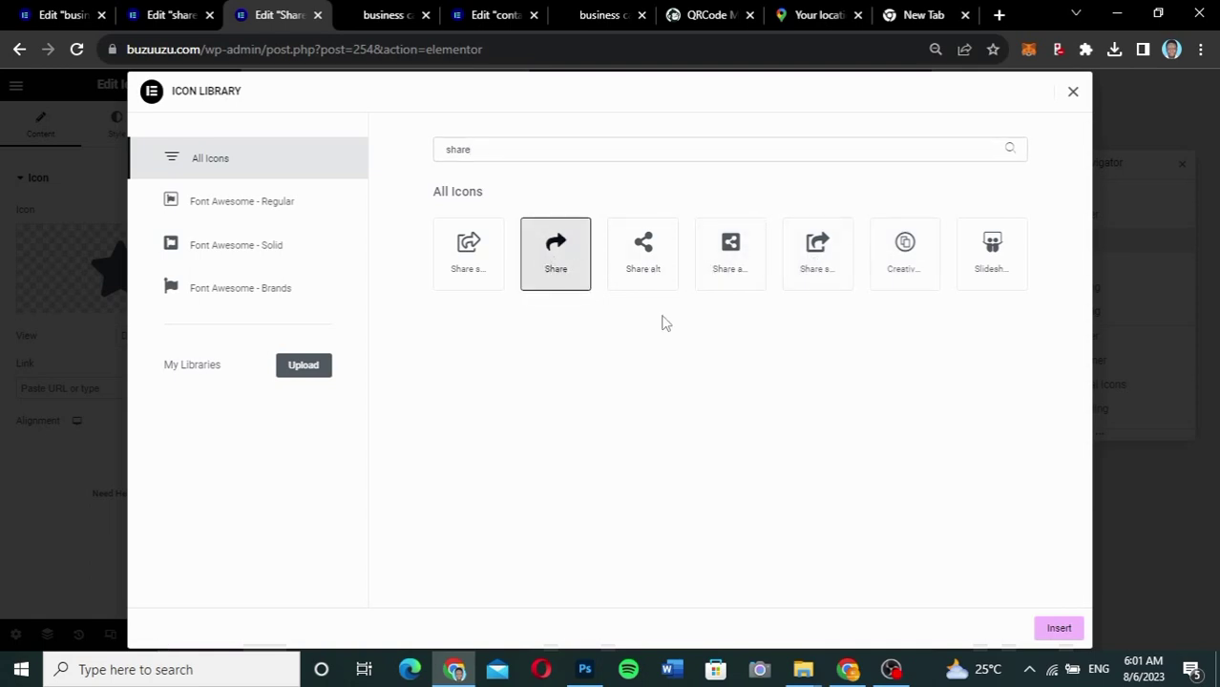
left_click(1053, 629)
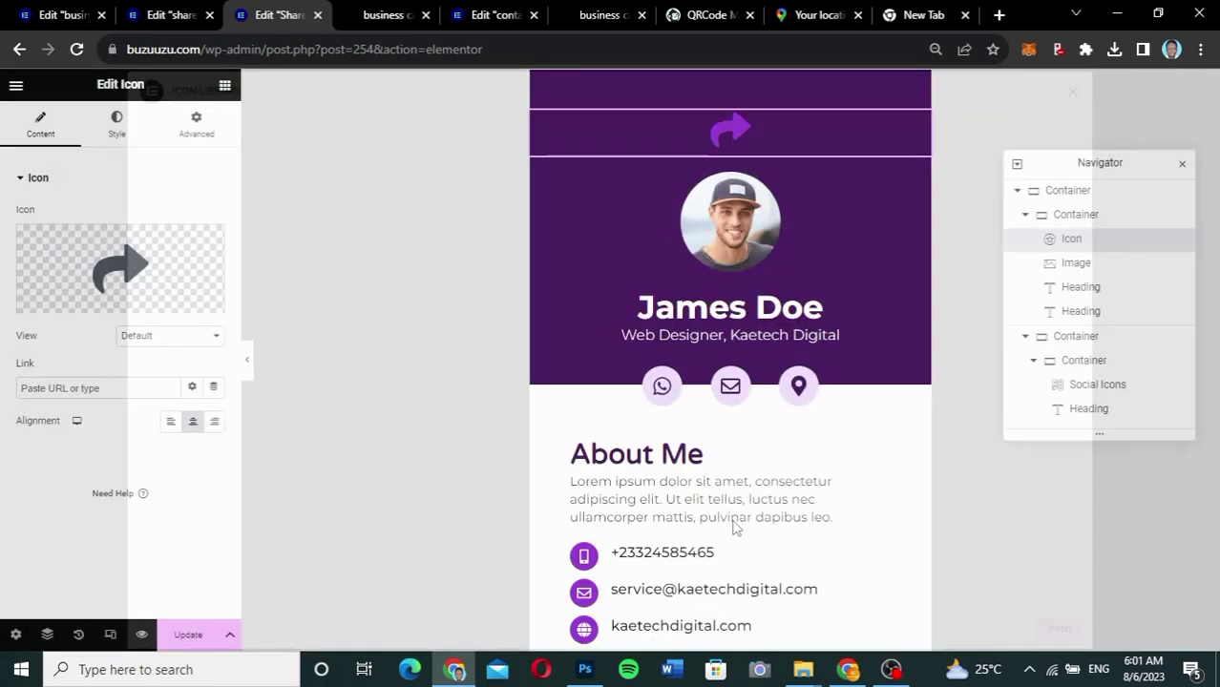
Step: Show the share icon inside a filled circle and make its primary colour white
left_click(122, 341)
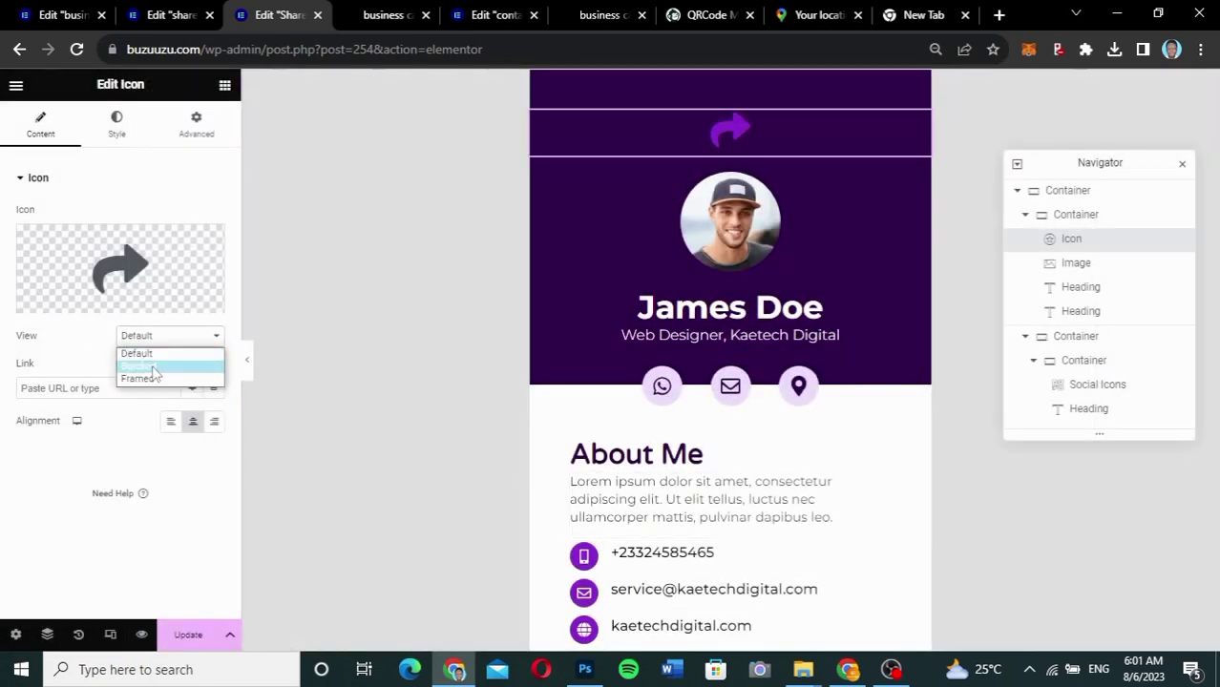
left_click(153, 367)
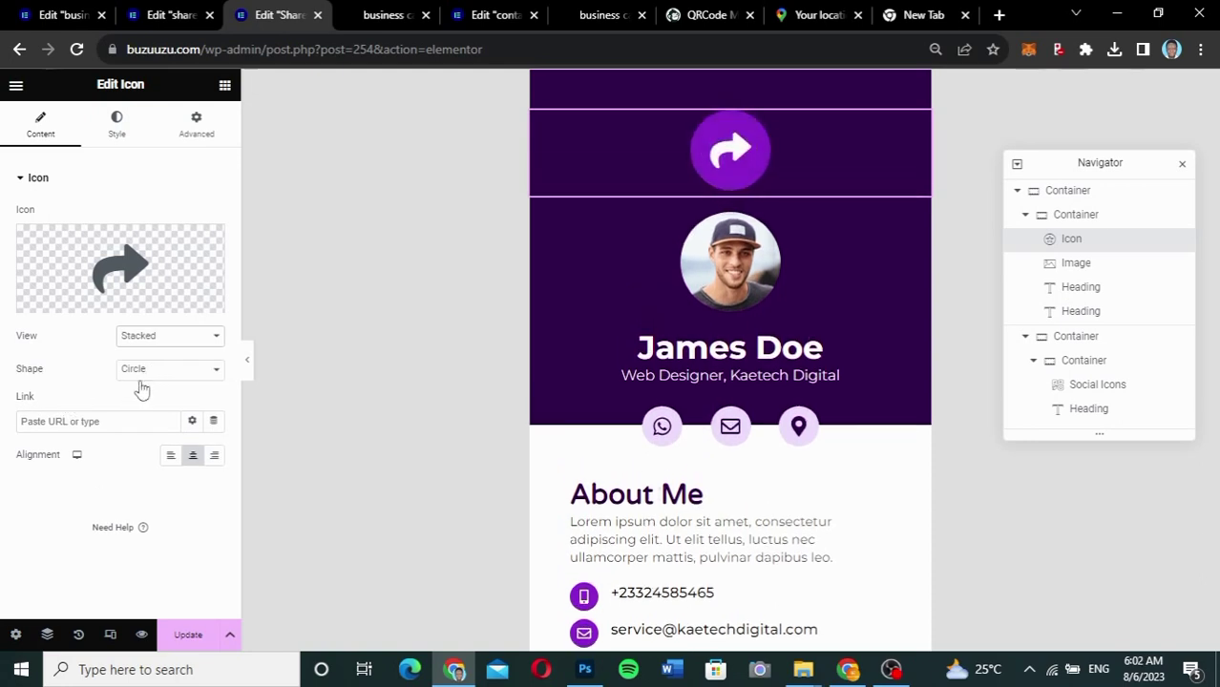
left_click(117, 129)
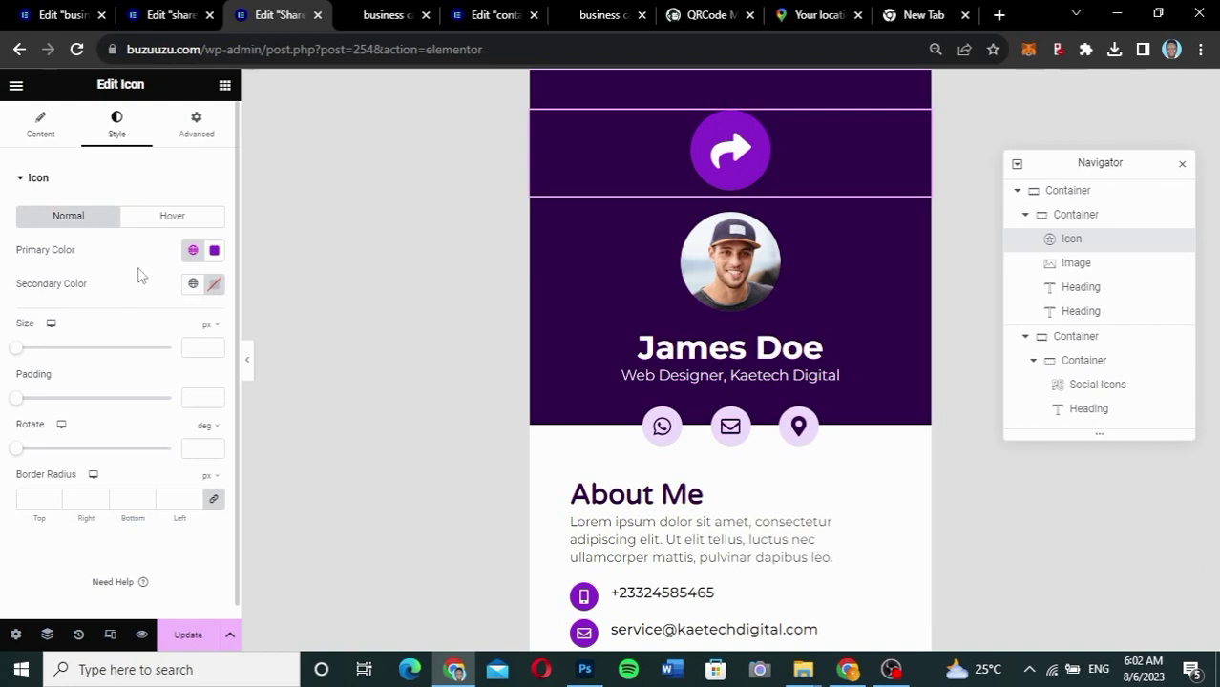
left_click(215, 251)
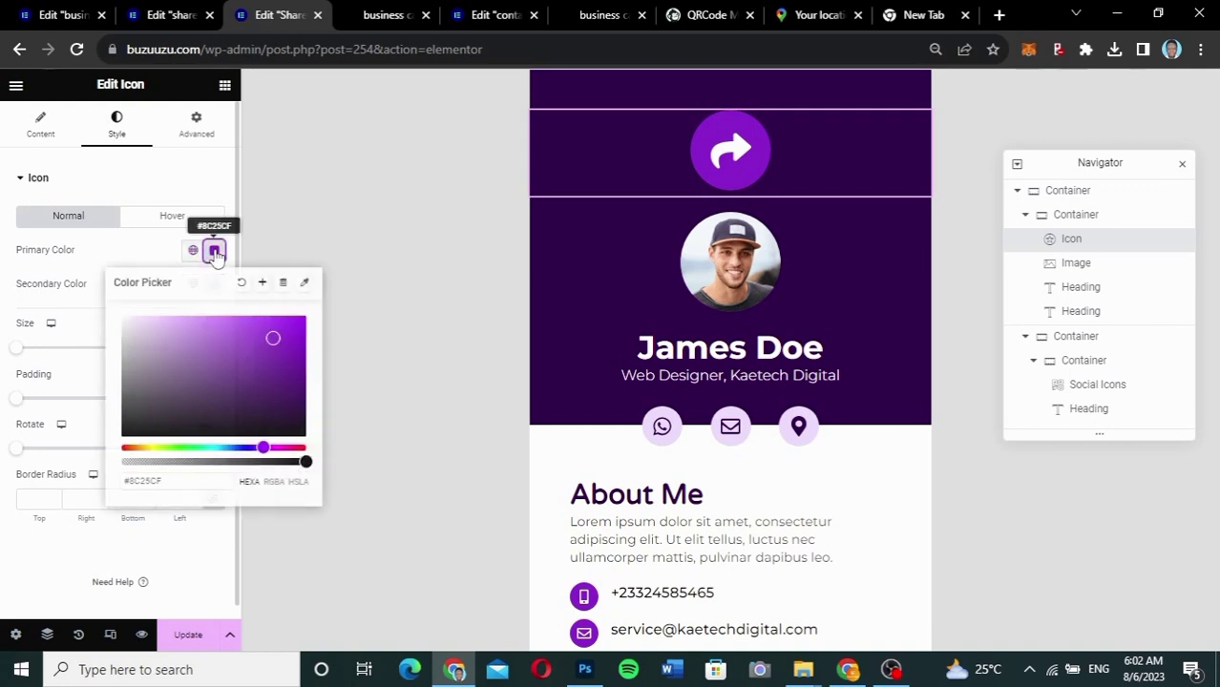
left_click(275, 341)
left_click_drag(224, 314, 101, 284)
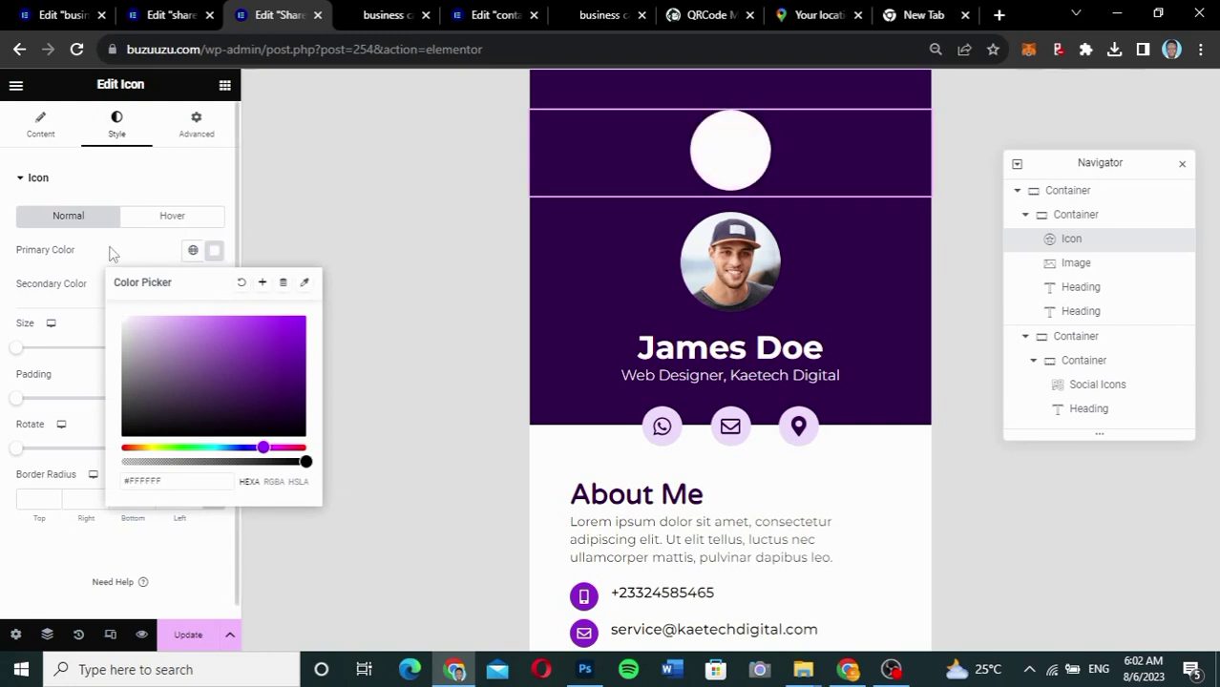
left_click(113, 253)
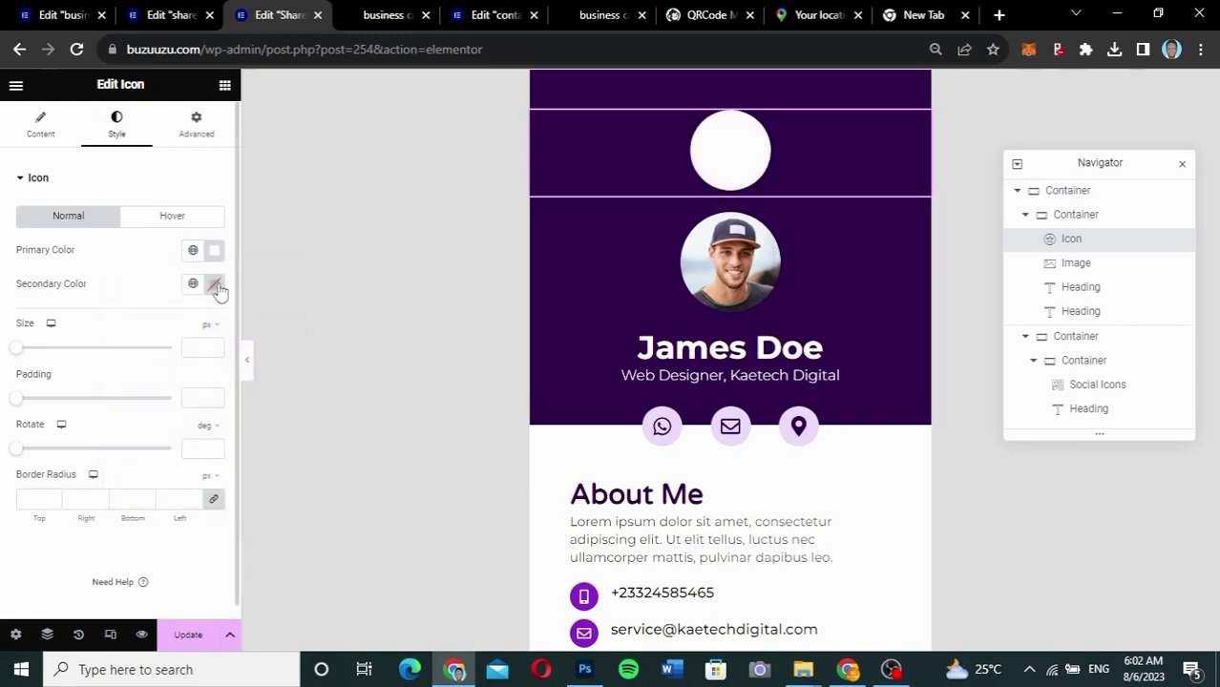
Step: Try dark purple for the icon, then set both primary and secondary colours to white #FFFFFF
left_click(214, 250)
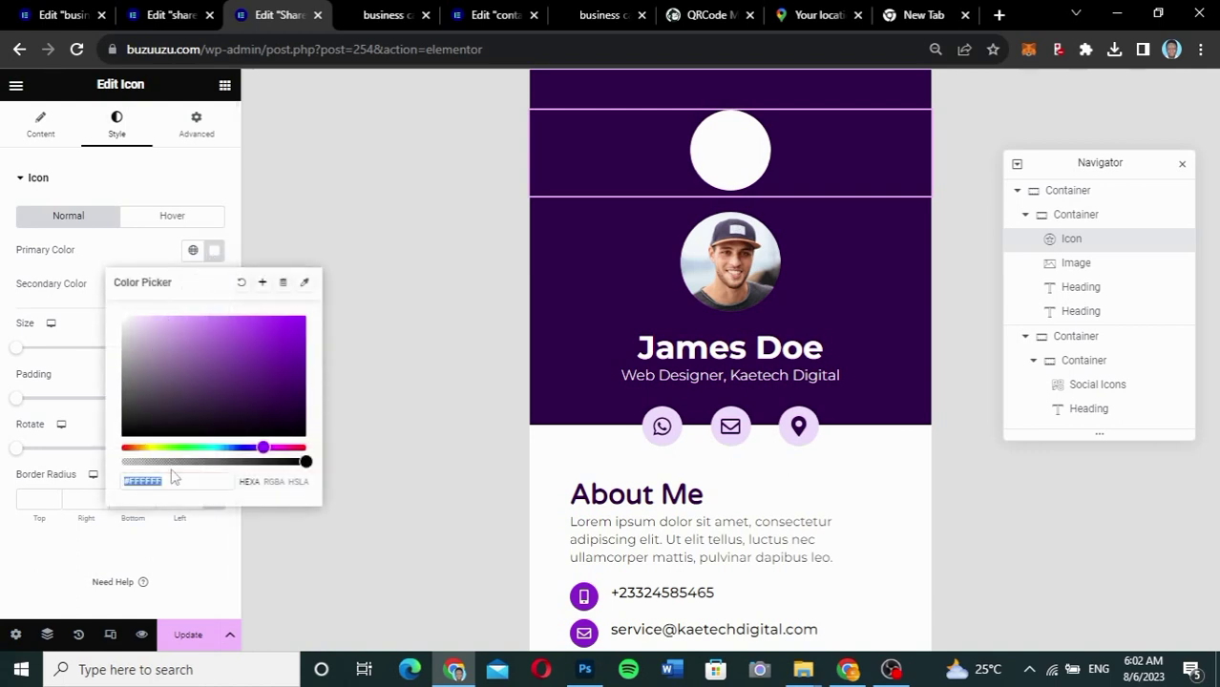
type("#32004d")
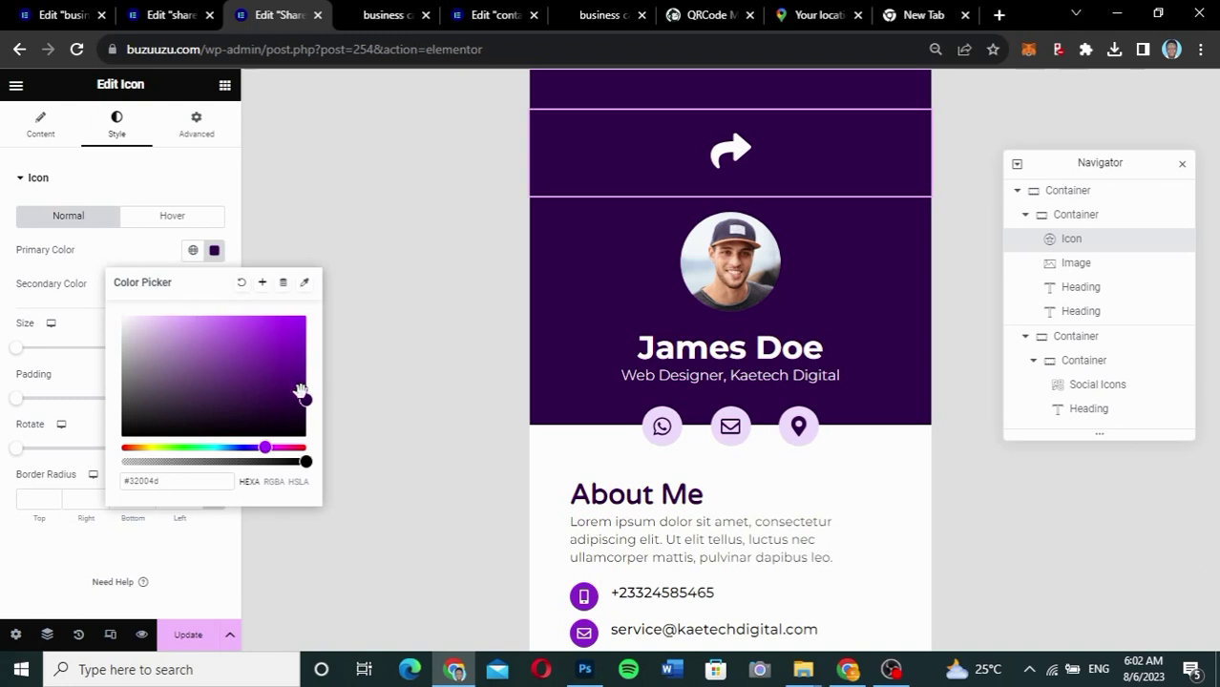
left_click_drag(305, 400, 112, 306)
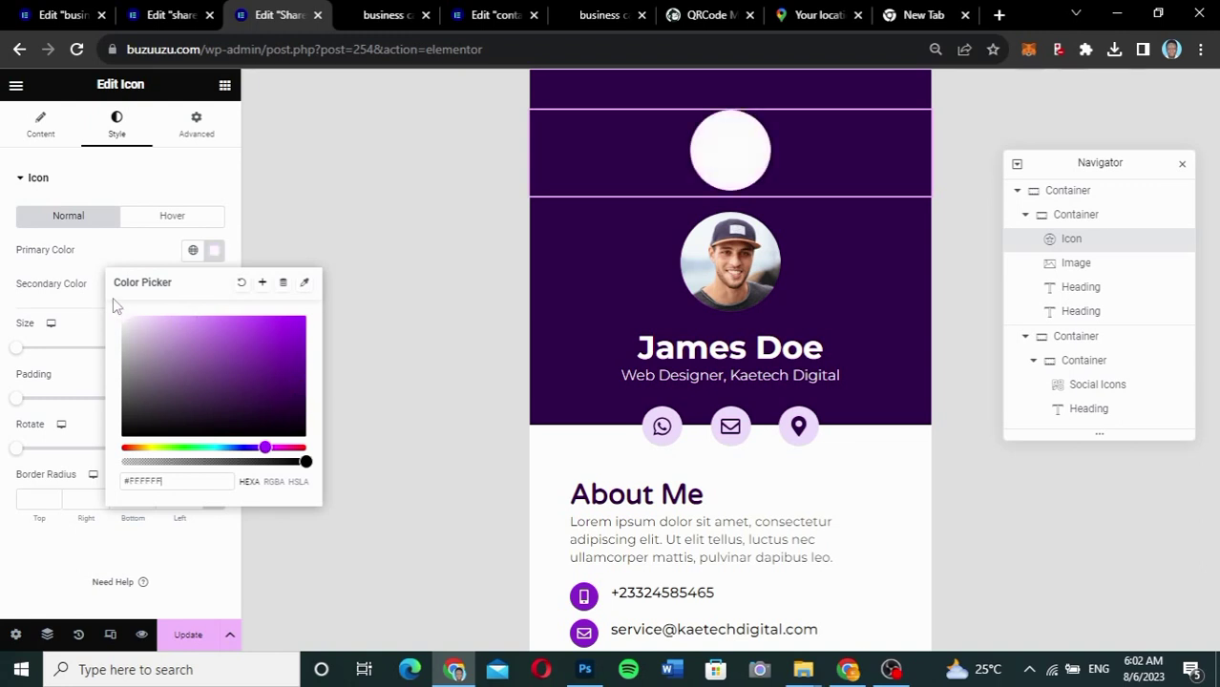
left_click(122, 250)
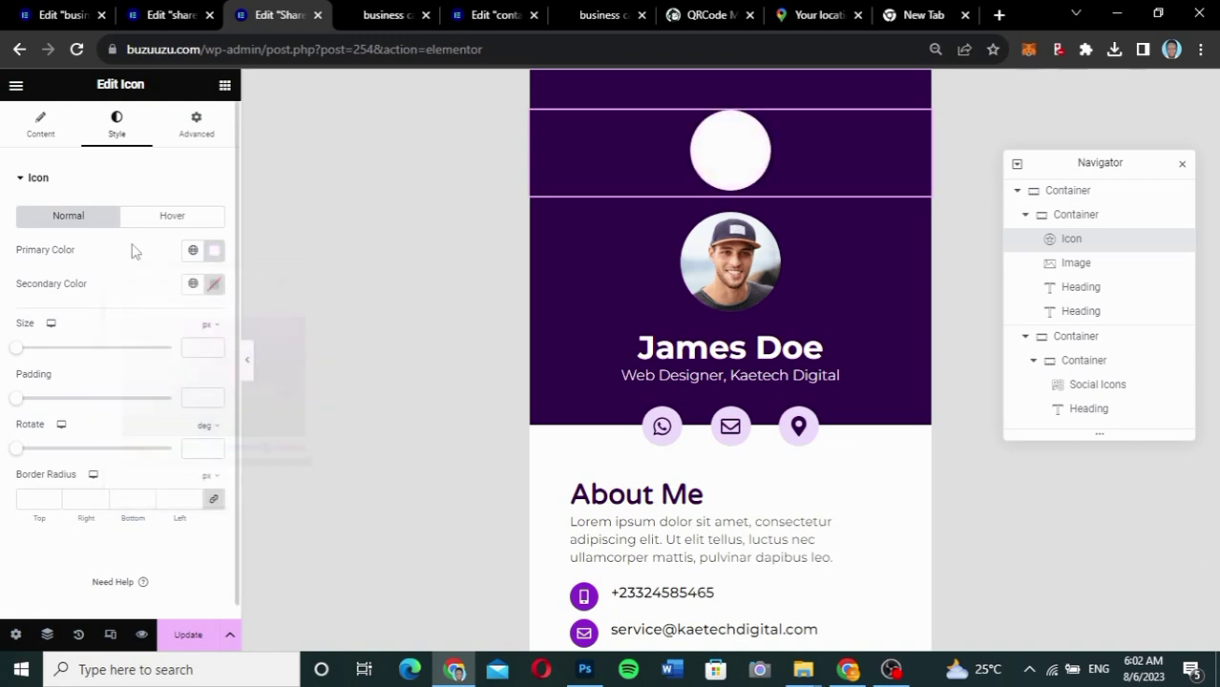
left_click(215, 286)
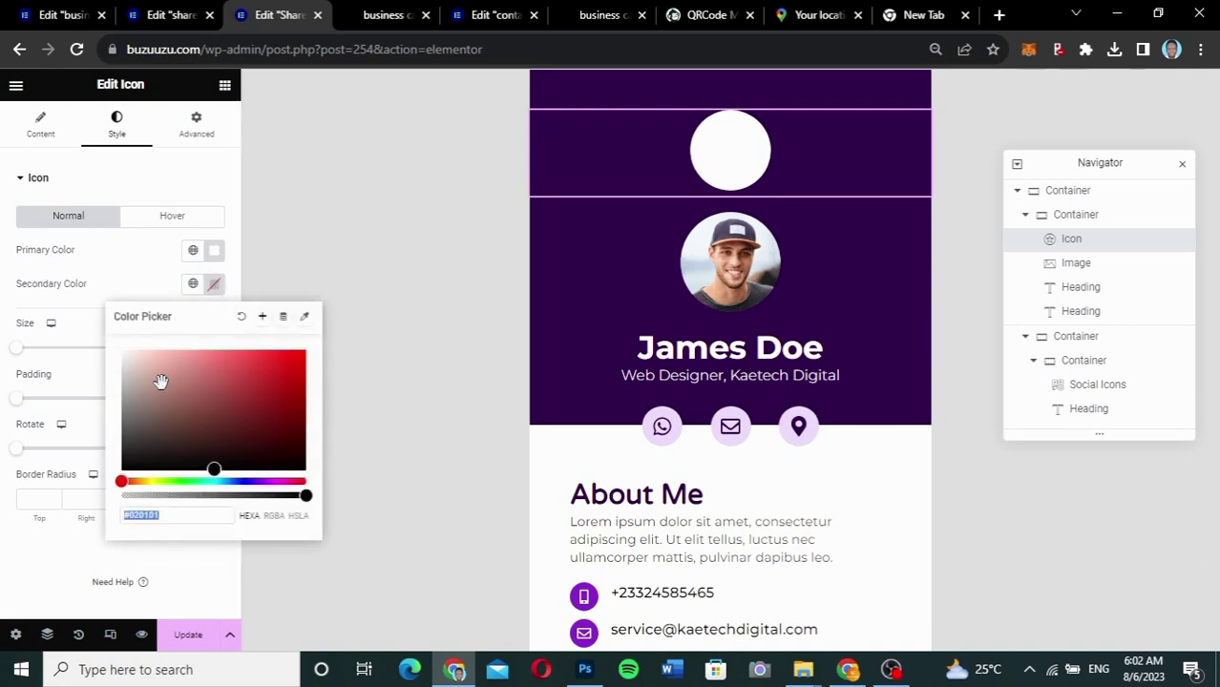
left_click_drag(160, 382, 117, 345)
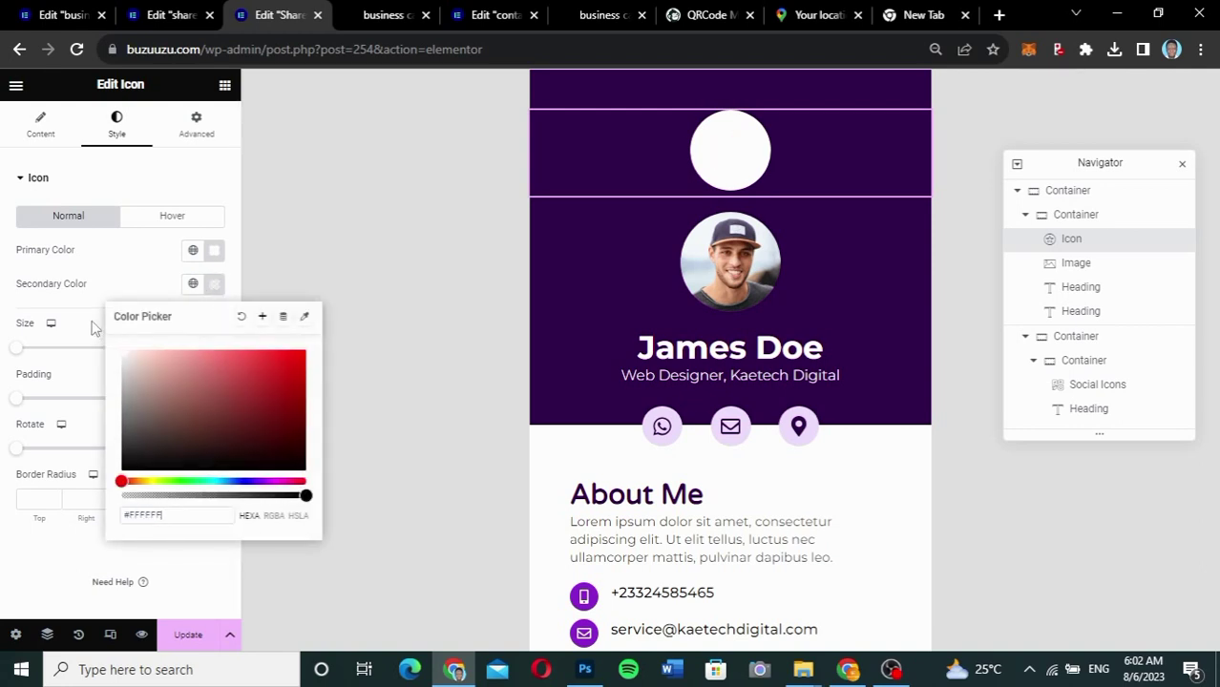
left_click(110, 268)
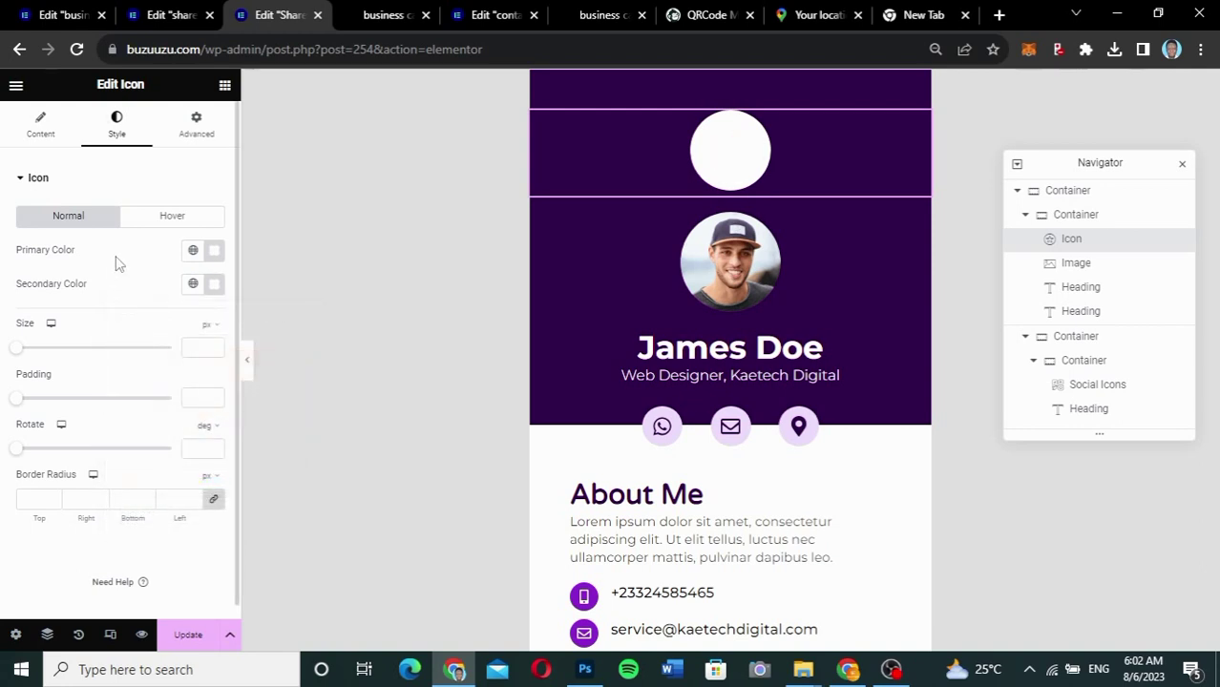
Step: Set the share icon's view to Framed with a Circle shape
left_click(51, 139)
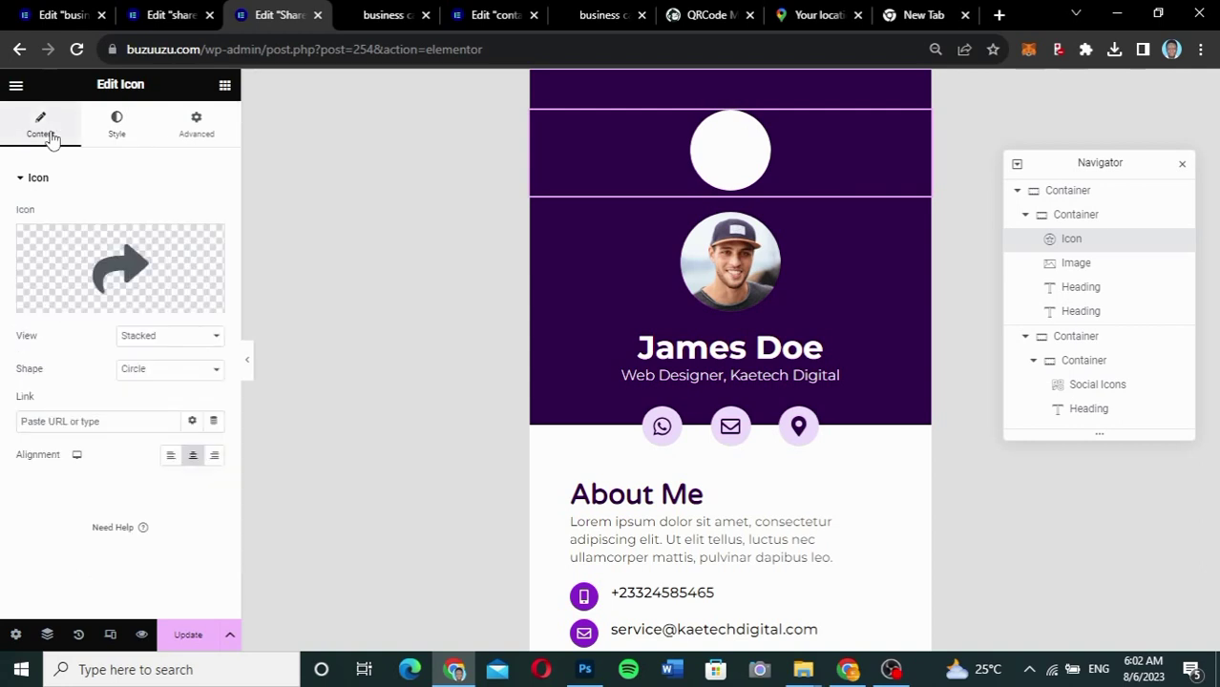
left_click(153, 341)
left_click(139, 380)
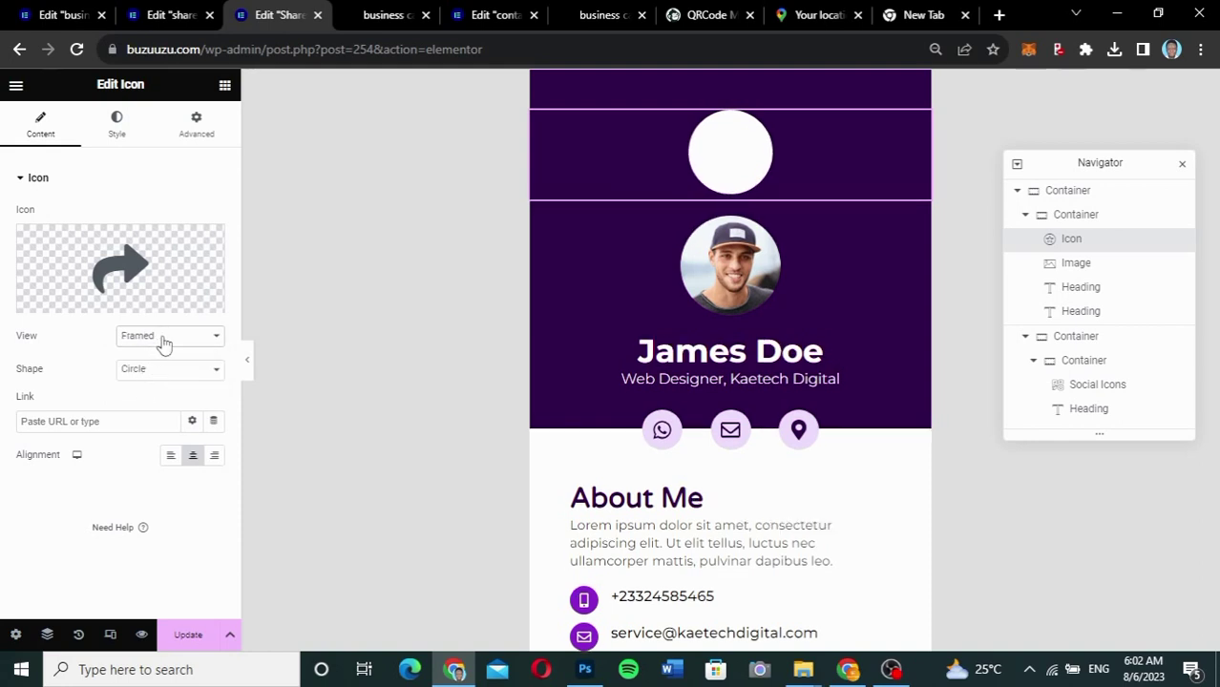
left_click(164, 340)
left_click(151, 380)
left_click(161, 378)
left_click(156, 389)
Step: Adjust the icon's primary colour transparency and save the page with Update
left_click(126, 134)
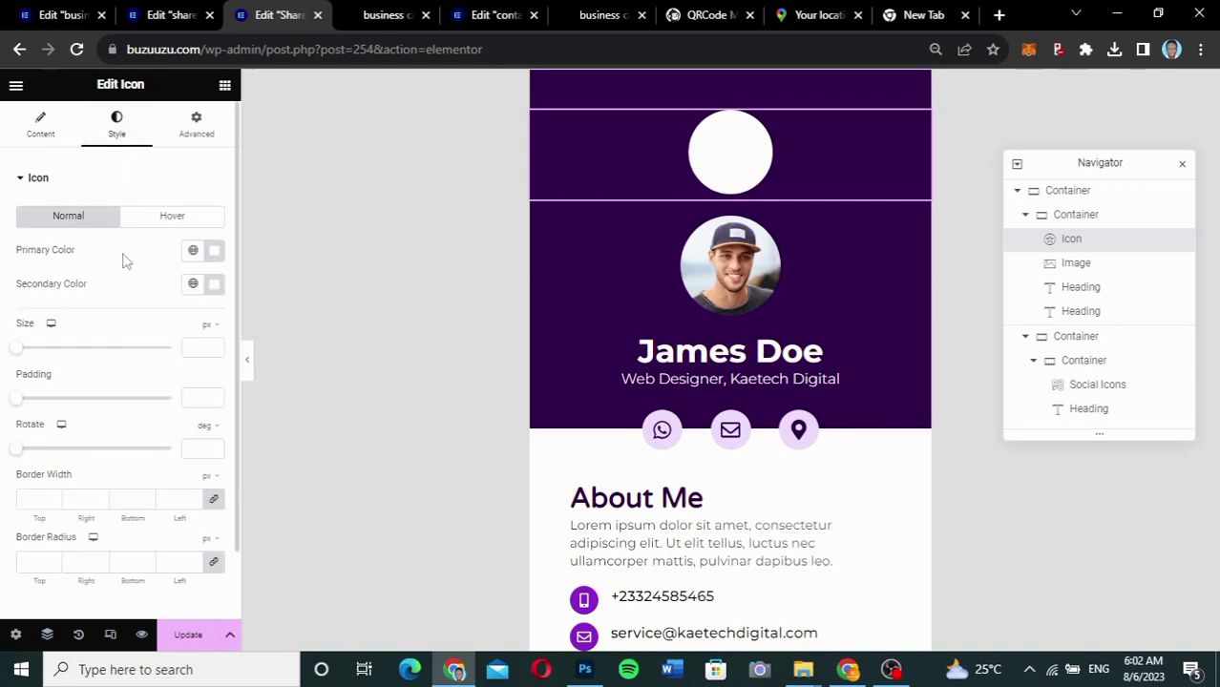
left_click(214, 252)
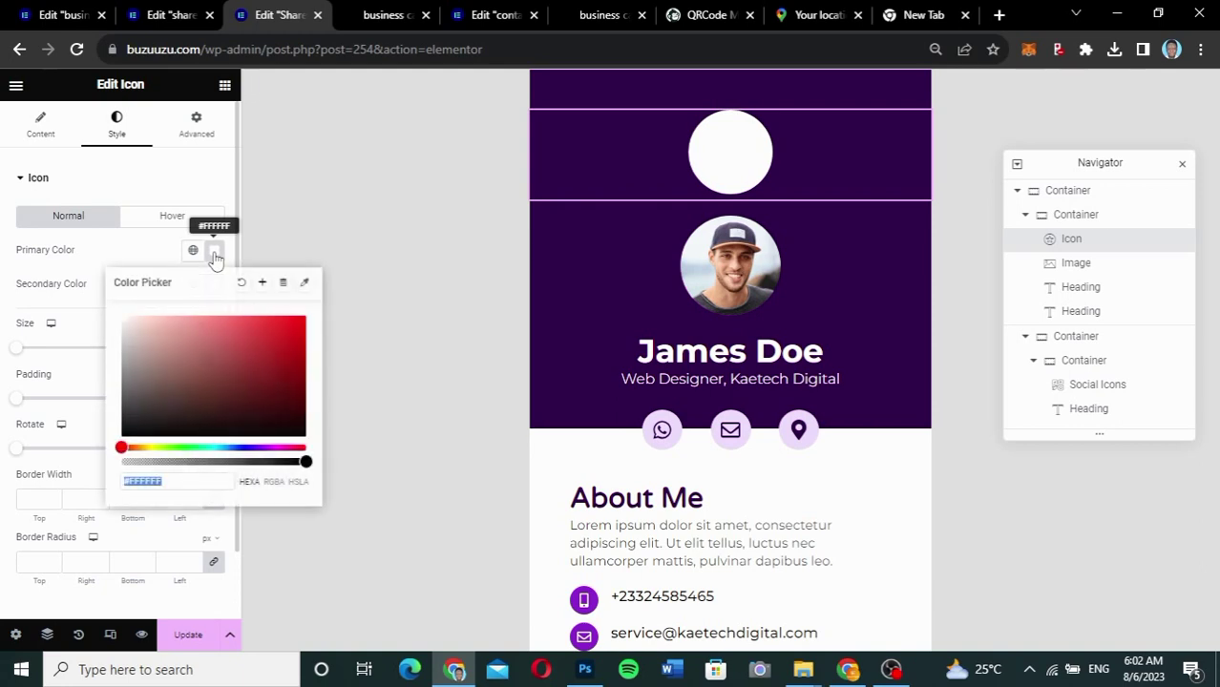
mouse_move(306, 462)
left_mouse_down()
mouse_move(120, 461)
mouse_move(345, 471)
mouse_move(293, 463)
mouse_move(308, 463)
left_mouse_up()
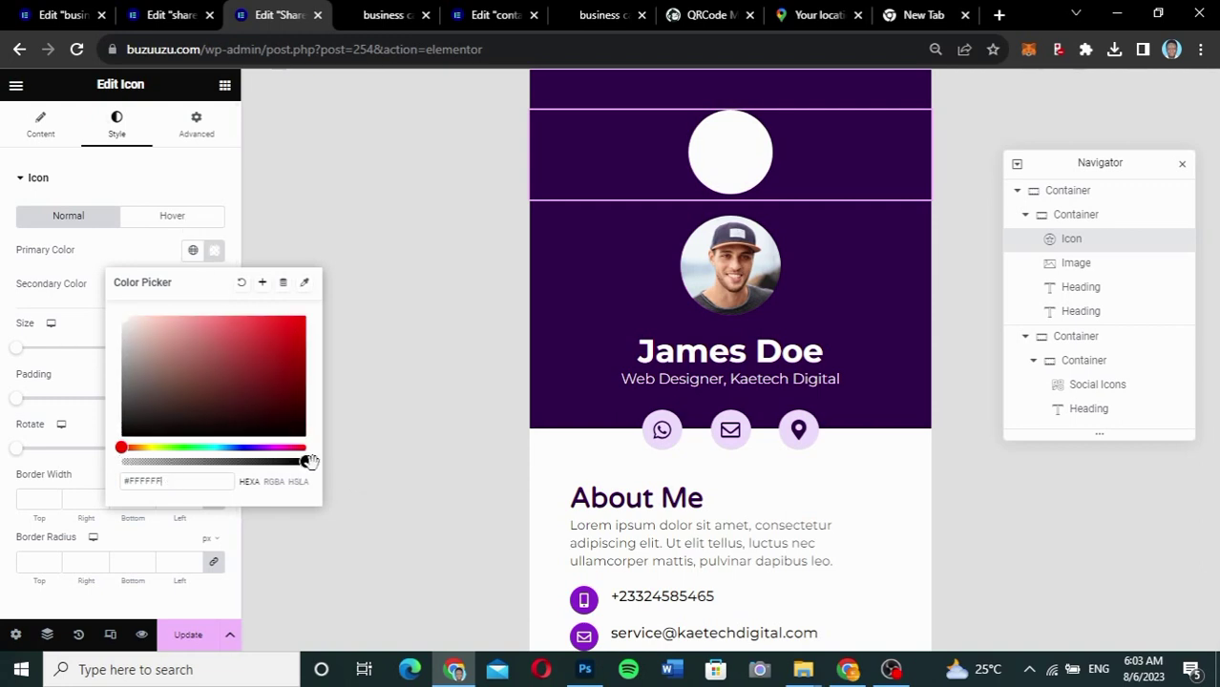
left_click(129, 247)
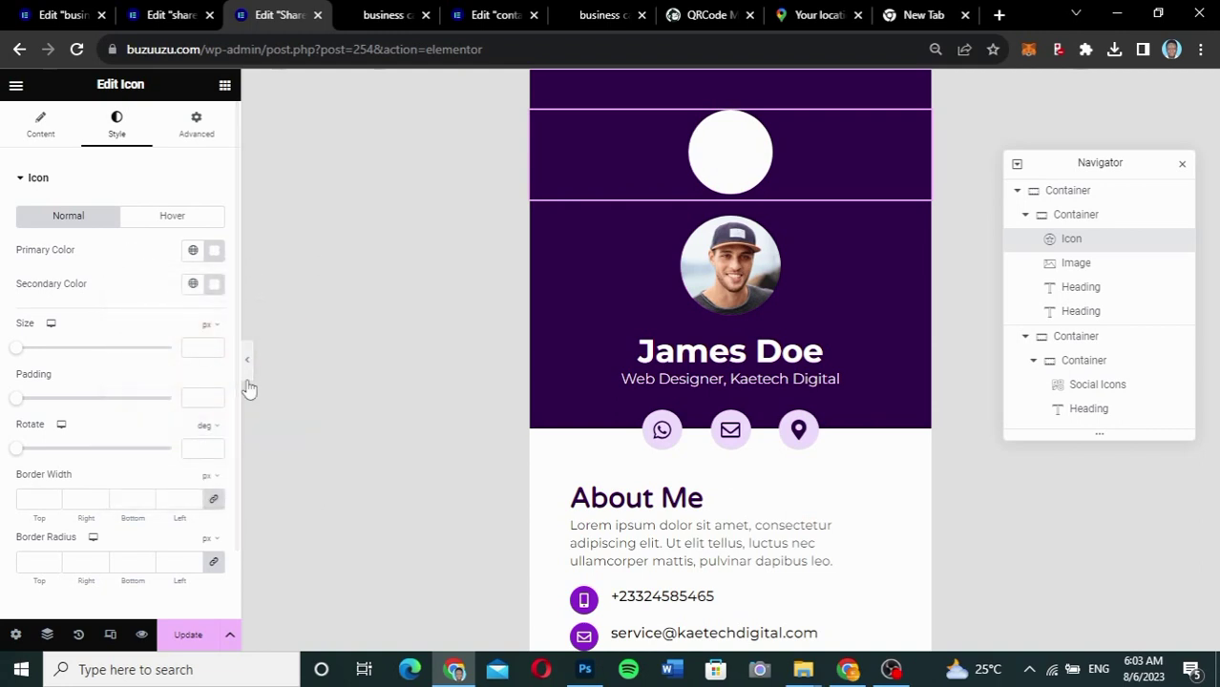
left_click(188, 635)
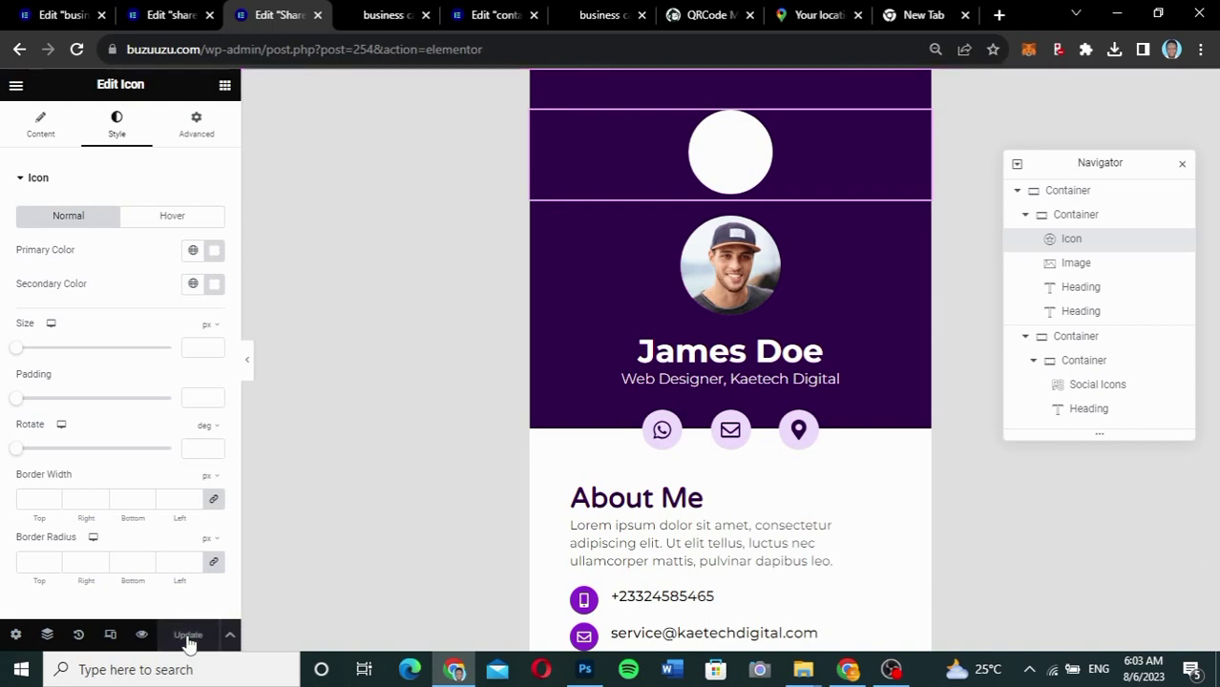
Step: Reload the editor, select the share icon, and set its primary colour to black
left_click(76, 50)
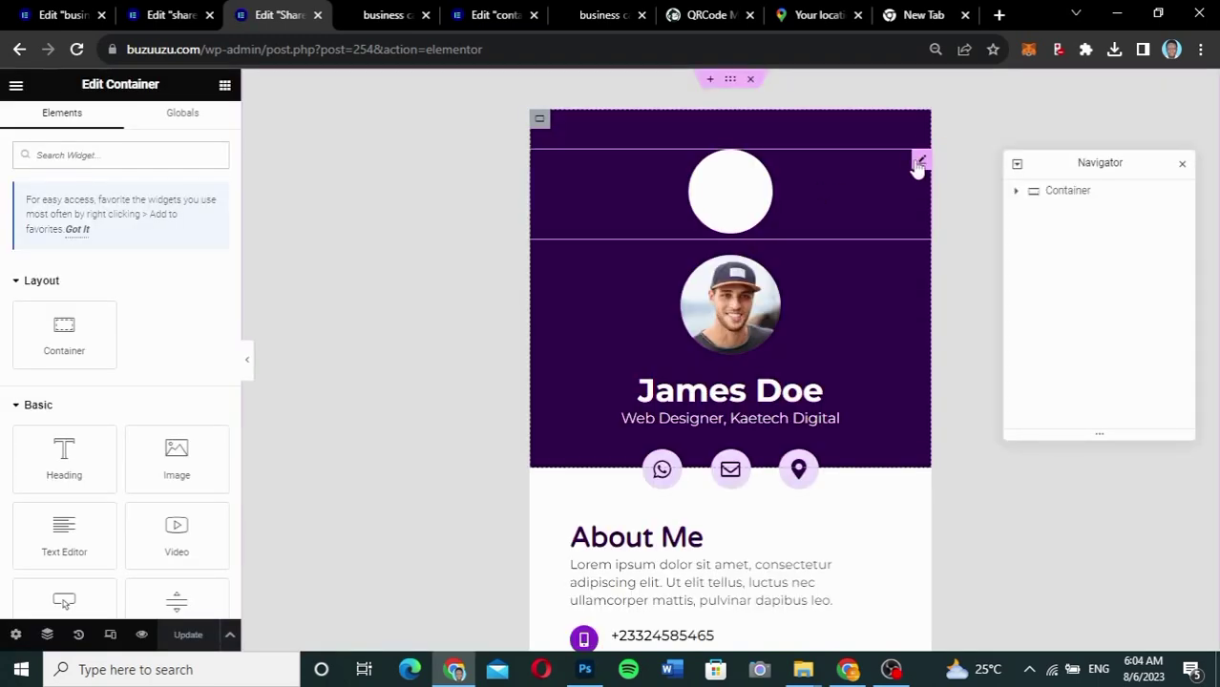
left_click(917, 166)
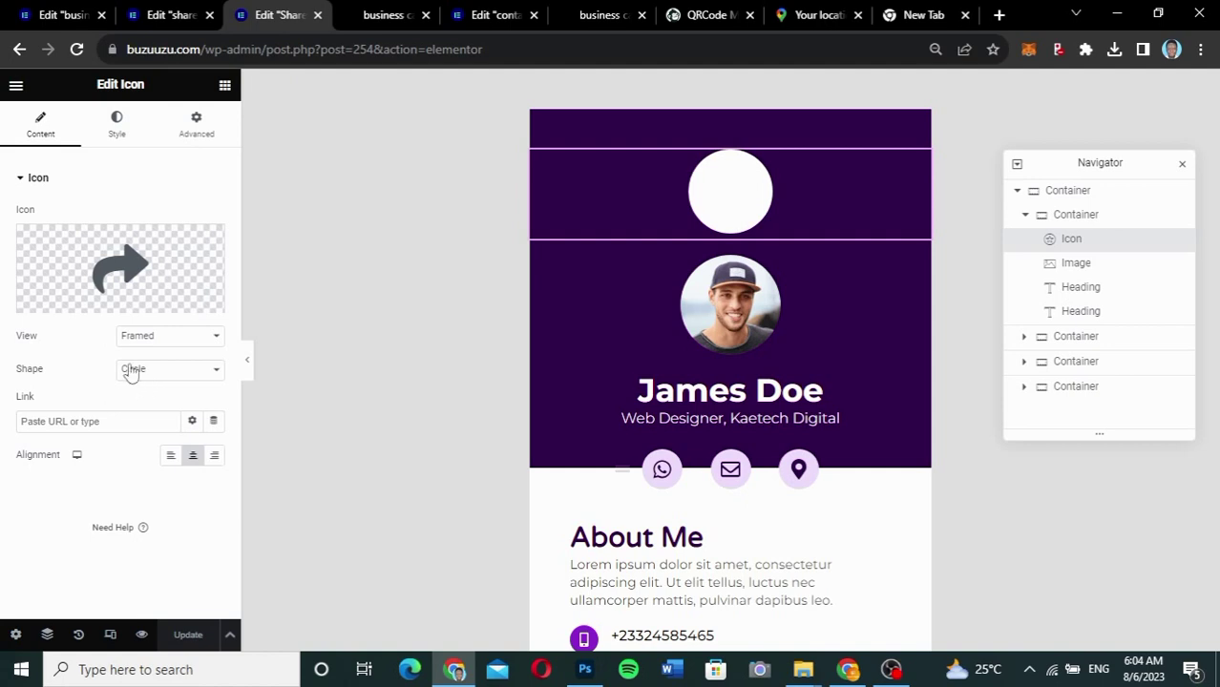
left_click(117, 129)
left_click(213, 253)
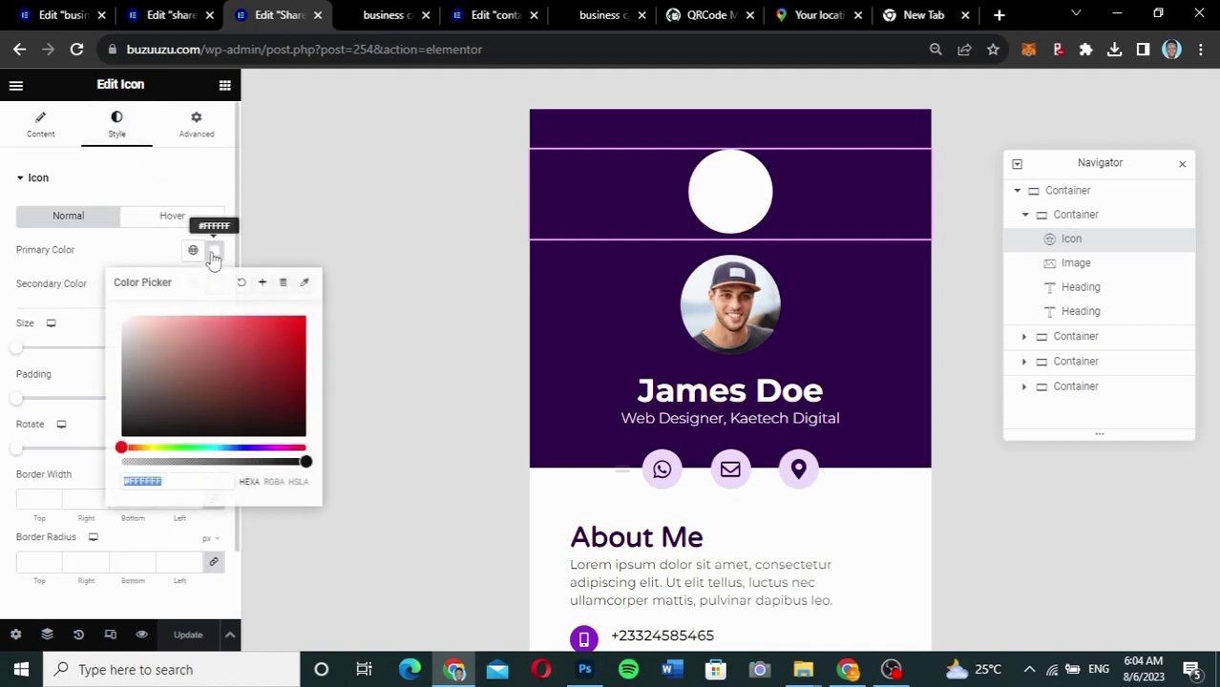
left_click(123, 431)
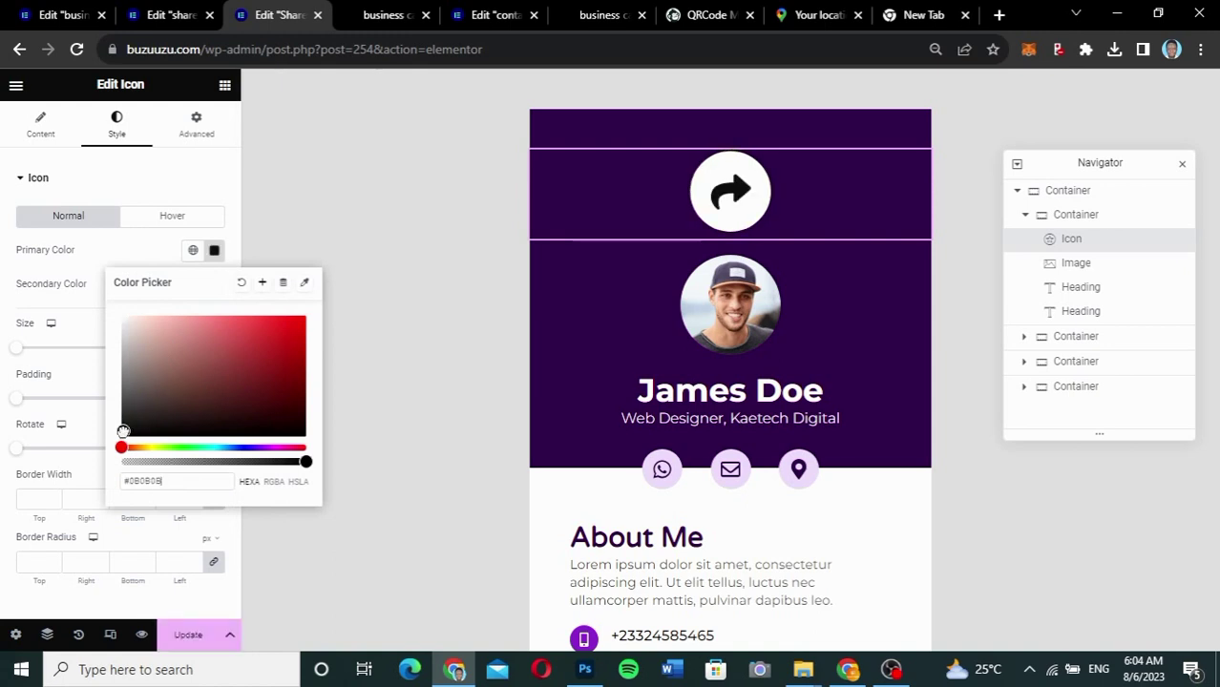
left_click_drag(123, 431, 118, 438)
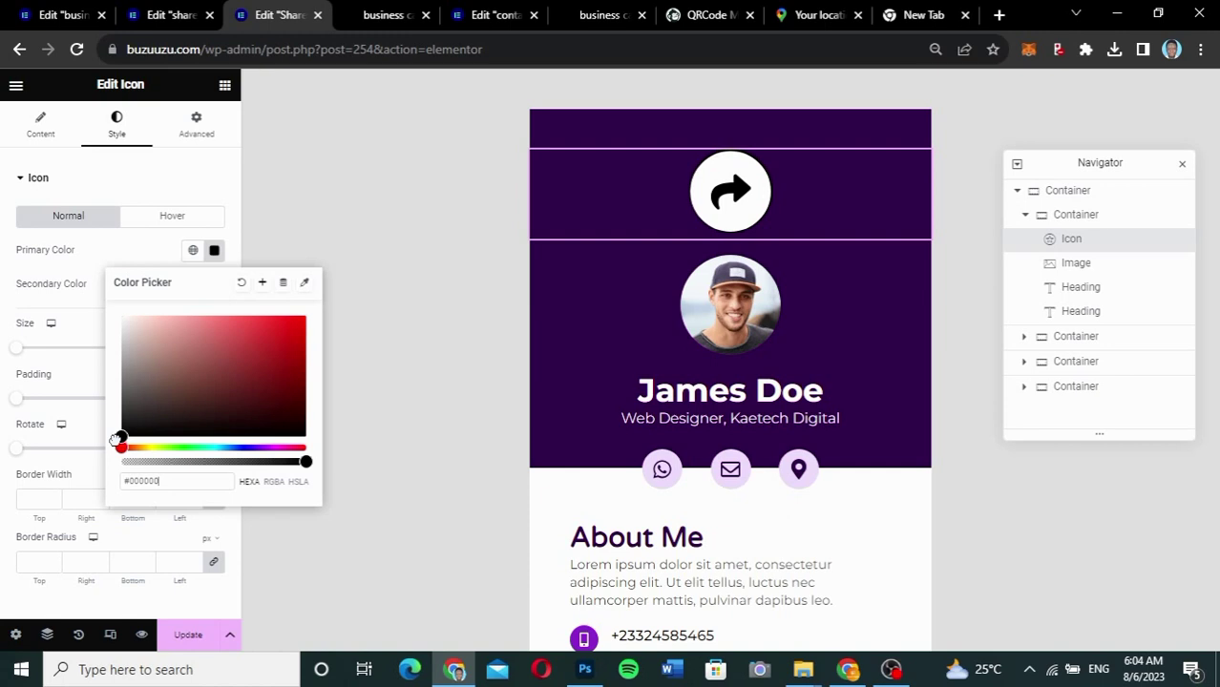
left_click(132, 247)
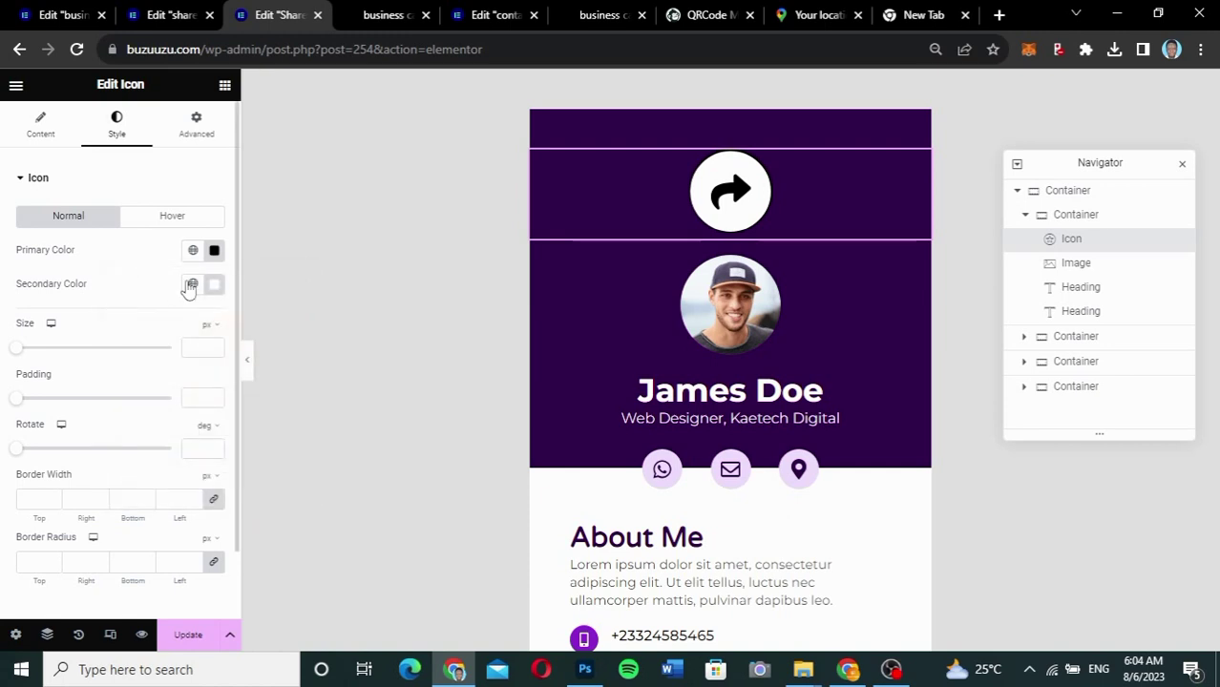
Step: Clear the icon's secondary colour and set its primary colour back to white #FFFFFF
left_click(215, 286)
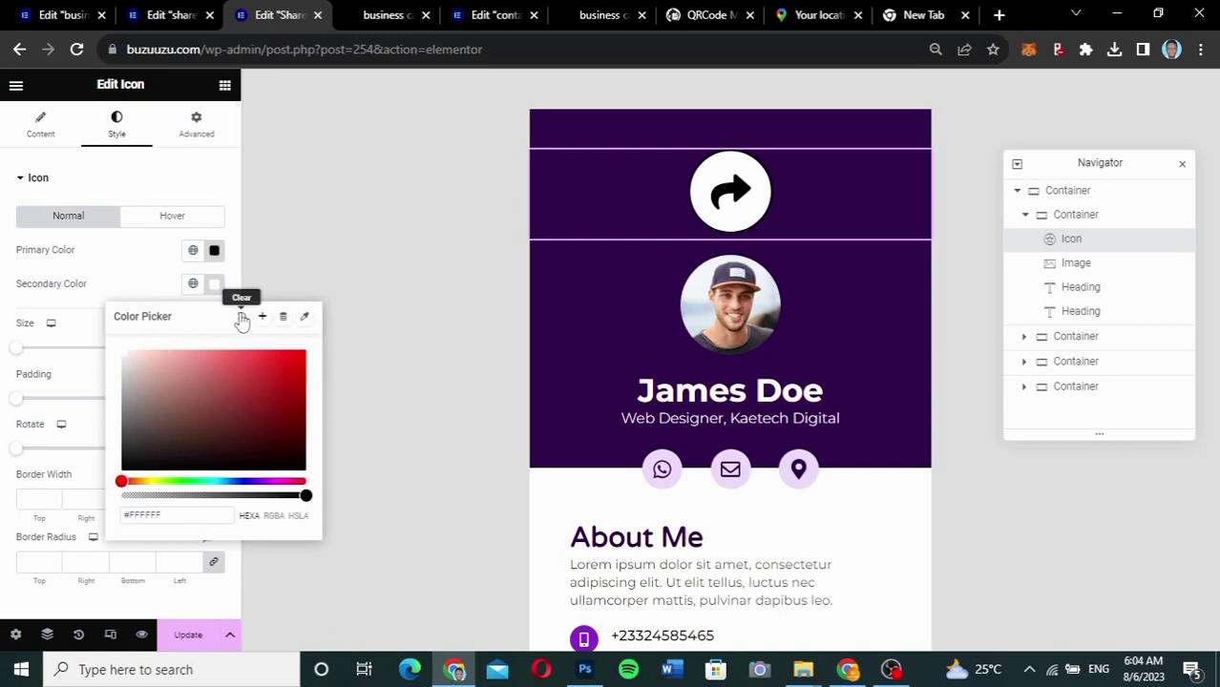
left_click(240, 316)
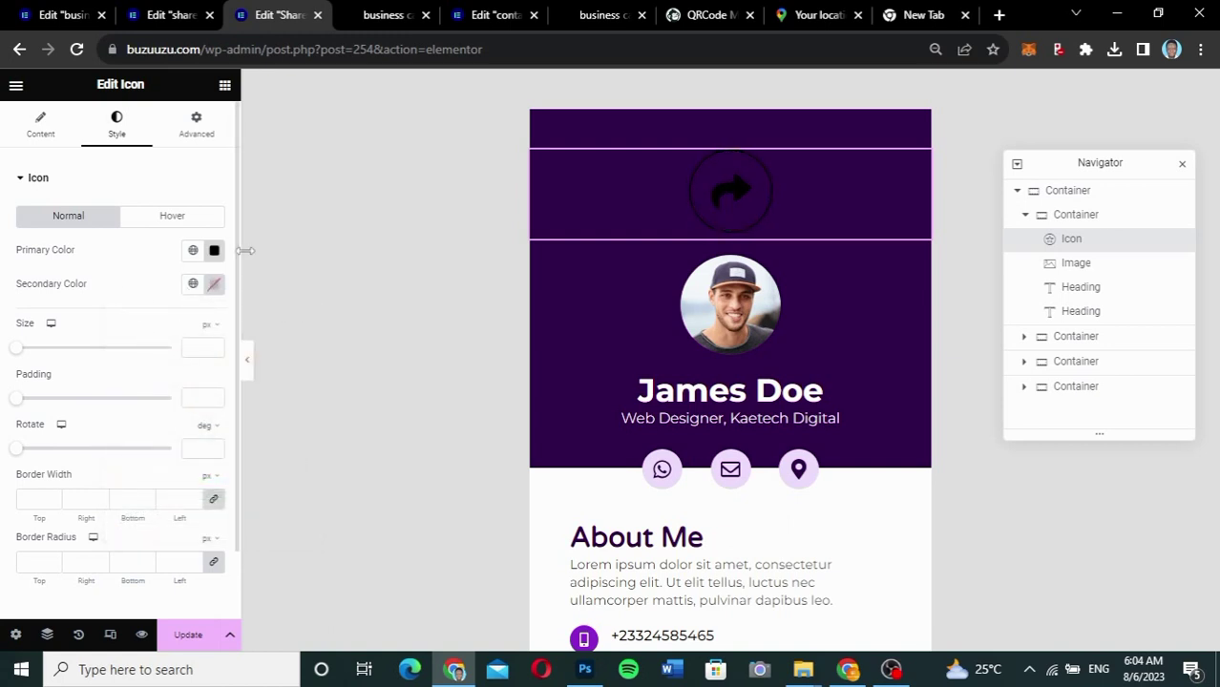
left_click(215, 251)
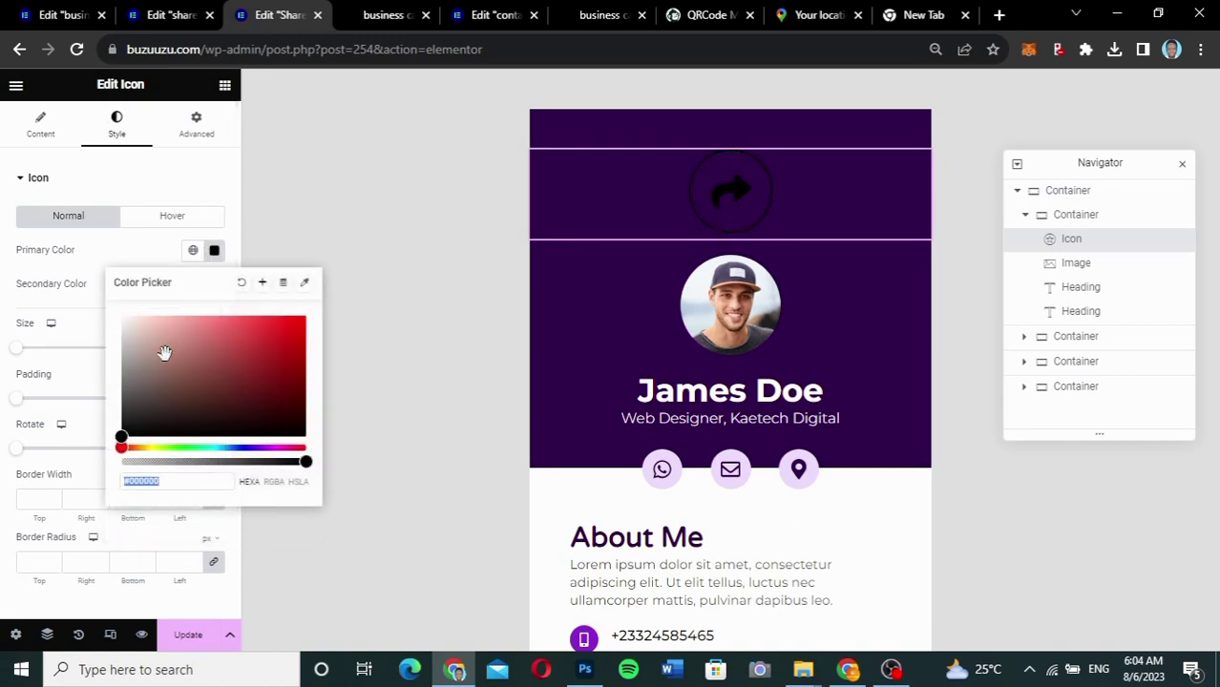
left_click_drag(164, 349, 98, 288)
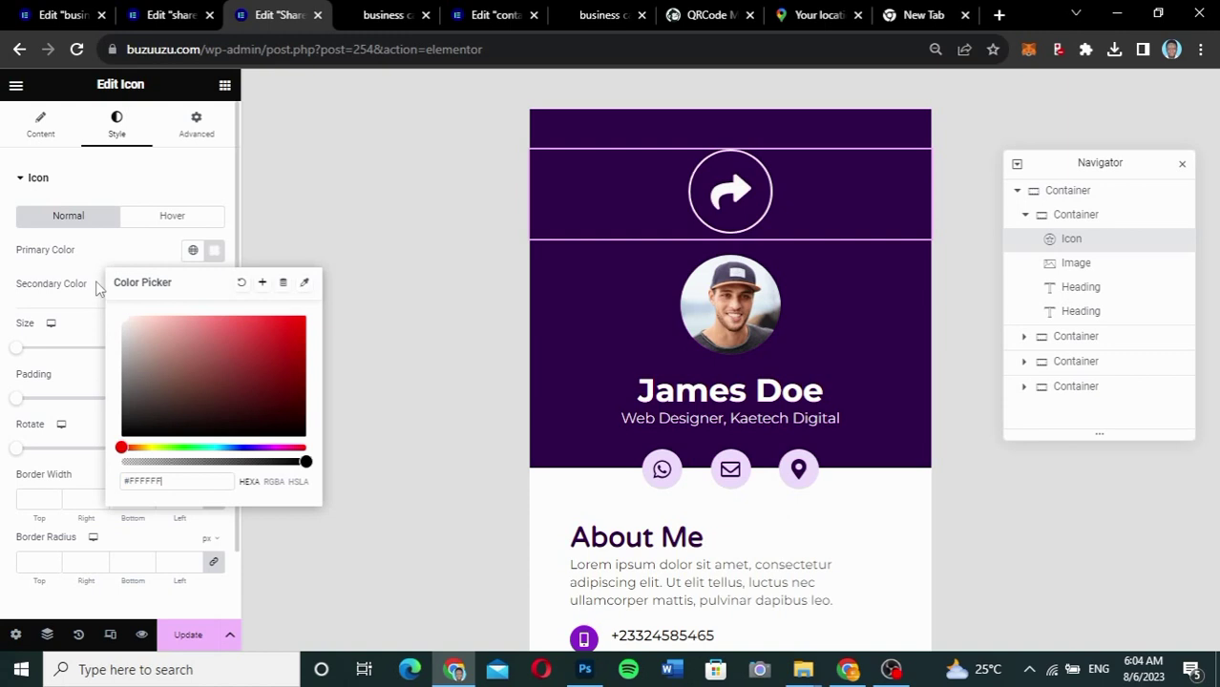
left_click(157, 258)
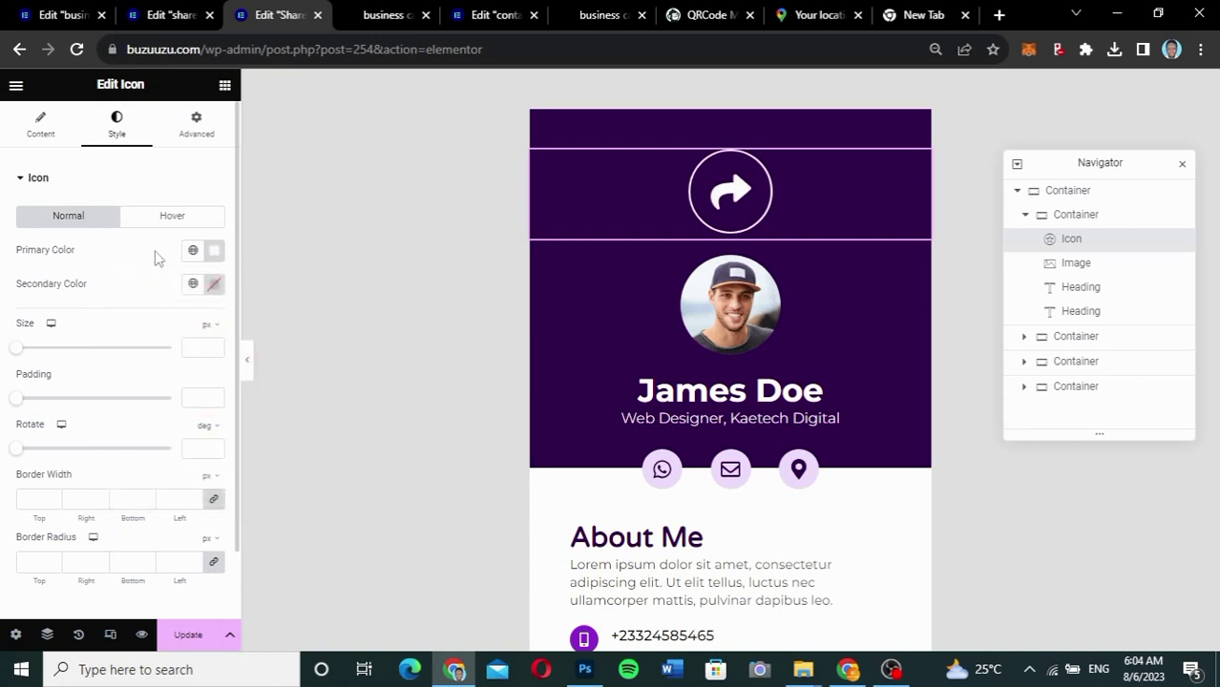
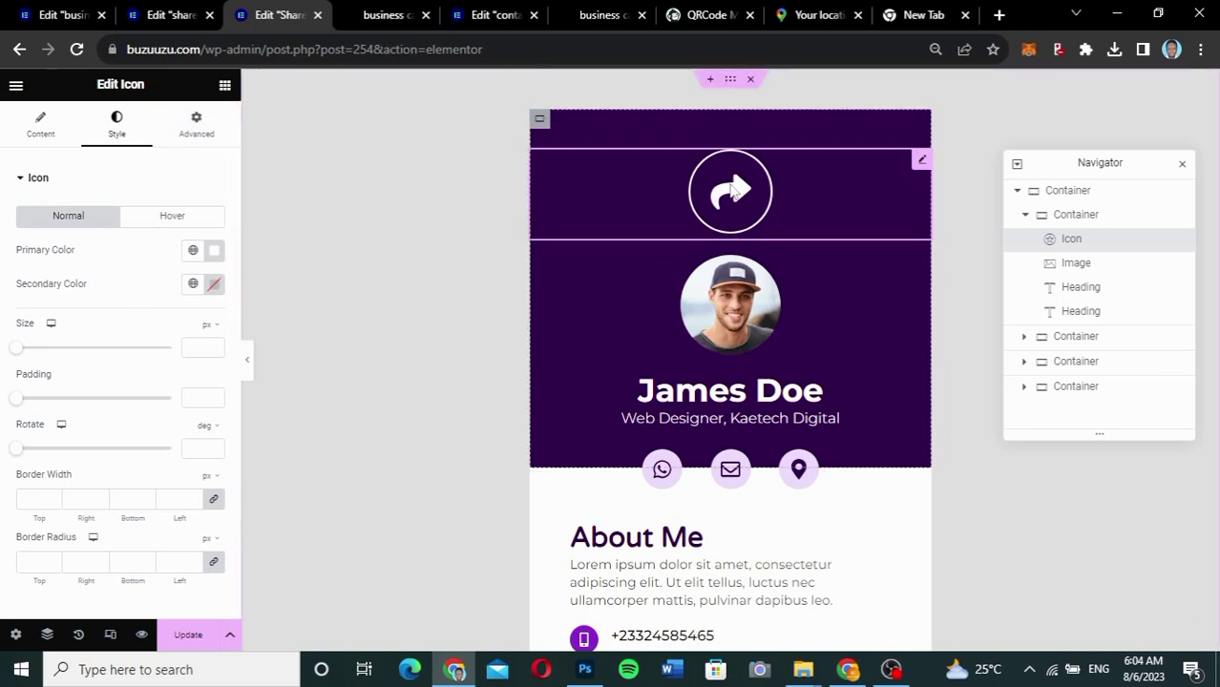
Step: Check the live business card page, then return to the share page editor
left_click(388, 14)
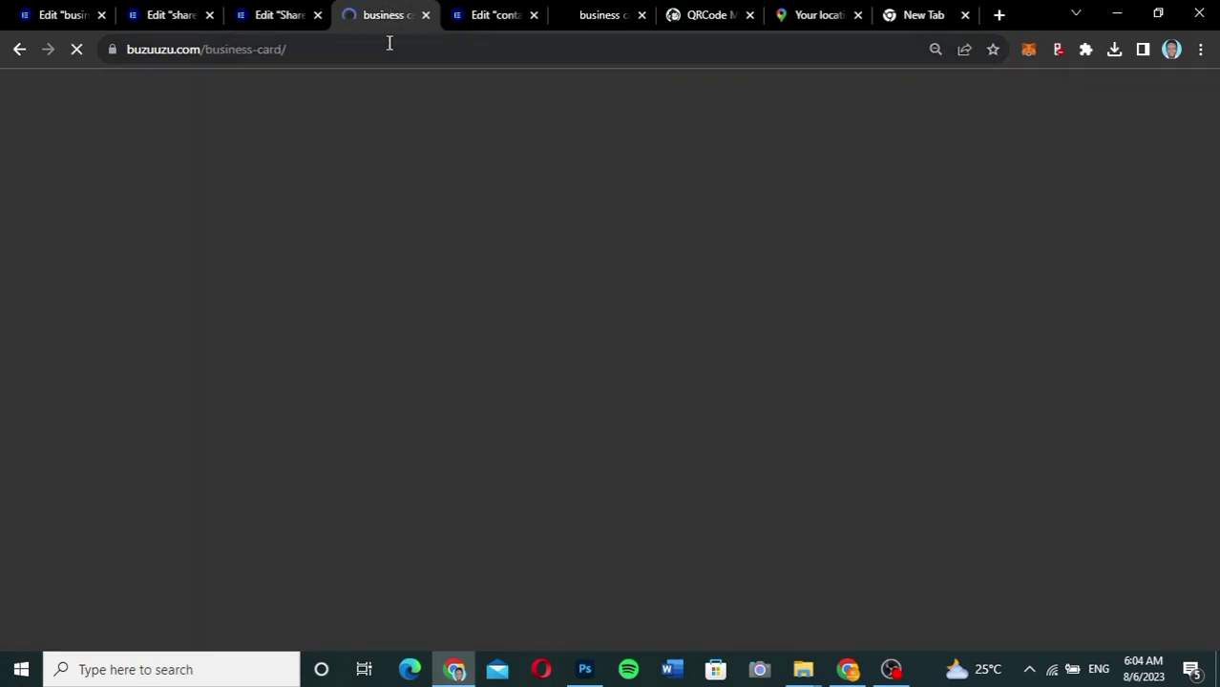
scroll(754, 192, "down", 2)
scroll(754, 192, "up", 2)
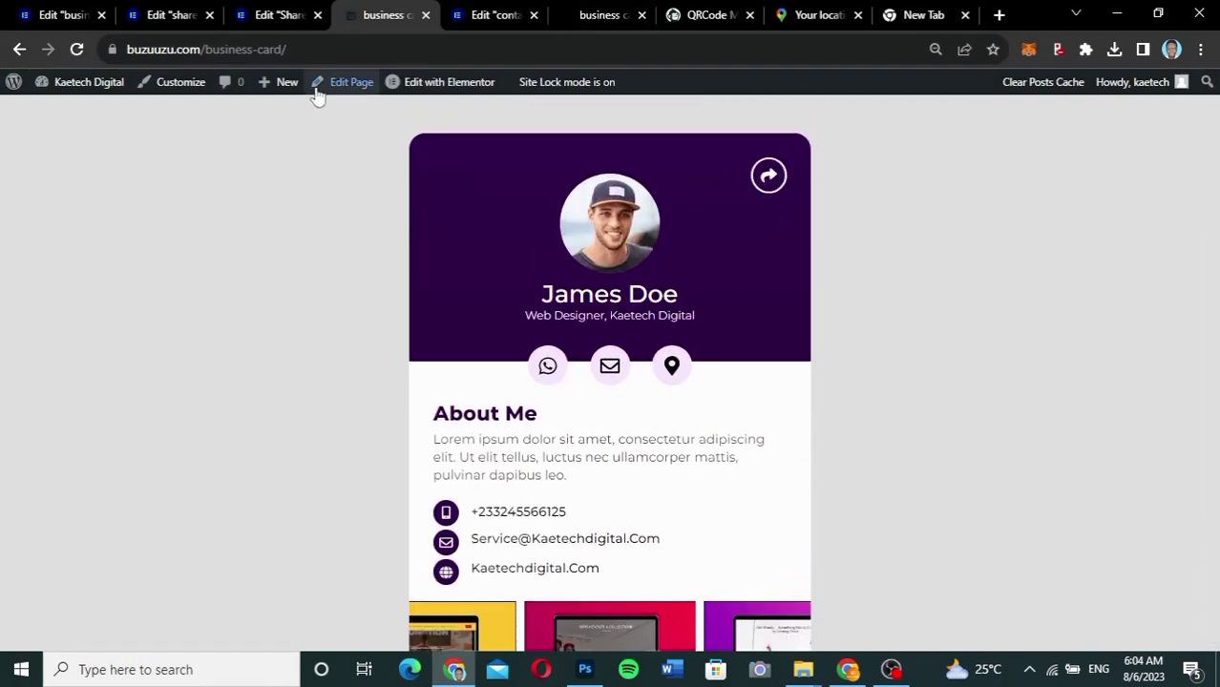
left_click(255, 16)
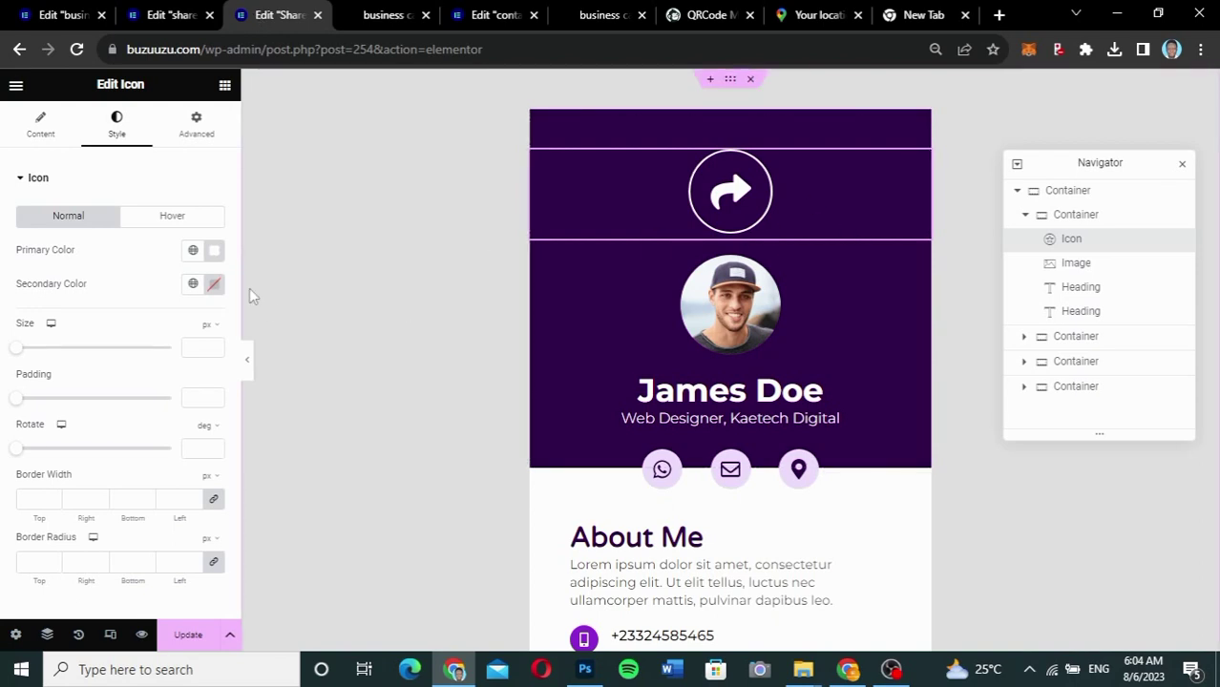
Step: Set the share icon's Position to Absolute in its Advanced settings
left_click(206, 125)
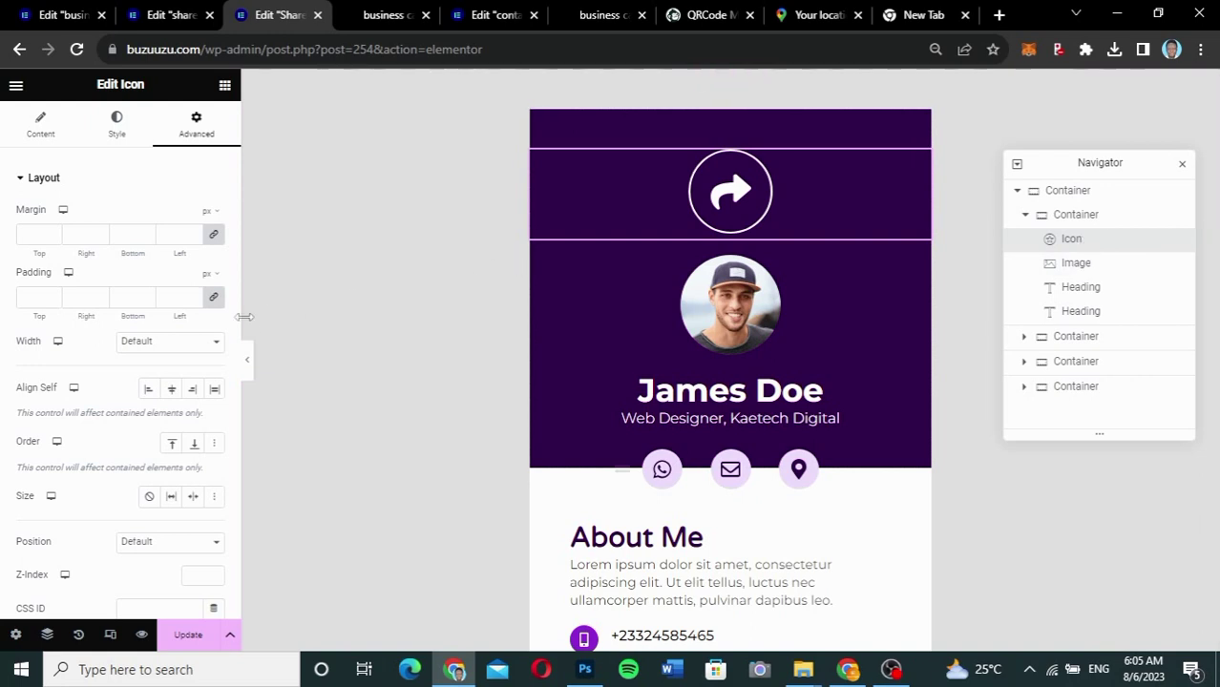
scroll(108, 430, "down", 2)
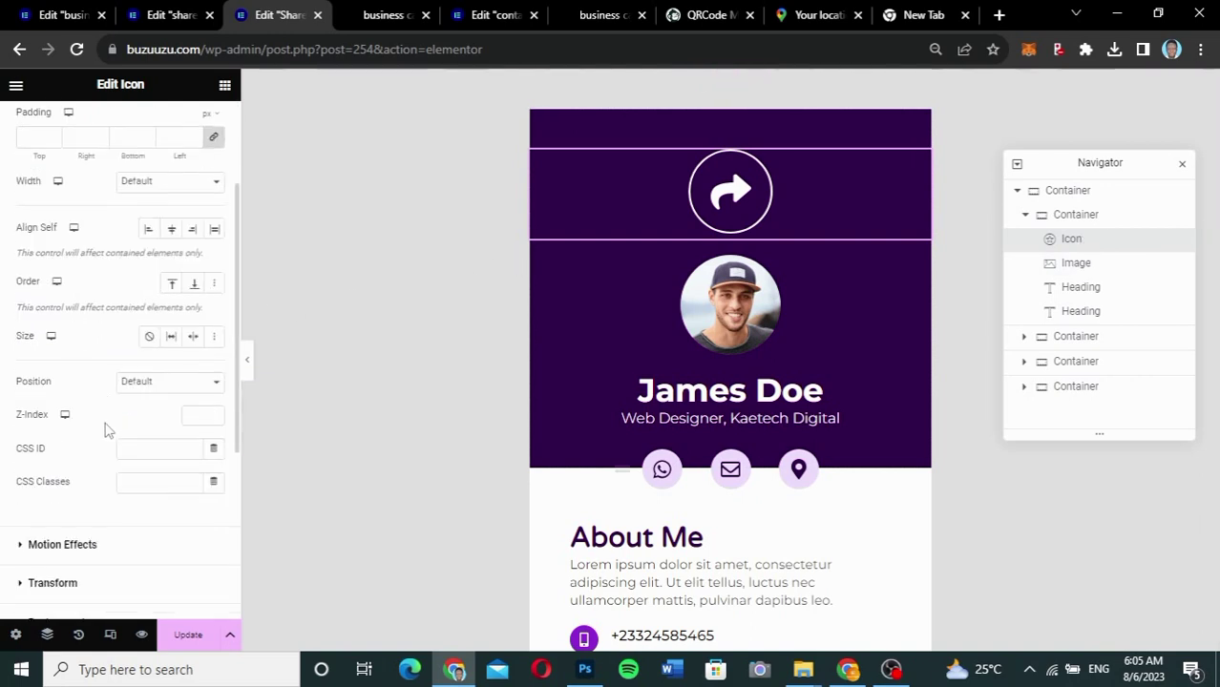
scroll(108, 431, "down", 1)
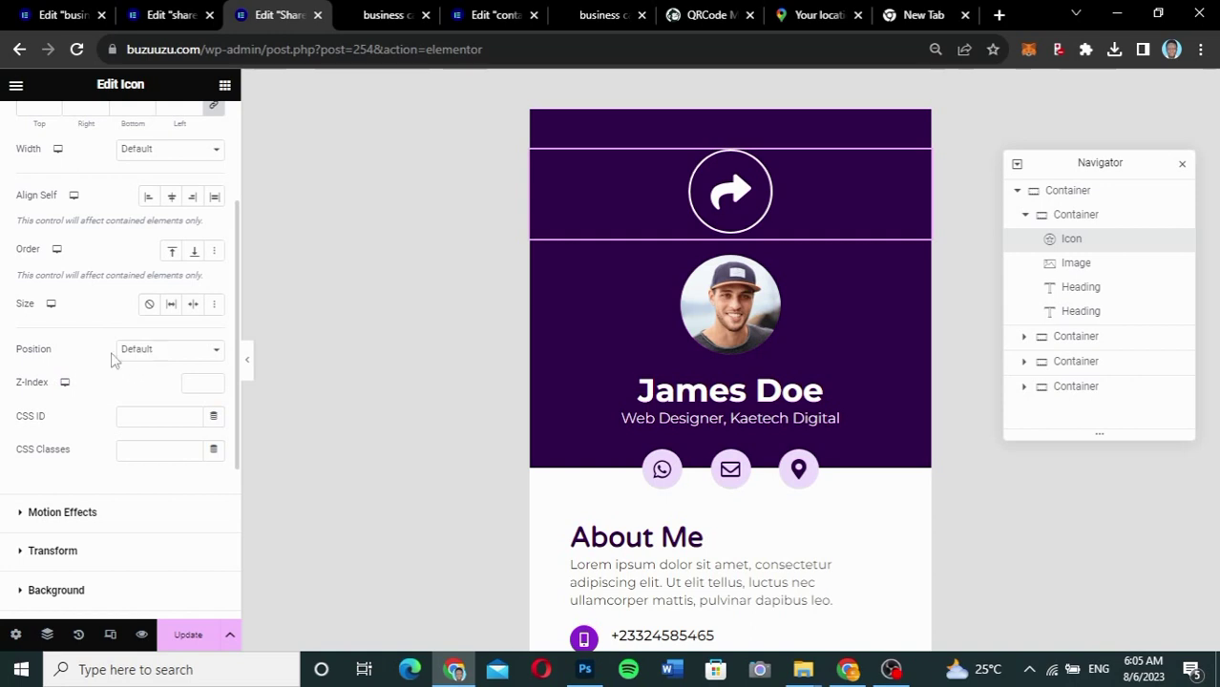
left_click(150, 355)
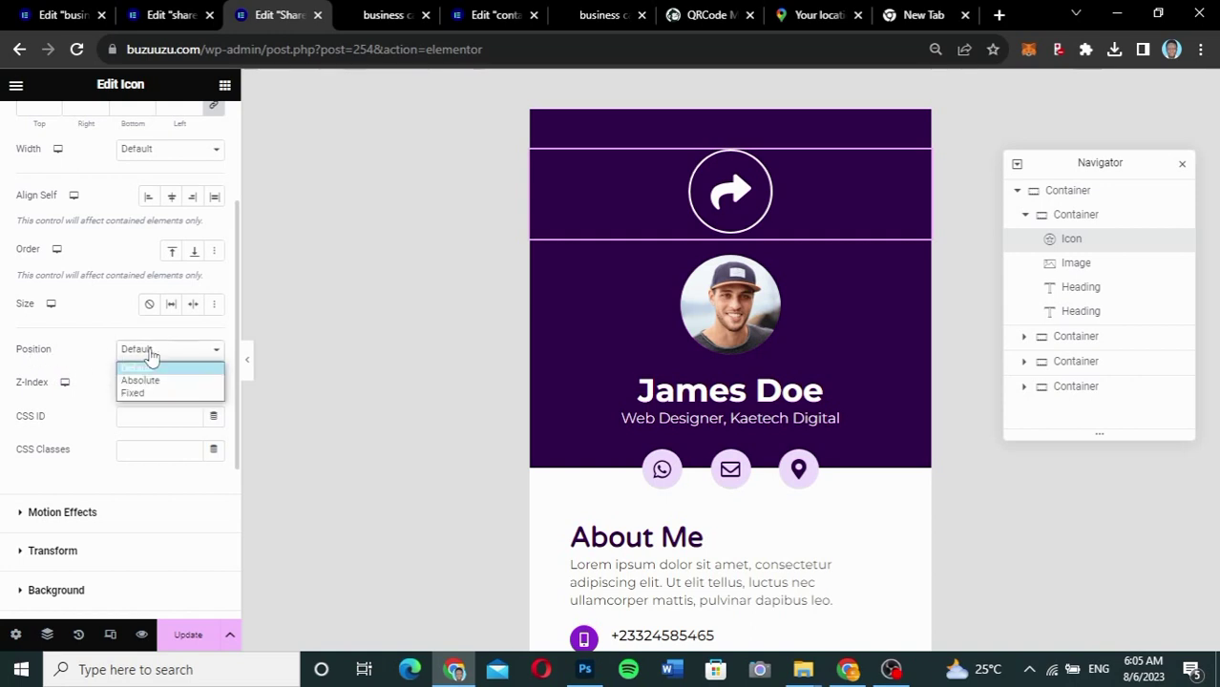
left_click(146, 382)
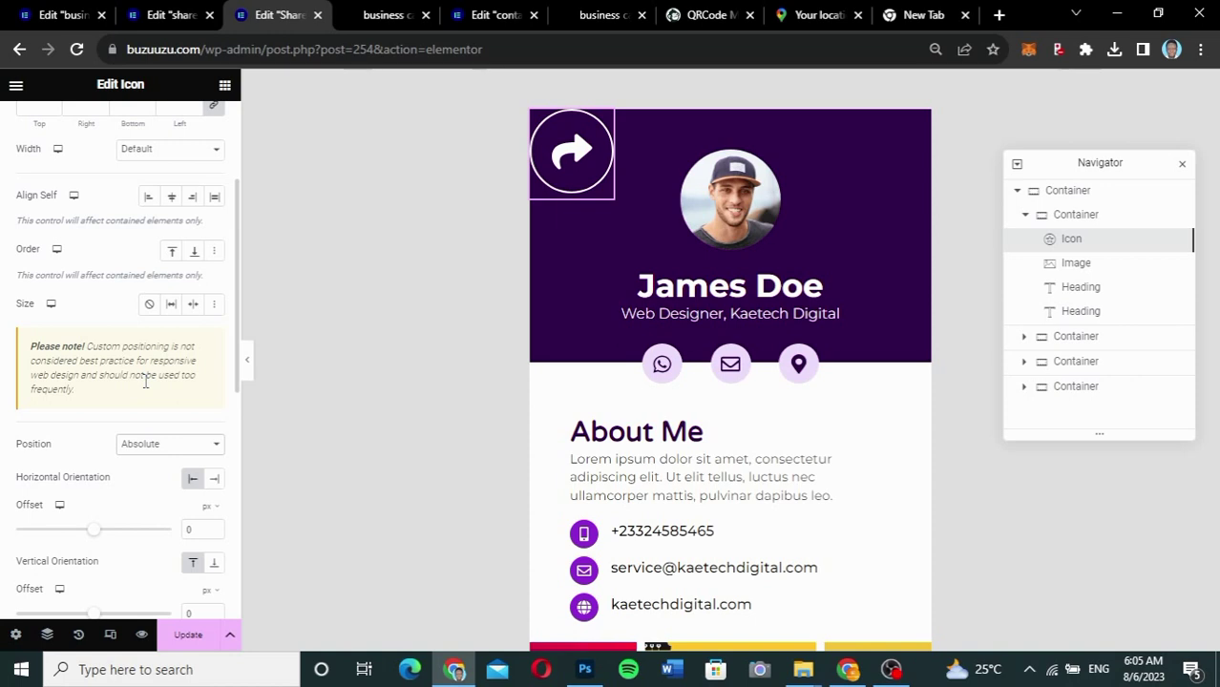
scroll(145, 382, "down", 1)
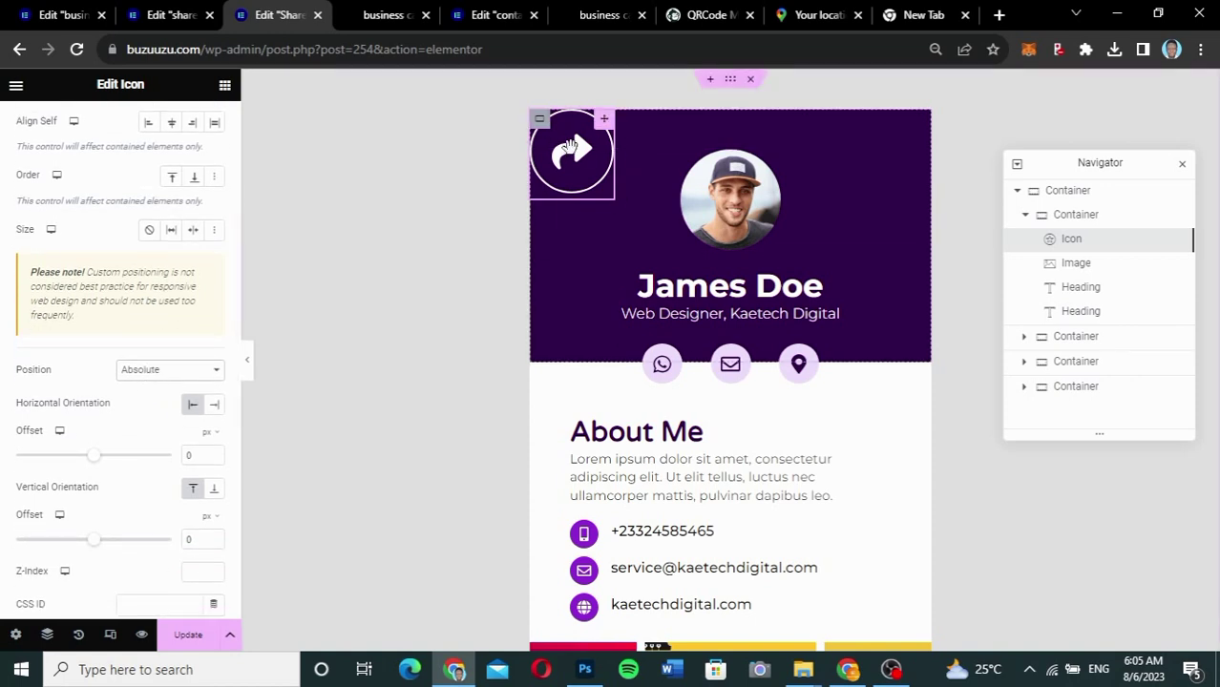
scroll(110, 358, "up", 5)
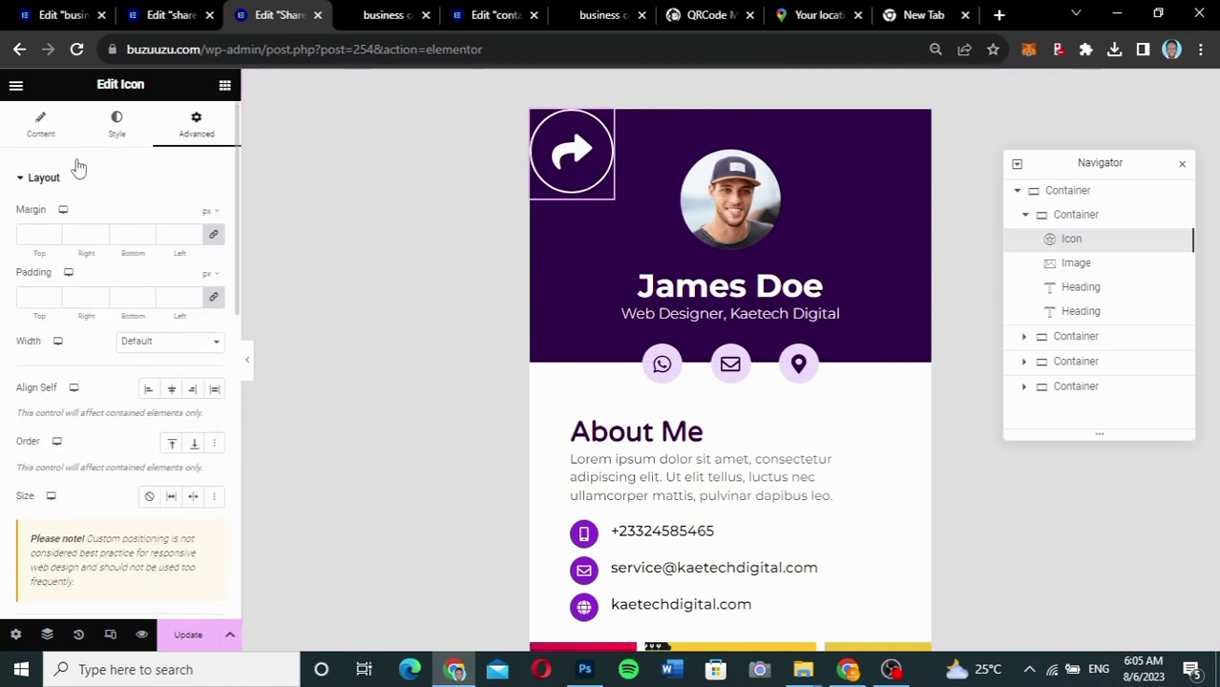
Step: Shrink the share icon to a size of 25 px
left_click(52, 138)
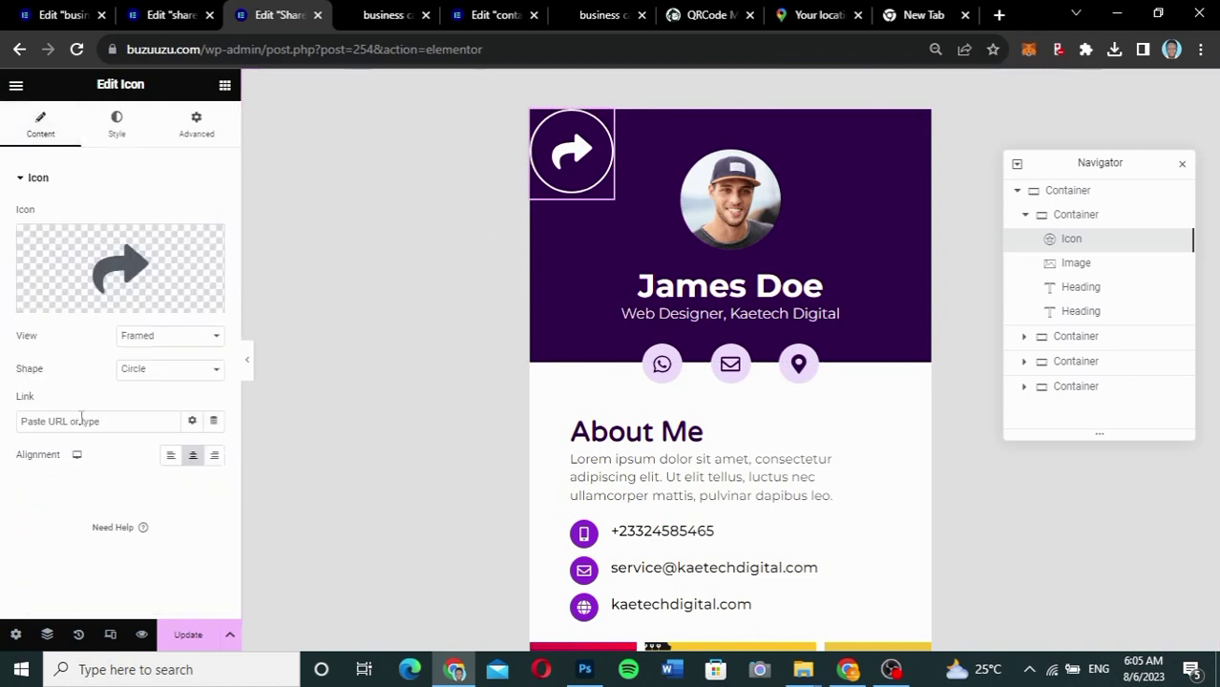
left_click(118, 131)
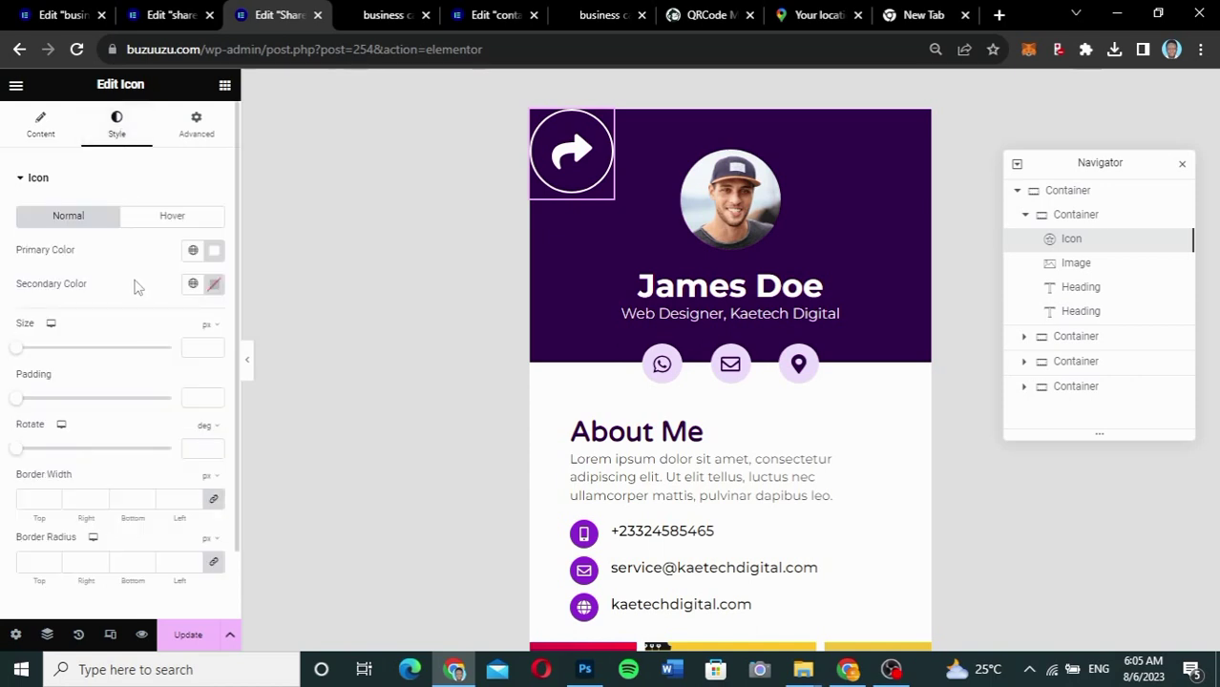
left_click(197, 349)
type("25")
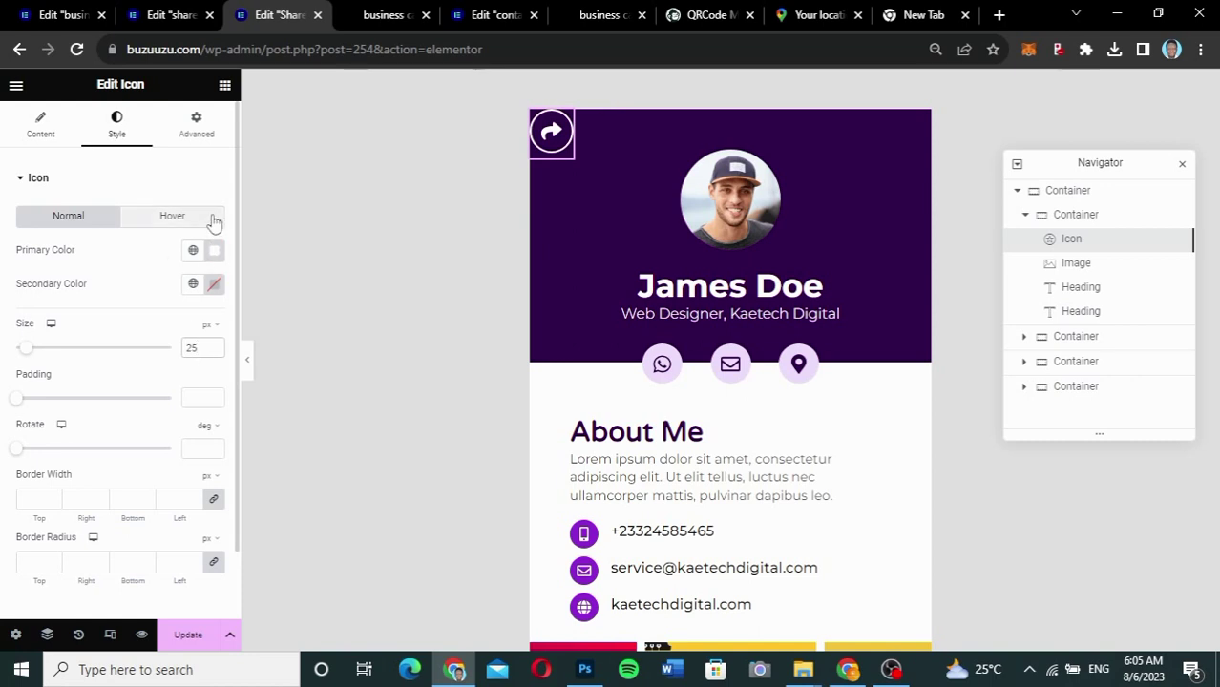
left_click(197, 132)
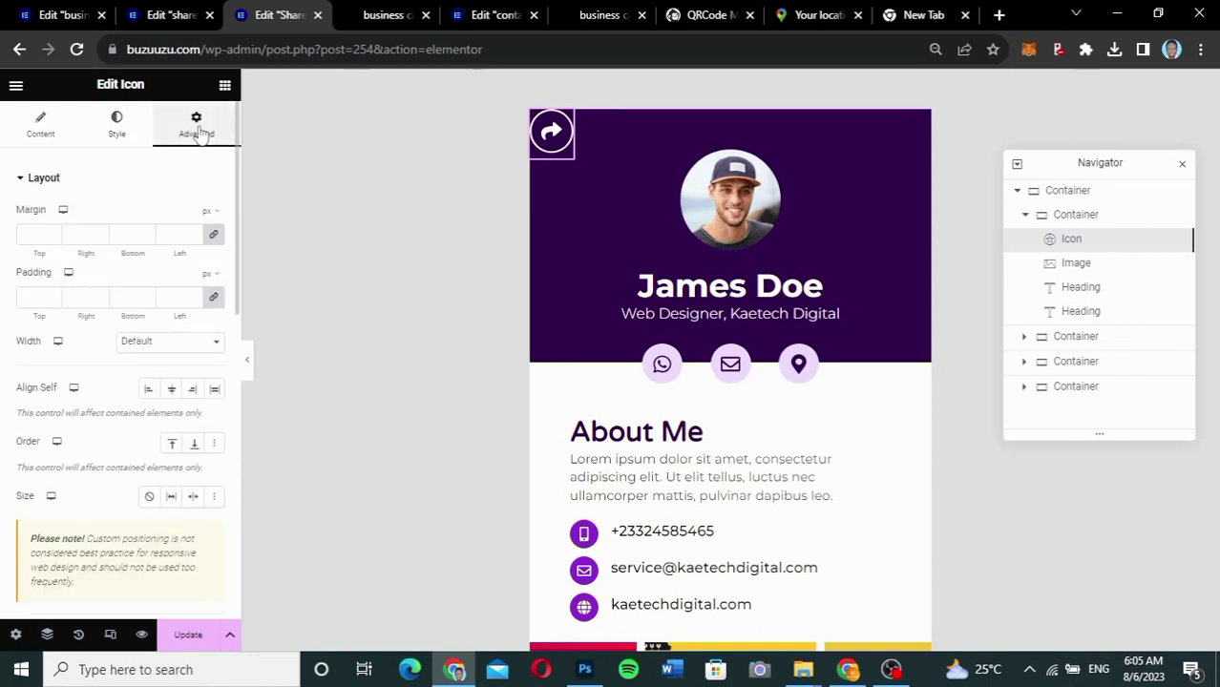
scroll(155, 362, "down", 2)
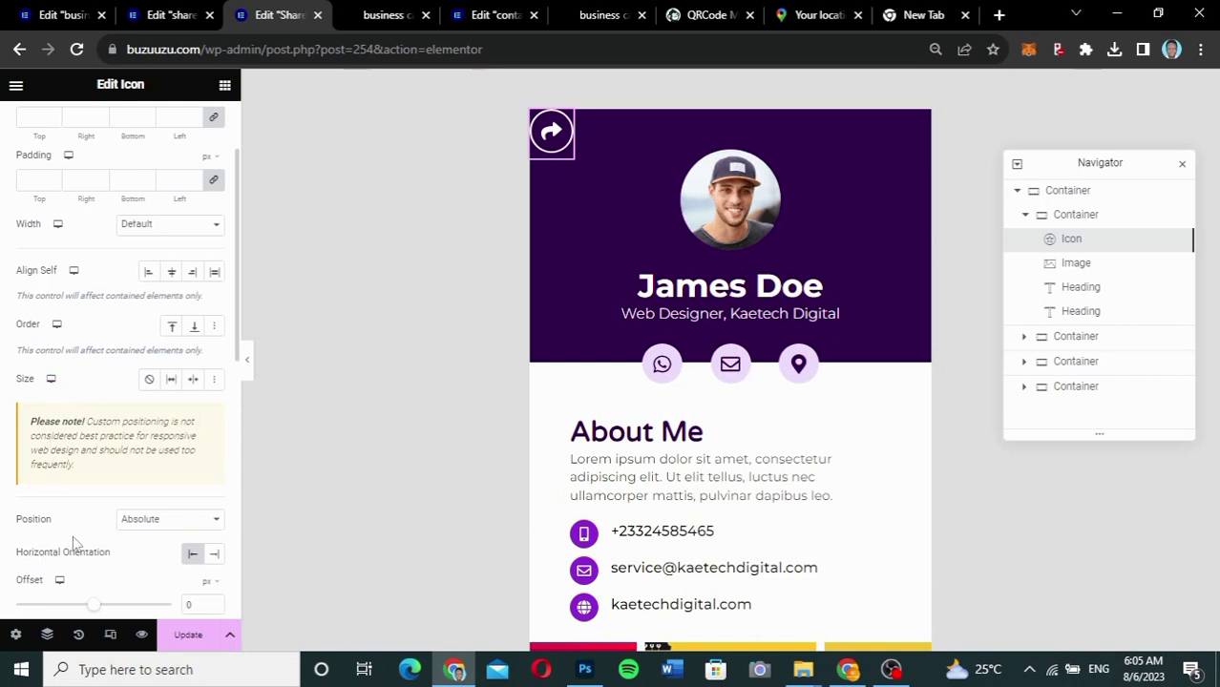
scroll(134, 541, "down", 2)
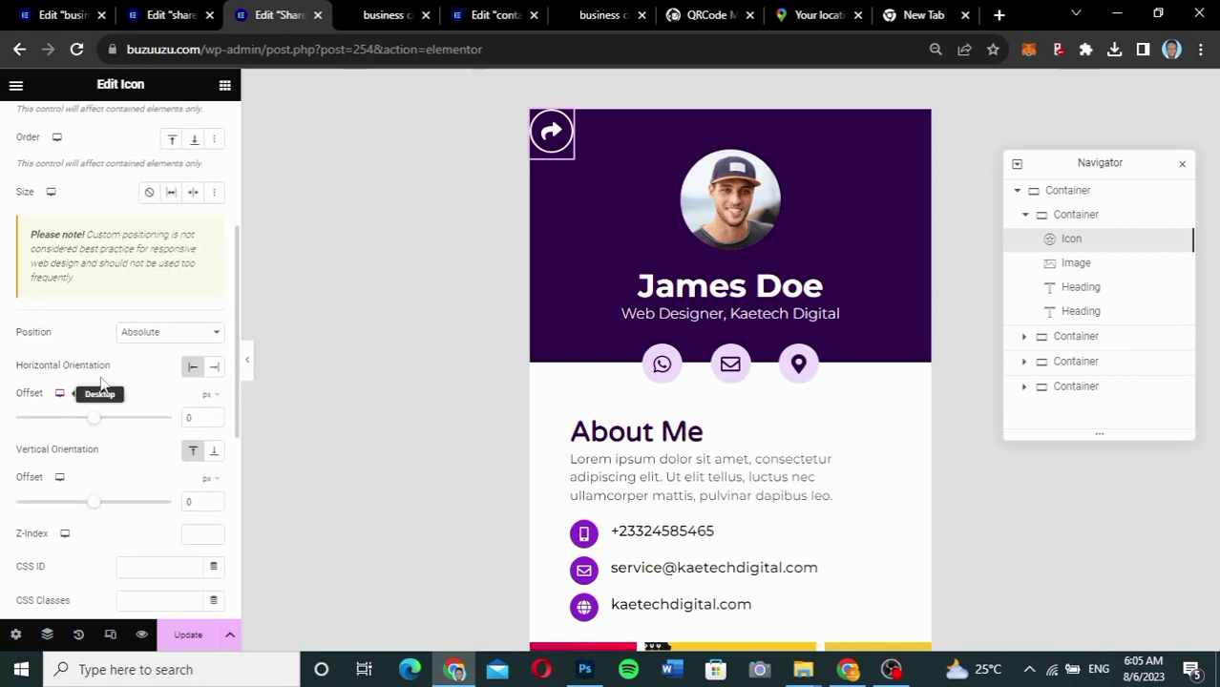
Step: Anchor the share icon to the right with 40 px horizontal and vertical offsets
left_click(217, 369)
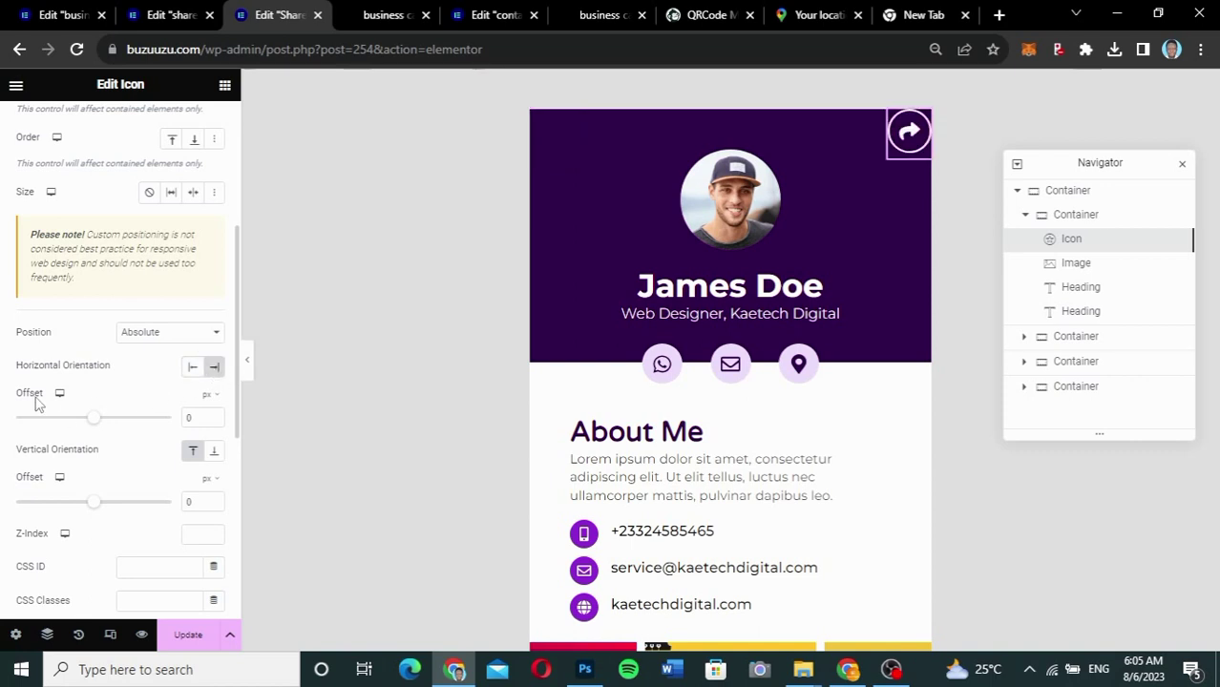
left_click(187, 417)
type("5")
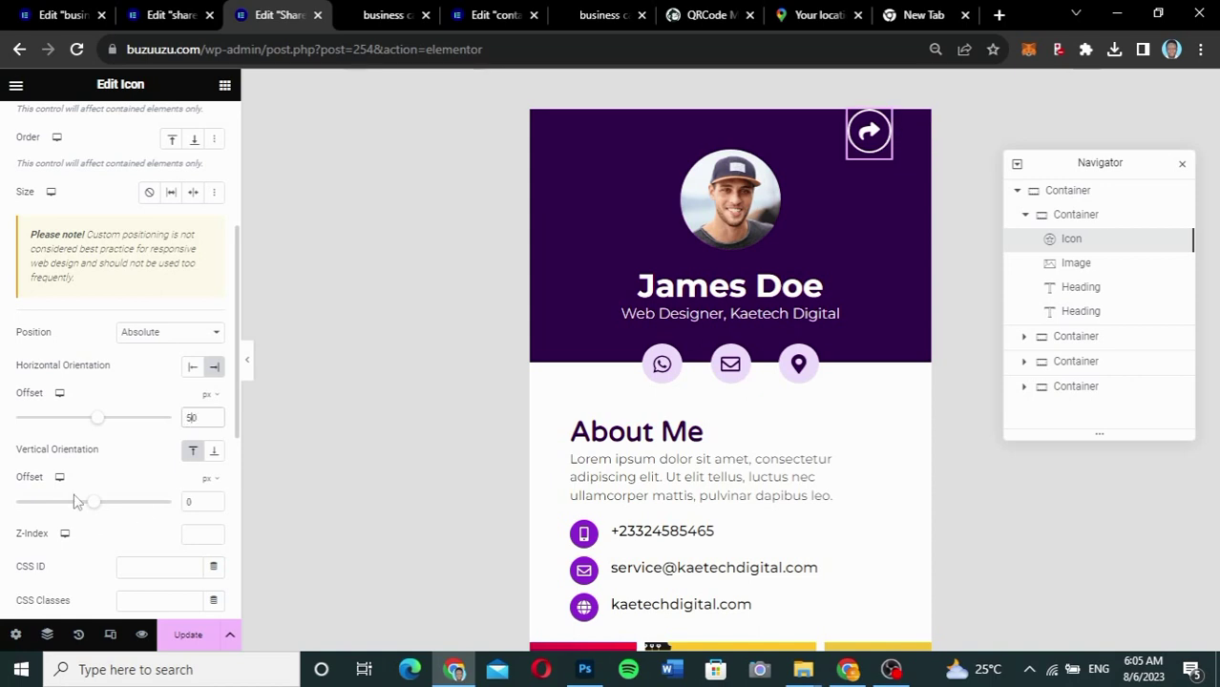
left_click(187, 501)
type("5")
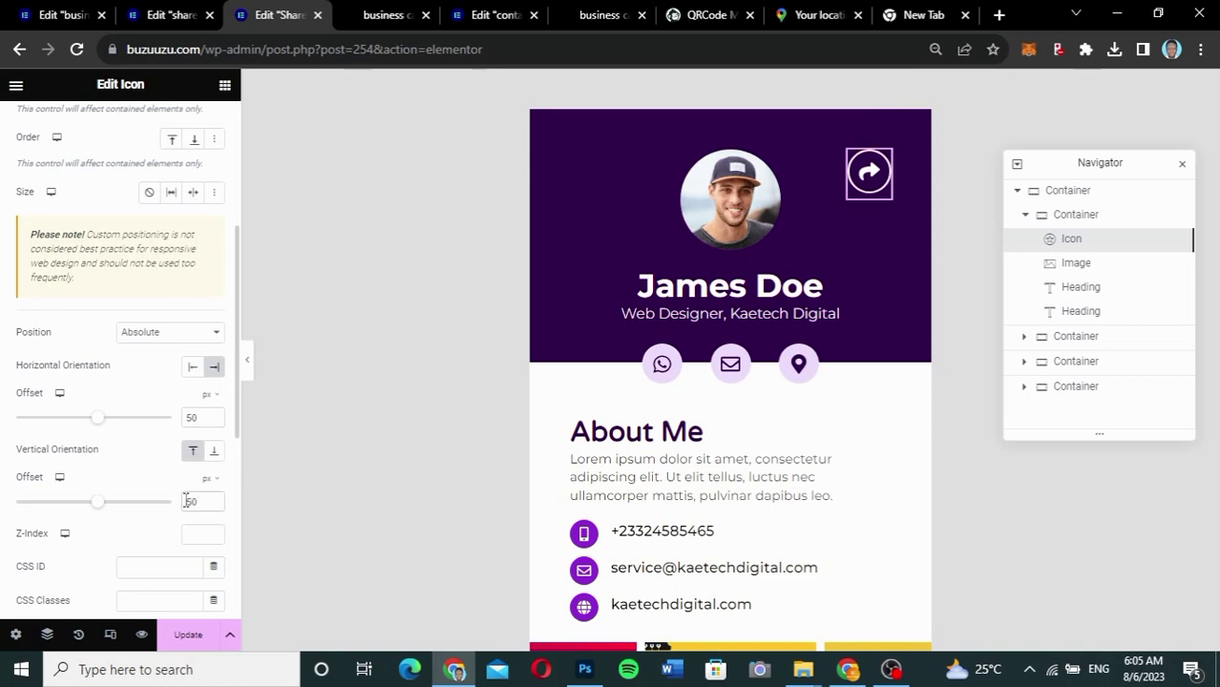
left_click(185, 420)
type("4")
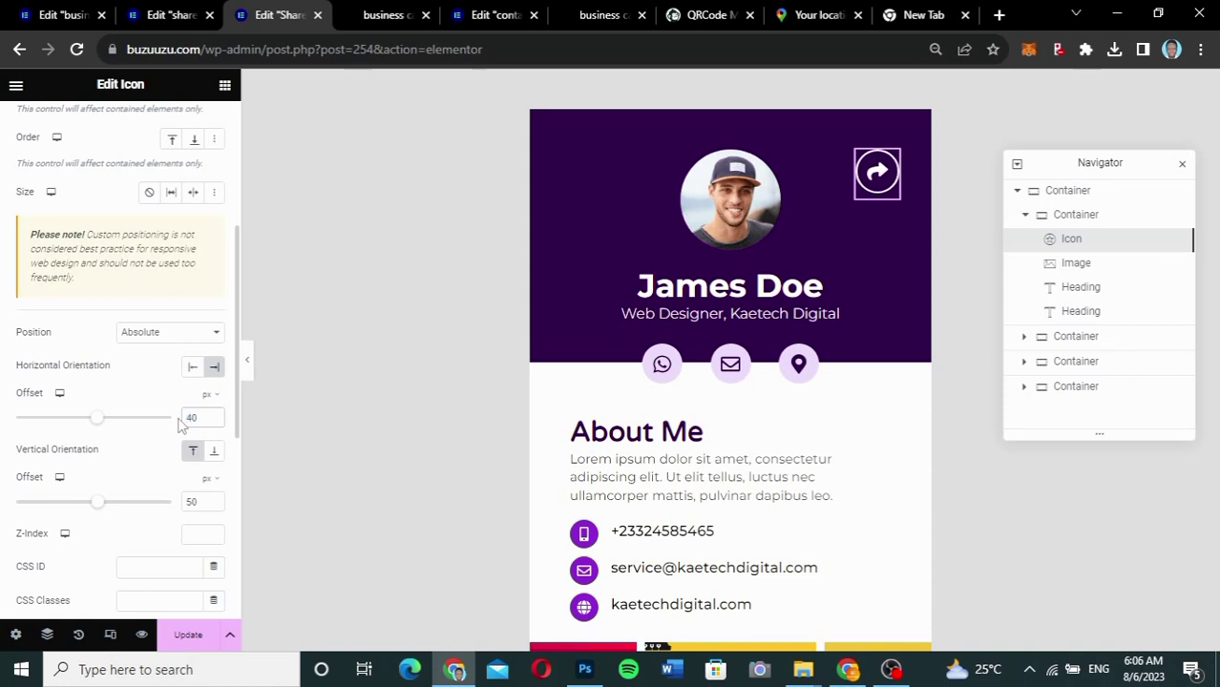
left_click(192, 503)
type("4")
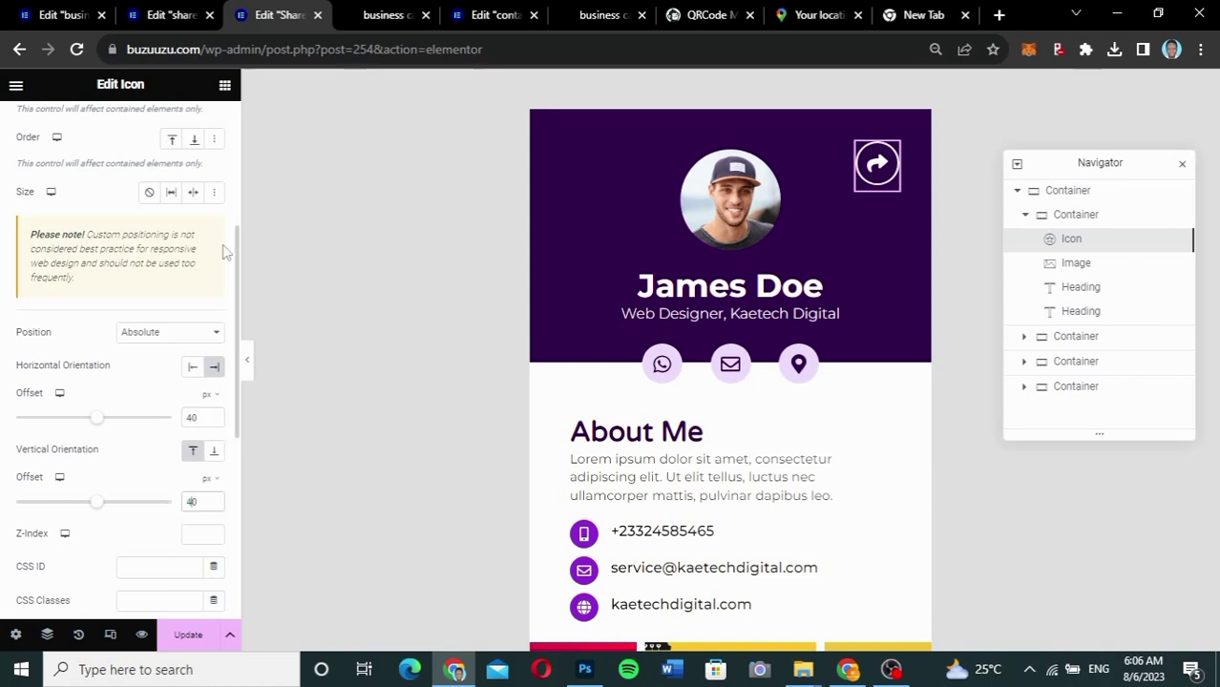
scroll(145, 273, "up", 2)
scroll(145, 274, "up", 1)
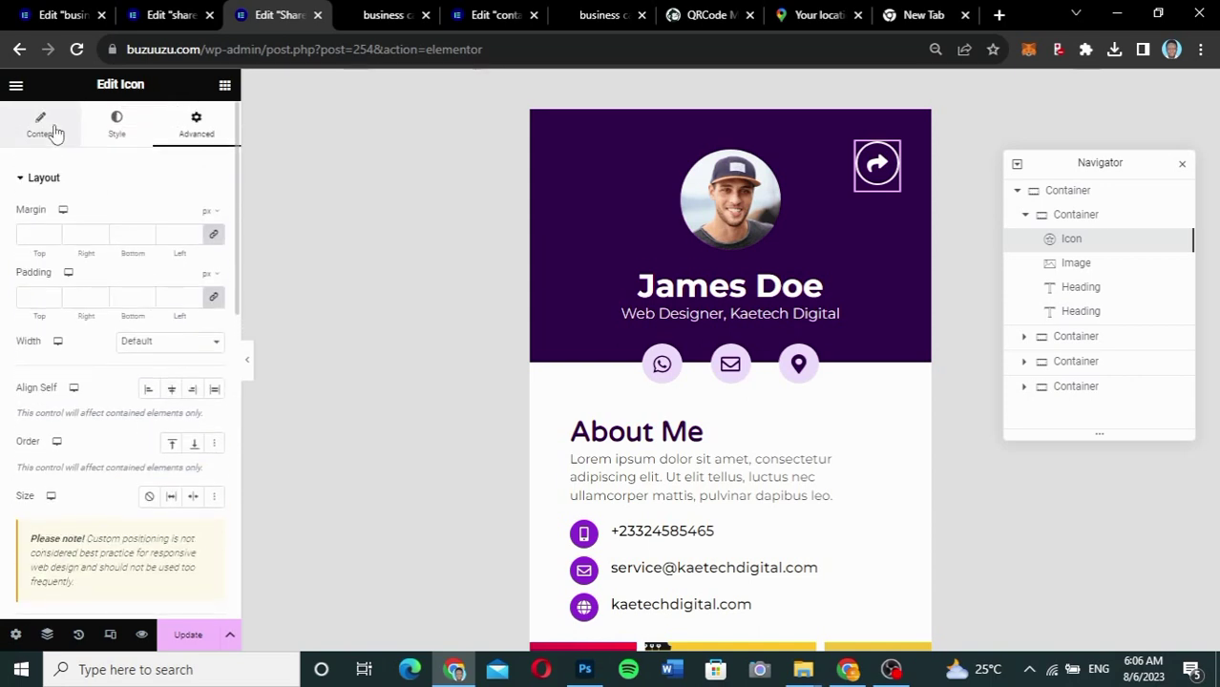
Step: Reduce the share icon's size to 20 px
left_click(50, 129)
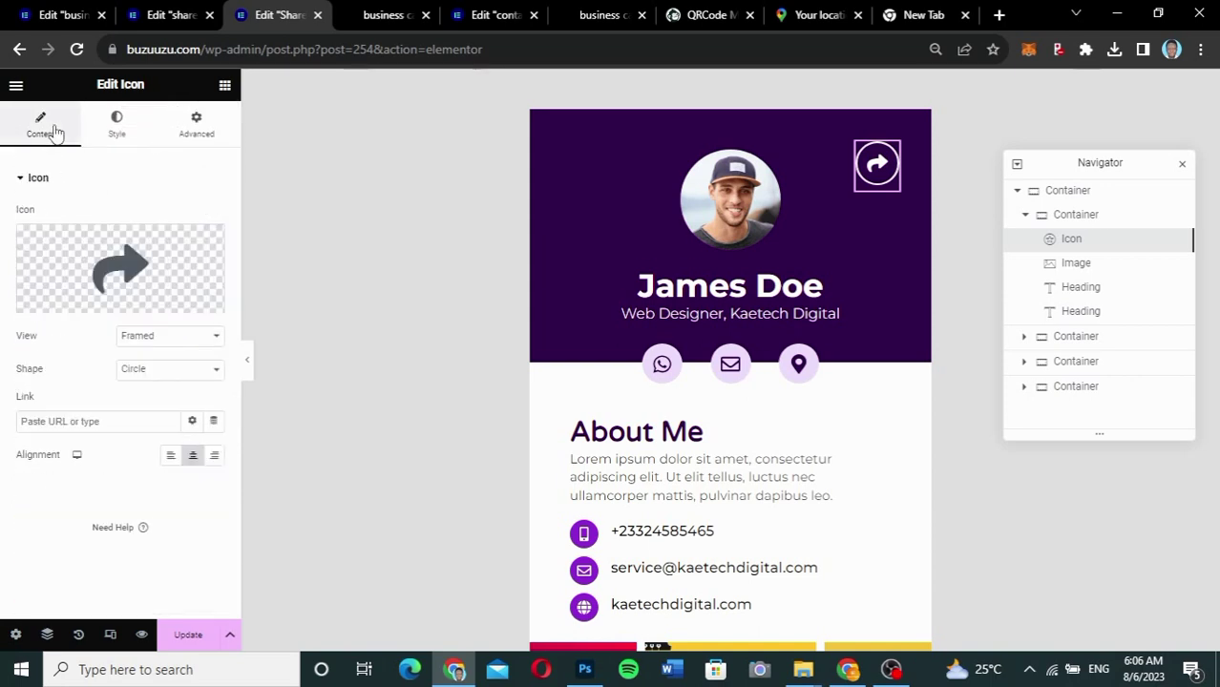
left_click(110, 150)
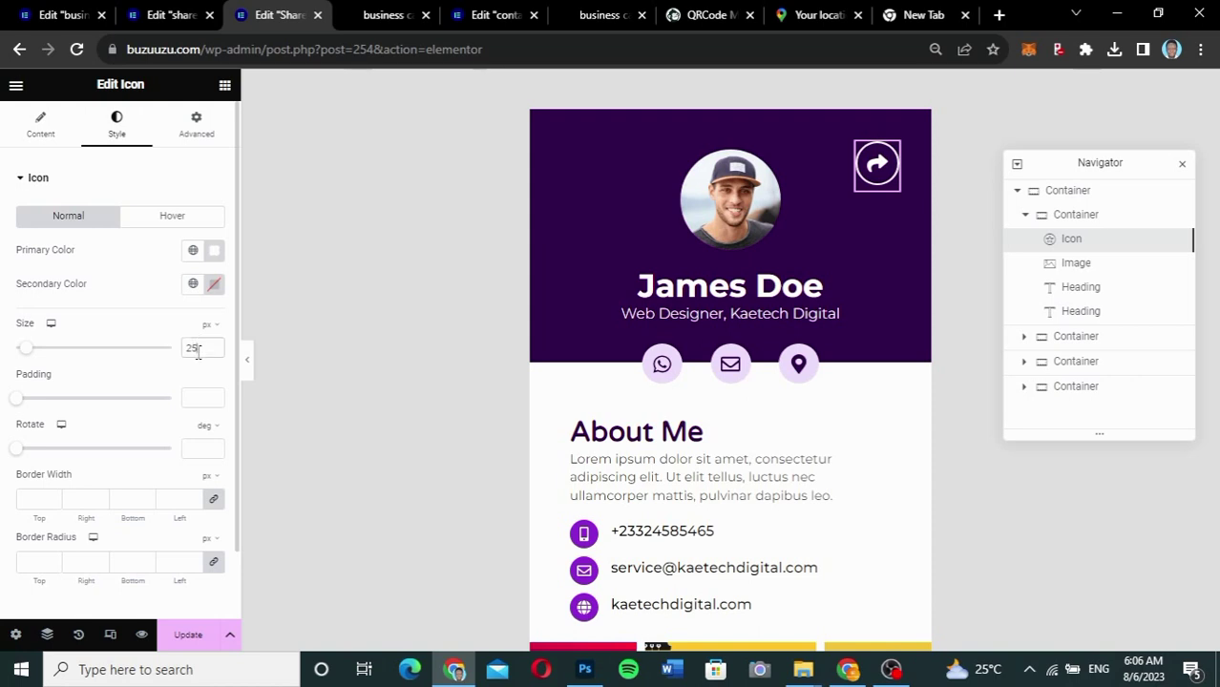
type("20")
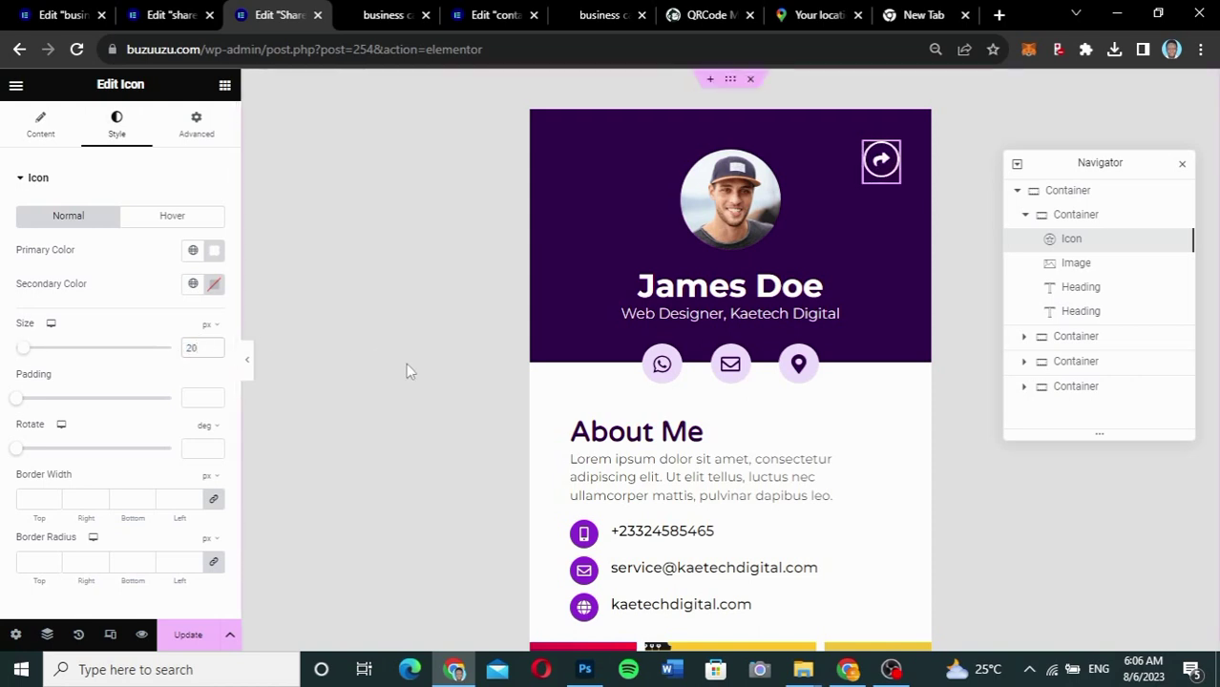
scroll(790, 395, "down", 3)
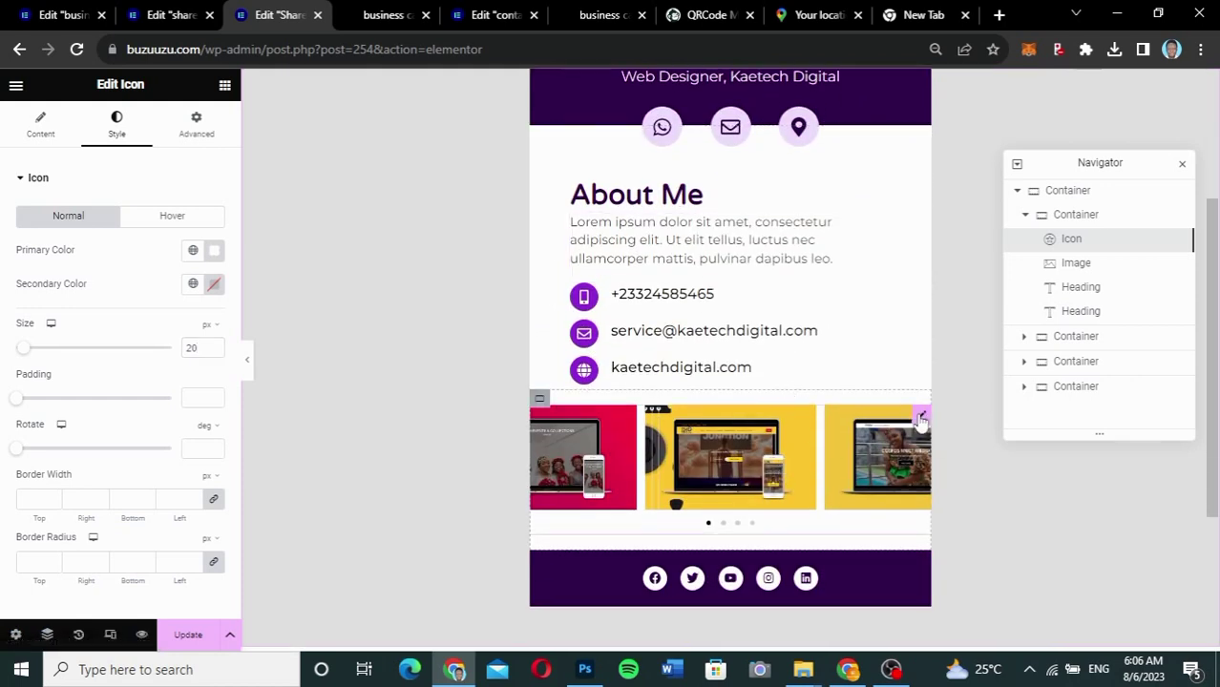
Step: Set the media carousel's slide border width to 1
left_click(921, 418)
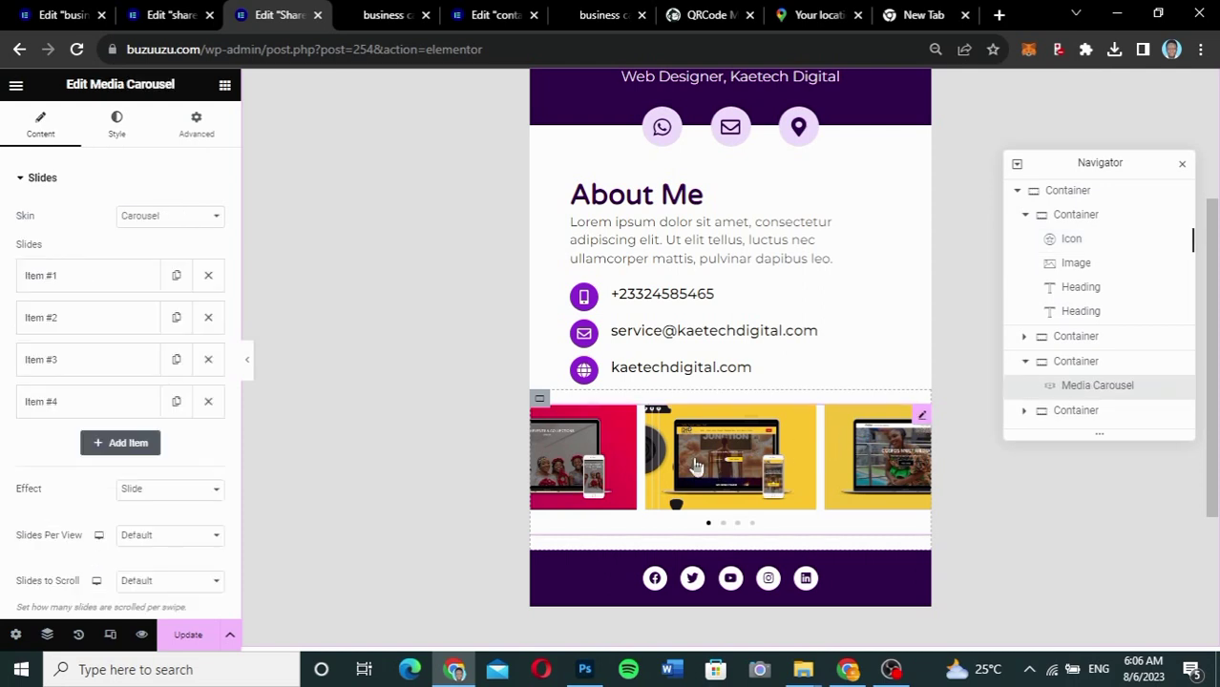
scroll(49, 508, "down", 2)
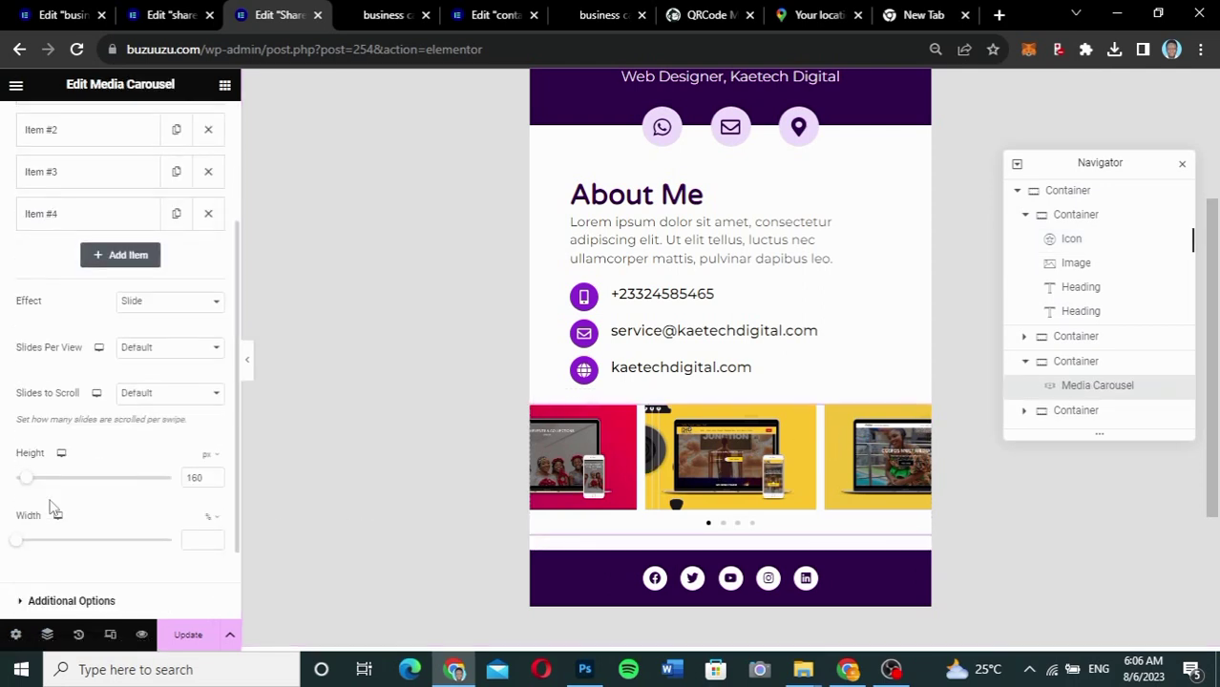
scroll(53, 507, "up", 2)
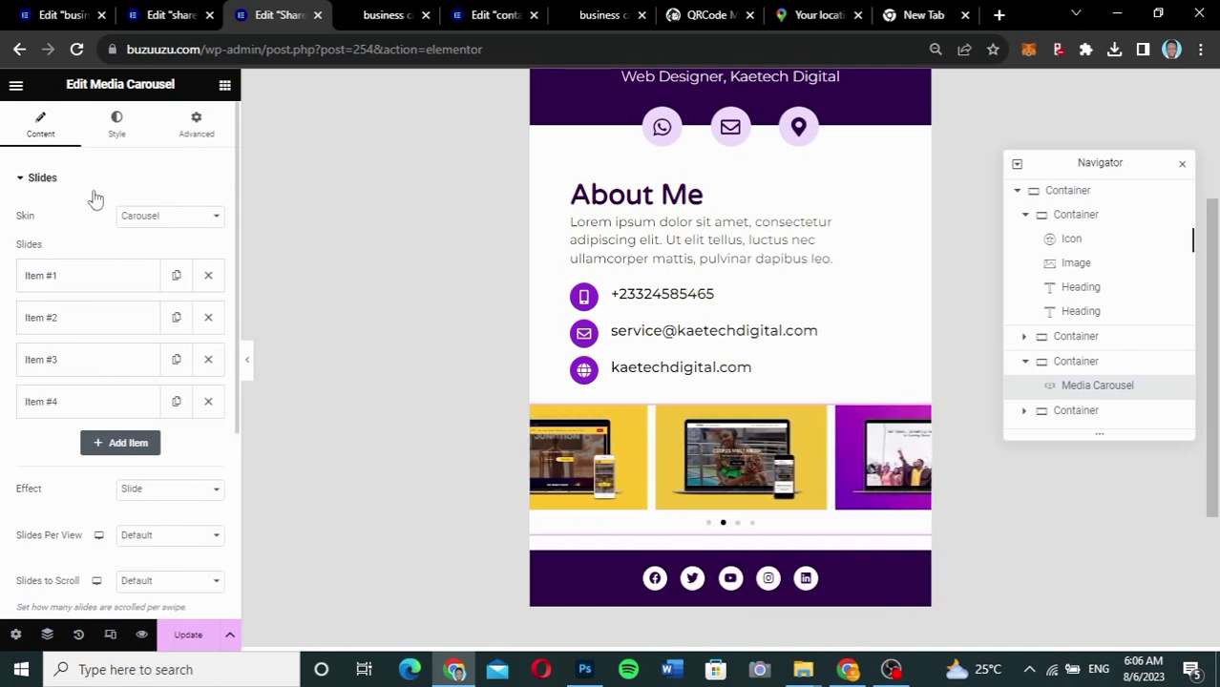
left_click(116, 126)
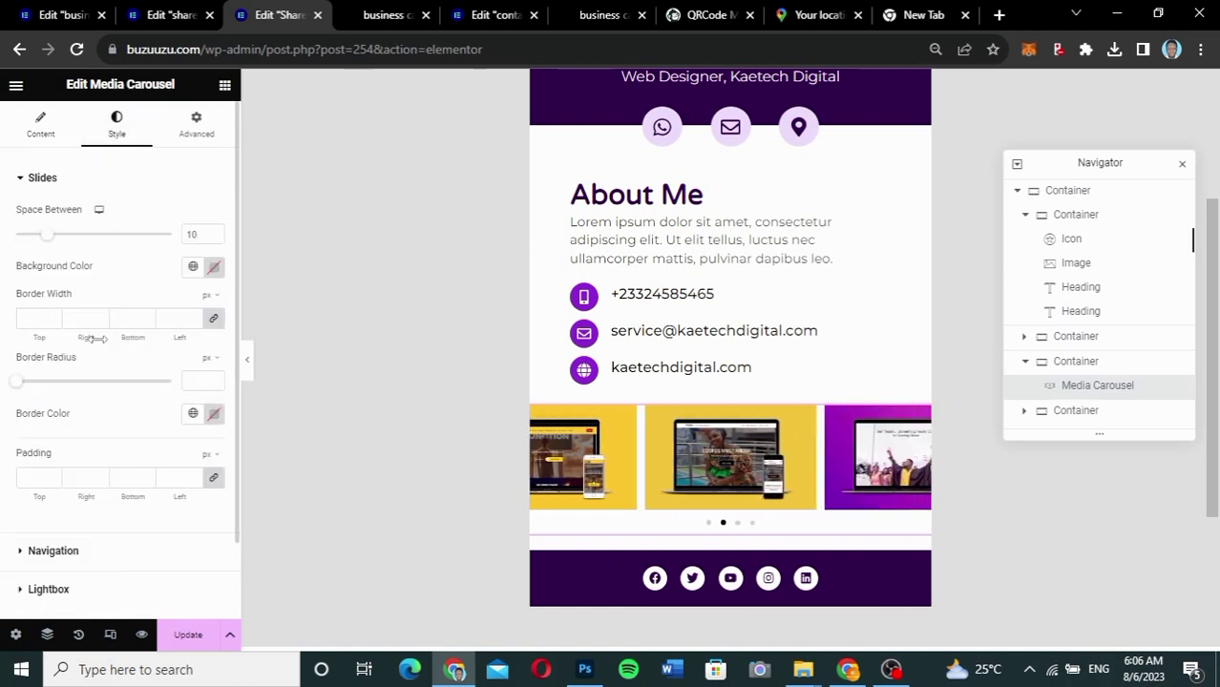
left_click(41, 322)
type("1")
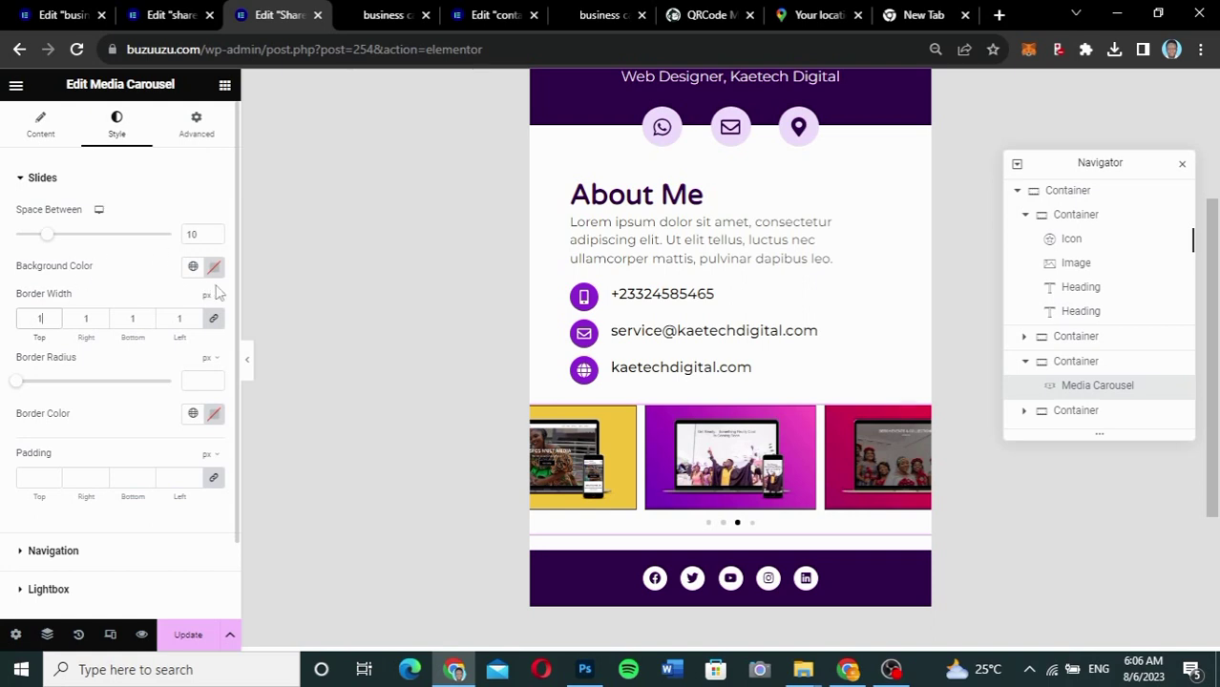
Step: Make the slide border colour #32004d and save the page
left_click(215, 416)
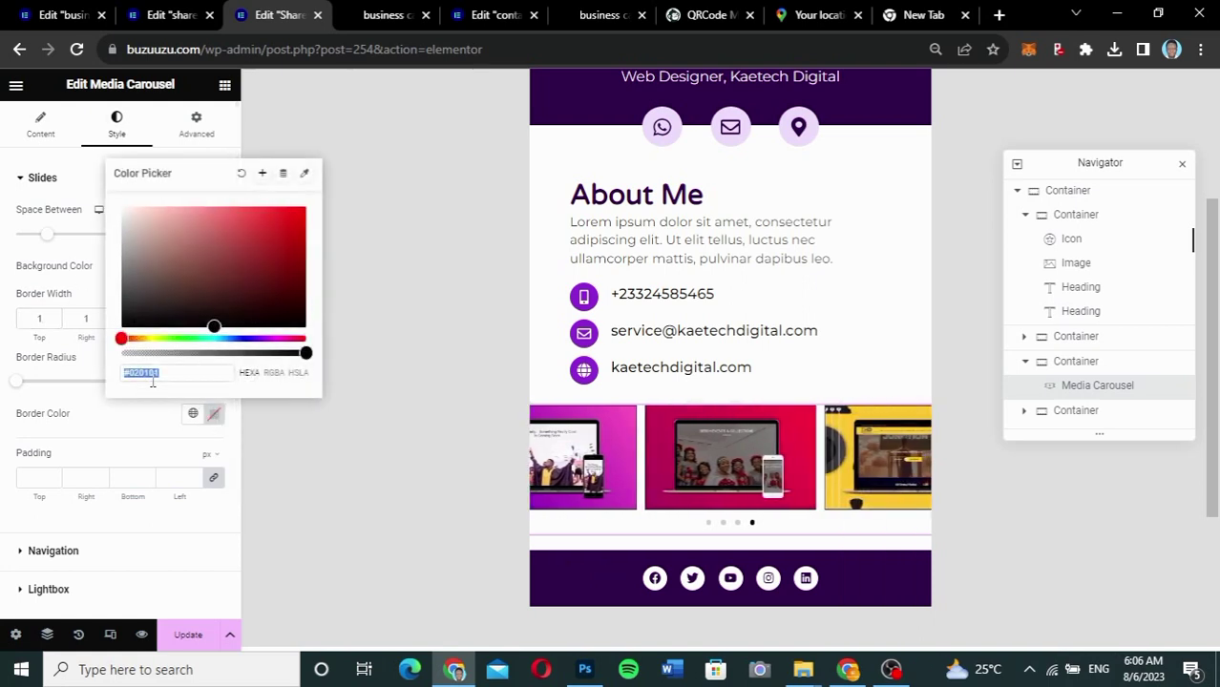
type("#32004d")
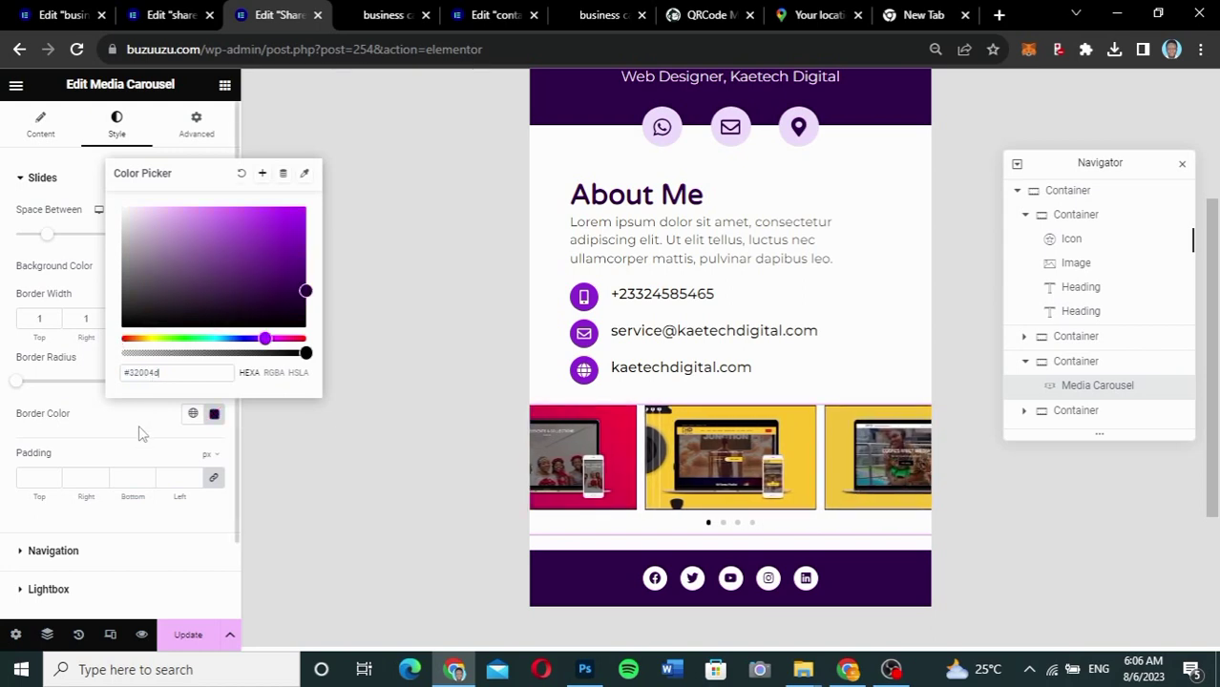
left_click(140, 434)
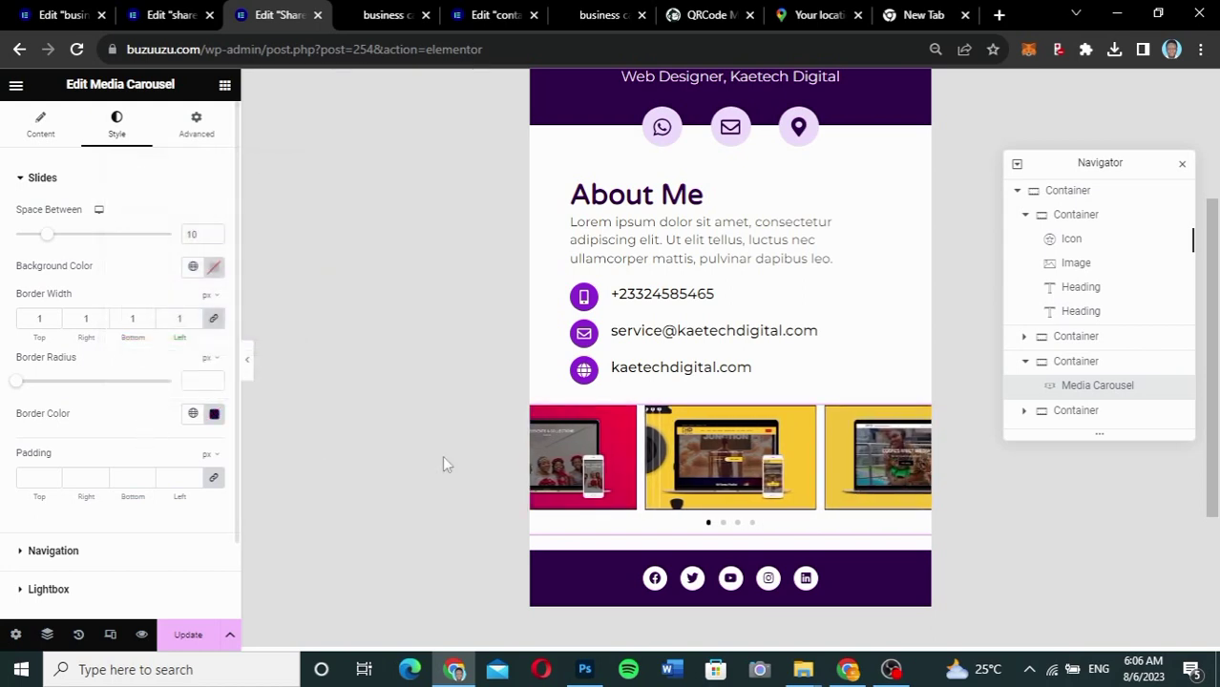
left_click(179, 636)
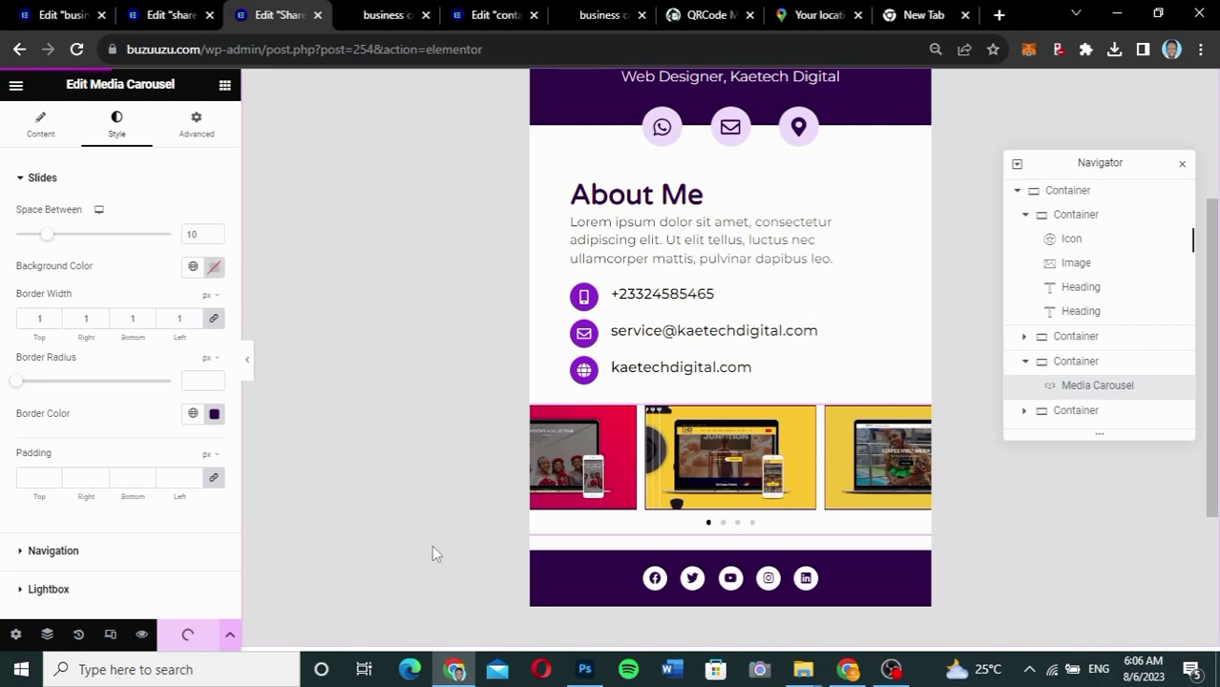
scroll(756, 301, "up", 3)
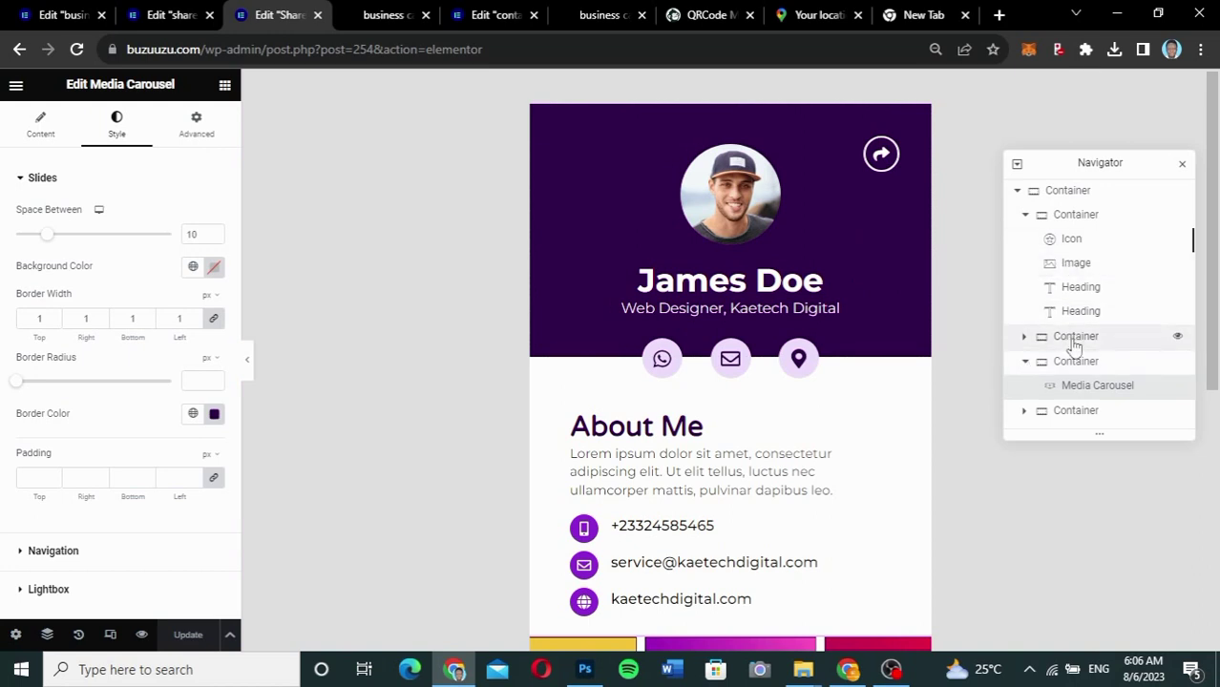
Step: Set the share icon's link to the Popup dynamic tag
left_click(1075, 240)
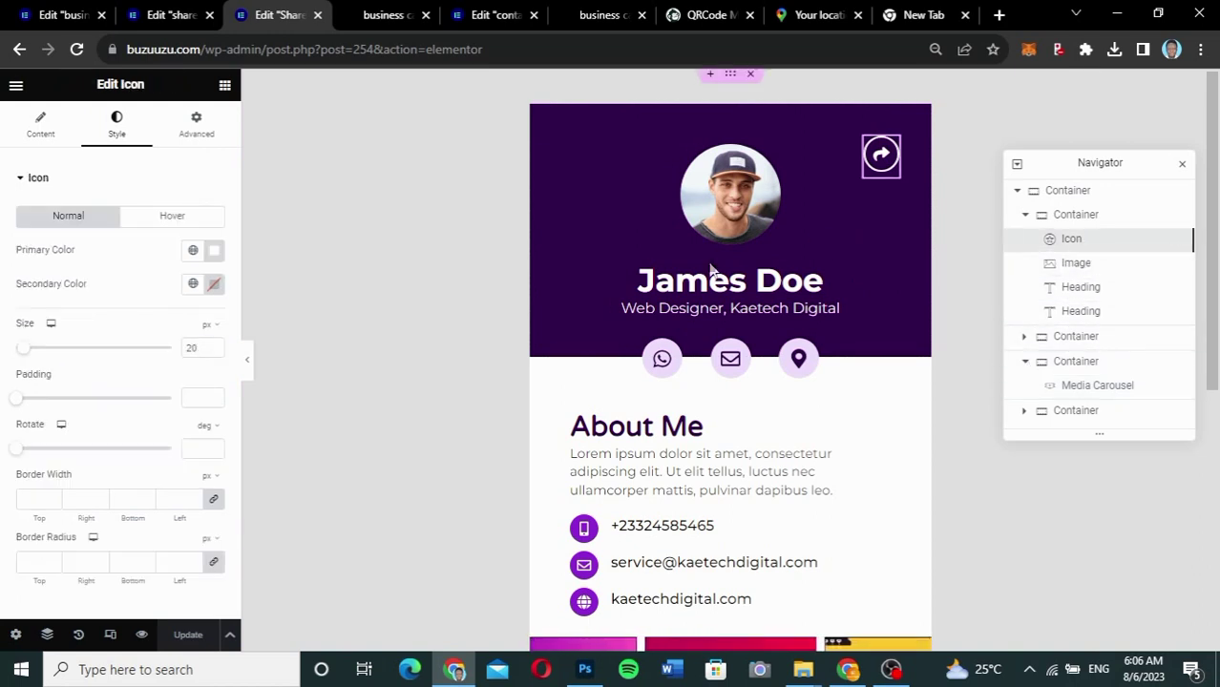
left_click(55, 132)
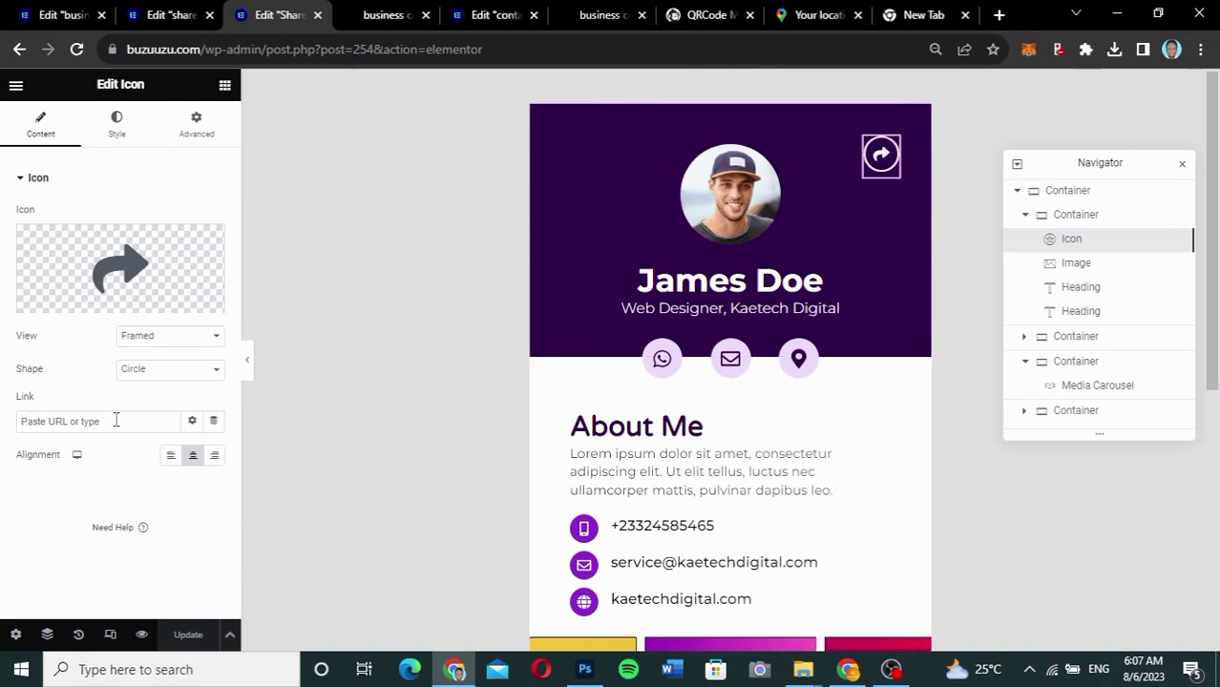
left_click(214, 422)
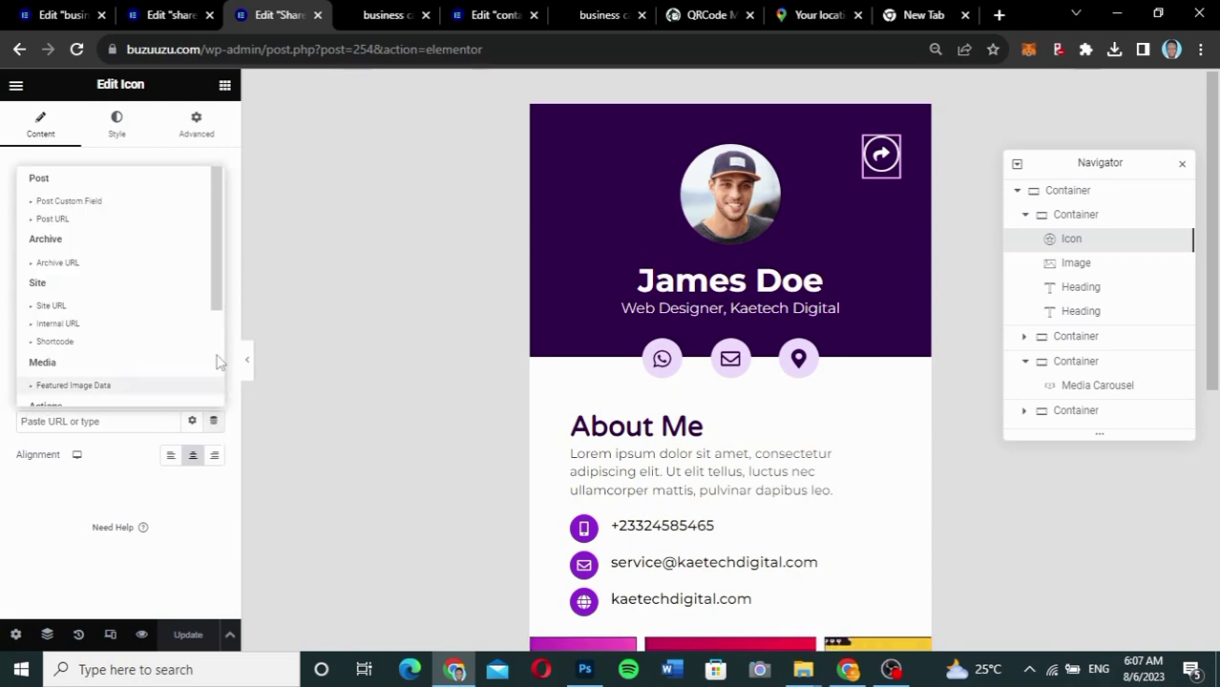
left_click_drag(218, 303, 218, 338)
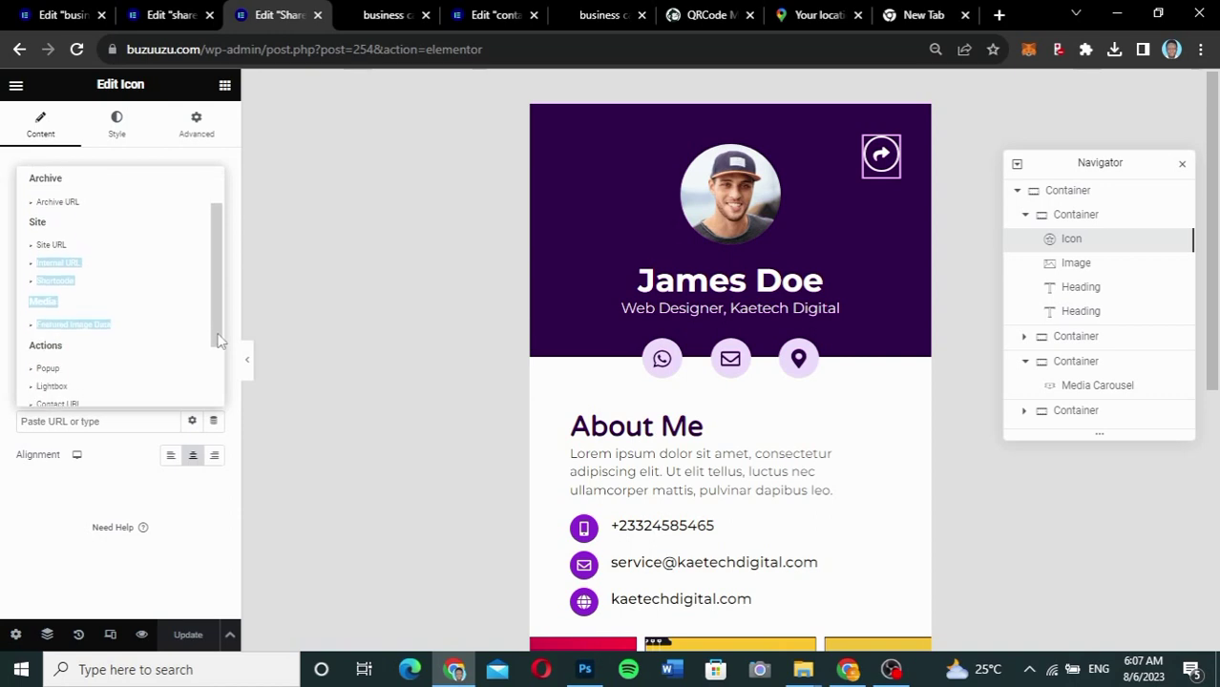
left_click(51, 368)
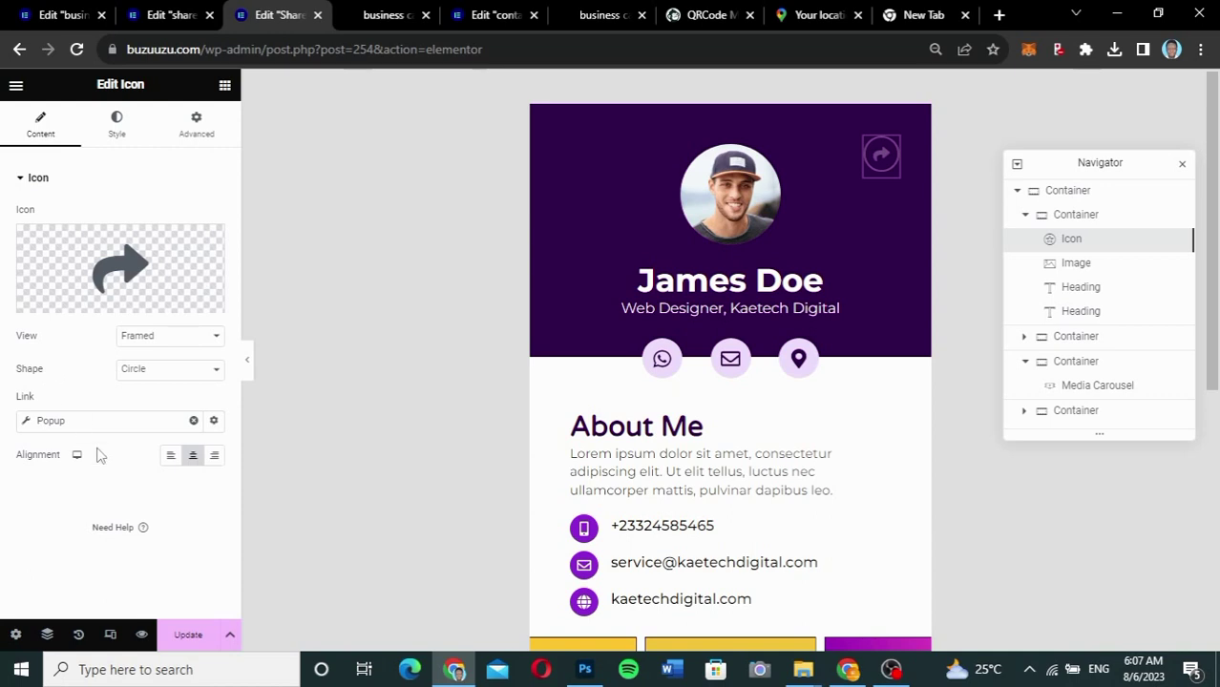
Step: Make the link Open Popup with the 'contact share' popup, then save the page
left_click(26, 422)
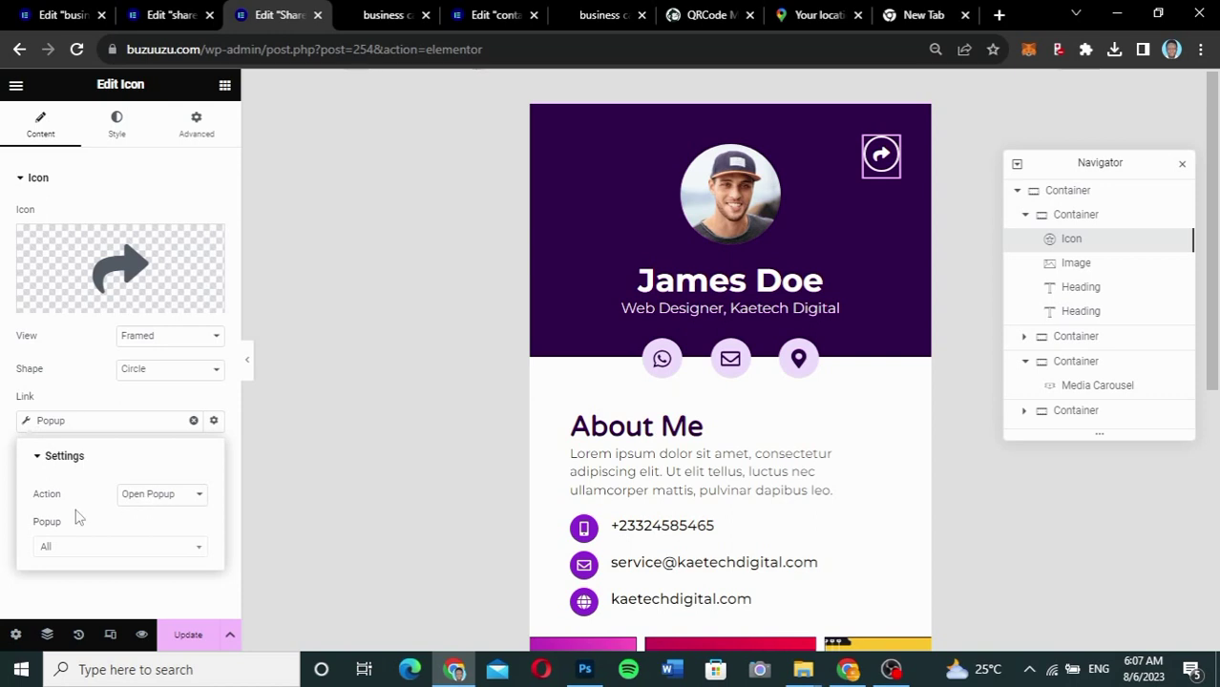
left_click(149, 497)
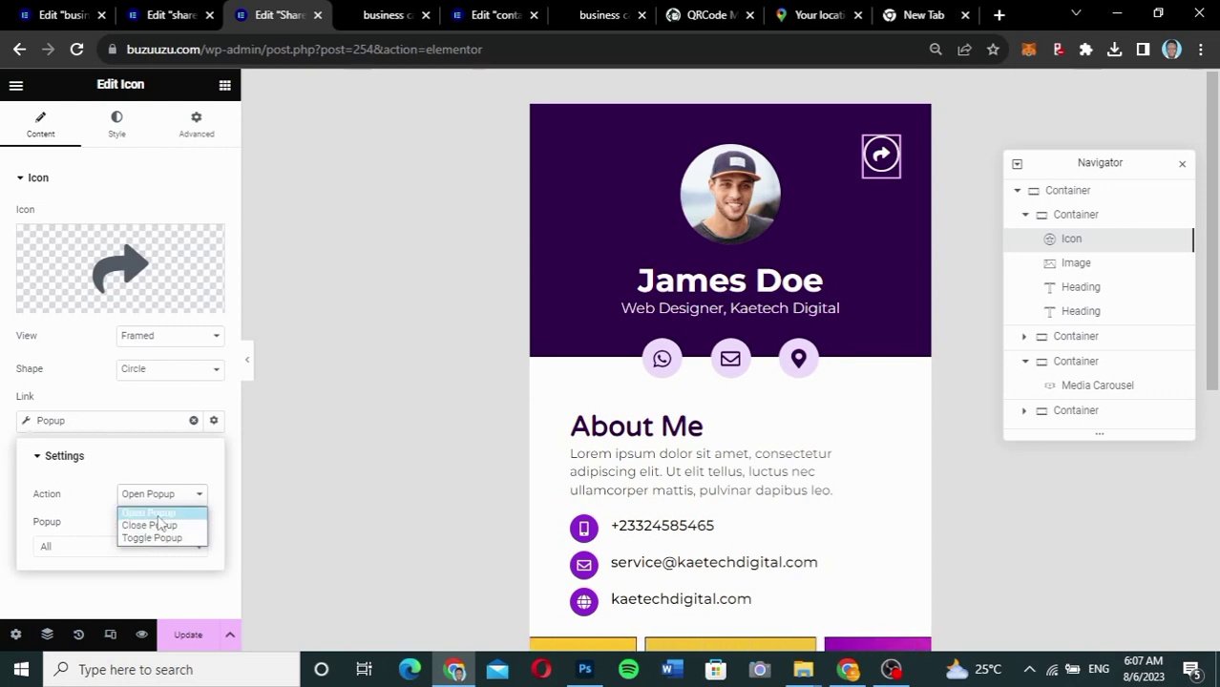
left_click(154, 514)
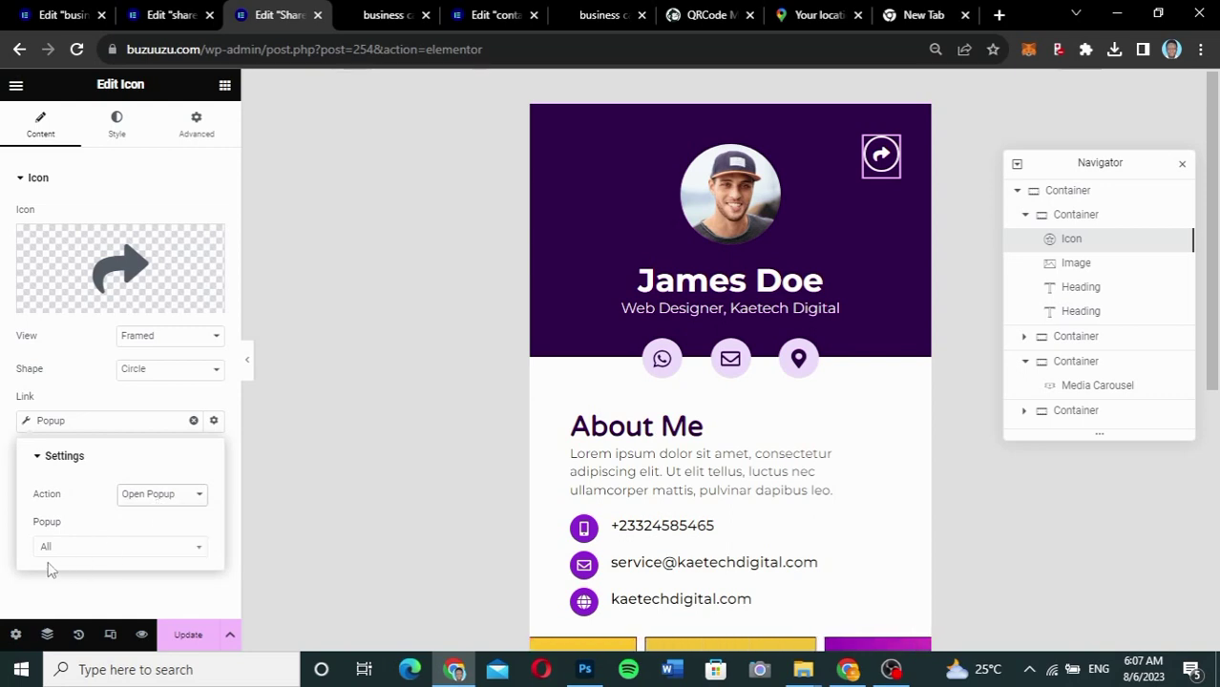
left_click(97, 548)
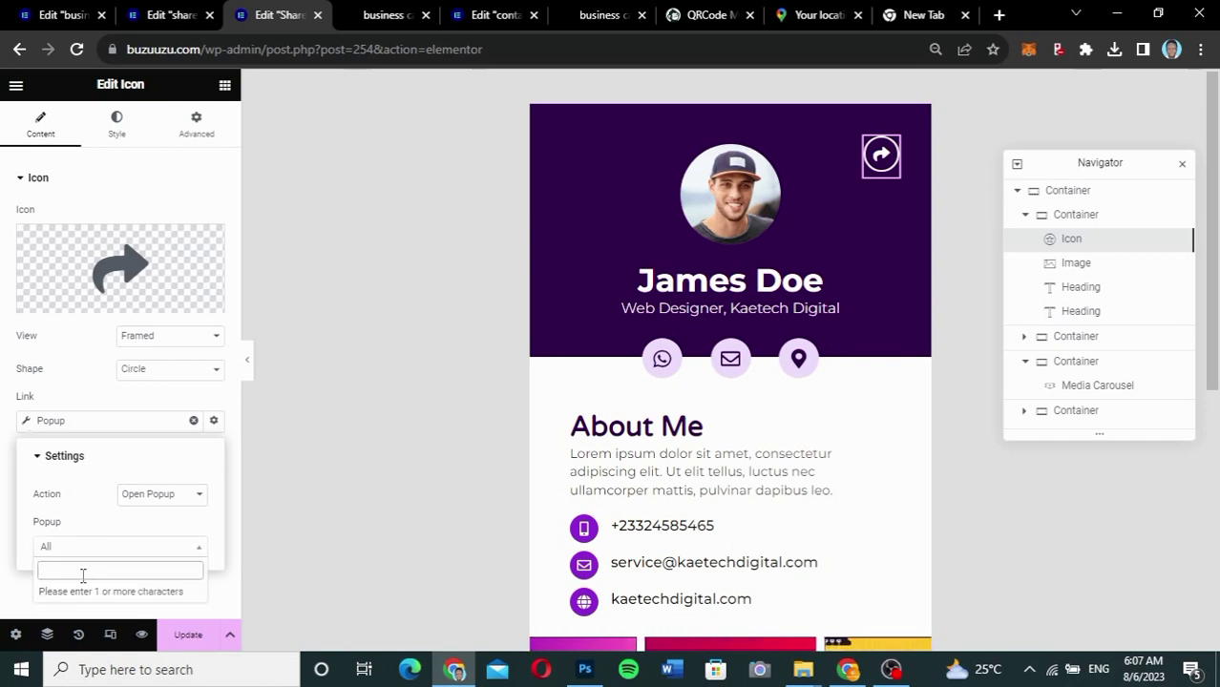
type("contact")
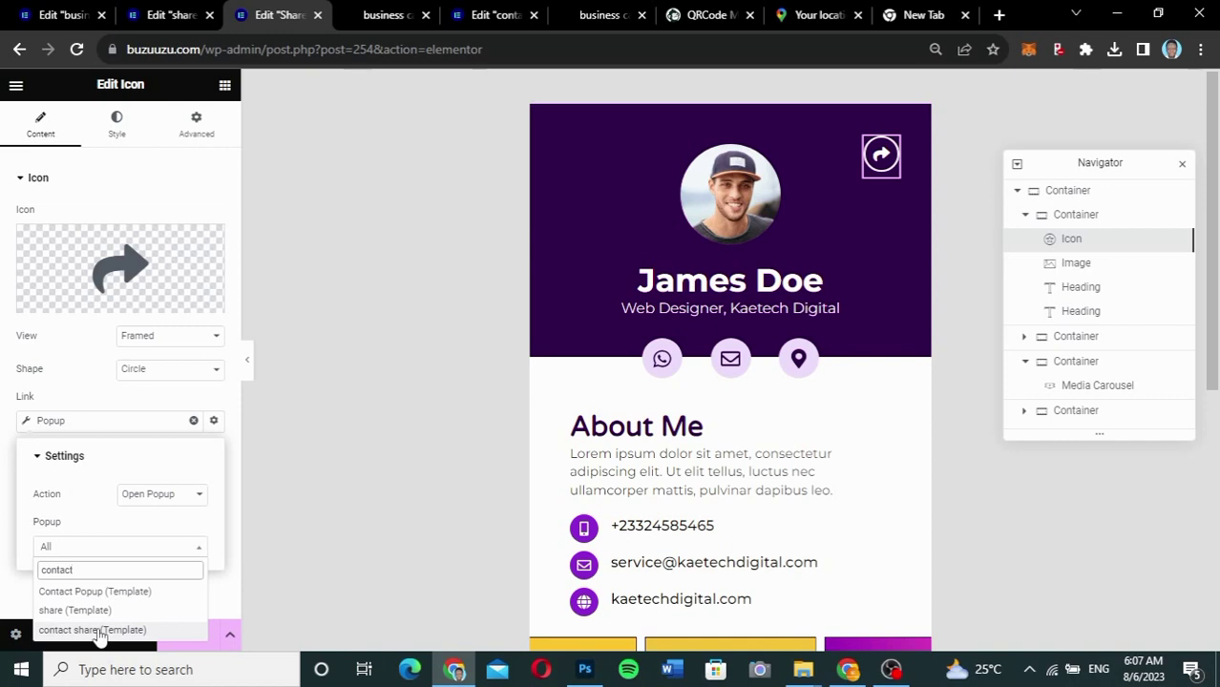
left_click(99, 632)
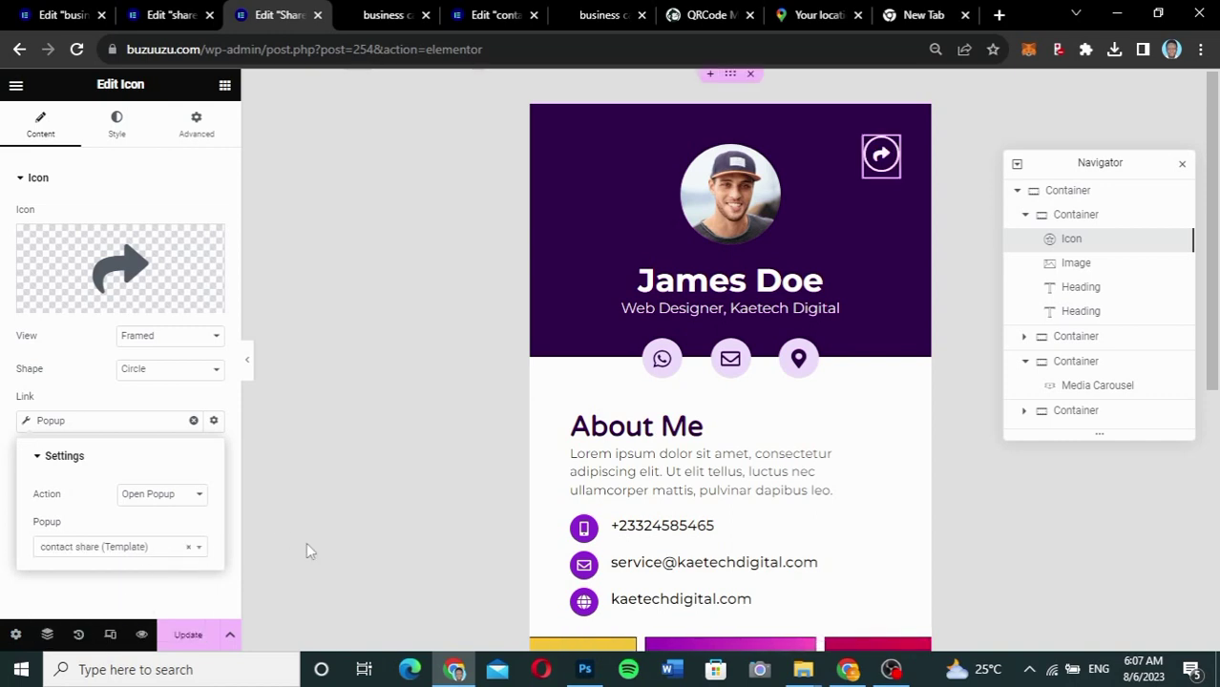
left_click(195, 636)
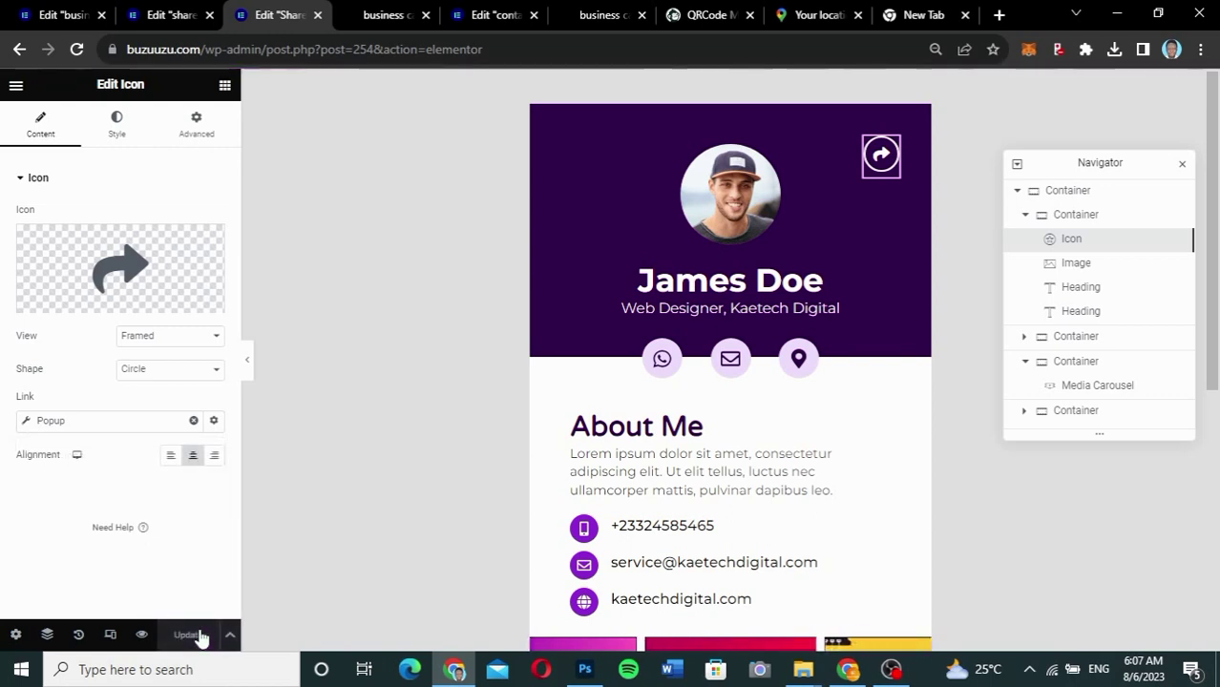
Step: View the live page in a new browser tab
left_click(16, 85)
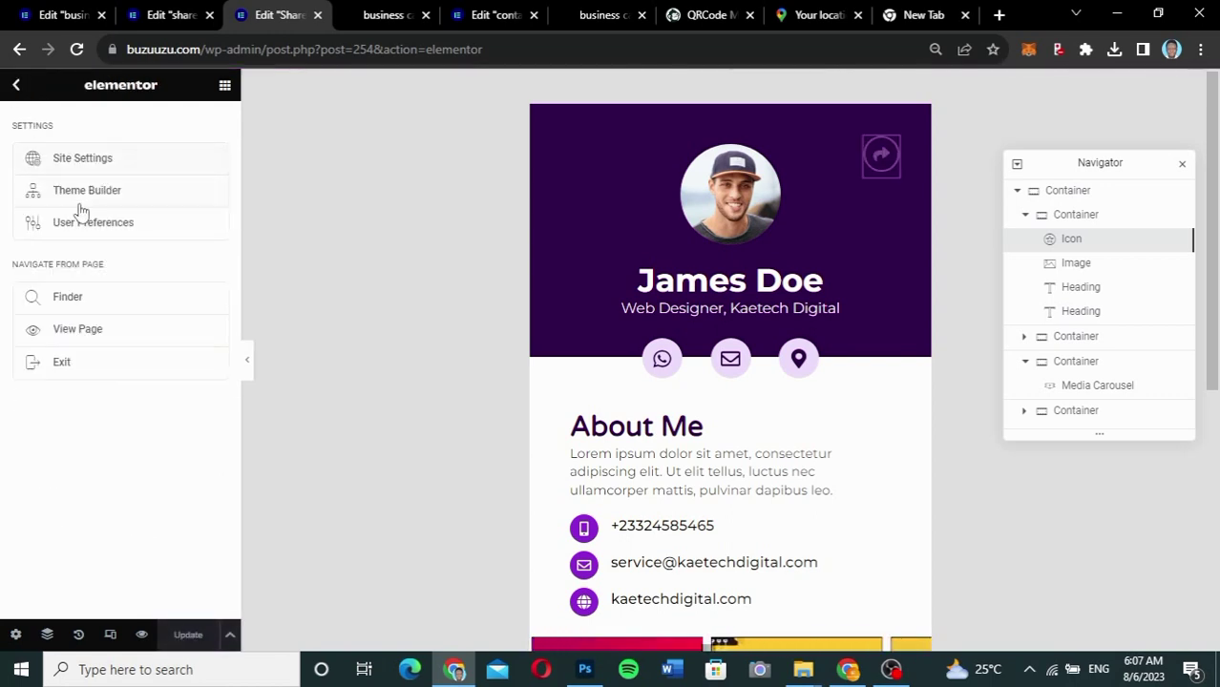
right_click(71, 329)
left_click(125, 339)
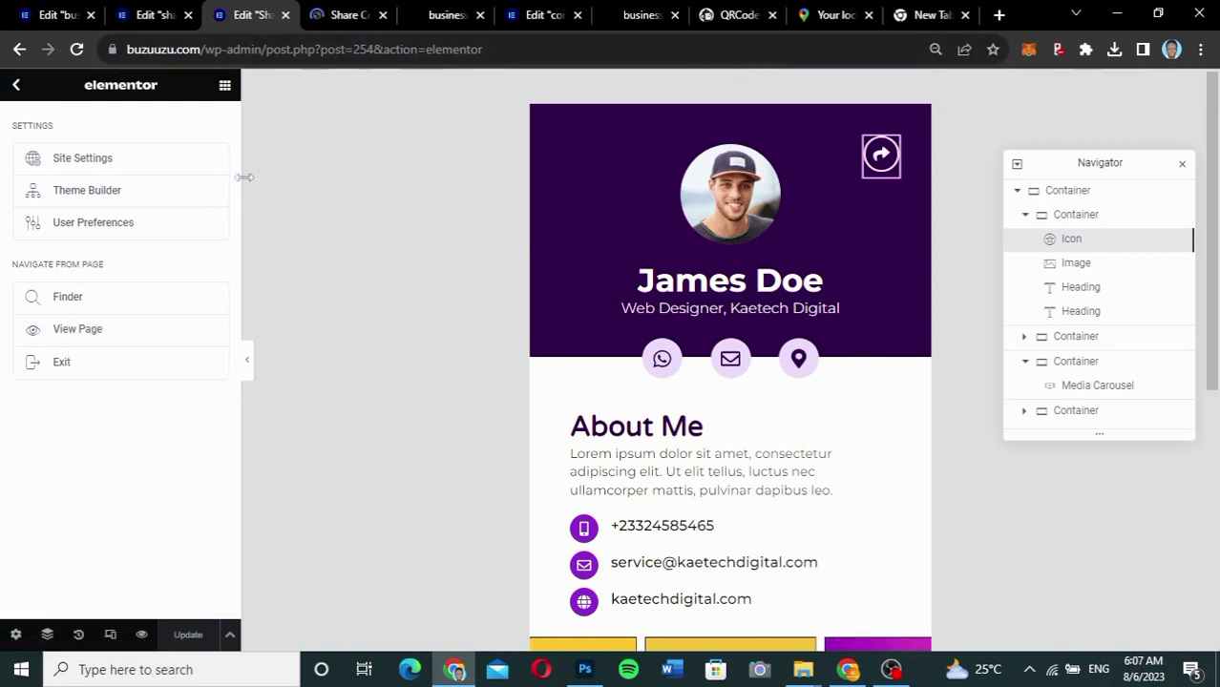
left_click(334, 16)
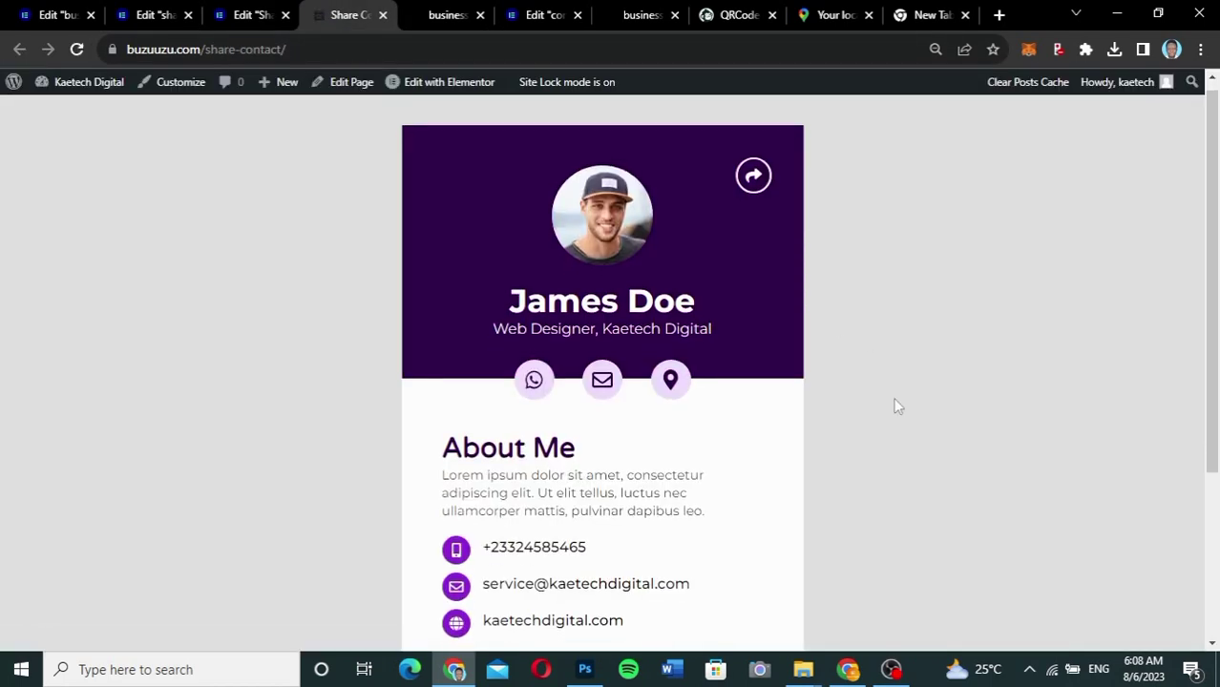
Step: Test the share icon by opening and closing the Share Contact QR popup
scroll(893, 397, "down", 3)
scroll(894, 397, "up", 3)
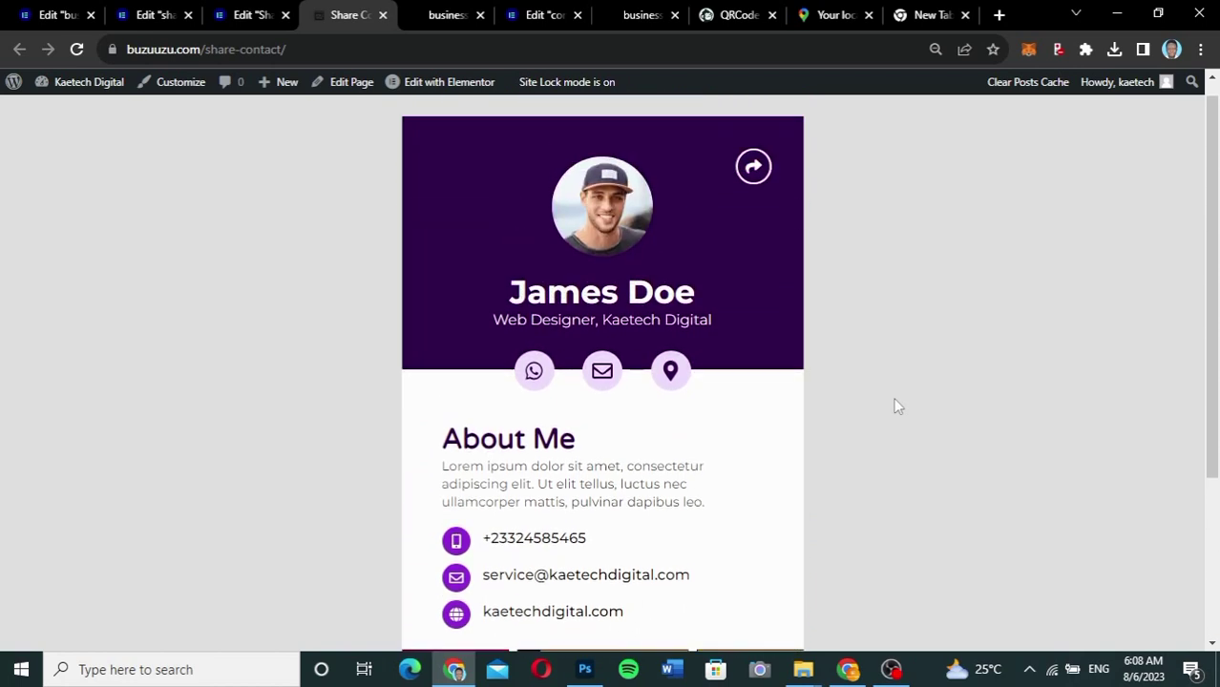
scroll(895, 403, "down", 3)
scroll(894, 403, "up", 3)
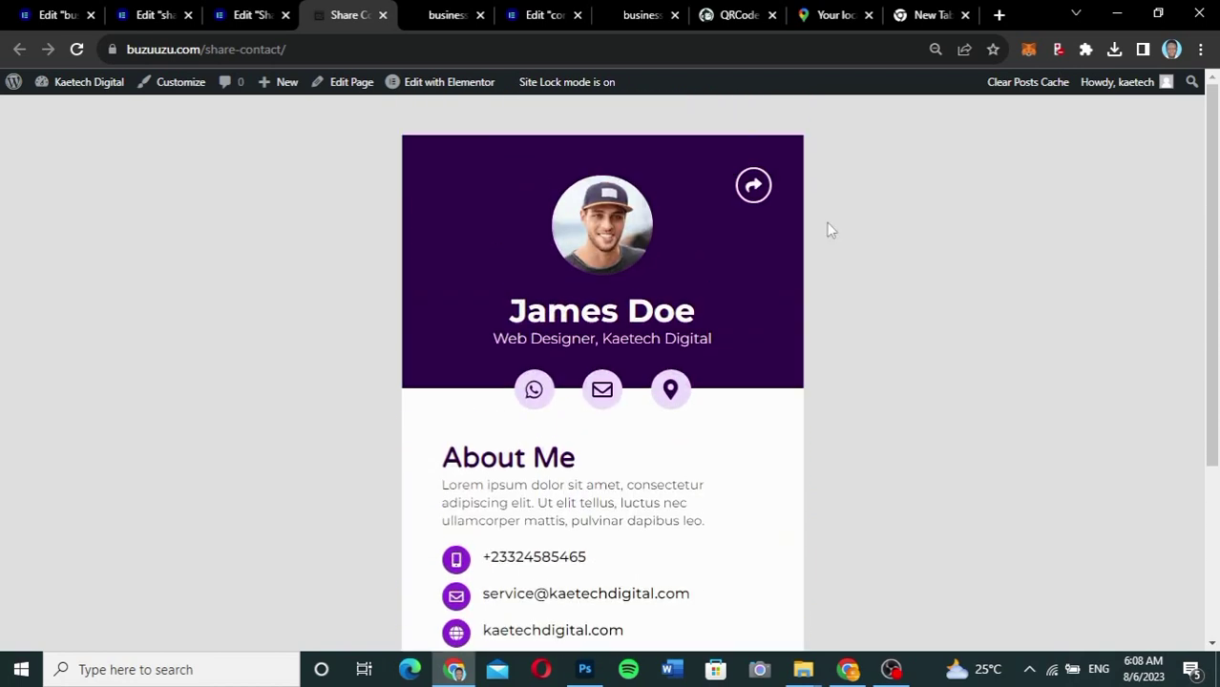
left_click(754, 188)
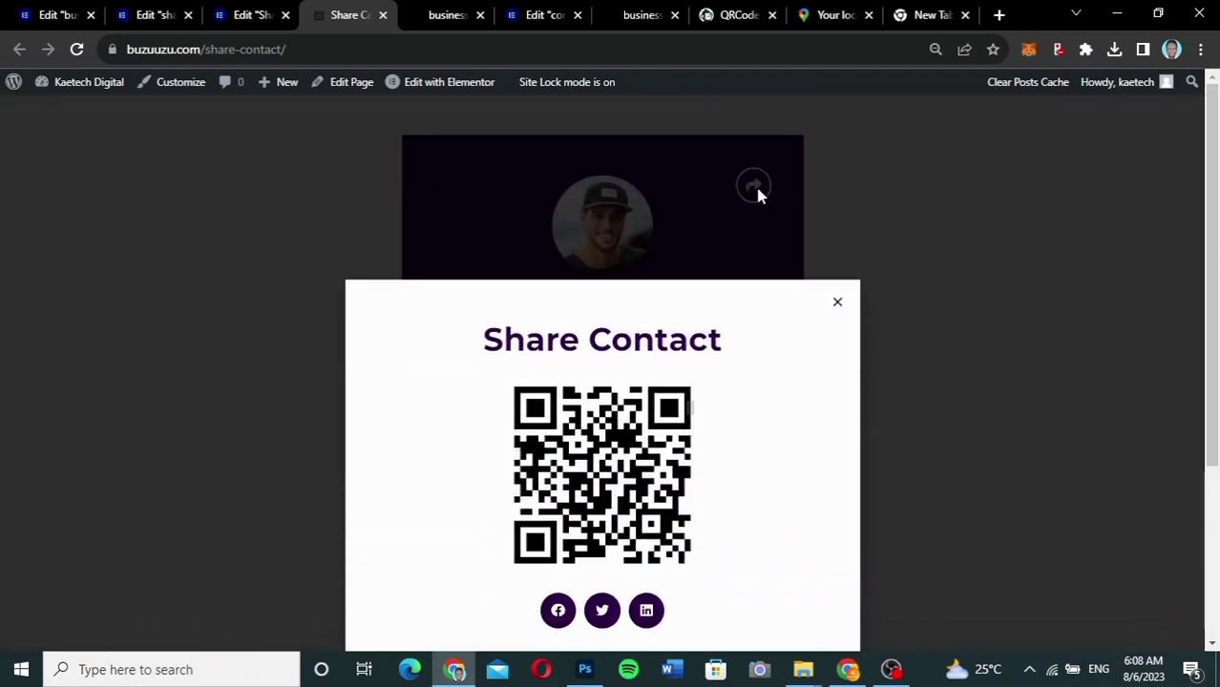
left_click(840, 288)
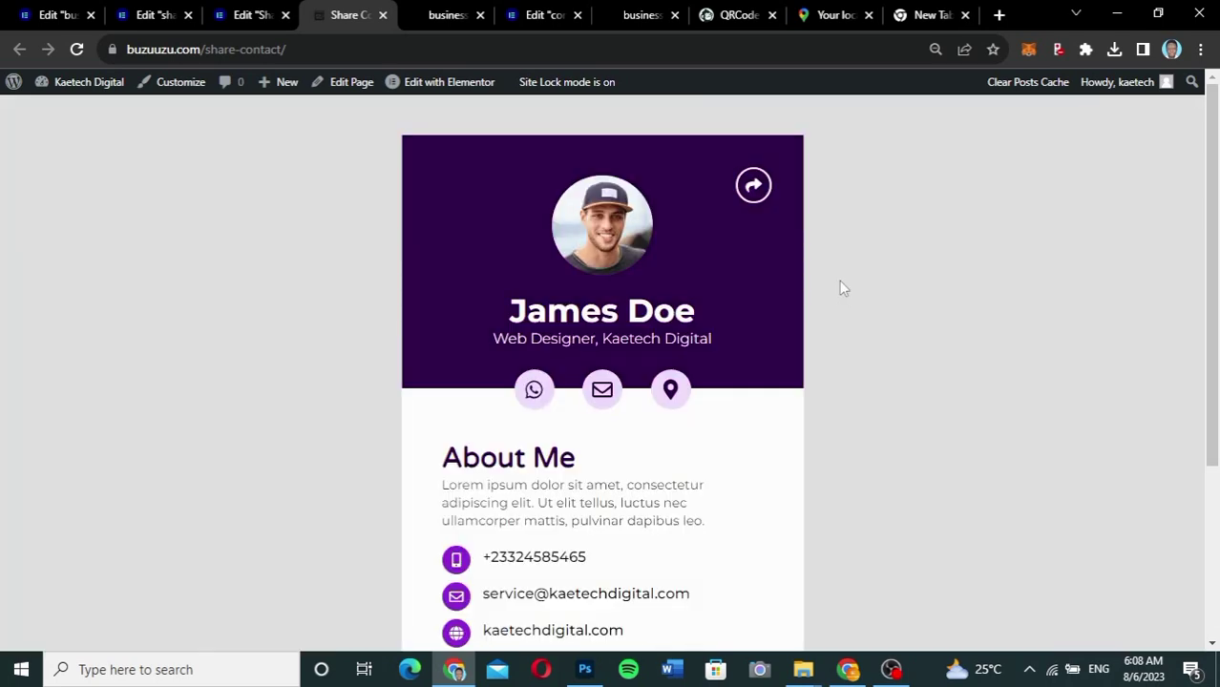
Step: Reopen and close the popup once more, then return to the Elementor editor tab
scroll(839, 280, "down", 3)
scroll(839, 281, "up", 3)
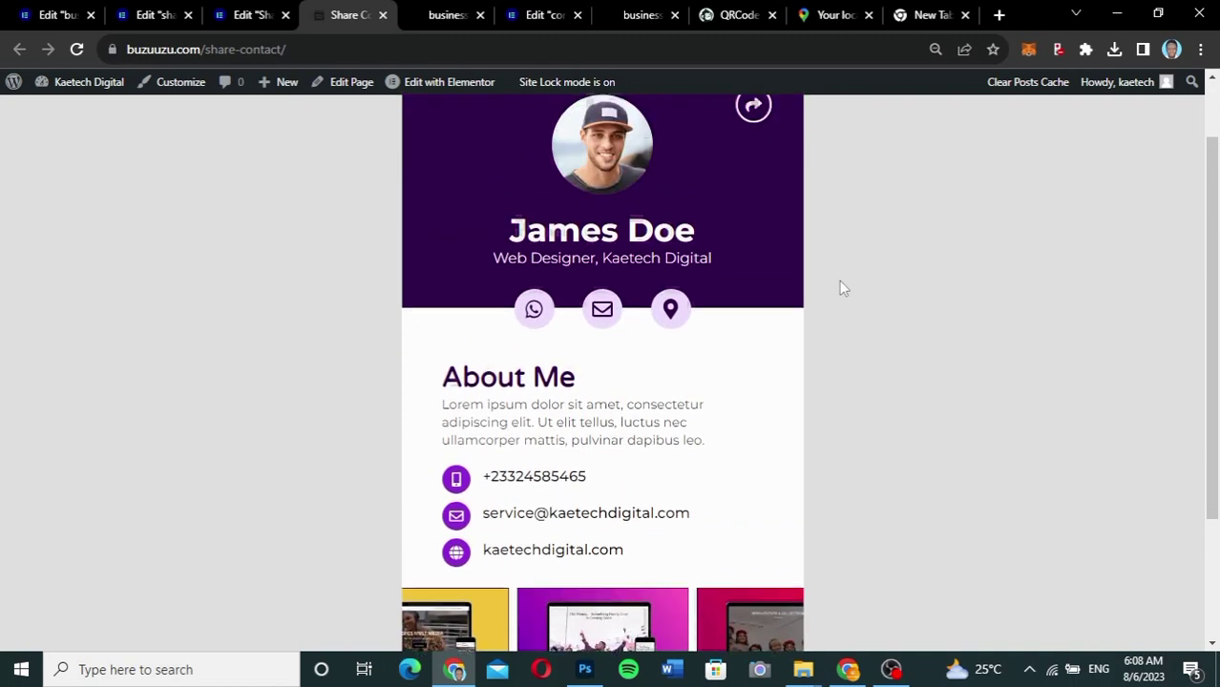
left_click(753, 186)
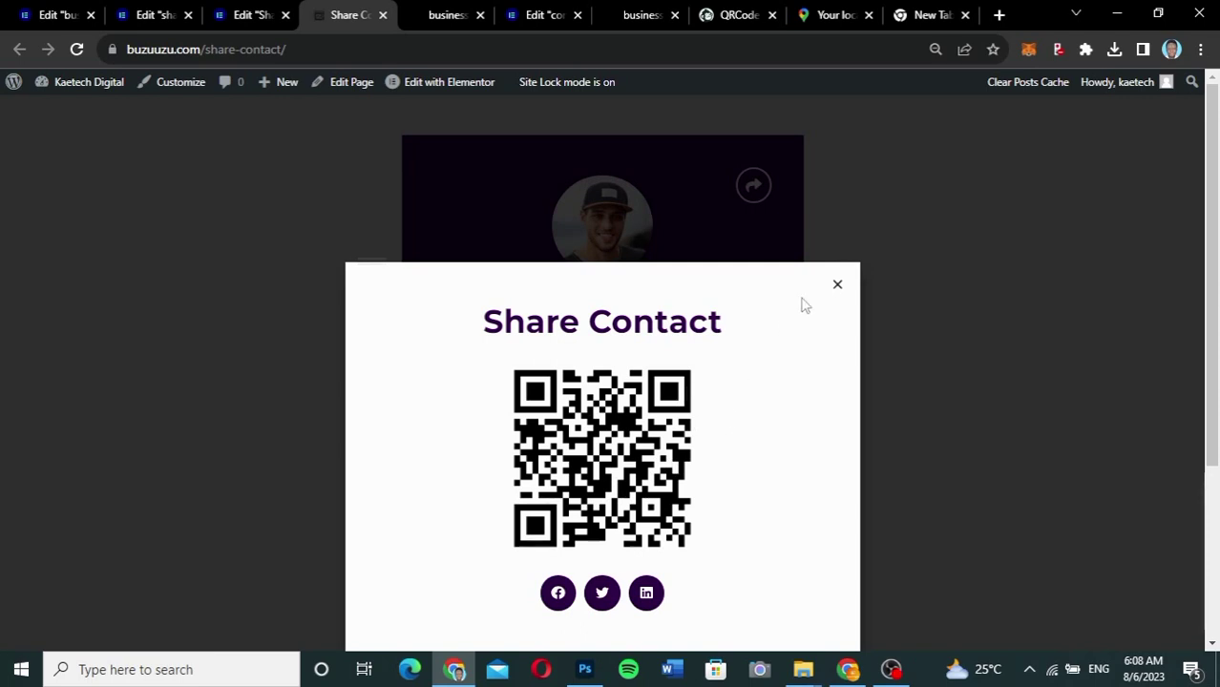
left_click(838, 286)
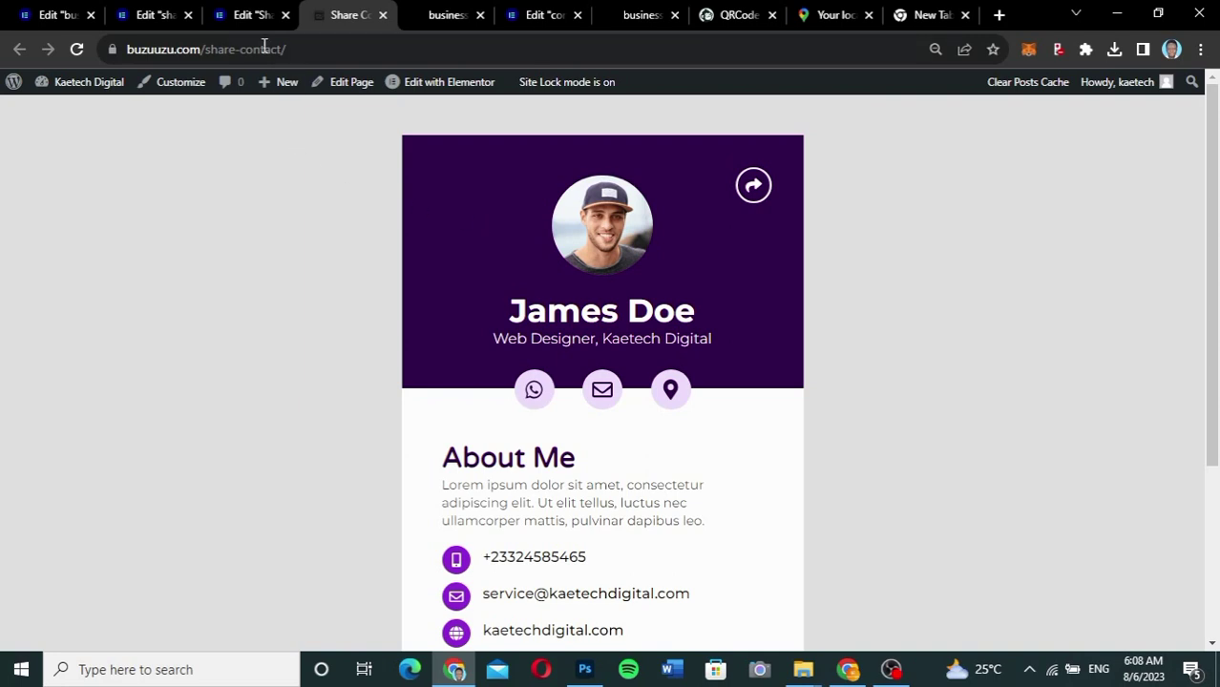
left_click(251, 17)
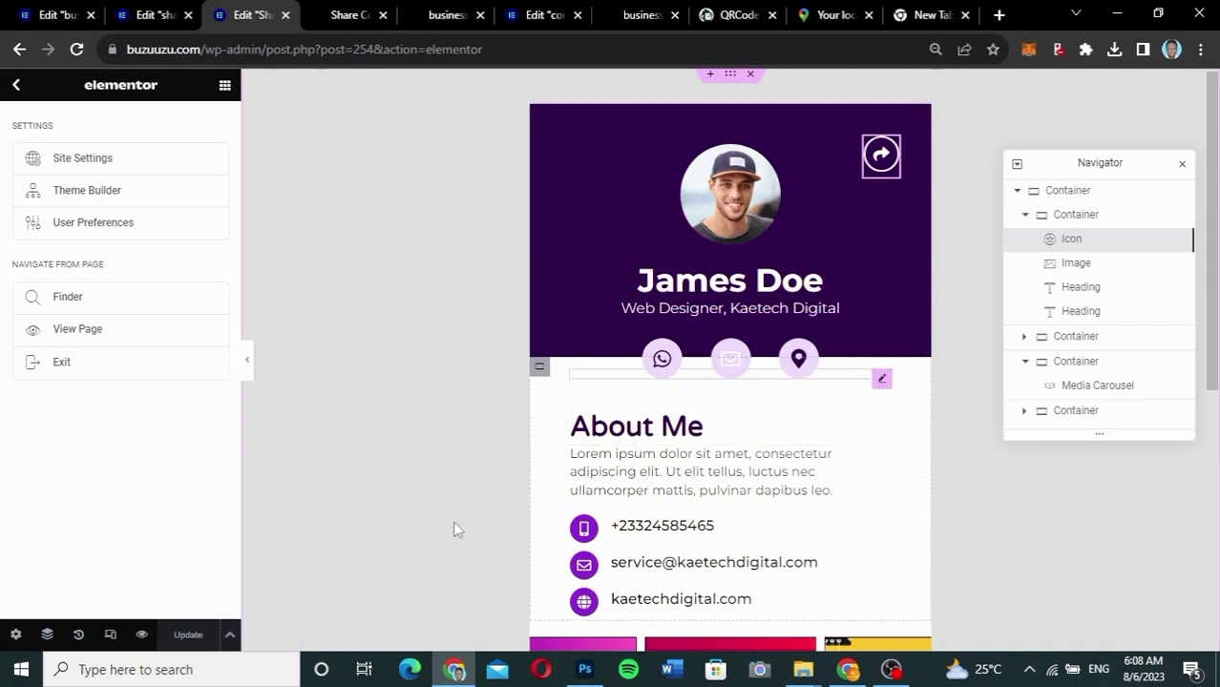
Step: Turn on responsive mode and preview the page at Tablet Portrait size
left_click(111, 637)
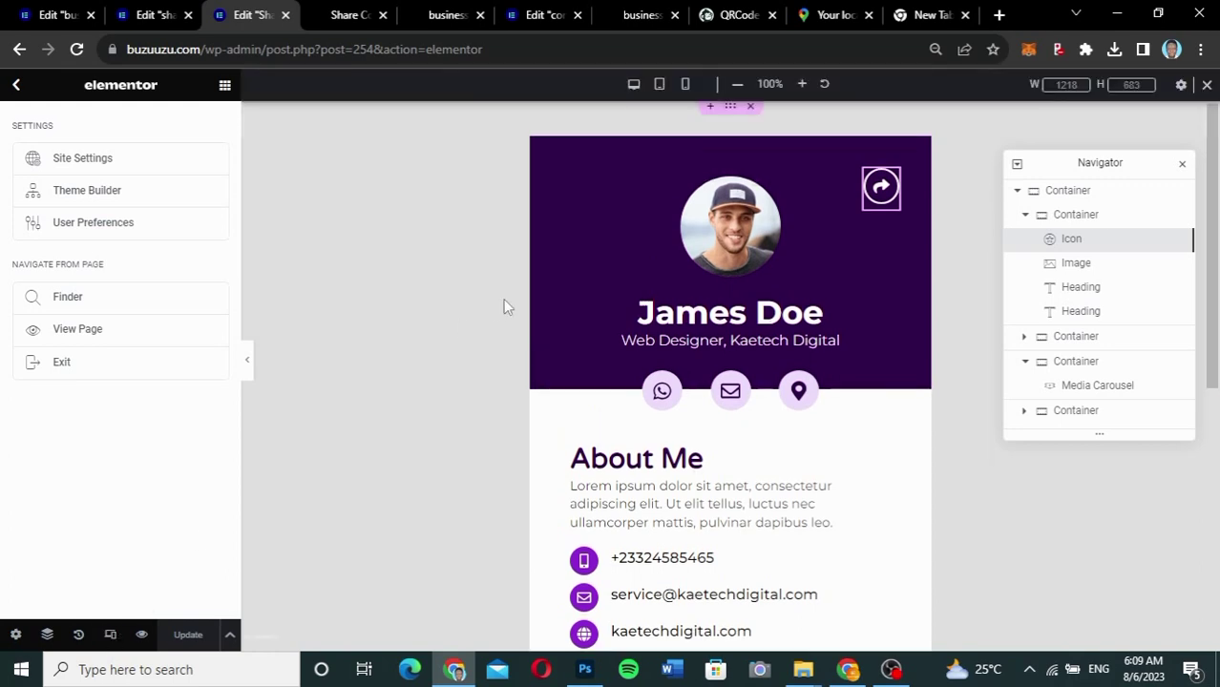
left_click(660, 85)
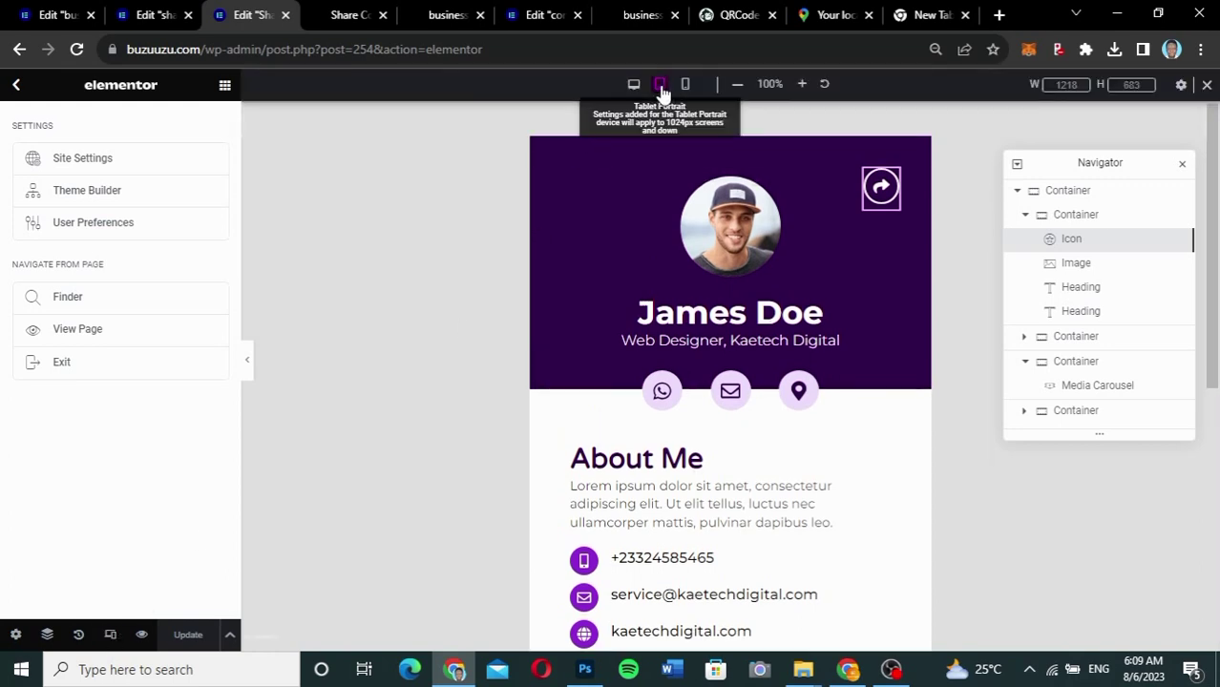
Step: Scroll through the 768 px tablet preview to inspect header, About Me, contacts and carousel
scroll(866, 246, "down", 2)
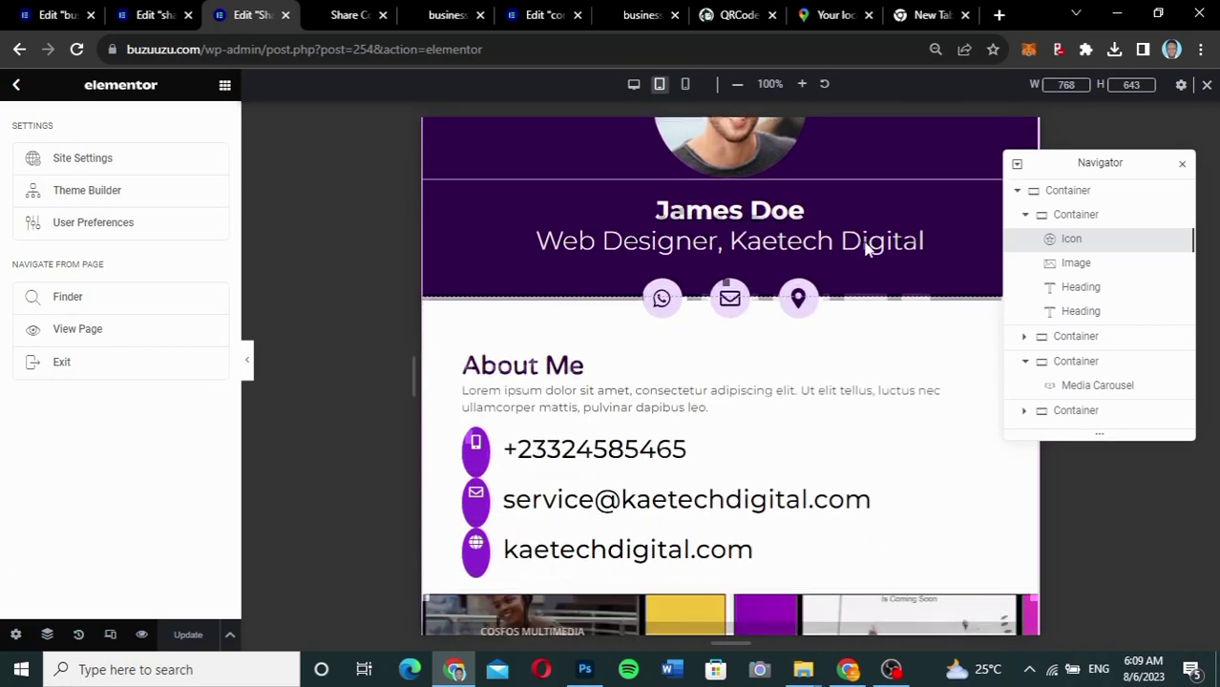
scroll(866, 246, "down", 4)
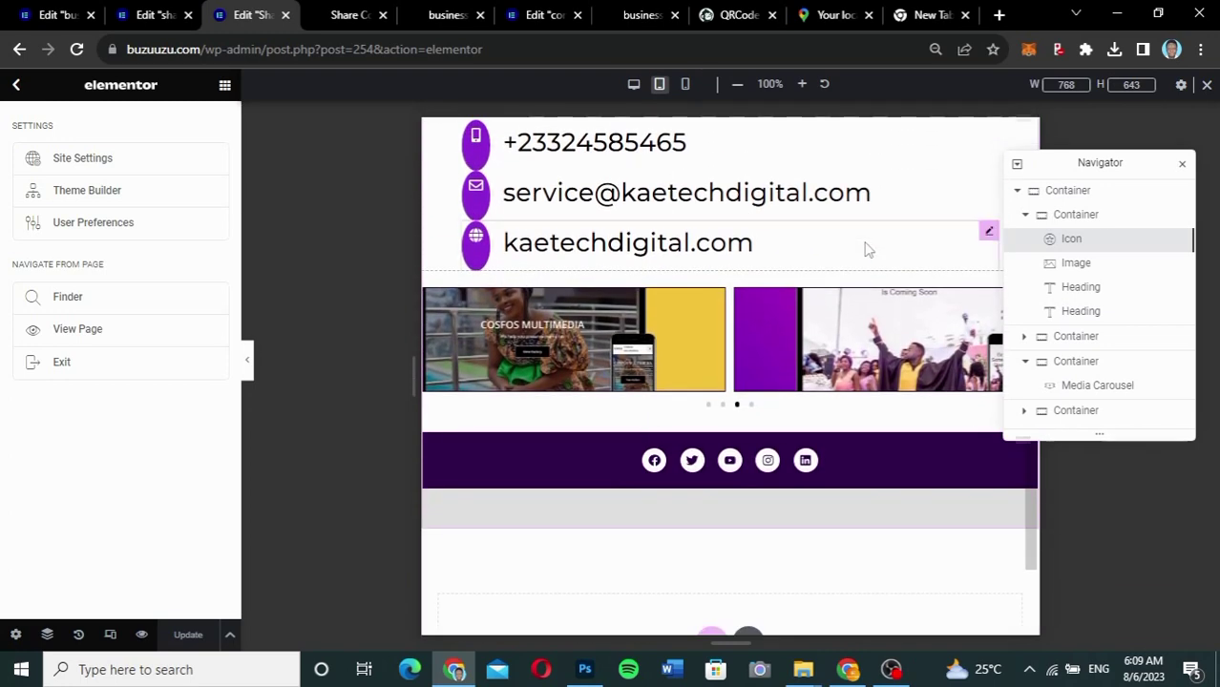
scroll(866, 246, "down", 2)
scroll(866, 246, "up", 5)
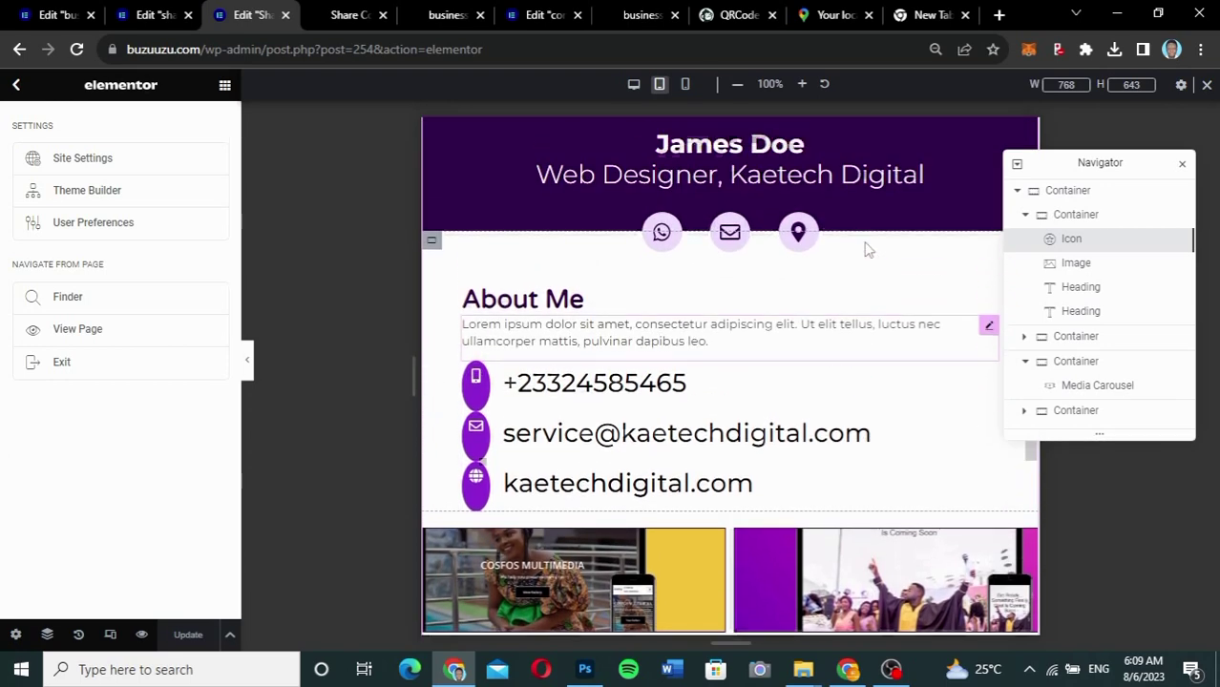
scroll(865, 248, "up", 3)
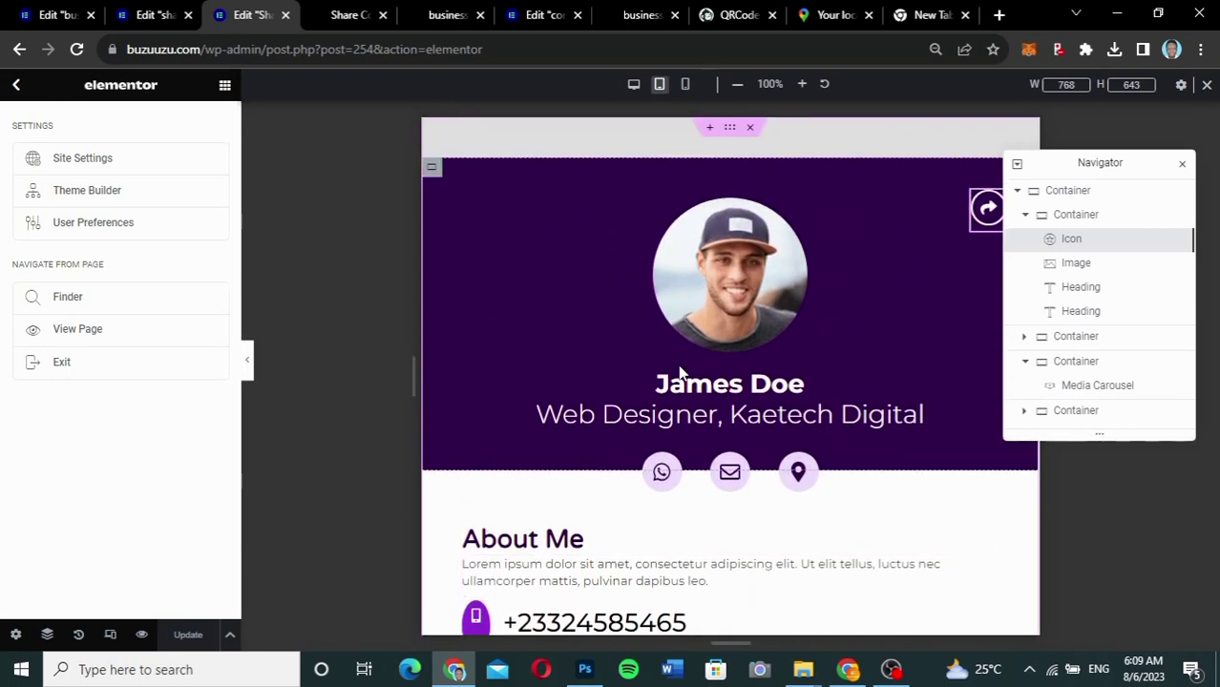
scroll(837, 358, "down", 5)
scroll(840, 371, "up", 3)
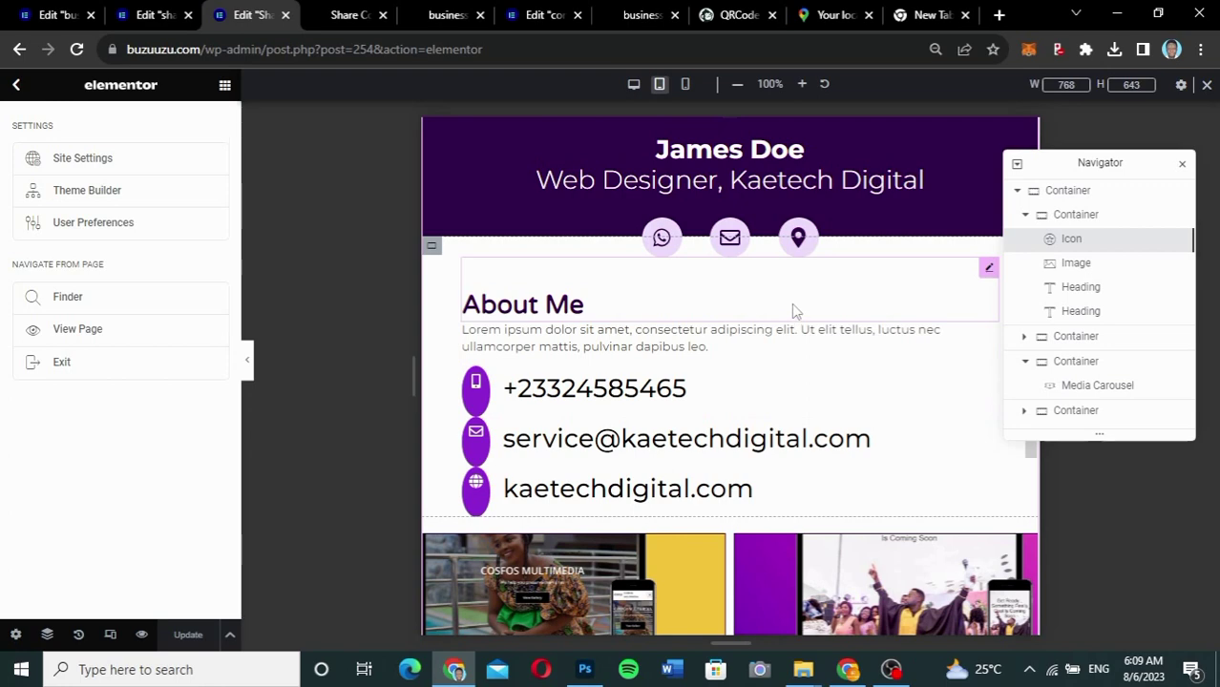
scroll(792, 313, "up", 2)
scroll(792, 304, "down", 2)
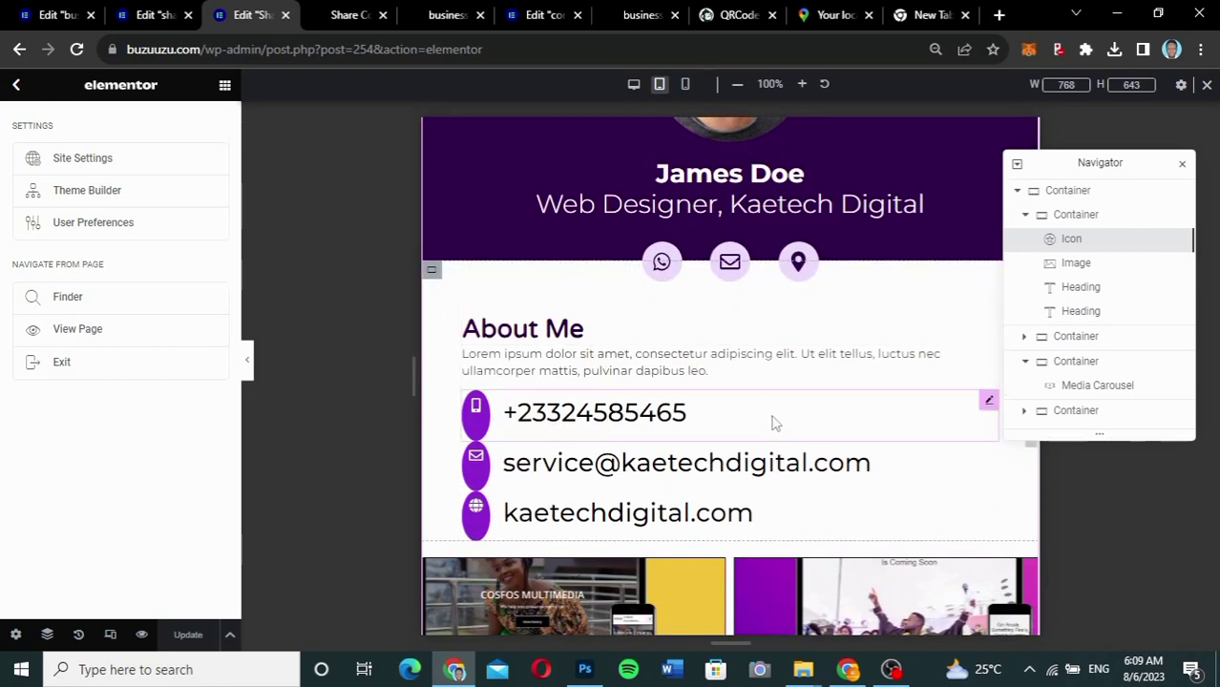
Step: Set the phone Icon Box's icon size to 30 for tablet
left_click(989, 402)
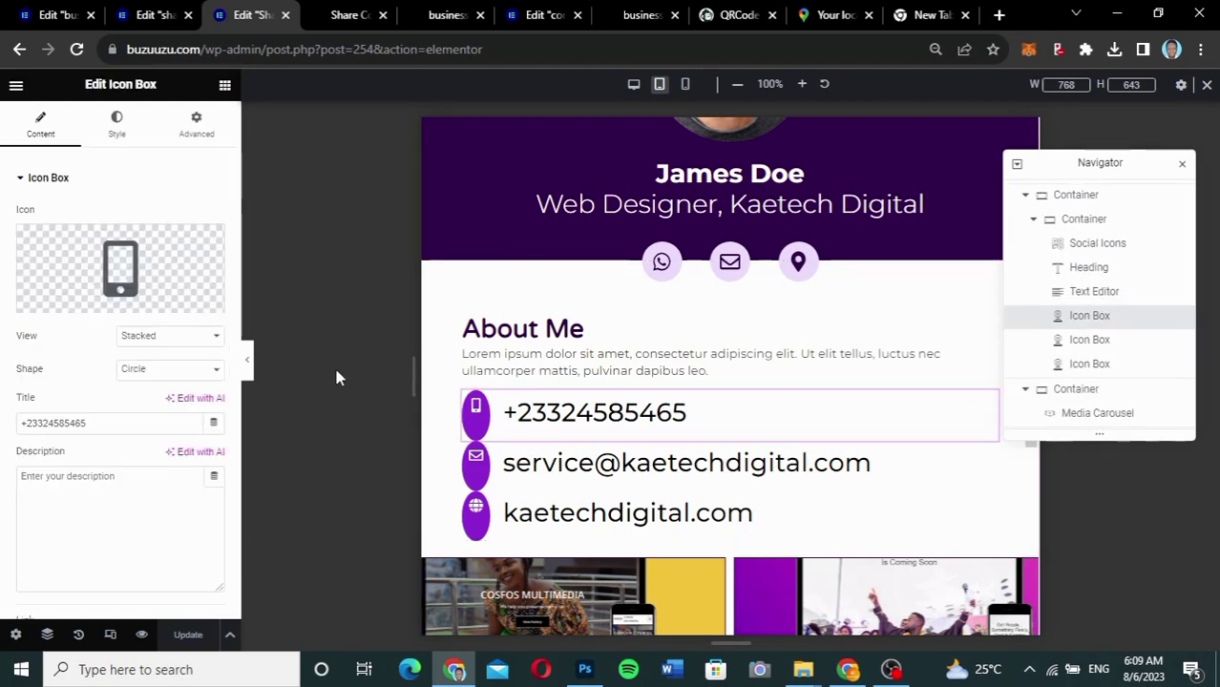
left_click(119, 129)
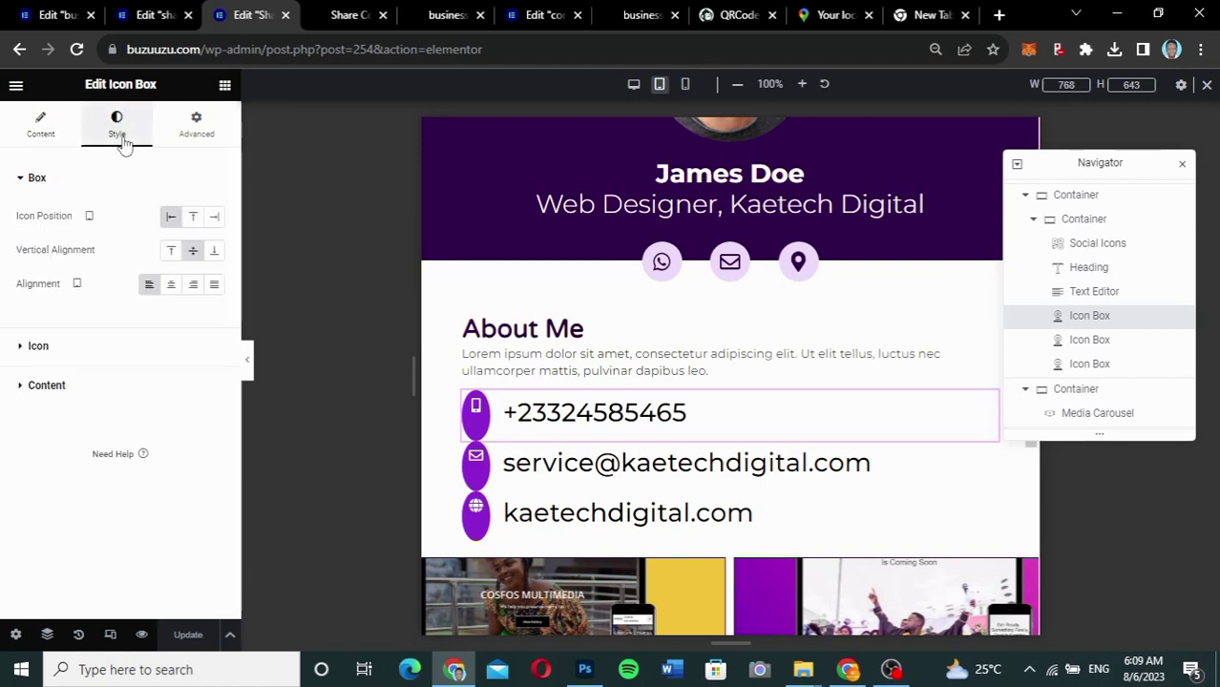
left_click(102, 349)
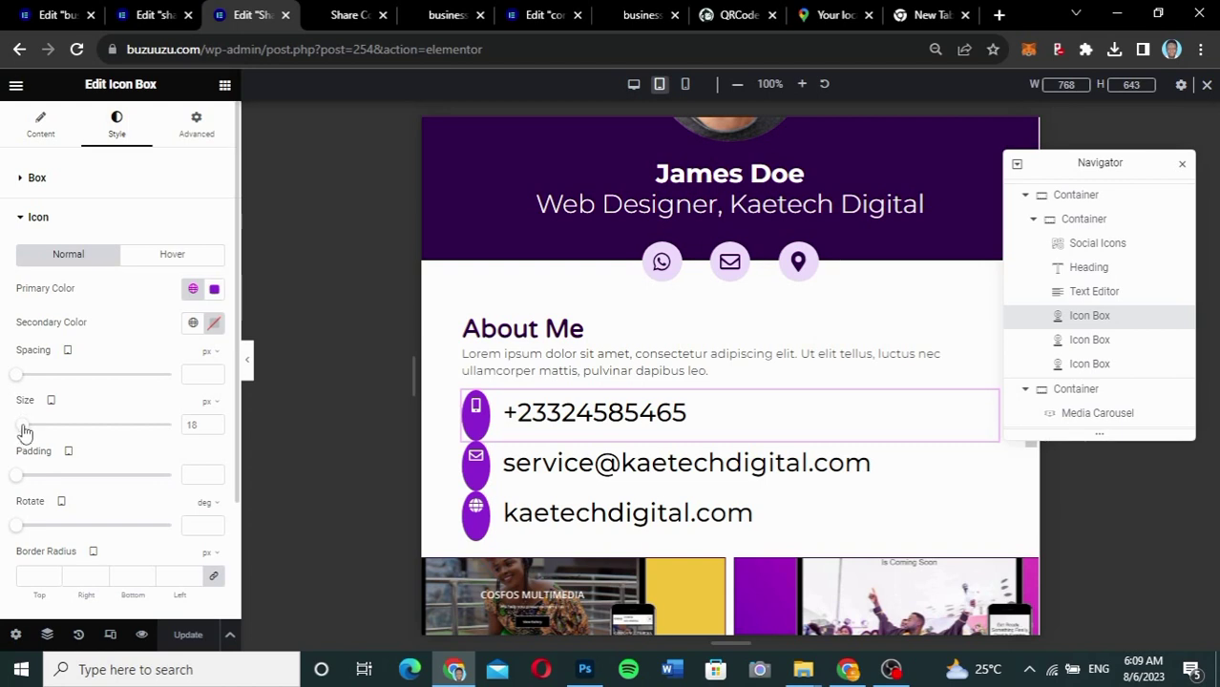
left_click_drag(23, 431, 29, 429)
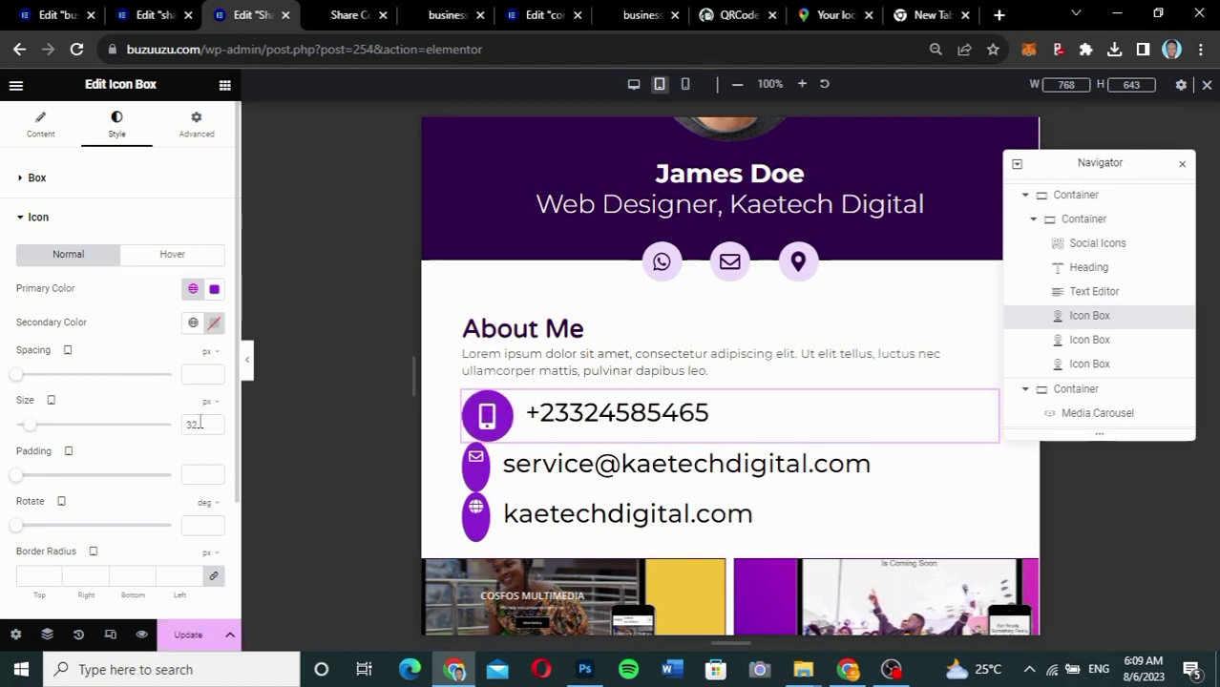
left_click_drag(199, 421, 176, 427)
type("35")
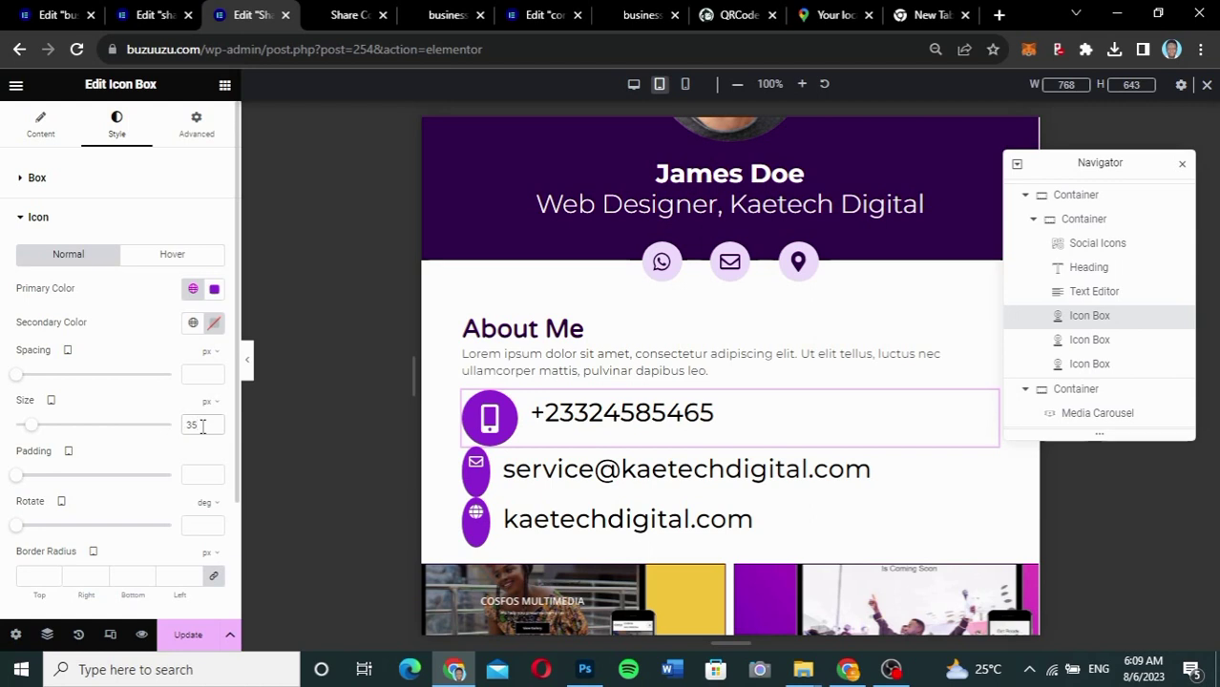
left_click_drag(203, 427, 182, 428)
type("25")
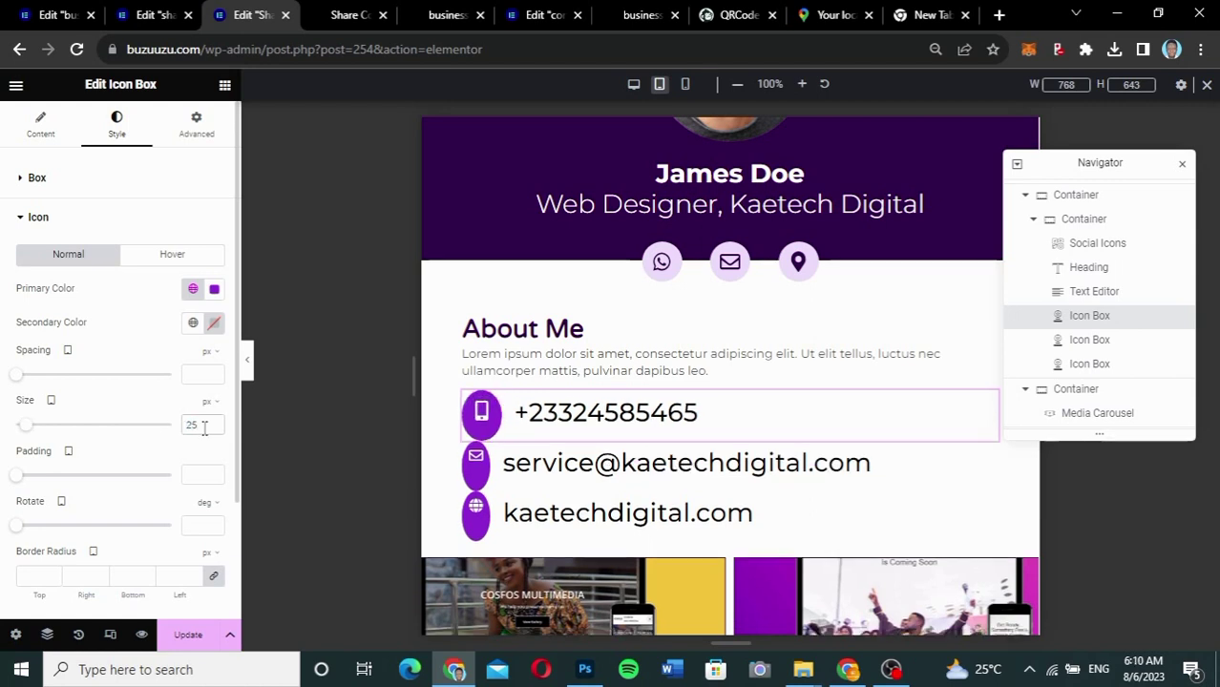
left_click_drag(199, 427, 158, 432)
type("30")
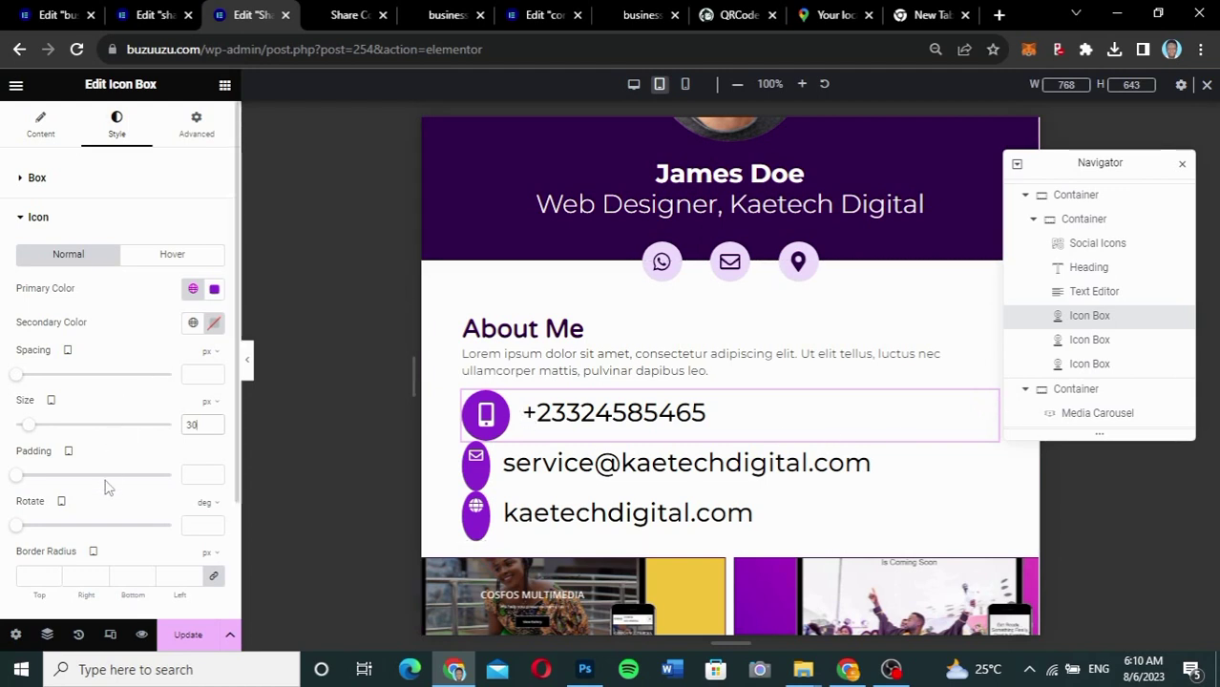
Step: Set the phone row's title typography size to 32 px
scroll(110, 513, "down", 3)
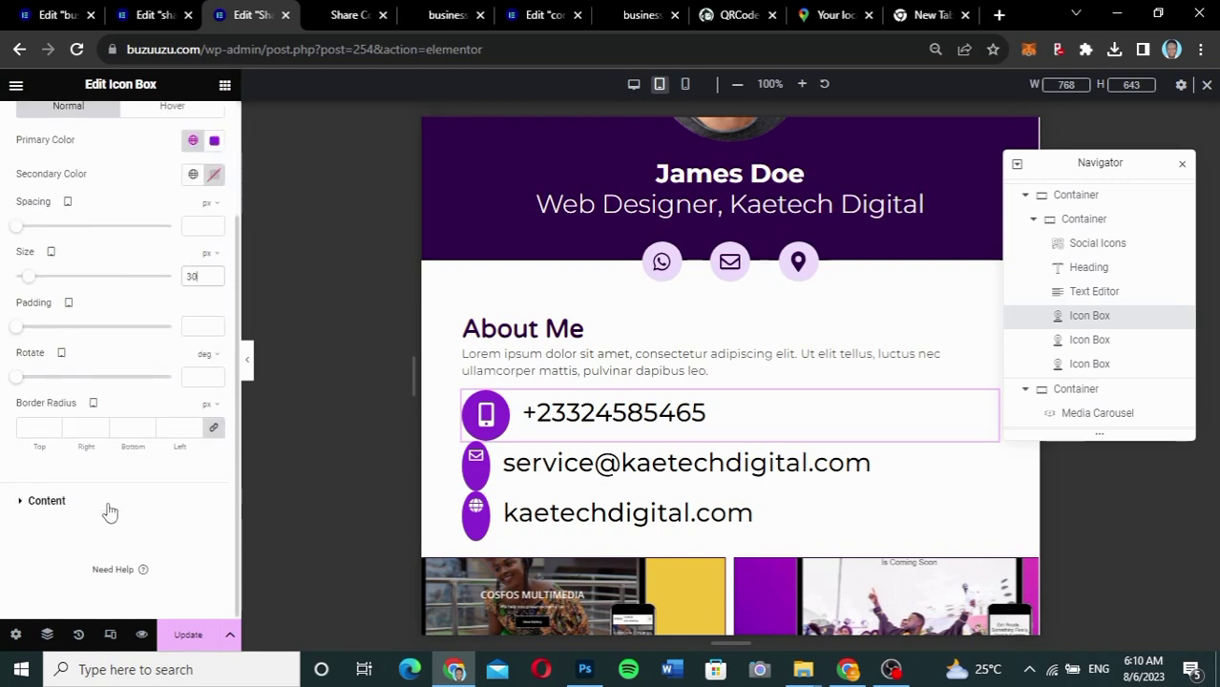
left_click(95, 502)
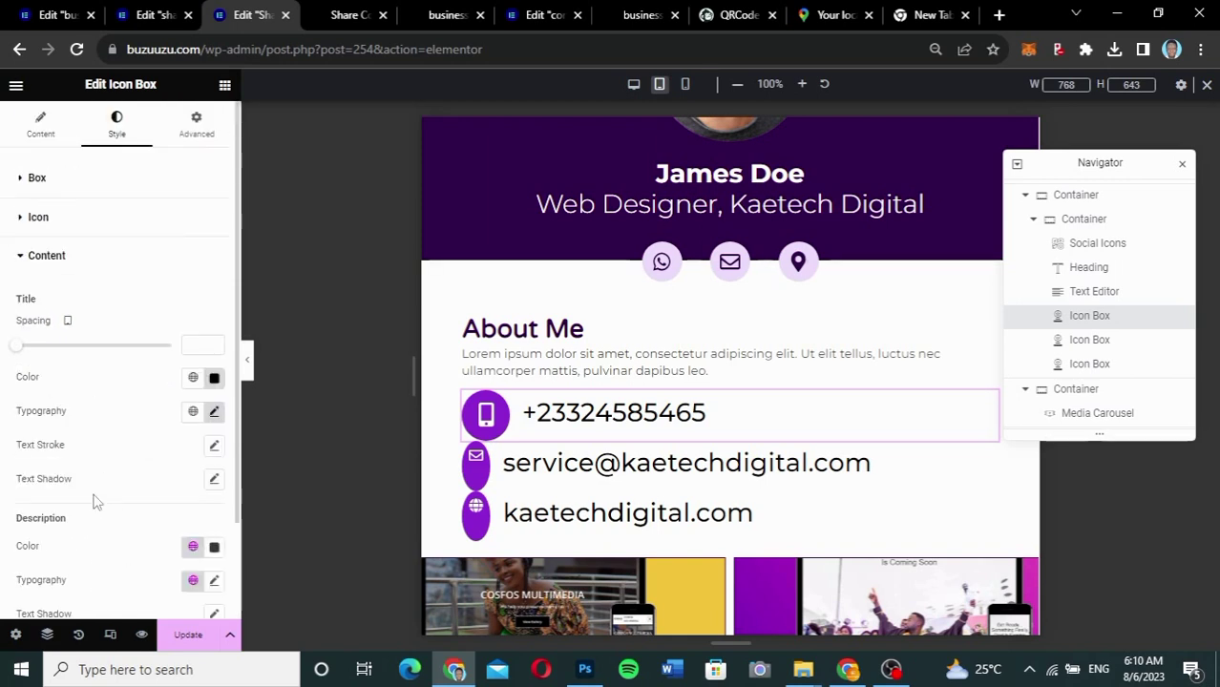
left_click(214, 411)
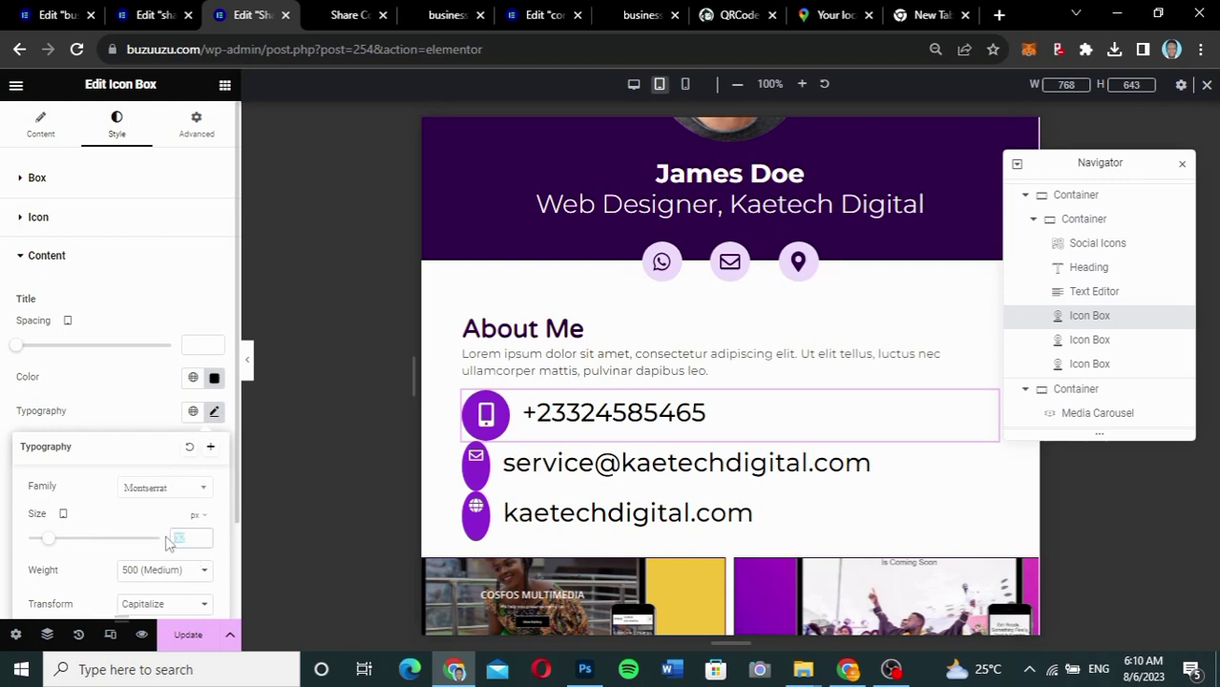
type("25")
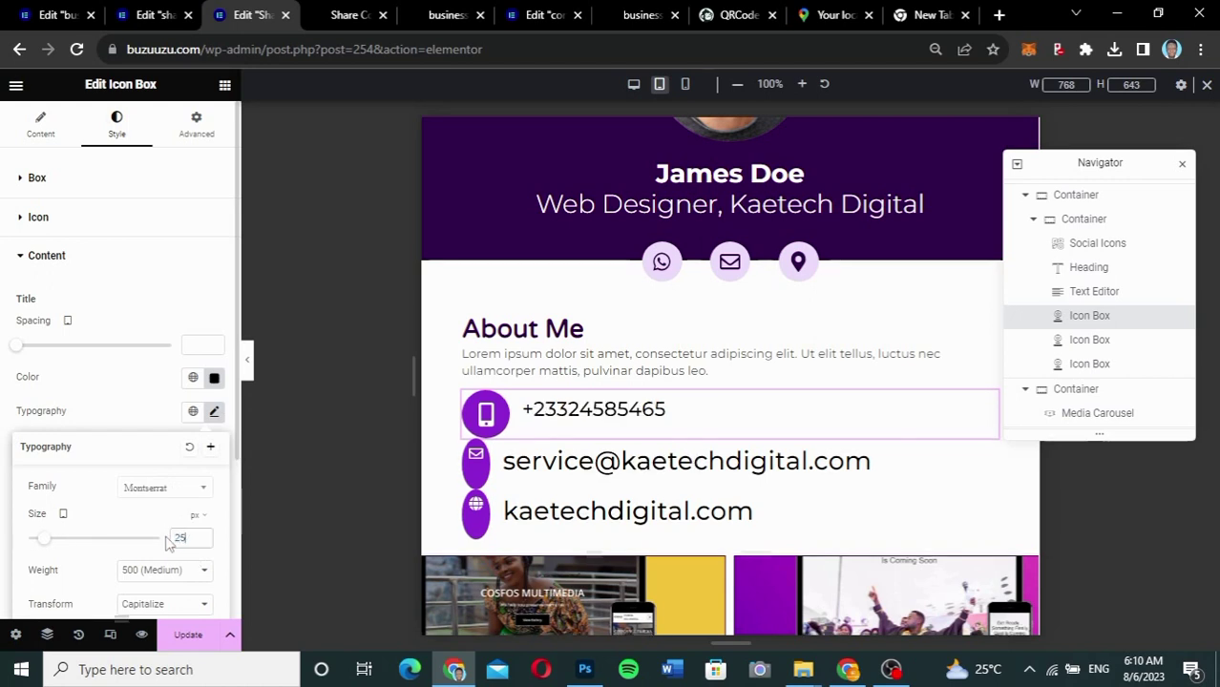
double_click(174, 538)
type("32")
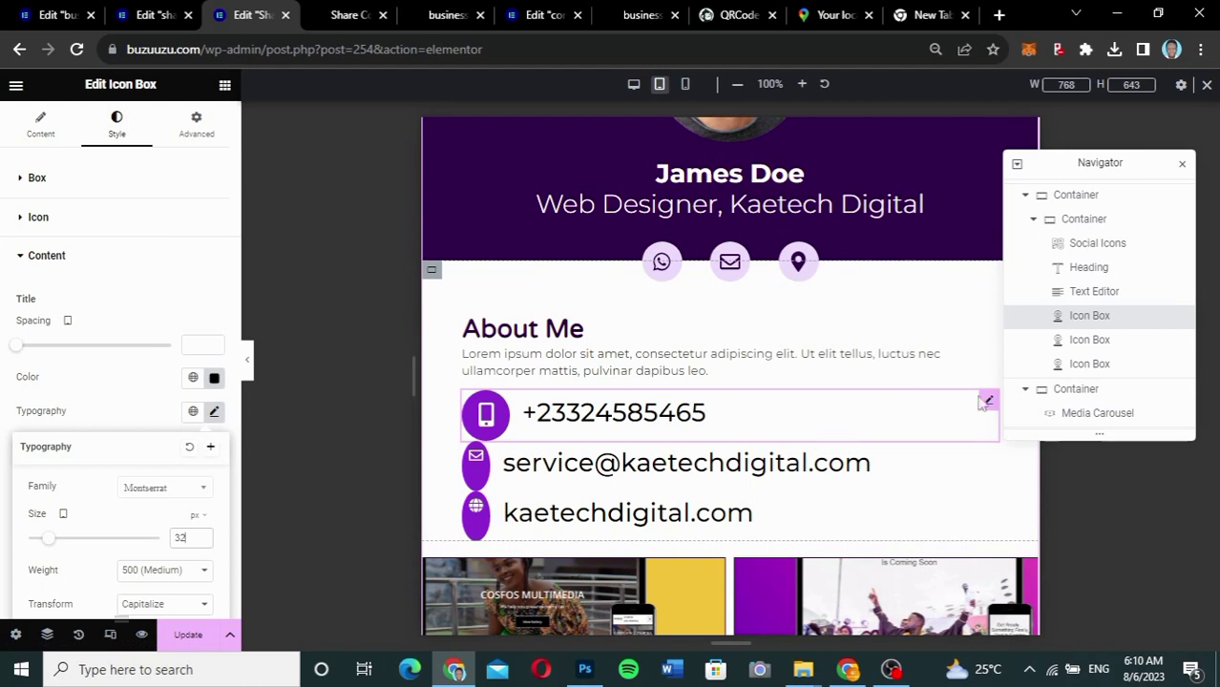
right_click(985, 403)
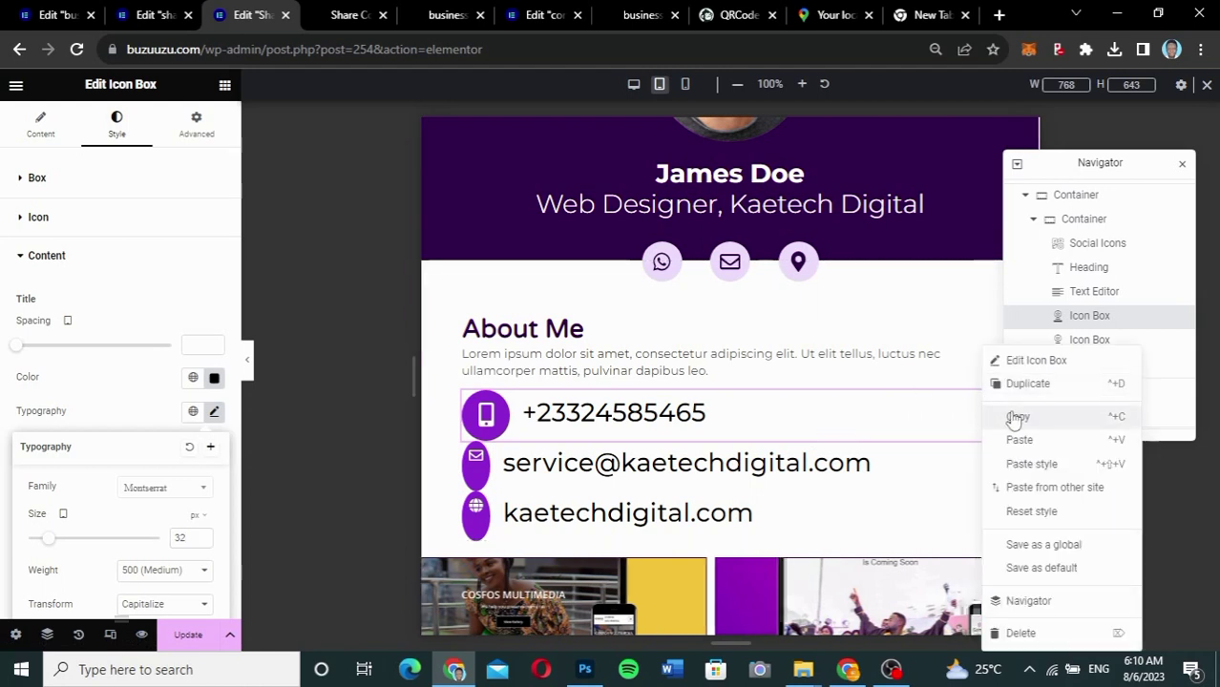
left_click(1010, 416)
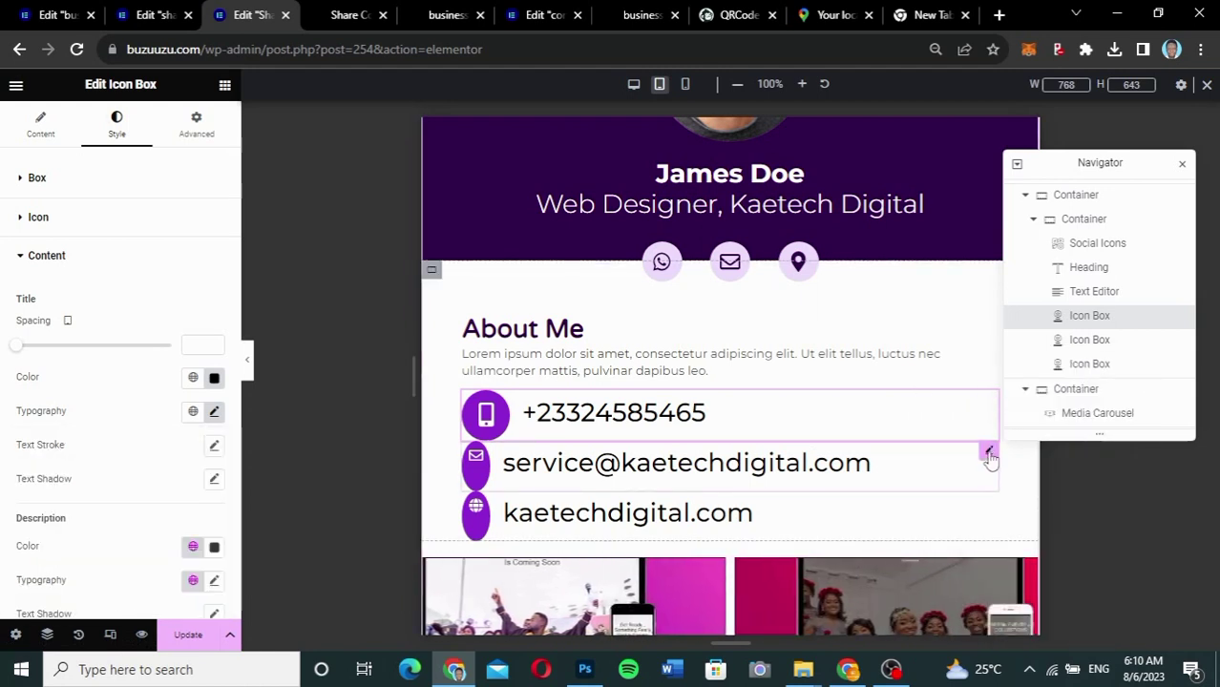
right_click(989, 457)
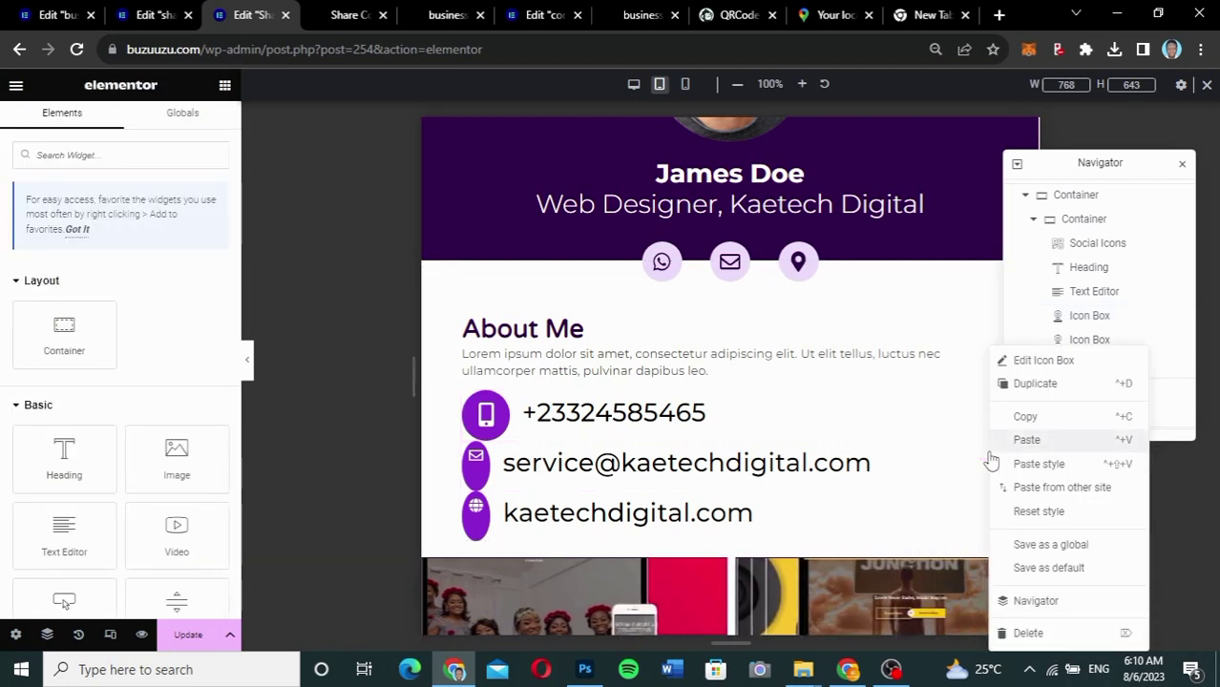
left_click(1039, 464)
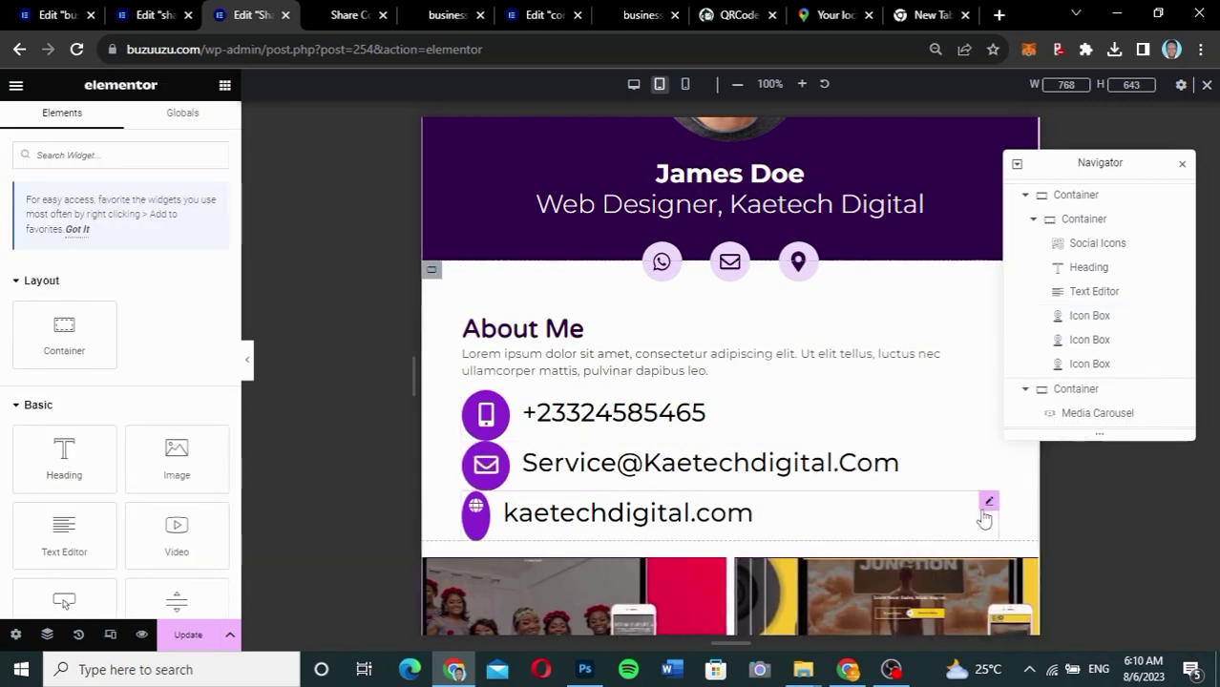
right_click(989, 503)
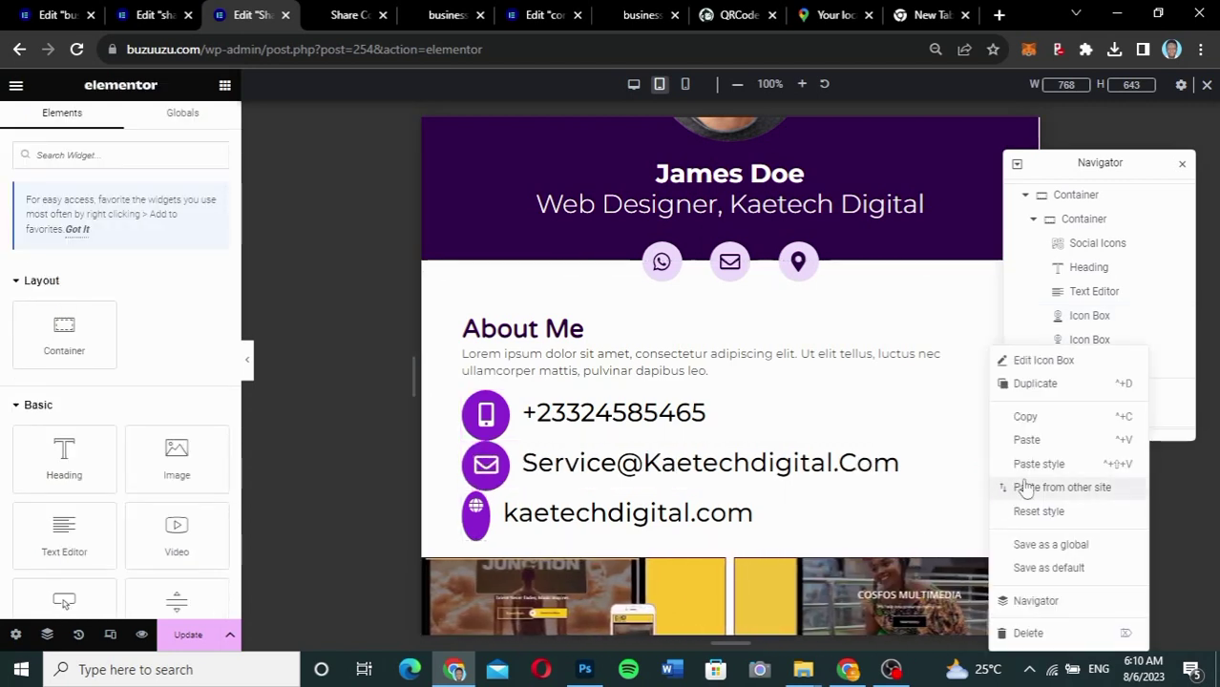
left_click(1036, 462)
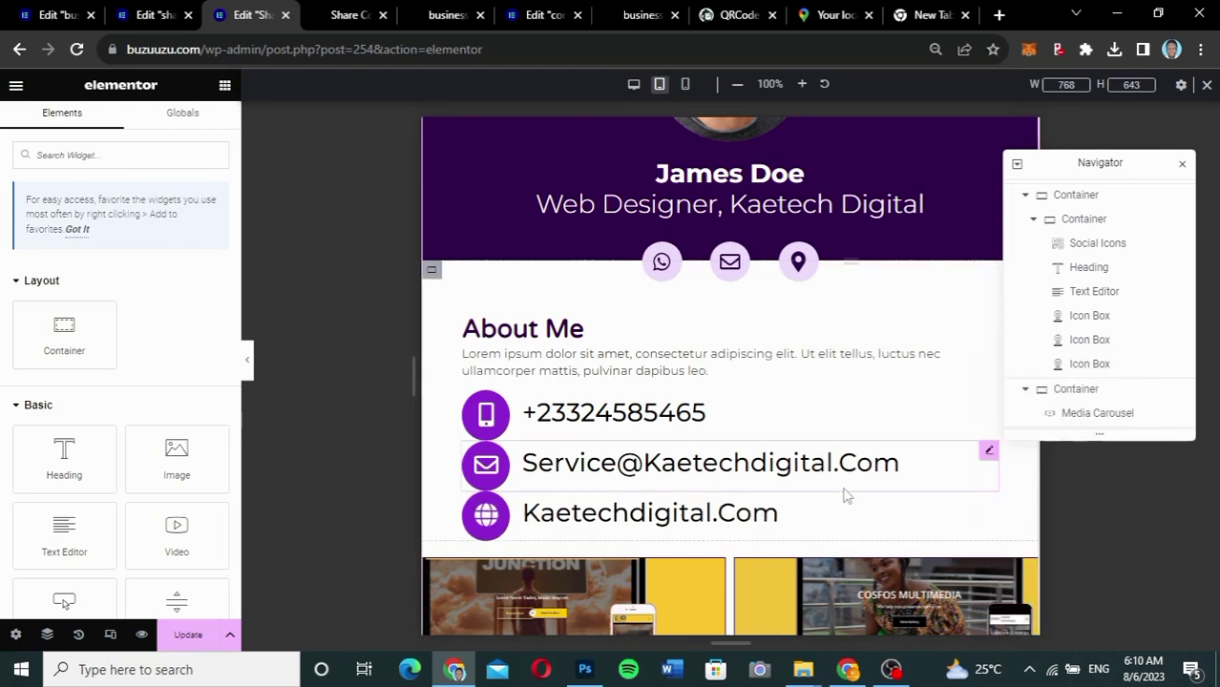
scroll(845, 496, "down", 2)
scroll(845, 495, "up", 1)
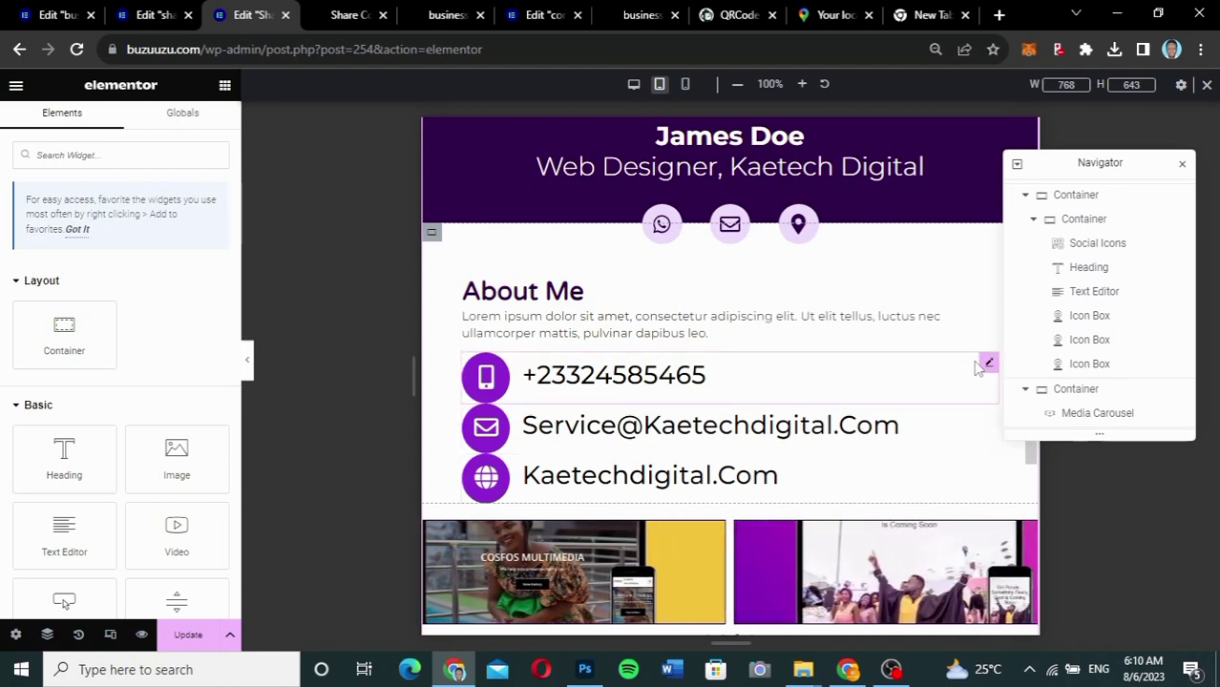
Step: Set the phone Icon Box's content typography and icon size to 25
left_click(988, 364)
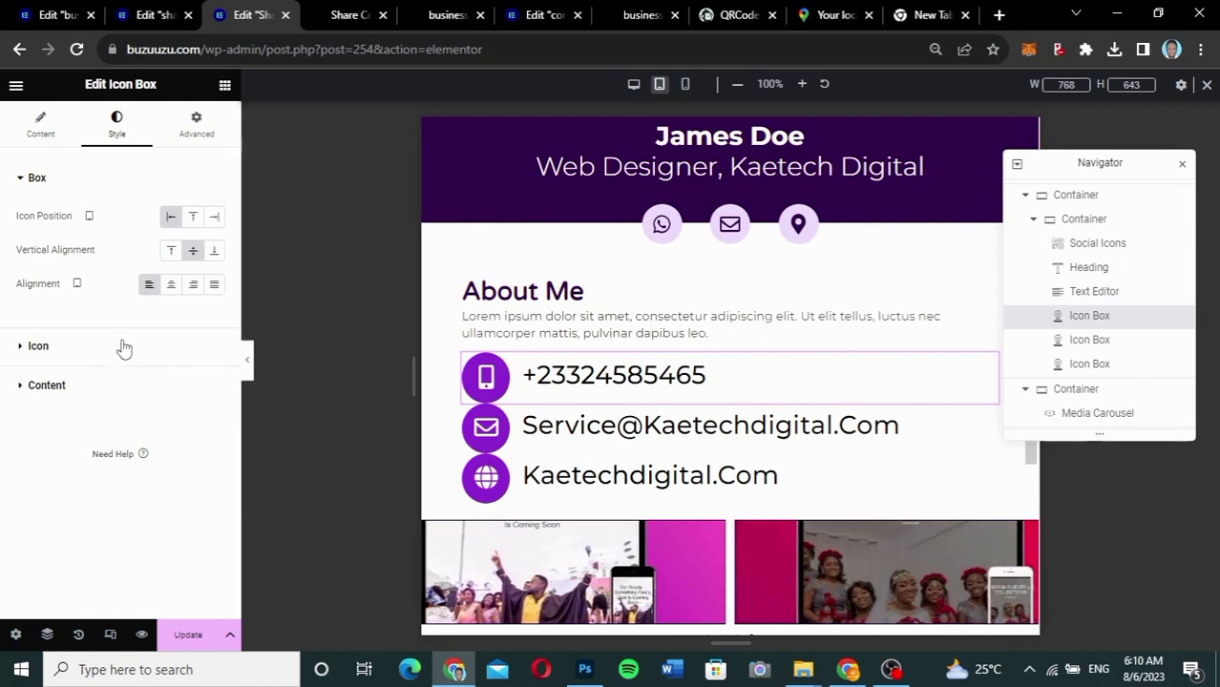
left_click(111, 391)
left_click(214, 412)
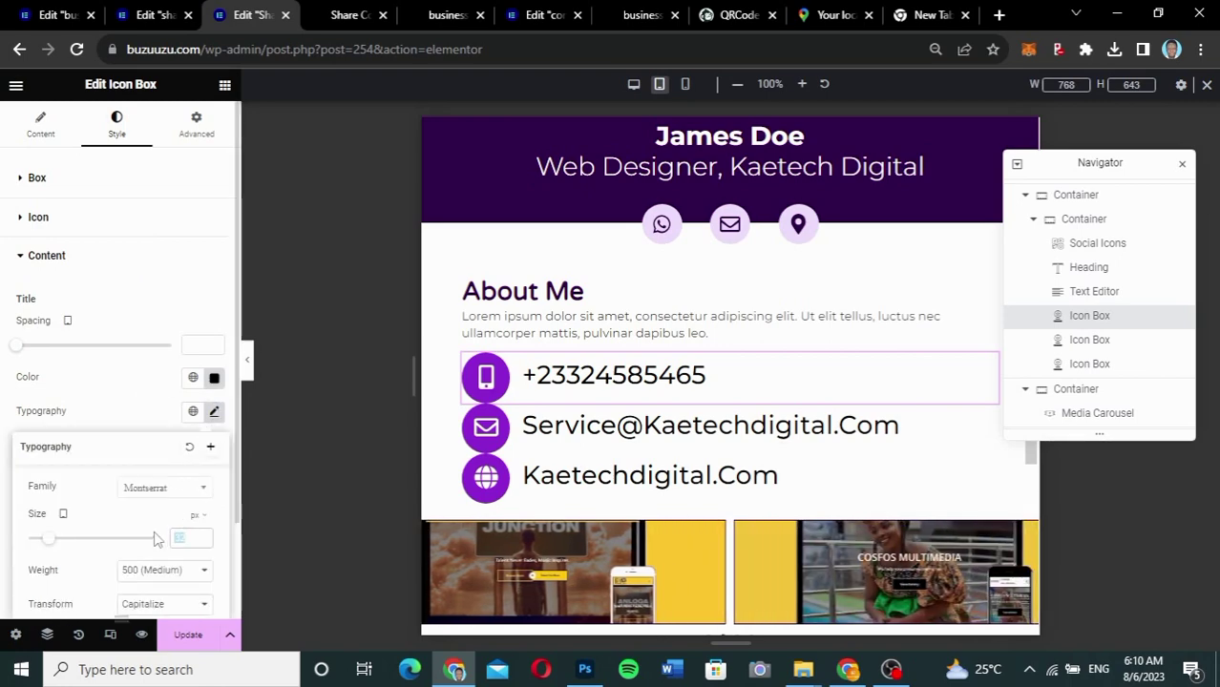
type("25")
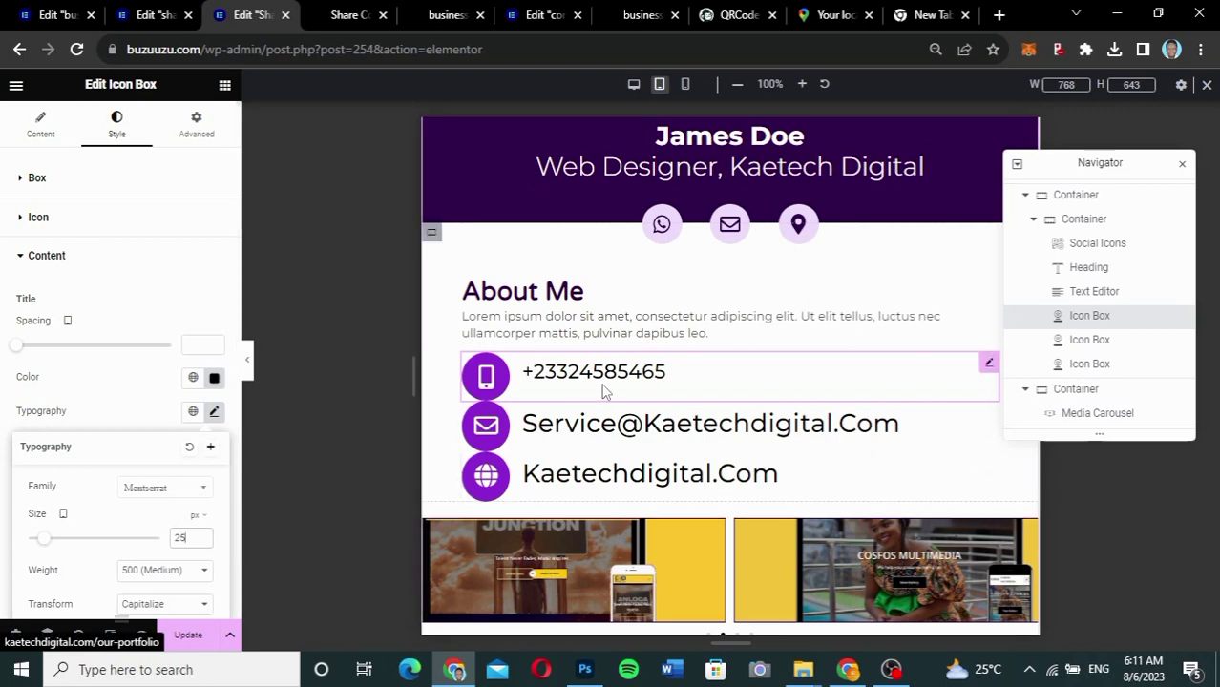
left_click(106, 218)
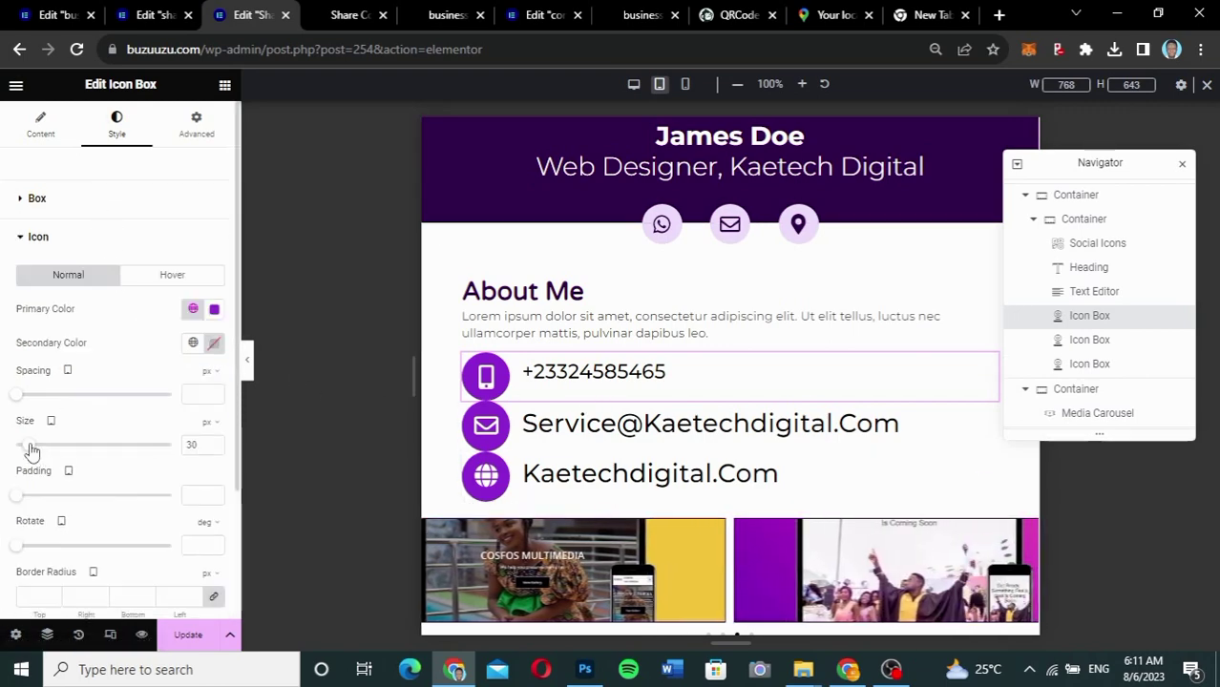
left_click_drag(30, 450, 29, 450)
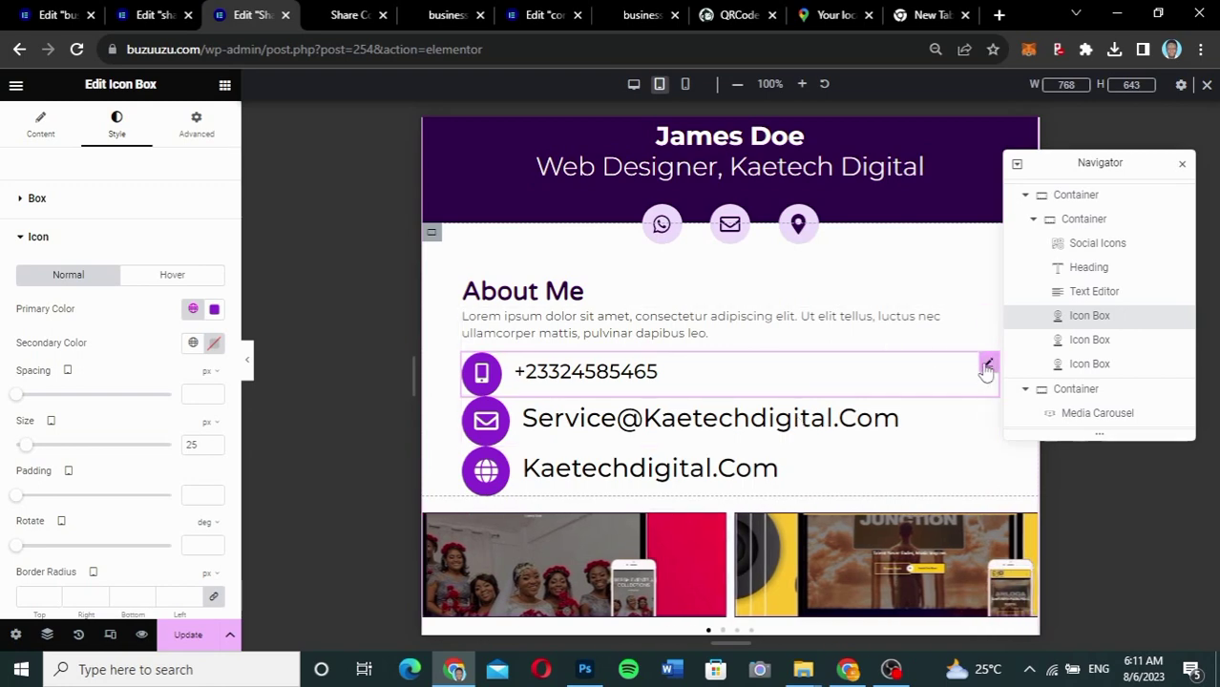
Step: Copy the phone Icon Box and paste its style onto the email and website rows
right_click(986, 371)
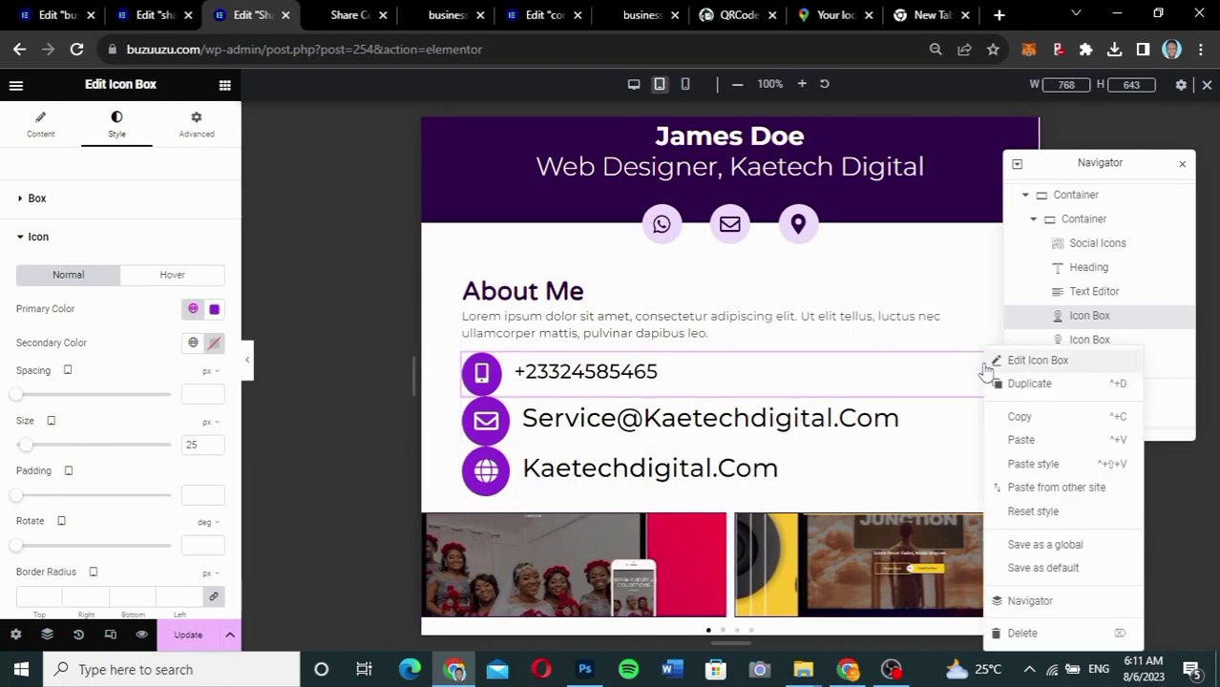
left_click(1026, 420)
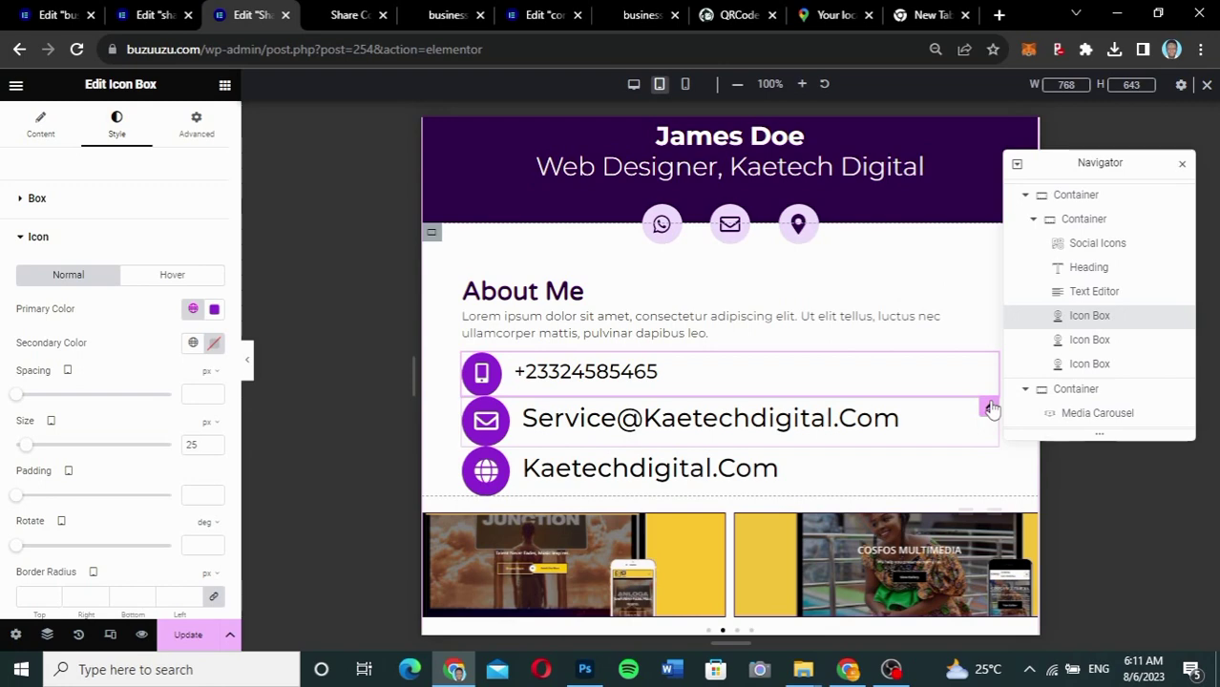
right_click(991, 409)
left_click(1035, 464)
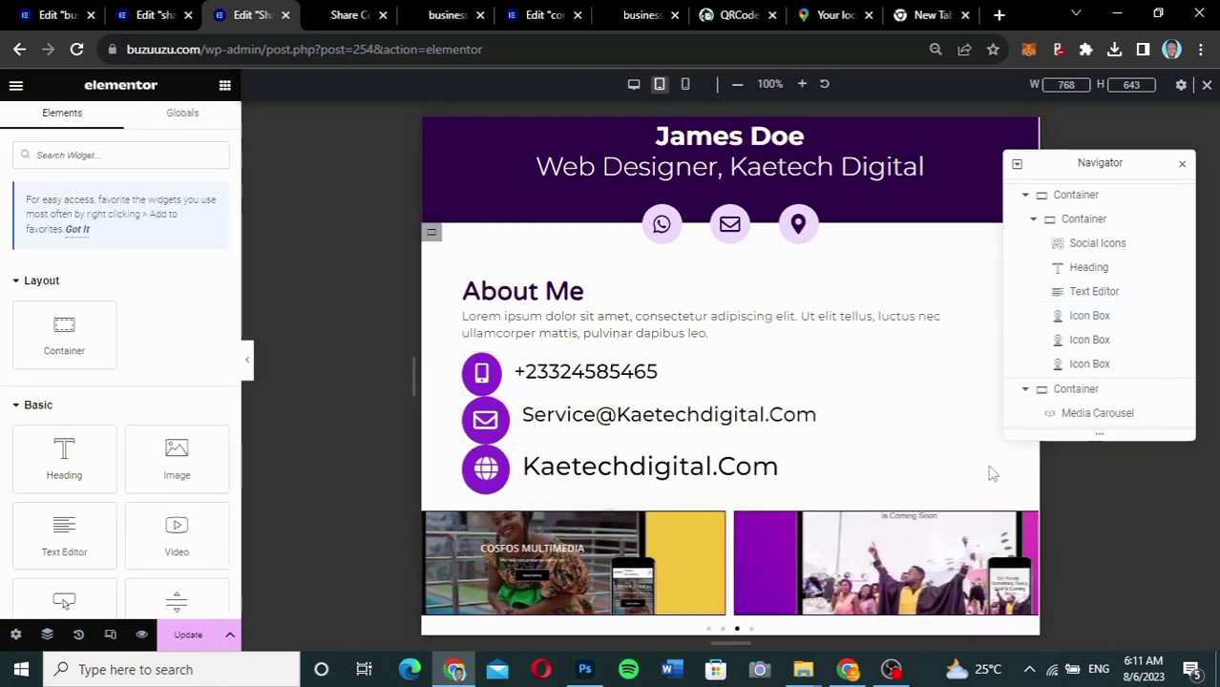
right_click(991, 461)
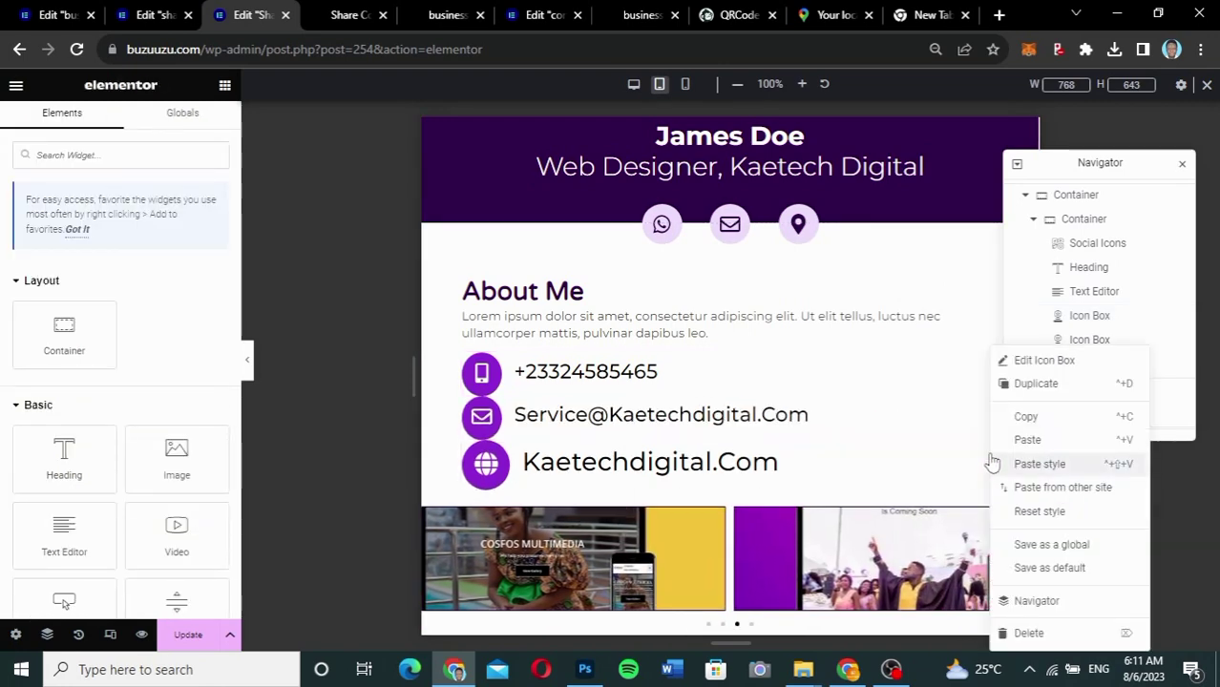
left_click(1031, 466)
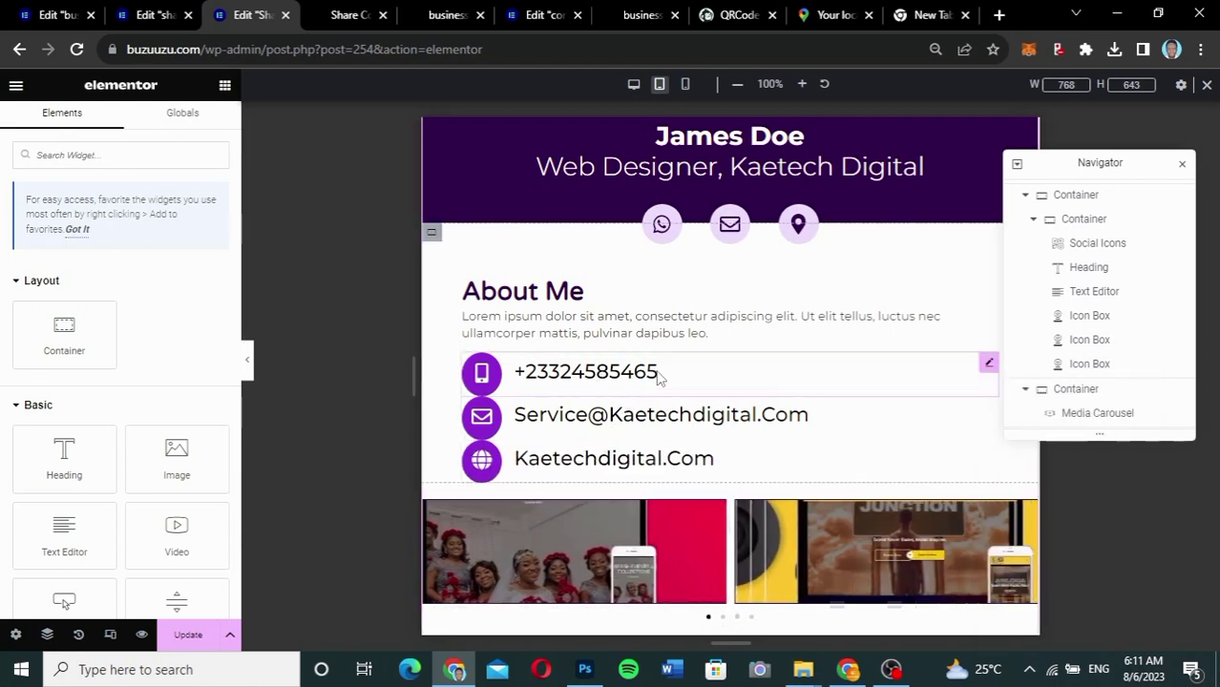
Step: Give the phone contact row an unlinked bottom padding of 10 px
left_click(989, 370)
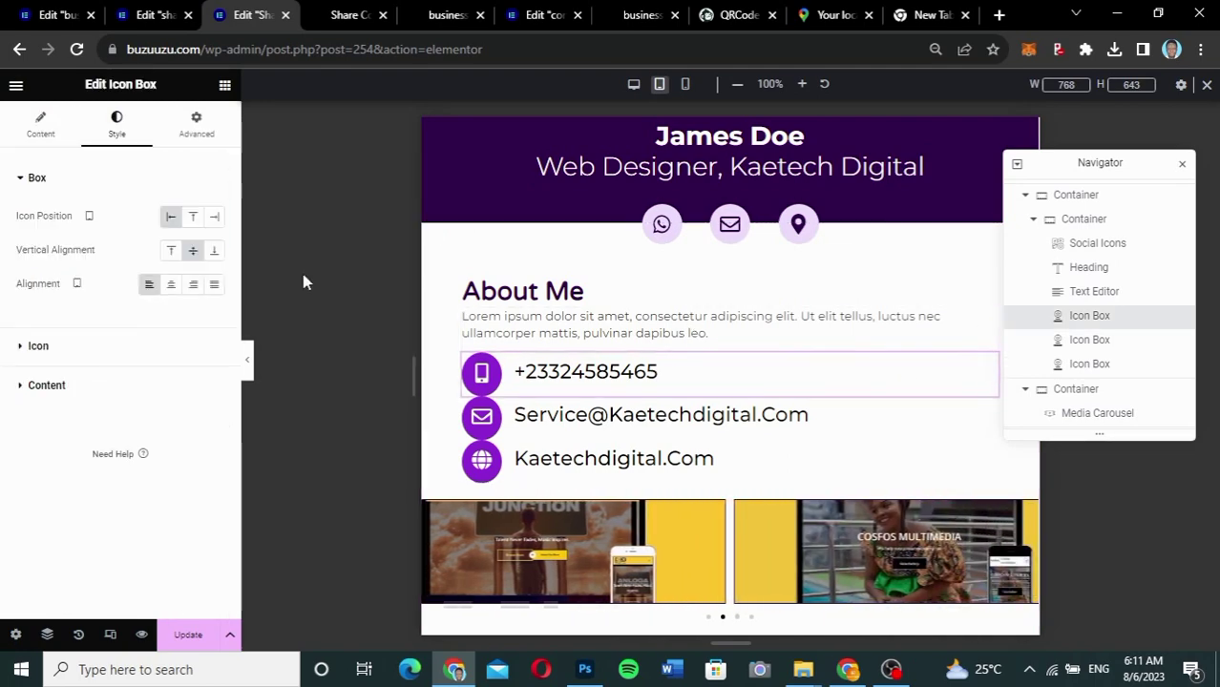
left_click(208, 120)
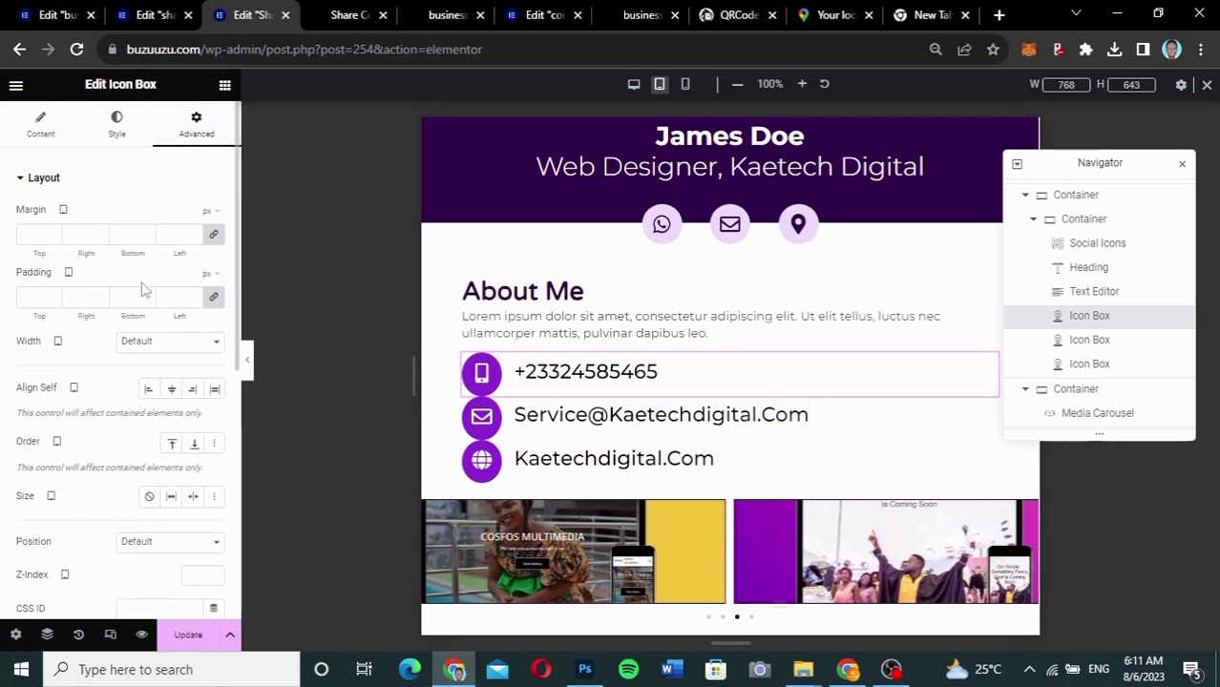
left_click(212, 300)
left_click(119, 297)
type("1")
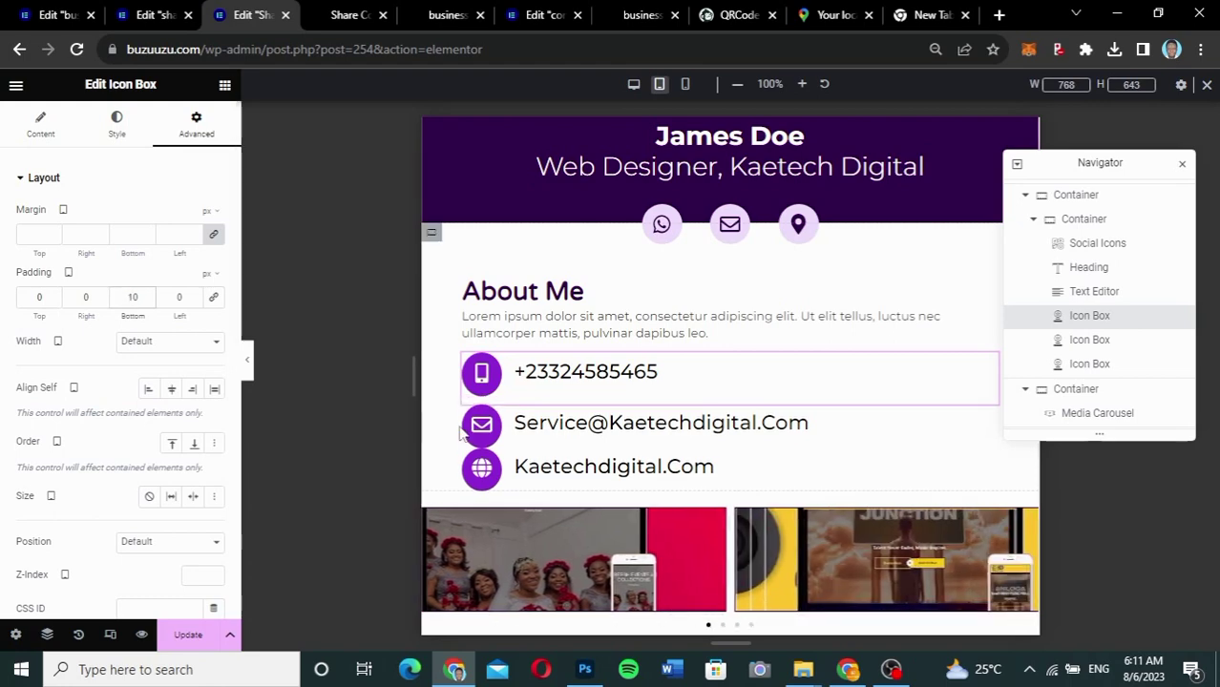
Step: Give the email row 10 px bottom padding and move the Navigator panel higher
left_click(989, 418)
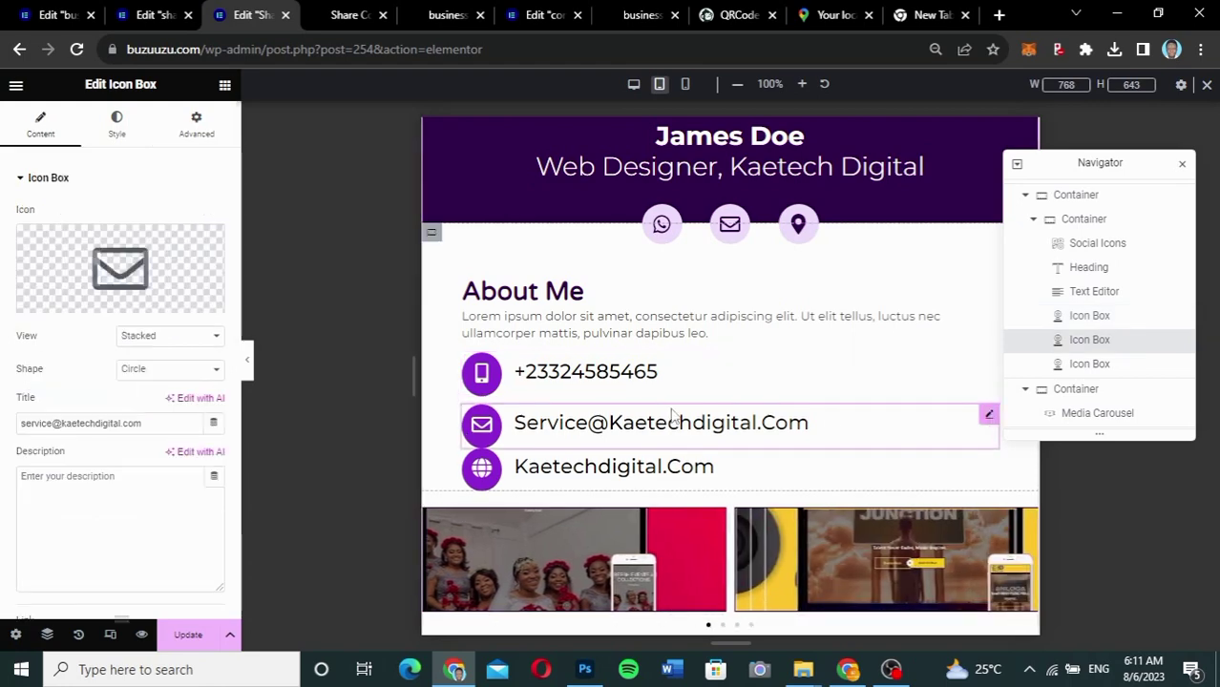
left_click(196, 124)
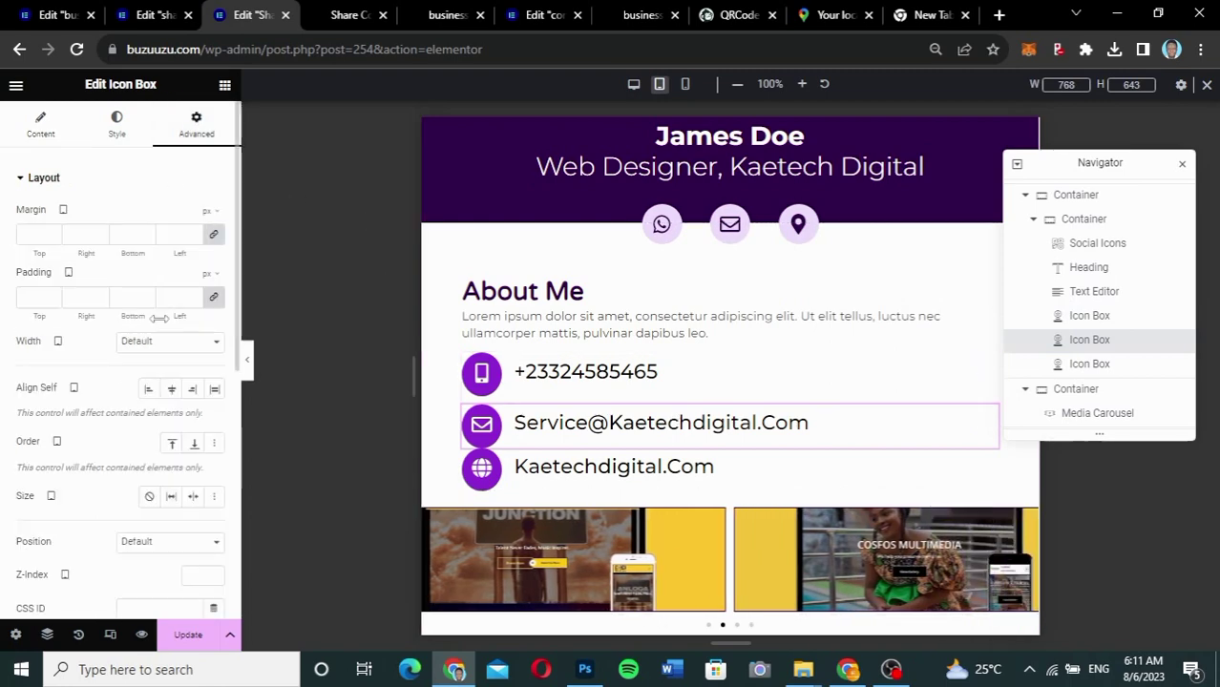
left_click(213, 297)
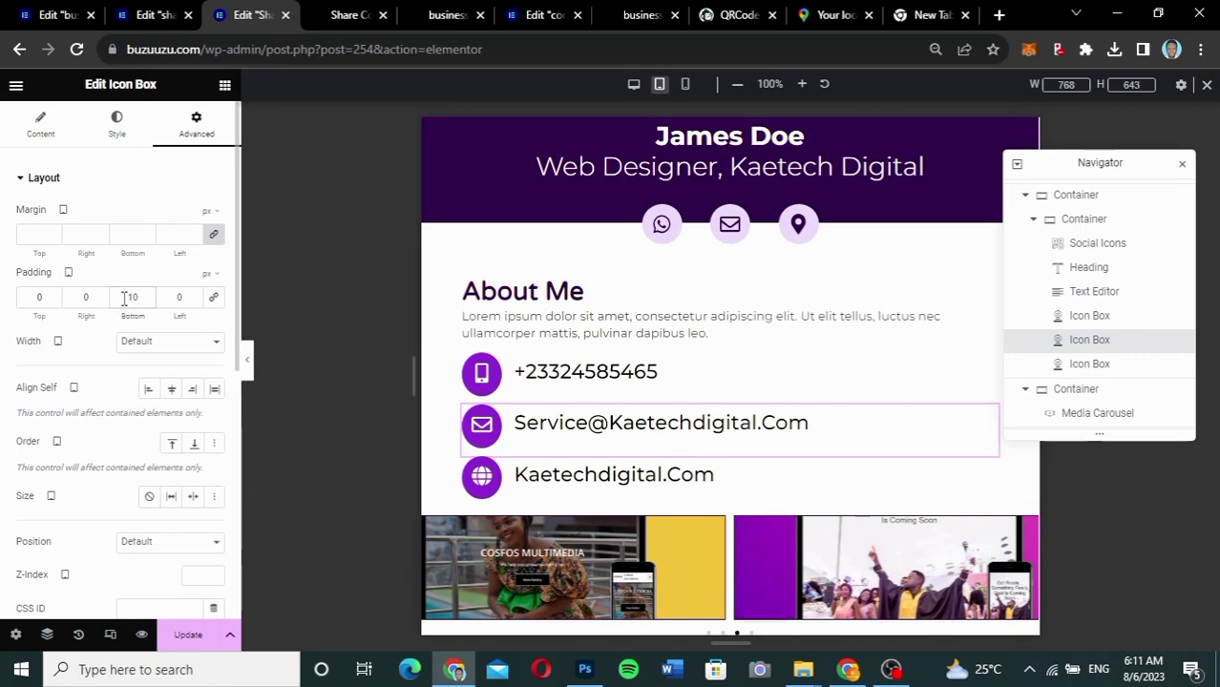
left_click(124, 299)
type("10")
scroll(722, 520, "down", 2)
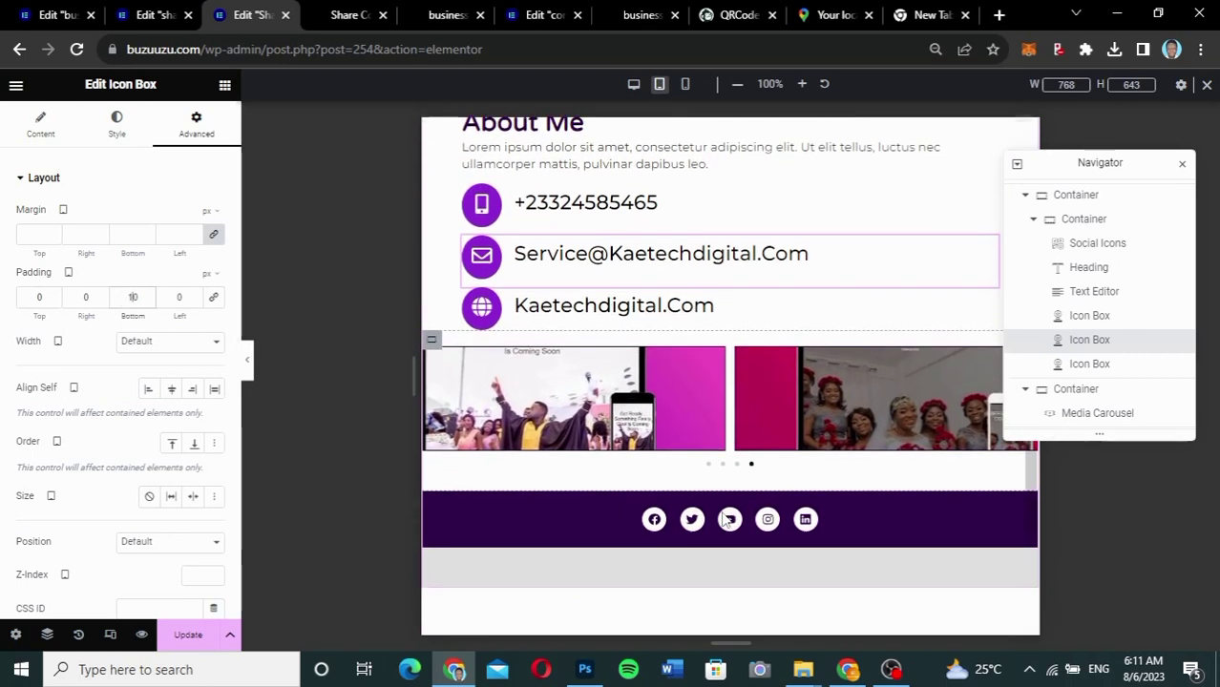
scroll(723, 521, "up", 2)
scroll(723, 520, "down", 1)
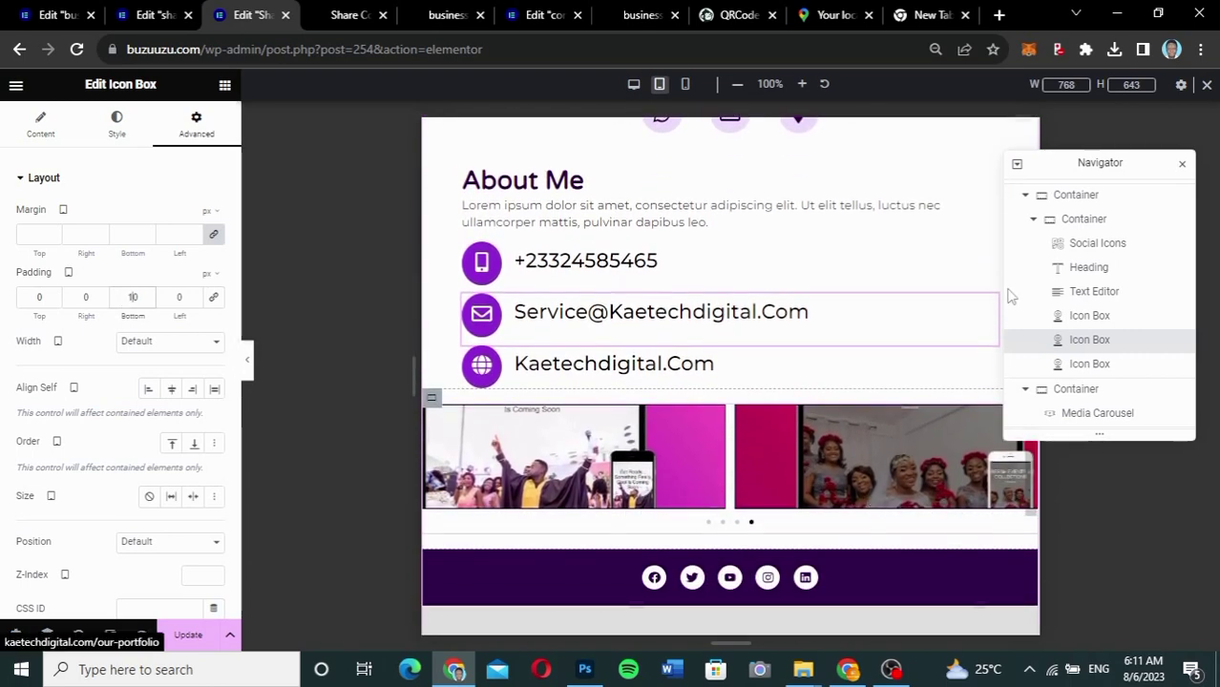
left_click_drag(1139, 160, 1147, 78)
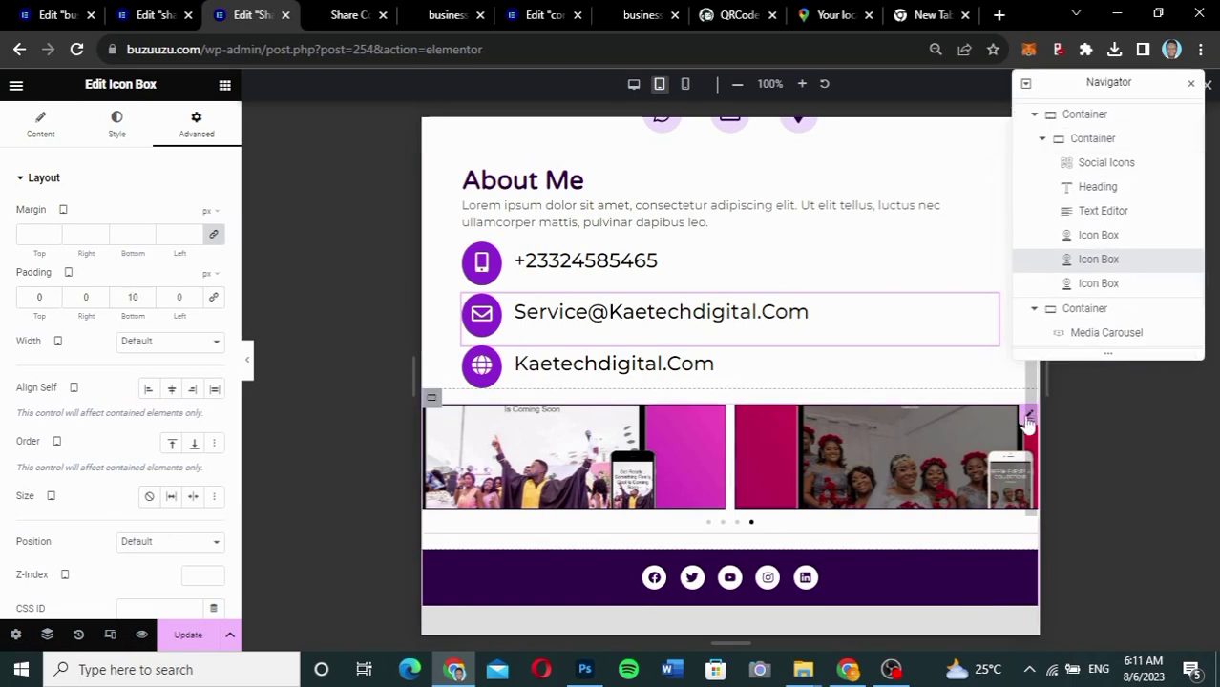
Step: Set the portfolio Media Carousel's Slides Per View to 3 at tablet width
left_click(1028, 420)
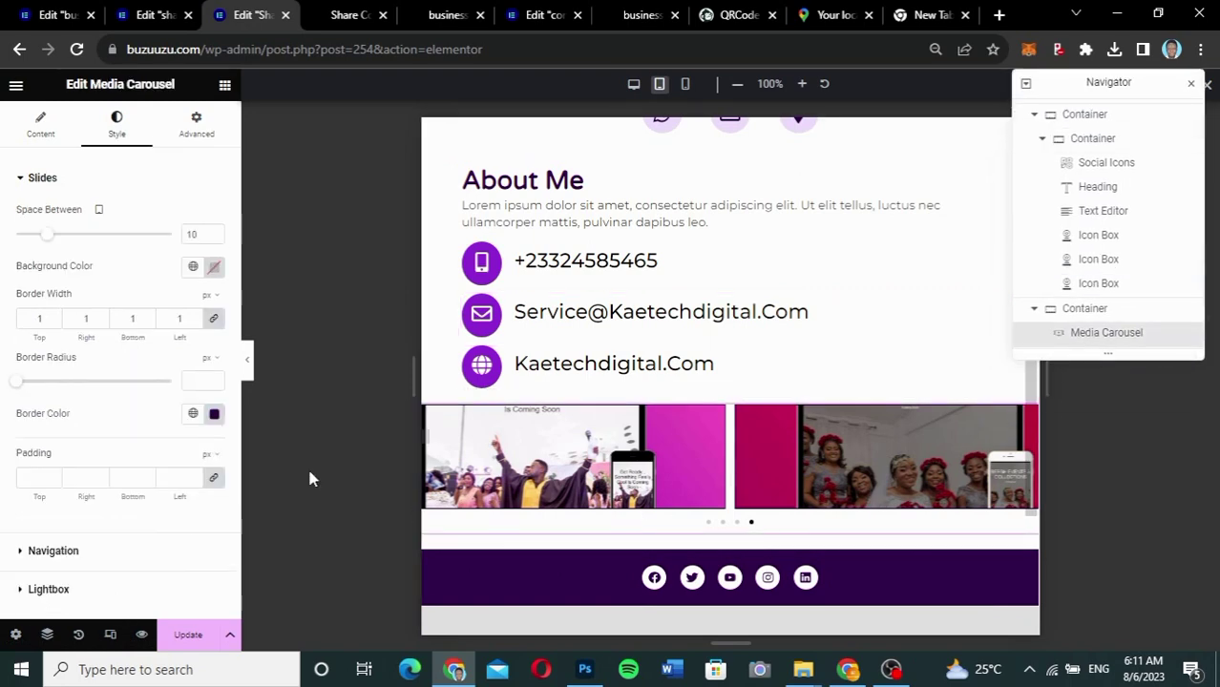
left_click(41, 134)
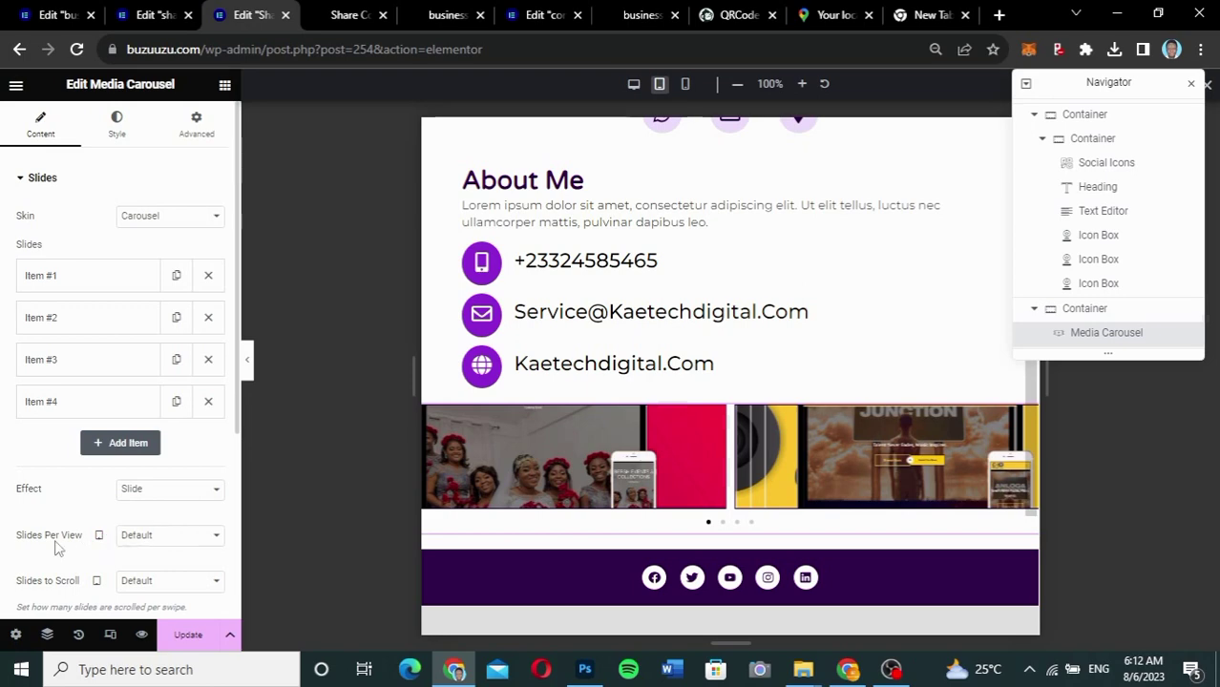
left_click(141, 544)
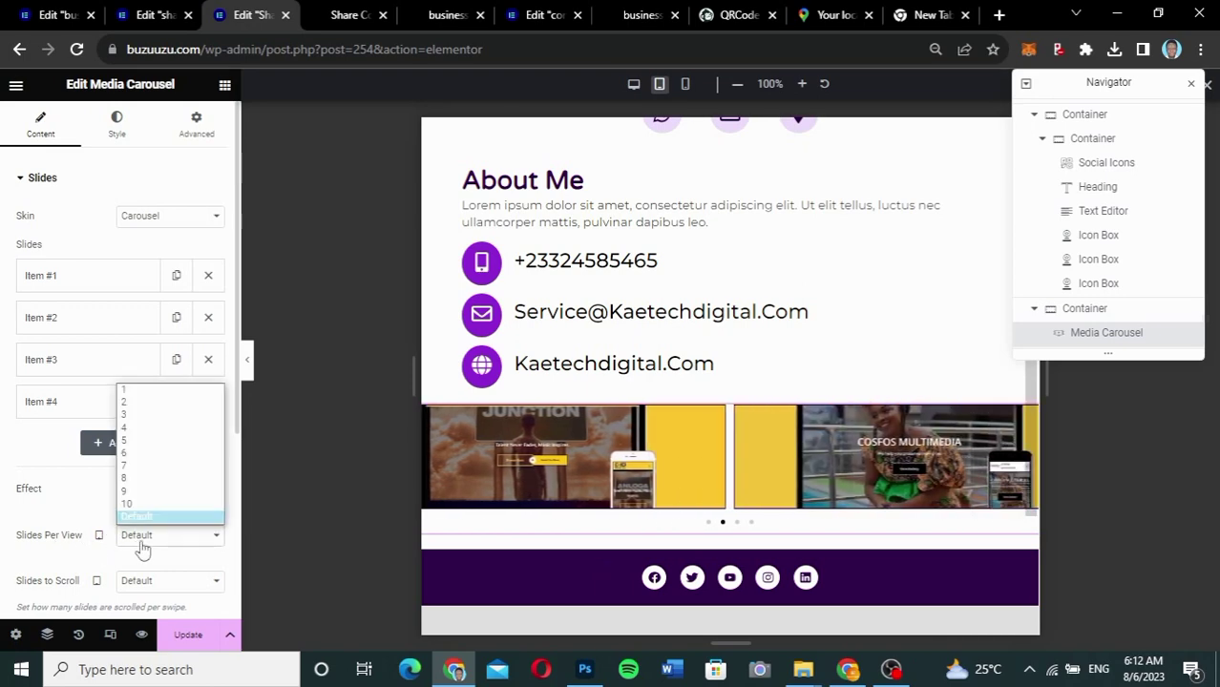
left_click(134, 414)
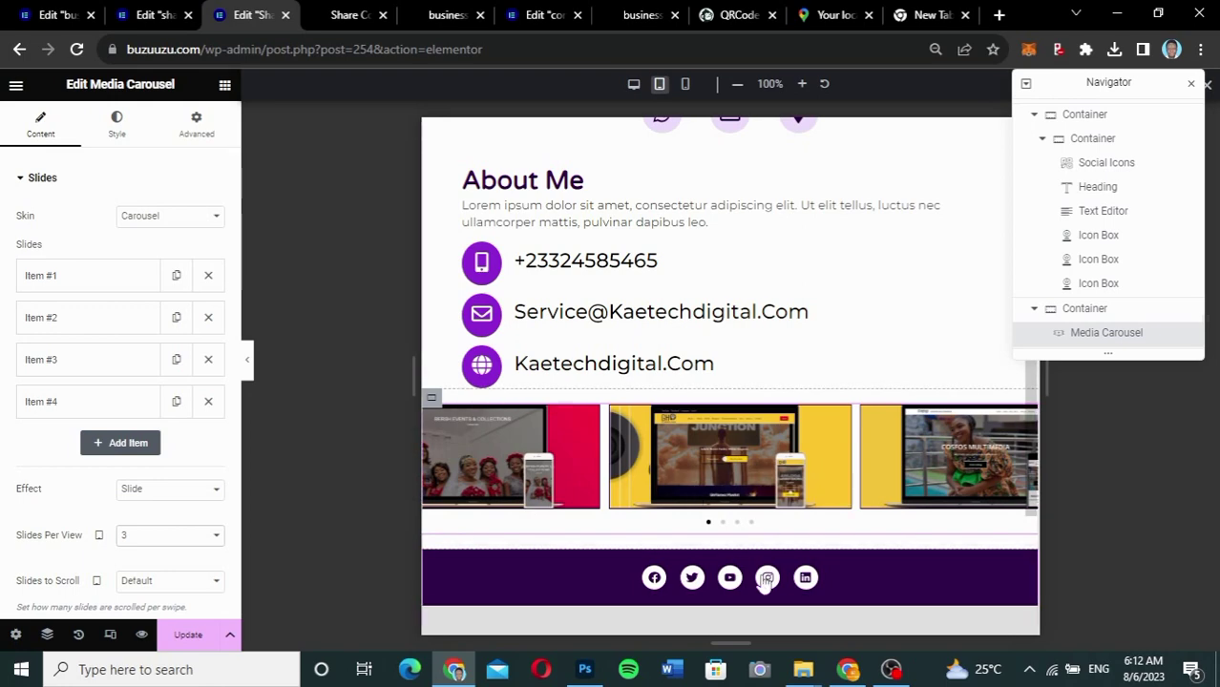
scroll(465, 596, "down", 2)
scroll(465, 599, "up", 2)
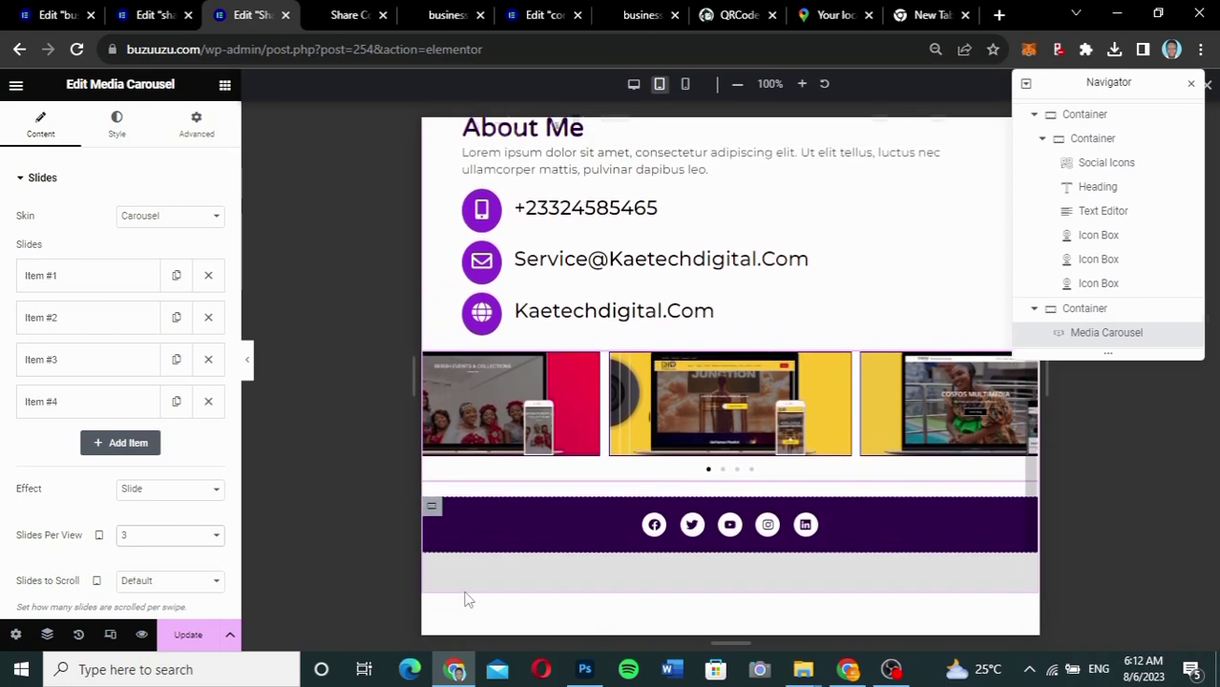
scroll(767, 502, "up", 4)
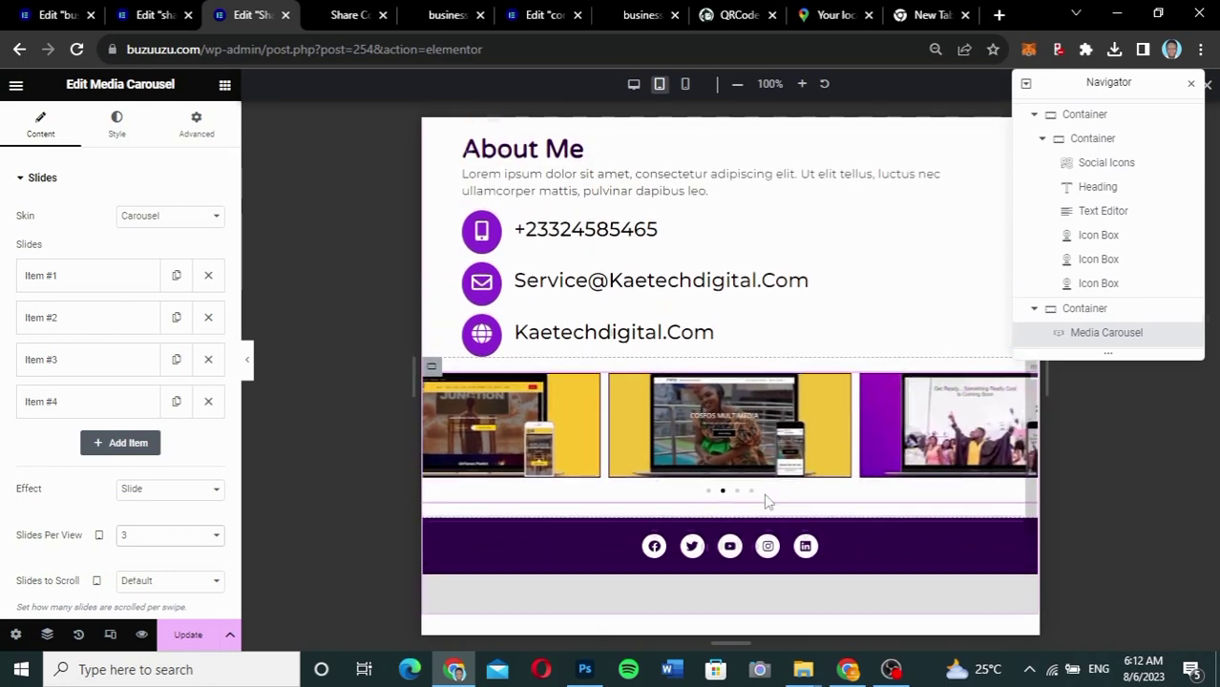
scroll(766, 501, "down", 4)
scroll(766, 501, "up", 7)
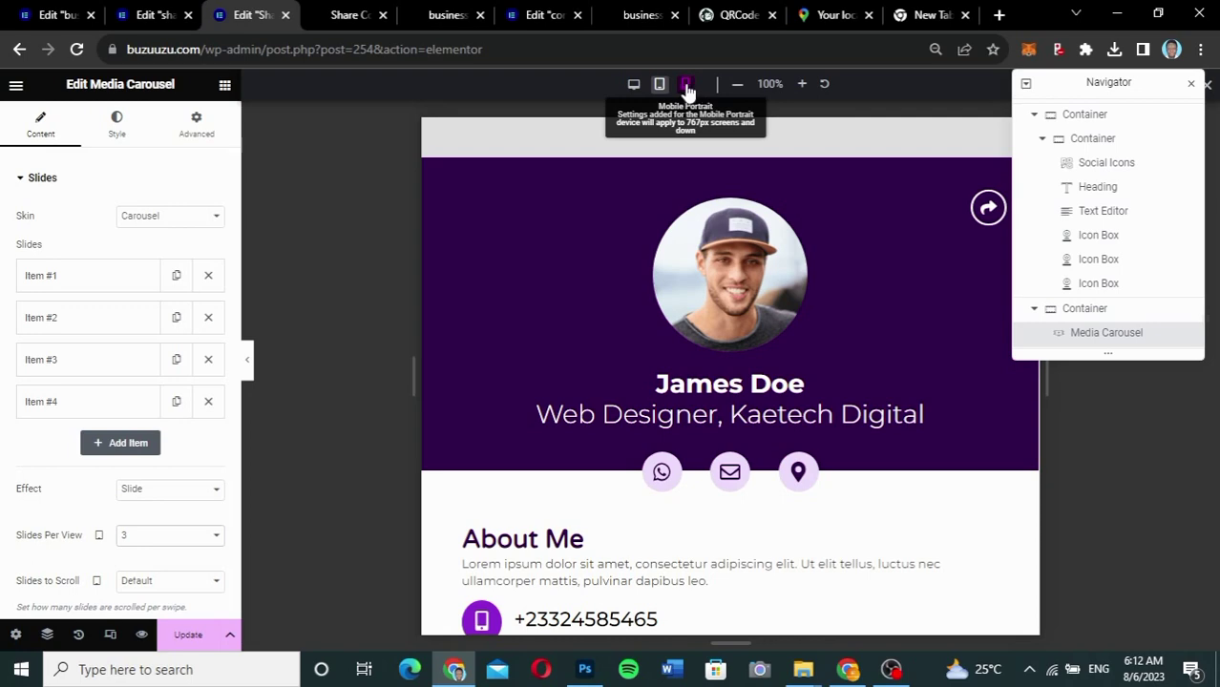
Step: Switch to mobile preview and set the Web Designer subtitle's typography size to 14
left_click(687, 86)
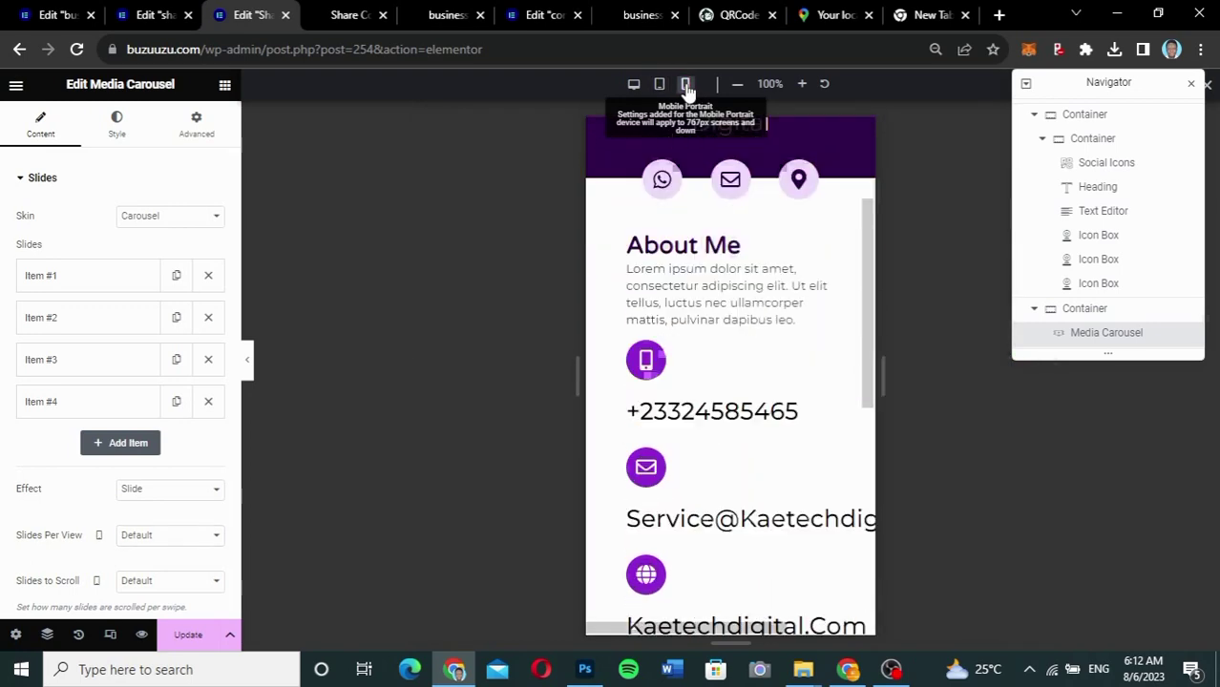
scroll(750, 284, "down", 3)
scroll(750, 286, "up", 5)
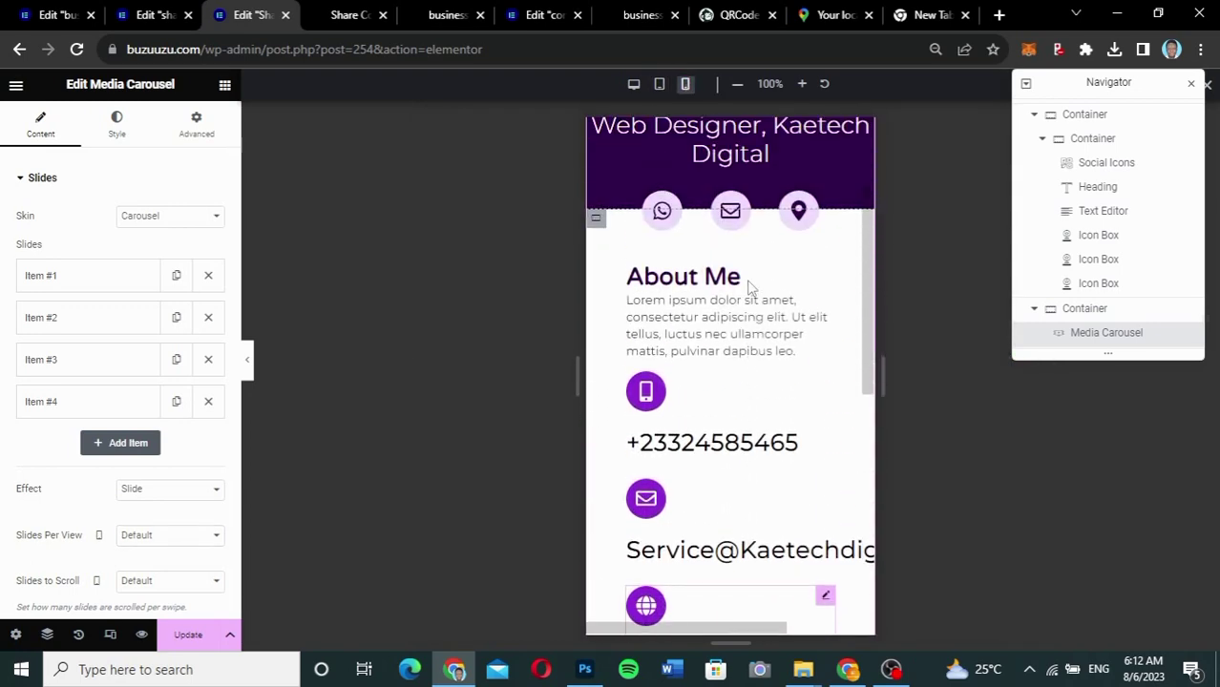
scroll(750, 287, "up", 1)
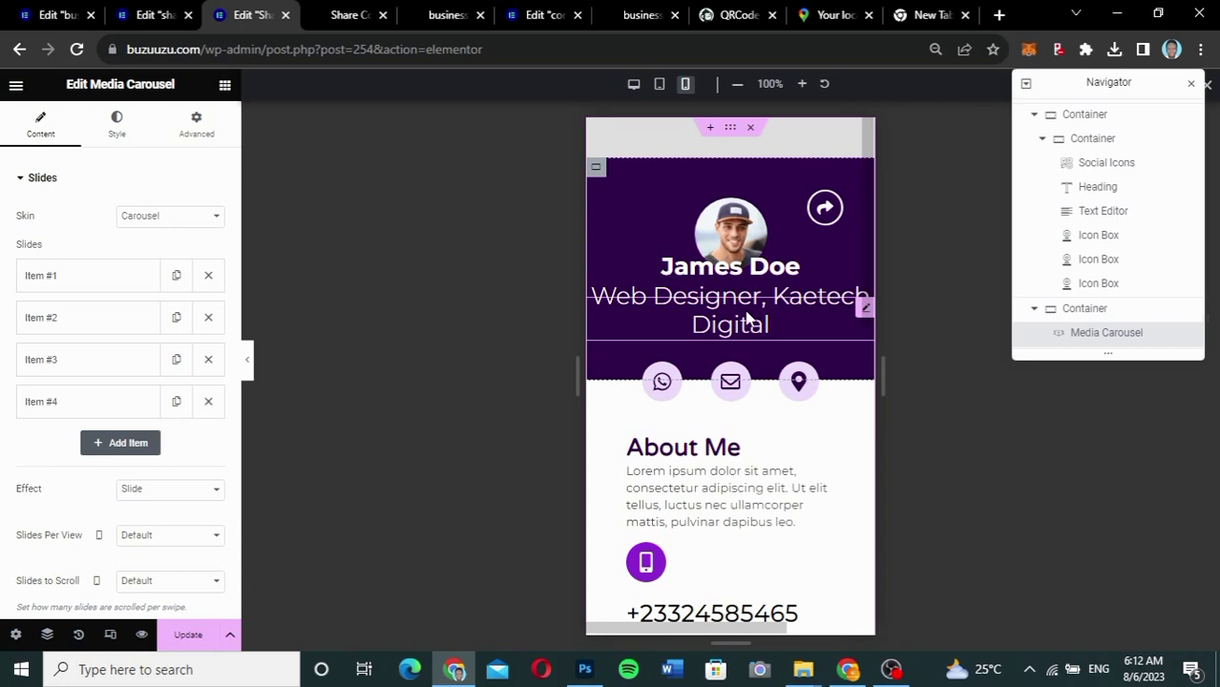
left_click(864, 311)
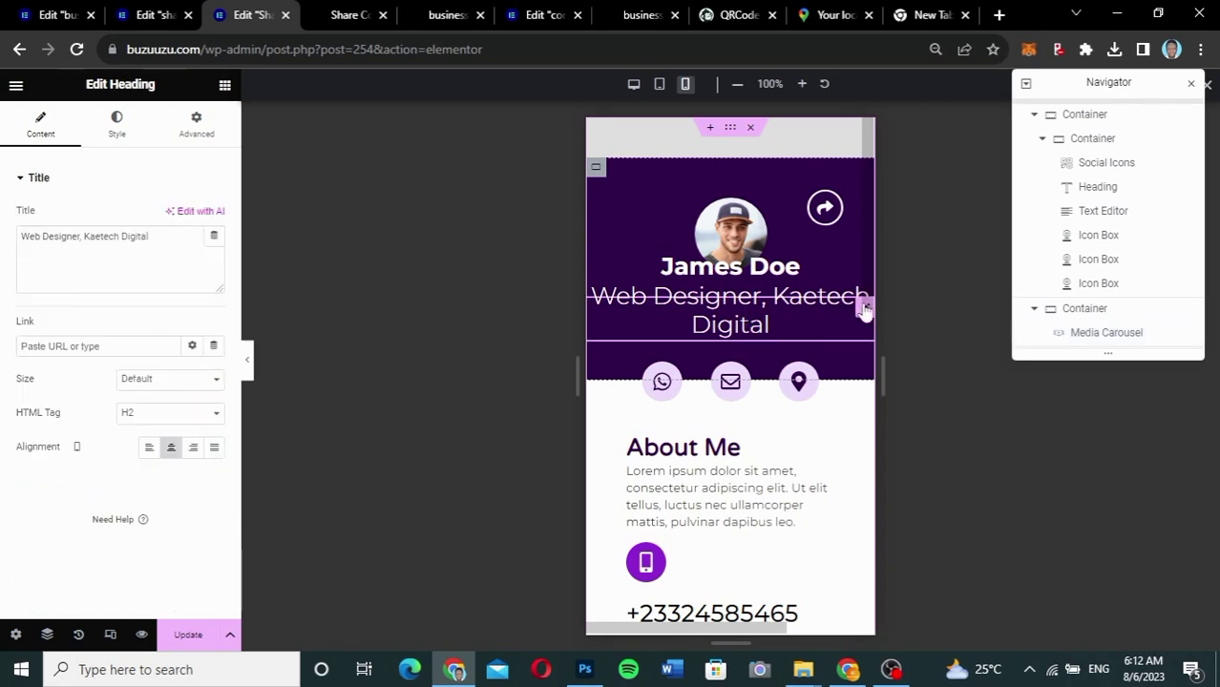
left_click(142, 116)
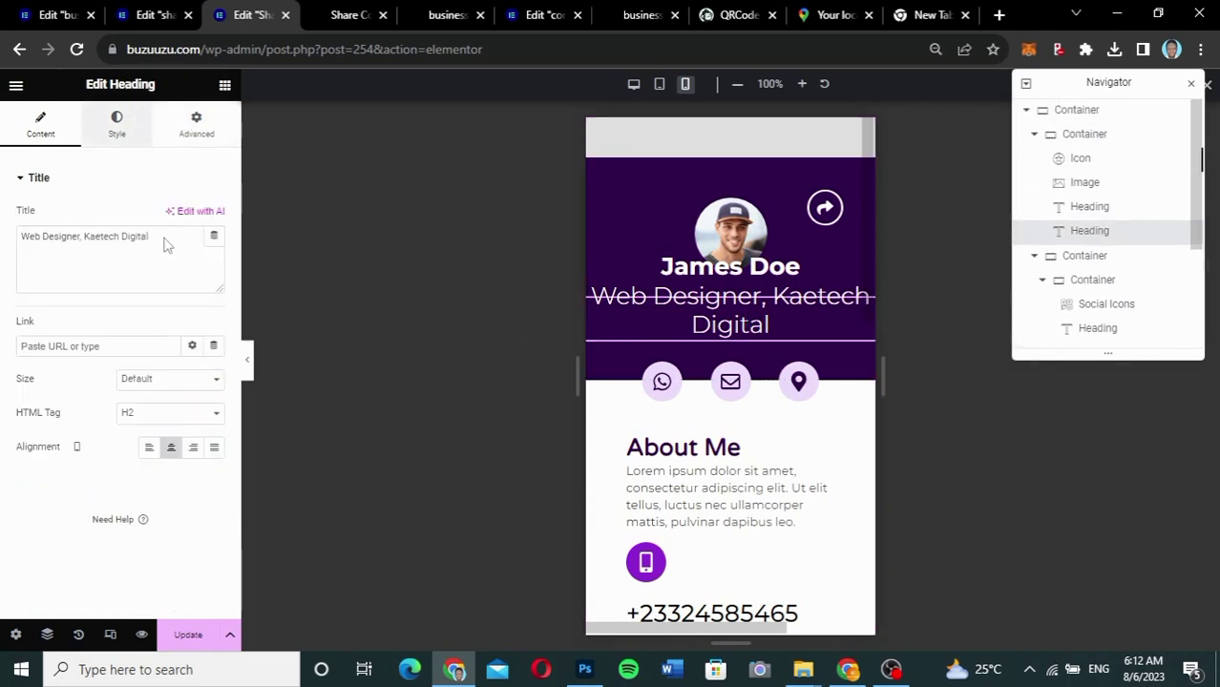
left_click(216, 250)
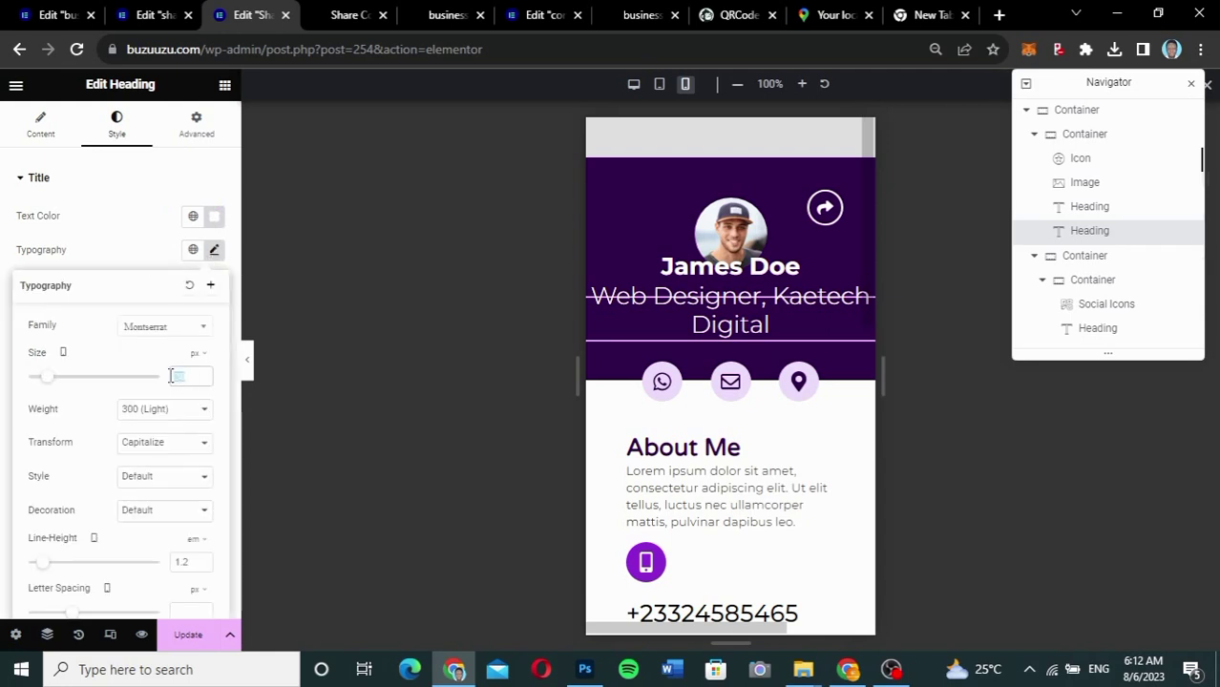
type("14")
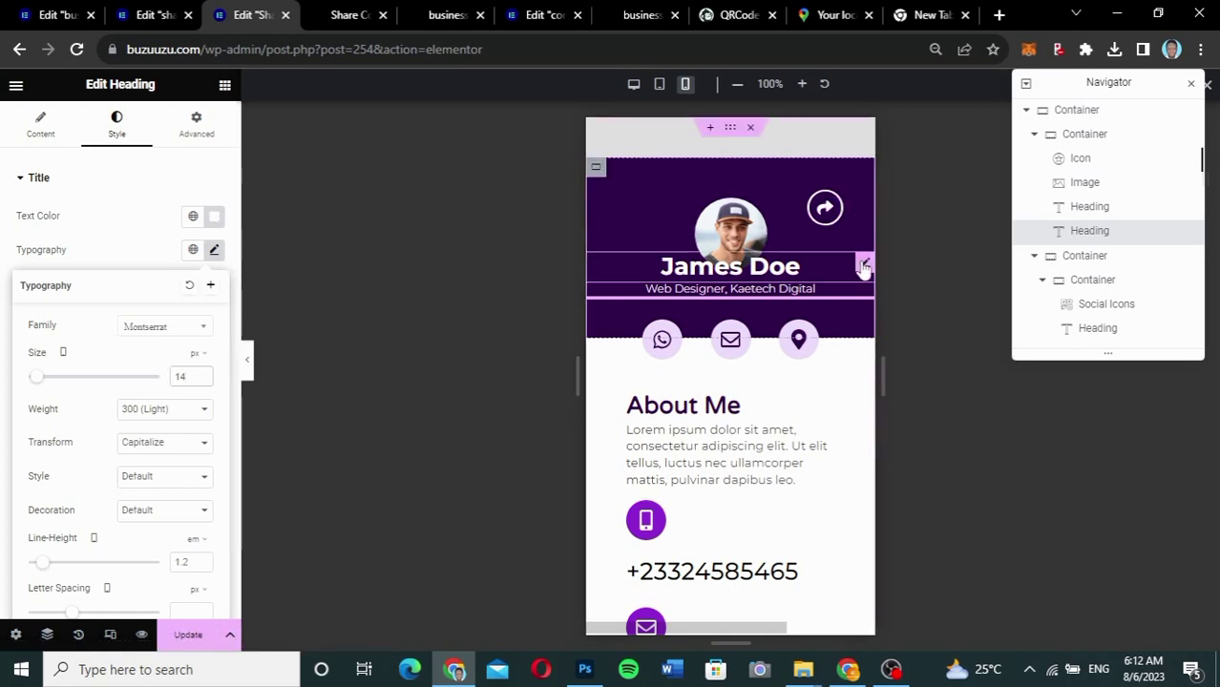
Step: Reduce the James Doe name heading's font size from 30 to 25 px
left_click(863, 265)
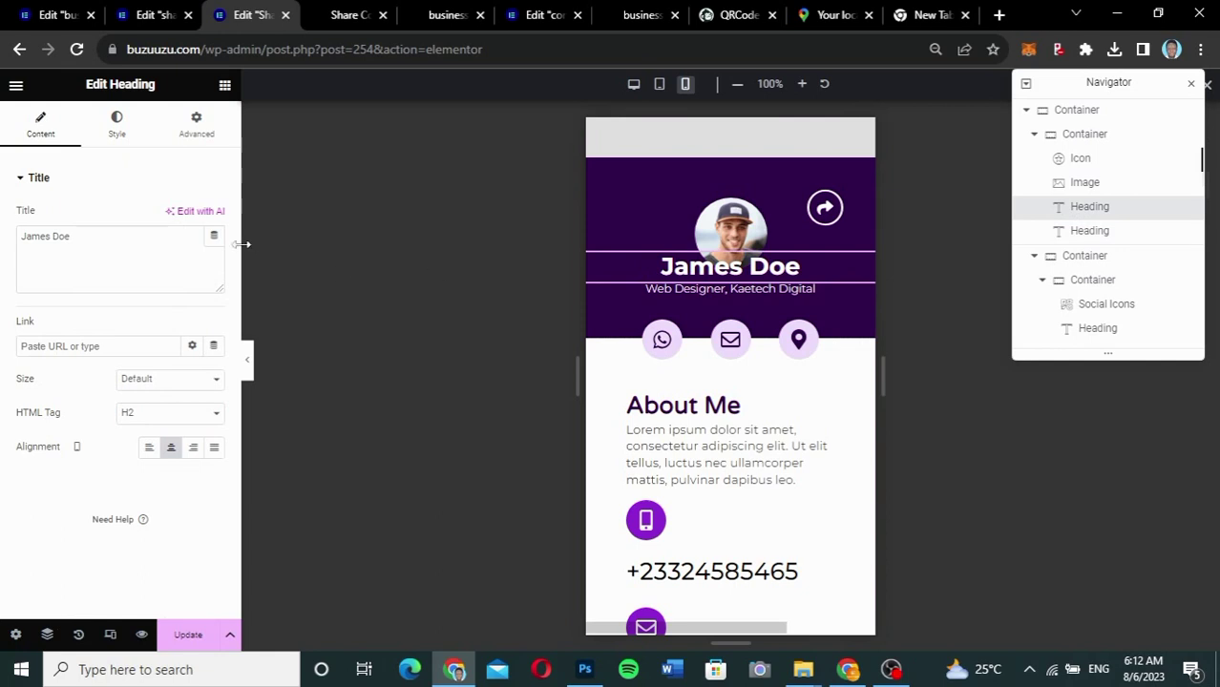
left_click(117, 133)
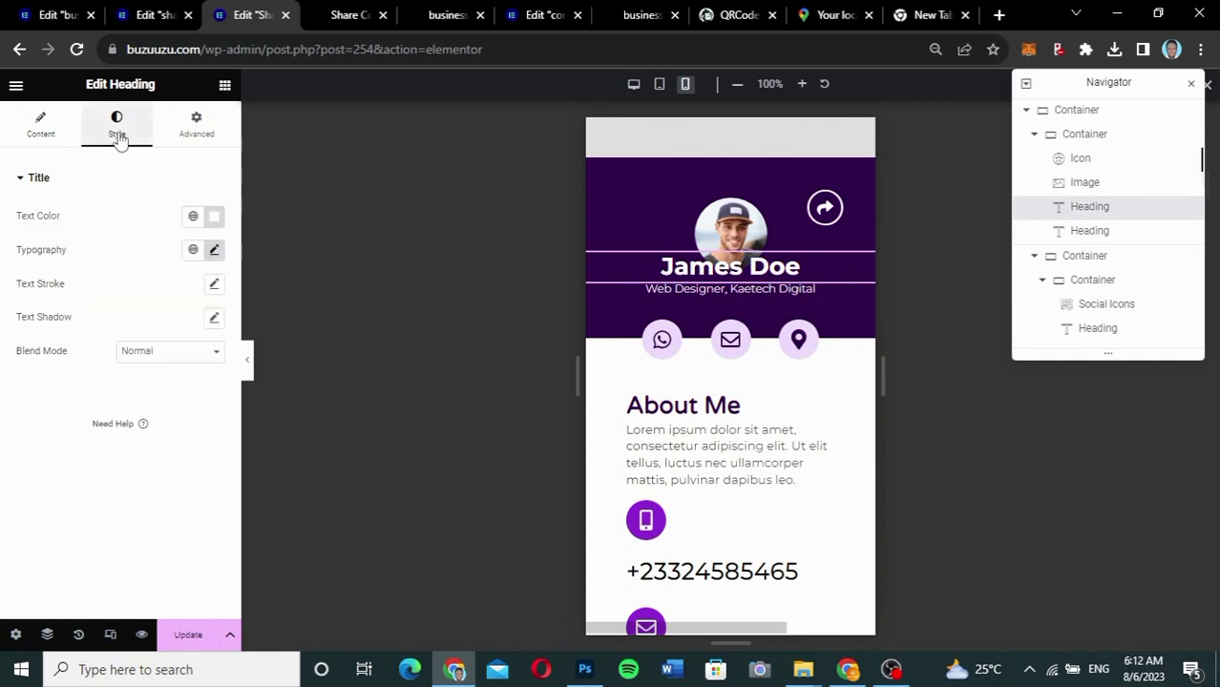
left_click(213, 251)
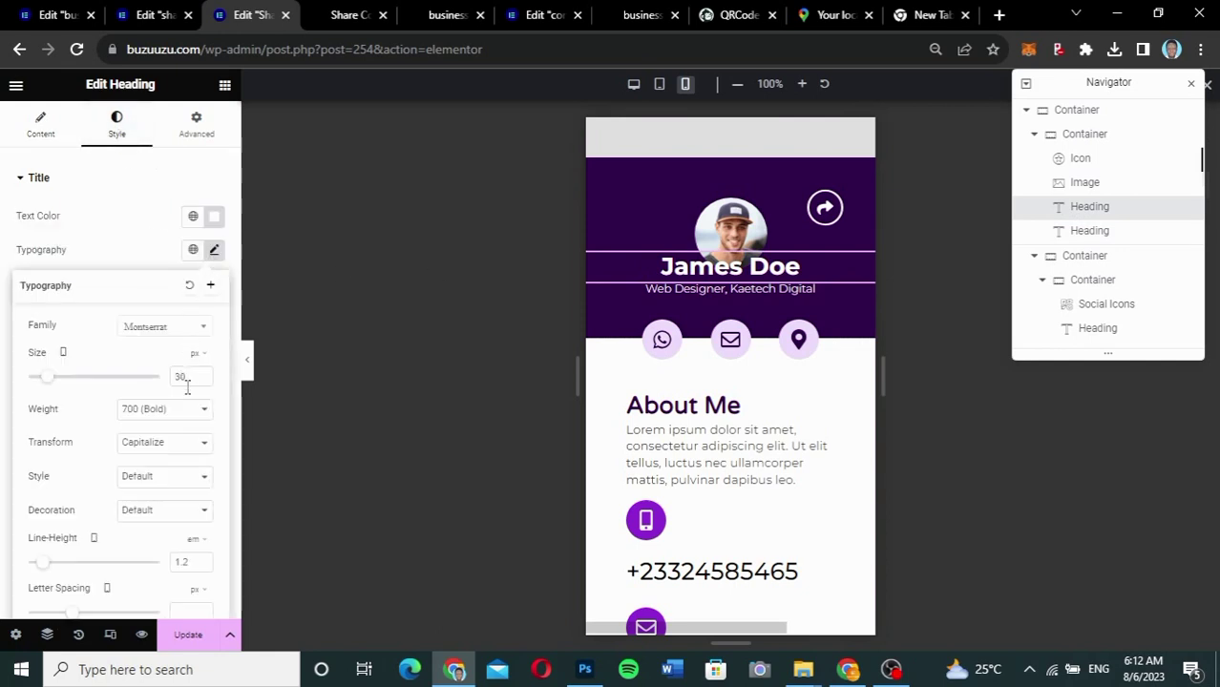
left_click_drag(189, 378, 173, 376)
type("25")
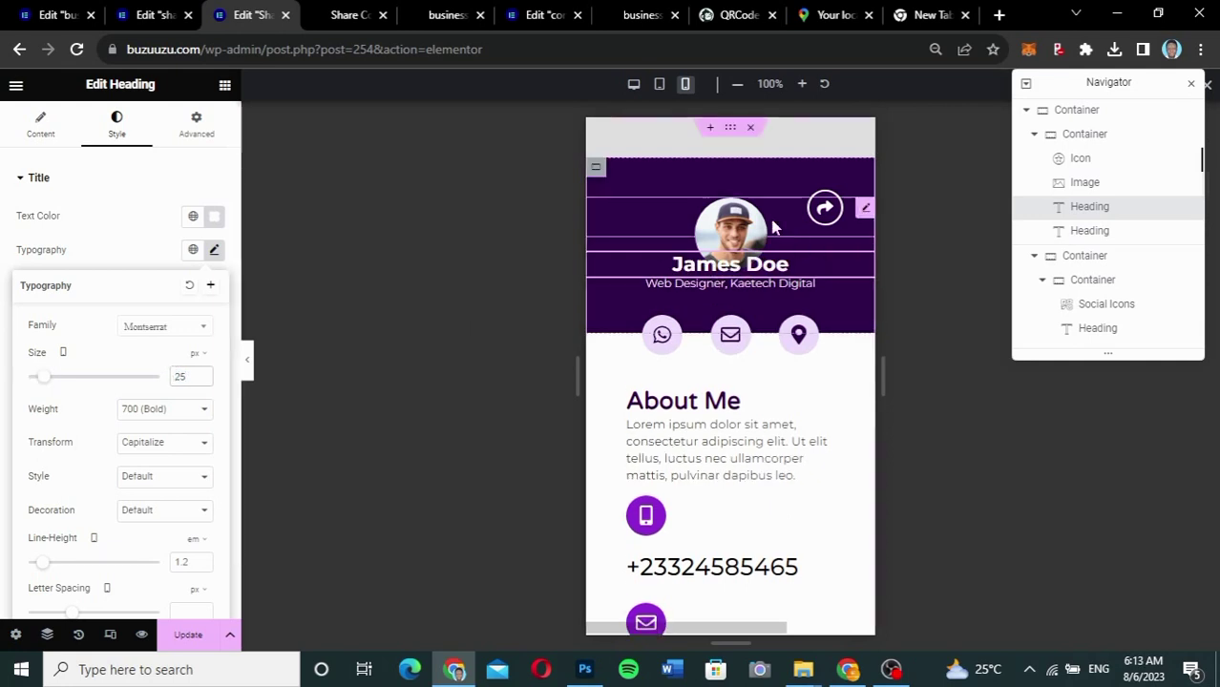
Step: Unlink the profile photo's margins and give it a bottom margin of 5
left_click(864, 210)
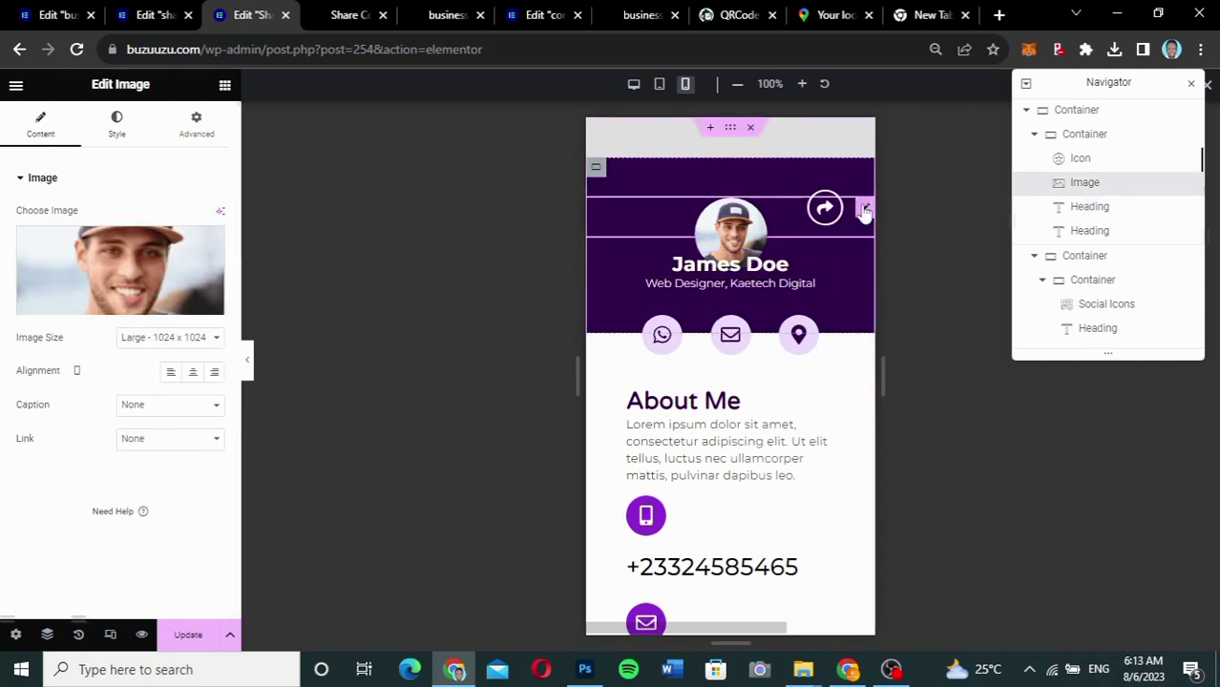
left_click(196, 127)
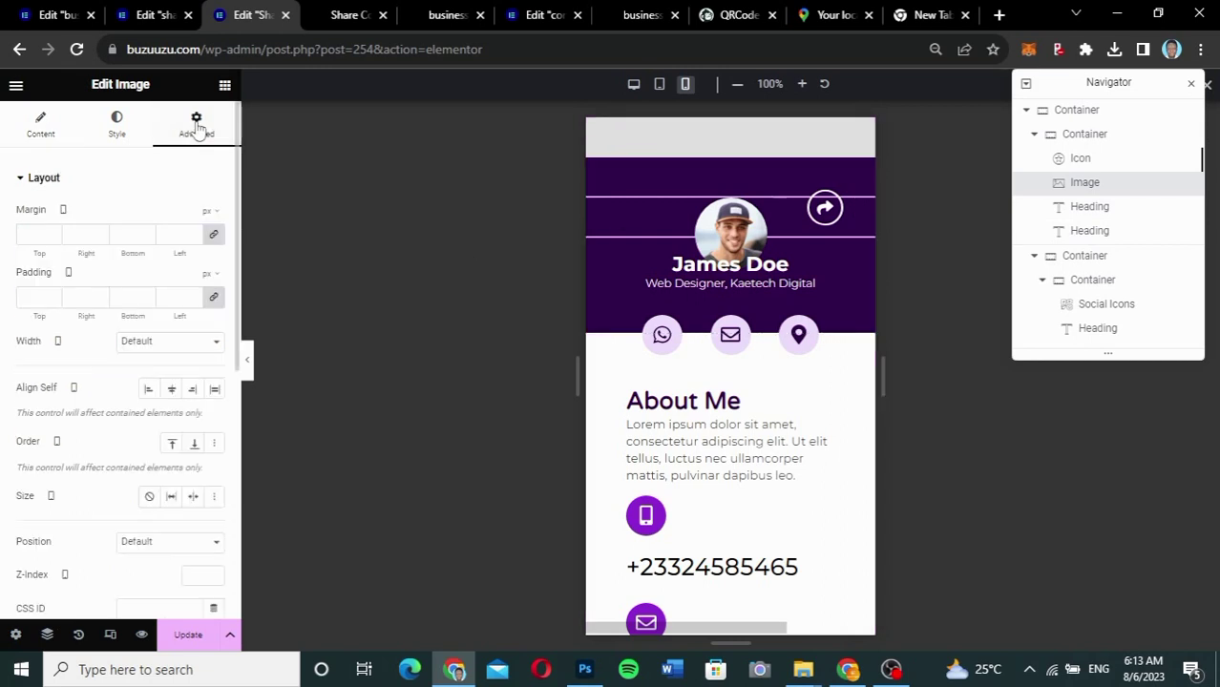
left_click(215, 237)
left_click(127, 236)
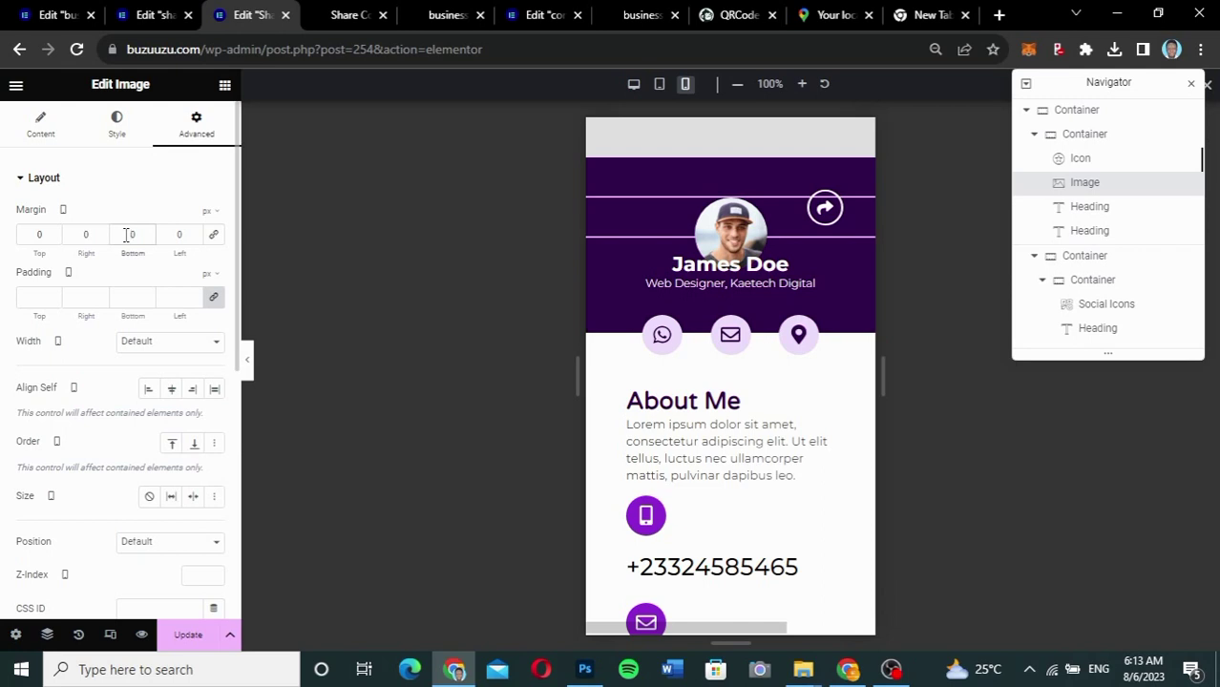
type("5")
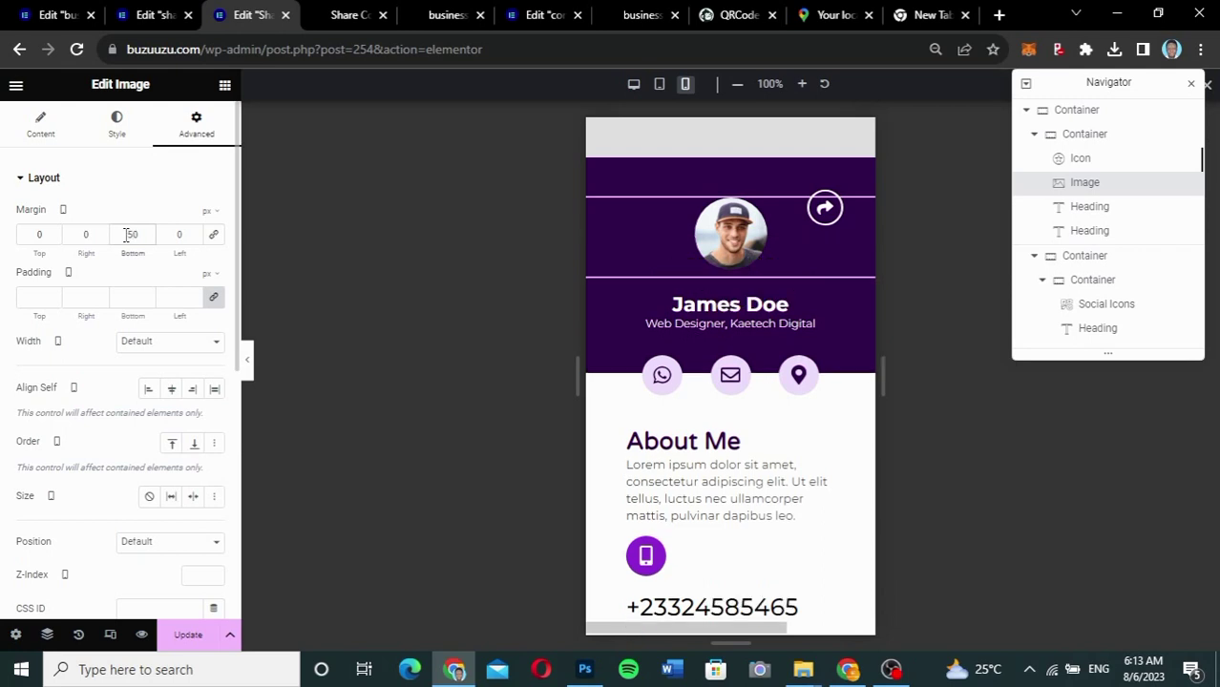
left_click(247, 363)
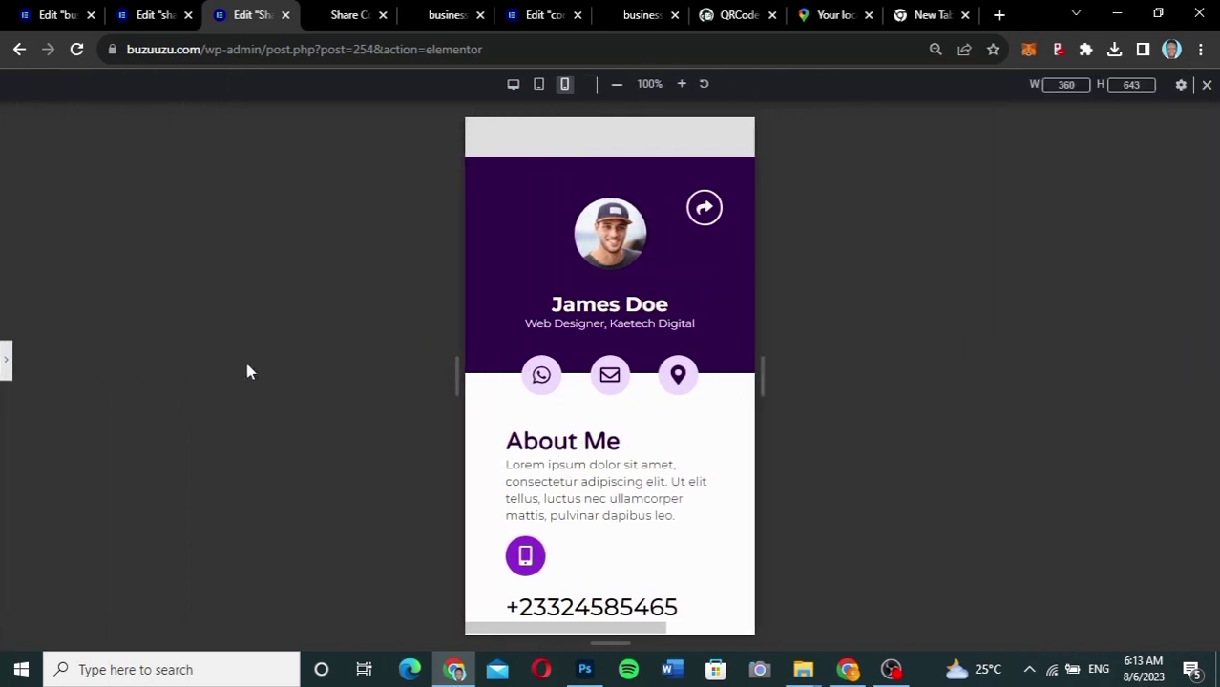
left_click(7, 372)
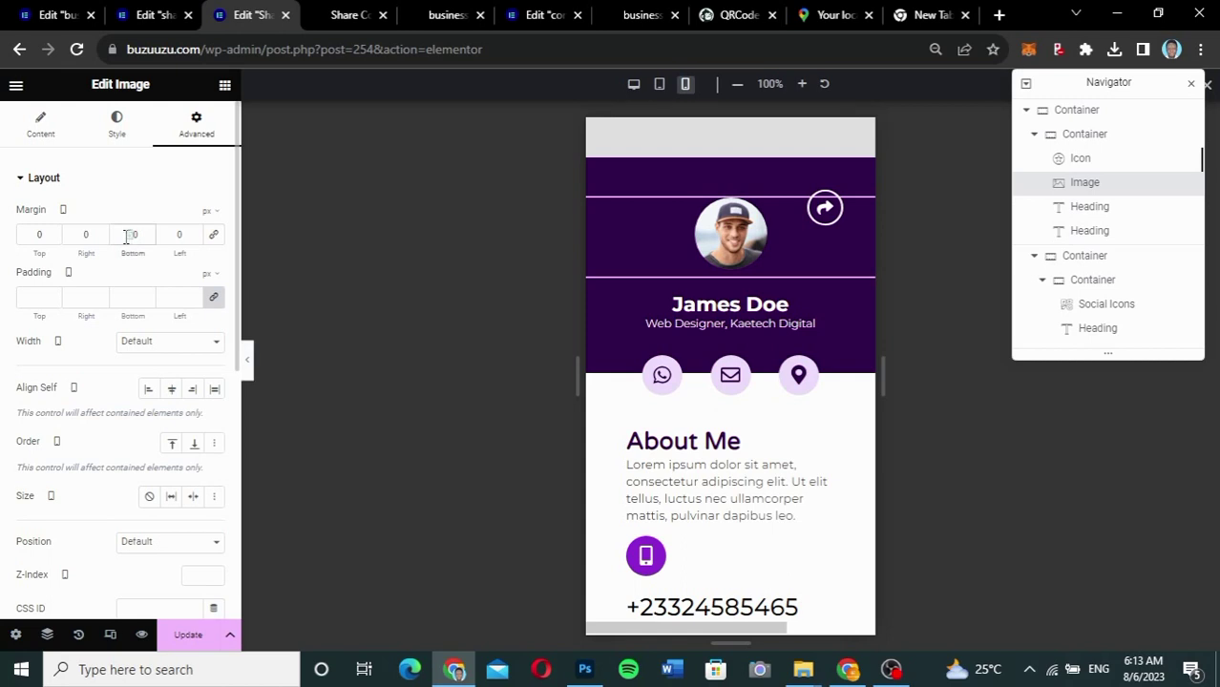
Step: Give the subtitle heading a -20 top margin and a 20 bottom margin
type("-20")
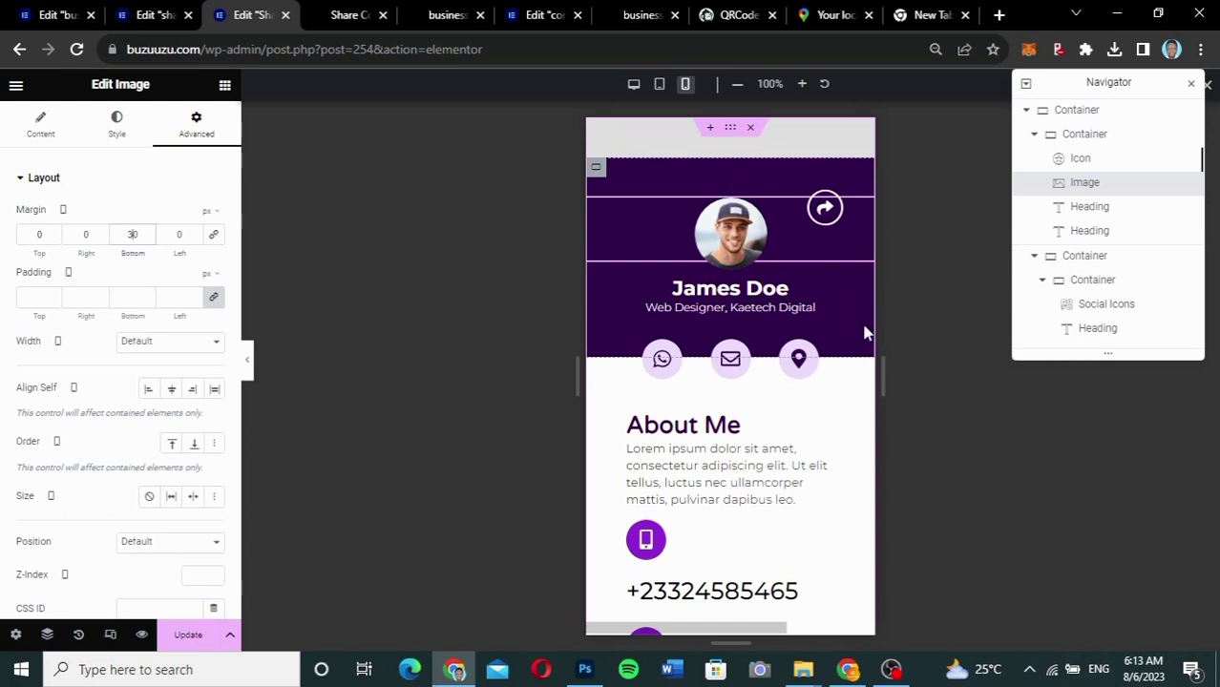
left_click(775, 315)
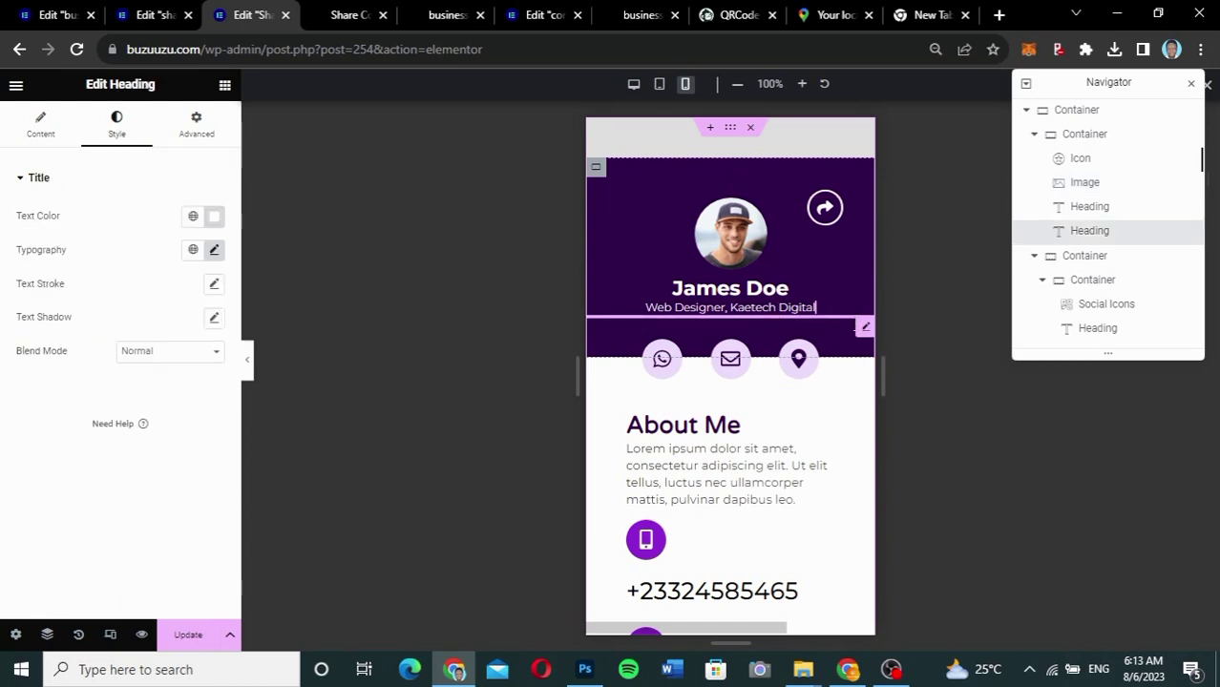
left_click(196, 126)
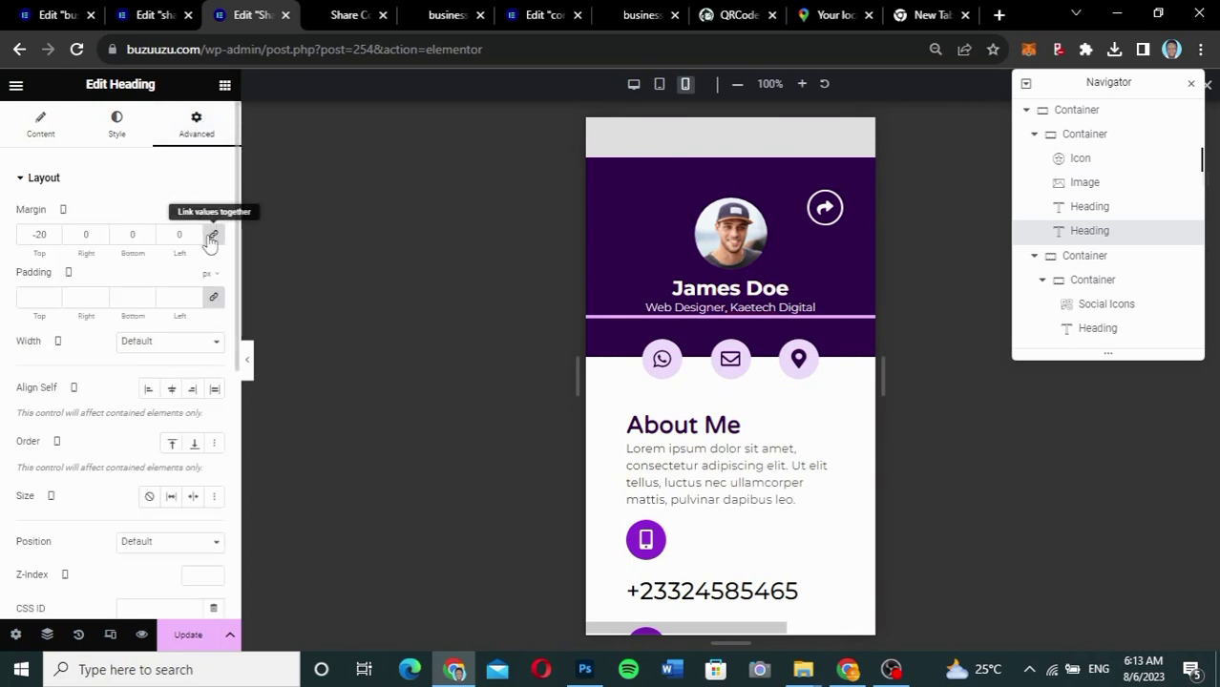
key("ctrl+z")
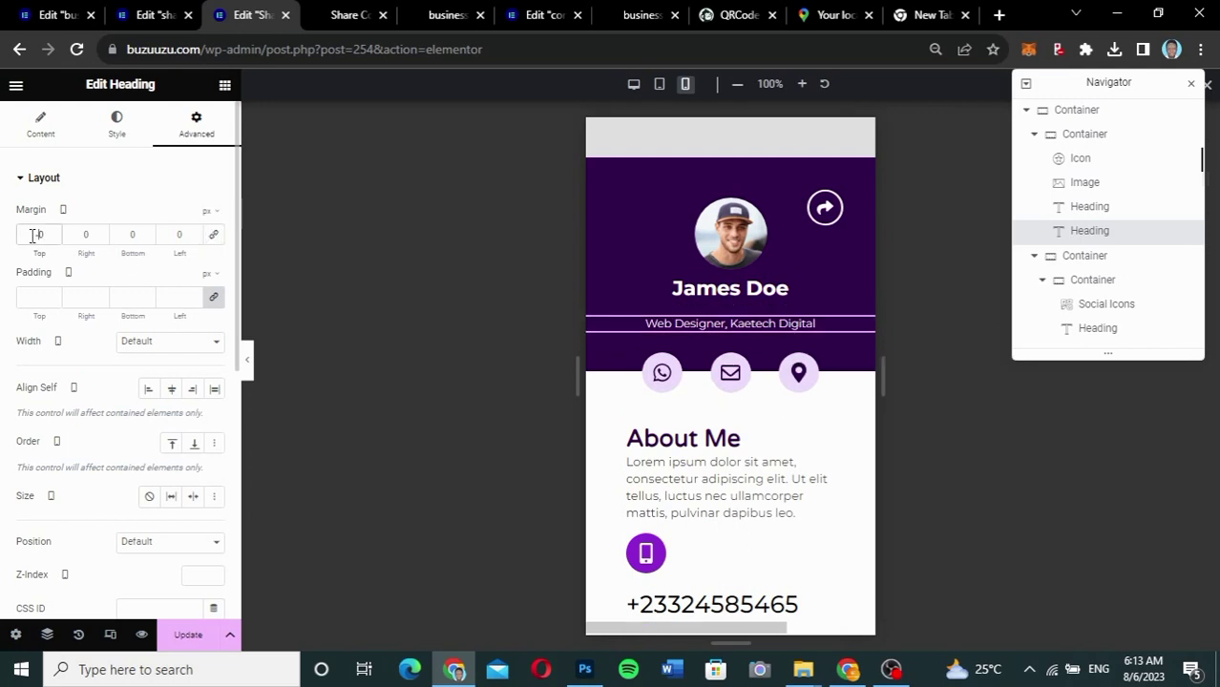
left_click(32, 236)
type("-2")
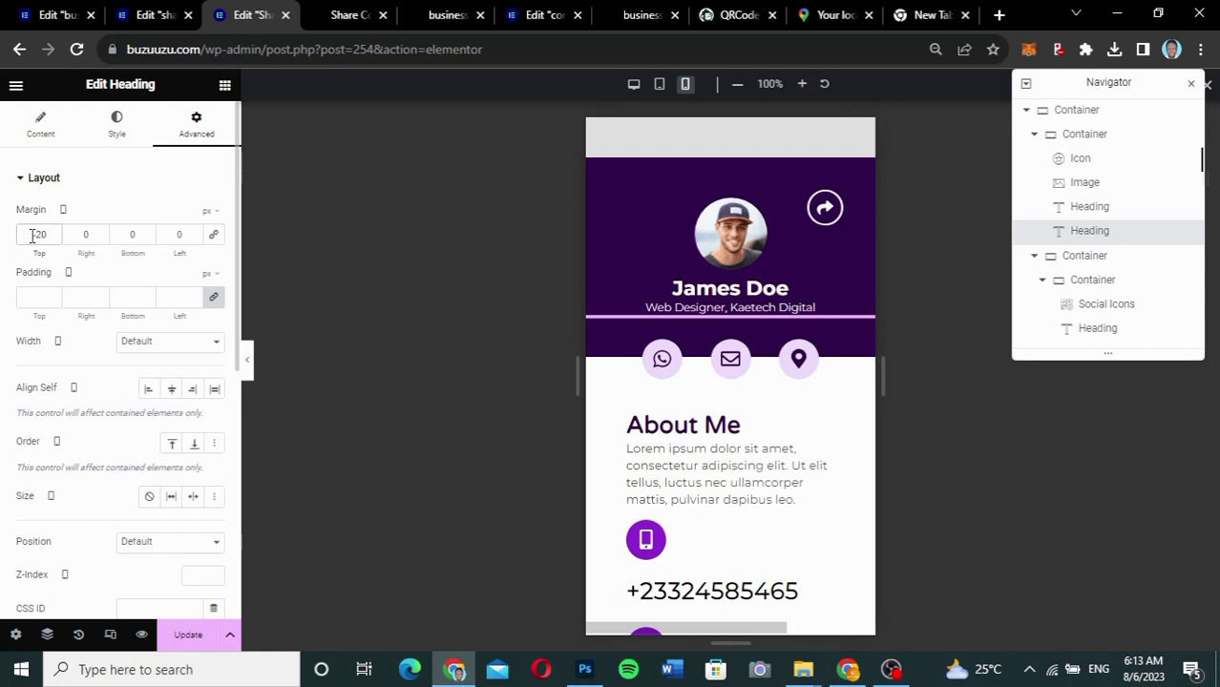
left_click(122, 236)
type("2")
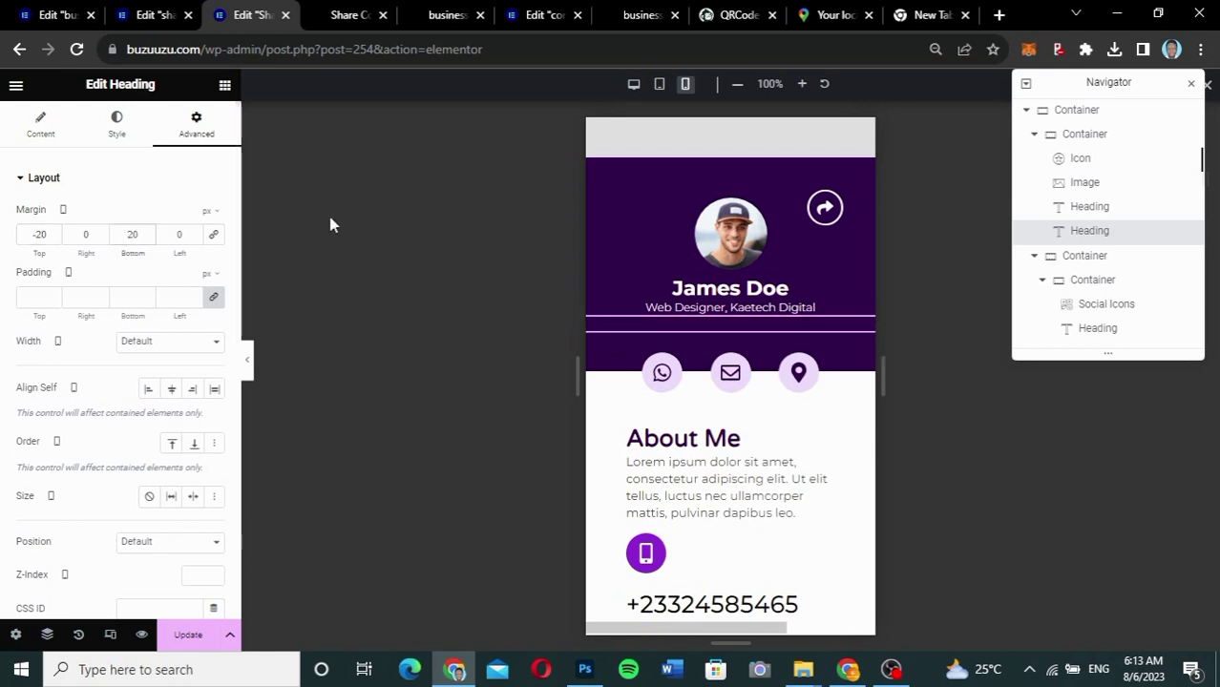
Step: Set the share icon's size to 15
left_click(825, 212)
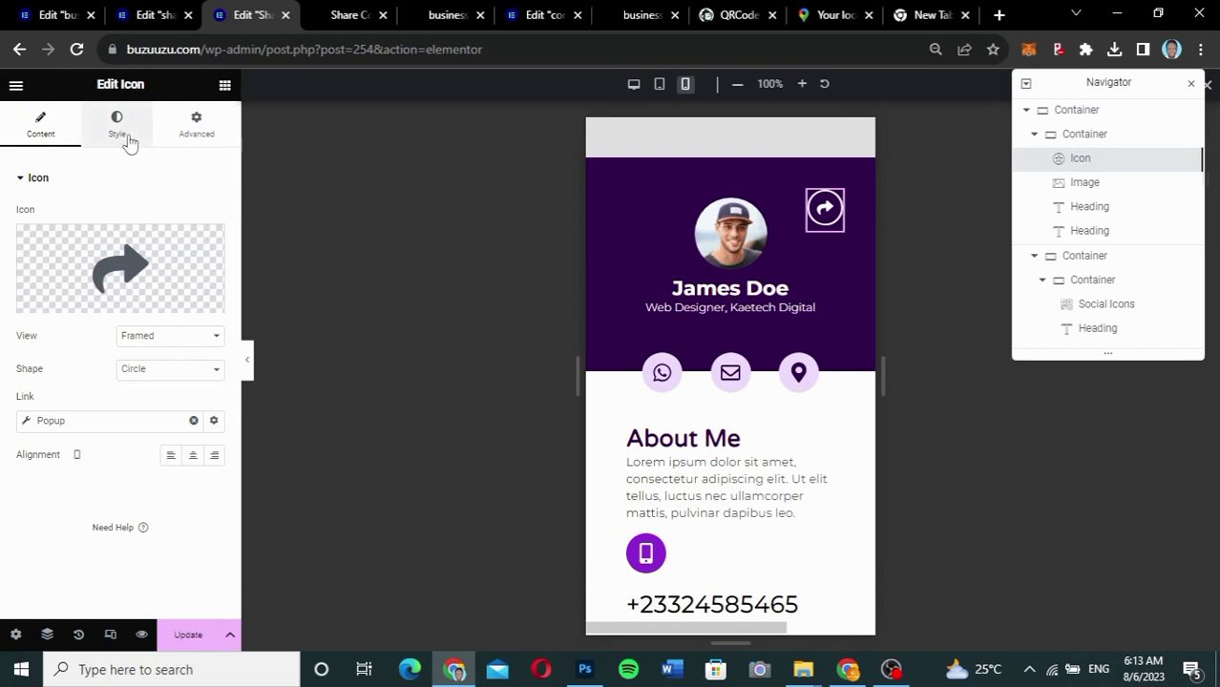
left_click(128, 139)
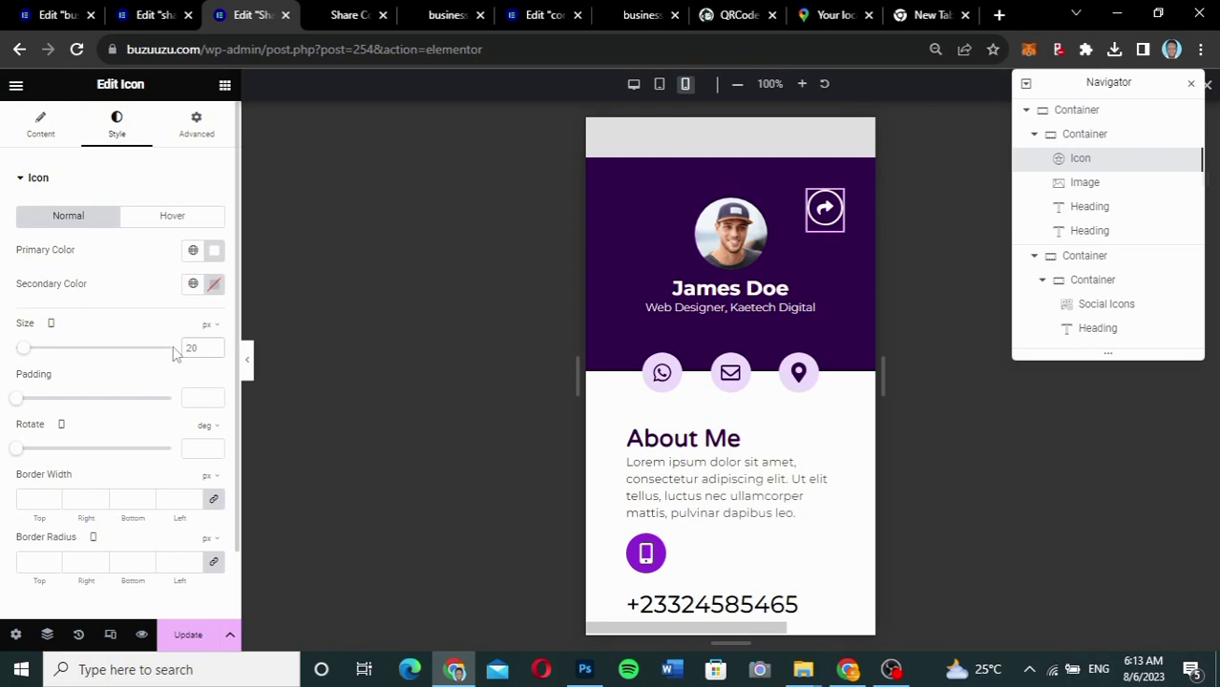
type("15")
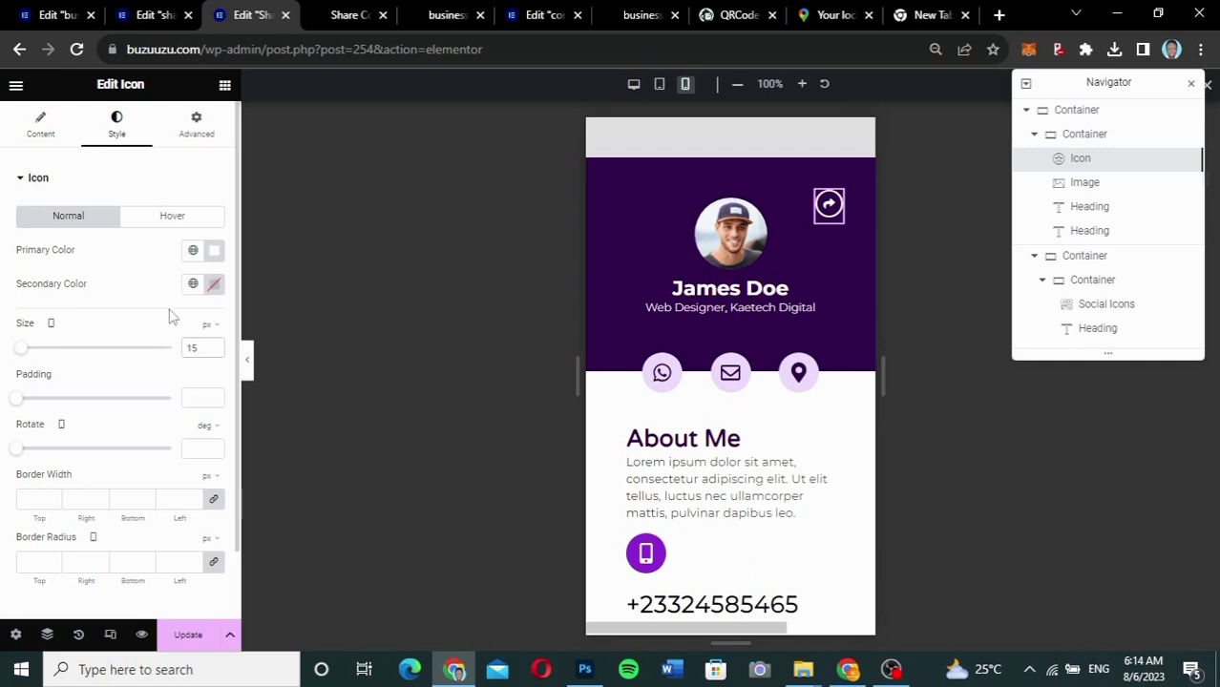
Step: Position the share icon 20 px from the right and 20 px from the top
left_click(189, 135)
scroll(128, 424, "down", 3)
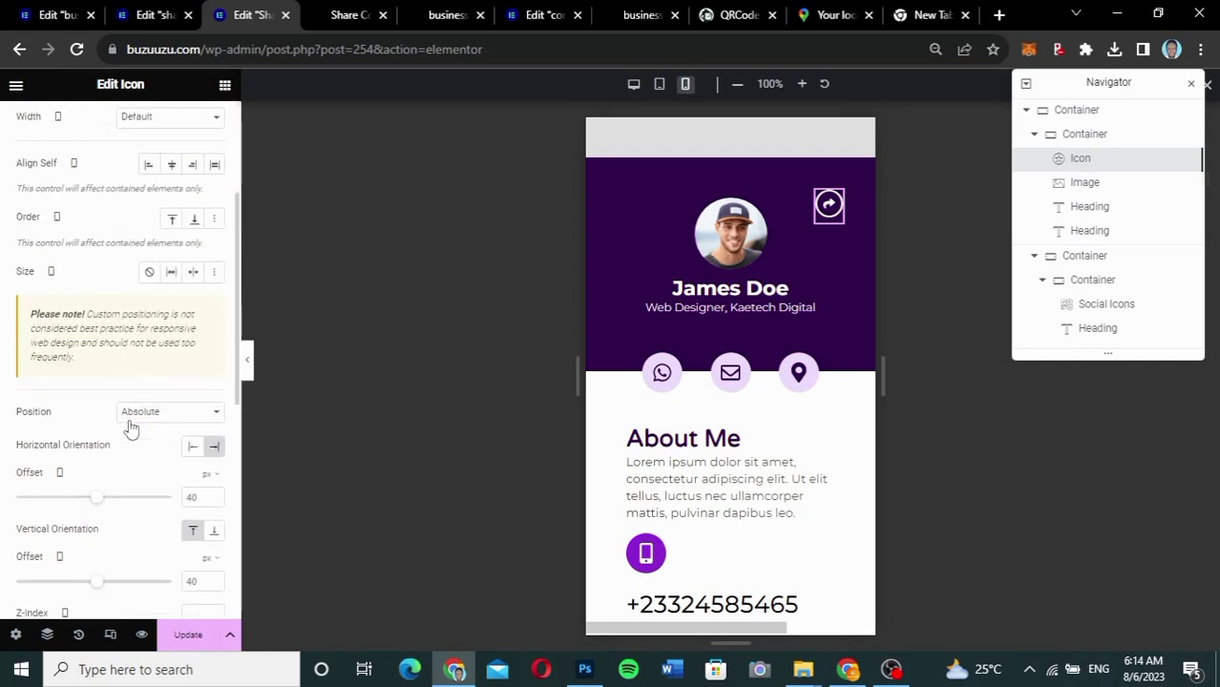
scroll(128, 425, "down", 1)
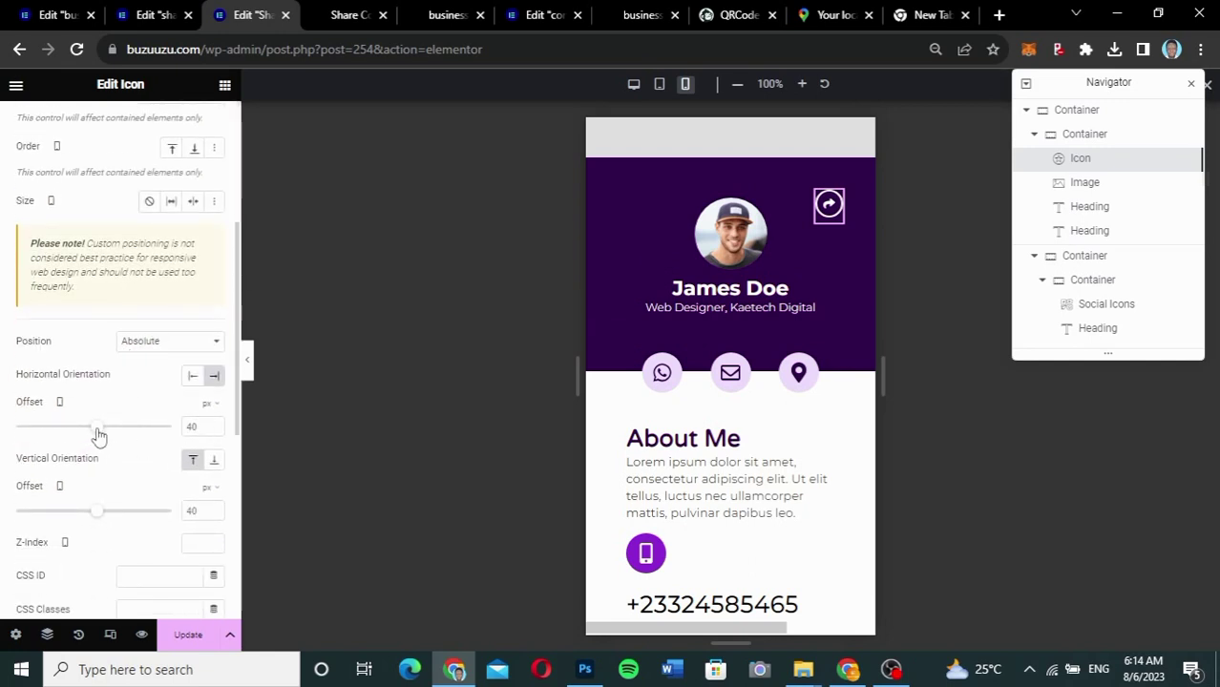
left_click_drag(98, 434, 96, 434)
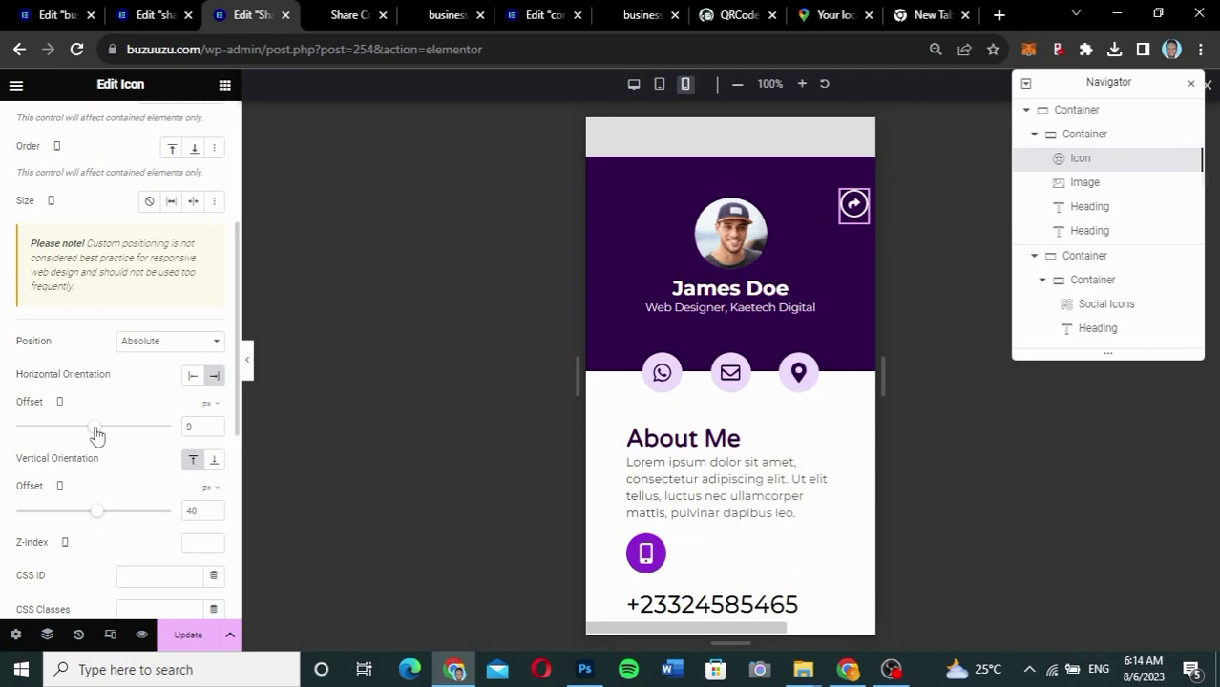
left_click(198, 425)
type("20")
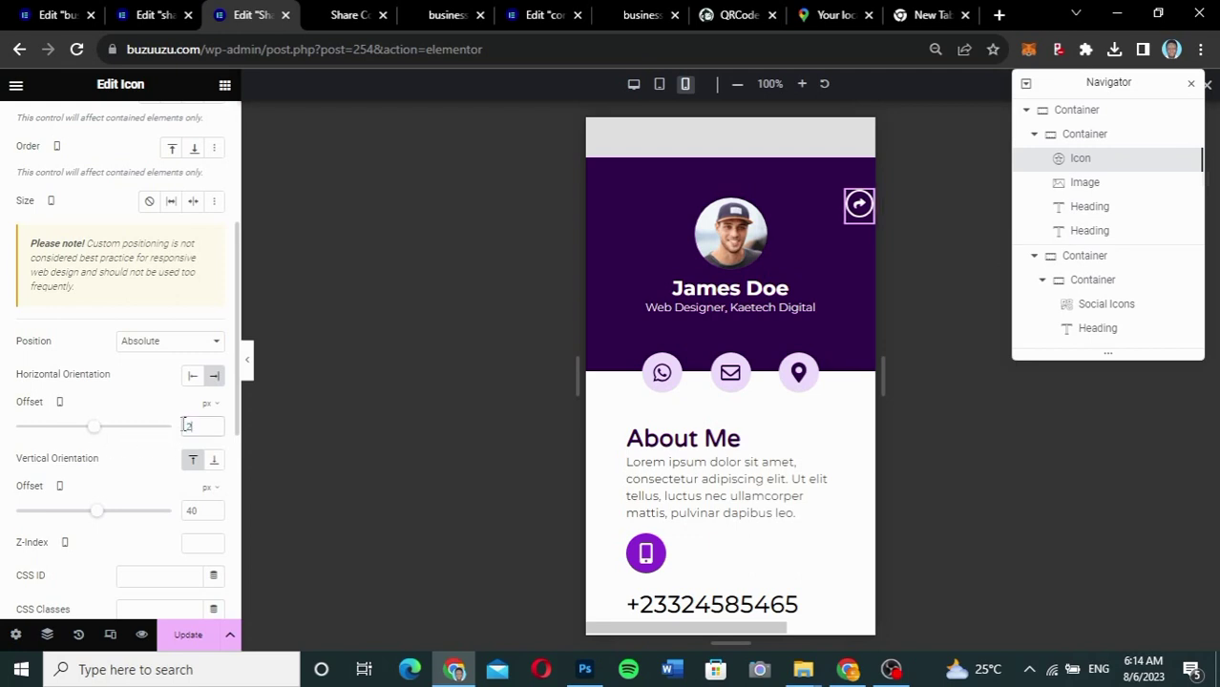
left_click(190, 460)
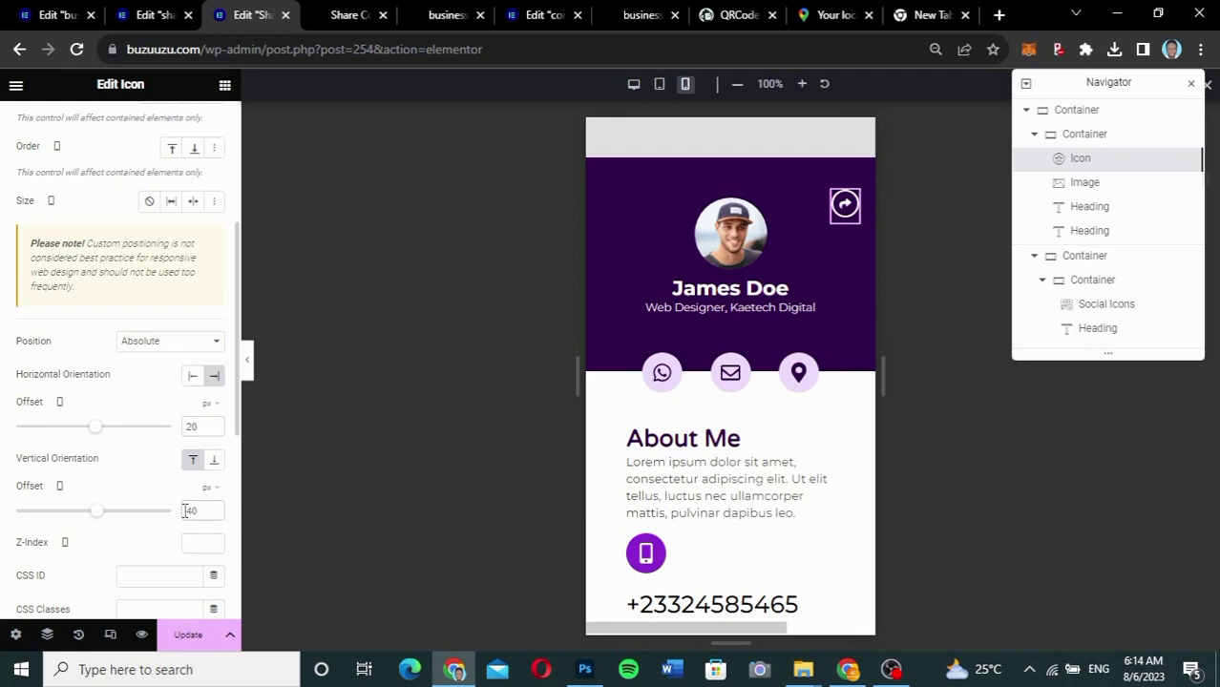
type("20")
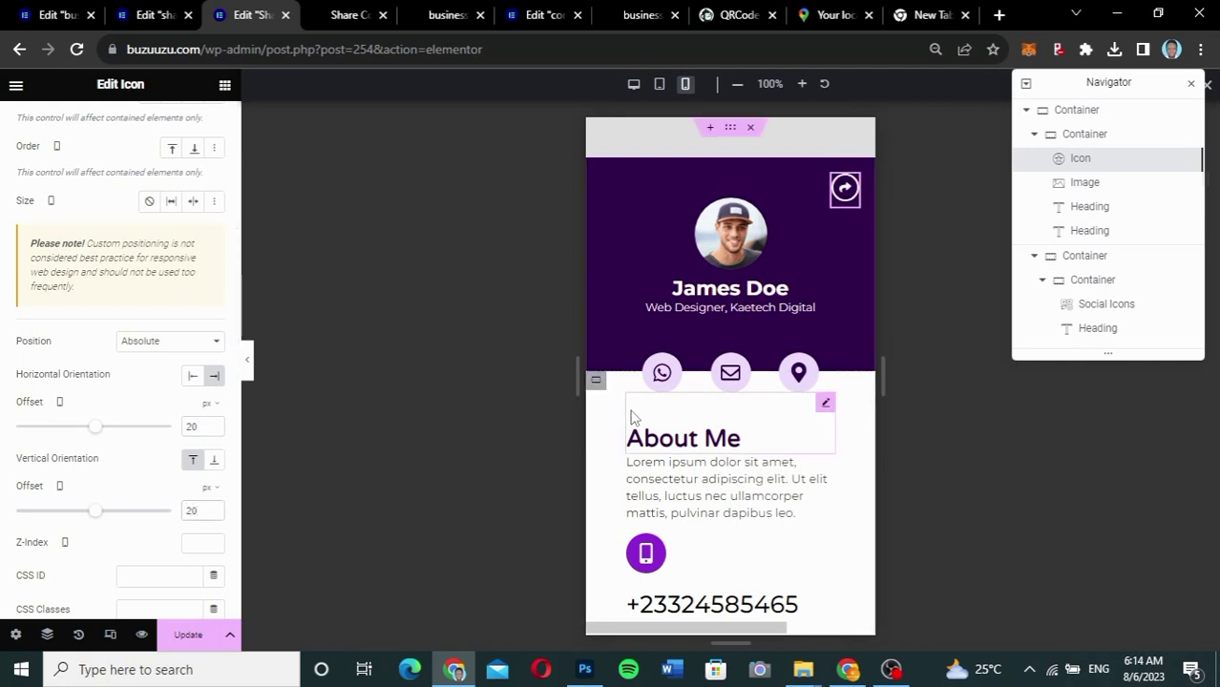
scroll(842, 482, "down", 4)
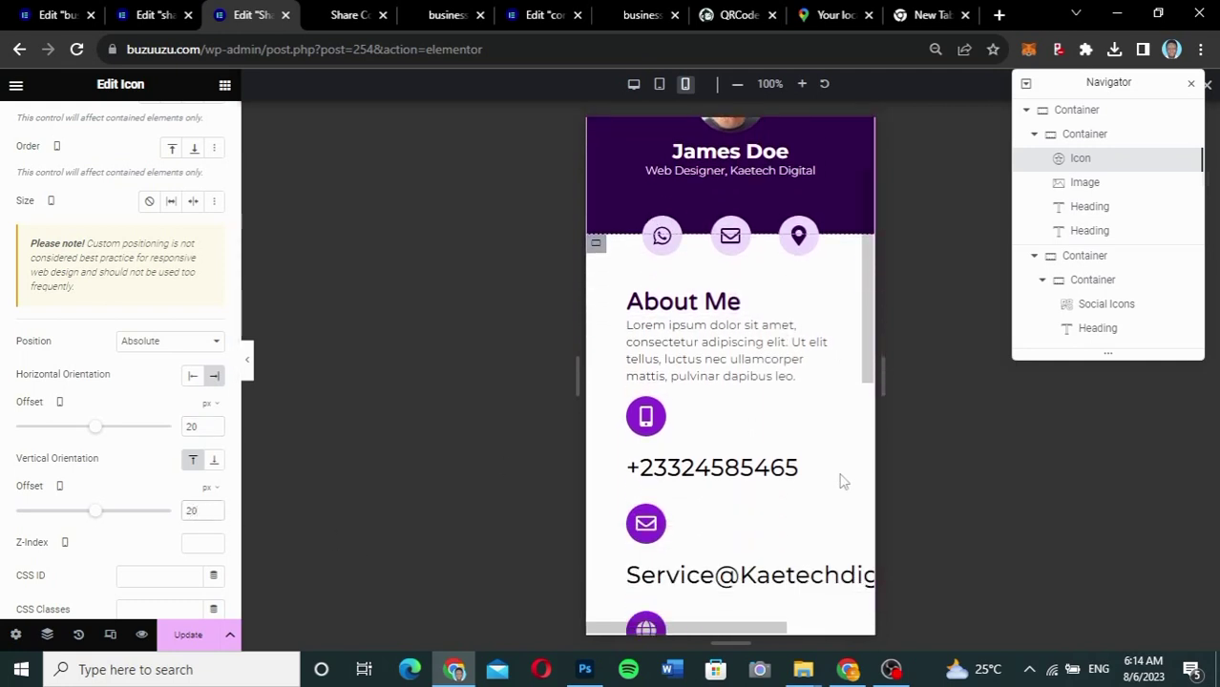
mouse_move(824, 313)
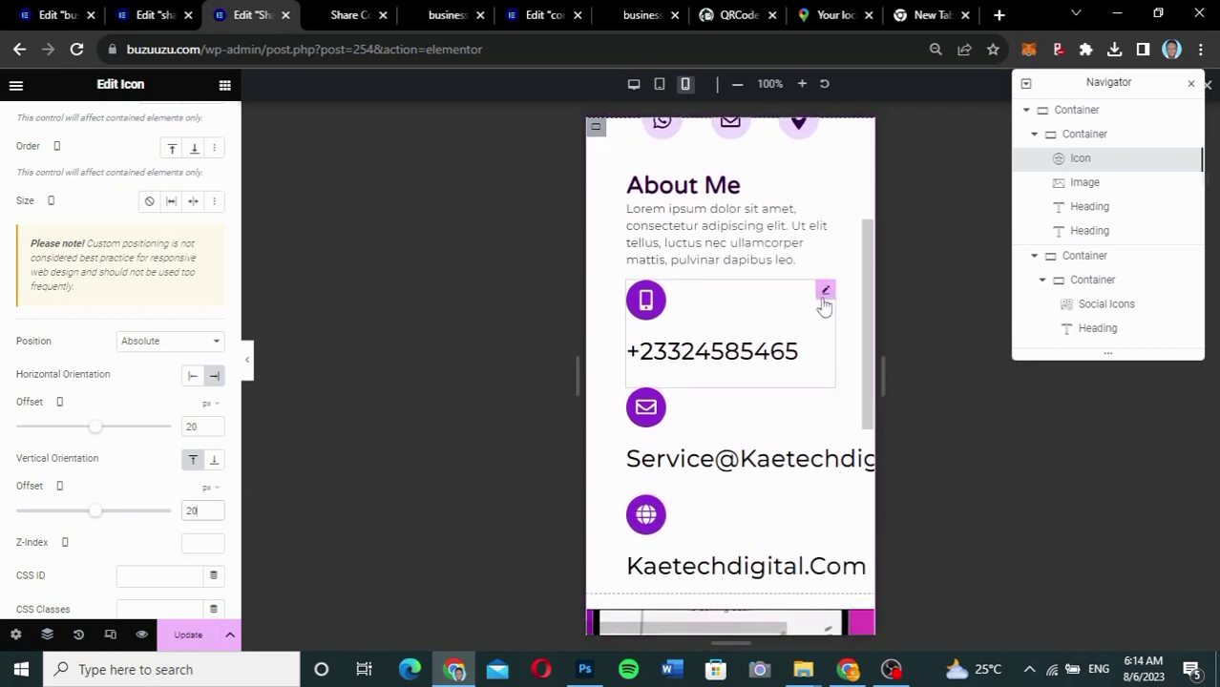
Step: Set the phone entry's title typography size to 16 px
left_click(824, 293)
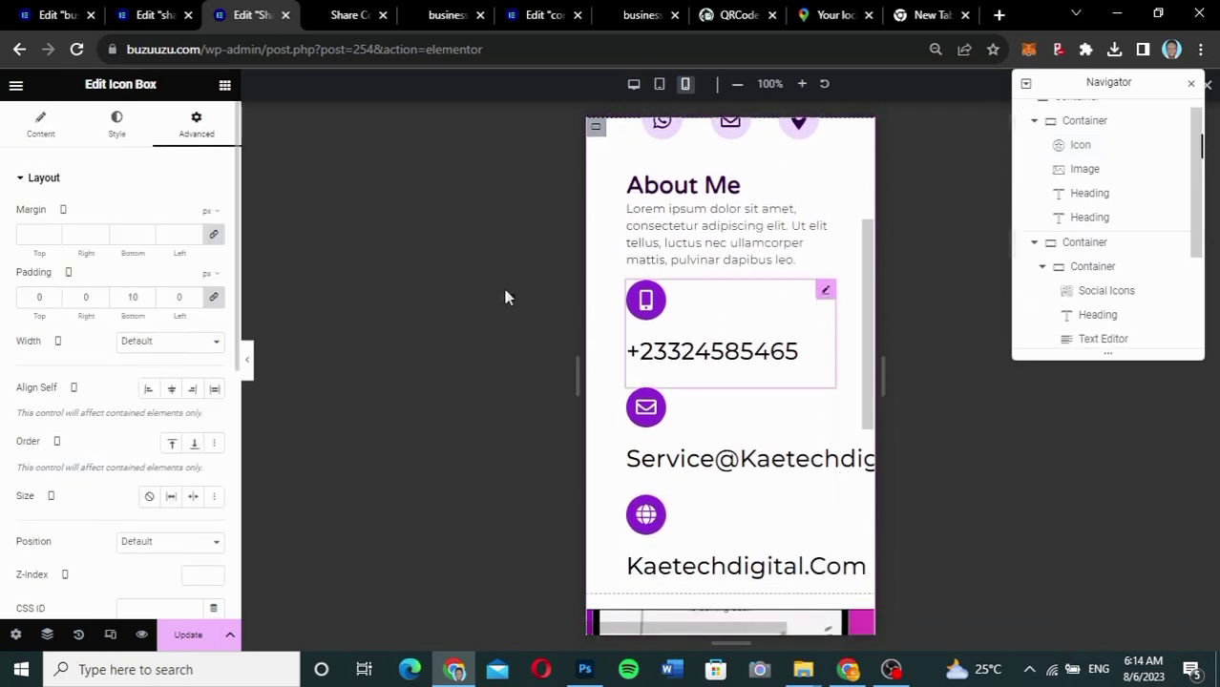
left_click(135, 132)
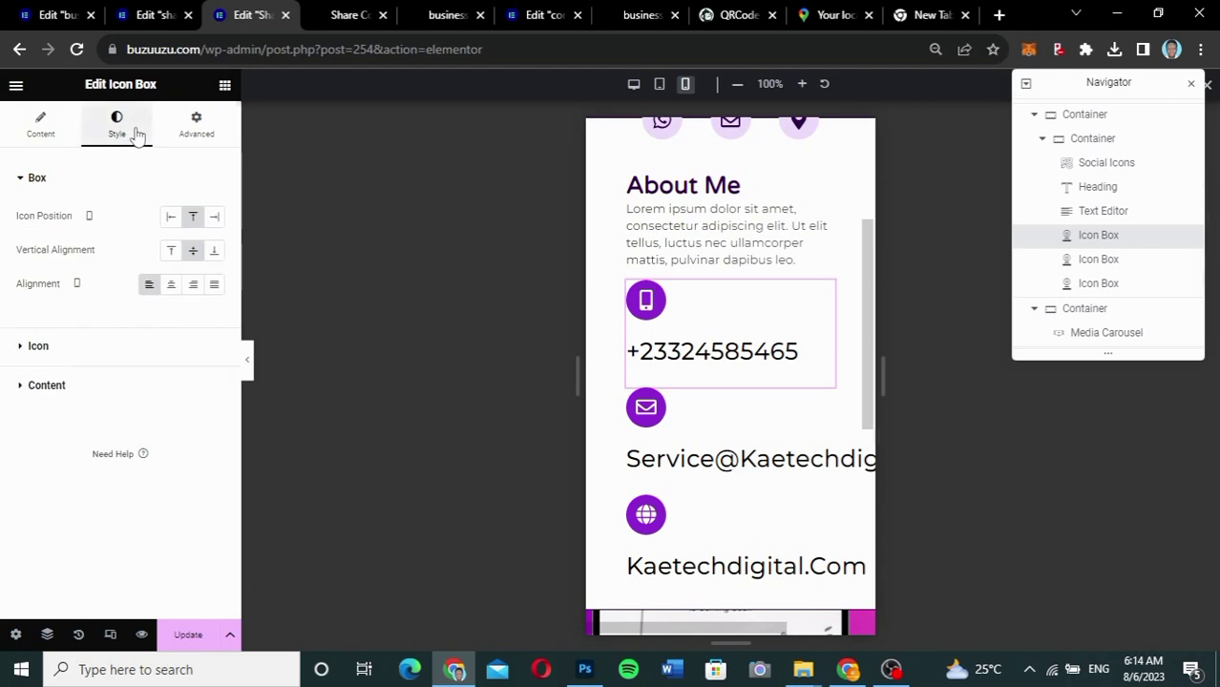
left_click(84, 404)
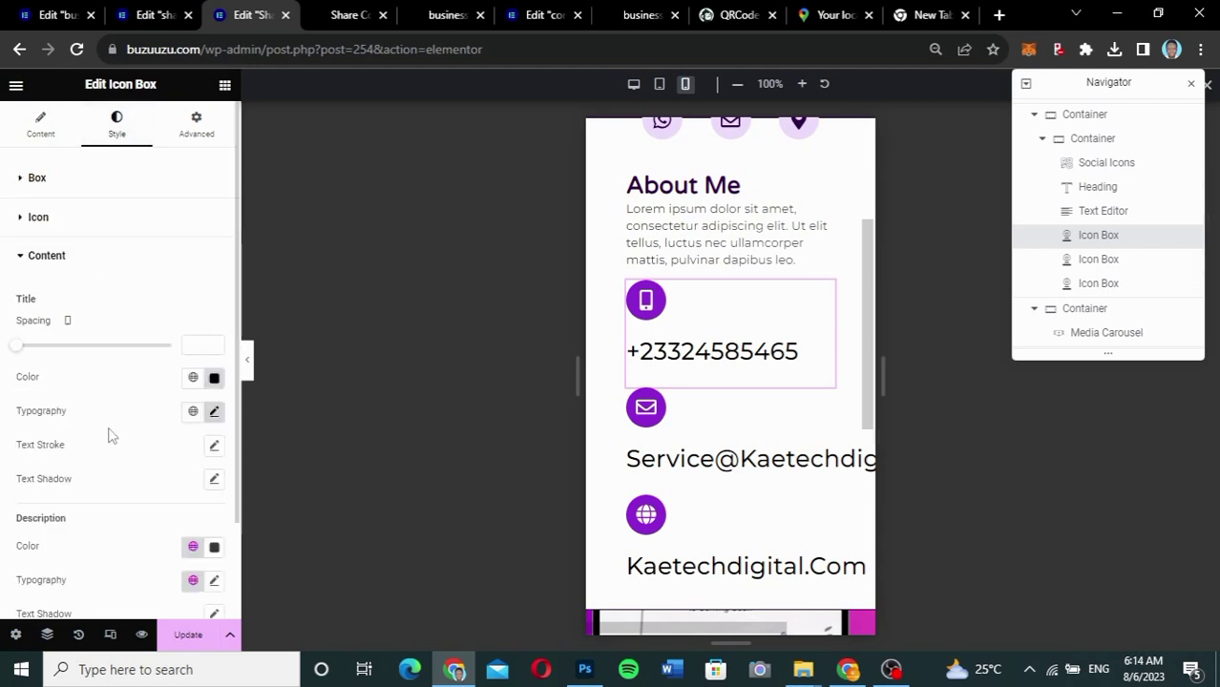
scroll(109, 431, "down", 2)
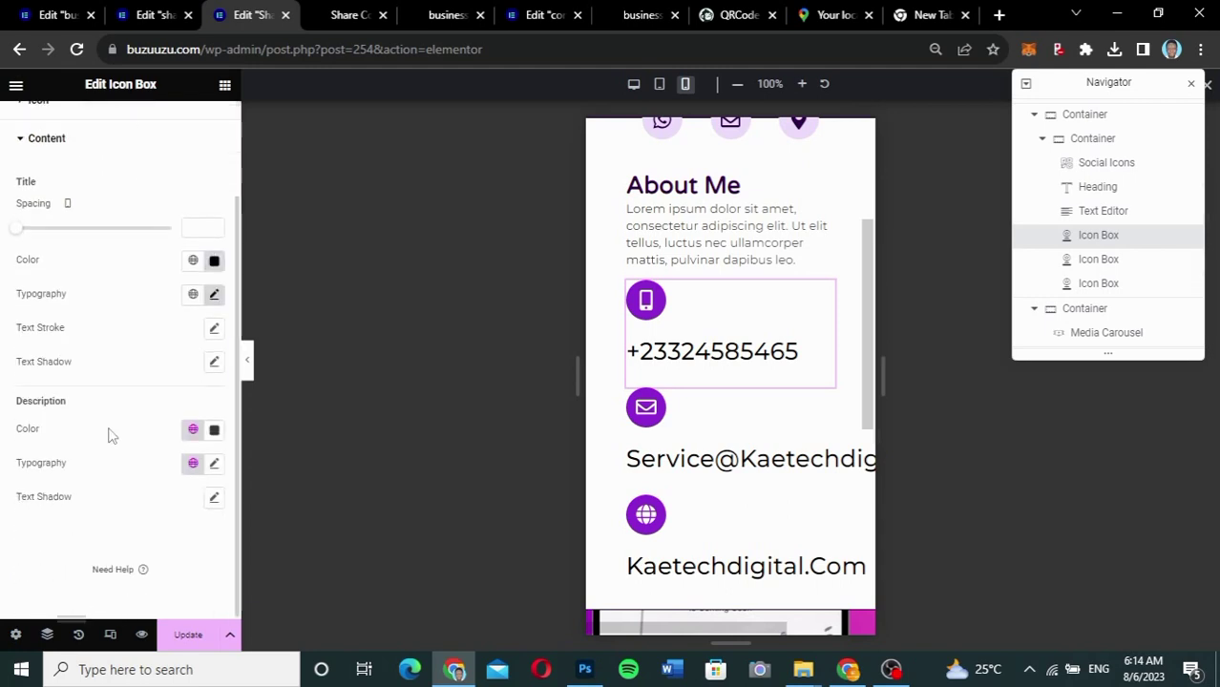
left_click(215, 298)
left_click_drag(191, 425, 171, 429)
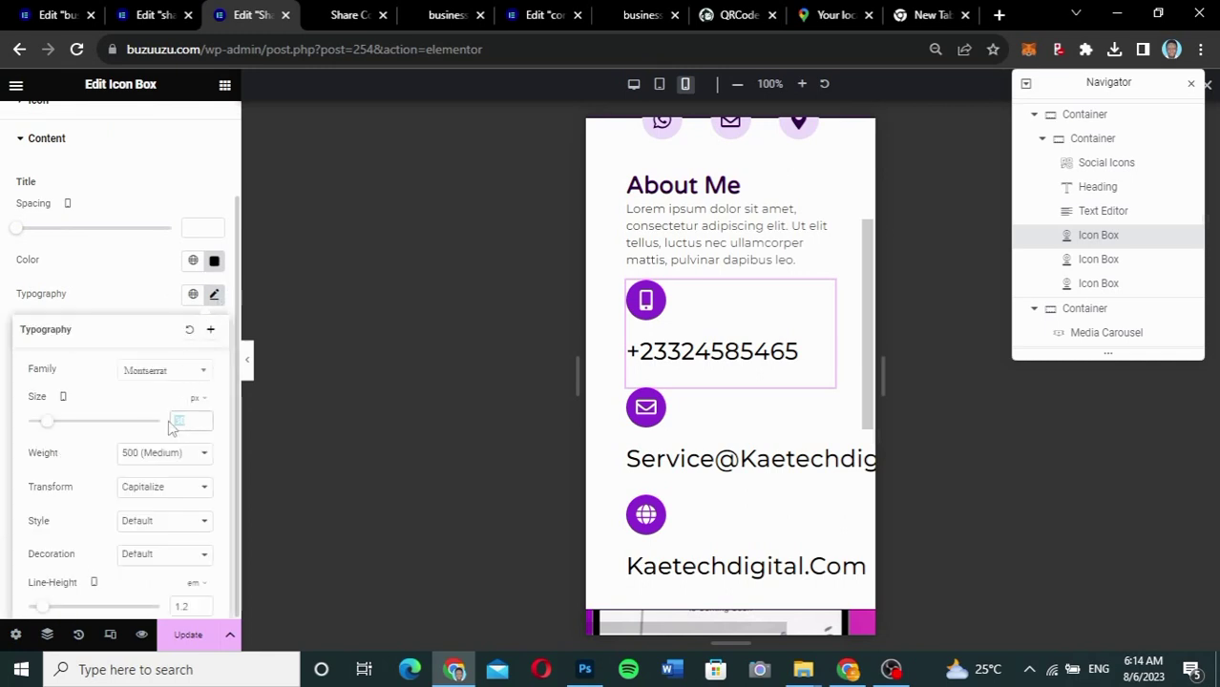
type("14")
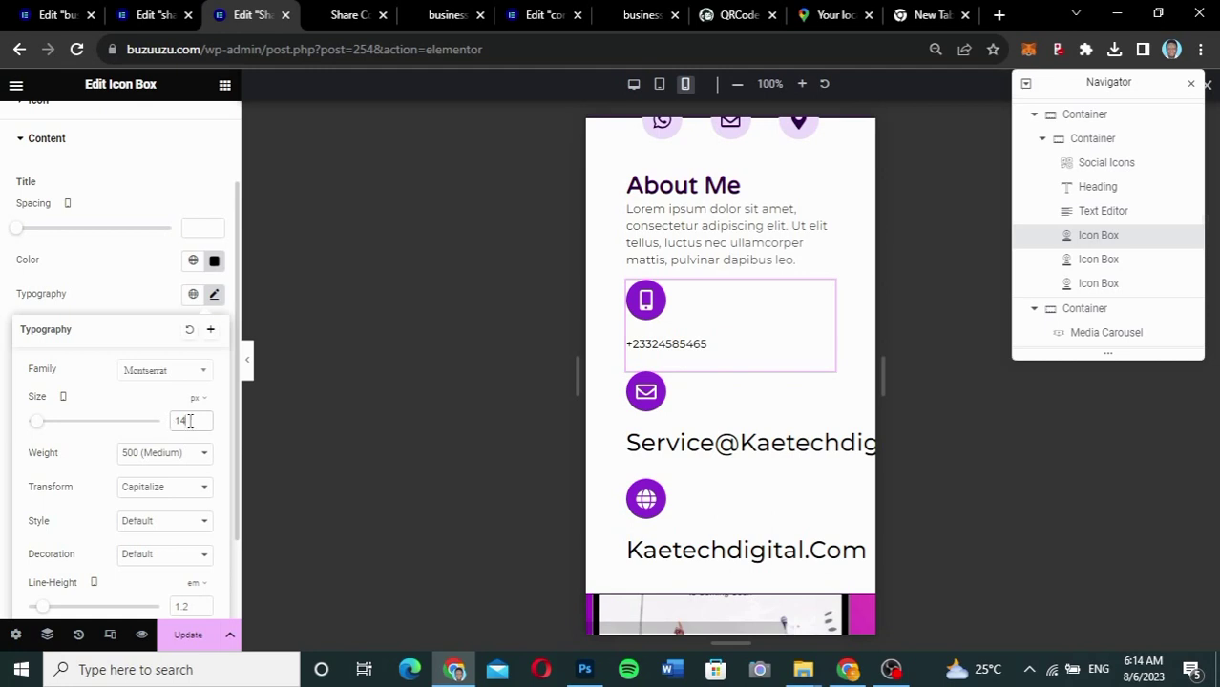
left_click_drag(190, 421, 165, 429)
type("16")
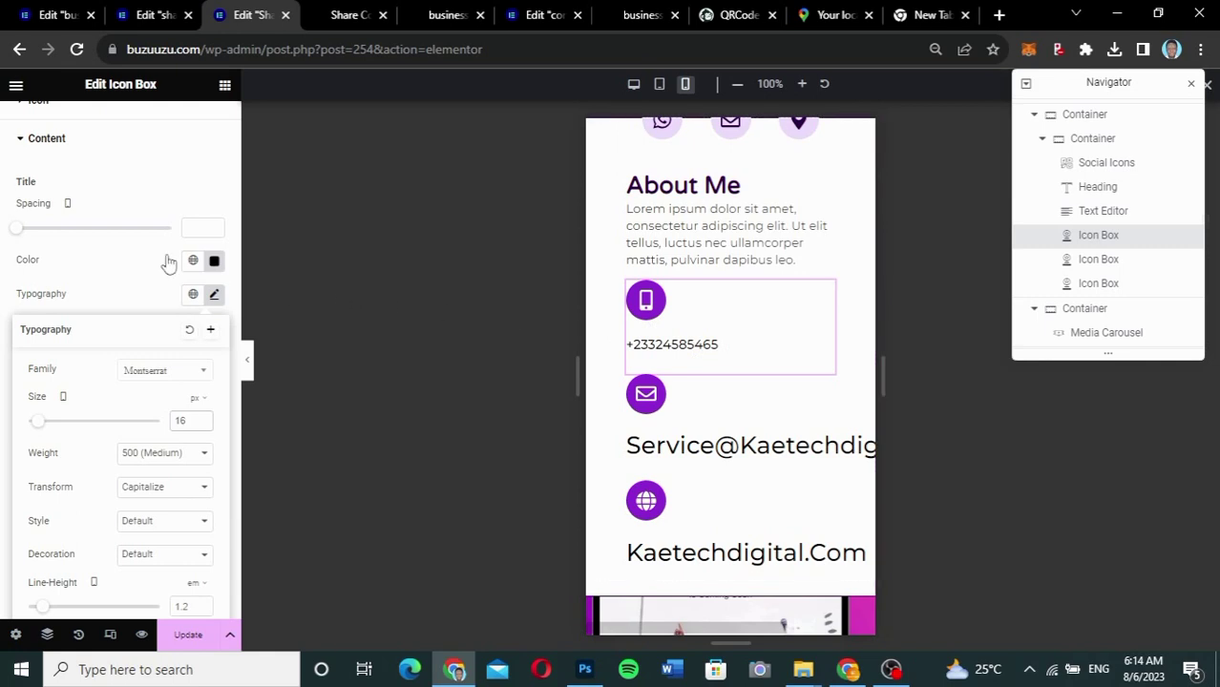
left_click(120, 141)
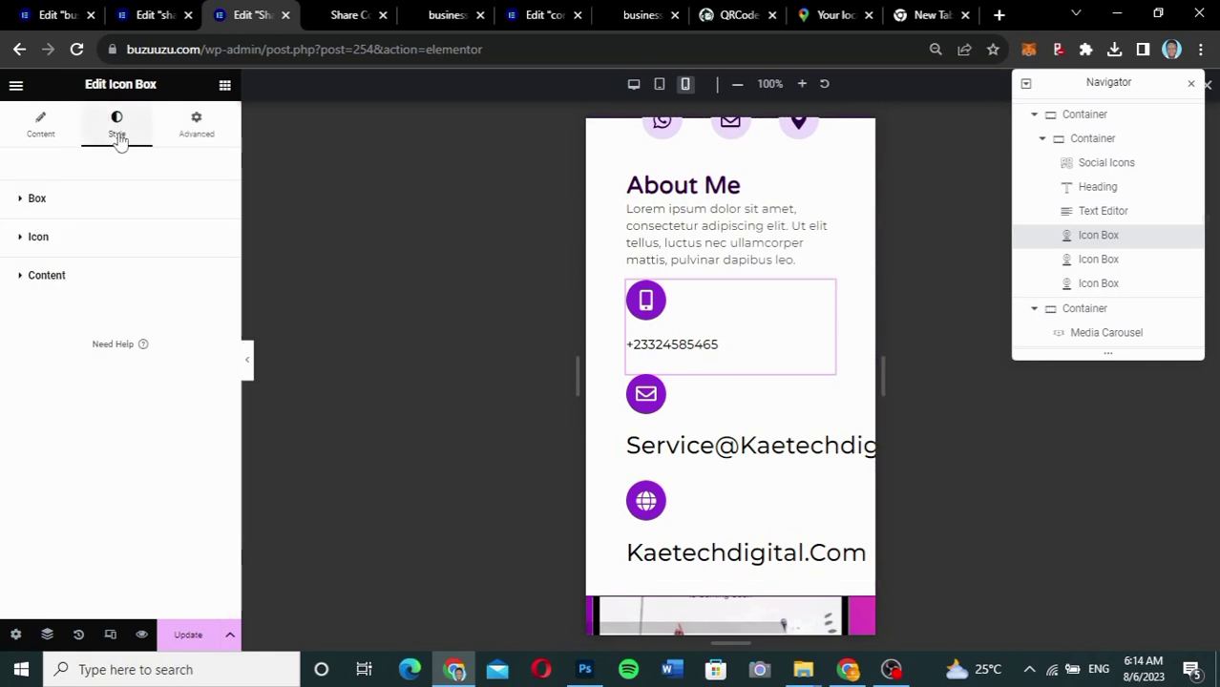
Step: Shrink the phone icon to 15 px and place it left of the number
left_click(83, 236)
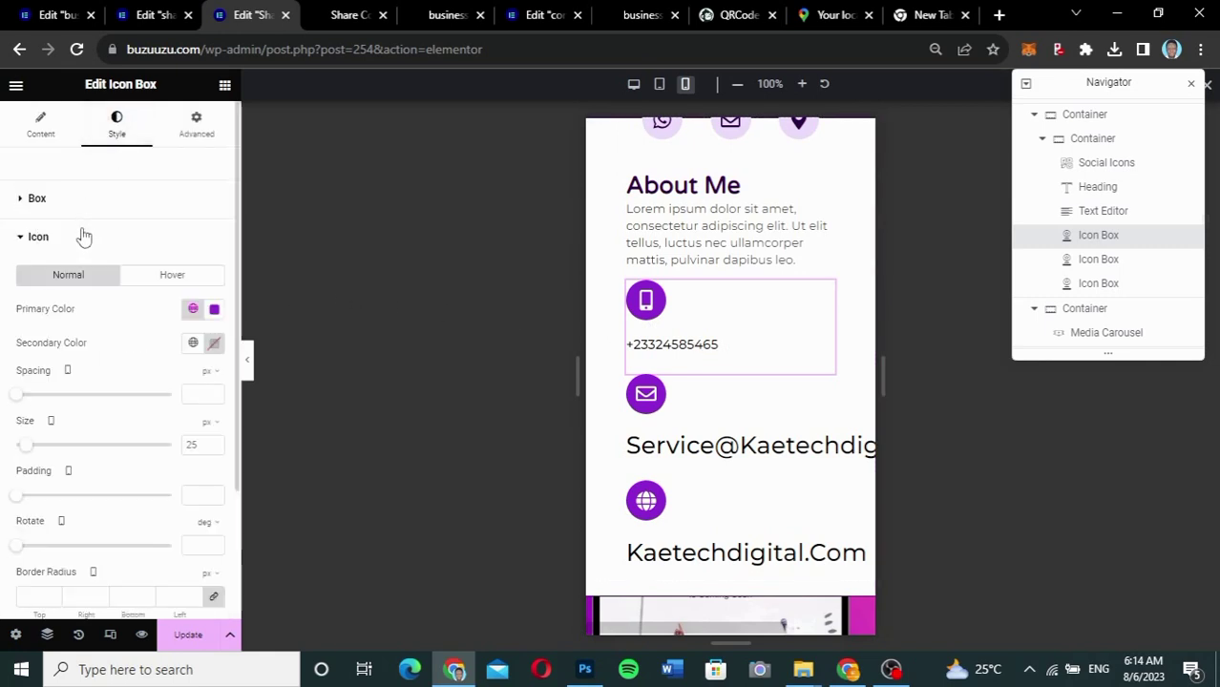
left_click(184, 445)
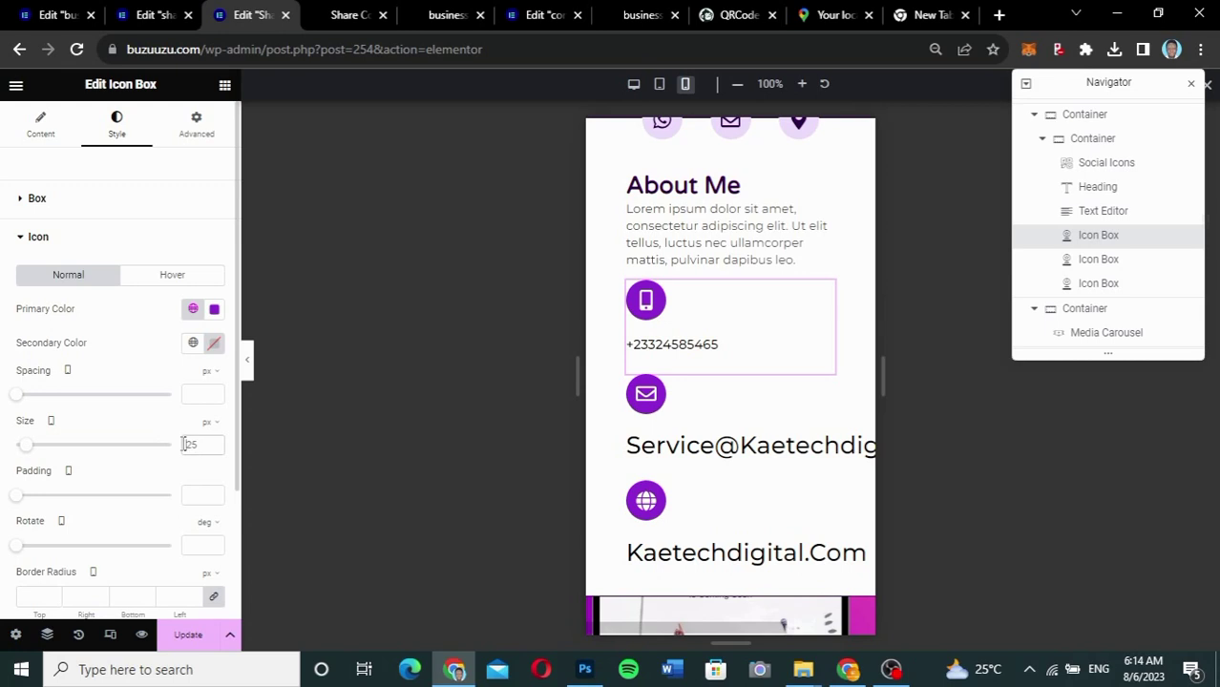
key("Delete")
type("15")
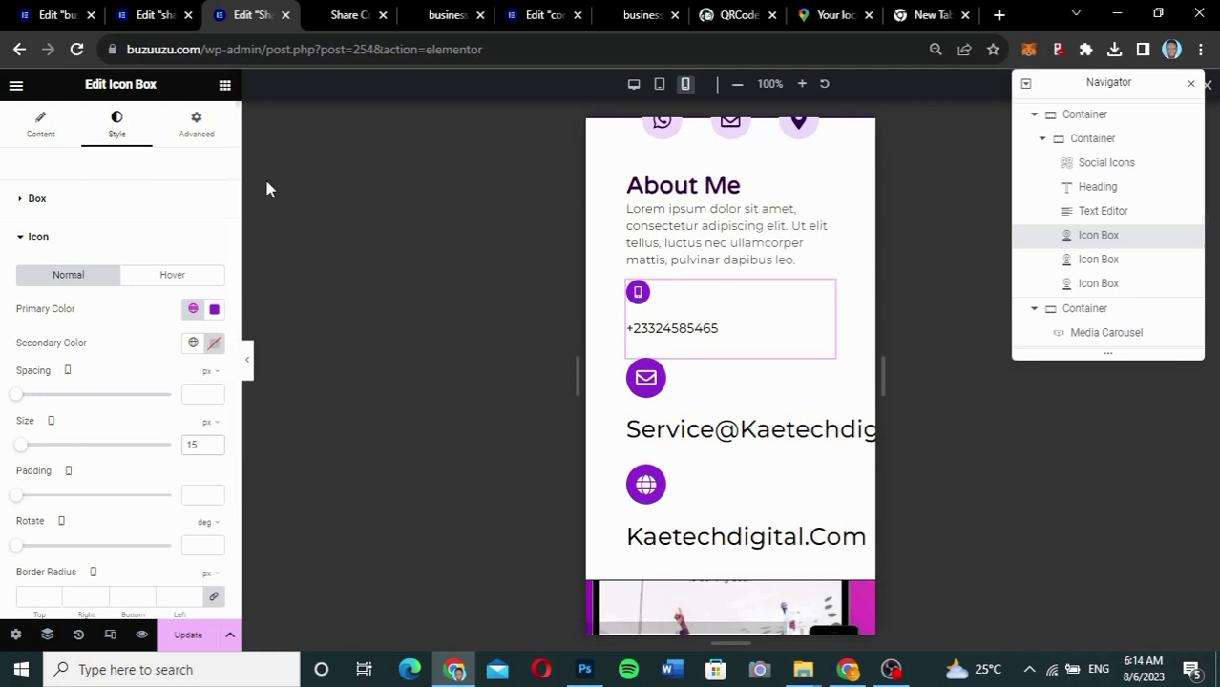
left_click(34, 125)
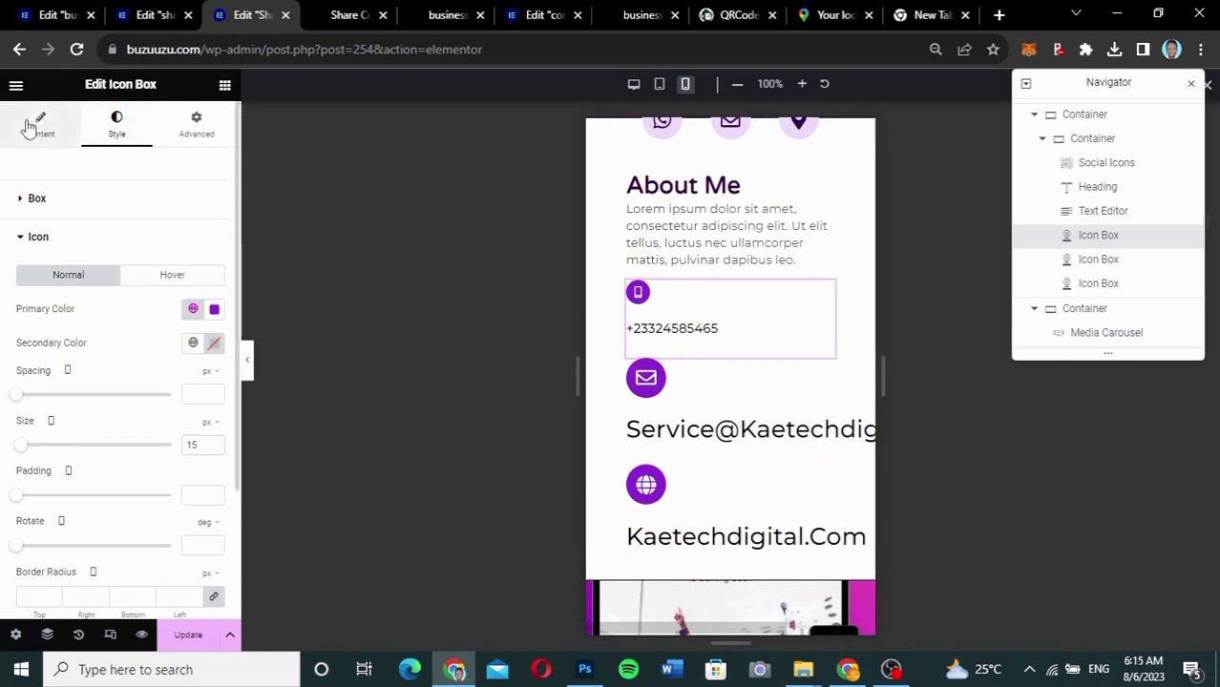
left_click(116, 124)
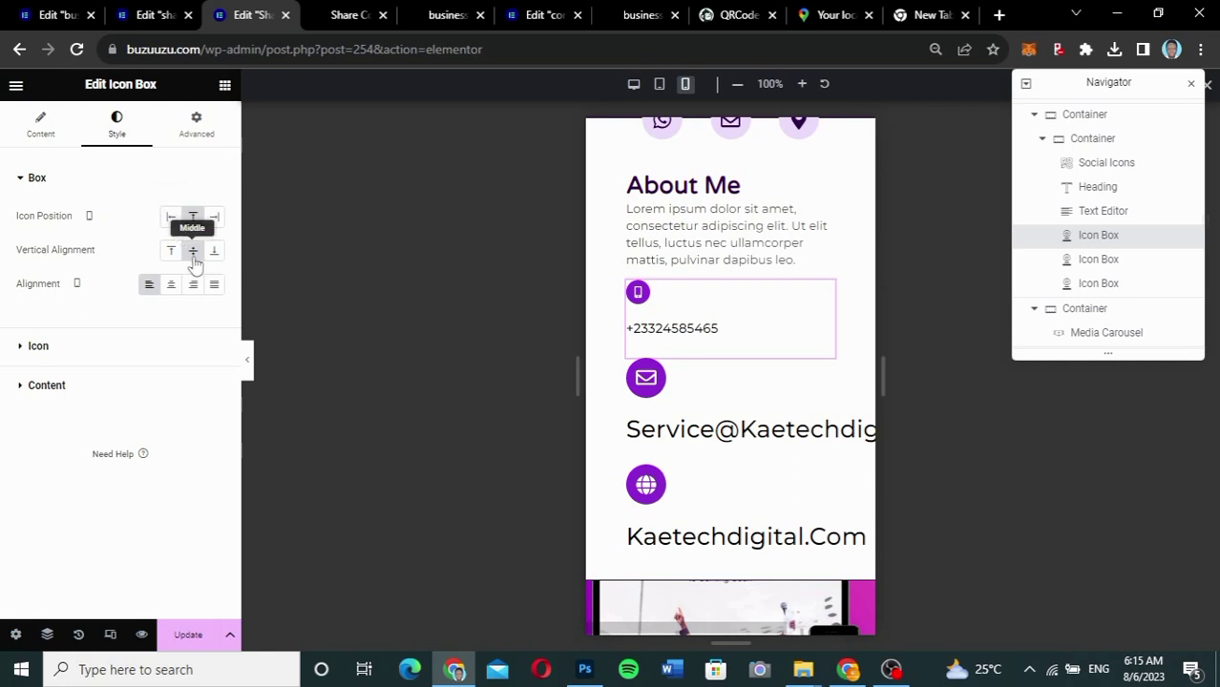
left_click(171, 218)
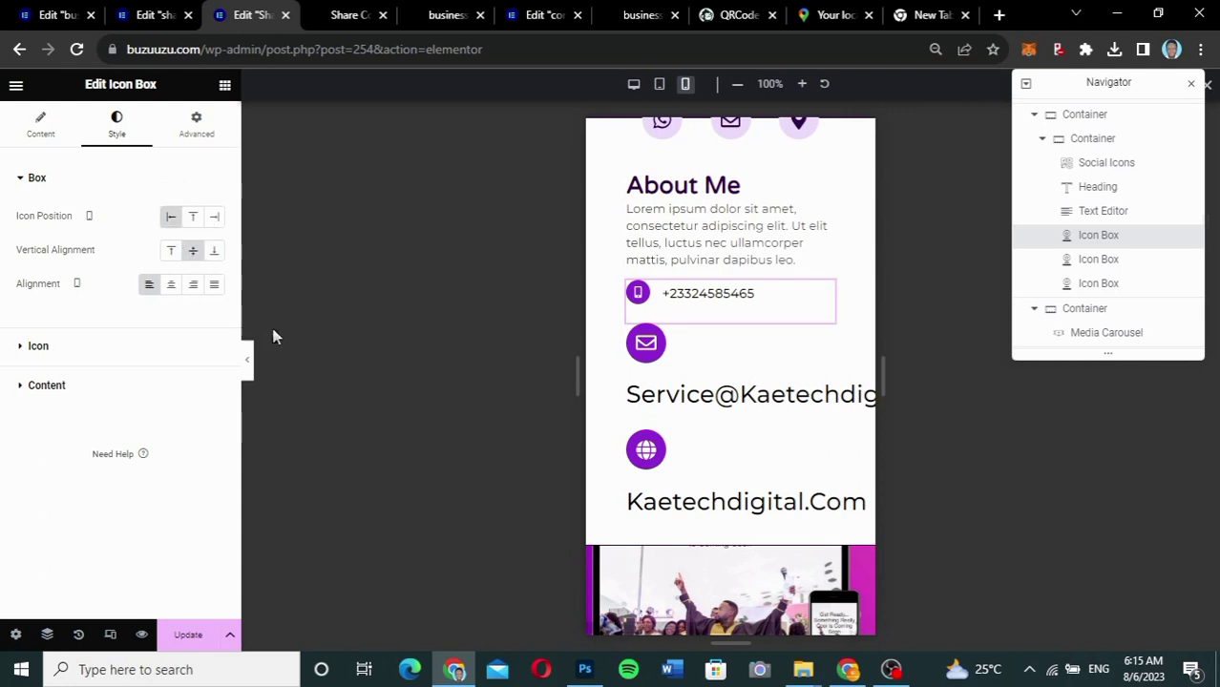
Step: Copy the phone entry and paste its style onto the email and website entries
mouse_move(781, 311)
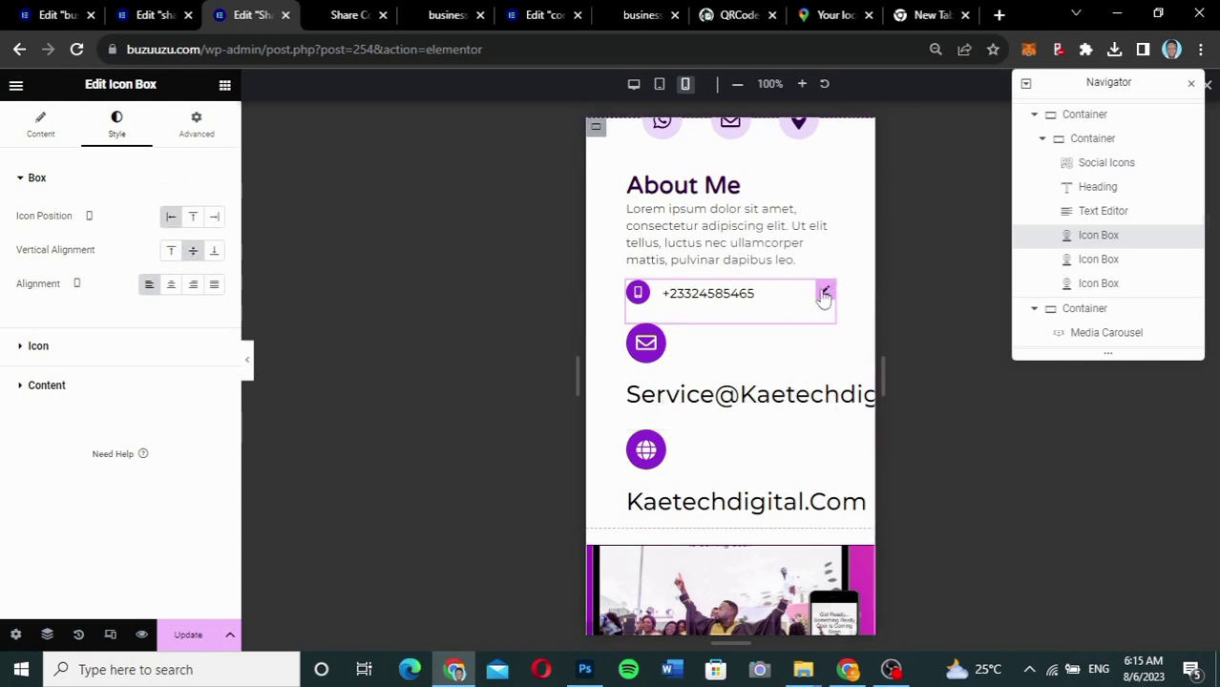
right_click(825, 296)
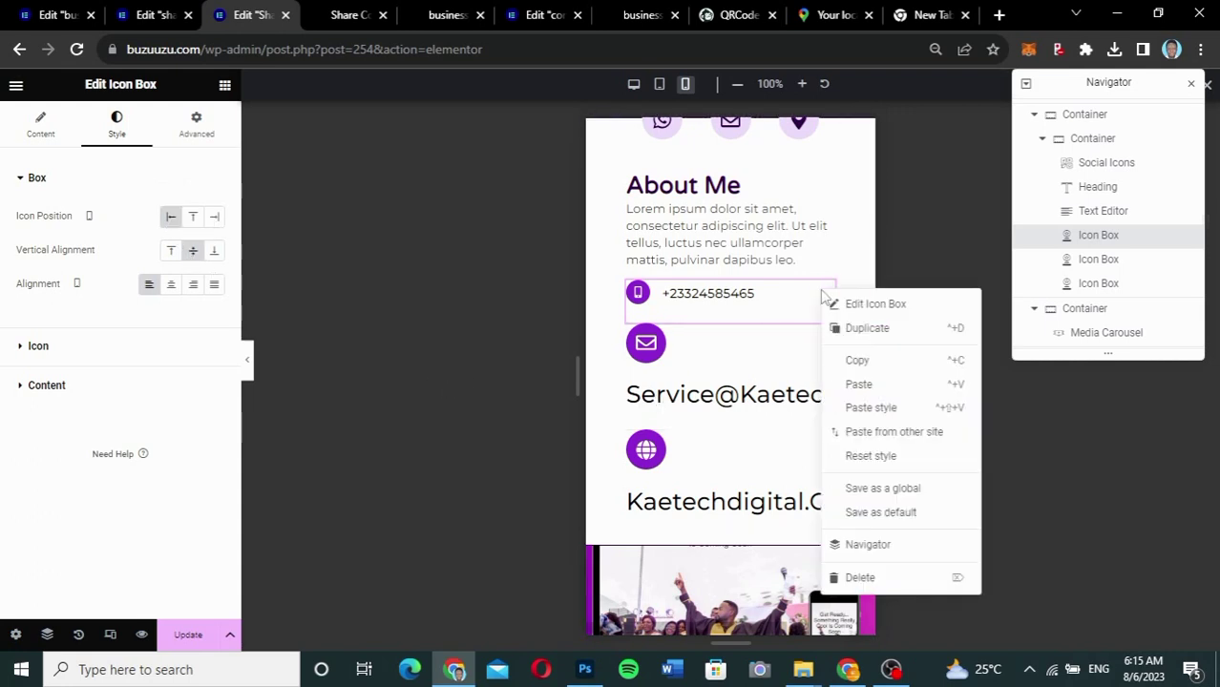
left_click(861, 360)
mouse_move(825, 401)
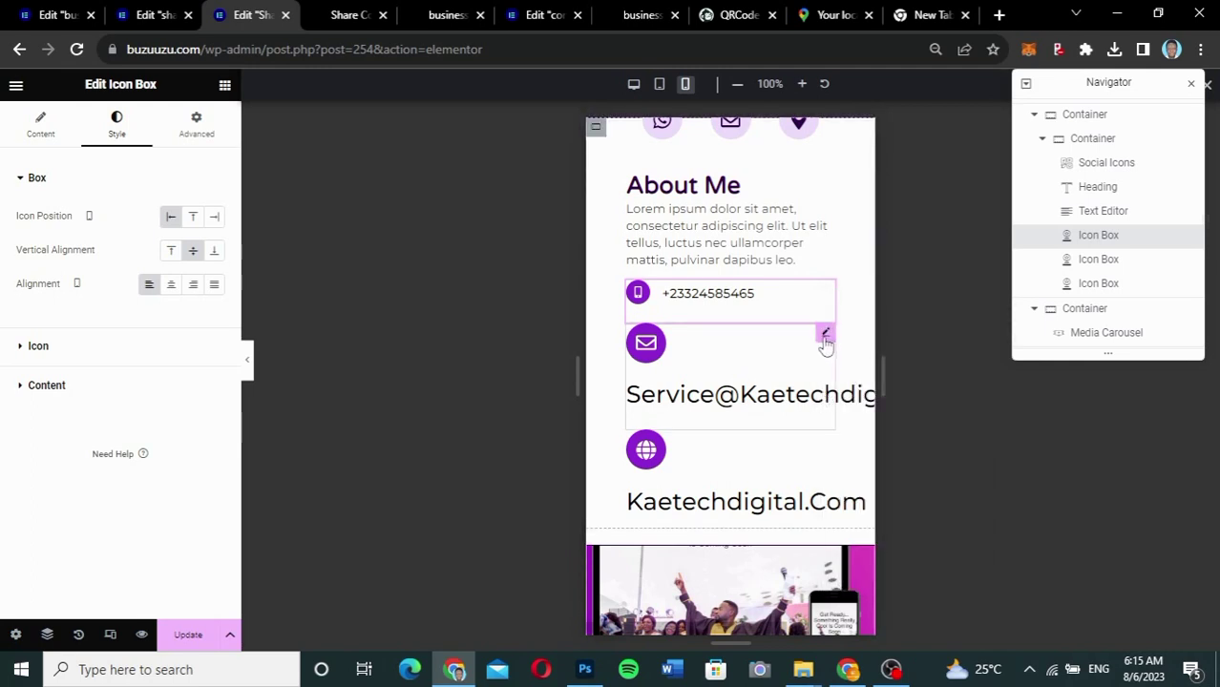
right_click(826, 339)
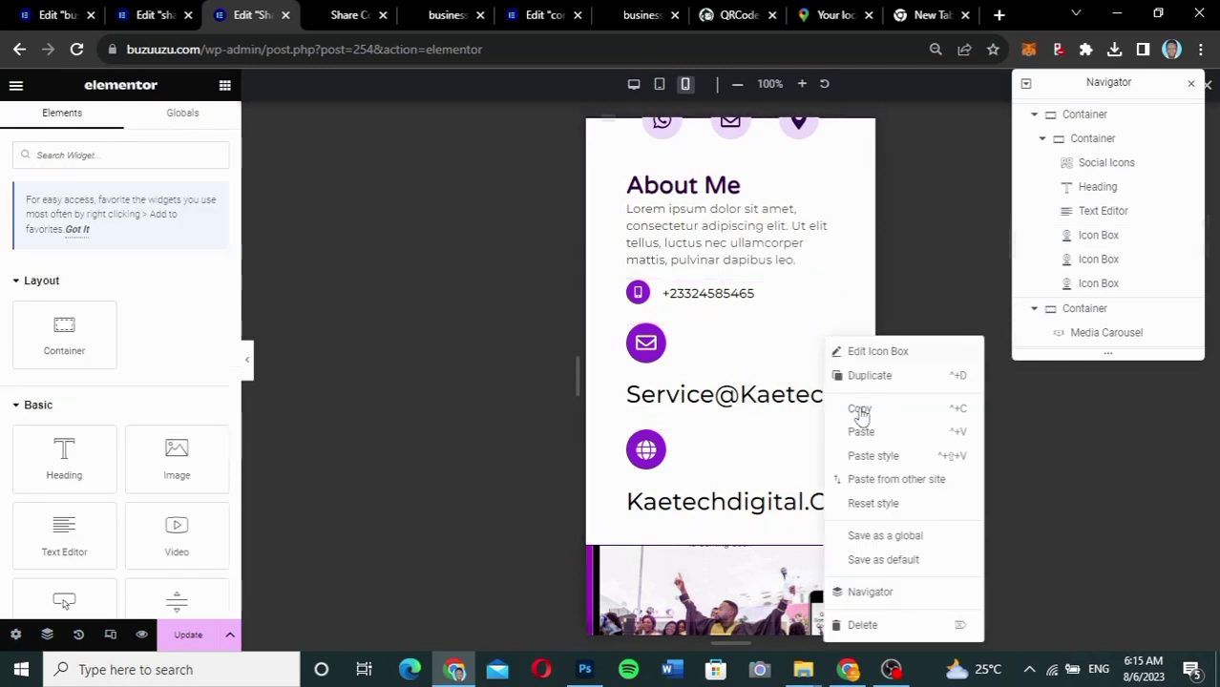
left_click(874, 457)
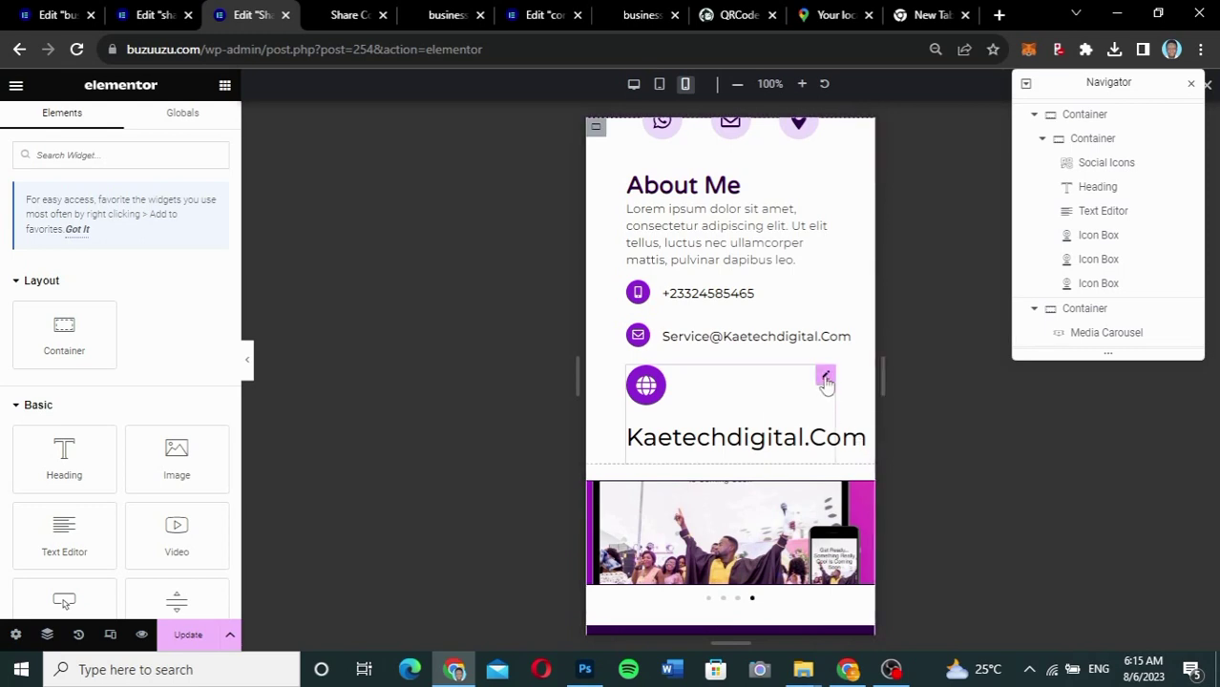
right_click(826, 380)
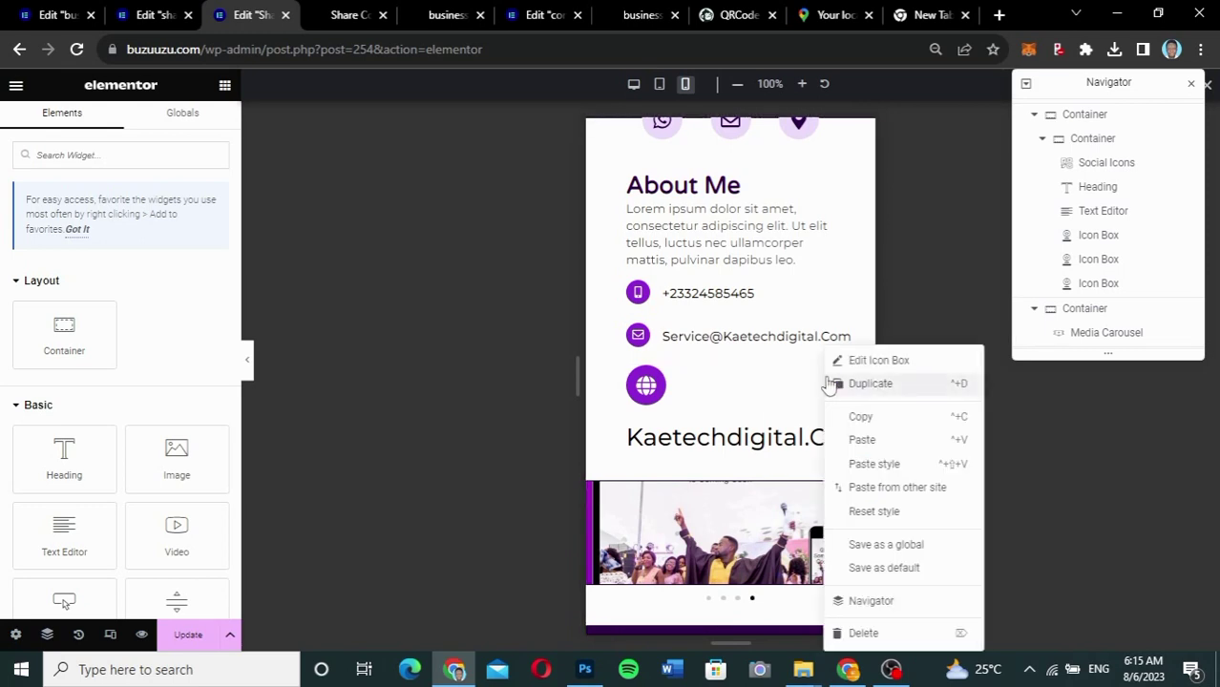
left_click(871, 468)
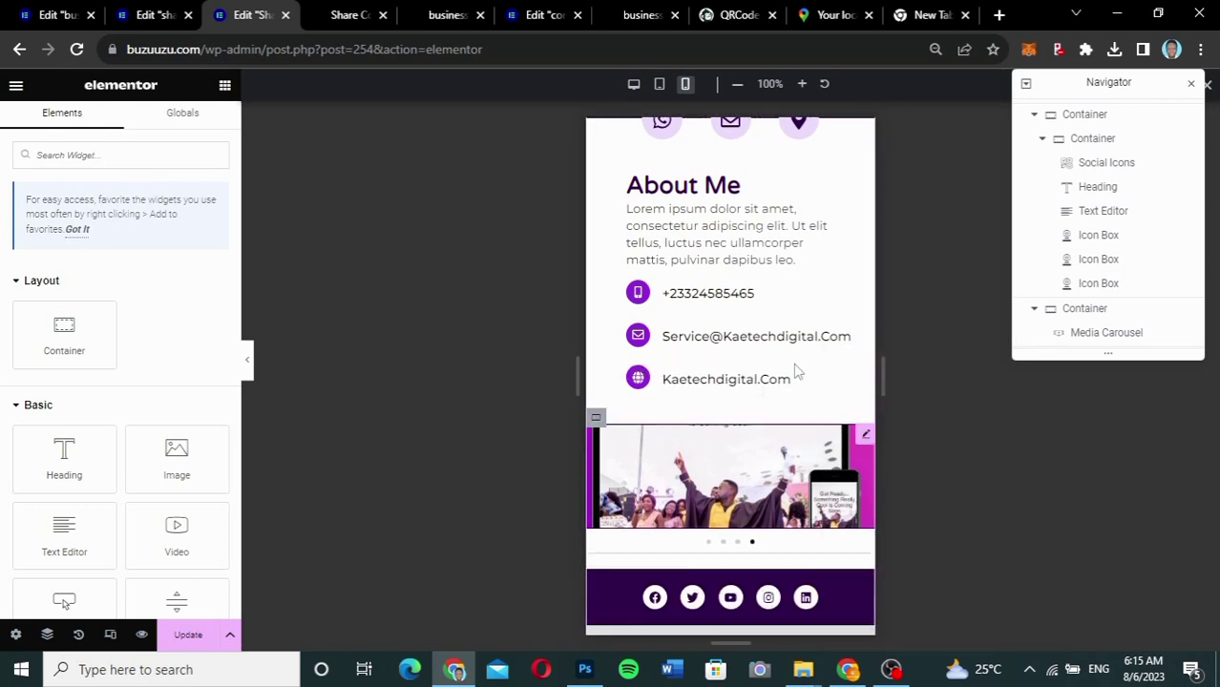
scroll(785, 268, "up", 2)
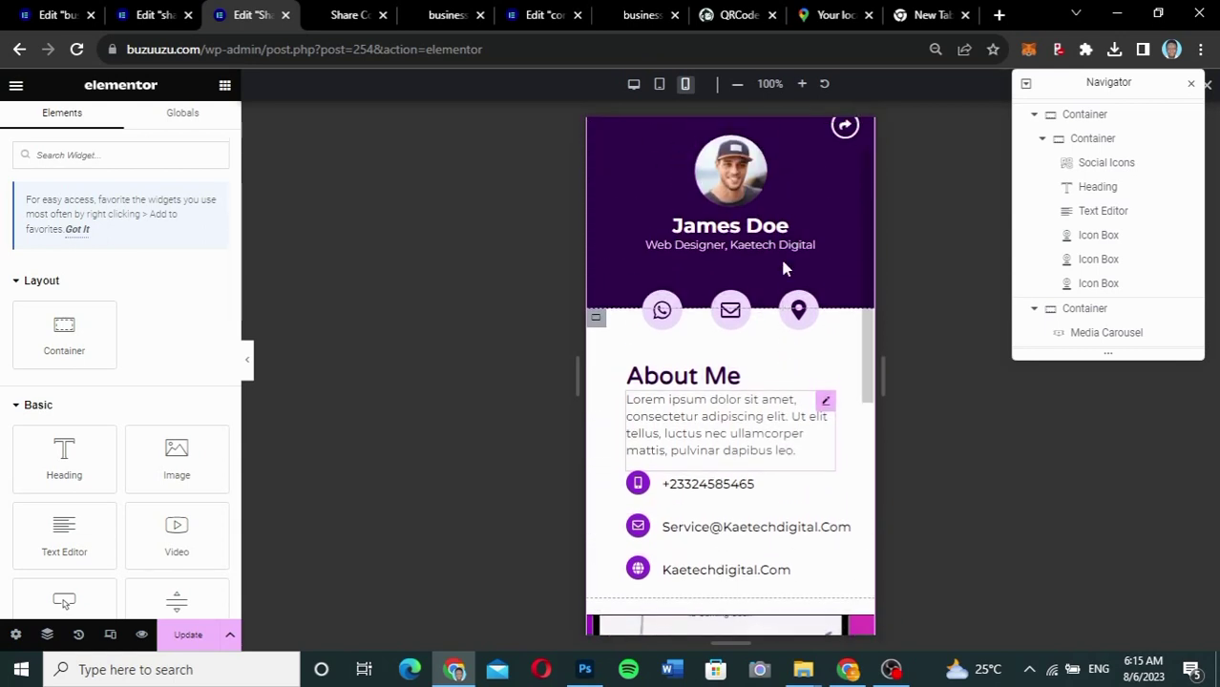
scroll(785, 262, "down", 2)
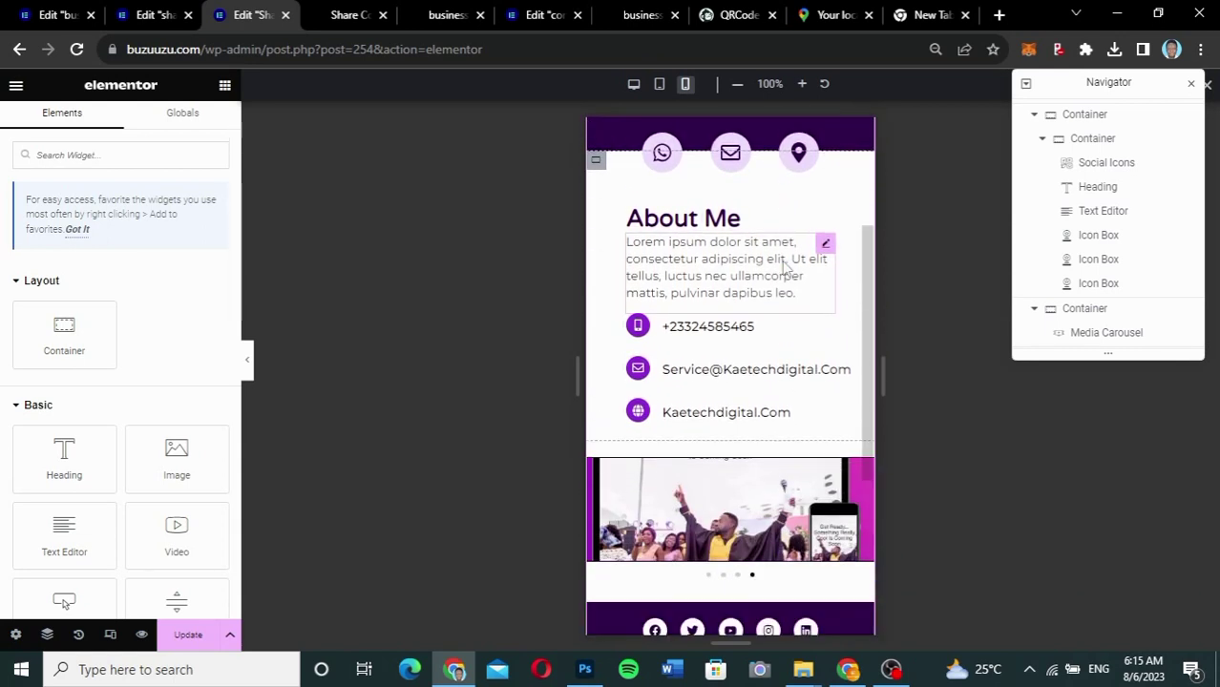
Step: Zero the About Me container's padding and set its left padding to 25 px
left_click(597, 160)
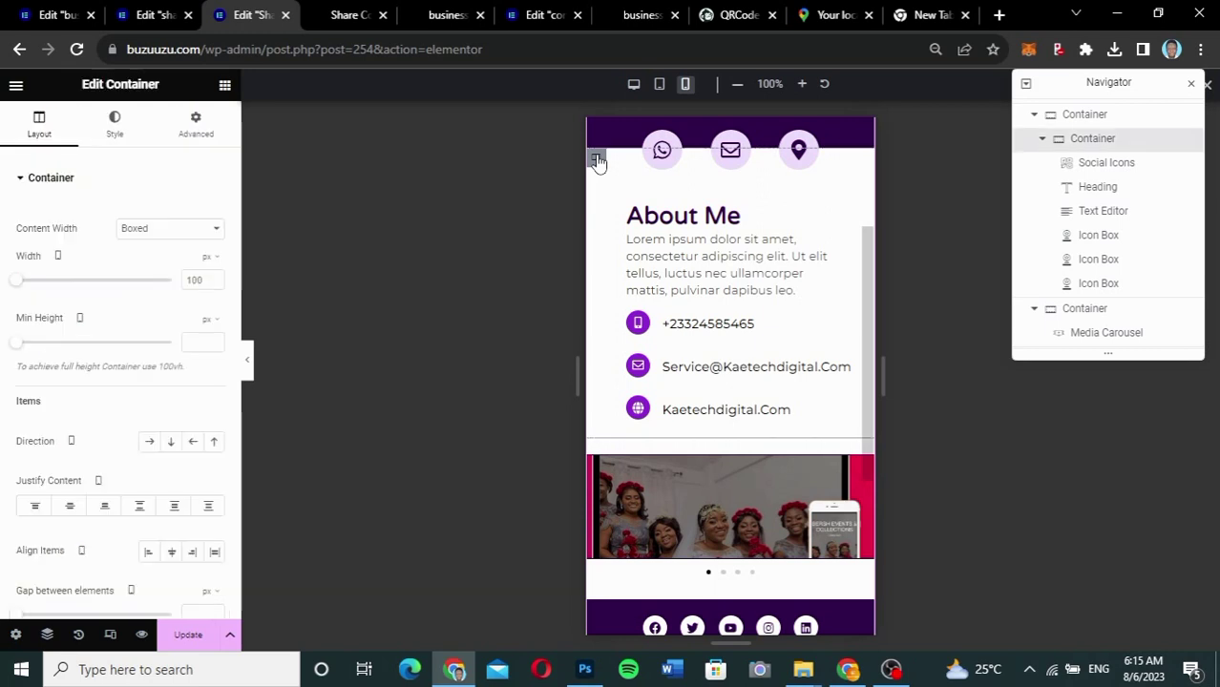
left_click(195, 129)
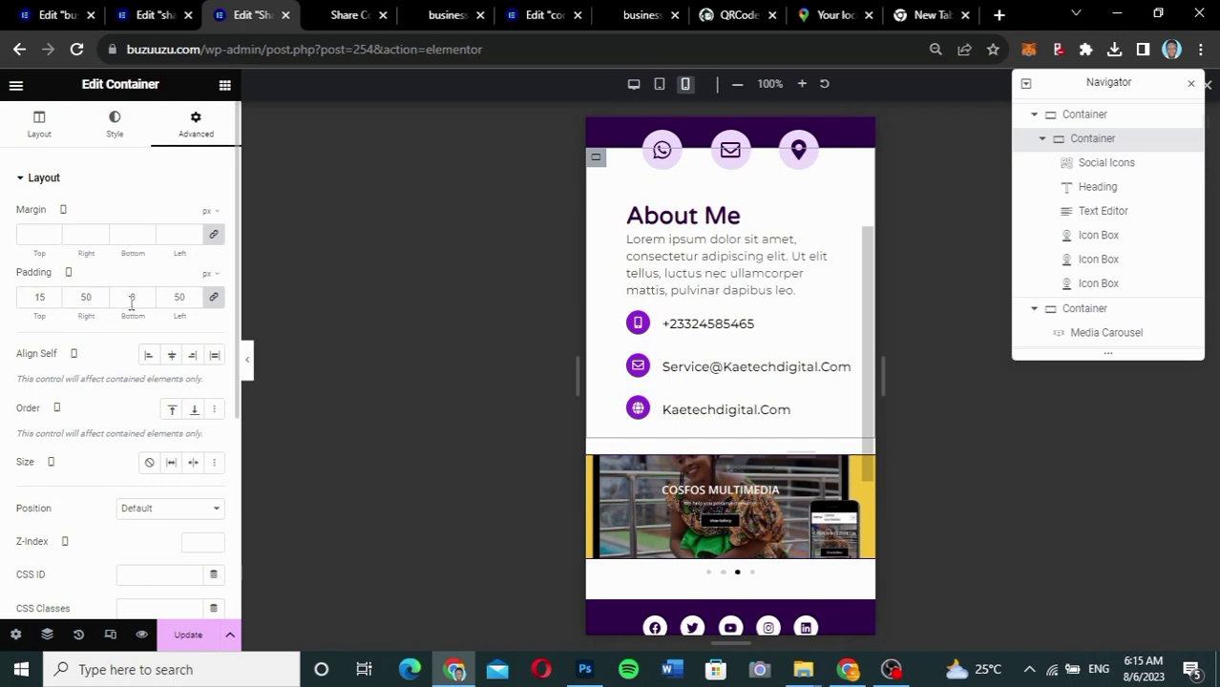
left_click(212, 298)
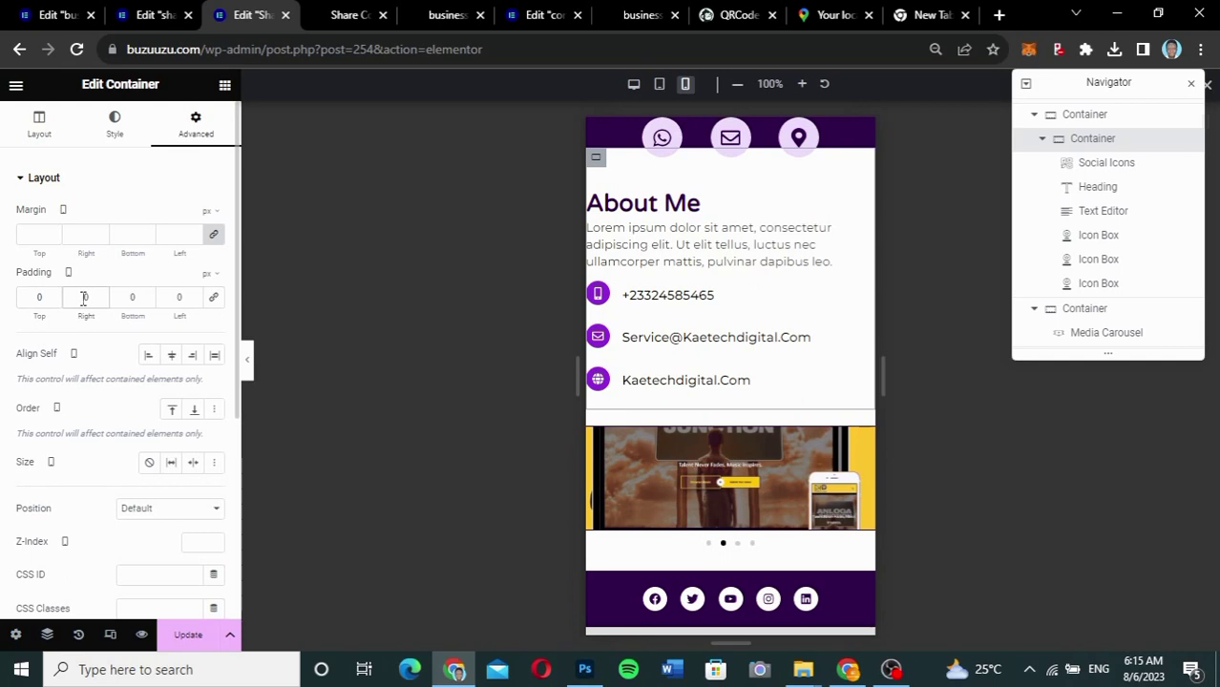
left_click(172, 298)
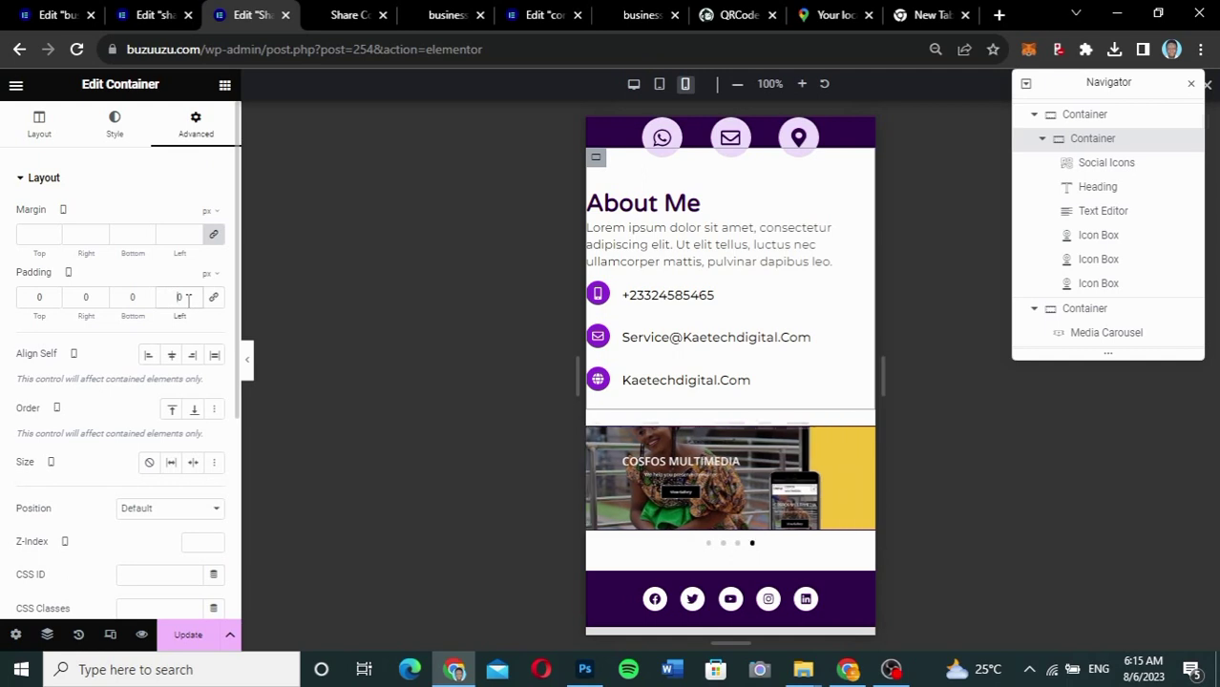
type("20")
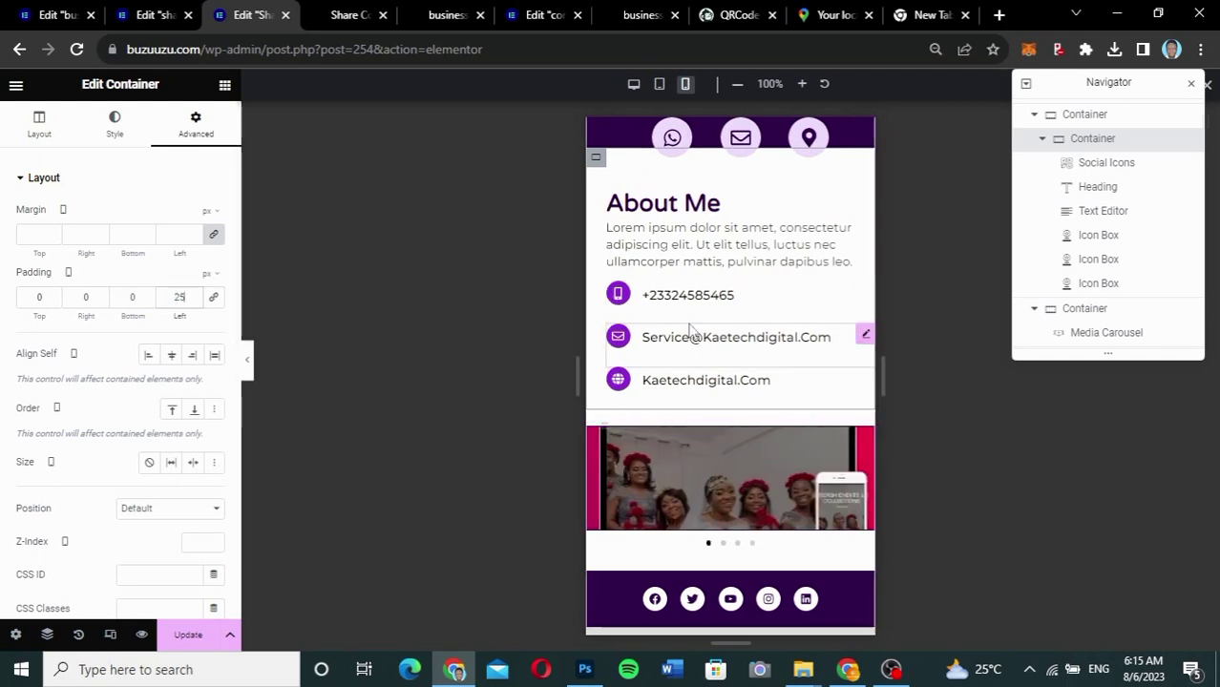
scroll(698, 327, "up", 3)
scroll(698, 326, "down", 2)
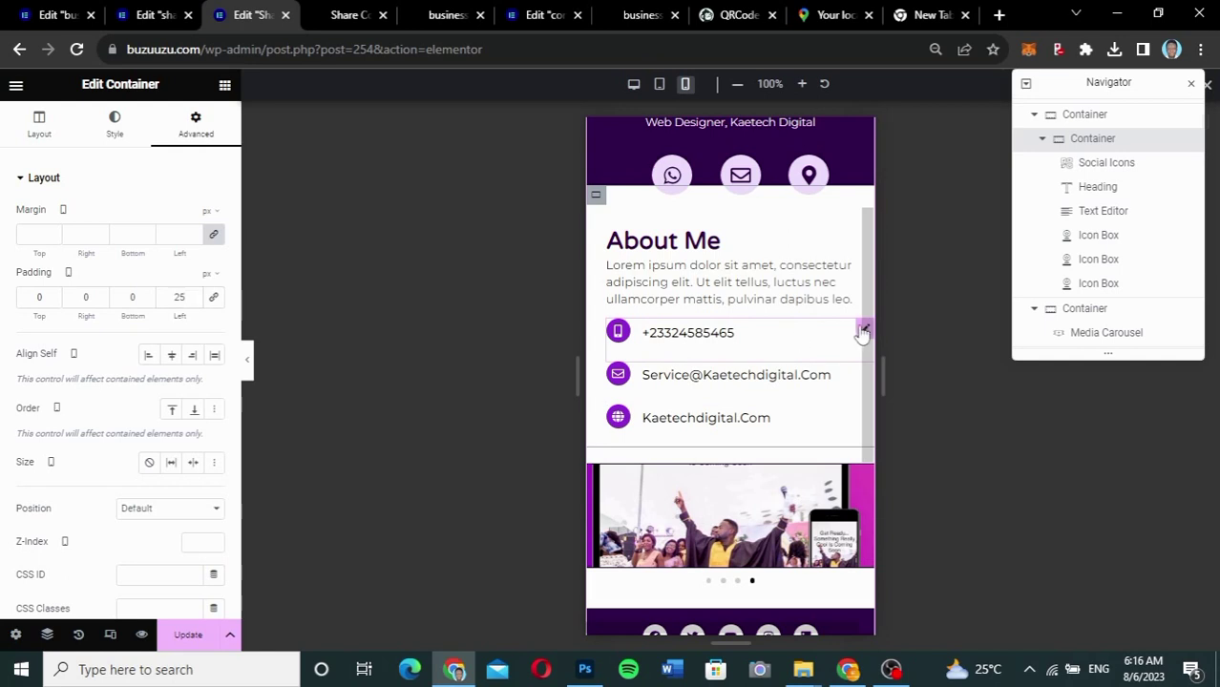
Step: Zero the phone row's bottom padding and paste its style onto the email and website rows
left_click(862, 331)
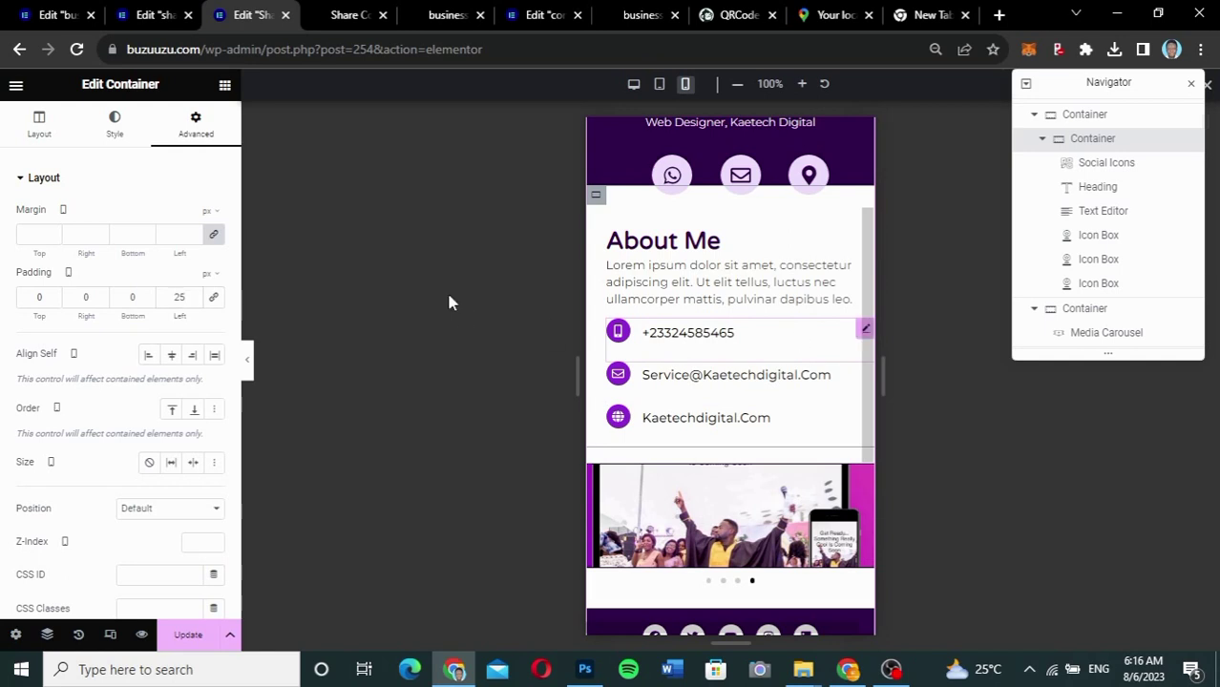
left_click(191, 130)
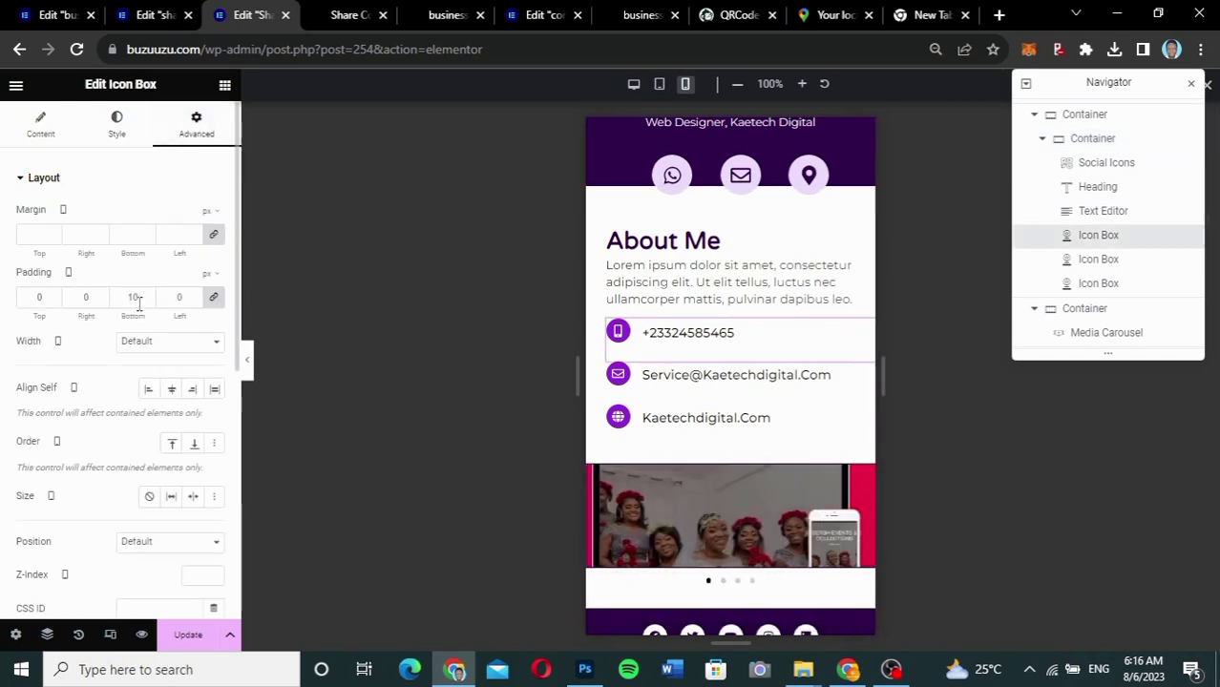
left_click(216, 298)
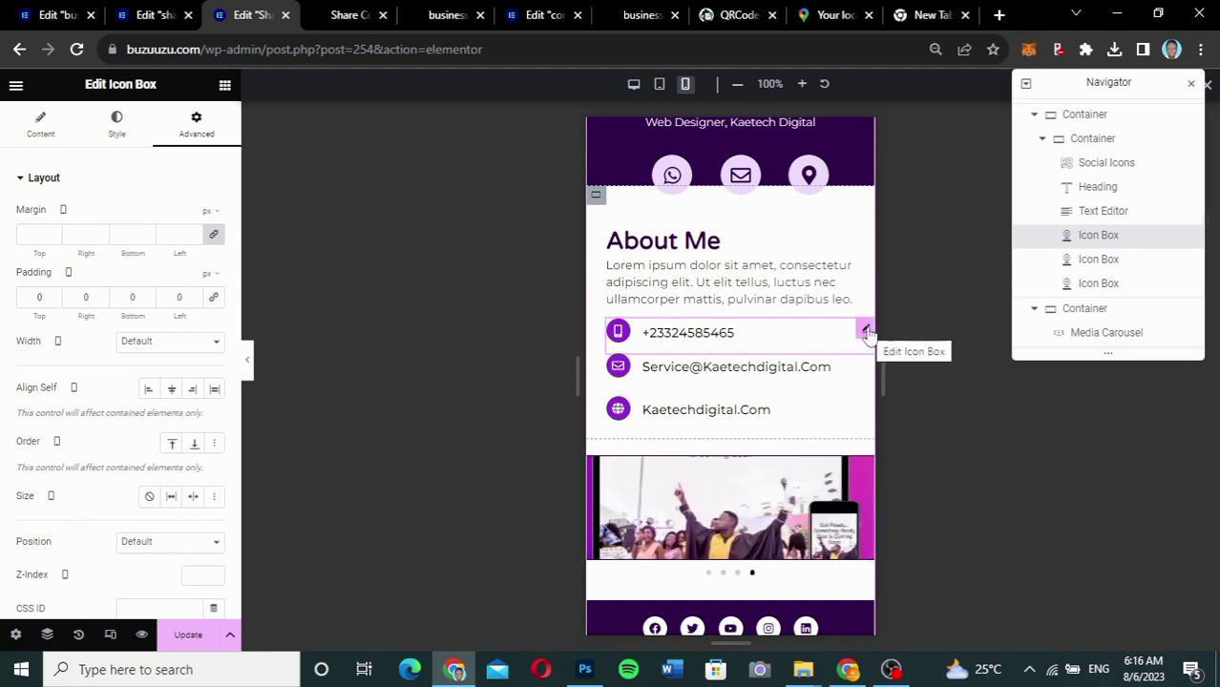
right_click(866, 331)
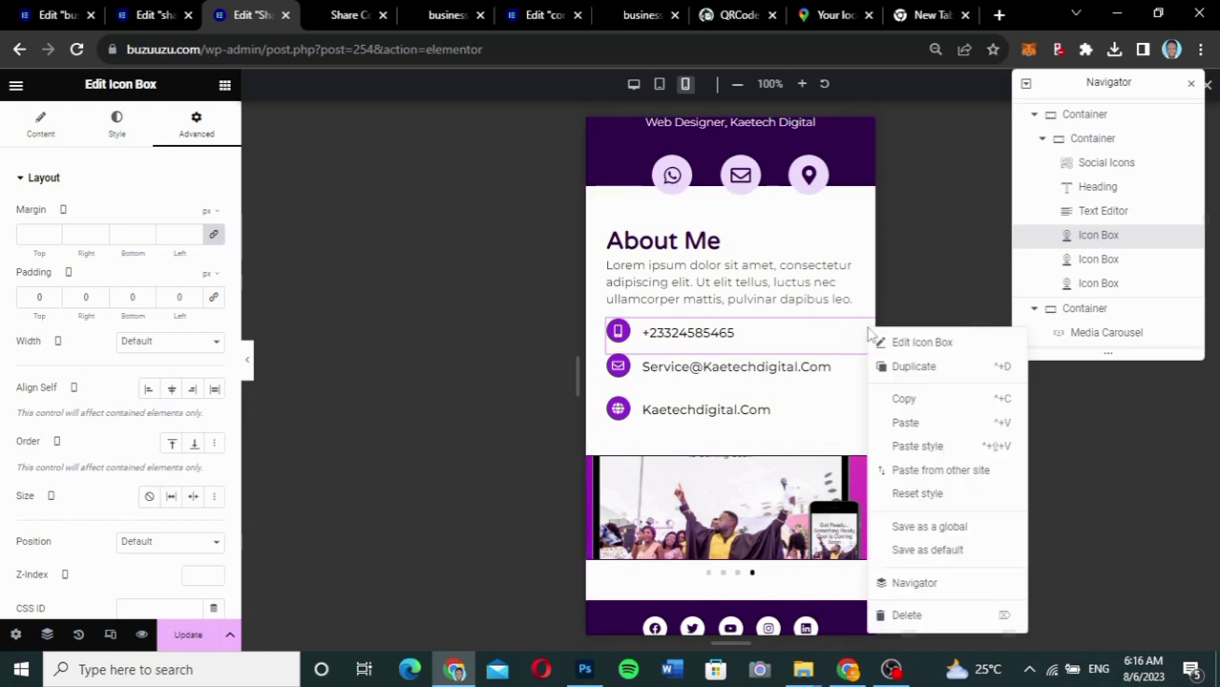
left_click(907, 405)
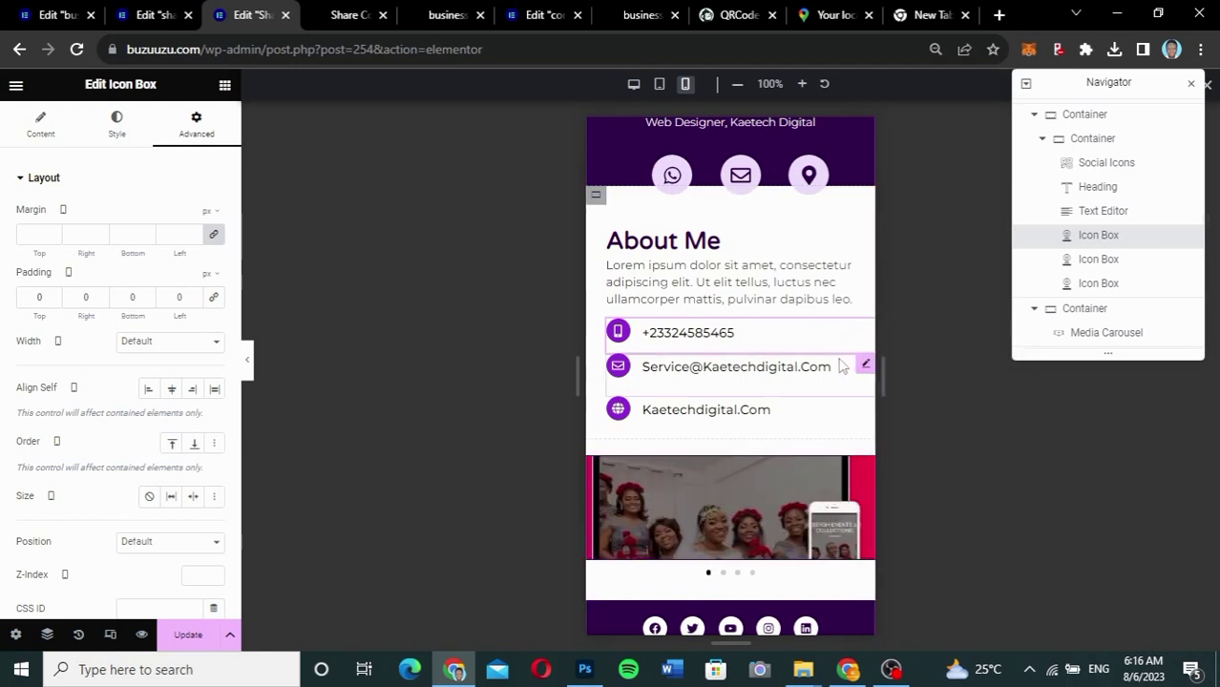
right_click(867, 366)
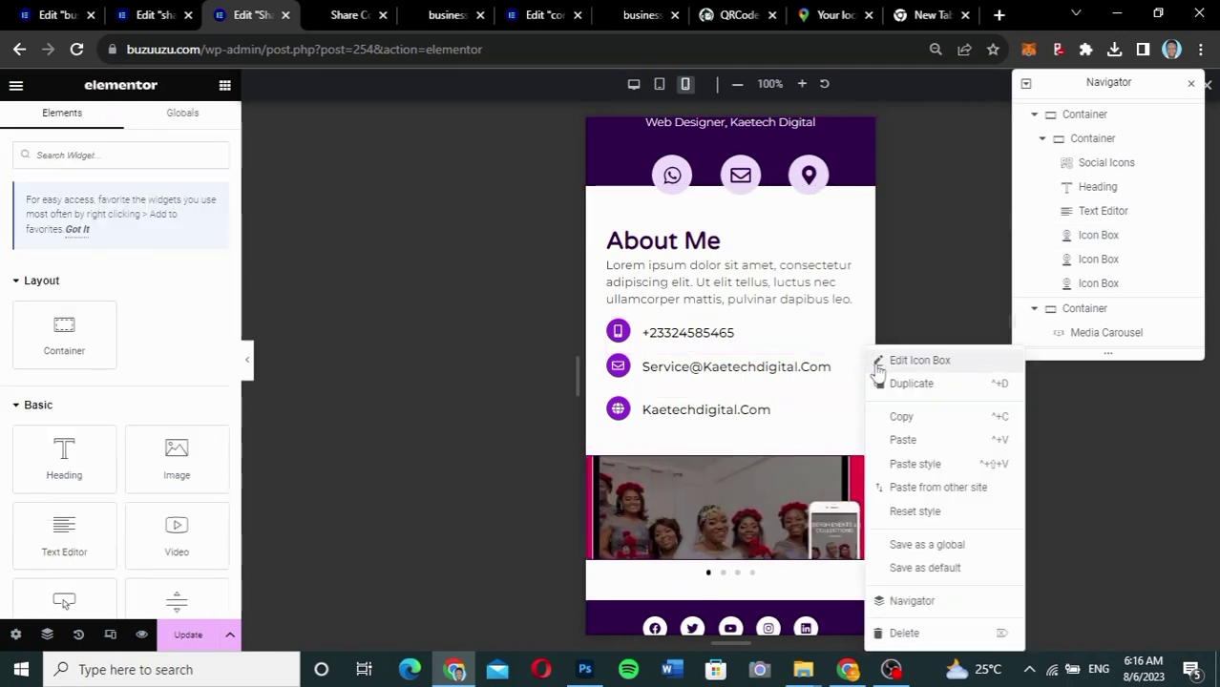
left_click(904, 465)
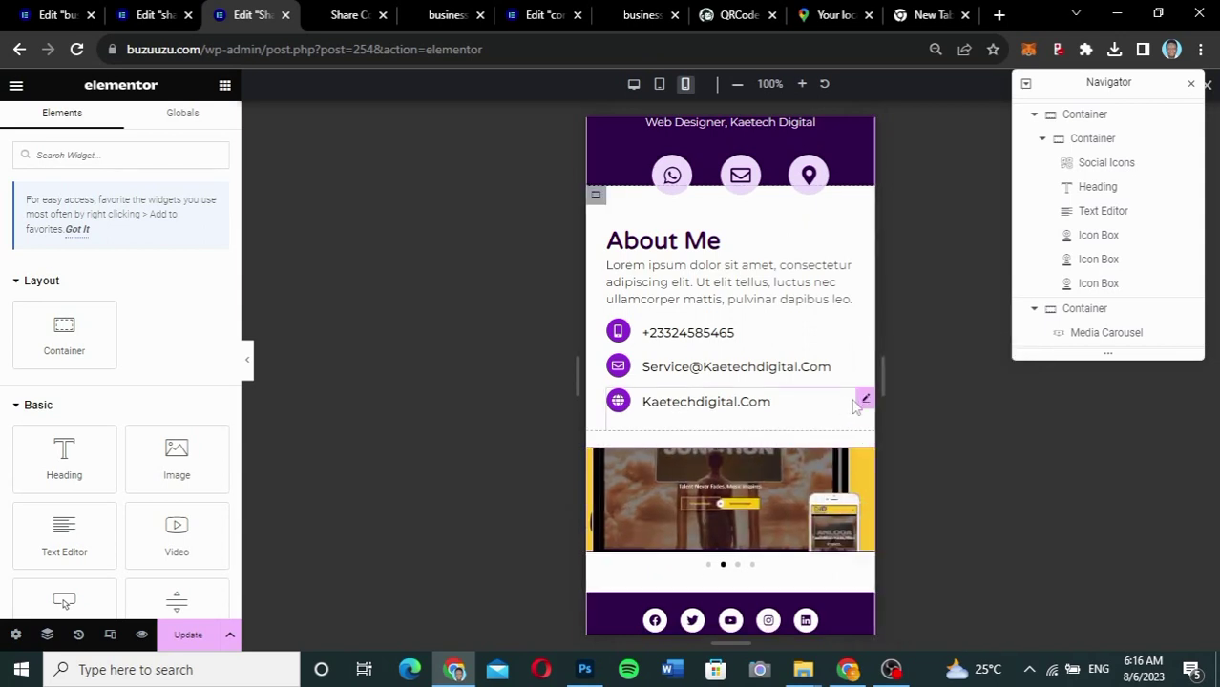
right_click(862, 404)
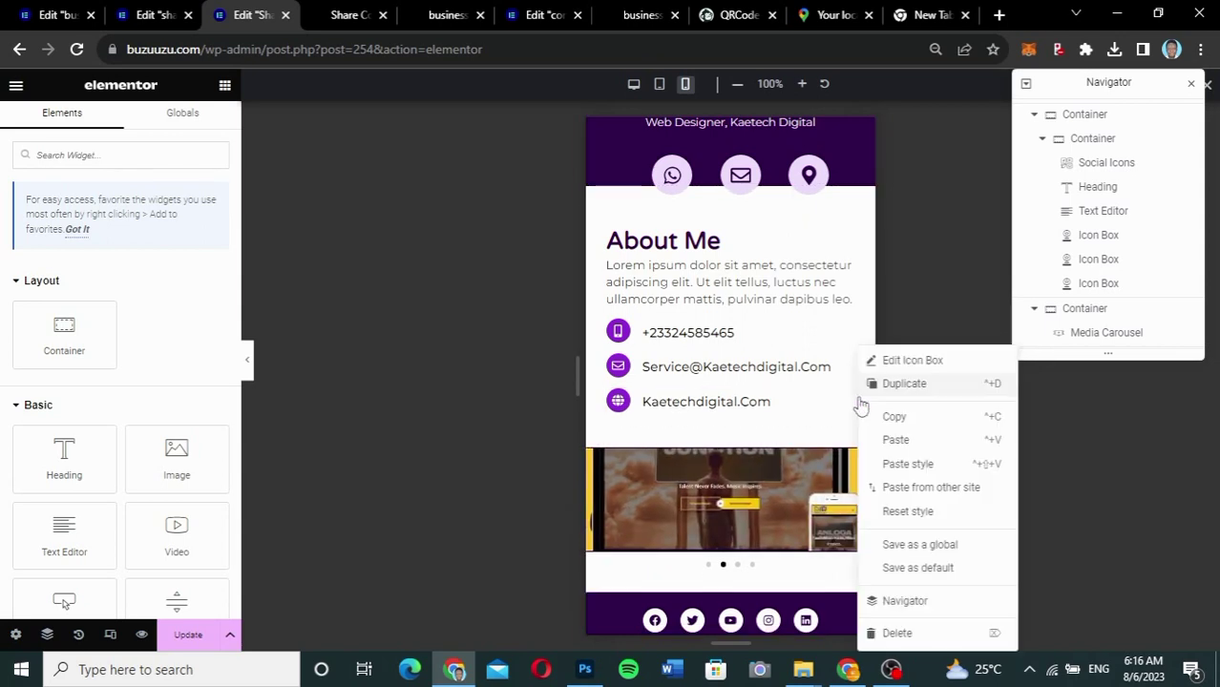
left_click(904, 465)
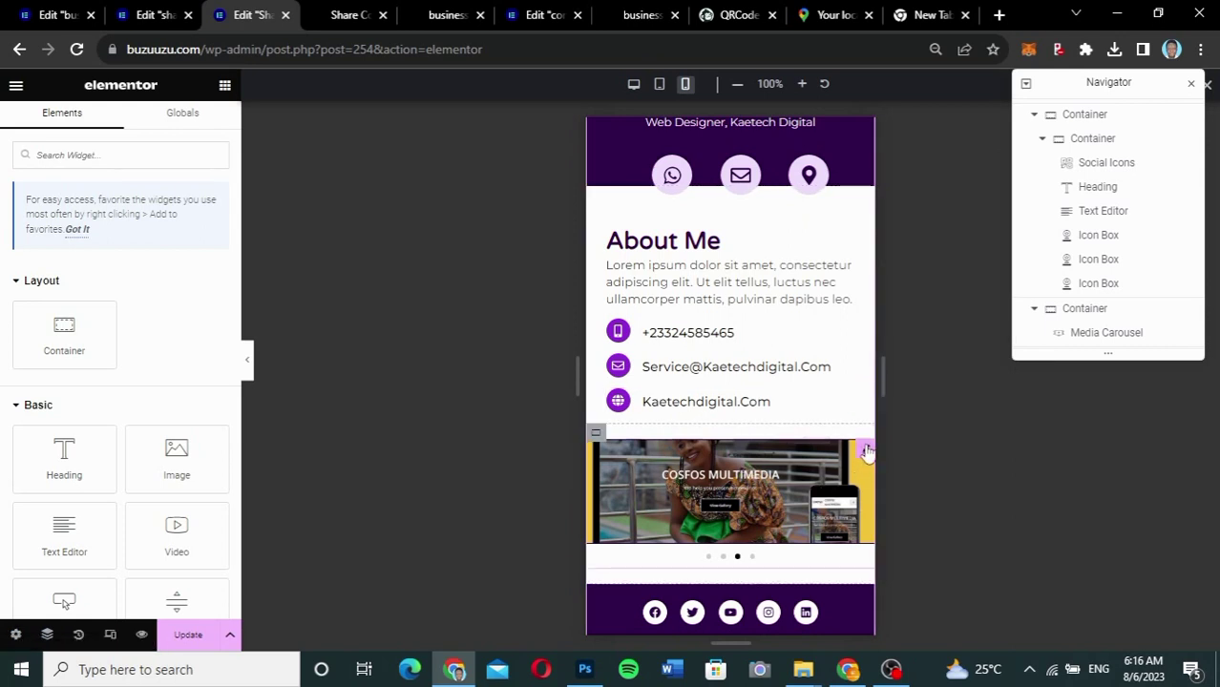
Step: Set the media carousel to 3 slides per view with a 130 px height
left_click(866, 452)
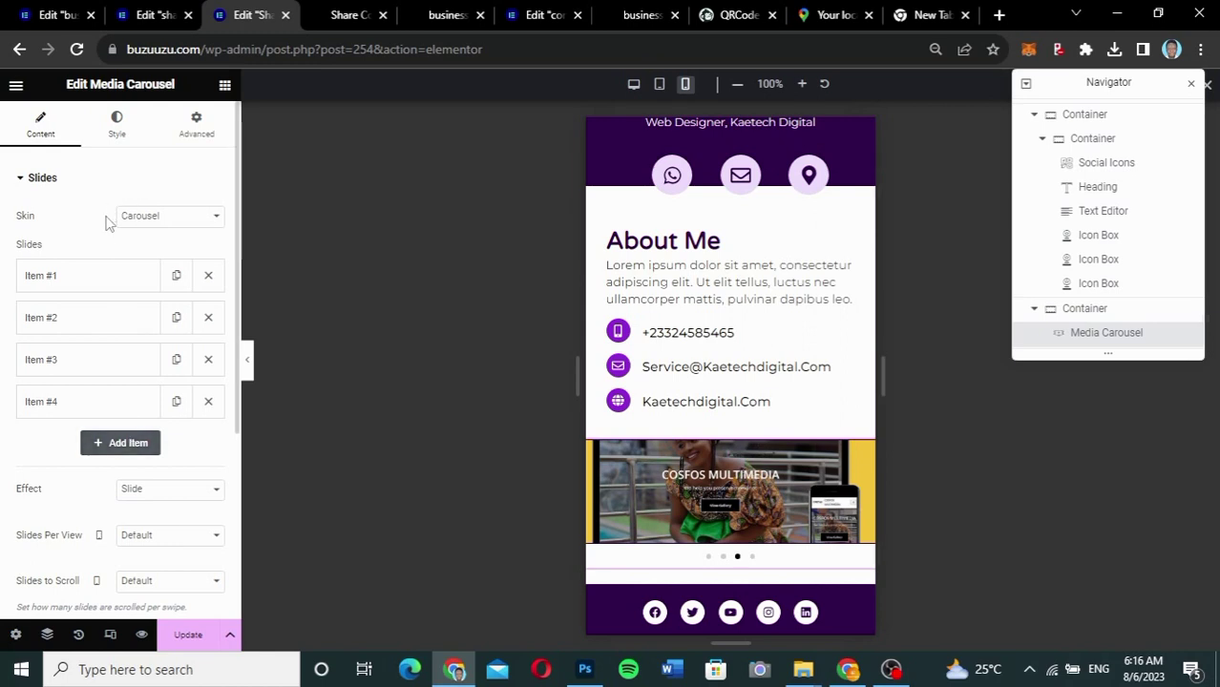
left_click(162, 538)
left_click(152, 423)
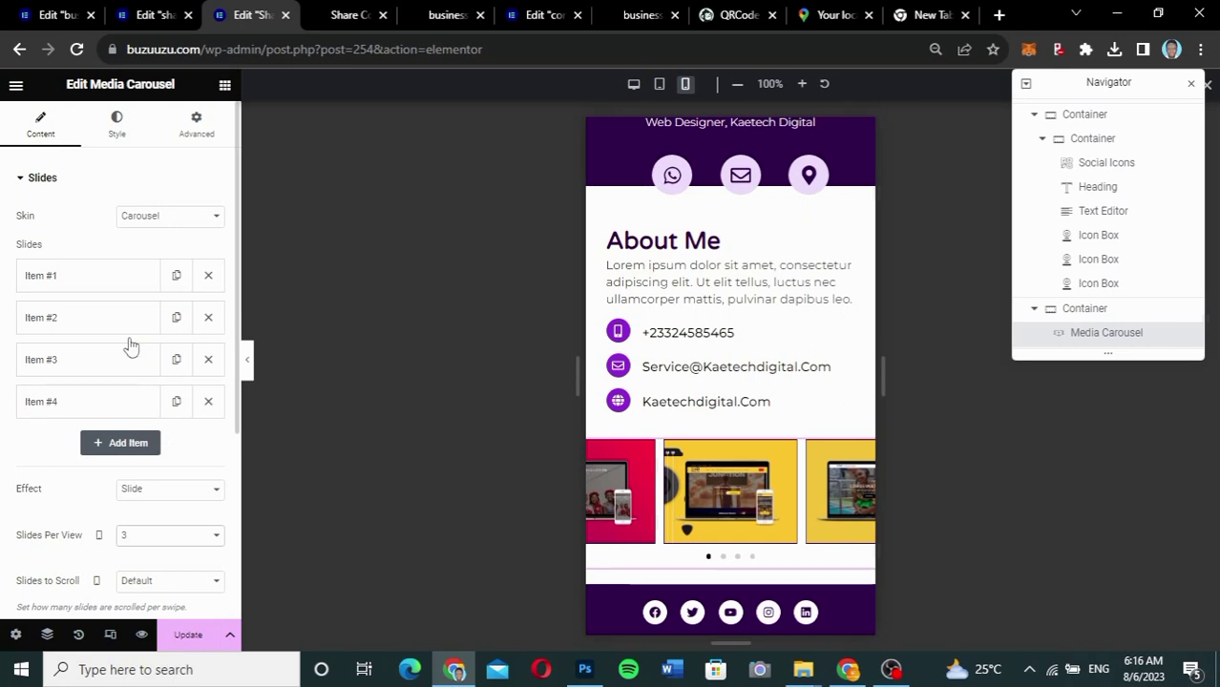
scroll(131, 345, "down", 2)
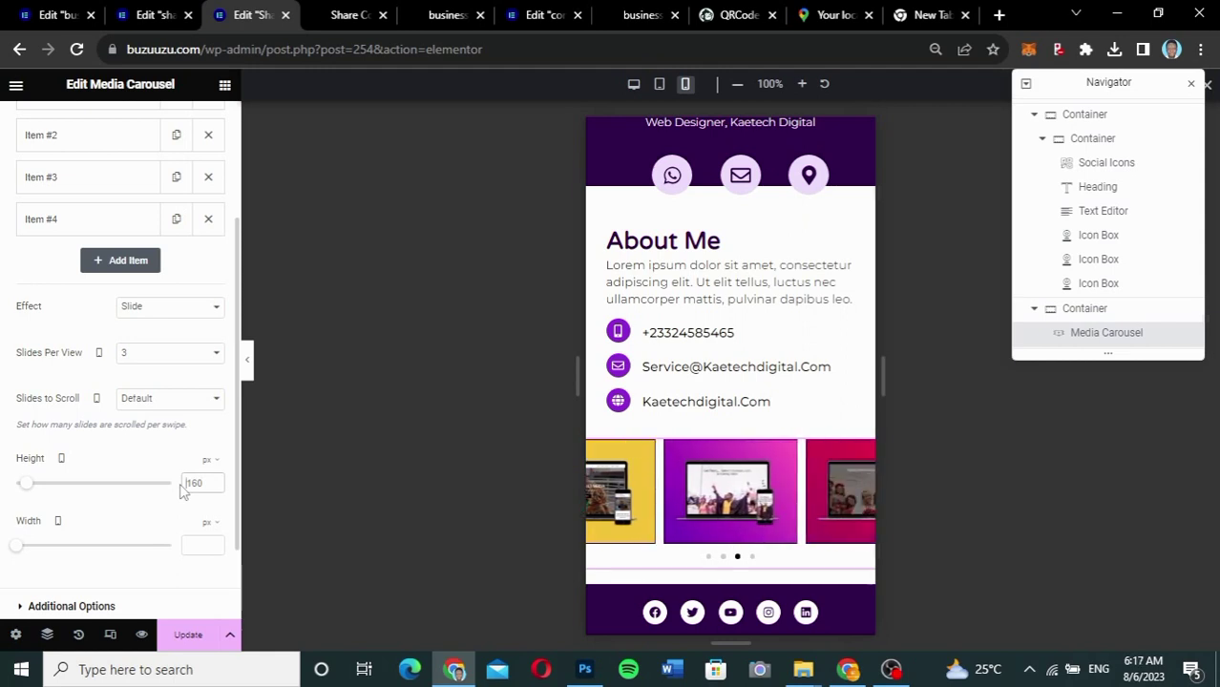
key("BackSpace")
key("BackSpace")
type("40")
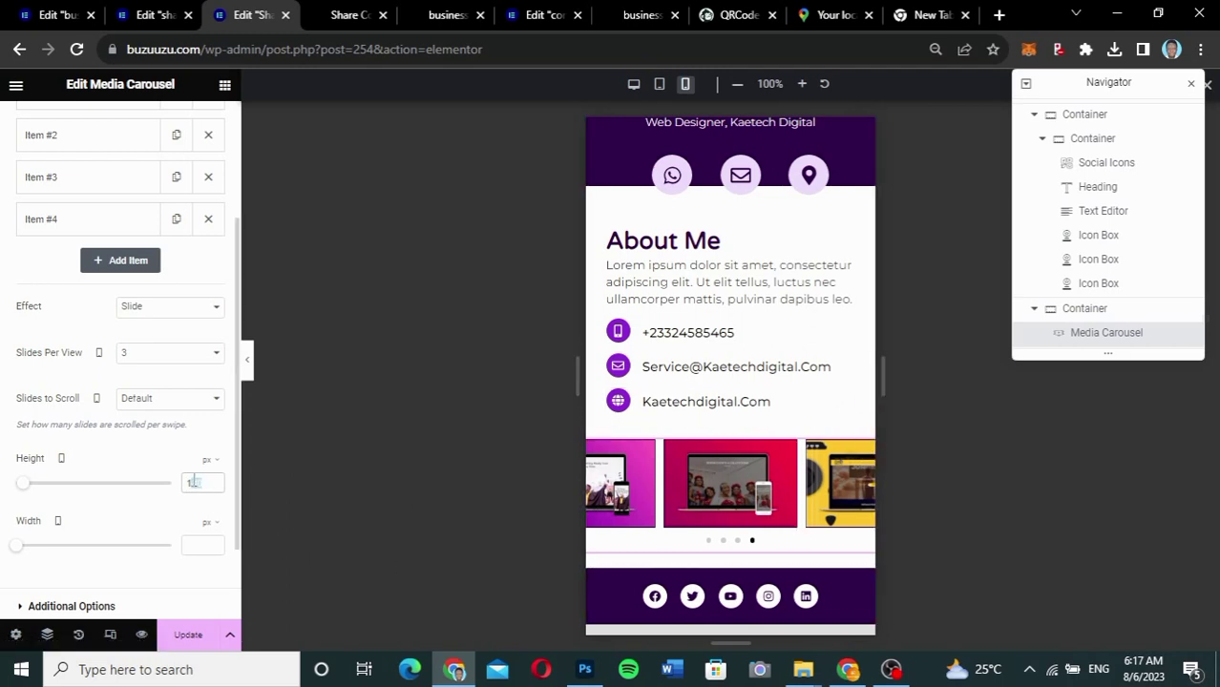
key("BackSpace")
key("BackSpace")
type("30")
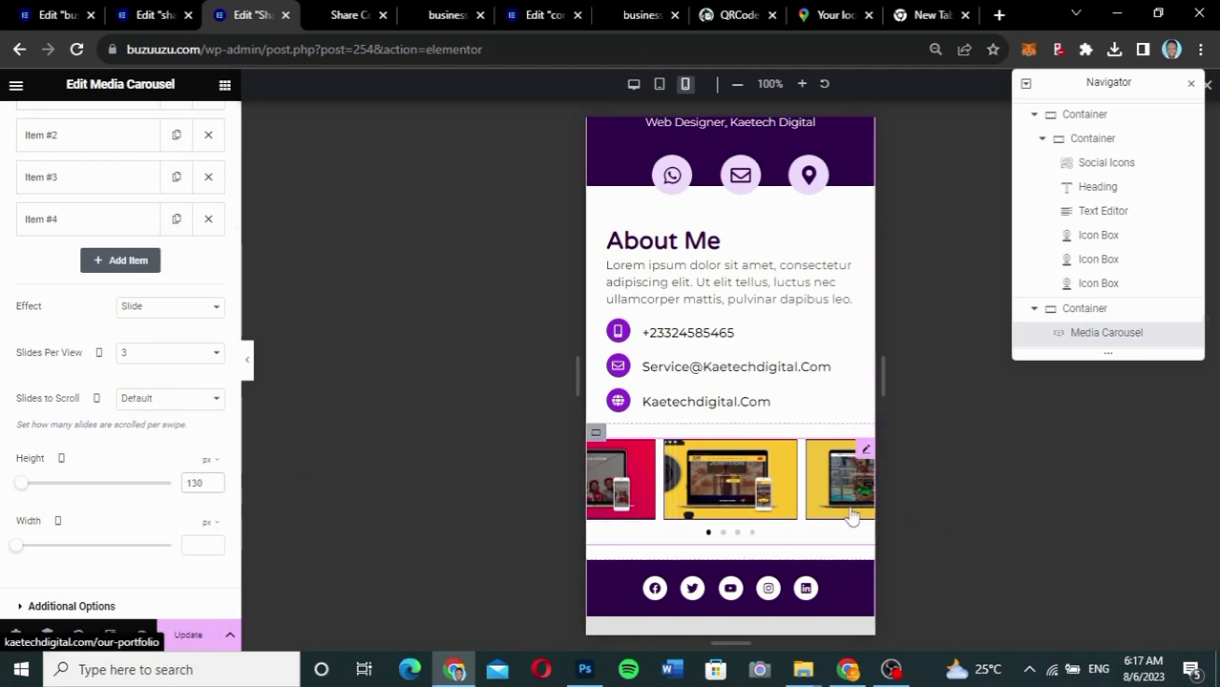
scroll(853, 516, "down", 3)
scroll(853, 515, "up", 5)
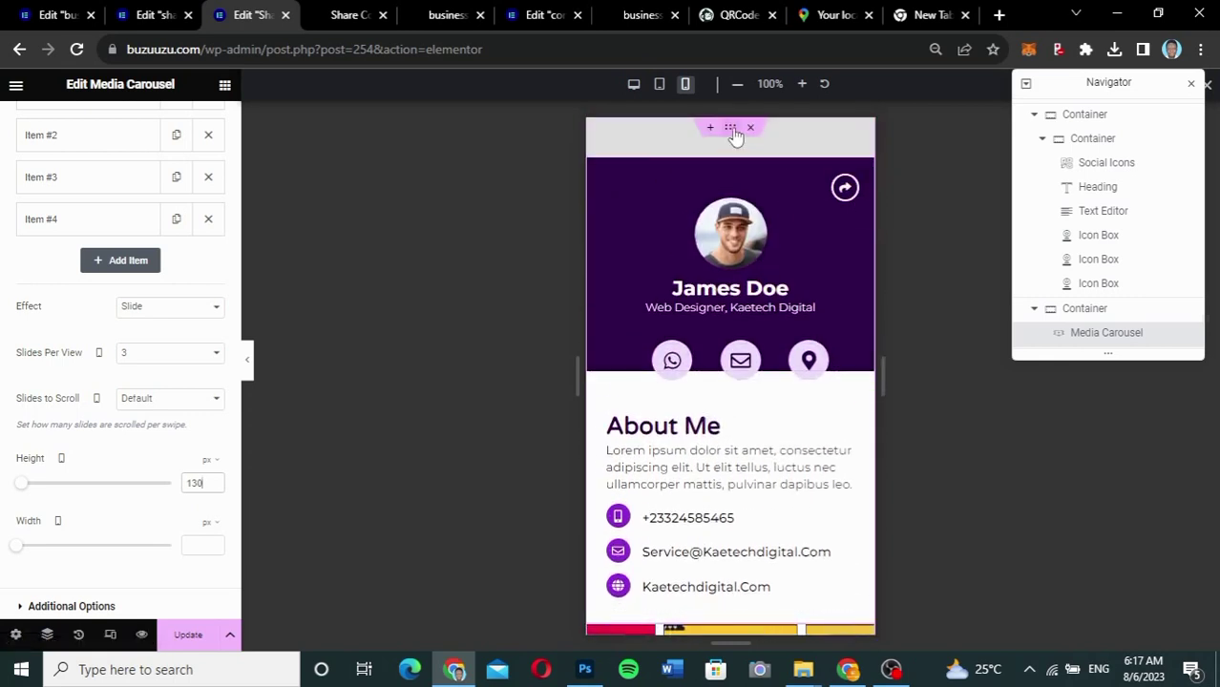
Step: Link the outermost container's padding values and set them all to 0
left_click(1090, 118)
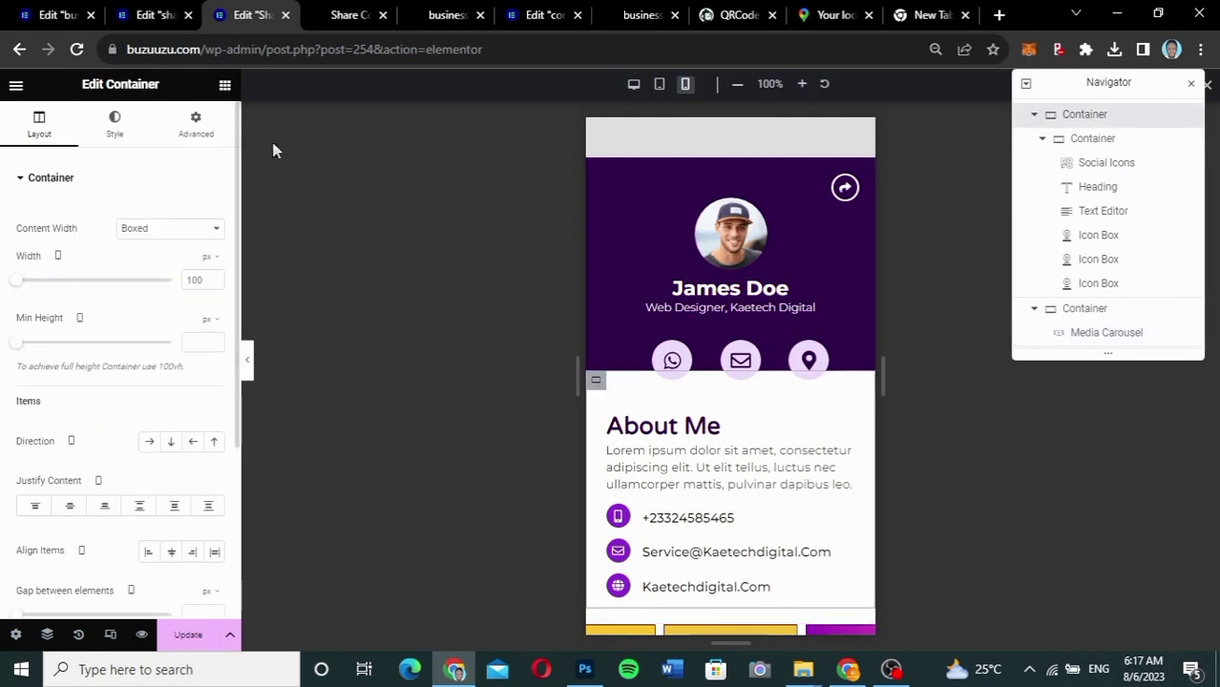
left_click(197, 134)
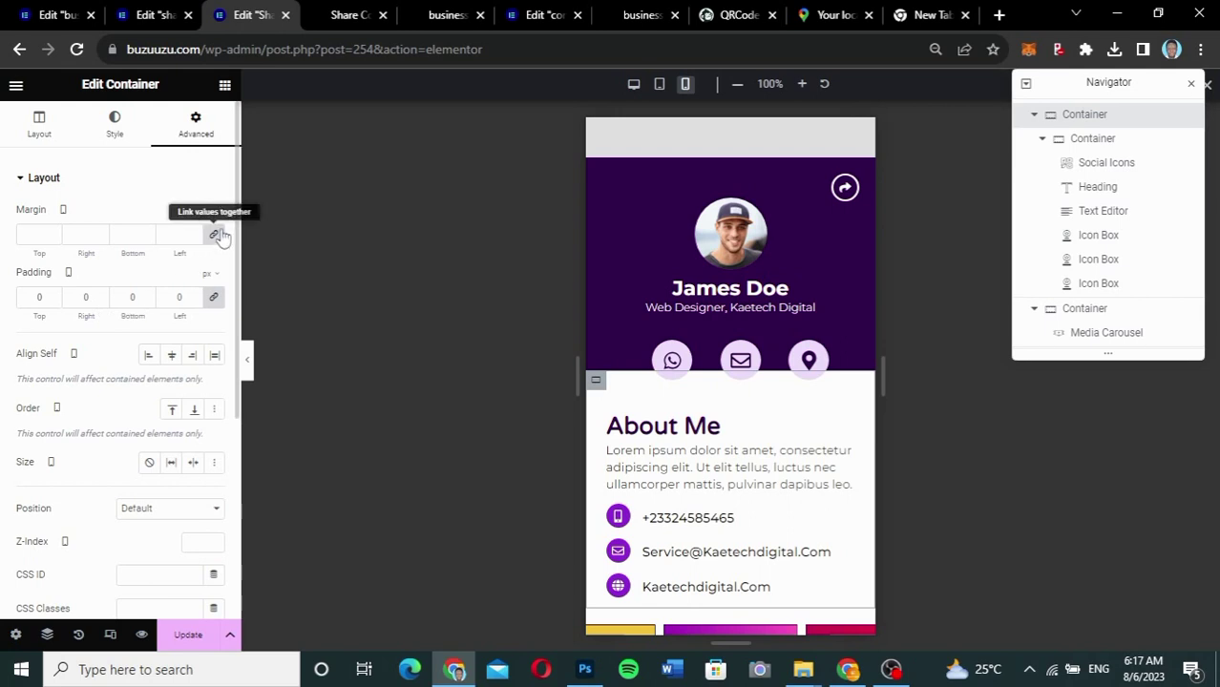
left_click(1098, 113)
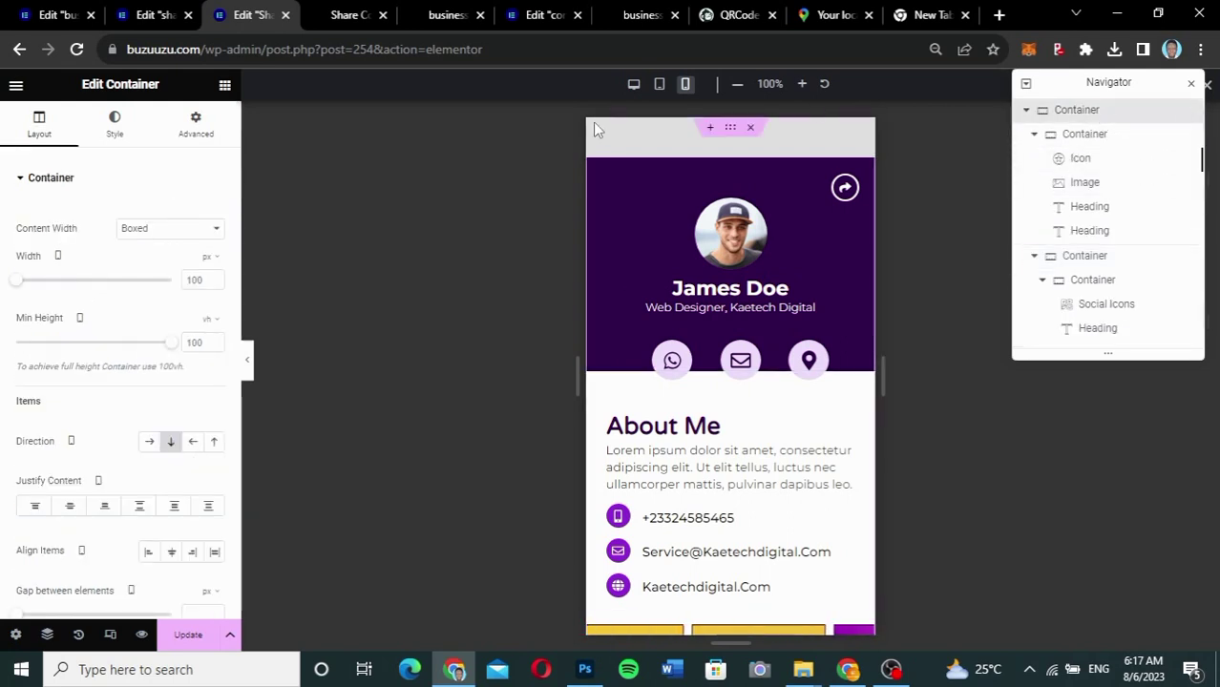
left_click(195, 129)
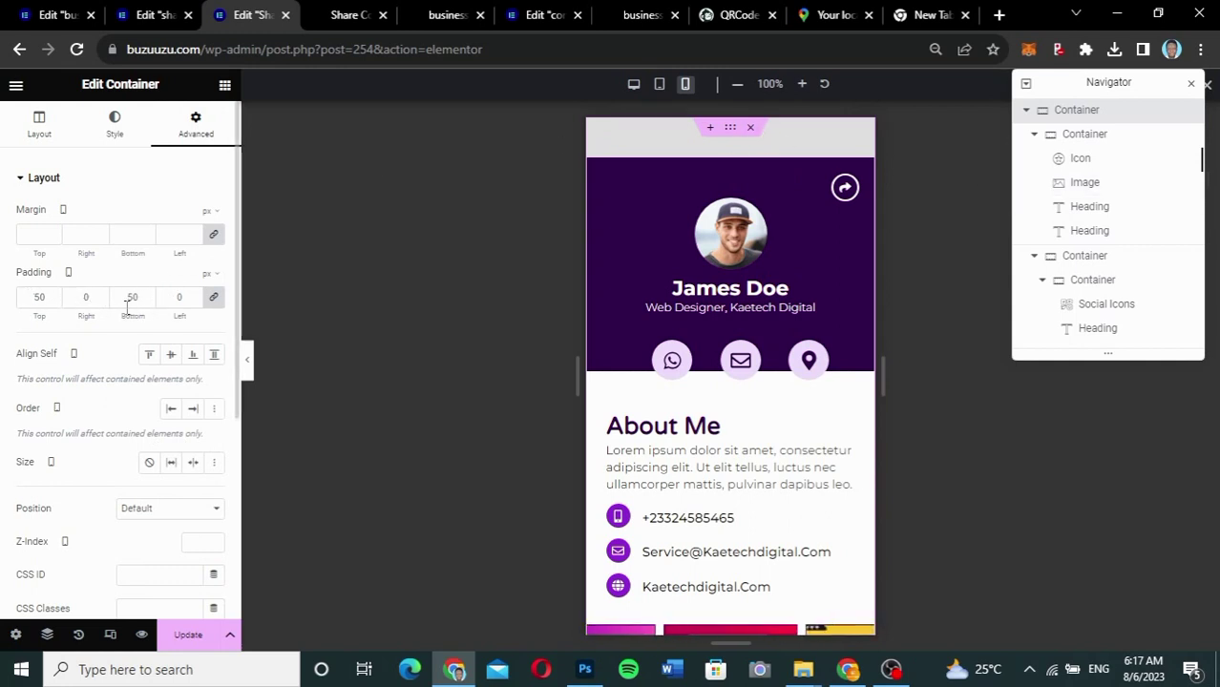
left_click(214, 299)
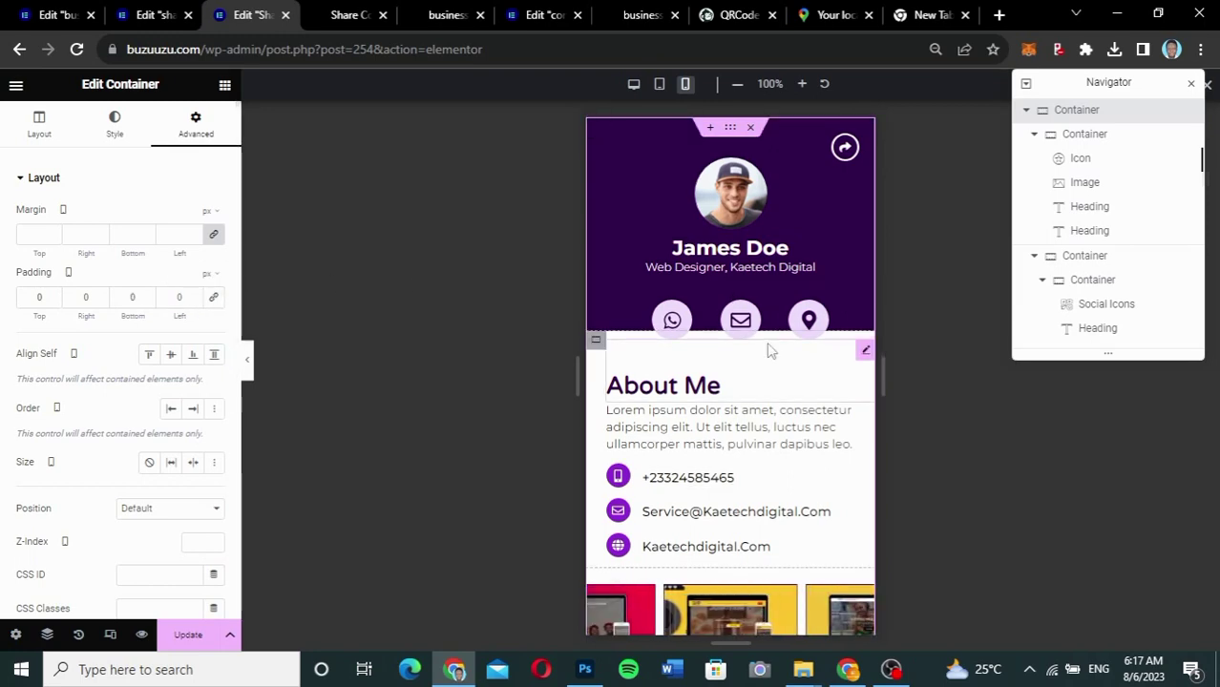
scroll(771, 350, "down", 5)
scroll(771, 350, "up", 5)
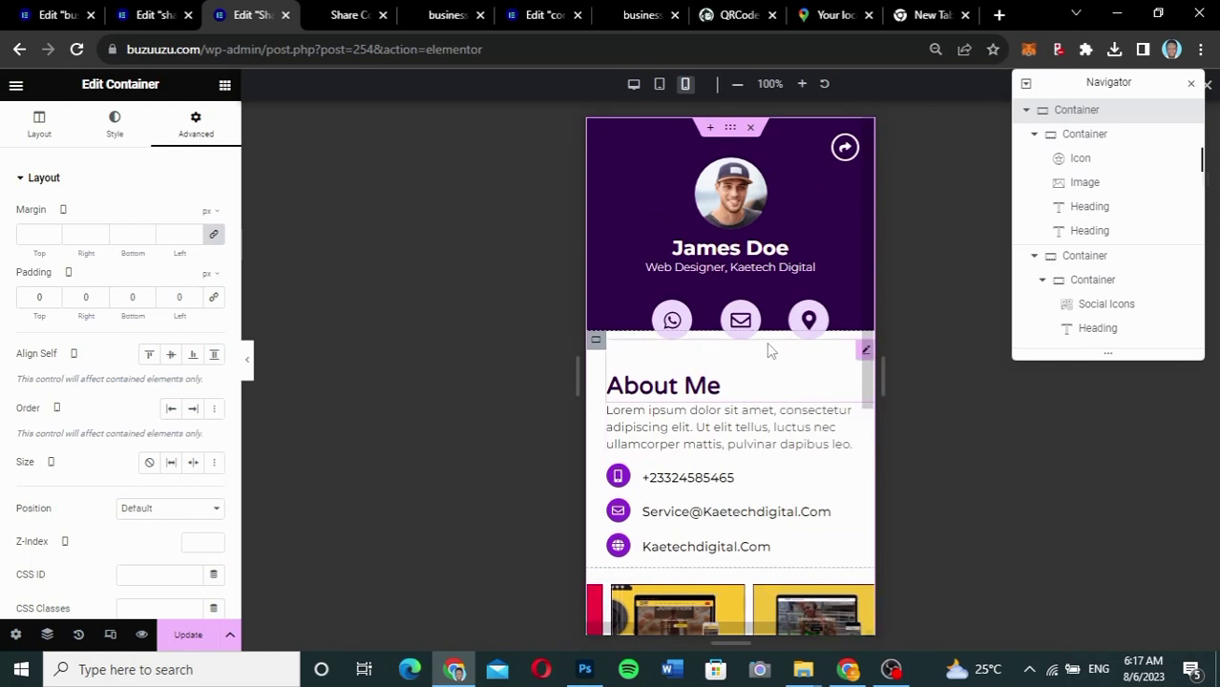
left_click(768, 348)
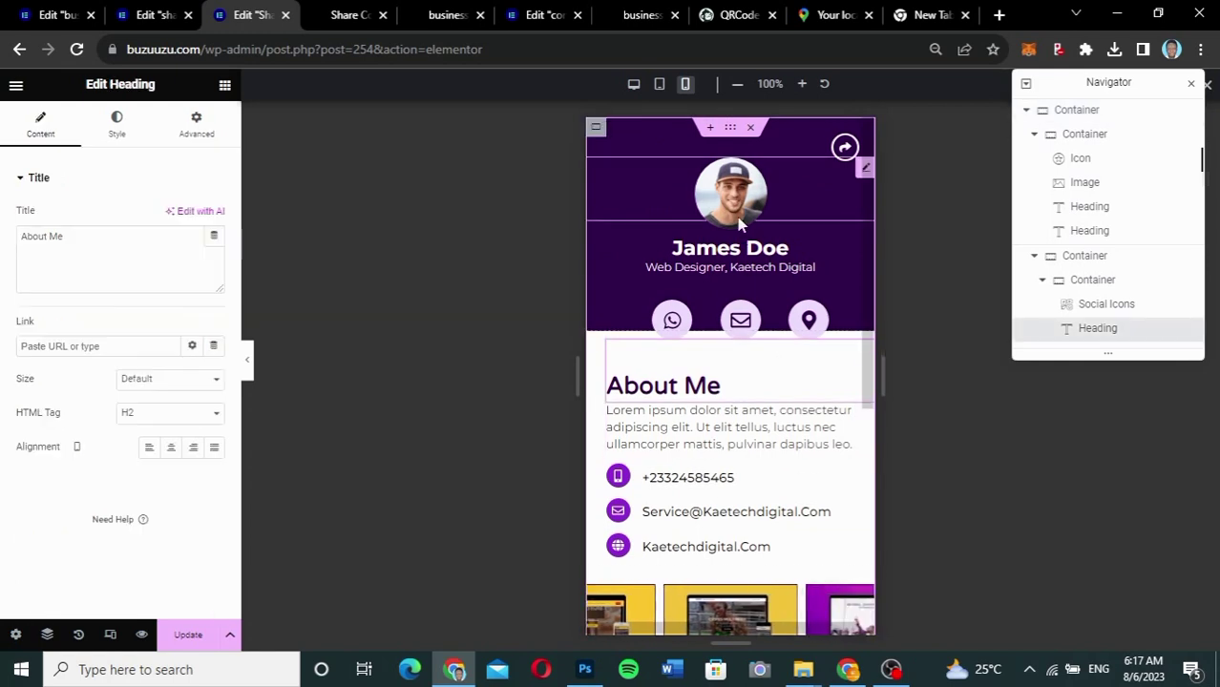
Step: Hide the panel to review the full mobile card, then restore the editing panel
left_click(248, 368)
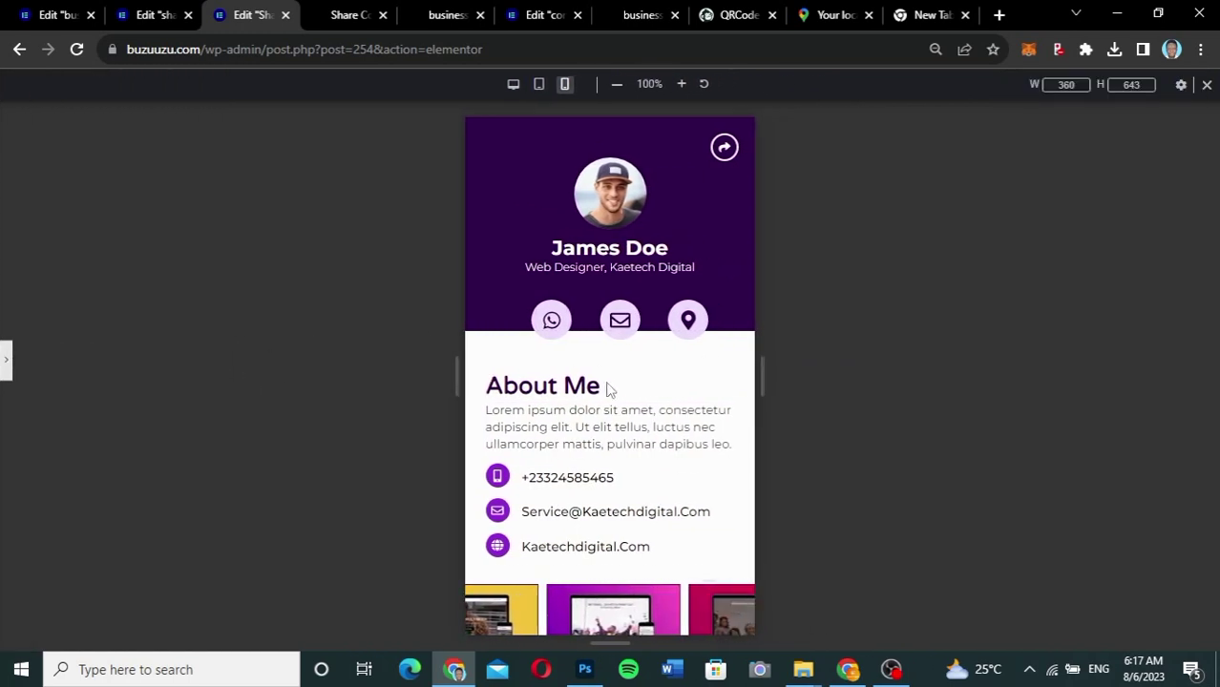
scroll(609, 390, "down", 2)
scroll(609, 390, "up", 2)
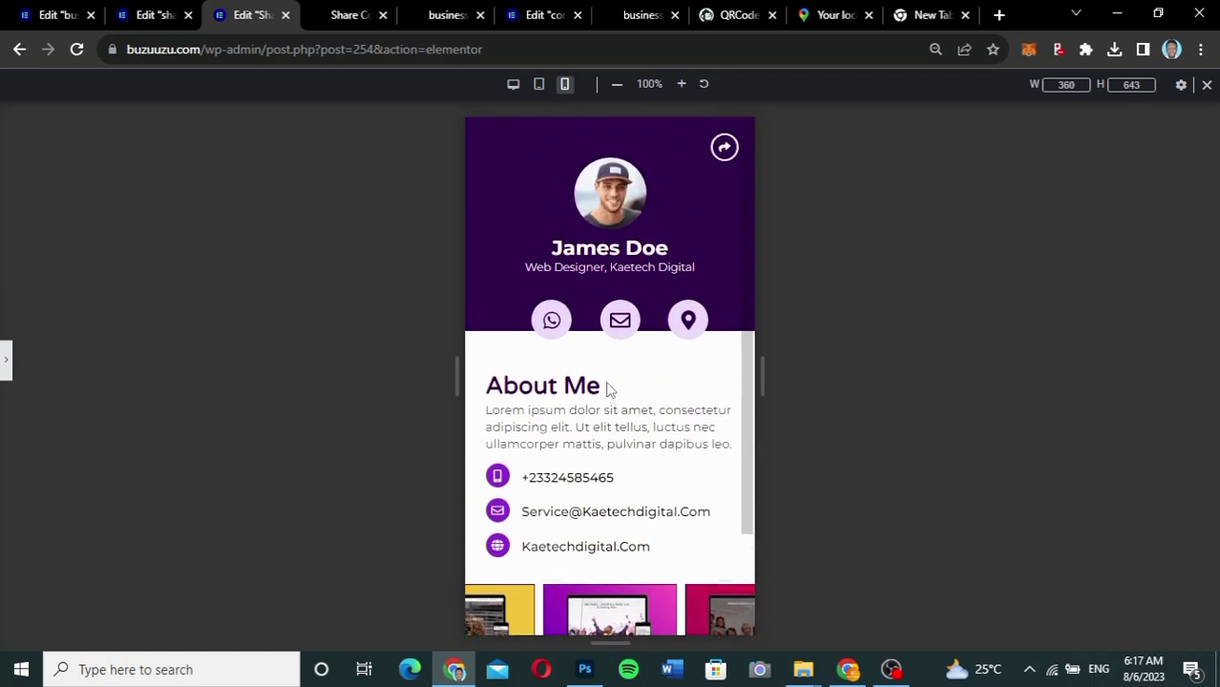
scroll(610, 389, "down", 2)
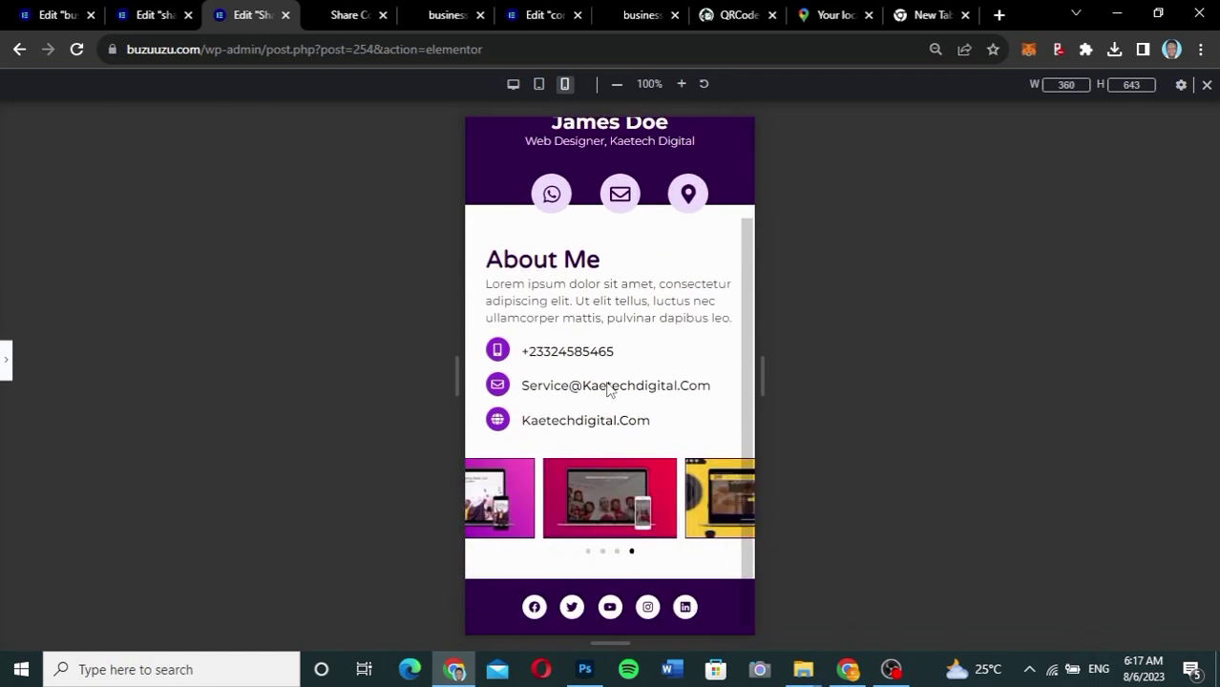
scroll(608, 390, "up", 2)
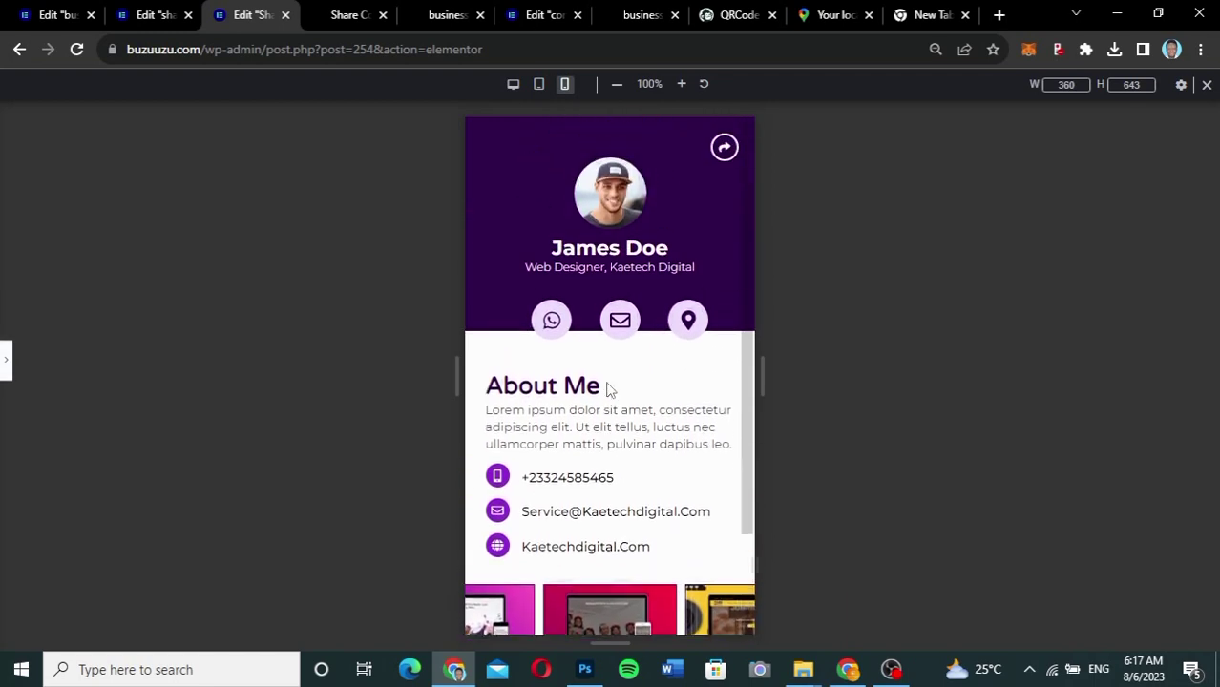
left_click(5, 372)
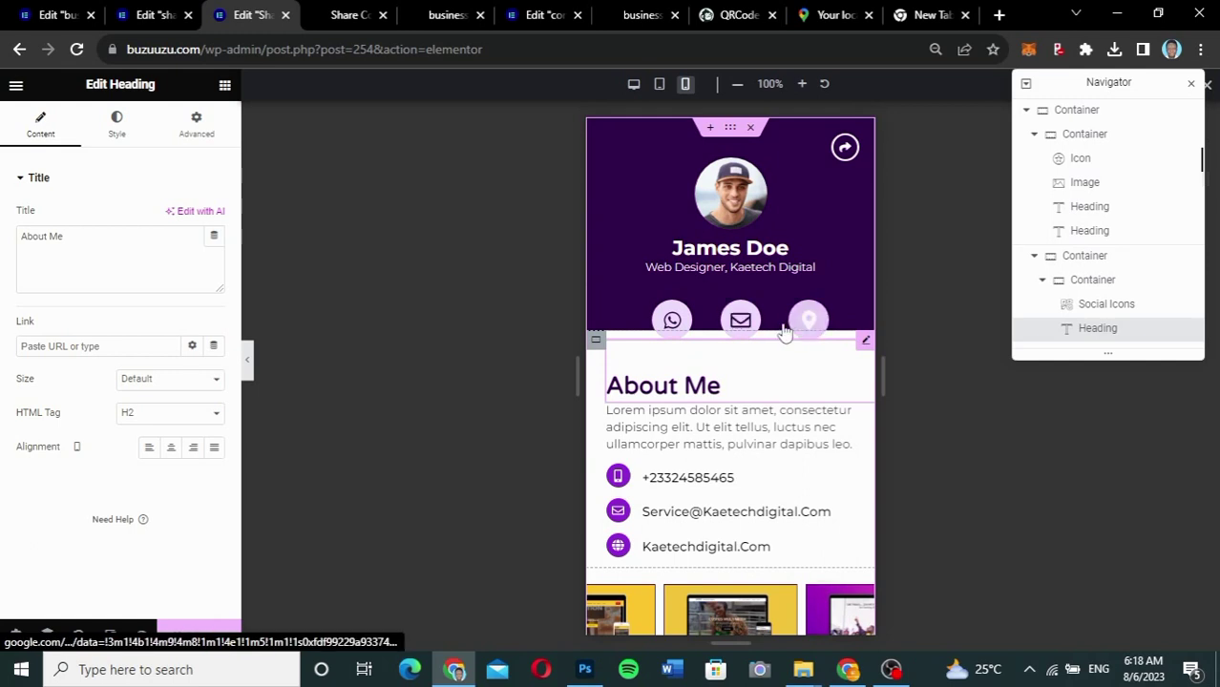
Step: Give the Social Icons widget a top margin of -25 px in its Advanced settings
left_click(1103, 307)
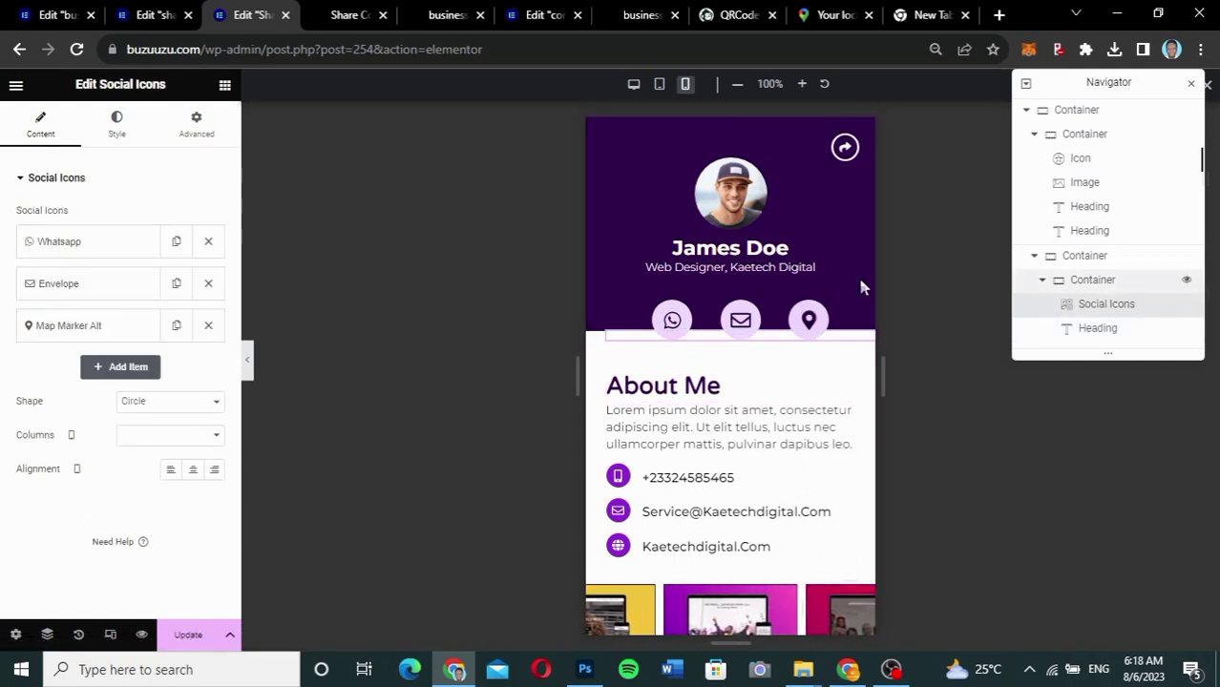
left_click(196, 134)
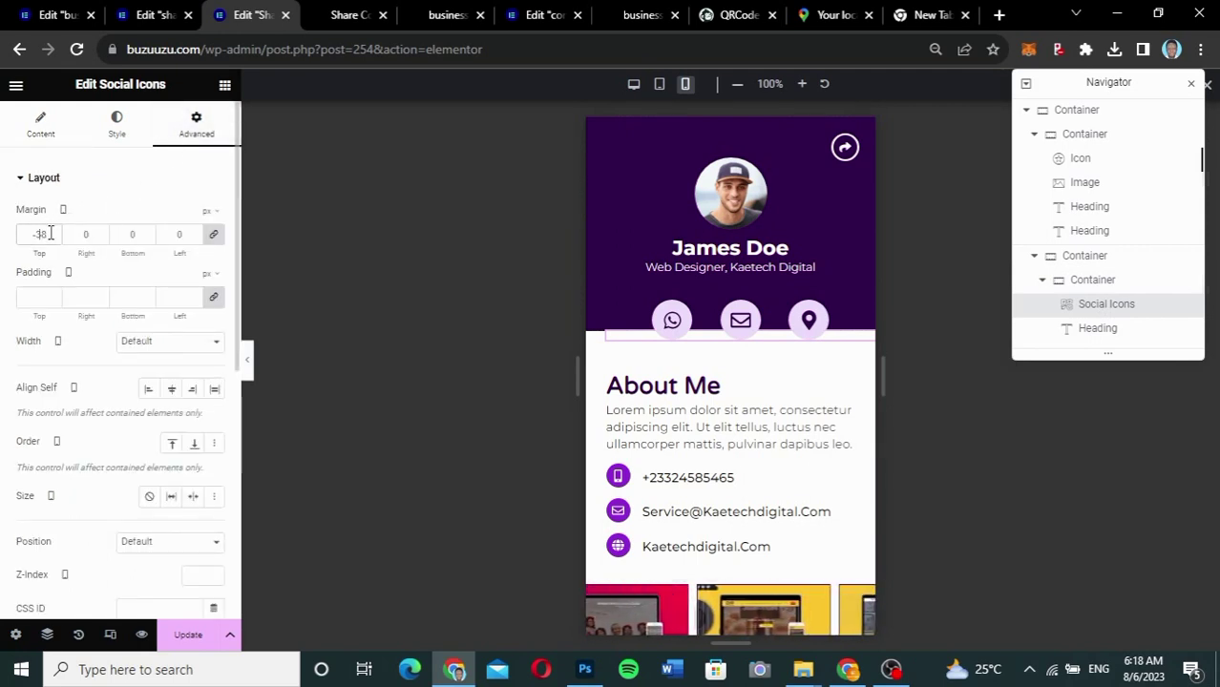
left_click(215, 236)
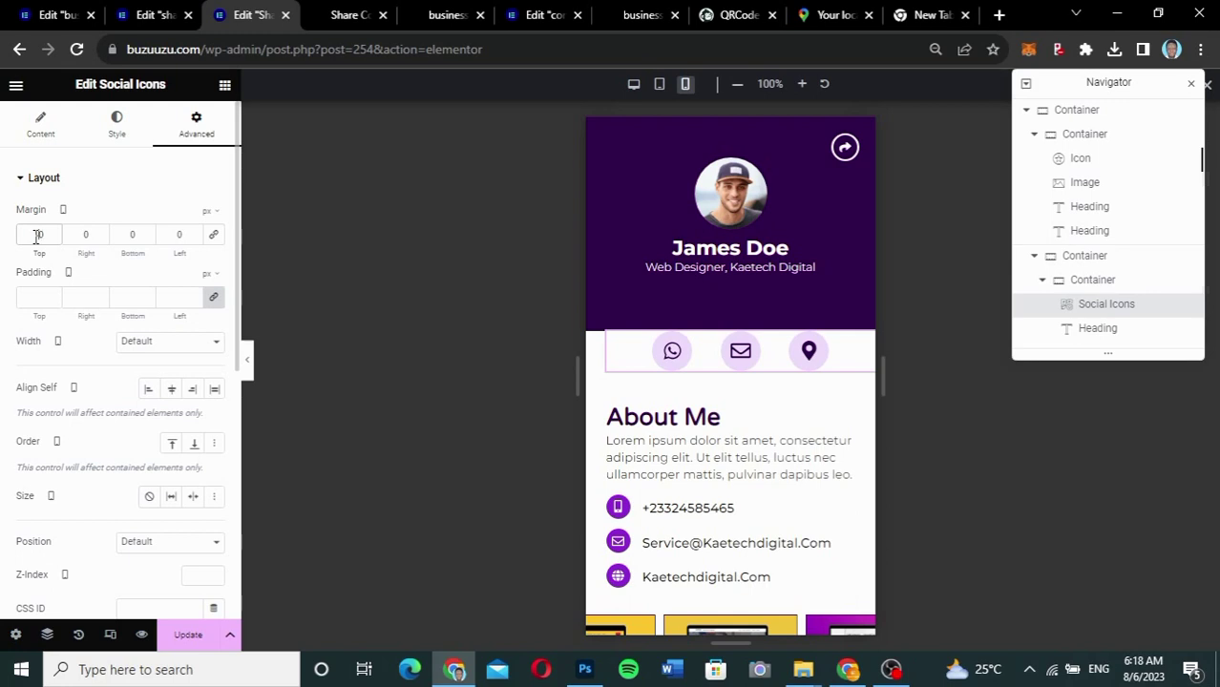
type("-20")
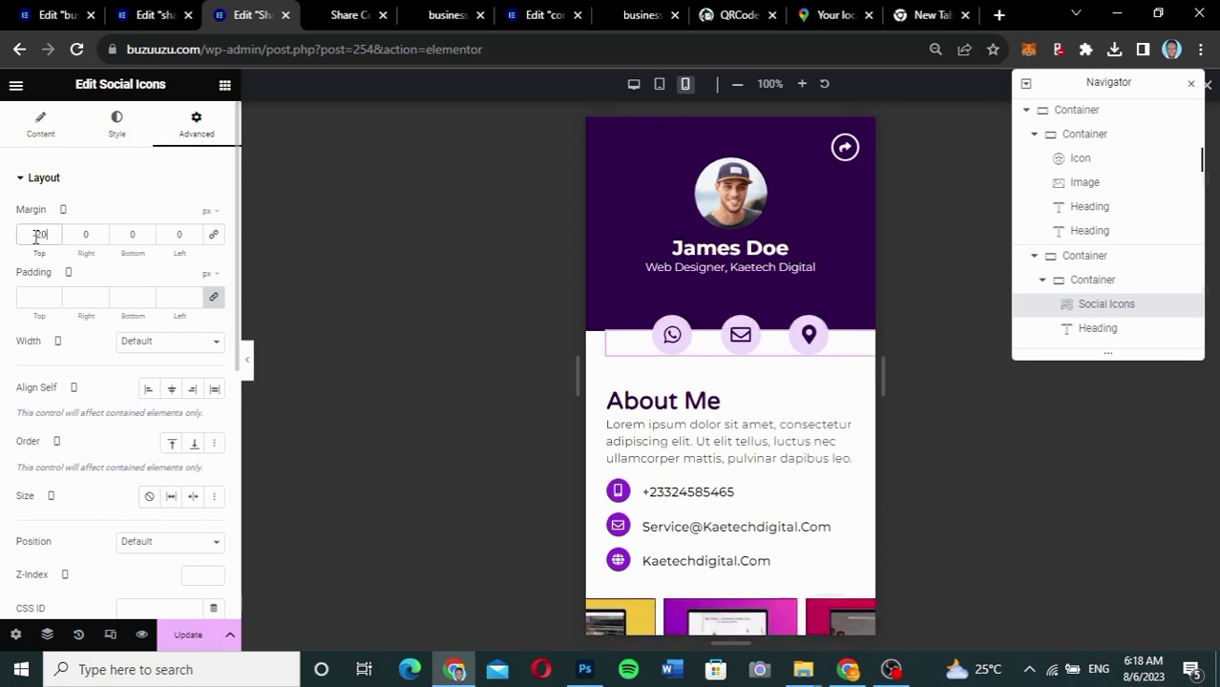
key("BackSpace")
type("5")
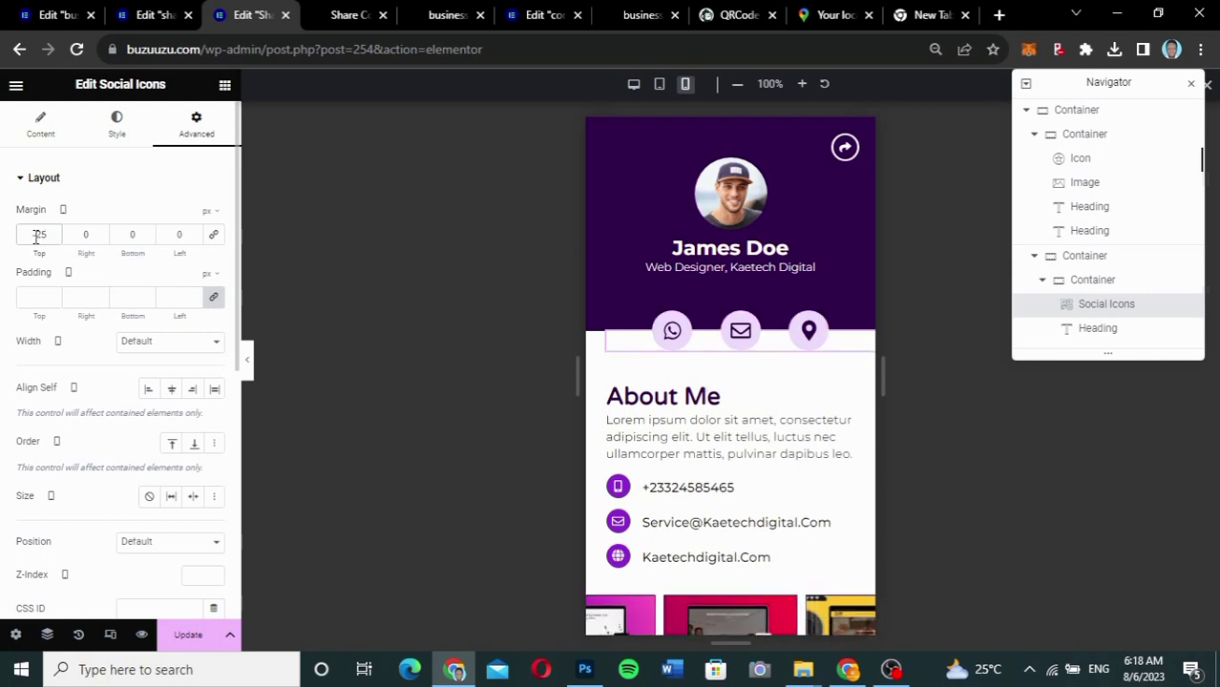
Step: Preview the mobile card to check the icons overlapping the purple header, then restore the editor panel
left_click(247, 359)
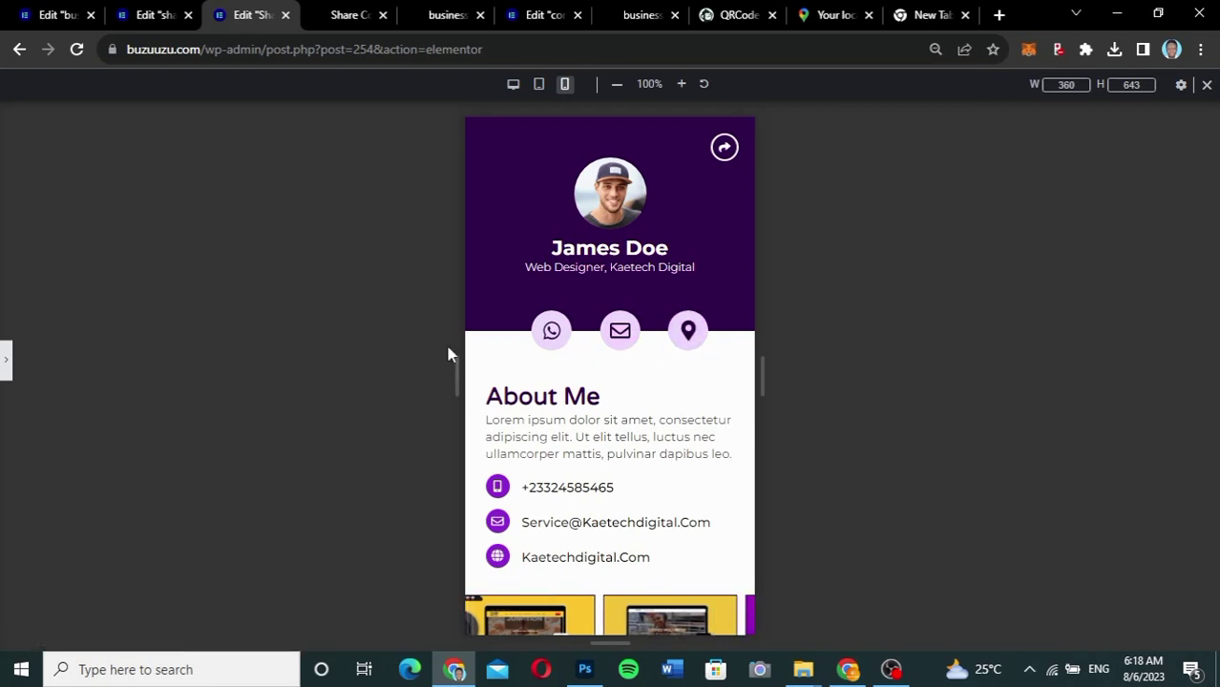
scroll(627, 399, "down", 2)
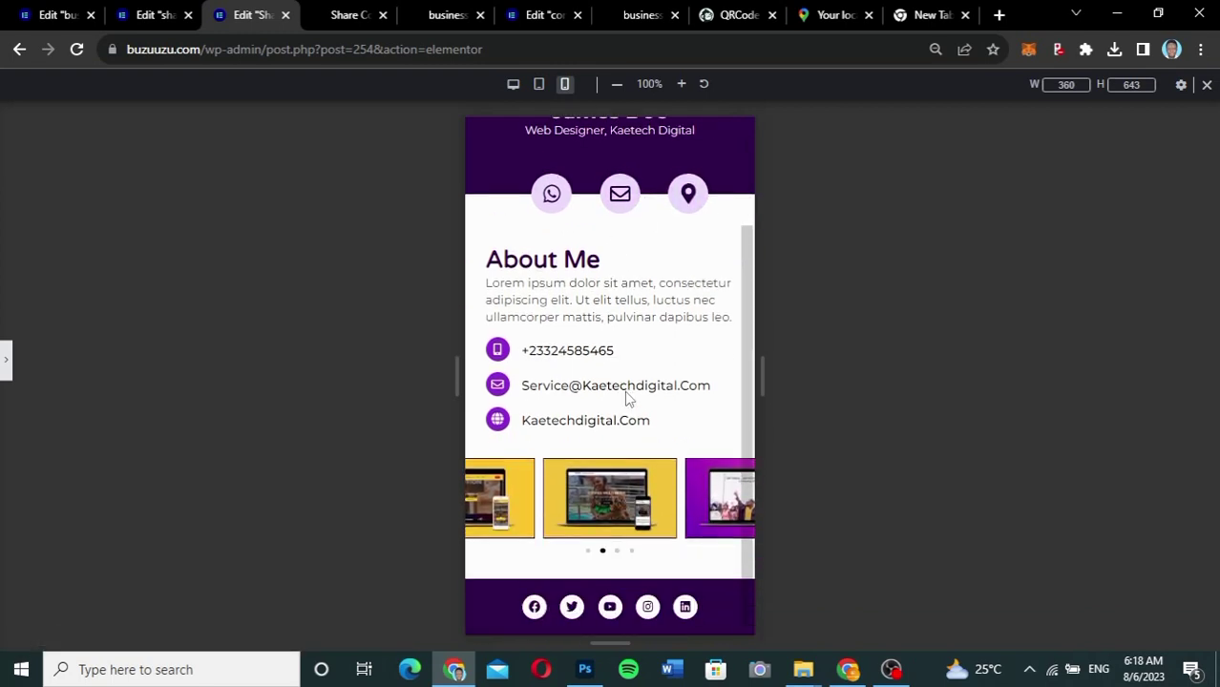
scroll(627, 399, "up", 2)
scroll(627, 399, "down", 2)
scroll(628, 399, "up", 2)
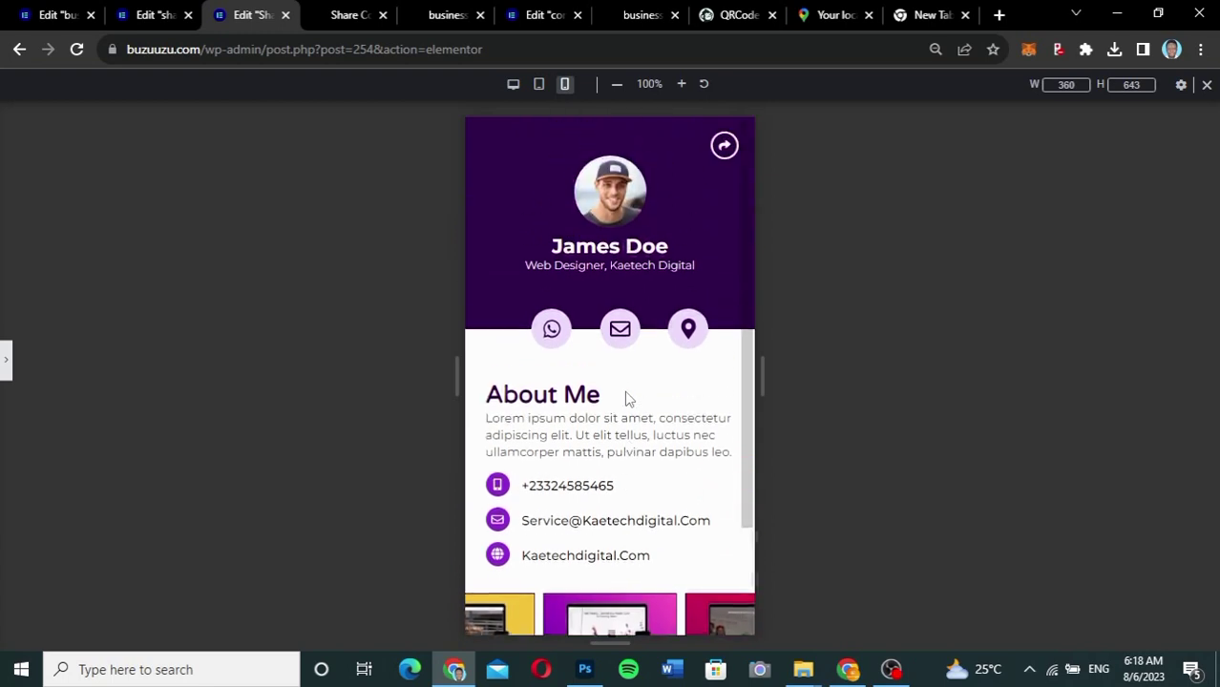
left_click(5, 363)
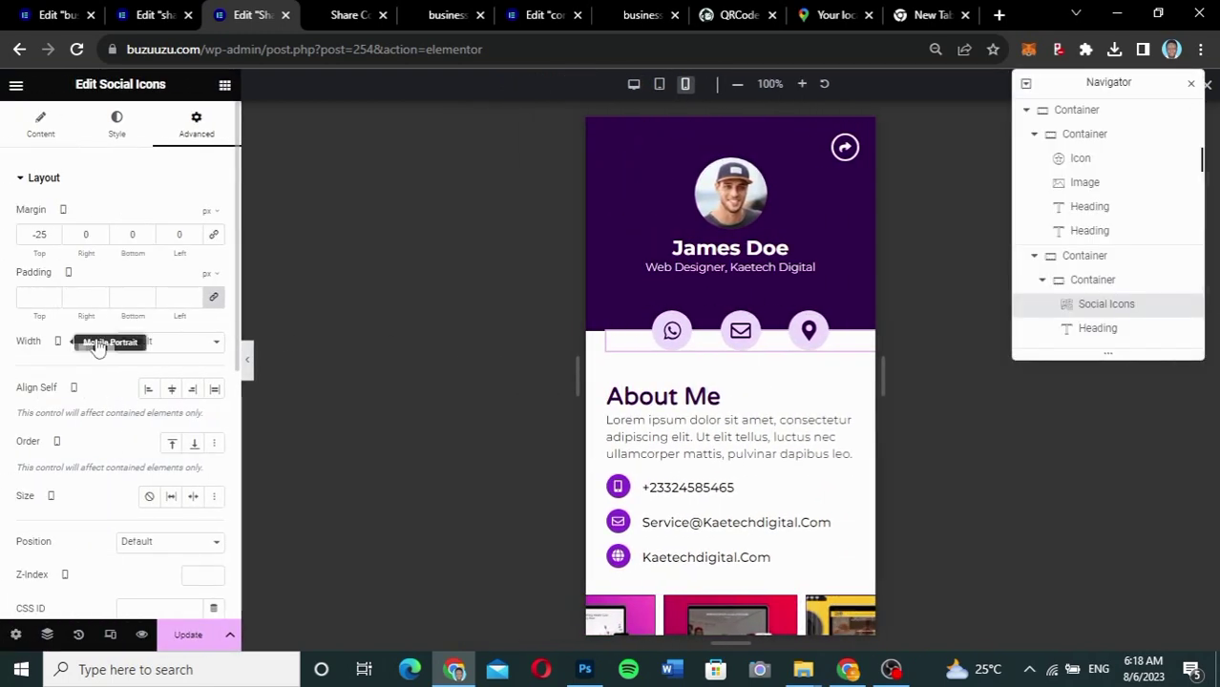
Step: Save the Elementor changes and reload the live Share Contact page to check the new icon spacing
left_click(191, 638)
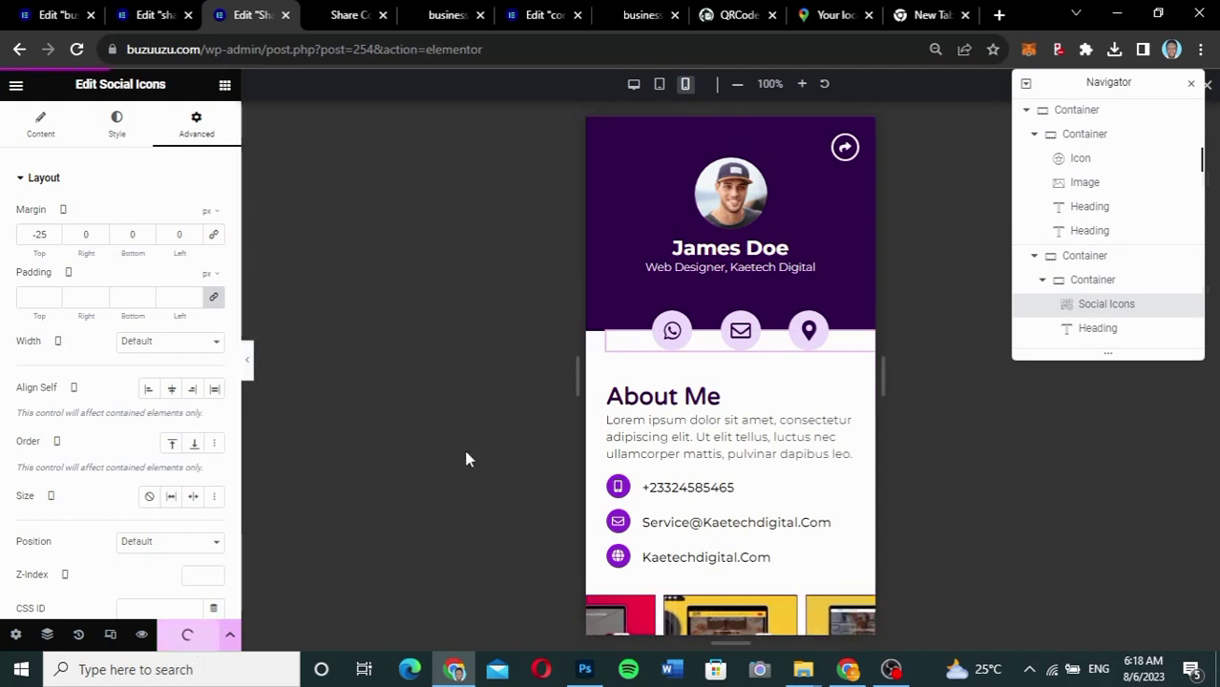
left_click(348, 17)
left_click(77, 49)
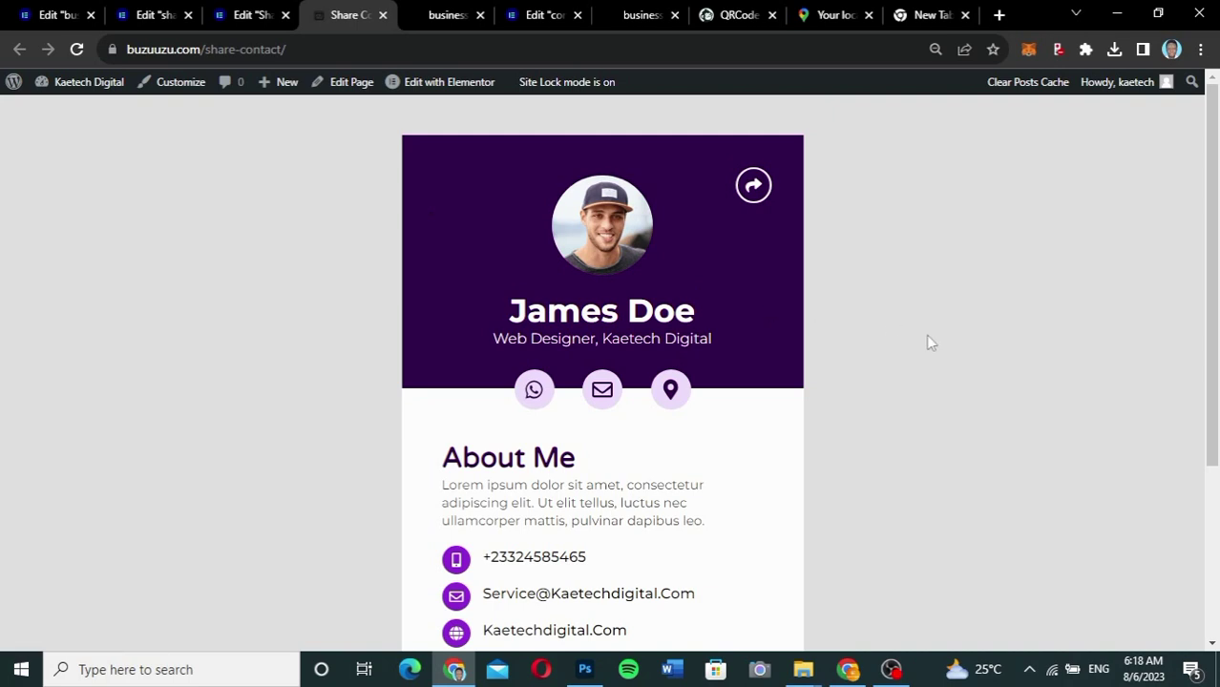
scroll(910, 325, "down", 3)
scroll(909, 324, "up", 2)
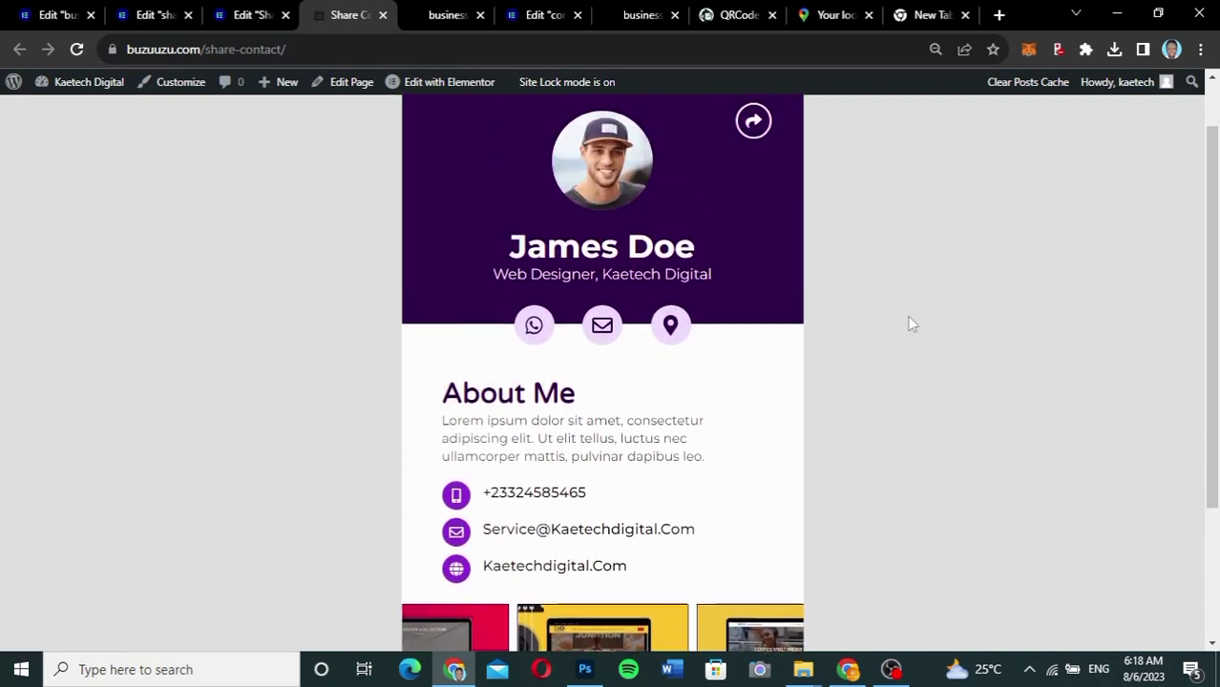
scroll(909, 324, "down", 2)
scroll(909, 325, "up", 3)
right_click(909, 322)
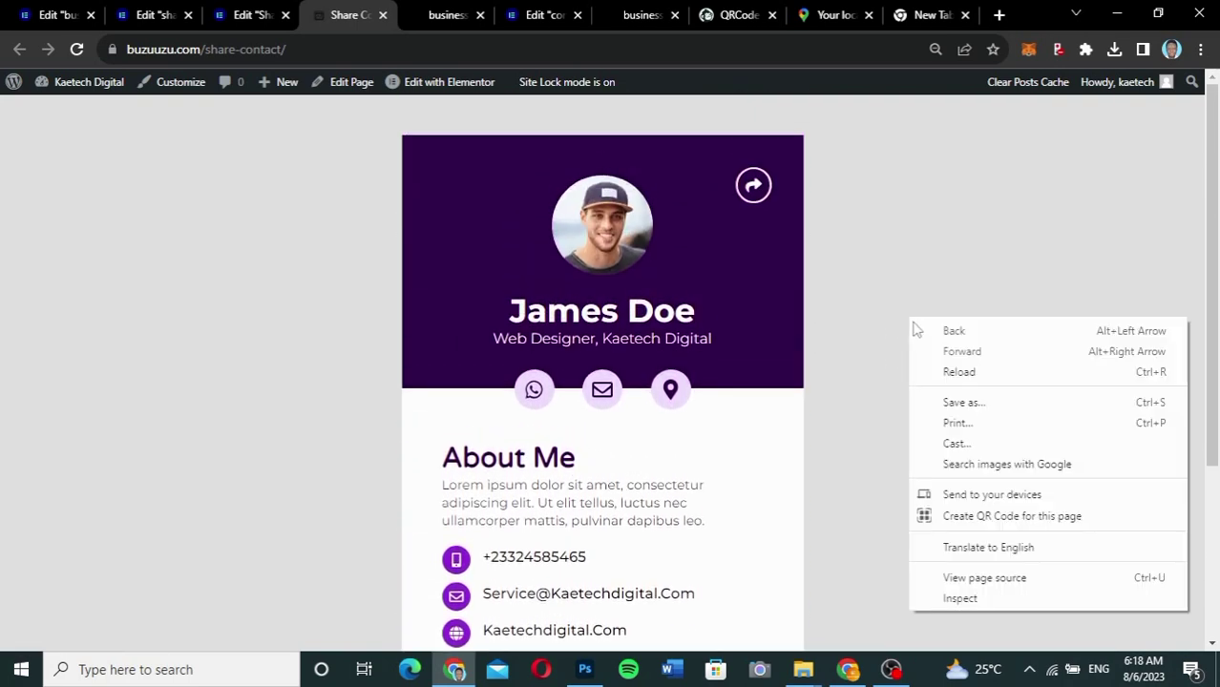
Step: Inspect the live card in DevTools, emulating iPhone 12 Pro and then iPhone XR
left_click(984, 599)
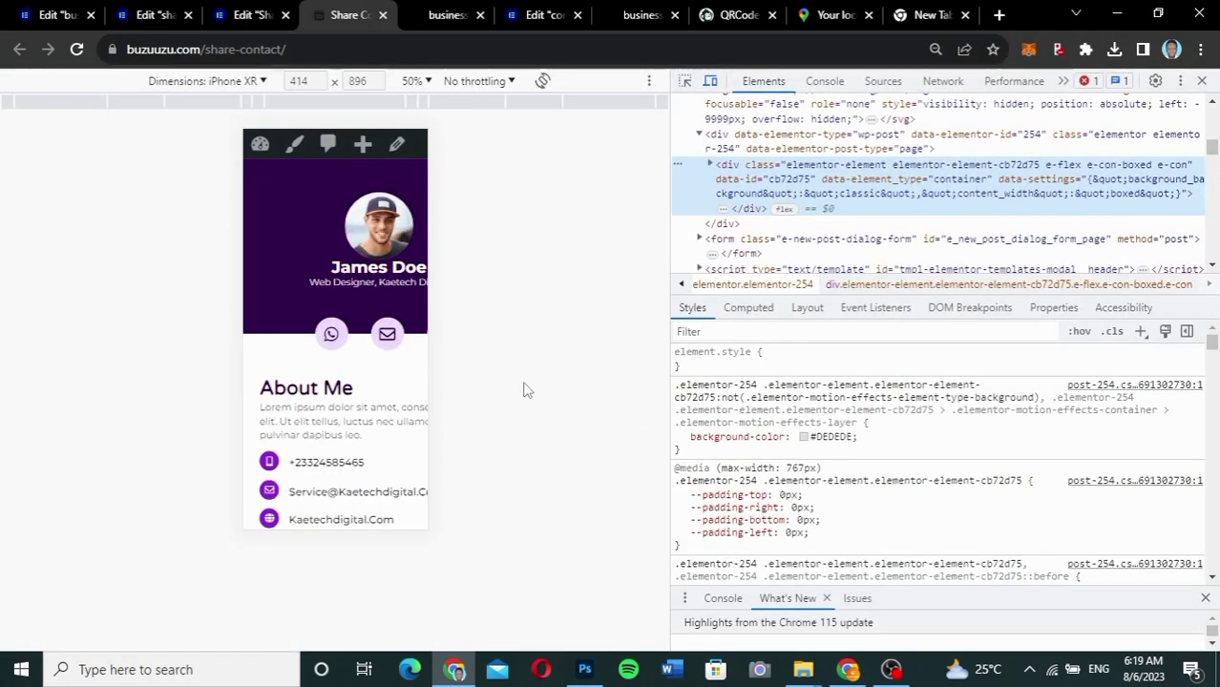
left_click(216, 82)
left_click(219, 183)
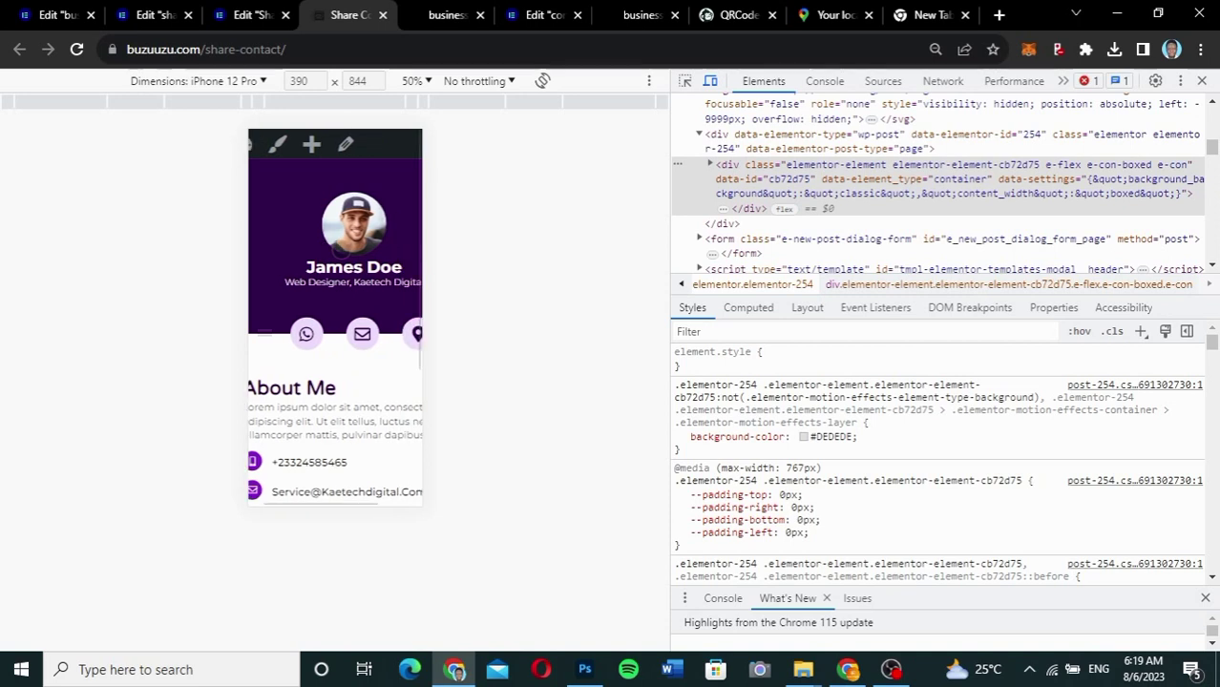
left_click(260, 82)
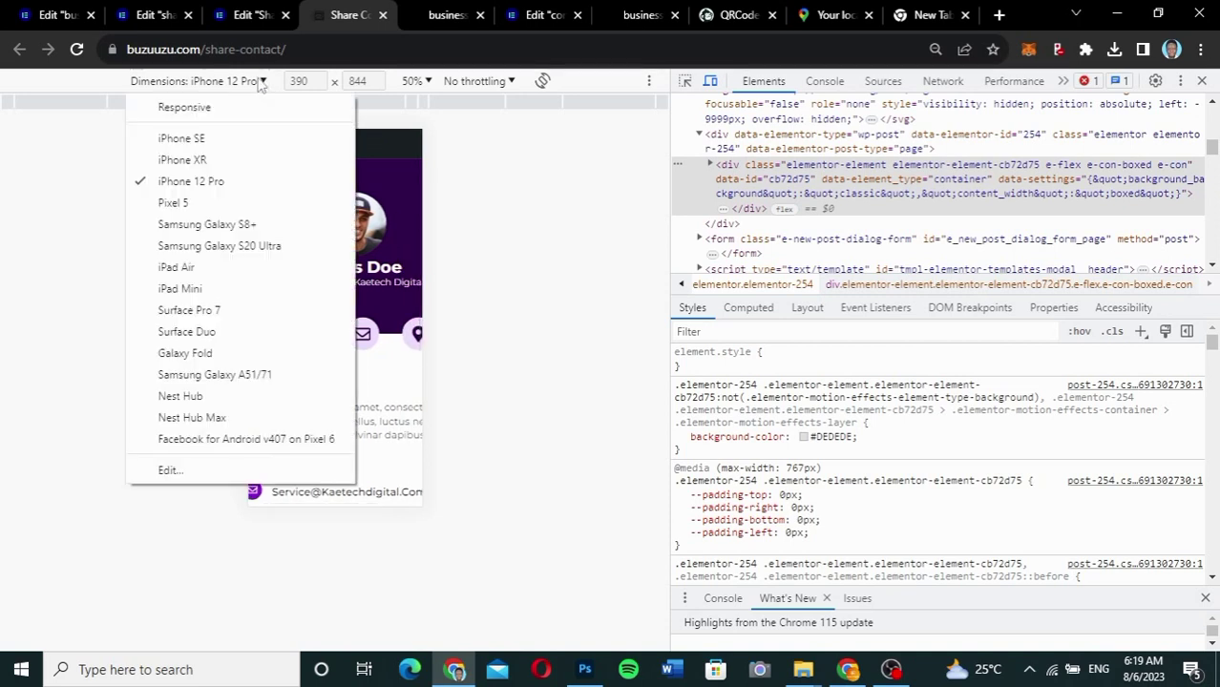
left_click(210, 159)
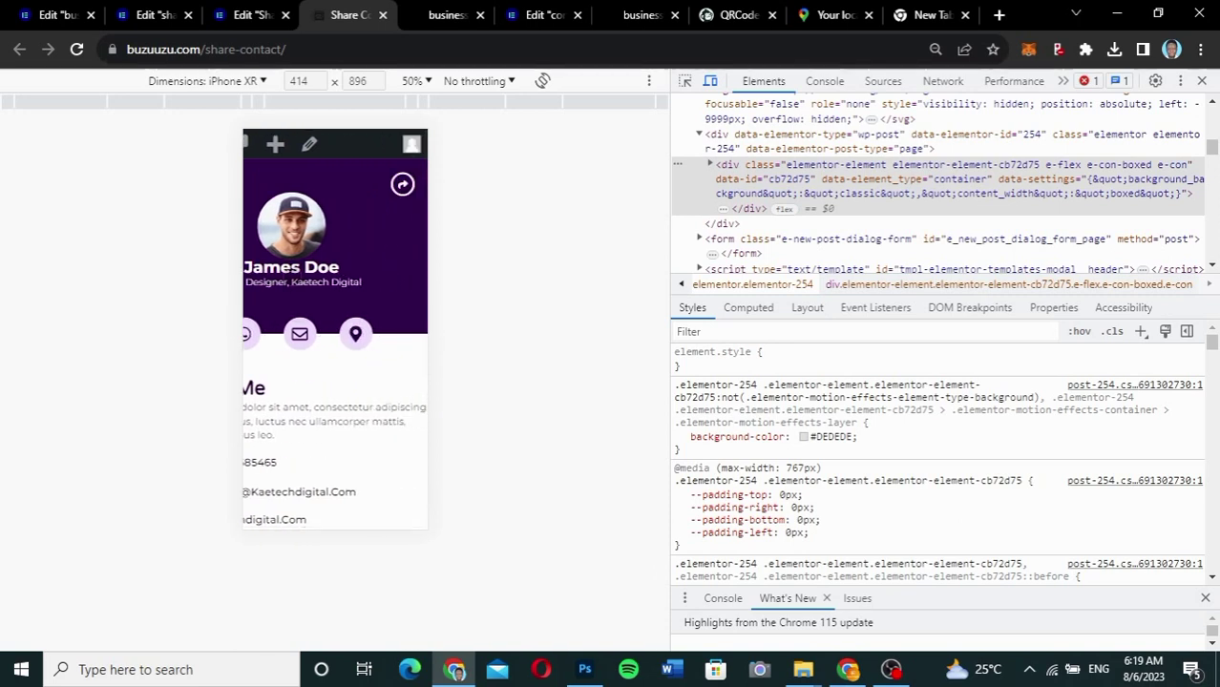
Step: Check the card on Samsung Galaxy A51/71, then return to iPhone XR at 414×896
left_click(239, 84)
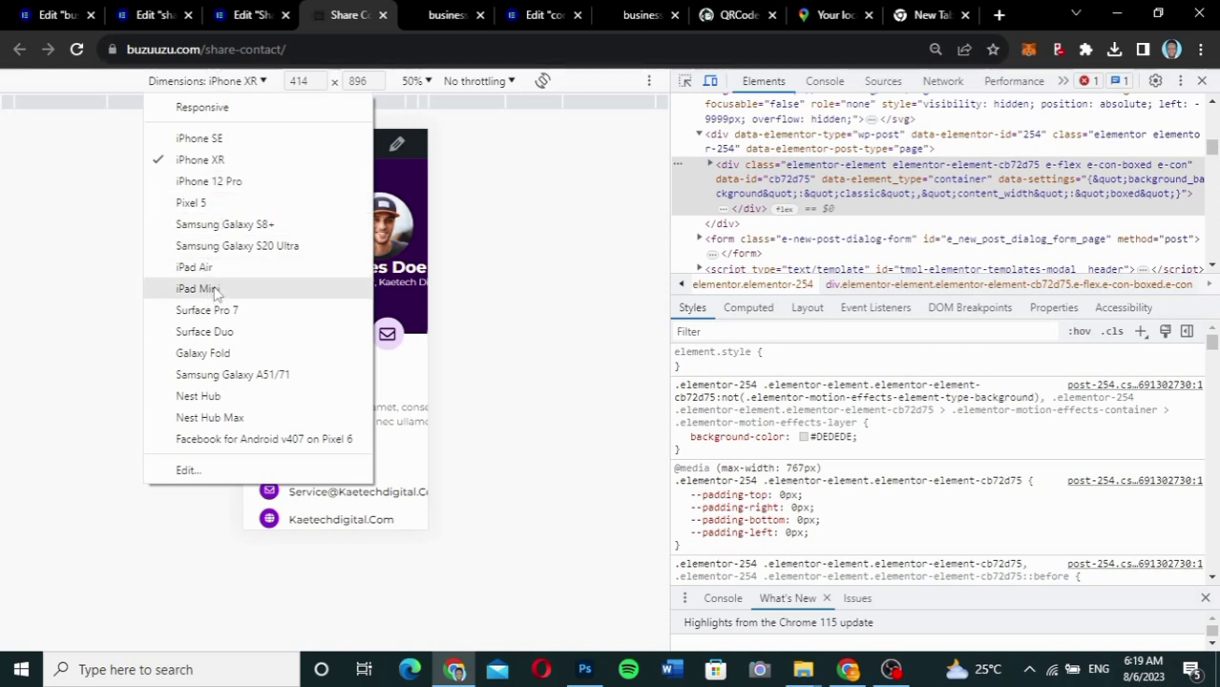
left_click(213, 377)
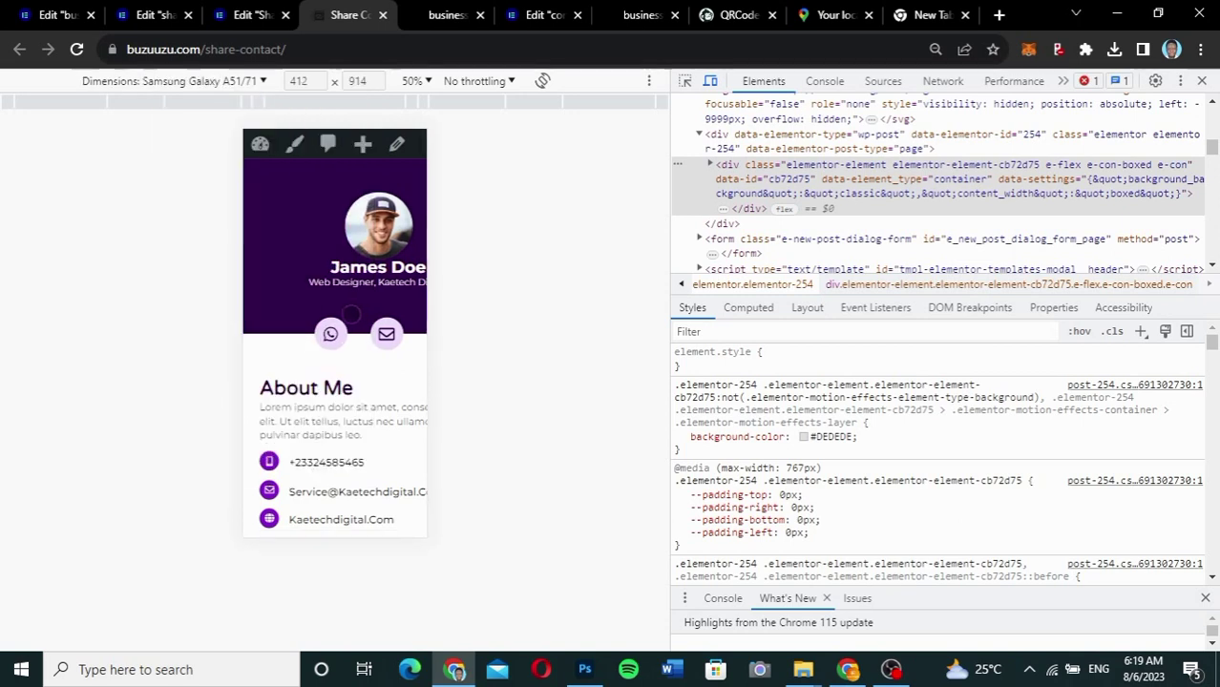
scroll(351, 314, "down", 3)
scroll(352, 314, "up", 3)
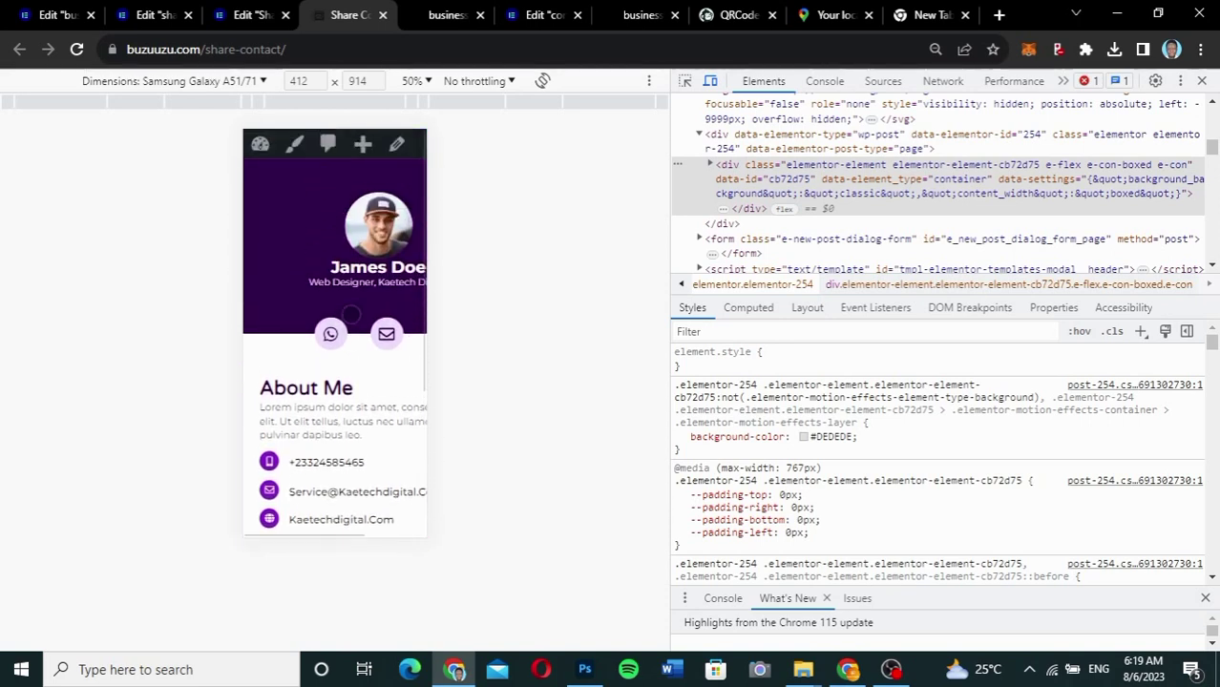
scroll(352, 314, "right", 3)
scroll(352, 314, "left", 3)
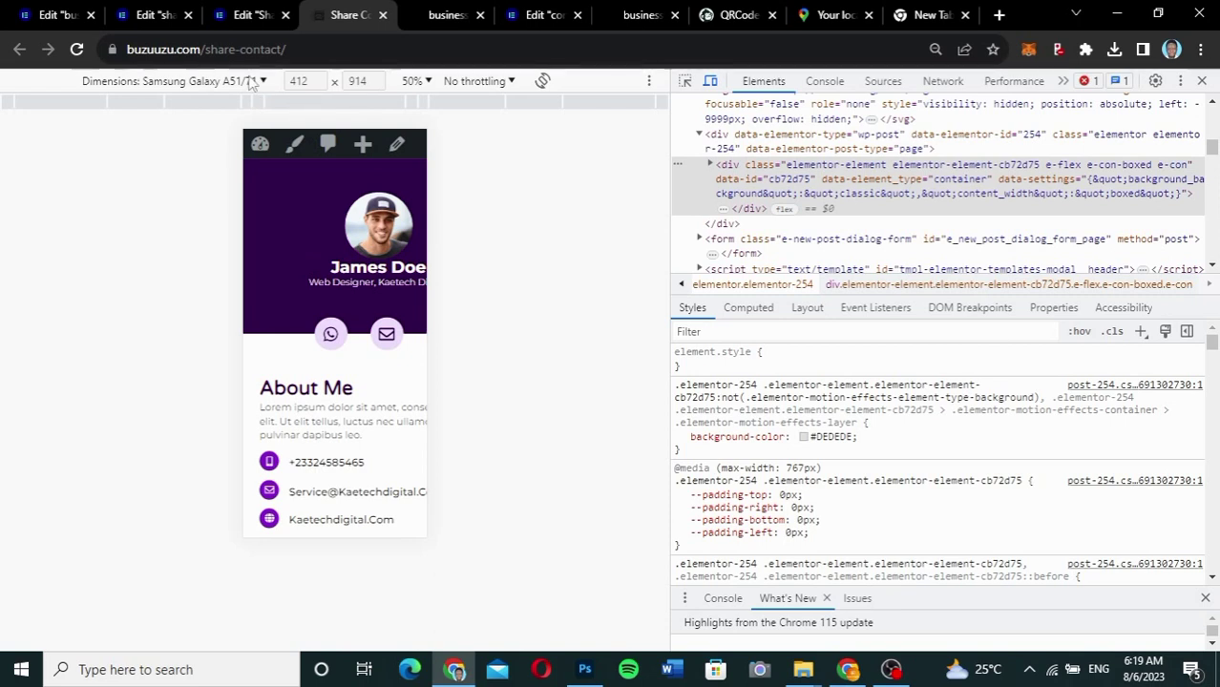
left_click(254, 82)
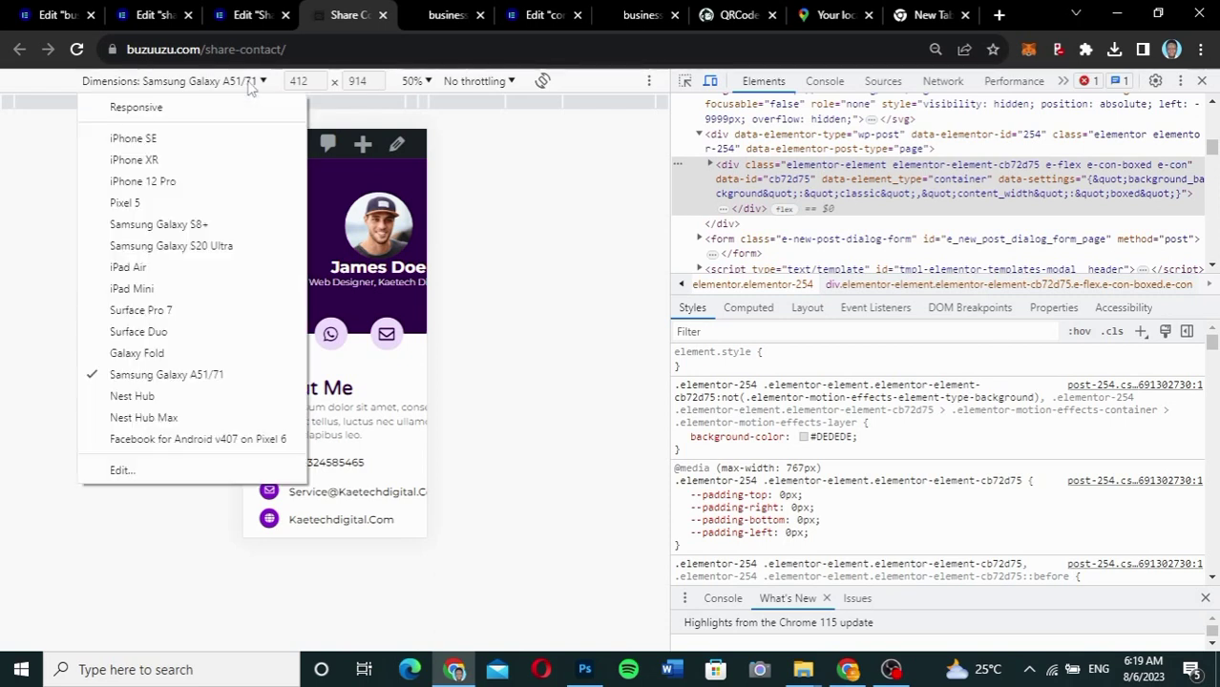
left_click(203, 167)
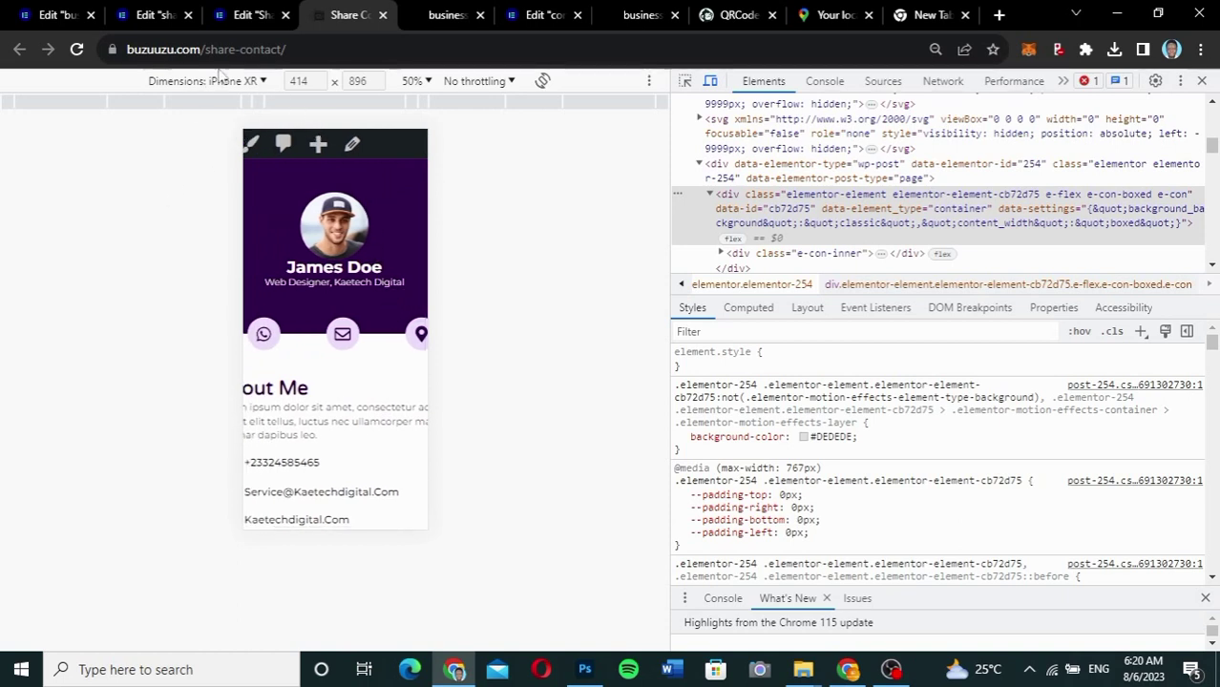
mouse_move(157, 22)
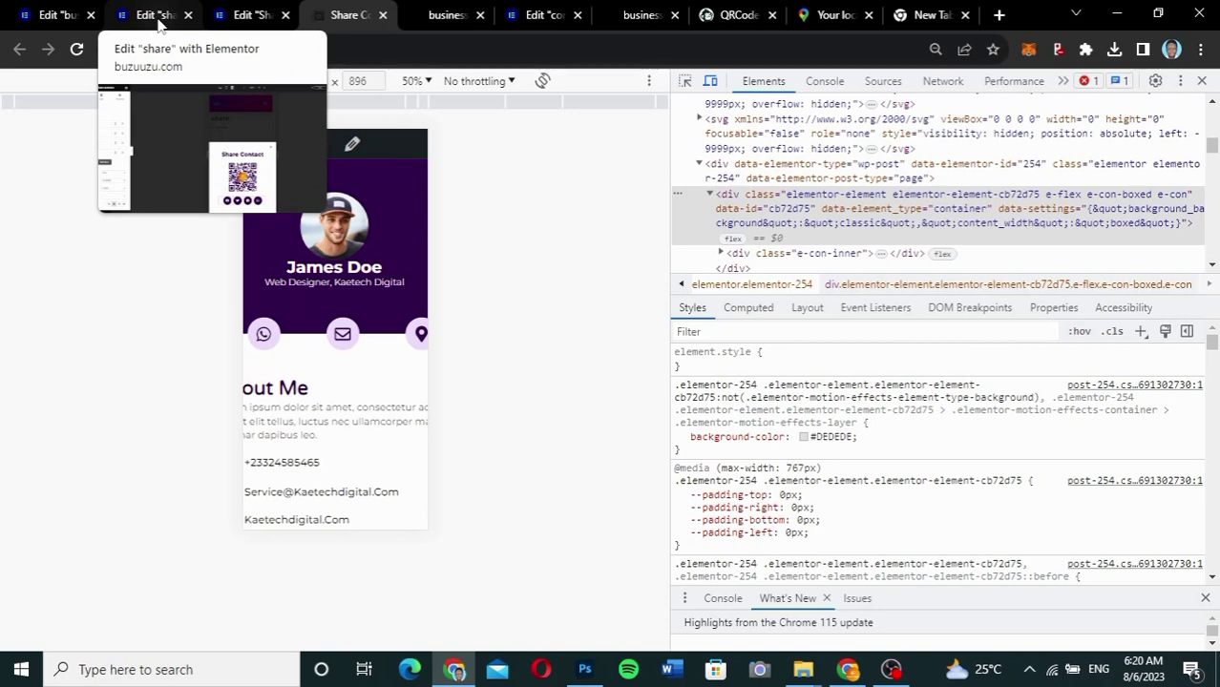
Step: Go back to the Share Contact page's Elementor editor, with the Social Icons settings still showing
left_click(246, 17)
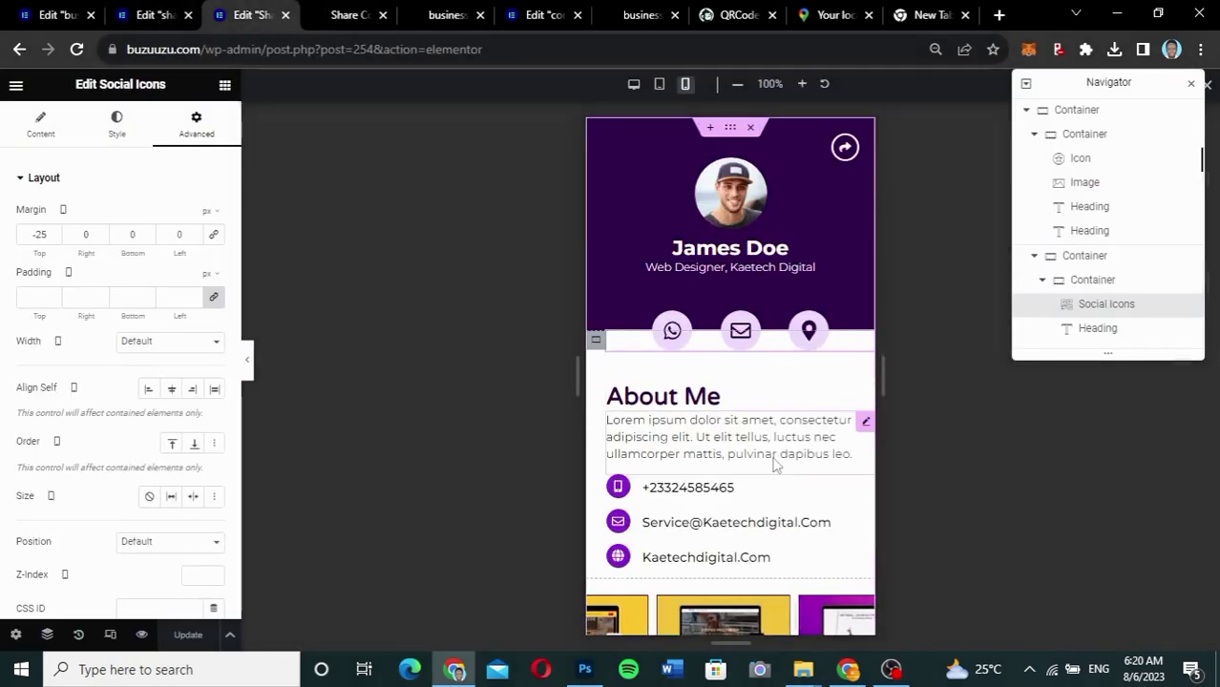
scroll(774, 463, "down", 2)
scroll(773, 463, "up", 2)
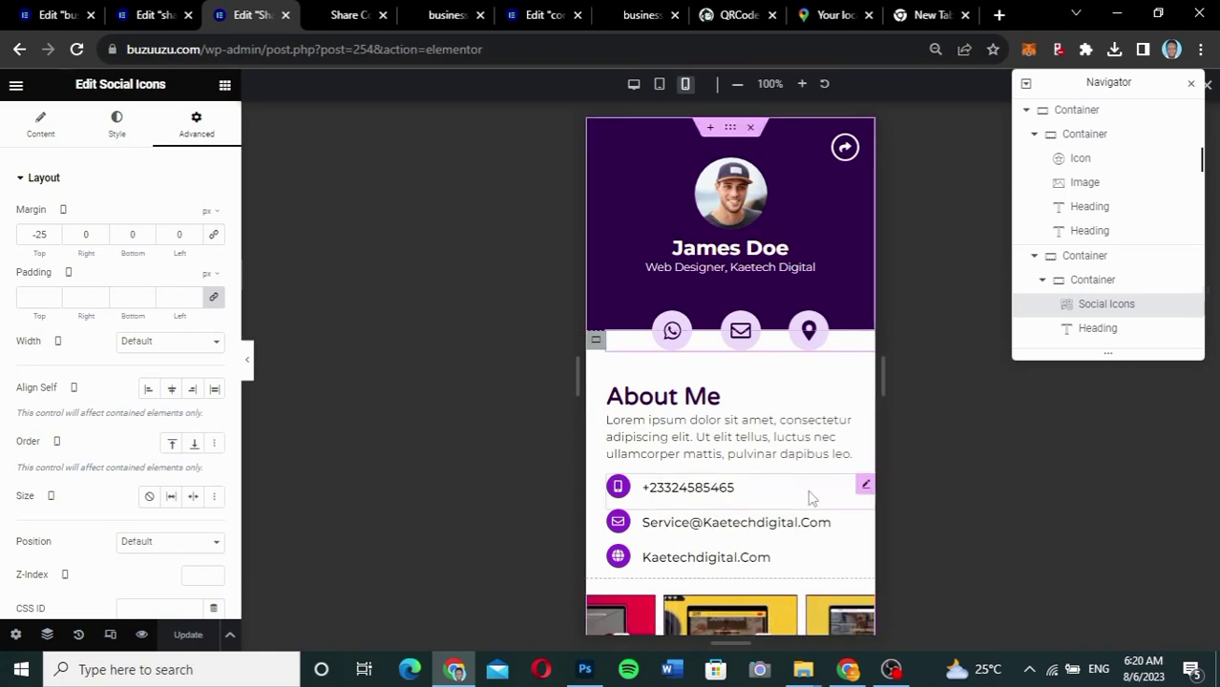
scroll(808, 497, "down", 5)
scroll(808, 497, "up", 5)
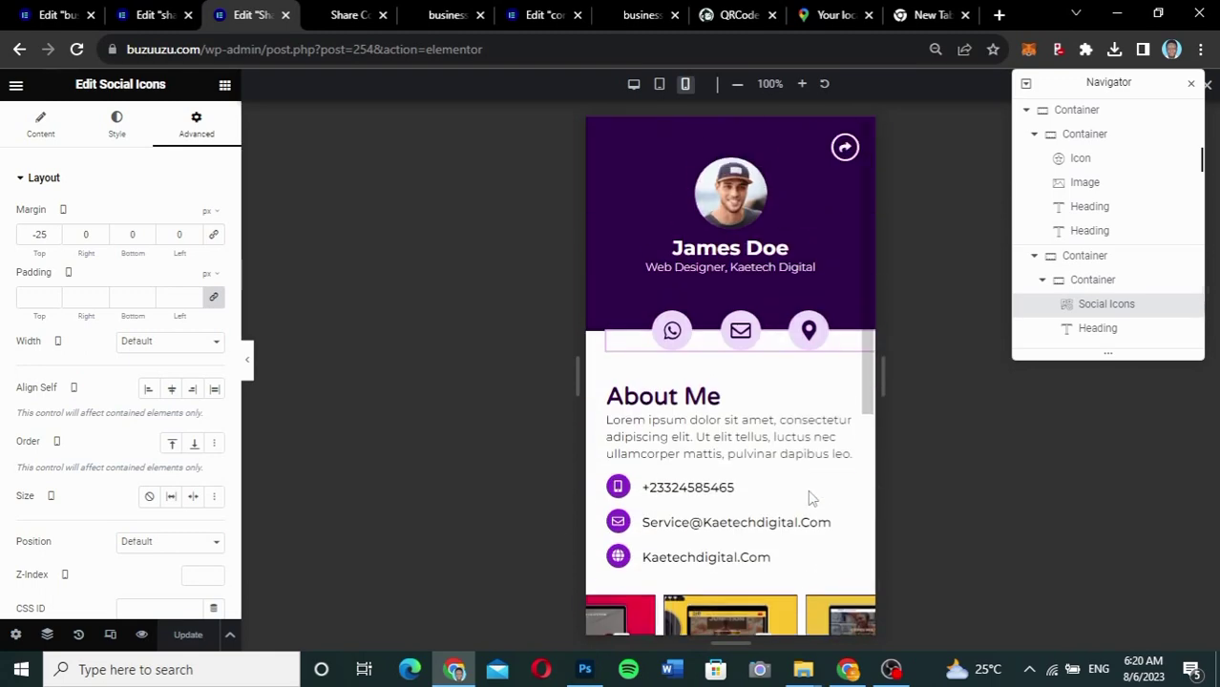